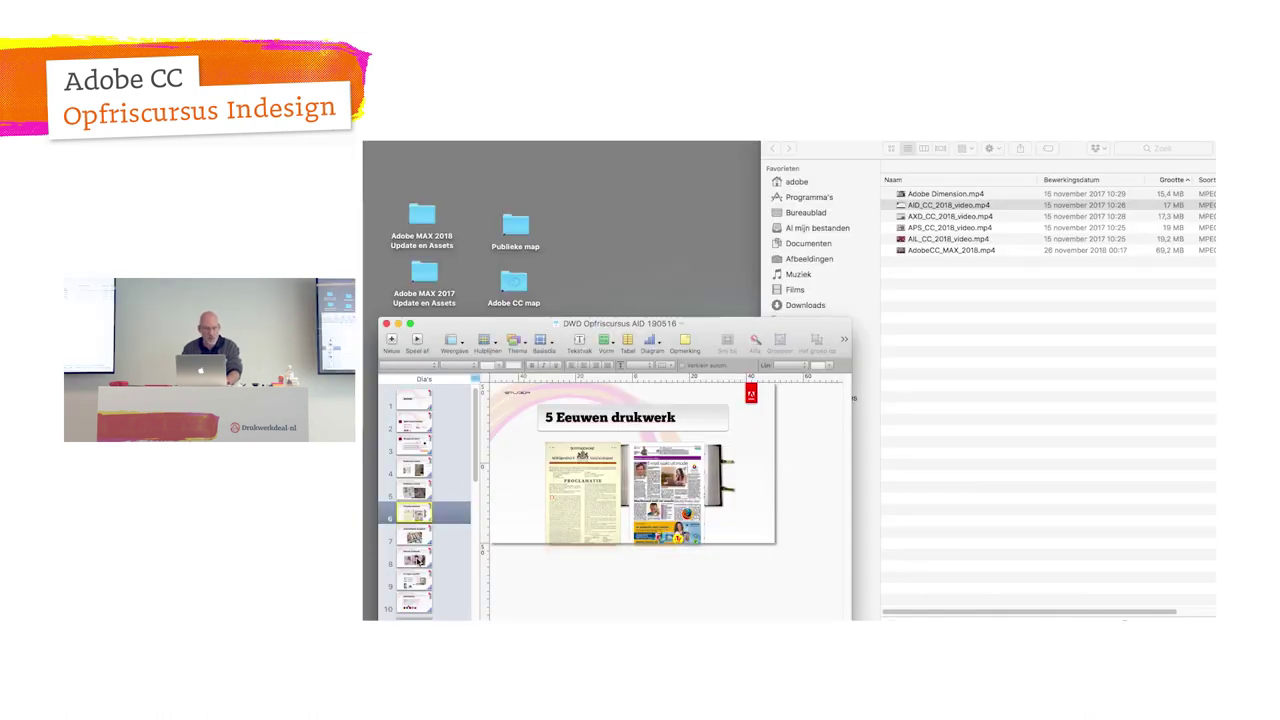
Step: Move the presentation from the 'De 3 Aaa's van DTP' slide on to 'Zetwerk, handwerk'
{"action": "left_click", "coordinate": [414, 585]}
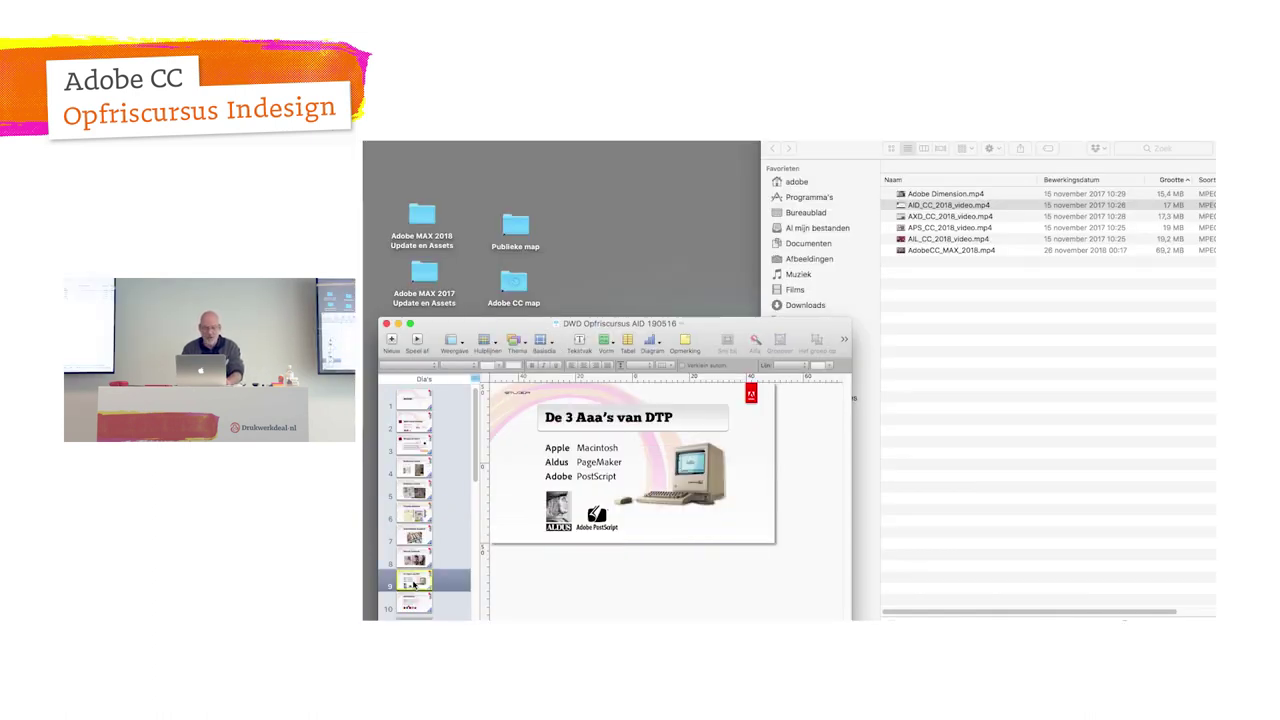
{"action": "left_click", "coordinate": [415, 562]}
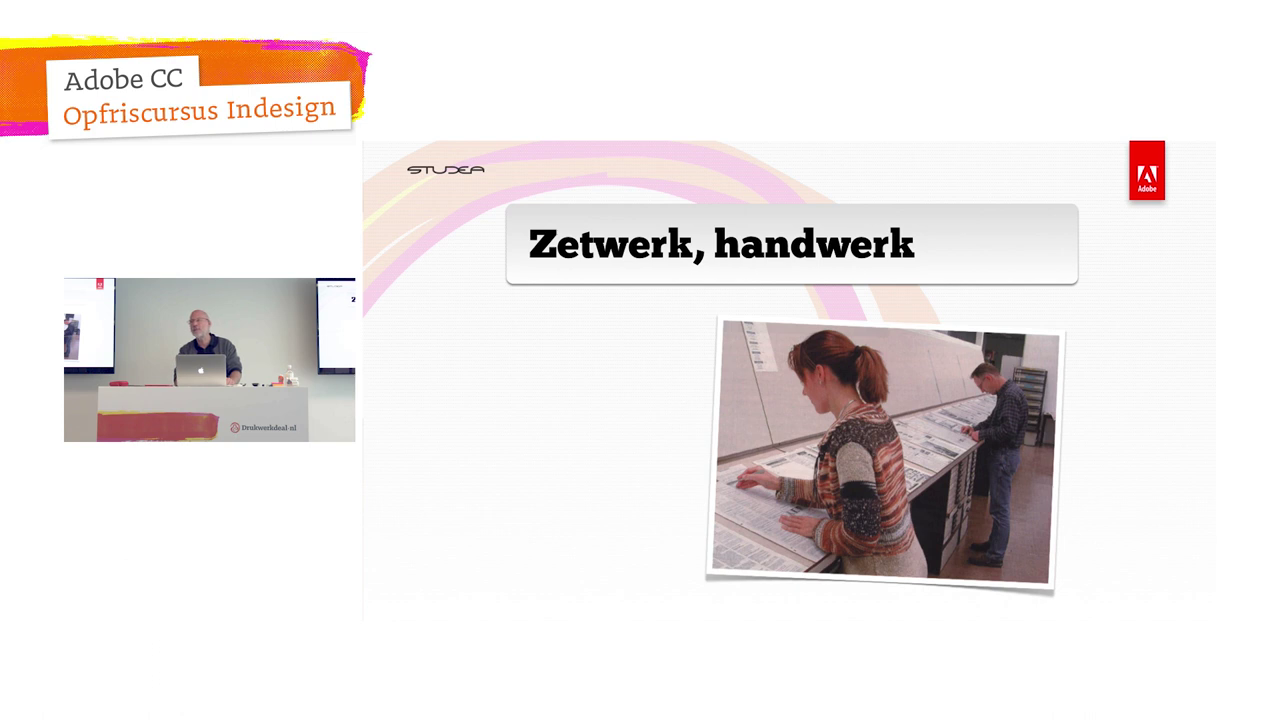
Step: Advance the slideshow to the Opmaak slide until the Positioneren bullet appears
{"action": "key", "text": "Right"}
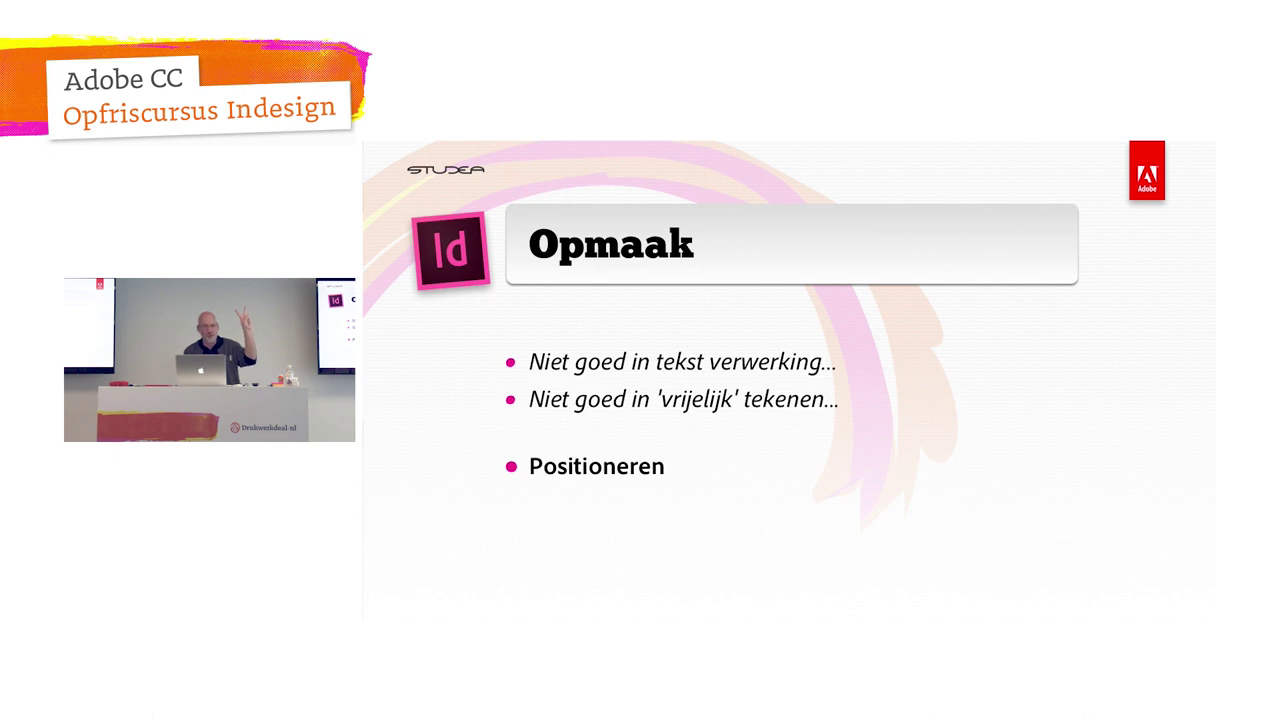
Step: Reveal the Typograferen bullet and advance to the 'Aan de slag !' slide
{"action": "key", "text": "Right"}
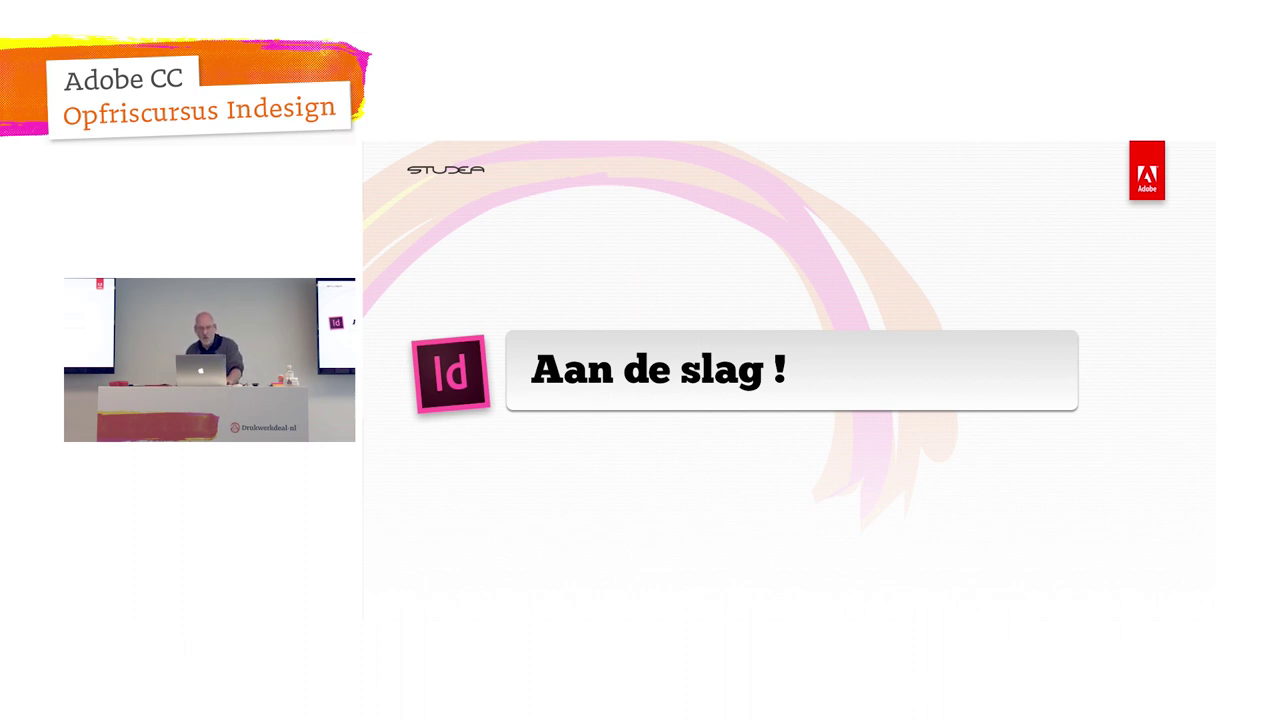
Step: Exit the slideshow back to the Keynote editor on slide 13
{"action": "key", "text": "Escape"}
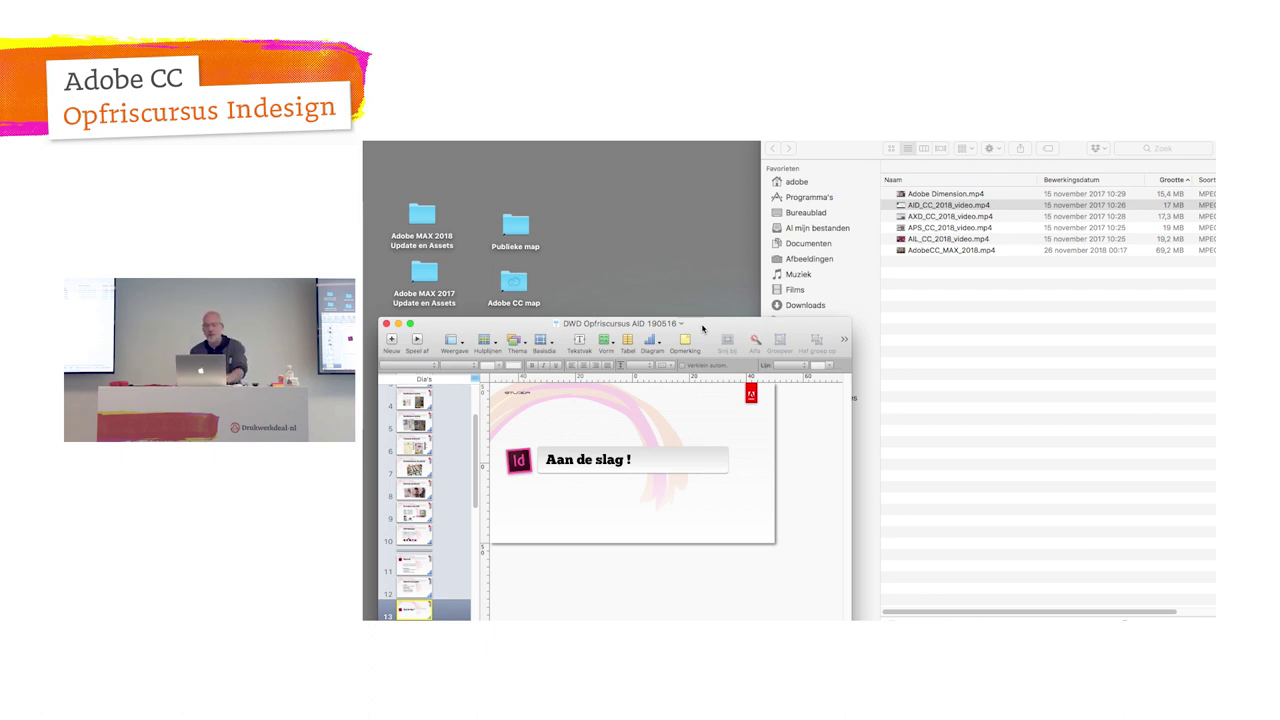
Step: Close the Finder folder of CC 2018 videos to reveal the desktop and bring up the app switcher
{"action": "left_click", "coordinate": [954, 373]}
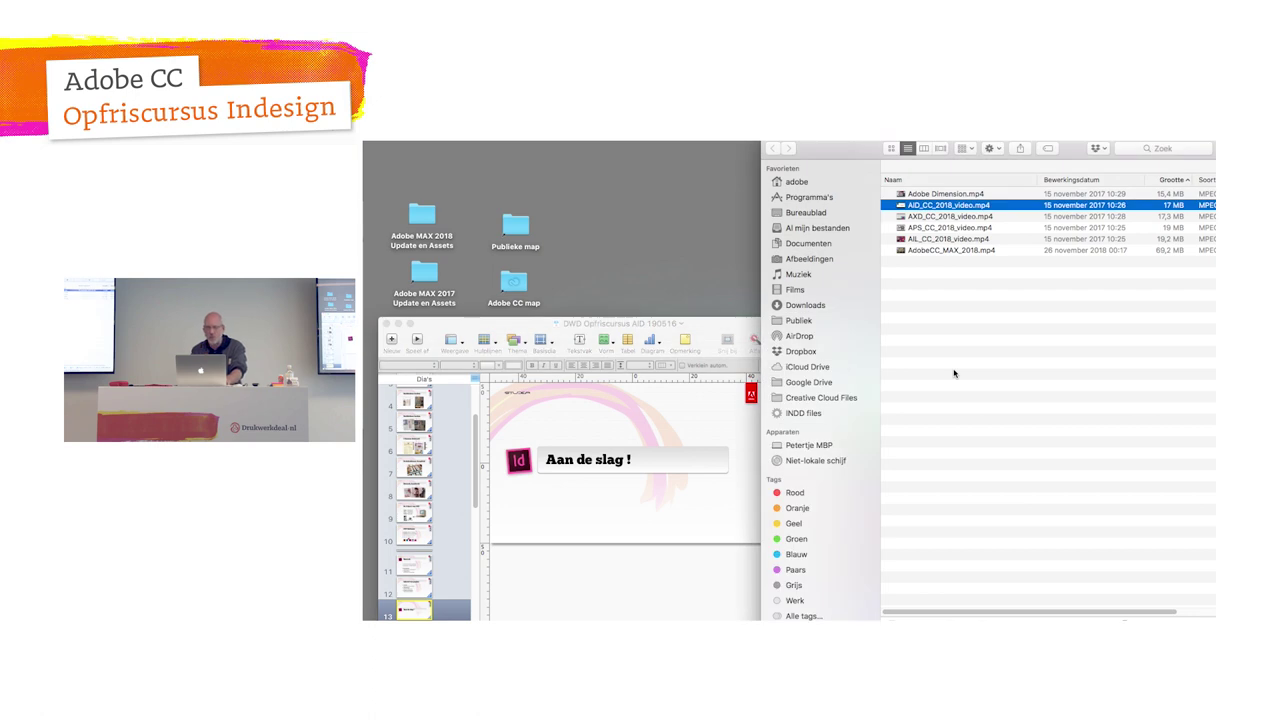
{"action": "key", "text": "super+w"}
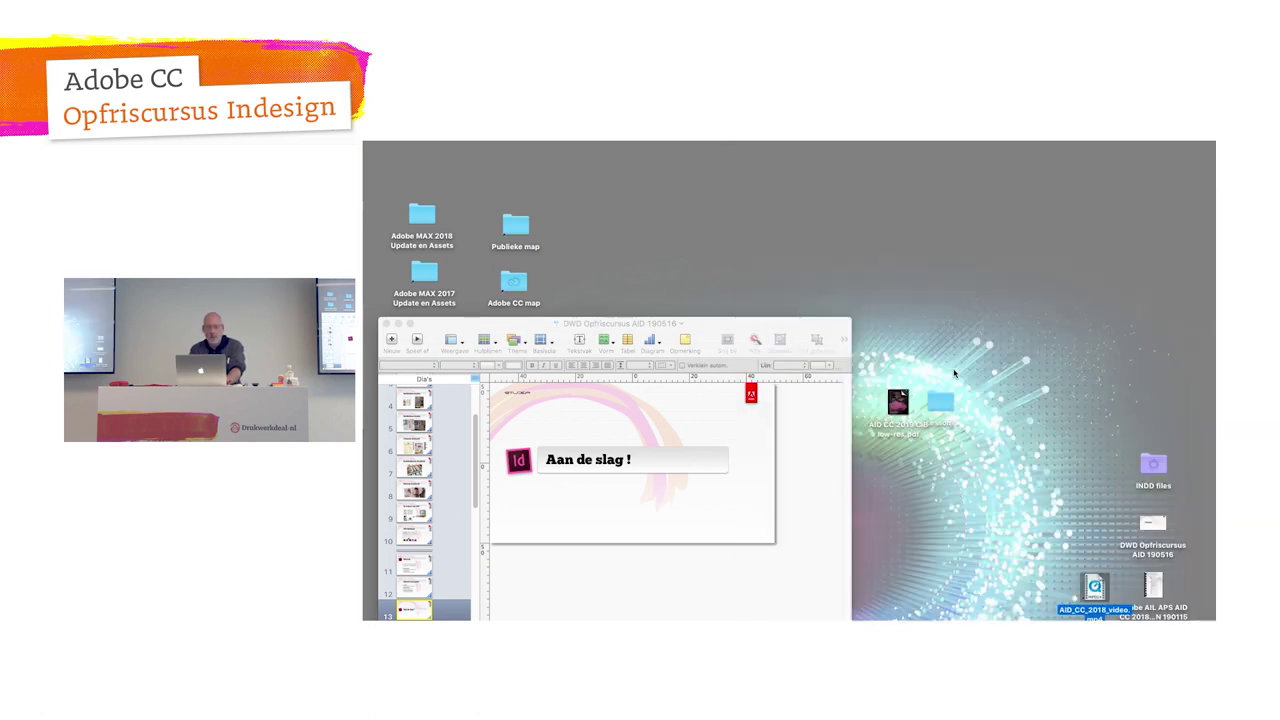
{"action": "key", "text": "super+Tab"}
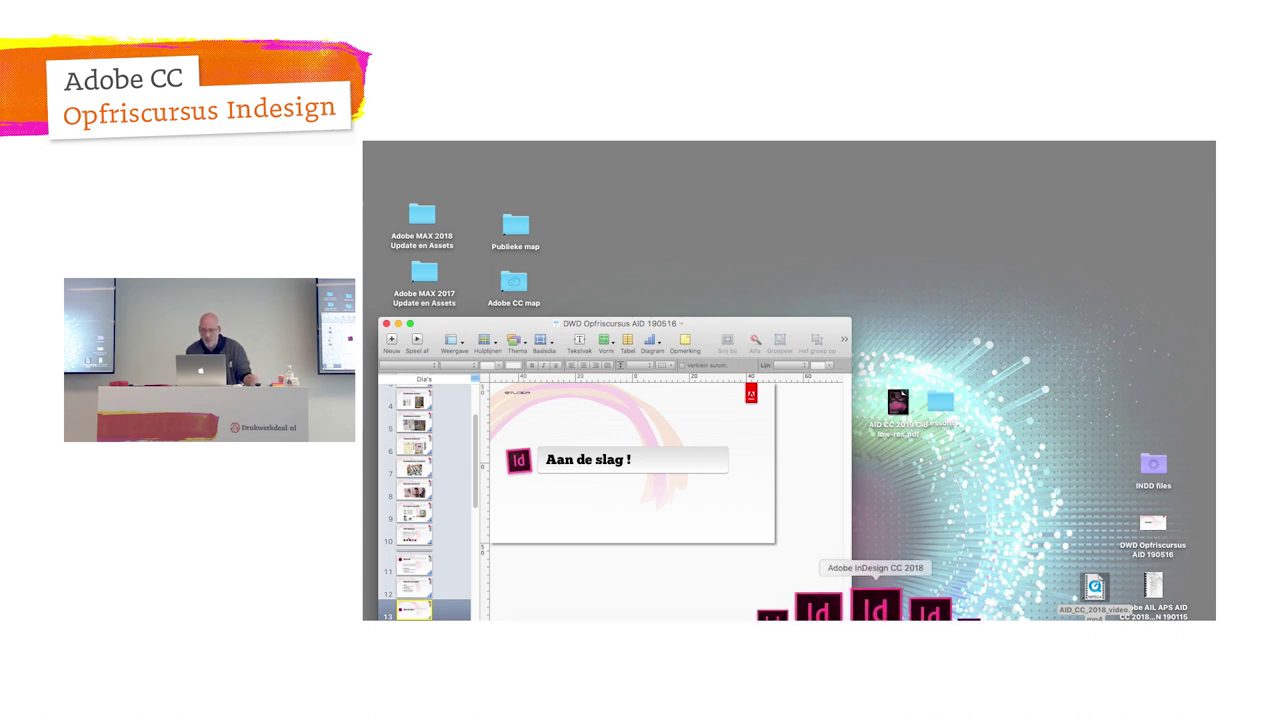
Step: Switch to InDesign and hide all other programs with Overige verbergen
{"action": "left_click", "coordinate": [851, 600]}
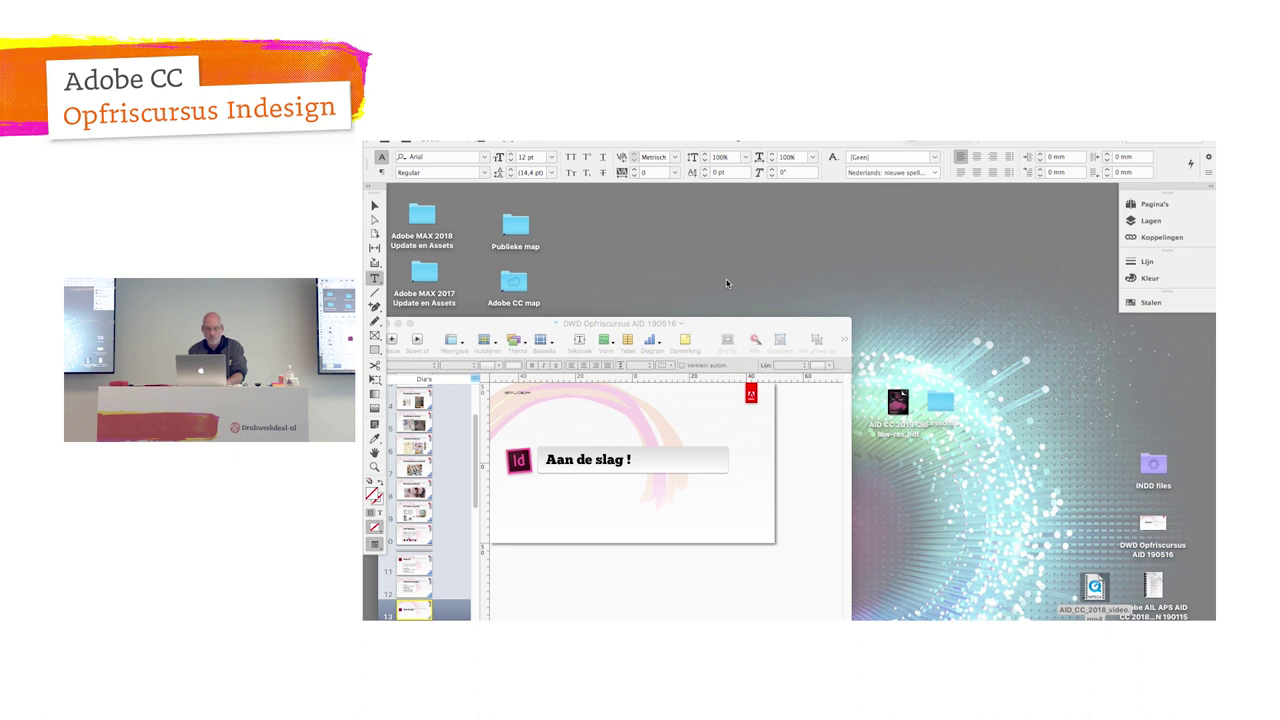
{"action": "left_click", "coordinate": [415, 137]}
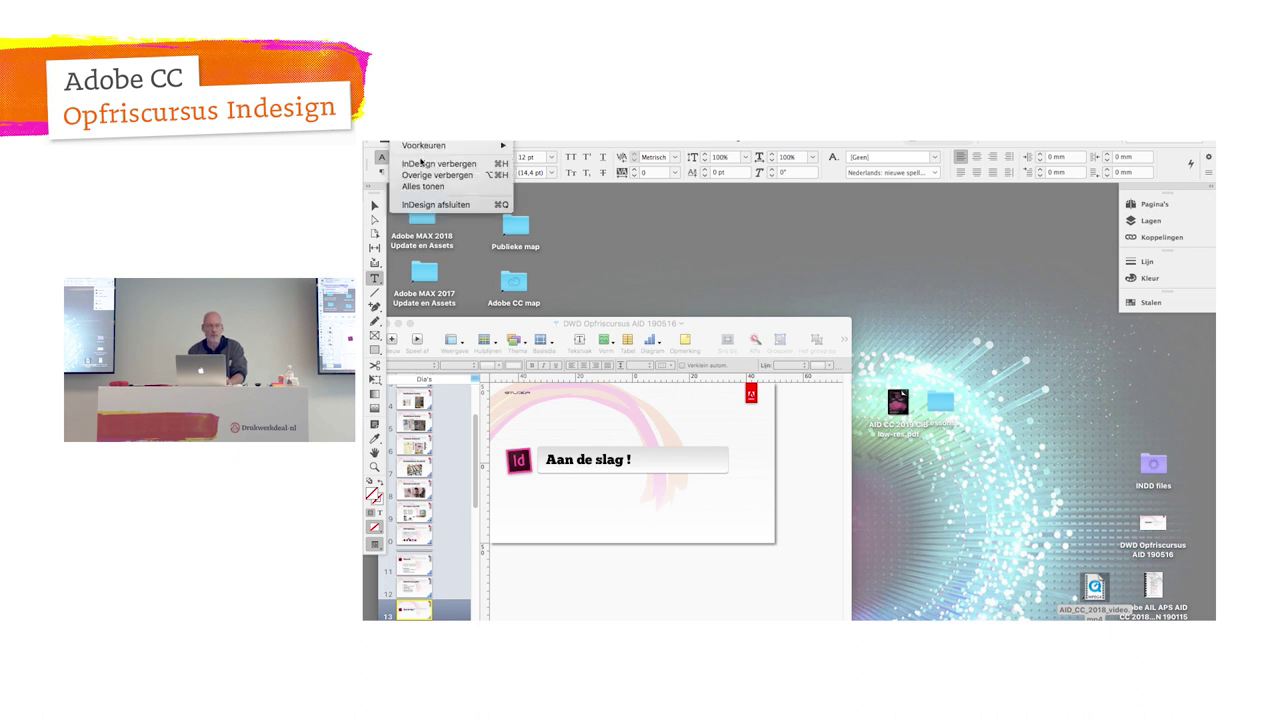
{"action": "left_click", "coordinate": [422, 176]}
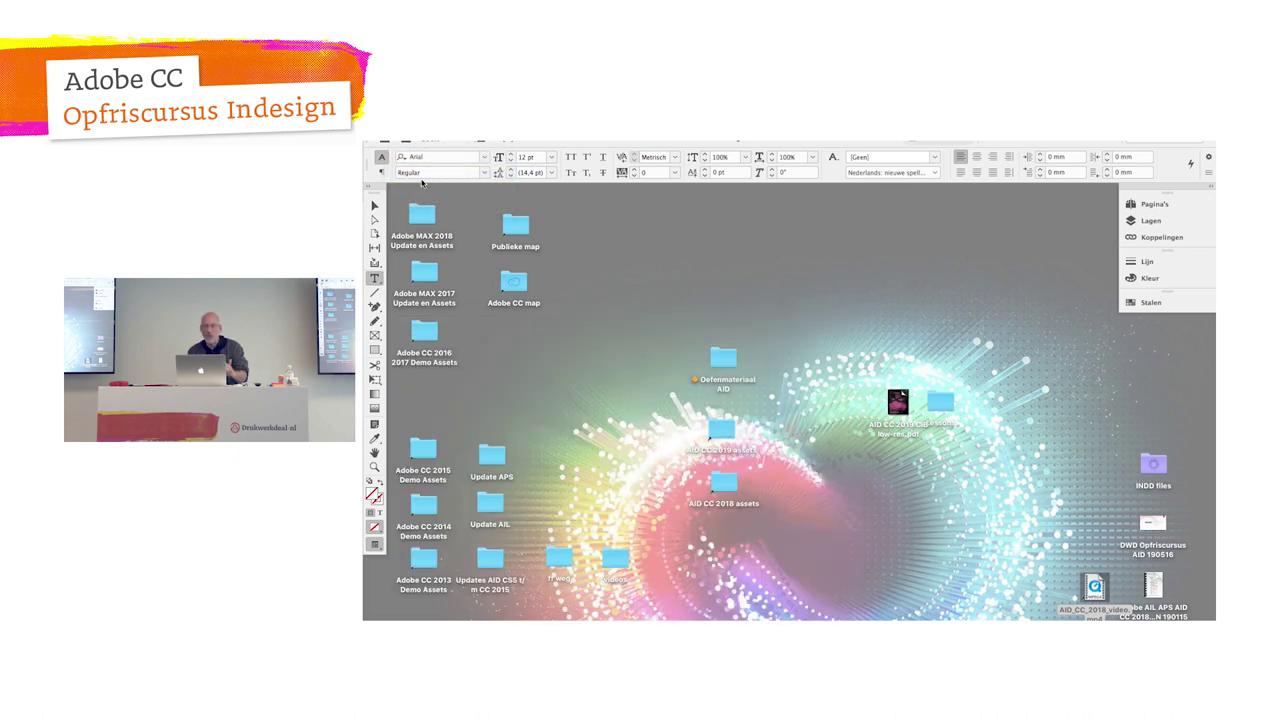
{"action": "left_click", "coordinate": [447, 137]}
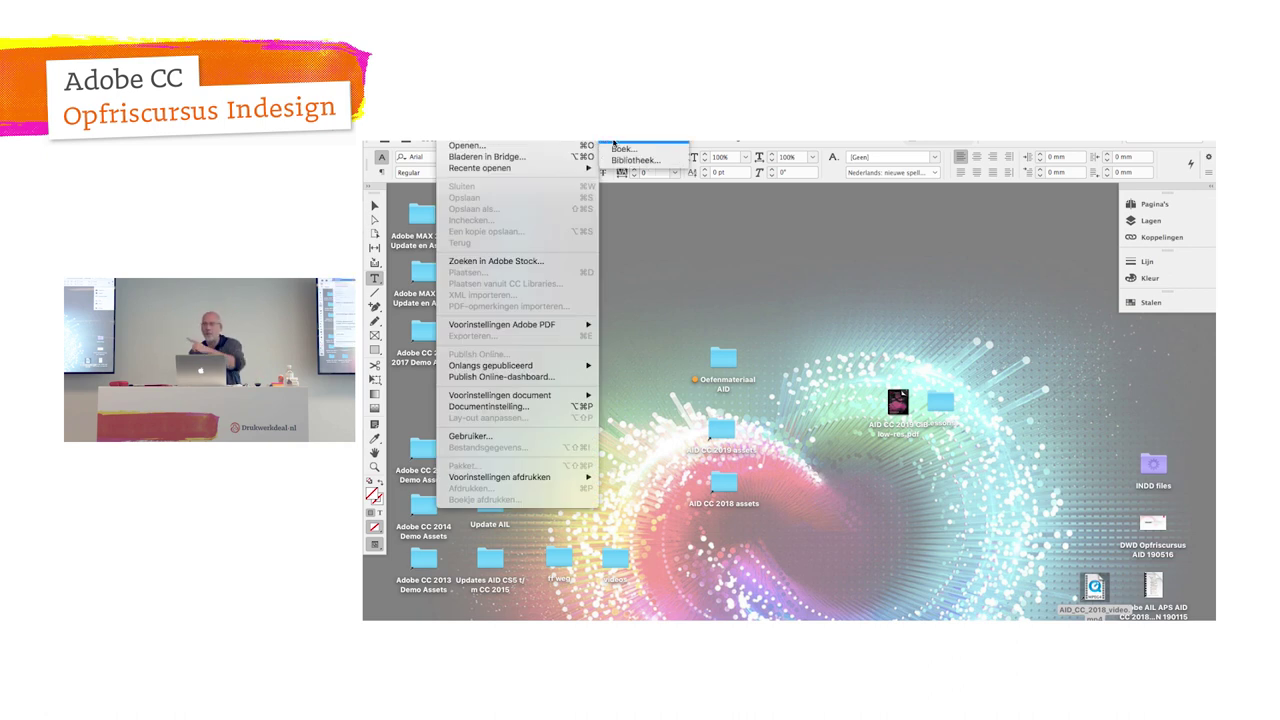
Step: Start a new document and browse the recent presets, with Naamloos-1 at 297 × 210 mm
{"action": "left_click", "coordinate": [622, 143]}
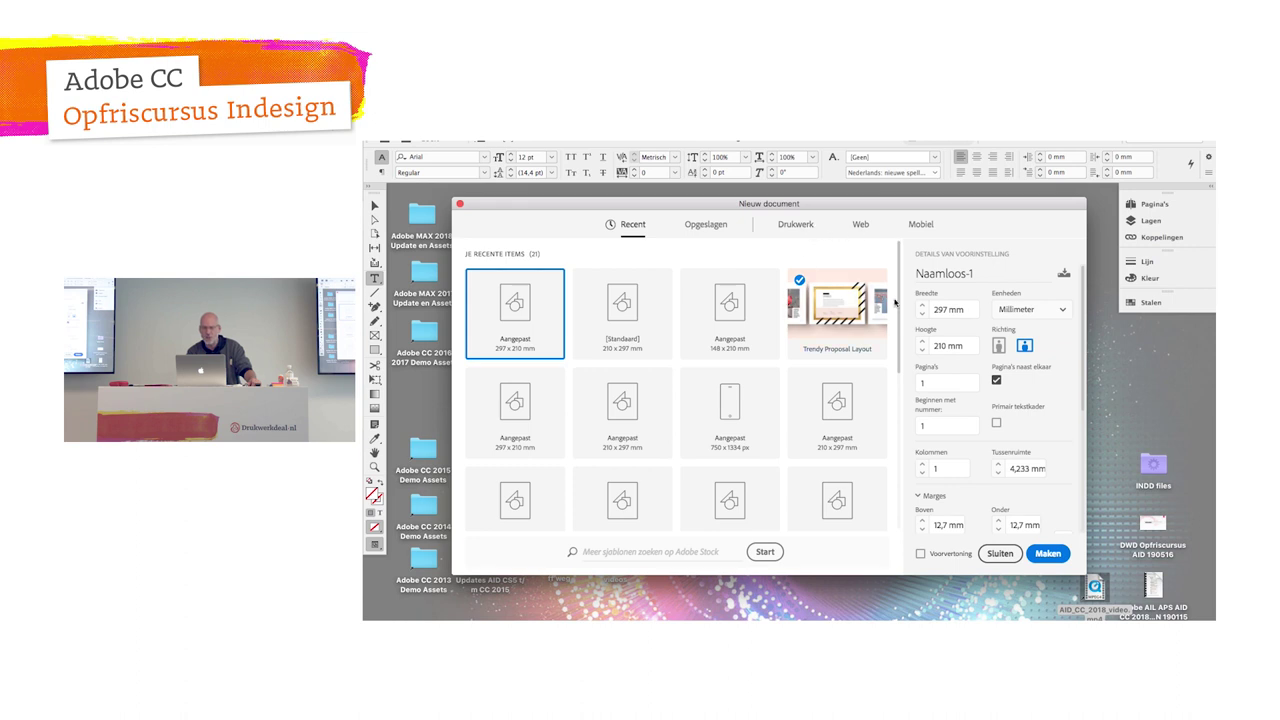
{"action": "scroll", "coordinate": [900, 307], "scroll_direction": "down", "scroll_amount": 3}
{"action": "scroll", "coordinate": [900, 300], "scroll_direction": "down", "scroll_amount": 3}
{"action": "scroll", "coordinate": [898, 280], "scroll_direction": "up", "scroll_amount": 6}
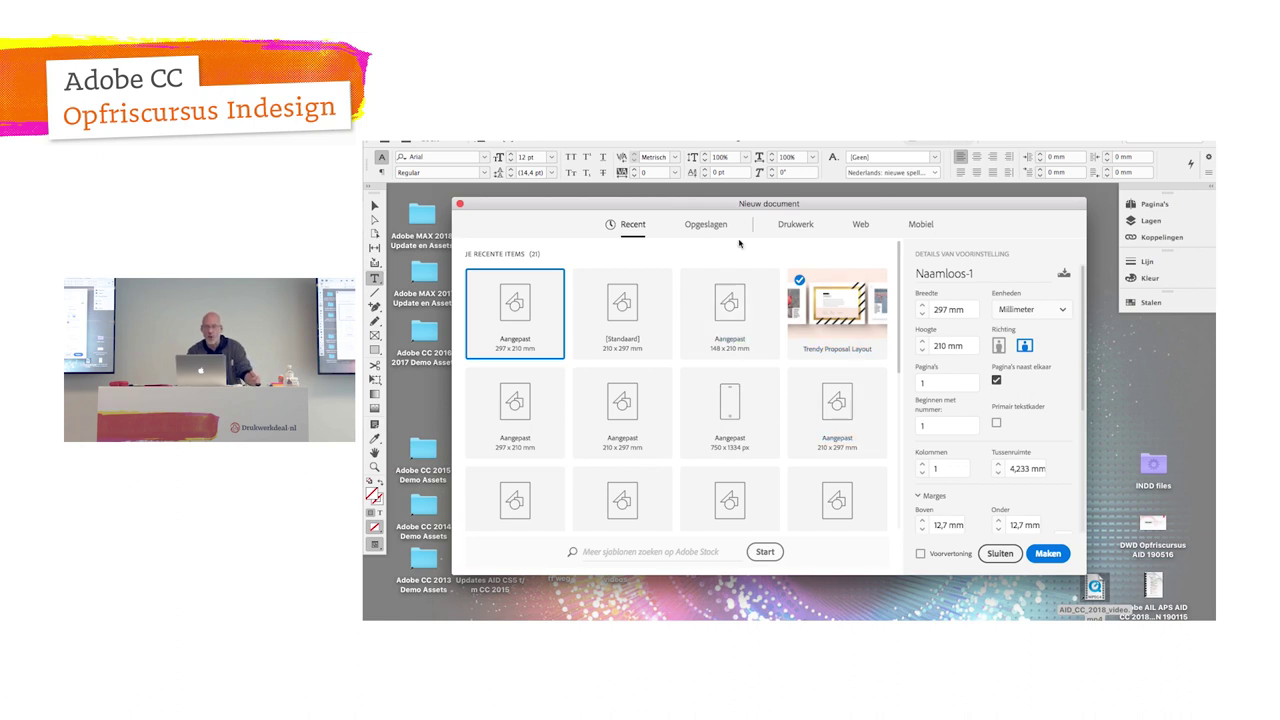
Step: Browse the Drukwerk presets: A4, US Letter, US Legal and Tabloid
{"action": "left_click", "coordinate": [793, 227]}
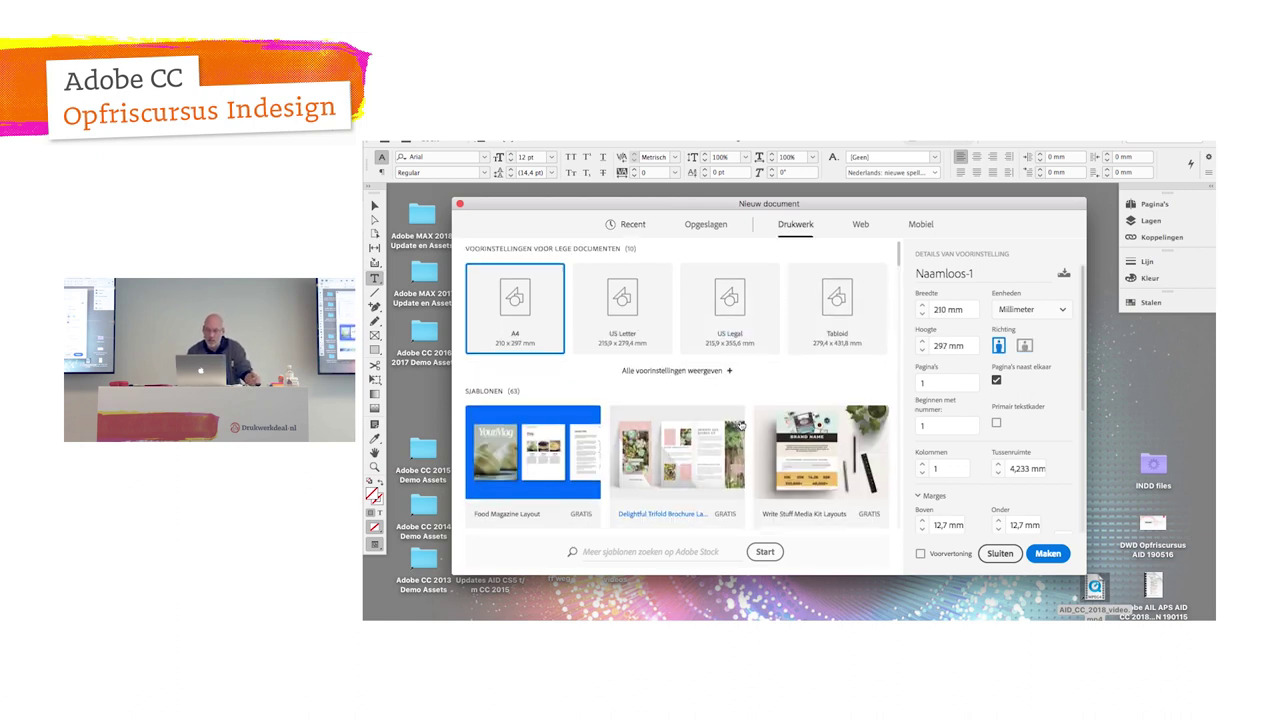
{"action": "scroll", "coordinate": [741, 425], "scroll_direction": "down", "scroll_amount": 3}
{"action": "scroll", "coordinate": [741, 425], "scroll_direction": "down", "scroll_amount": 2}
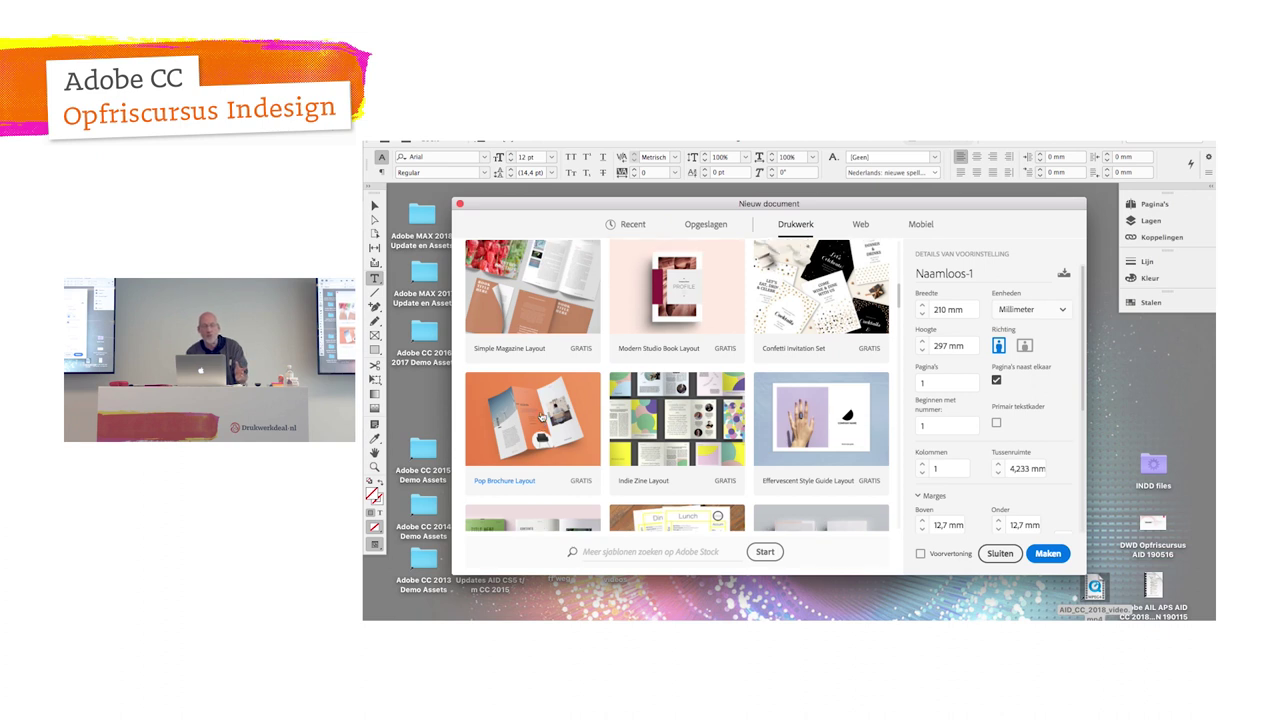
{"action": "scroll", "coordinate": [541, 416], "scroll_direction": "up", "scroll_amount": 5}
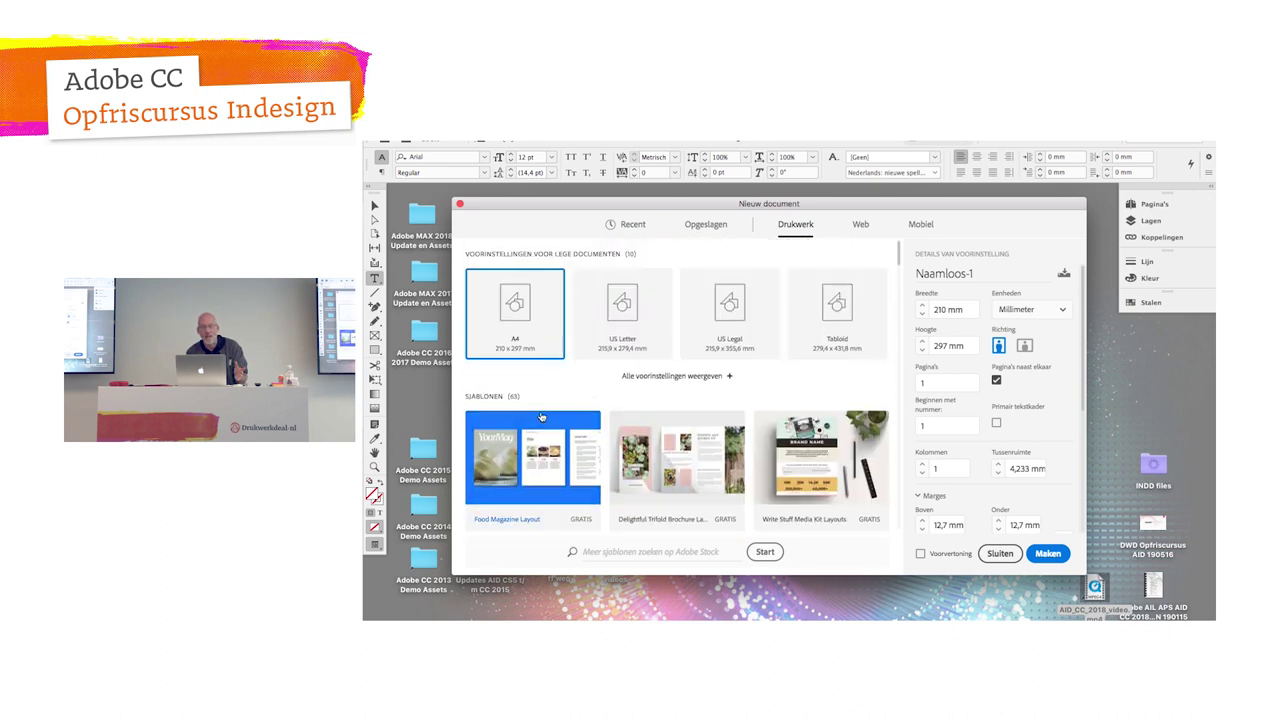
Step: Show all print presets and pick A5, making the page 148 × 210 mm
{"action": "left_click", "coordinate": [674, 377]}
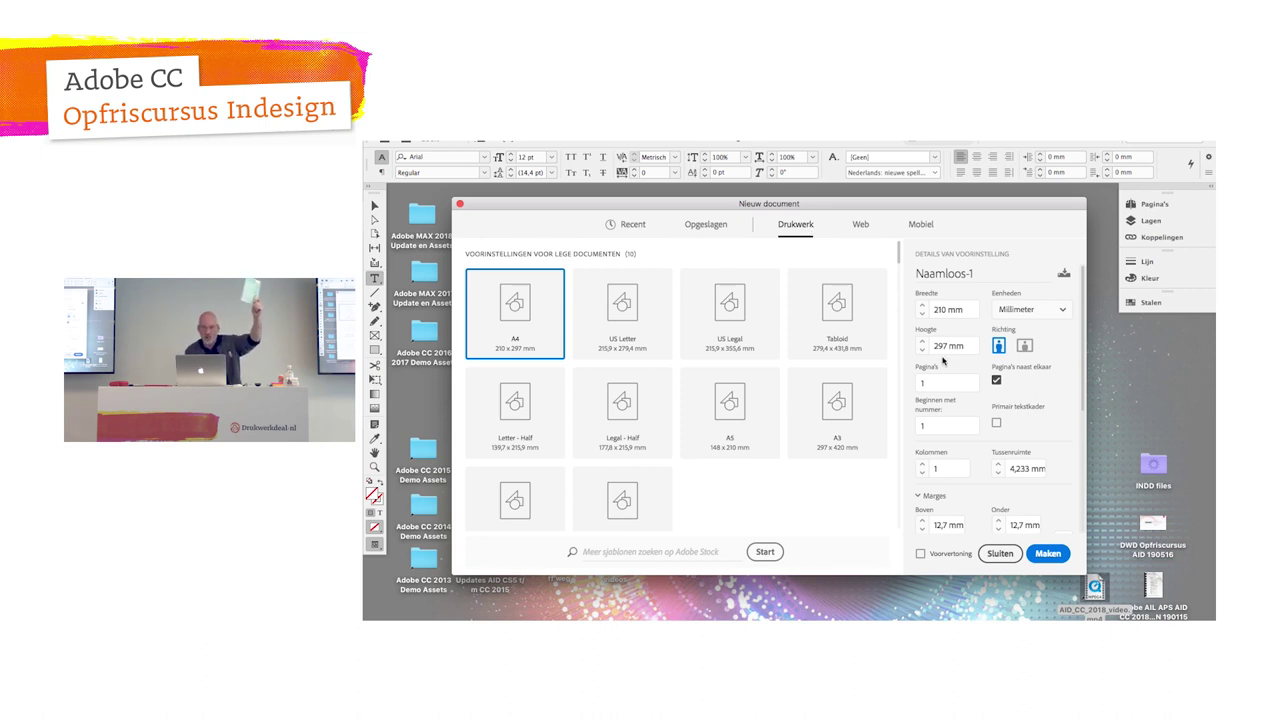
{"action": "left_click", "coordinate": [744, 407]}
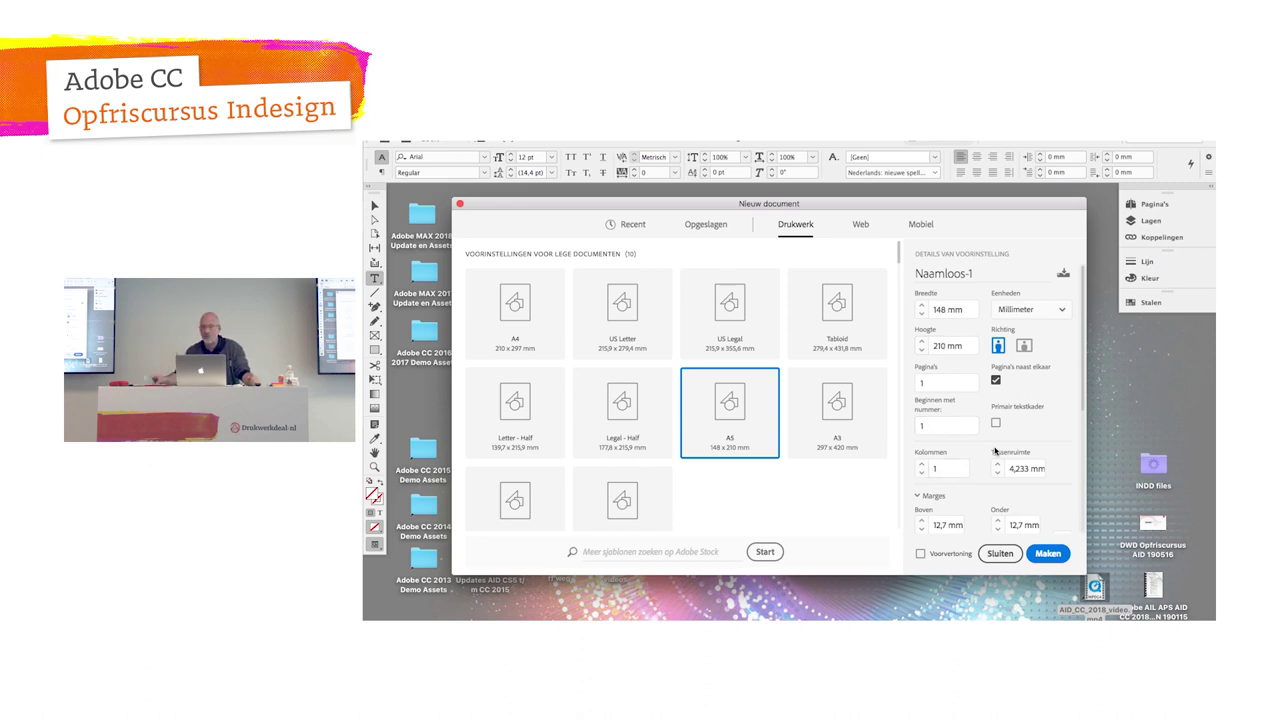
Step: Turn off facing pages and set the page count to 2 for the A5 document
{"action": "scroll", "coordinate": [995, 450], "scroll_direction": "right", "scroll_amount": 1}
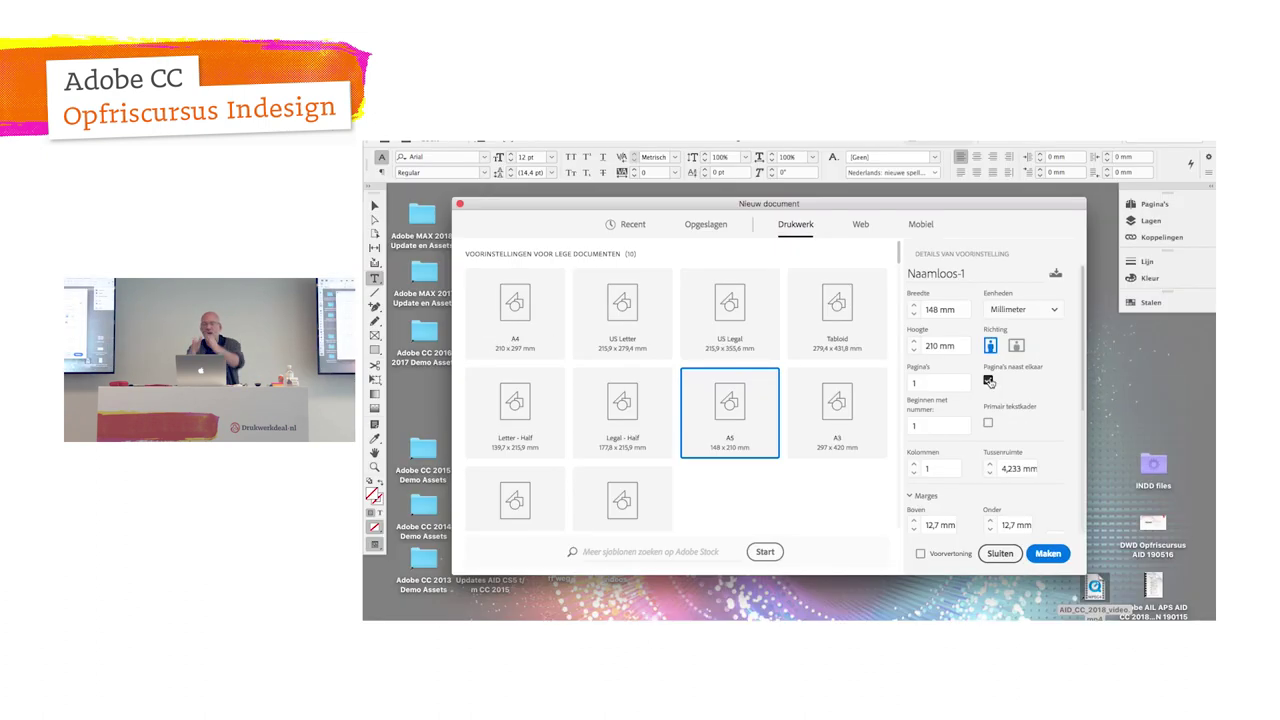
{"action": "left_click", "coordinate": [988, 381]}
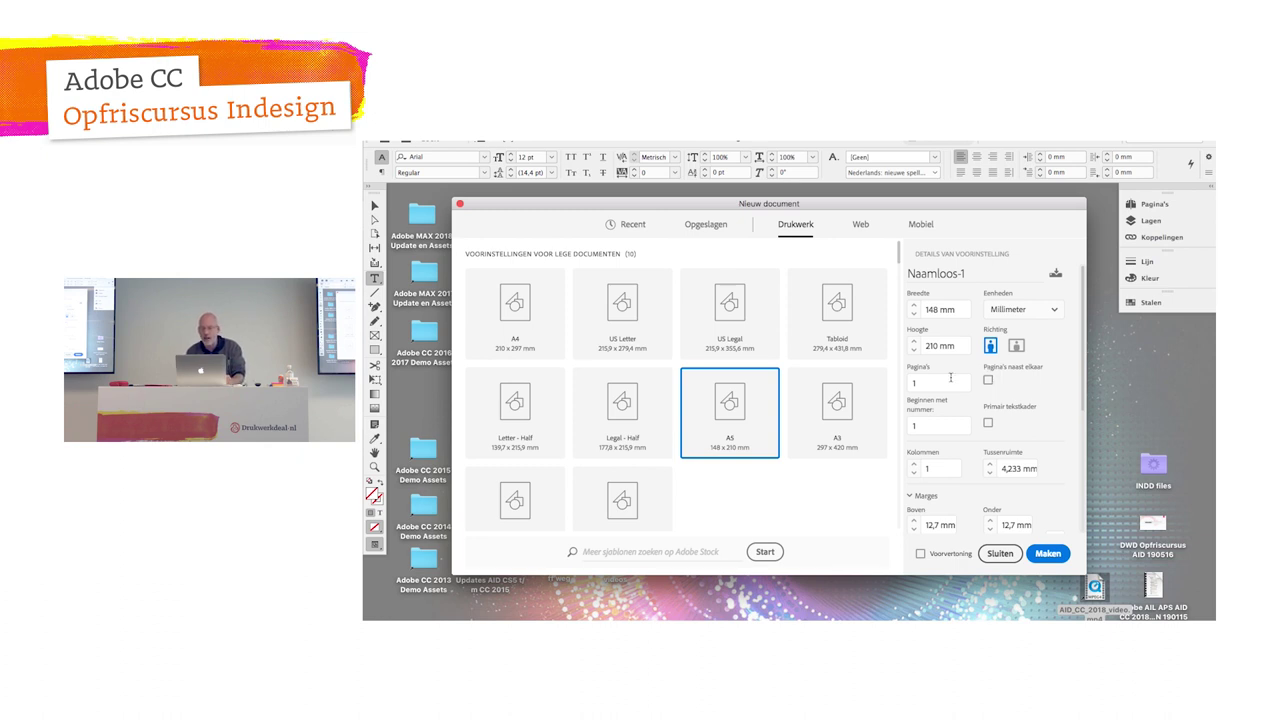
{"action": "double_click", "coordinate": [943, 382]}
{"action": "type", "text": "2"}
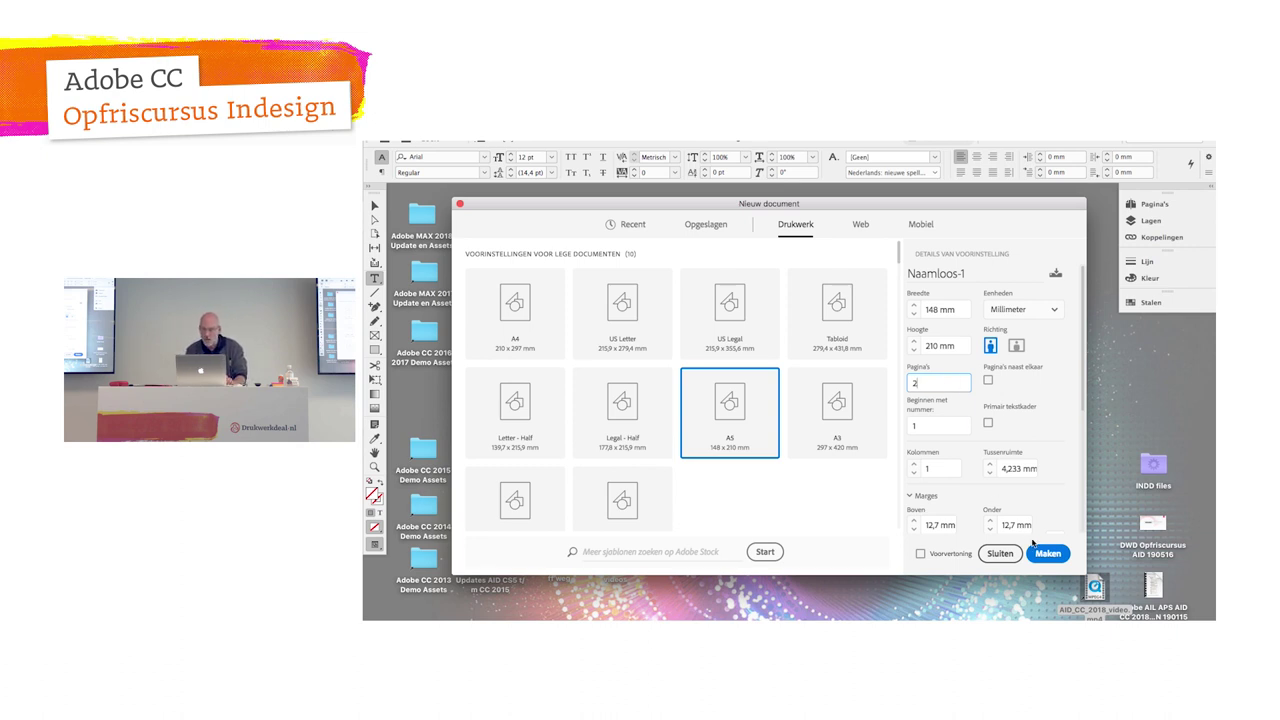
{"action": "scroll", "coordinate": [1040, 530], "scroll_direction": "down", "scroll_amount": 5}
{"action": "scroll", "coordinate": [1046, 530], "scroll_direction": "up", "scroll_amount": 5}
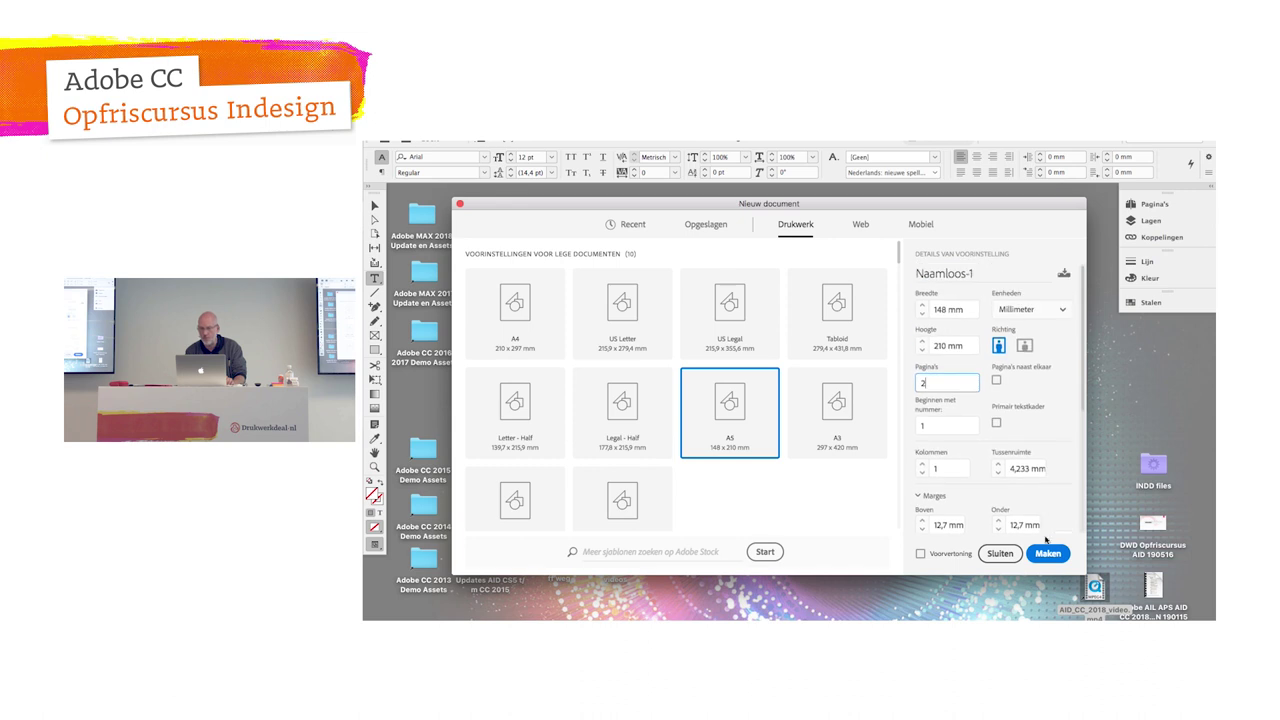
Step: Create the two-page A5 document Naamloos-1, zoom out to see both pages, then return to 75%
{"action": "left_click", "coordinate": [1046, 555]}
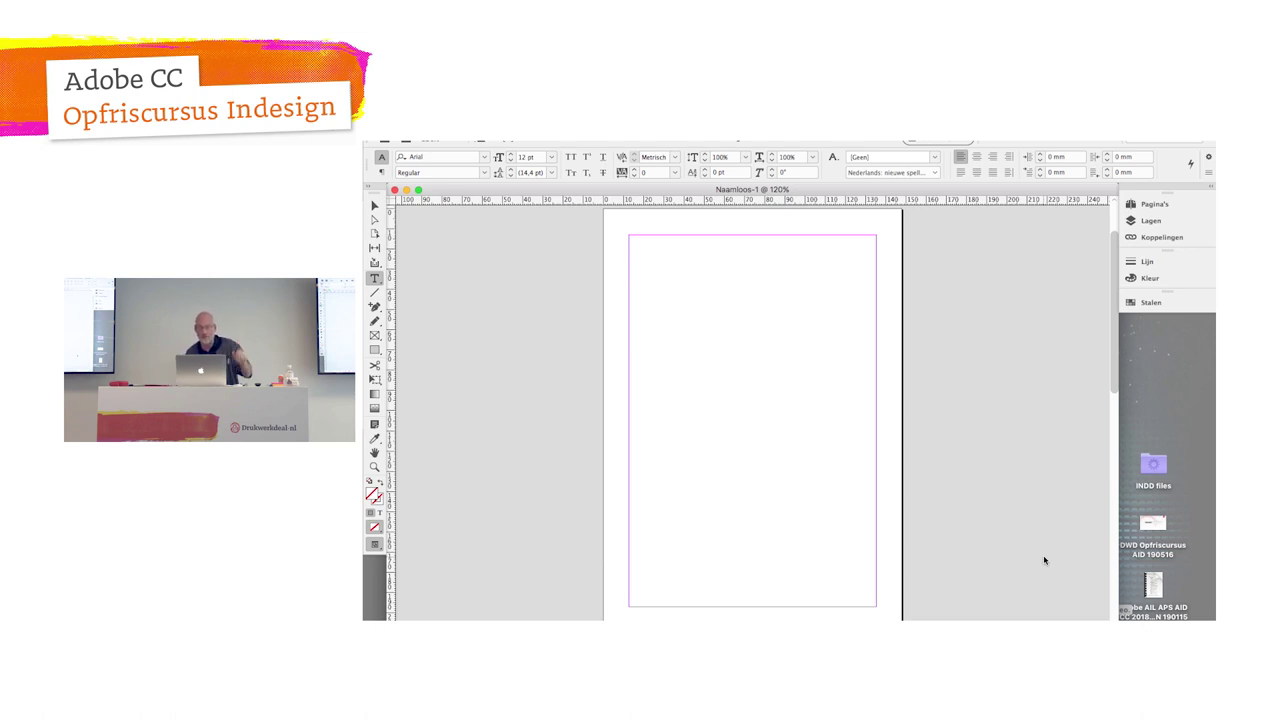
{"action": "key", "text": "super+minus"}
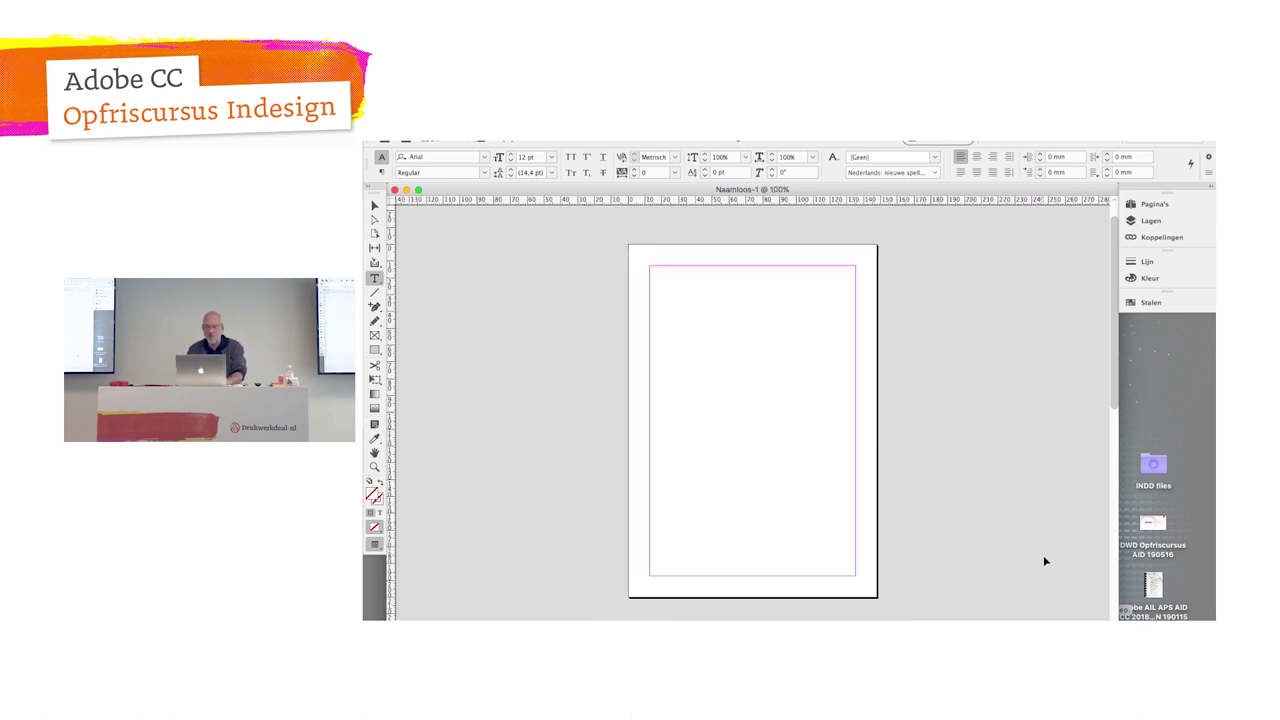
{"action": "key", "text": "super+minus"}
{"action": "key", "text": "super+minus"}
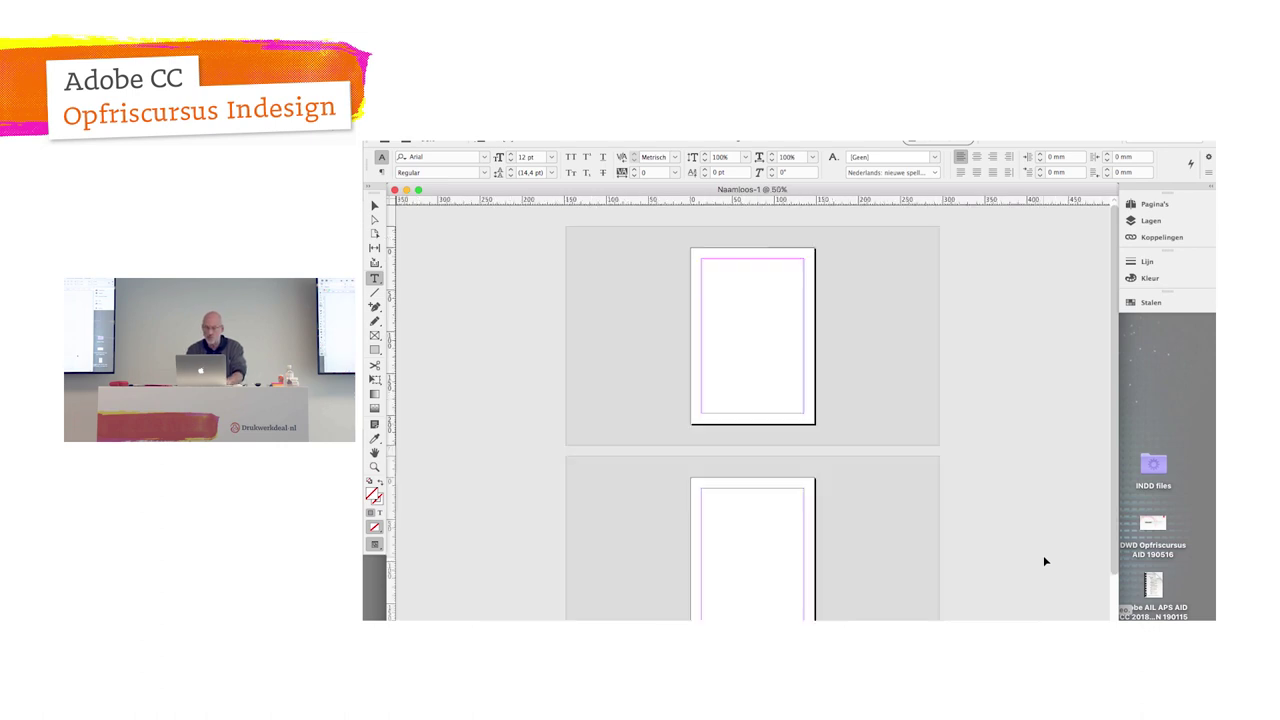
{"action": "key", "text": "super+minus"}
{"action": "key", "text": "super+equal"}
{"action": "key", "text": "super+equal"}
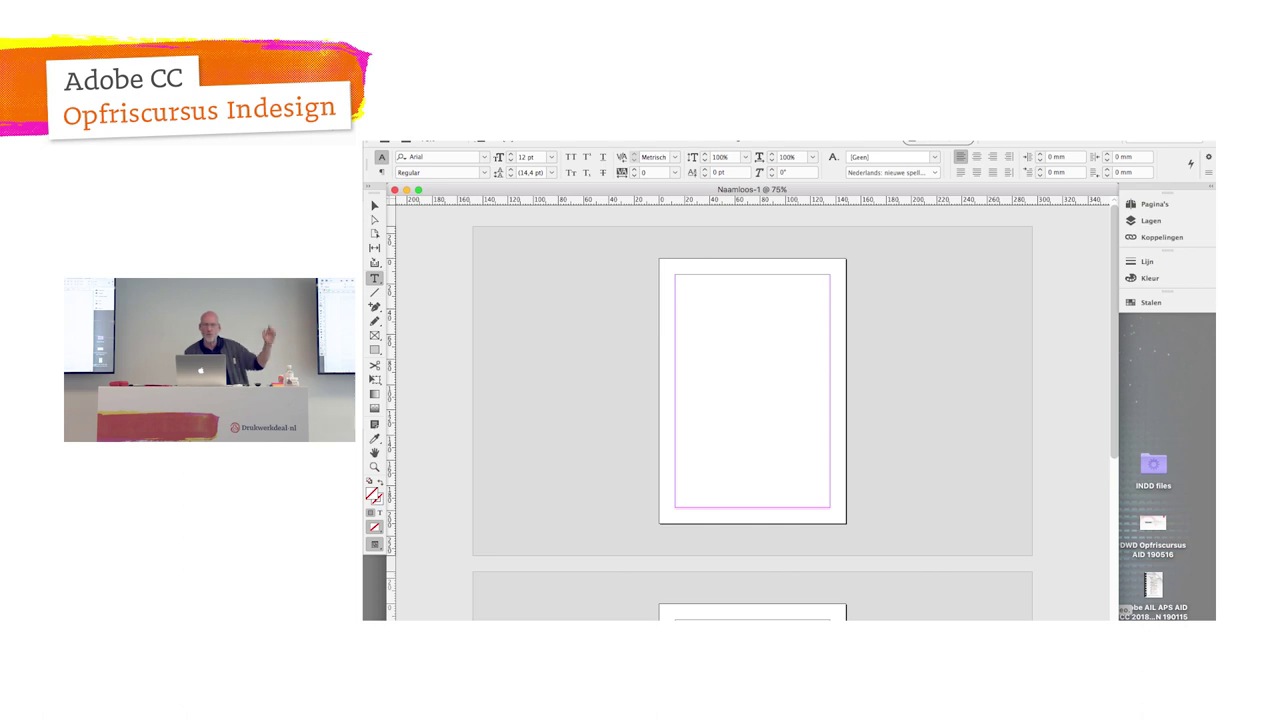
Step: Show the Pages (Pagina's) panel, make it taller, and display page 1 on its own
{"action": "left_click", "coordinate": [730, 140]}
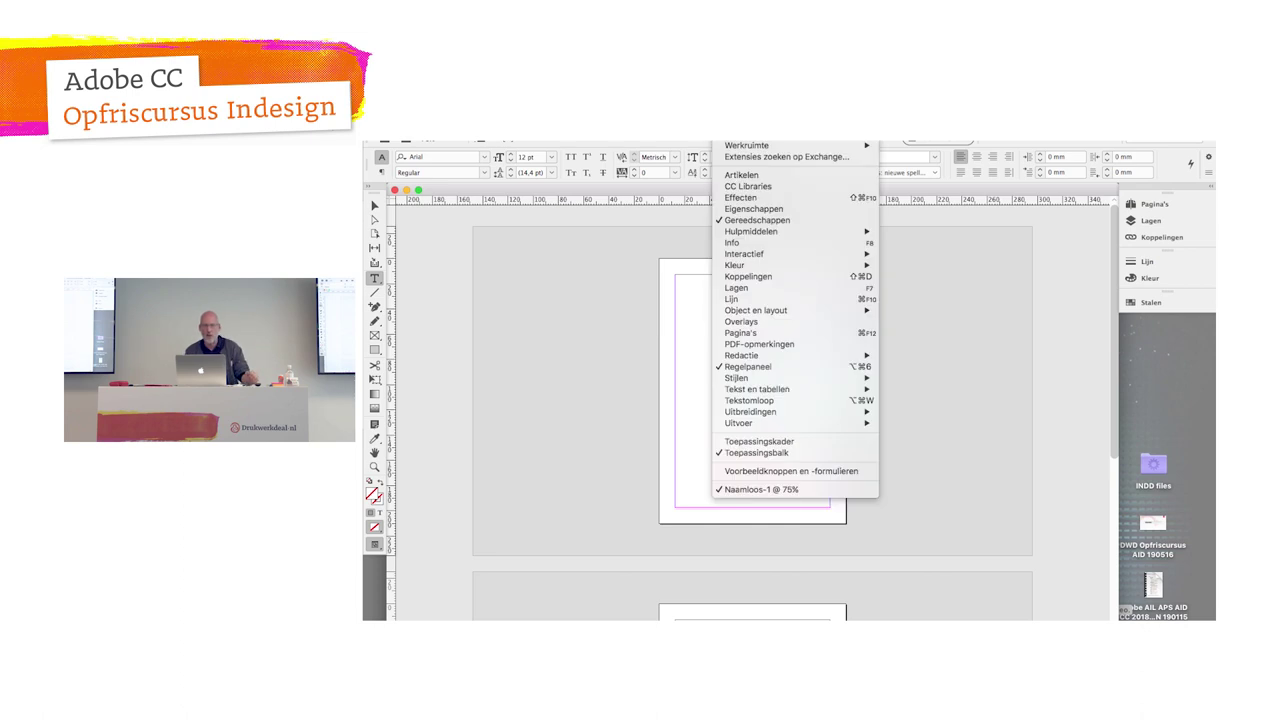
{"action": "left_click", "coordinate": [736, 337]}
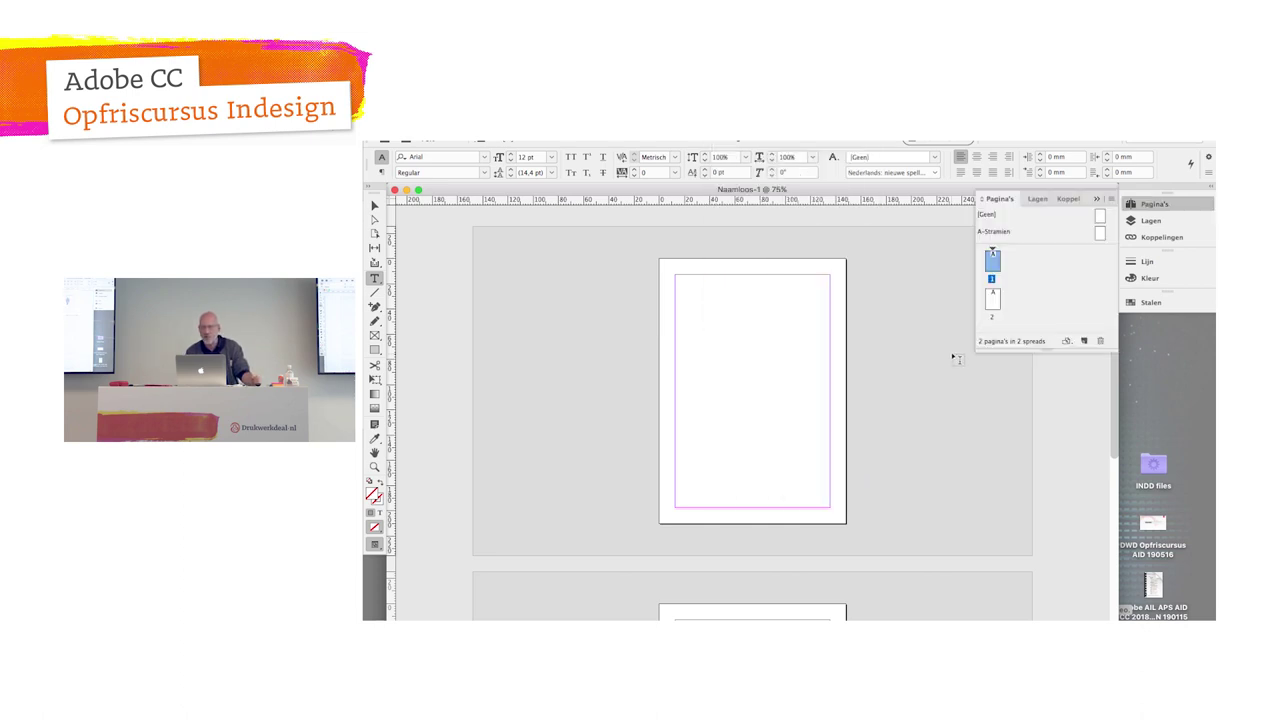
{"action": "left_click_drag", "start_coordinate": [1049, 350], "coordinate": [1049, 450]}
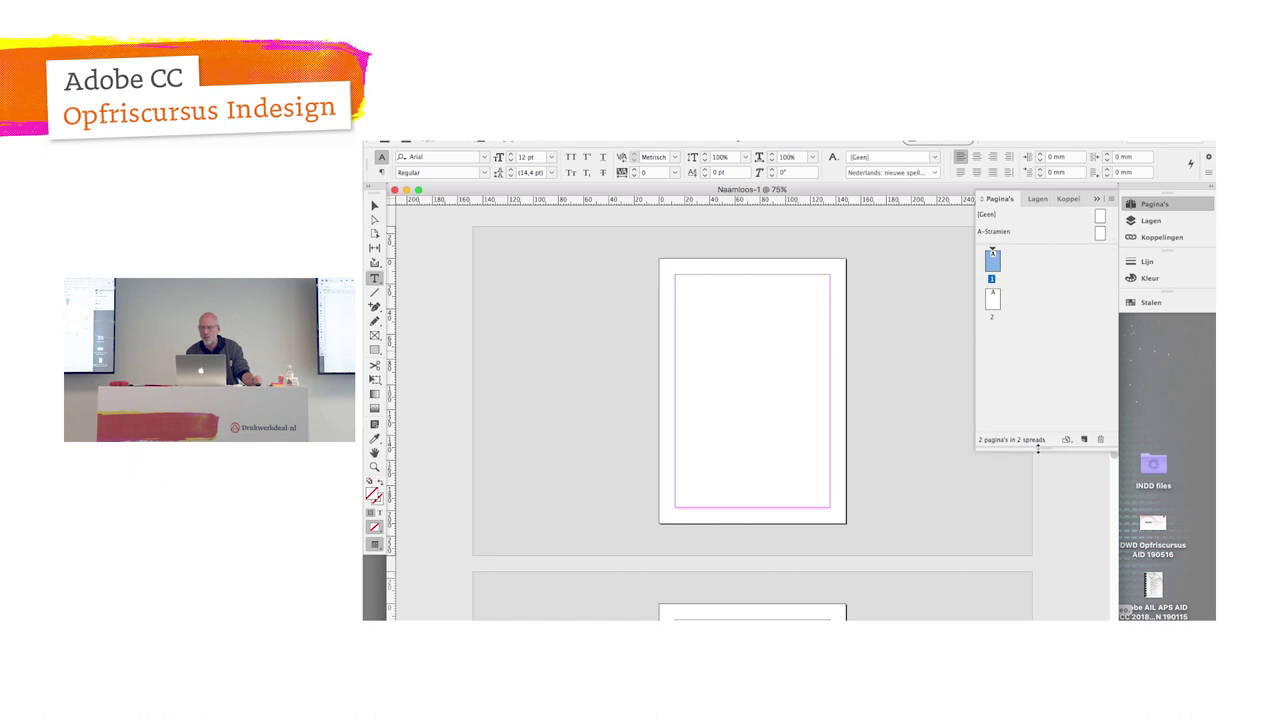
{"action": "double_click", "coordinate": [996, 268]}
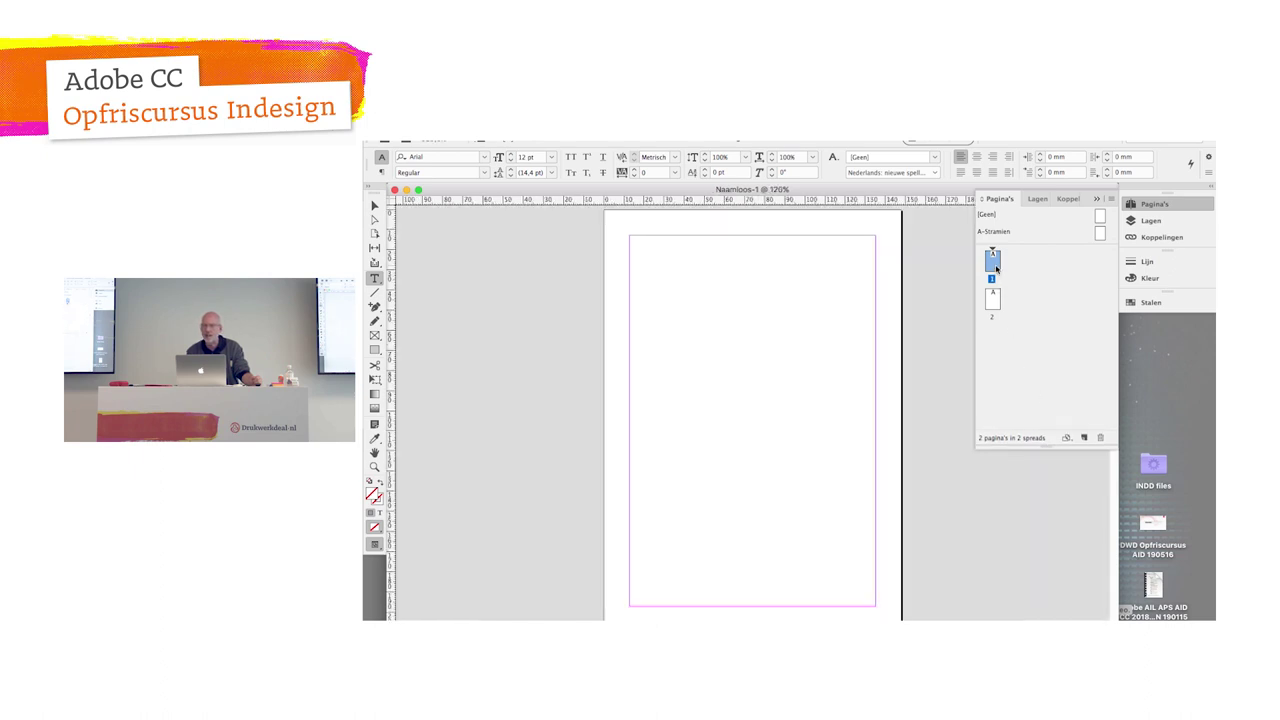
{"action": "left_click", "coordinate": [993, 298]}
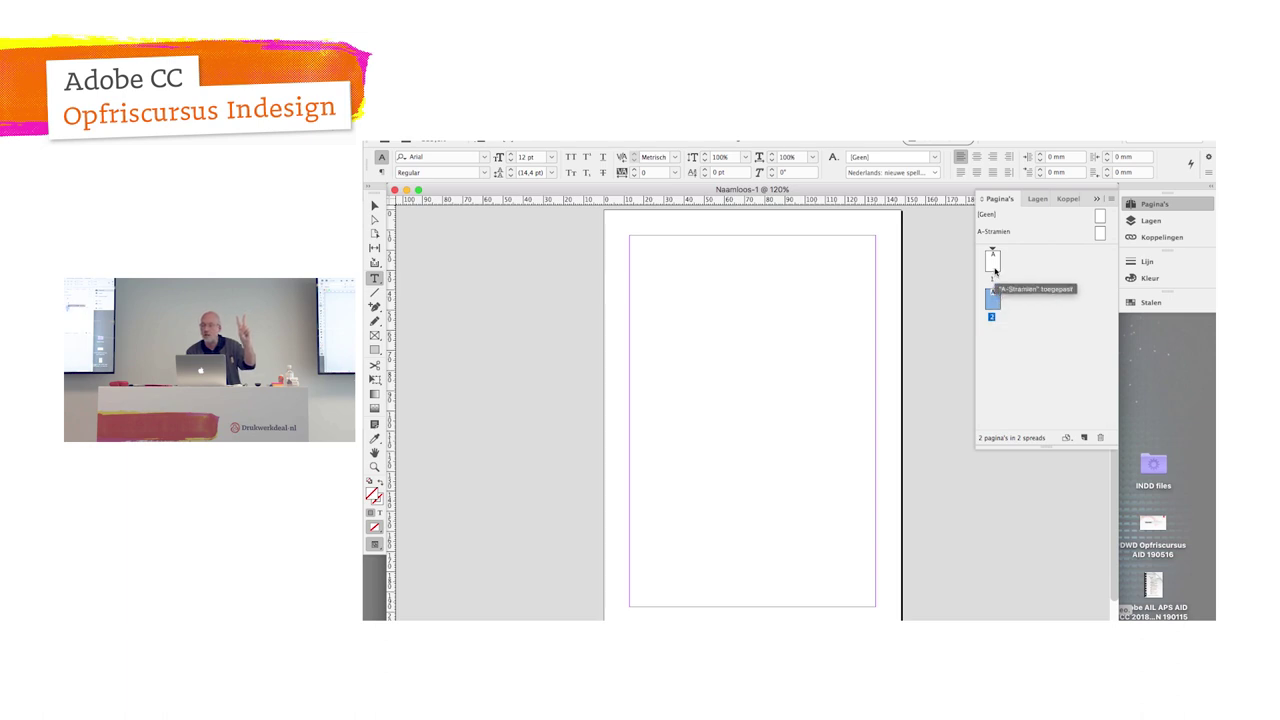
{"action": "left_click", "coordinate": [994, 265]}
{"action": "double_click", "coordinate": [994, 265]}
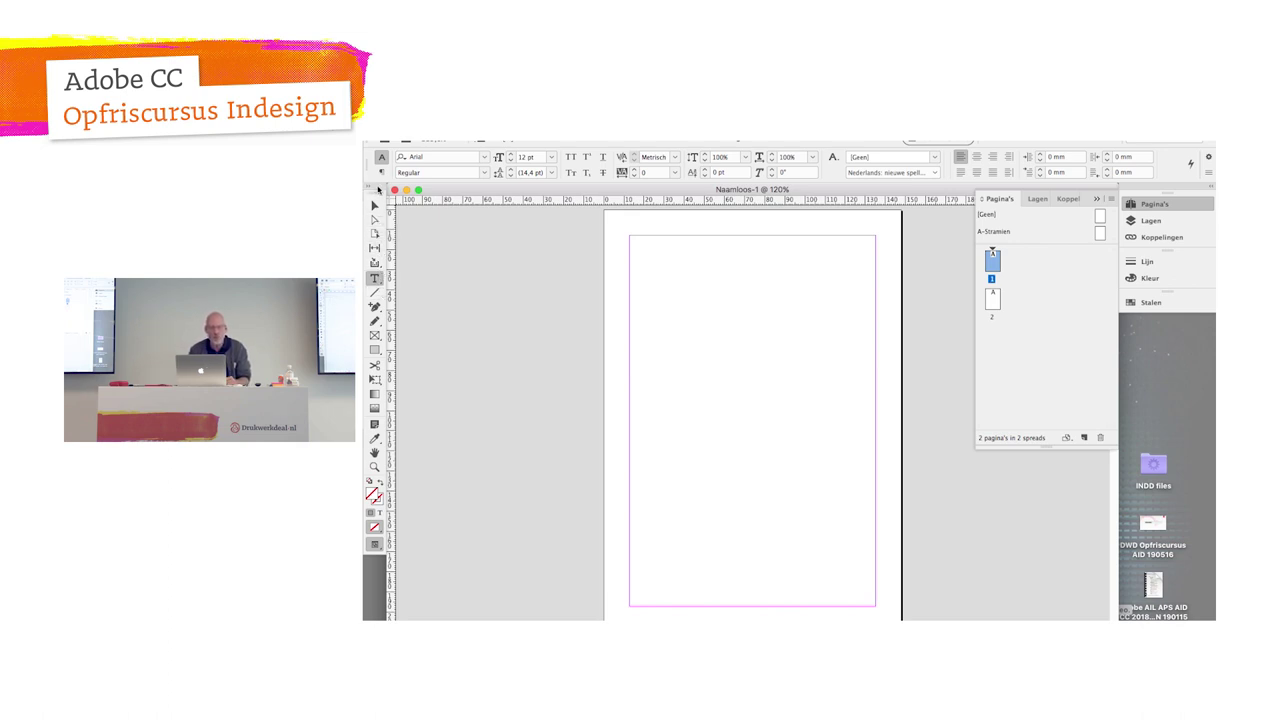
Step: Redock the Tools panel single-column after trying two columns, then draw a text frame atop page 1
{"action": "left_click_drag", "start_coordinate": [378, 189], "coordinate": [470, 229]}
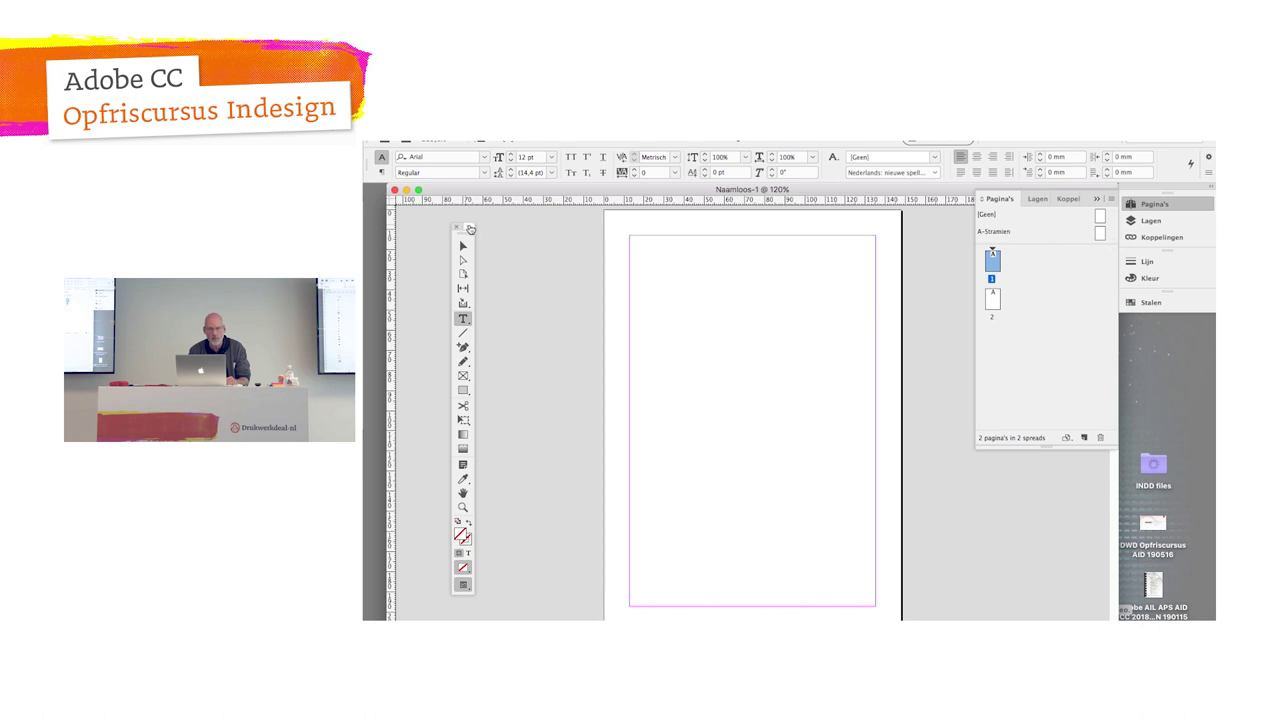
{"action": "left_click", "coordinate": [470, 229]}
{"action": "left_click", "coordinate": [458, 240]}
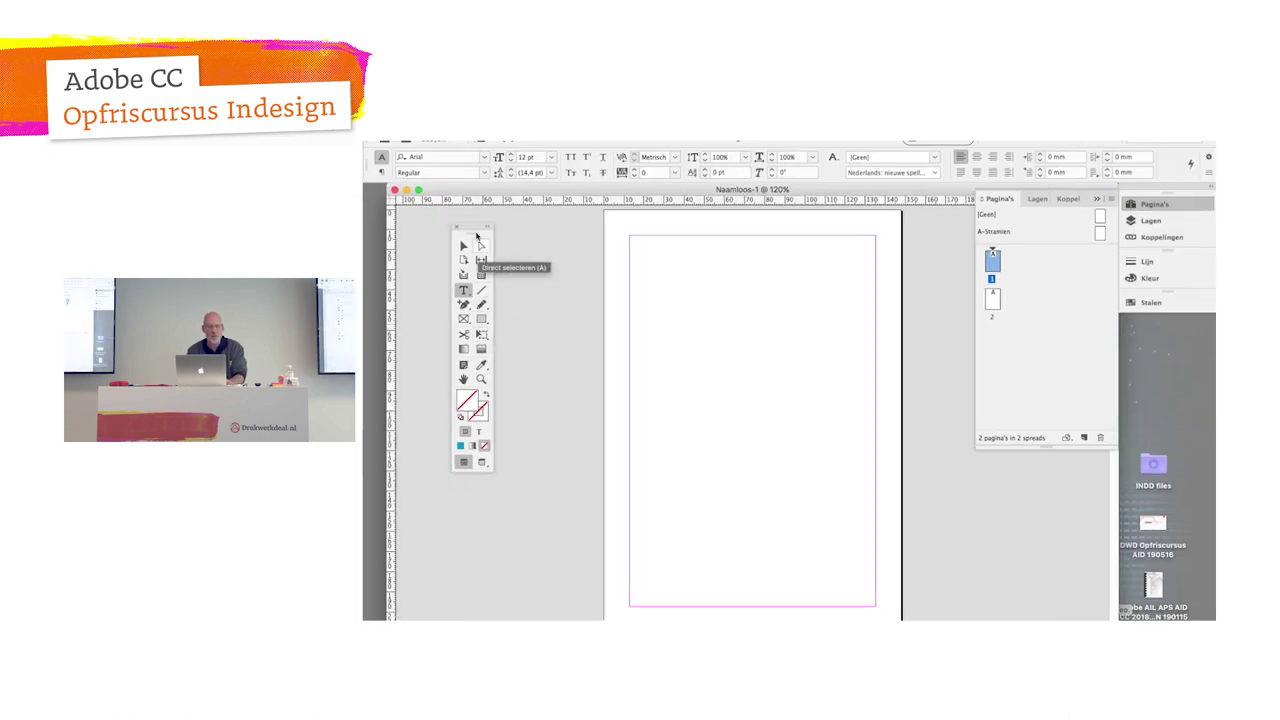
{"action": "left_click_drag", "start_coordinate": [471, 231], "coordinate": [370, 190]}
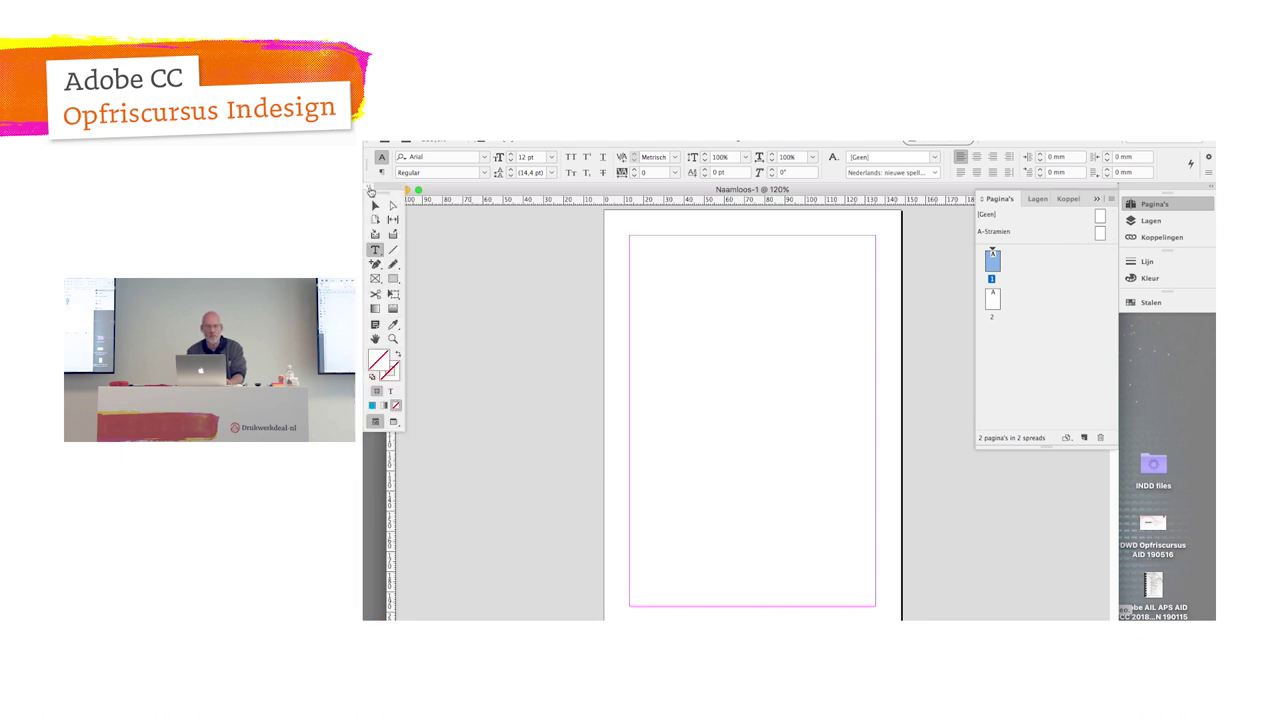
{"action": "left_click", "coordinate": [370, 190]}
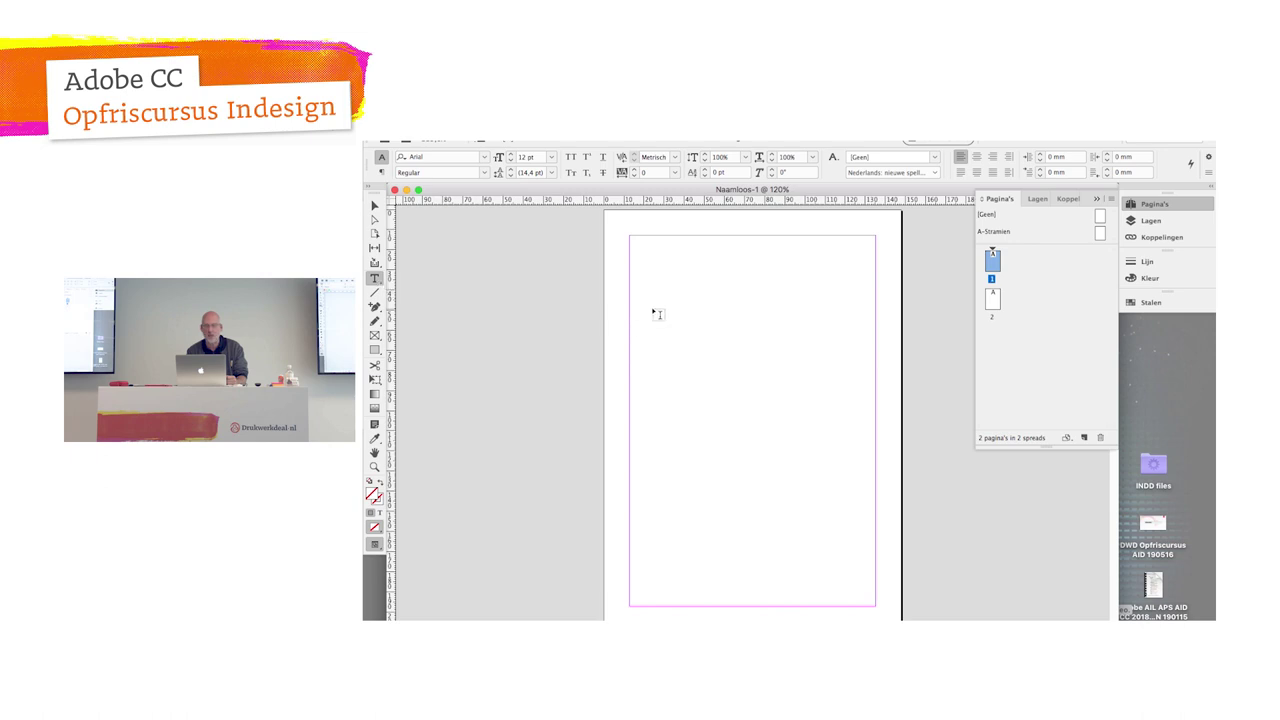
{"action": "mouse_move", "coordinate": [655, 275]}
{"action": "left_mouse_down"}
{"action": "mouse_move", "coordinate": [786, 358]}
{"action": "mouse_move", "coordinate": [846, 372]}
{"action": "left_mouse_up"}
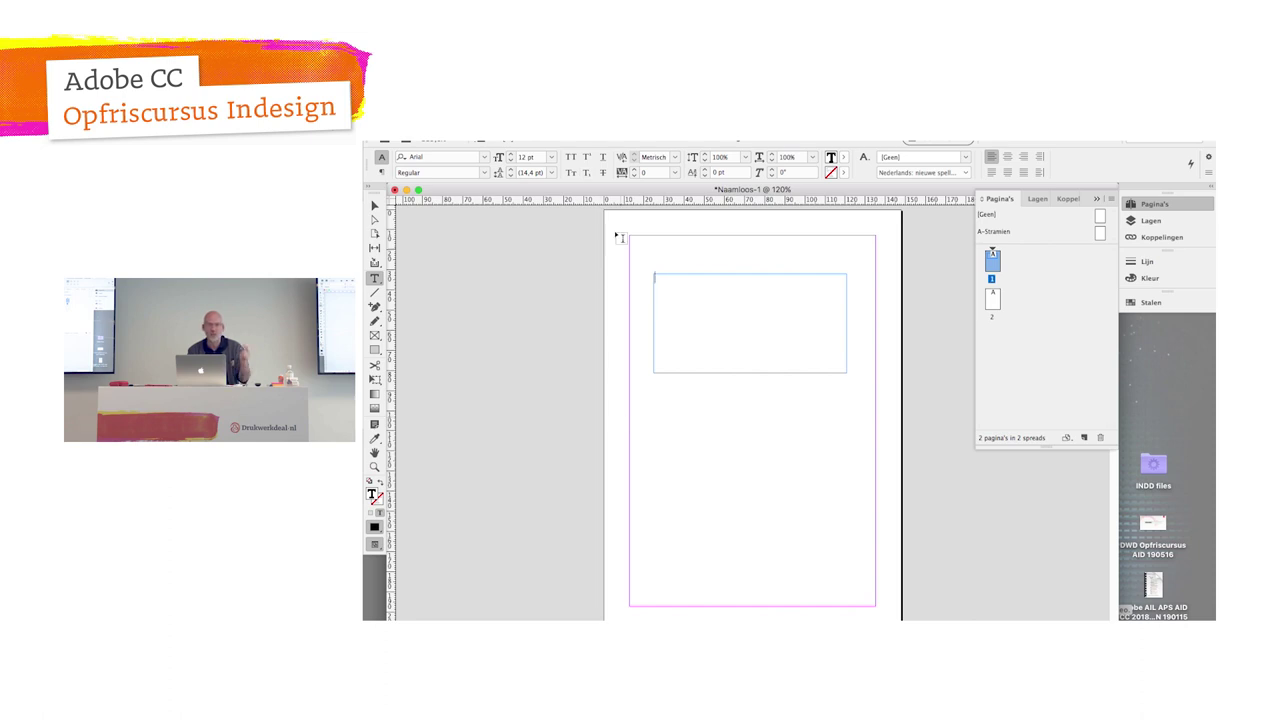
Step: Fill the empty frame with placeholder text (Vullen met plaatsaanduidingstekst) and place the cursor in it
{"action": "left_click", "coordinate": [588, 141]}
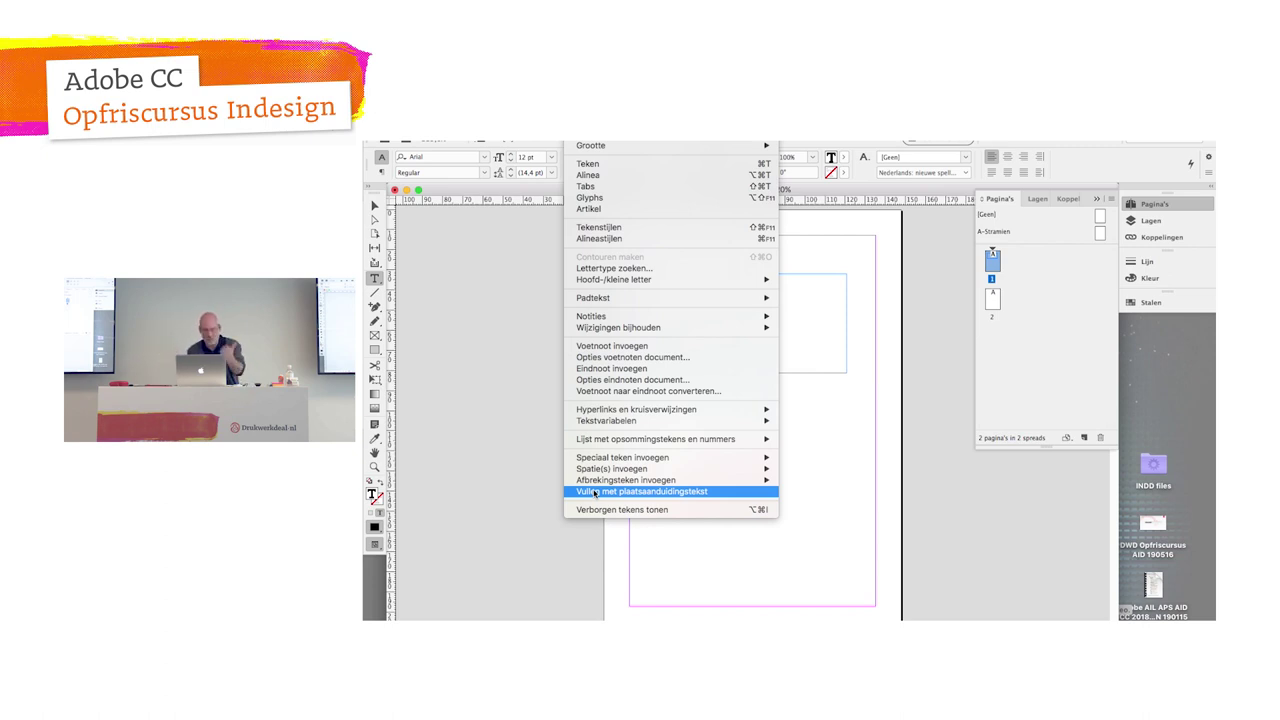
{"action": "left_click", "coordinate": [594, 492]}
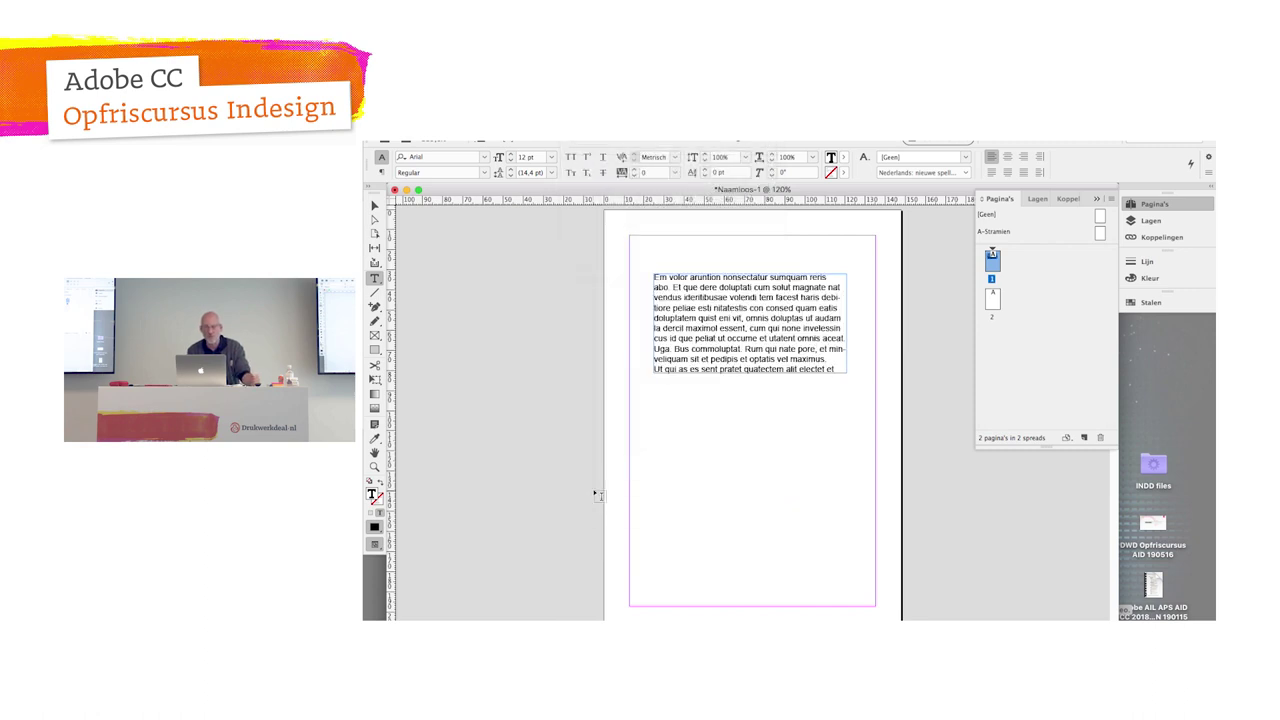
{"action": "left_click", "coordinate": [775, 353]}
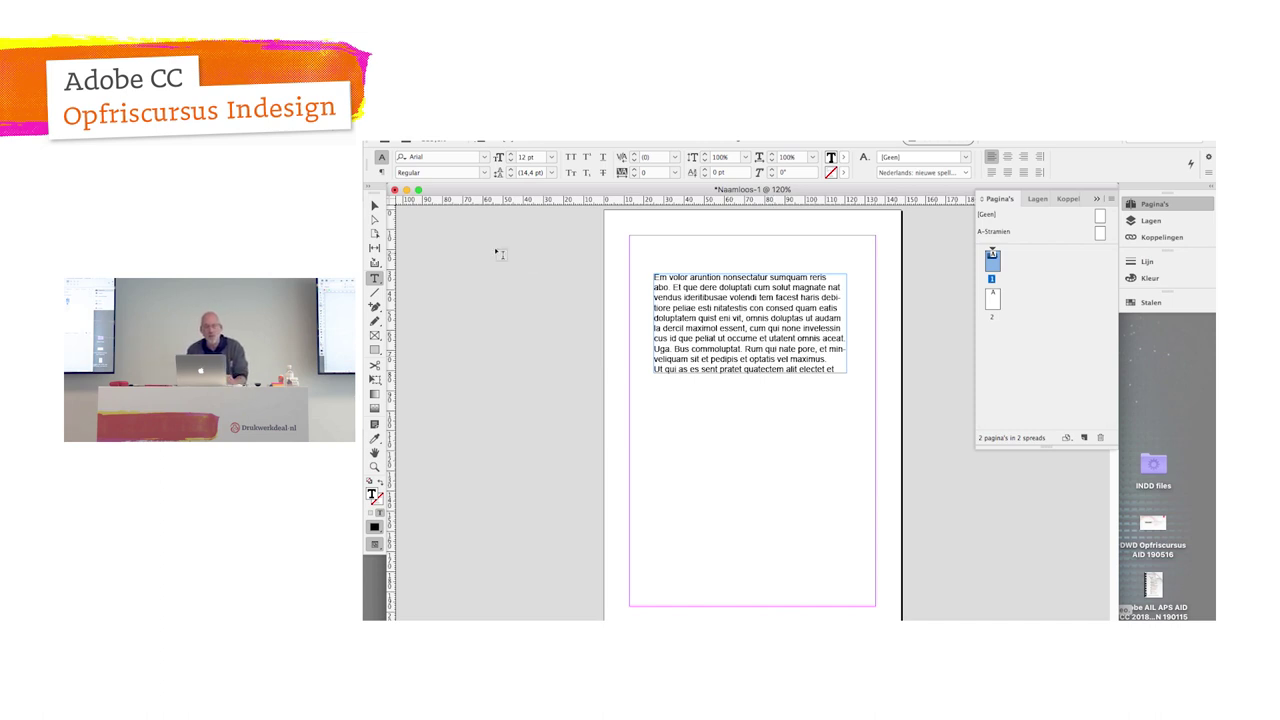
{"action": "left_click", "coordinate": [376, 206]}
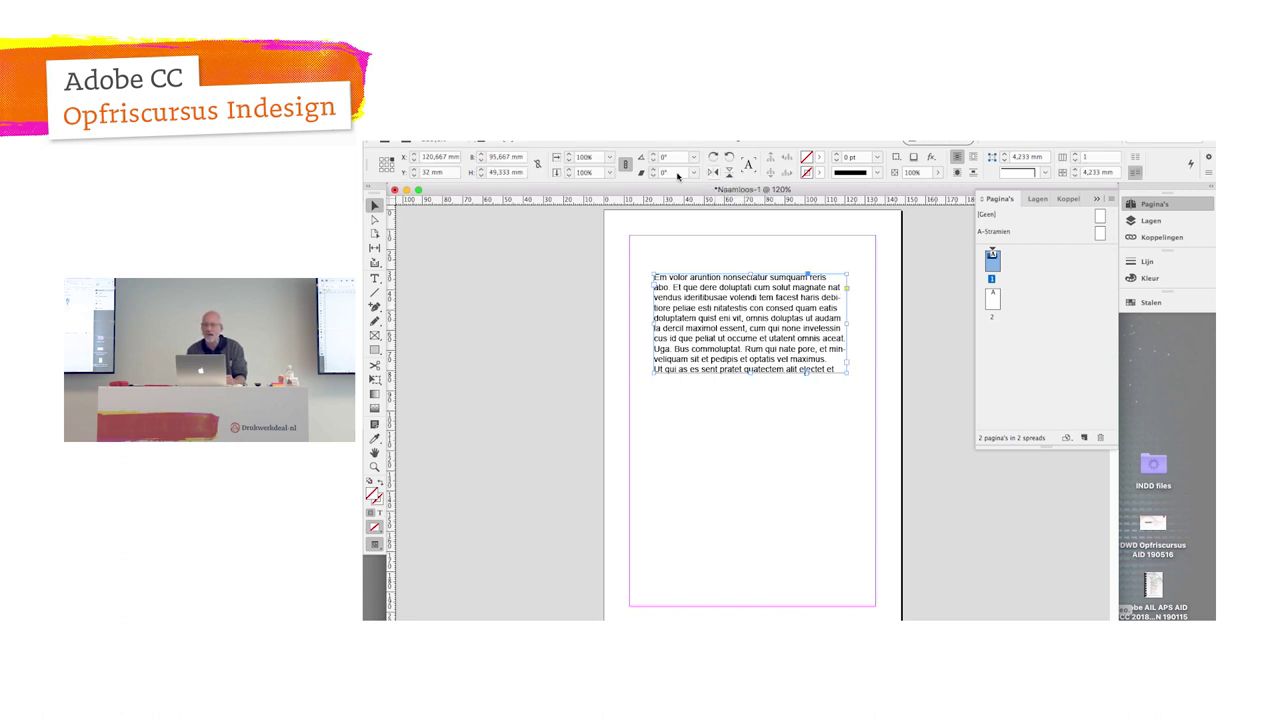
{"action": "double_click", "coordinate": [740, 309]}
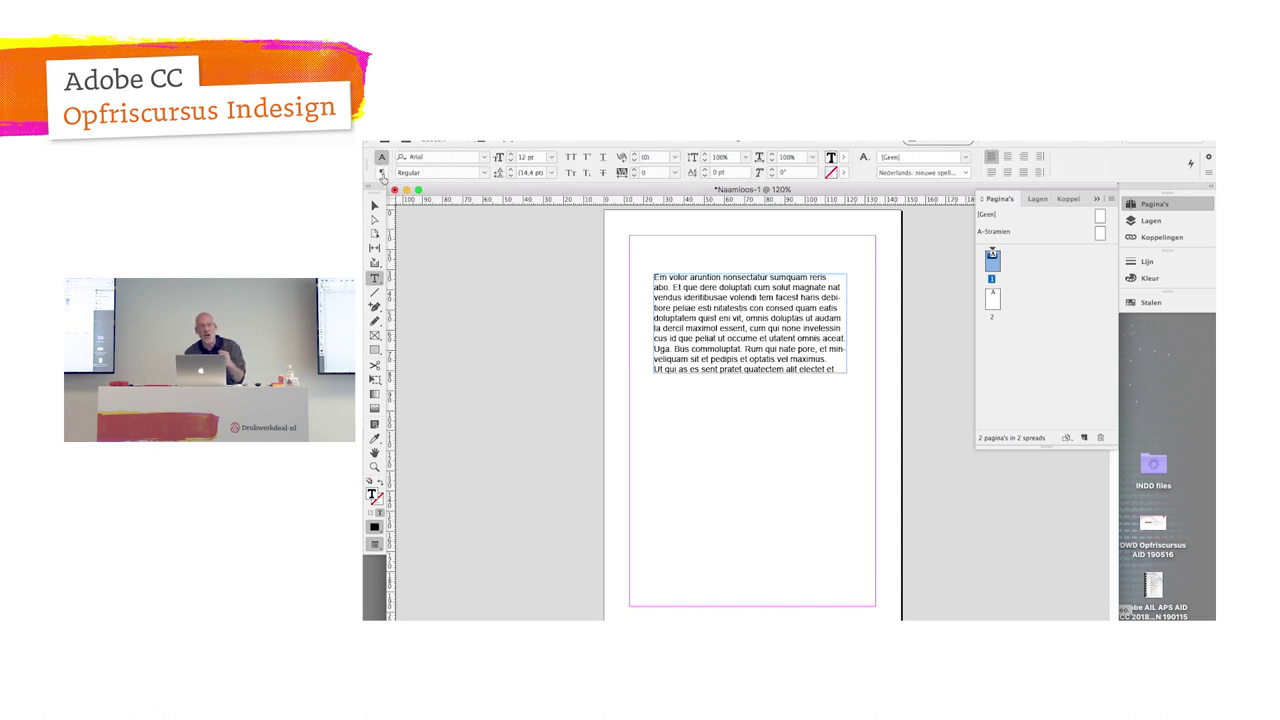
{"action": "left_click", "coordinate": [383, 172]}
{"action": "left_click", "coordinate": [381, 157]}
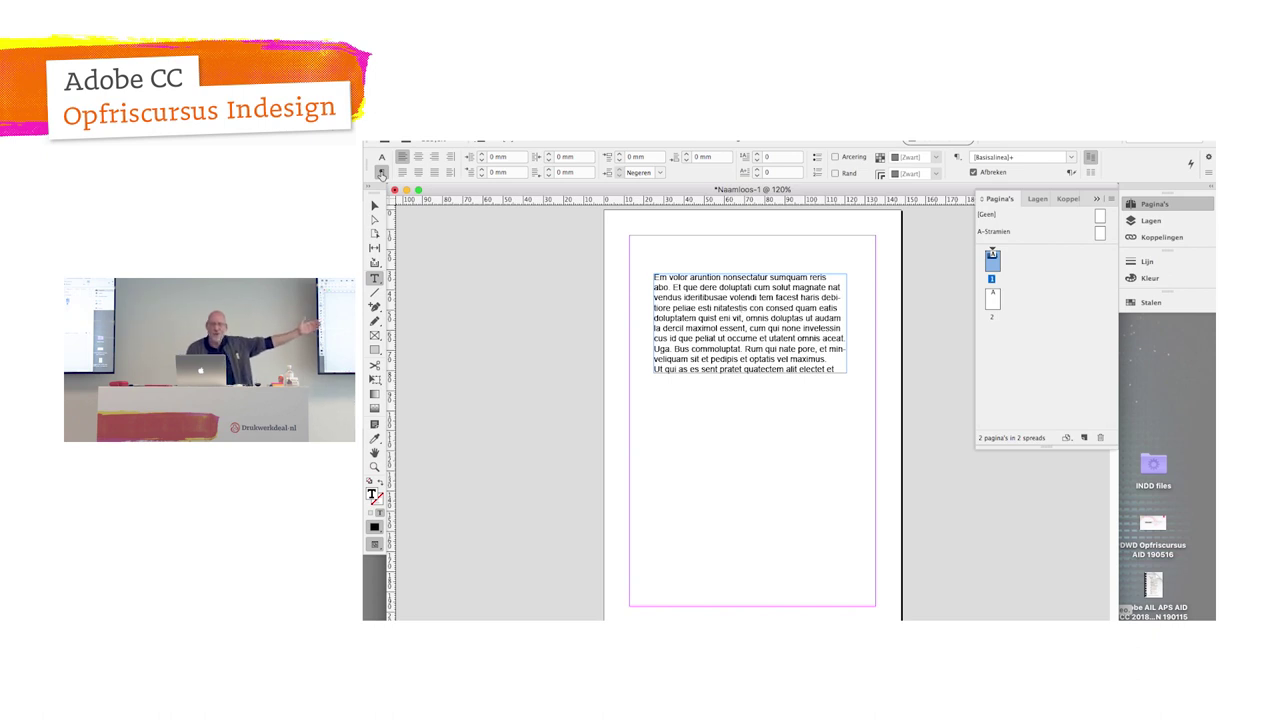
{"action": "left_click", "coordinate": [381, 157]}
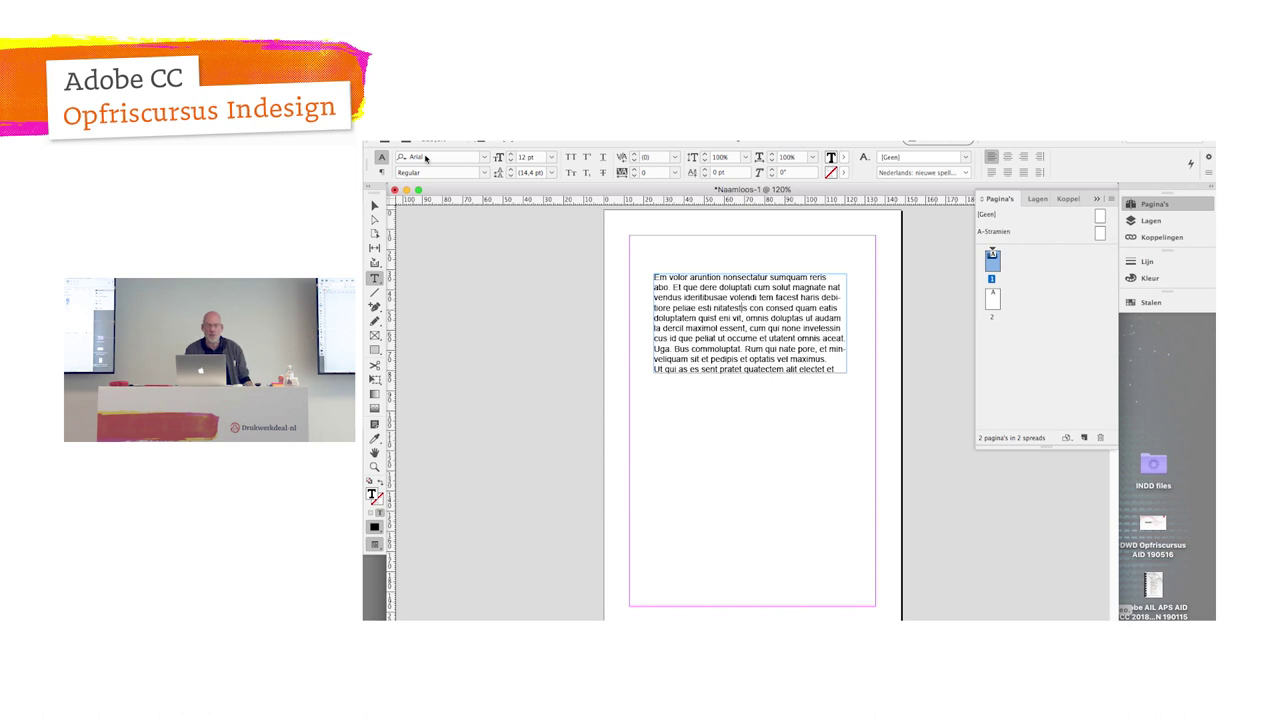
{"action": "left_click", "coordinate": [382, 167]}
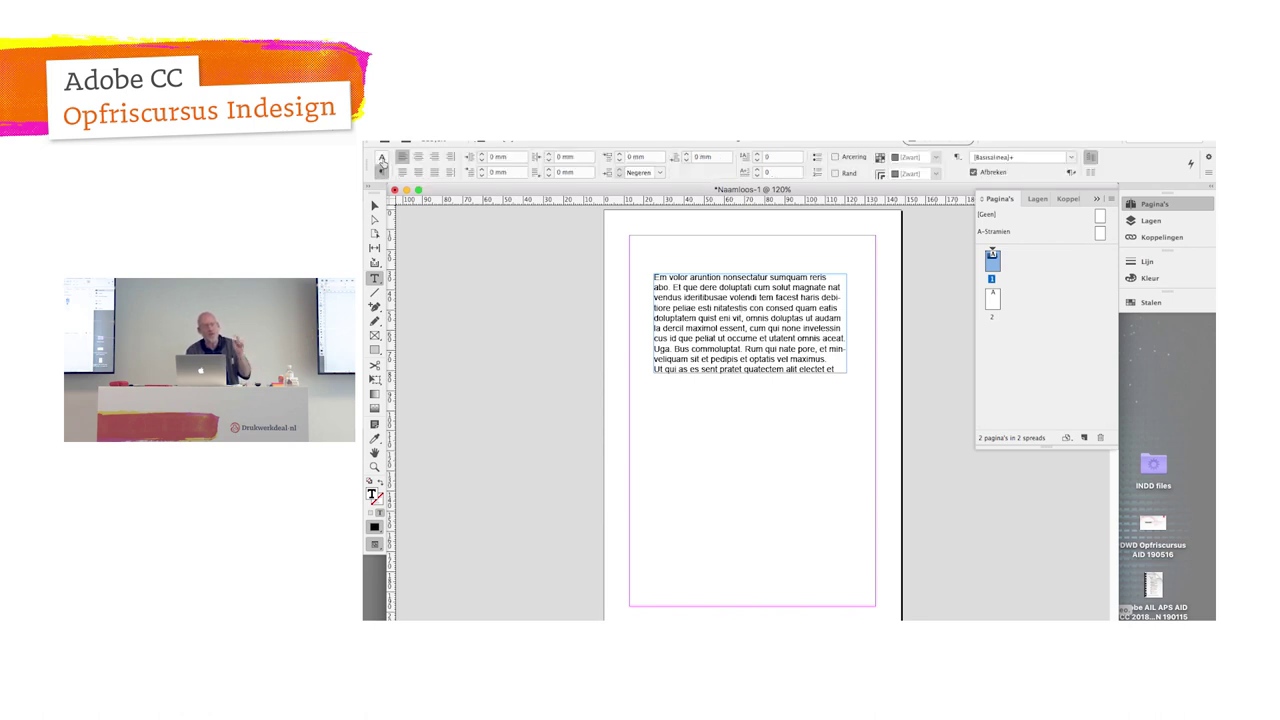
{"action": "left_click", "coordinate": [382, 159]}
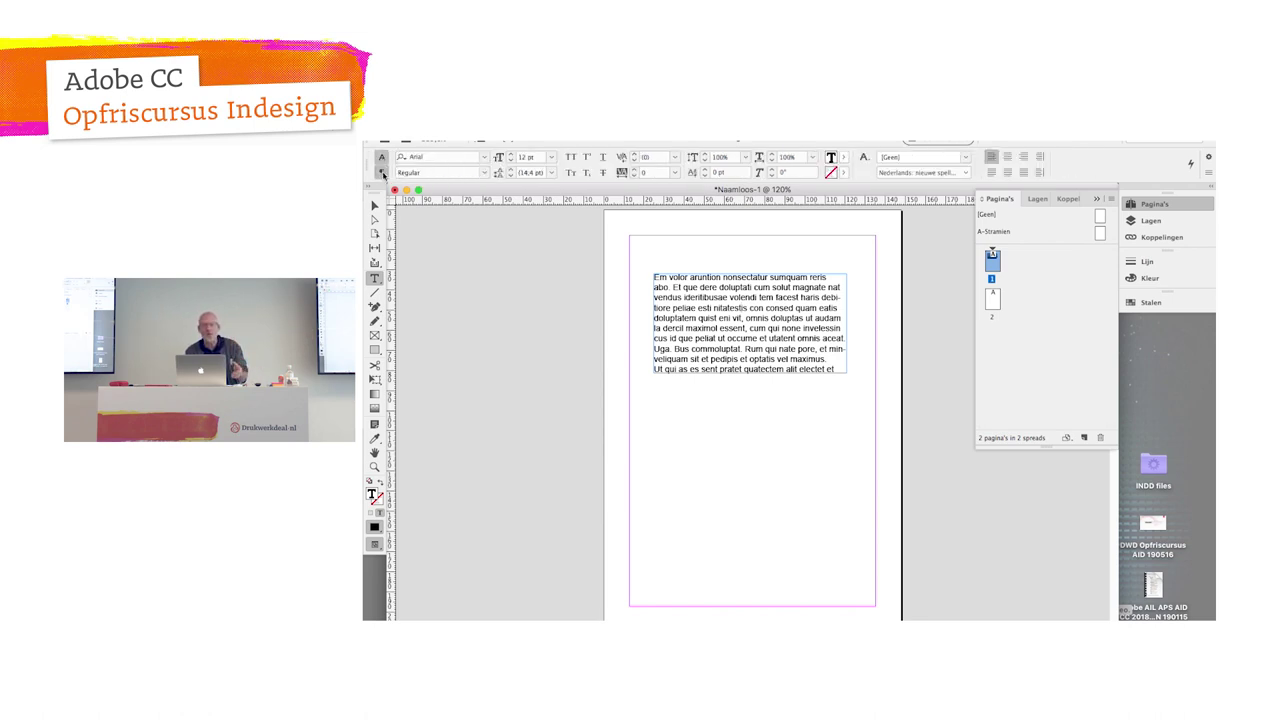
{"action": "left_click", "coordinate": [381, 172]}
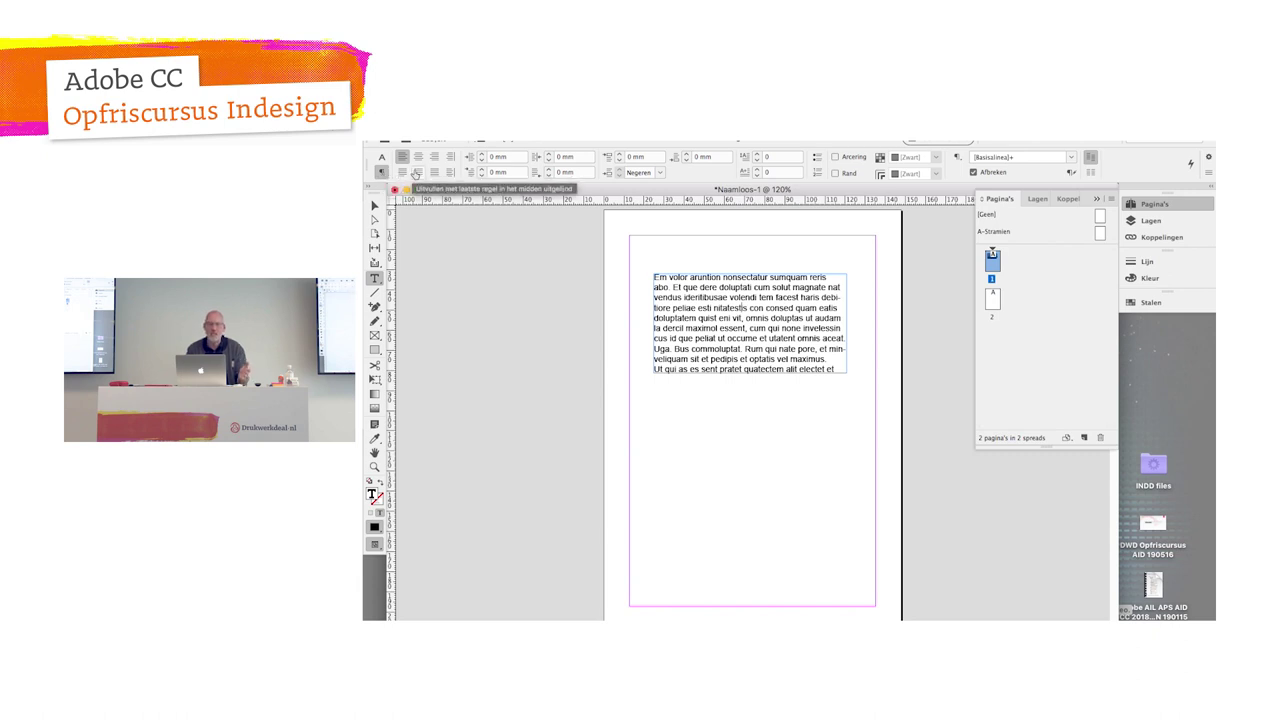
{"action": "left_click", "coordinate": [381, 158]}
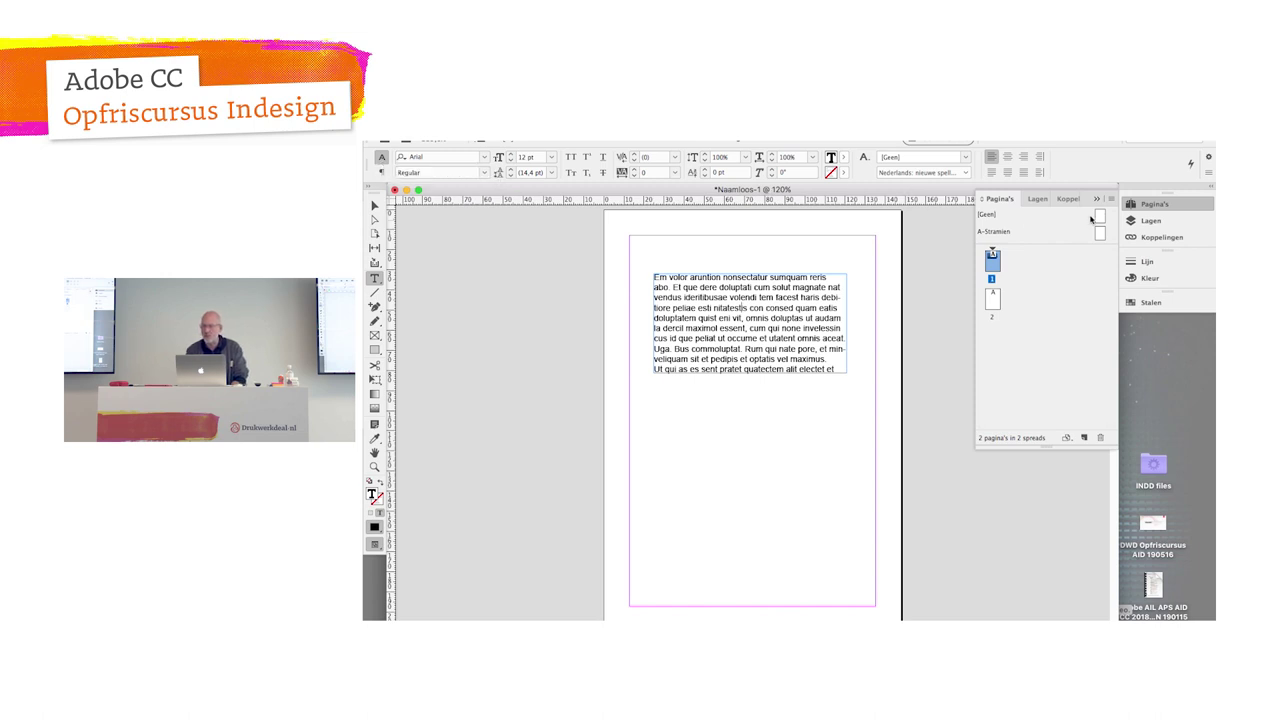
Step: Collapse the Pagina's panel, hide the Regelpaneel control bar, and enlarge the document window
{"action": "left_click", "coordinate": [1097, 199]}
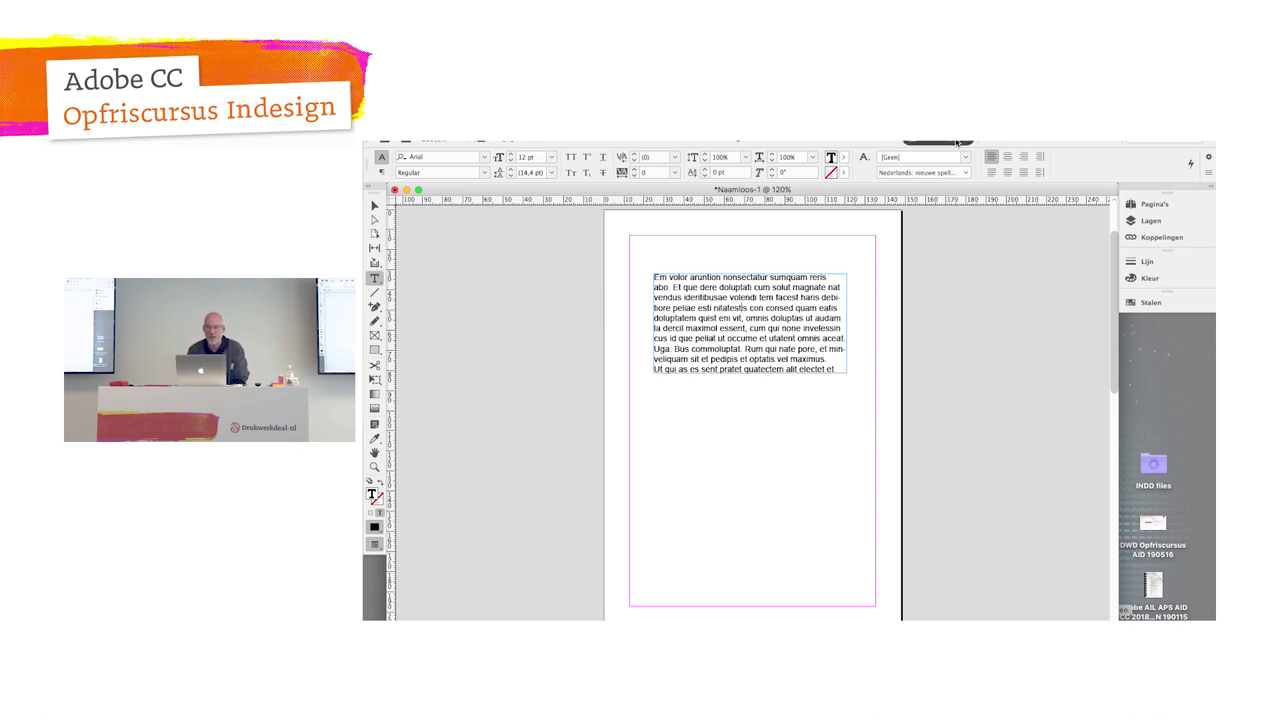
{"action": "left_click", "coordinate": [735, 130]}
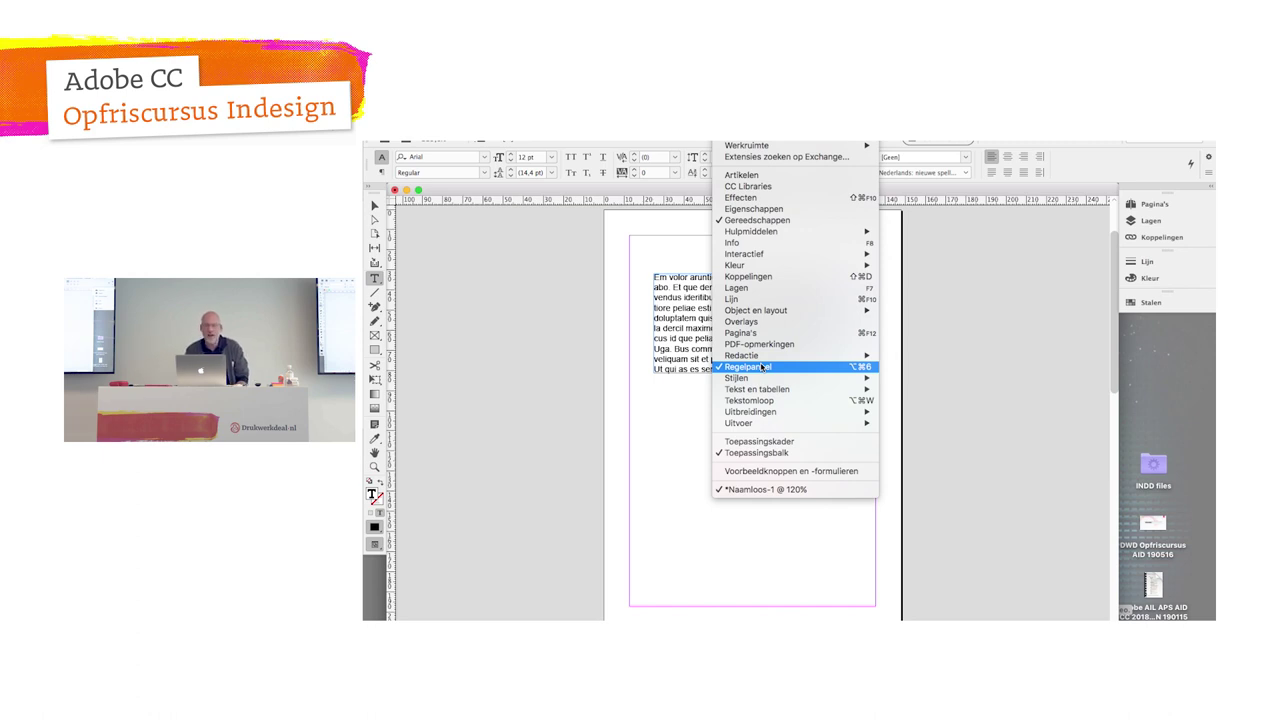
{"action": "left_click", "coordinate": [762, 367]}
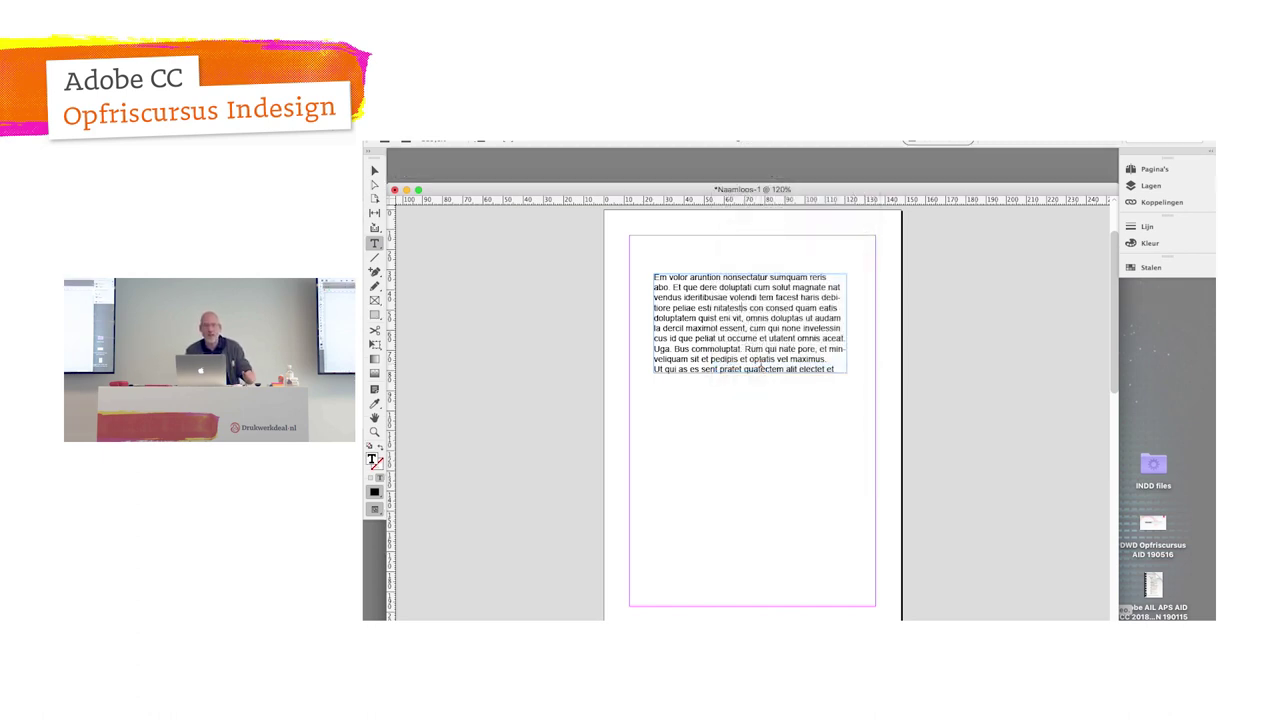
{"action": "left_click", "coordinate": [419, 190]}
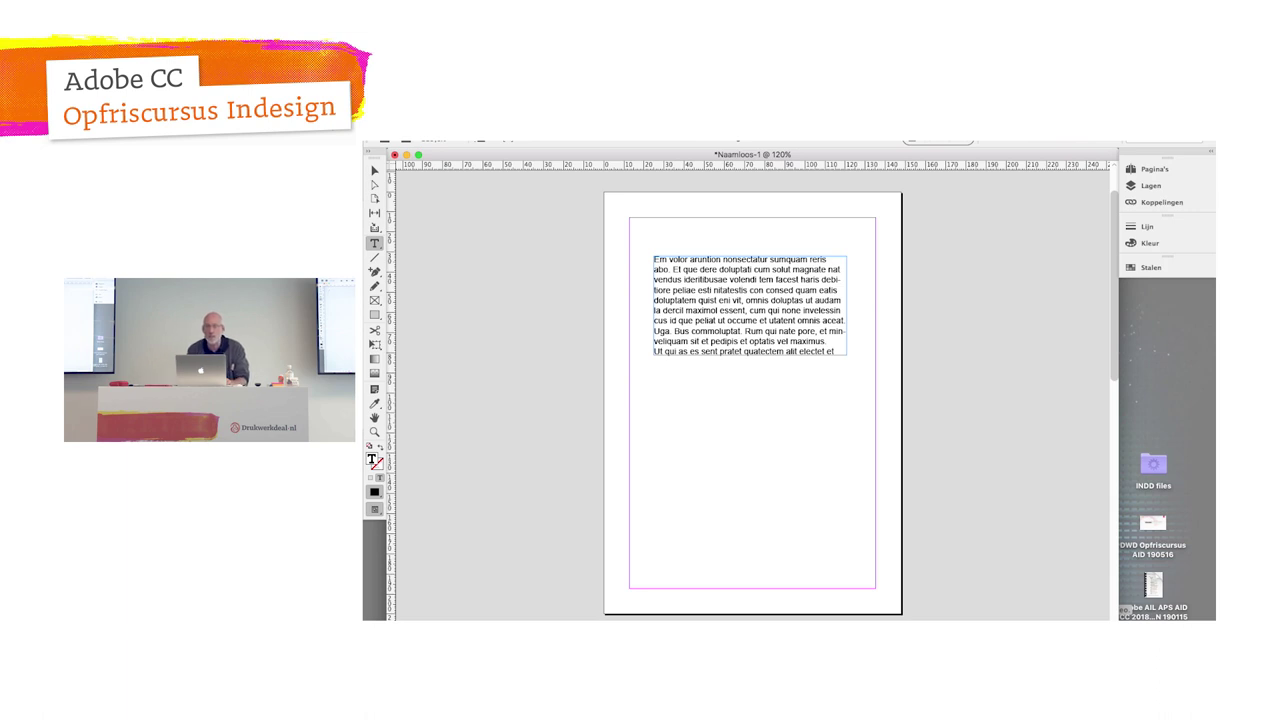
Step: Switch to the Essentiële elementen workspace and reset it to its defaults
{"action": "left_click", "coordinate": [733, 139]}
{"action": "mouse_move", "coordinate": [746, 145]}
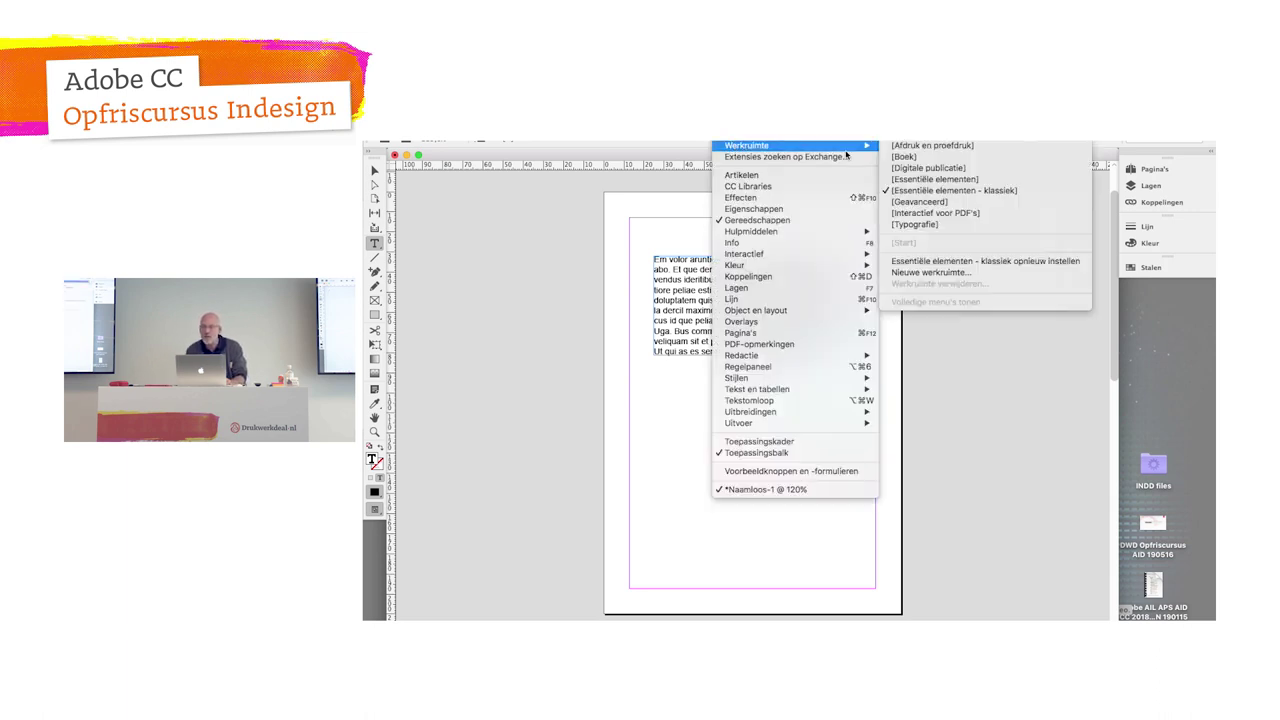
{"action": "left_click", "coordinate": [905, 179]}
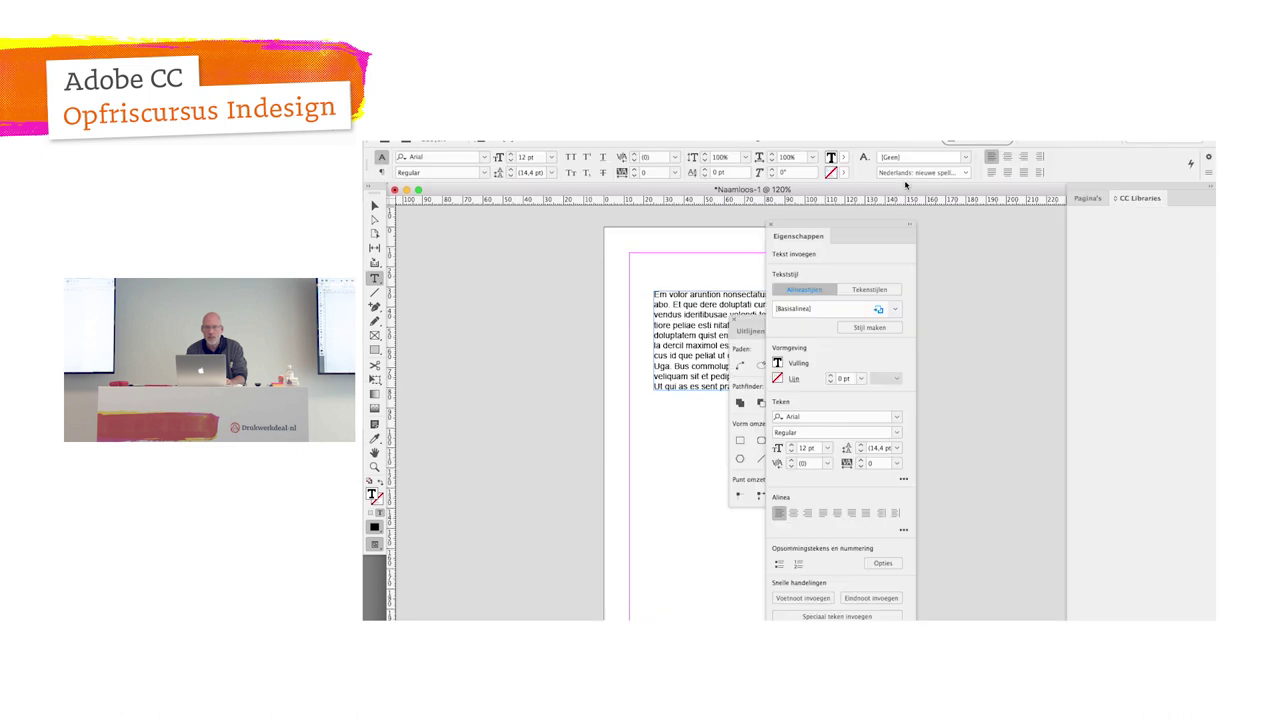
{"action": "left_click", "coordinate": [733, 139]}
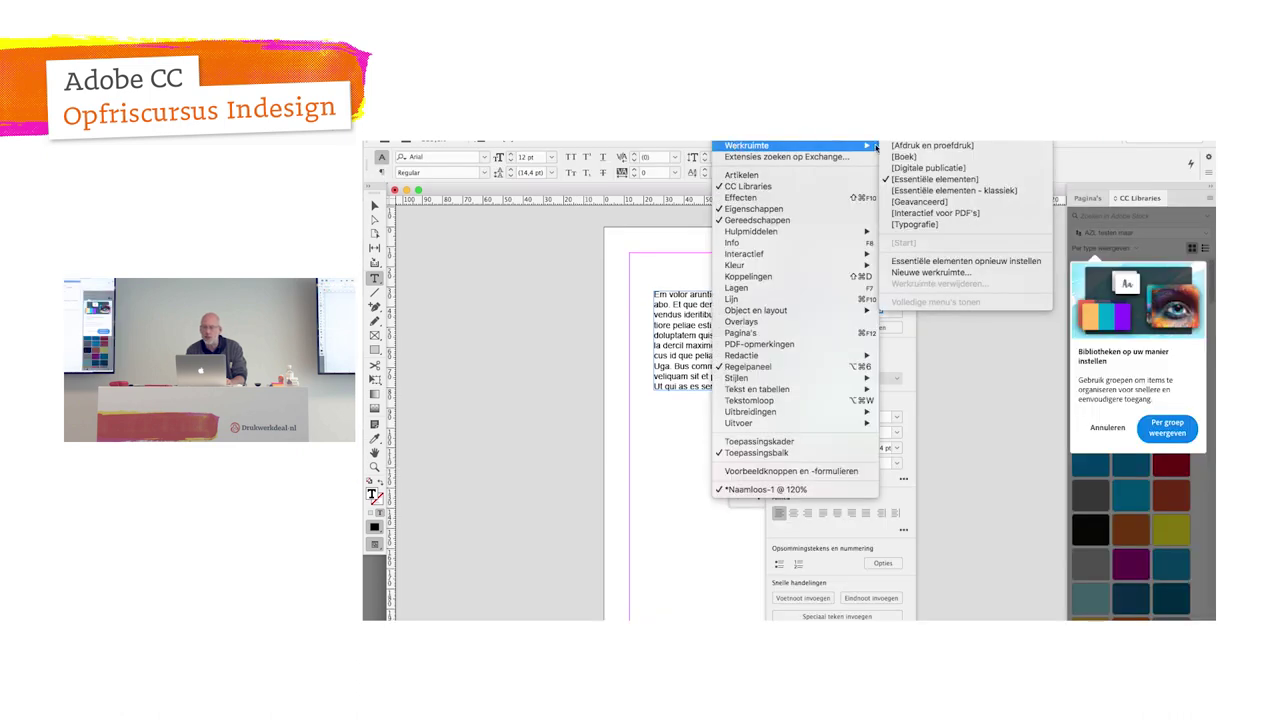
{"action": "left_click", "coordinate": [930, 262]}
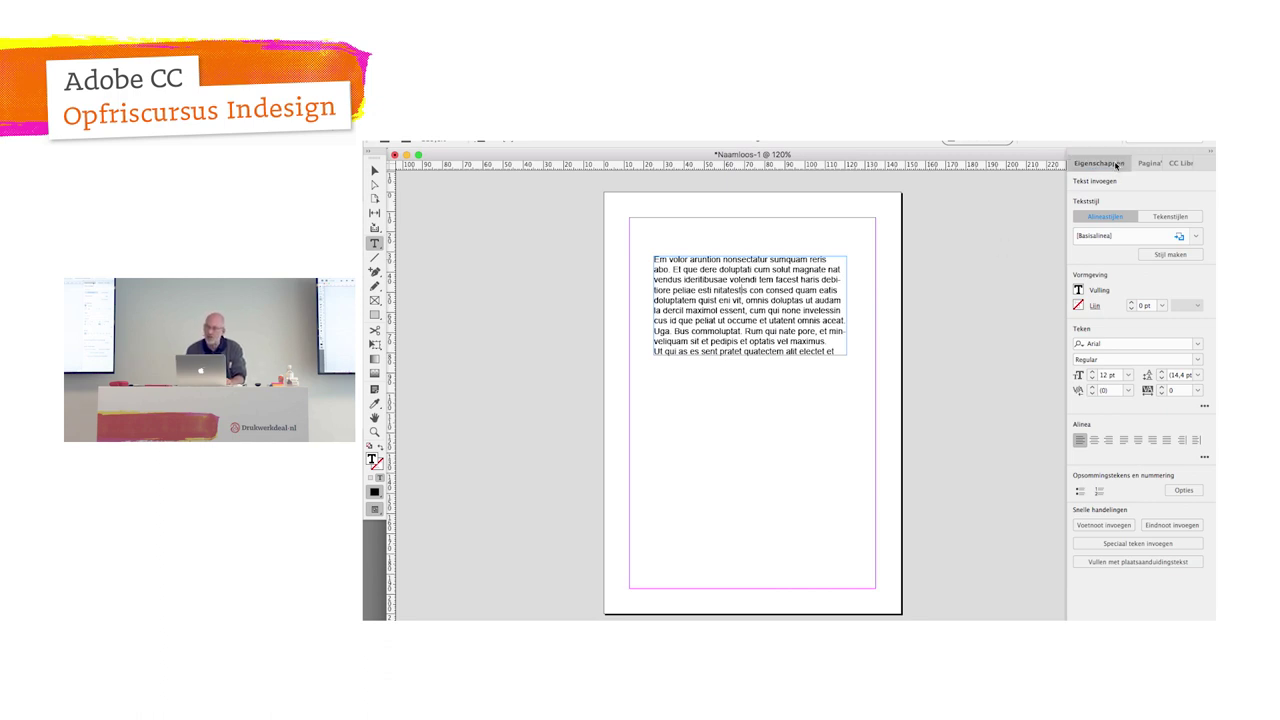
Step: Float the Eigenschappen panel out of the right-hand dock, reposition it, and open the Tekst menu
{"action": "mouse_move", "coordinate": [1100, 163]}
{"action": "left_mouse_down"}
{"action": "mouse_move", "coordinate": [1068, 259]}
{"action": "mouse_move", "coordinate": [978, 267]}
{"action": "left_mouse_up"}
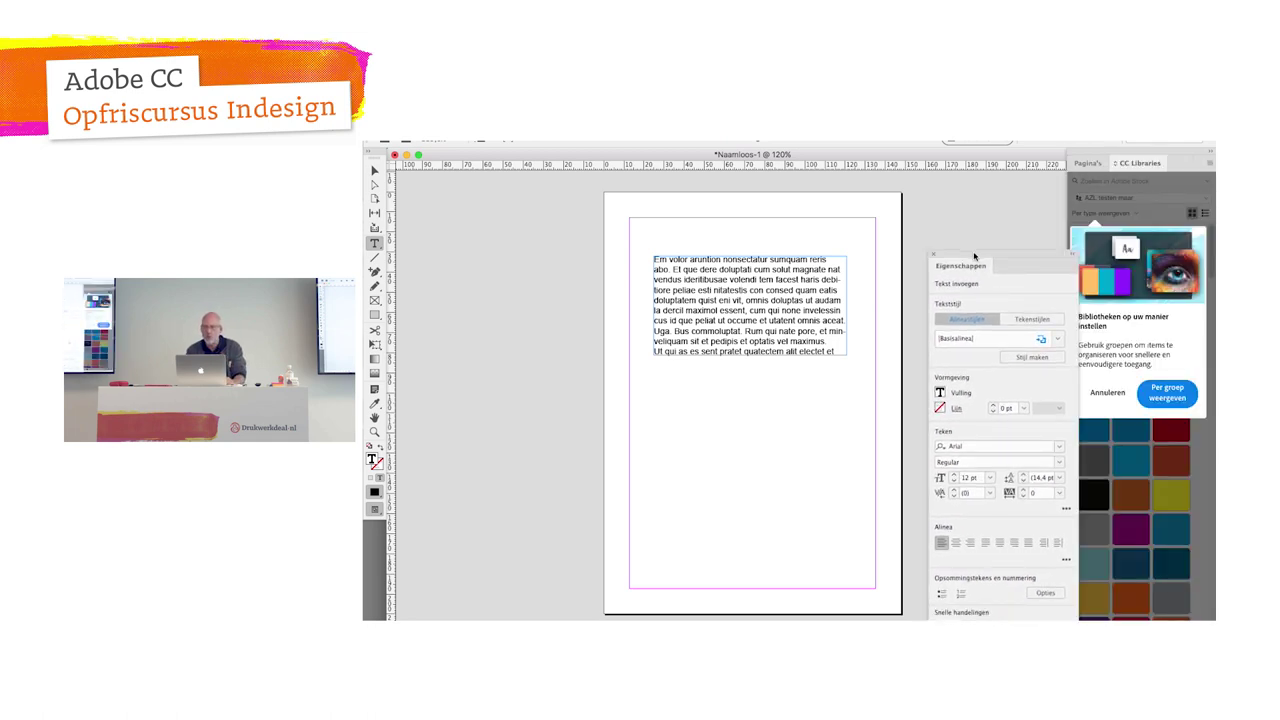
{"action": "mouse_move", "coordinate": [978, 267]}
{"action": "left_mouse_down"}
{"action": "mouse_move", "coordinate": [933, 218]}
{"action": "mouse_move", "coordinate": [925, 181]}
{"action": "left_mouse_up"}
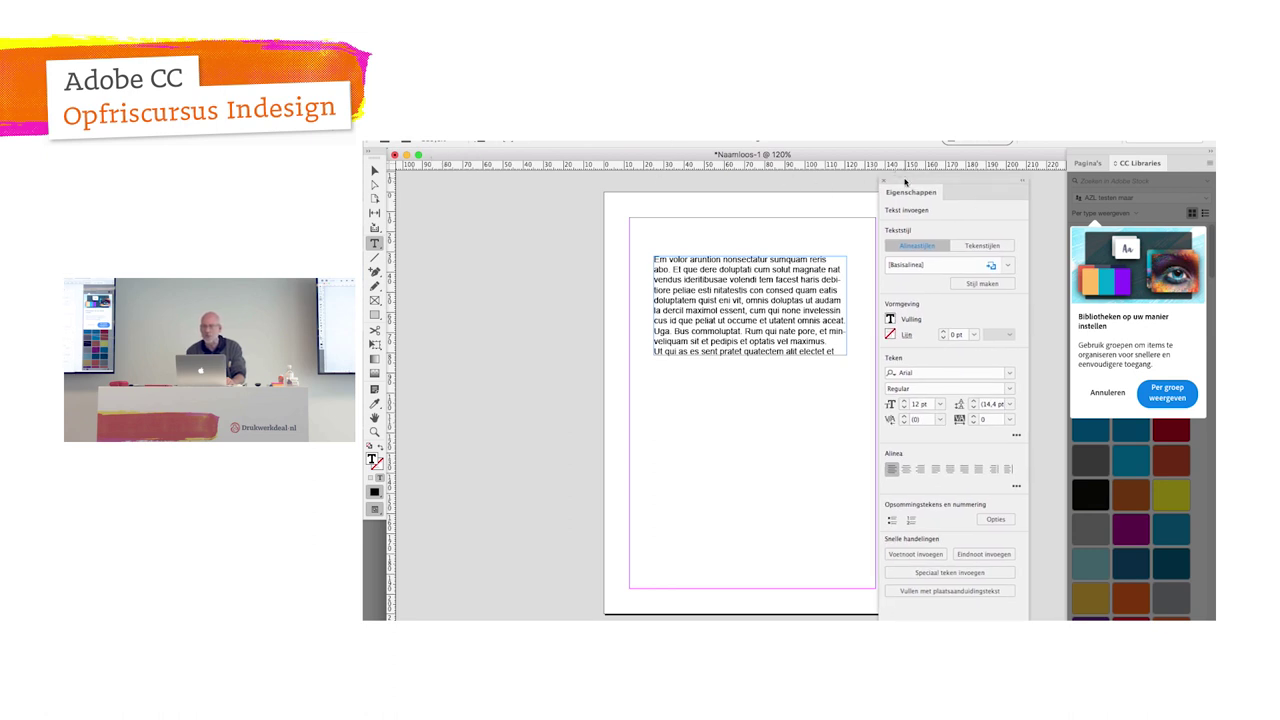
{"action": "left_click_drag", "start_coordinate": [905, 183], "coordinate": [922, 201]}
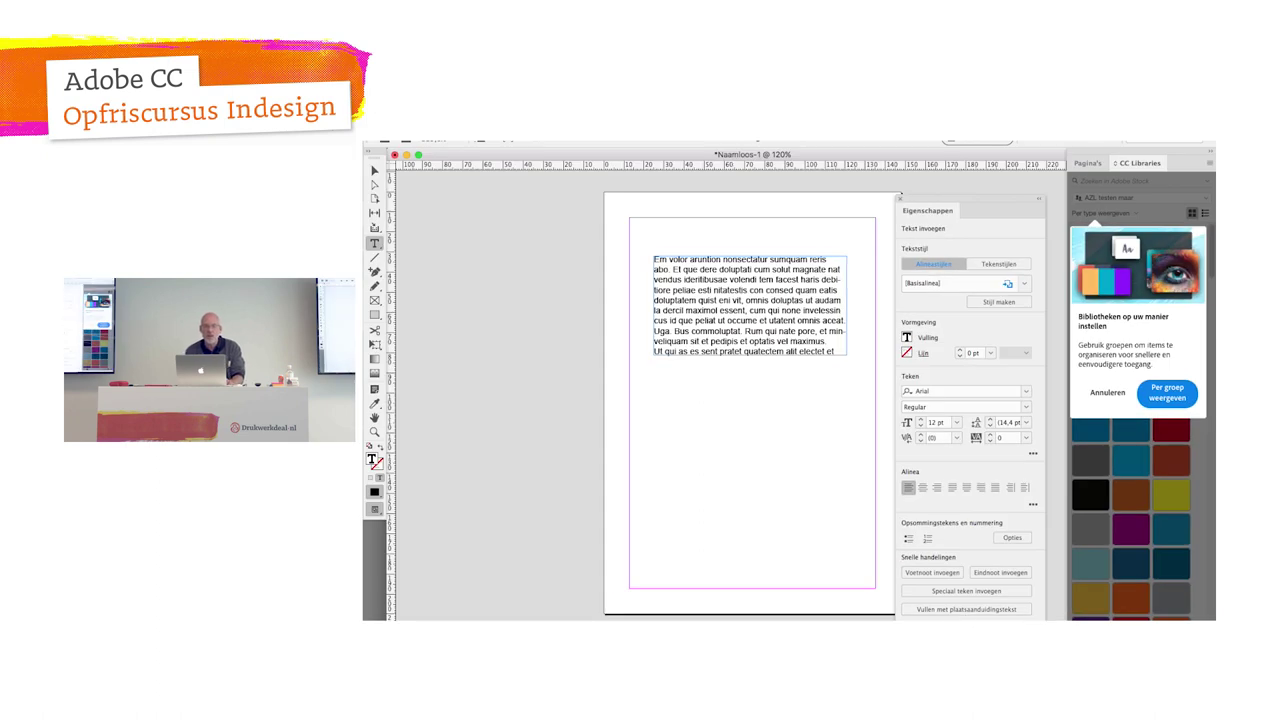
{"action": "left_click", "coordinate": [578, 138]}
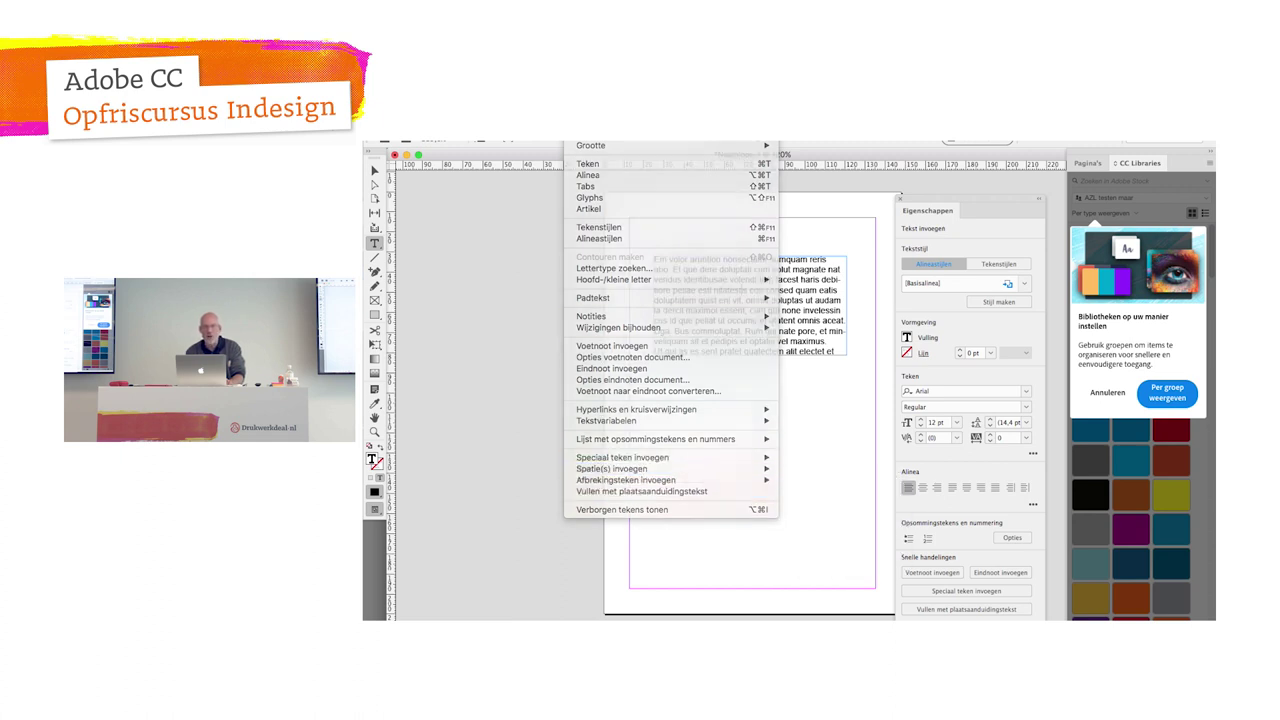
Step: Close the Tekst menu and dock the Eigenschappen panel again beside CC Libraries
{"action": "key", "text": "Escape"}
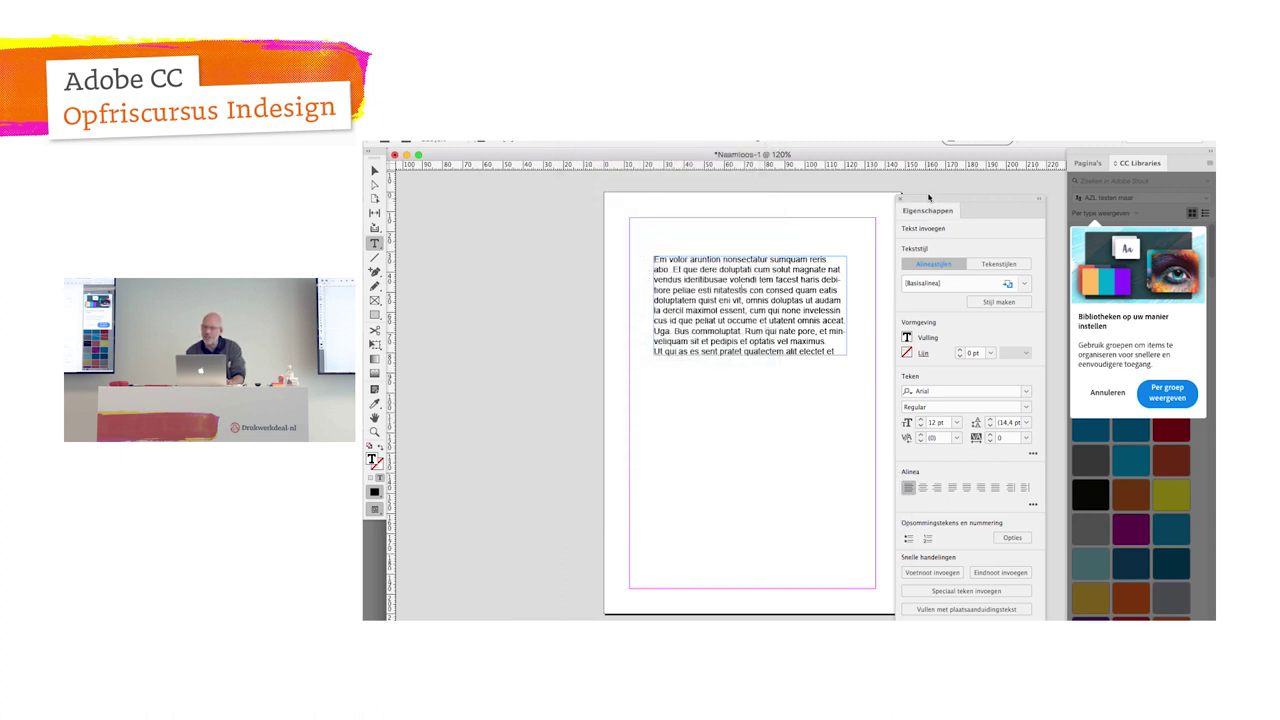
{"action": "left_click_drag", "start_coordinate": [930, 204], "coordinate": [924, 166]}
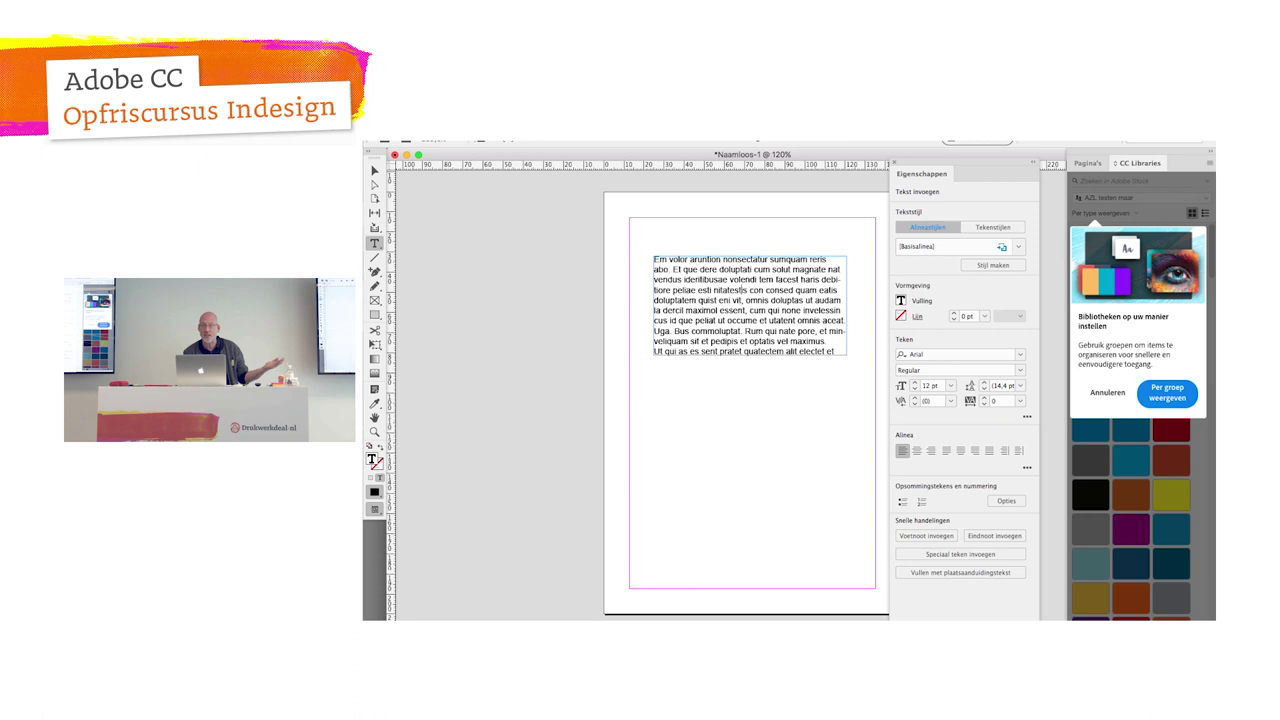
{"action": "left_click", "coordinate": [730, 140]}
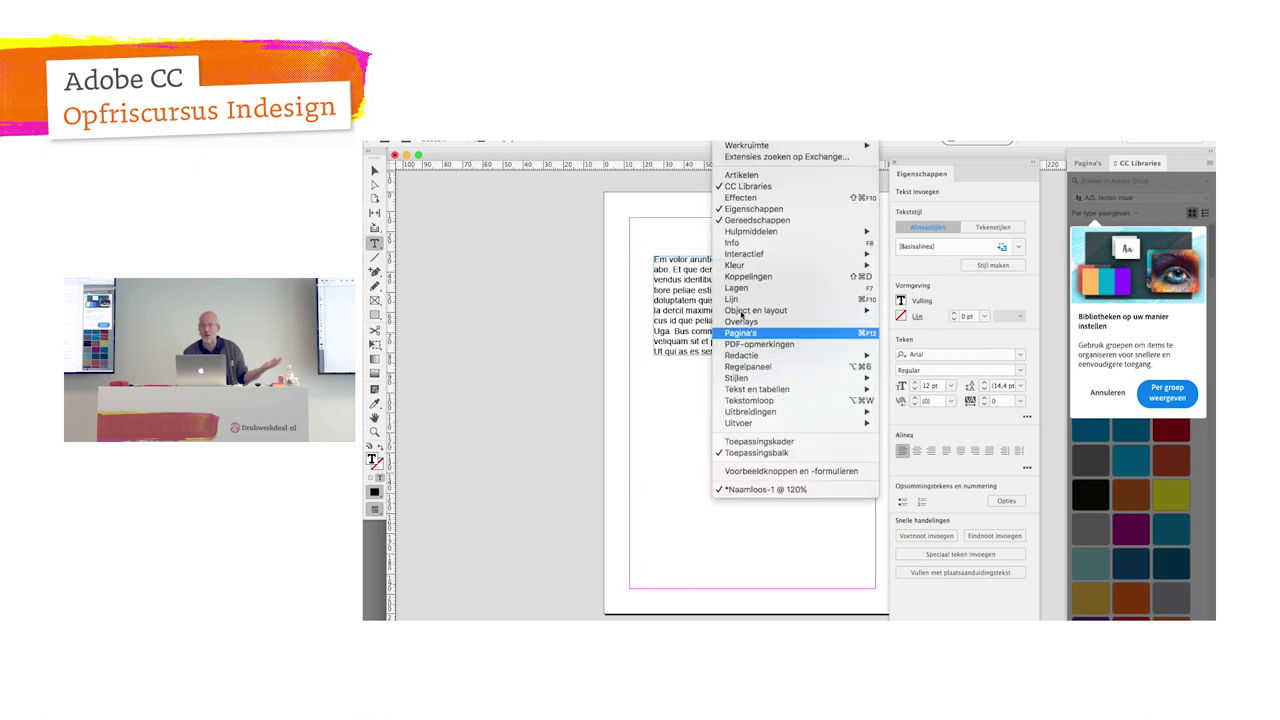
{"action": "left_click", "coordinate": [730, 140]}
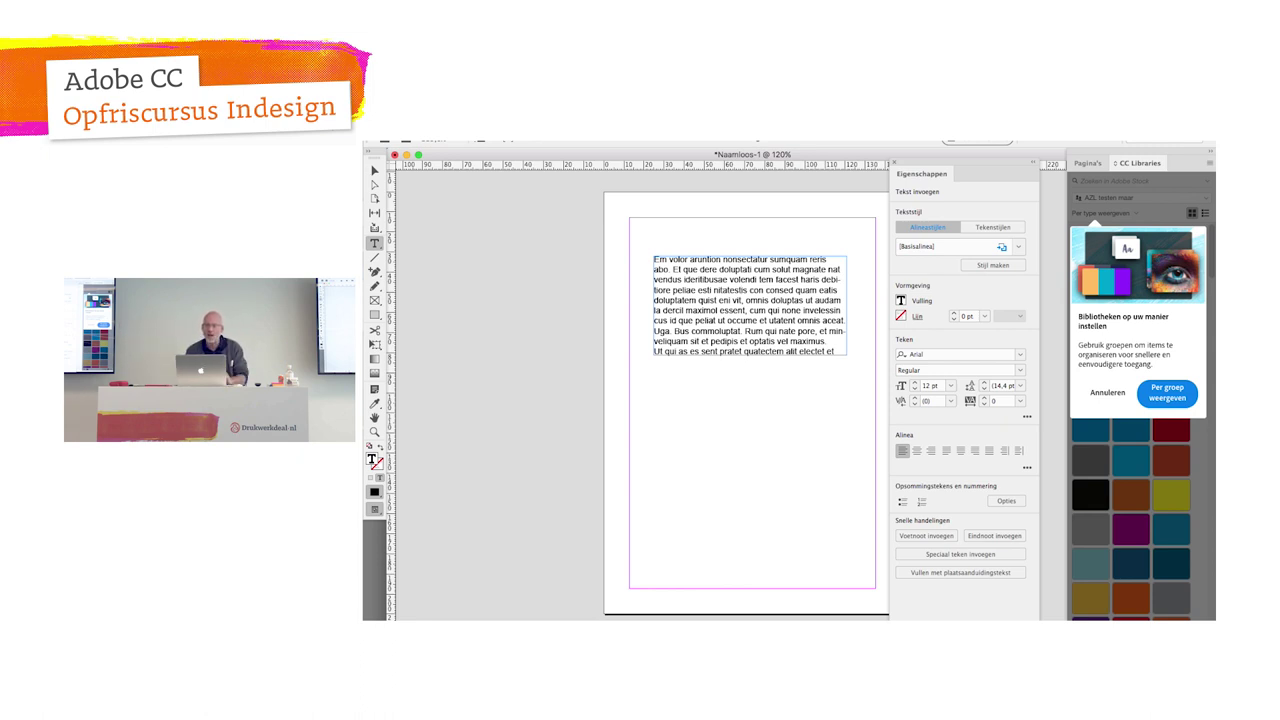
{"action": "mouse_move", "coordinate": [929, 164]}
{"action": "left_click_drag", "start_coordinate": [929, 164], "coordinate": [1063, 190]}
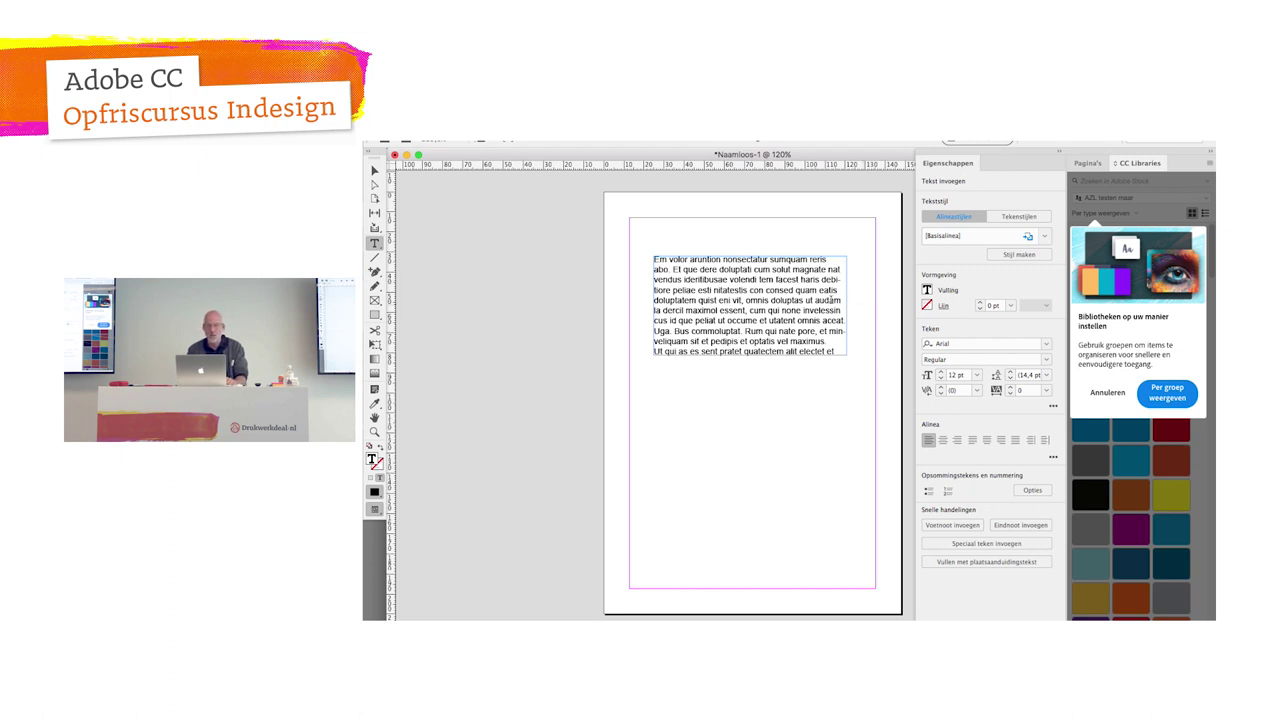
Step: Select all the placeholder text, raise its size to 22 pt, and open the font family list
{"action": "key", "text": "ctrl+a"}
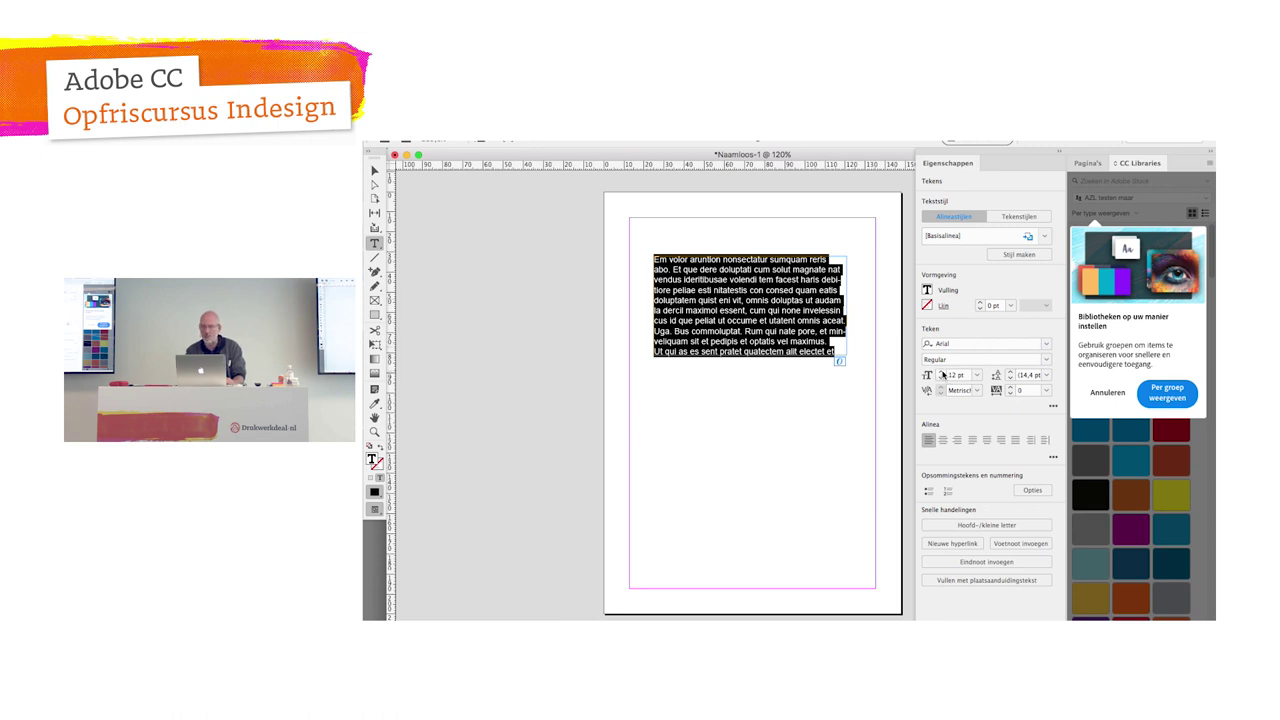
{"action": "scroll", "coordinate": [941, 375], "scroll_direction": "up", "scroll_amount": 3}
{"action": "scroll", "coordinate": [941, 375], "scroll_direction": "up", "scroll_amount": 2}
{"action": "scroll", "coordinate": [941, 375], "scroll_direction": "up", "scroll_amount": 2}
{"action": "scroll", "coordinate": [941, 375], "scroll_direction": "up", "scroll_amount": 2}
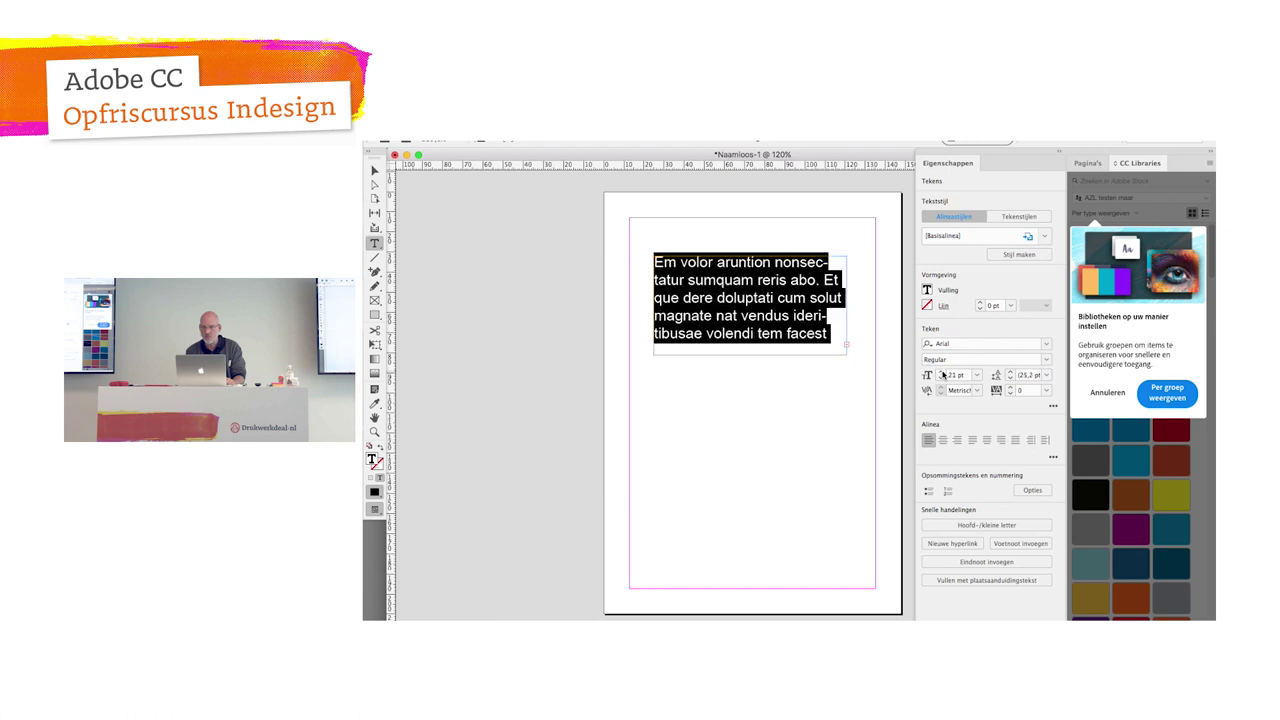
{"action": "scroll", "coordinate": [941, 375], "scroll_direction": "up", "scroll_amount": 1}
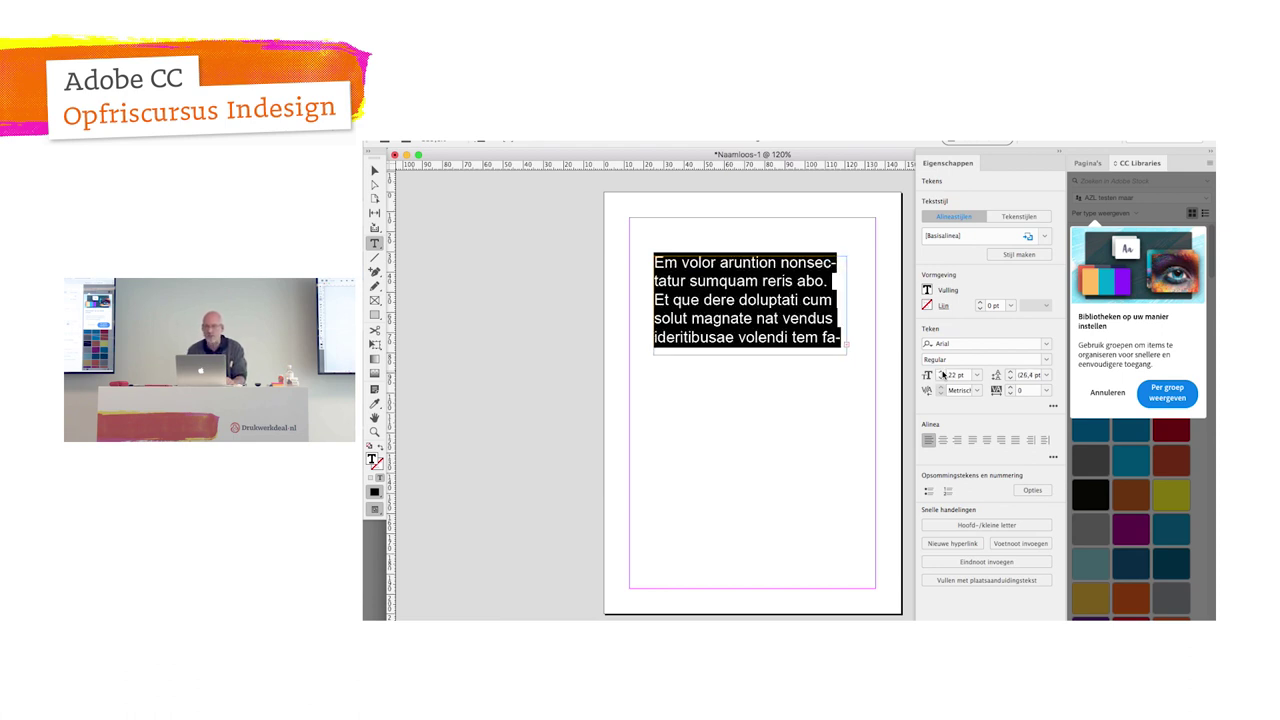
{"action": "left_click", "coordinate": [1047, 344]}
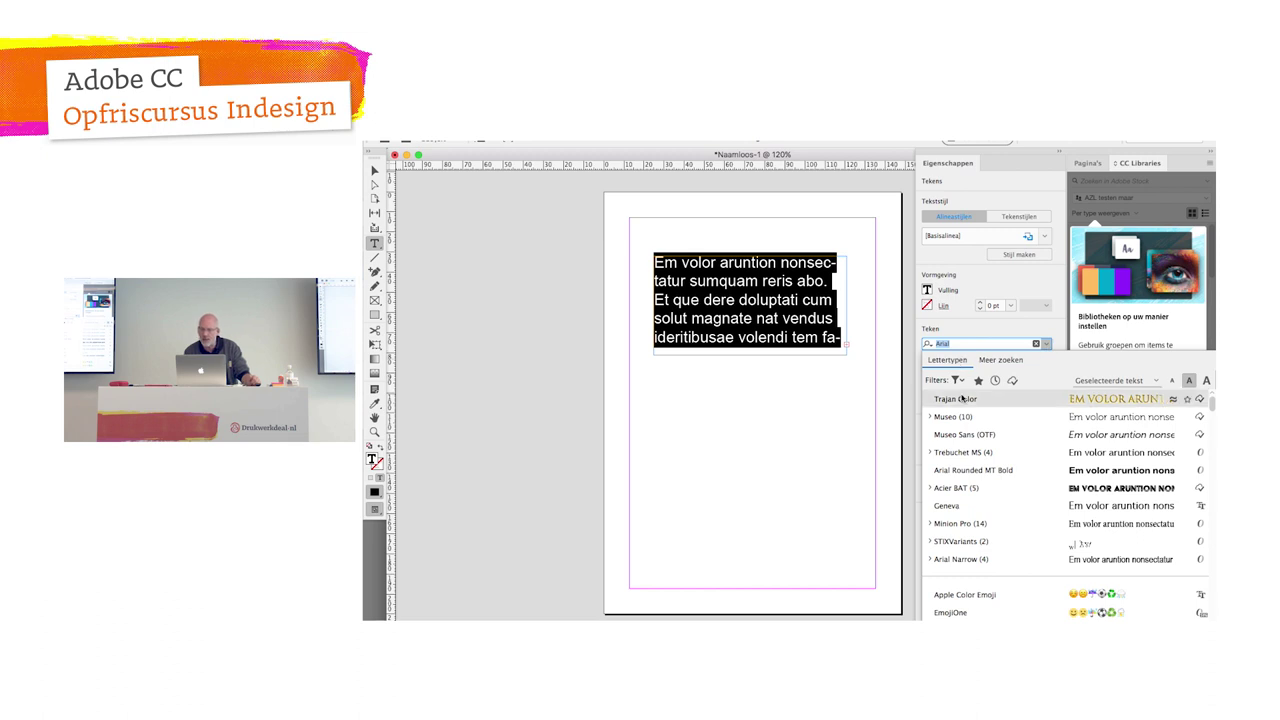
{"action": "scroll", "coordinate": [961, 469], "scroll_direction": "down", "scroll_amount": 5}
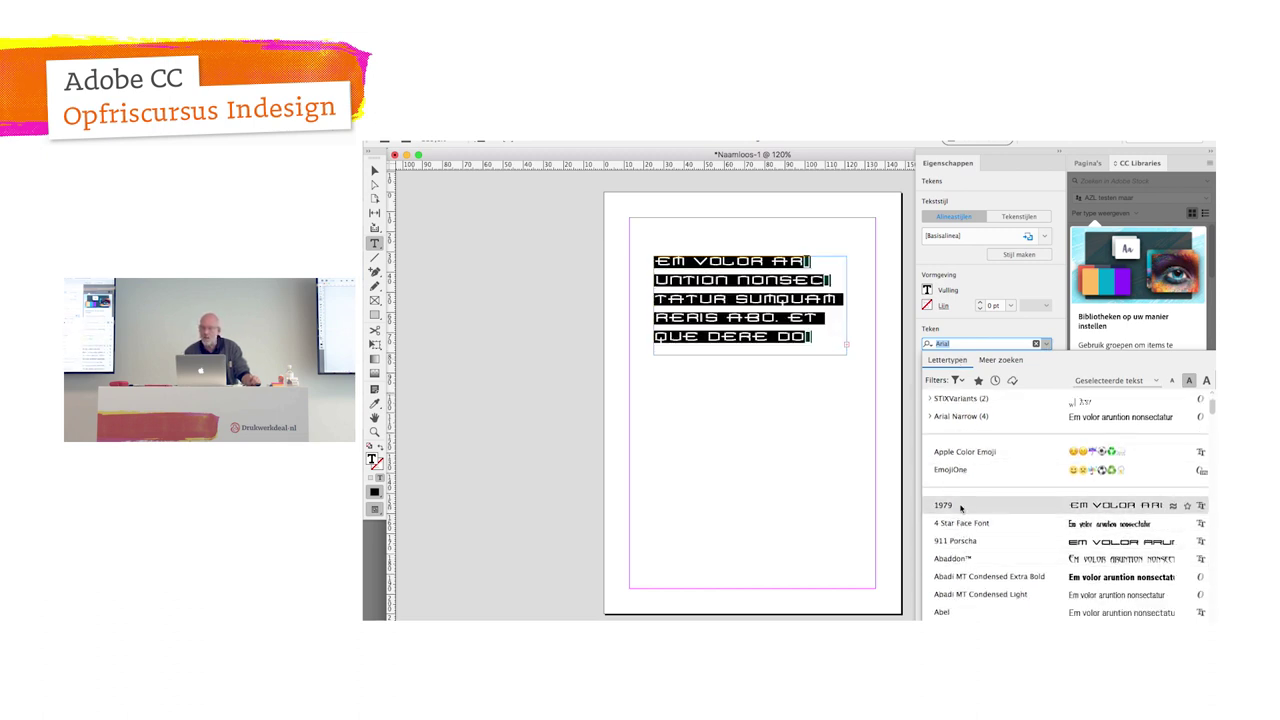
{"action": "scroll", "coordinate": [961, 508], "scroll_direction": "up", "scroll_amount": 5}
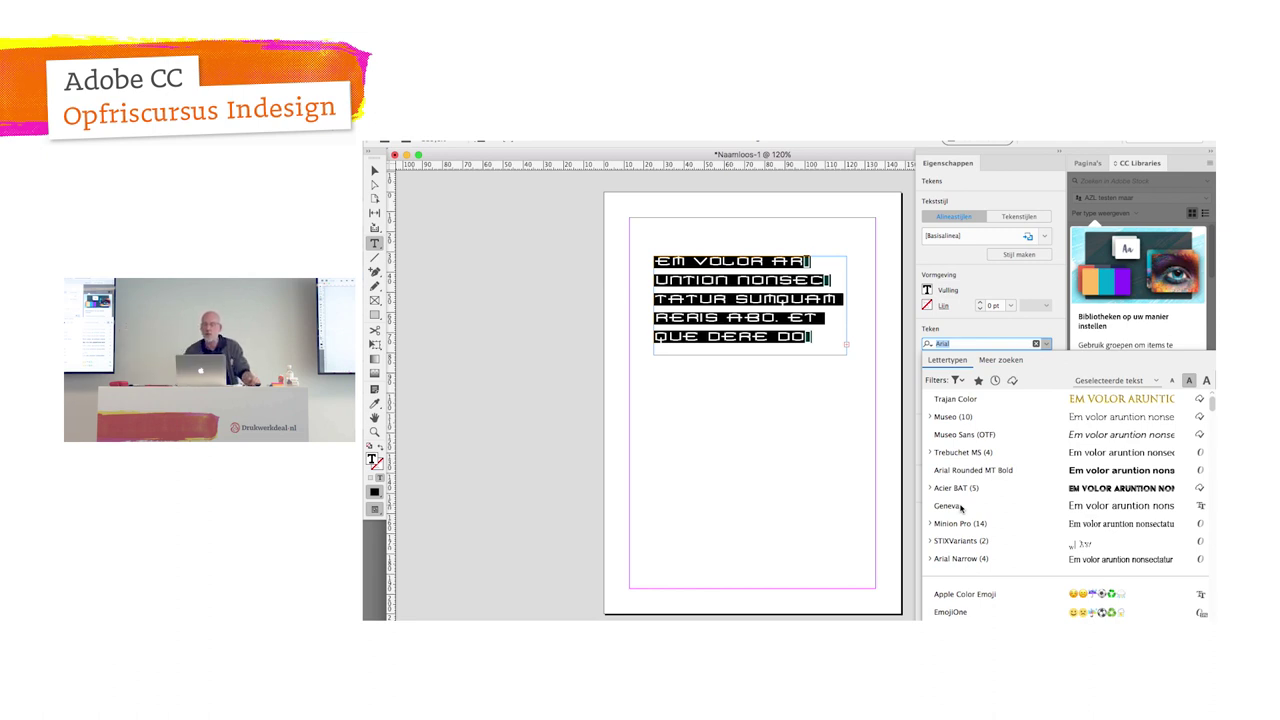
Step: Browse more Adobe Fonts and toggle the favourites and recently added filters on and off
{"action": "left_click", "coordinate": [1008, 360]}
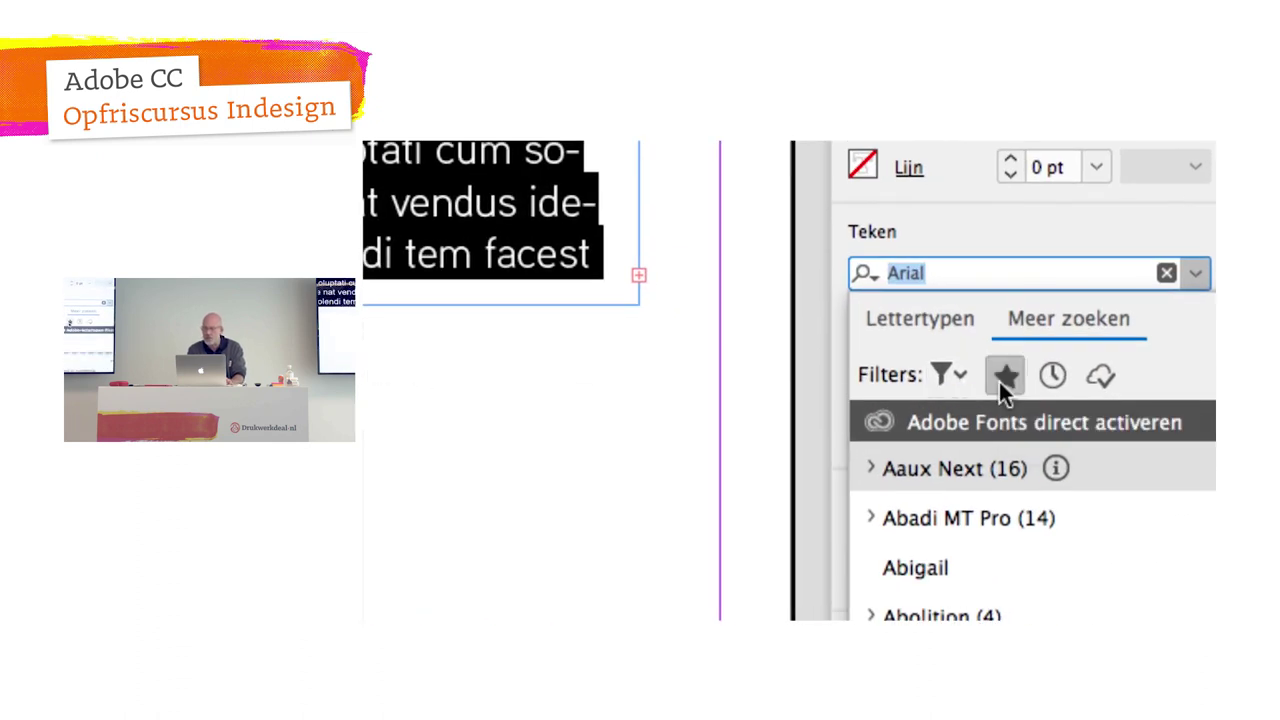
{"action": "left_click", "coordinate": [1000, 385]}
{"action": "left_click", "coordinate": [1048, 382]}
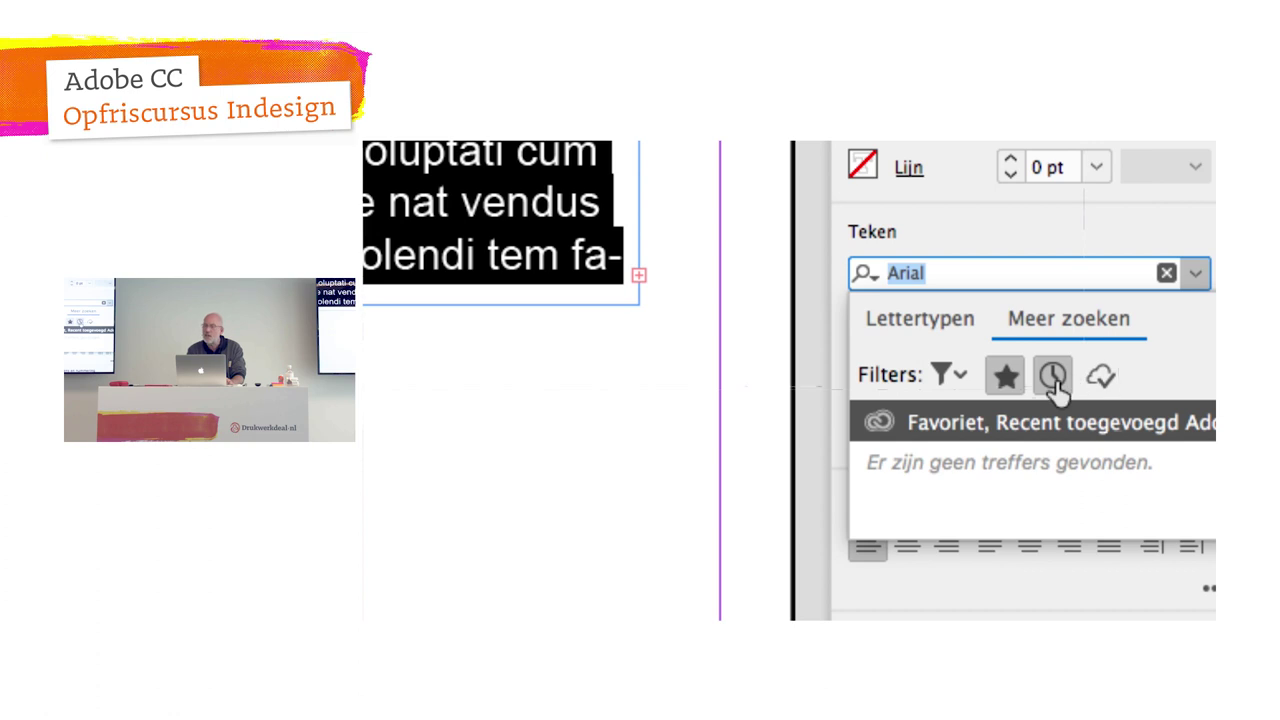
{"action": "left_click", "coordinate": [1053, 380]}
{"action": "left_click", "coordinate": [1005, 378]}
Step: Try then clear the Blackletter classification filter and set the selected text in Arial
{"action": "left_click", "coordinate": [958, 378]}
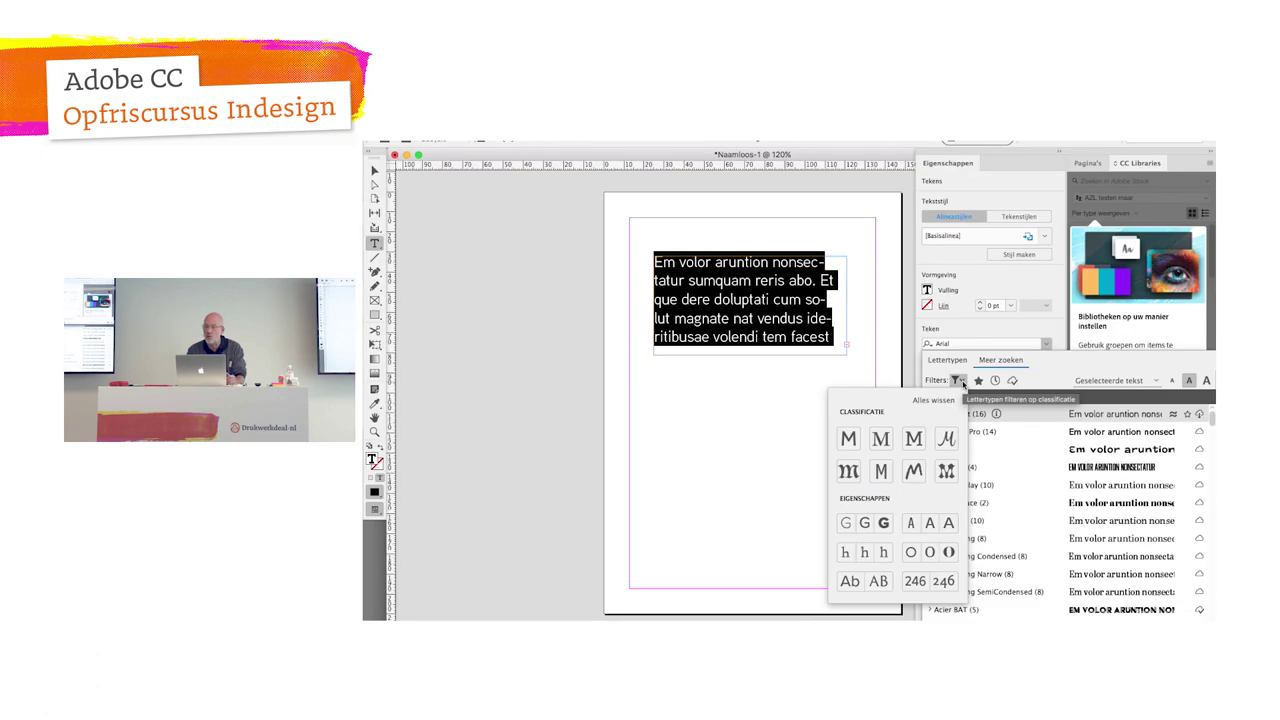
{"action": "left_click", "coordinate": [848, 471]}
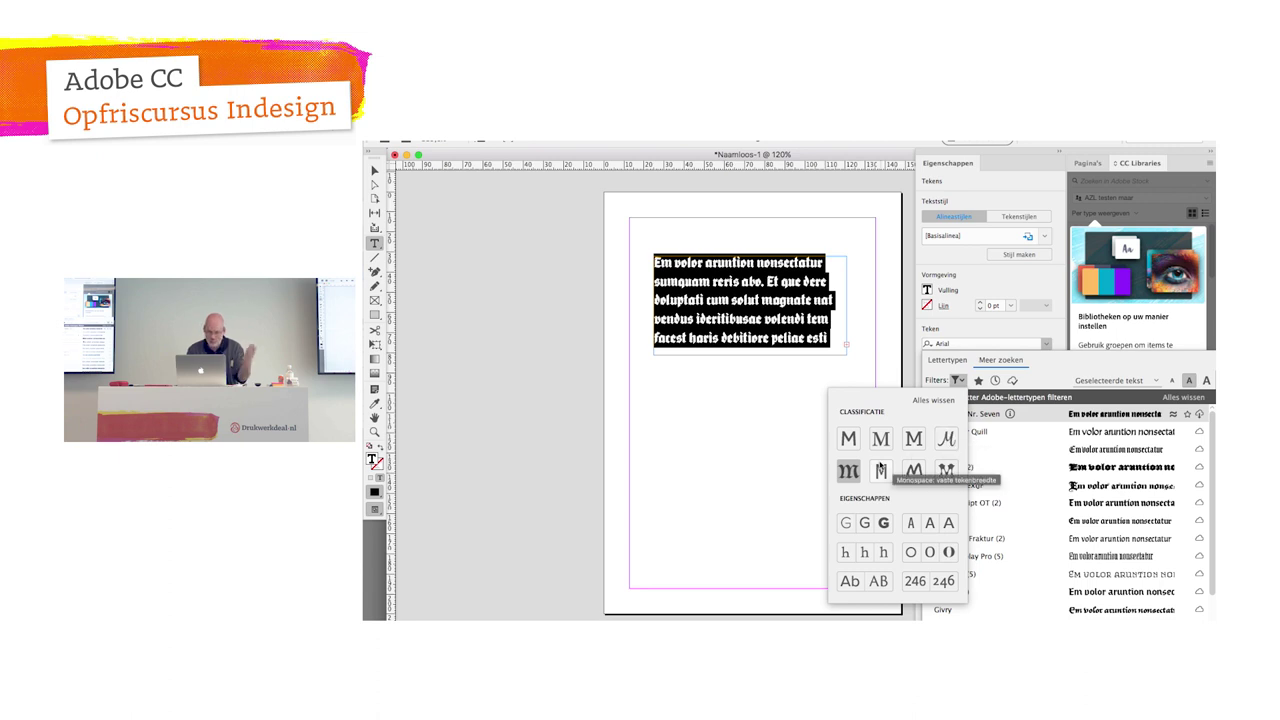
{"action": "left_click", "coordinate": [848, 471]}
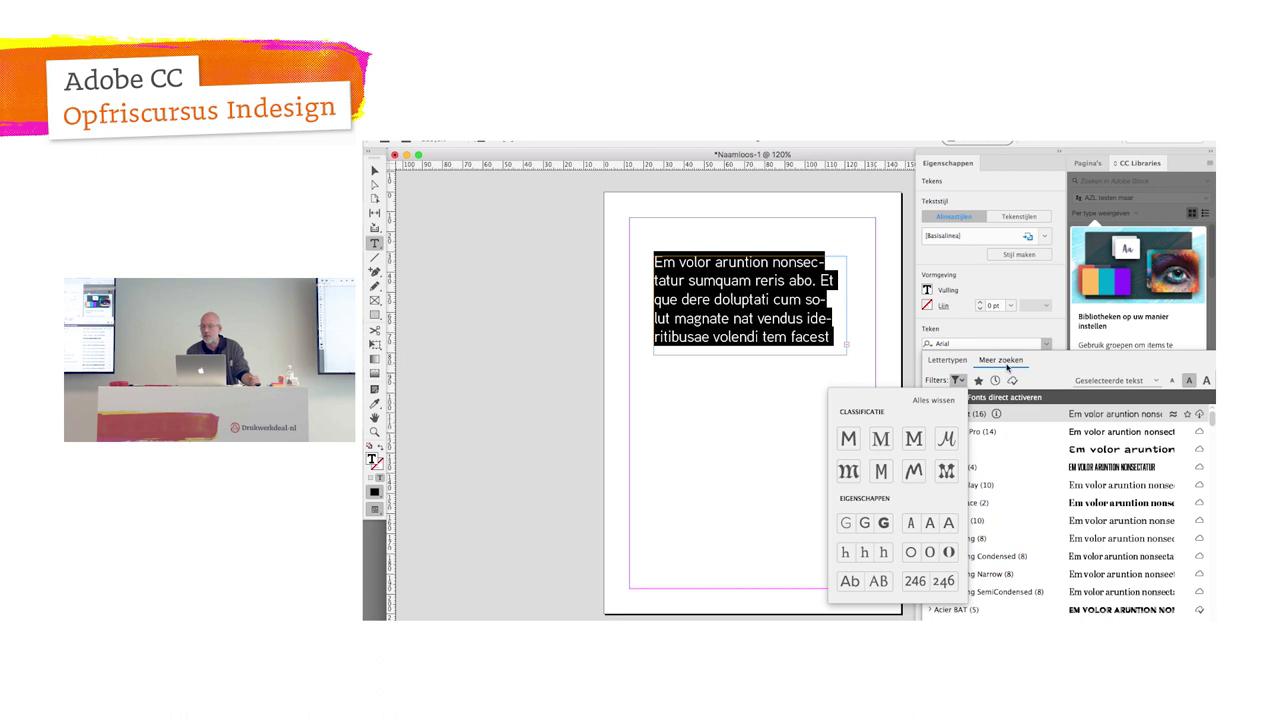
{"action": "left_click", "coordinate": [1007, 364]}
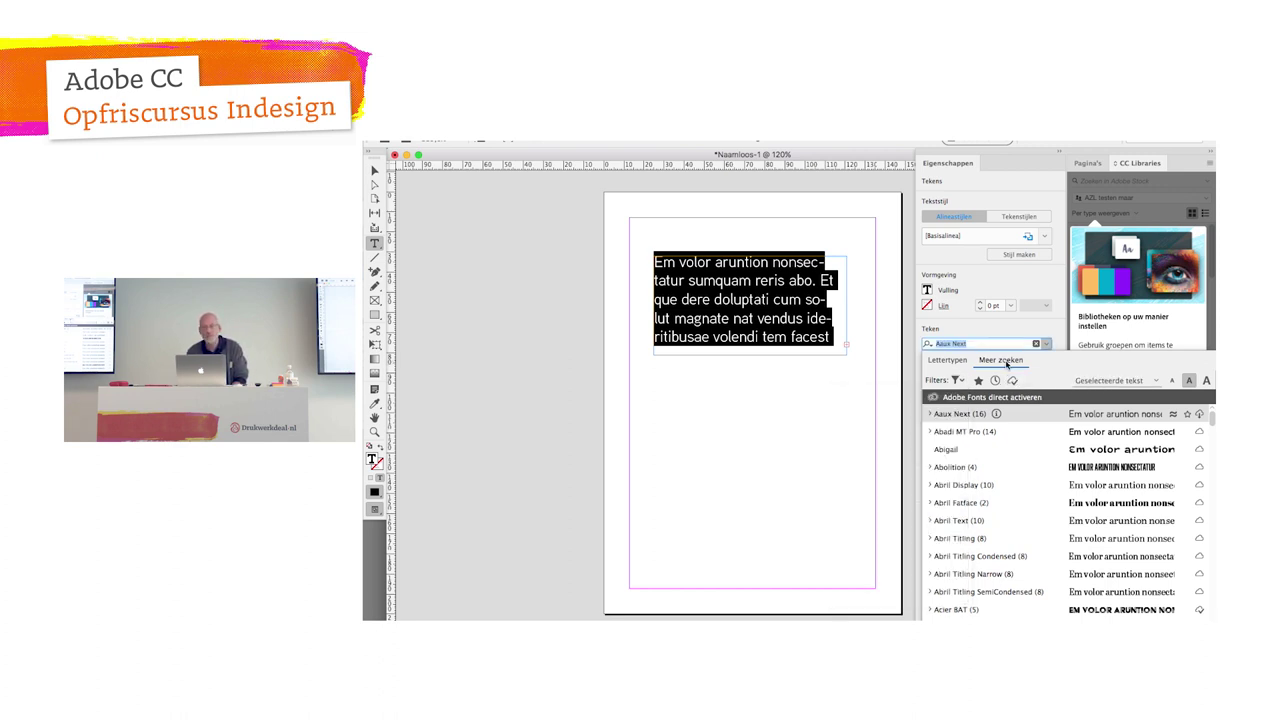
{"action": "left_click", "coordinate": [976, 345]}
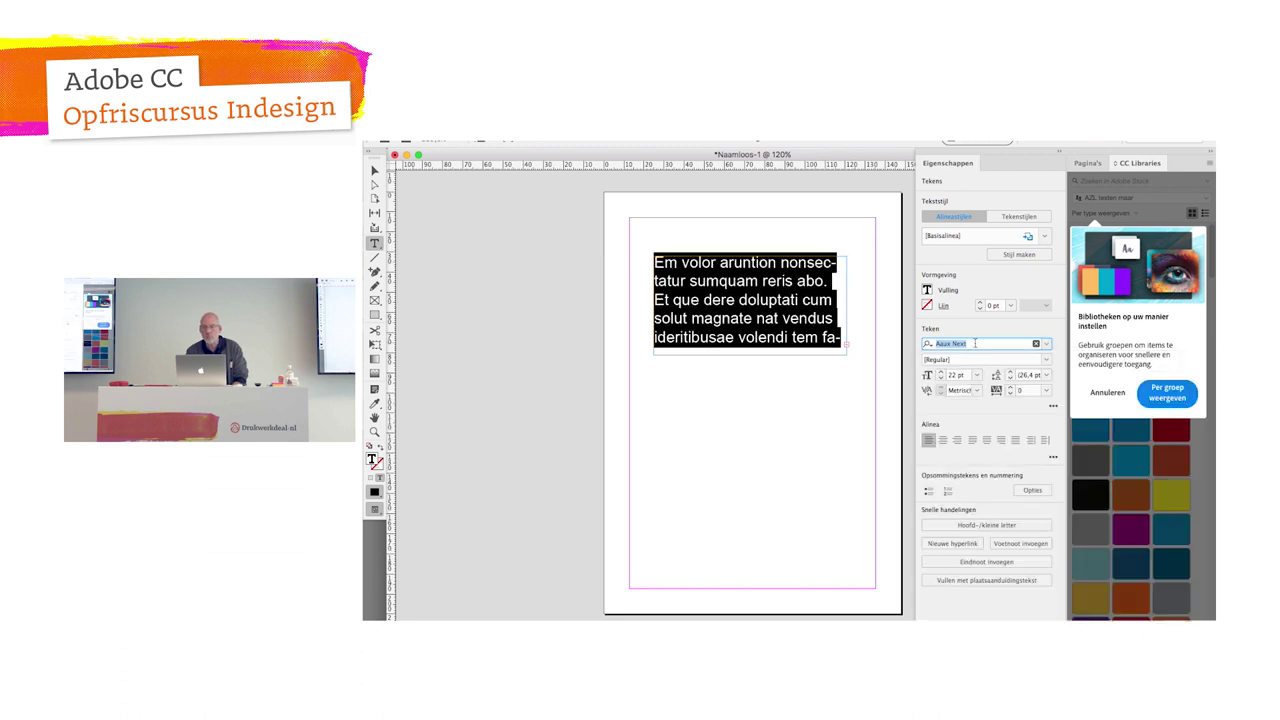
{"action": "type", "text": "Arial"}
{"action": "left_click", "coordinate": [976, 345]}
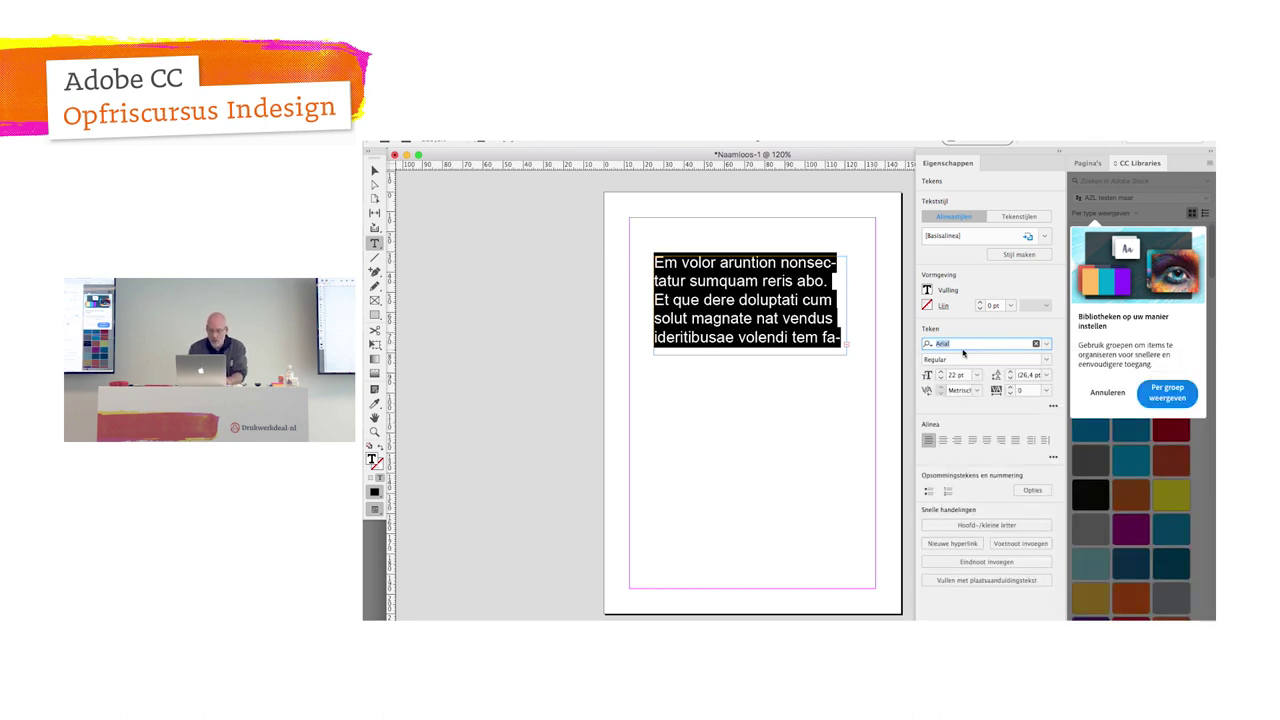
Step: Preview the Lobster font and check Meer zoeken for more fonts, keeping Arial
{"action": "type", "text": "lobster"}
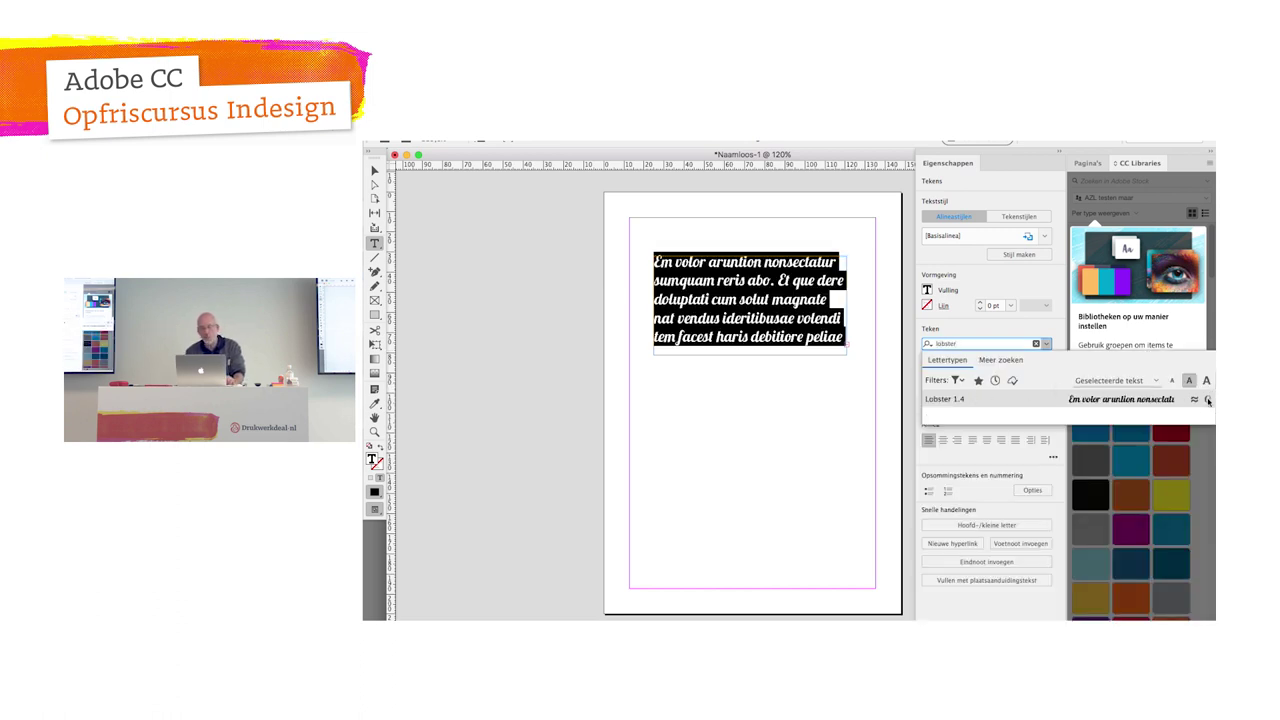
{"action": "left_click", "coordinate": [970, 346]}
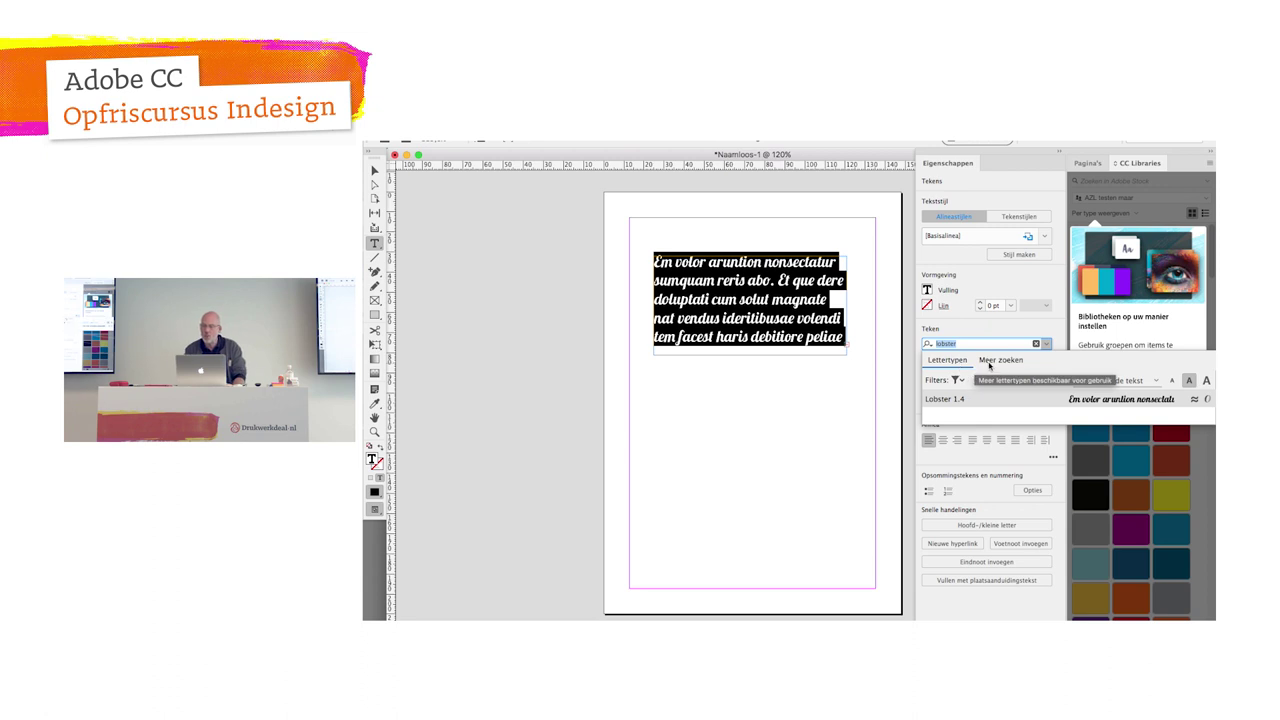
{"action": "left_click", "coordinate": [989, 362]}
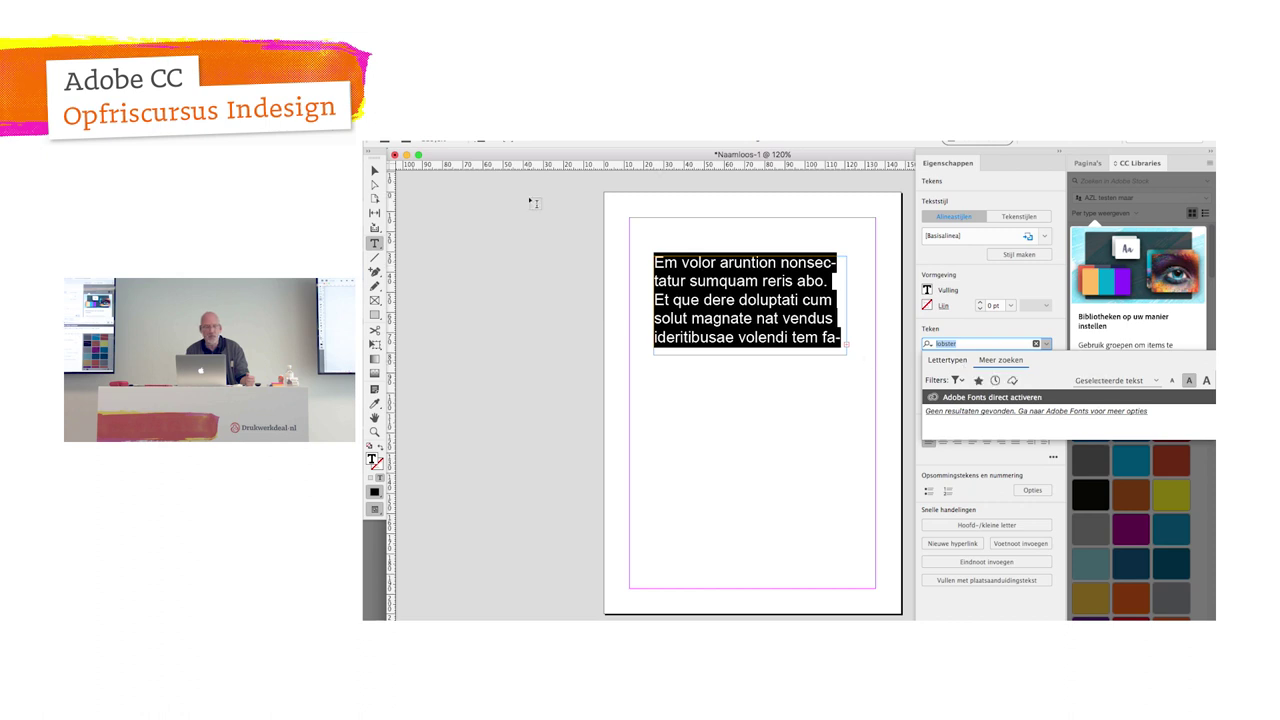
Step: Deselect the placeholder text with the Selection tool and switch to Keynote
{"action": "left_click", "coordinate": [375, 172]}
{"action": "left_click", "coordinate": [680, 410]}
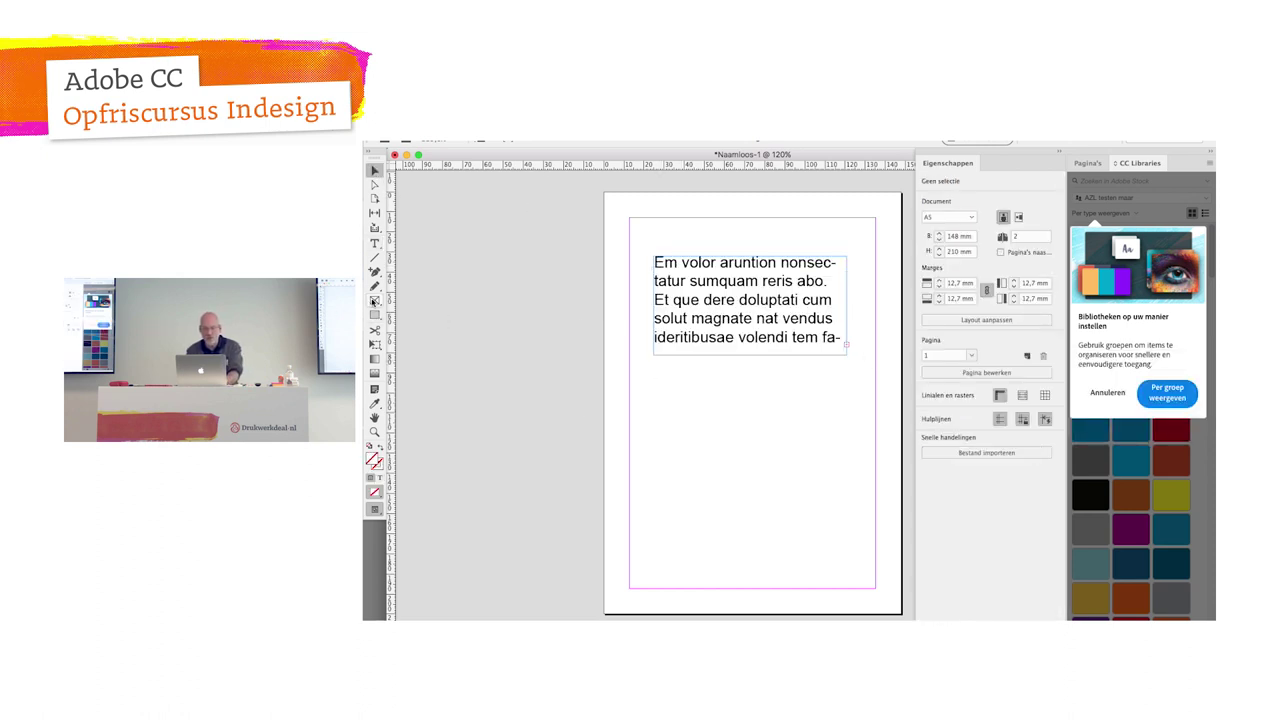
{"action": "key", "text": "super+Tab"}
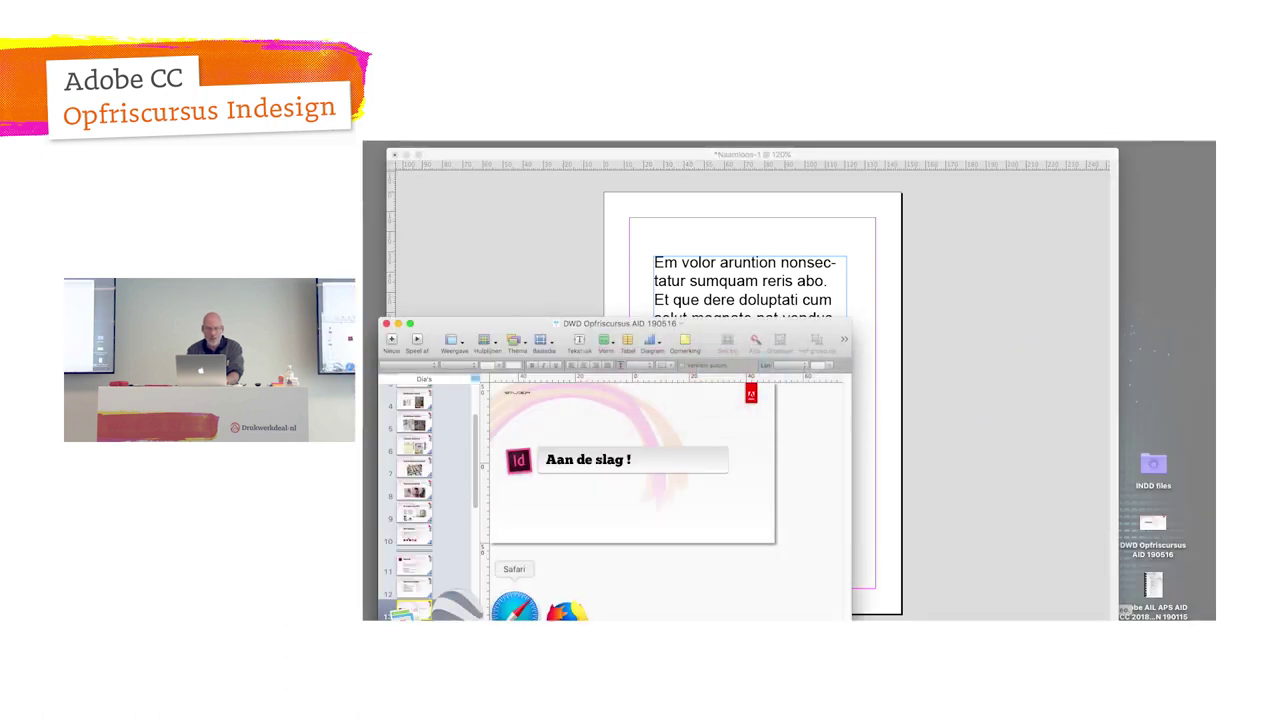
Step: Search Google for 'olifant slurf' in a new Safari window
{"action": "left_click", "coordinate": [489, 605]}
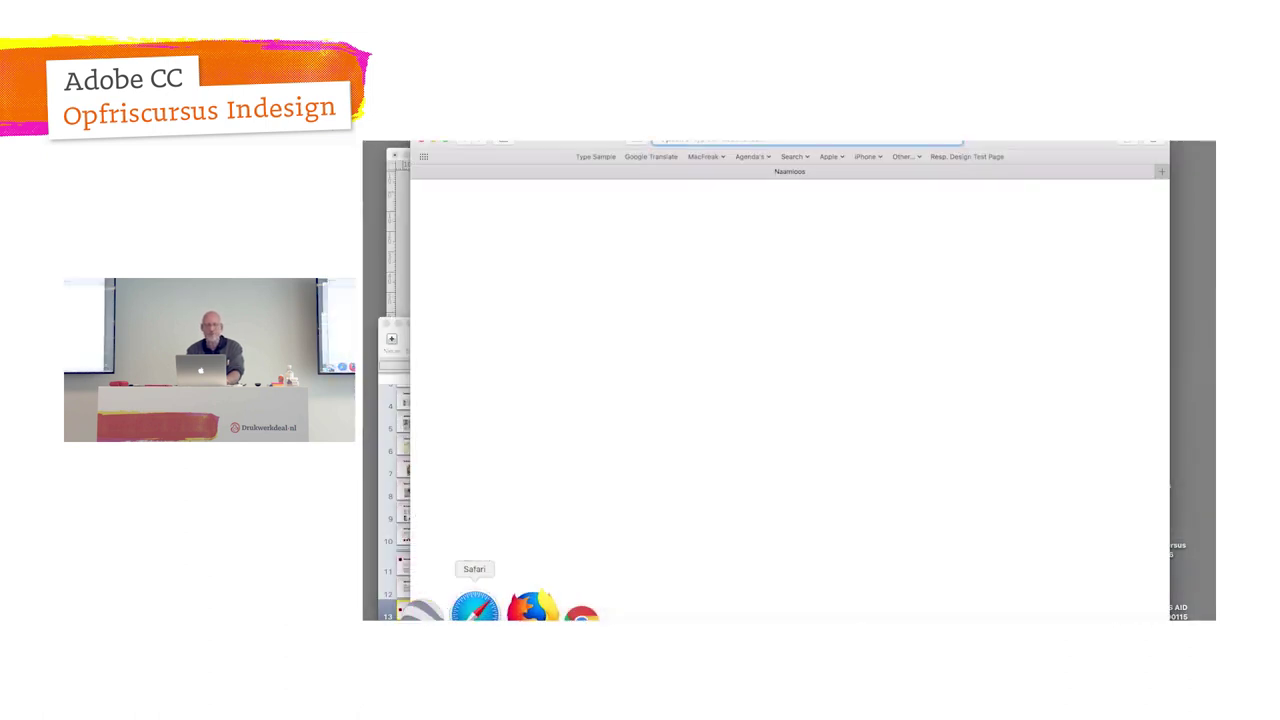
{"action": "type", "text": "olifant"}
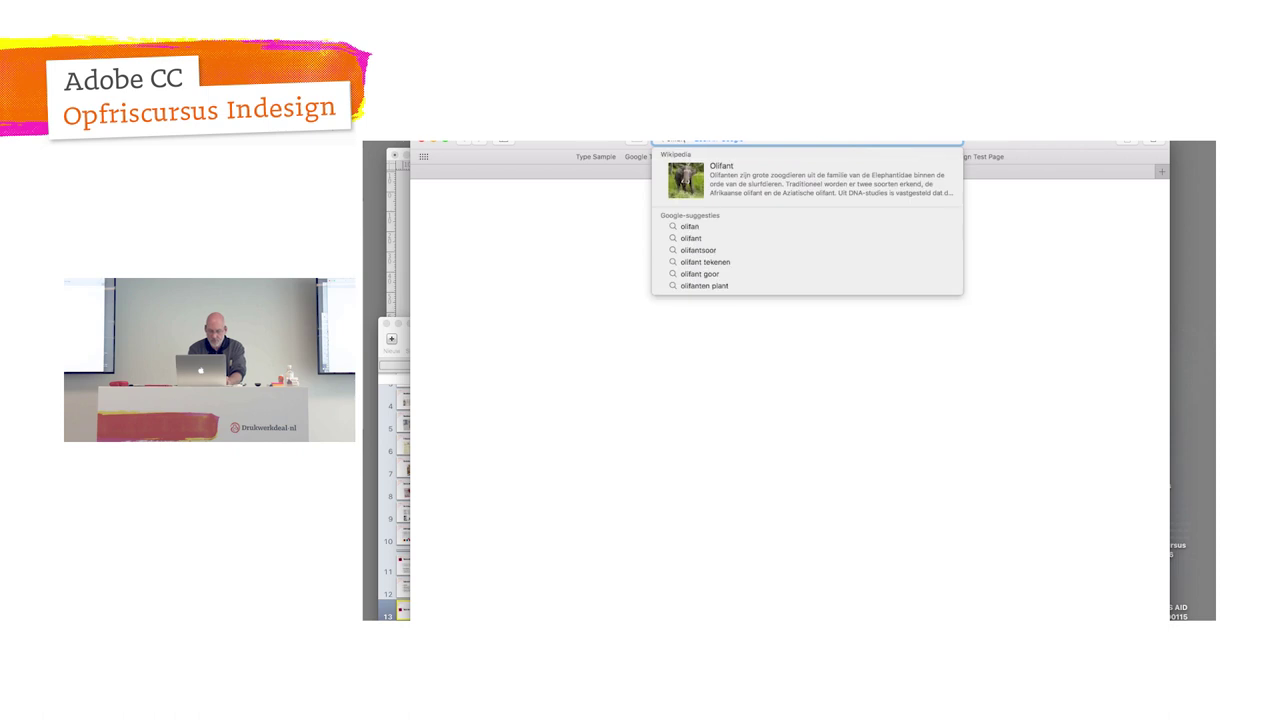
{"action": "type", "text": " slurf"}
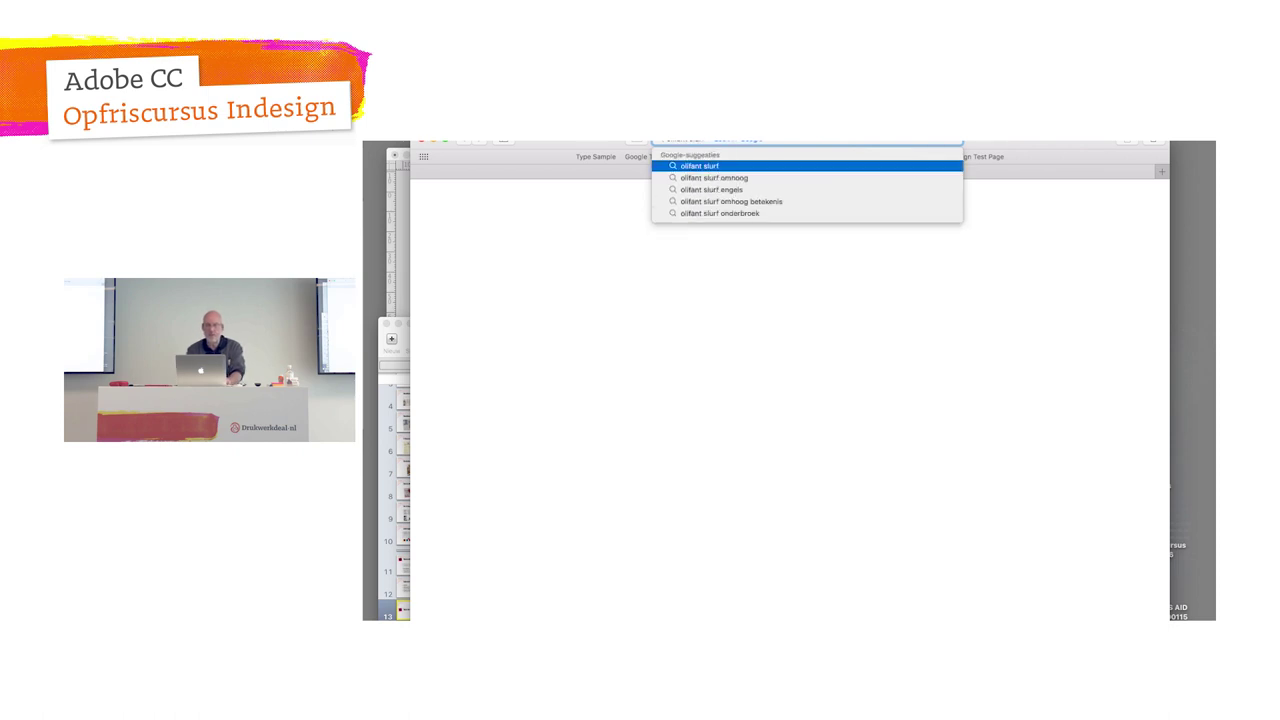
{"action": "key", "text": "Return"}
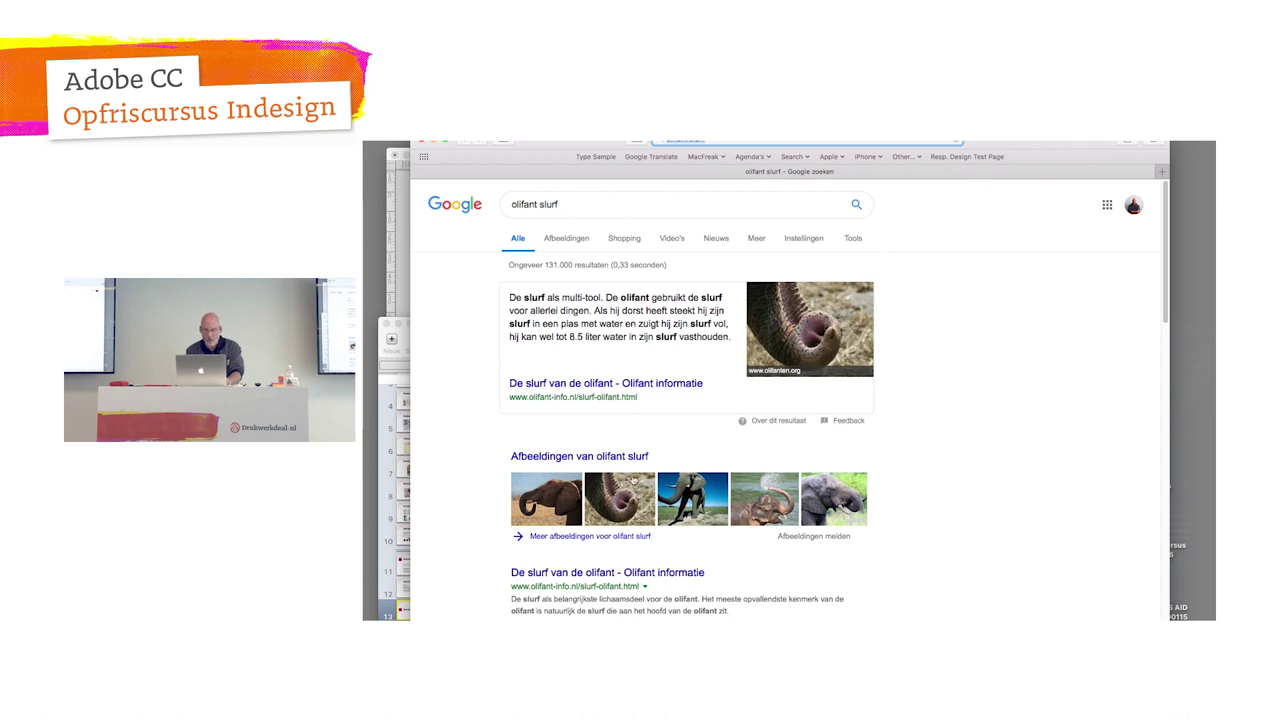
{"action": "scroll", "coordinate": [715, 489], "scroll_direction": "down", "scroll_amount": 2}
{"action": "scroll", "coordinate": [715, 489], "scroll_direction": "down", "scroll_amount": 5}
{"action": "scroll", "coordinate": [715, 489], "scroll_direction": "up", "scroll_amount": 2}
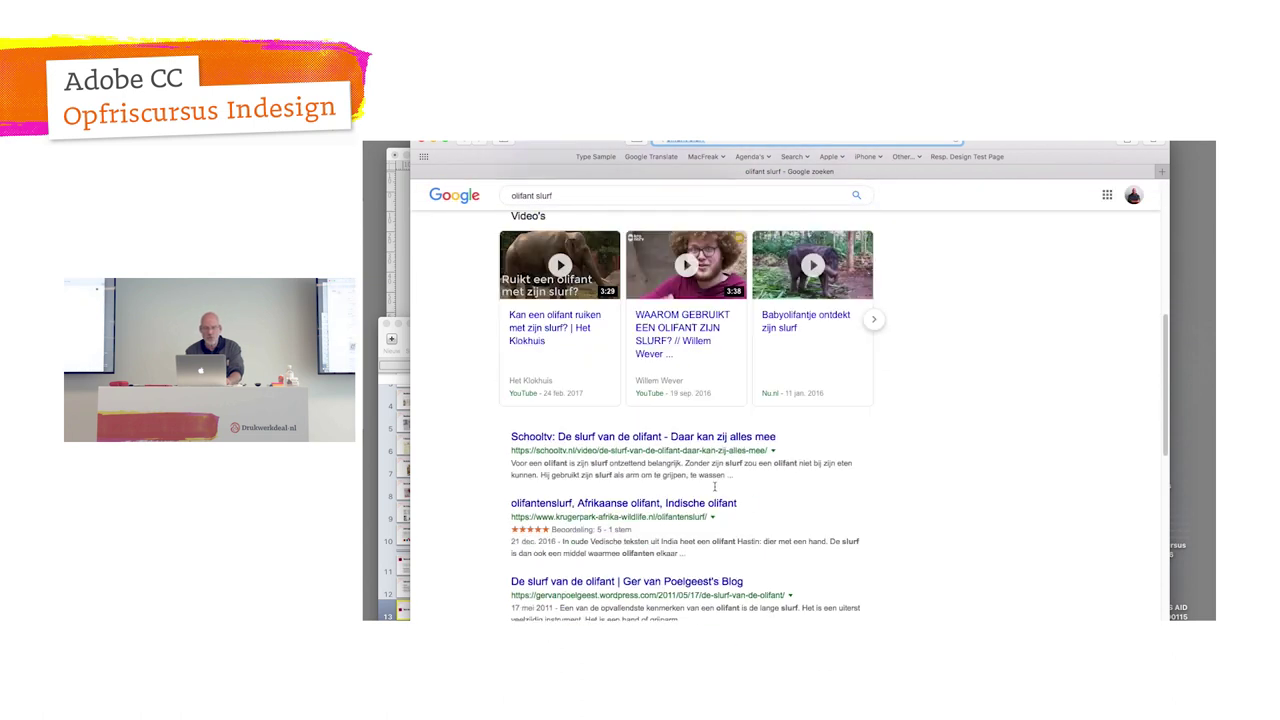
{"action": "scroll", "coordinate": [715, 489], "scroll_direction": "up", "scroll_amount": 5}
Step: Show the Afbeeldingen results and browse the grid of elephant trunk photos
{"action": "left_click", "coordinate": [574, 242]}
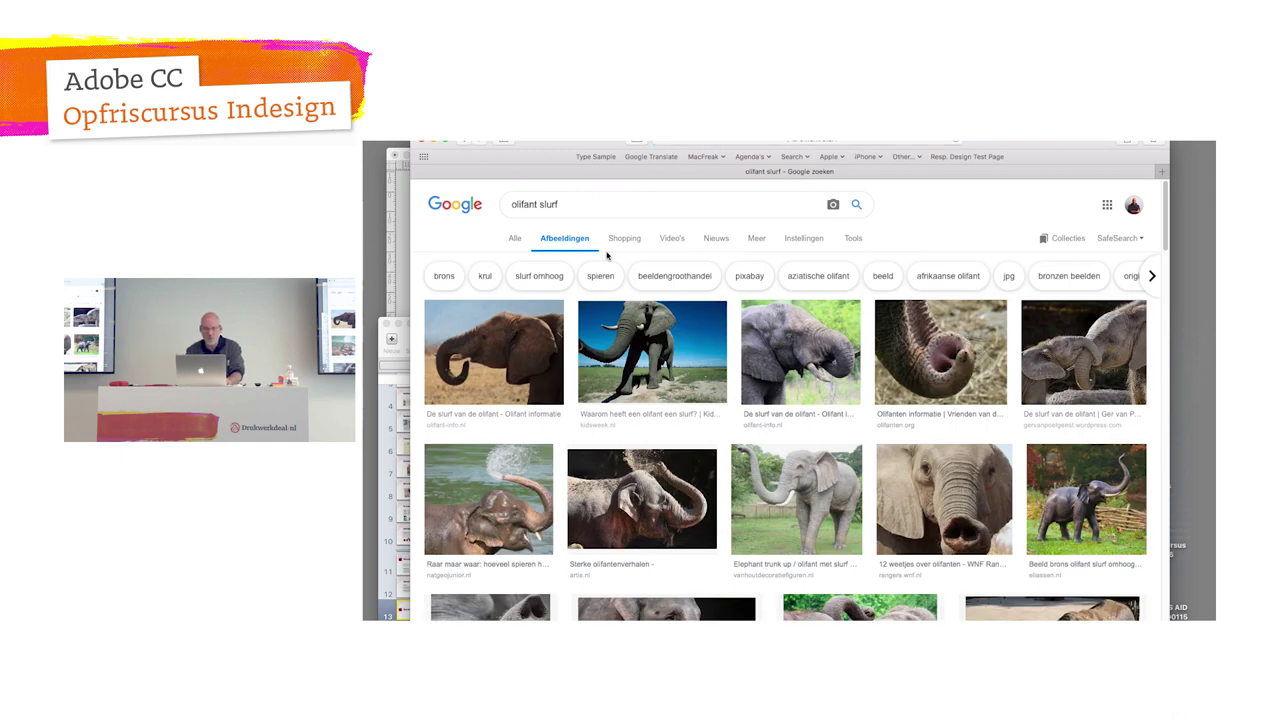
{"action": "scroll", "coordinate": [762, 344], "scroll_direction": "down", "scroll_amount": 2}
{"action": "scroll", "coordinate": [762, 344], "scroll_direction": "down", "scroll_amount": 3}
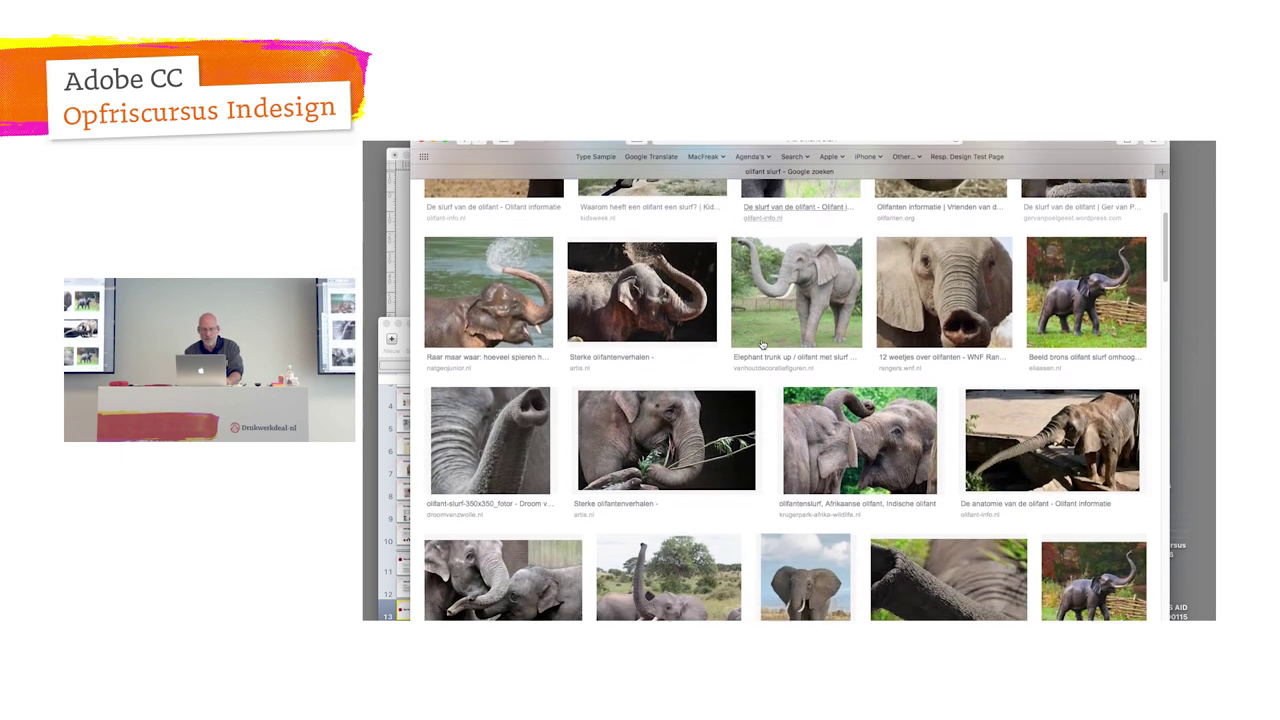
{"action": "scroll", "coordinate": [762, 344], "scroll_direction": "down", "scroll_amount": 4}
{"action": "scroll", "coordinate": [762, 345], "scroll_direction": "down", "scroll_amount": 1}
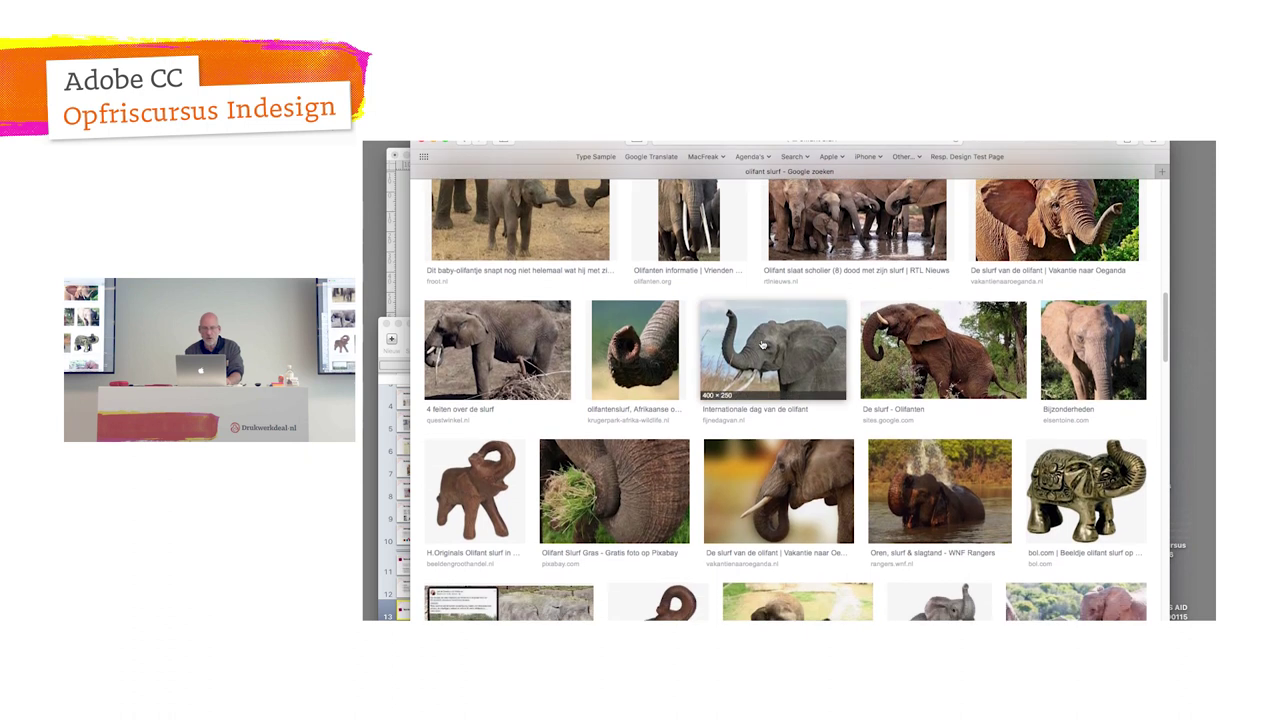
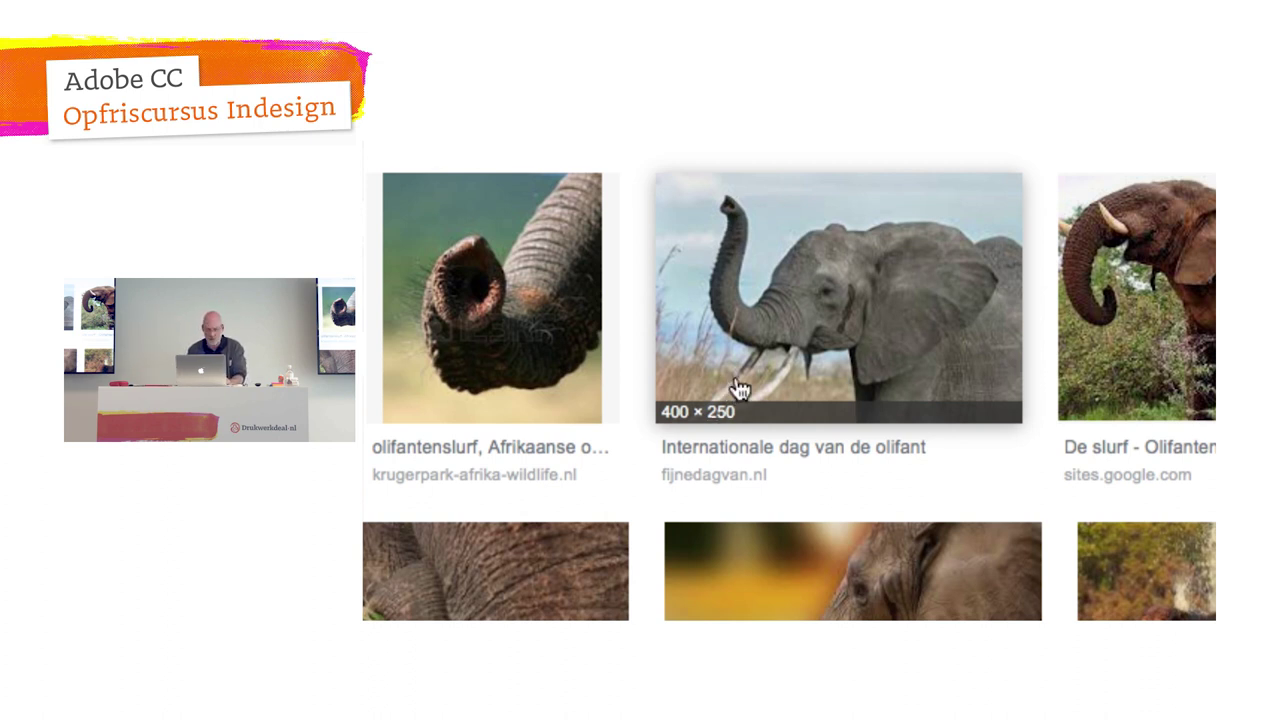
Step: Save the raised-trunk elephant photo to the desktop as 2477.jpg and open it in Photoshop
{"action": "left_click", "coordinate": [741, 374]}
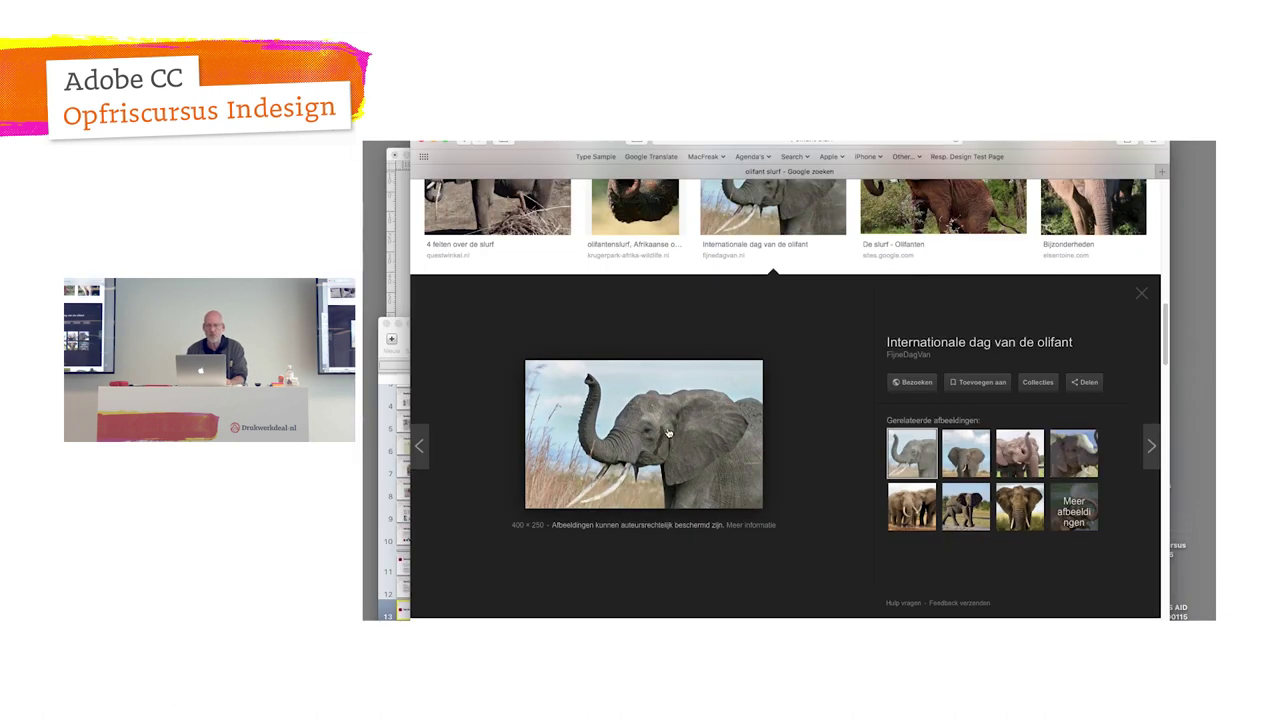
{"action": "left_click_drag", "start_coordinate": [668, 432], "coordinate": [1166, 325]}
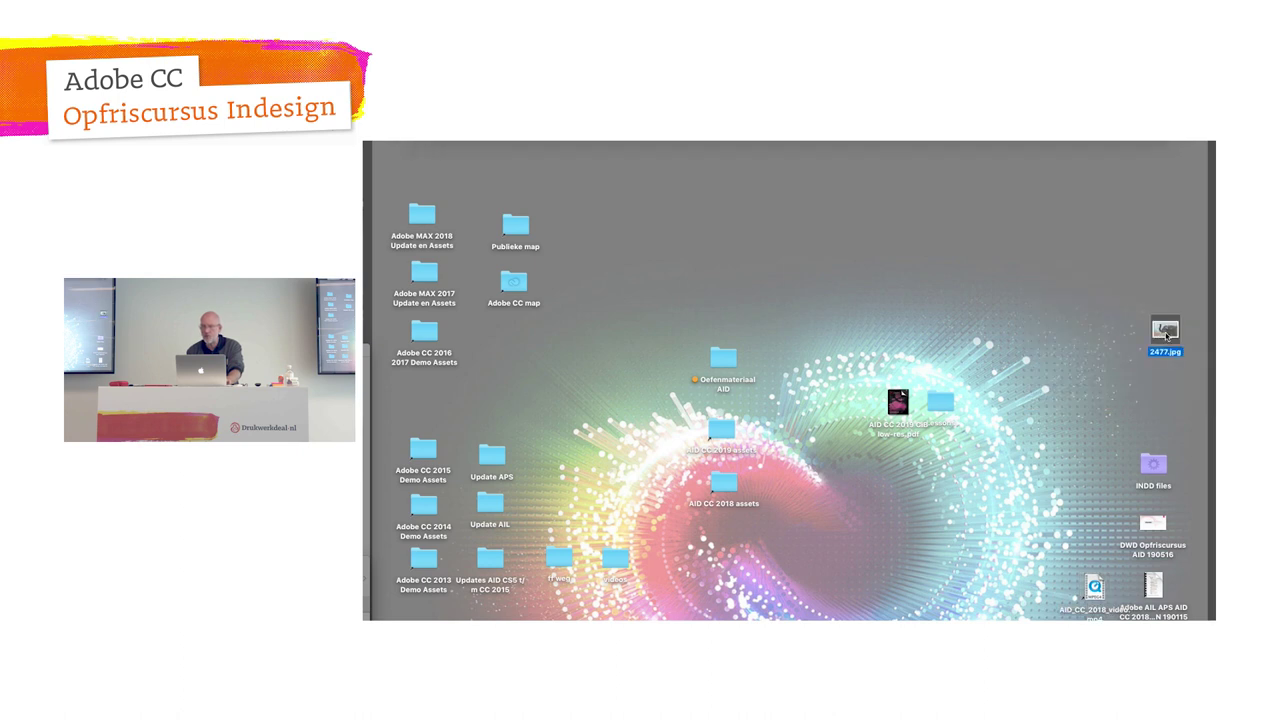
{"action": "key", "text": "F11"}
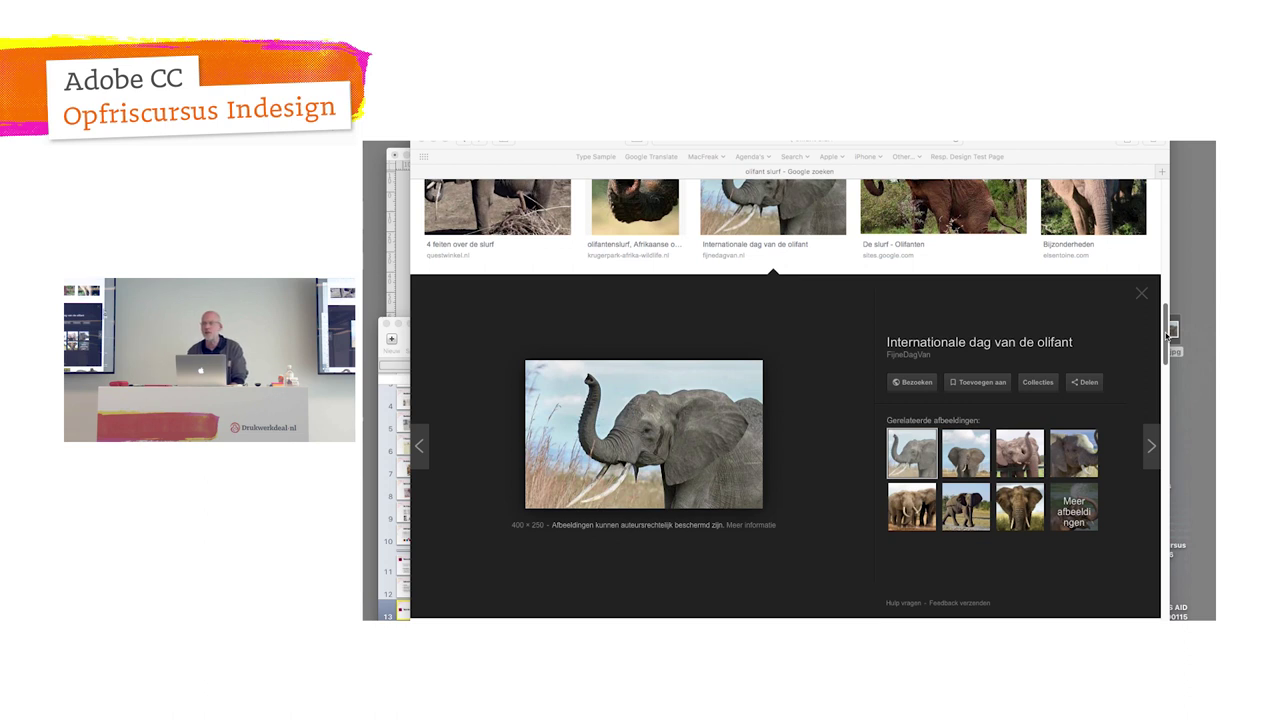
{"action": "double_click", "coordinate": [1168, 335]}
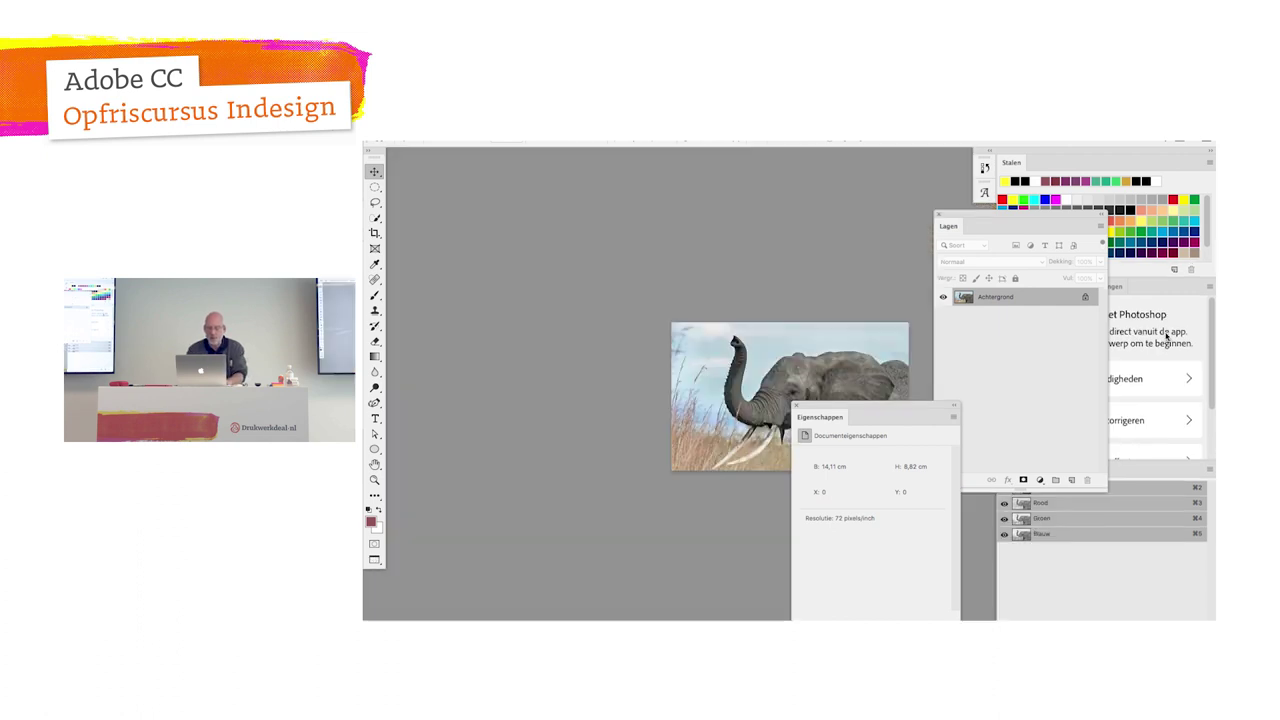
Step: Set the elephant image to 300 pixels/inch without resampling
{"action": "key", "text": "ctrl+alt+i"}
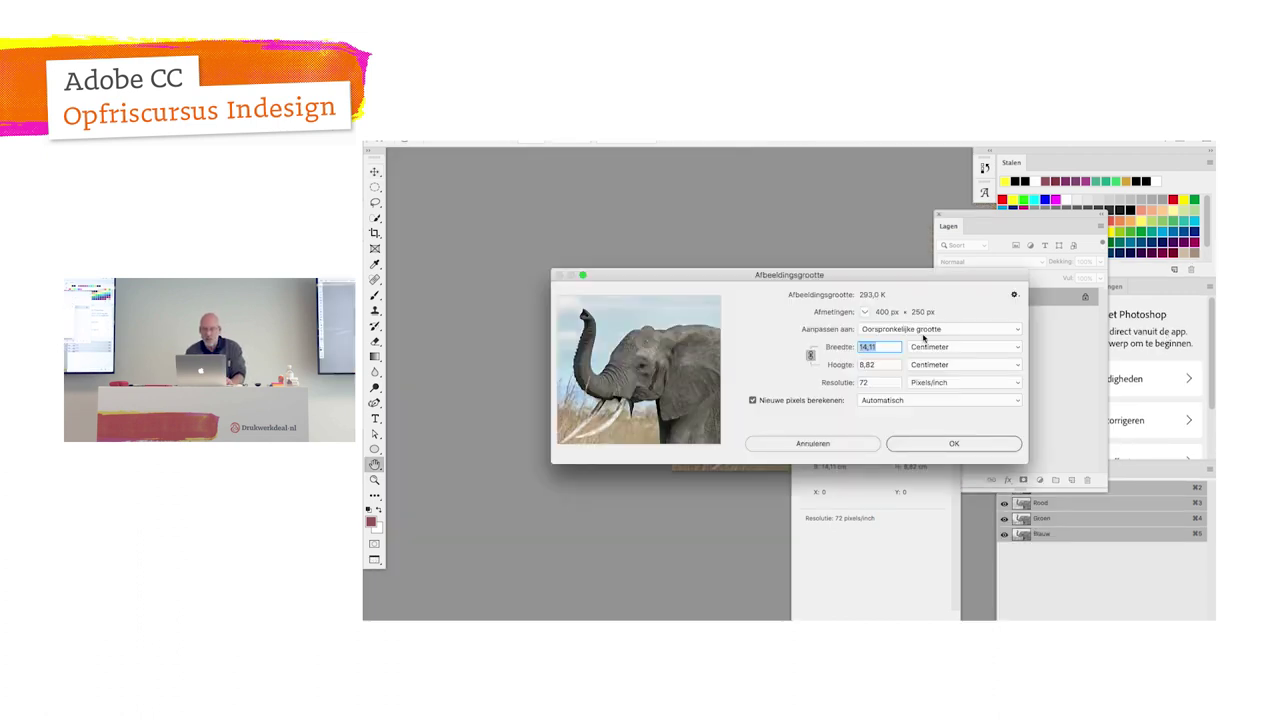
{"action": "left_click", "coordinate": [923, 347]}
{"action": "left_click", "coordinate": [921, 334]}
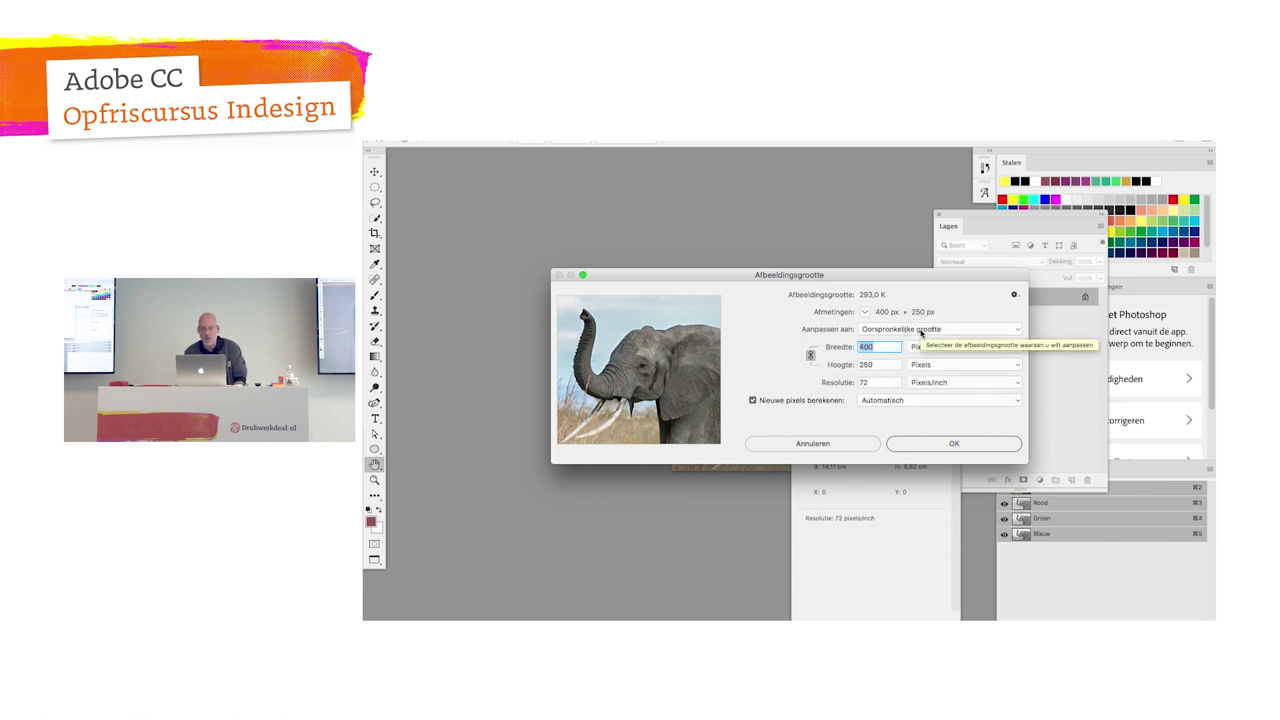
{"action": "left_click", "coordinate": [752, 400]}
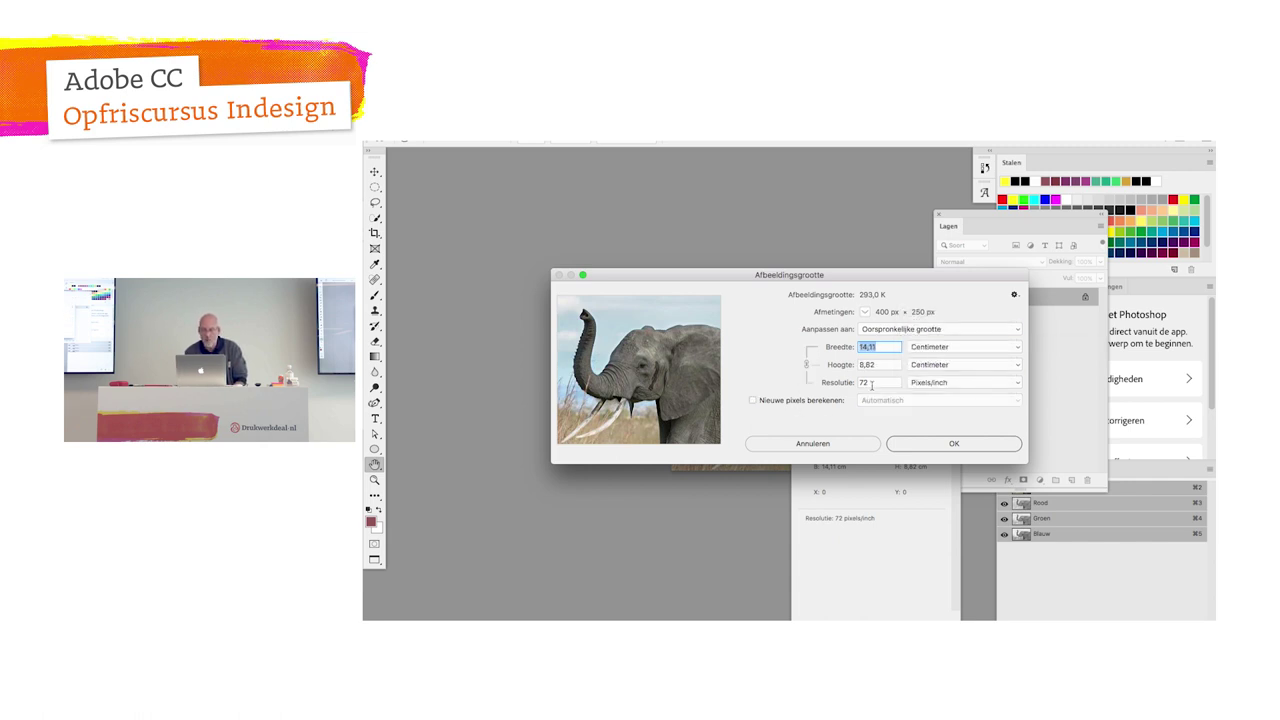
{"action": "double_click", "coordinate": [872, 383]}
{"action": "type", "text": "300"}
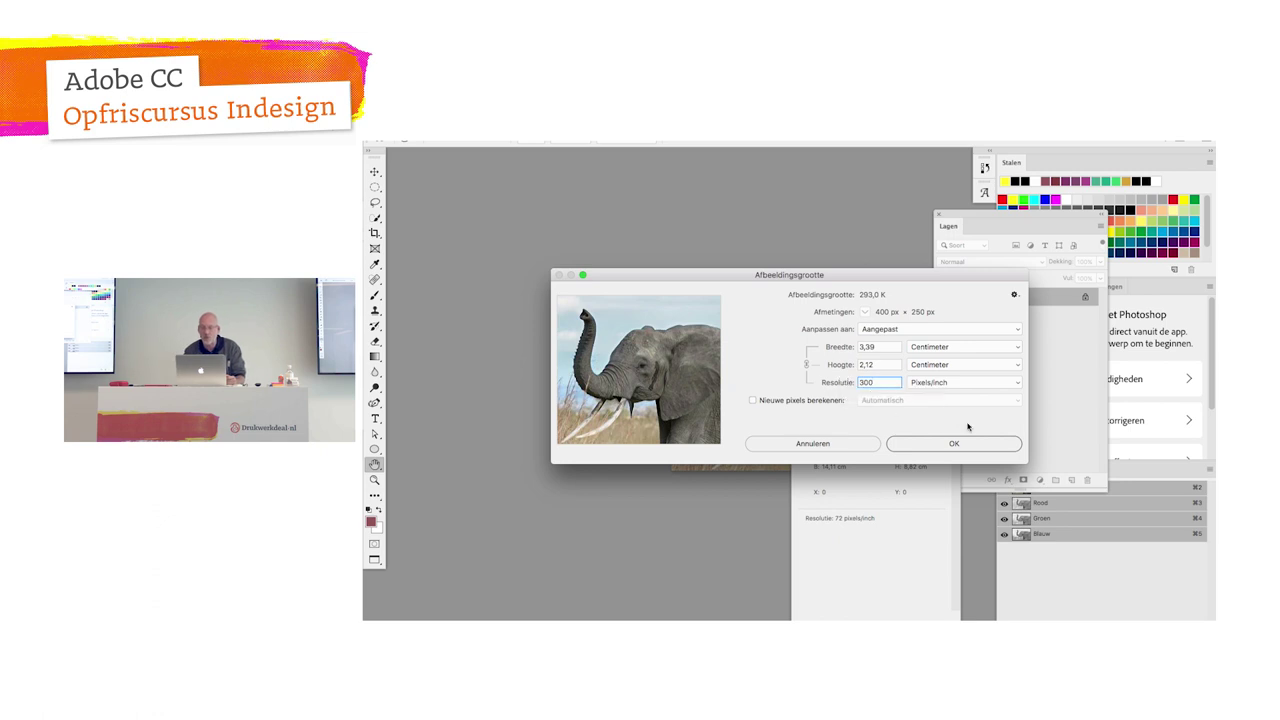
{"action": "left_click", "coordinate": [964, 445]}
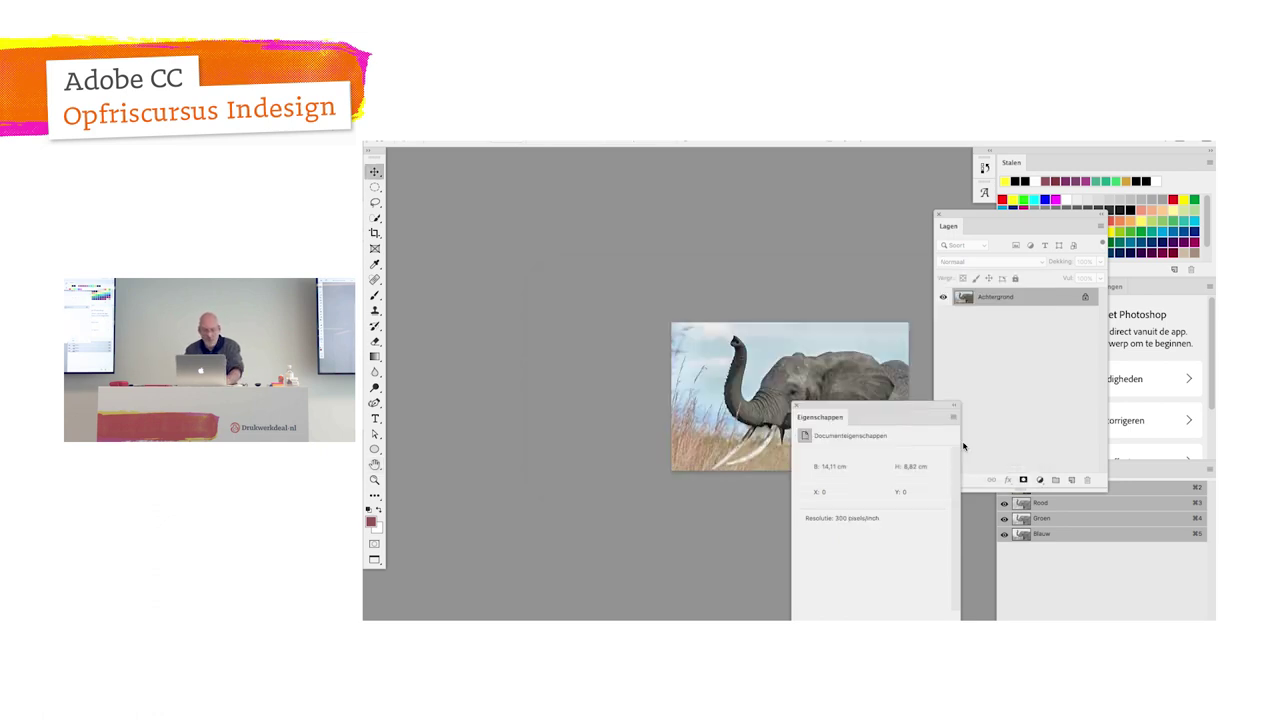
Step: Save the image as slurf.jpg with default JPEG options and switch to InDesign
{"action": "key", "text": "super+shift+s"}
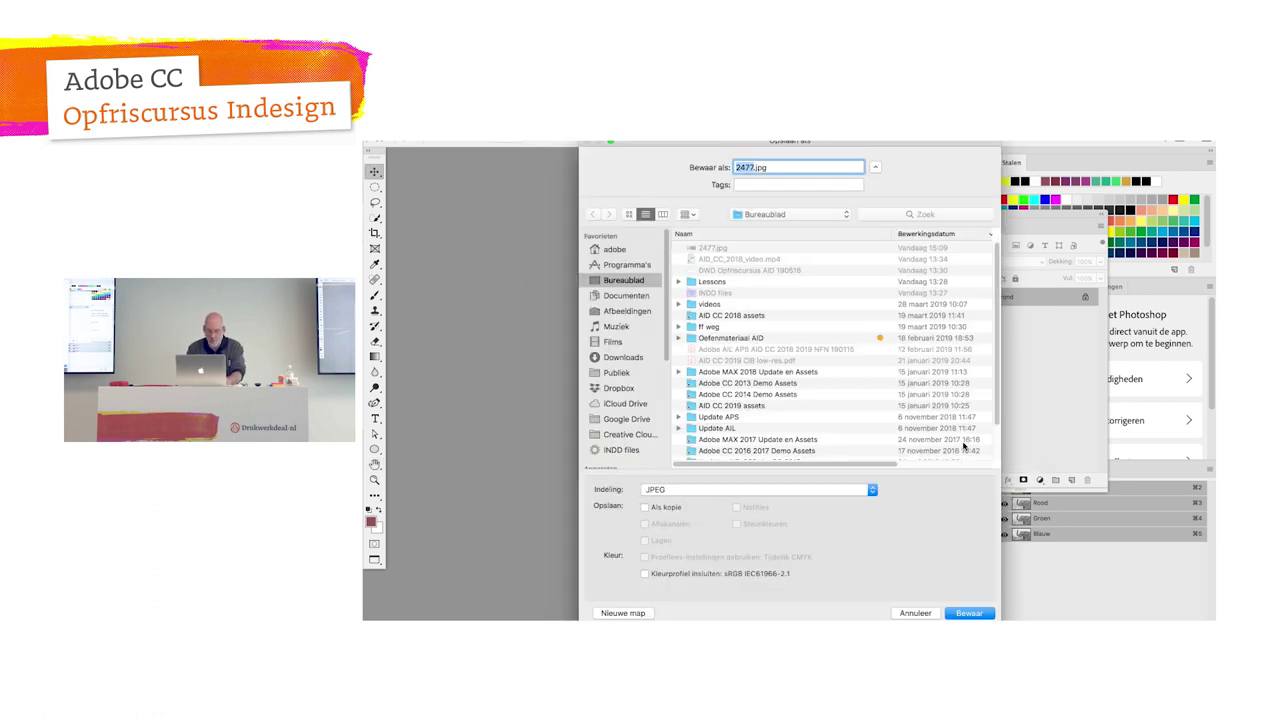
{"action": "type", "text": "slurf"}
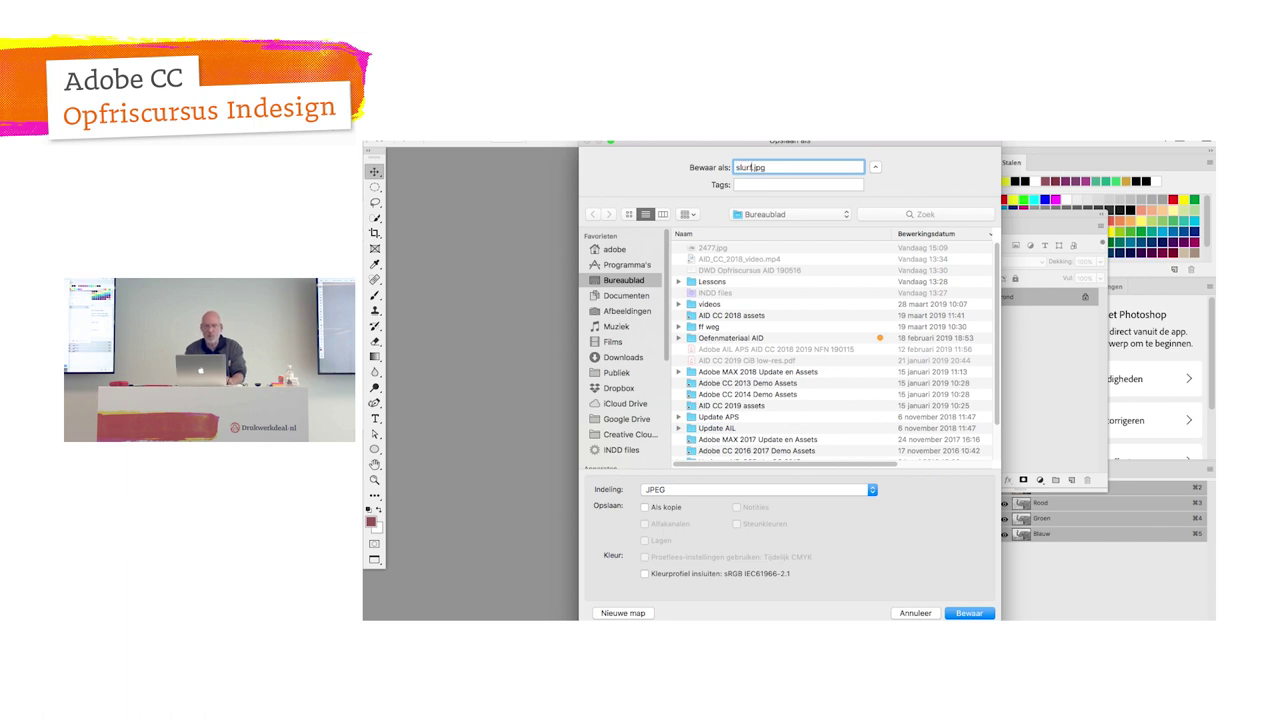
{"action": "key", "text": "Return"}
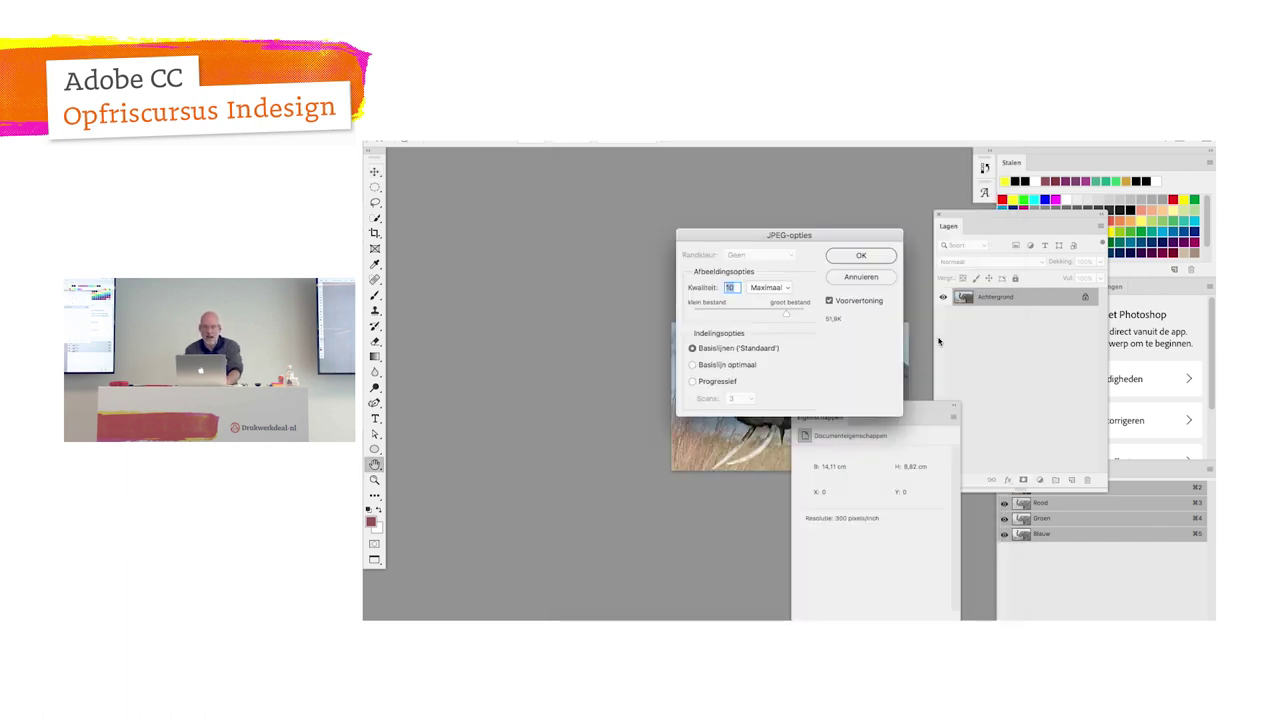
{"action": "left_click", "coordinate": [861, 257]}
{"action": "key", "text": "super+Tab"}
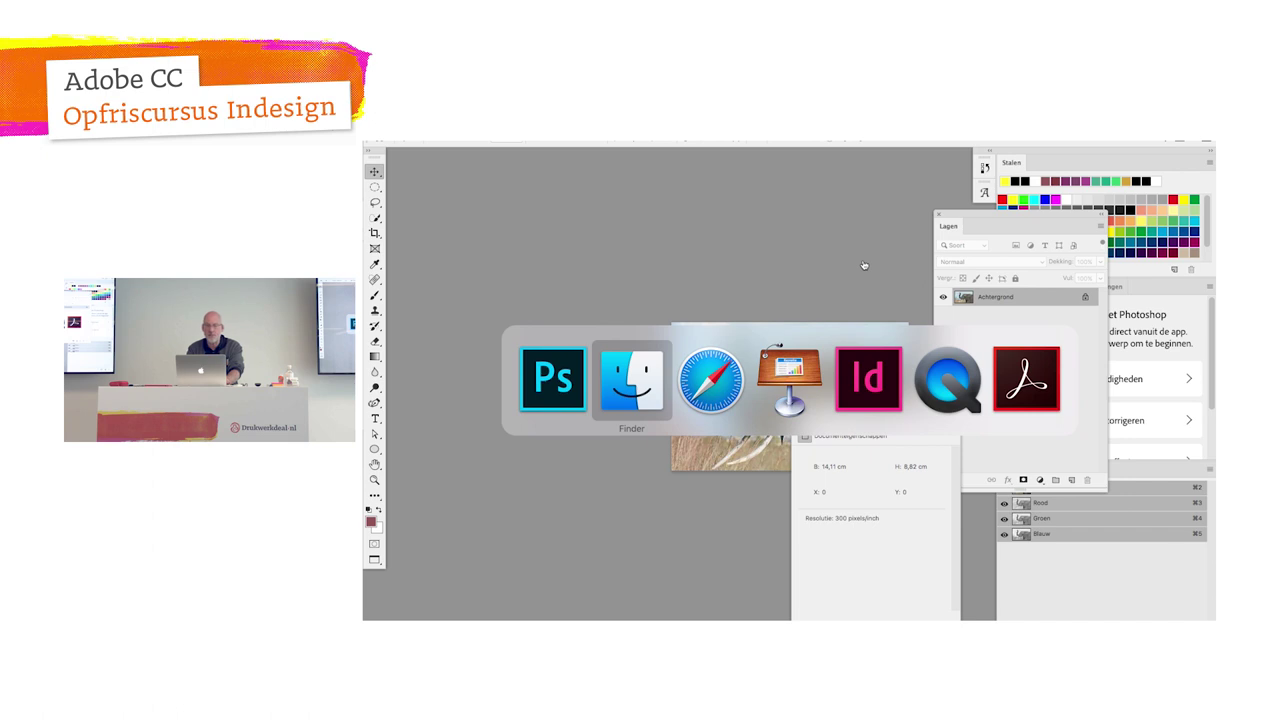
{"action": "key", "text": "super+Tab"}
{"action": "key", "text": "super+Tab"}
{"action": "key", "text": "super+Tab"}
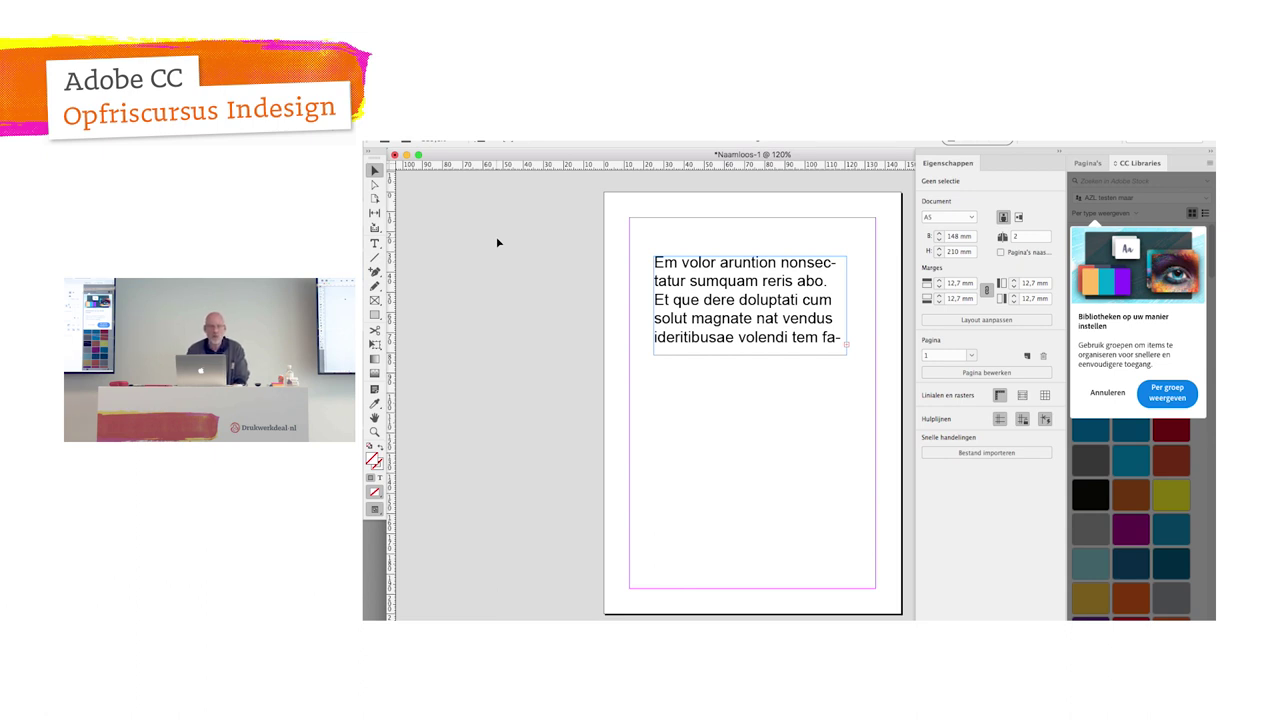
{"action": "left_click", "coordinate": [452, 141]}
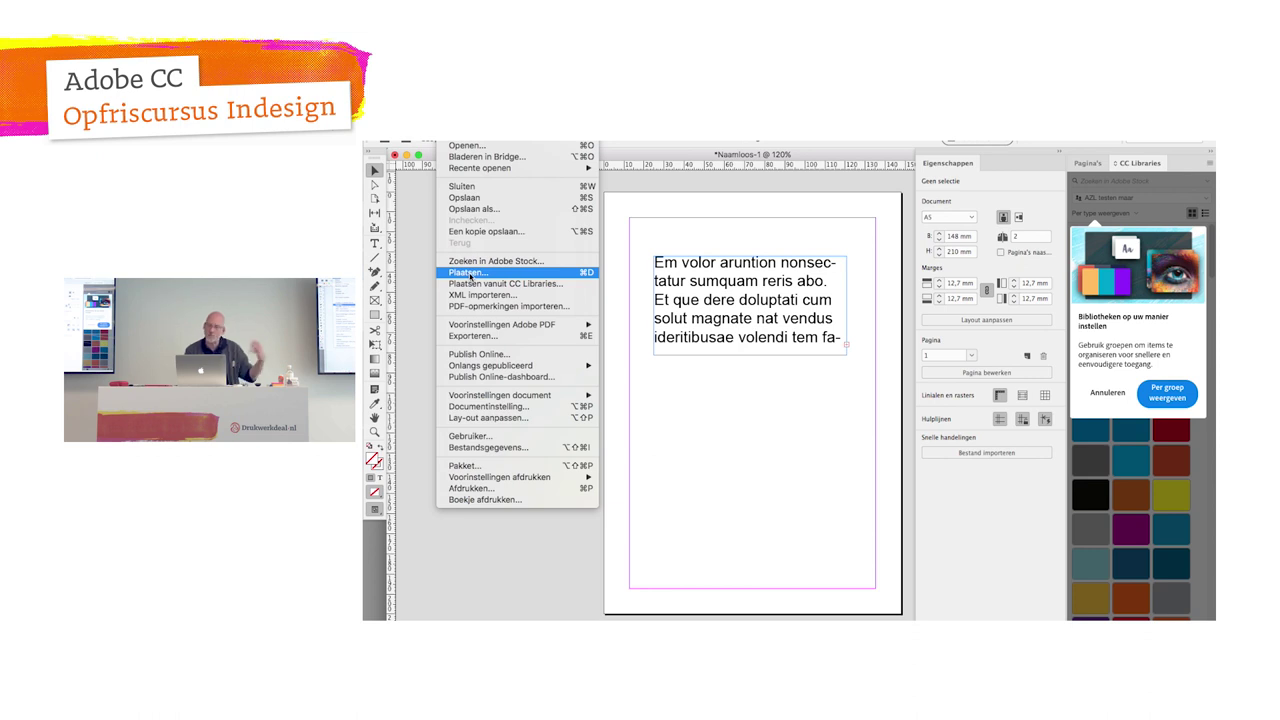
{"action": "left_click", "coordinate": [468, 273]}
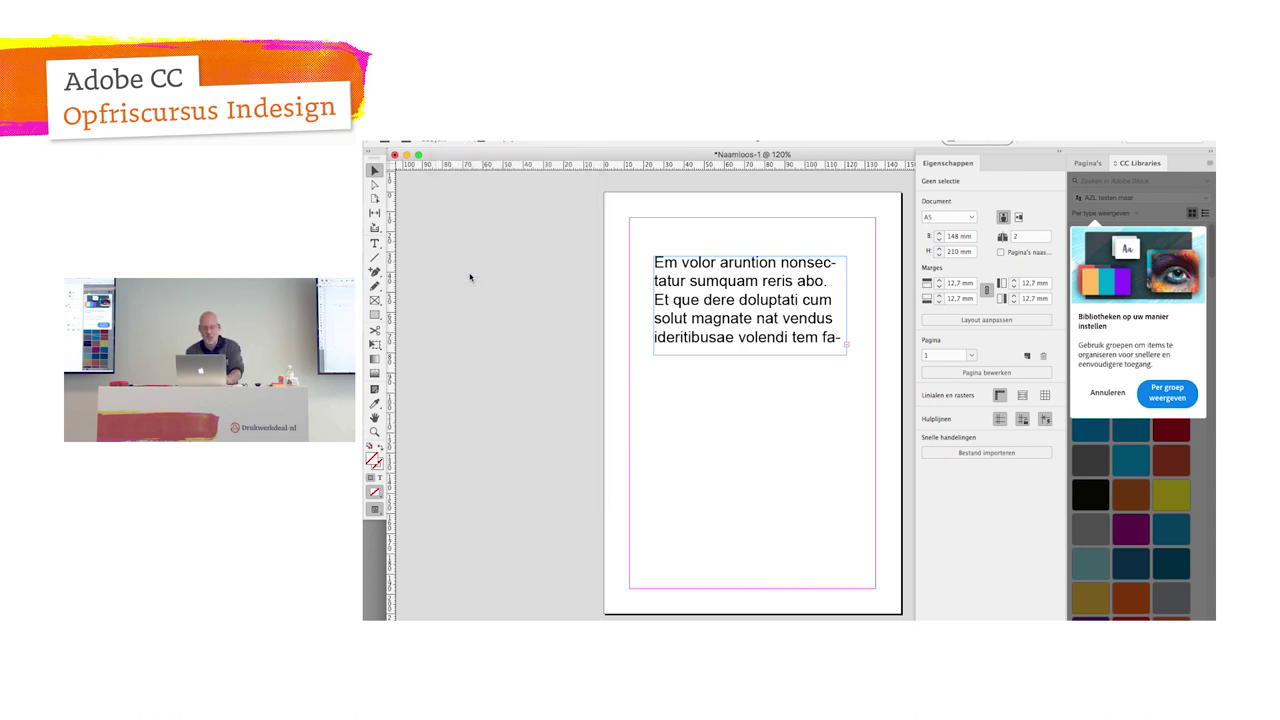
{"action": "left_click", "coordinate": [737, 247]}
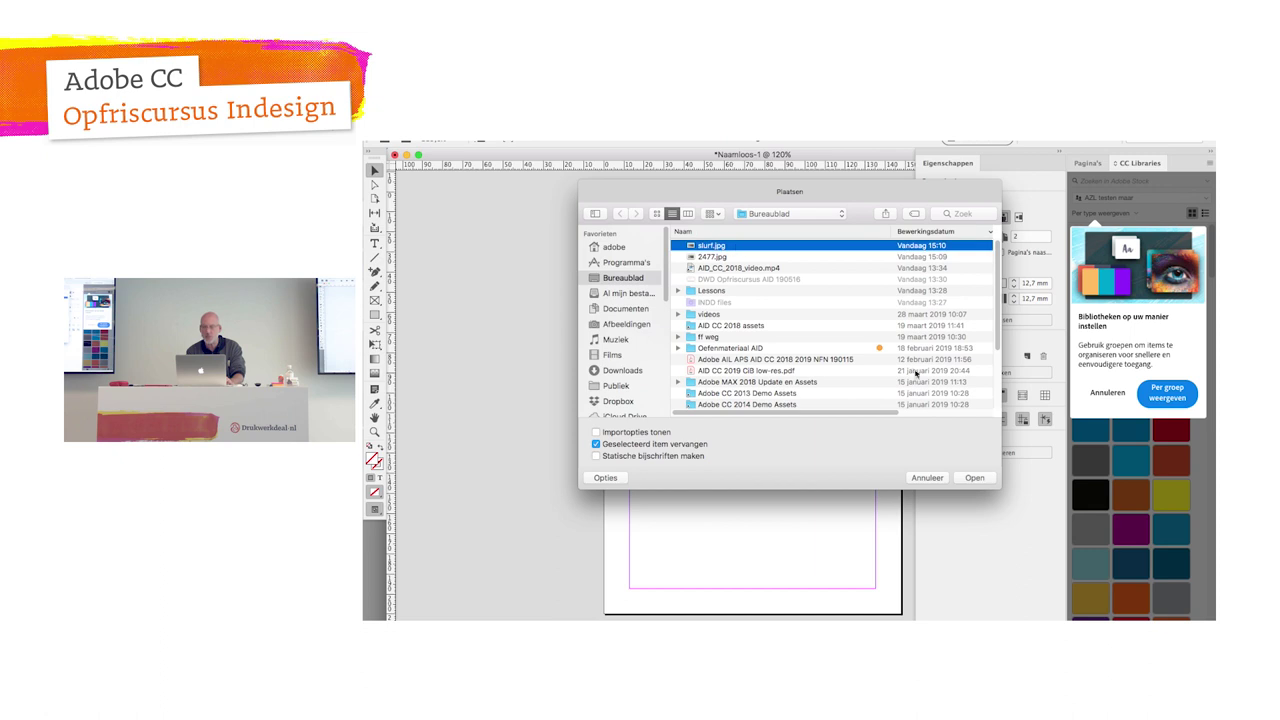
{"action": "left_click", "coordinate": [979, 478]}
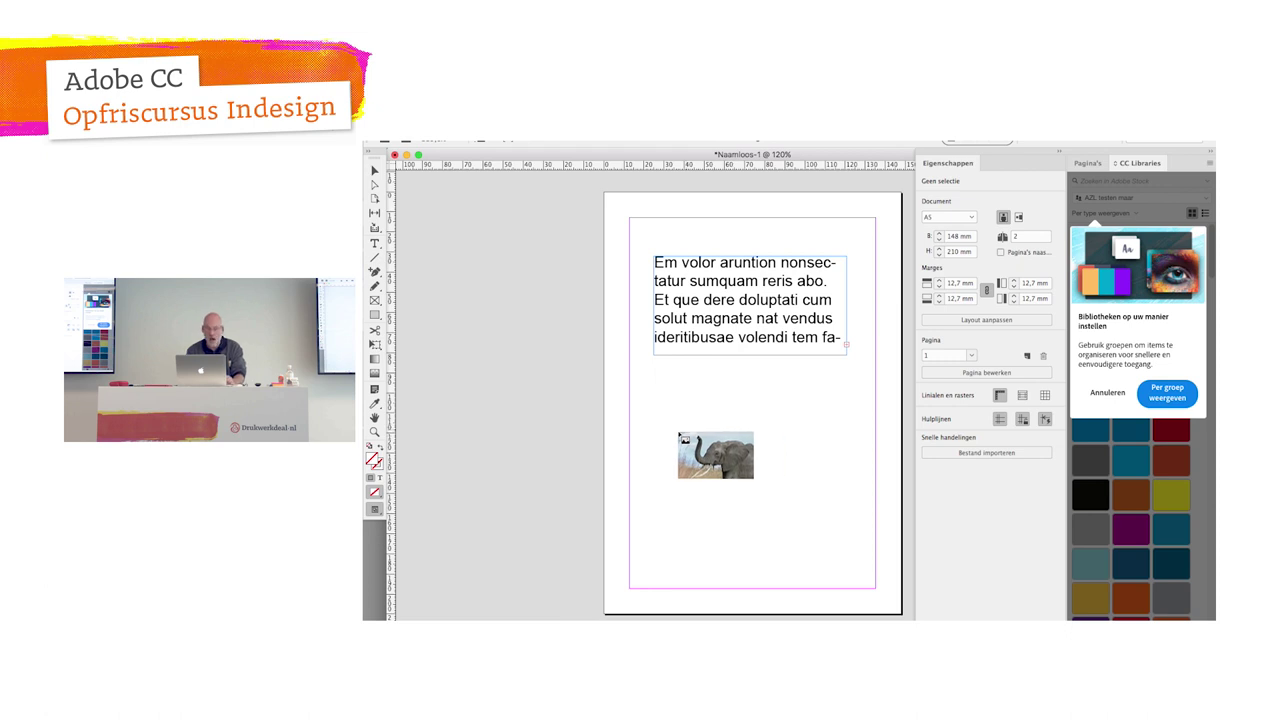
{"action": "key", "text": "Escape"}
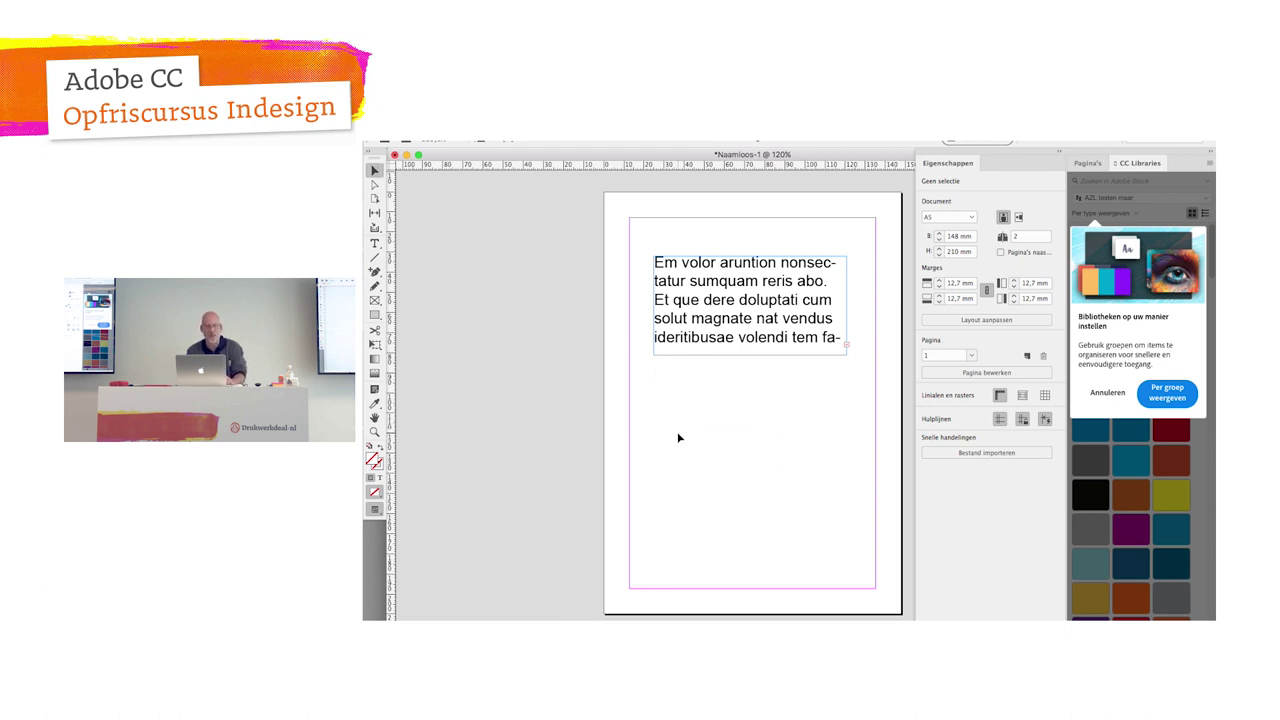
{"action": "left_click", "coordinate": [376, 301]}
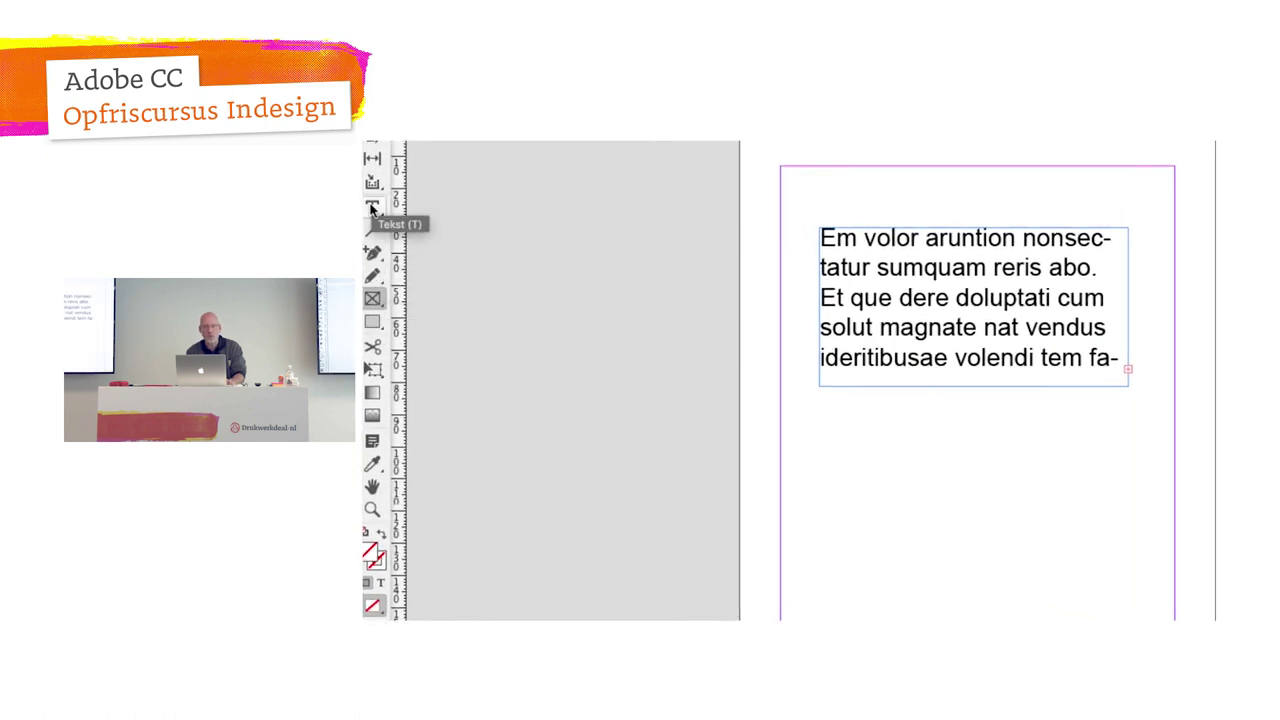
Step: Draw an empty image frame of 57 × 74,667 mm at the page's lower right
{"action": "left_click", "coordinate": [373, 208]}
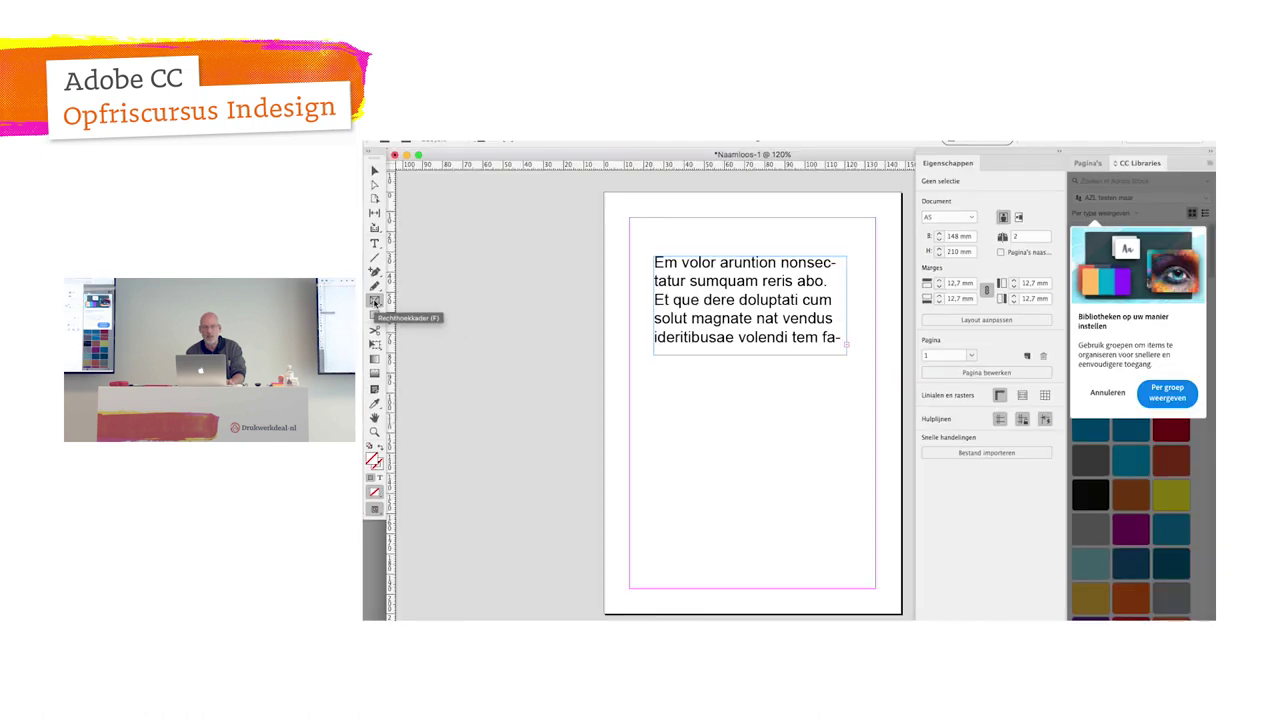
{"action": "left_click", "coordinate": [375, 302]}
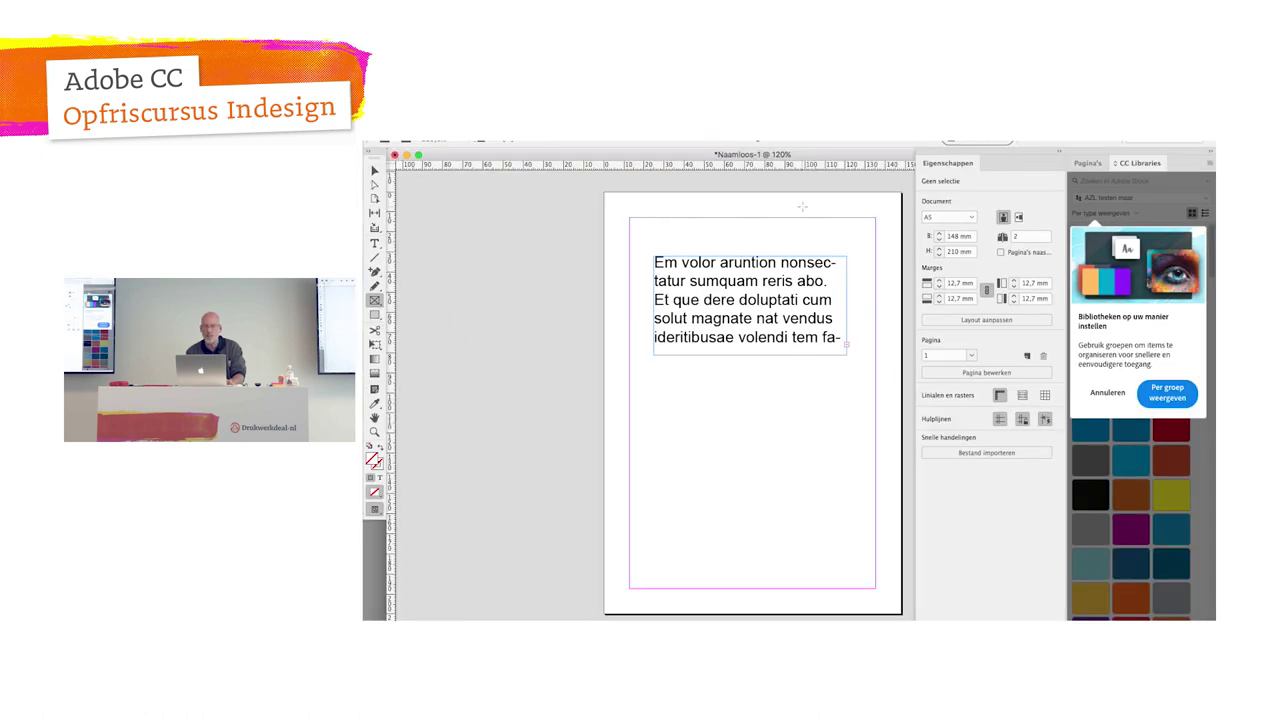
{"action": "left_click_drag", "start_coordinate": [802, 210], "coordinate": [893, 305]}
{"action": "key", "text": "v"}
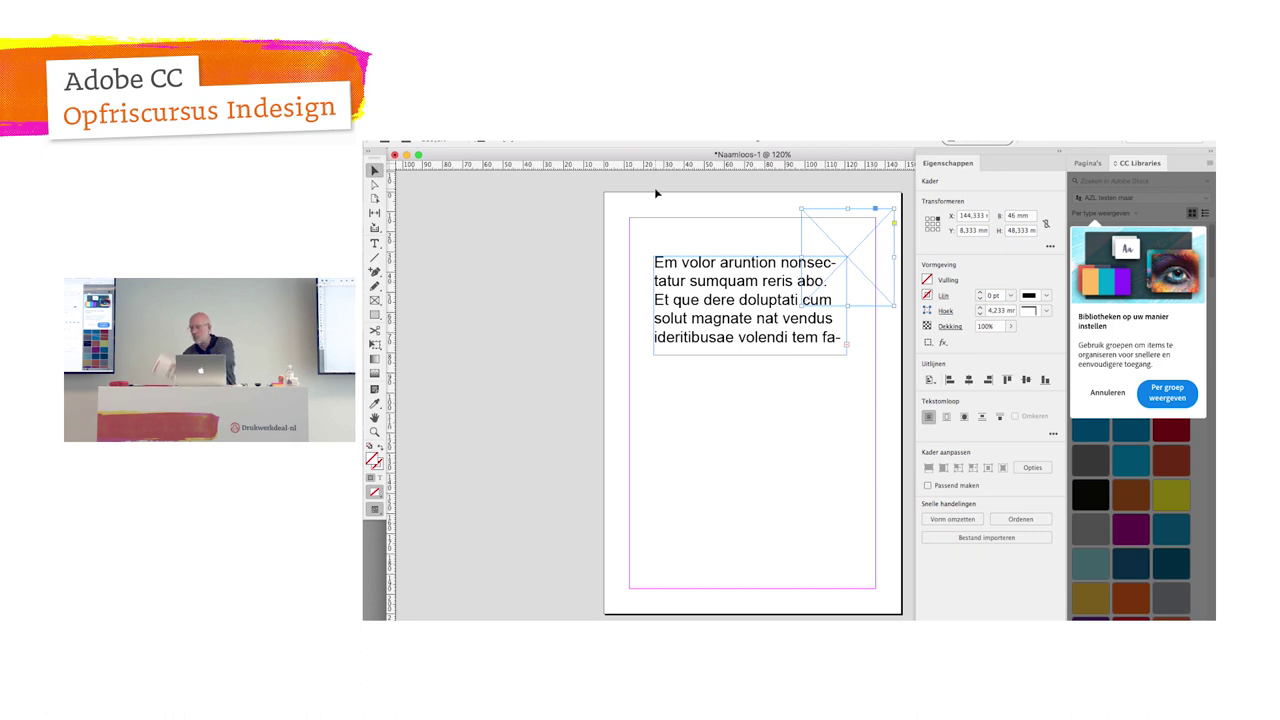
{"action": "left_click_drag", "start_coordinate": [865, 277], "coordinate": [871, 521]}
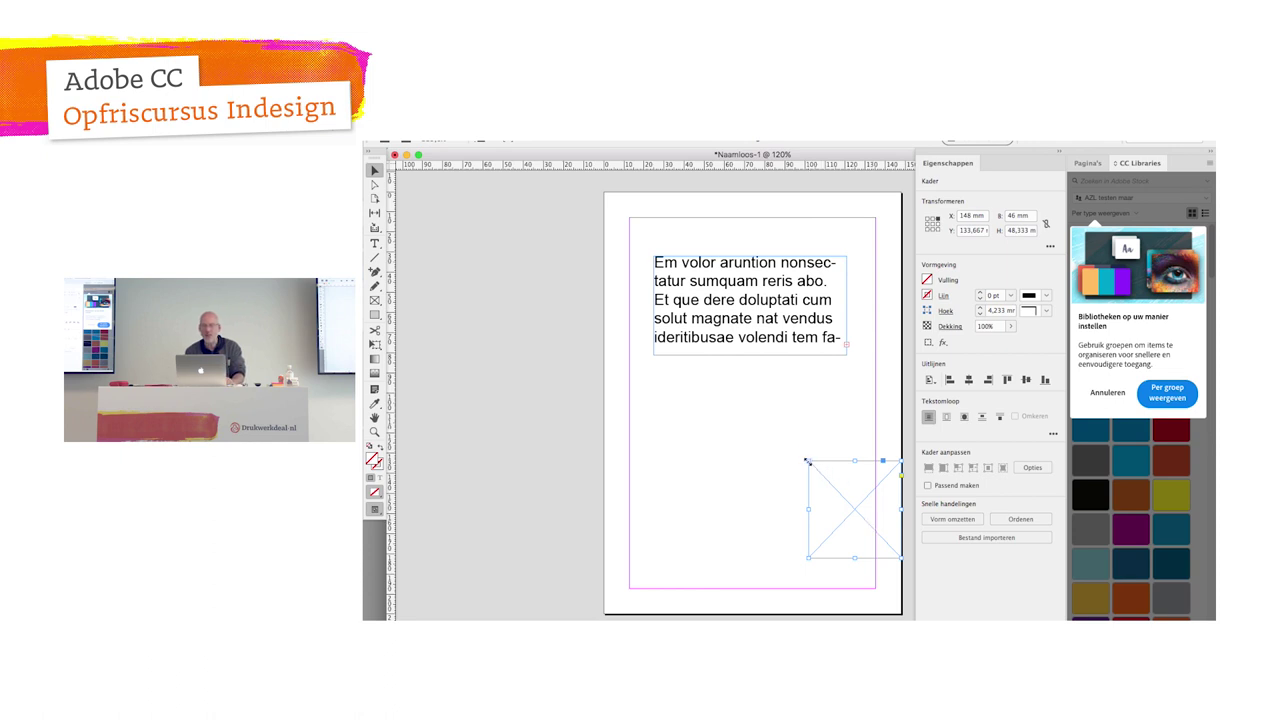
{"action": "left_click_drag", "start_coordinate": [808, 461], "coordinate": [786, 407]}
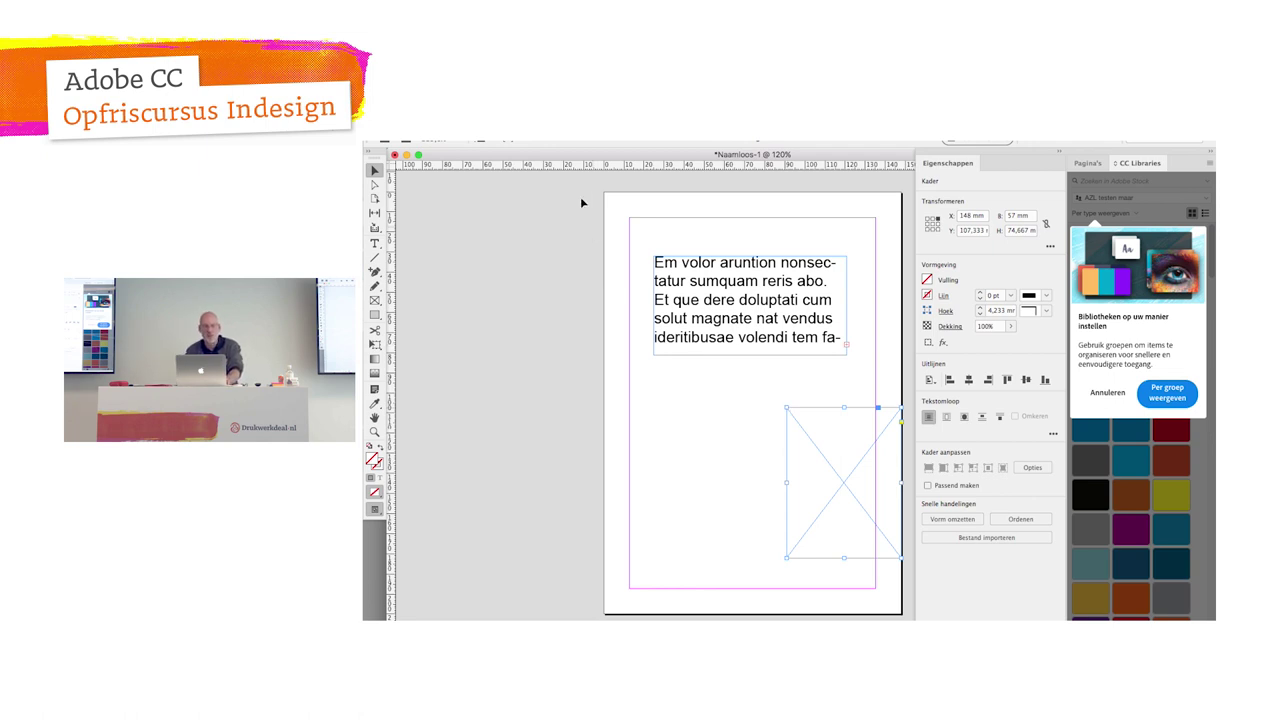
Step: Place slurf.jpg into the empty frame
{"action": "key", "text": "super+d"}
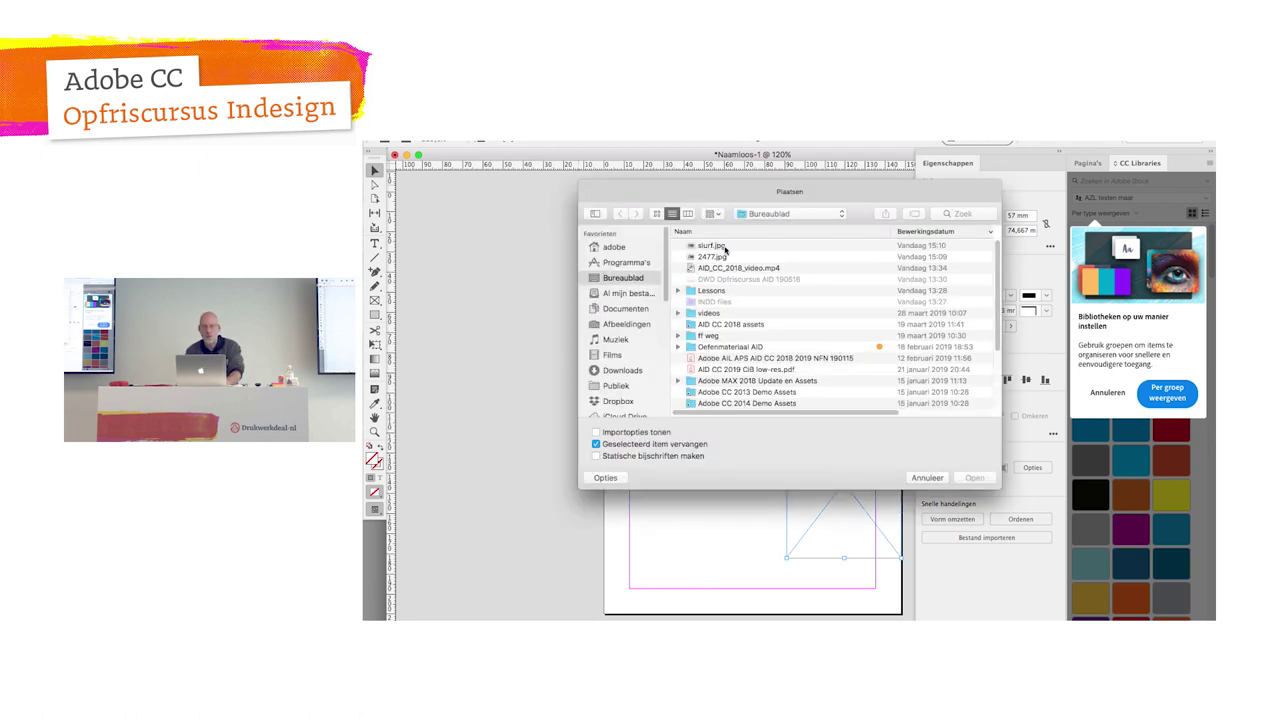
{"action": "left_click", "coordinate": [724, 247]}
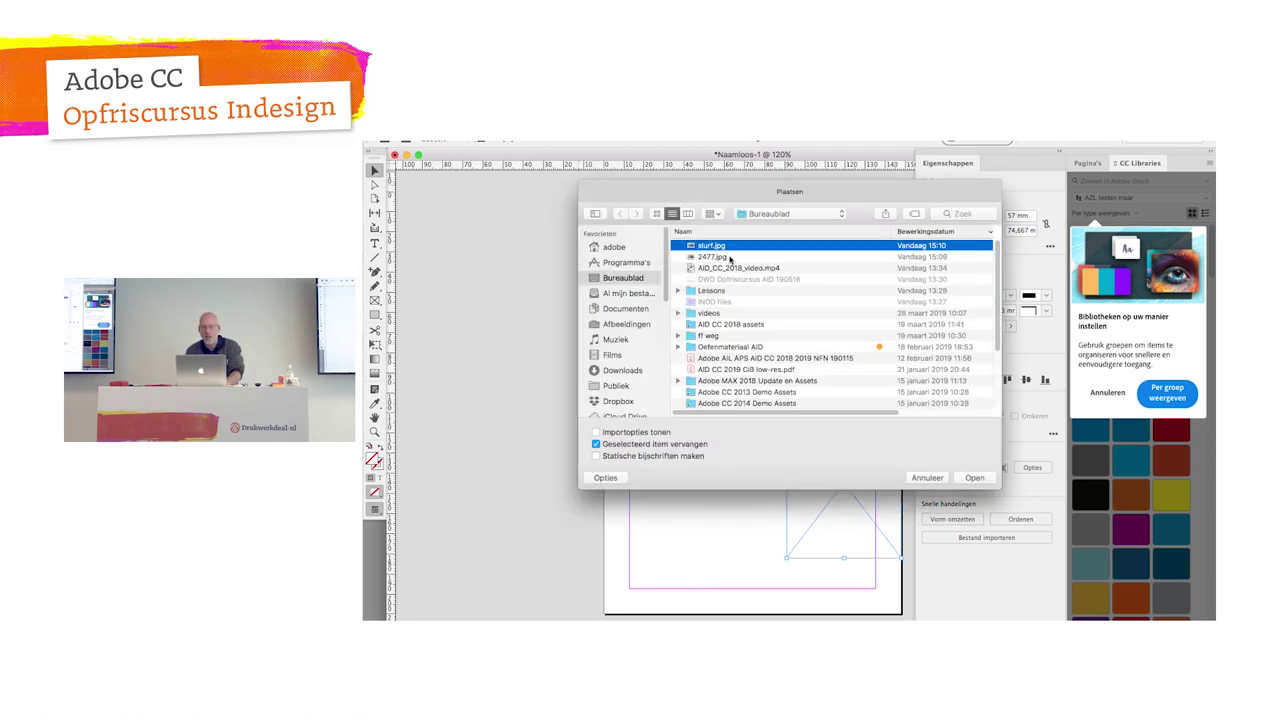
{"action": "left_click", "coordinate": [974, 478]}
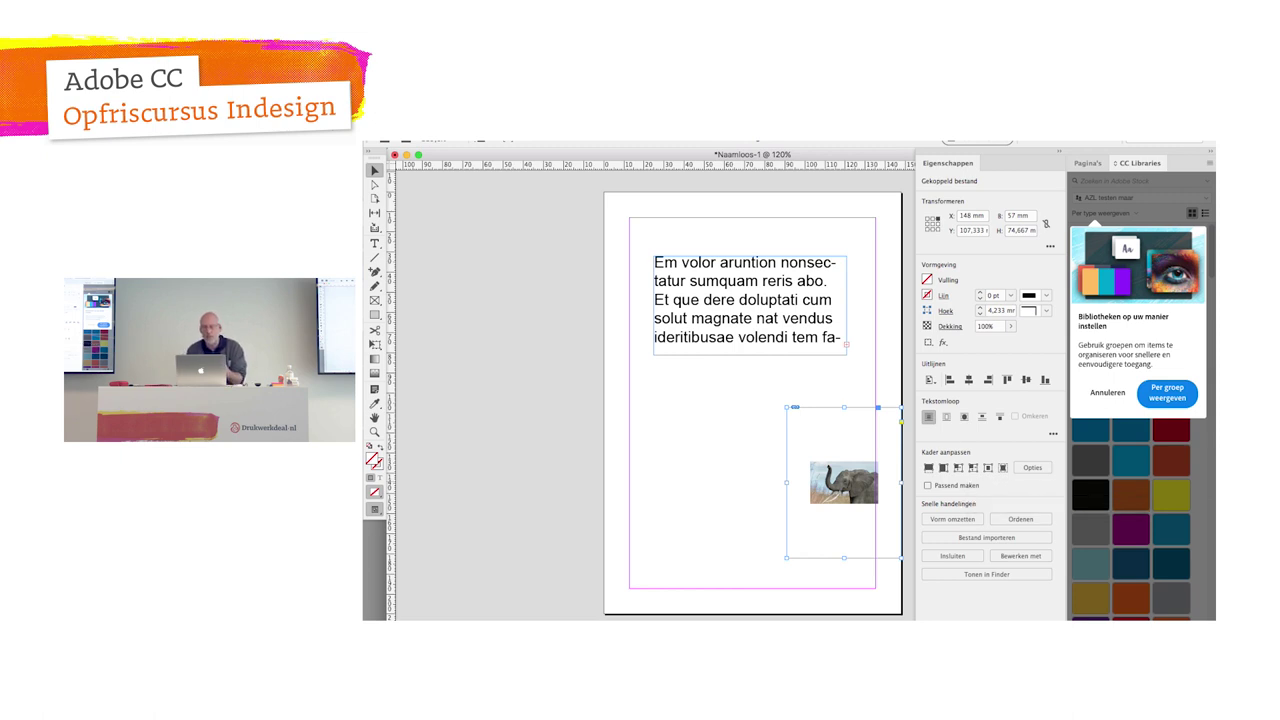
{"action": "left_click", "coordinate": [722, 138]}
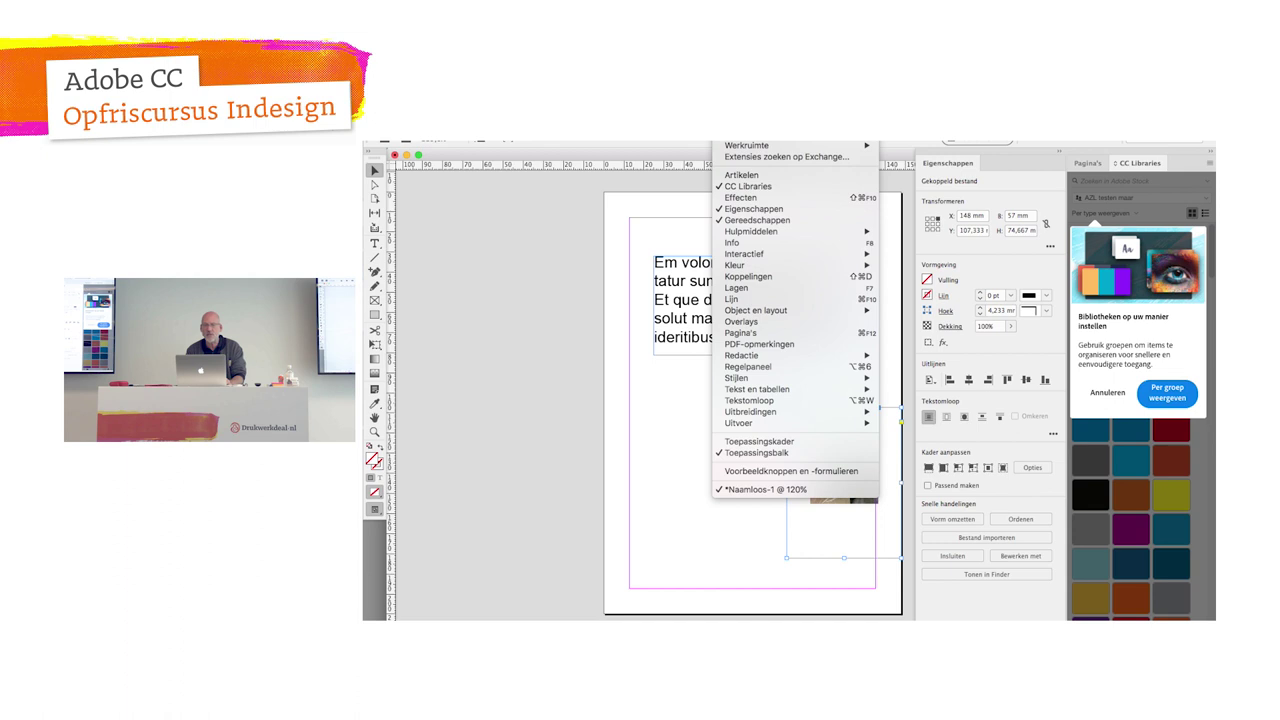
Step: Show the Info panel left of the page, clear of the text frame, and select the picture
{"action": "left_click", "coordinate": [743, 242]}
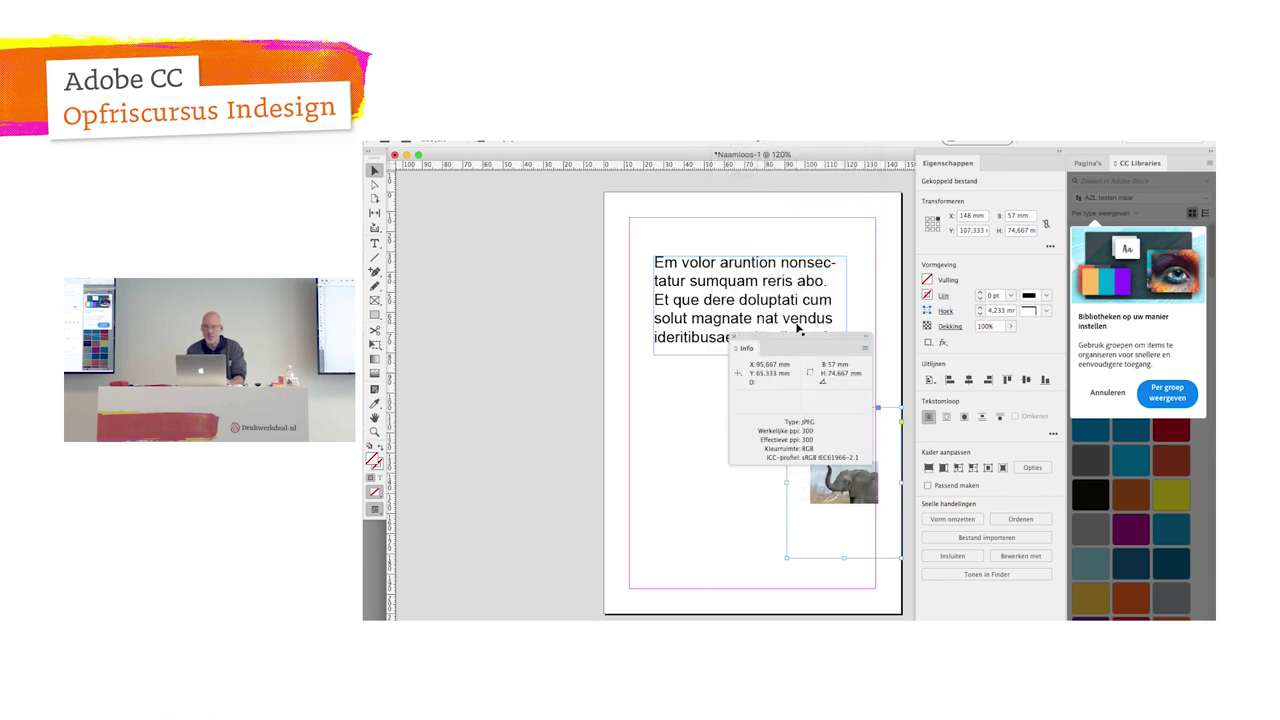
{"action": "left_click_drag", "start_coordinate": [797, 338], "coordinate": [550, 318]}
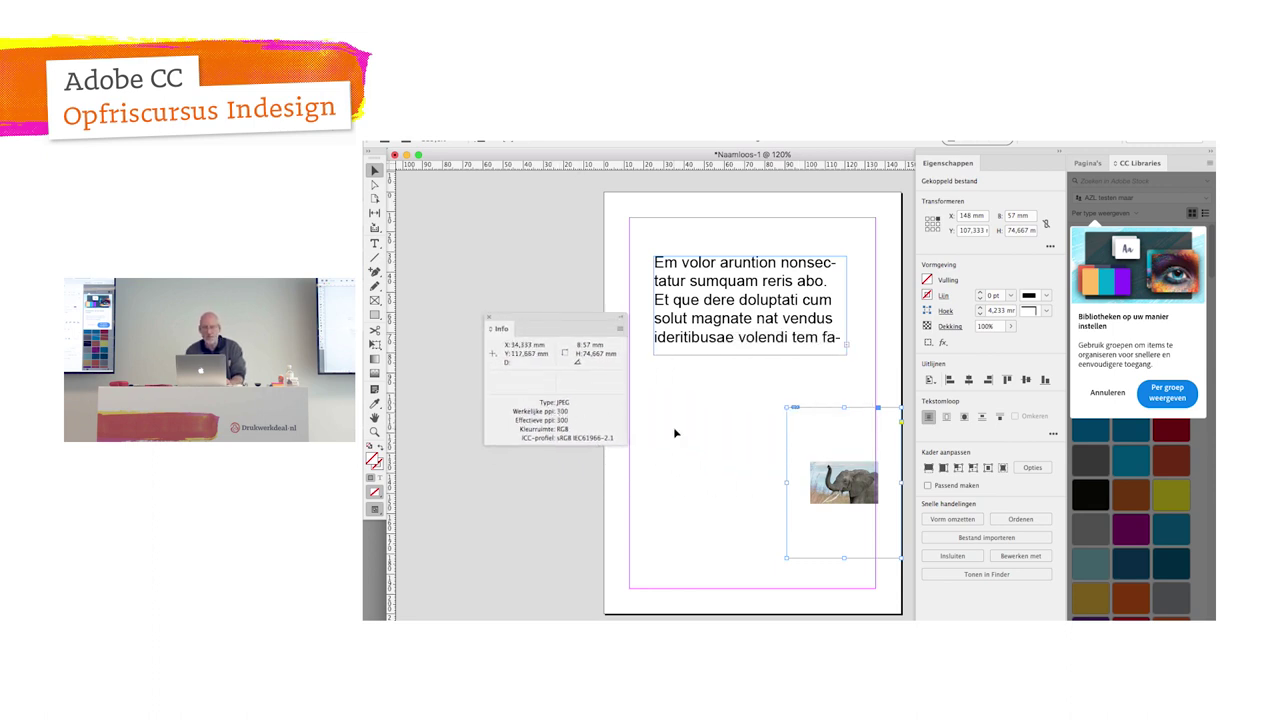
{"action": "mouse_move", "coordinate": [843, 483]}
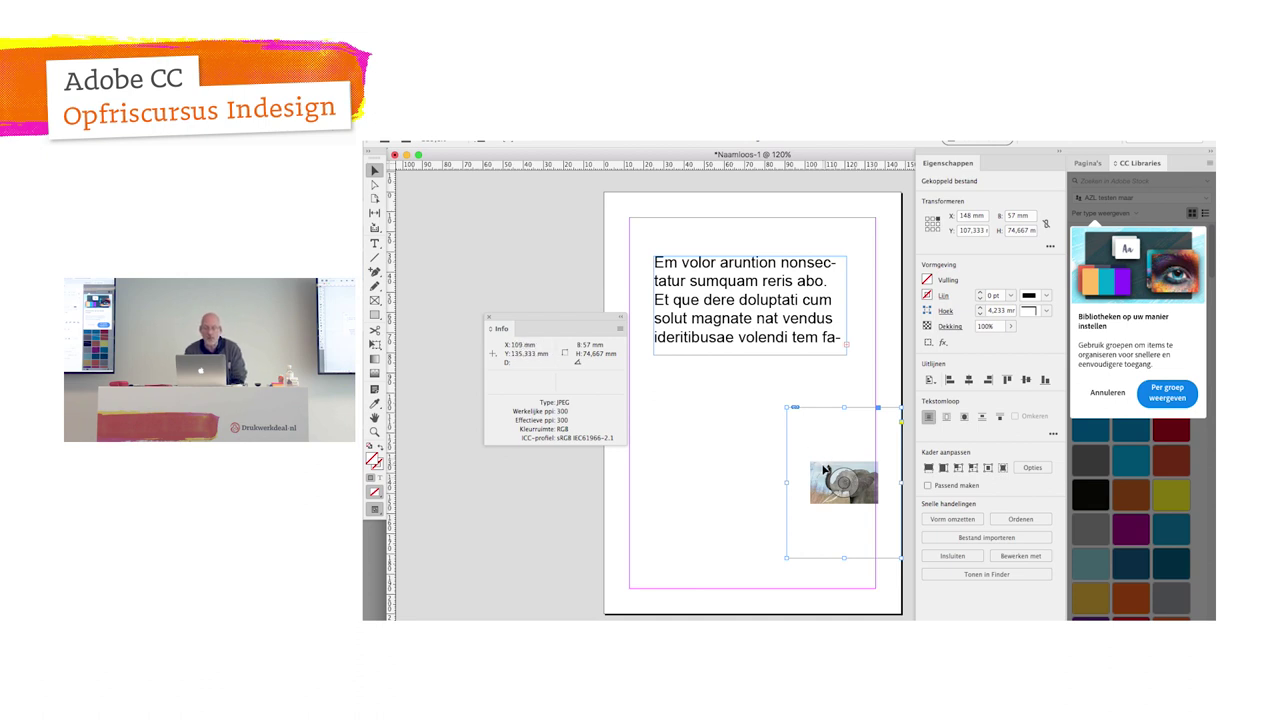
{"action": "left_click", "coordinate": [820, 467]}
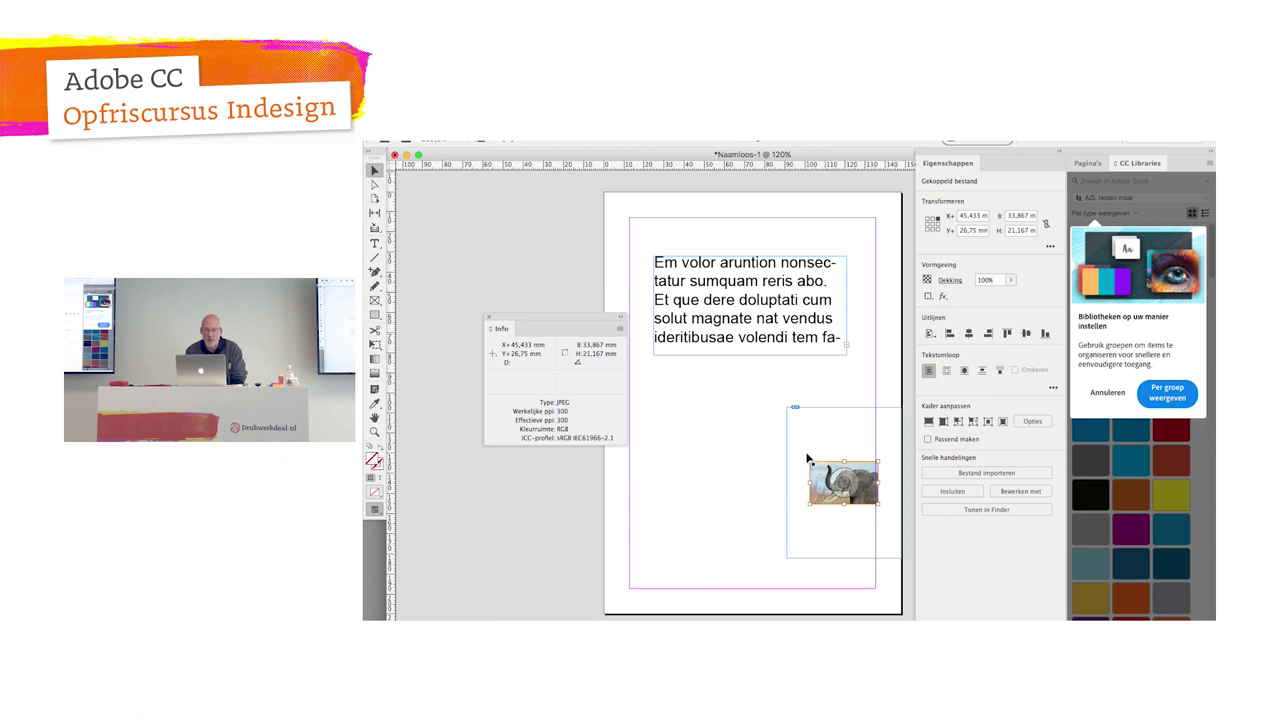
Step: Scale the elephant picture inside its frame to about 69,533 × 73,333 mm
{"action": "left_click_drag", "start_coordinate": [807, 460], "coordinate": [786, 407]}
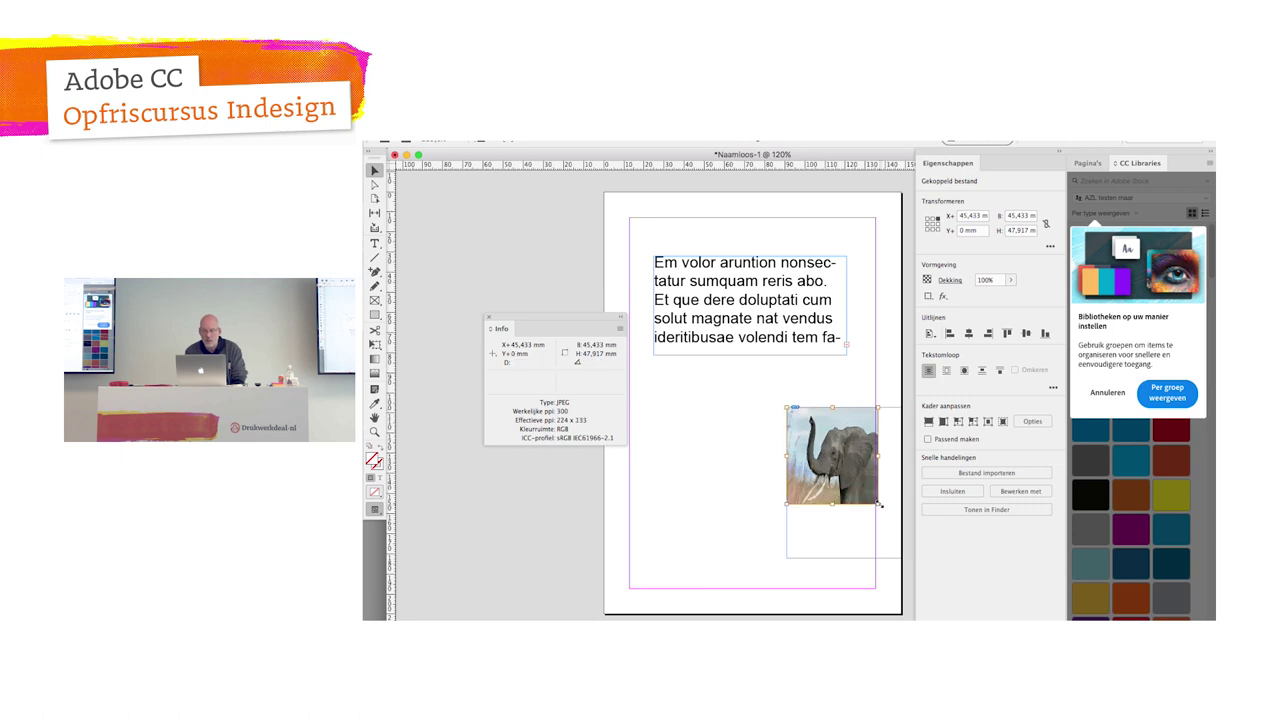
{"action": "left_click_drag", "start_coordinate": [879, 504], "coordinate": [901, 556]}
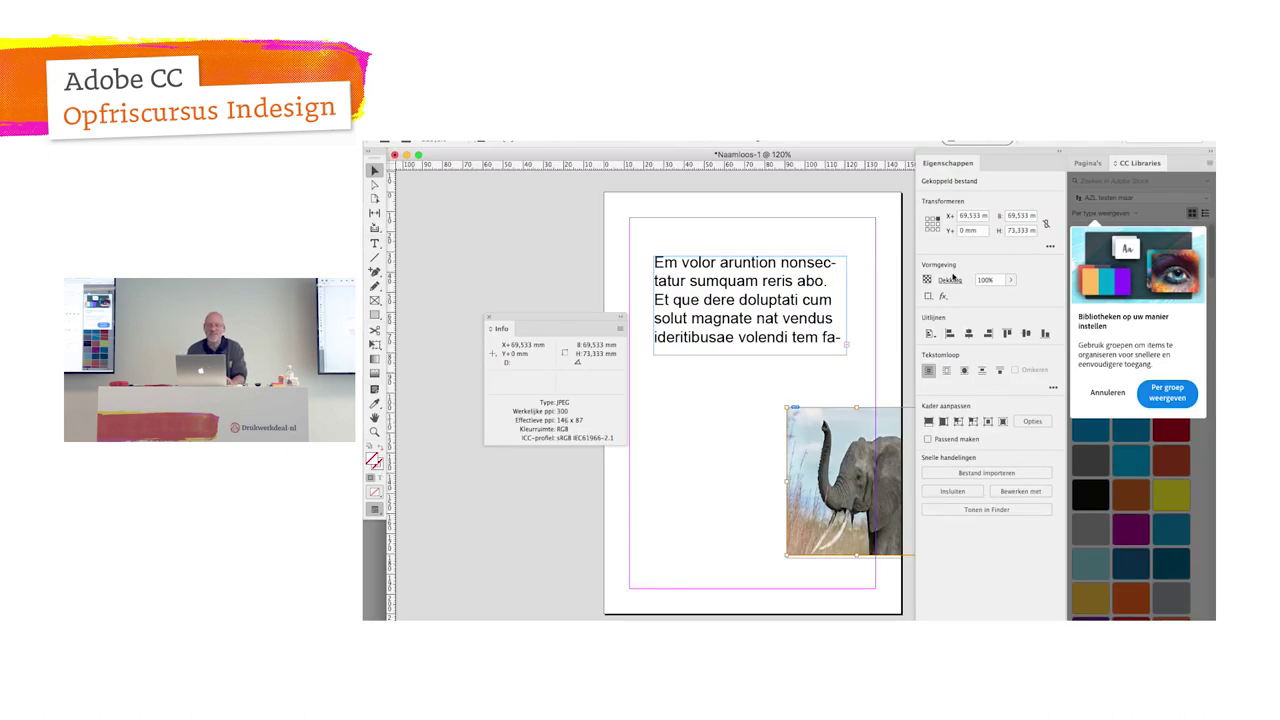
{"action": "left_click", "coordinate": [799, 143]}
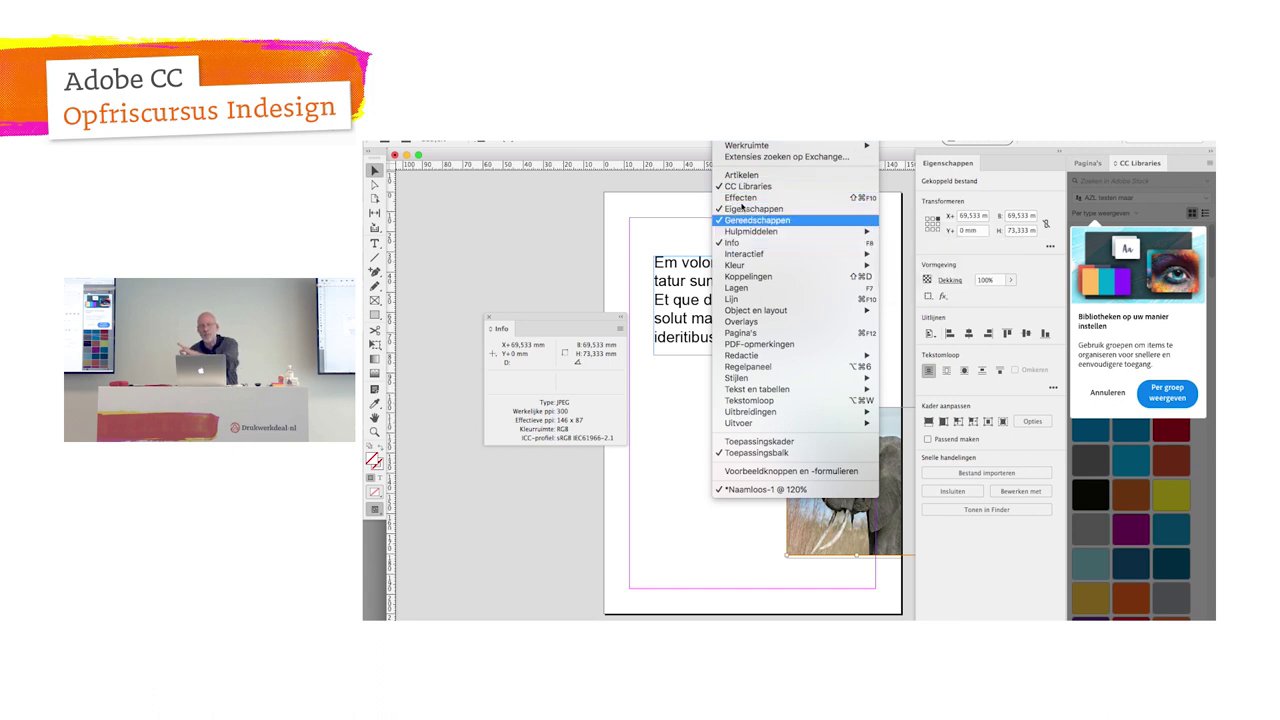
Step: Nudge the elephant frame up and left to X 140,333 mm, Y 105 mm
{"action": "left_click", "coordinate": [968, 162]}
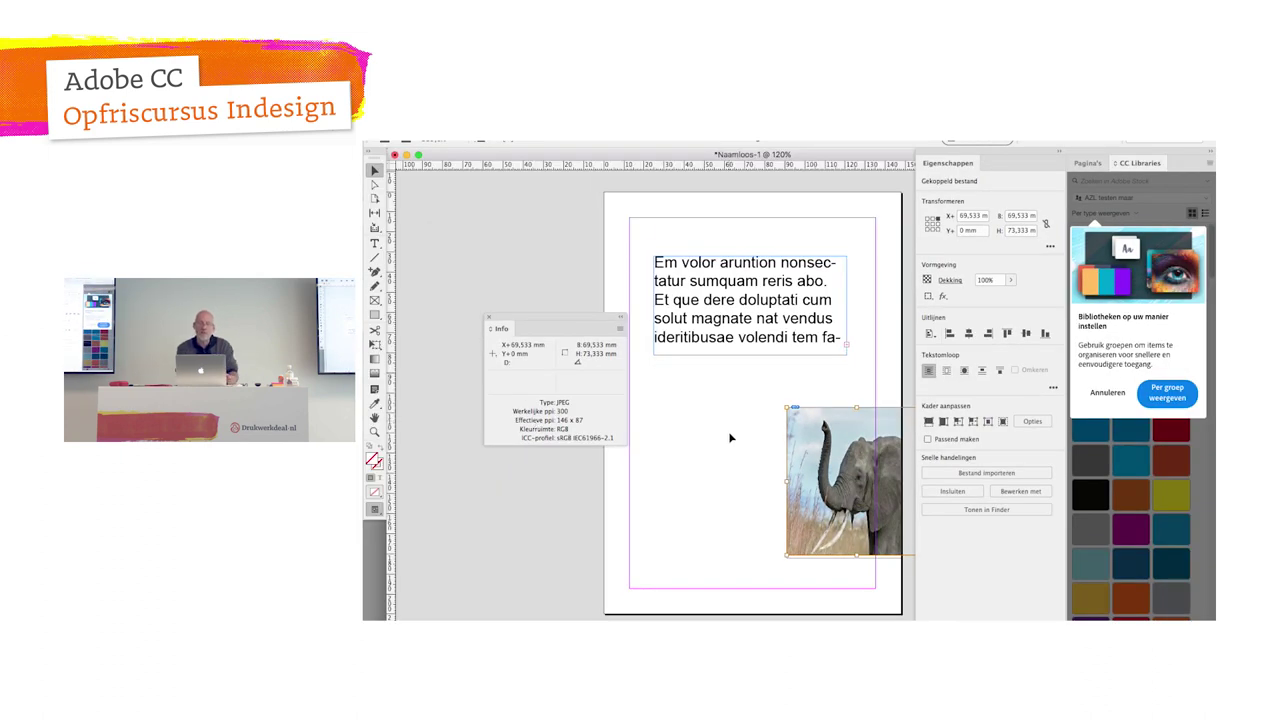
{"action": "left_click", "coordinate": [843, 468]}
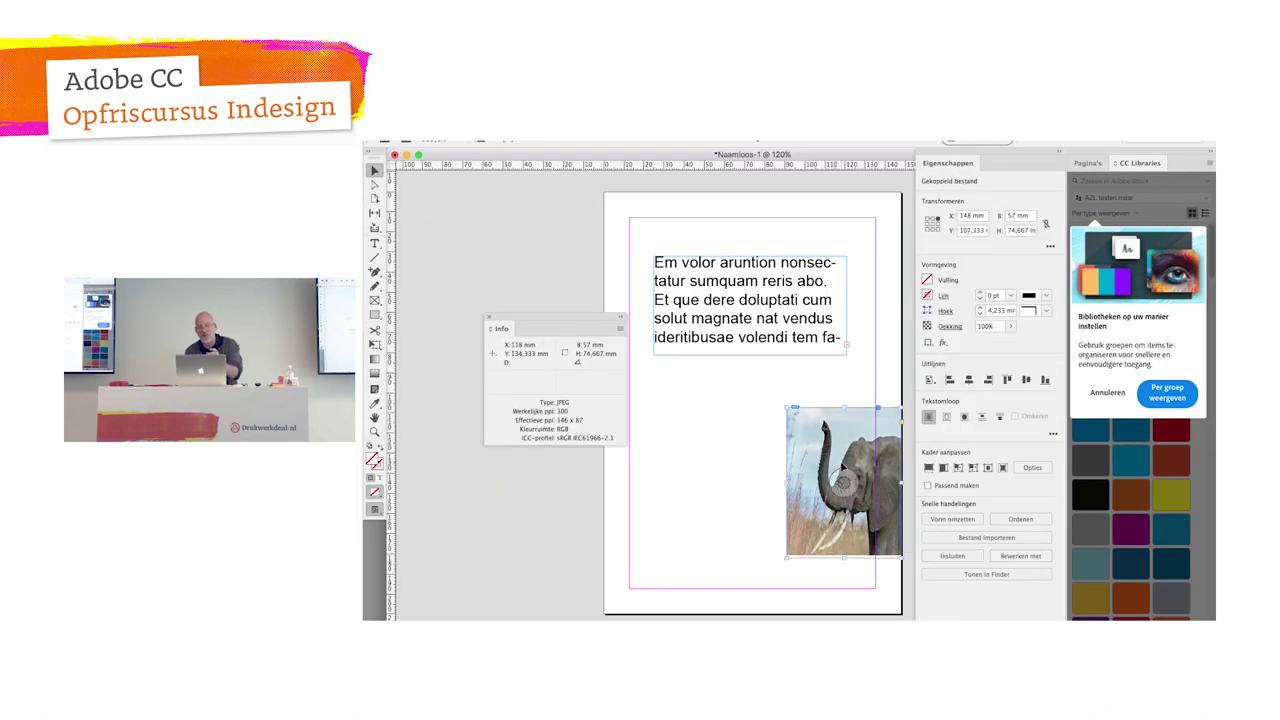
{"action": "left_click_drag", "start_coordinate": [843, 468], "coordinate": [827, 464]}
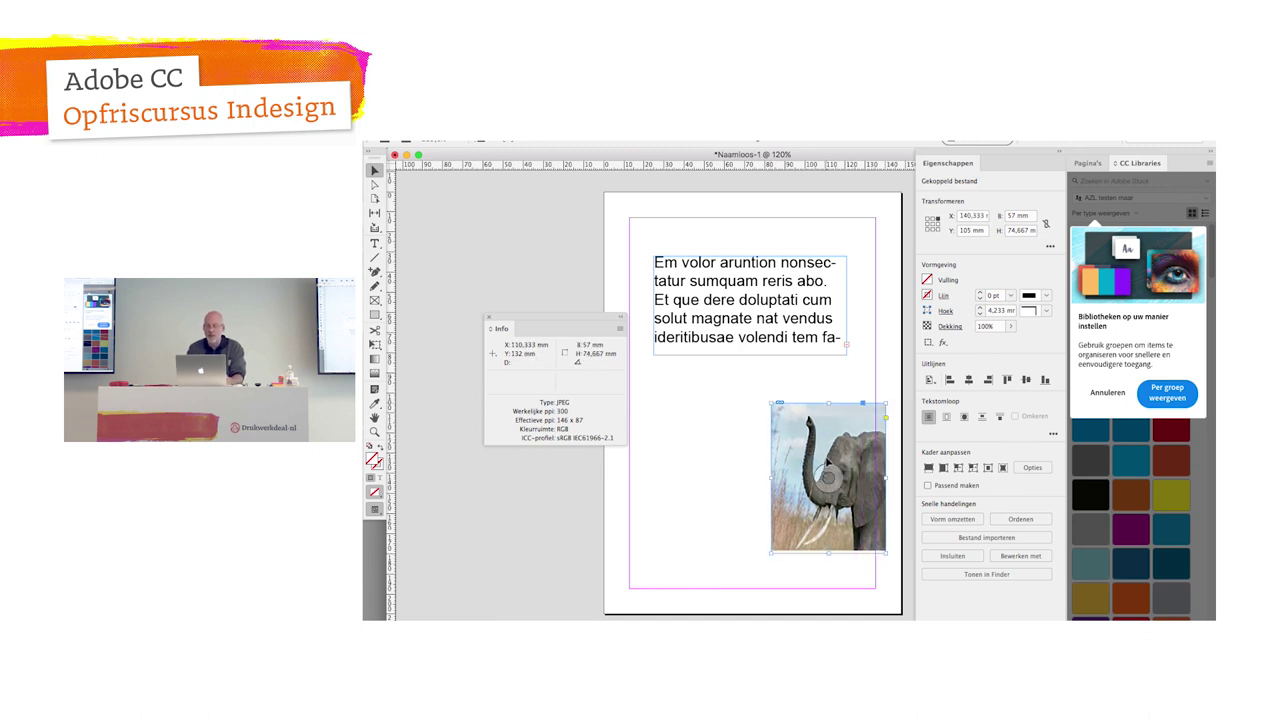
{"action": "left_click", "coordinate": [828, 472]}
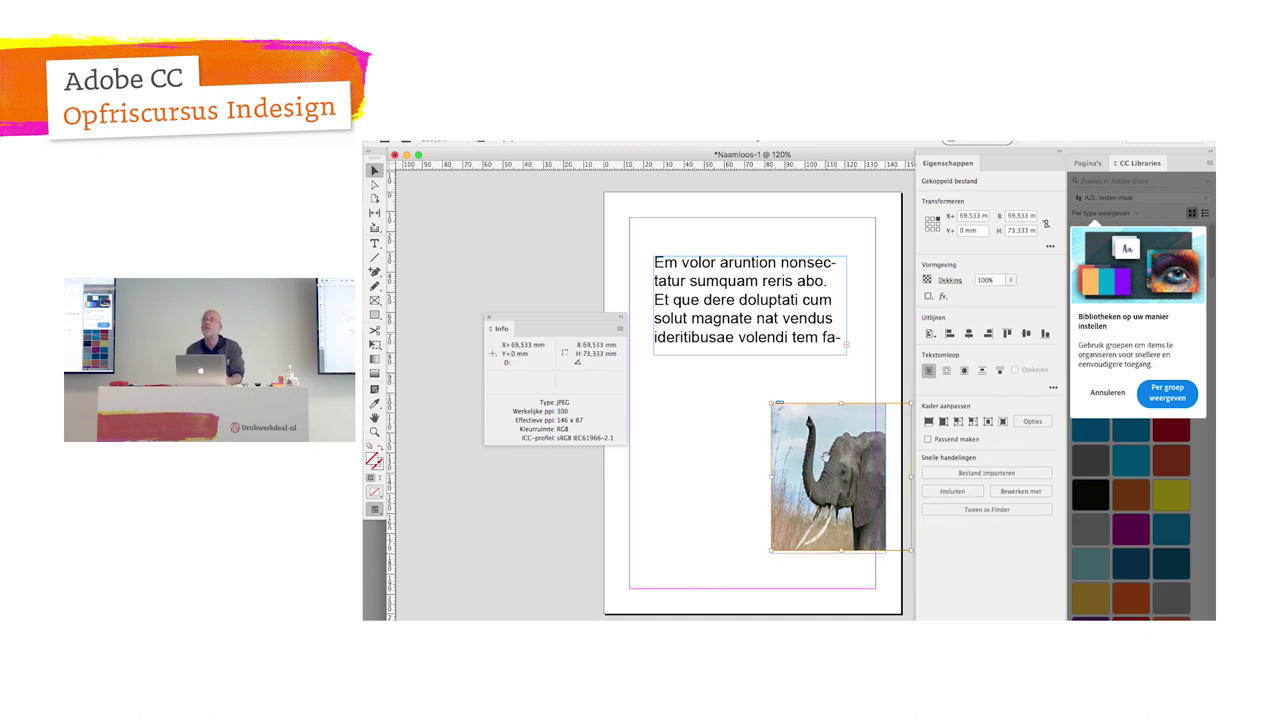
{"action": "left_click", "coordinate": [826, 457]}
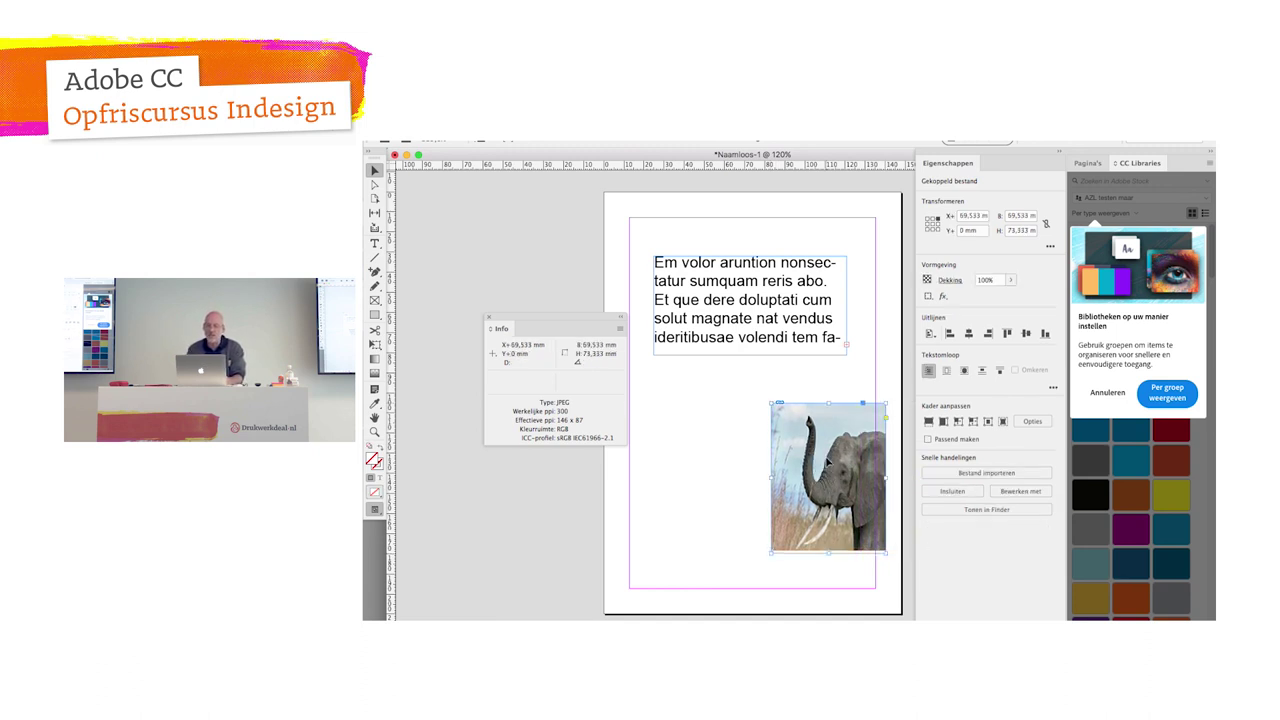
{"action": "left_click", "coordinate": [828, 472]}
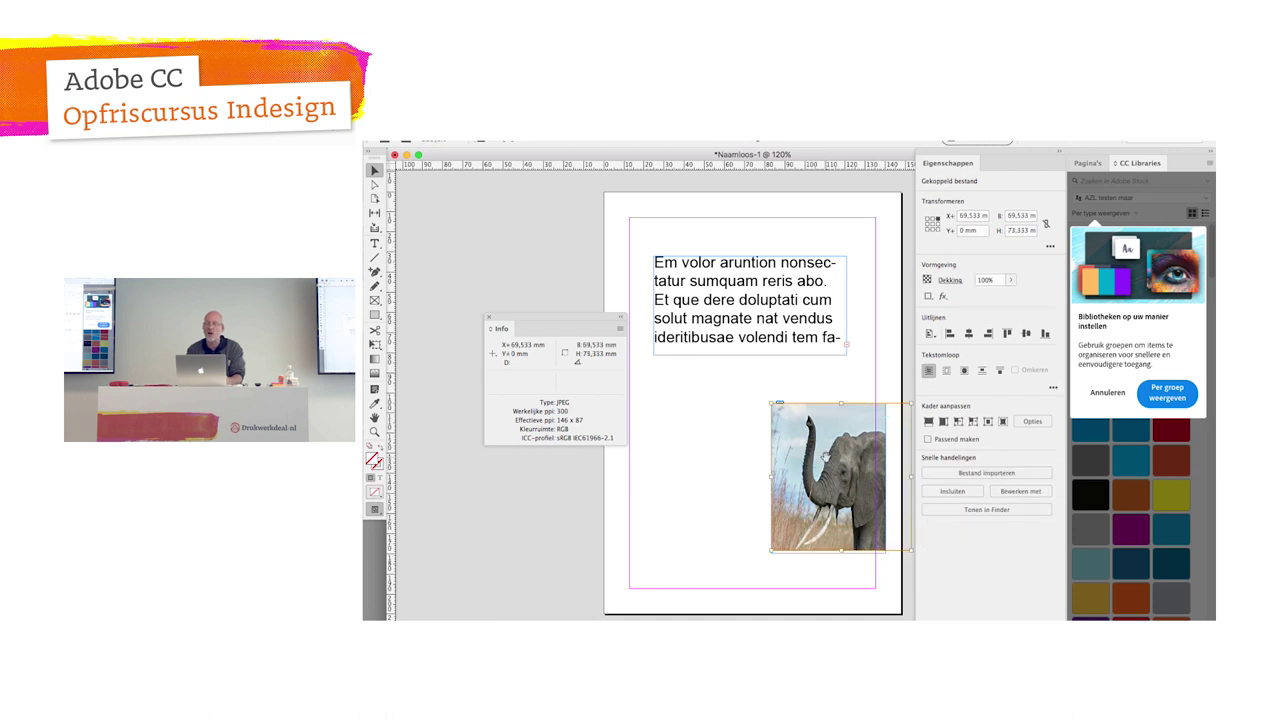
Step: Enlarge the elephant picture to about 97,866 × 96,333 mm and shift it up in its frame
{"action": "left_click_drag", "start_coordinate": [770, 550], "coordinate": [713, 596]}
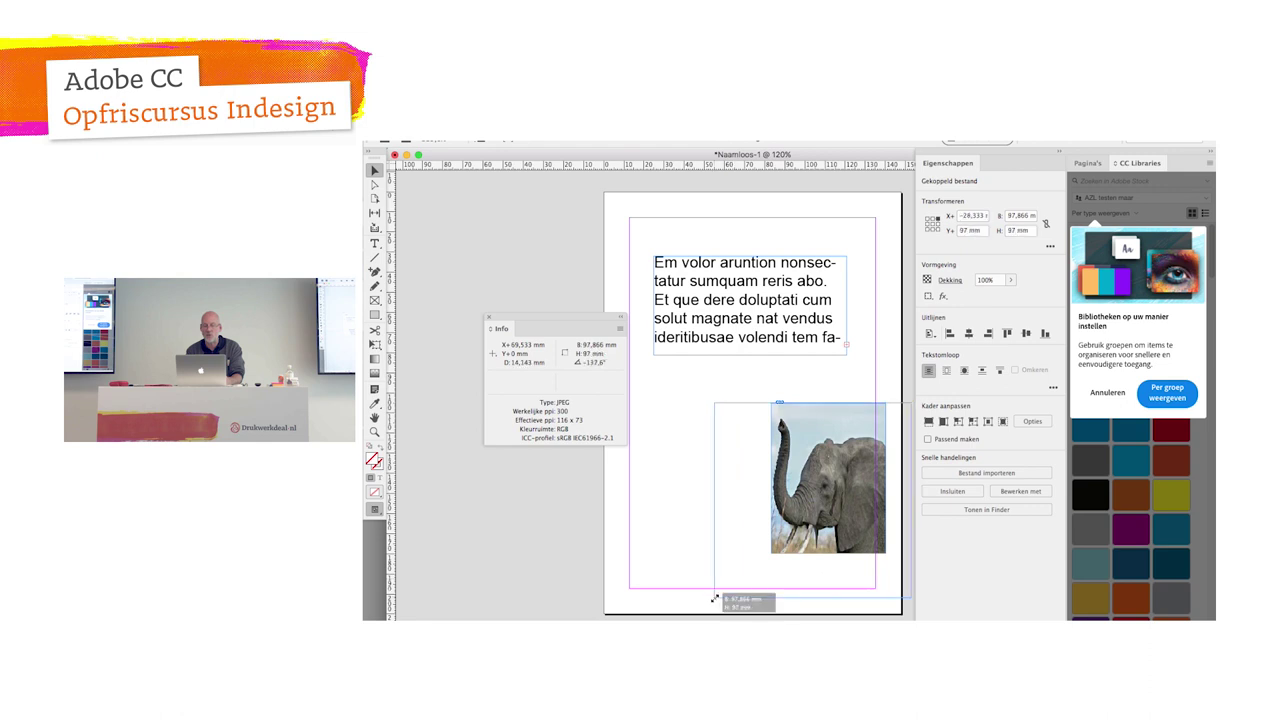
{"action": "left_click_drag", "start_coordinate": [828, 503], "coordinate": [849, 468]}
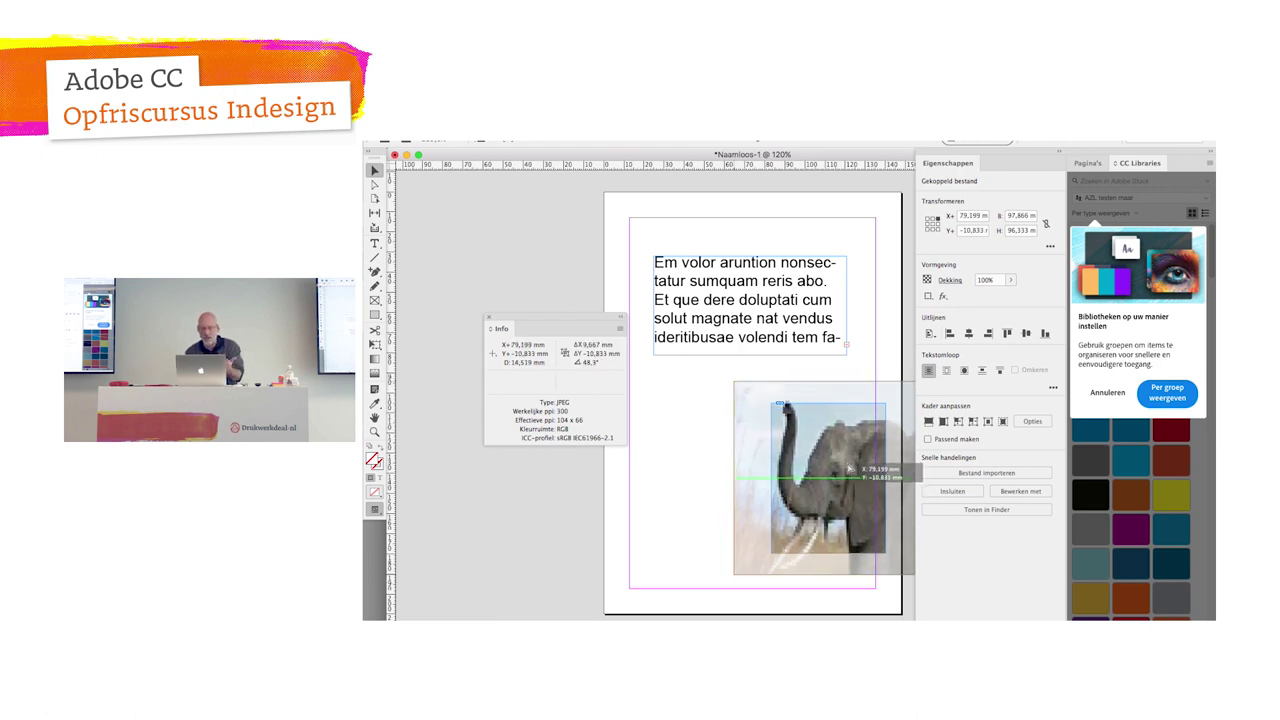
{"action": "left_click_drag", "start_coordinate": [849, 468], "coordinate": [847, 463]}
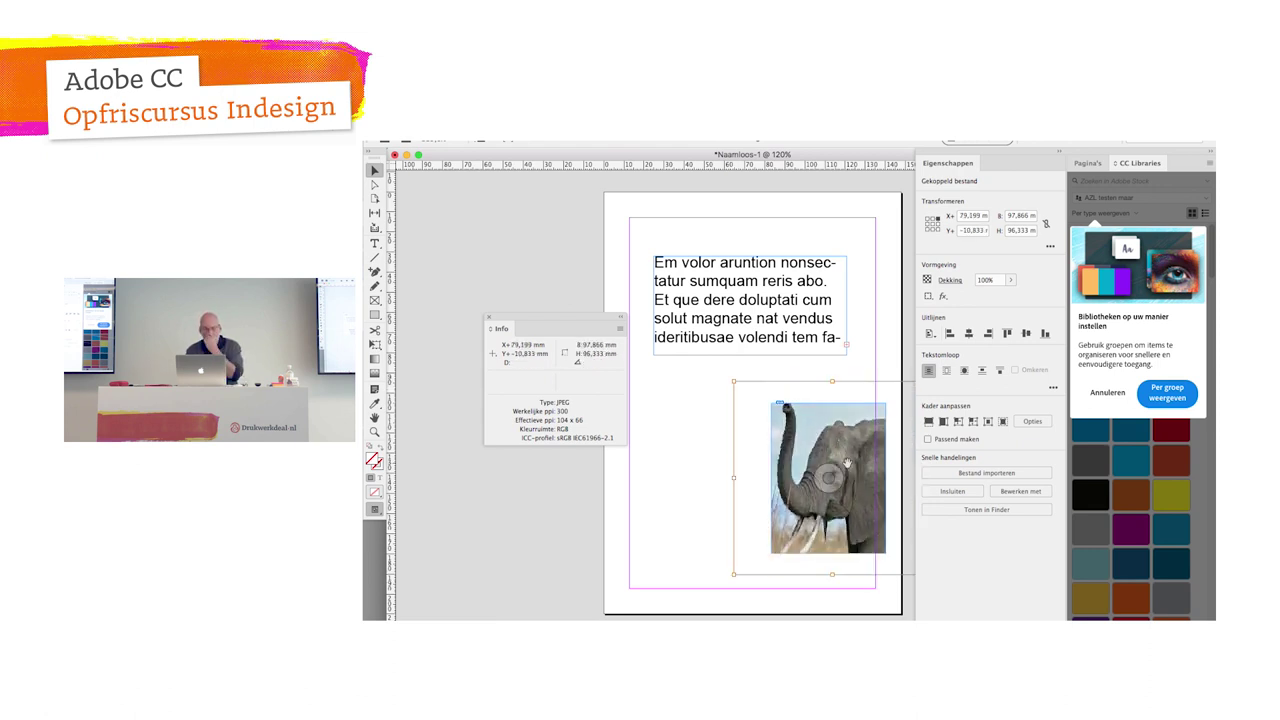
{"action": "left_click", "coordinate": [690, 461]}
{"action": "left_click", "coordinate": [781, 486]}
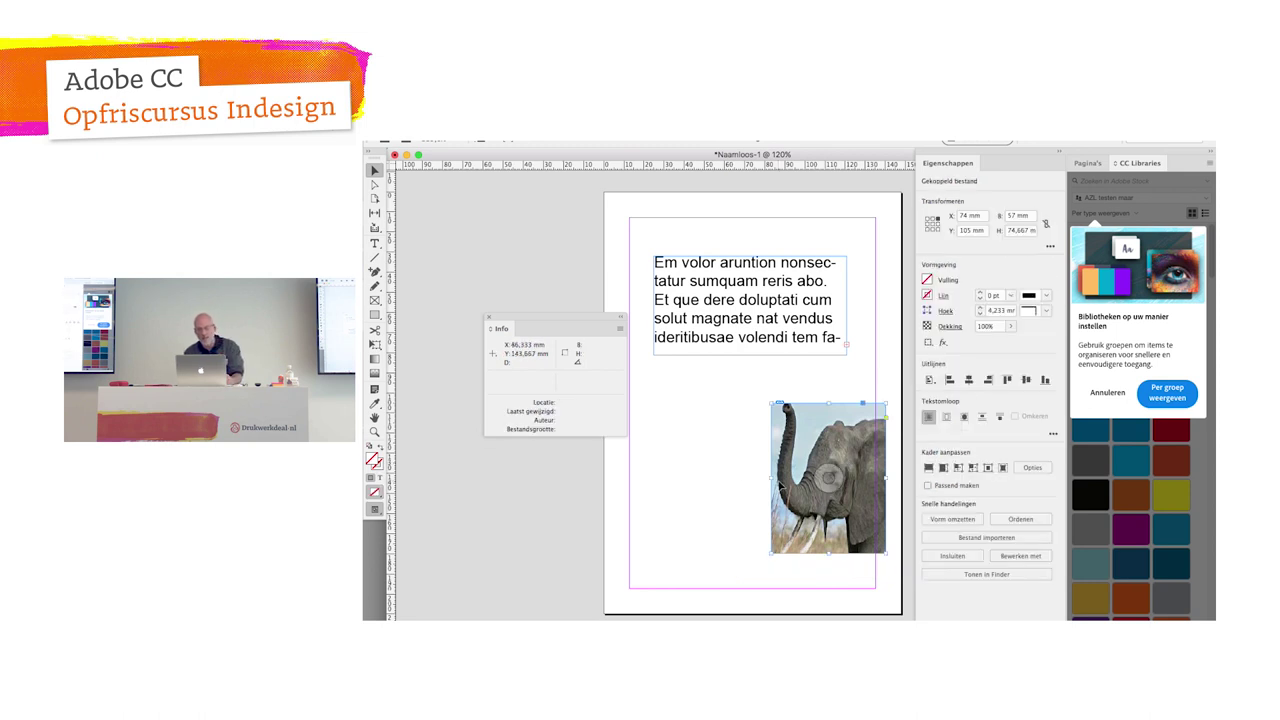
{"action": "double_click", "coordinate": [778, 481]}
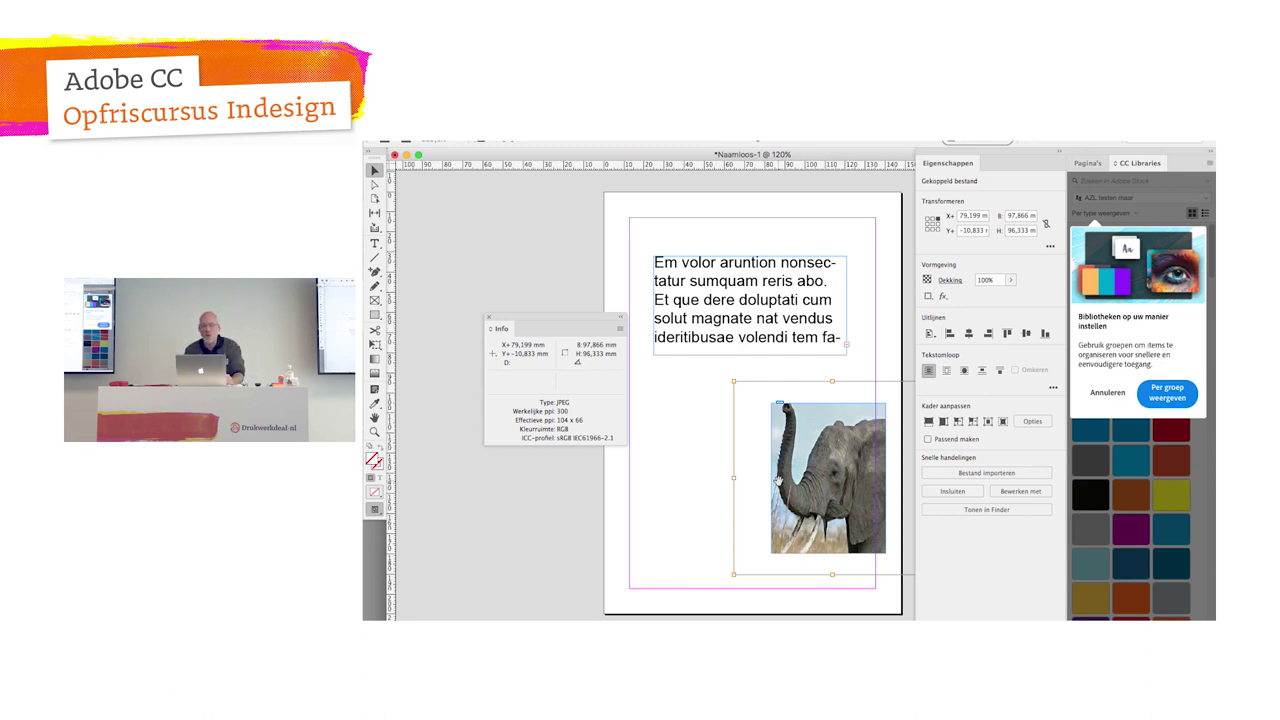
{"action": "left_click", "coordinate": [710, 483]}
{"action": "left_click", "coordinate": [810, 492]}
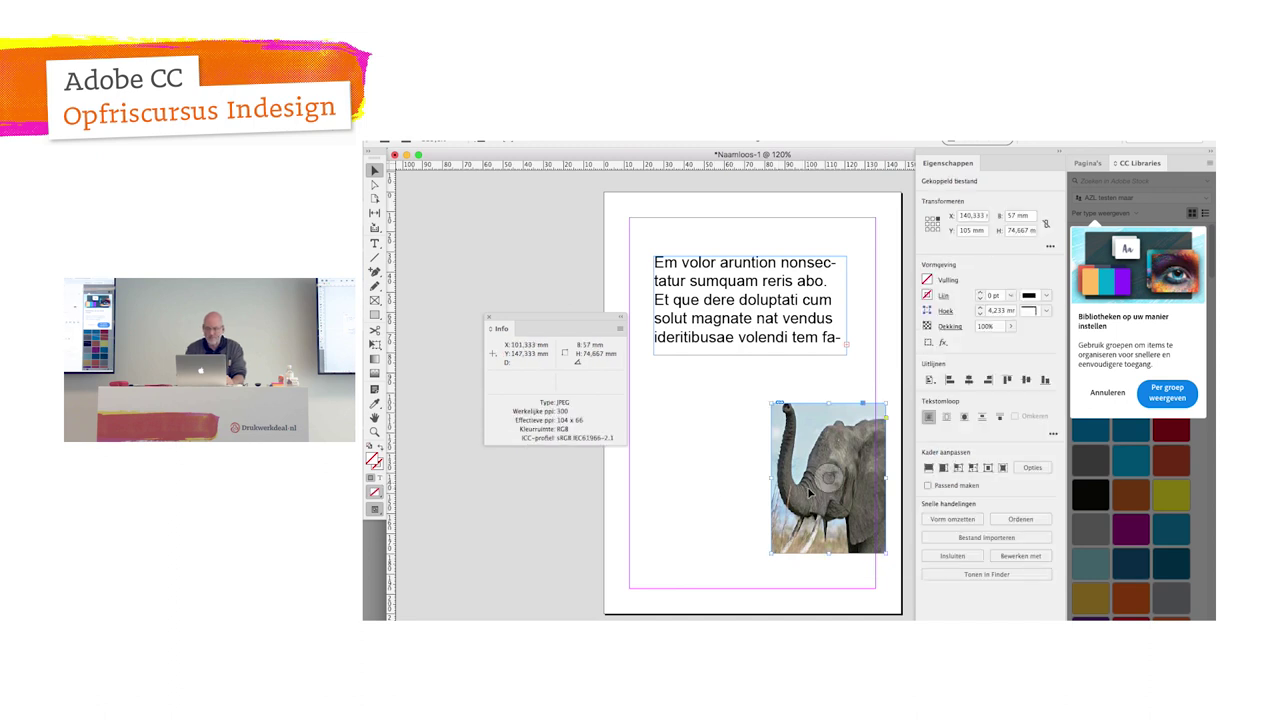
Step: Replace the old frame with a newly placed 78,933 × 49,333 mm elephant image below the text
{"action": "key", "text": "Delete"}
{"action": "key", "text": "ctrl+d"}
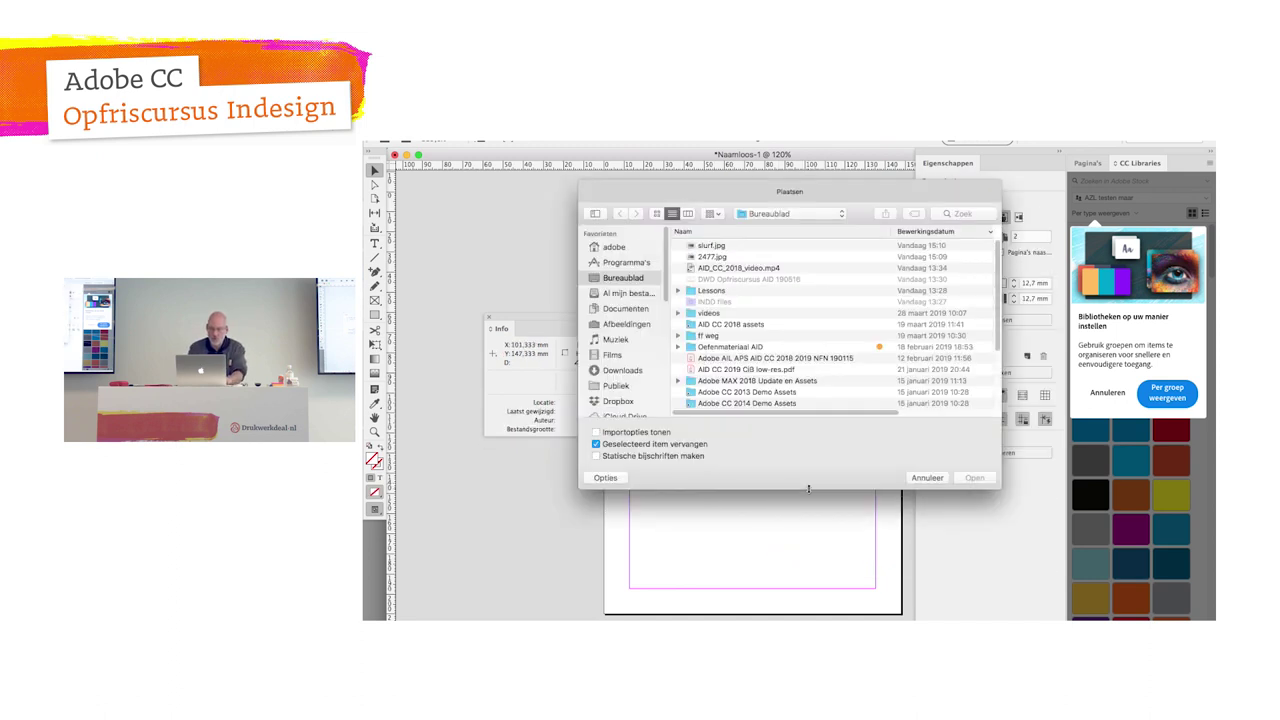
{"action": "left_click", "coordinate": [974, 477]}
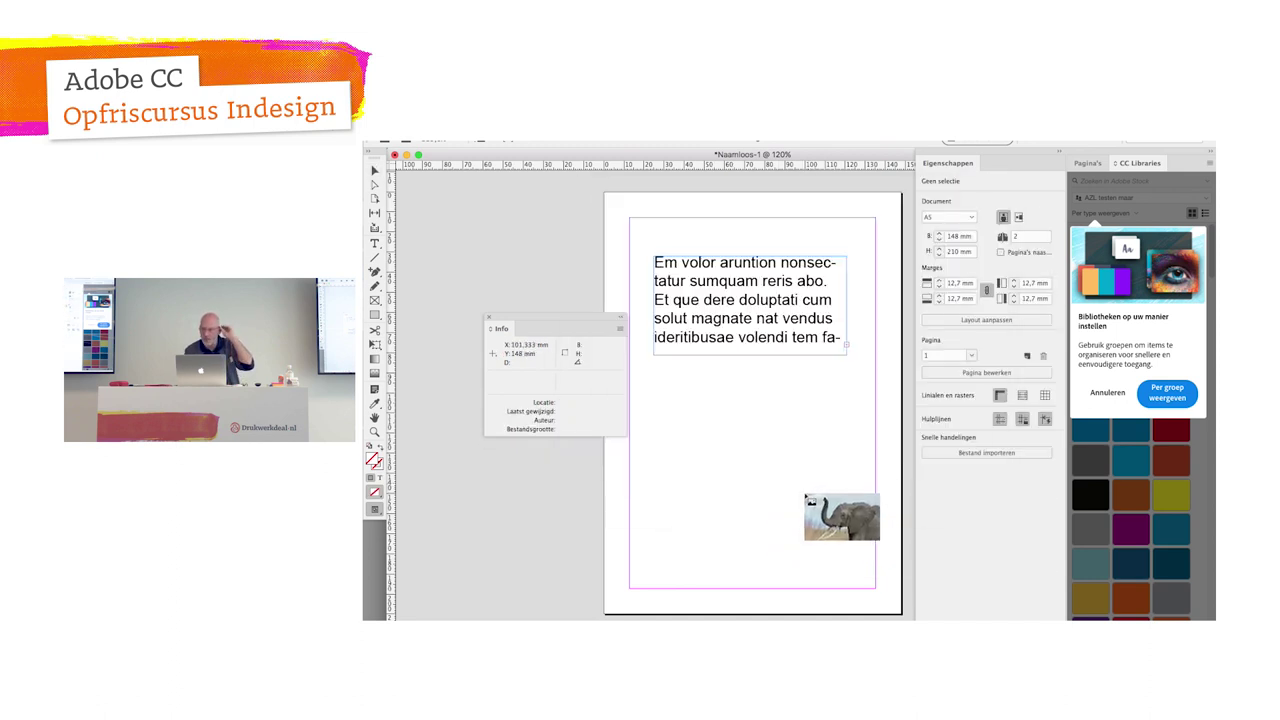
{"action": "mouse_move", "coordinate": [784, 410]}
{"action": "left_mouse_down"}
{"action": "mouse_move", "coordinate": [860, 506]}
{"action": "mouse_move", "coordinate": [778, 491]}
{"action": "left_mouse_up"}
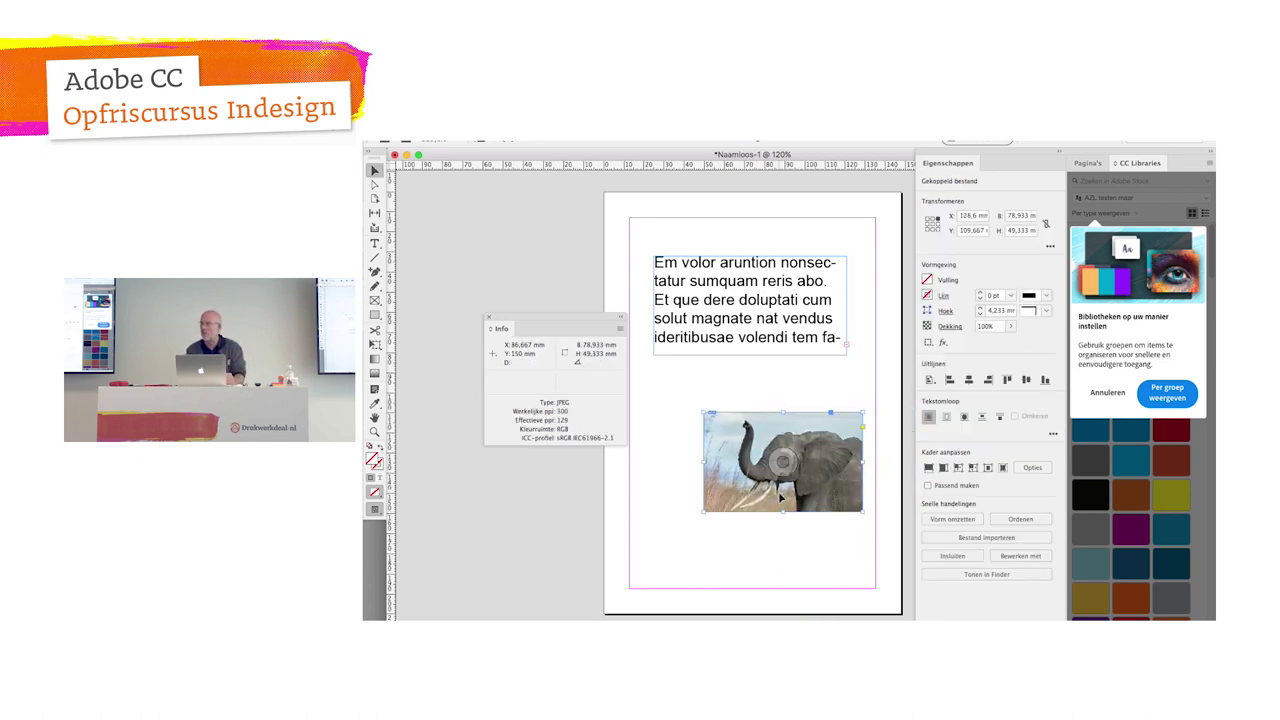
{"action": "double_click", "coordinate": [778, 491]}
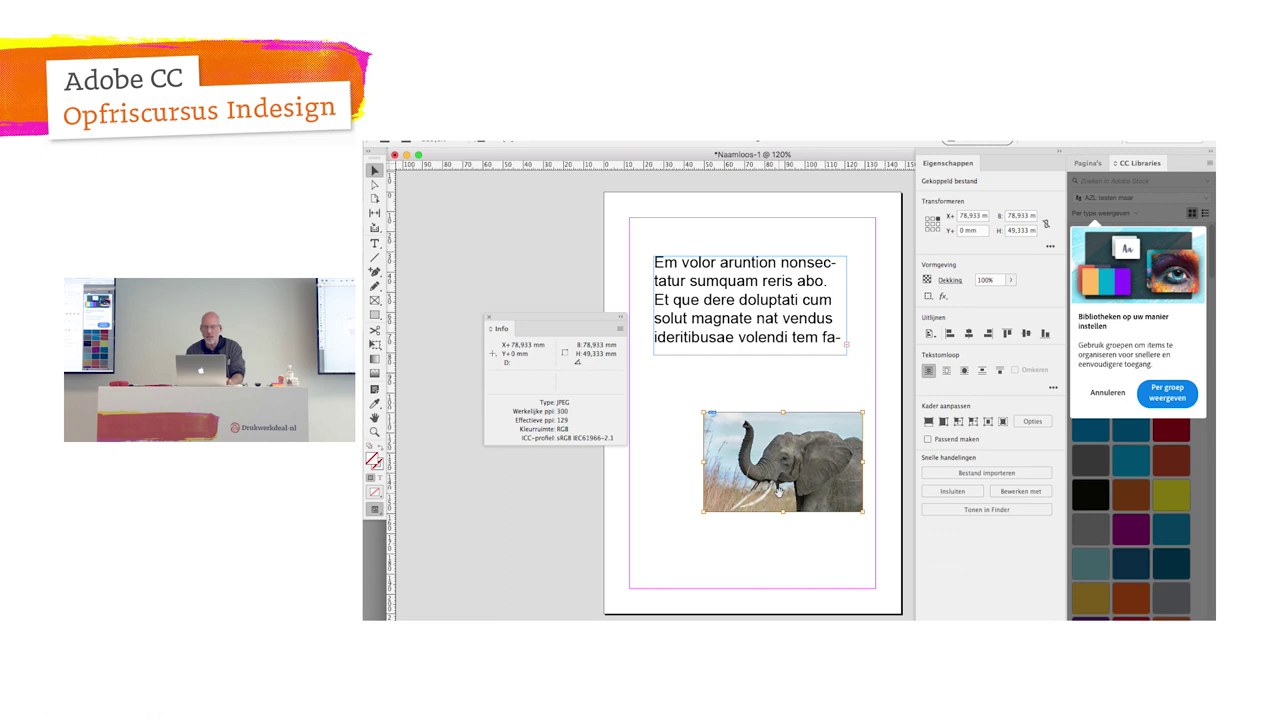
{"action": "left_click", "coordinate": [760, 462]}
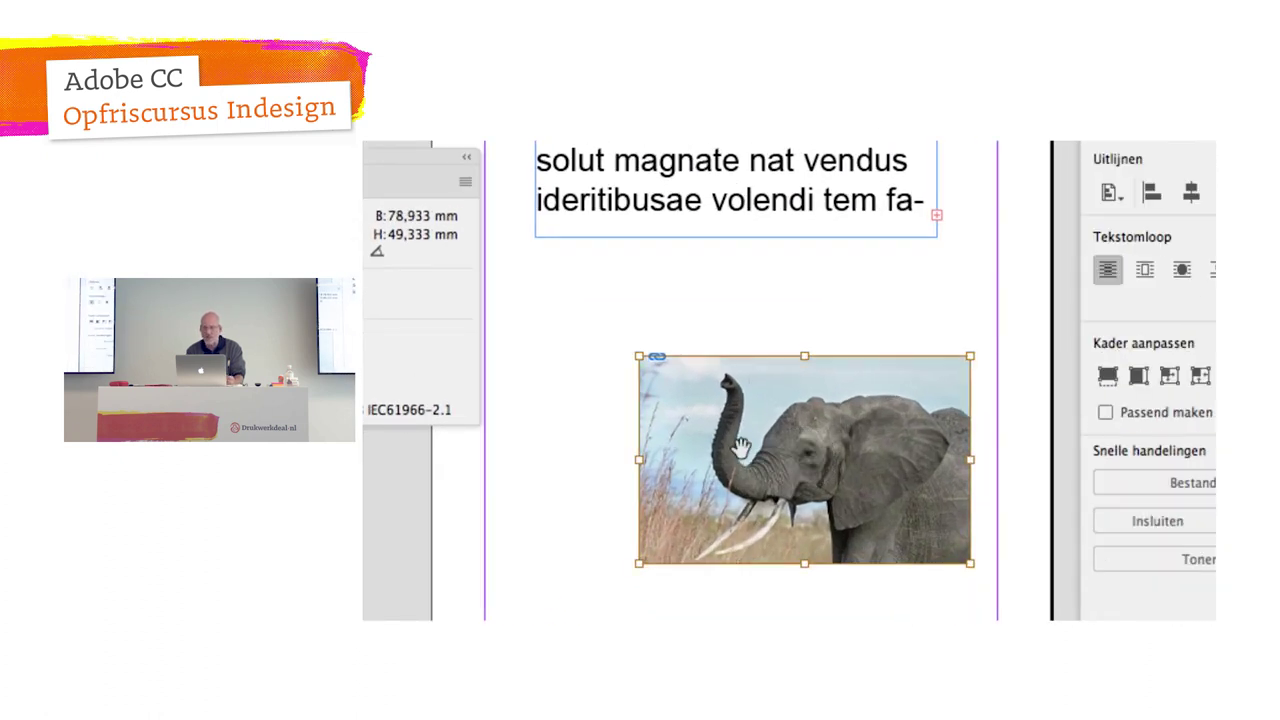
{"action": "left_click", "coordinate": [741, 452]}
{"action": "left_click", "coordinate": [743, 455]}
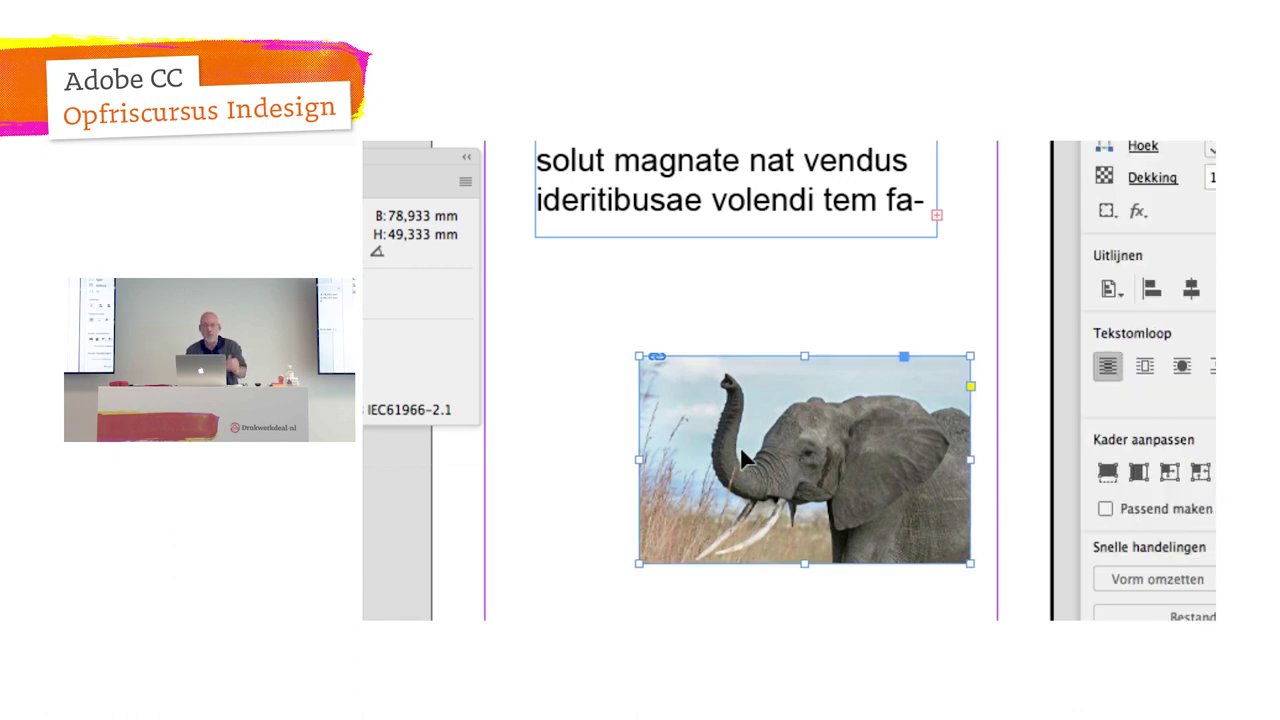
{"action": "left_click", "coordinate": [743, 455]}
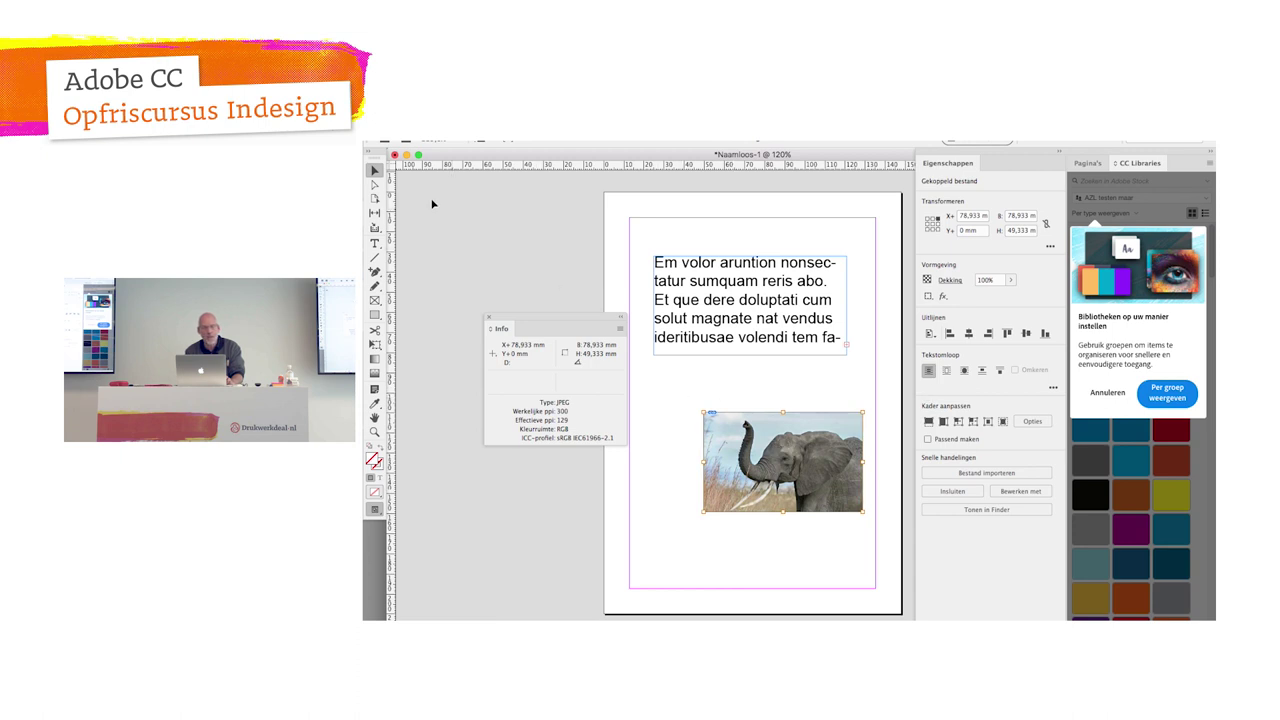
Step: Reshape the elephant frame to 46,933 × 81,667 mm in the bottom-right margin corner
{"action": "left_click", "coordinate": [790, 470]}
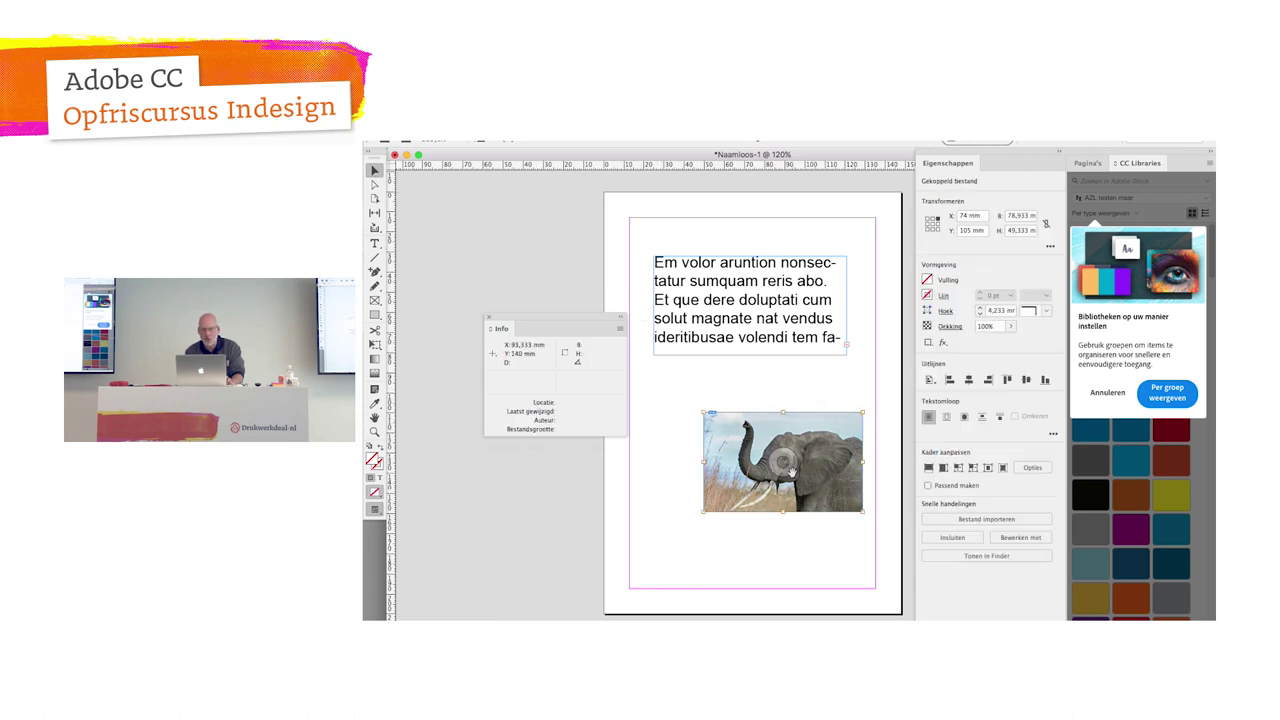
{"action": "left_click", "coordinate": [702, 464]}
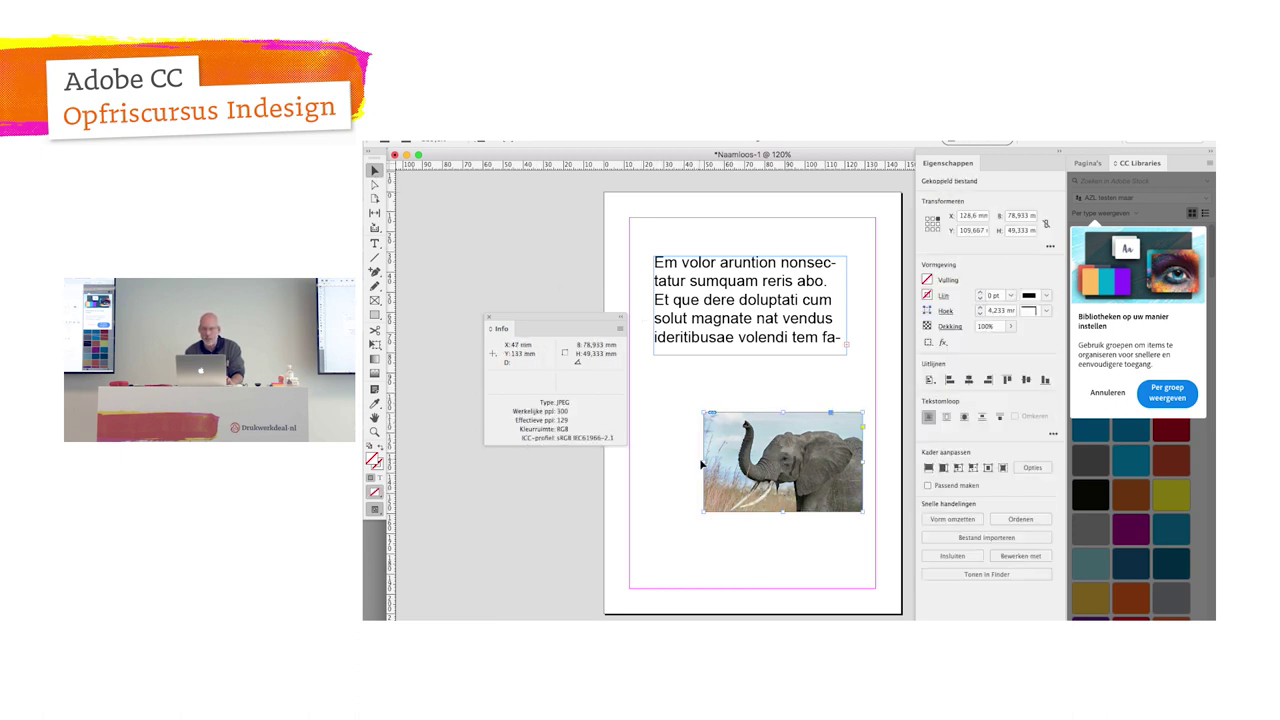
{"action": "left_click_drag", "start_coordinate": [782, 512], "coordinate": [781, 578]}
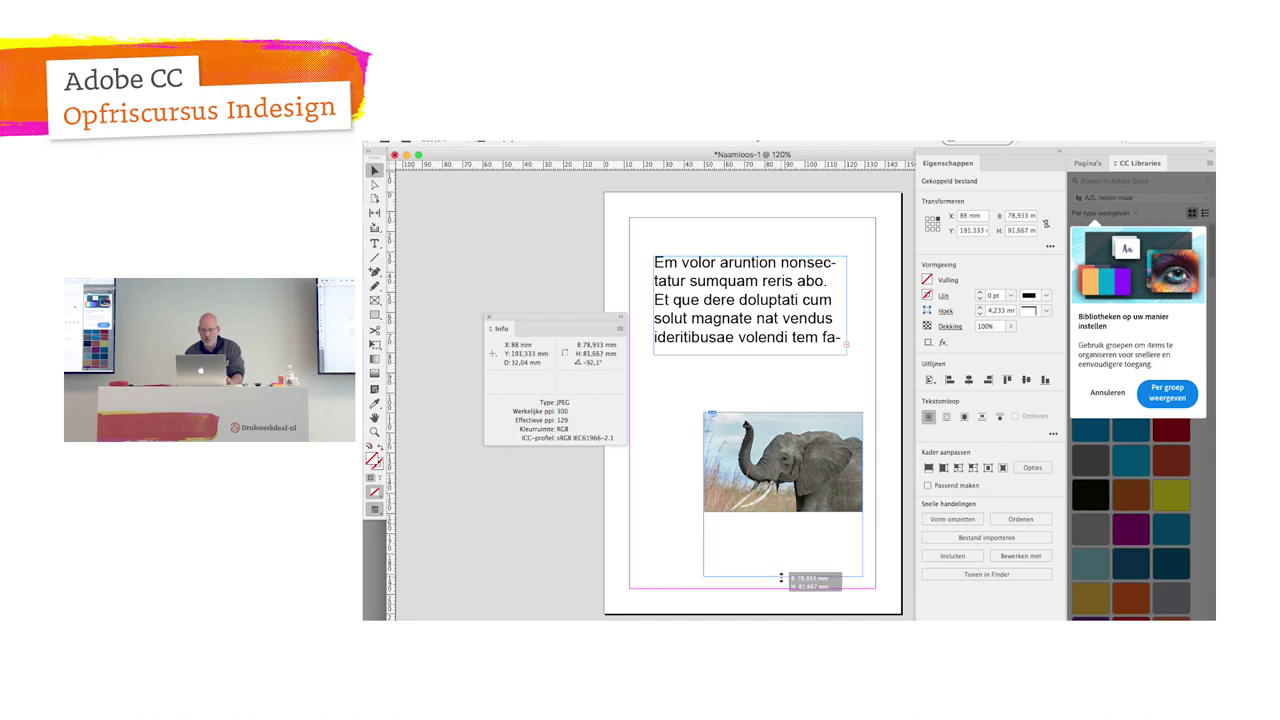
{"action": "left_click_drag", "start_coordinate": [703, 493], "coordinate": [767, 493]}
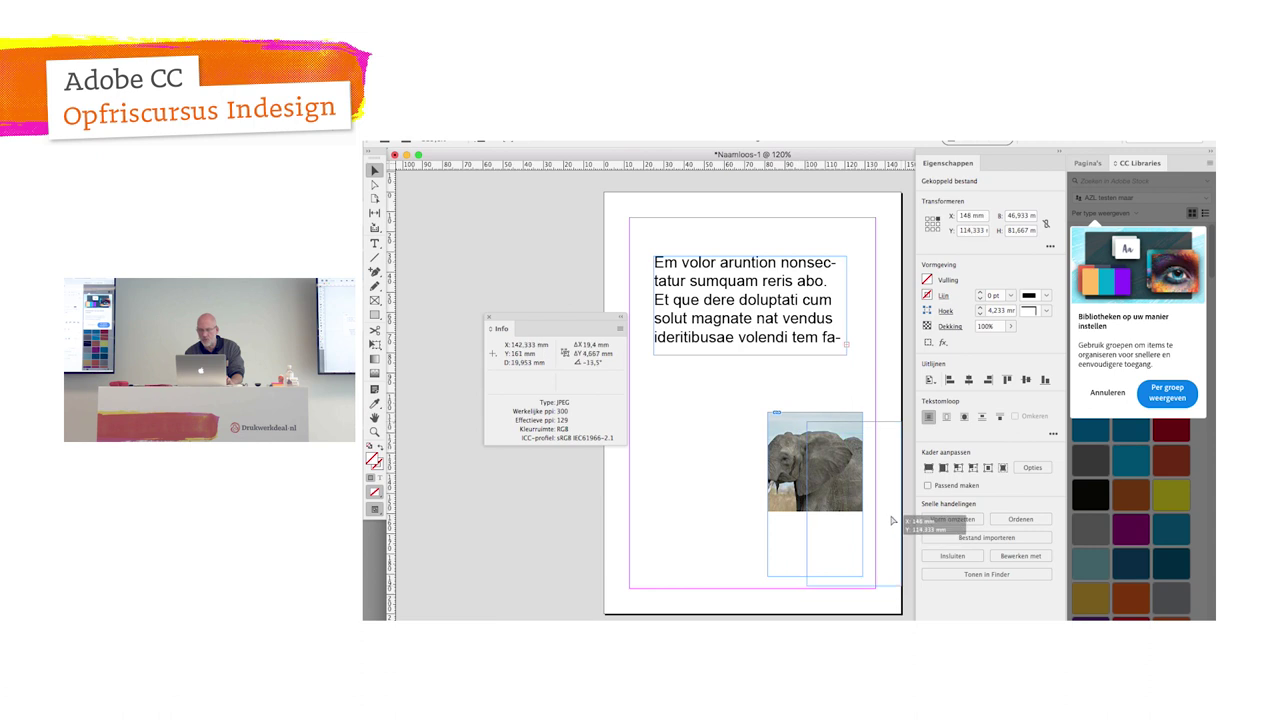
{"action": "left_click_drag", "start_coordinate": [888, 532], "coordinate": [893, 520]}
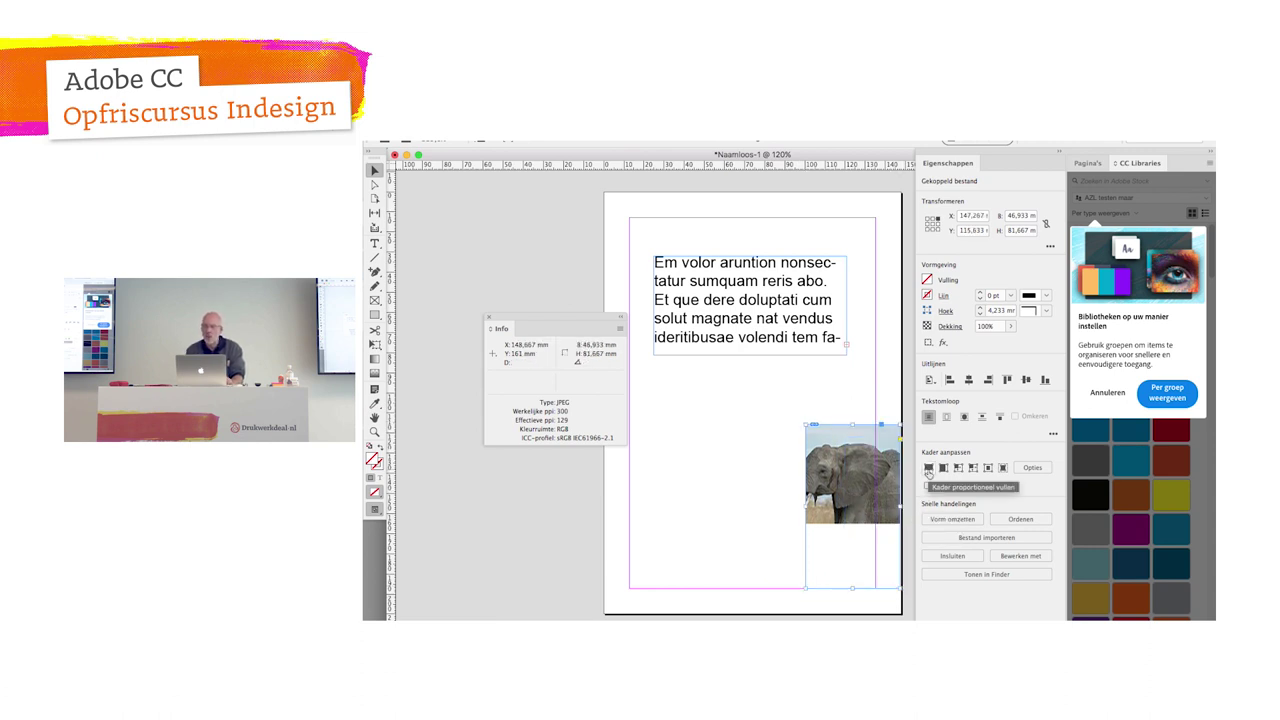
Step: Make the elephant picture fill the frame proportionally, showing its head and tusks
{"action": "left_click", "coordinate": [928, 468]}
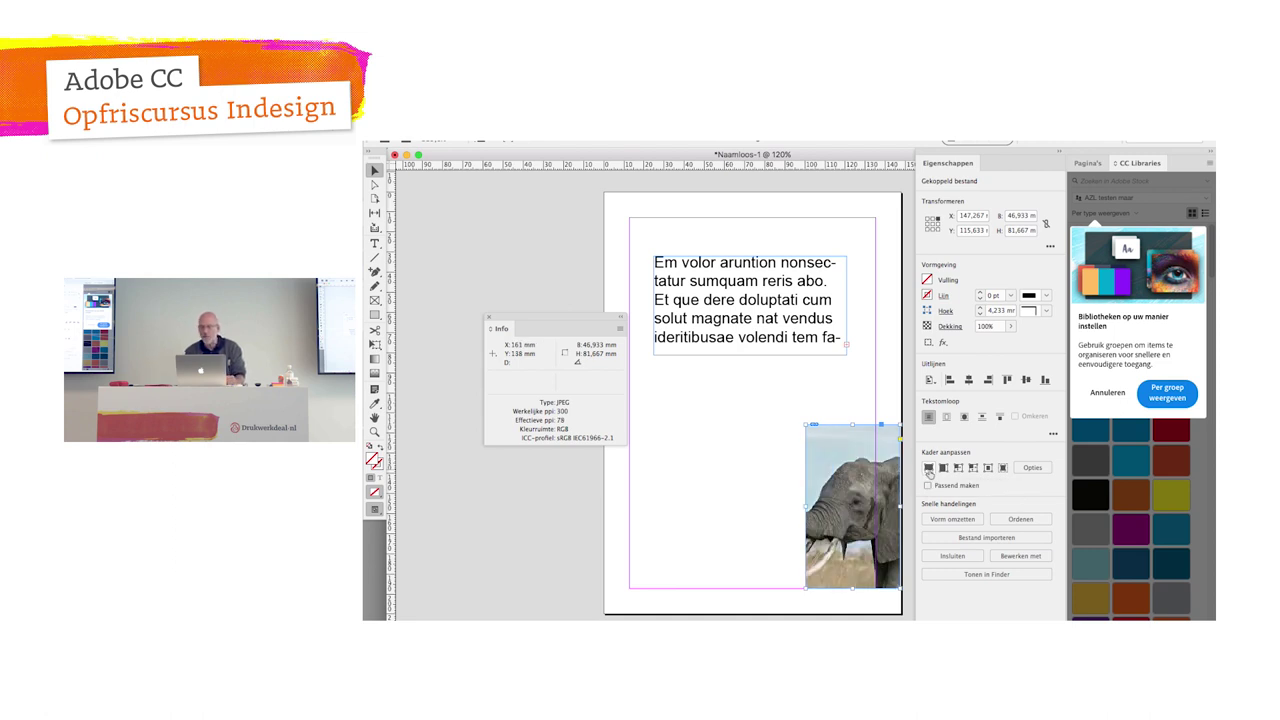
{"action": "left_click", "coordinate": [942, 468]}
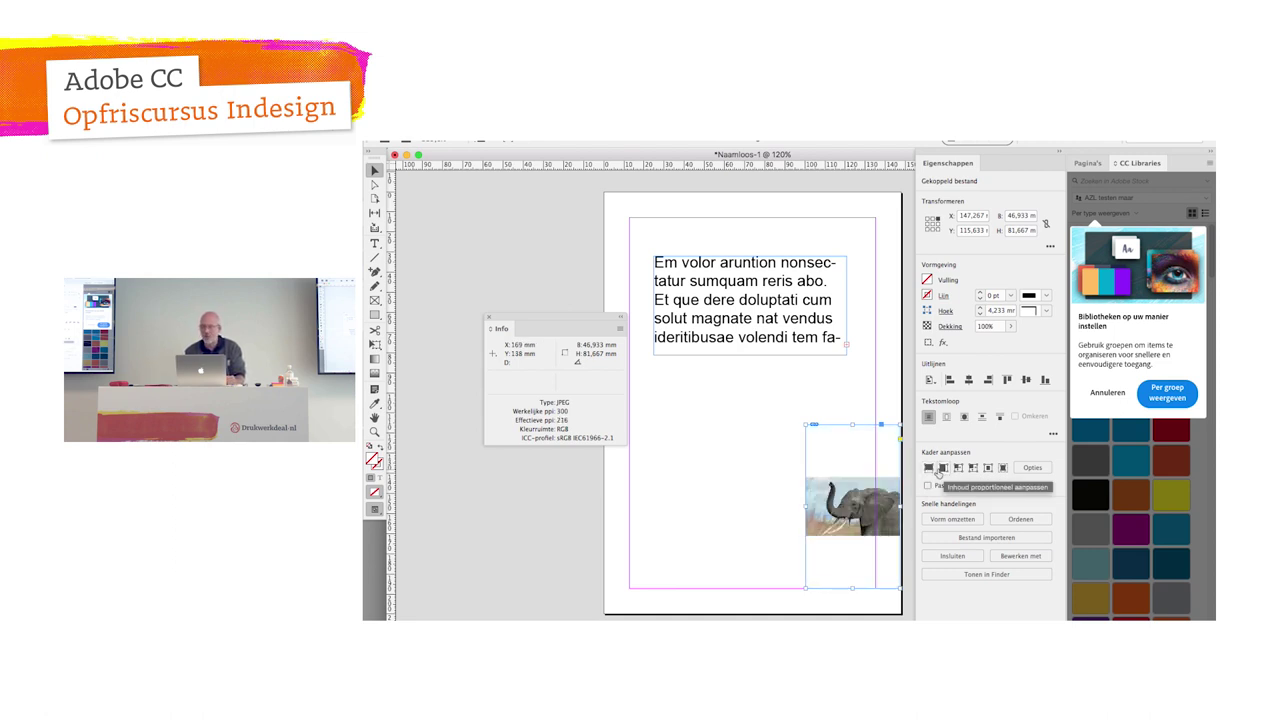
{"action": "left_click", "coordinate": [928, 468]}
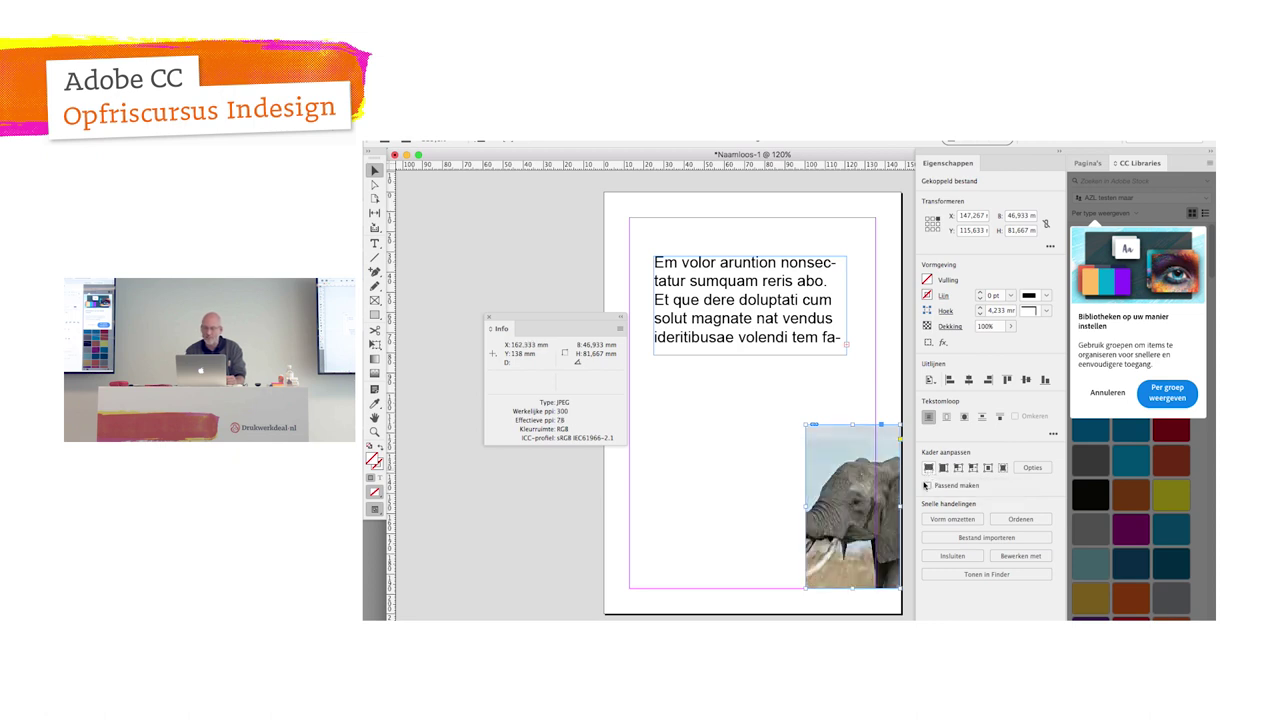
{"action": "double_click", "coordinate": [866, 541]}
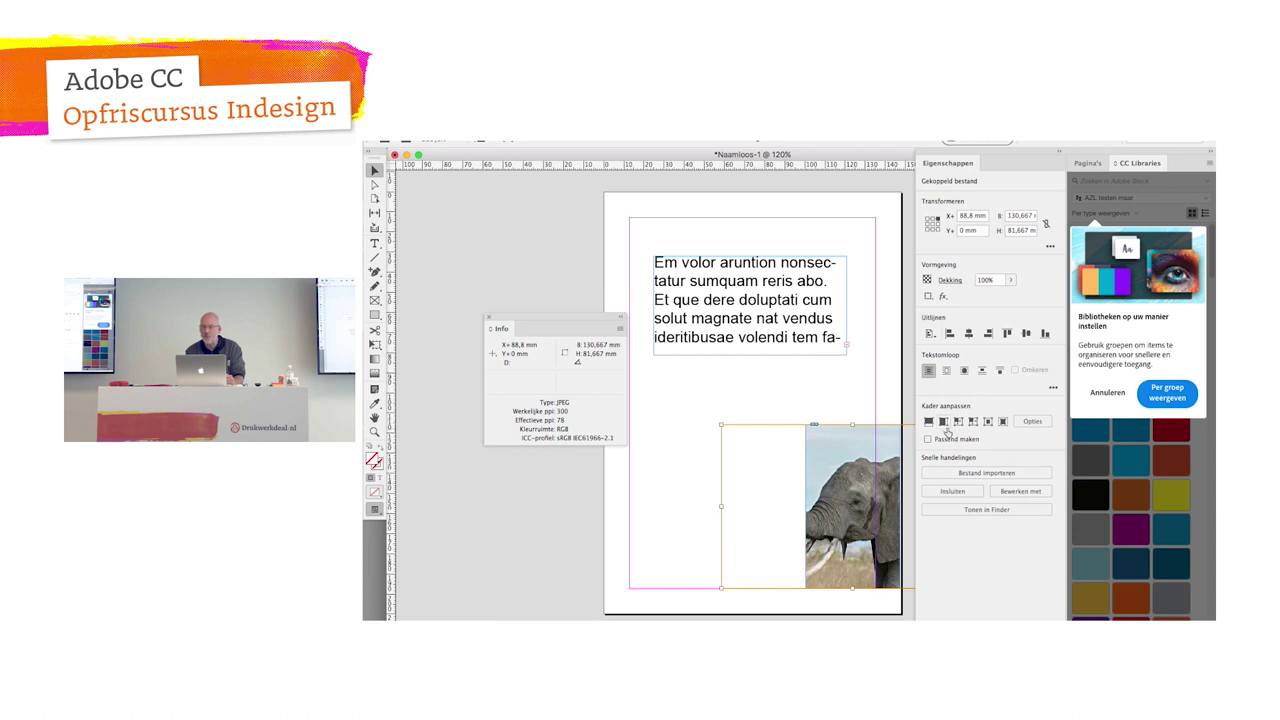
Step: Refill the frame proportionally and shift the elephant right so the raised trunk shows
{"action": "left_click", "coordinate": [943, 421]}
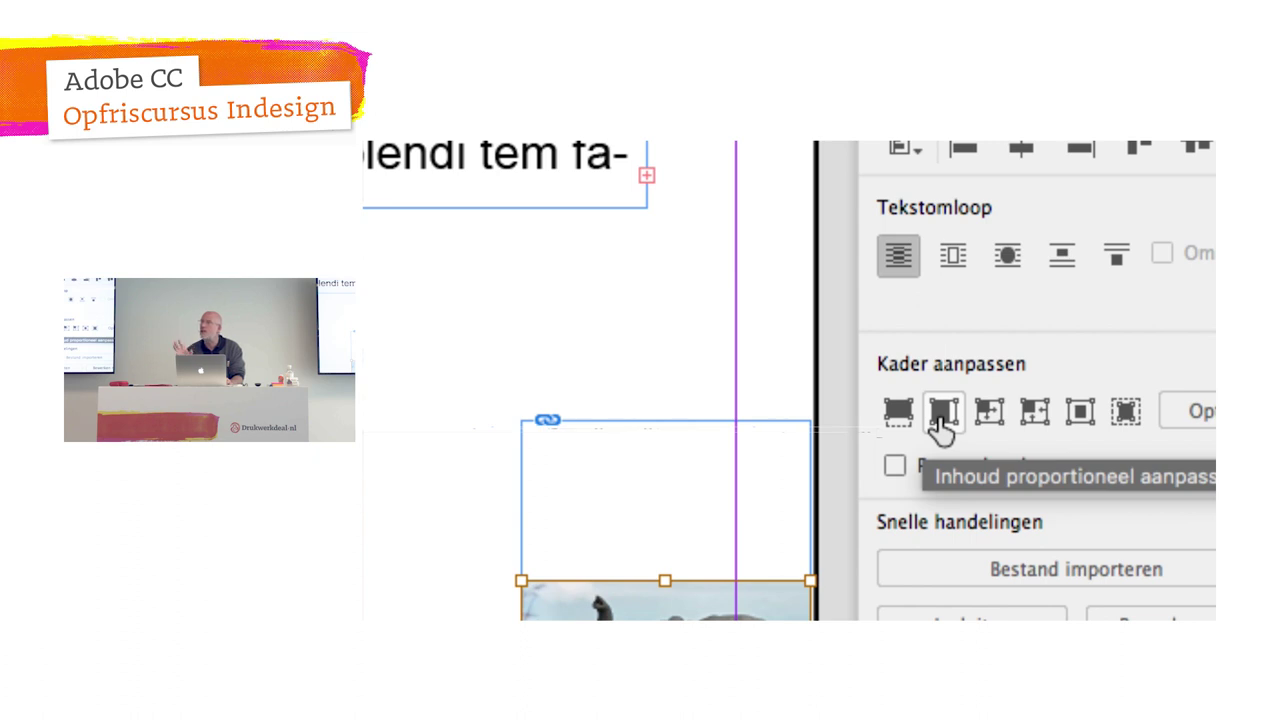
{"action": "left_click", "coordinate": [944, 428]}
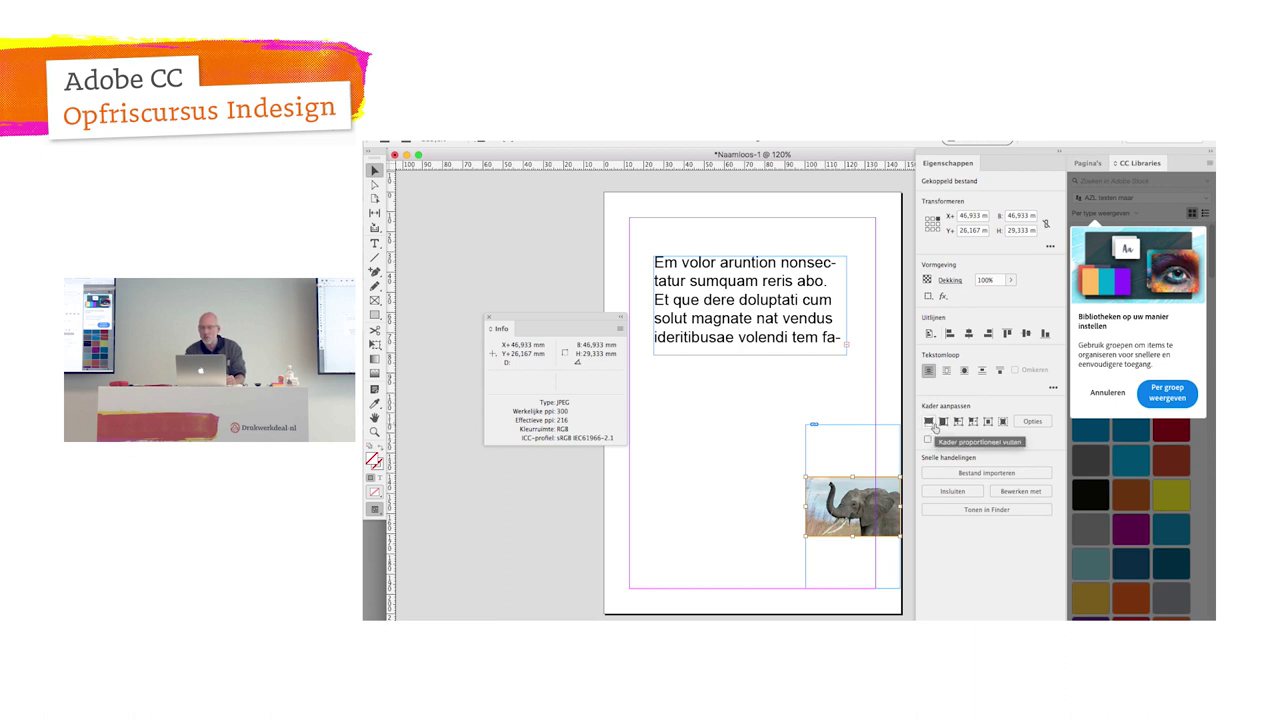
{"action": "left_click", "coordinate": [935, 425]}
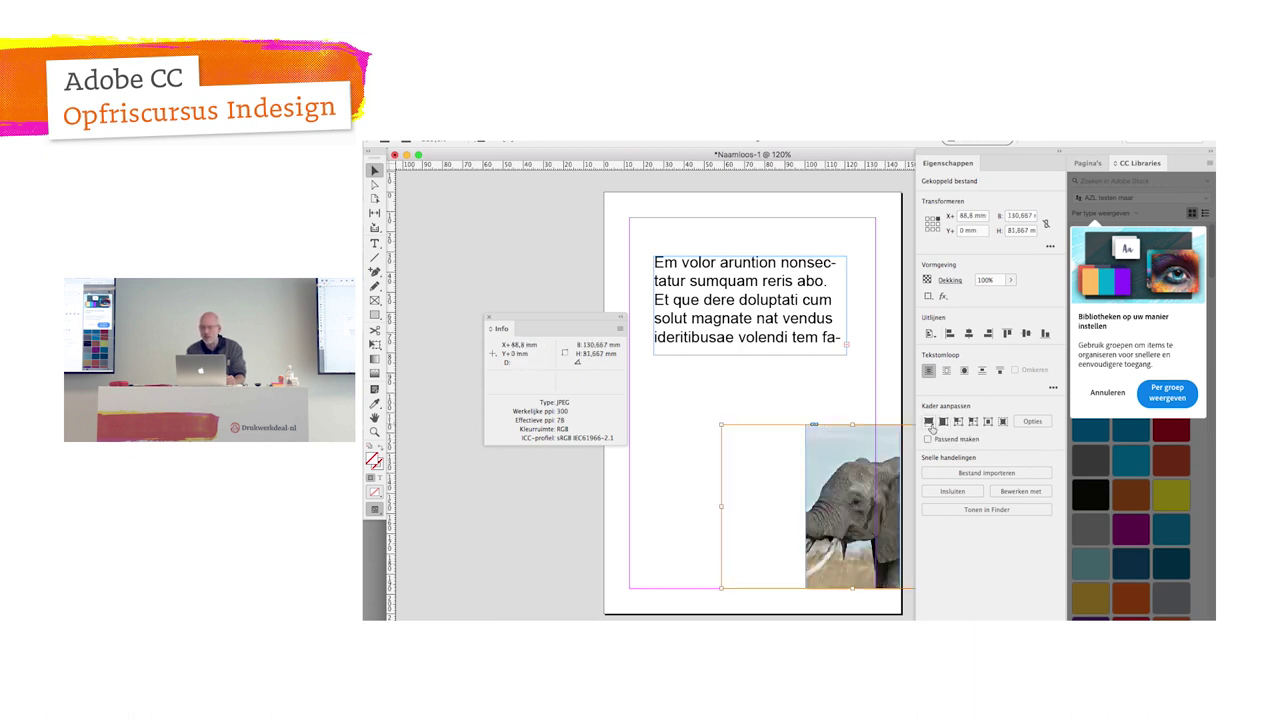
{"action": "mouse_move", "coordinate": [855, 505]}
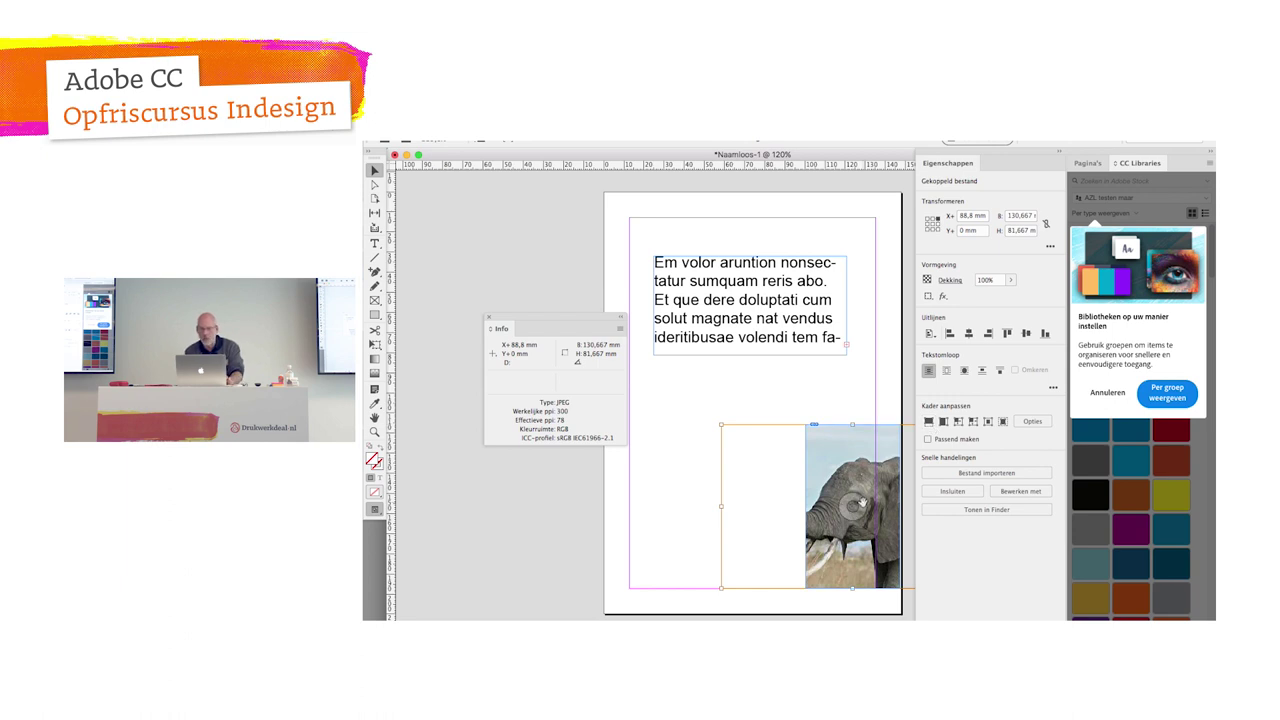
{"action": "left_click_drag", "start_coordinate": [862, 502], "coordinate": [908, 512]}
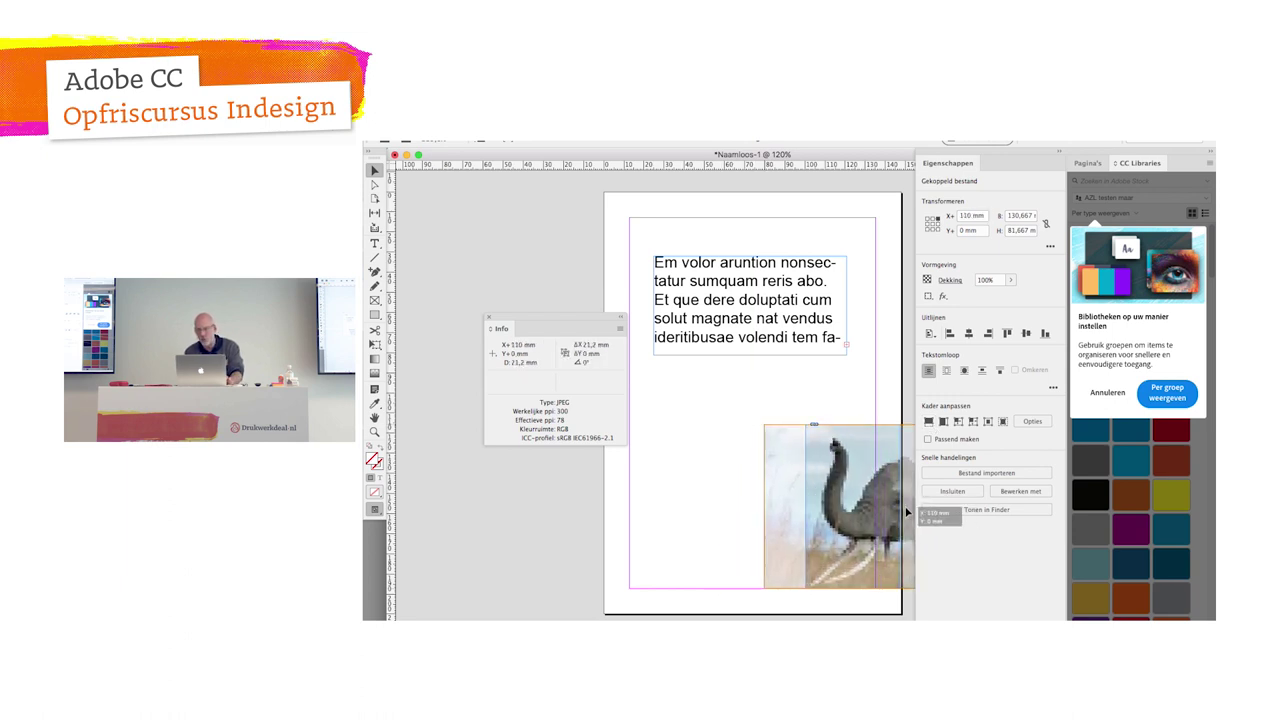
{"action": "left_click", "coordinate": [709, 446]}
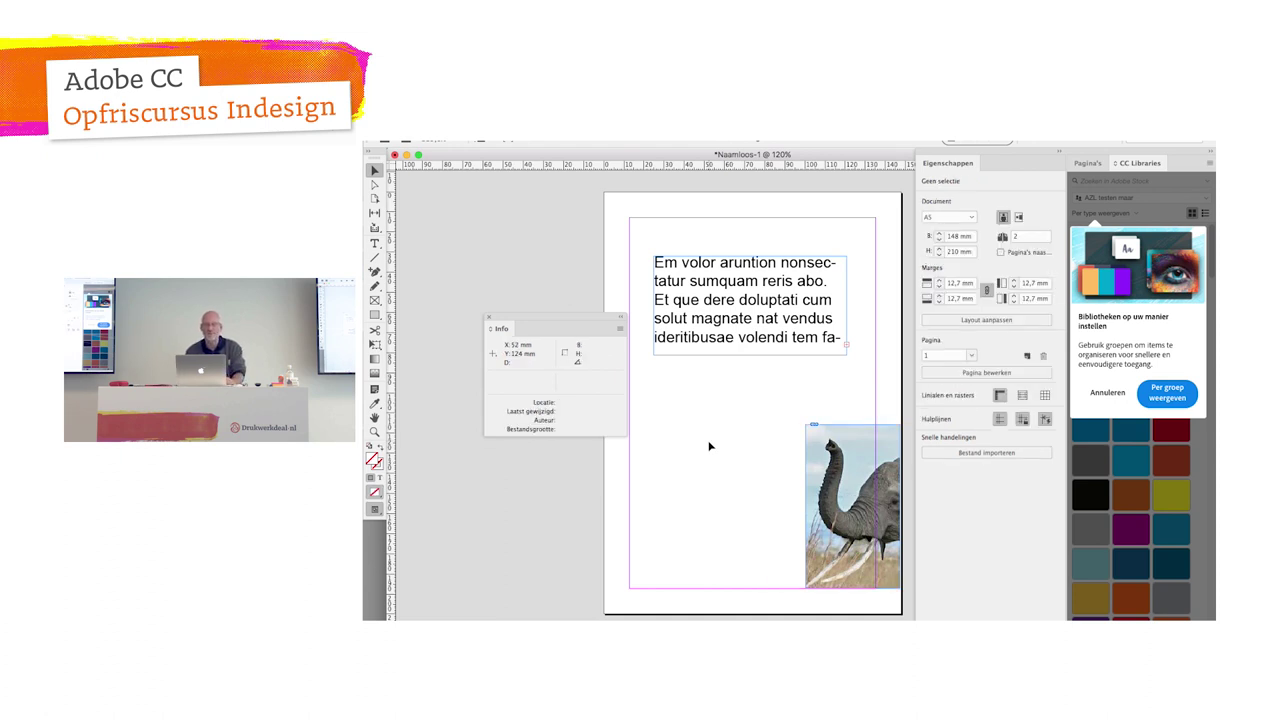
{"action": "left_click_drag", "start_coordinate": [828, 508], "coordinate": [830, 516]}
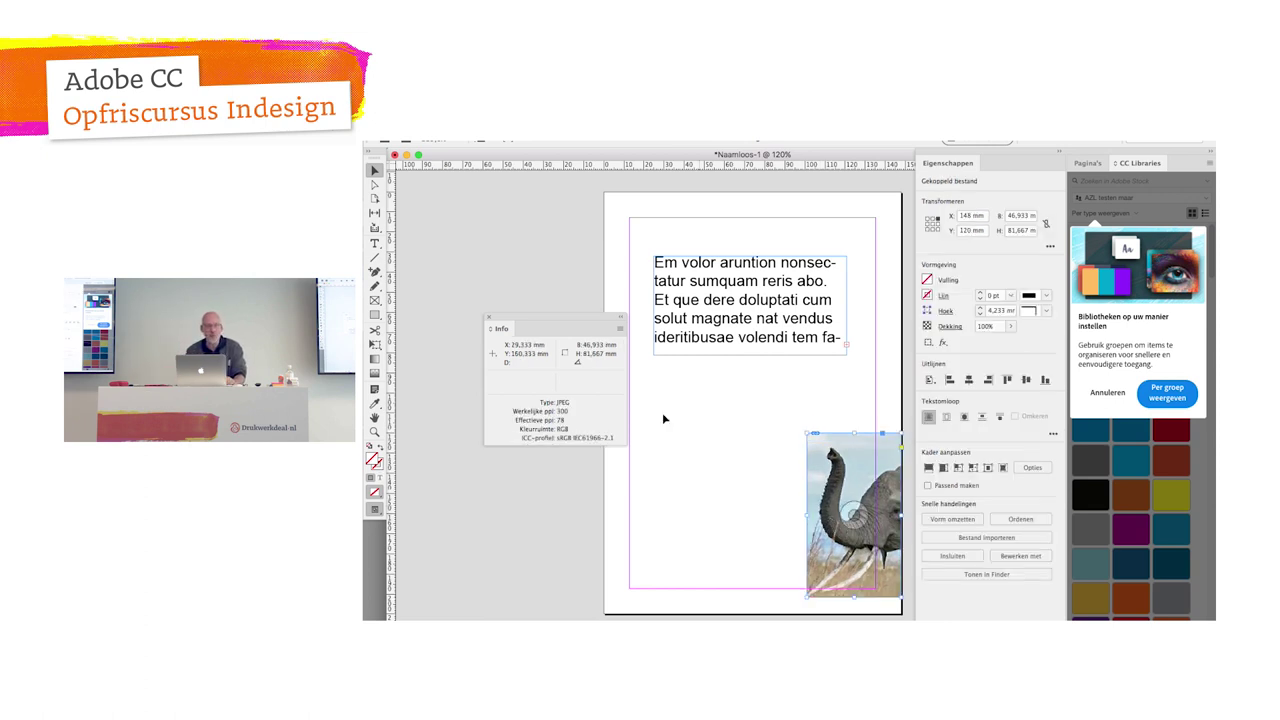
{"action": "left_click", "coordinate": [375, 315]}
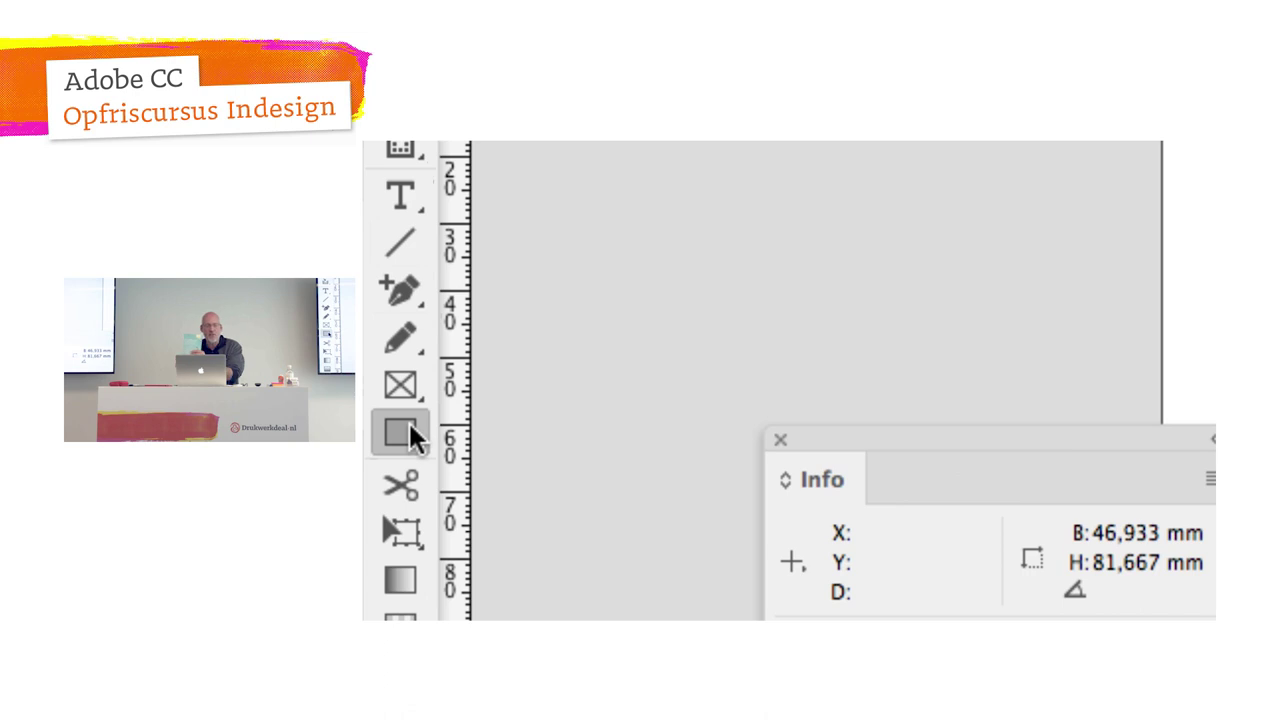
Step: Draw an empty rectangle frame covering the whole 148 × 210 mm page, edge to edge
{"action": "left_click", "coordinate": [405, 390]}
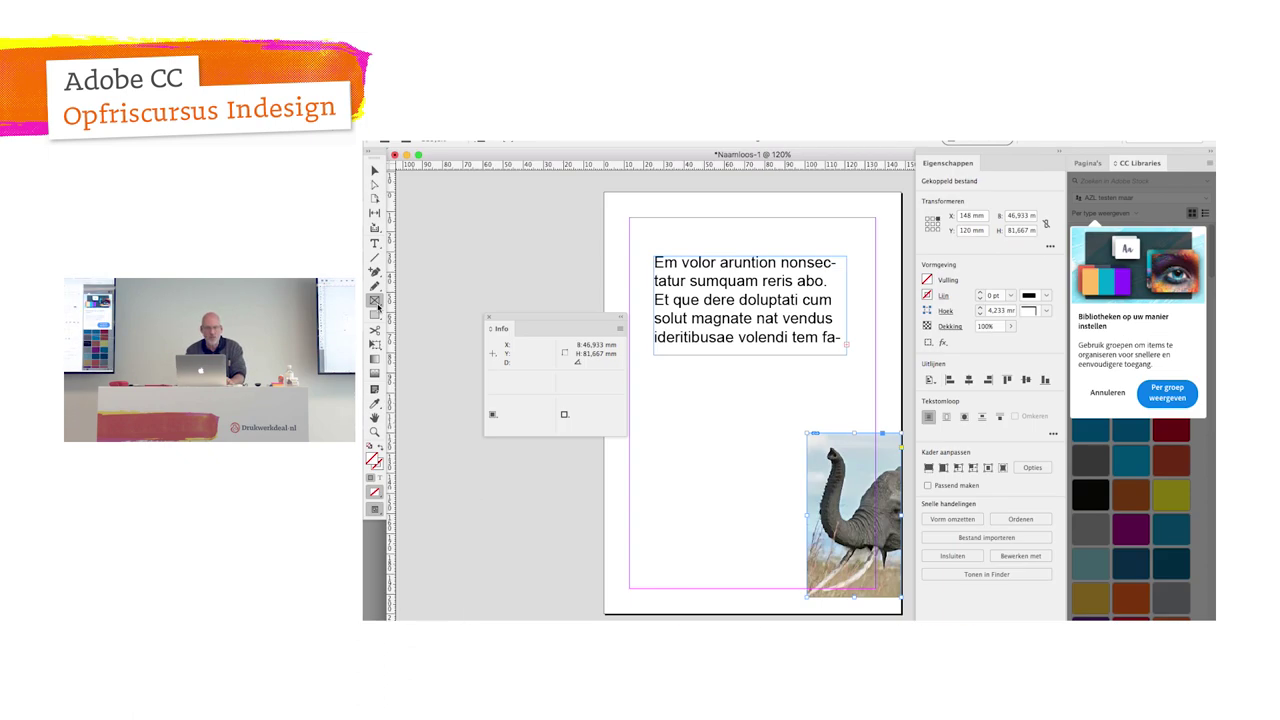
{"action": "left_click", "coordinate": [378, 301]}
{"action": "left_click_drag", "start_coordinate": [608, 200], "coordinate": [903, 615]}
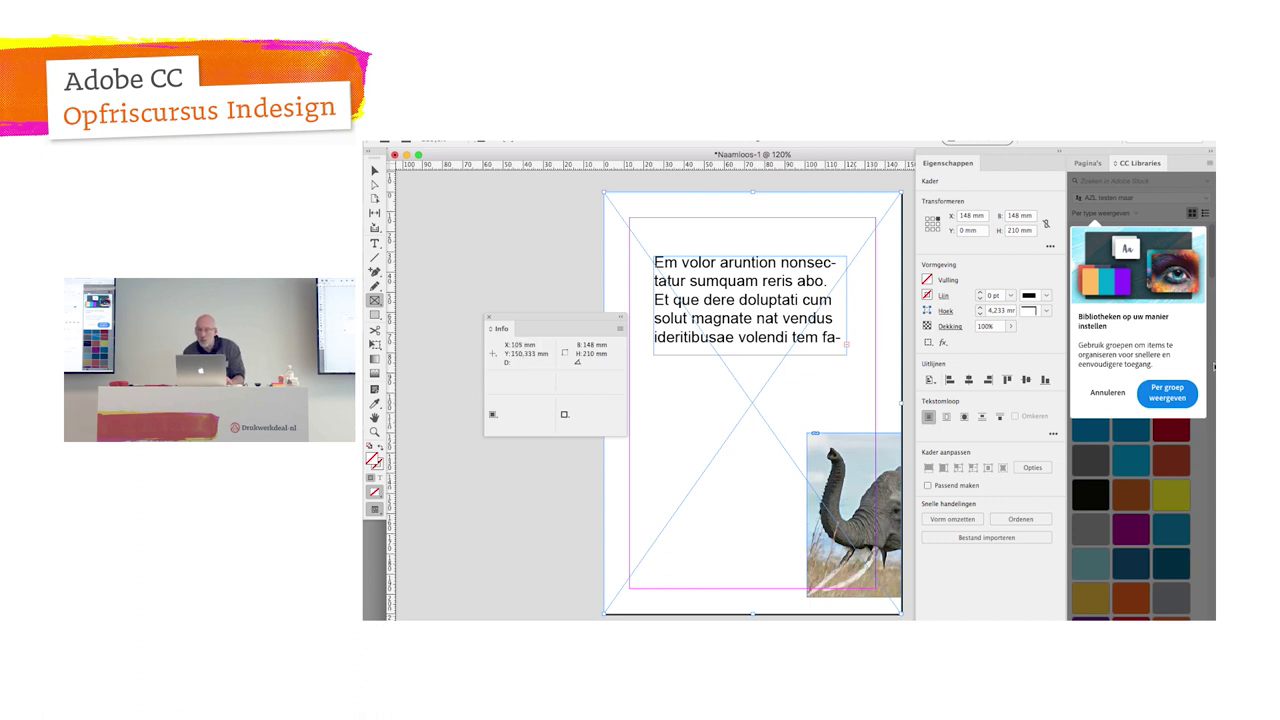
Step: Fill the full-page frame with the C=100 M=0 Y=0 K=0 cyan swatch at about 32% tint
{"action": "left_click", "coordinate": [927, 282]}
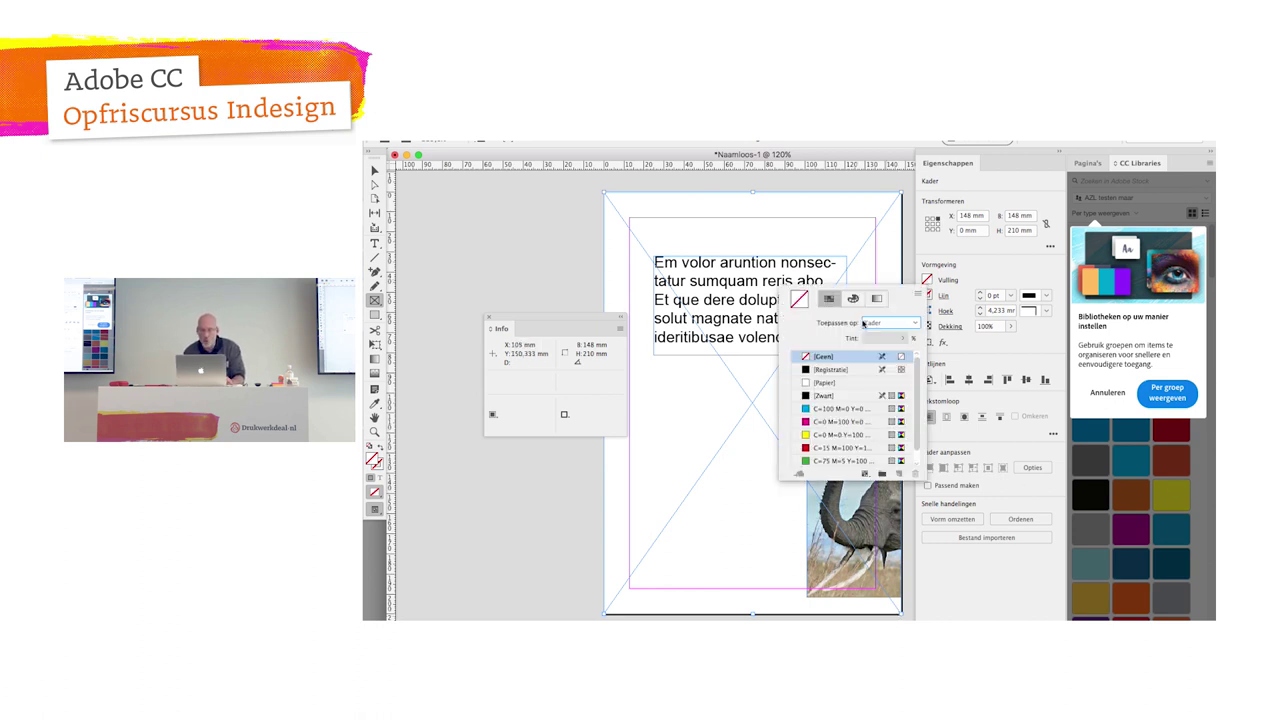
{"action": "left_click", "coordinate": [826, 408]}
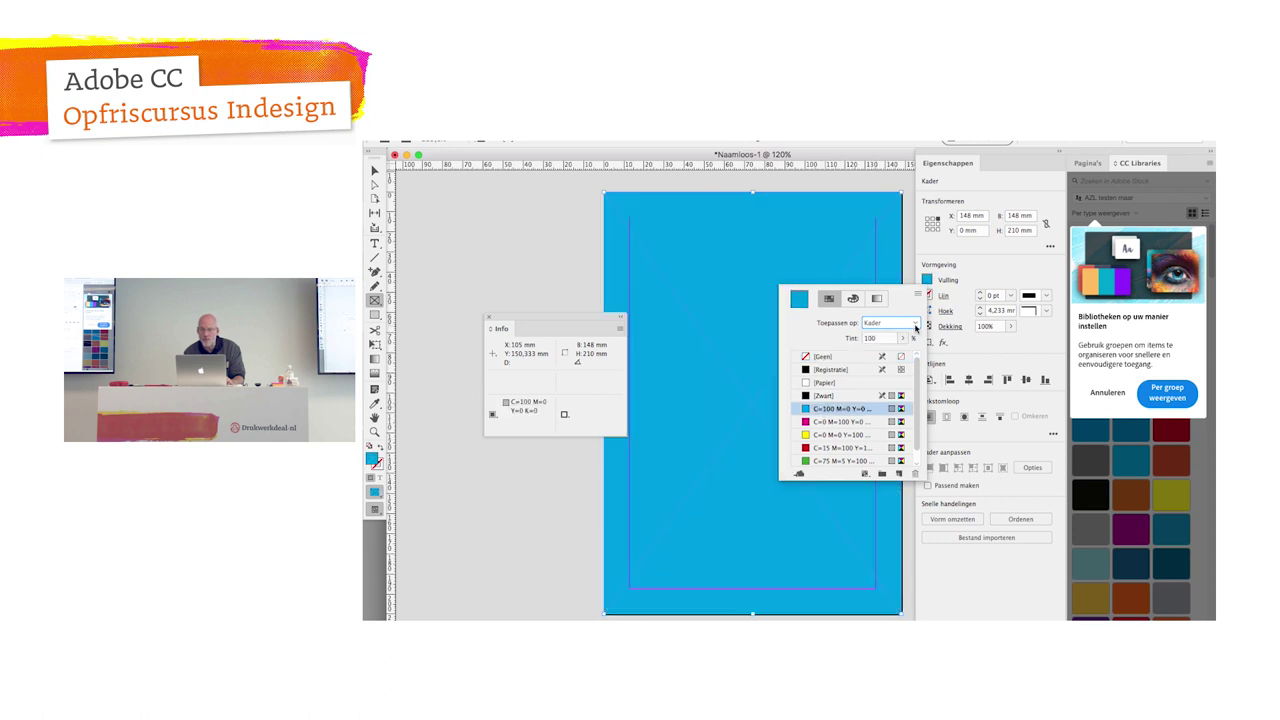
{"action": "left_click", "coordinate": [903, 339]}
{"action": "left_click_drag", "start_coordinate": [904, 355], "coordinate": [856, 355]}
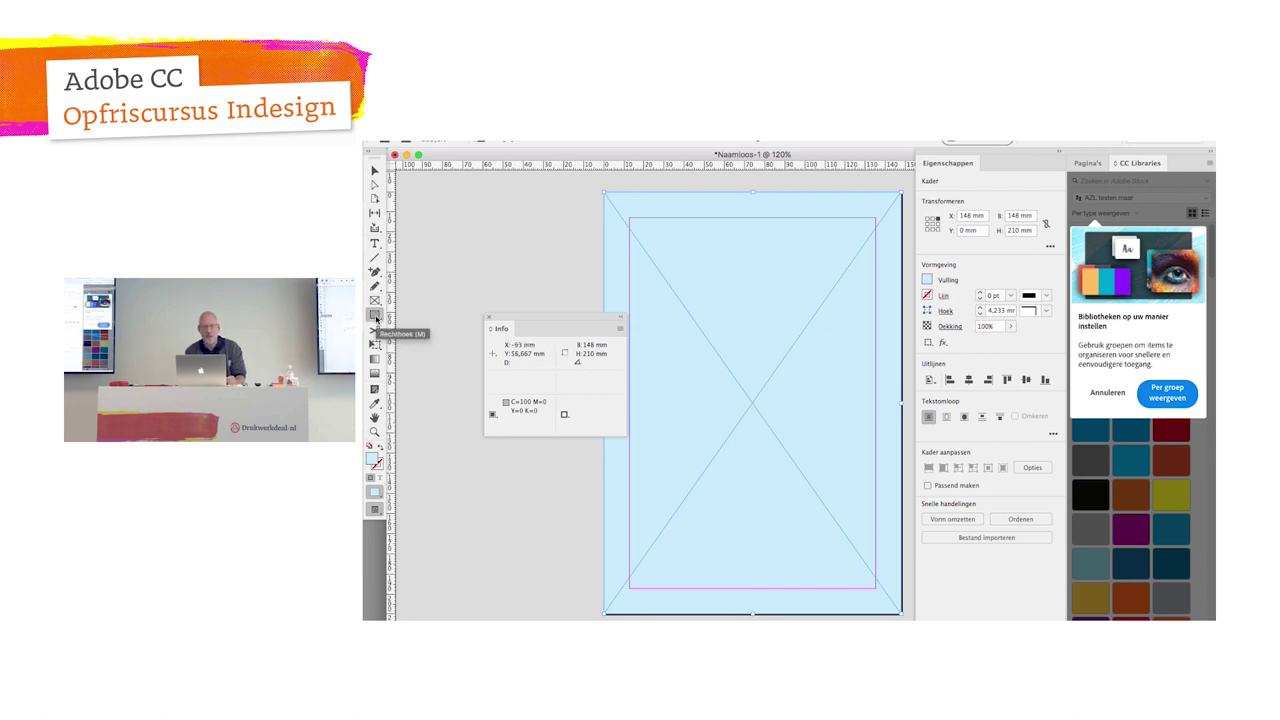
Step: Set the full-page frame's content to Unassigned
{"action": "left_click", "coordinate": [376, 318]}
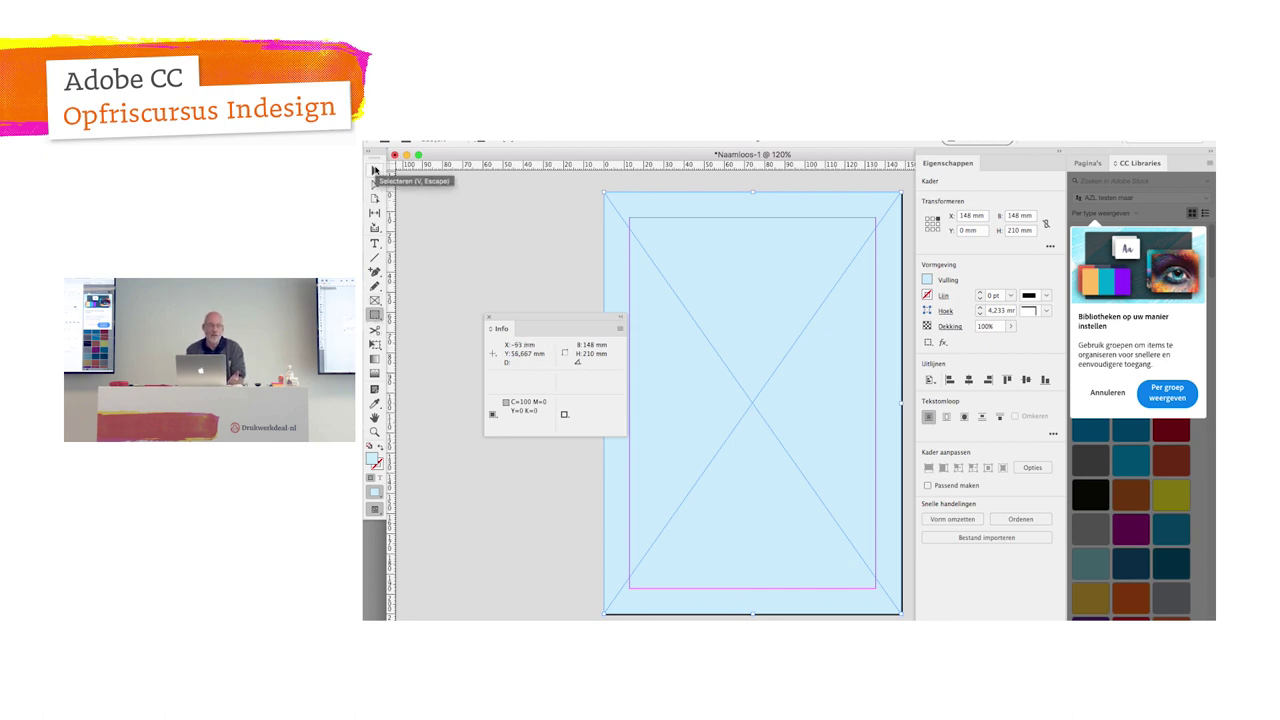
{"action": "left_click", "coordinate": [375, 171]}
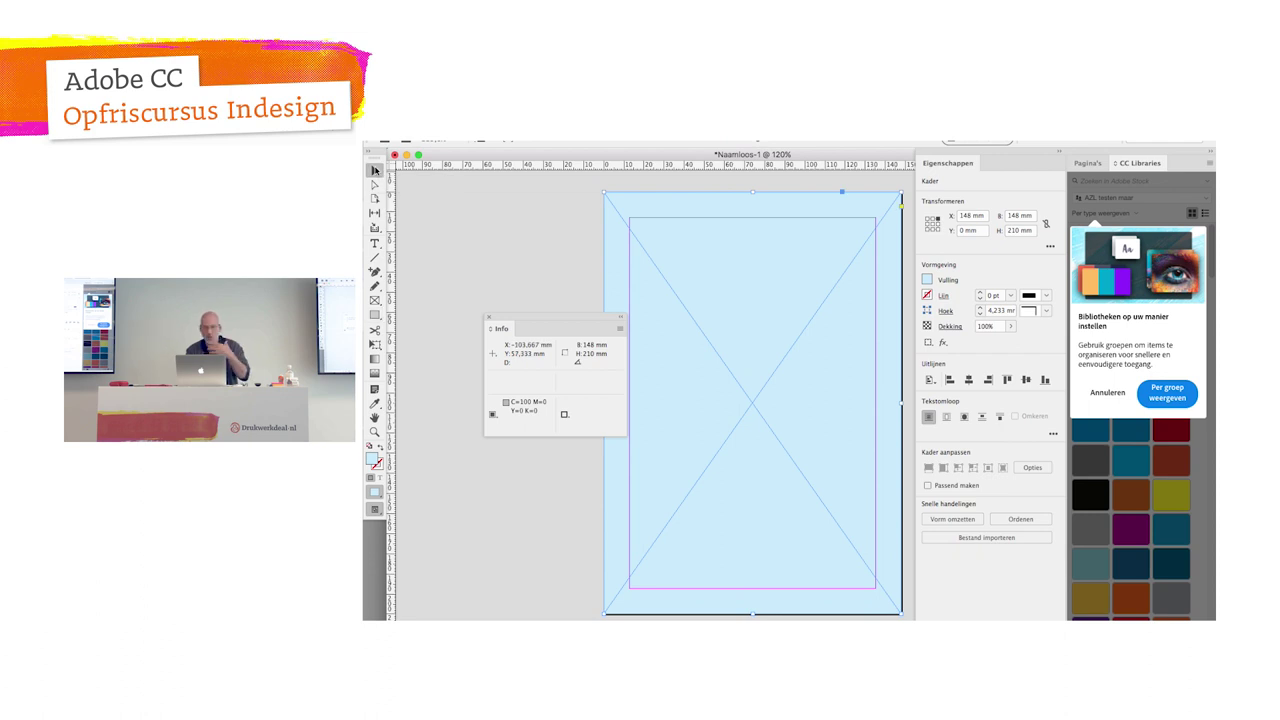
{"action": "right_click", "coordinate": [606, 330]}
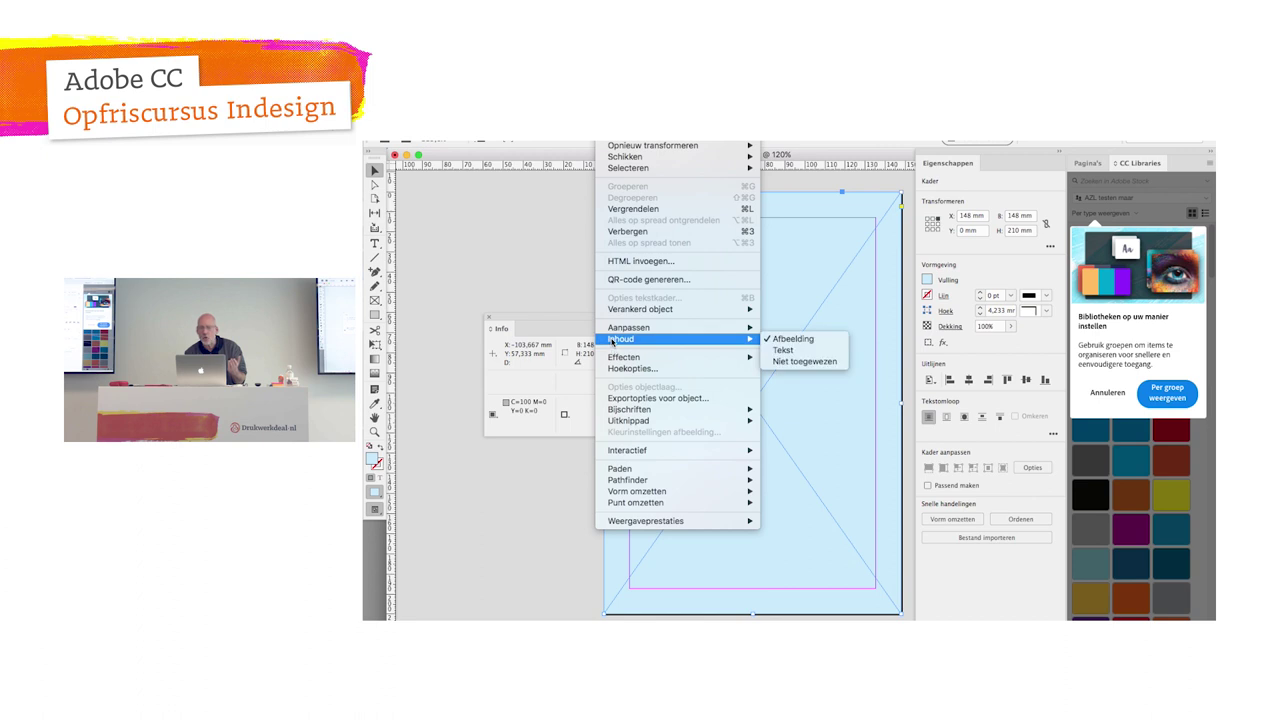
{"action": "mouse_move", "coordinate": [628, 339]}
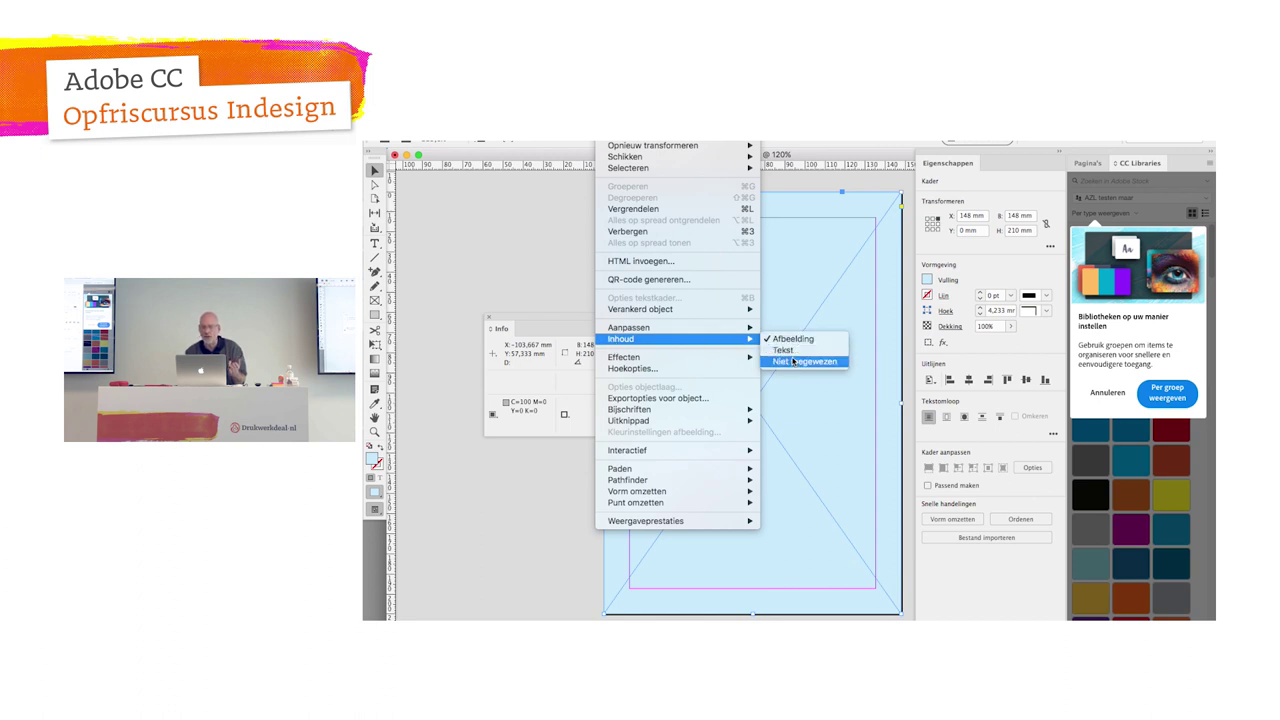
{"action": "left_click", "coordinate": [793, 361]}
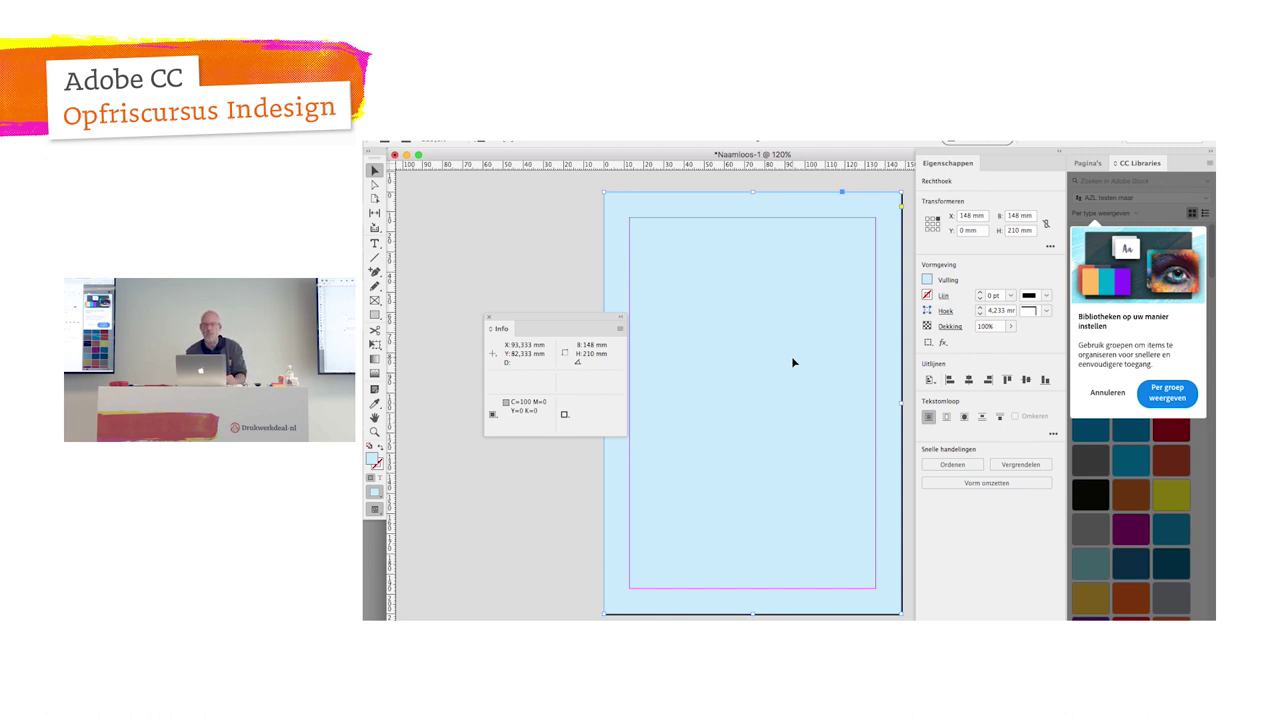
Step: Test-move the pale-cyan rectangle, then undo so it returns to X 0, Y 0
{"action": "left_click", "coordinate": [596, 238]}
{"action": "left_click", "coordinate": [636, 262]}
{"action": "left_click_drag", "start_coordinate": [826, 294], "coordinate": [758, 340]}
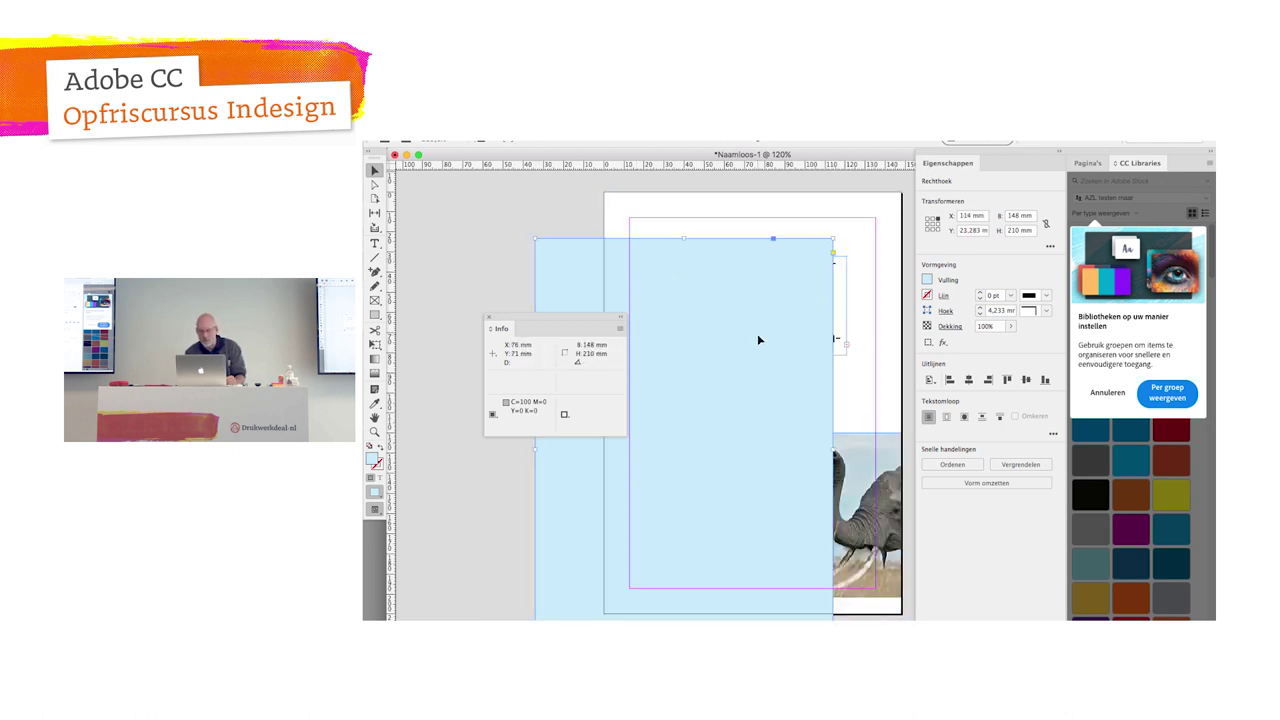
{"action": "key", "text": "ctrl+z"}
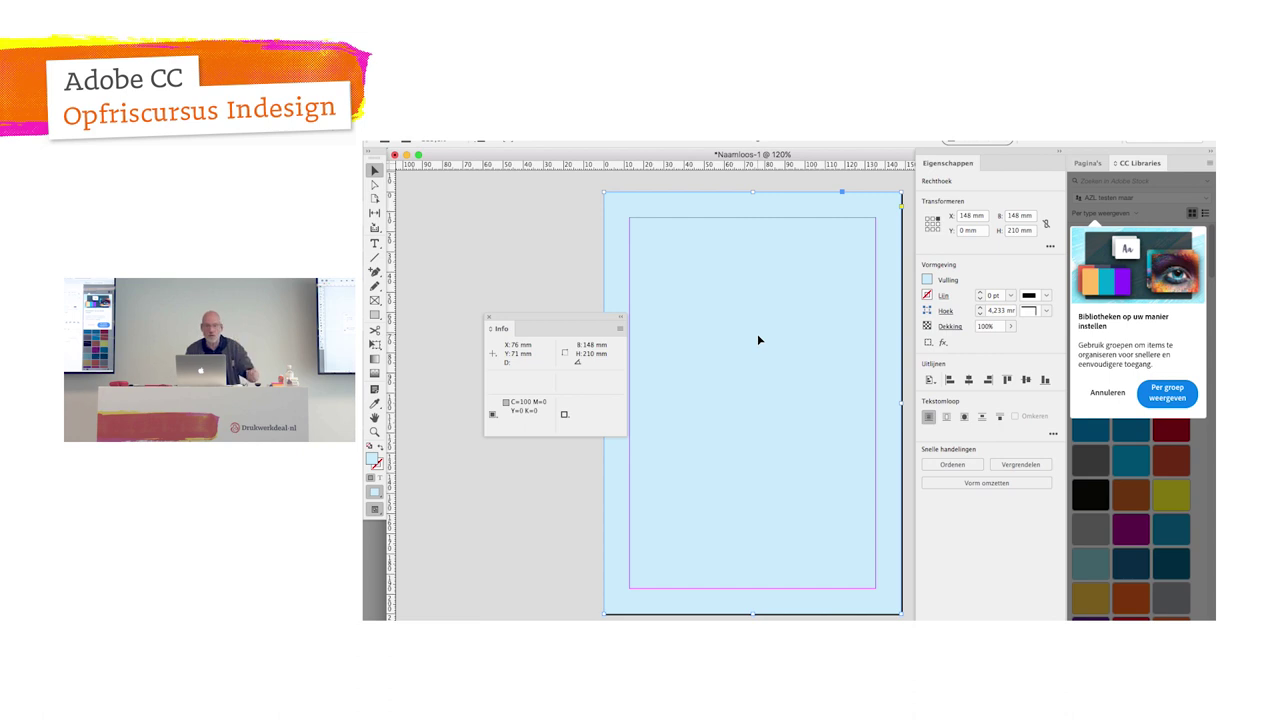
Step: Send the cyan rectangle to the back and show the Layers panel floating
{"action": "right_click", "coordinate": [671, 200]}
{"action": "mouse_move", "coordinate": [625, 157]}
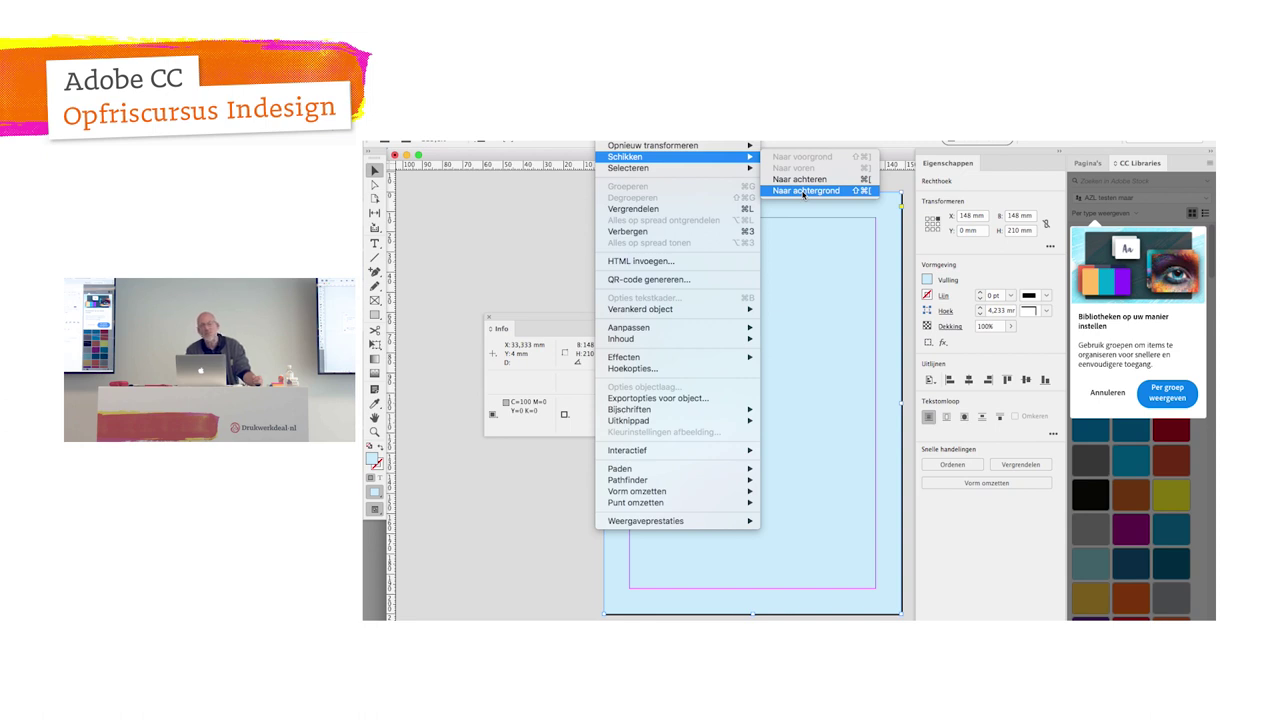
{"action": "left_click", "coordinate": [803, 191]}
{"action": "left_click", "coordinate": [735, 142]}
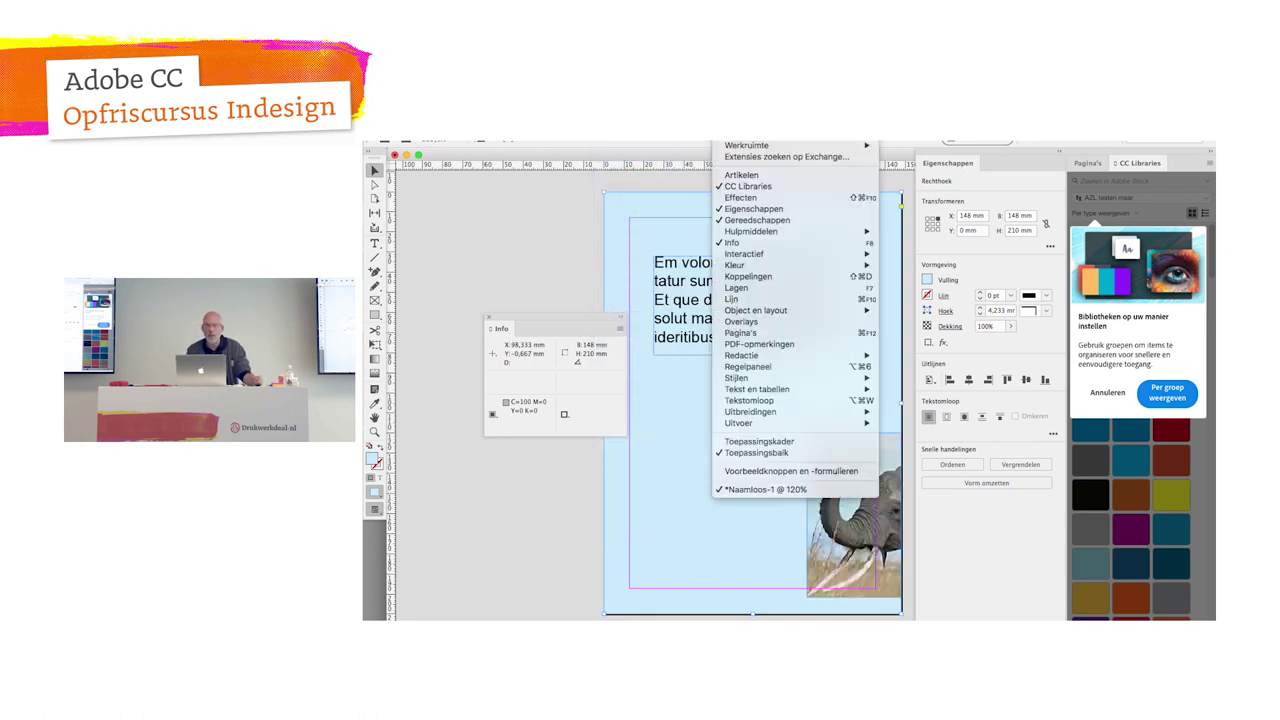
{"action": "left_click", "coordinate": [735, 287]}
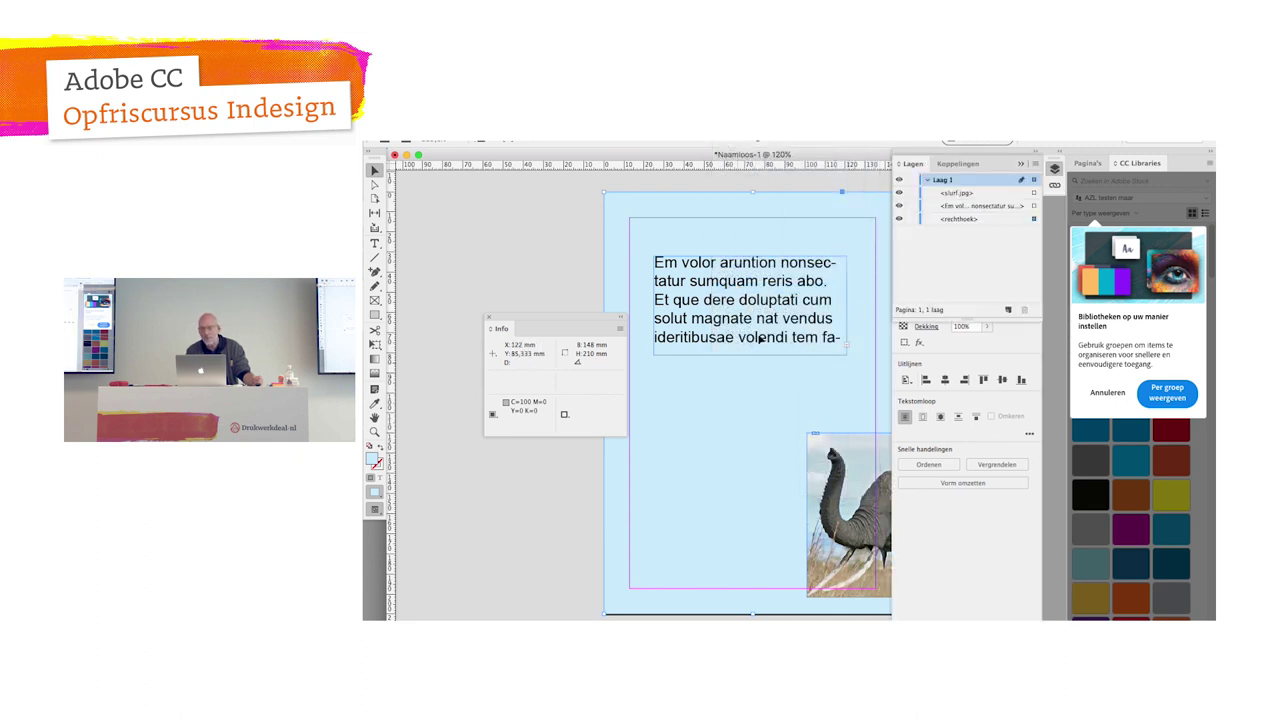
{"action": "left_click_drag", "start_coordinate": [912, 163], "coordinate": [455, 195]}
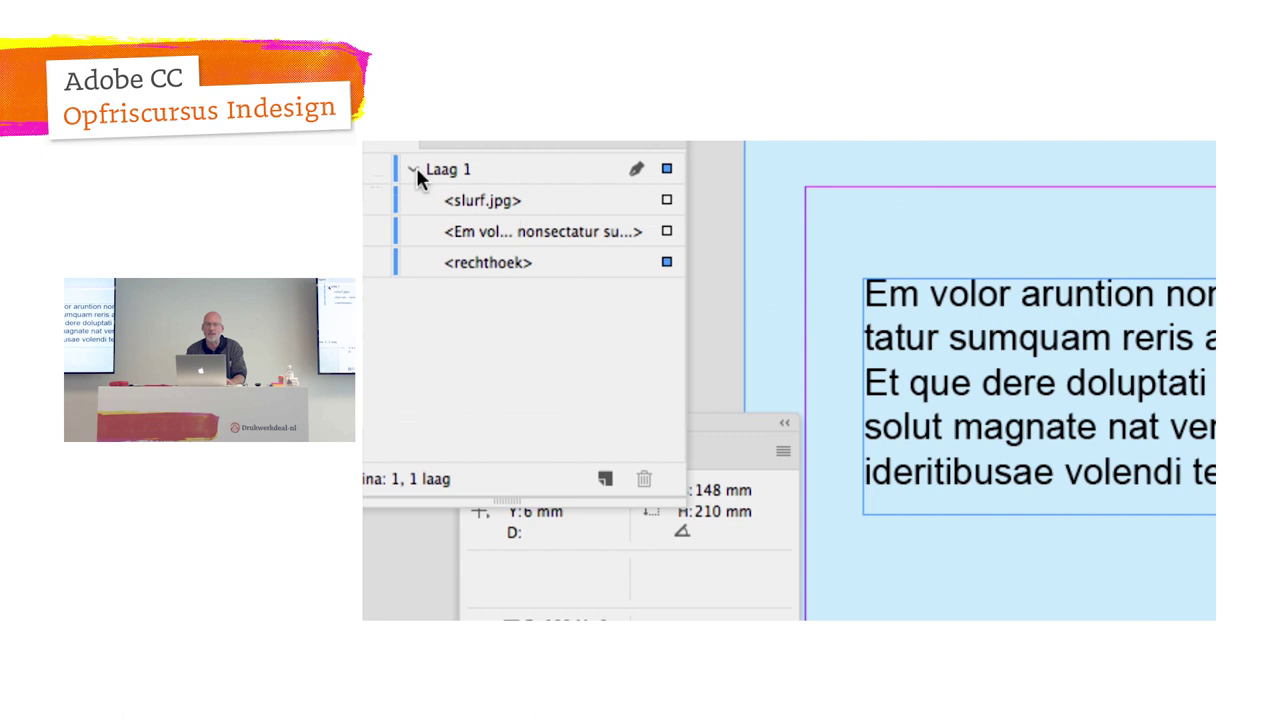
Step: Expand Laag 1 and inspect the stacking of slurf.jpg, the text frame and the rechthoek
{"action": "left_click", "coordinate": [414, 169]}
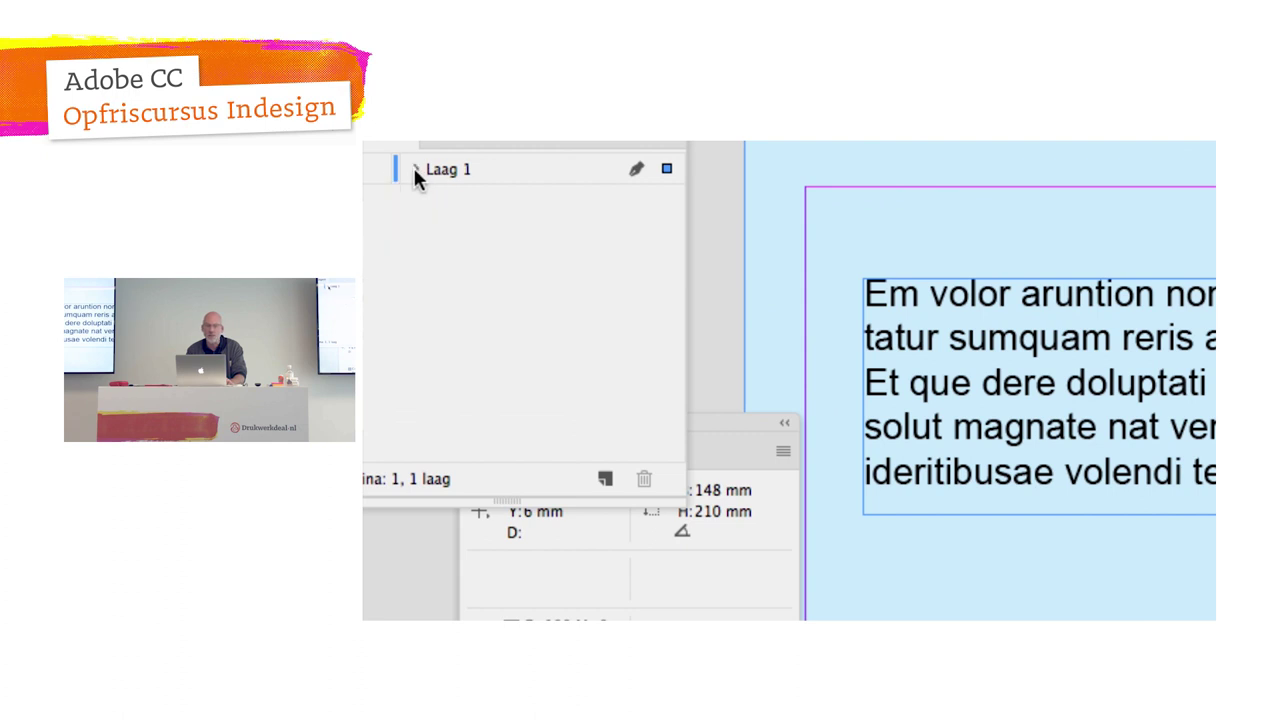
{"action": "left_click", "coordinate": [416, 172]}
{"action": "left_click", "coordinate": [457, 205]}
{"action": "left_click", "coordinate": [462, 234]}
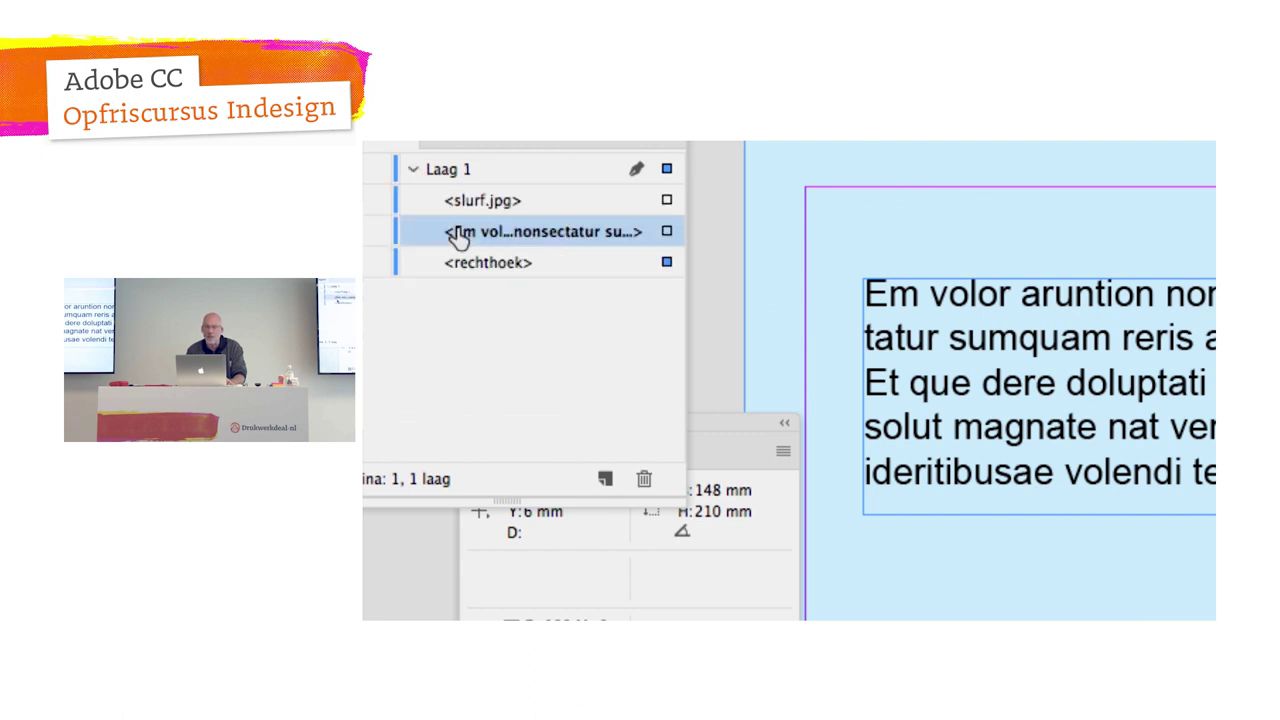
{"action": "left_click", "coordinate": [456, 268]}
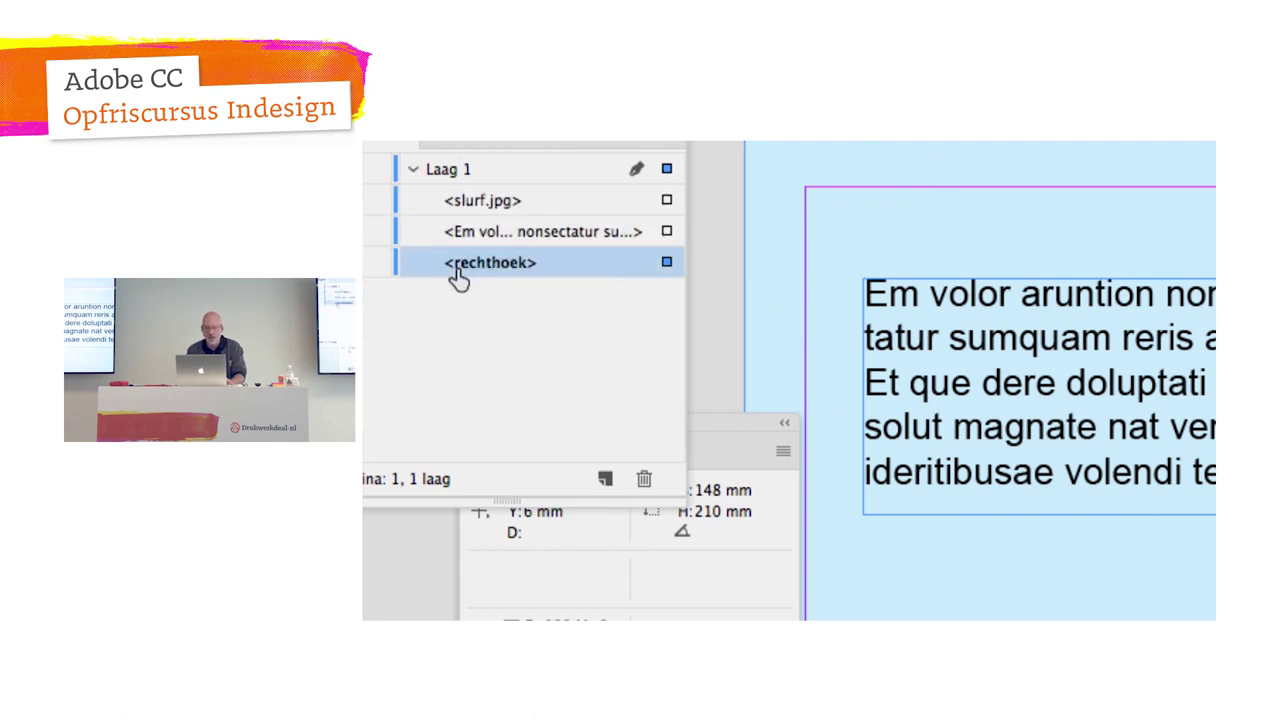
{"action": "mouse_move", "coordinate": [495, 263]}
{"action": "left_mouse_down"}
{"action": "mouse_move", "coordinate": [490, 234]}
{"action": "mouse_move", "coordinate": [490, 272]}
{"action": "left_mouse_up"}
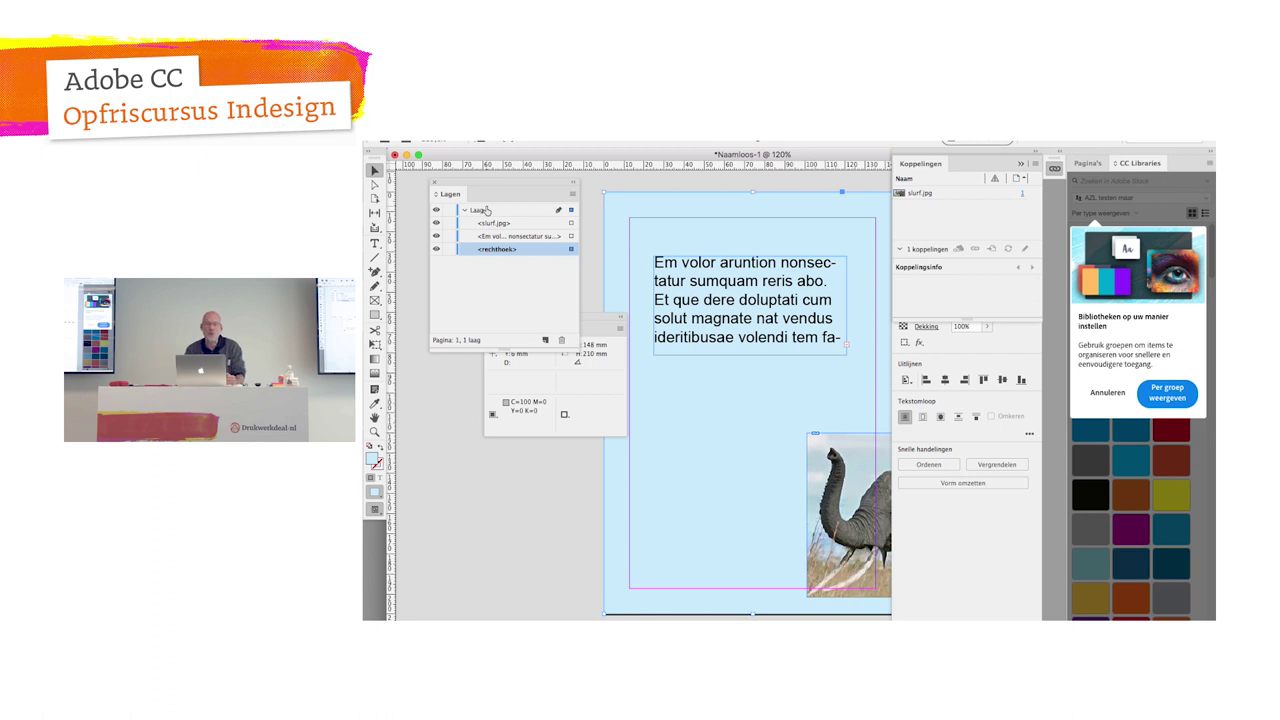
Step: Deselect the rectangle, leaving Laag 1's three objects listed in the Layers panel
{"action": "left_click", "coordinate": [482, 288]}
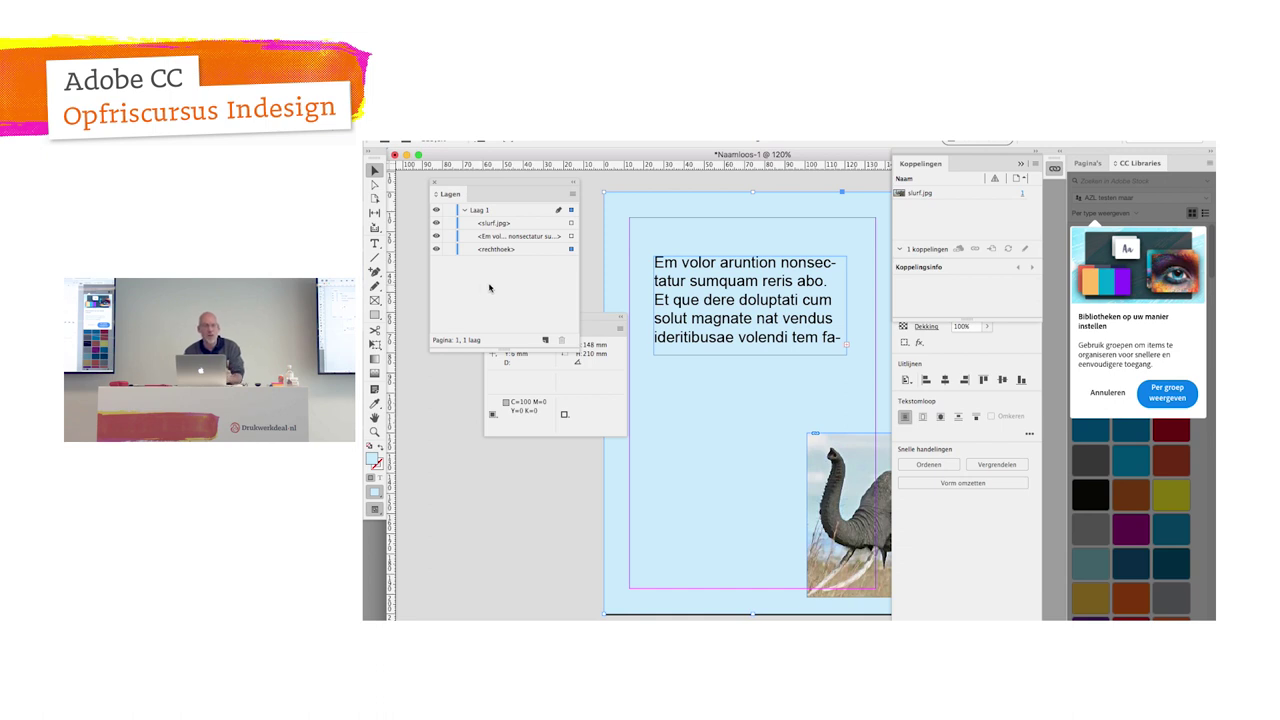
Step: Create a new layer, Laag 2, and move the background rectangle onto it
{"action": "left_click", "coordinate": [507, 252]}
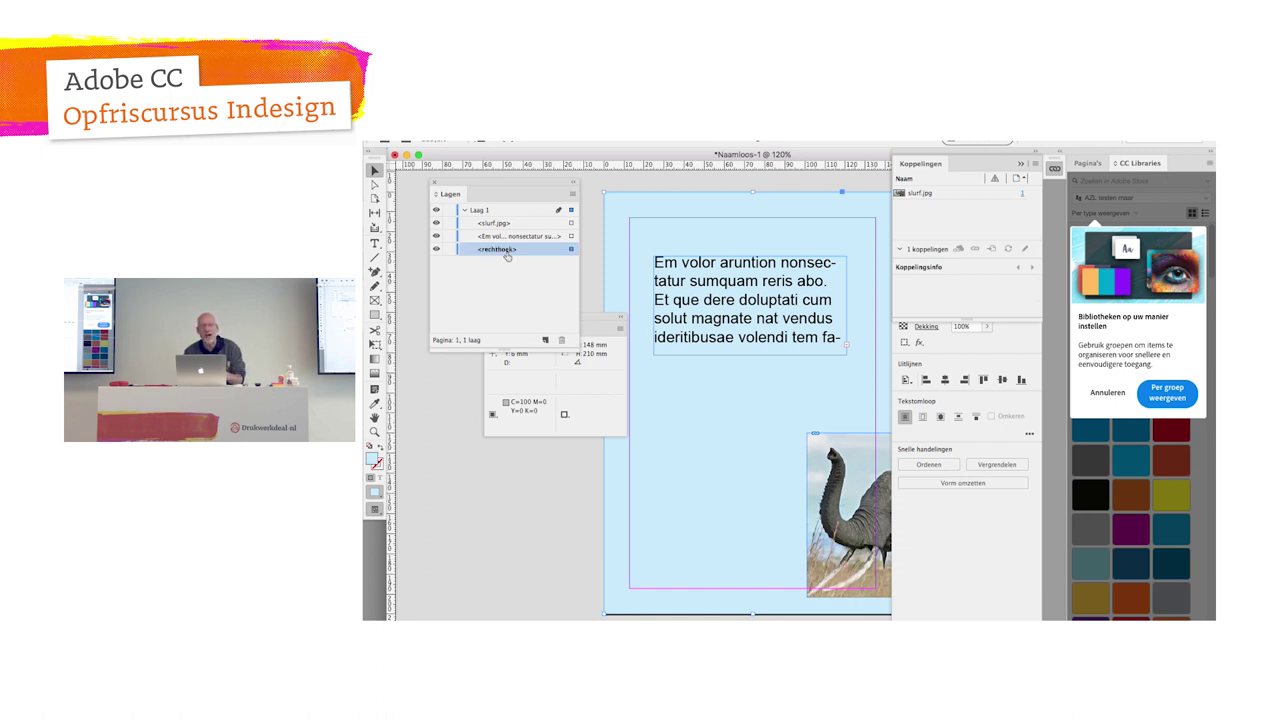
{"action": "left_click", "coordinate": [545, 340]}
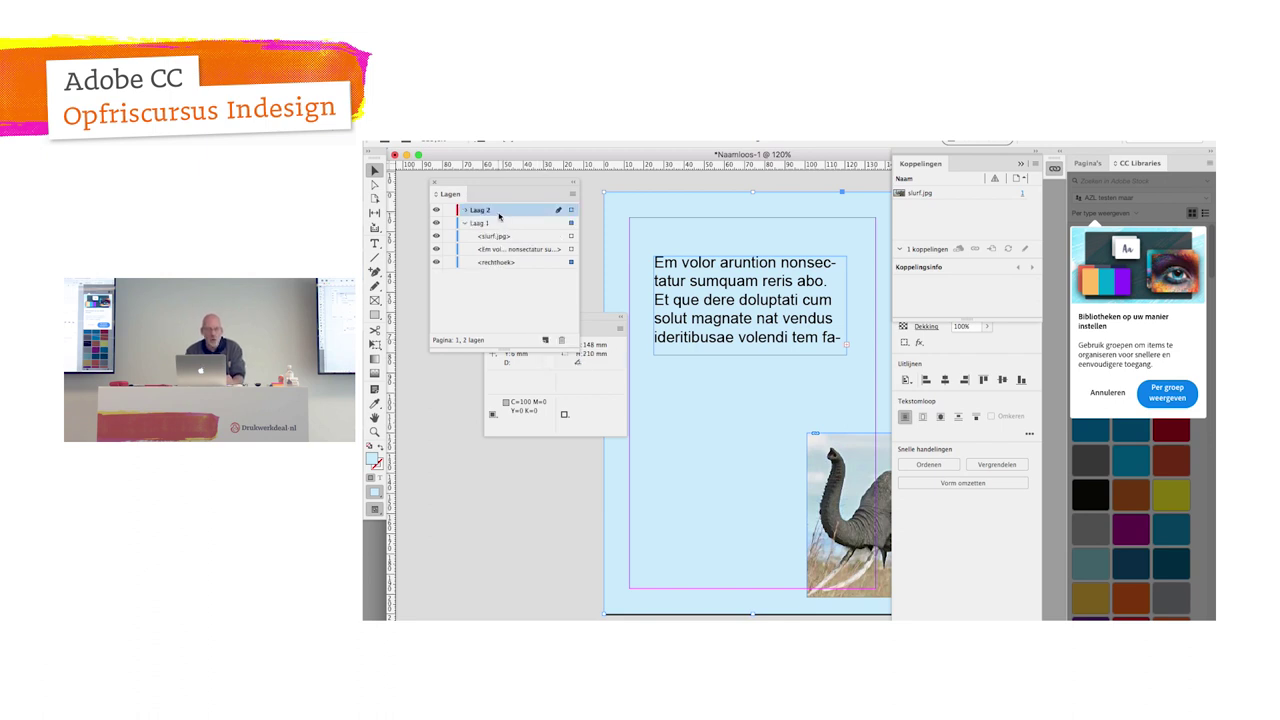
{"action": "left_click", "coordinate": [551, 266]}
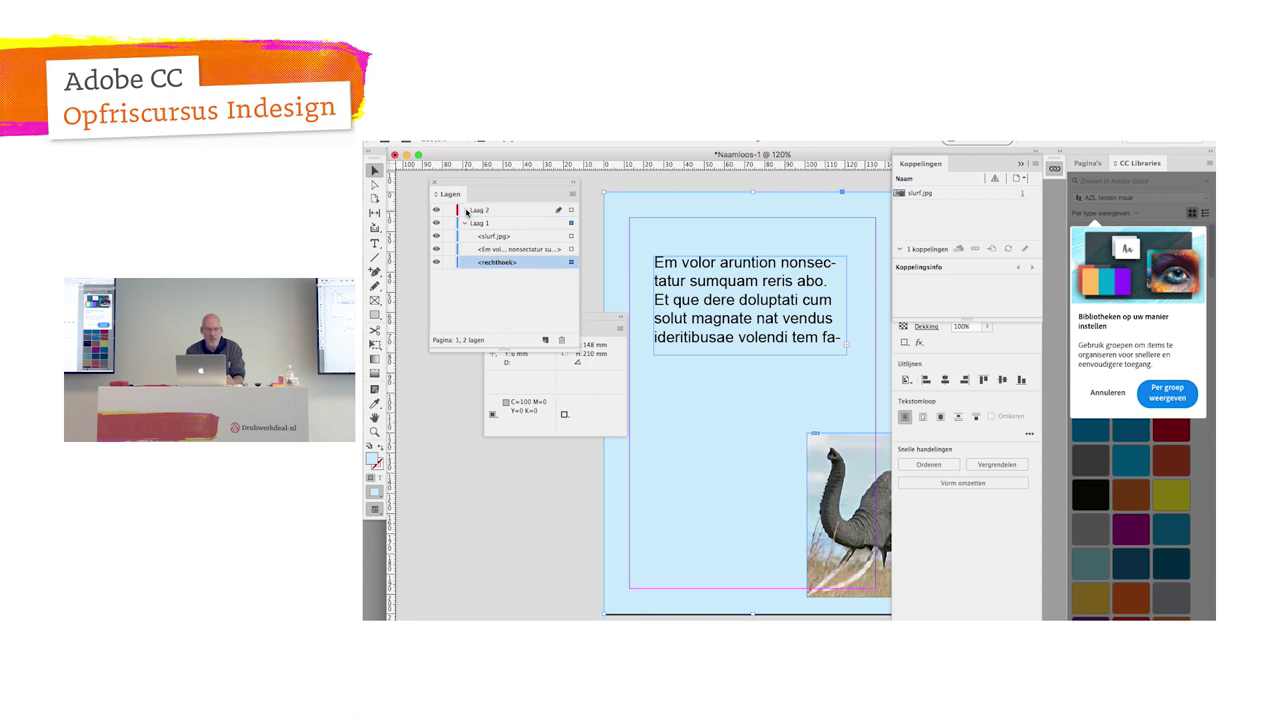
{"action": "left_click_drag", "start_coordinate": [502, 266], "coordinate": [496, 213]}
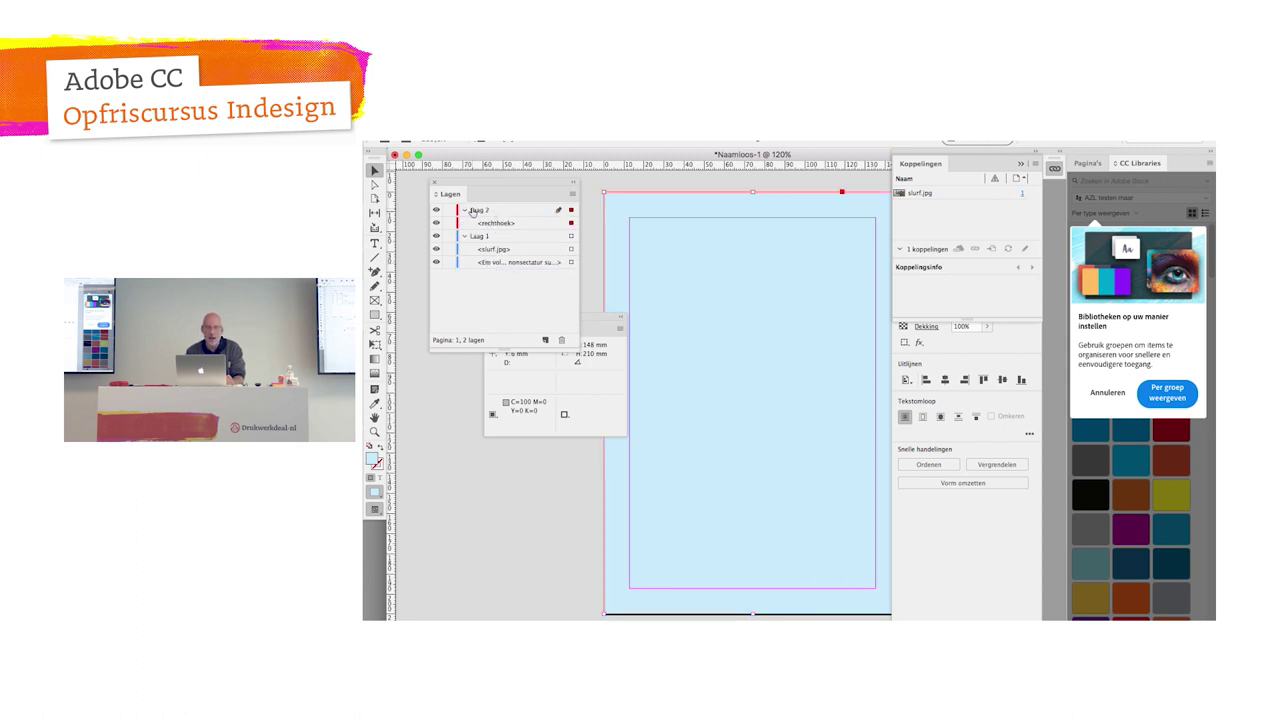
Step: Place Laag 2 beneath Laag 1 and lock it
{"action": "left_click", "coordinate": [478, 212]}
{"action": "left_click", "coordinate": [465, 210]}
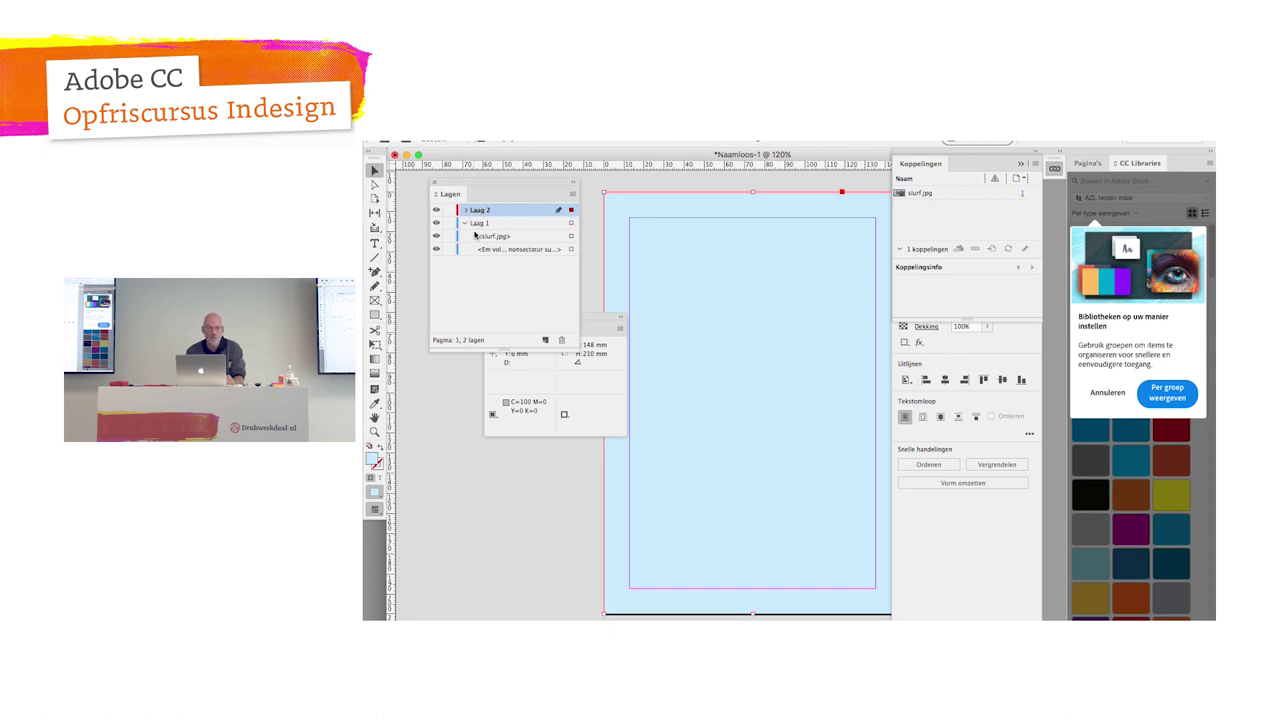
{"action": "left_click", "coordinate": [465, 222]}
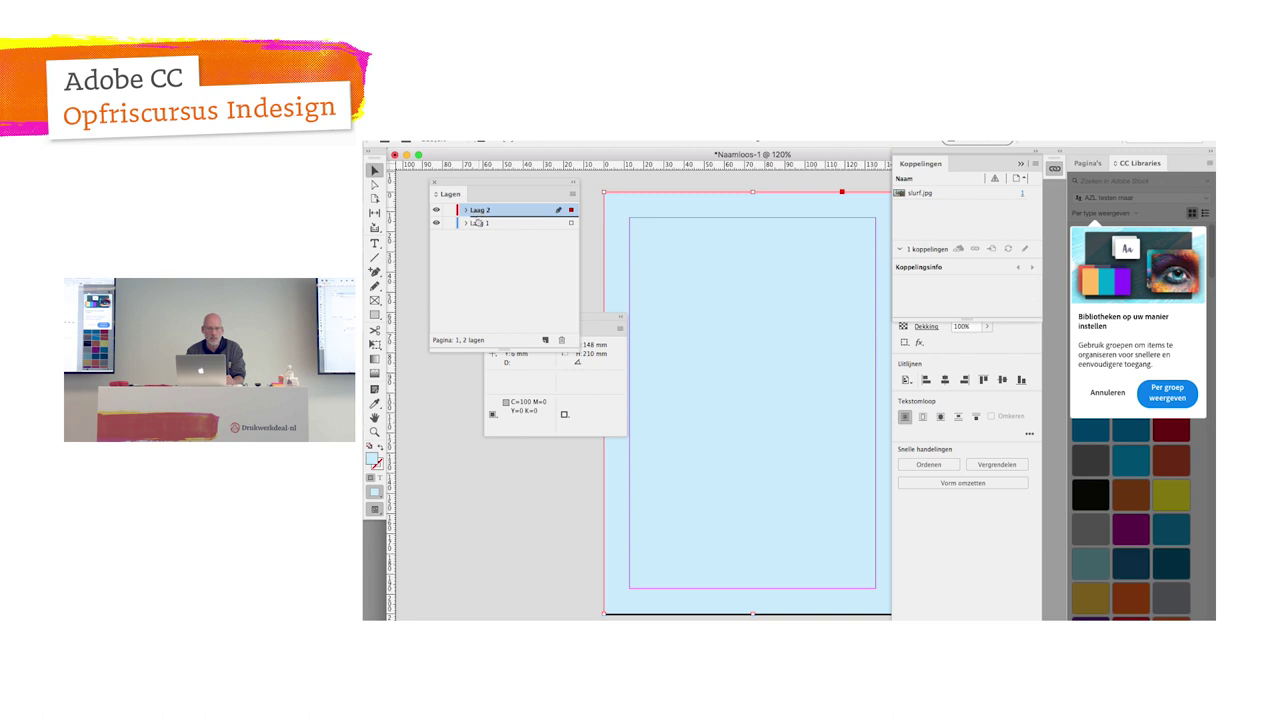
{"action": "left_click_drag", "start_coordinate": [480, 211], "coordinate": [475, 228]}
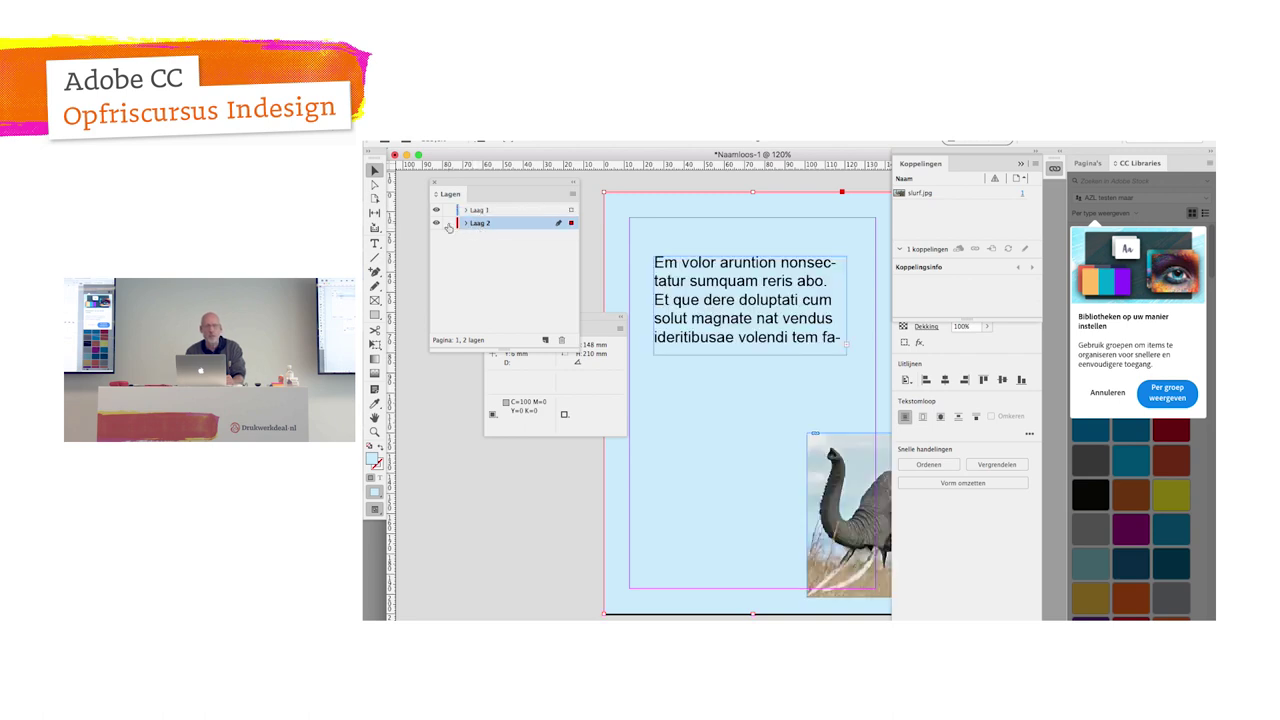
{"action": "left_click", "coordinate": [449, 223]}
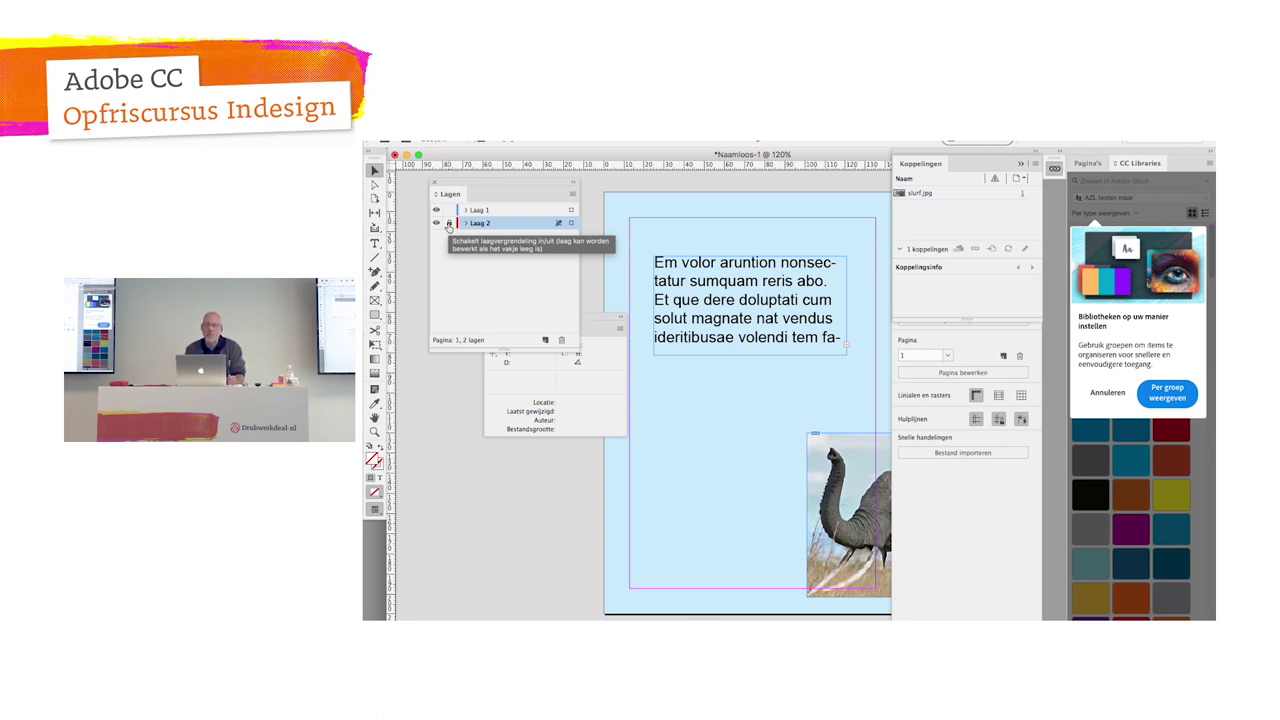
Step: Unlock Laag 2 by toggling its lock icon in the Layers panel
{"action": "left_click", "coordinate": [449, 223]}
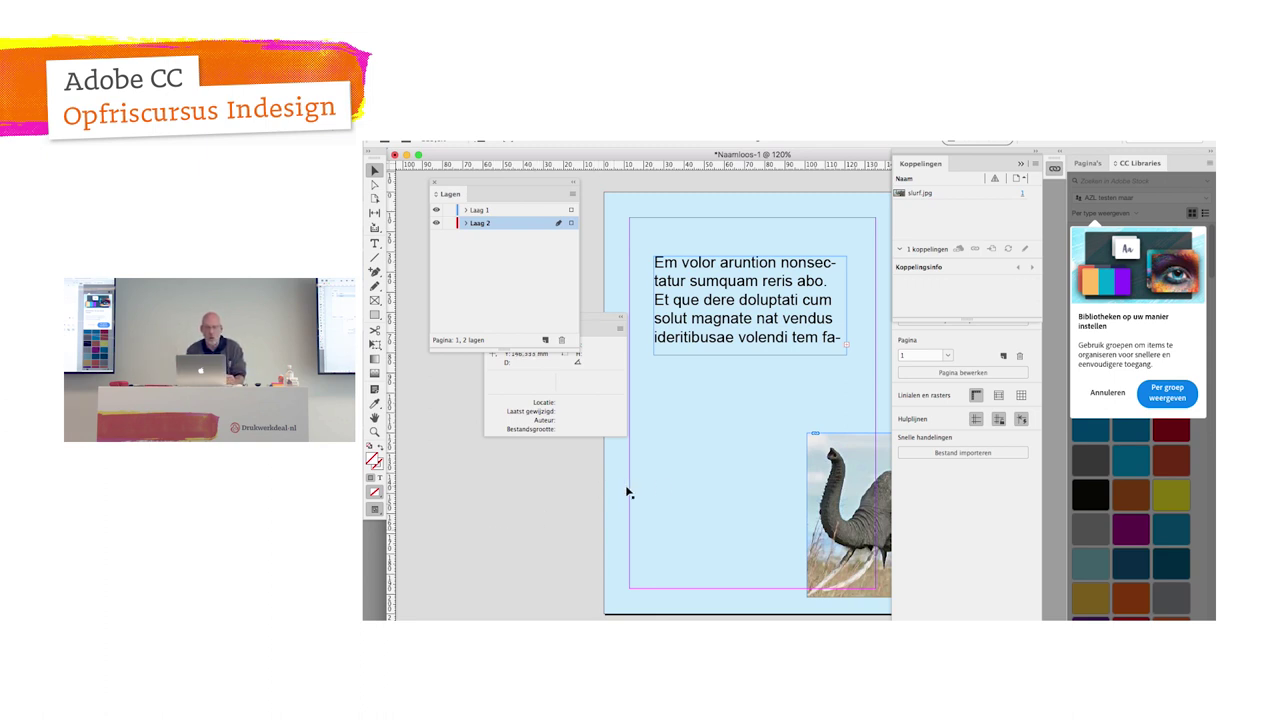
Step: Give the background rectangle a linear white-to-black gradient from the Gradient (Verloop) panel
{"action": "left_click", "coordinate": [663, 487]}
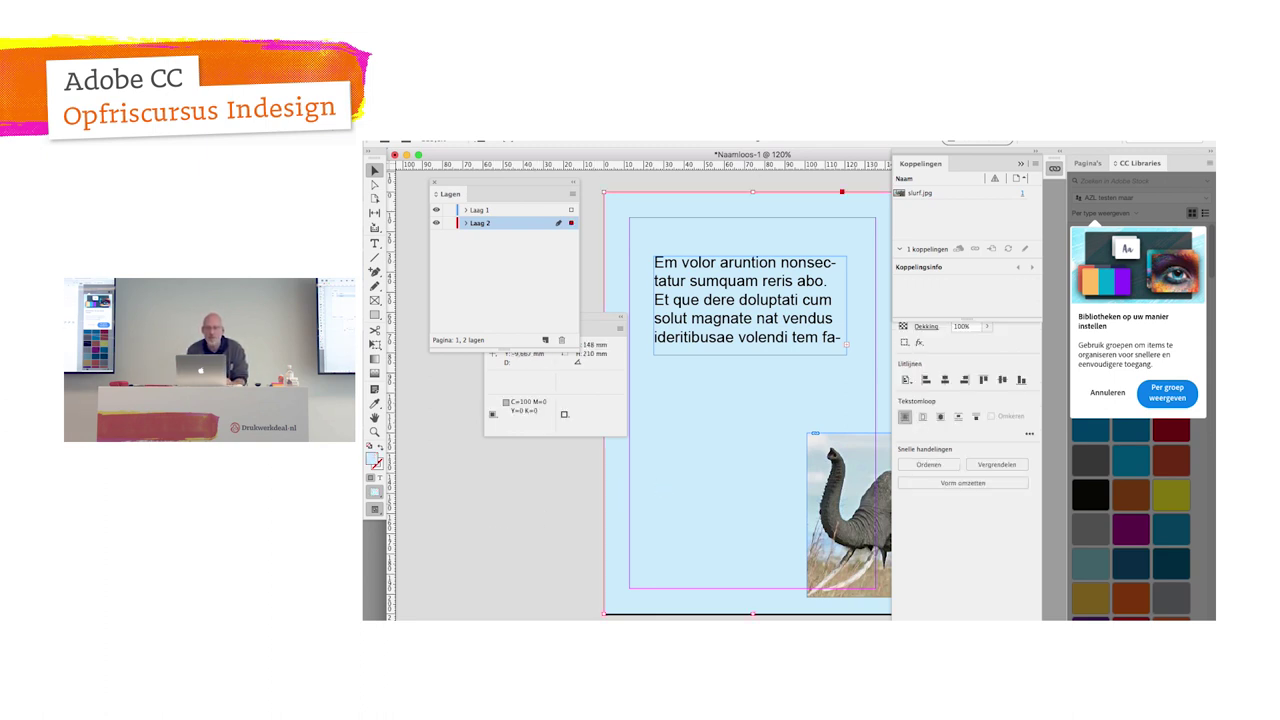
{"action": "left_click", "coordinate": [730, 139]}
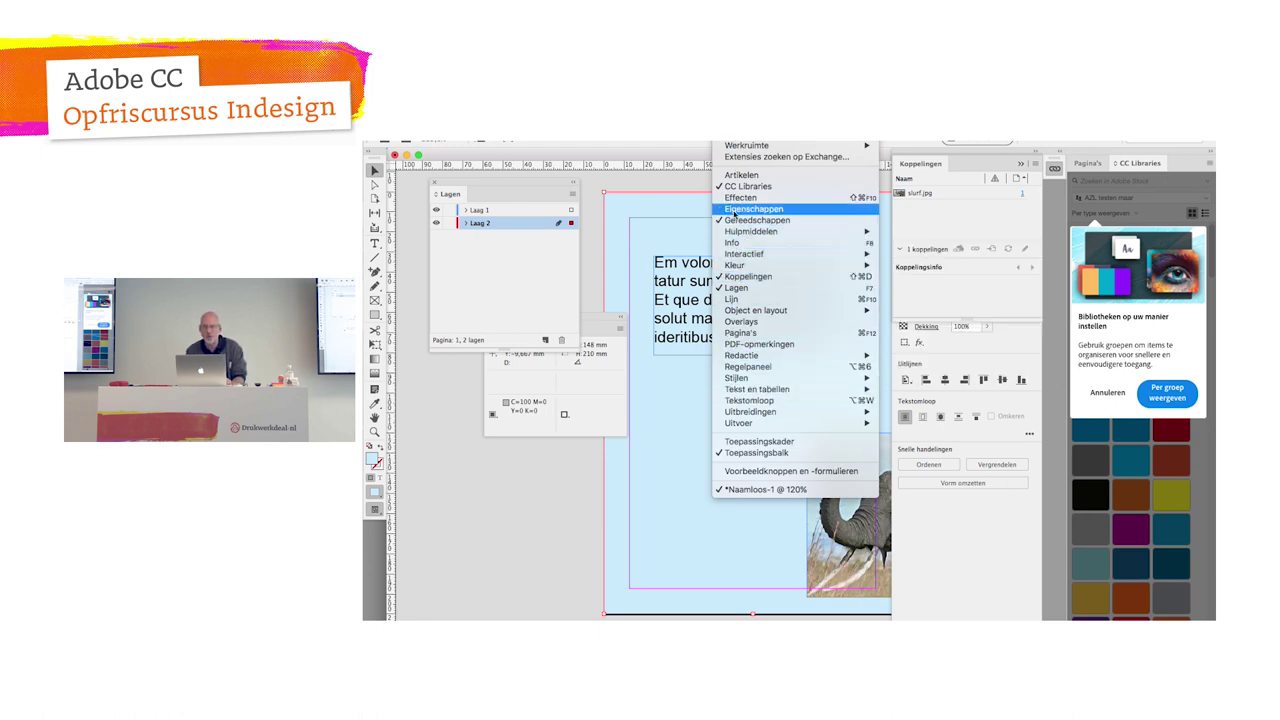
{"action": "mouse_move", "coordinate": [736, 265]}
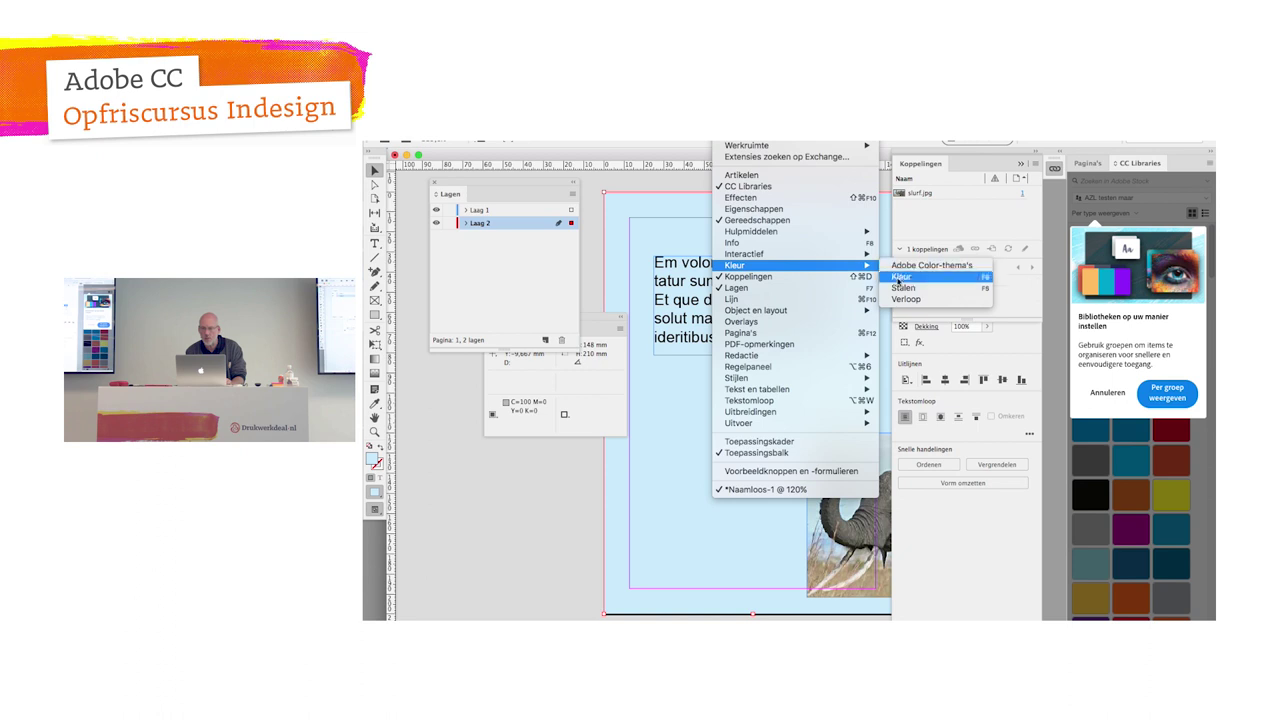
{"action": "left_click", "coordinate": [905, 299]}
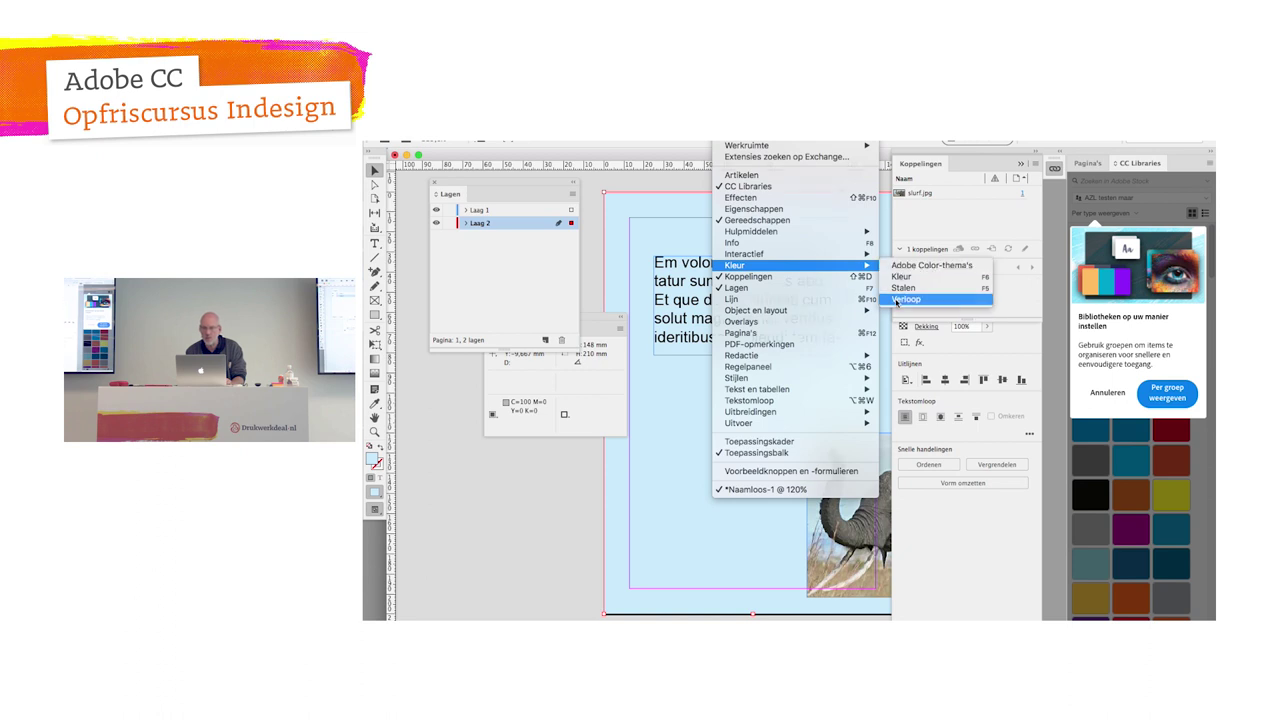
{"action": "left_click_drag", "start_coordinate": [790, 345], "coordinate": [568, 443]}
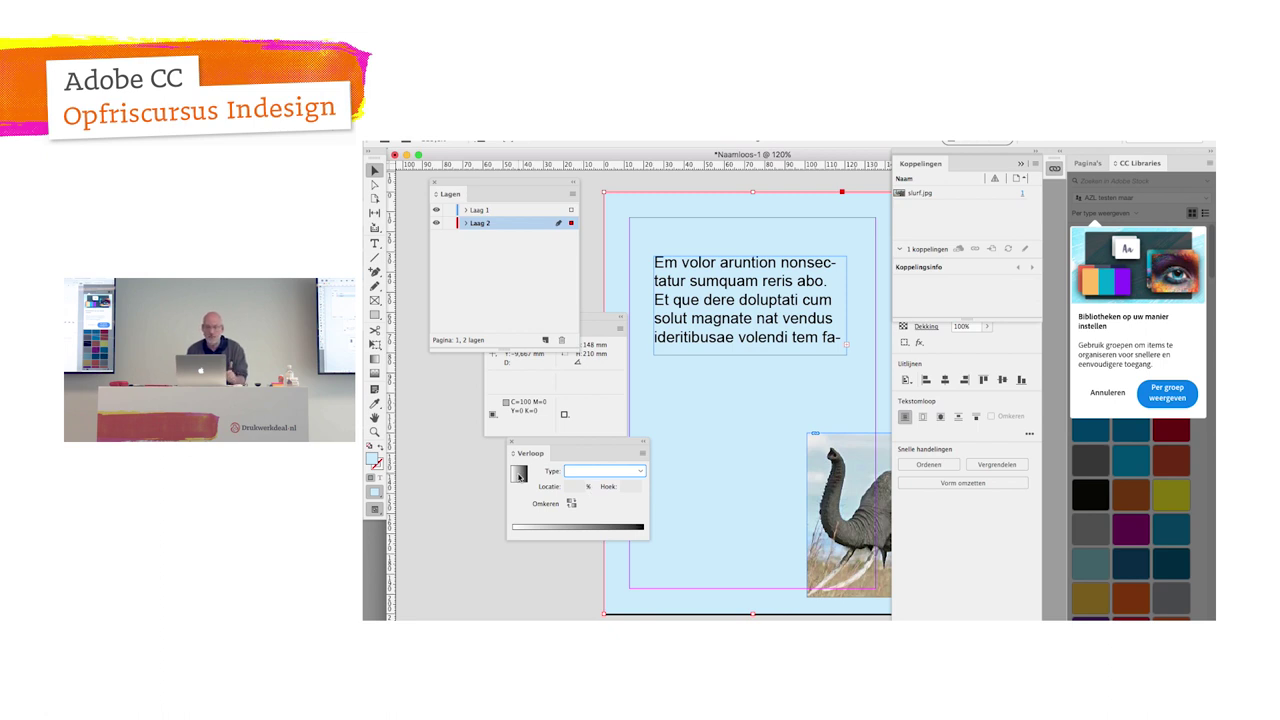
{"action": "left_click", "coordinate": [519, 476]}
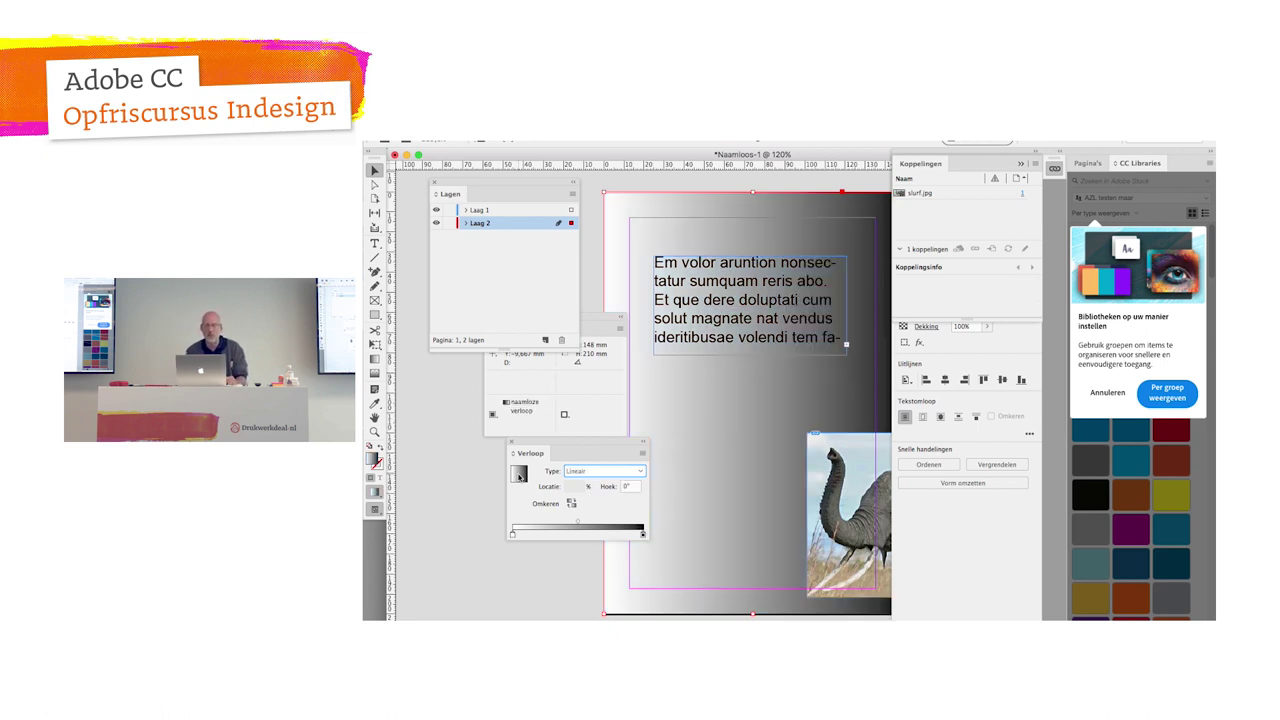
{"action": "left_click", "coordinate": [644, 537]}
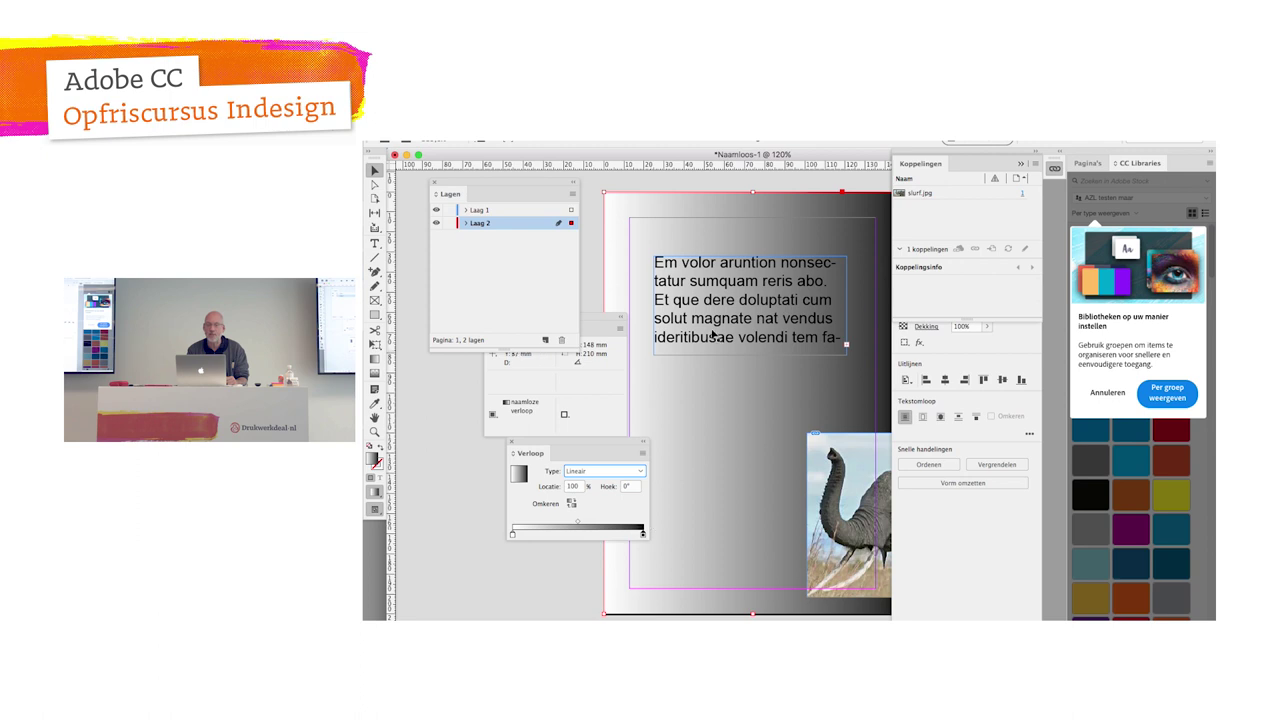
{"action": "left_click", "coordinate": [735, 141]}
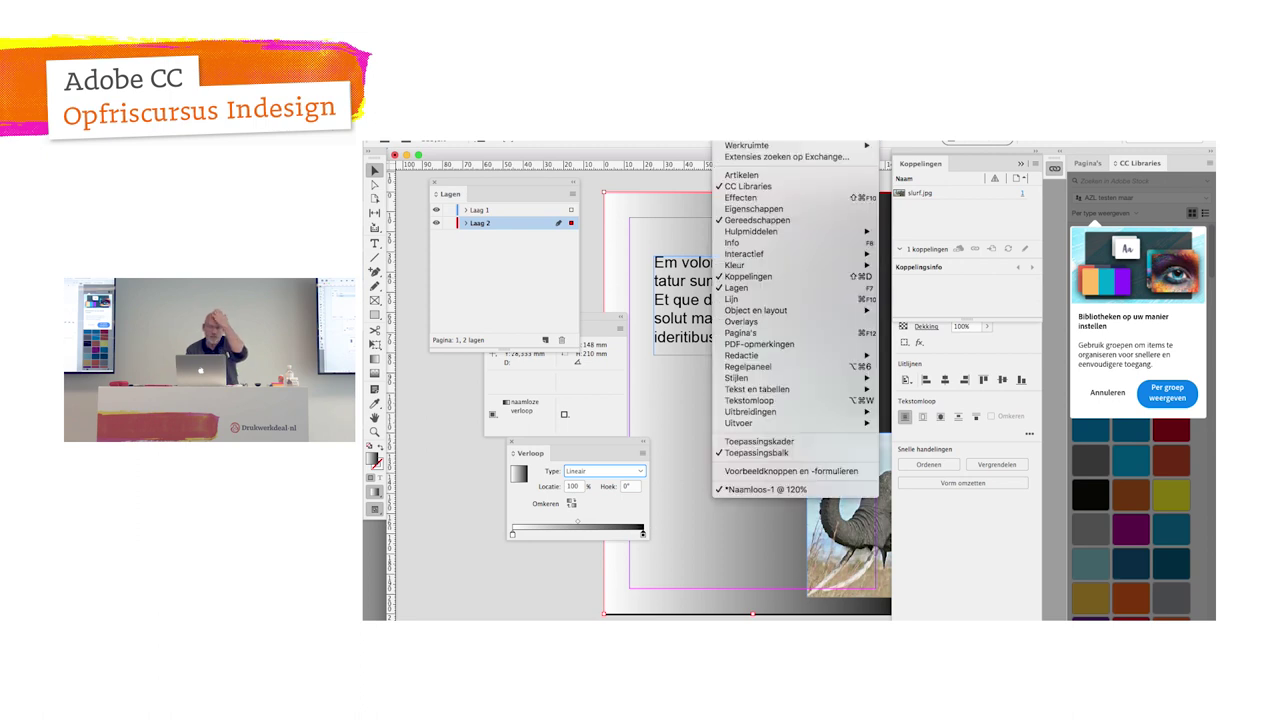
{"action": "mouse_move", "coordinate": [736, 265]}
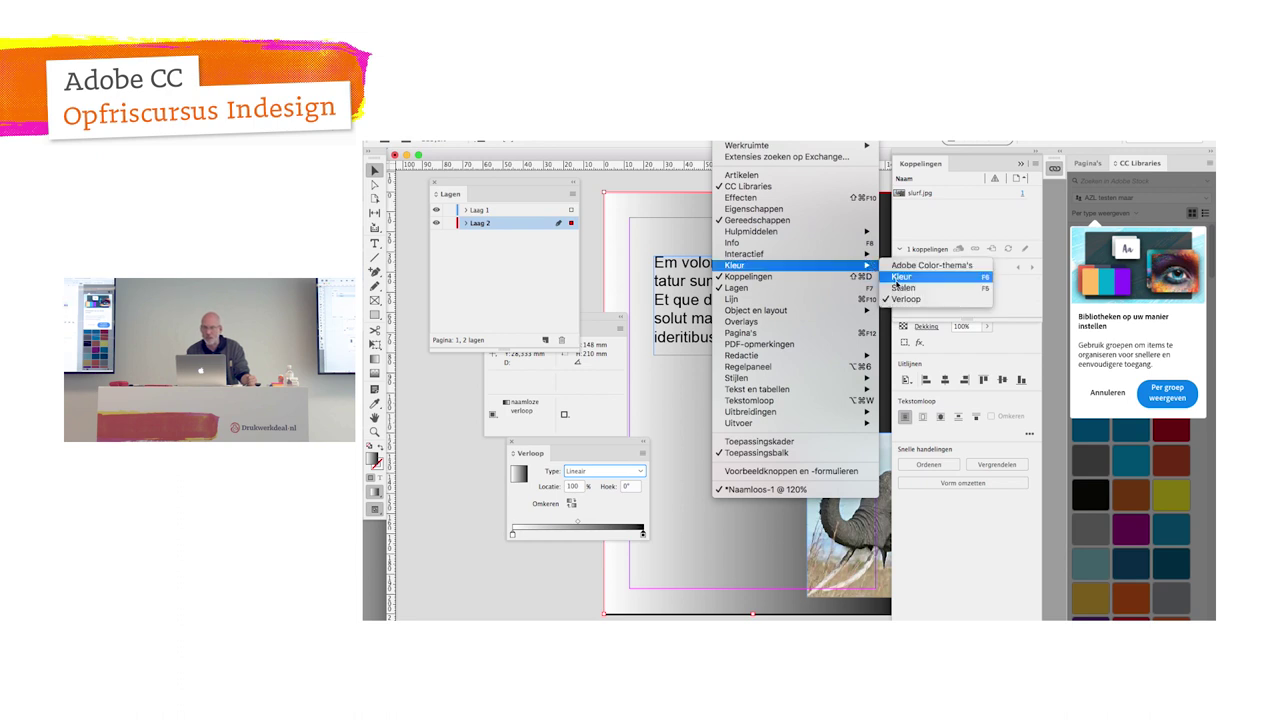
Step: Open the Swatches (Stalen) panel and float it beside the Gradient panel
{"action": "left_click", "coordinate": [898, 289]}
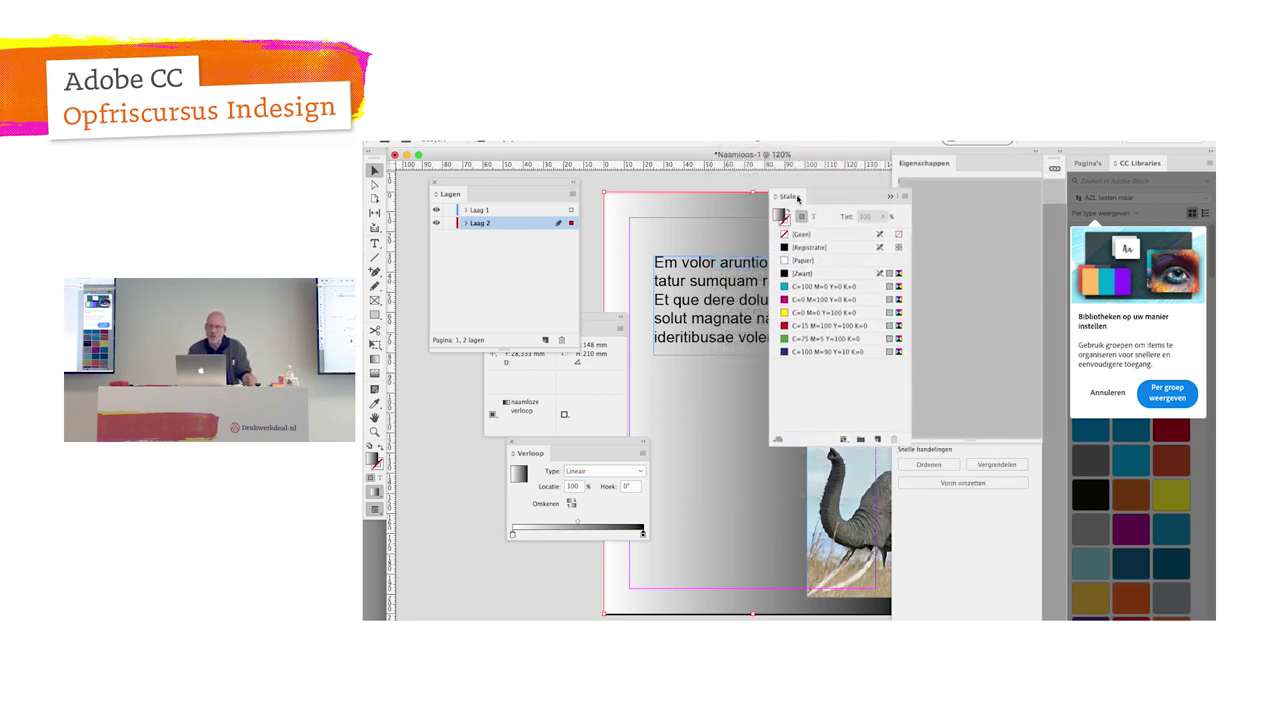
{"action": "mouse_move", "coordinate": [921, 189]}
{"action": "left_mouse_down"}
{"action": "mouse_move", "coordinate": [784, 187]}
{"action": "mouse_move", "coordinate": [850, 232]}
{"action": "mouse_move", "coordinate": [821, 251]}
{"action": "left_mouse_up"}
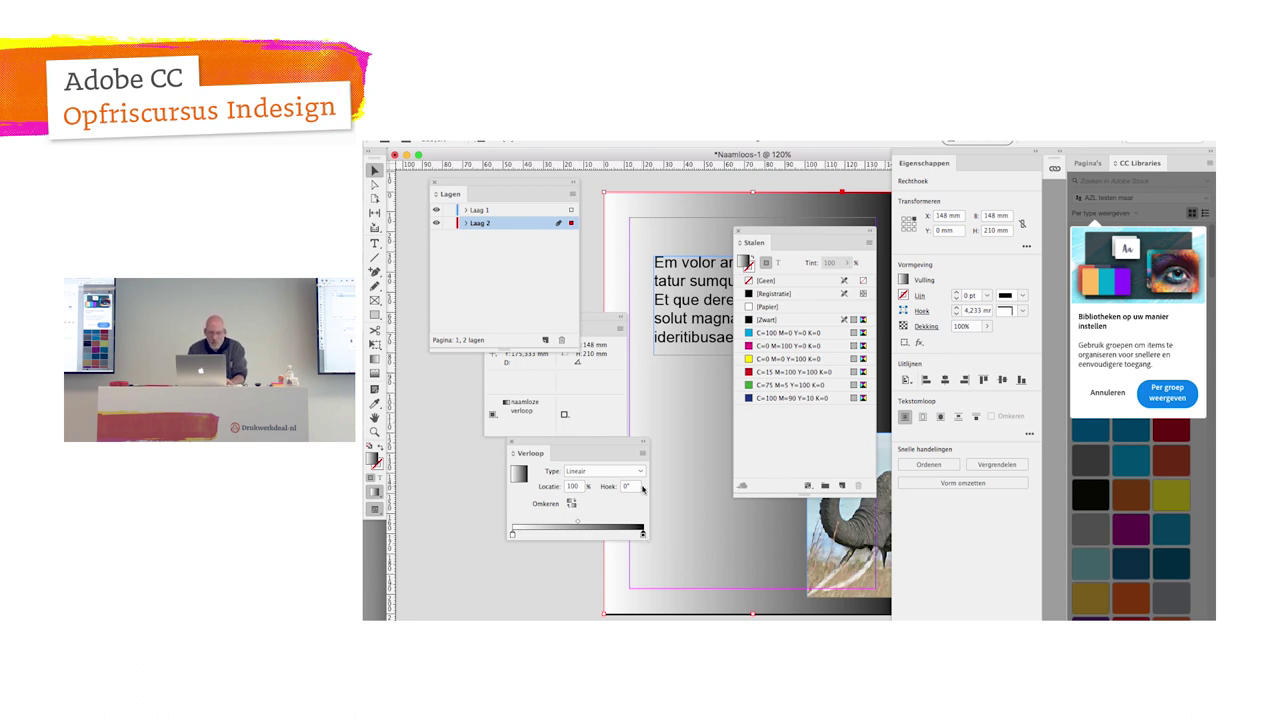
Step: Set the gradient angle to 90° and select its start and end stops
{"action": "left_click", "coordinate": [635, 487]}
{"action": "type", "text": "90"}
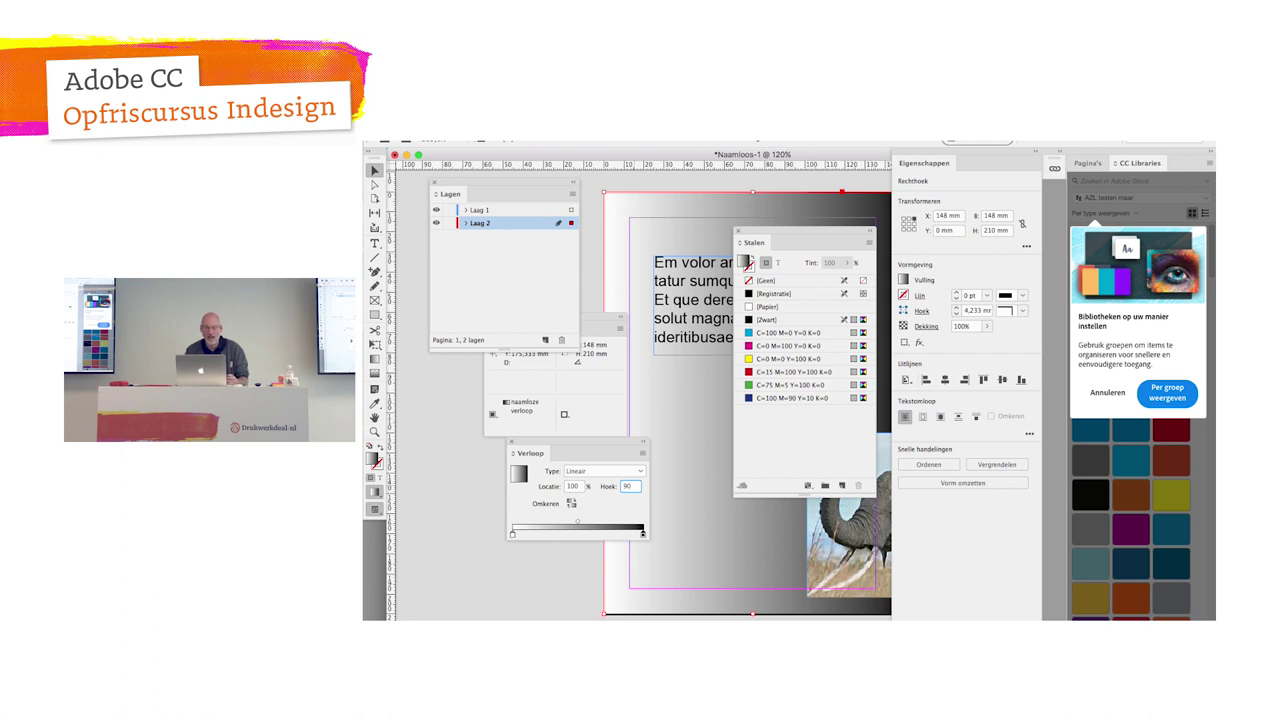
{"action": "key", "text": "Return"}
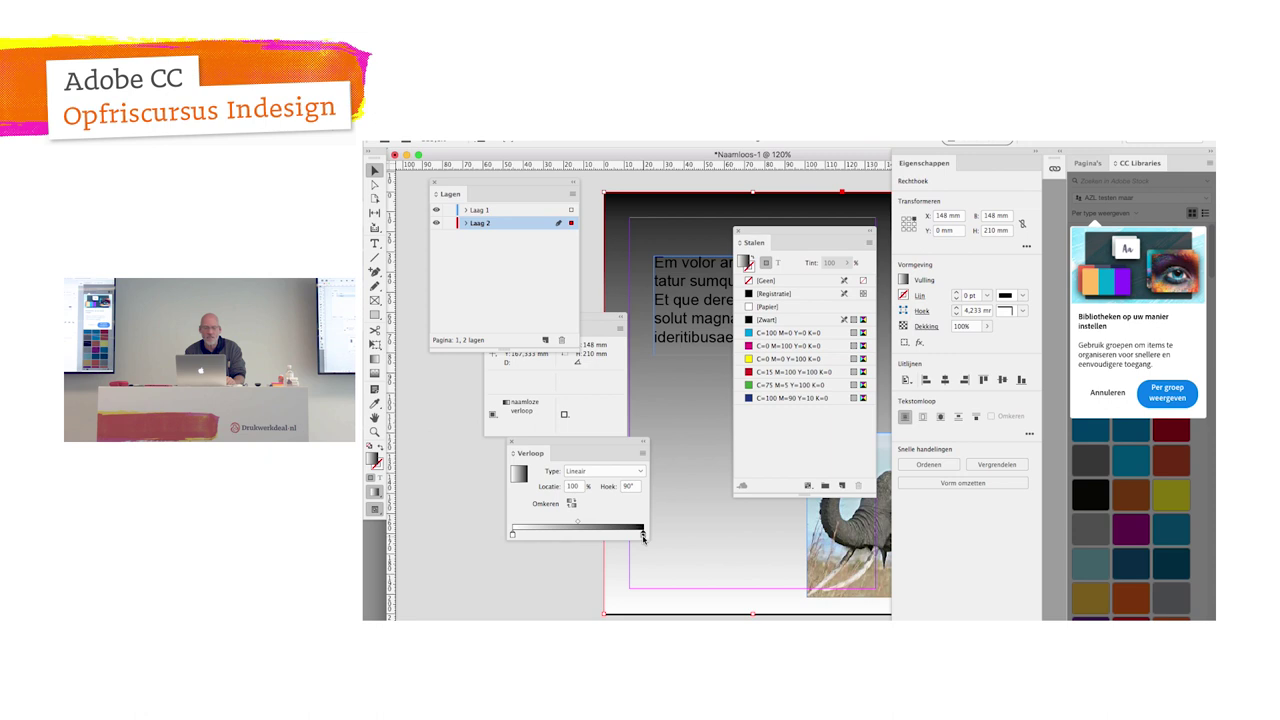
{"action": "left_click", "coordinate": [513, 537]}
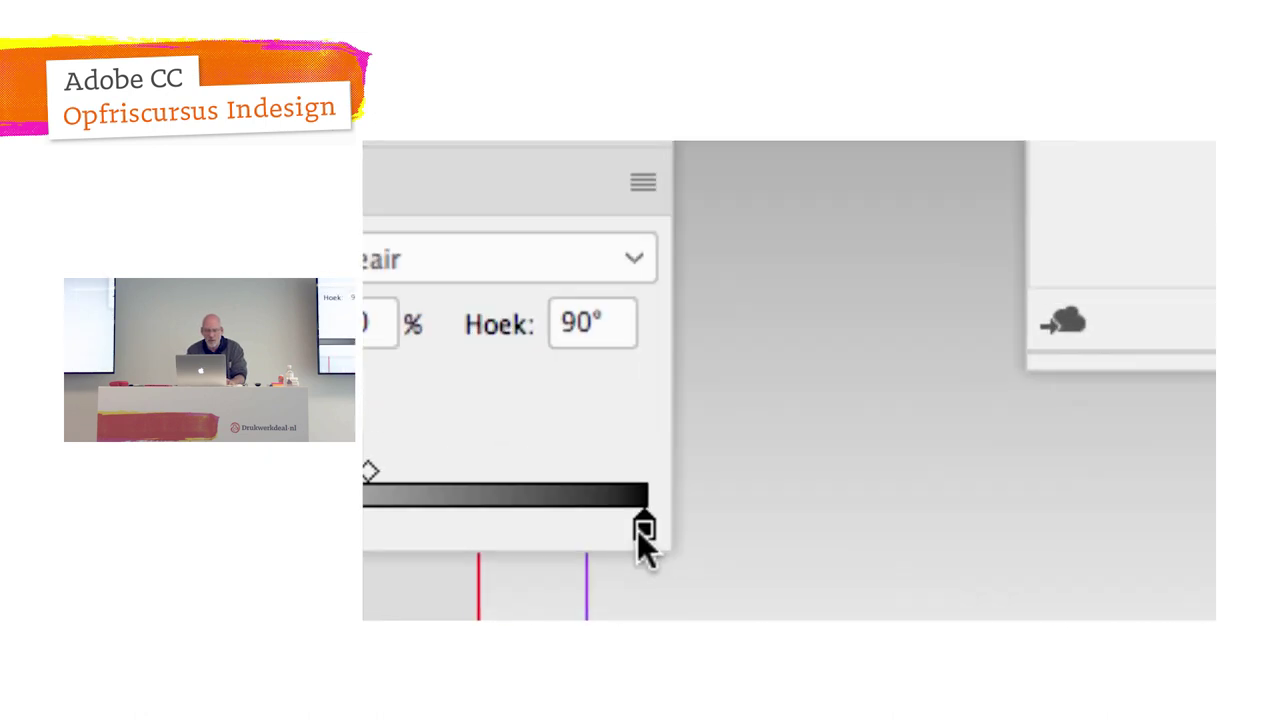
{"action": "left_click", "coordinate": [633, 537]}
{"action": "left_click_drag", "start_coordinate": [586, 530], "coordinate": [555, 605]}
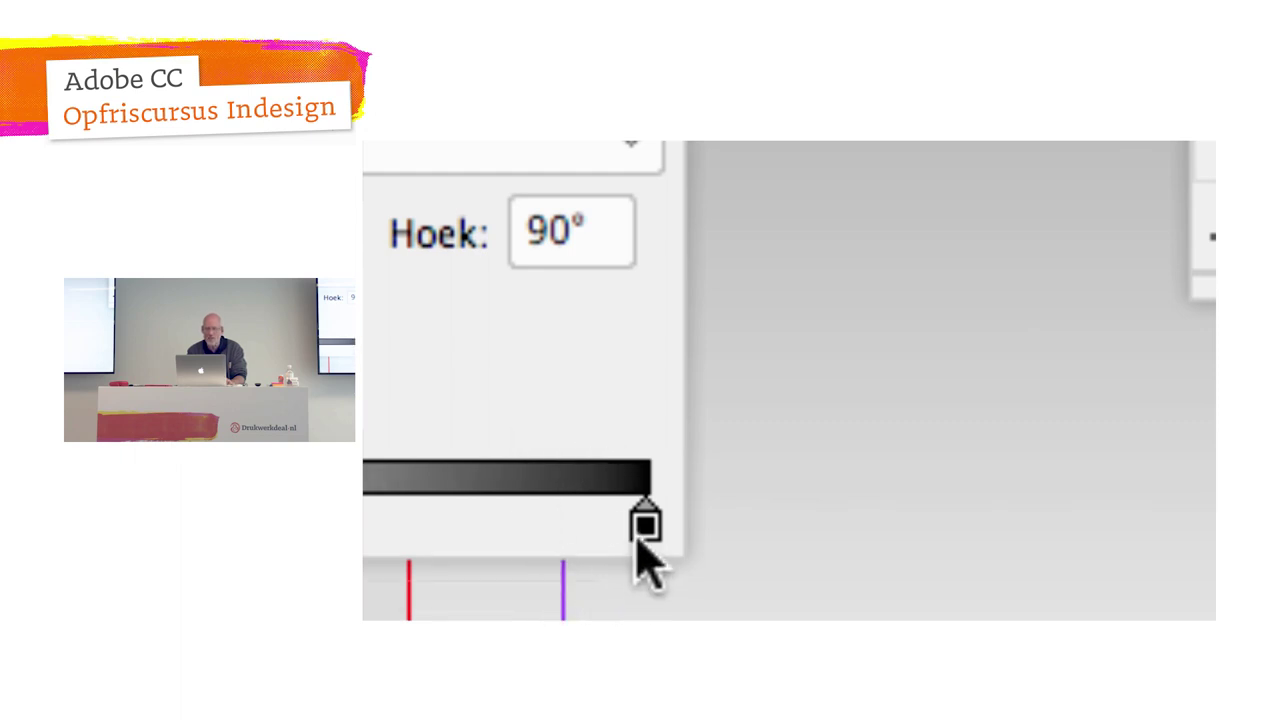
{"action": "left_click", "coordinate": [642, 528]}
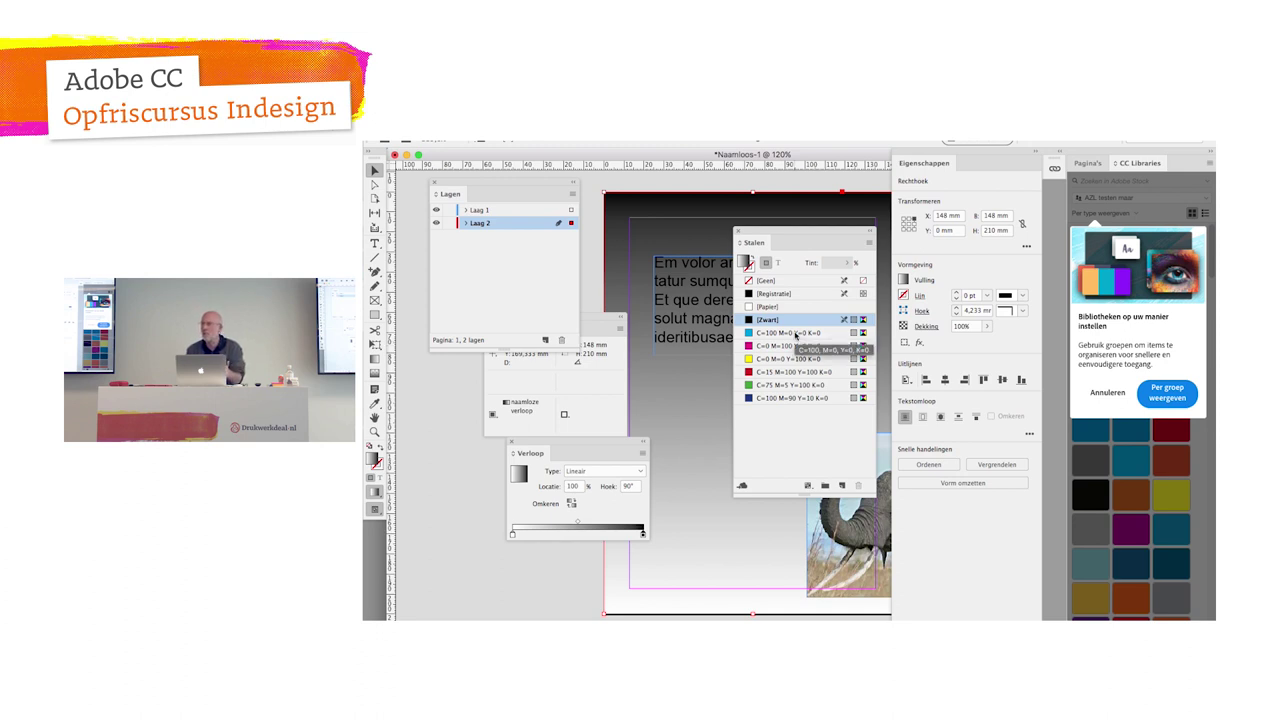
Step: Recolour the gradient's end stop from cyan to magenta (C=0 M=100 Y=0 K=0)
{"action": "left_click", "coordinate": [796, 333]}
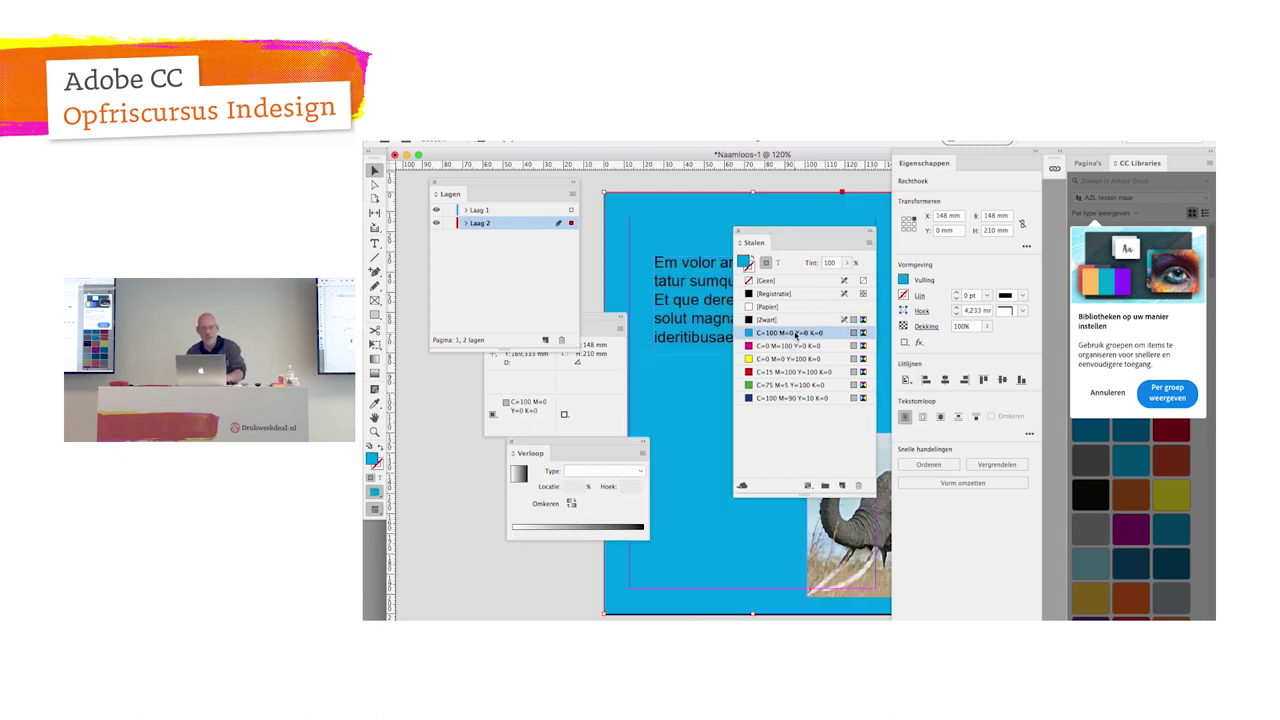
{"action": "key", "text": "ctrl+z"}
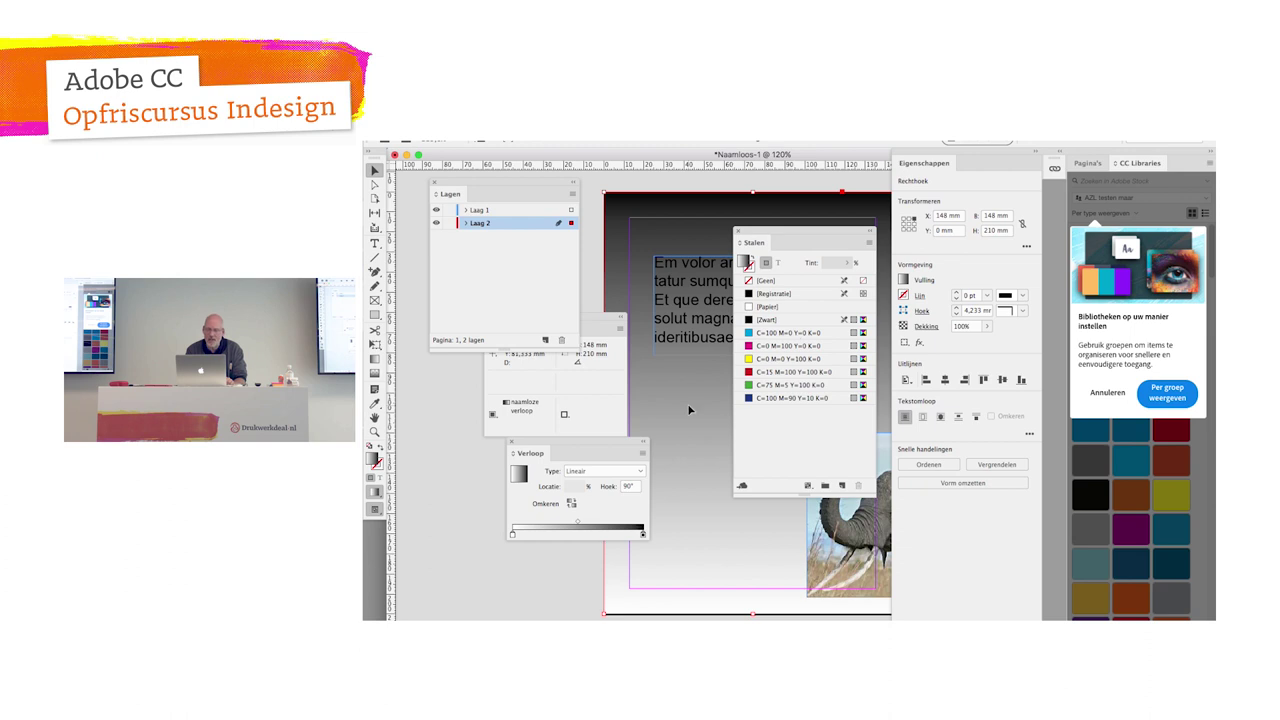
{"action": "left_click", "coordinate": [643, 535]}
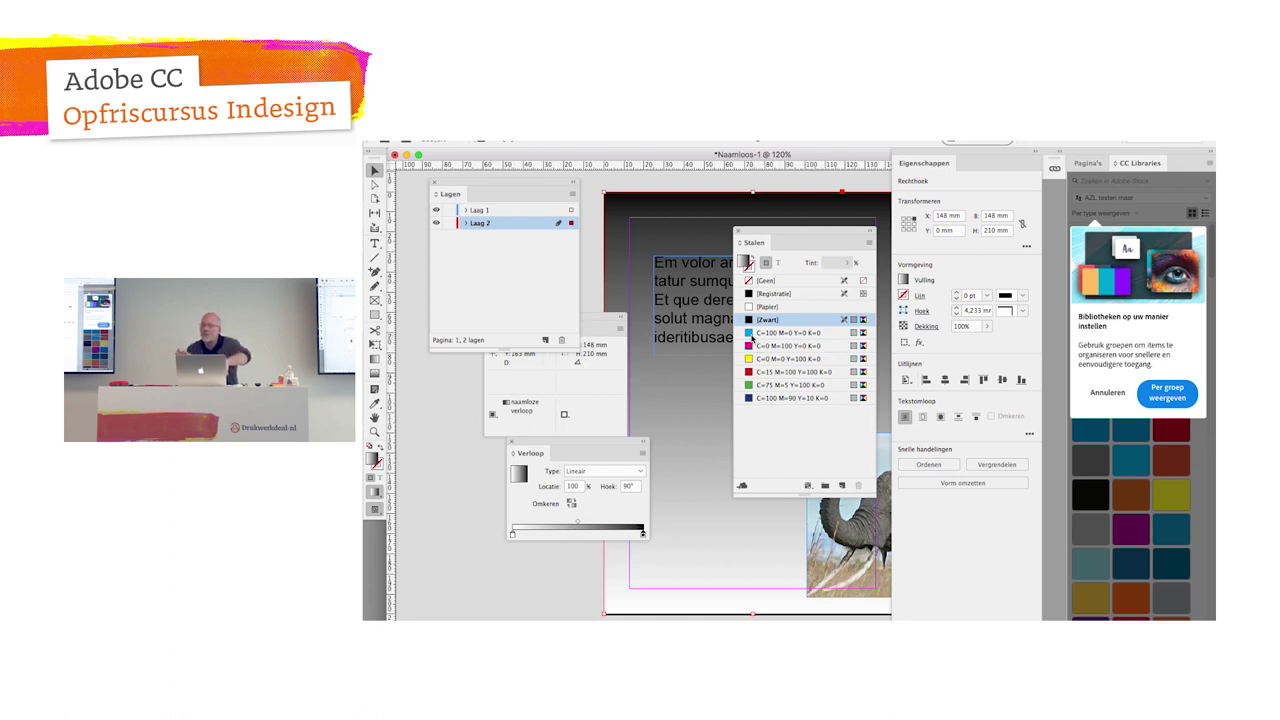
{"action": "left_click", "coordinate": [752, 335]}
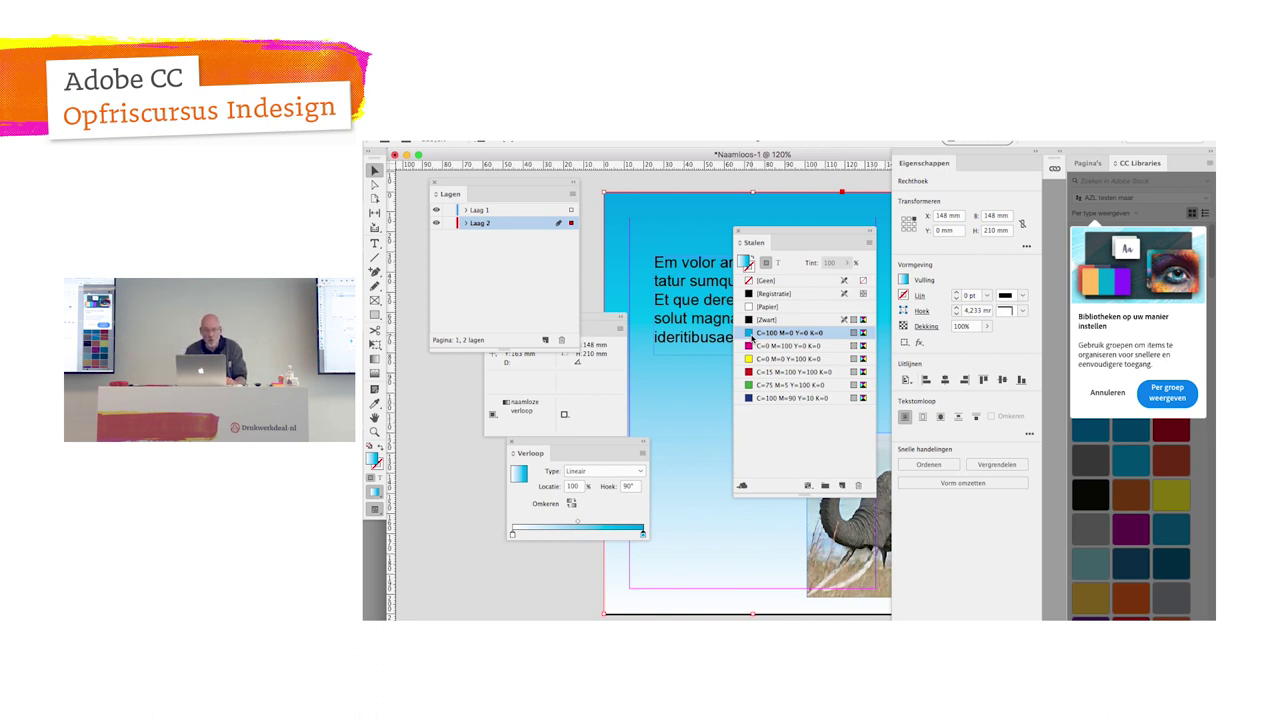
{"action": "left_click_drag", "start_coordinate": [643, 533], "coordinate": [602, 536]}
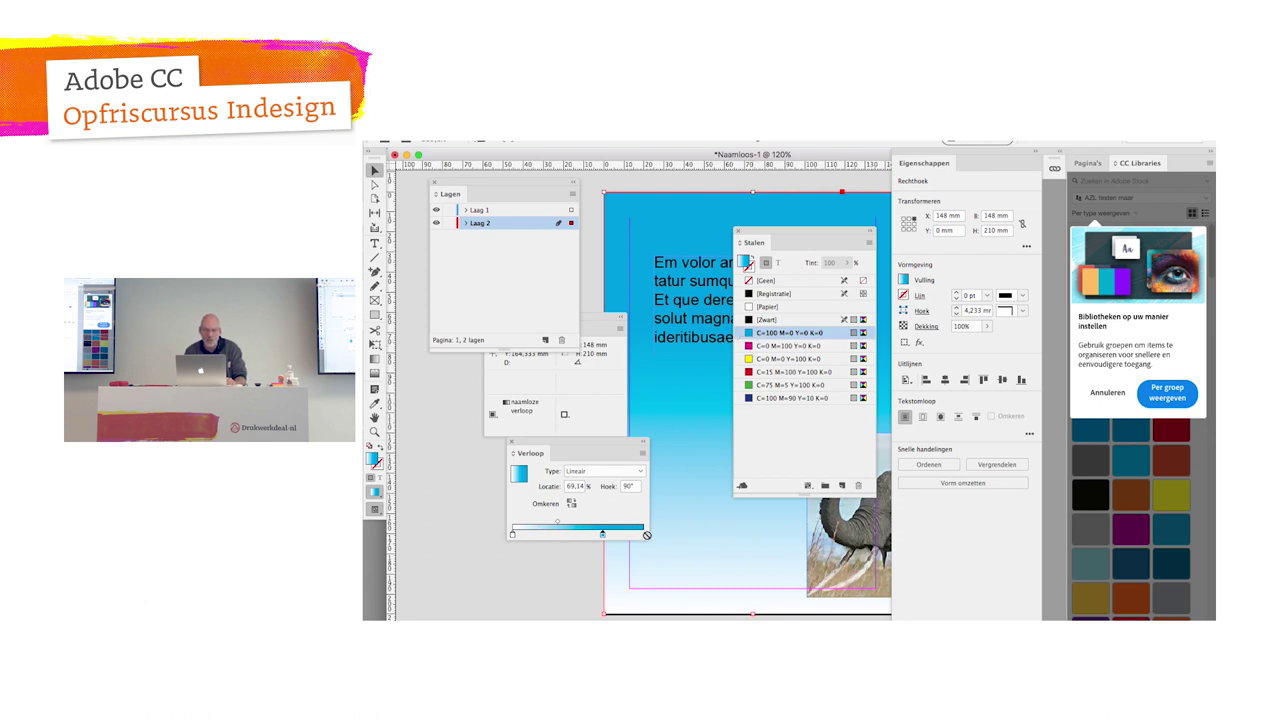
{"action": "mouse_move", "coordinate": [785, 345]}
{"action": "left_mouse_down"}
{"action": "mouse_move", "coordinate": [638, 533]}
{"action": "mouse_move", "coordinate": [590, 555]}
{"action": "left_mouse_up"}
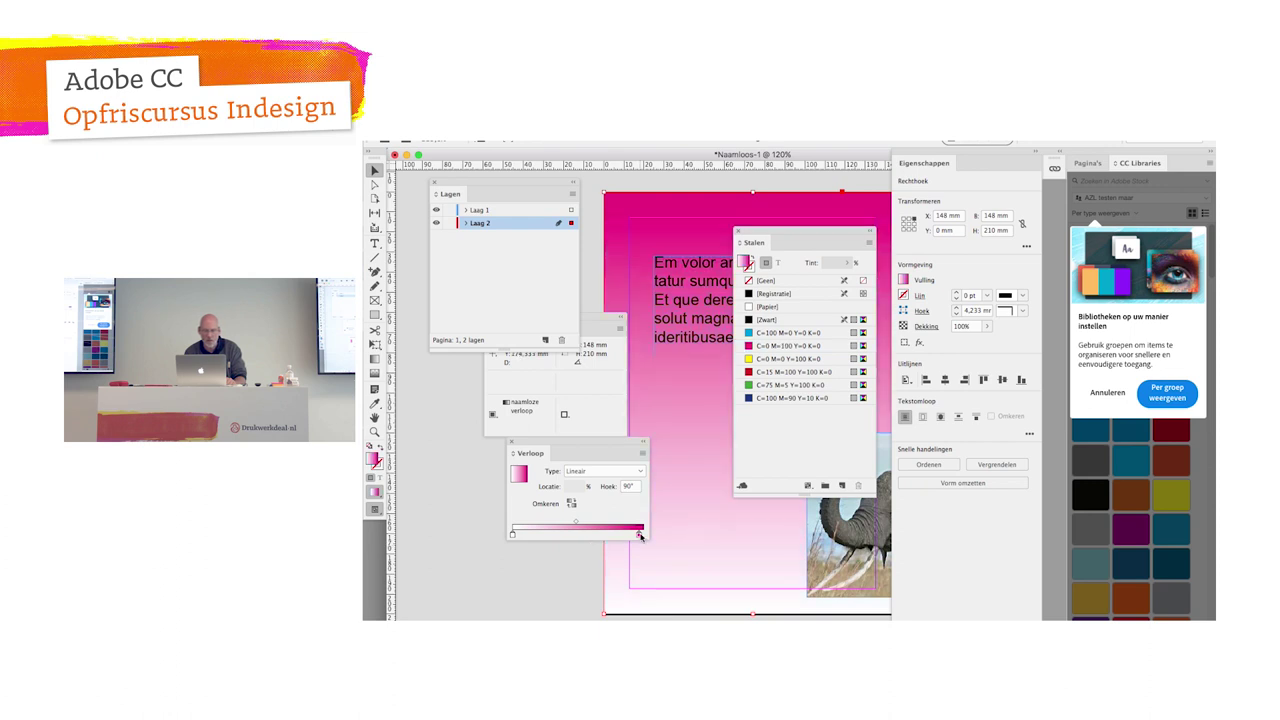
{"action": "left_click", "coordinate": [640, 535]}
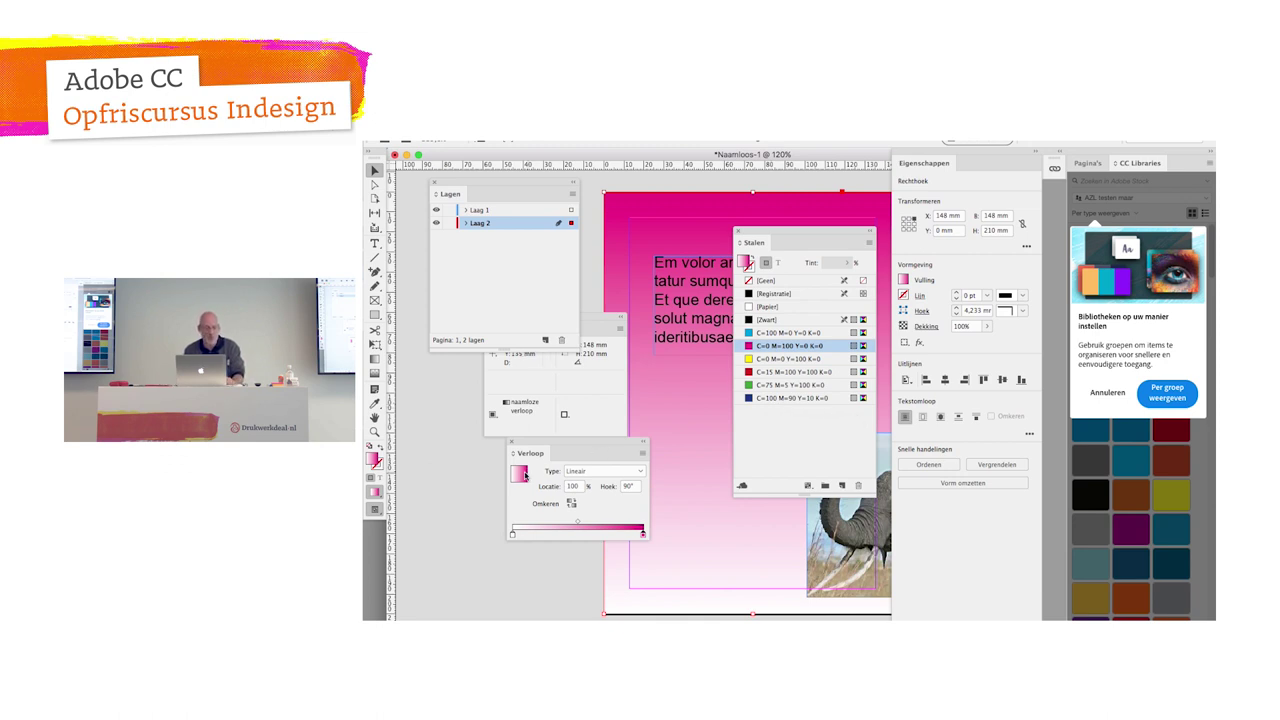
Step: Save the gradient as a swatch, hide all panels, and deselect the background frame
{"action": "left_click_drag", "start_coordinate": [714, 440], "coordinate": [777, 404]}
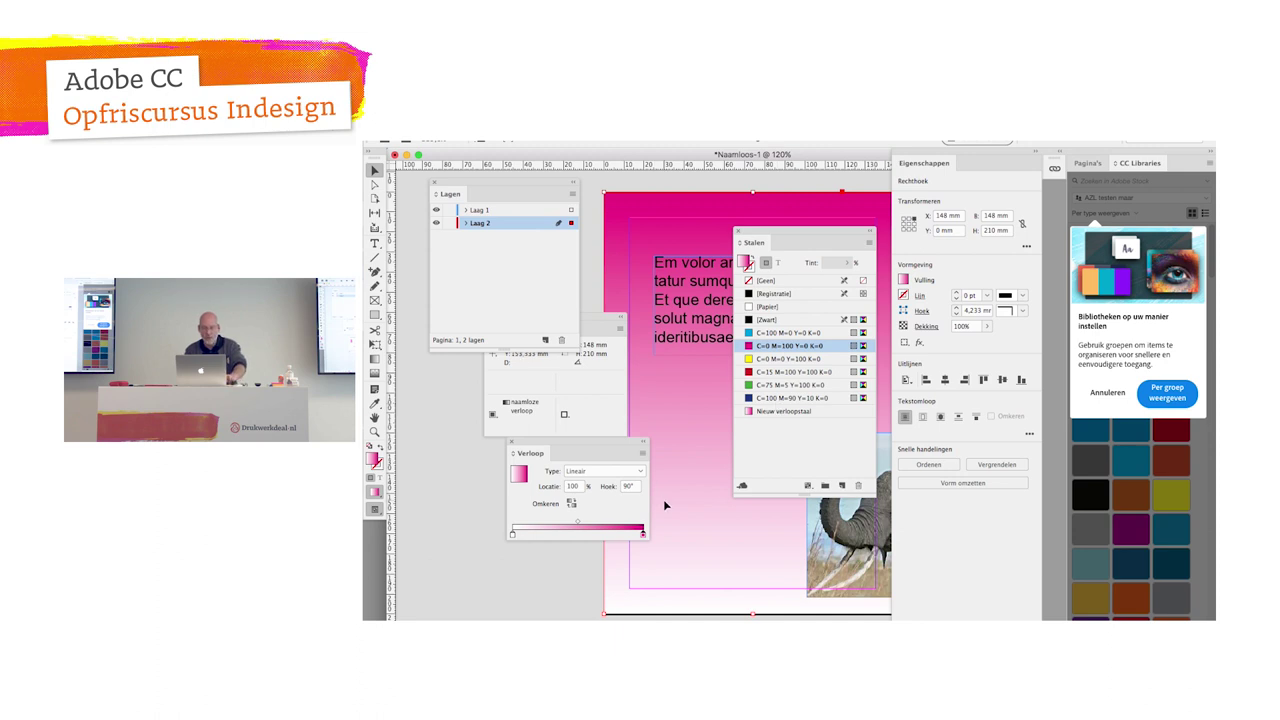
{"action": "key", "text": "Tab"}
{"action": "left_click", "coordinate": [512, 468]}
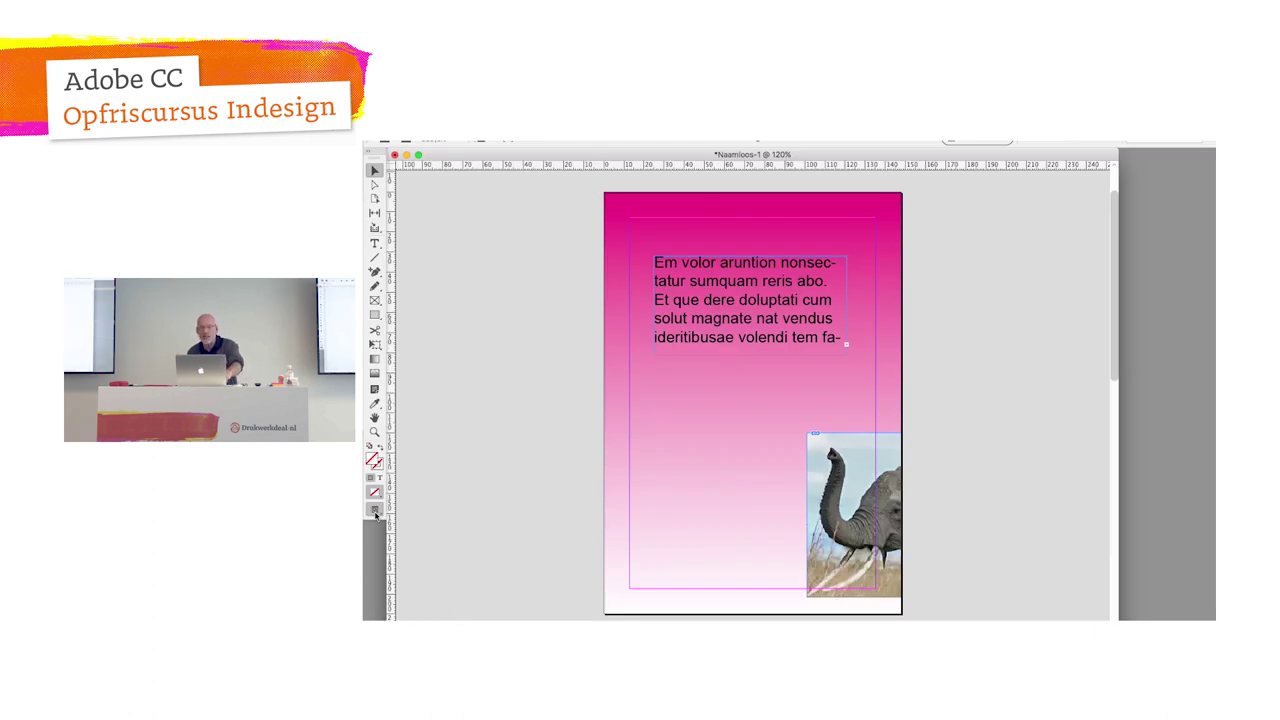
Step: Switch to Preview screen mode, then select and deselect the text frame
{"action": "left_click", "coordinate": [375, 510]}
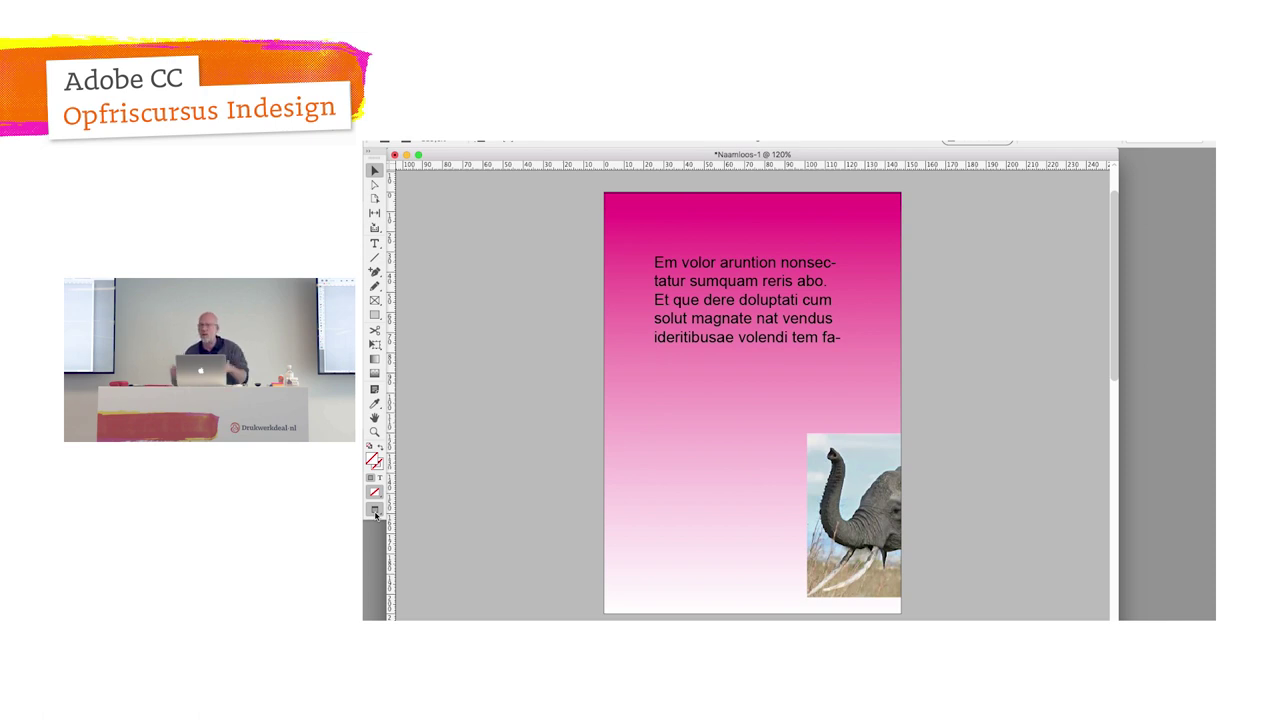
{"action": "left_click", "coordinate": [686, 293]}
{"action": "left_click", "coordinate": [541, 316]}
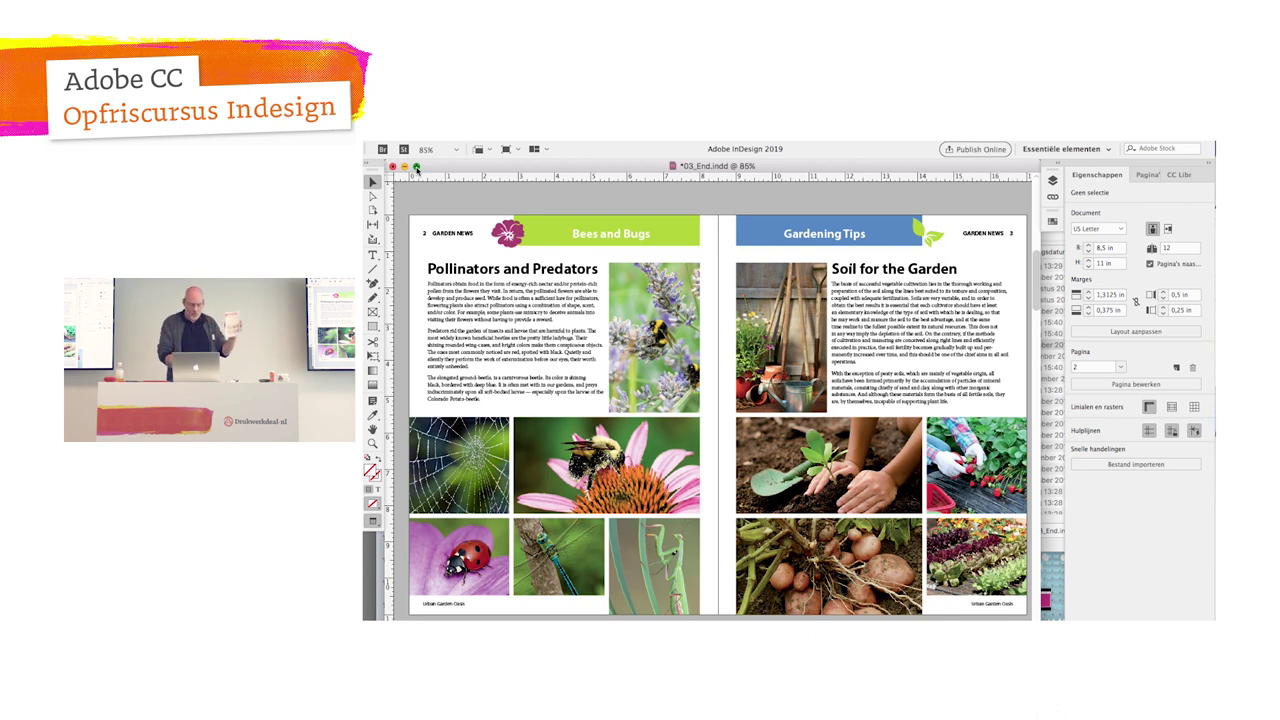
Step: Switch to Keynote to play the course slides, then return to InDesign
{"action": "key", "text": "super+Tab"}
{"action": "key", "text": "super+Tab"}
{"action": "key", "text": "super+Tab"}
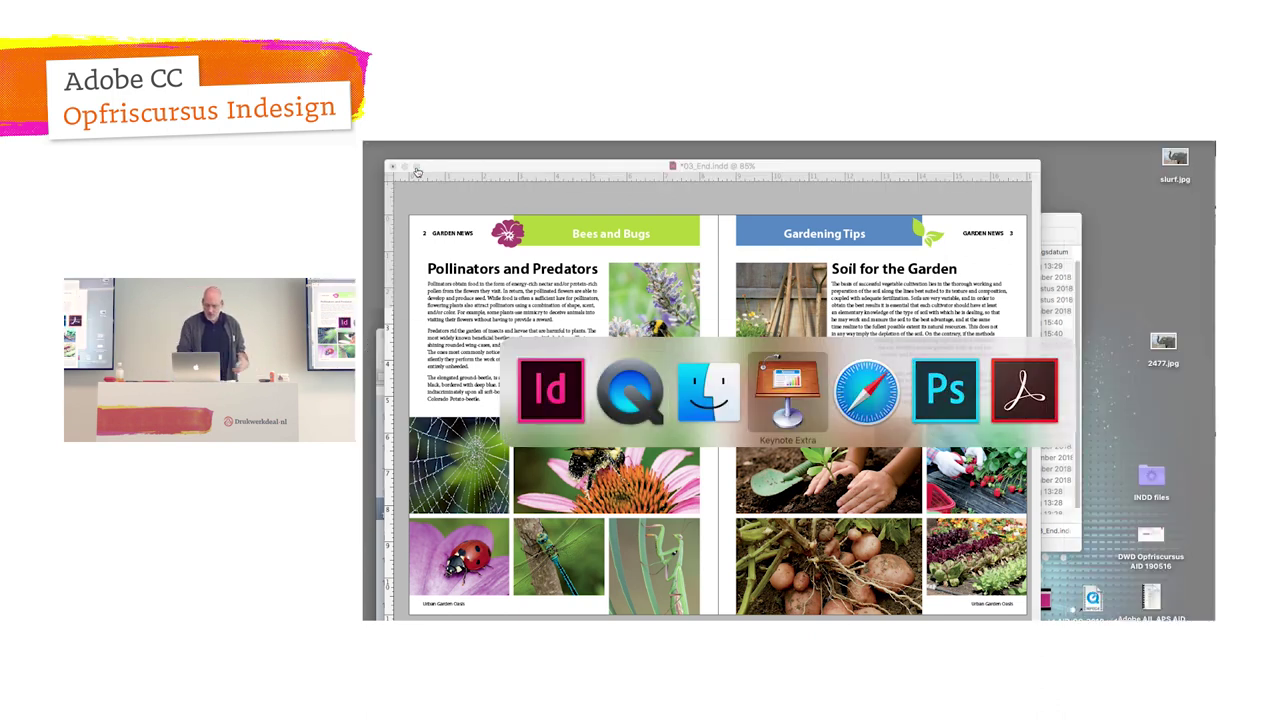
{"action": "key", "text": "super+alt+p"}
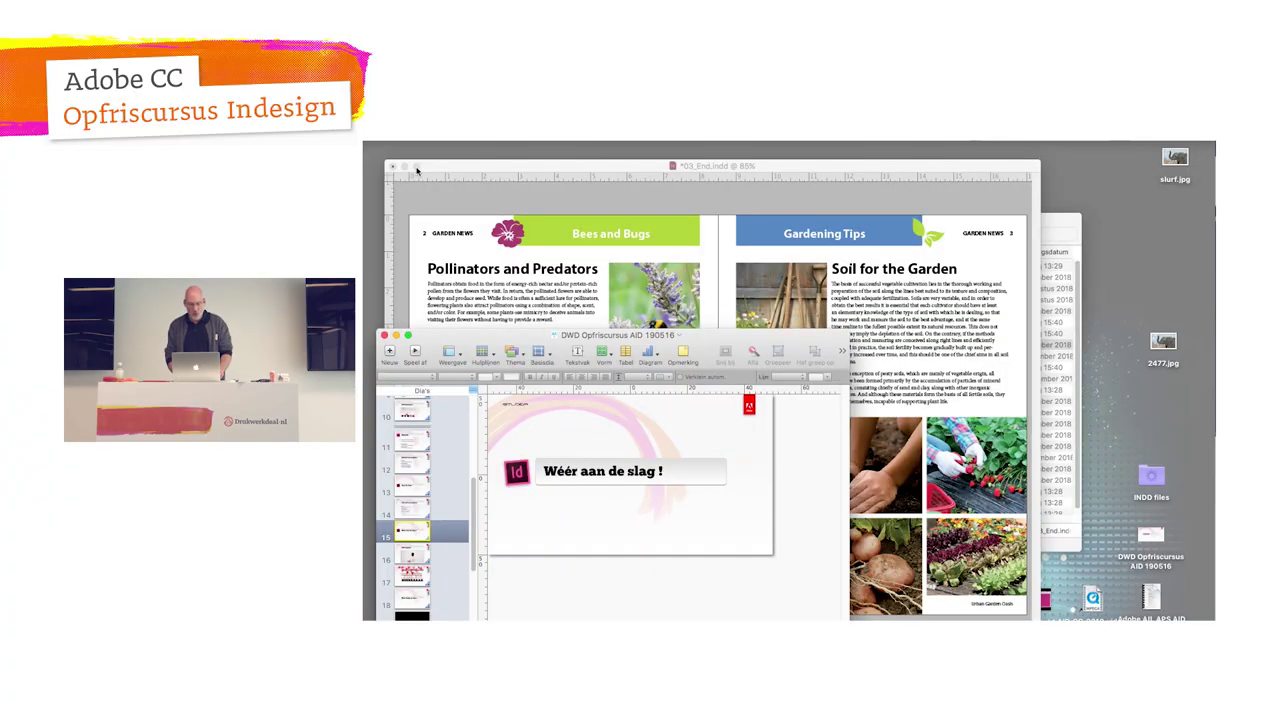
{"action": "key", "text": "super+Tab"}
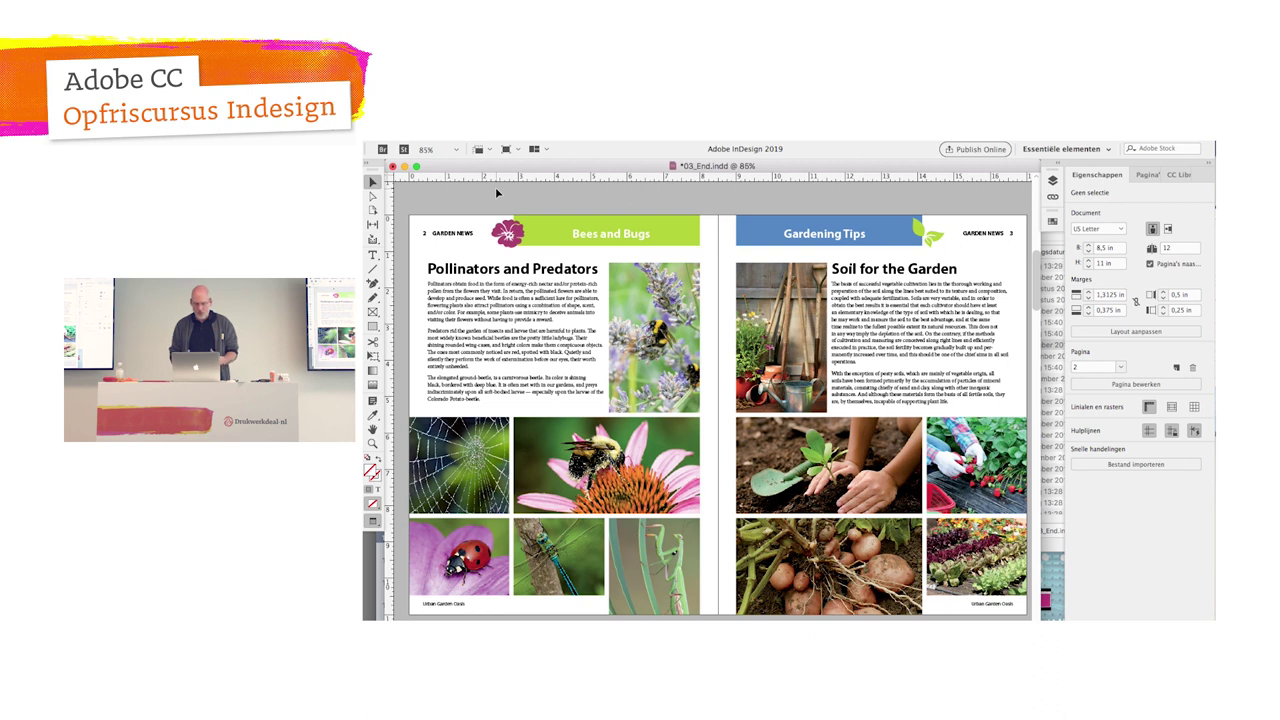
Step: Return to Normal view with guides visible and start a new document with Ctrl+N
{"action": "key", "text": "w"}
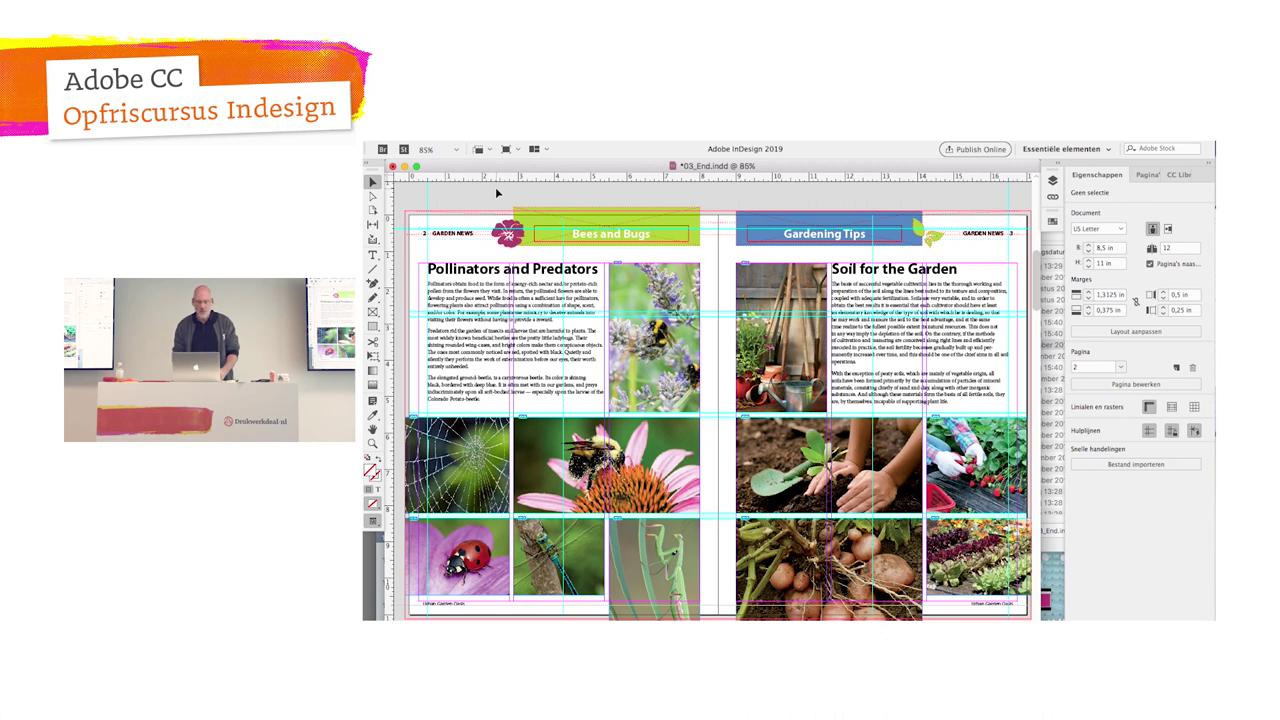
{"action": "key", "text": "ctrl+n"}
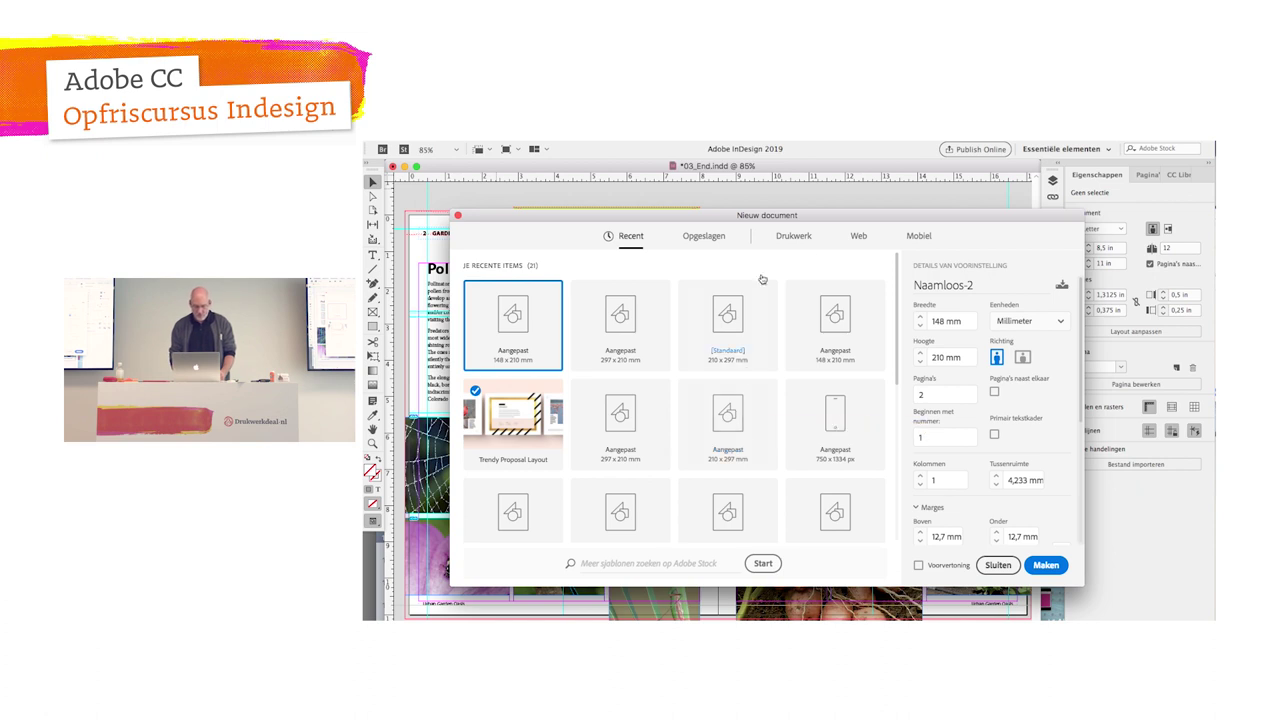
Step: Choose the Print A4 preset (210 × 297 mm, facing pages) instead of A5
{"action": "left_click", "coordinate": [805, 237]}
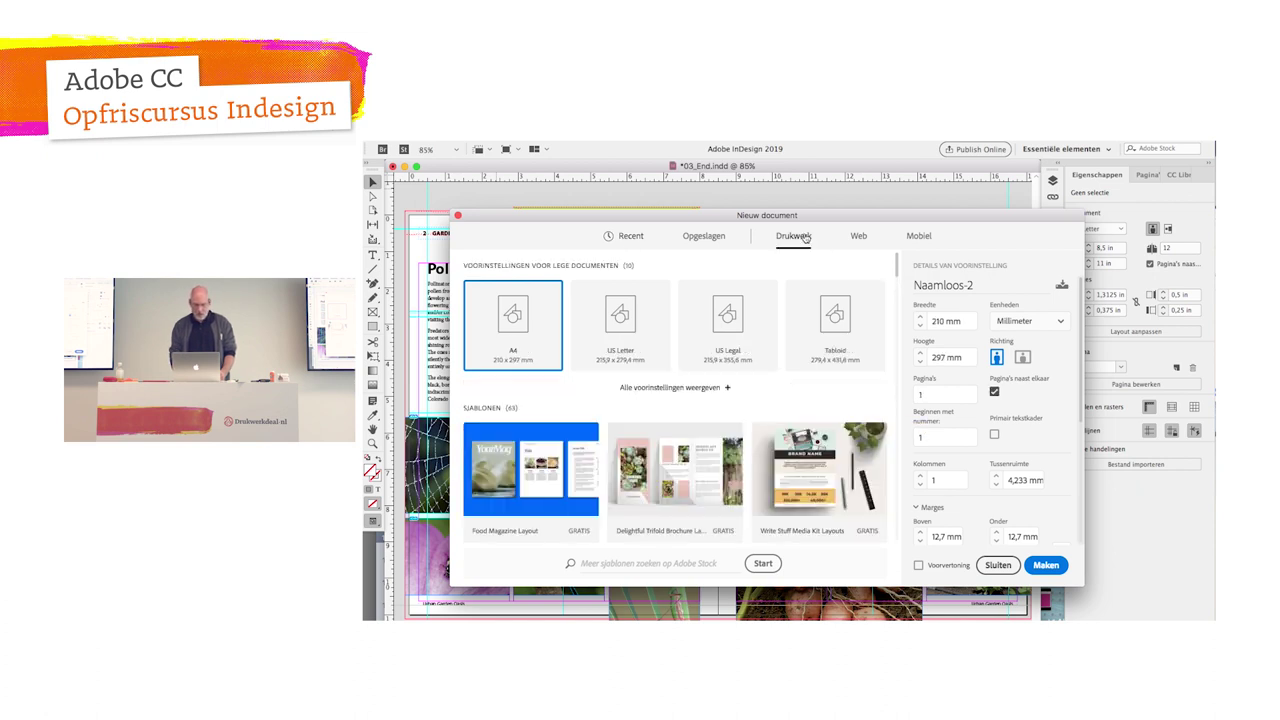
{"action": "left_click", "coordinate": [710, 388]}
{"action": "left_click", "coordinate": [730, 415]}
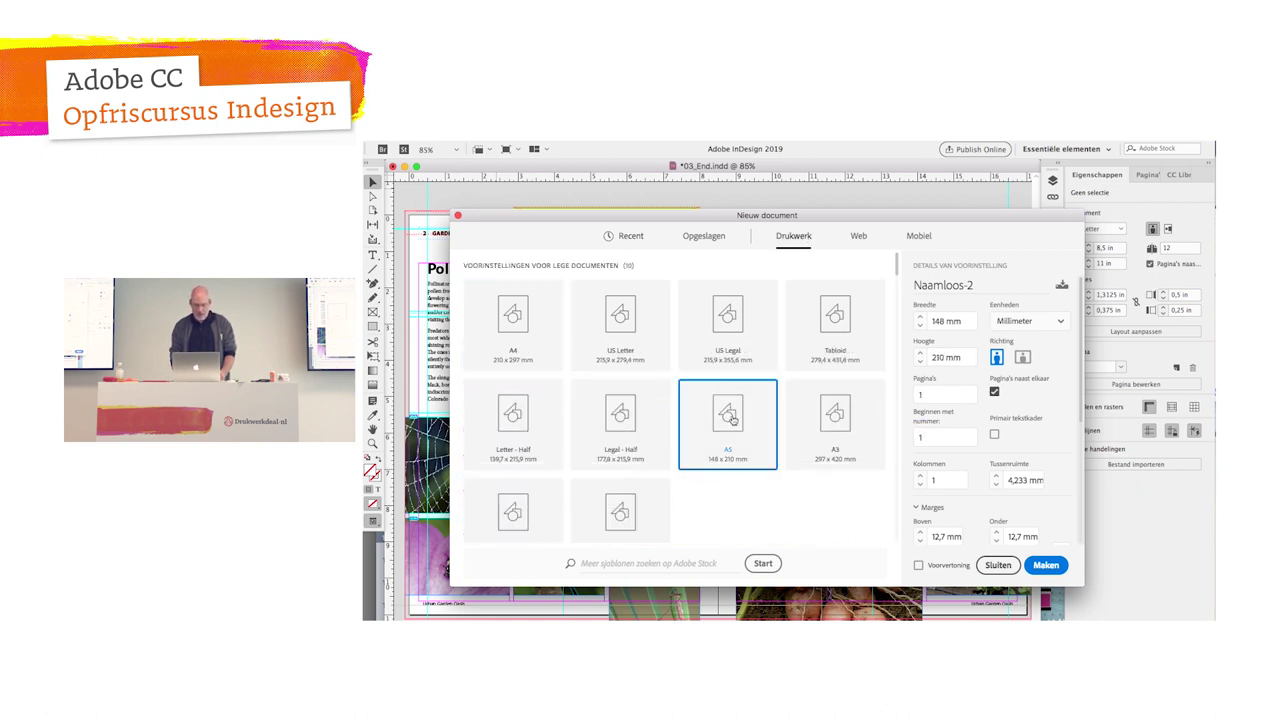
{"action": "left_click", "coordinate": [537, 328]}
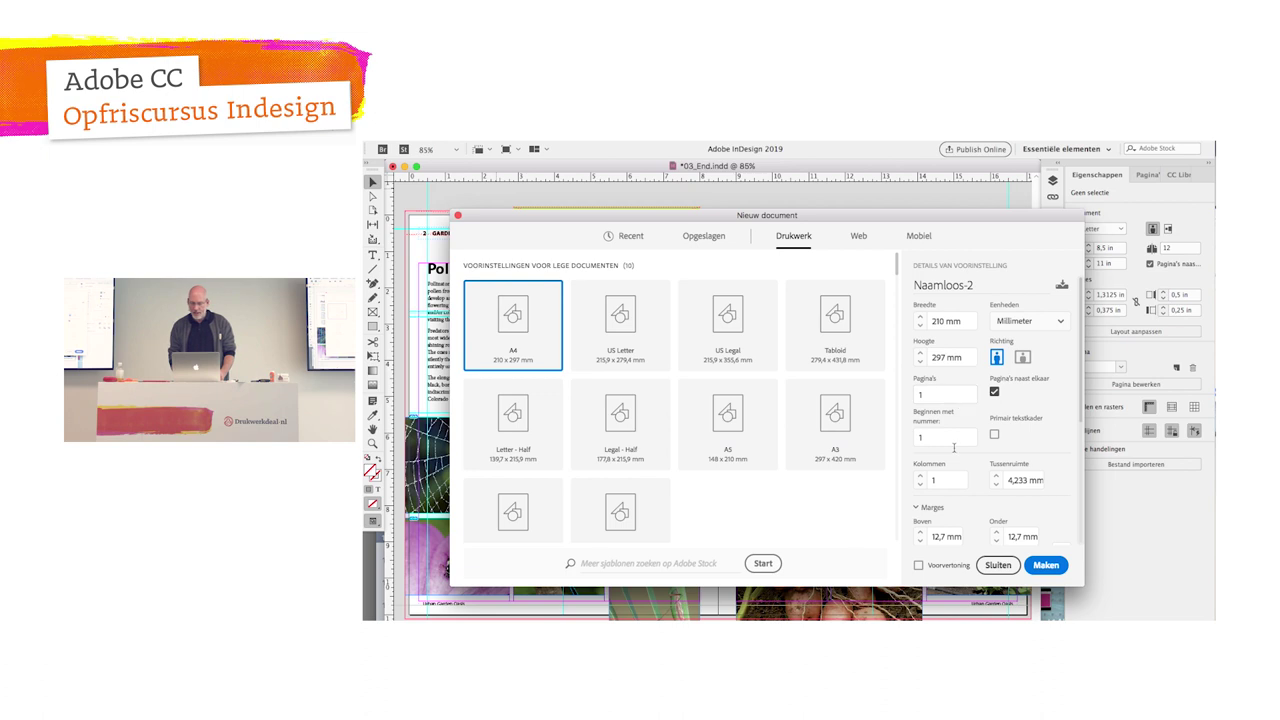
{"action": "scroll", "coordinate": [965, 462], "scroll_direction": "down", "scroll_amount": 2}
{"action": "scroll", "coordinate": [965, 462], "scroll_direction": "down", "scroll_amount": 4}
{"action": "scroll", "coordinate": [965, 462], "scroll_direction": "down", "scroll_amount": 2}
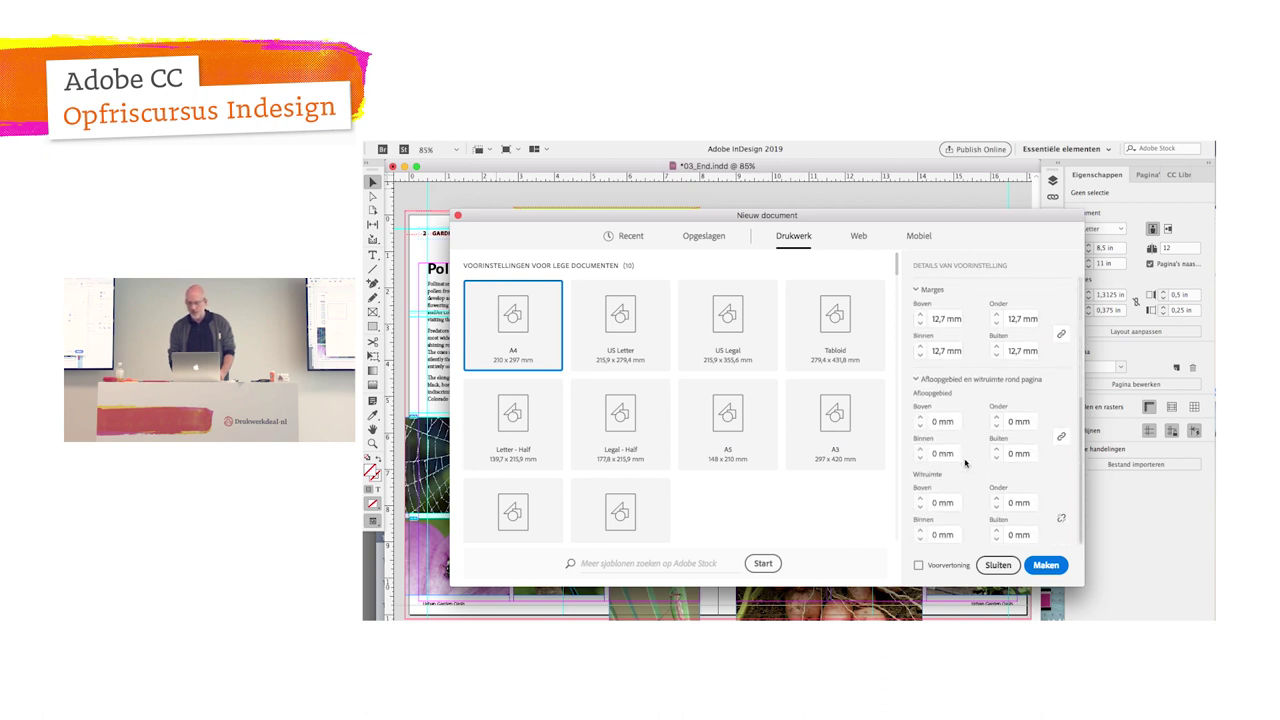
{"action": "scroll", "coordinate": [965, 462], "scroll_direction": "up", "scroll_amount": 5}
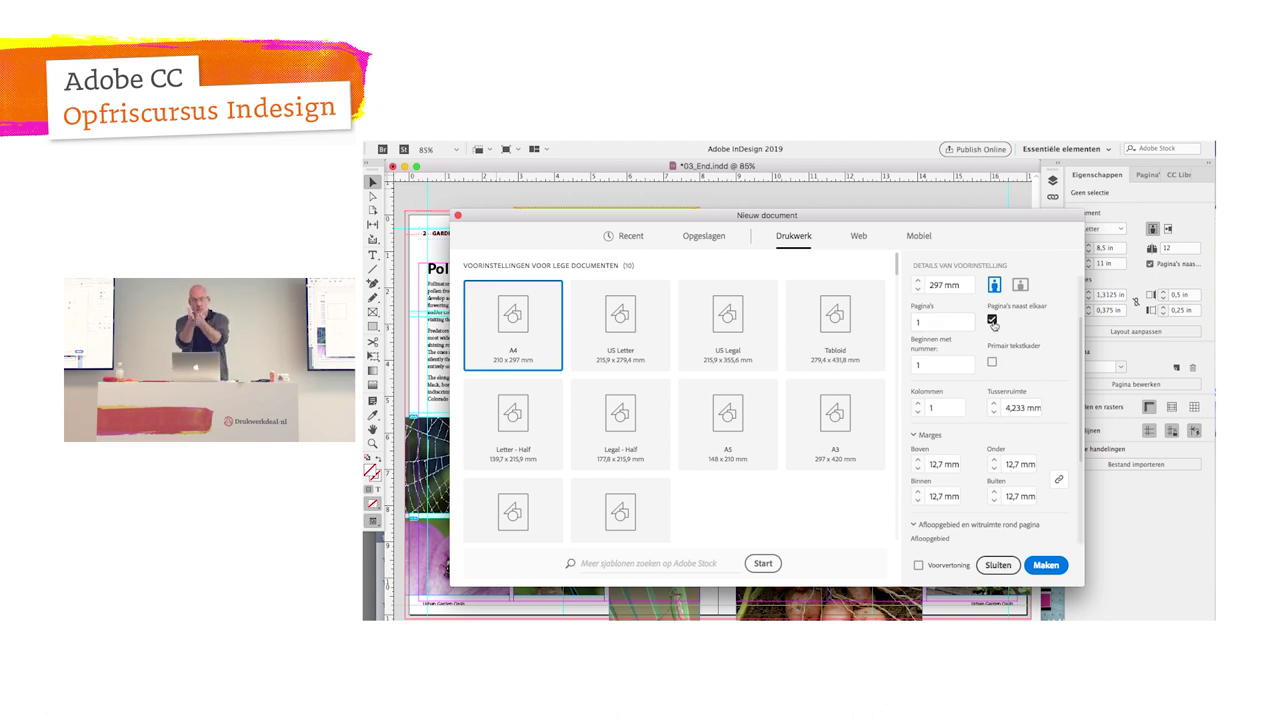
Step: Enter 3 in Kolommen and 10 mm in Tussenruimte
{"action": "double_click", "coordinate": [943, 409]}
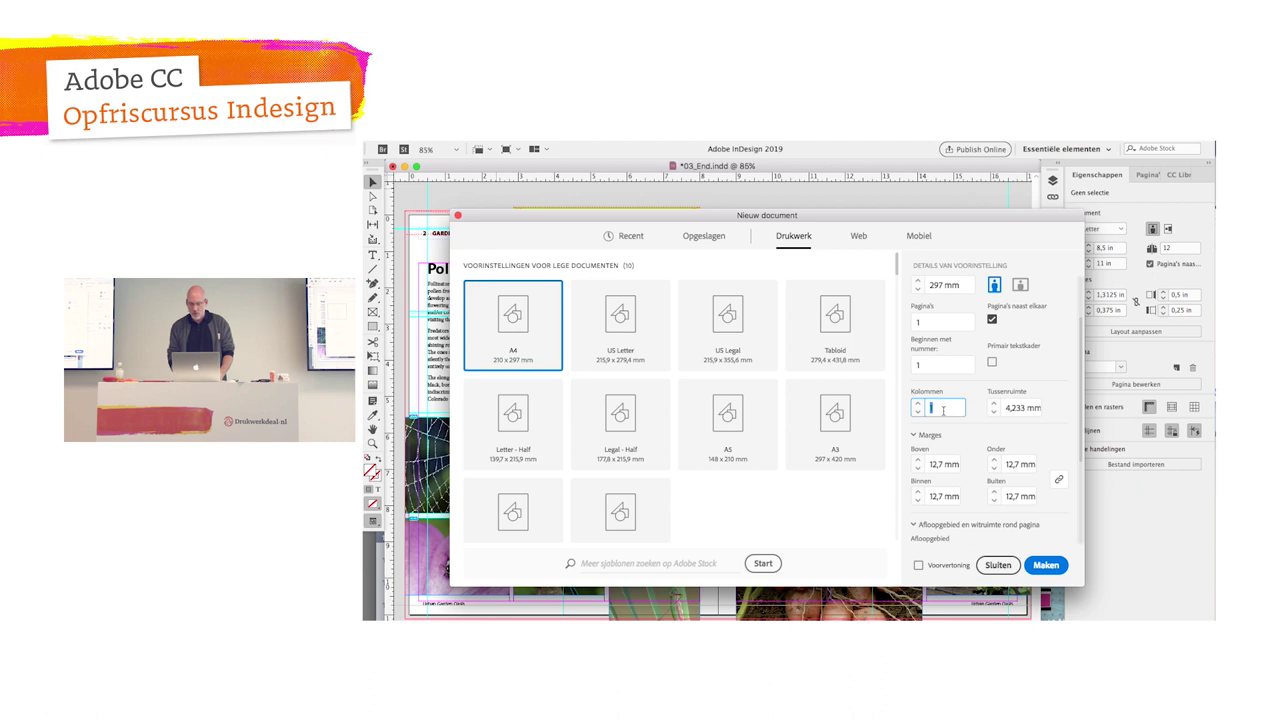
{"action": "type", "text": "3"}
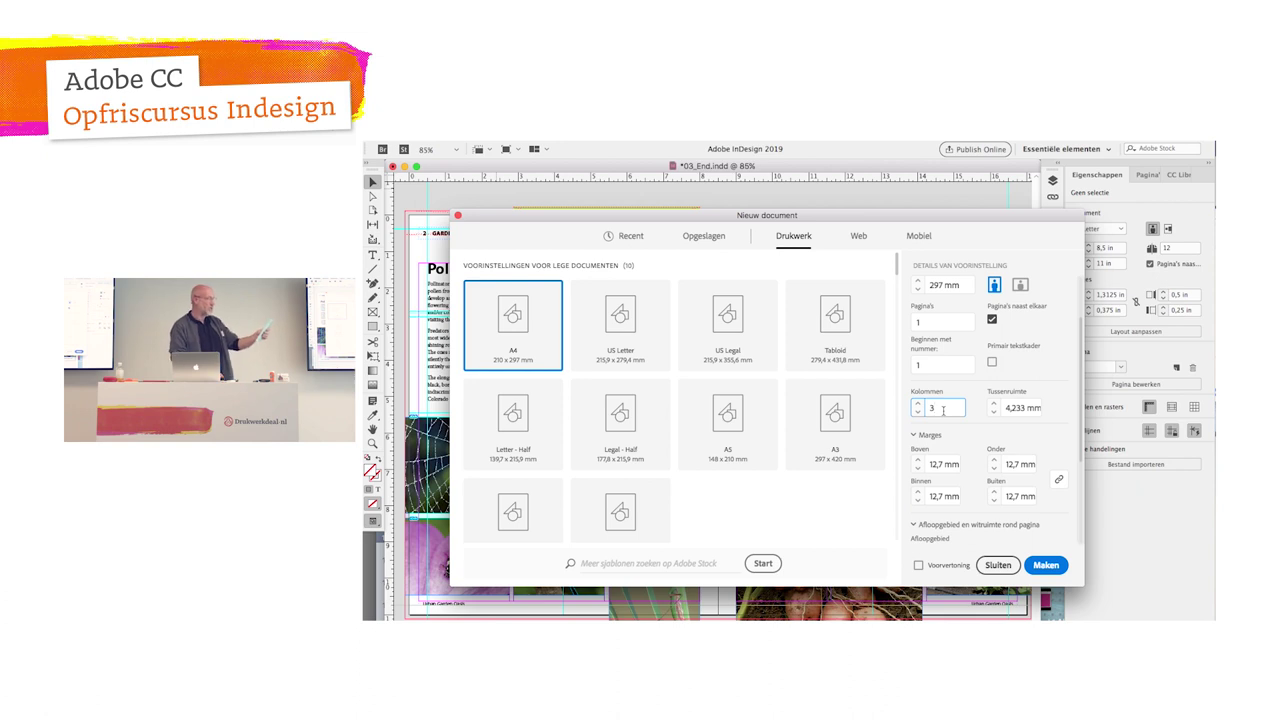
{"action": "double_click", "coordinate": [941, 409]}
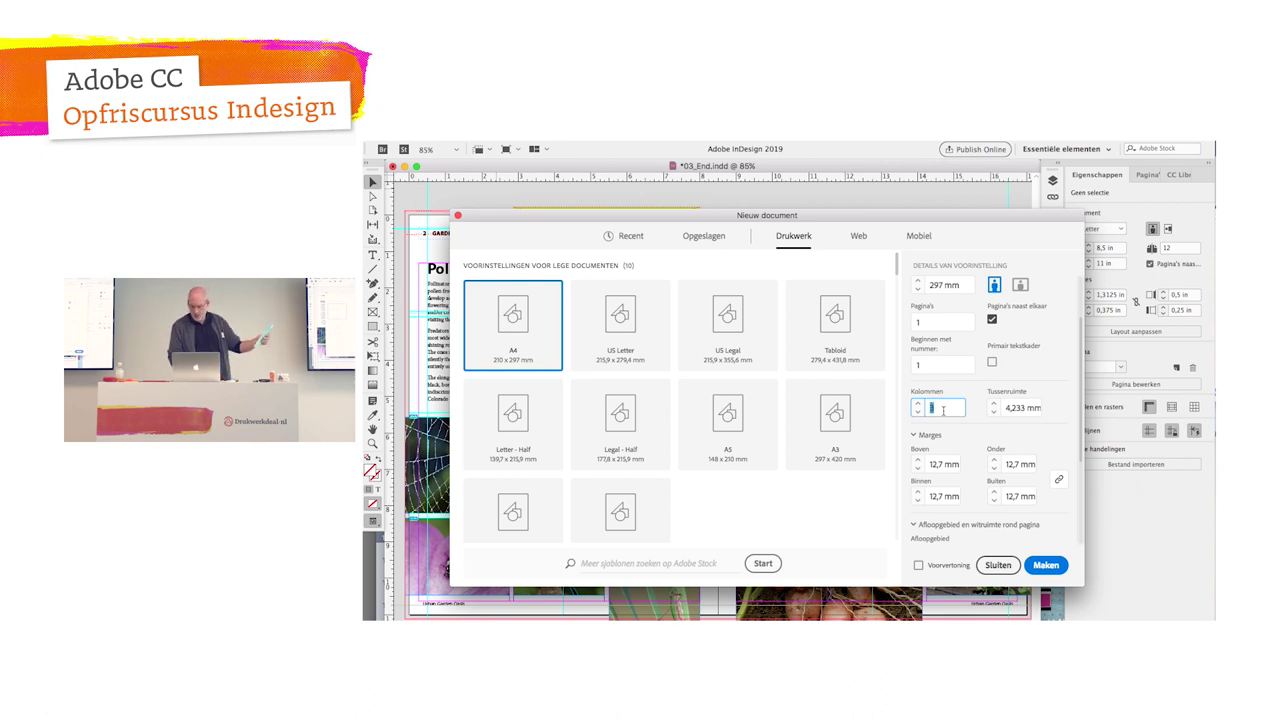
{"action": "key", "text": "Tab"}
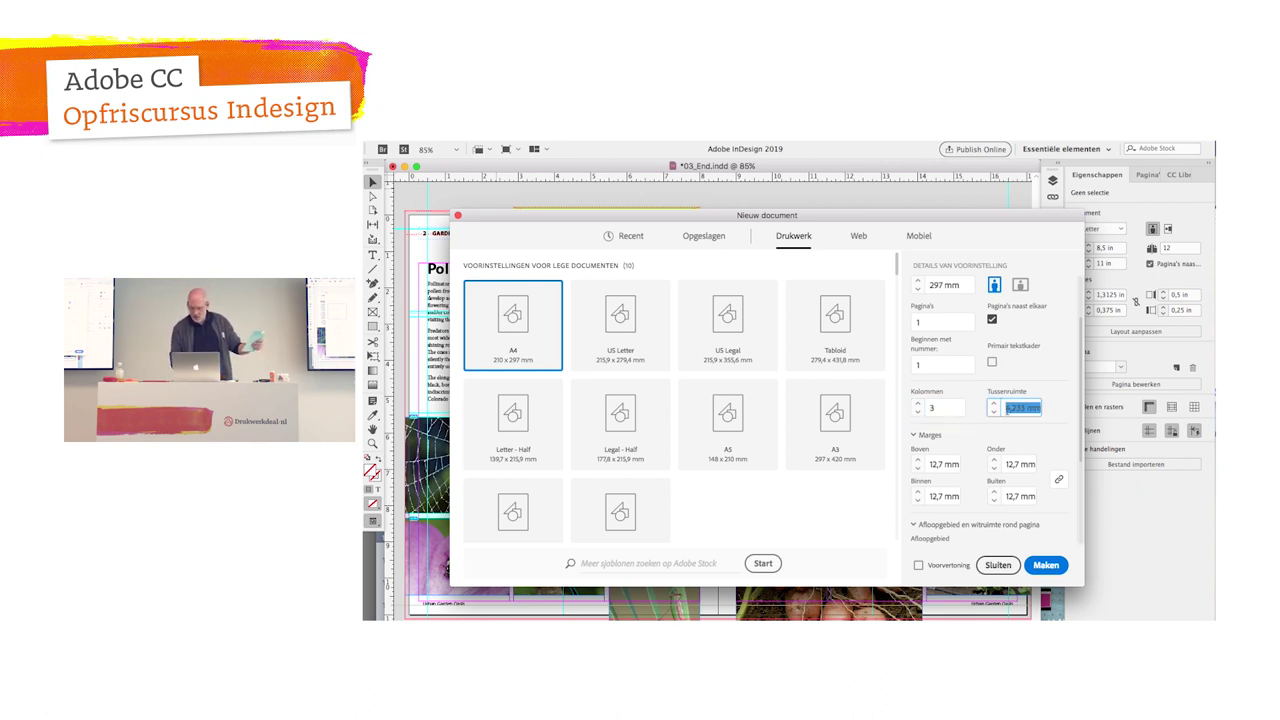
{"action": "type", "text": "10"}
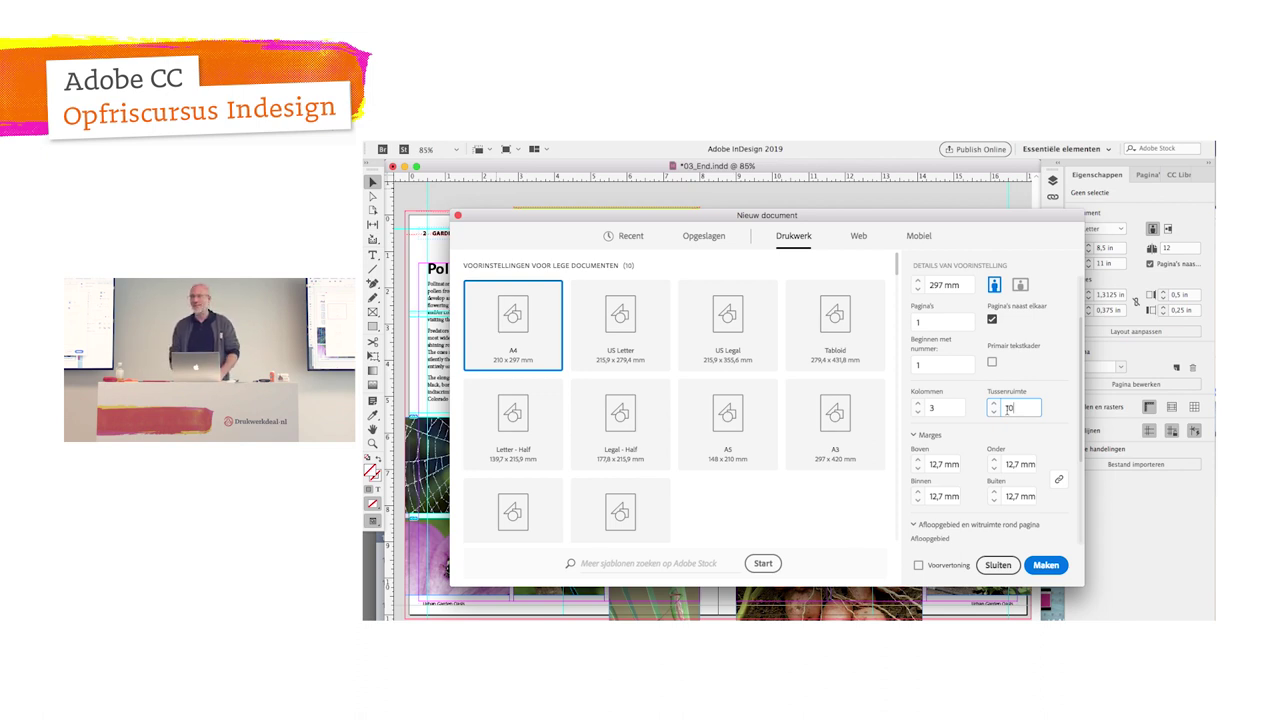
{"action": "key", "text": "Tab"}
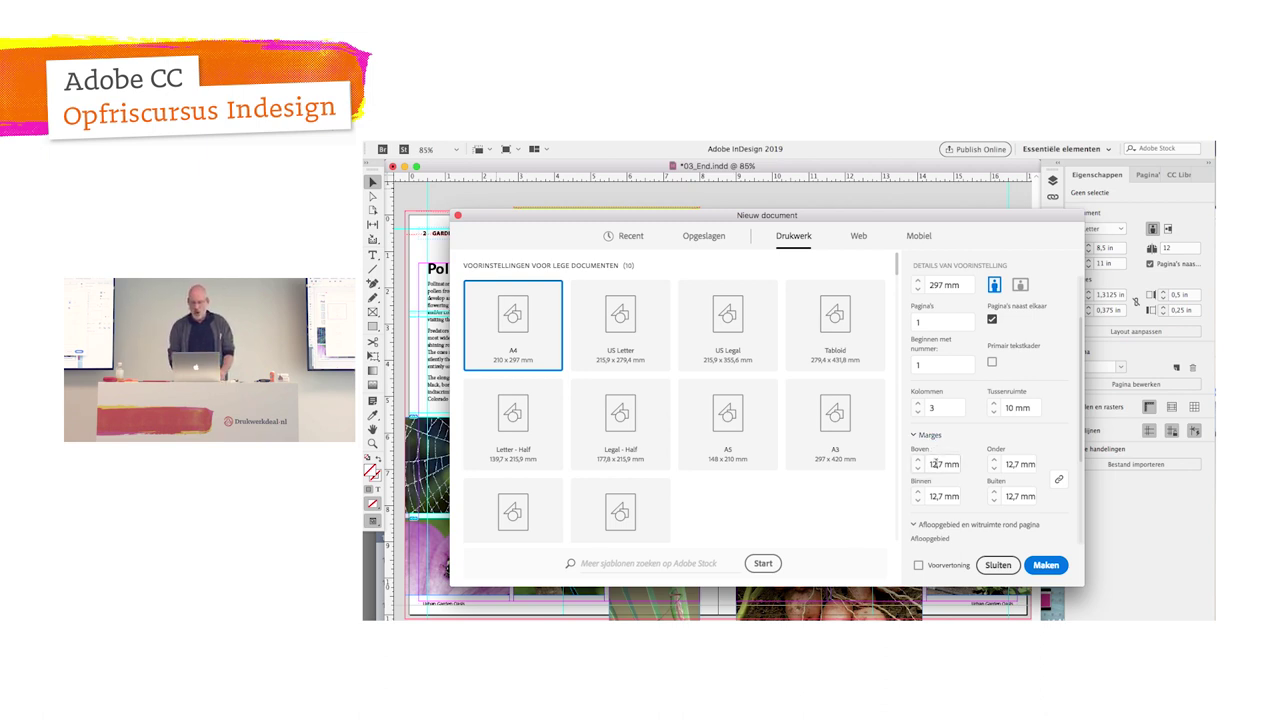
{"action": "left_click", "coordinate": [933, 464]}
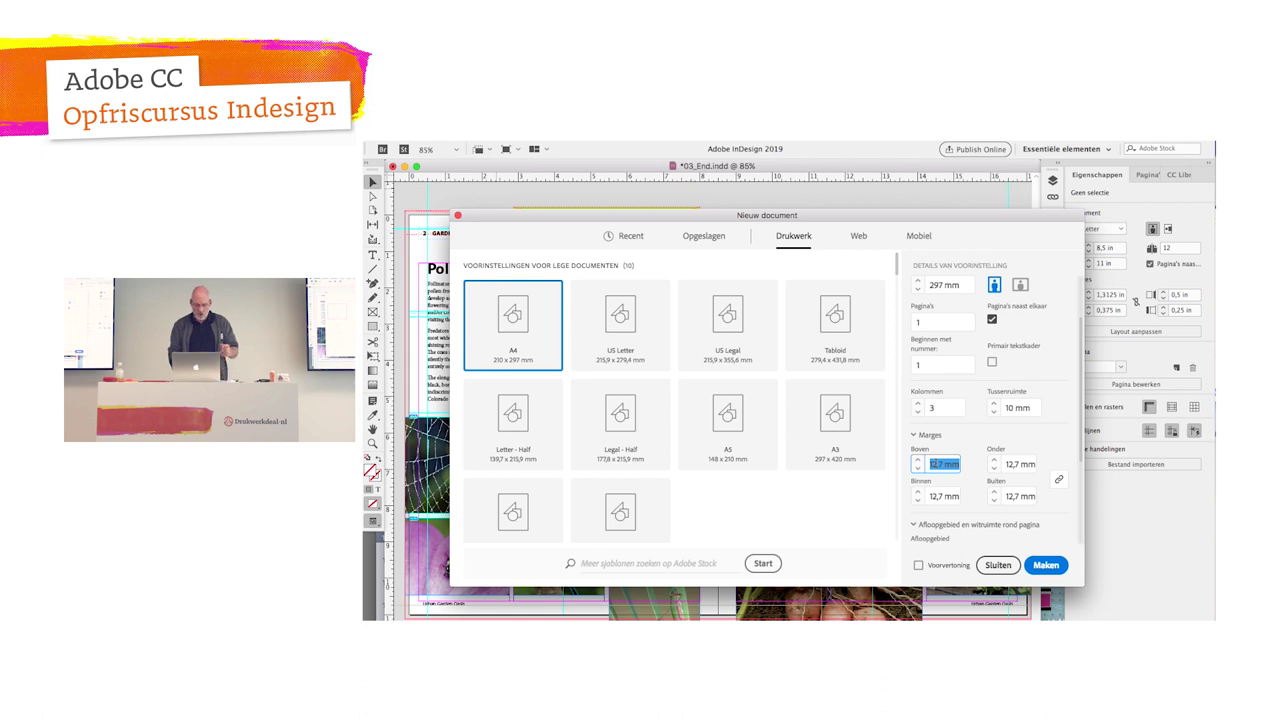
Step: Set the top margin to 30 mm and the bottom margin to 20 mm
{"action": "type", "text": "30"}
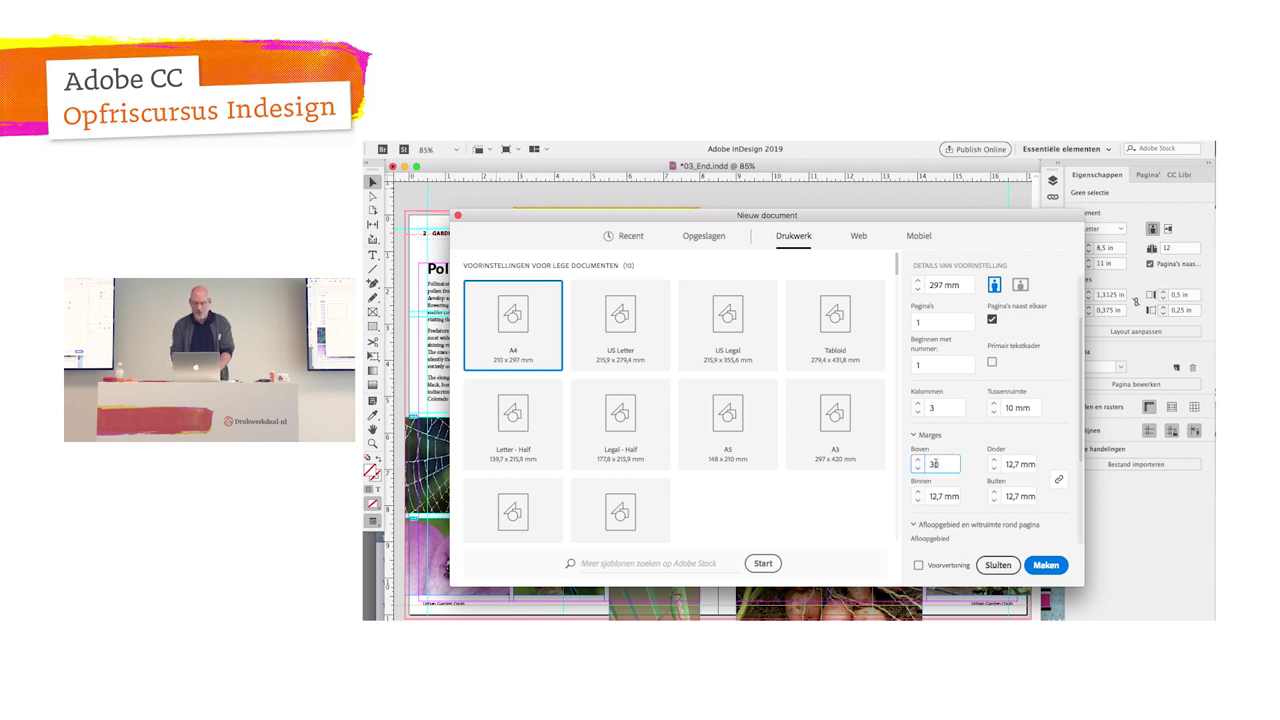
{"action": "left_click", "coordinate": [1059, 479]}
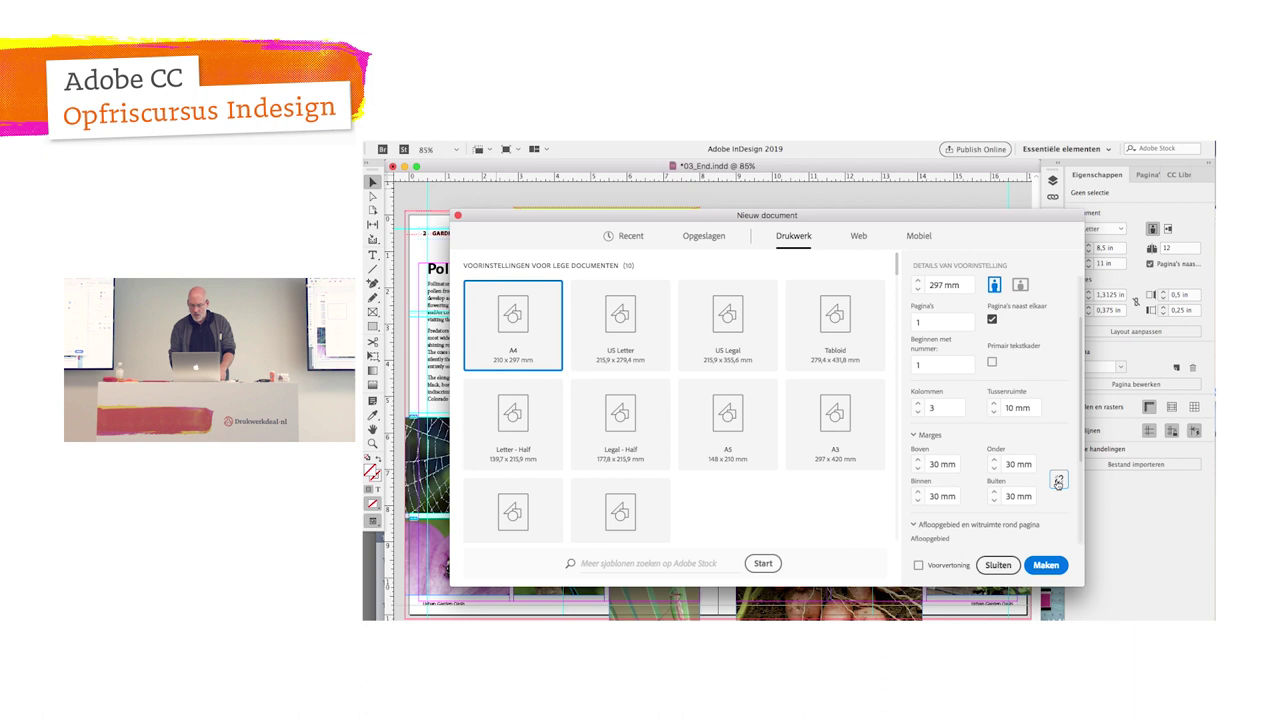
{"action": "left_click", "coordinate": [1008, 464]}
{"action": "type", "text": "20"}
{"action": "key", "text": "Tab"}
Step: Set the inside margin to 20 mm, outside to 15 mm, and turn on Voorvertoning
{"action": "scroll", "coordinate": [1009, 467], "scroll_direction": "down", "scroll_amount": 2}
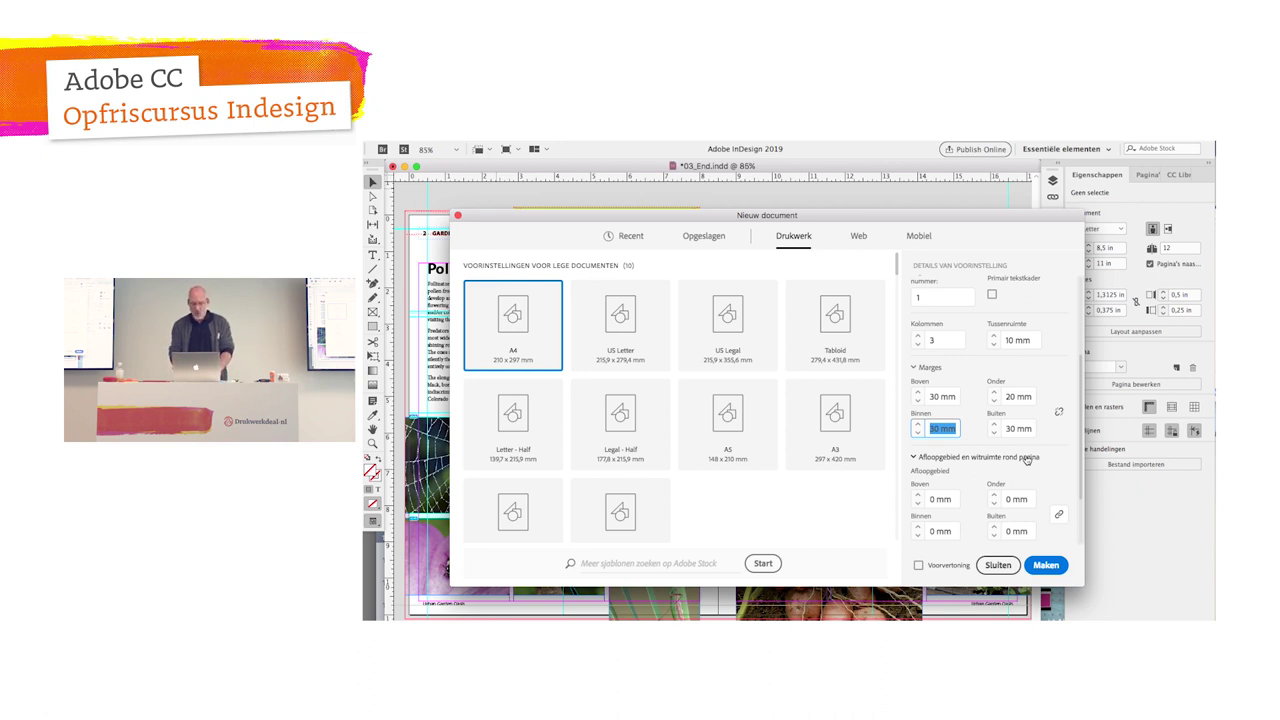
{"action": "type", "text": "20"}
{"action": "key", "text": "Tab"}
{"action": "scroll", "coordinate": [1026, 459], "scroll_direction": "down", "scroll_amount": 2}
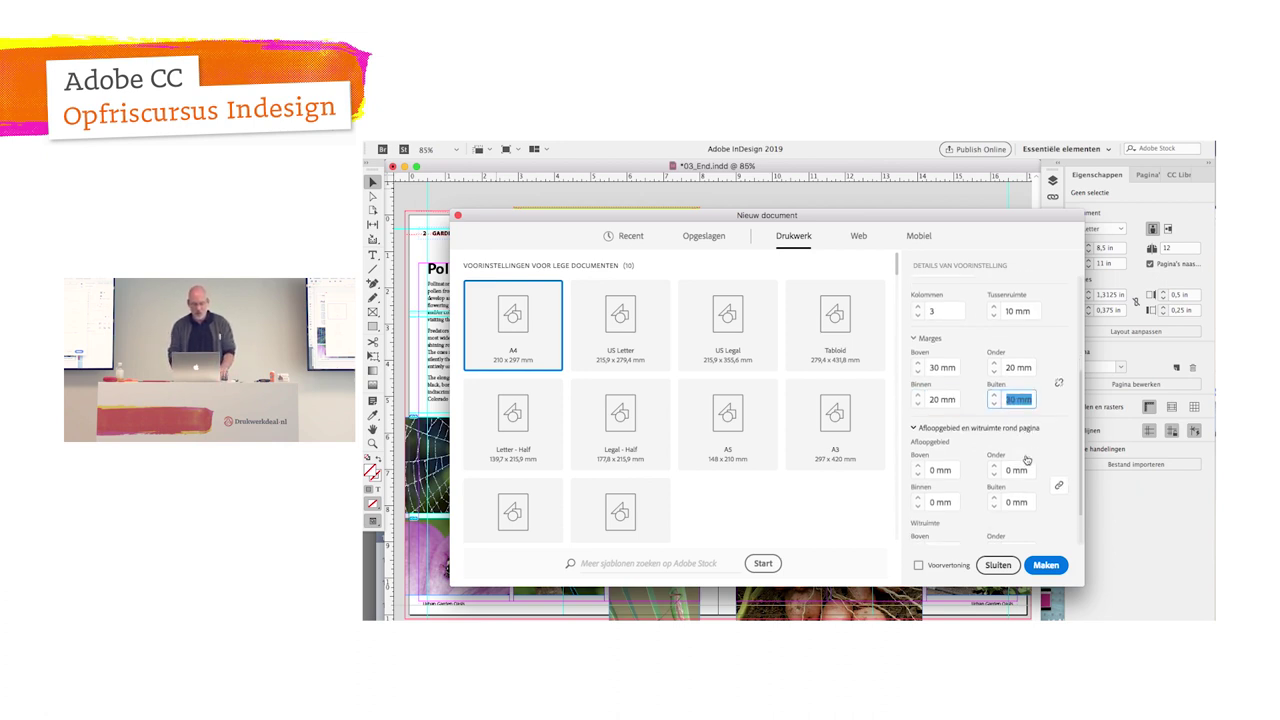
{"action": "type", "text": "1"}
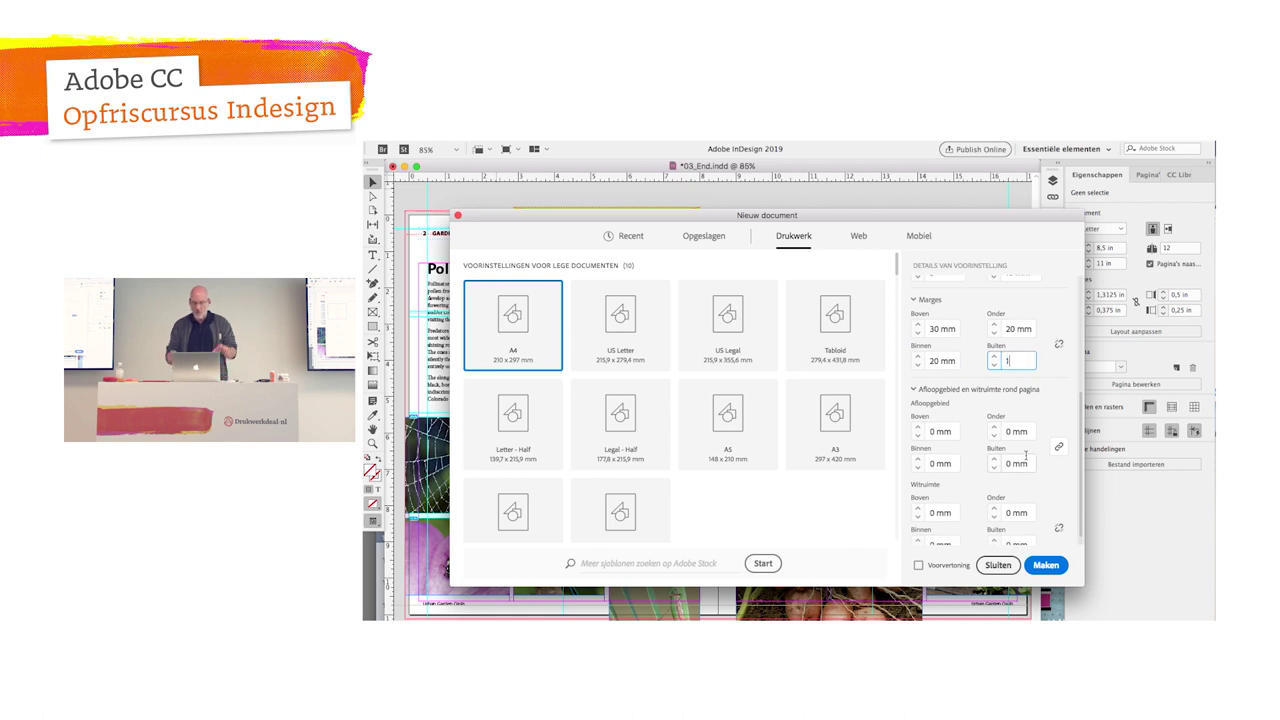
{"action": "type", "text": "5"}
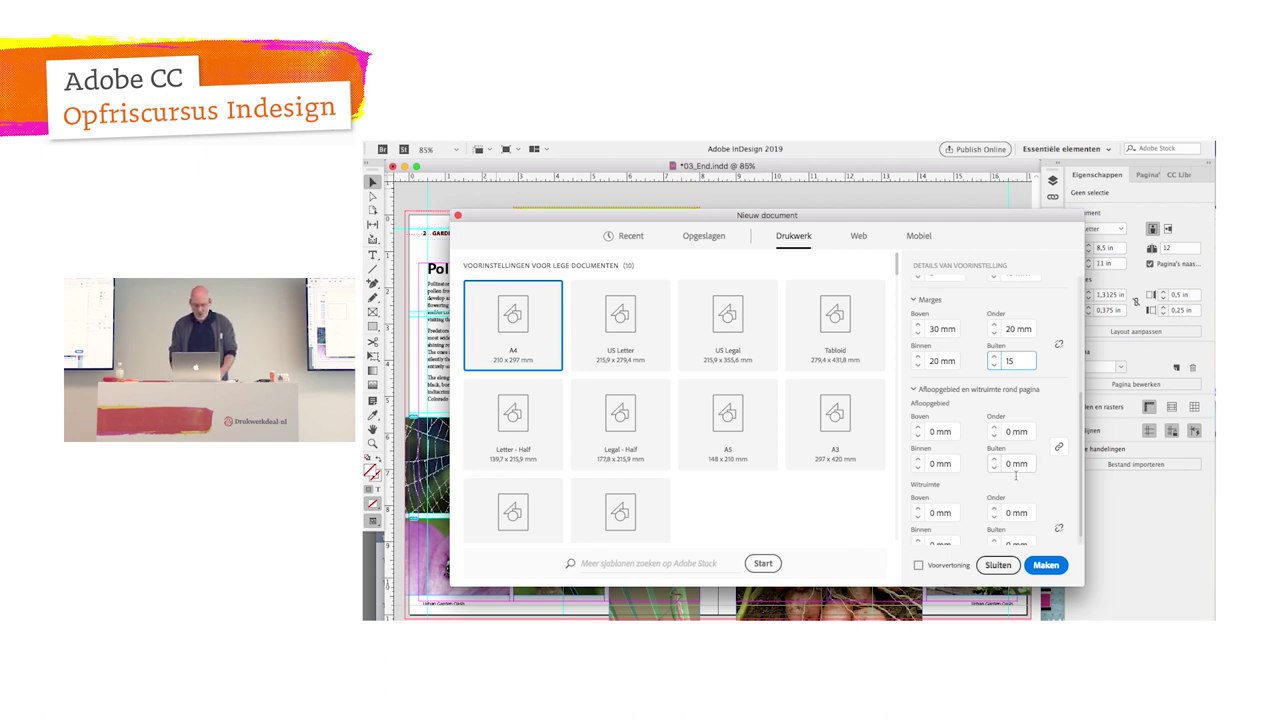
{"action": "left_click", "coordinate": [950, 566]}
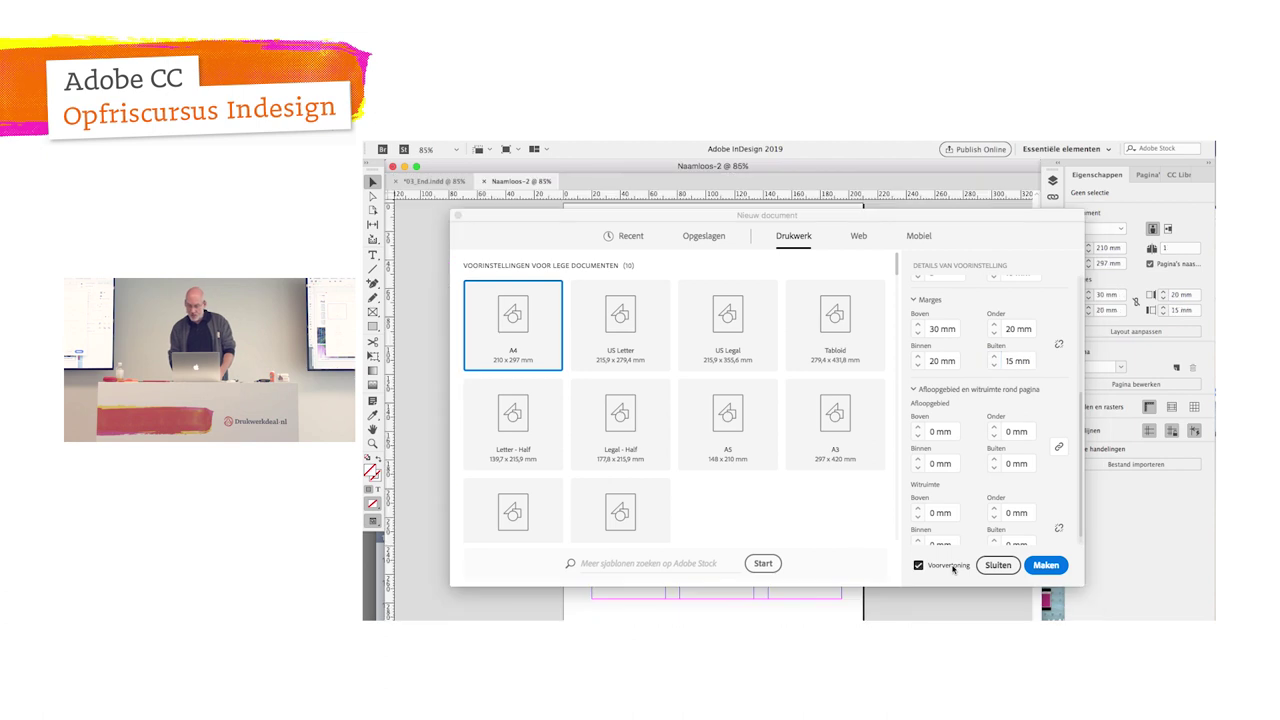
Step: Enter a 3 mm top bleed with fields linked so every side gets 3 mm
{"action": "left_click", "coordinate": [545, 218]}
{"action": "left_click_drag", "start_coordinate": [1010, 252], "coordinate": [553, 227]}
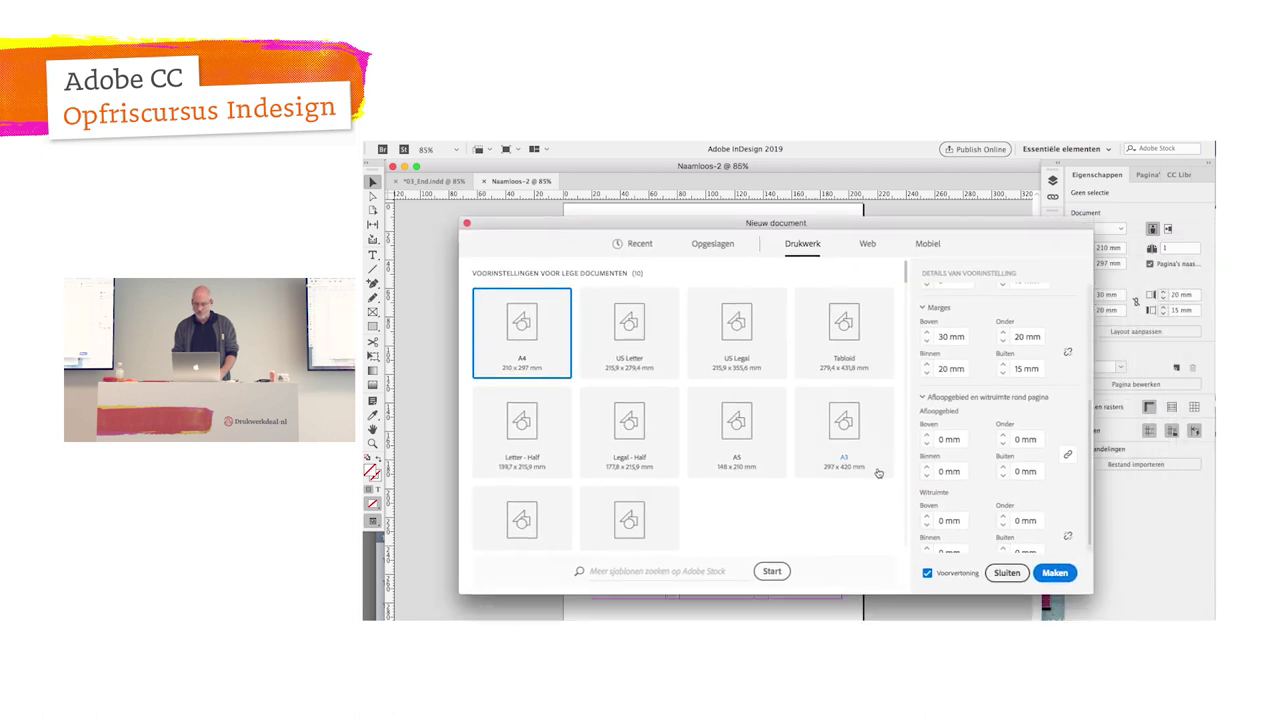
{"action": "scroll", "coordinate": [1005, 455], "scroll_direction": "down", "scroll_amount": 1}
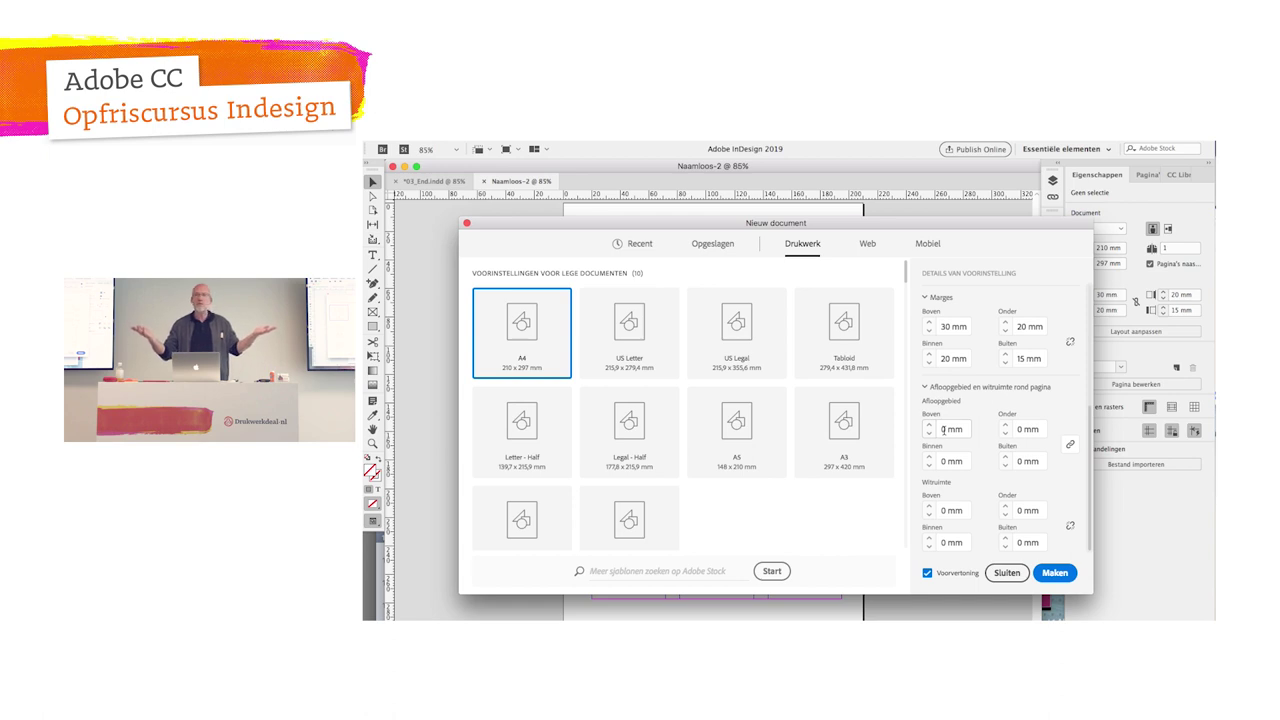
{"action": "double_click", "coordinate": [942, 429]}
{"action": "type", "text": "3"}
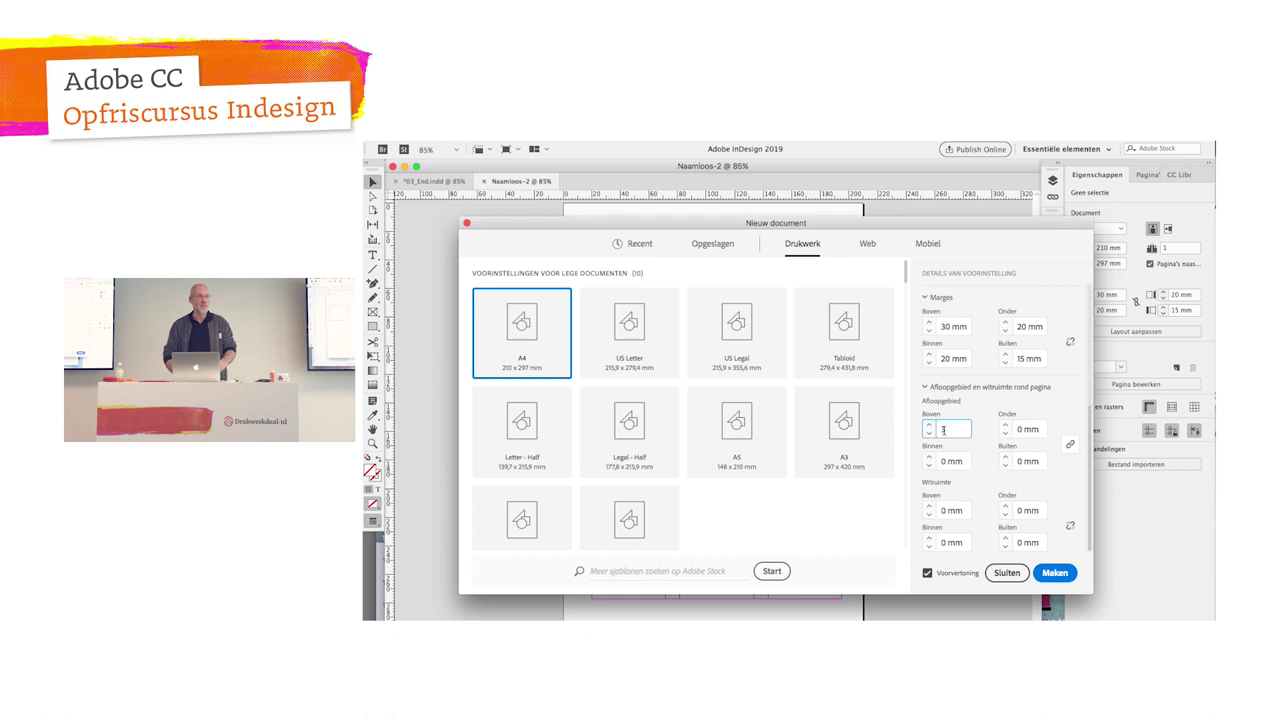
{"action": "key", "text": "Tab"}
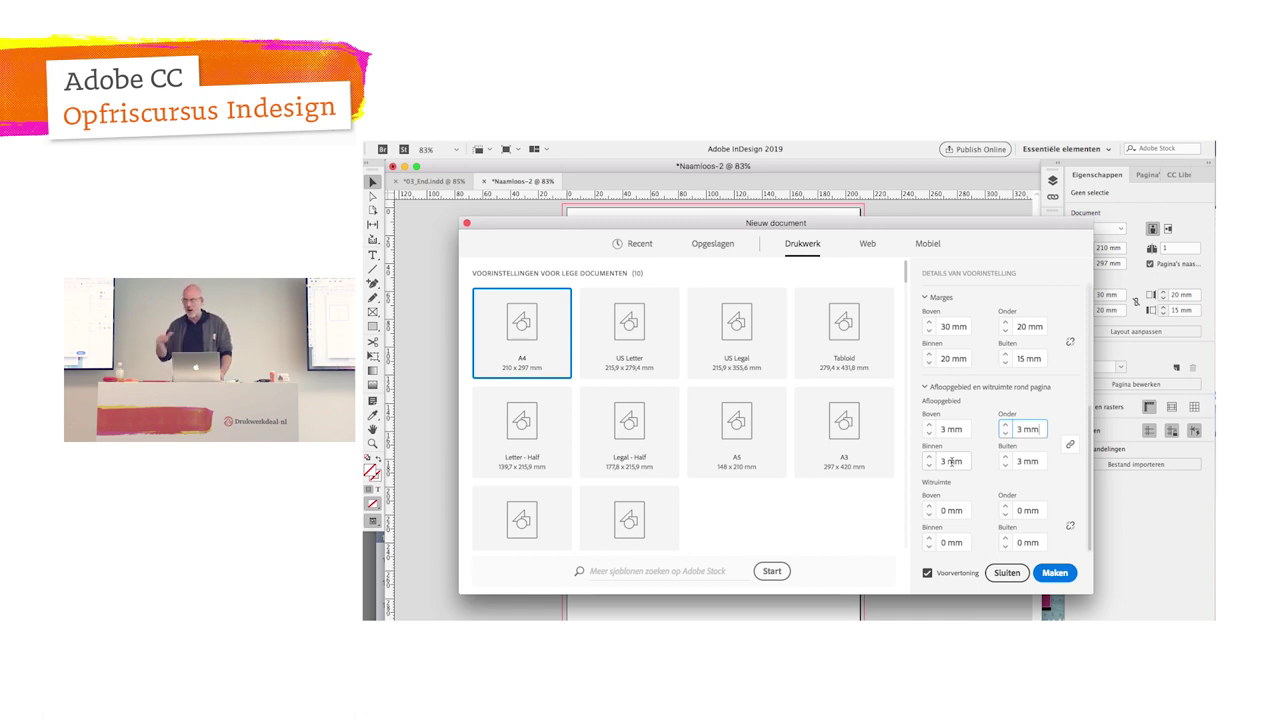
{"action": "left_click", "coordinate": [951, 428]}
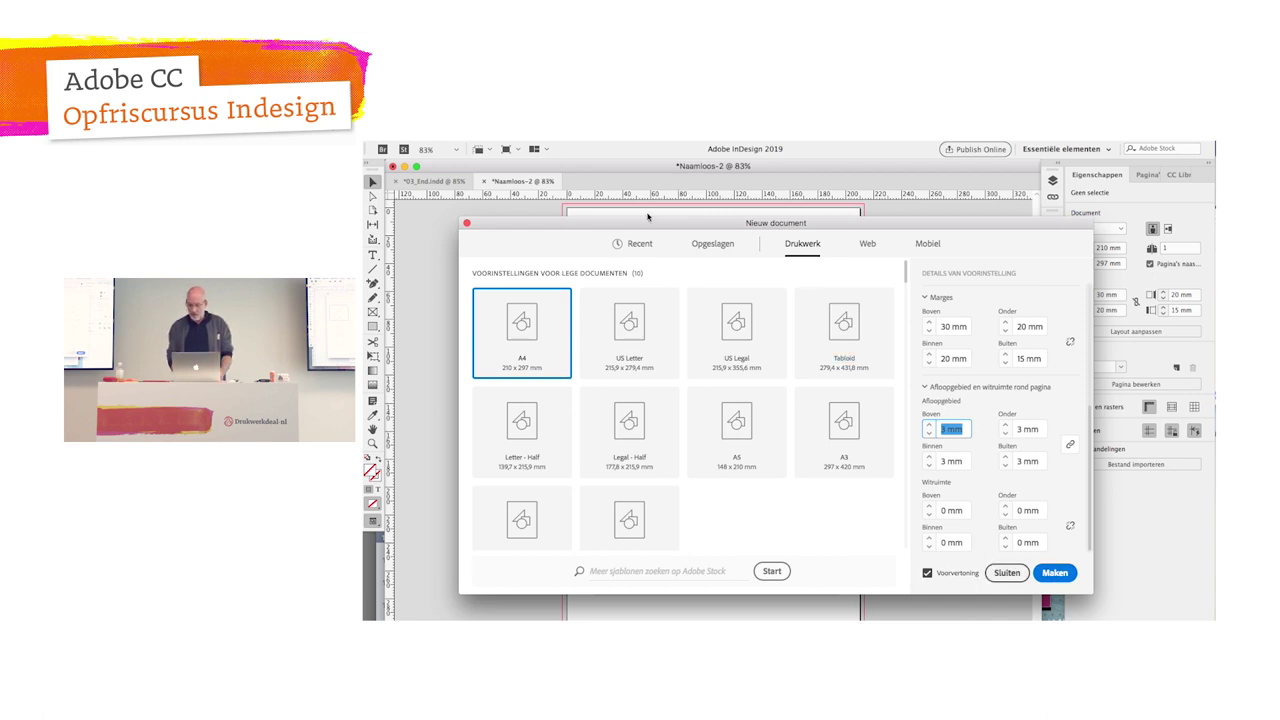
Step: Check the page preview, create the A4 document with Maken, and zoom out
{"action": "left_click_drag", "start_coordinate": [643, 226], "coordinate": [928, 259]}
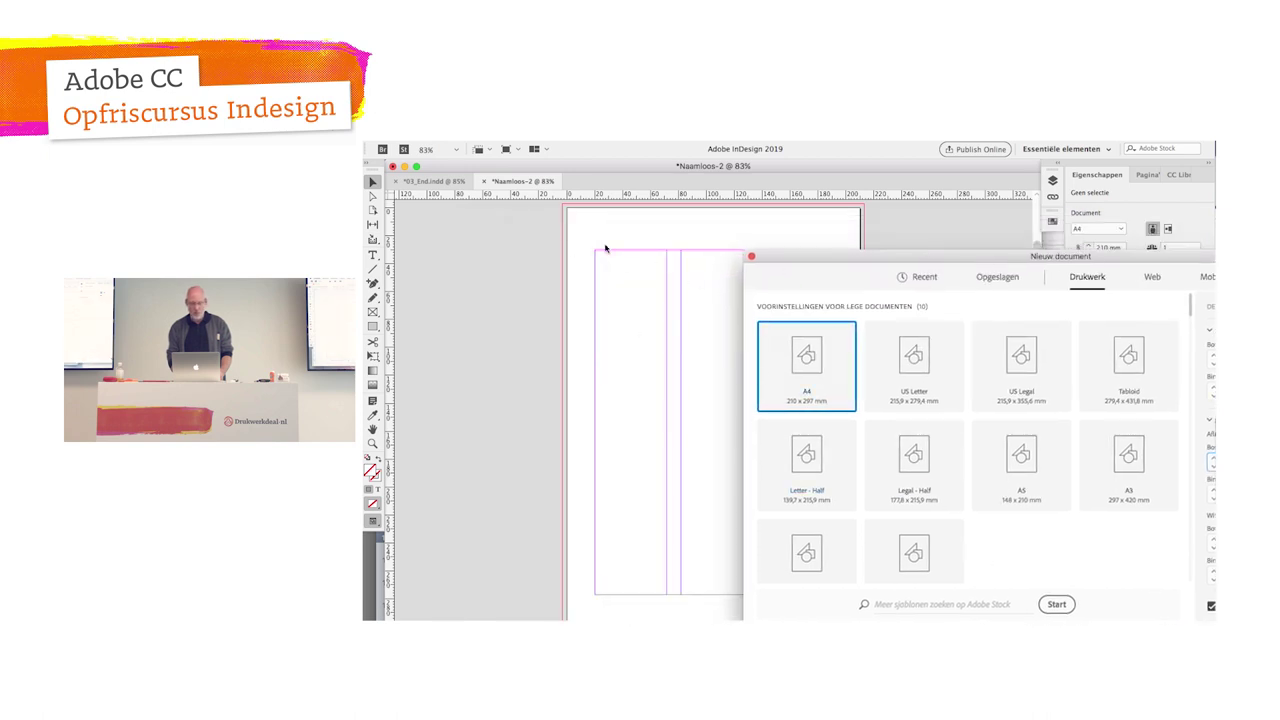
{"action": "left_click_drag", "start_coordinate": [822, 263], "coordinate": [533, 243]}
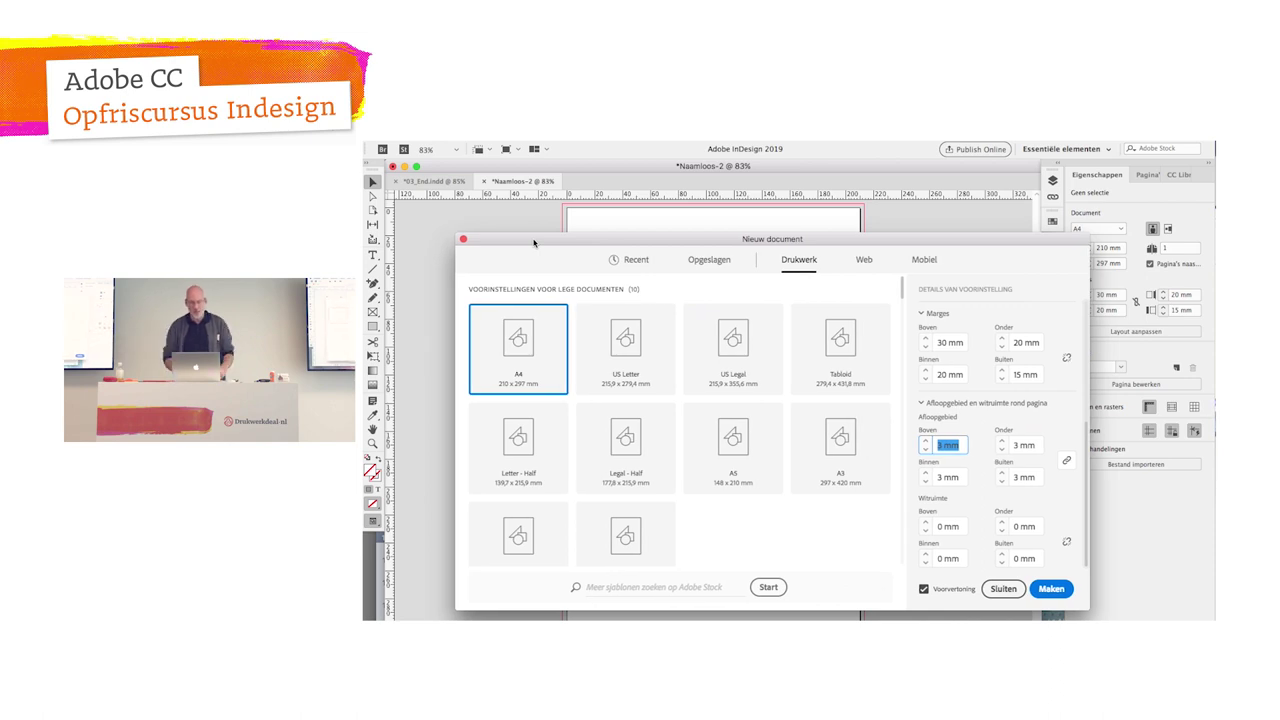
{"action": "left_click", "coordinate": [1050, 590]}
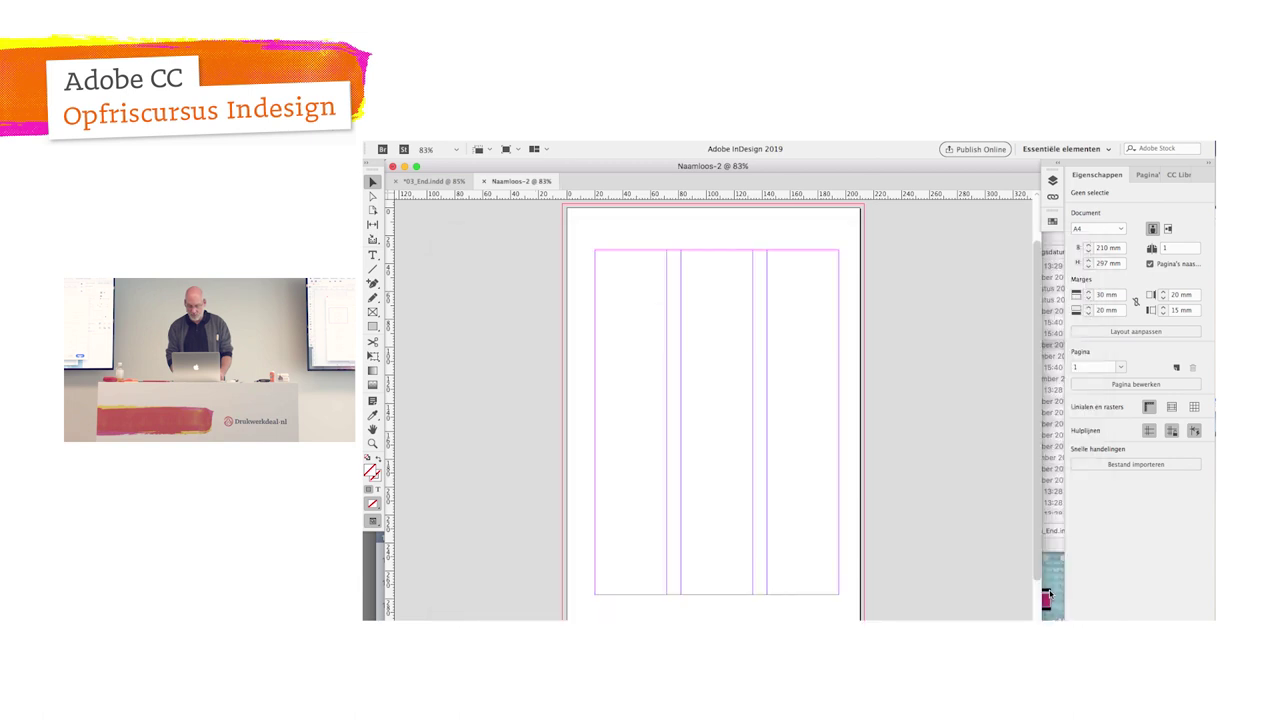
{"action": "key", "text": "super+minus"}
{"action": "key", "text": "super+minus"}
{"action": "key", "text": "super+minus"}
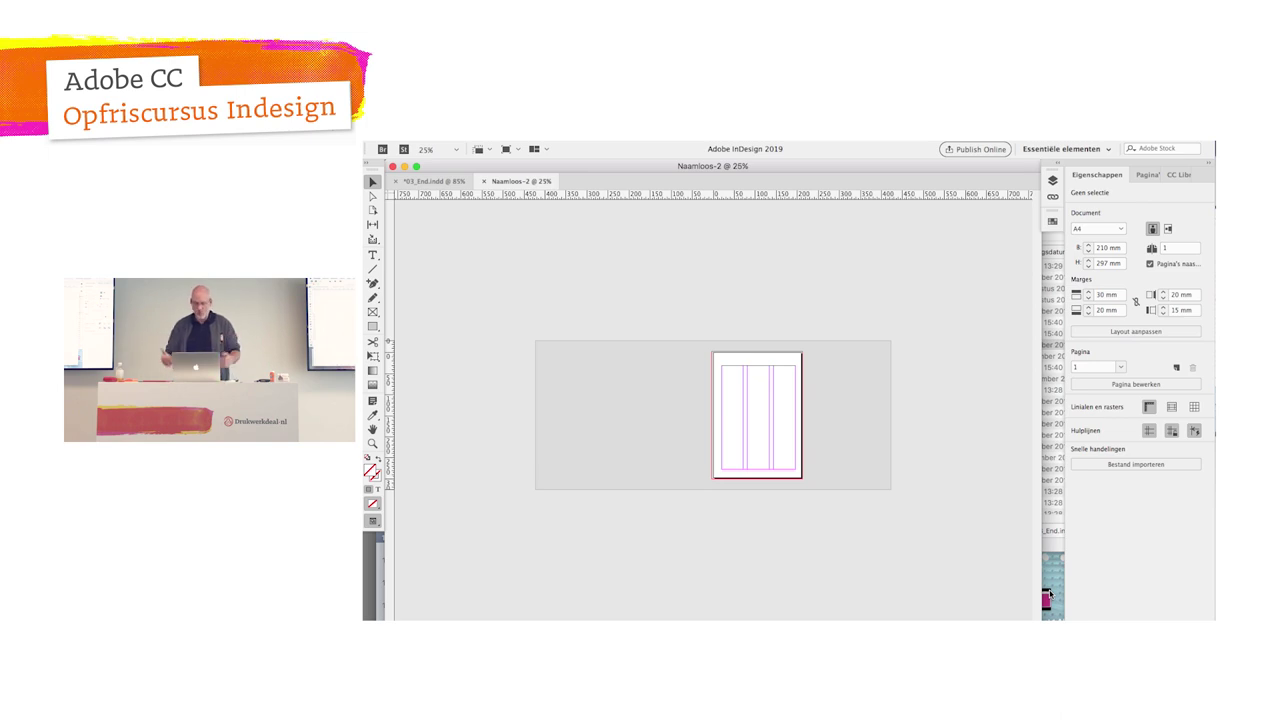
Step: Float the Pages panel and view the A-Stramien master, then page 1
{"action": "key", "text": "super+F12"}
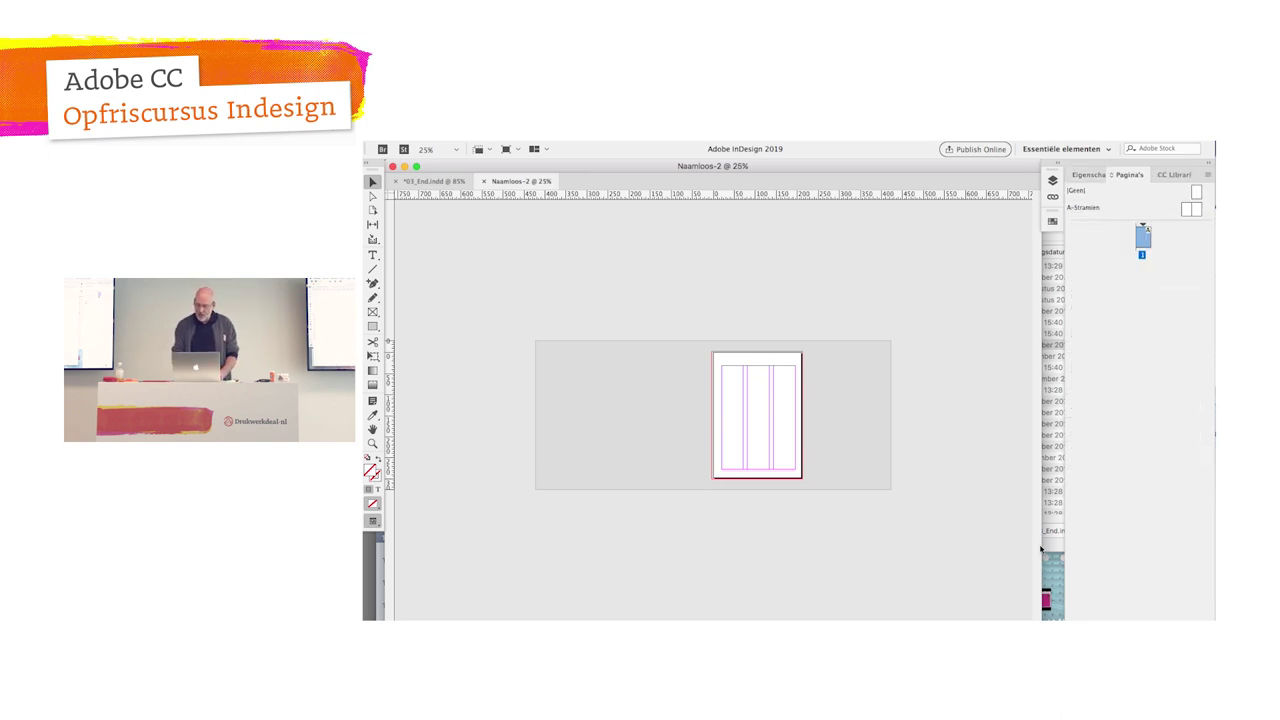
{"action": "mouse_move", "coordinate": [1128, 175]}
{"action": "left_mouse_down"}
{"action": "mouse_move", "coordinate": [896, 245]}
{"action": "mouse_move", "coordinate": [896, 335]}
{"action": "left_mouse_up"}
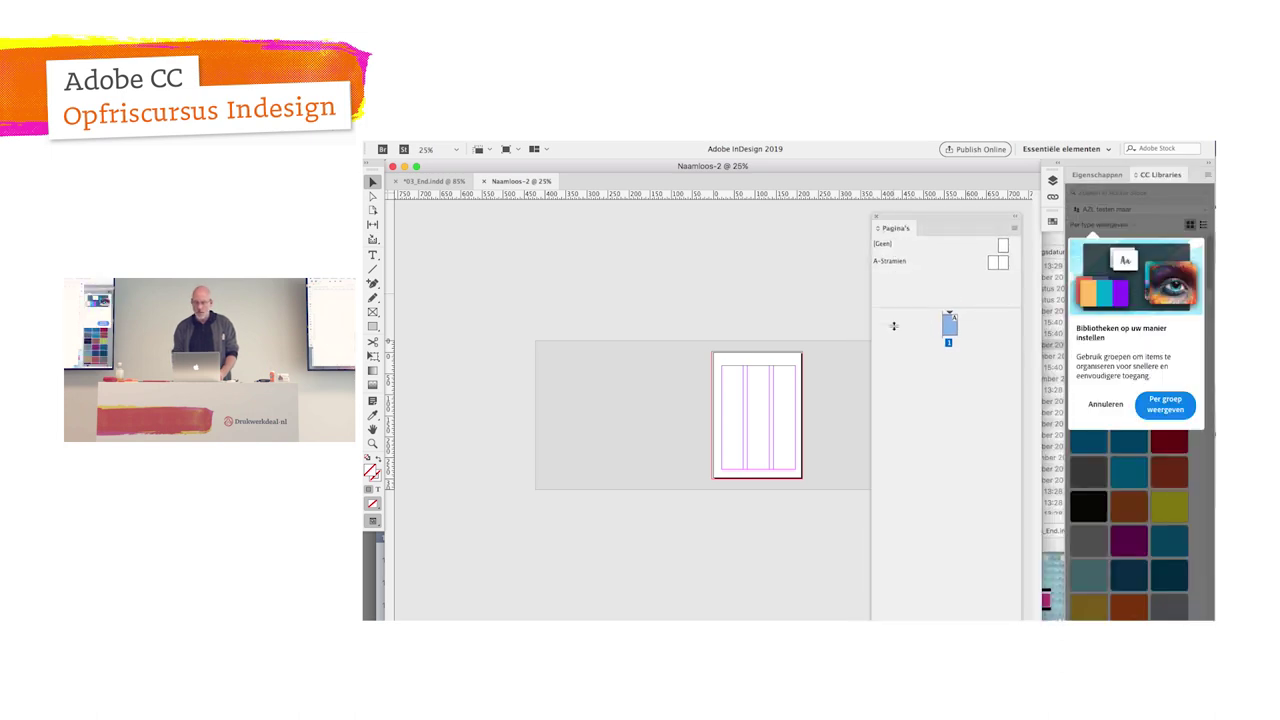
{"action": "double_click", "coordinate": [888, 261]}
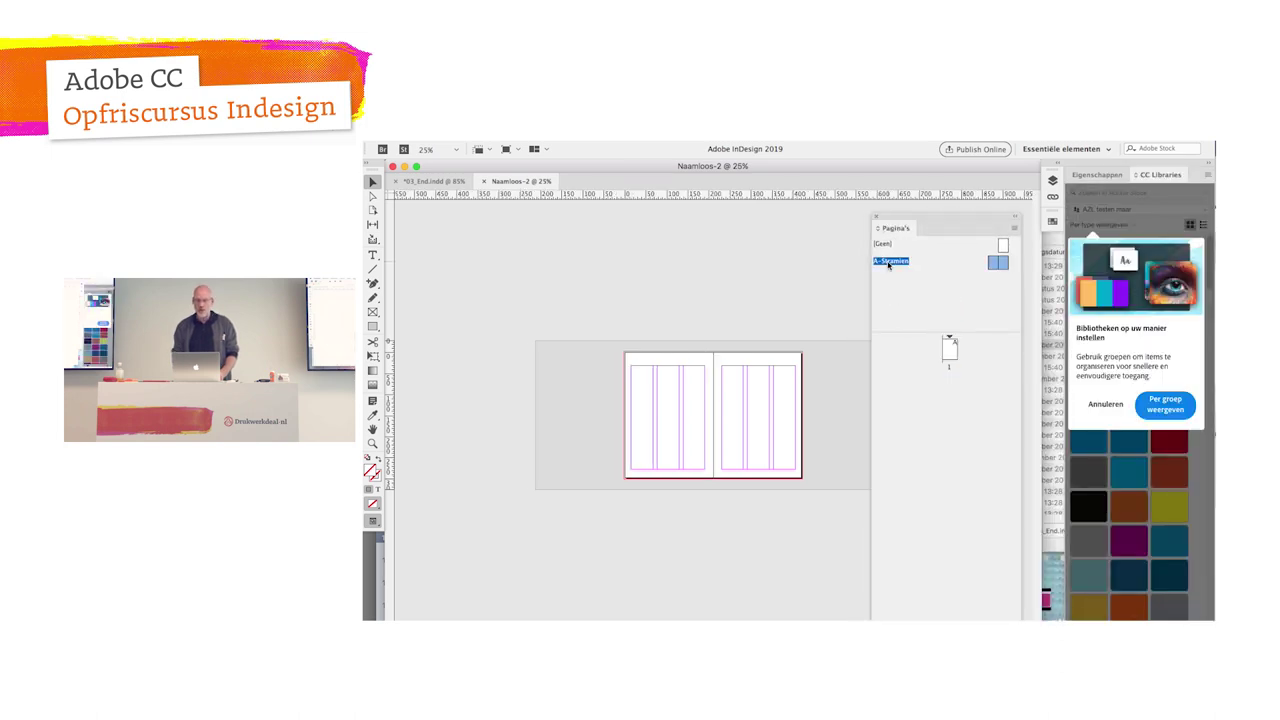
{"action": "double_click", "coordinate": [952, 350]}
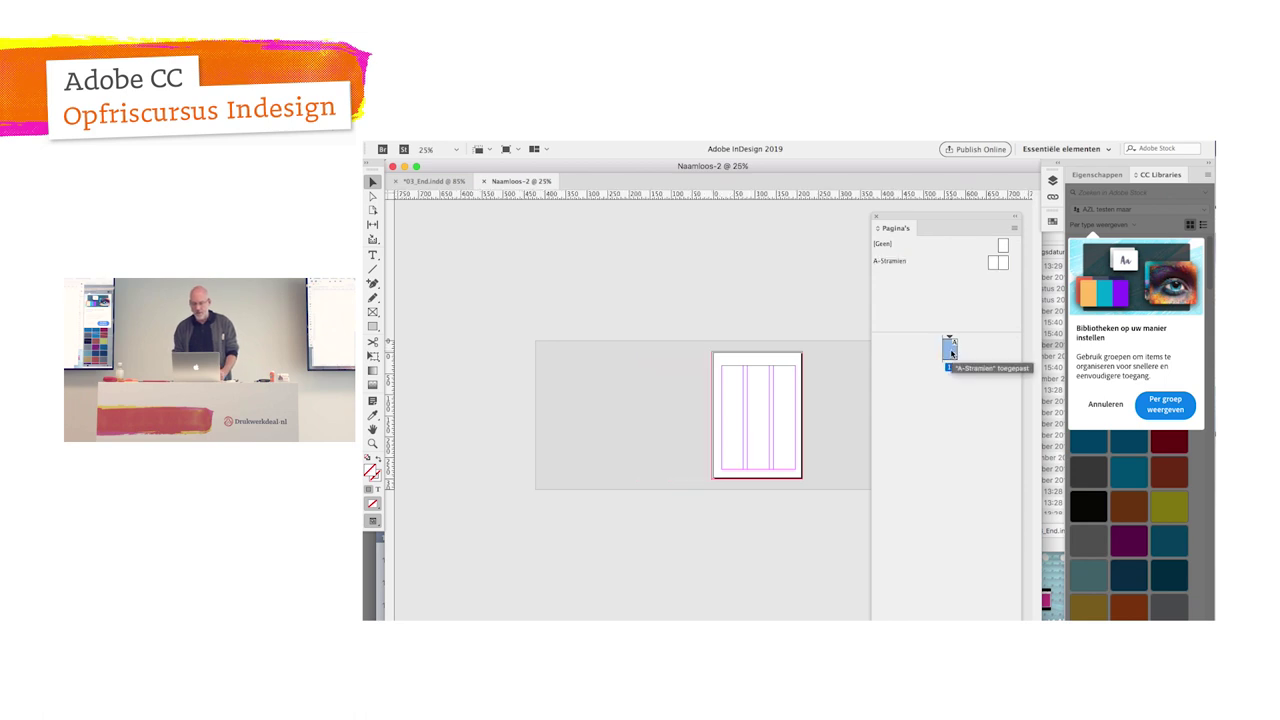
Step: Reposition and shorten the floating Pages panel, then fit page 1 in the window
{"action": "left_click_drag", "start_coordinate": [964, 218], "coordinate": [952, 160]}
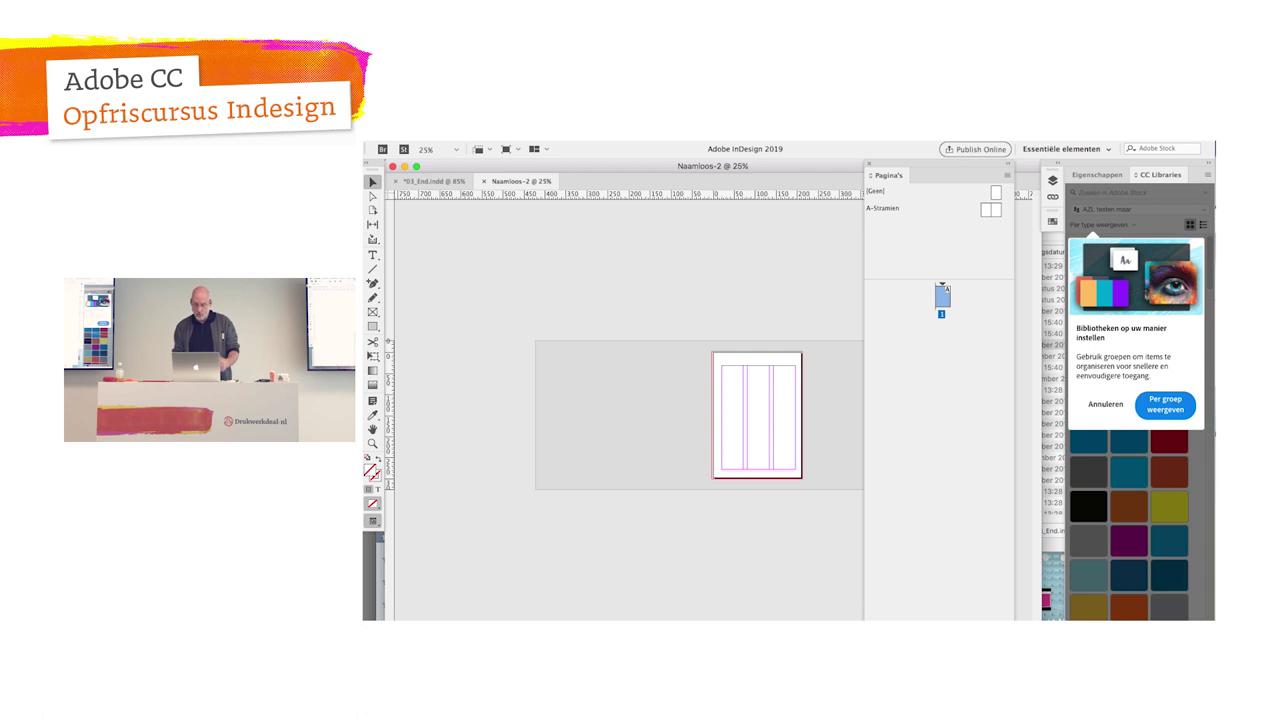
{"action": "left_click_drag", "start_coordinate": [945, 618], "coordinate": [945, 482]}
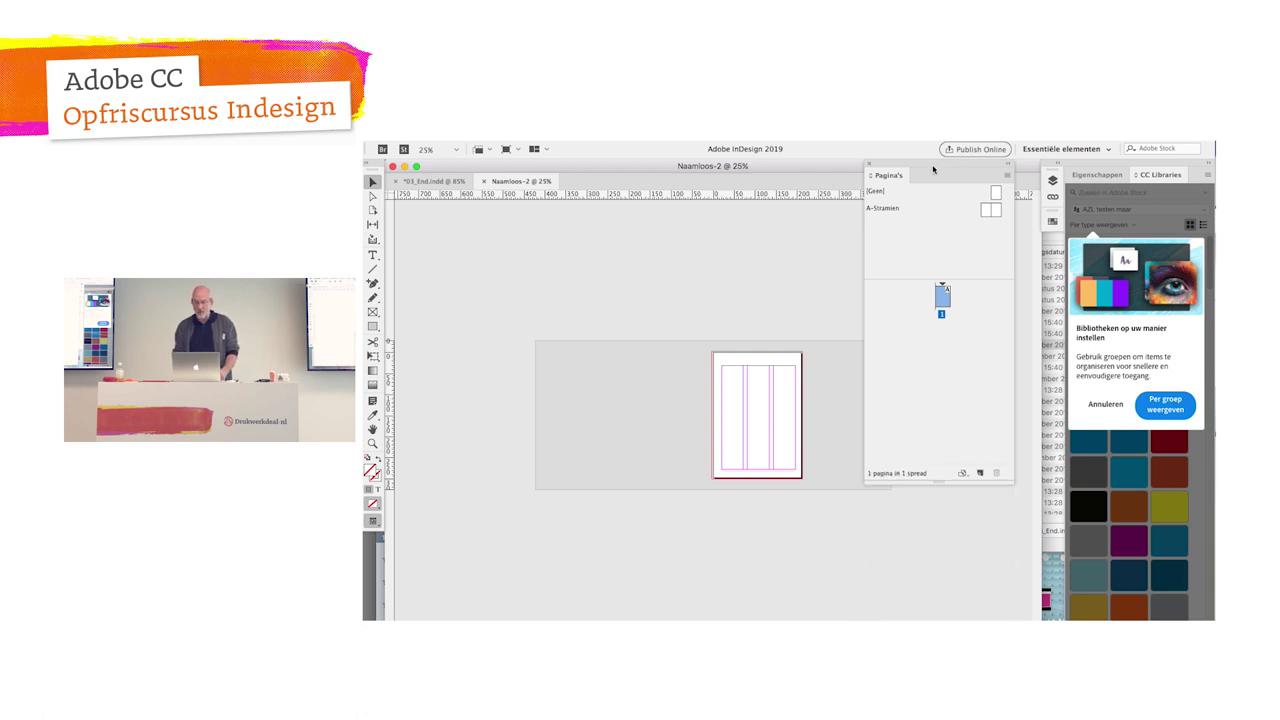
{"action": "left_click_drag", "start_coordinate": [933, 169], "coordinate": [940, 254]}
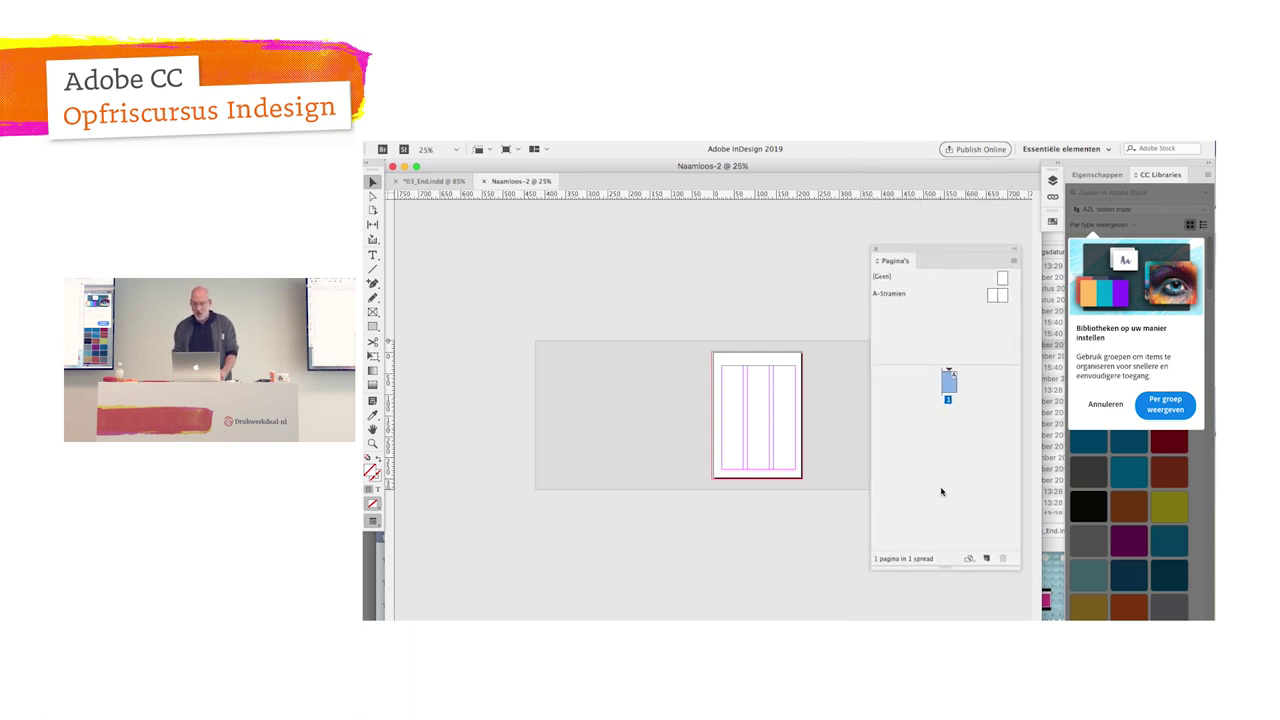
{"action": "double_click", "coordinate": [948, 385]}
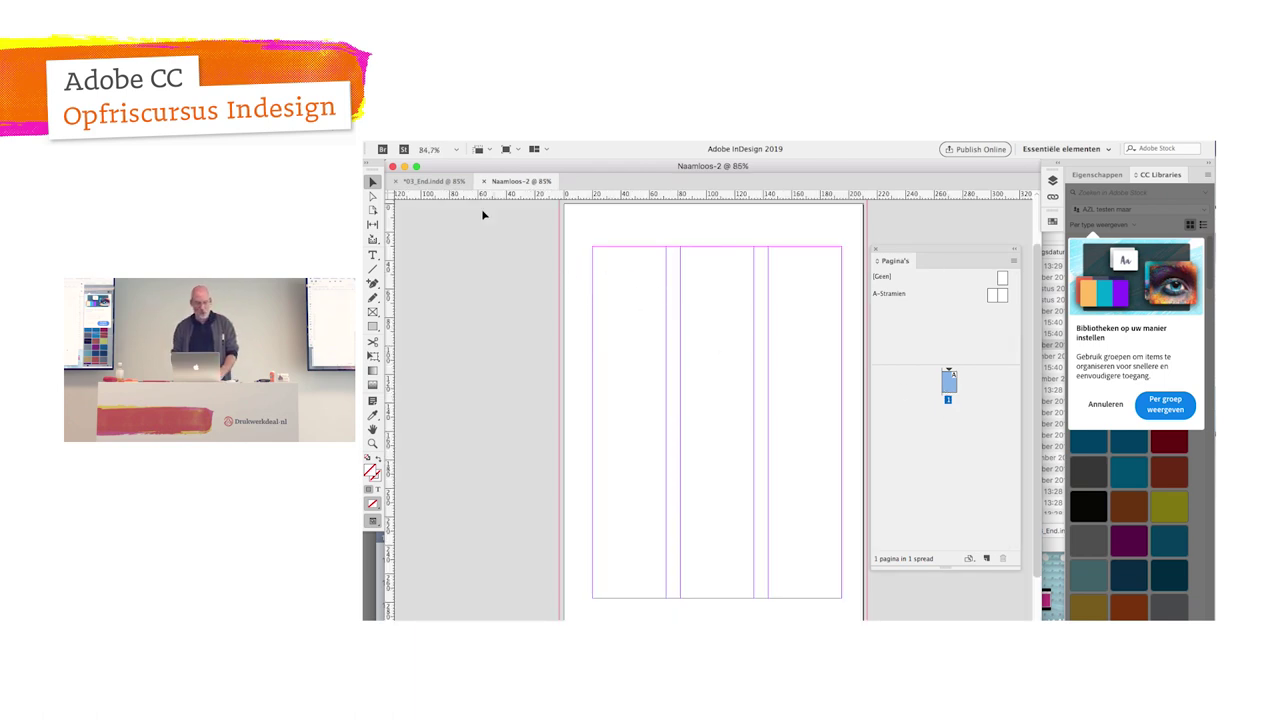
Step: Draw a small cyan-filled square at page 1's bottom-left corner
{"action": "left_click", "coordinate": [373, 327]}
{"action": "left_click_drag", "start_coordinate": [592, 603], "coordinate": [609, 616]}
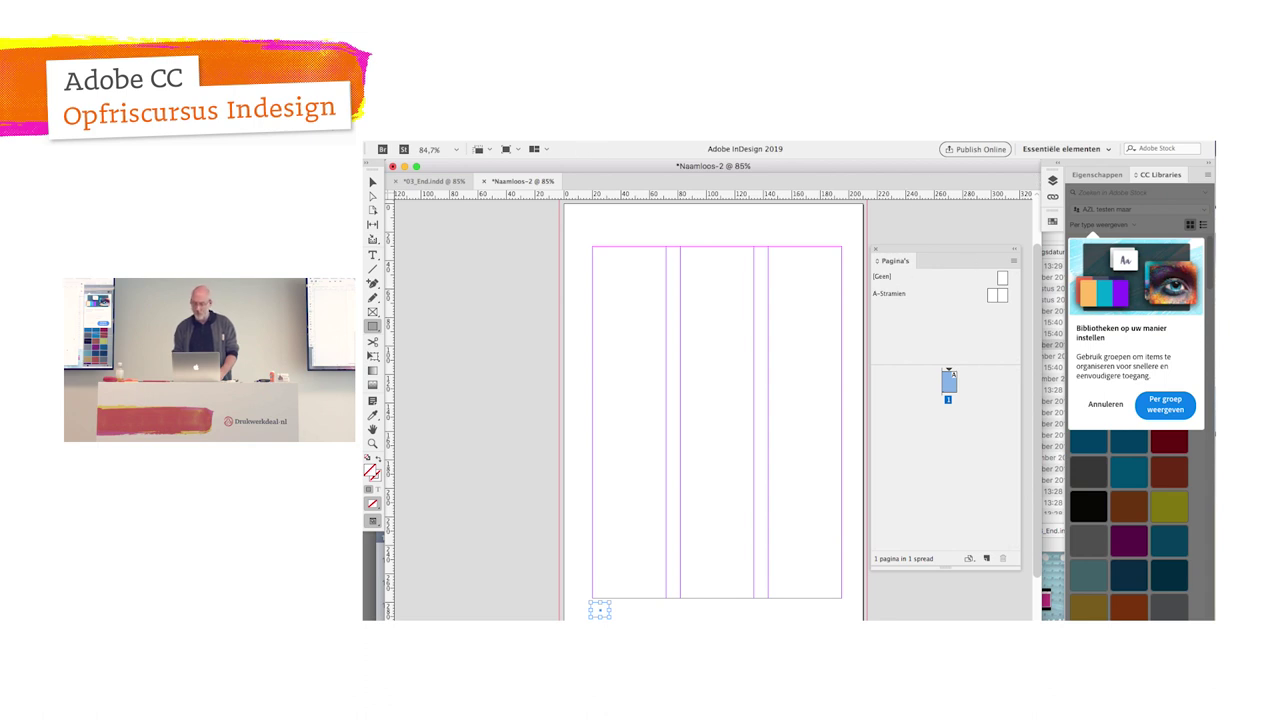
{"action": "left_click", "coordinate": [1052, 221]}
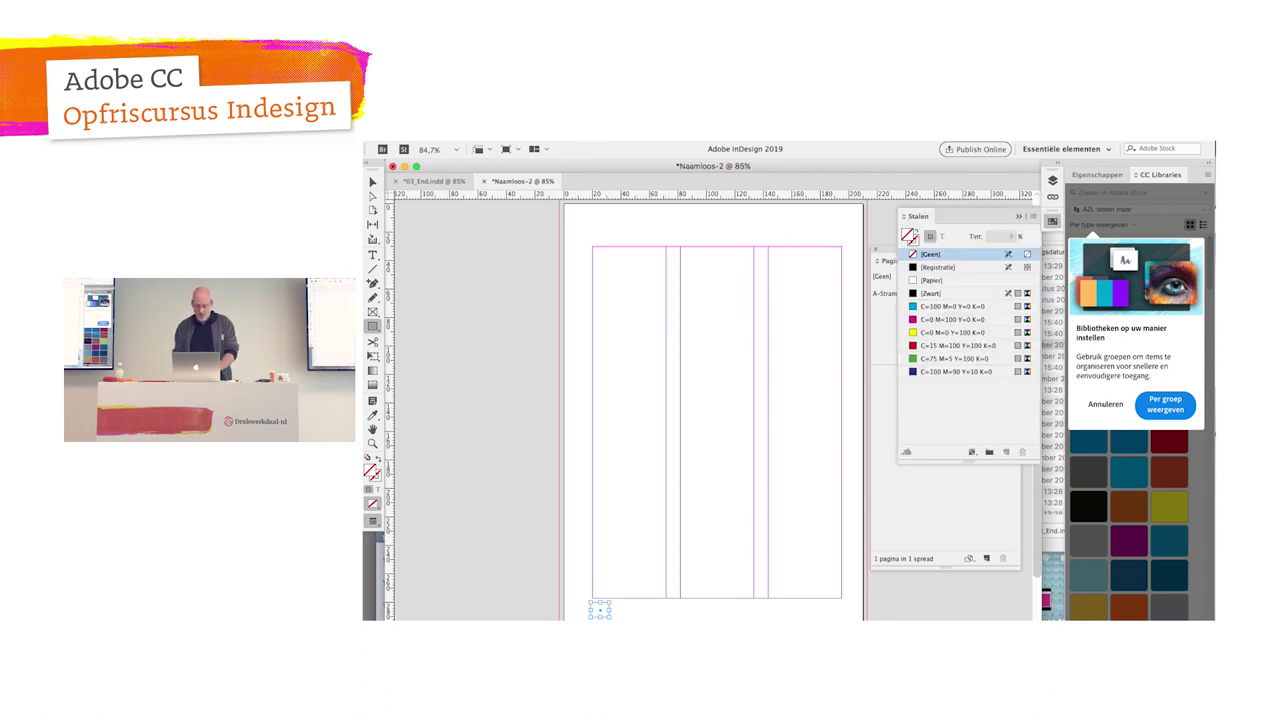
{"action": "left_click", "coordinate": [913, 307]}
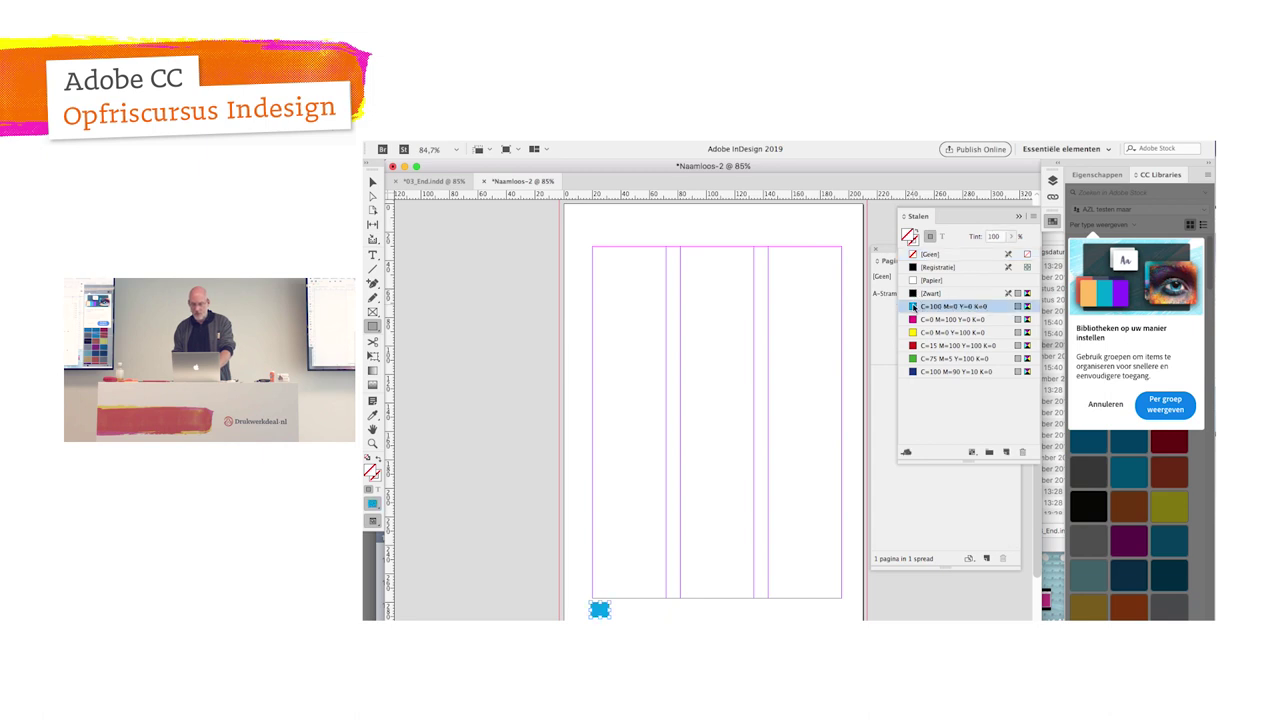
Step: Draw a horizontal line along the page bottom out to the right margin
{"action": "left_click", "coordinate": [372, 268]}
{"action": "left_click_drag", "start_coordinate": [620, 614], "coordinate": [812, 616]}
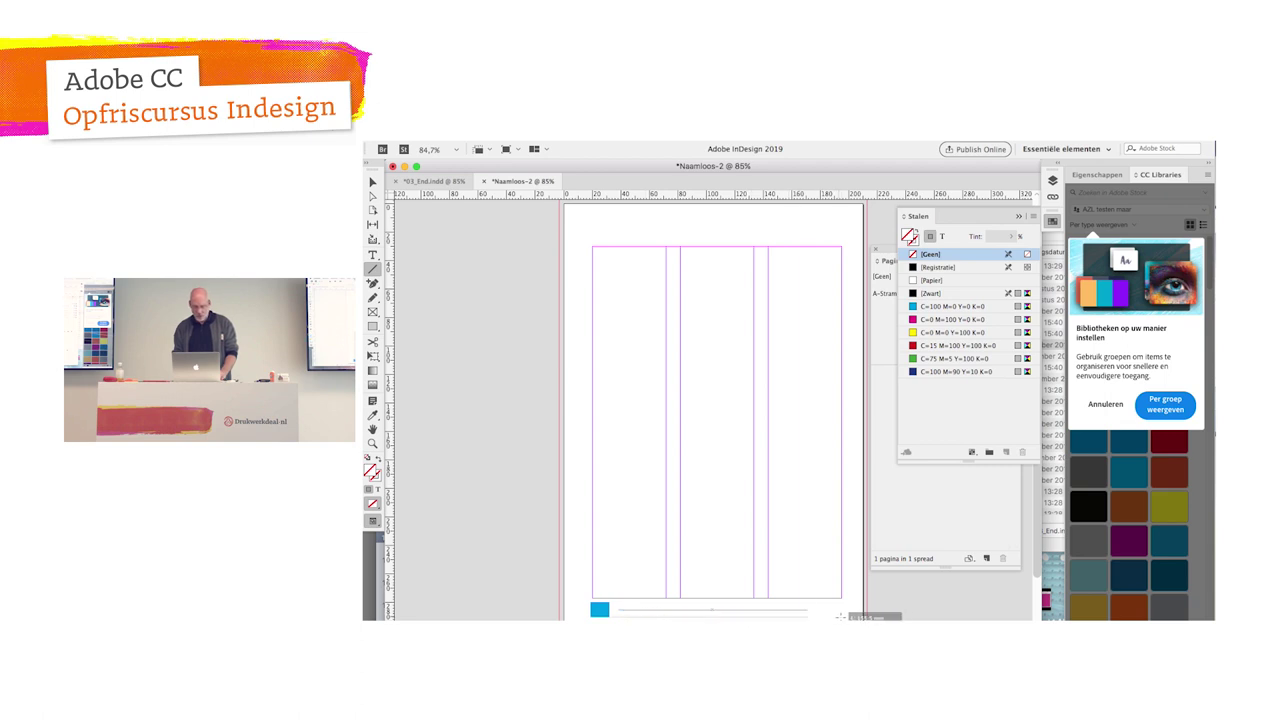
{"action": "left_click_drag", "start_coordinate": [812, 616], "coordinate": [843, 614]}
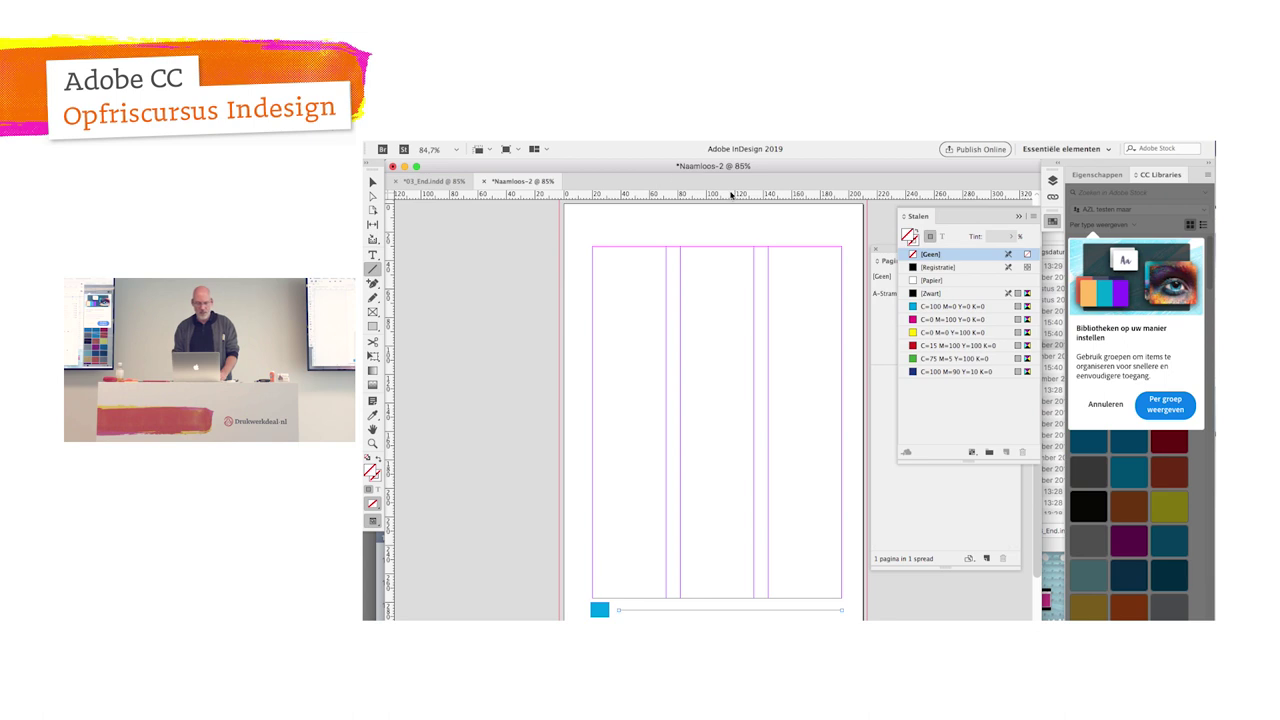
Step: Give the bottom line a 4 pt cyan stroke and Alt-drag a copy up the page
{"action": "left_click", "coordinate": [740, 142]}
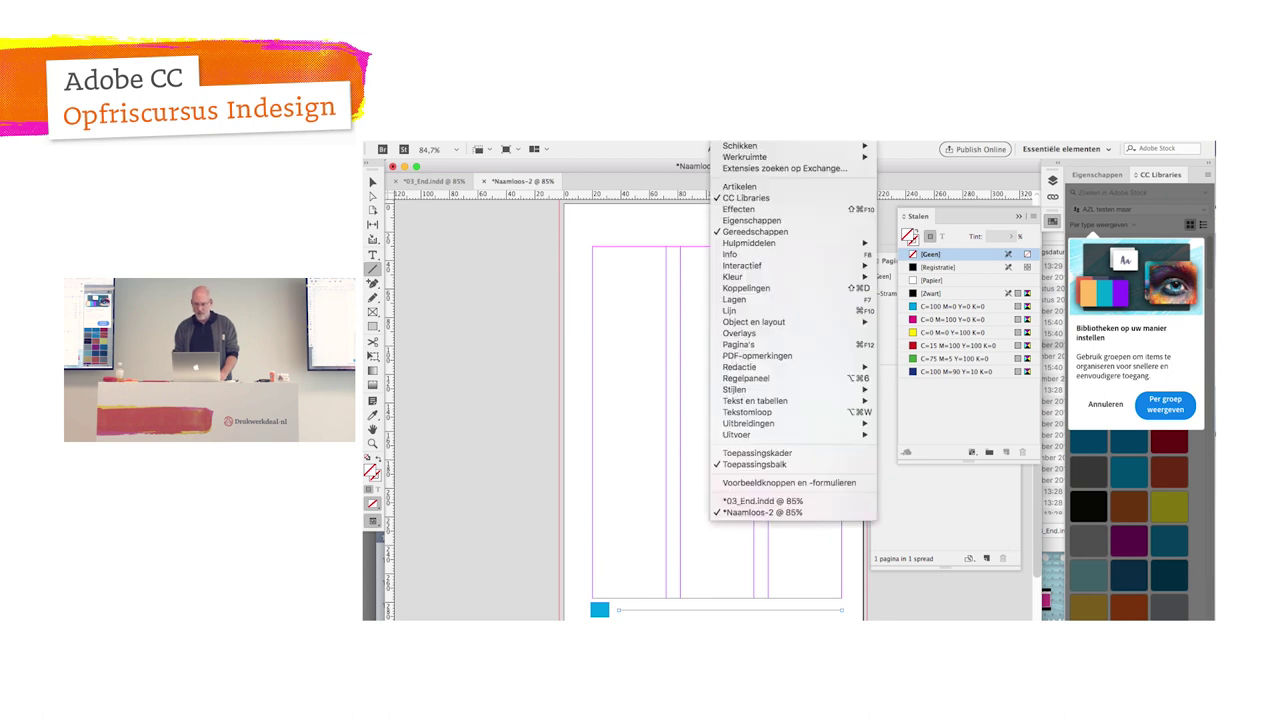
{"action": "left_click", "coordinate": [752, 220]}
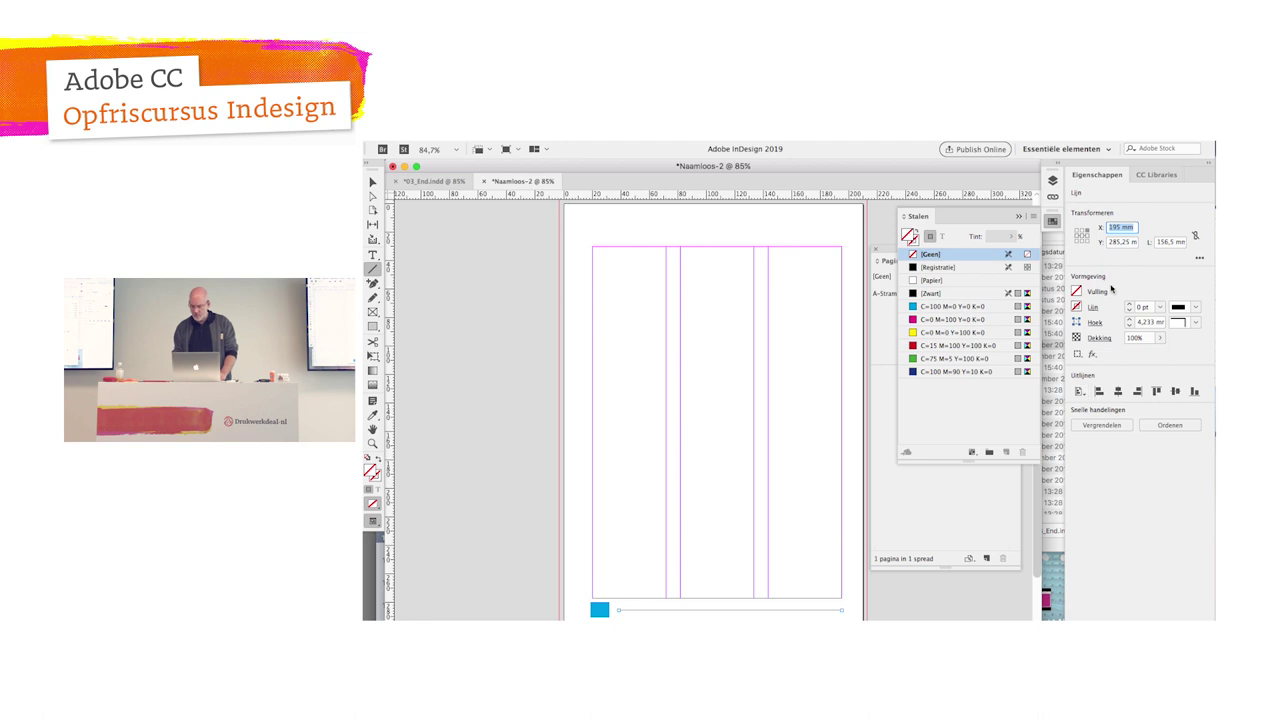
{"action": "left_click", "coordinate": [1159, 307]}
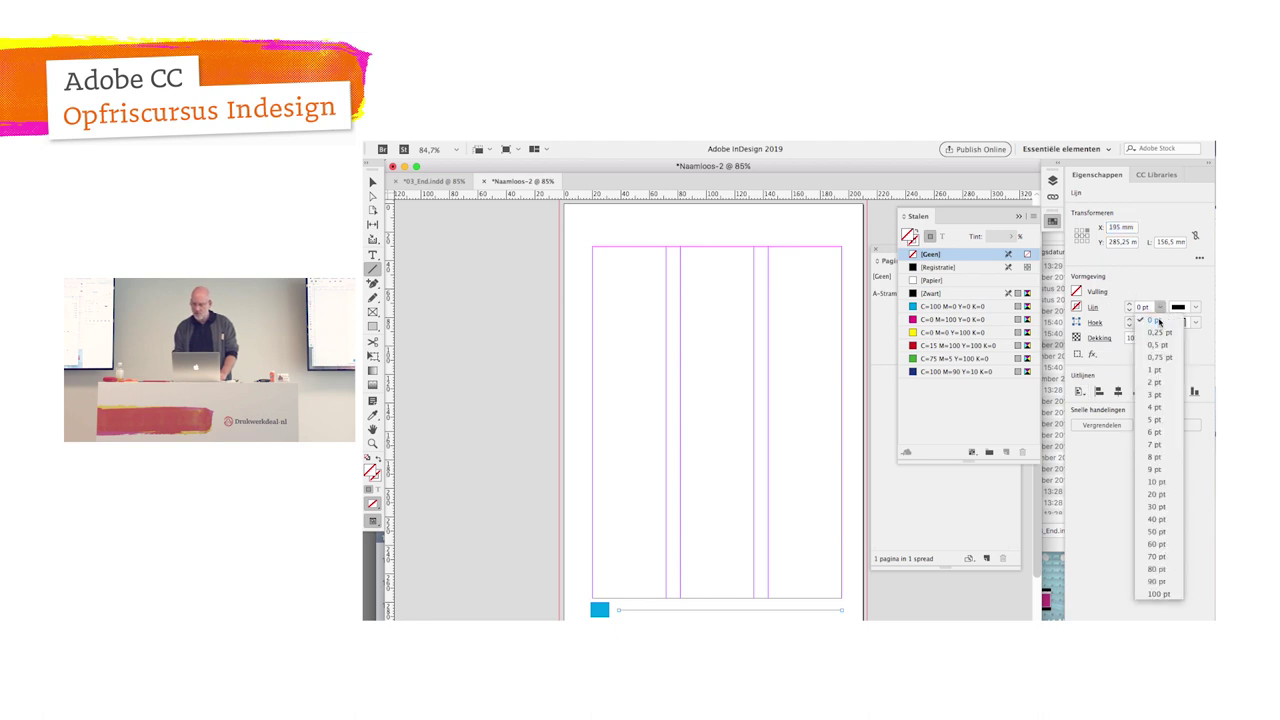
{"action": "left_click", "coordinate": [1155, 407]}
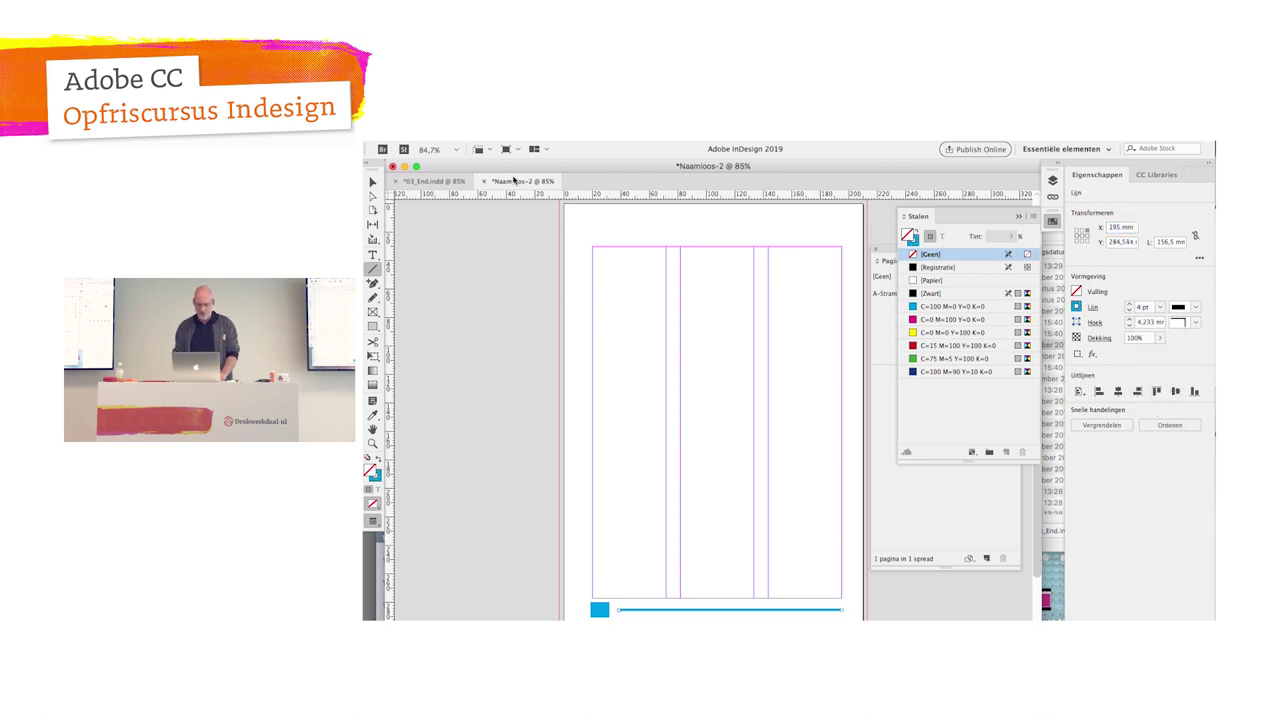
{"action": "left_click", "coordinate": [372, 182]}
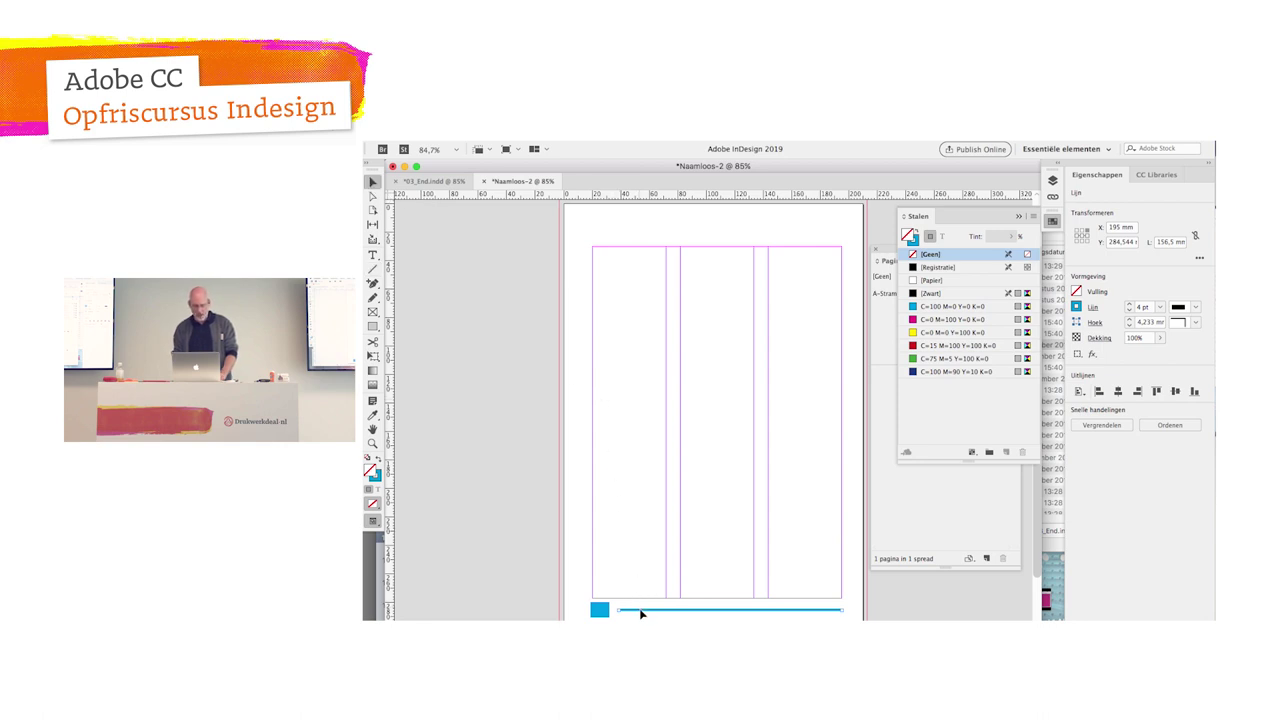
{"action": "left_click_drag", "start_coordinate": [641, 613], "coordinate": [629, 234]}
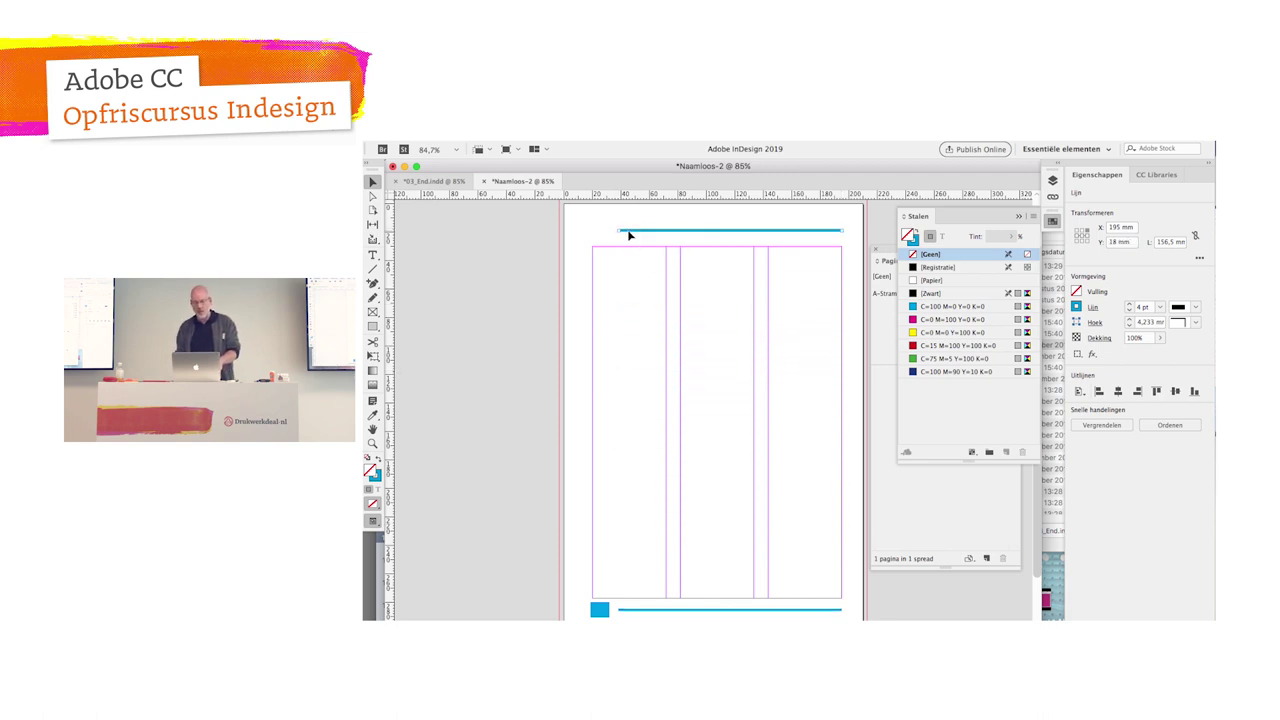
Step: Apply A-Stramien to page 1 and add pages until the document has 5 pages
{"action": "left_click", "coordinate": [929, 508]}
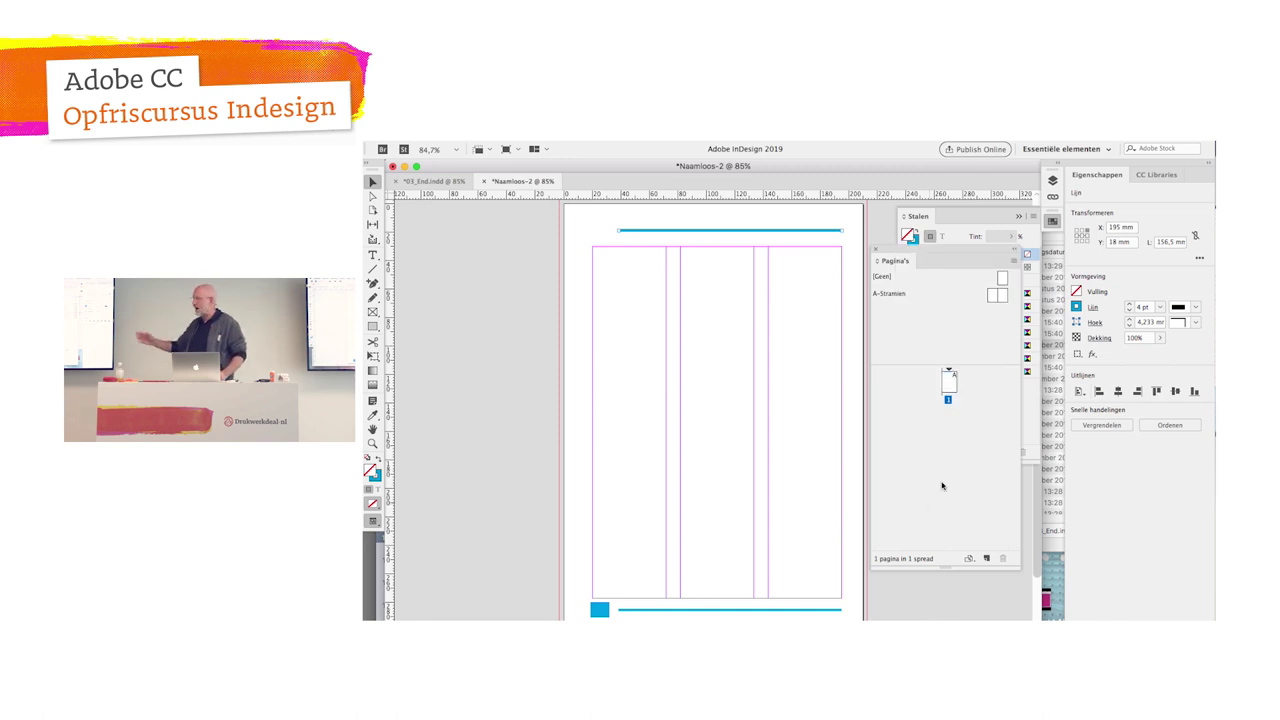
{"action": "left_click_drag", "start_coordinate": [952, 377], "coordinate": [952, 377]}
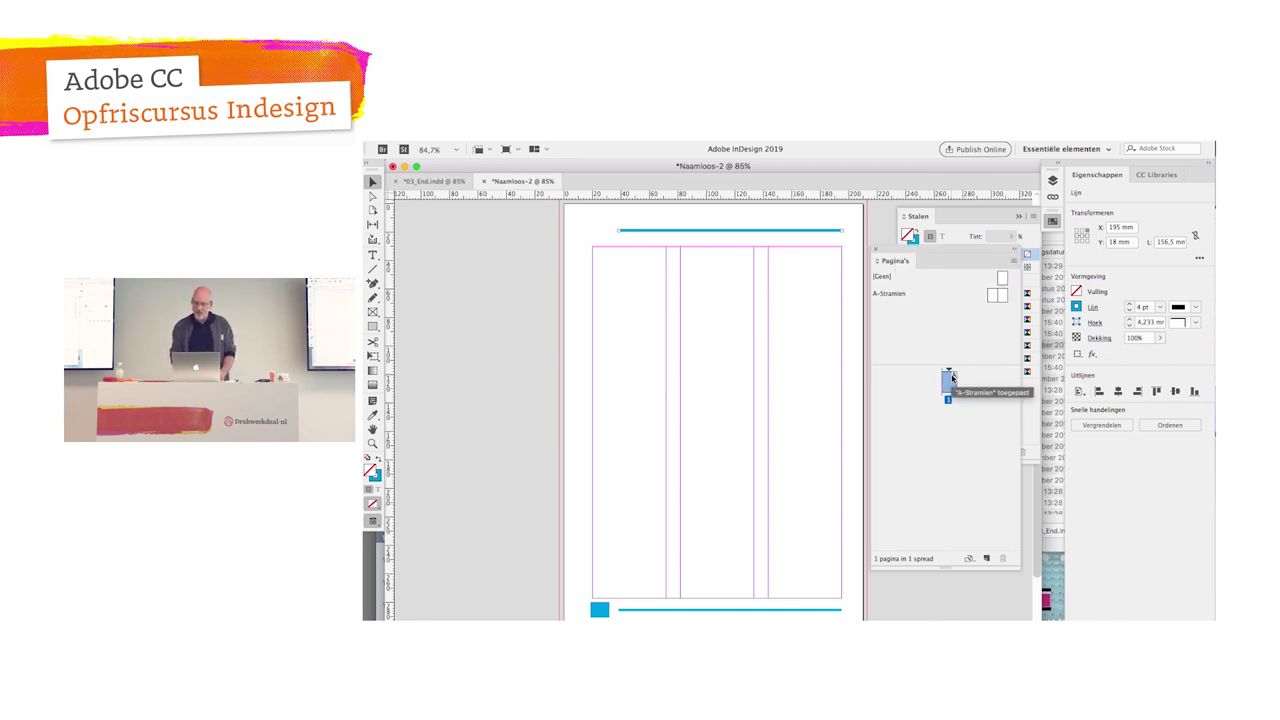
{"action": "left_click", "coordinate": [986, 559]}
{"action": "left_click", "coordinate": [986, 559]}
{"action": "left_click", "coordinate": [986, 559]}
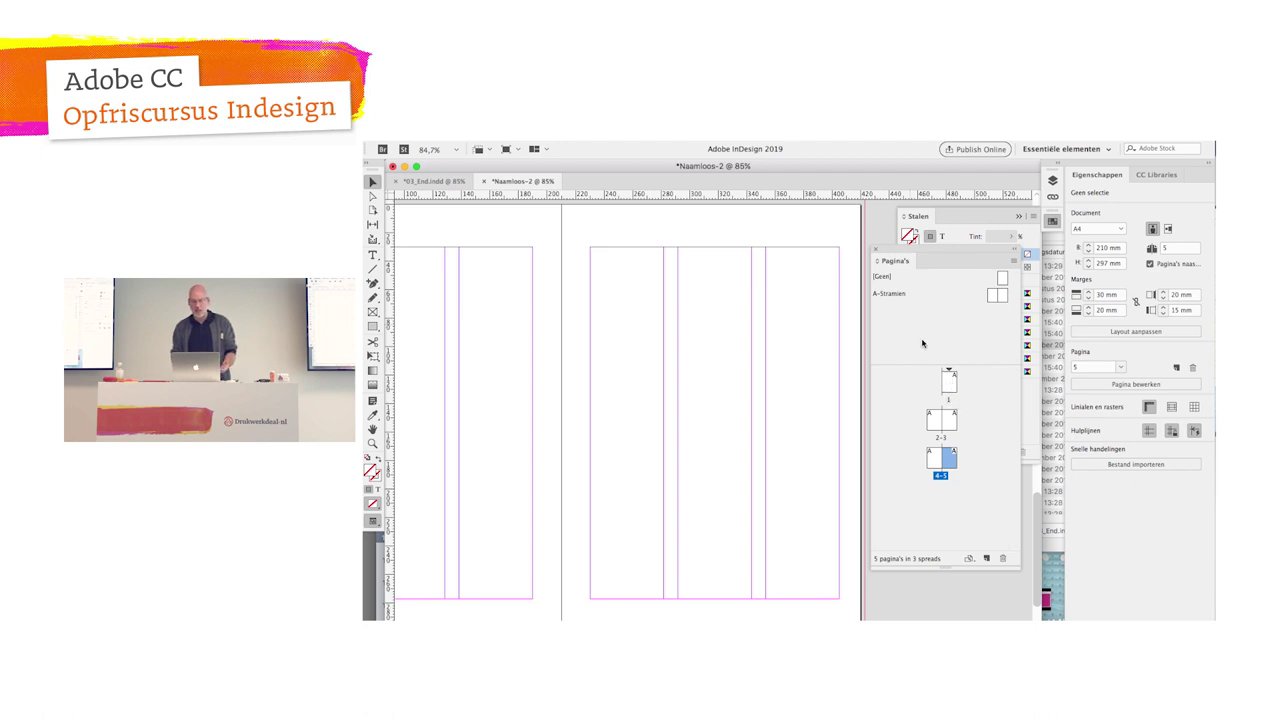
Step: Remove the cyan rules and square from page 1, then select the A-Stramien master
{"action": "double_click", "coordinate": [948, 381]}
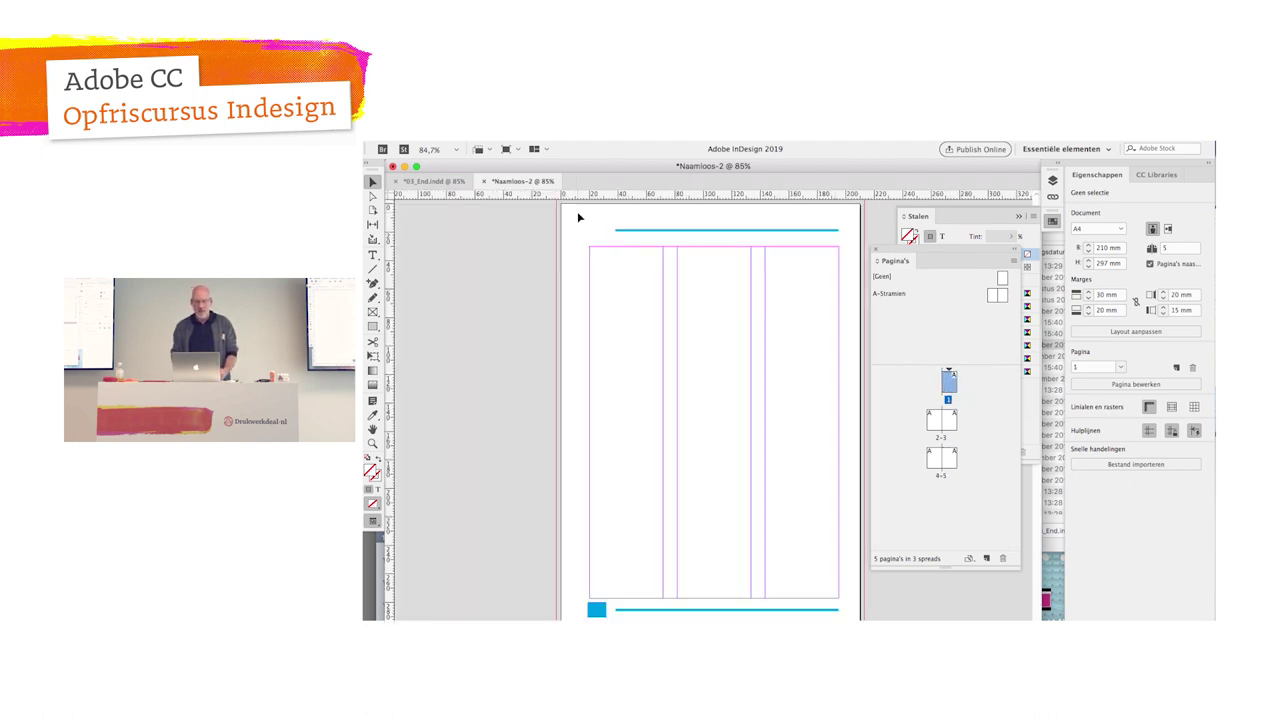
{"action": "left_click_drag", "start_coordinate": [577, 211], "coordinate": [847, 619]}
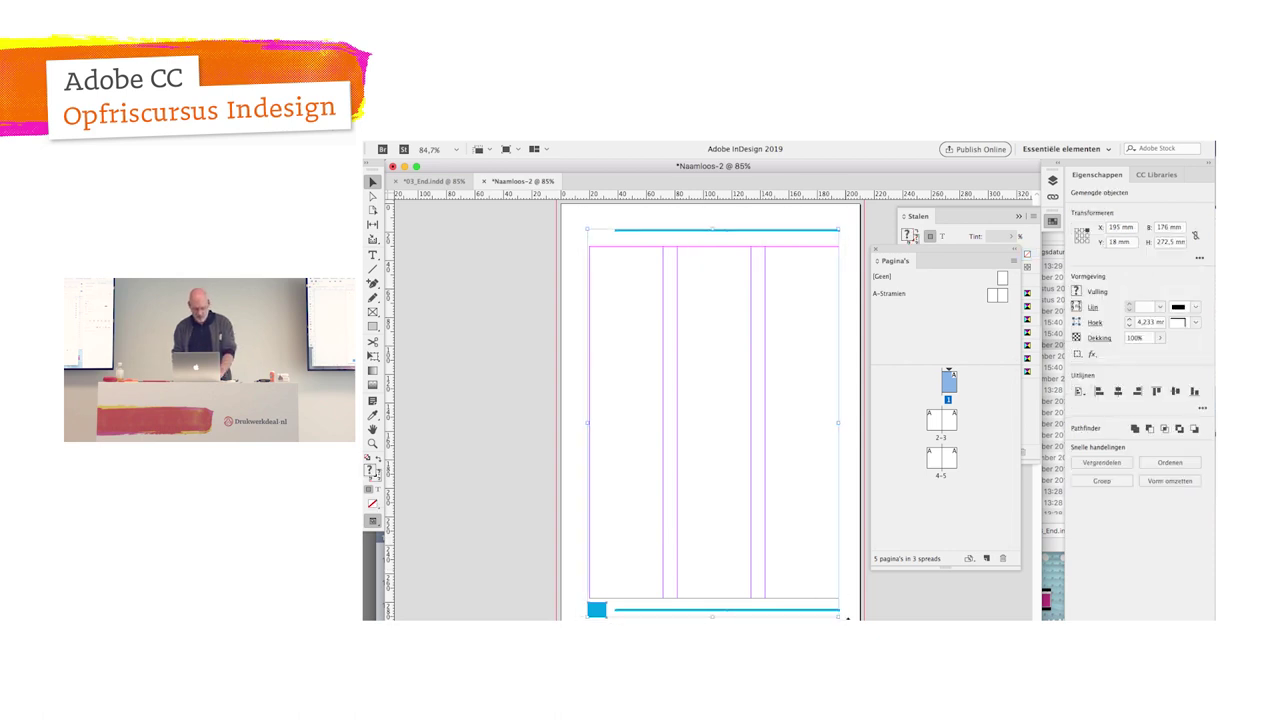
{"action": "key", "text": "Delete"}
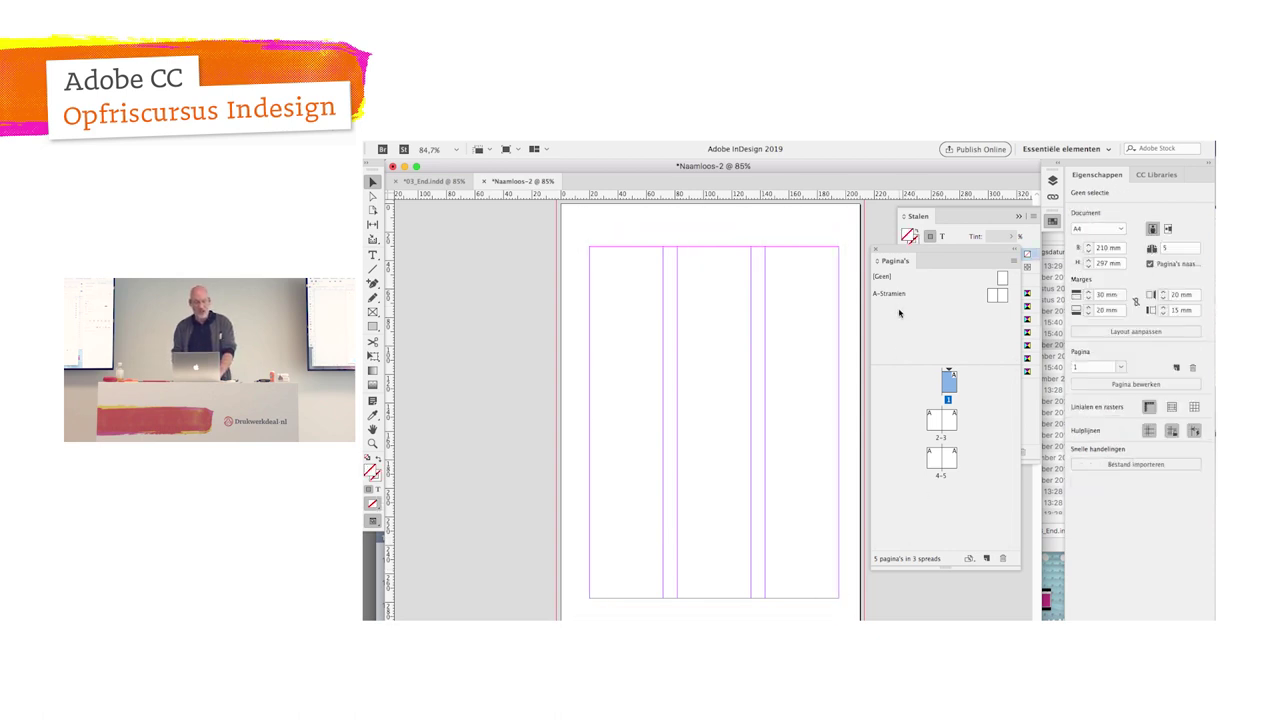
{"action": "left_click", "coordinate": [893, 296]}
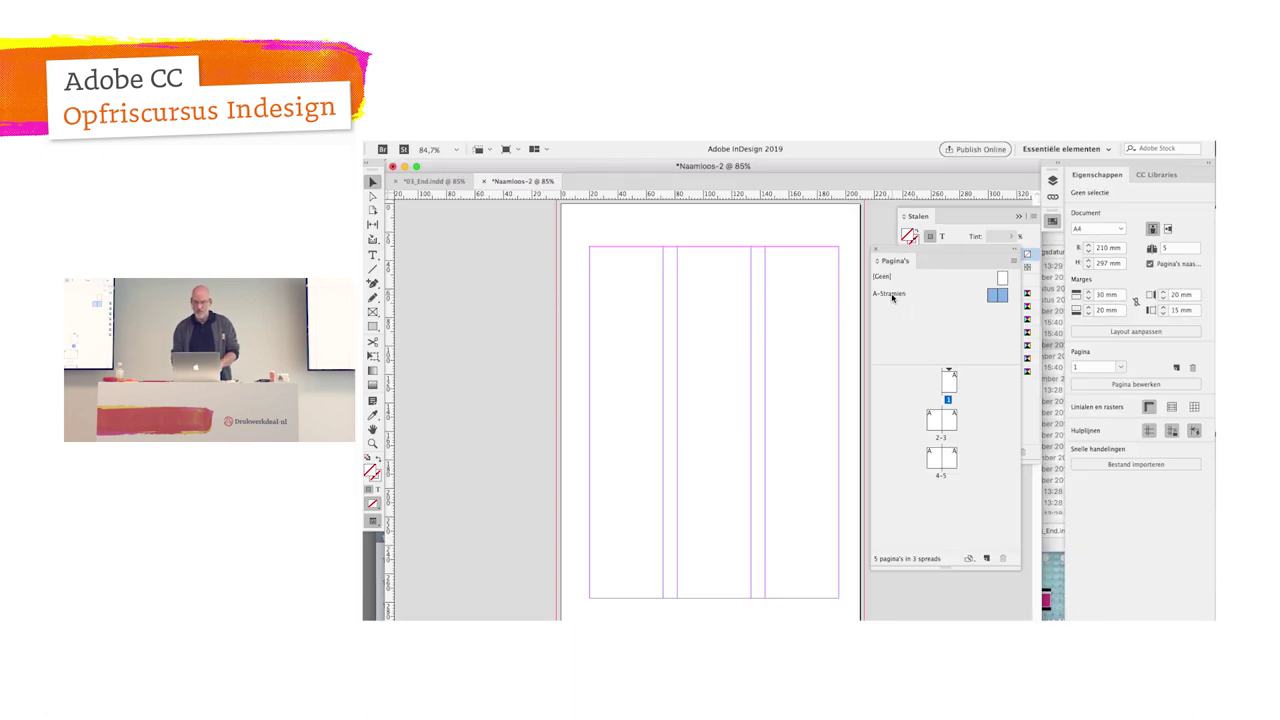
Step: Paste the cyan rules and square onto the A-Stramien master and copy them to the left page
{"action": "double_click", "coordinate": [890, 294]}
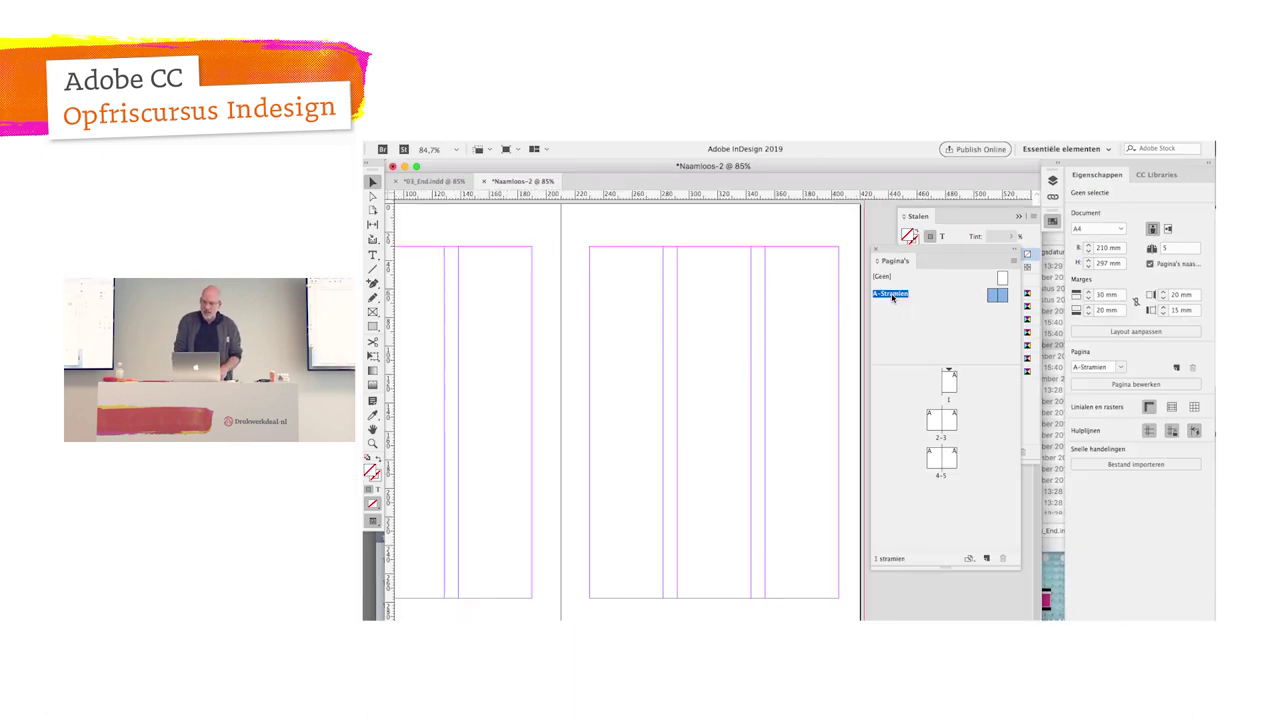
{"action": "key", "text": "ctrl+alt+0"}
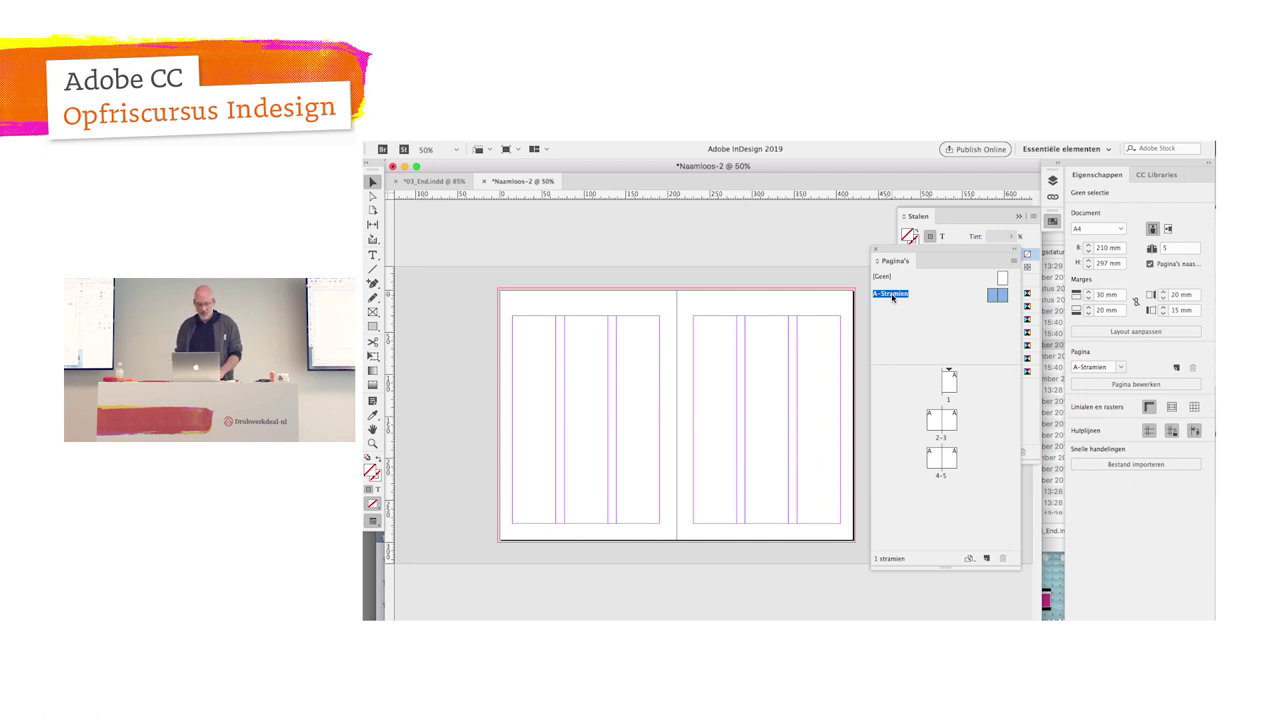
{"action": "key", "text": "ctrl+a"}
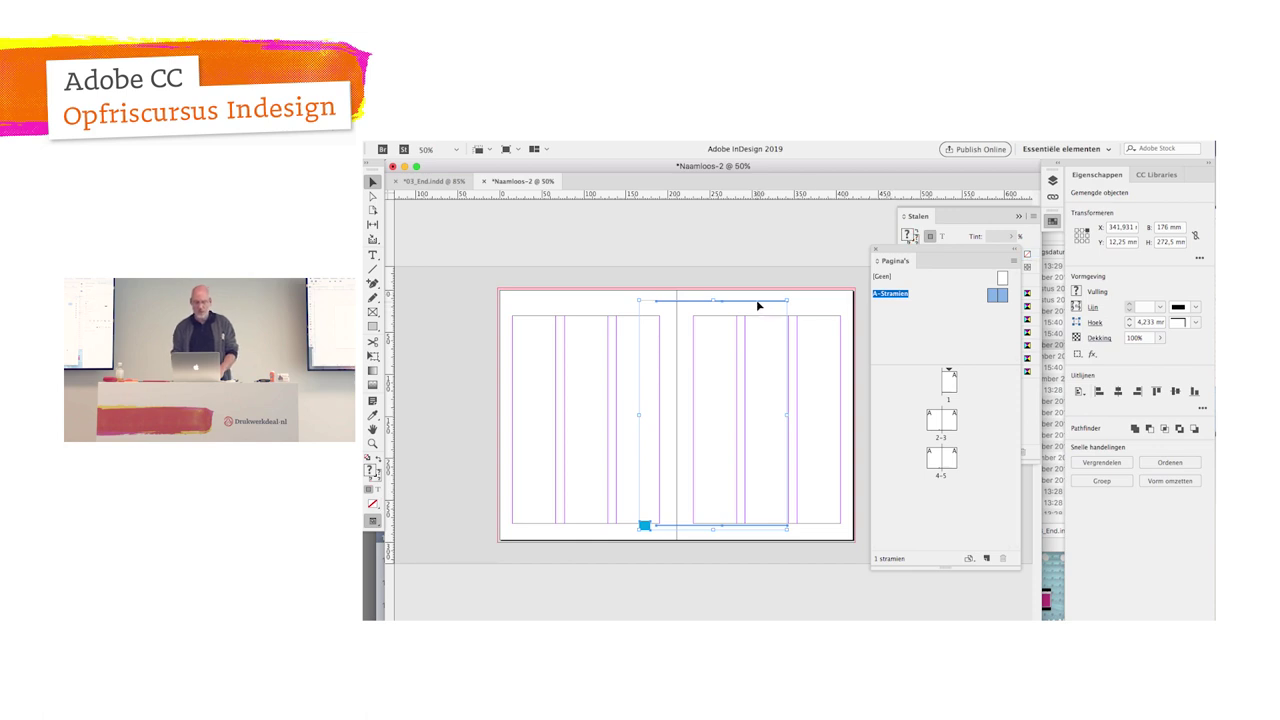
{"action": "mouse_move", "coordinate": [757, 302]}
{"action": "left_mouse_down"}
{"action": "mouse_move", "coordinate": [617, 306]}
{"action": "mouse_move", "coordinate": [795, 304]}
{"action": "left_mouse_up"}
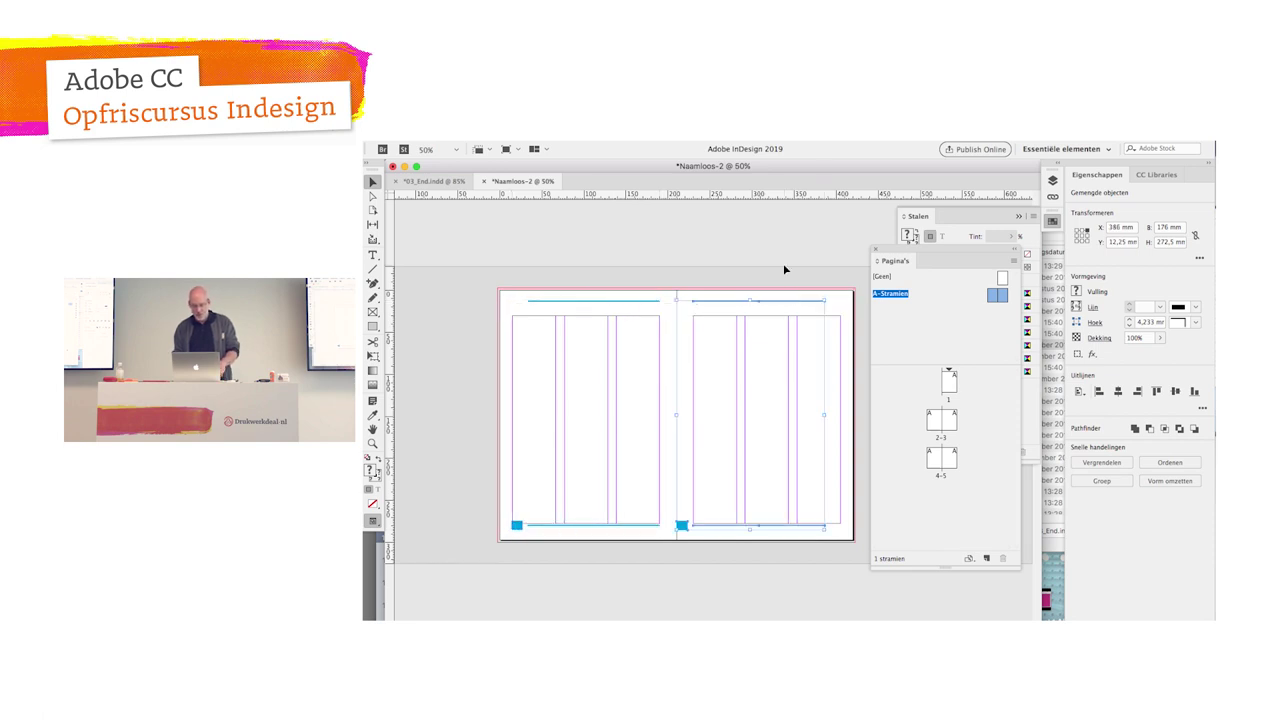
Step: Move the squares to the outer bottom corners, nudge the bottom objects down, and apply A-Stramien to page 1
{"action": "left_click", "coordinate": [783, 263]}
{"action": "left_click_drag", "start_coordinate": [682, 525], "coordinate": [848, 532]}
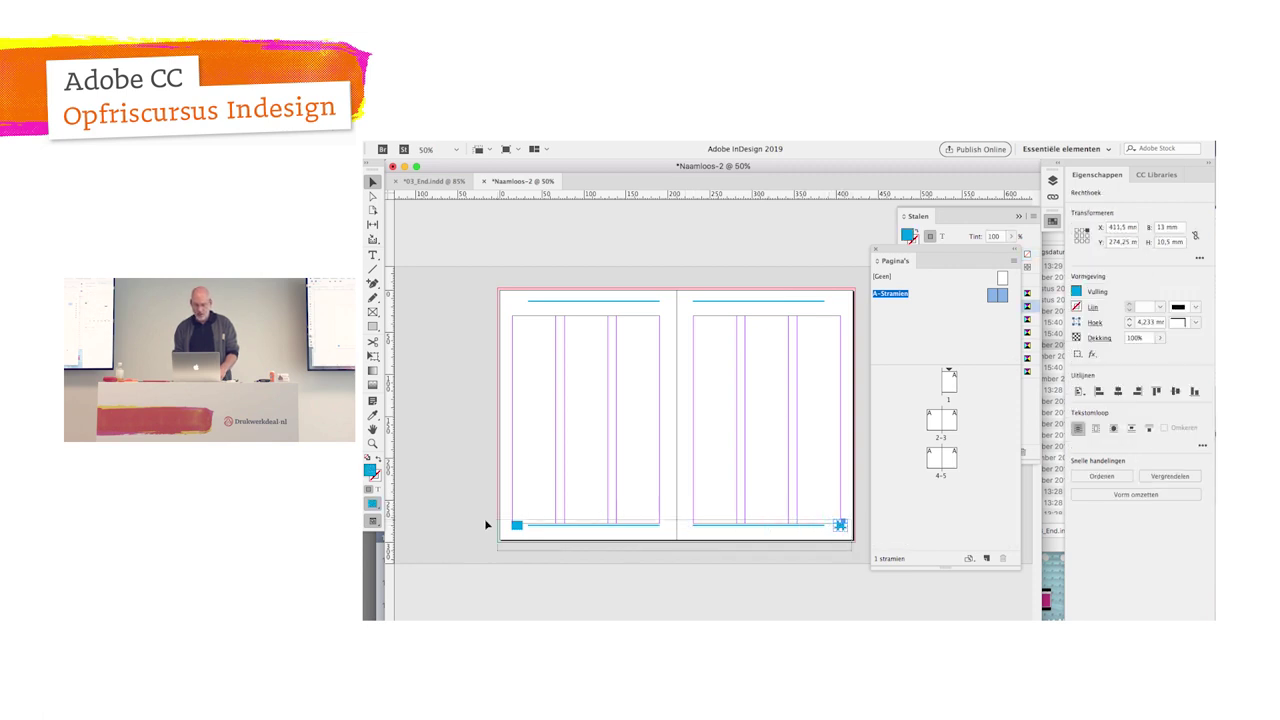
{"action": "left_click_drag", "start_coordinate": [484, 518], "coordinate": [856, 546]}
{"action": "key", "text": "shift+Down"}
{"action": "key", "text": "shift+Down"}
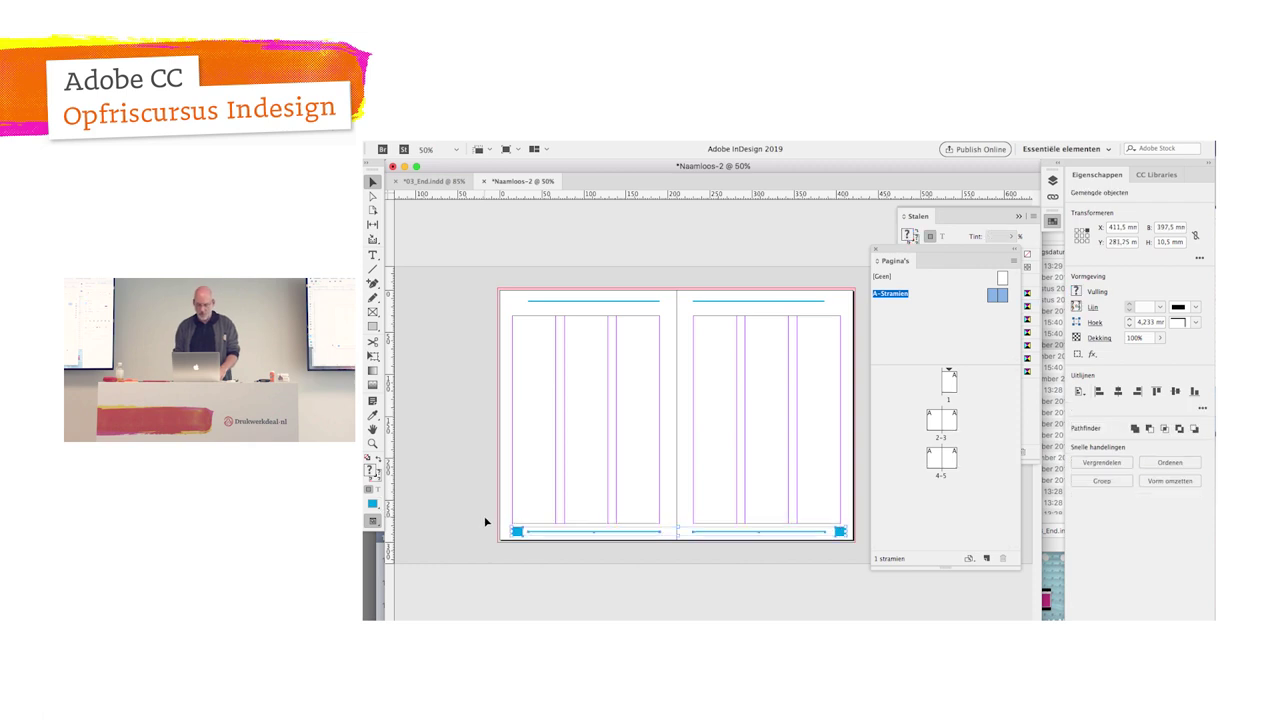
{"action": "left_click", "coordinate": [449, 498]}
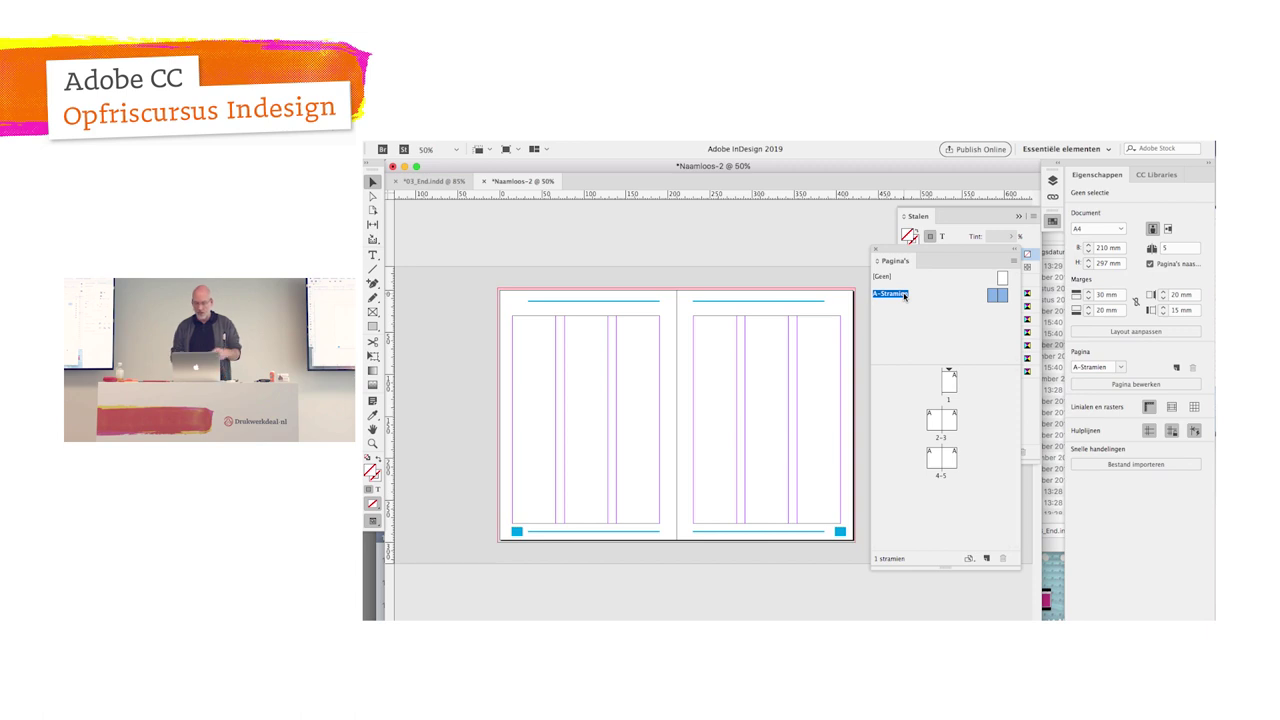
{"action": "left_click_drag", "start_coordinate": [904, 296], "coordinate": [949, 386]}
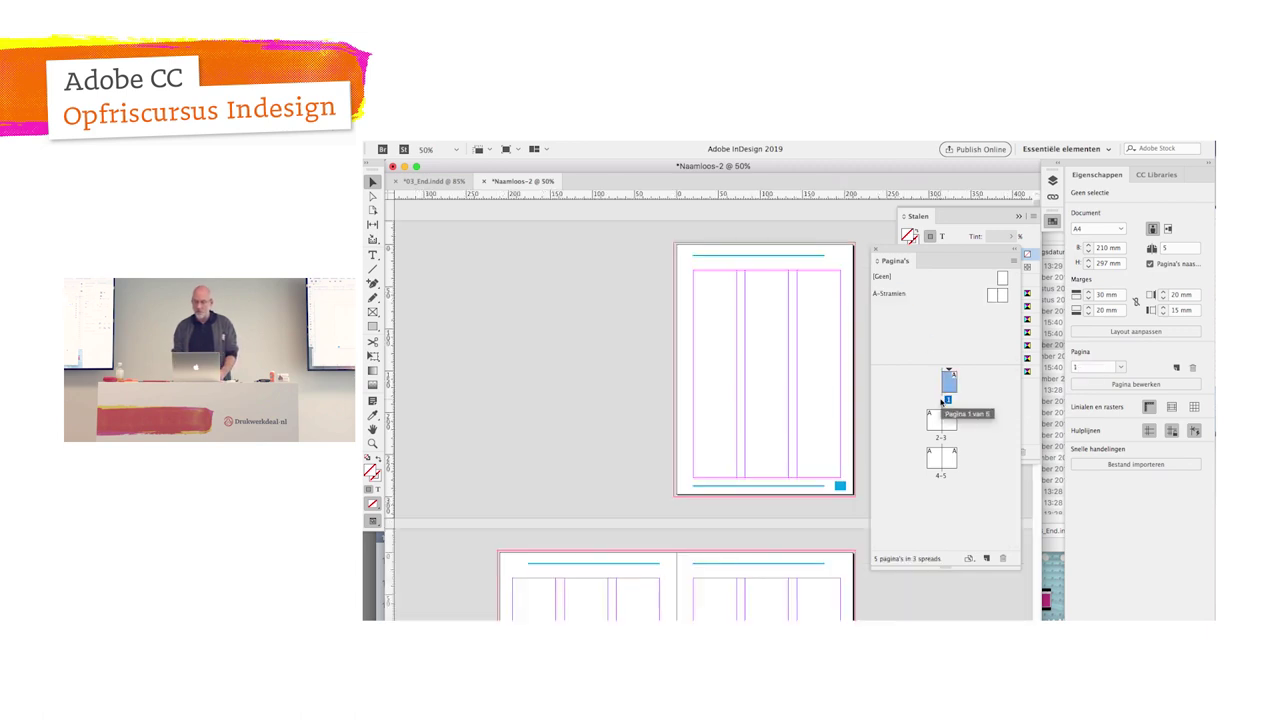
{"action": "key", "text": "ctrl+minus"}
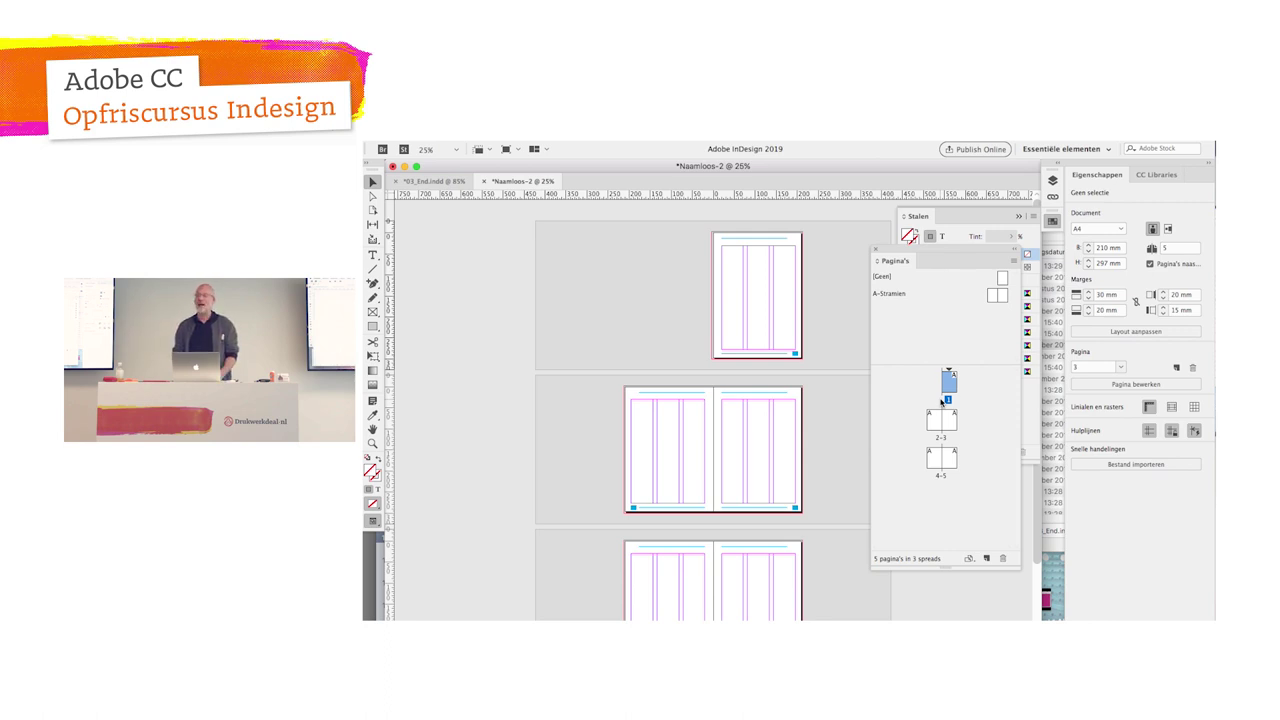
{"action": "left_click", "coordinate": [938, 525]}
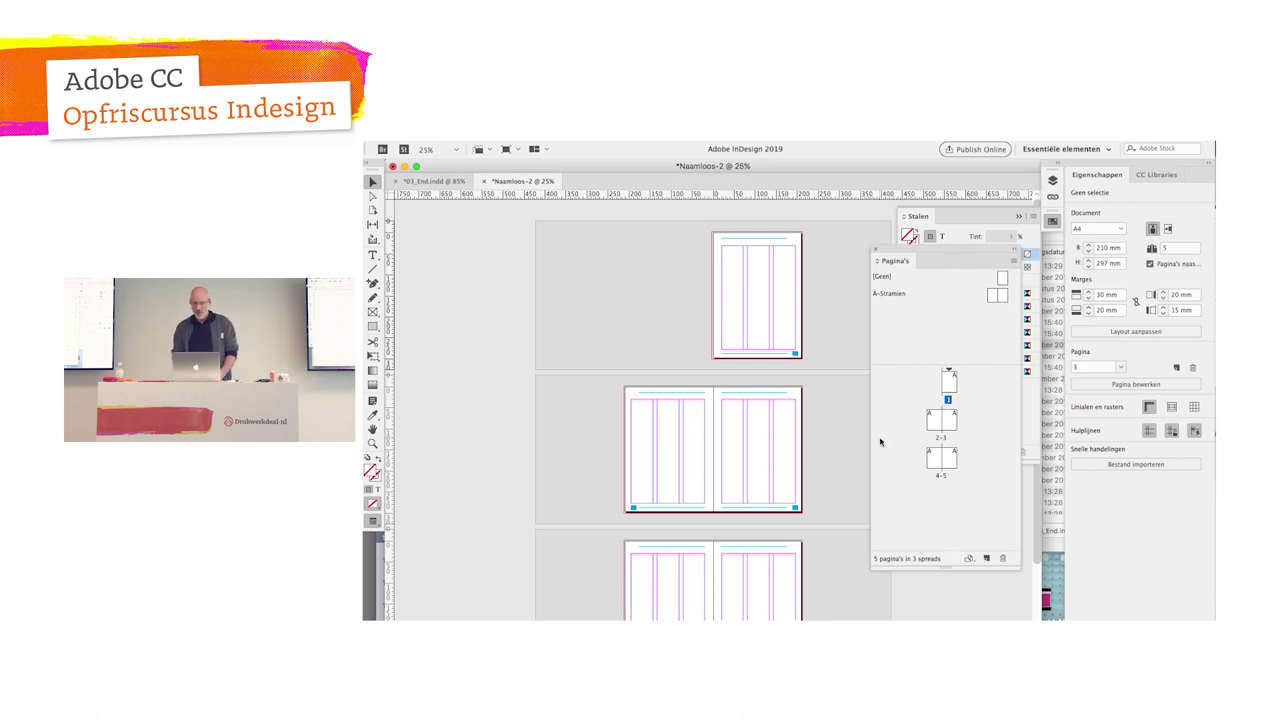
{"action": "scroll", "coordinate": [769, 286], "scroll_direction": "up", "scroll_amount": 2}
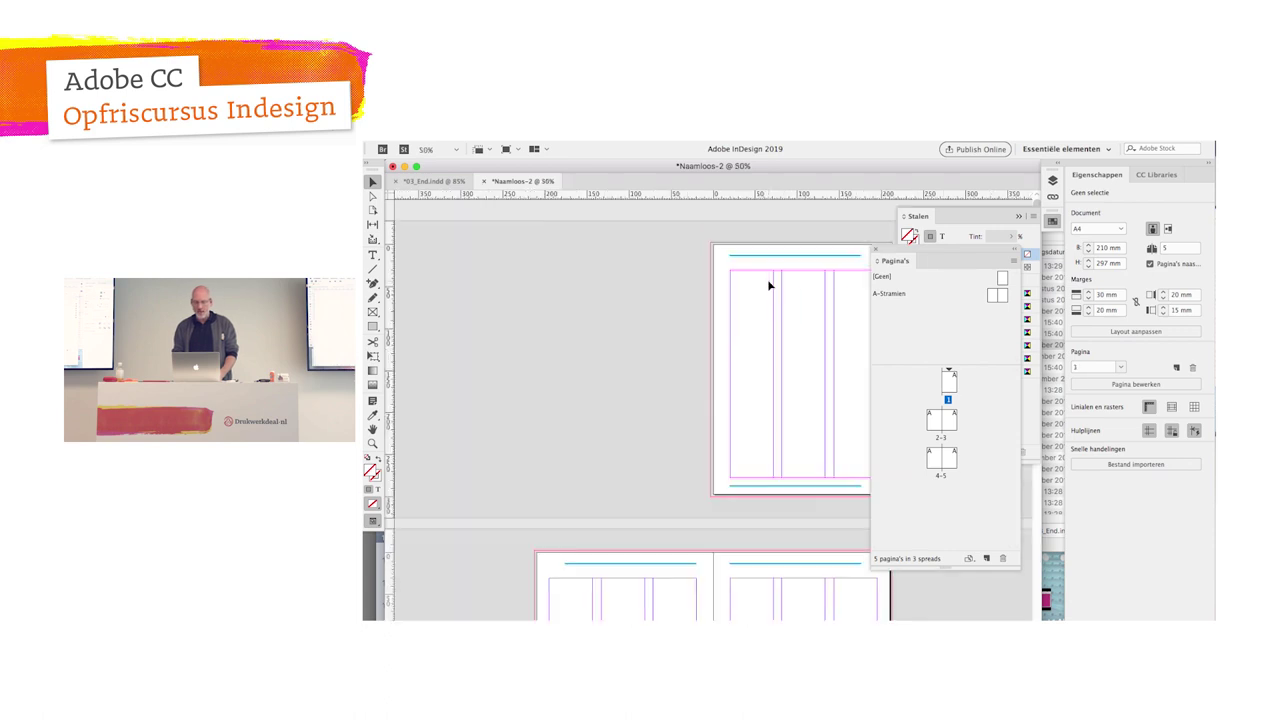
{"action": "scroll", "coordinate": [769, 286], "scroll_direction": "up", "scroll_amount": 2}
{"action": "scroll", "coordinate": [700, 330], "scroll_direction": "up", "scroll_amount": 1}
{"action": "left_click_drag", "start_coordinate": [588, 383], "coordinate": [595, 381]}
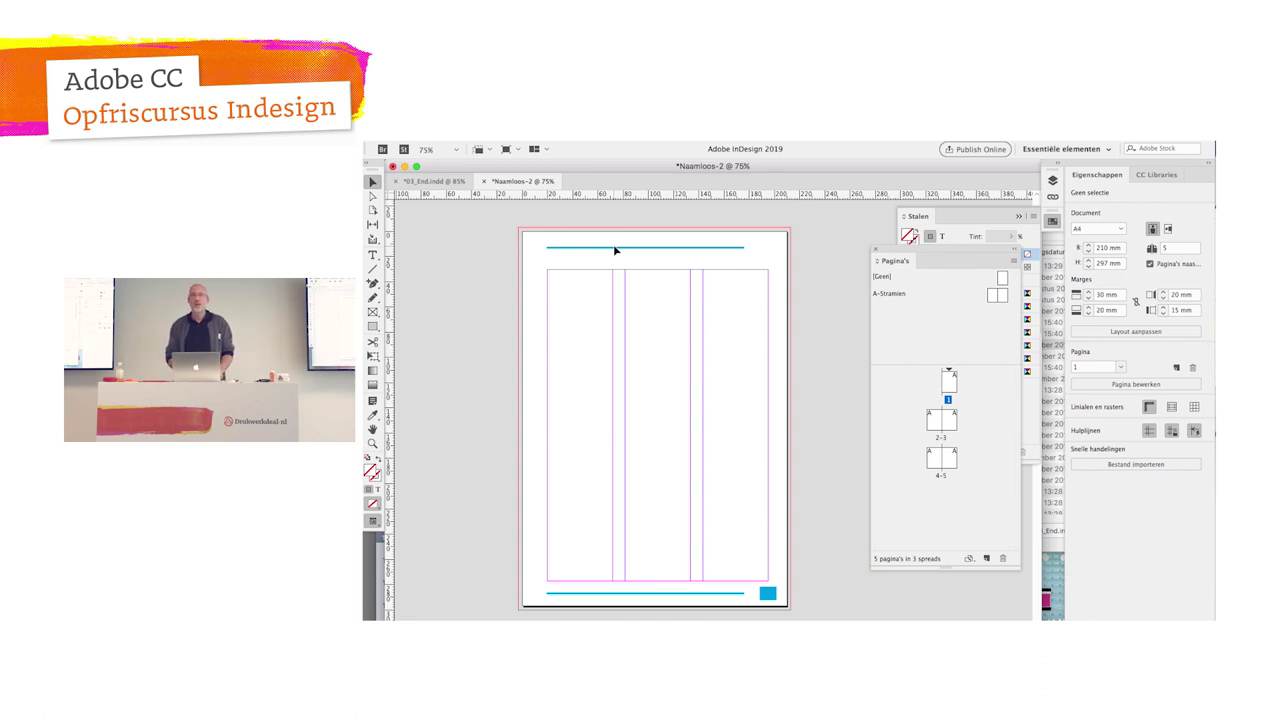
{"action": "left_click", "coordinate": [1013, 261]}
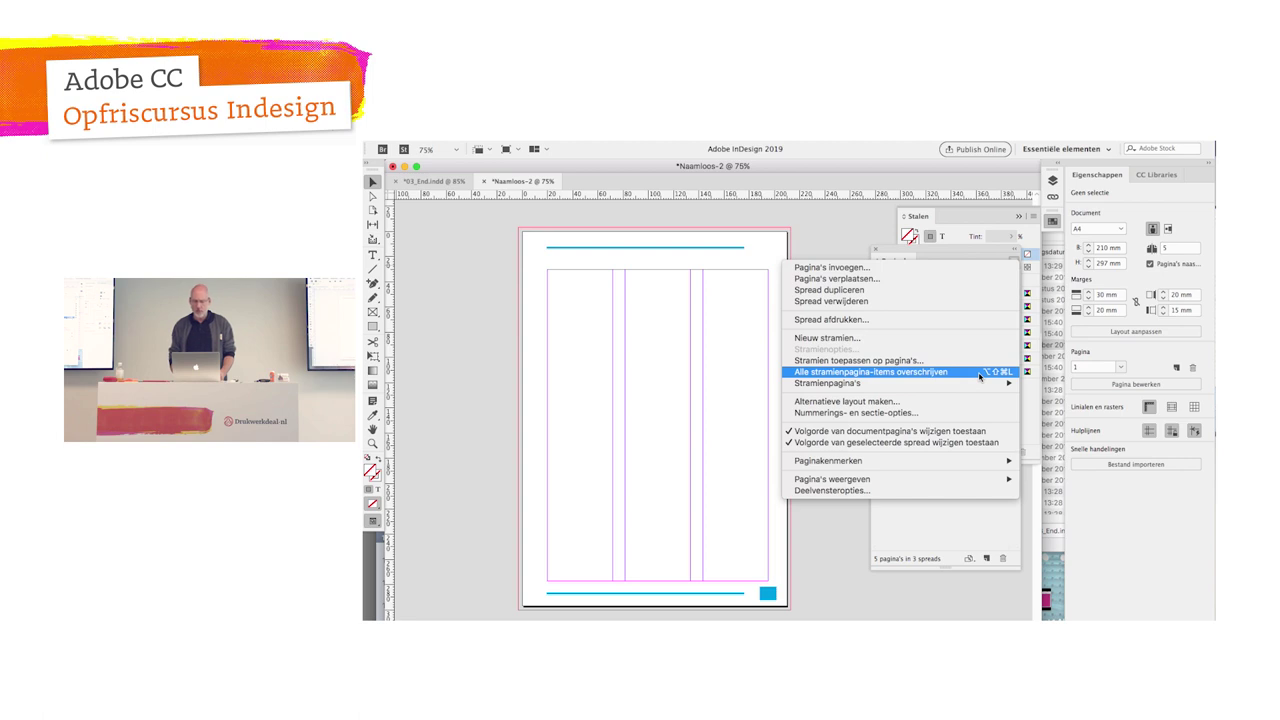
{"action": "left_click", "coordinate": [819, 530]}
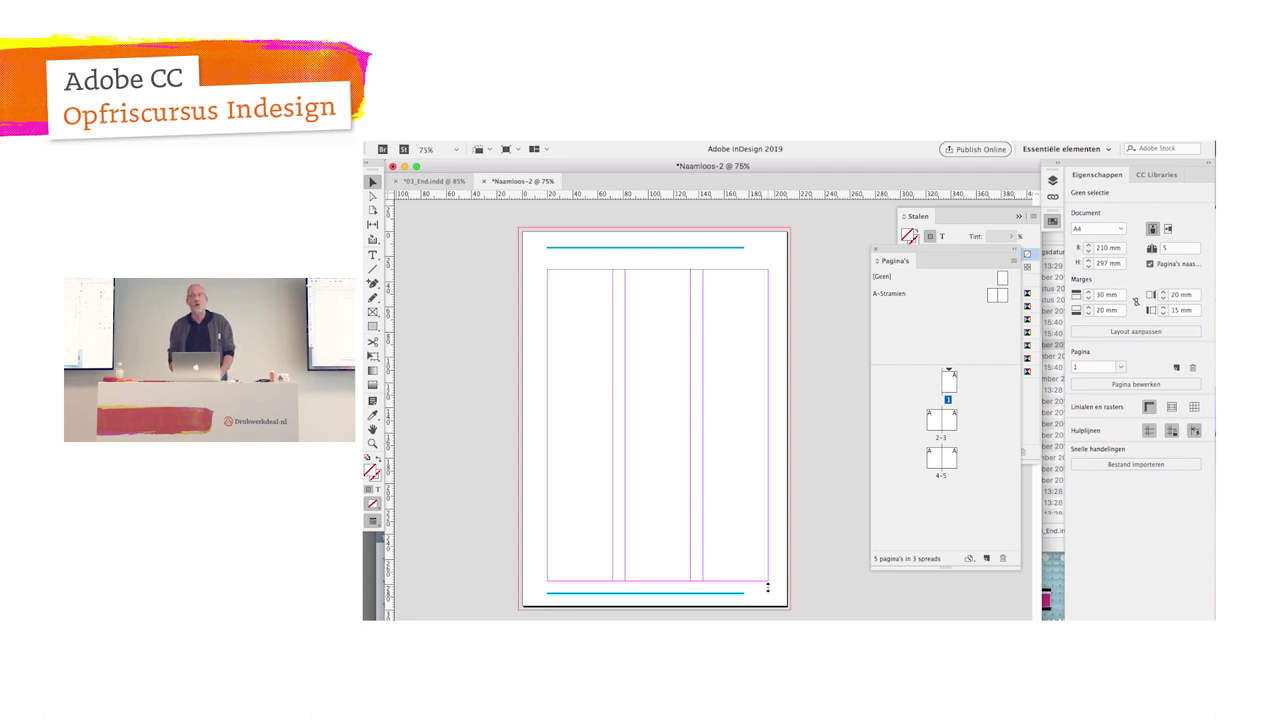
Step: On spread 2–3, override both bottom corner squares and fill them with red C=15 M=100 Y=100
{"action": "double_click", "coordinate": [940, 437]}
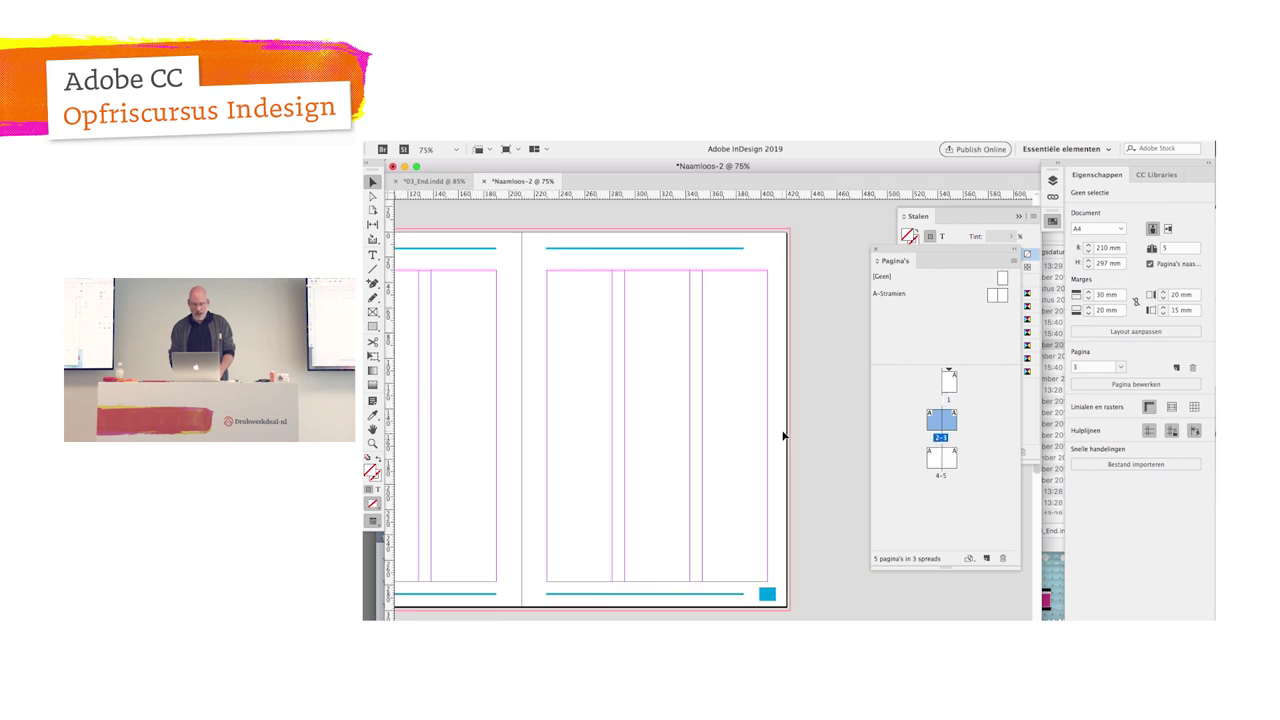
{"action": "key", "text": "ctrl+minus"}
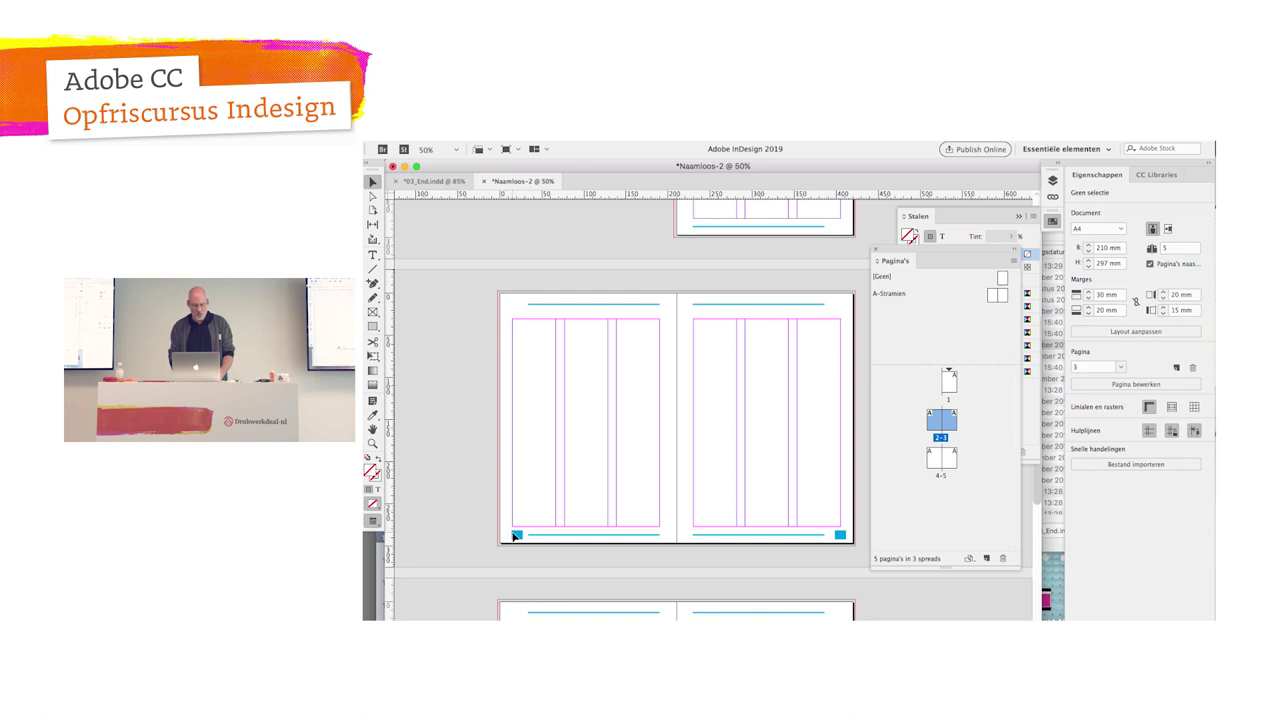
{"action": "left_click", "coordinate": [516, 537]}
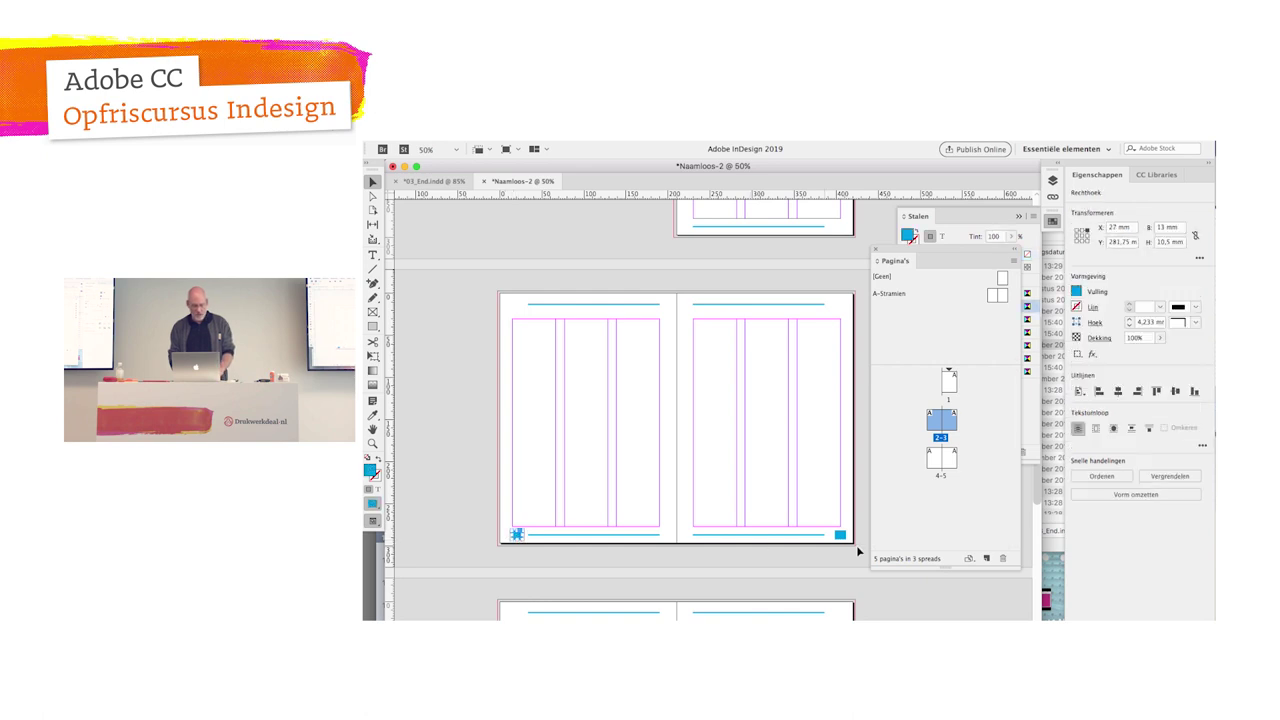
{"action": "left_click", "coordinate": [842, 537], "text": "shift"}
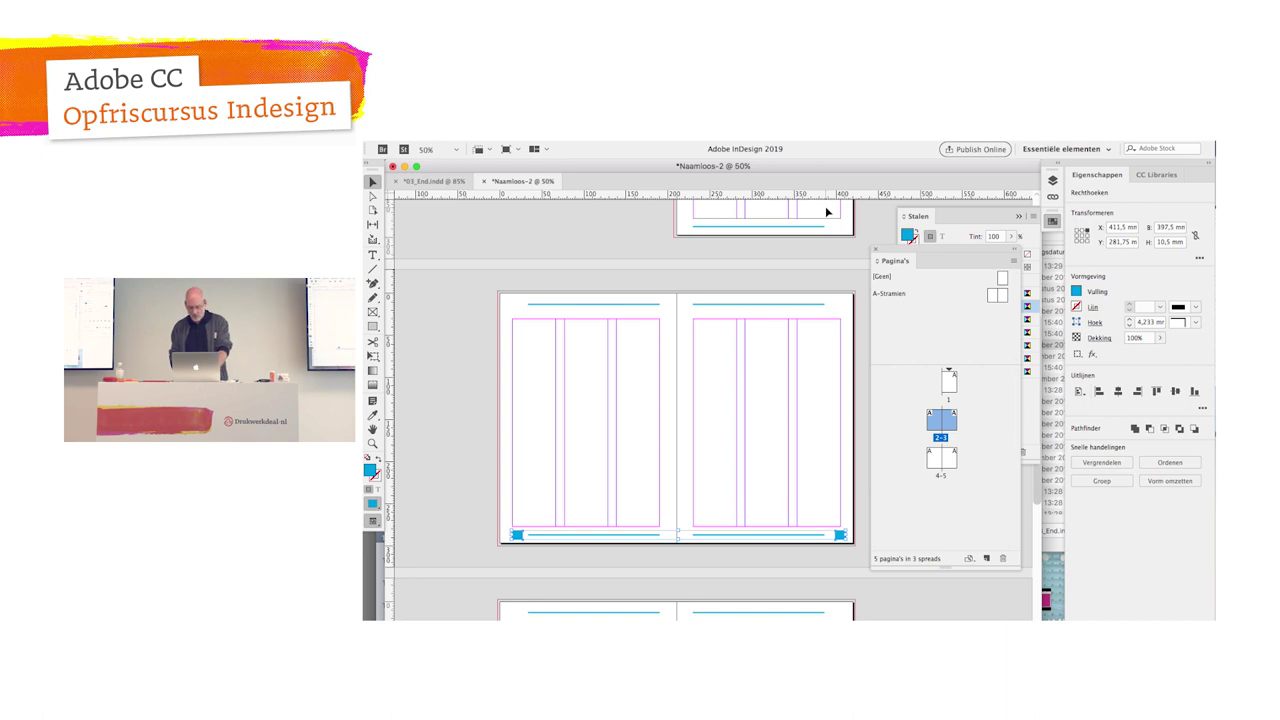
{"action": "left_click", "coordinate": [917, 216]}
{"action": "left_click", "coordinate": [949, 345]}
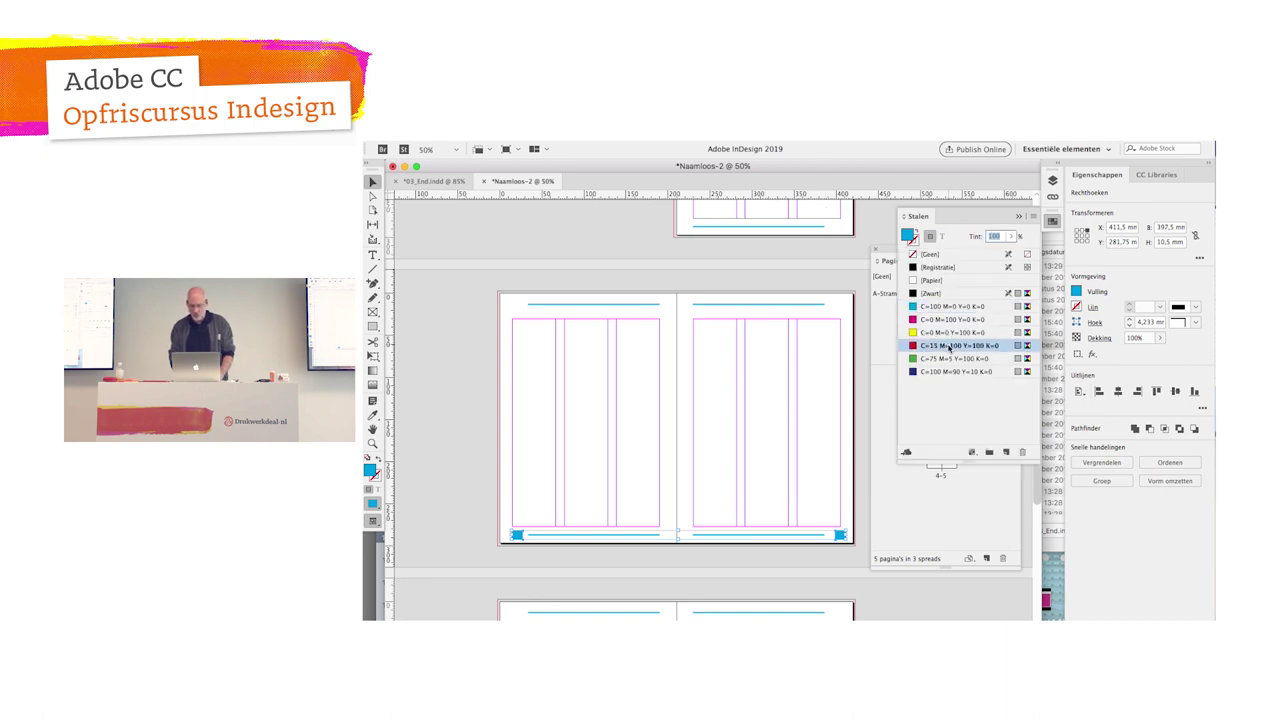
{"action": "left_click", "coordinate": [865, 371]}
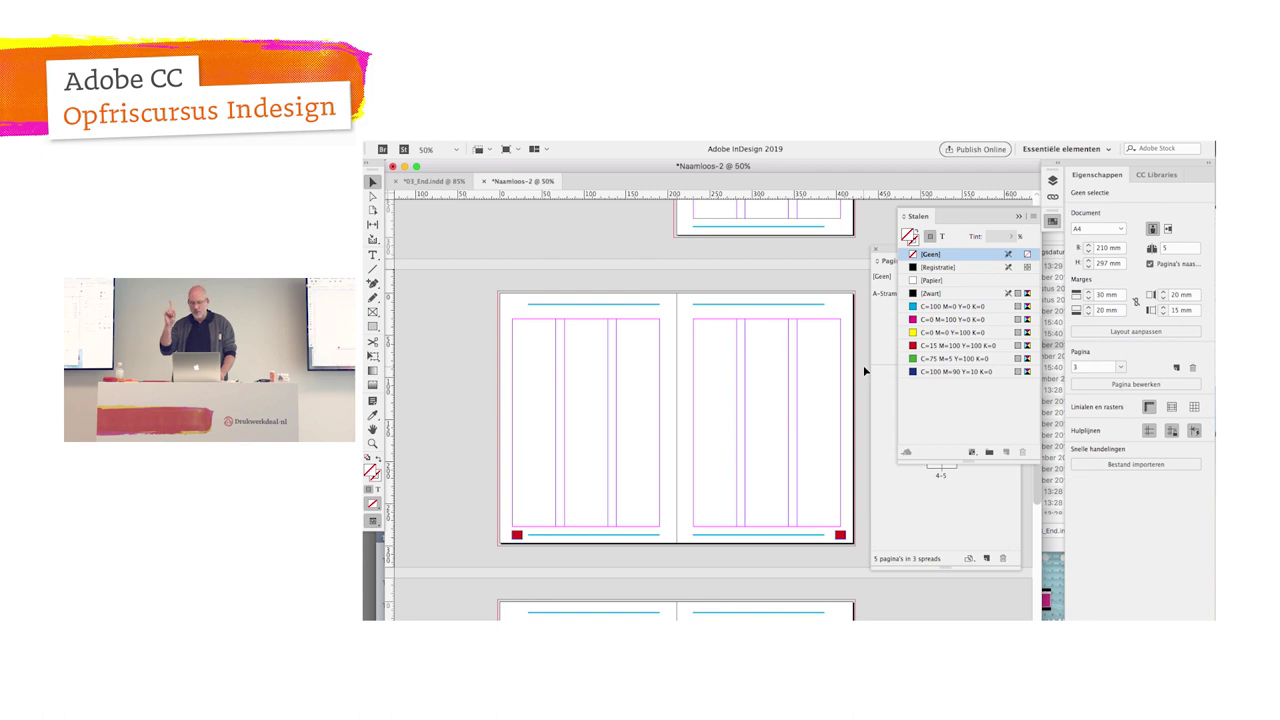
Step: On the A-Stramien master, move both bottom corner squares up to the top outer corners
{"action": "left_click", "coordinate": [887, 375]}
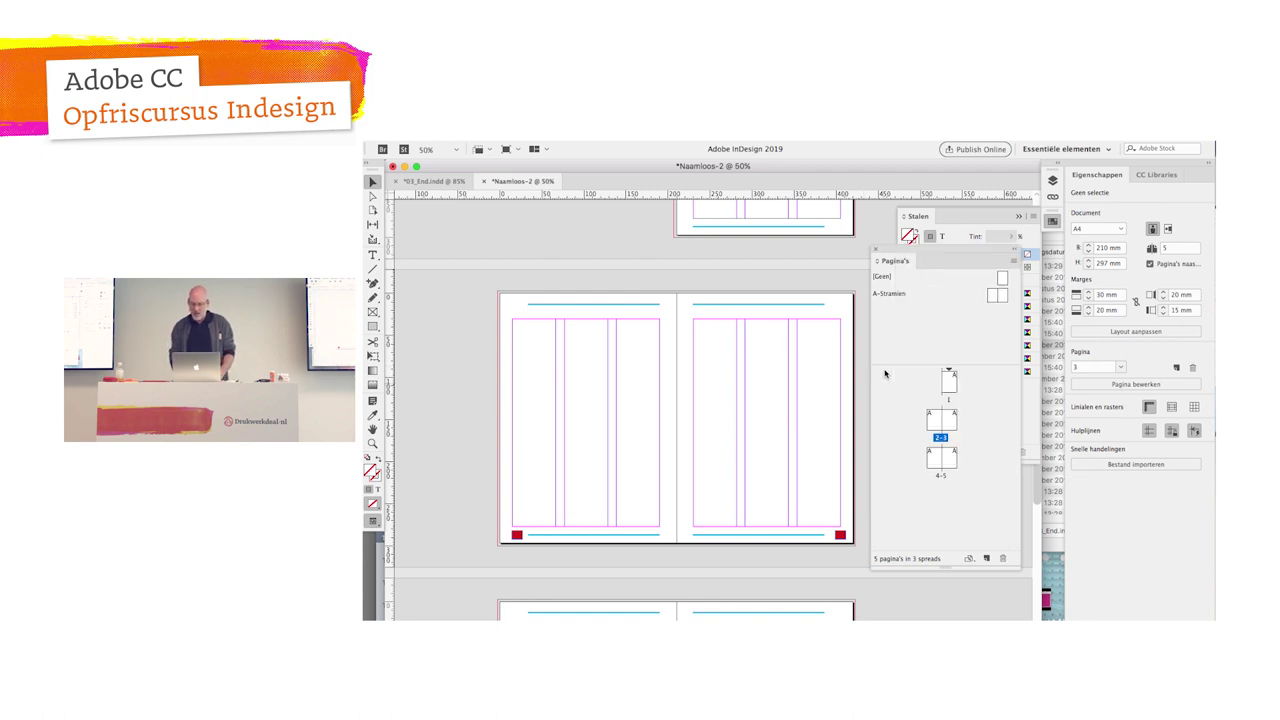
{"action": "double_click", "coordinate": [893, 294]}
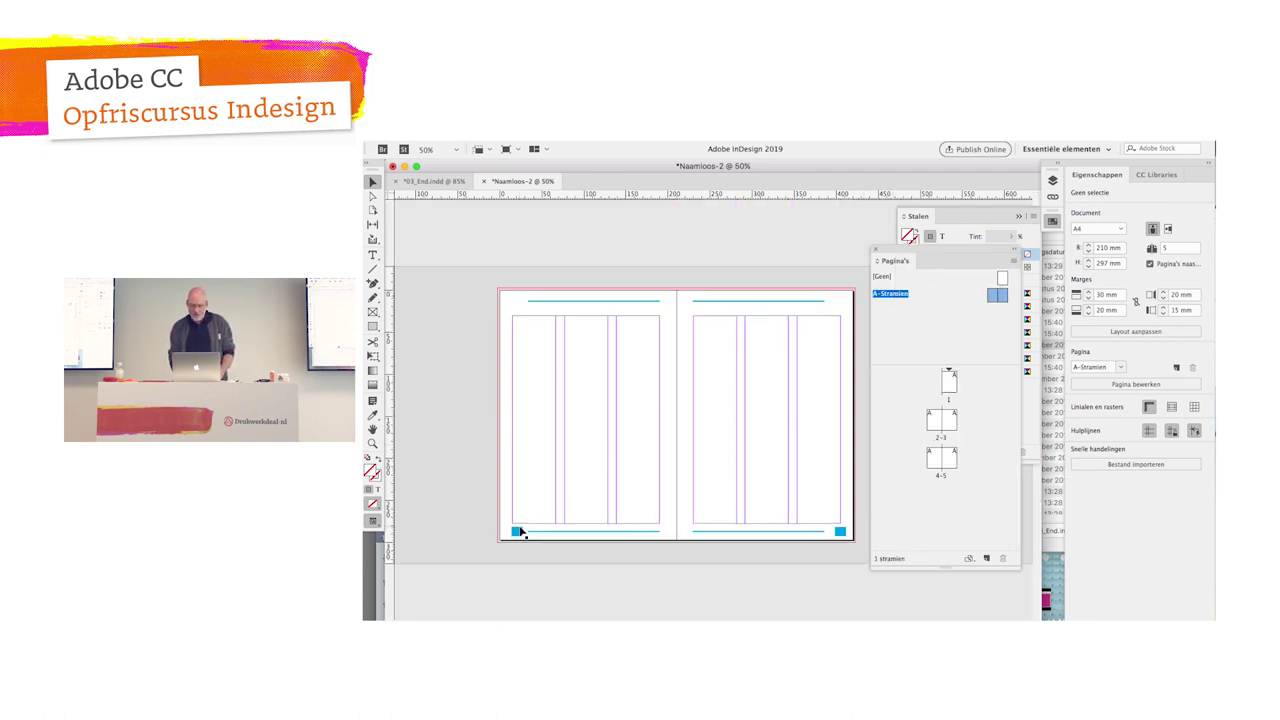
{"action": "left_click", "coordinate": [517, 532]}
{"action": "left_click", "coordinate": [840, 531], "text": "shift"}
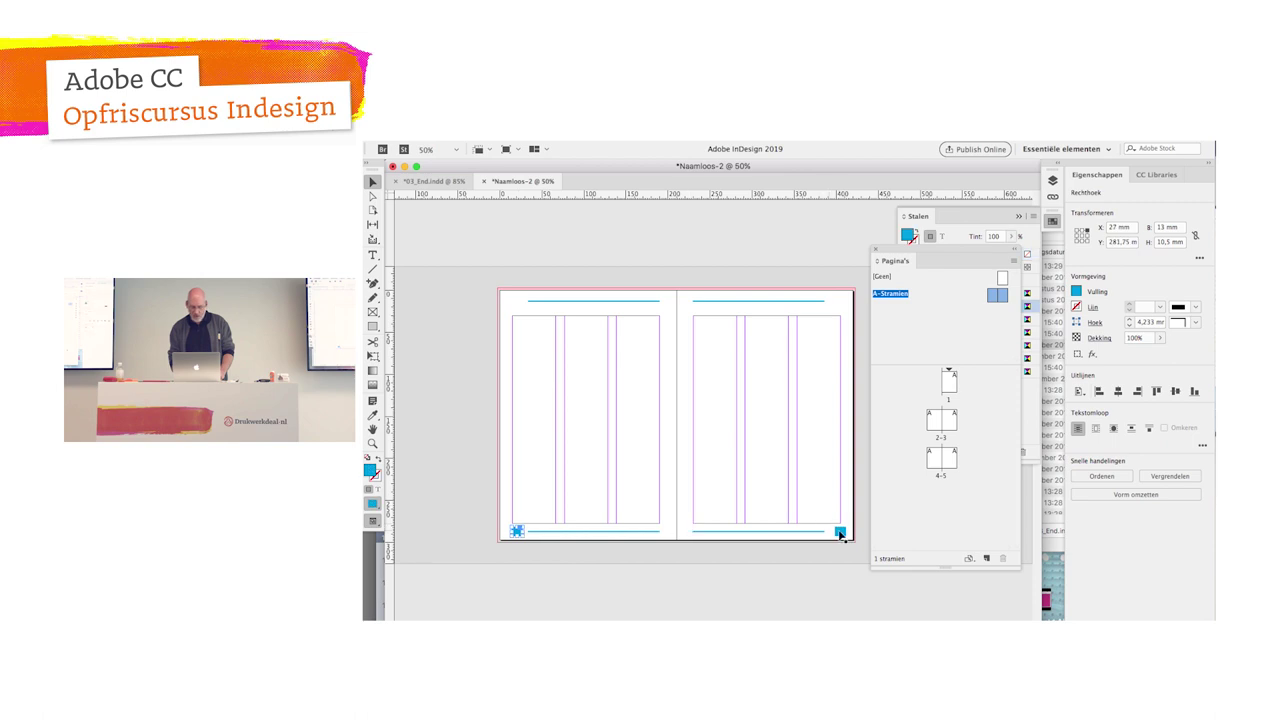
{"action": "left_click_drag", "start_coordinate": [840, 531], "coordinate": [838, 303]}
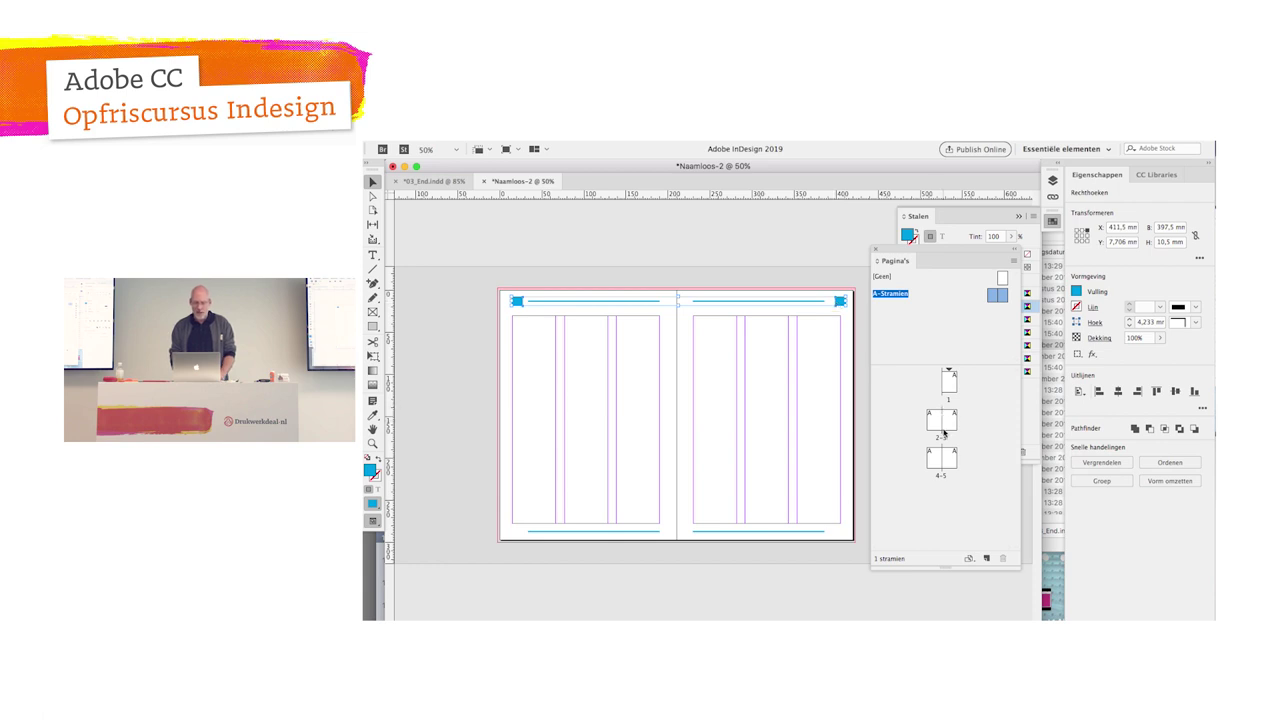
Step: Check spread 4–5, page 1 and spread 2–3 to confirm the squares moved
{"action": "double_click", "coordinate": [942, 476]}
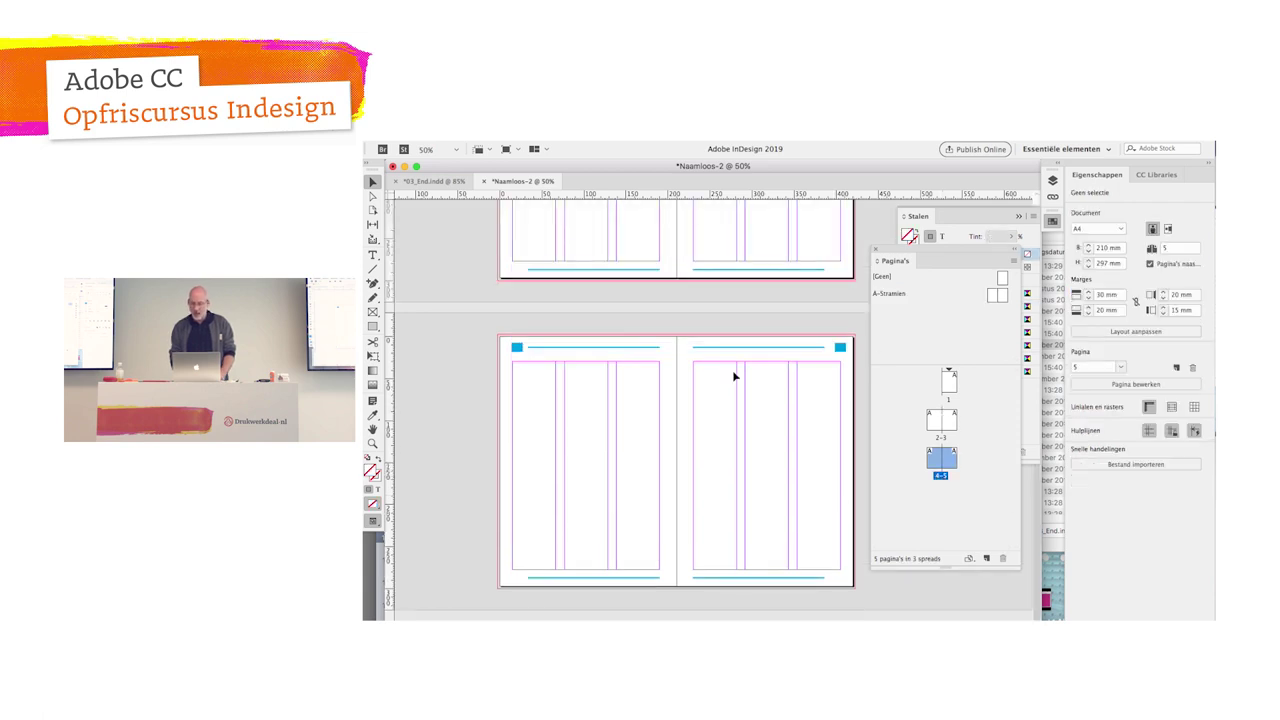
{"action": "double_click", "coordinate": [952, 382]}
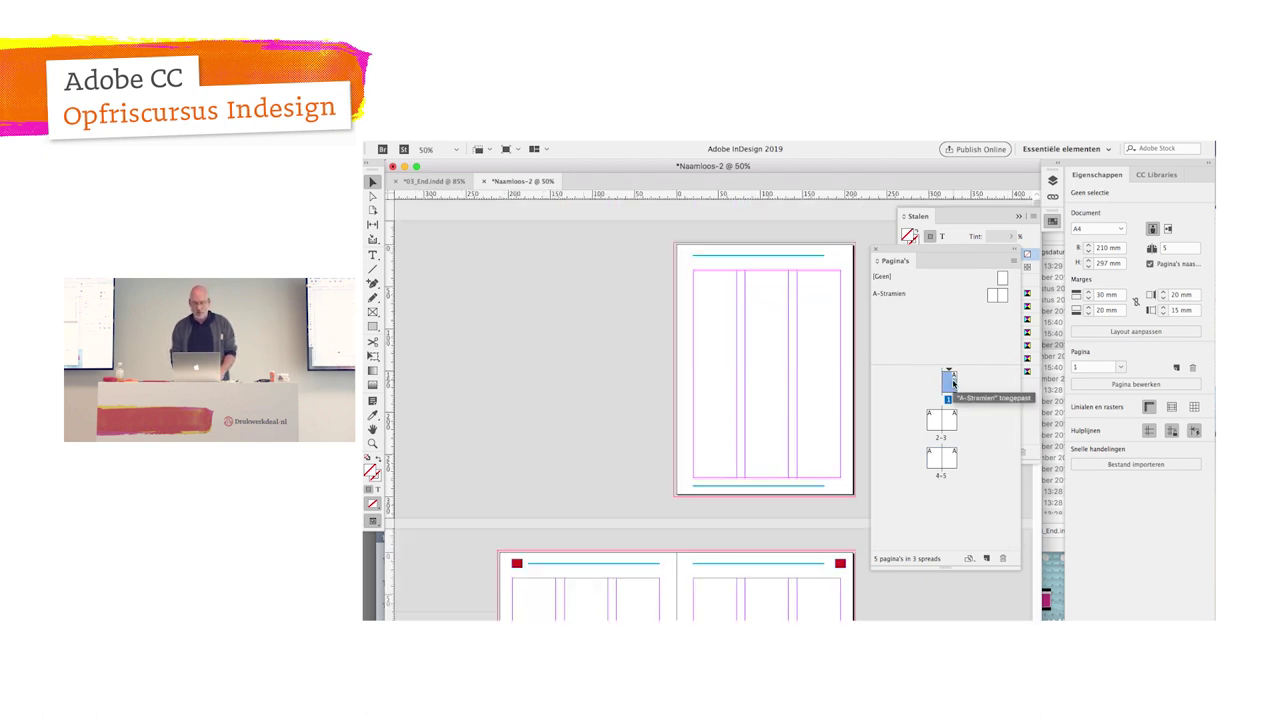
{"action": "double_click", "coordinate": [940, 438]}
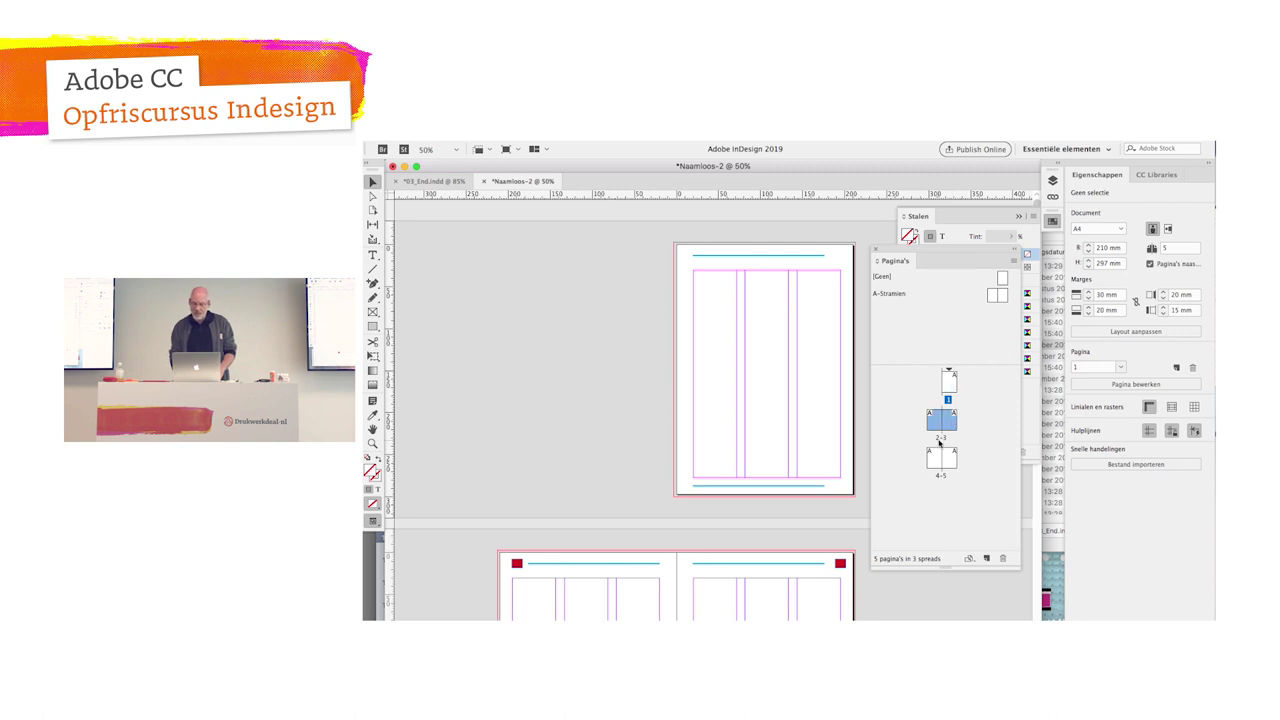
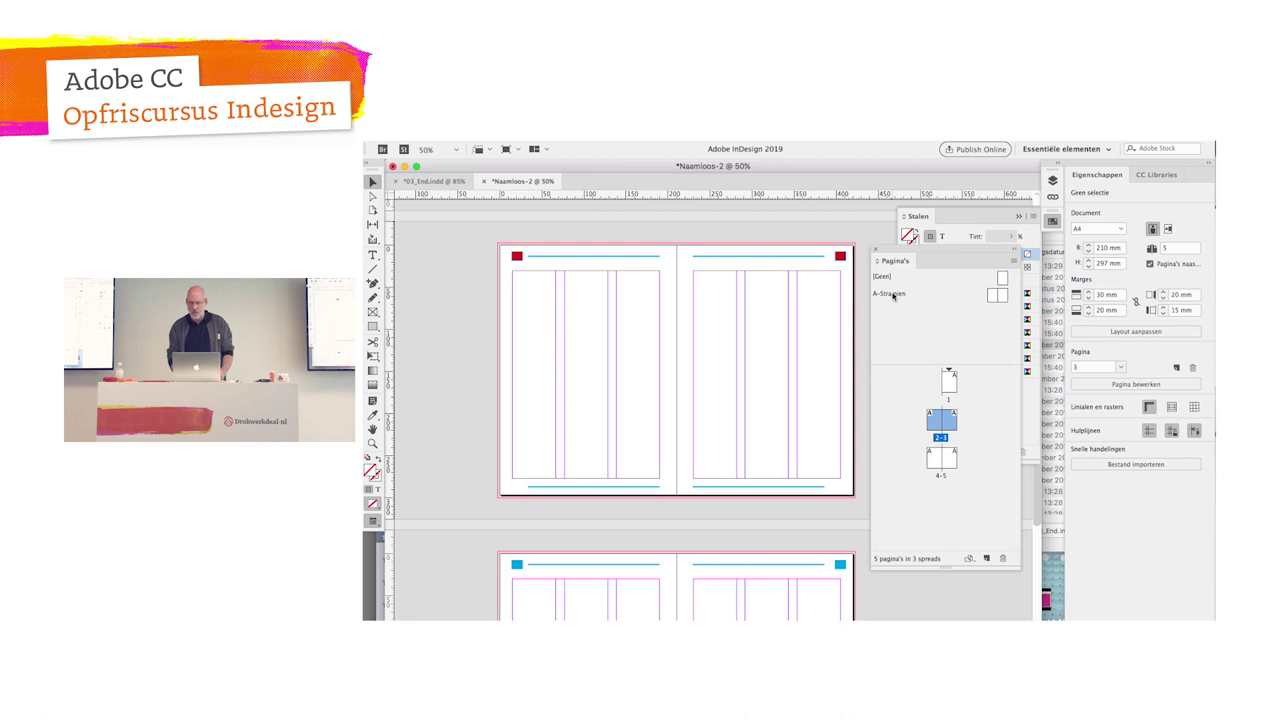
Step: Apply the A-Stramien master to page 3 and open the A-Stramien master spread for editing
{"action": "mouse_move", "coordinate": [895, 296]}
{"action": "left_mouse_down"}
{"action": "mouse_move", "coordinate": [940, 368]}
{"action": "mouse_move", "coordinate": [933, 422]}
{"action": "left_mouse_up"}
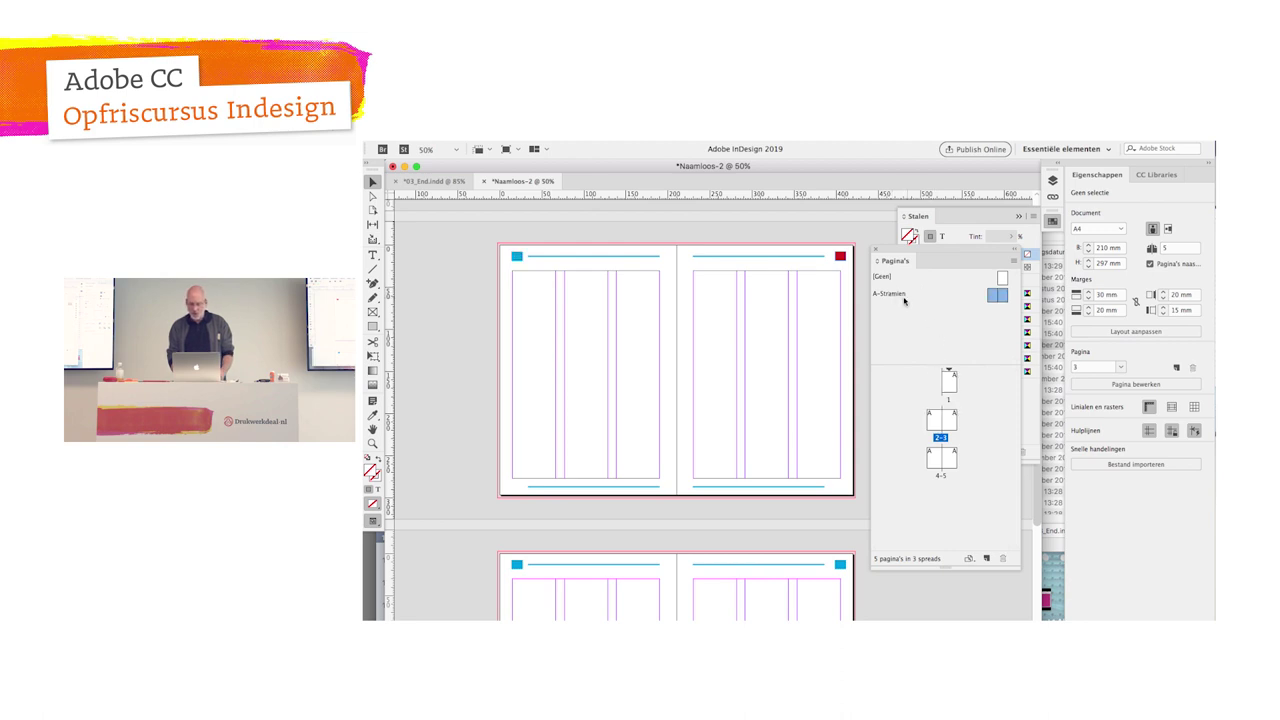
{"action": "left_click_drag", "start_coordinate": [895, 296], "coordinate": [950, 418]}
{"action": "double_click", "coordinate": [896, 294]}
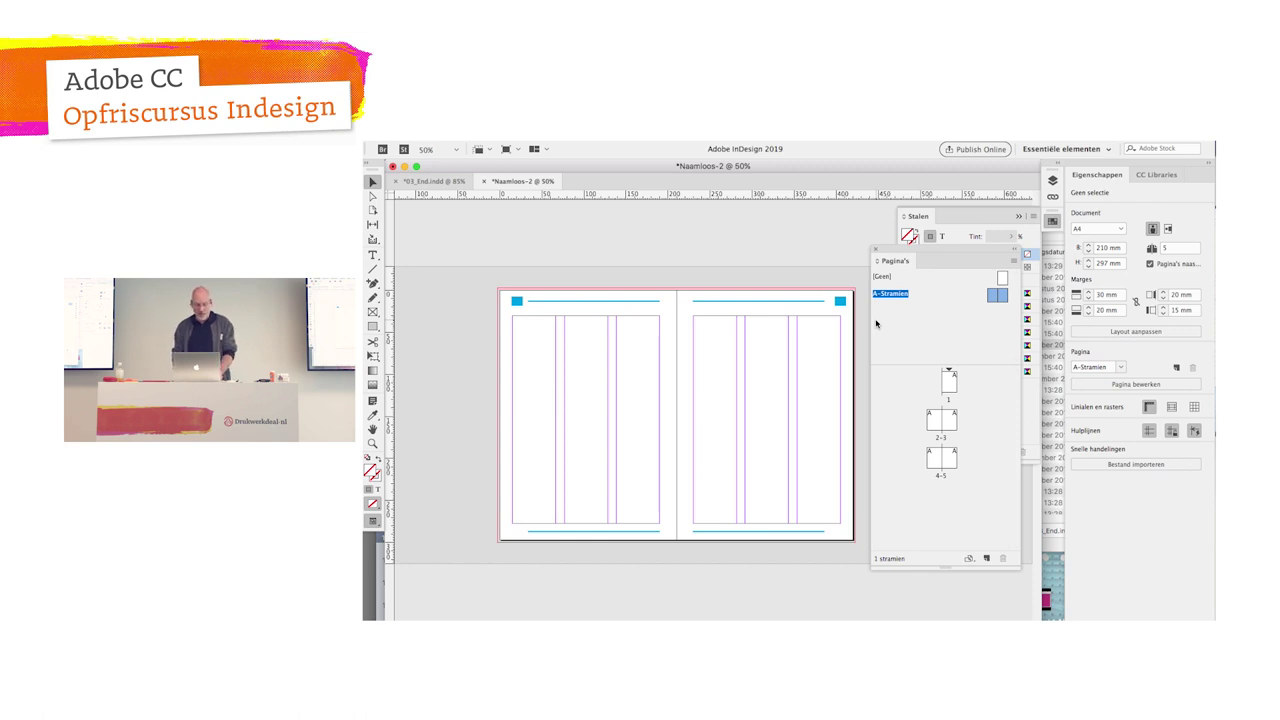
Step: Show 03_End.indd's A-3-column Layout master spread at 75% with all panels hidden
{"action": "key", "text": "ctrl+grave"}
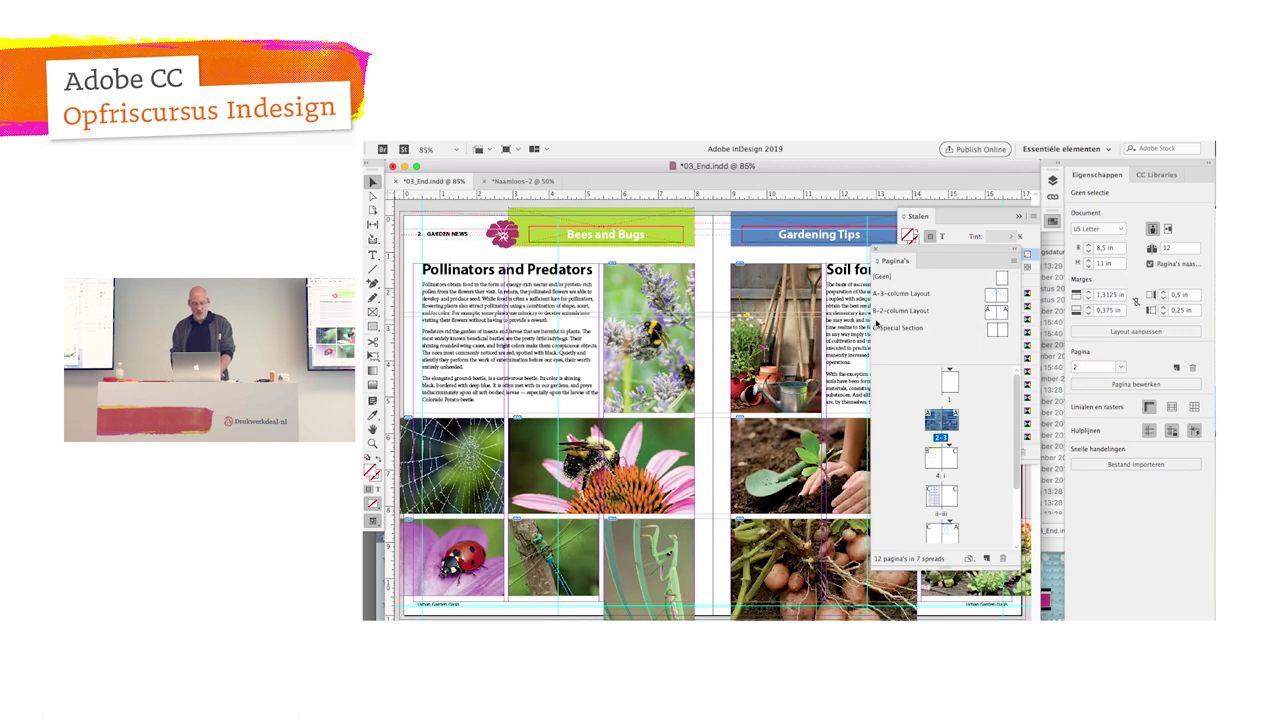
{"action": "key", "text": "ctrl+j"}
{"action": "type", "text": "A"}
{"action": "key", "text": "Return"}
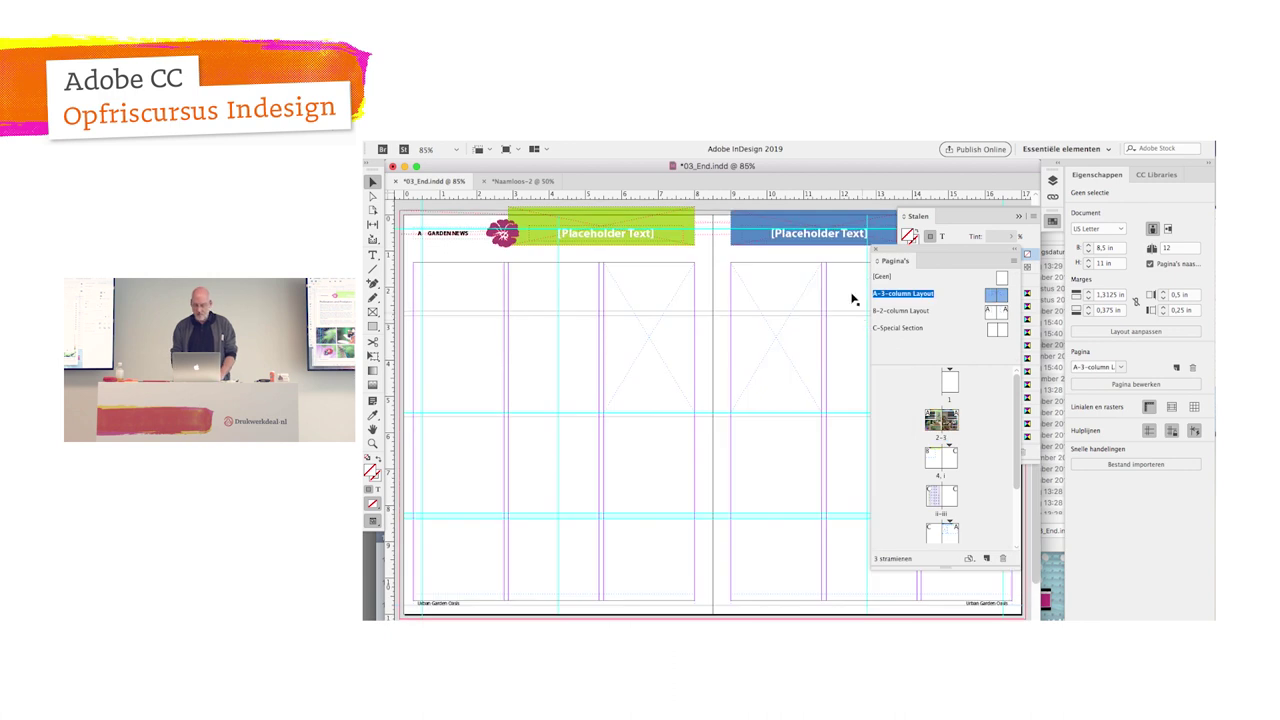
{"action": "key", "text": "ctrl+minus"}
{"action": "key", "text": "shift+Tab"}
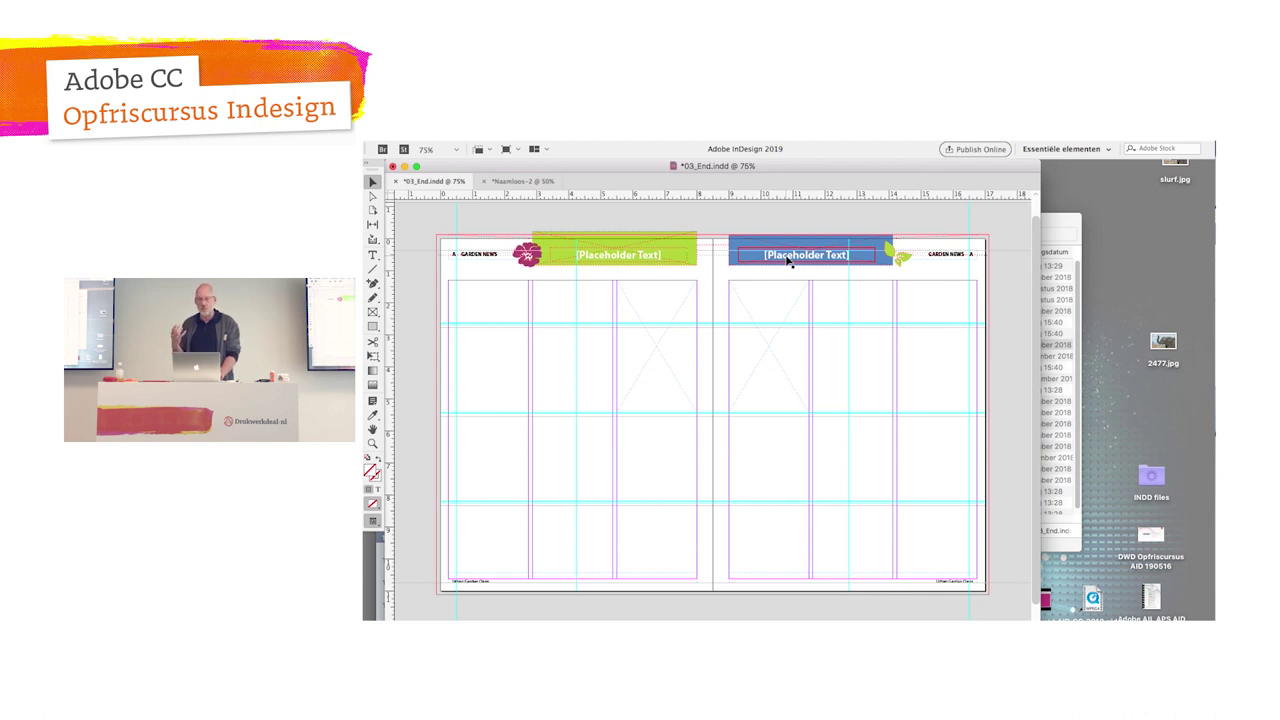
Step: Return to Naamloos-2 and bring its whole master spread into view
{"action": "key", "text": "ctrl+grave"}
{"action": "key", "text": "ctrl+equal"}
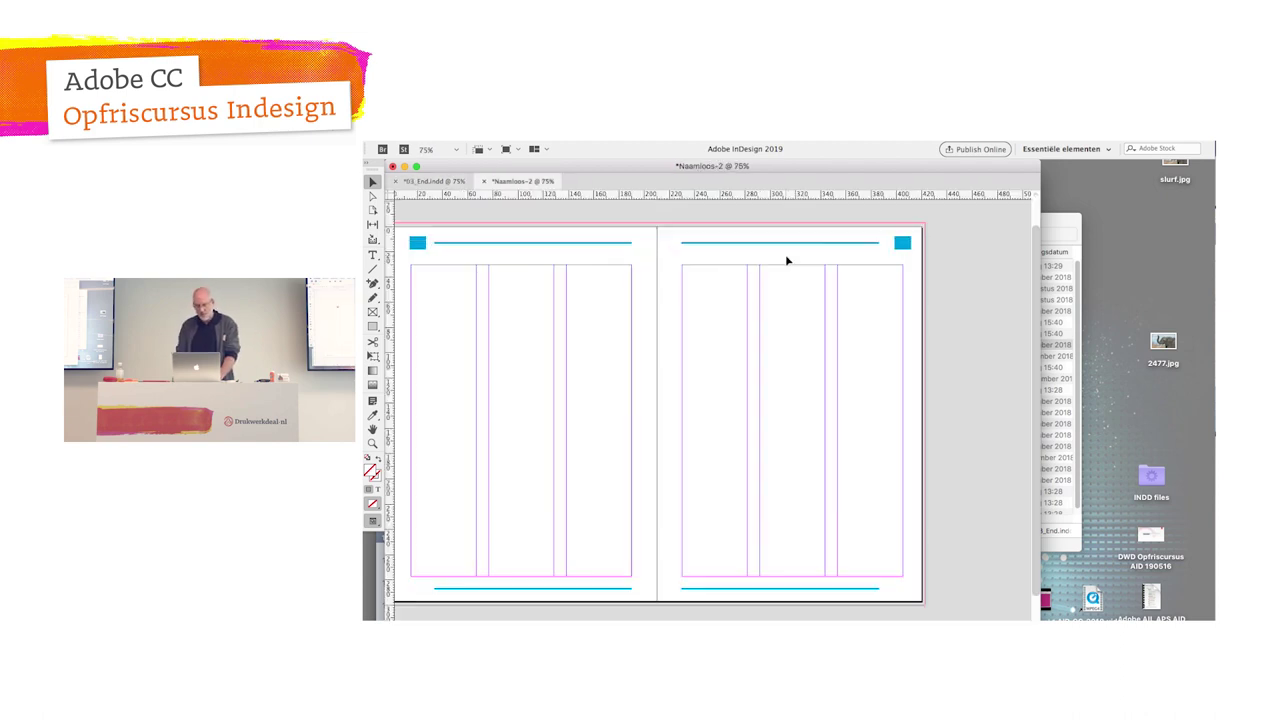
{"action": "scroll", "coordinate": [703, 293], "scroll_direction": "up", "scroll_amount": 1}
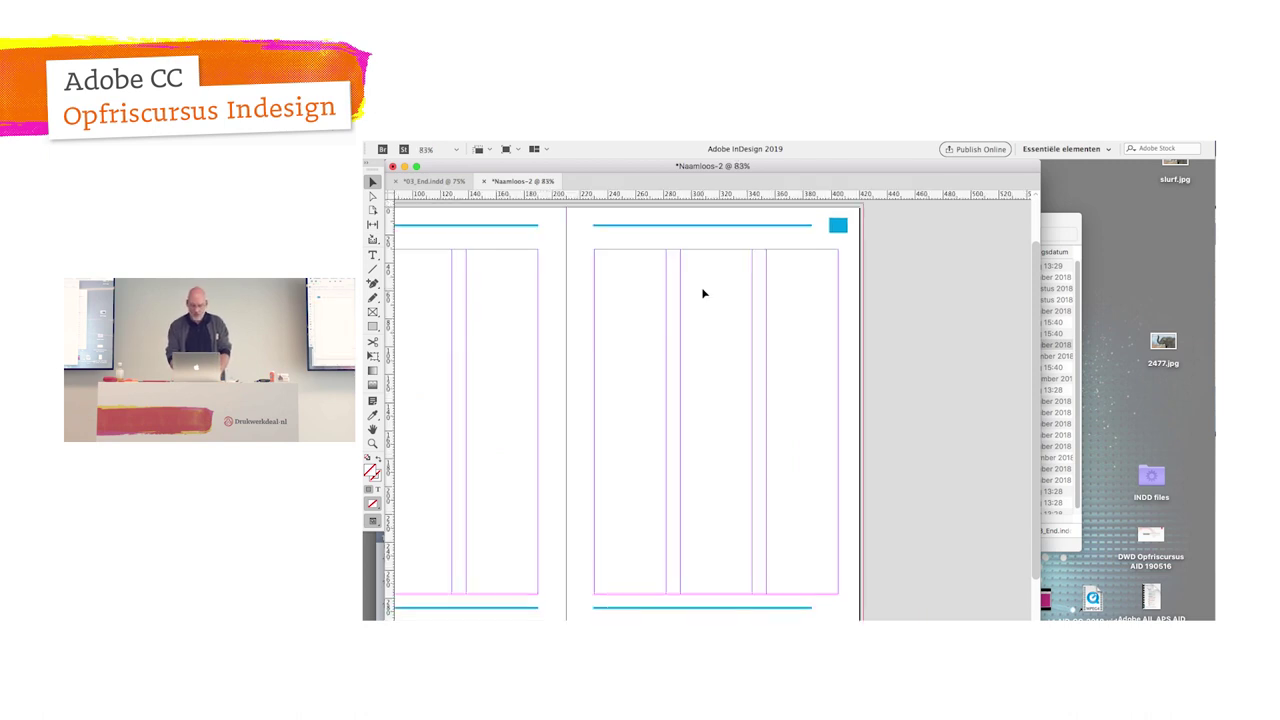
{"action": "left_click_drag", "start_coordinate": [606, 369], "coordinate": [753, 373]}
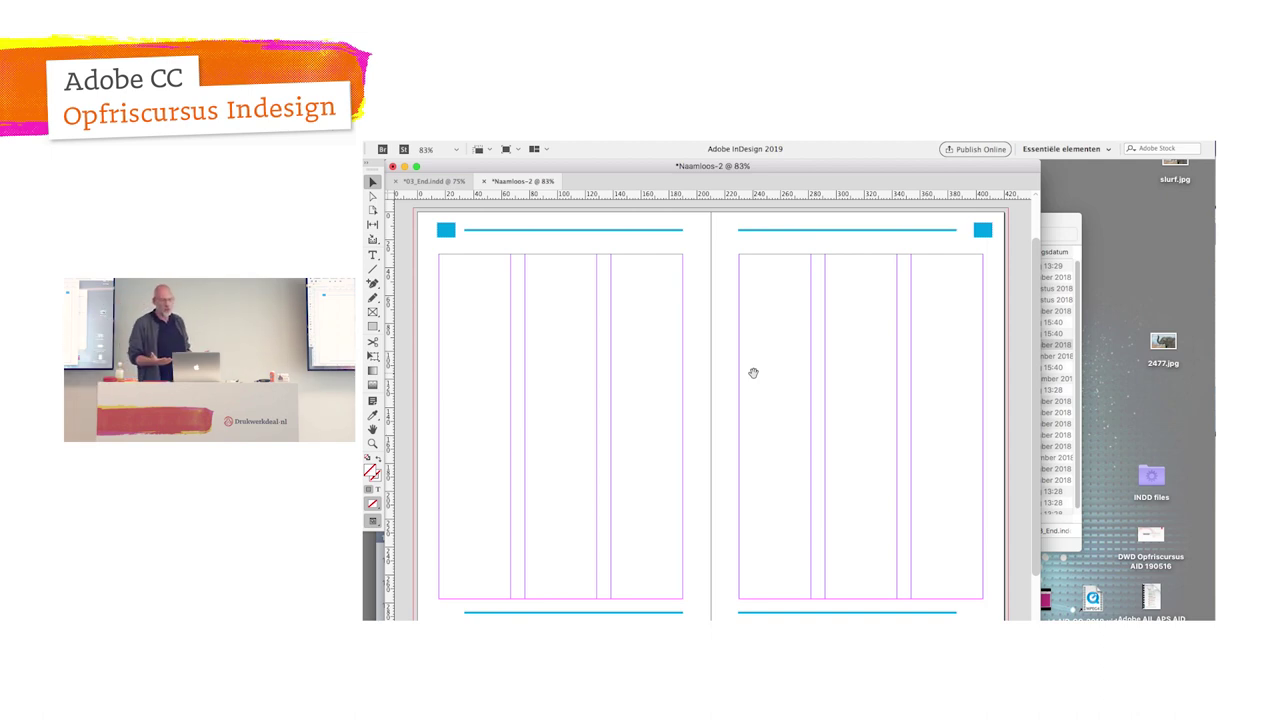
Step: Set the column gutter in Marges en kolommen to 5 mm
{"action": "left_click", "coordinate": [545, 140]}
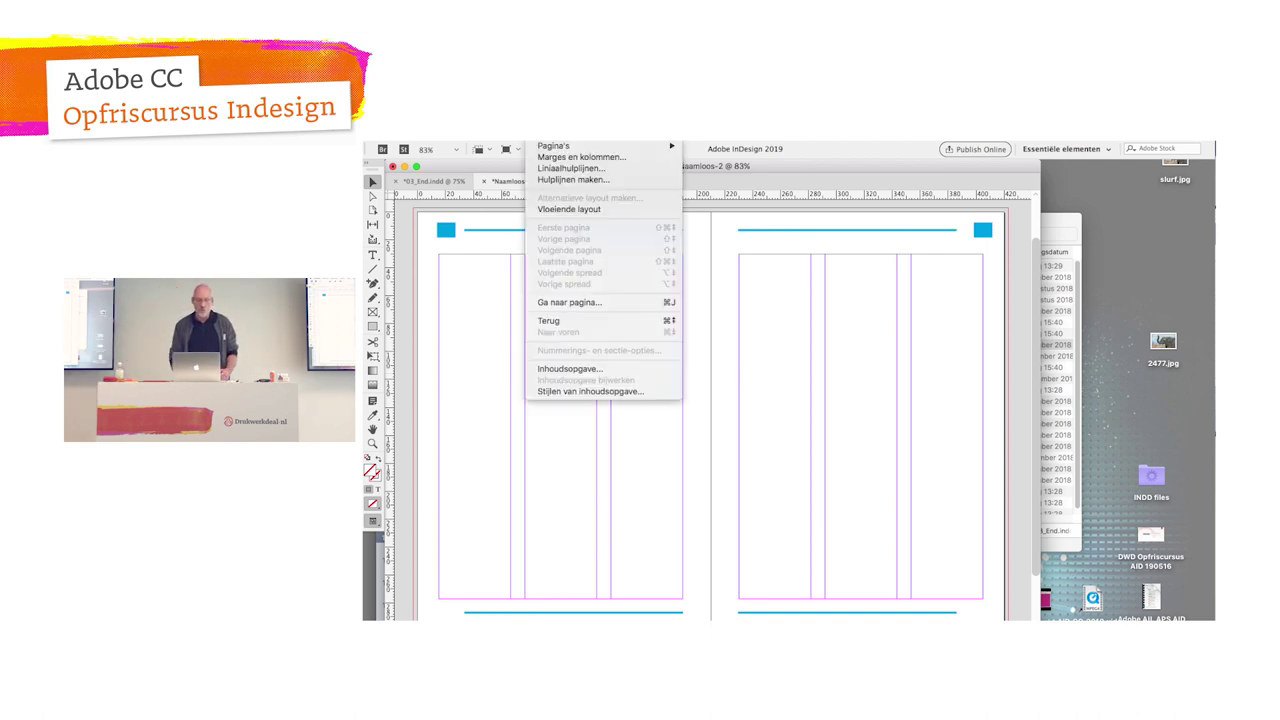
{"action": "left_click", "coordinate": [541, 158]}
{"action": "left_click", "coordinate": [831, 385]}
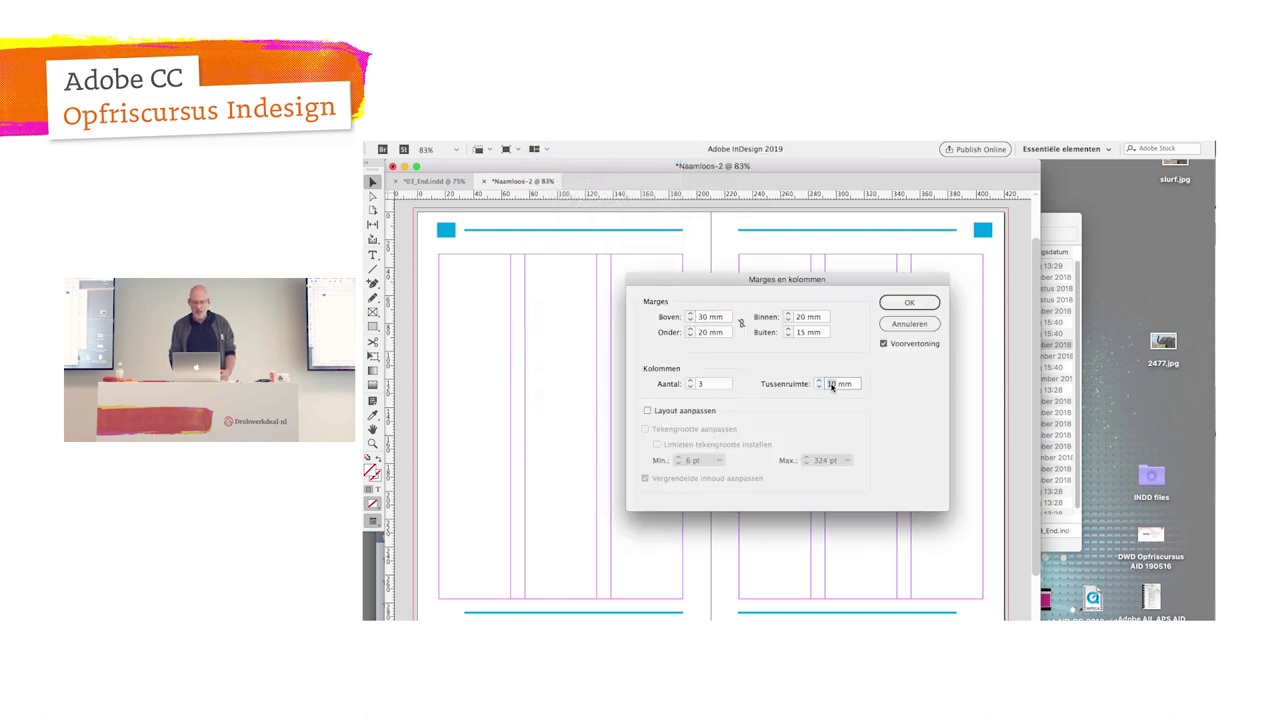
{"action": "type", "text": "5"}
{"action": "key", "text": "Return"}
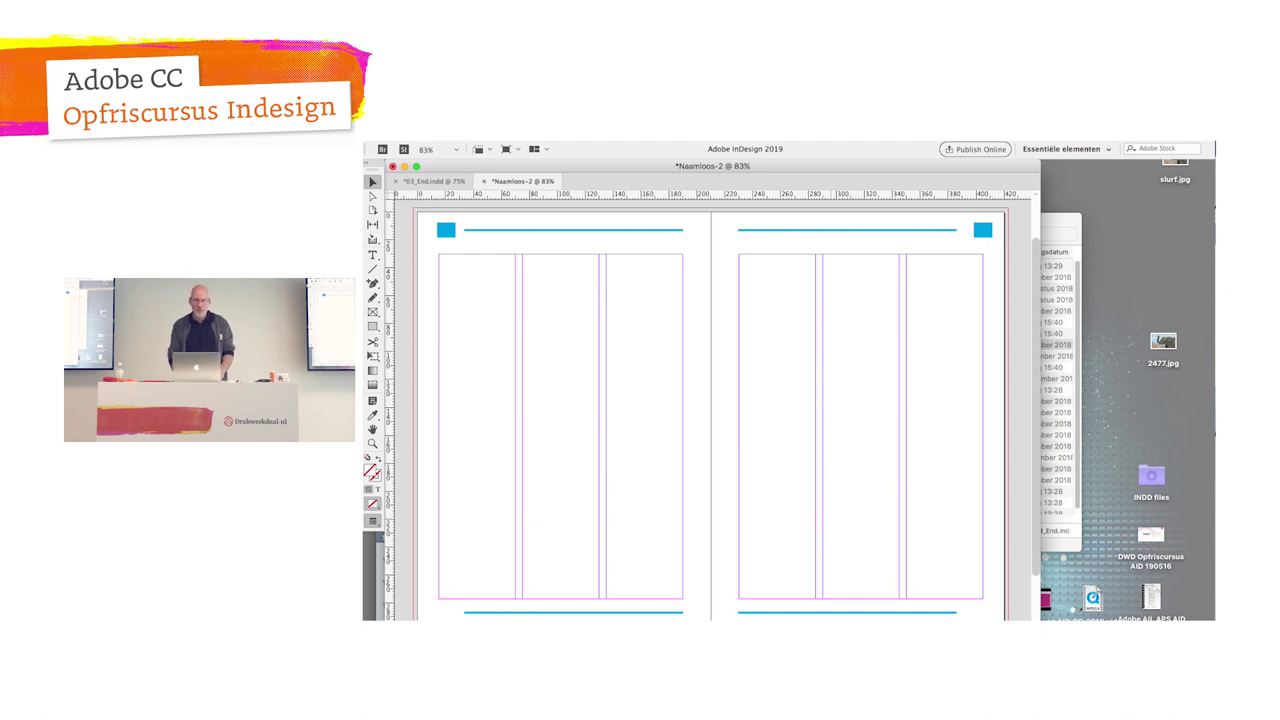
{"action": "key", "text": "ctrl+minus"}
{"action": "key", "text": "ctrl+minus"}
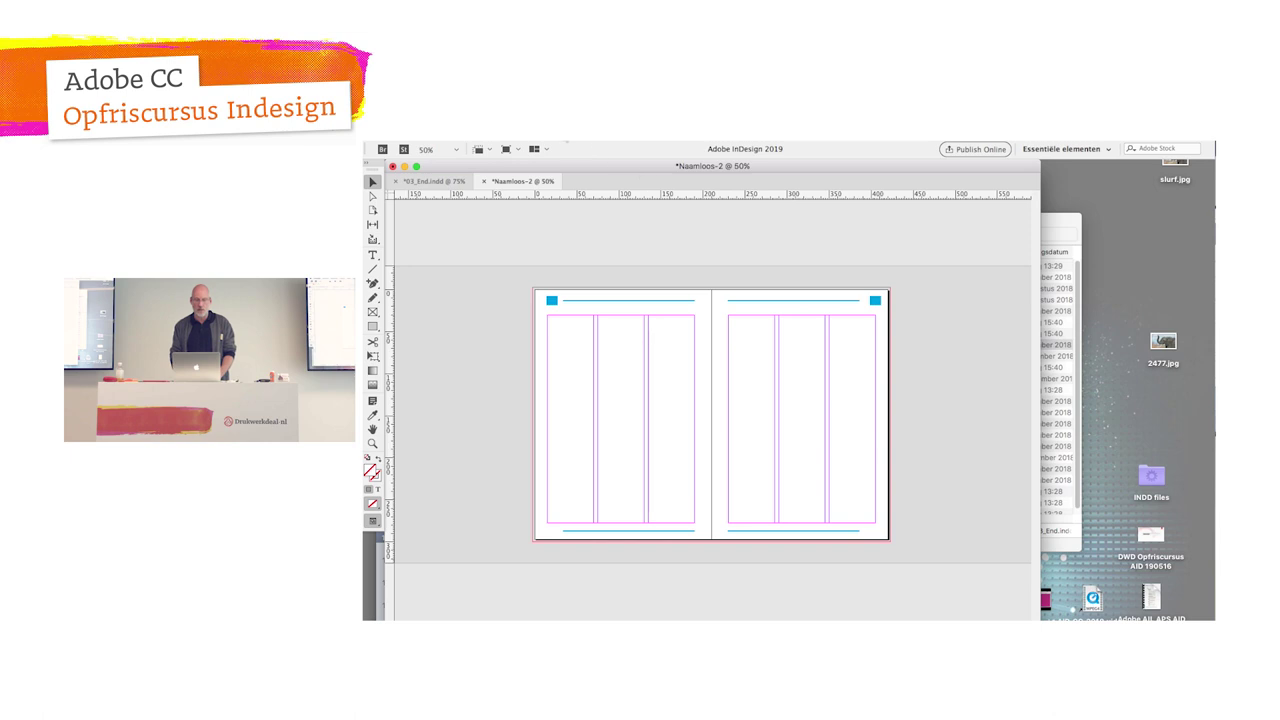
{"action": "left_click", "coordinate": [550, 141]}
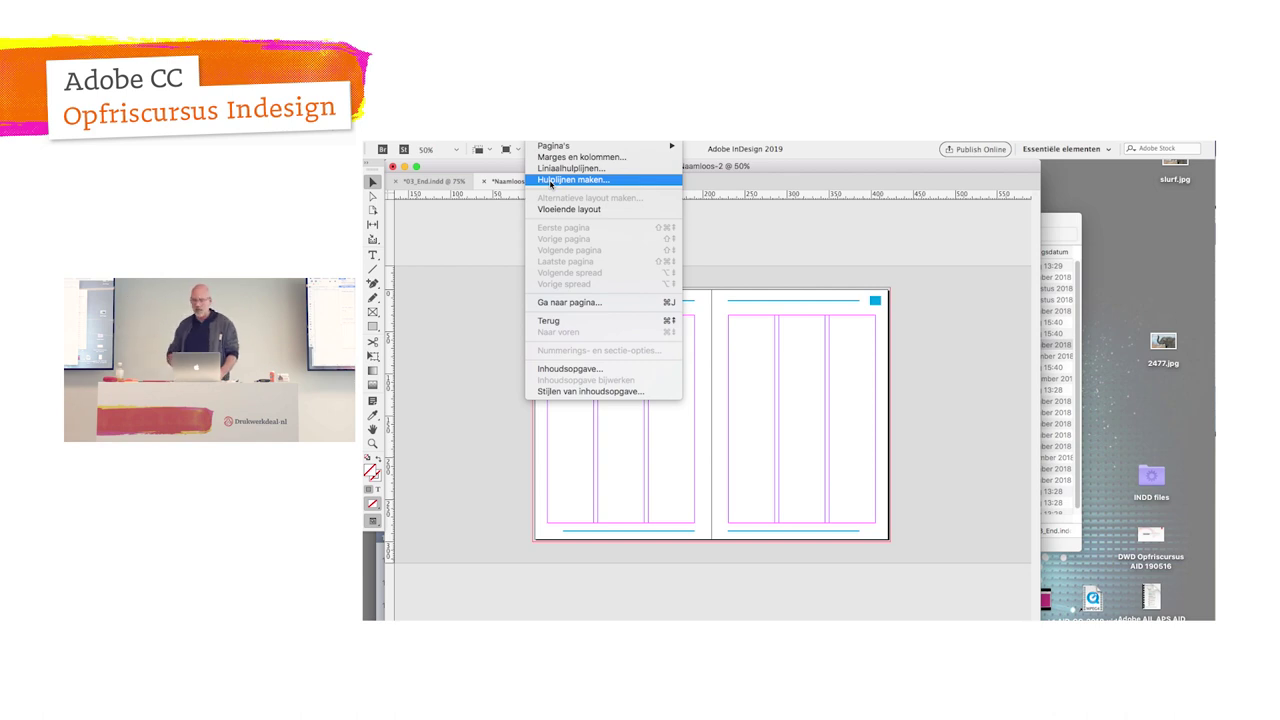
Step: Create a guide grid of 4 rows and 6 columns, 5 mm gutters, fitted to the margins
{"action": "left_click", "coordinate": [550, 184]}
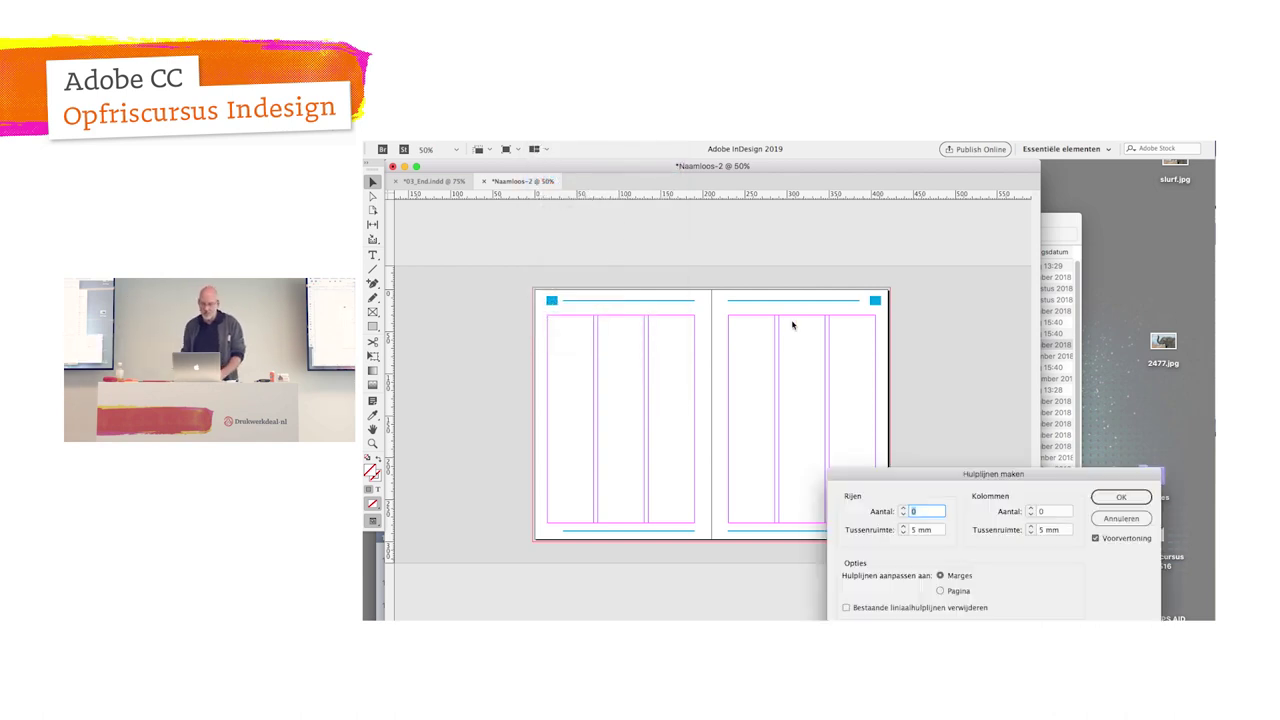
{"action": "triple_click", "coordinate": [1030, 509]}
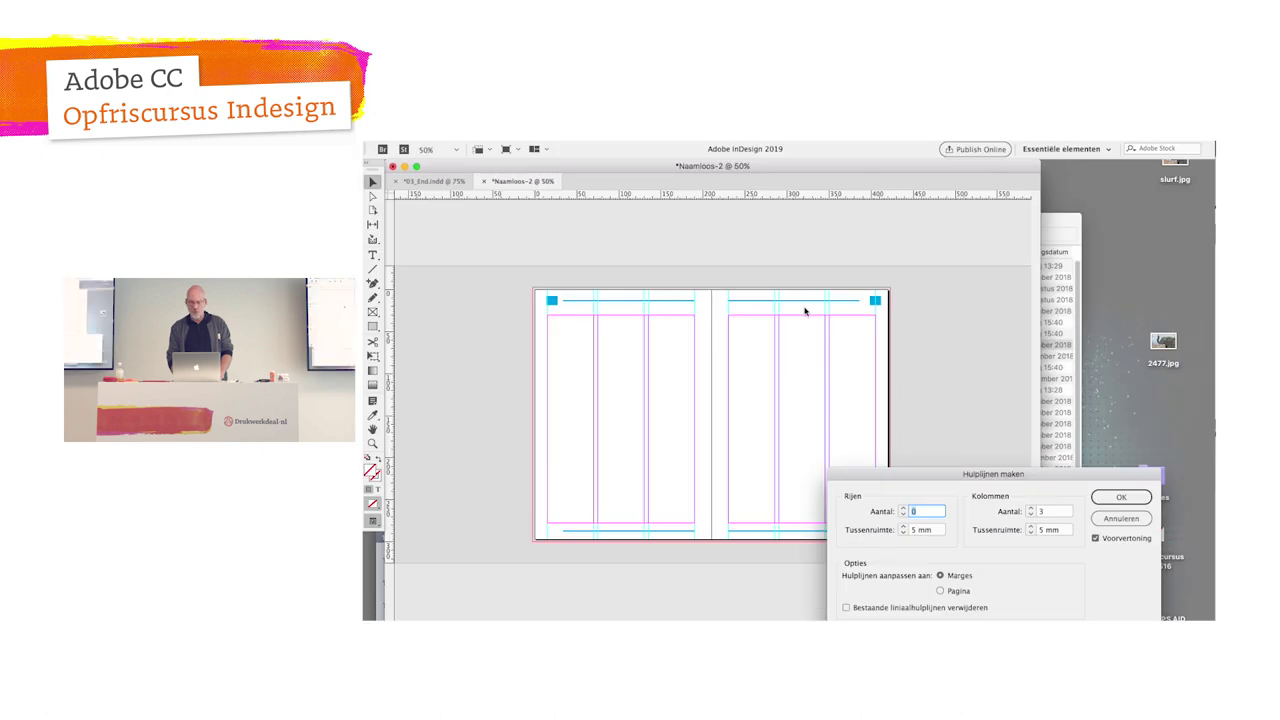
{"action": "left_click_drag", "start_coordinate": [944, 474], "coordinate": [914, 346]}
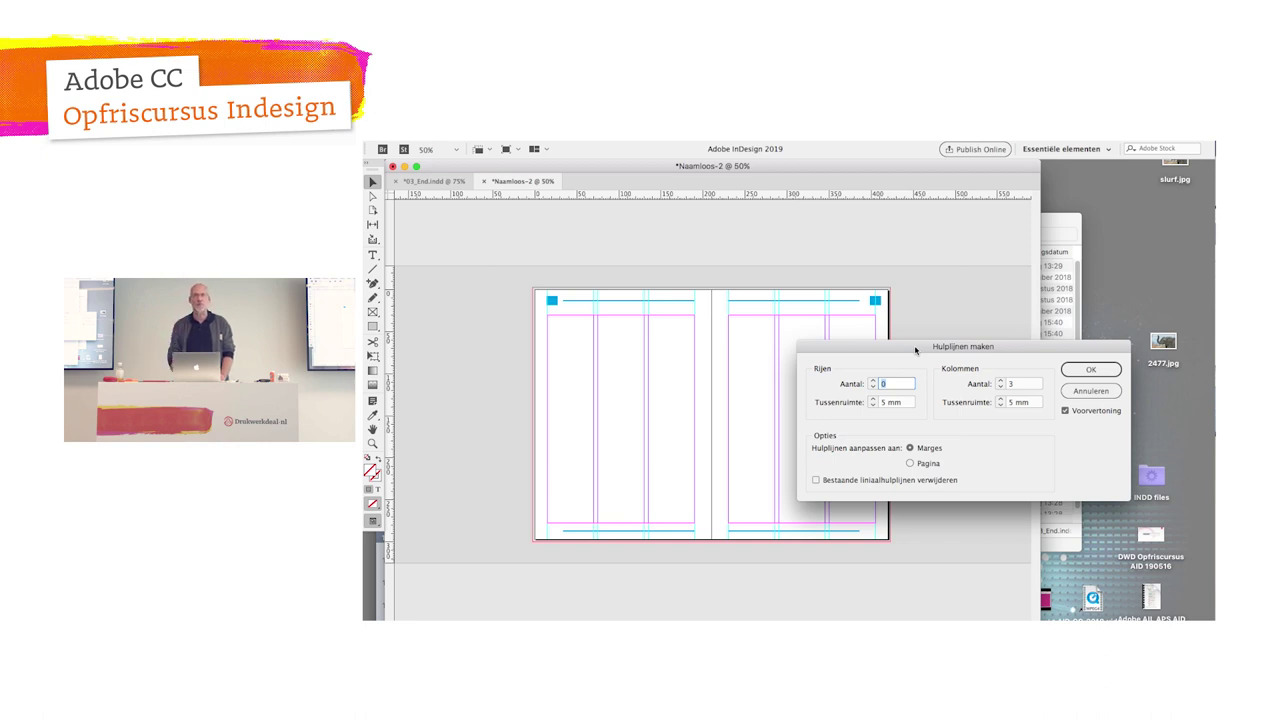
{"action": "left_click", "coordinate": [1000, 381]}
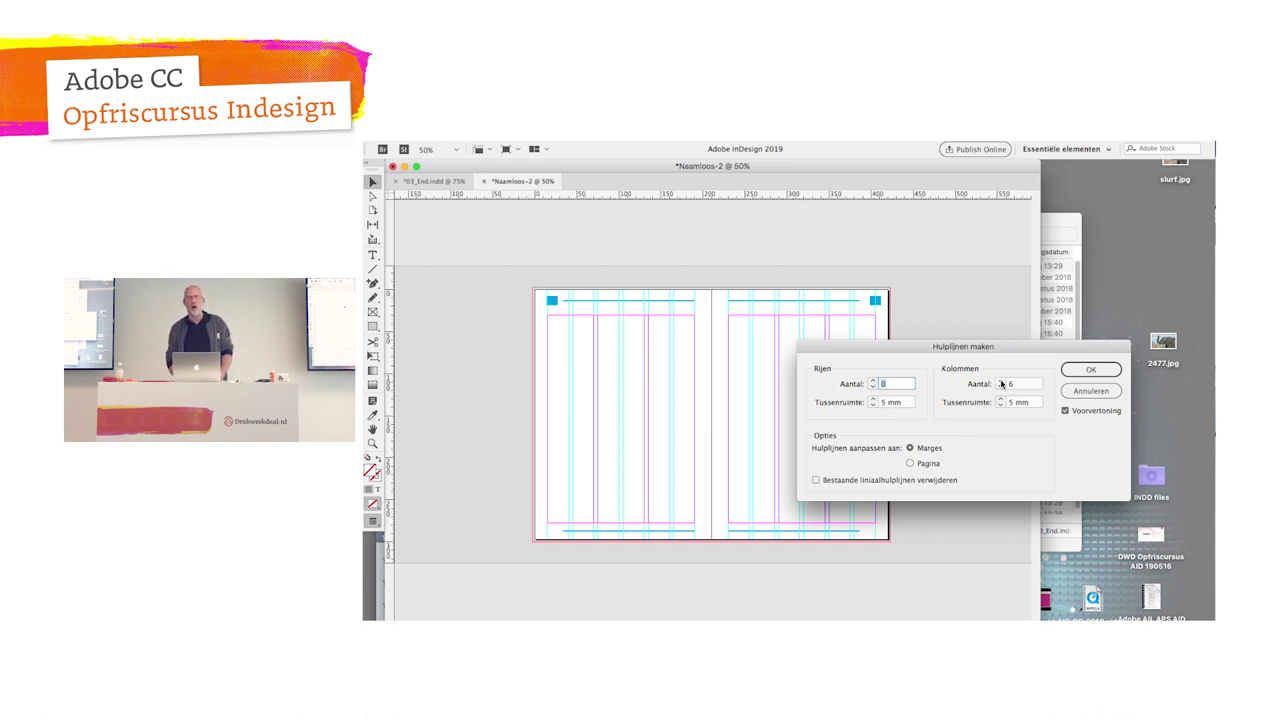
{"action": "left_click", "coordinate": [873, 381]}
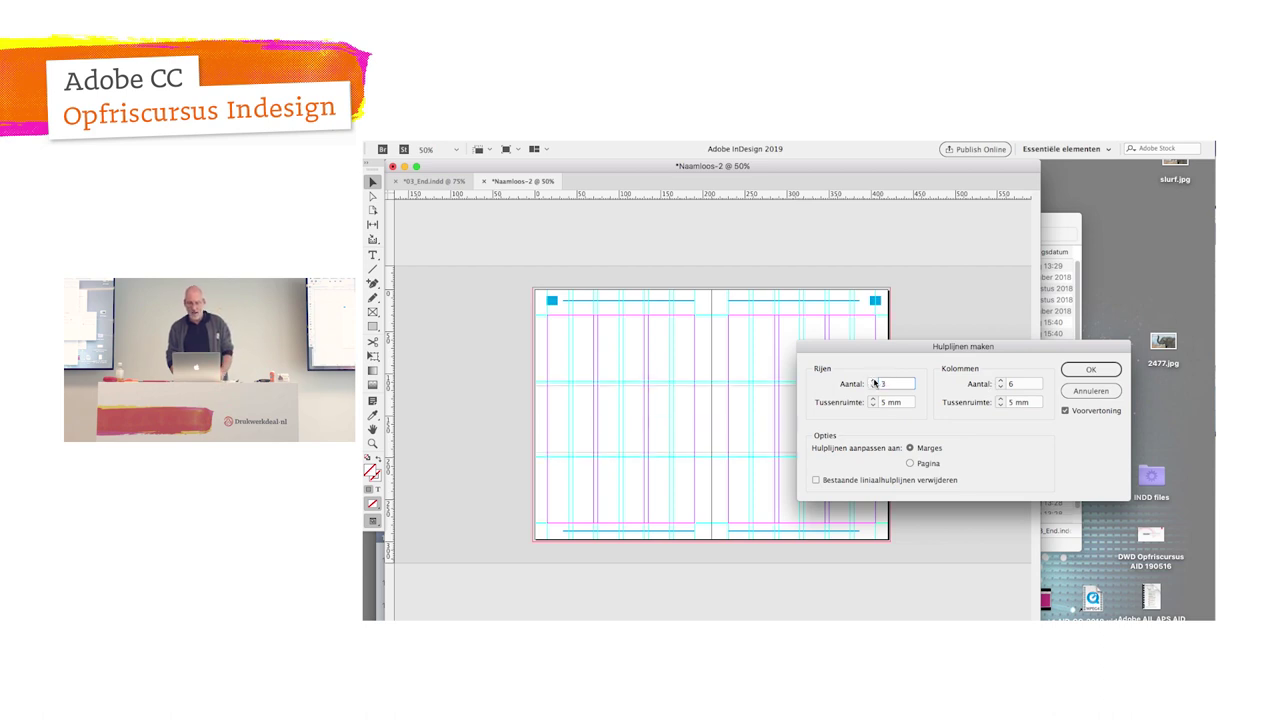
{"action": "left_click", "coordinate": [873, 381]}
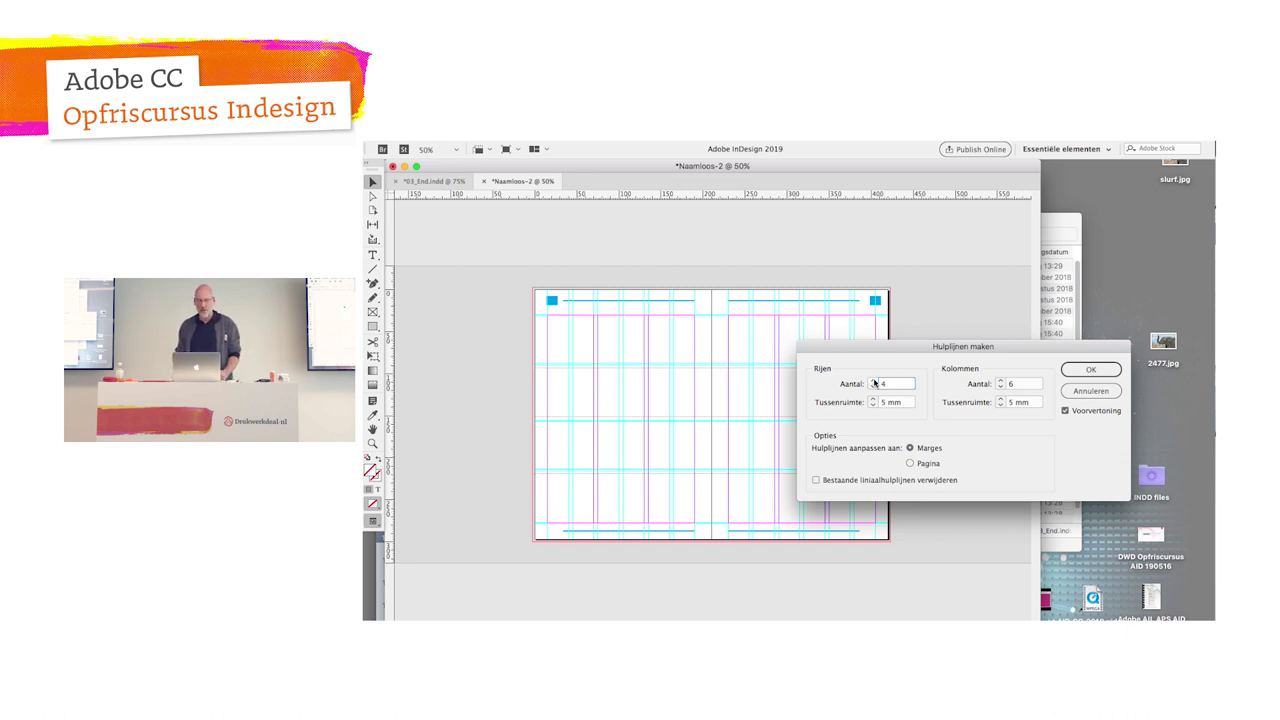
{"action": "left_click", "coordinate": [910, 464]}
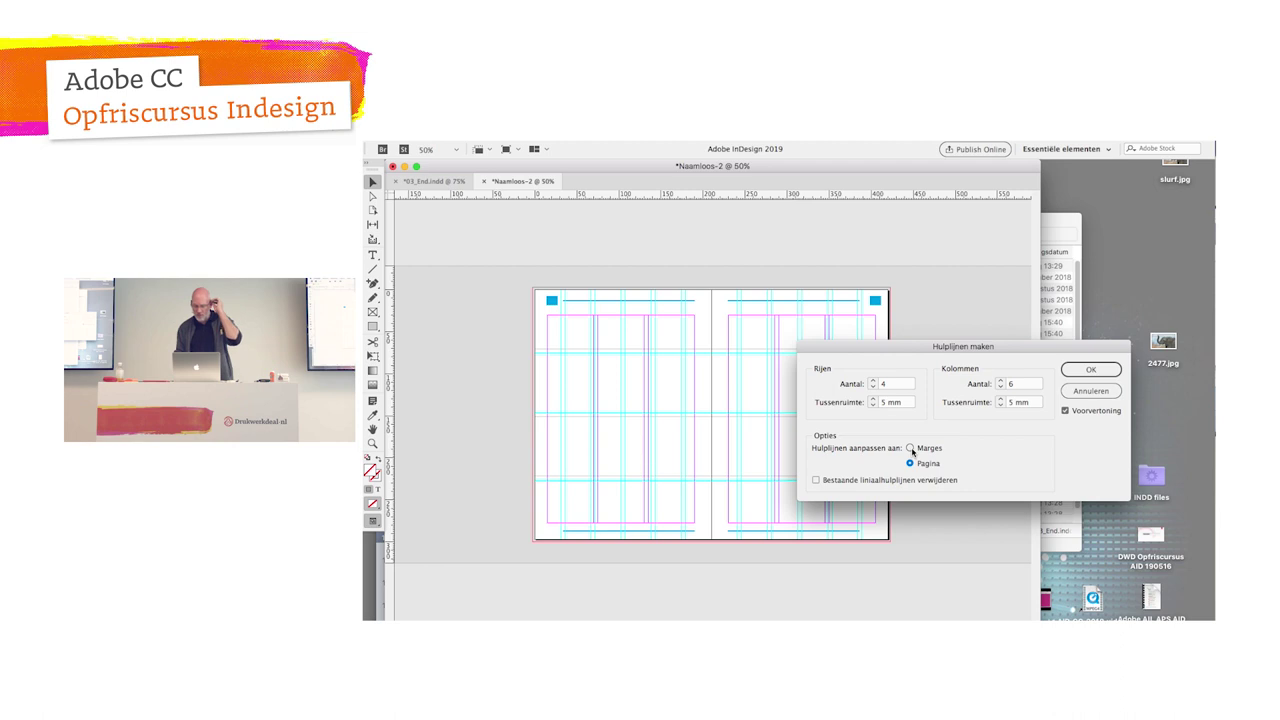
{"action": "left_click", "coordinate": [911, 448]}
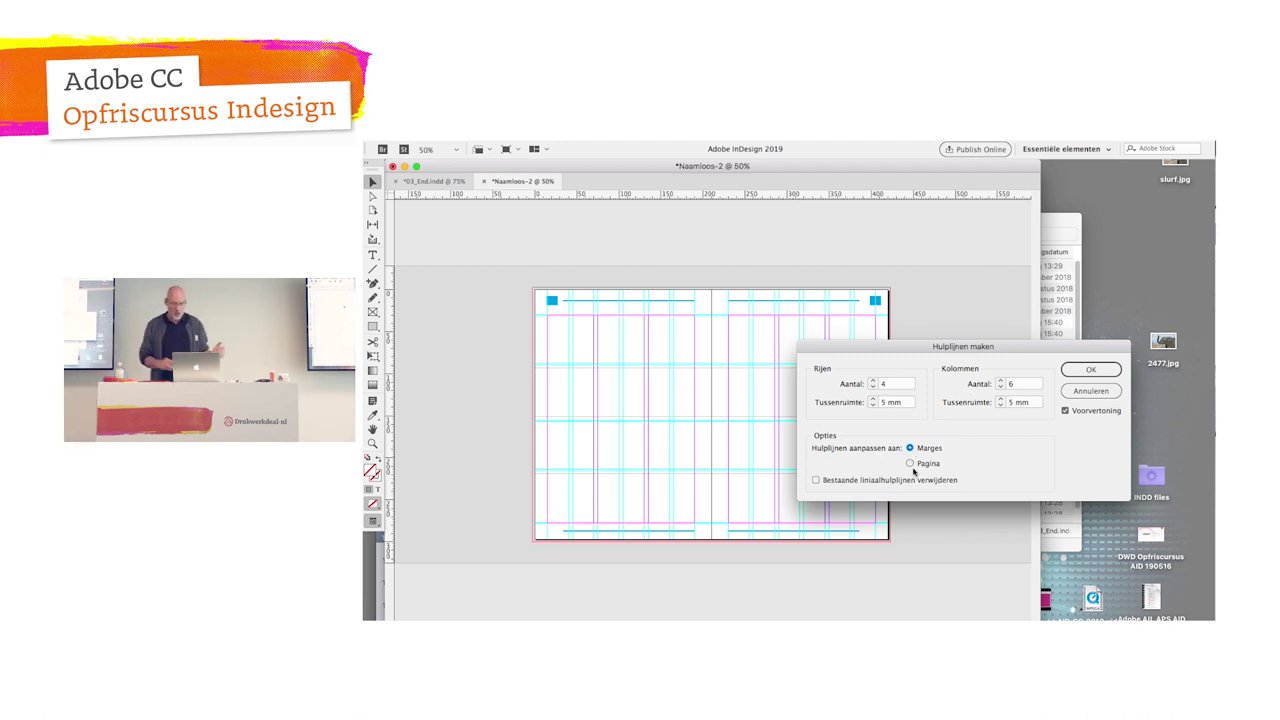
{"action": "left_click", "coordinate": [911, 464]}
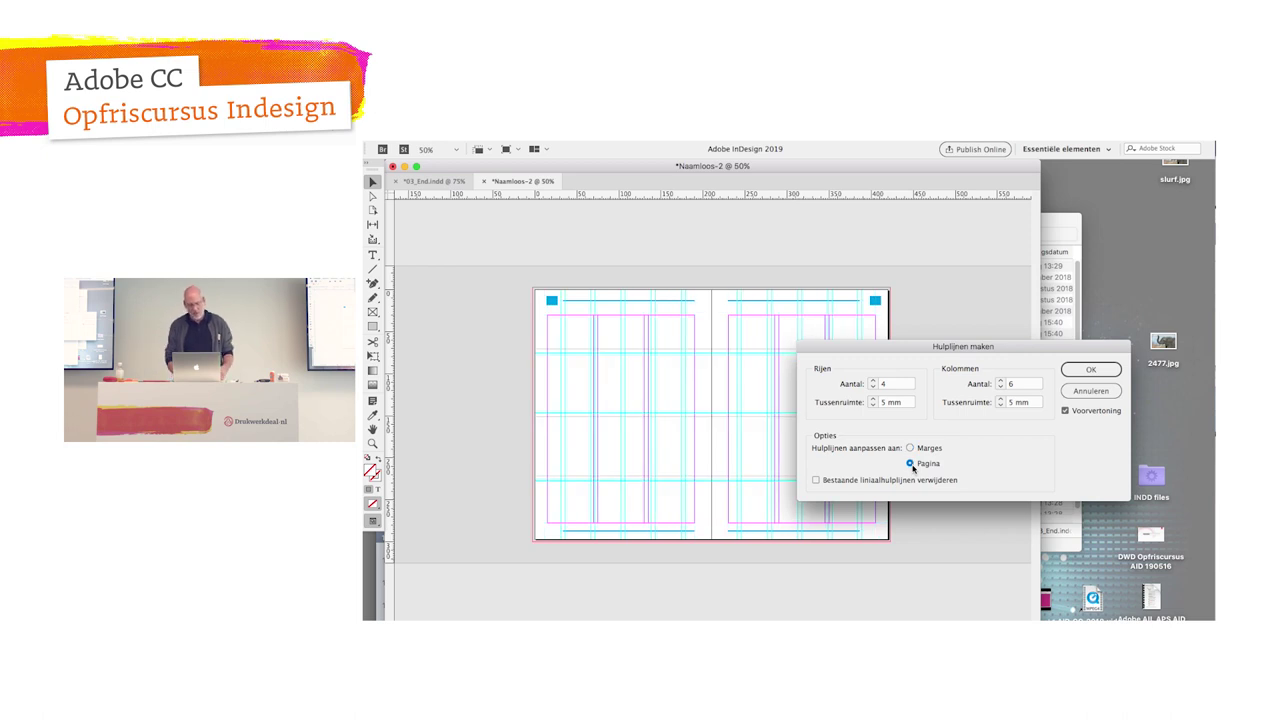
{"action": "left_click", "coordinate": [910, 449]}
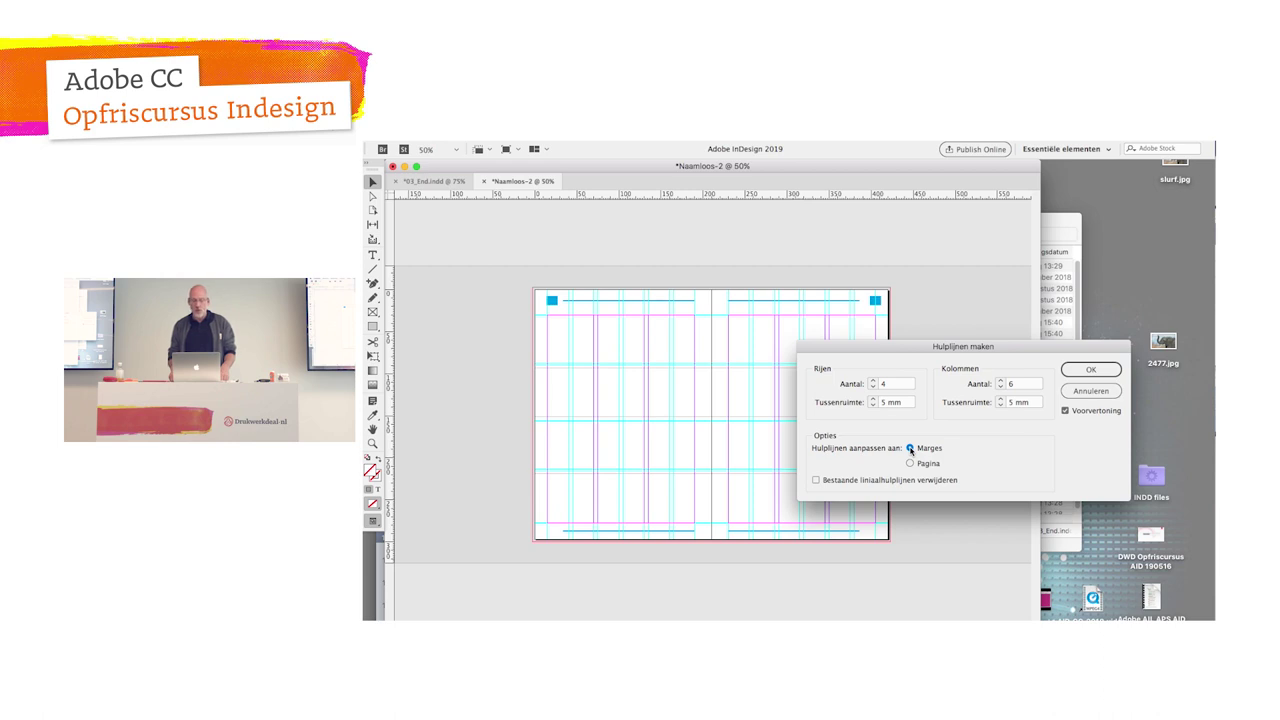
{"action": "left_click", "coordinate": [1091, 370]}
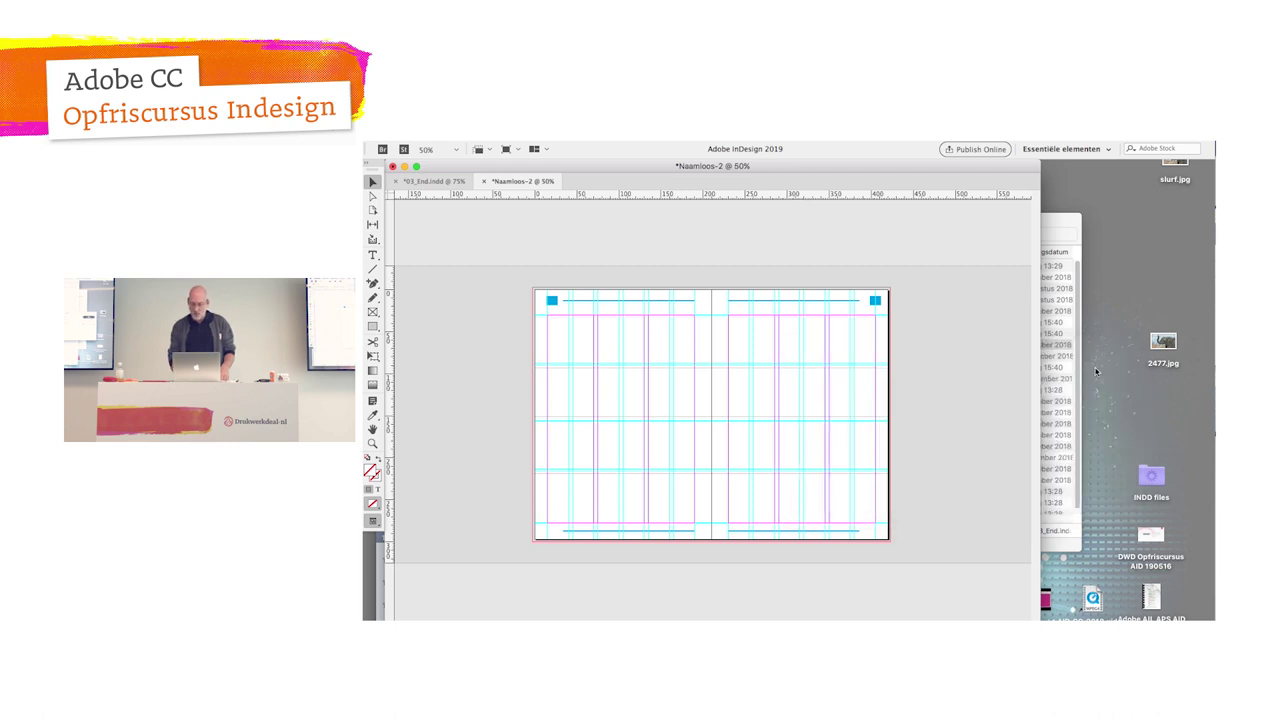
{"action": "key", "text": "ctrl+j"}
Step: Go to page 1 and centre the Naamloos-2 spread in view
{"action": "type", "text": "1"}
{"action": "key", "text": "Return"}
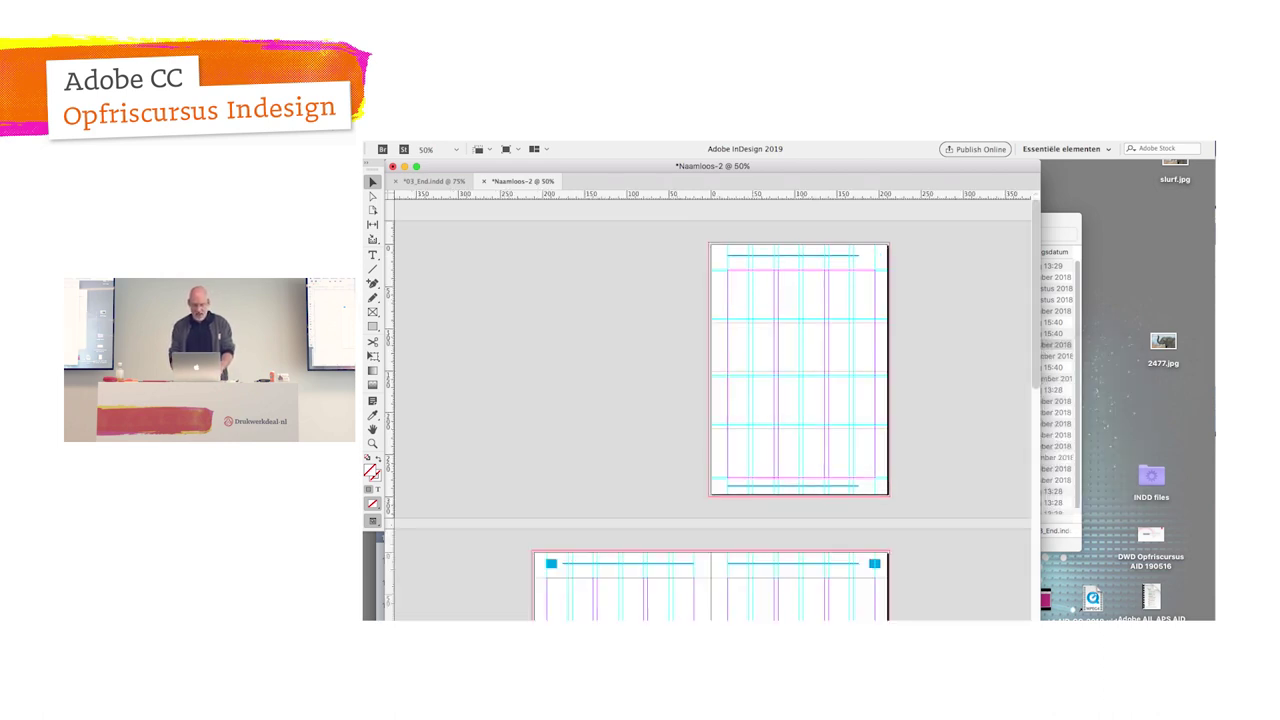
{"action": "scroll", "coordinate": [817, 450], "scroll_direction": "down", "scroll_amount": 5}
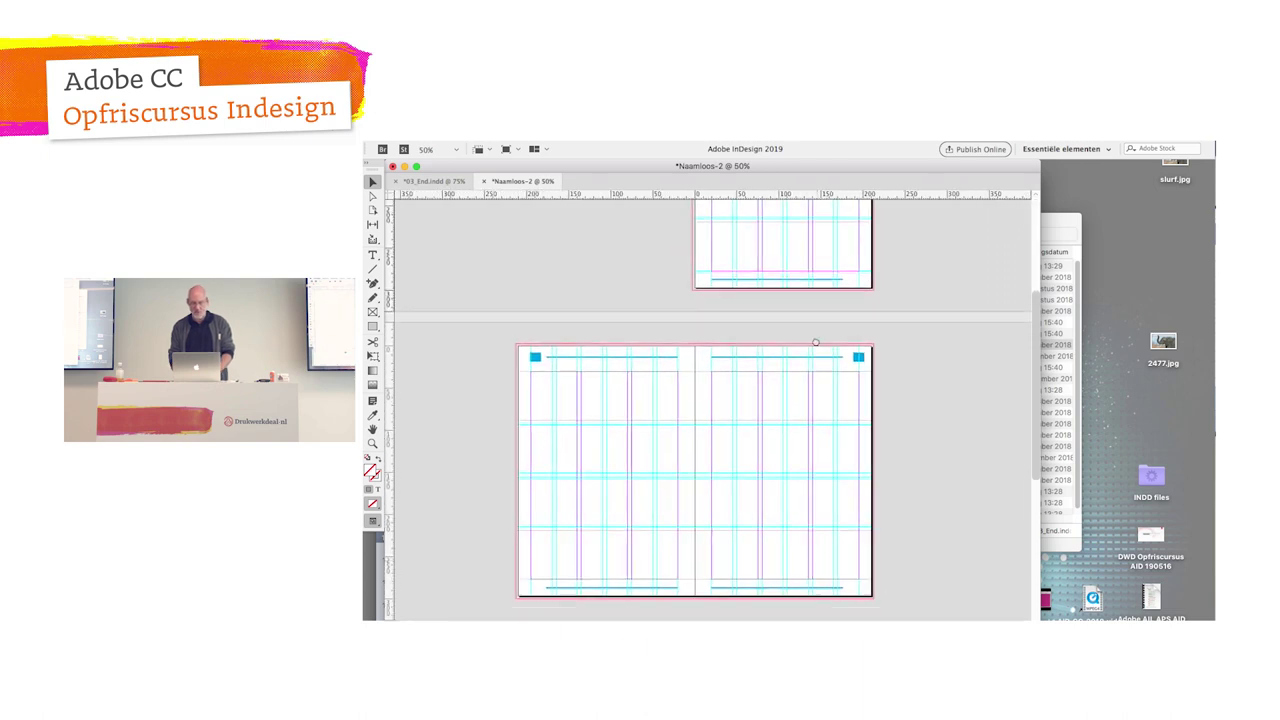
{"action": "left_click_drag", "start_coordinate": [816, 343], "coordinate": [826, 314]}
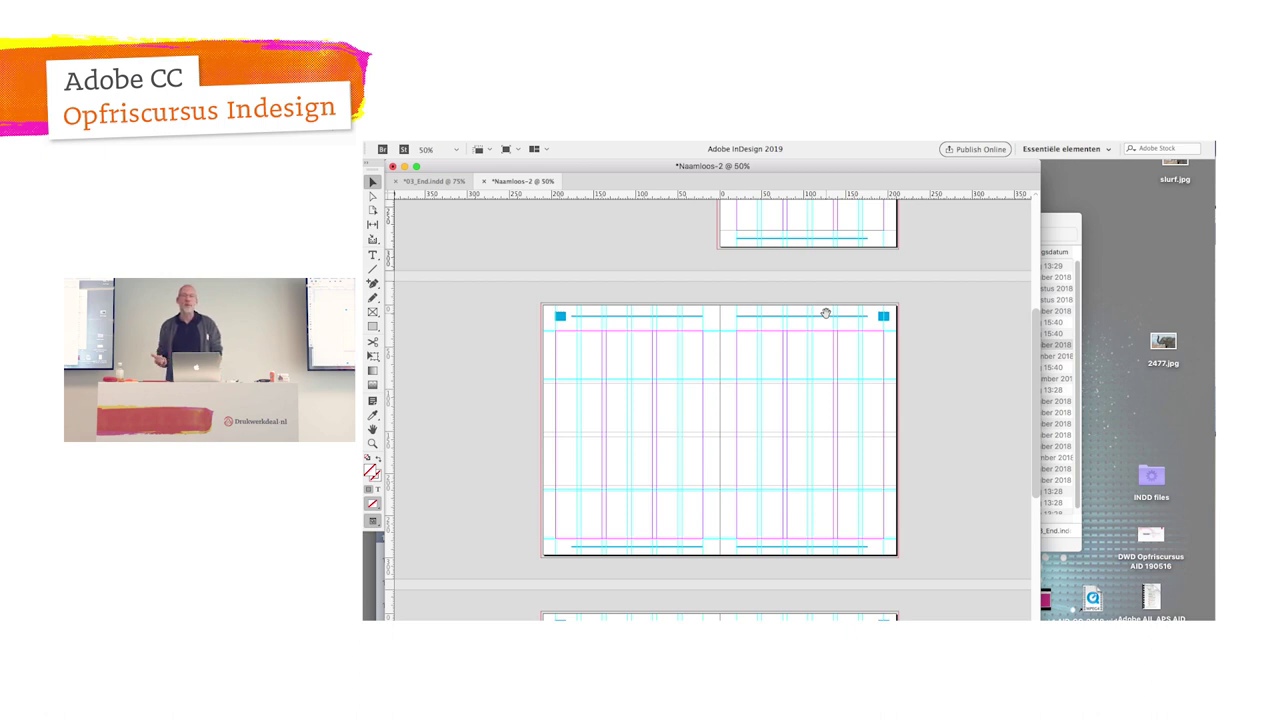
Step: Leave Preview mode, restore the panels and dock the Pages panel with Swatches
{"action": "key", "text": "w"}
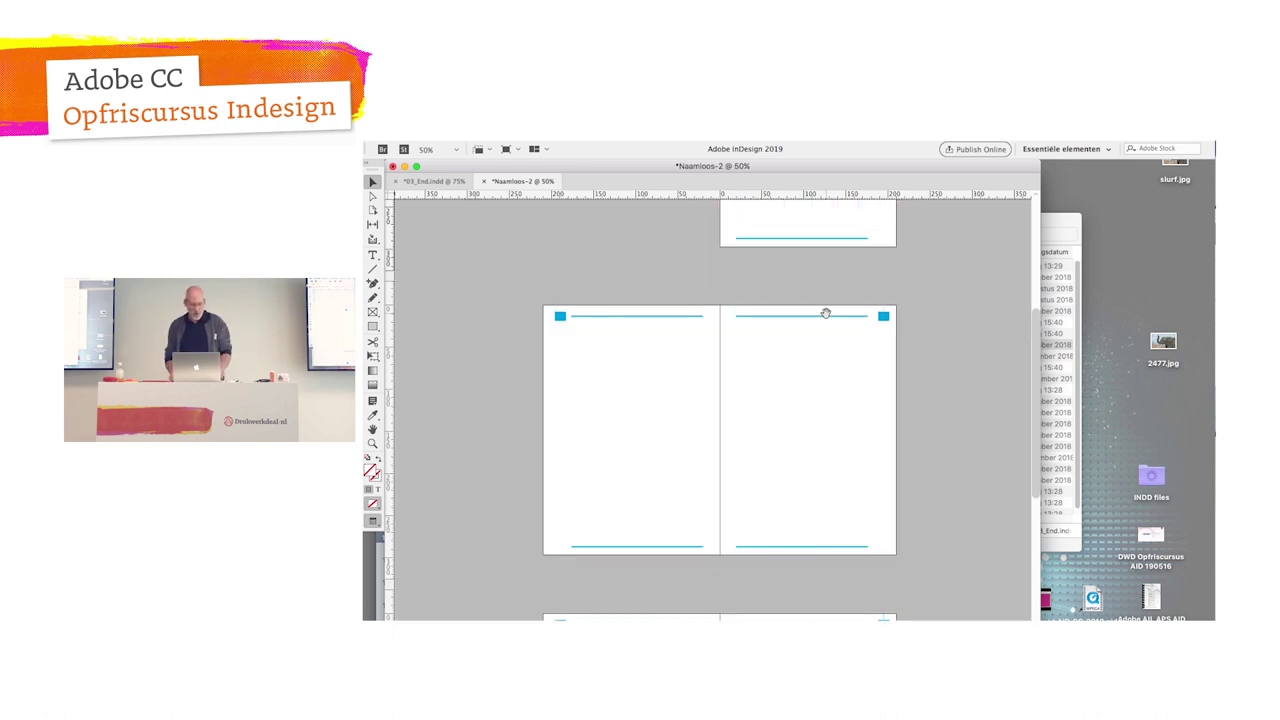
{"action": "key", "text": "w"}
{"action": "key", "text": "w"}
{"action": "key", "text": "w"}
{"action": "key", "text": "w"}
{"action": "key", "text": "w"}
{"action": "key", "text": "w"}
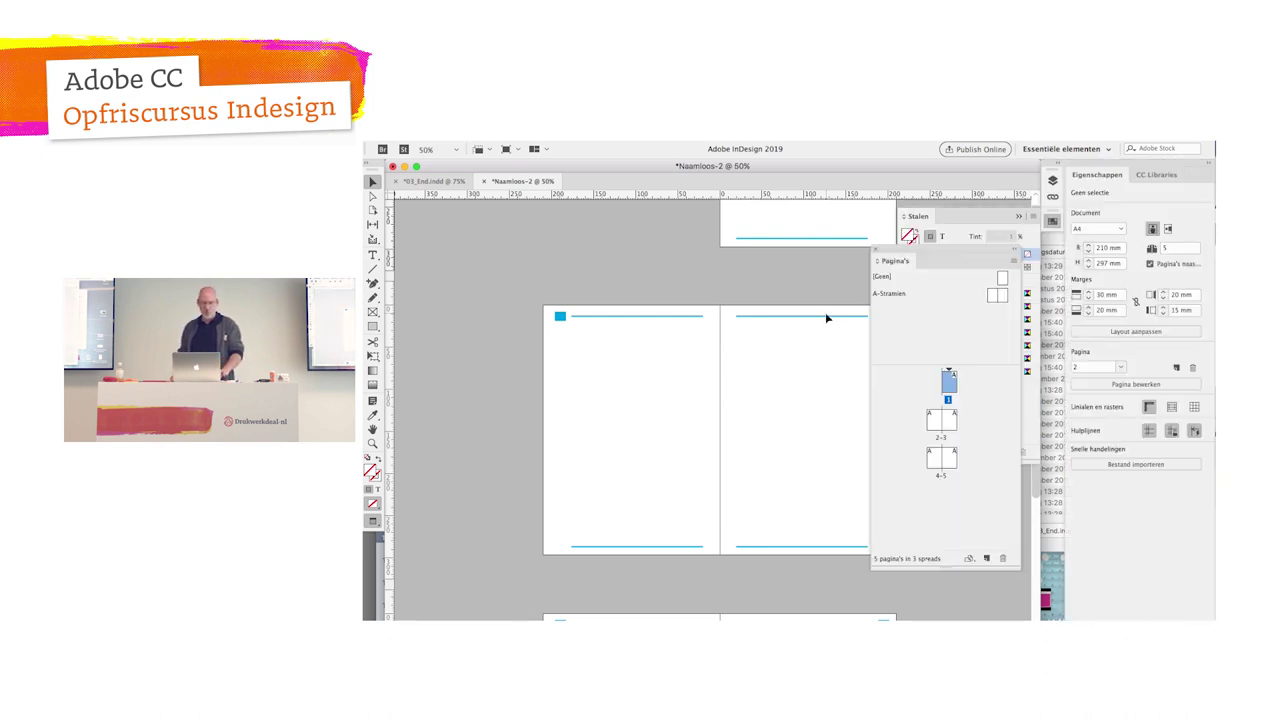
{"action": "key", "text": "Tab"}
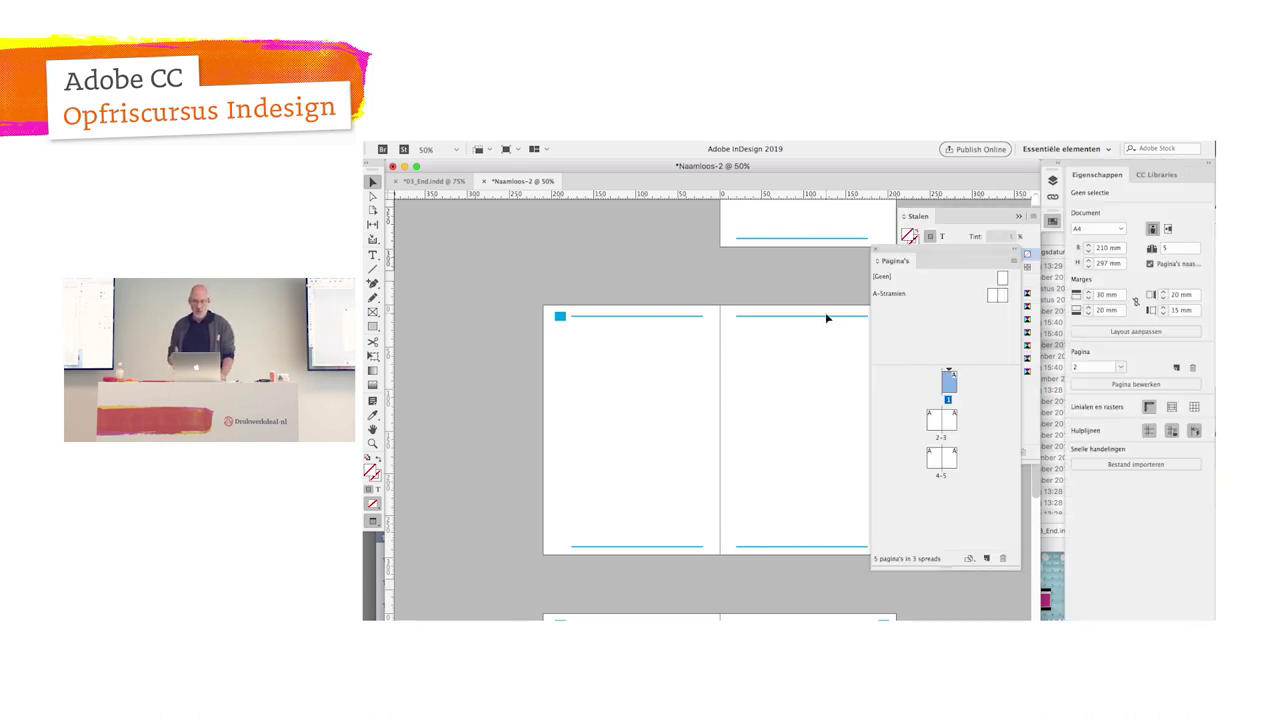
{"action": "key", "text": "w"}
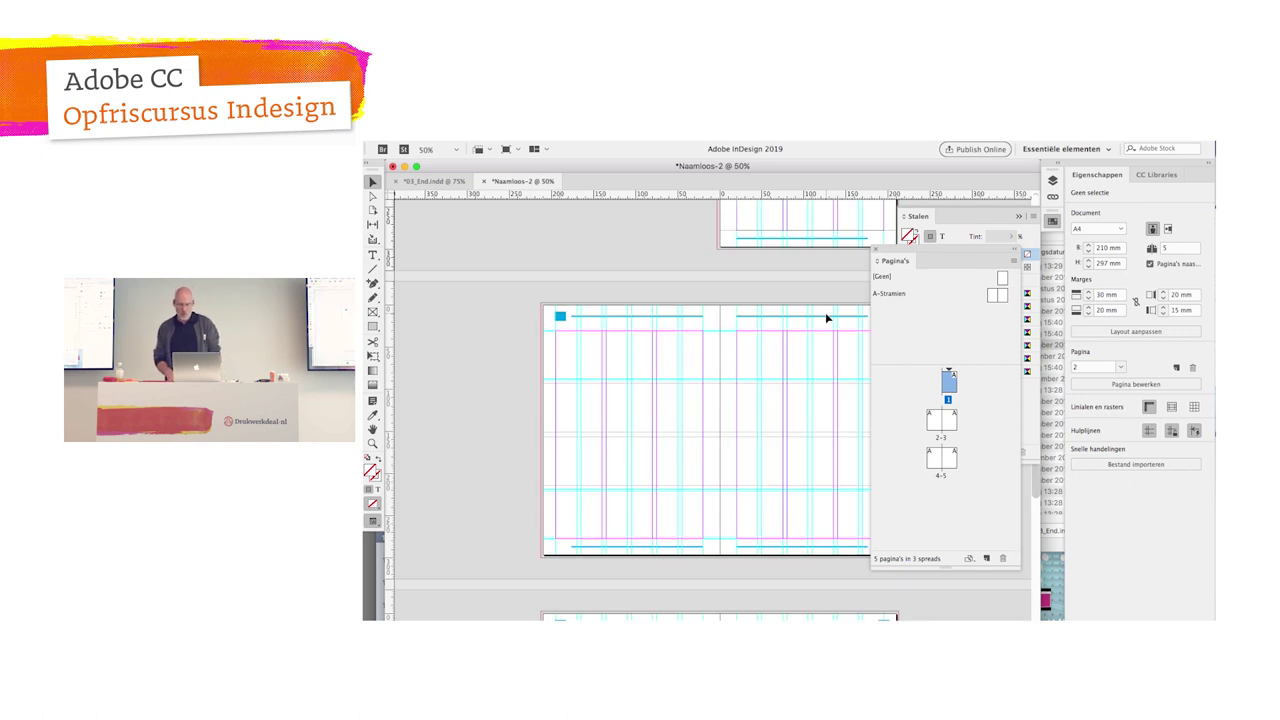
{"action": "left_click_drag", "start_coordinate": [900, 260], "coordinate": [961, 286]}
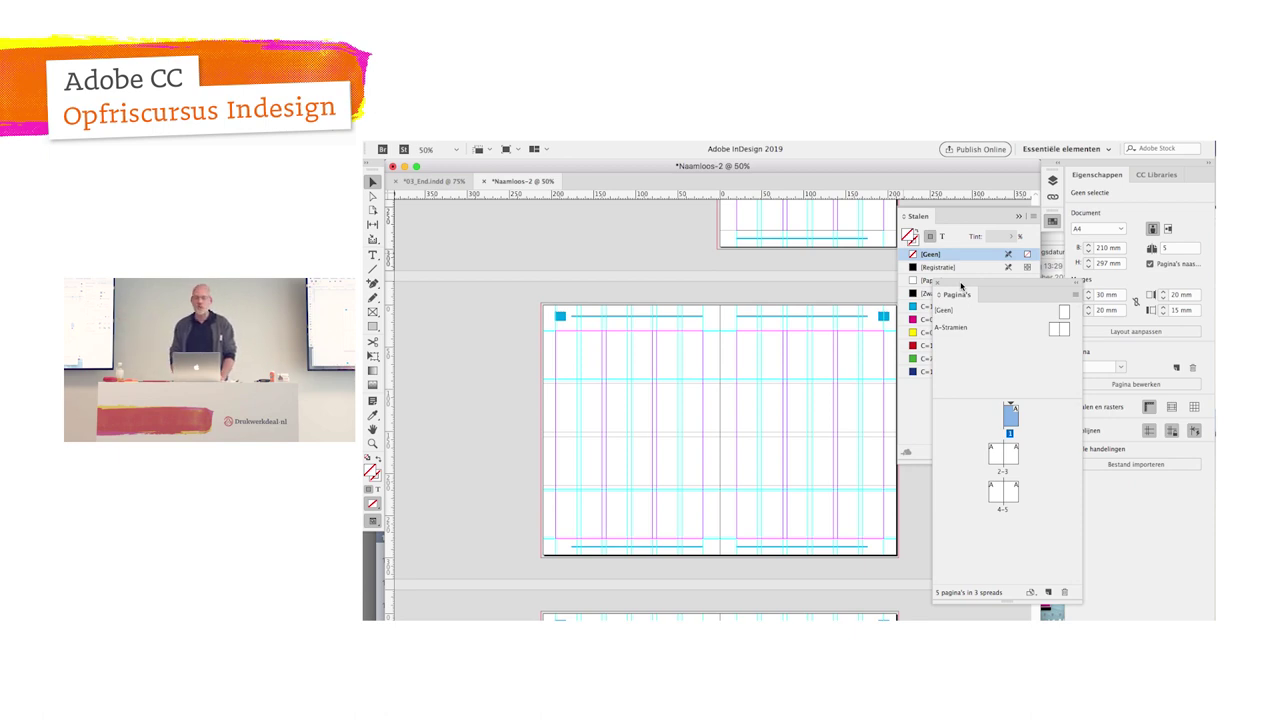
Step: Review page 2 of 03_End.indd with all workspace panels hidden
{"action": "key", "text": "super+grave"}
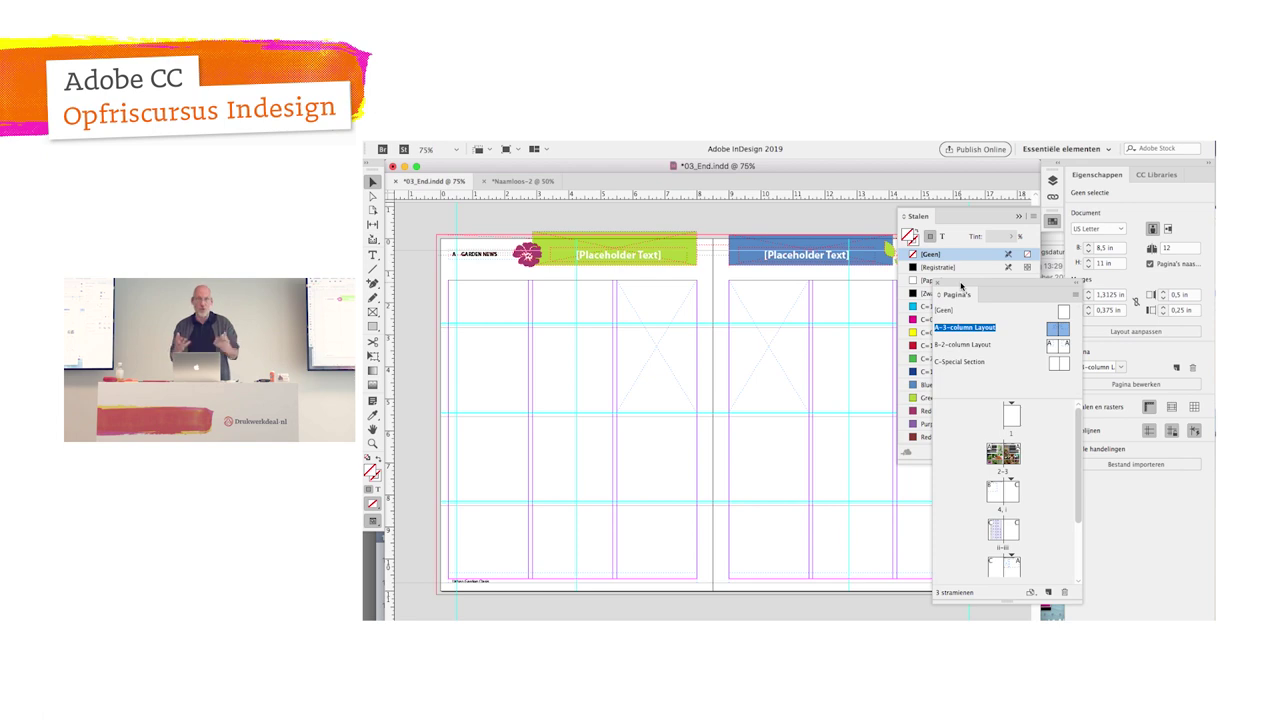
{"action": "key", "text": "super+j"}
{"action": "type", "text": "2"}
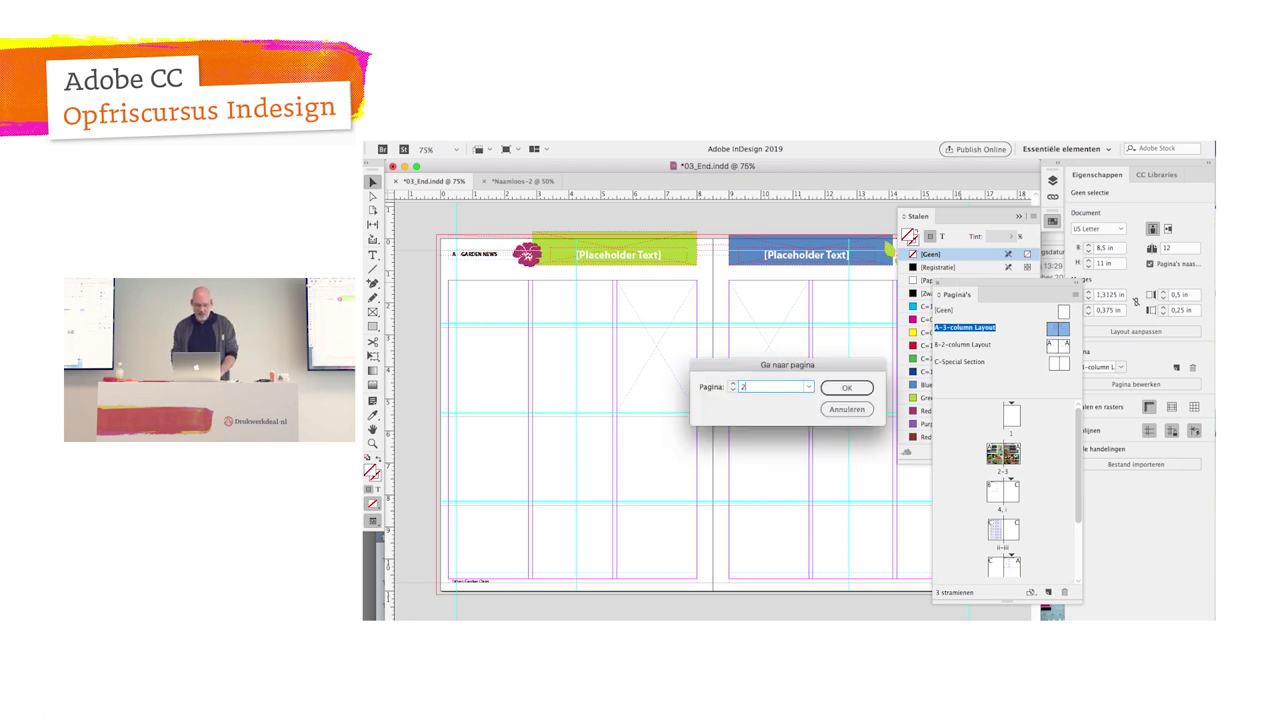
{"action": "key", "text": "Return"}
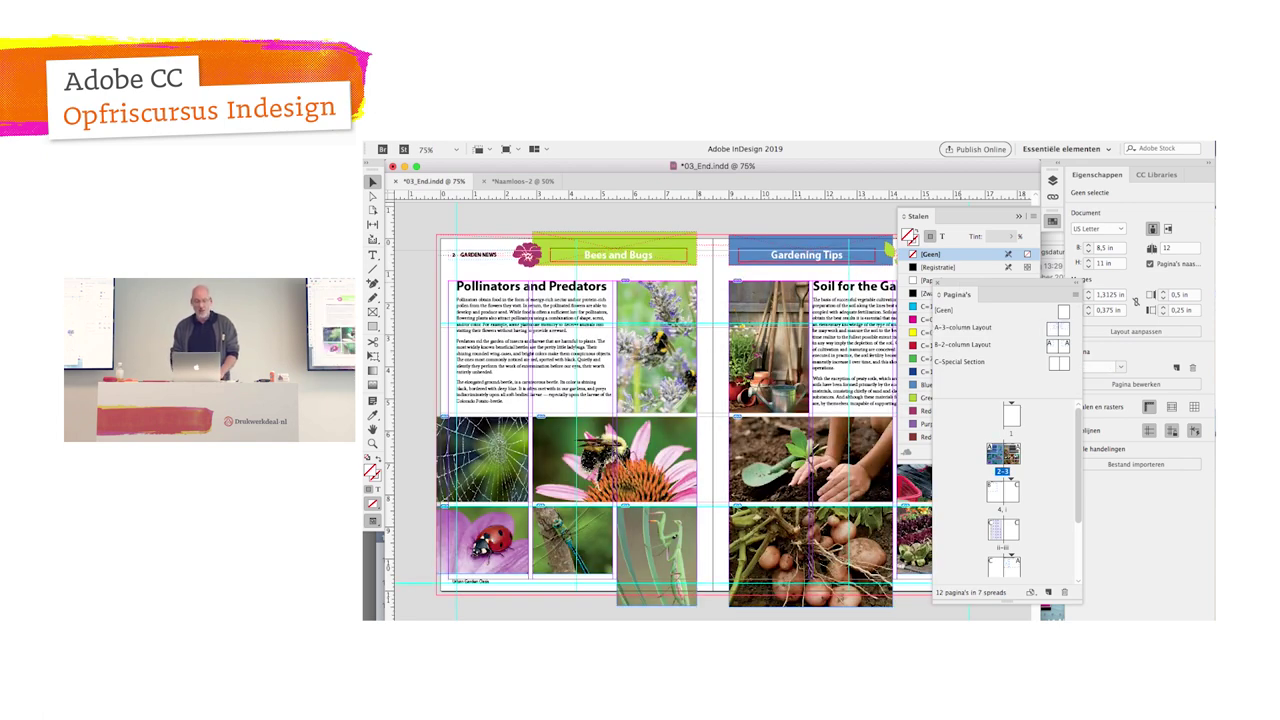
{"action": "key", "text": "shift+Tab"}
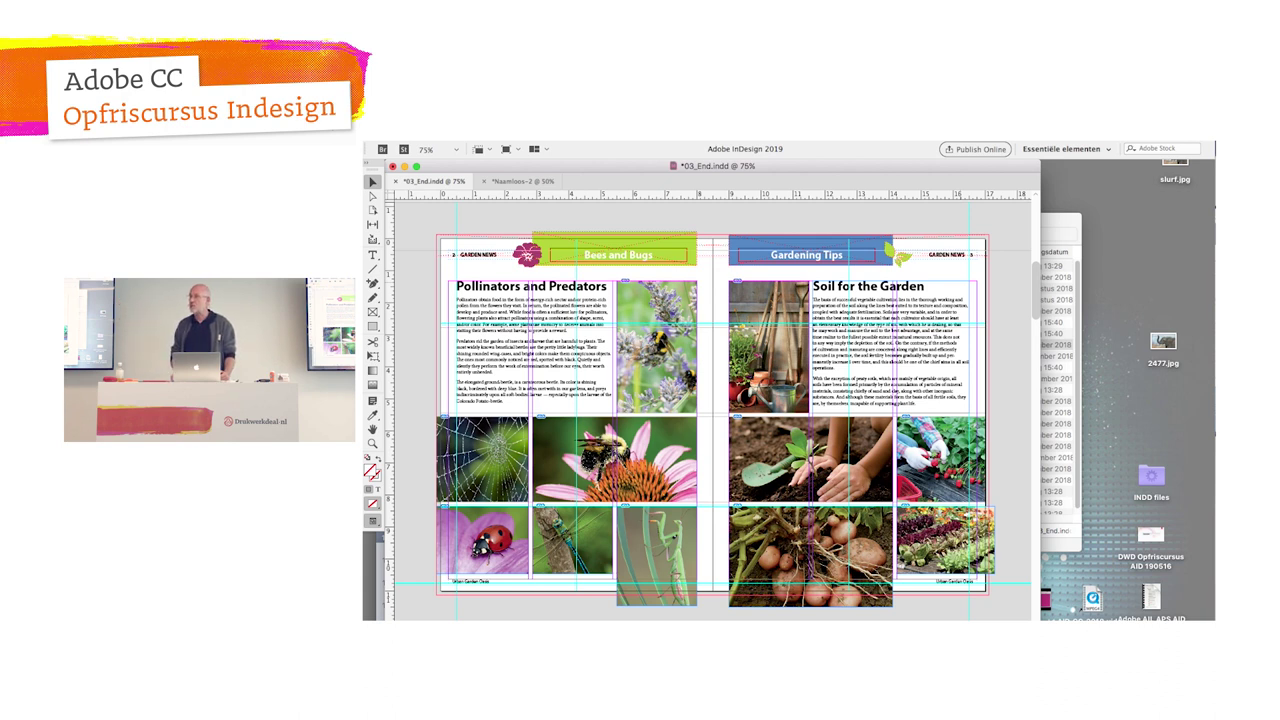
Step: Check 03_End.indd's A-Master and fitted 2–3 spread, then return to Naamloos-2
{"action": "key", "text": "ctrl+j"}
{"action": "type", "text": "A"}
{"action": "key", "text": "Return"}
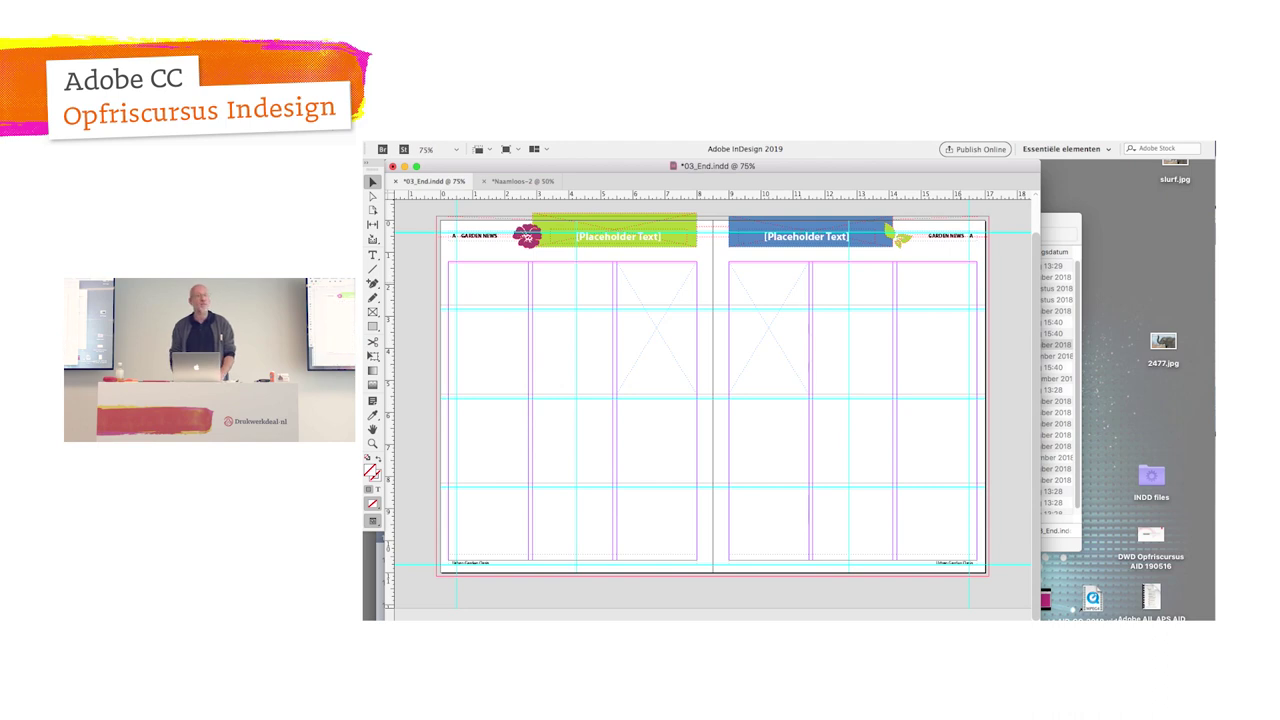
{"action": "key", "text": "ctrl+j"}
{"action": "type", "text": "3-column Layo"}
{"action": "key", "text": "Return"}
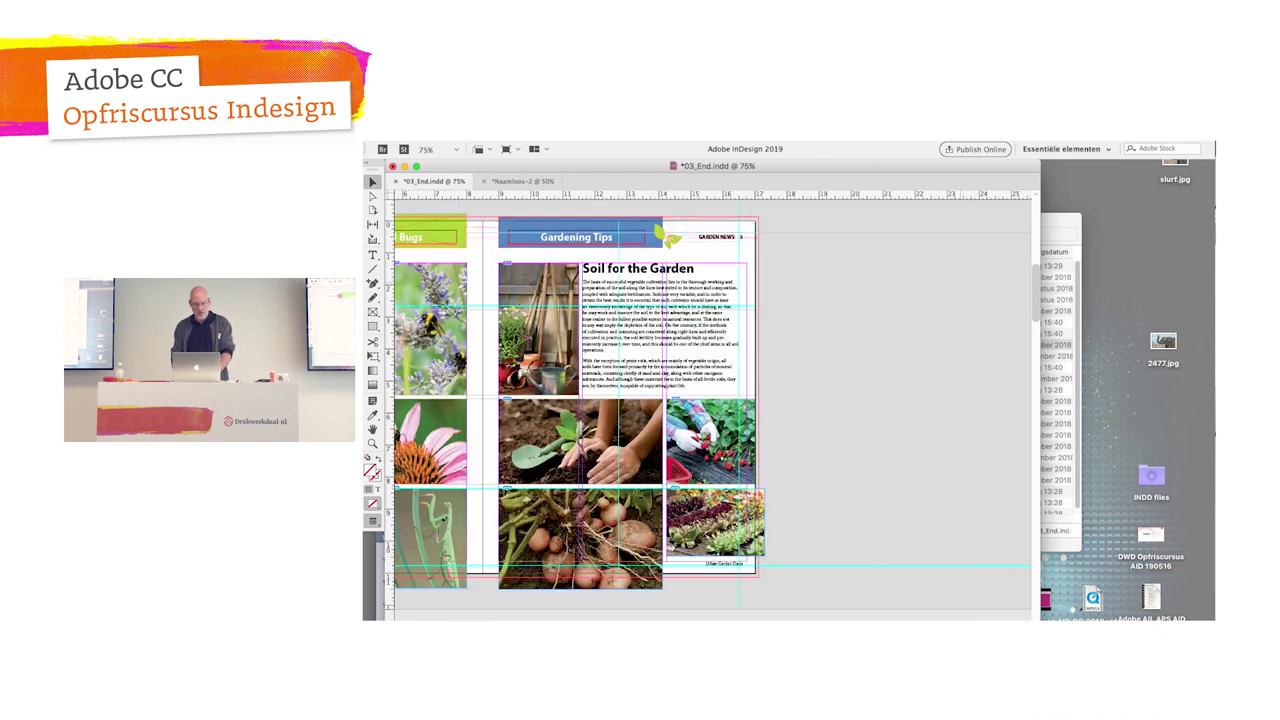
{"action": "key", "text": "ctrl+alt+0"}
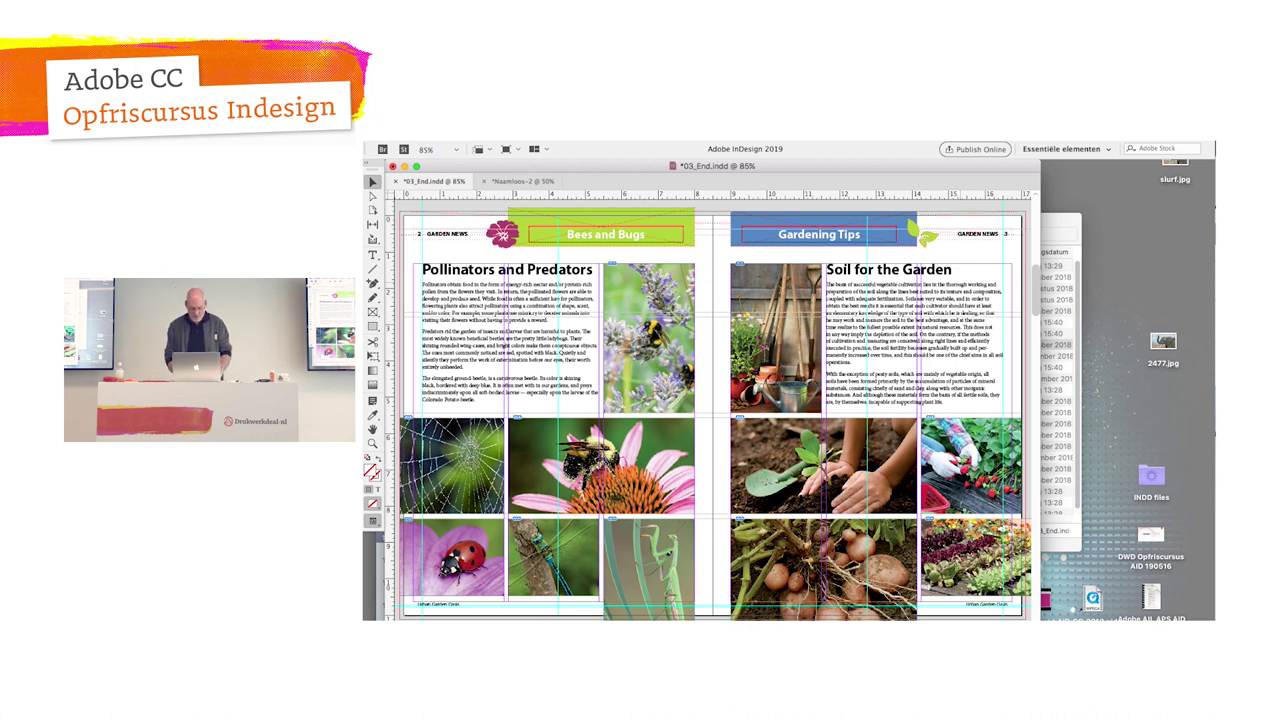
{"action": "key", "text": "ctrl+minus"}
{"action": "key", "text": "ctrl+minus"}
{"action": "key", "text": "ctrl+grave"}
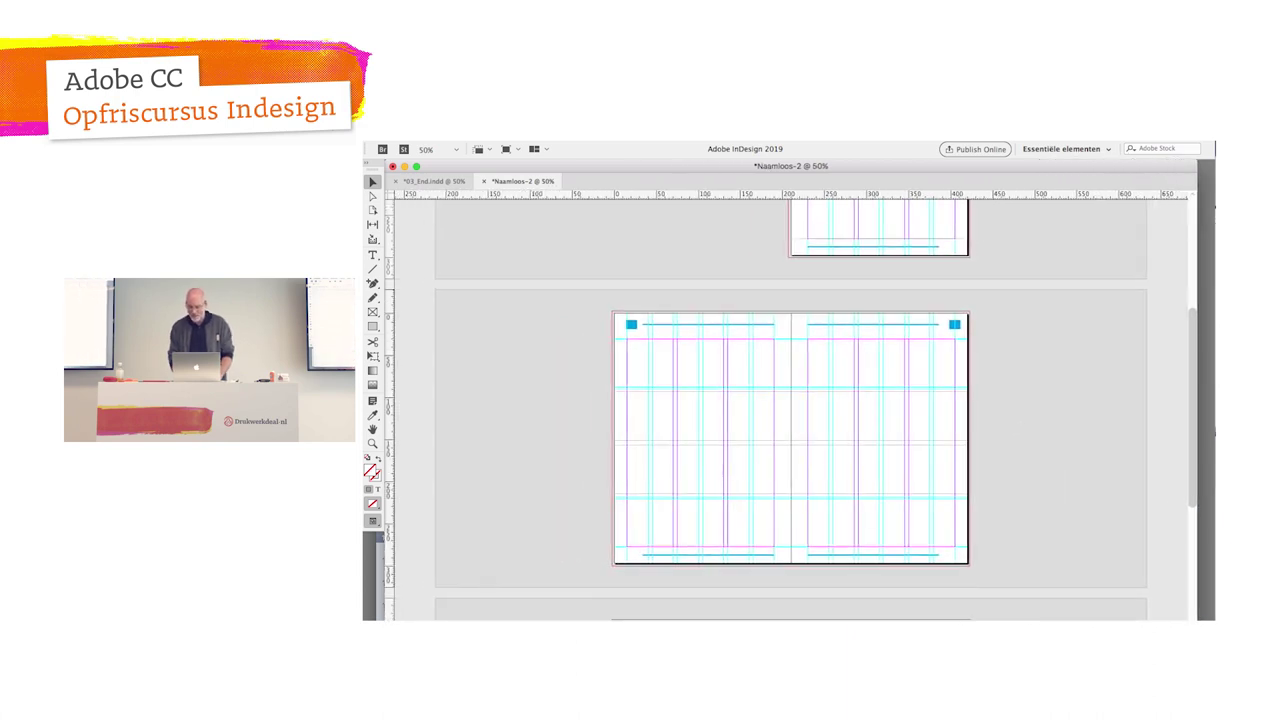
Step: Zoom Naamloos-2 to 75%, then enable the Page tool in Naamloos-2 and 03_End.indd
{"action": "key", "text": "ctrl+equal"}
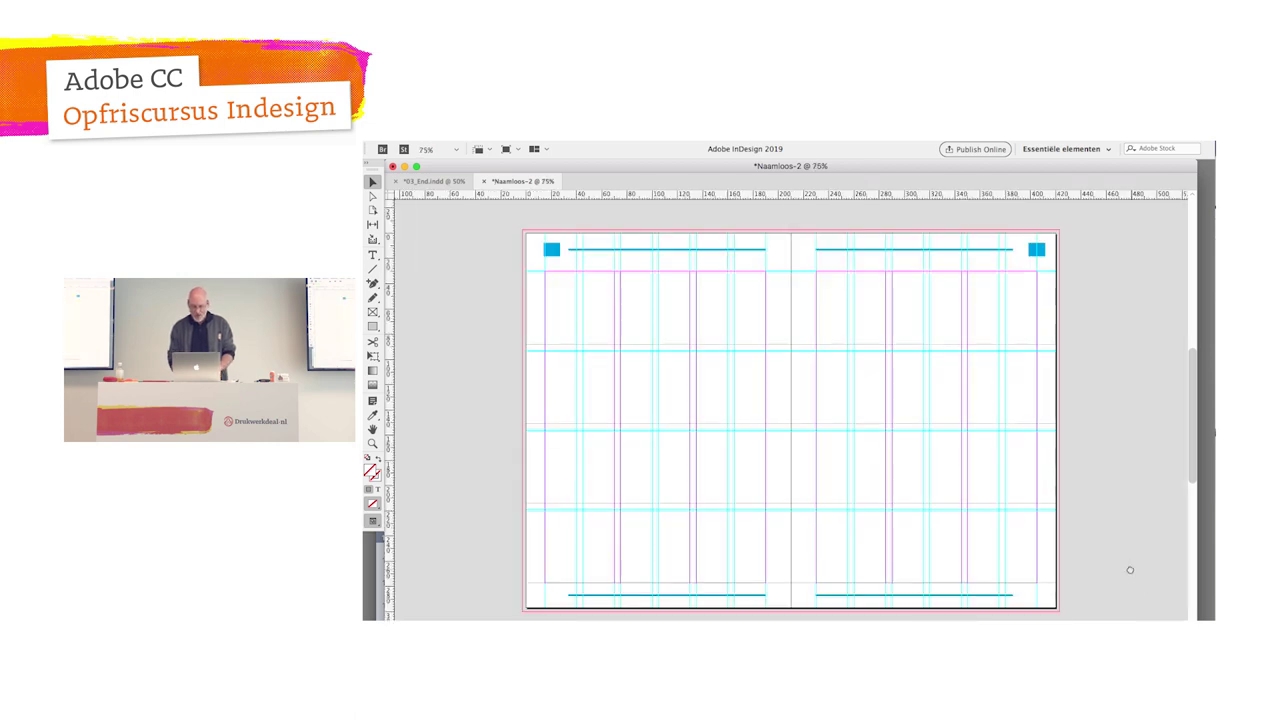
{"action": "left_click_drag", "start_coordinate": [1128, 566], "coordinate": [1126, 563]}
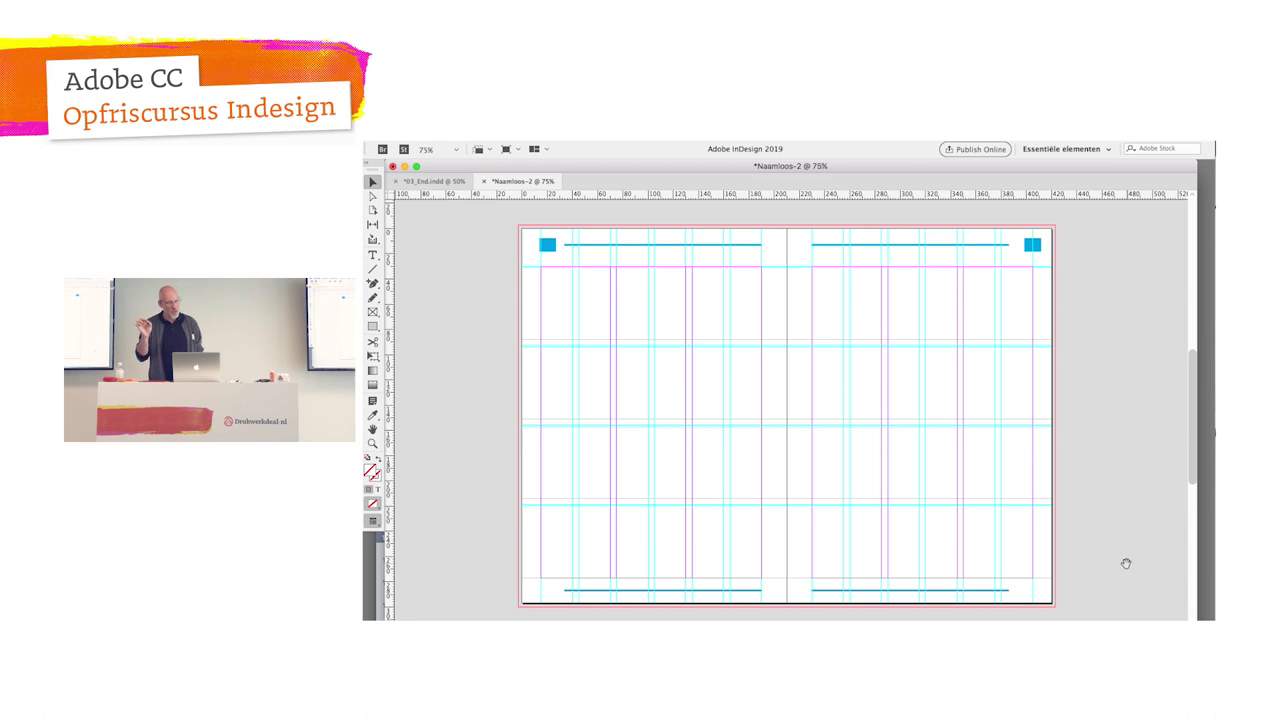
{"action": "left_click", "coordinate": [373, 211]}
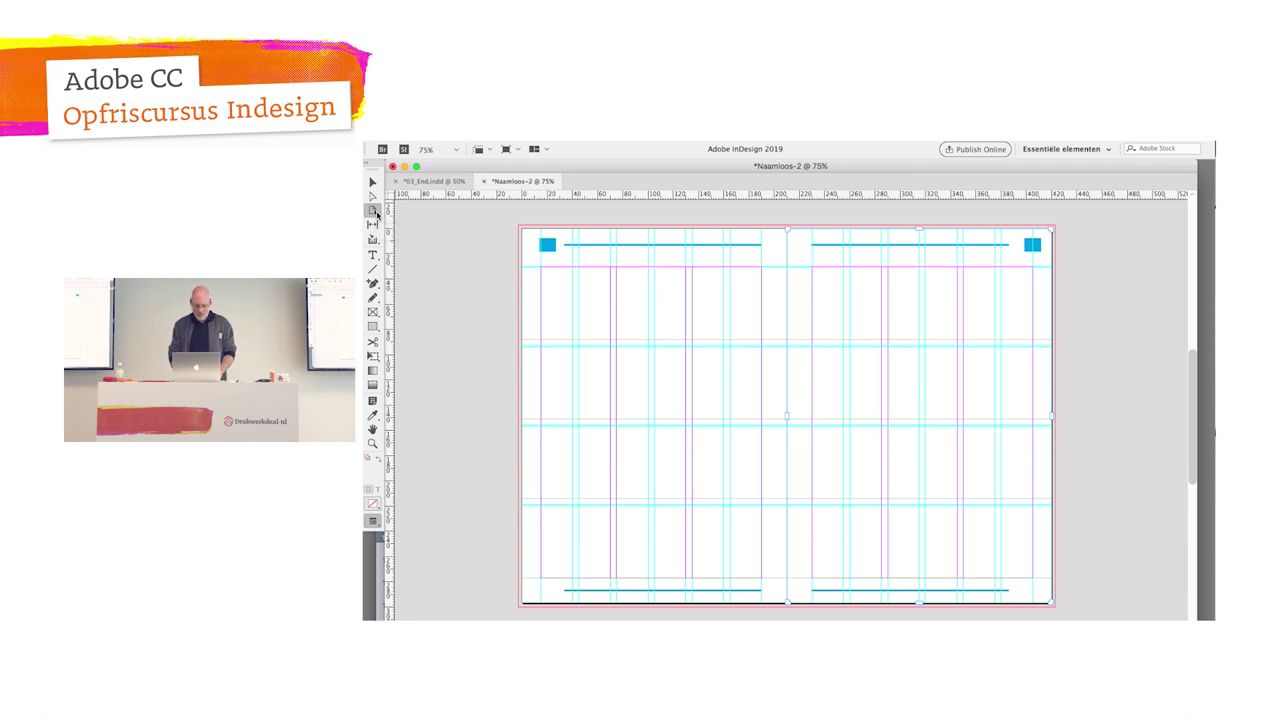
{"action": "key", "text": "ctrl+grave"}
{"action": "left_click", "coordinate": [374, 211]}
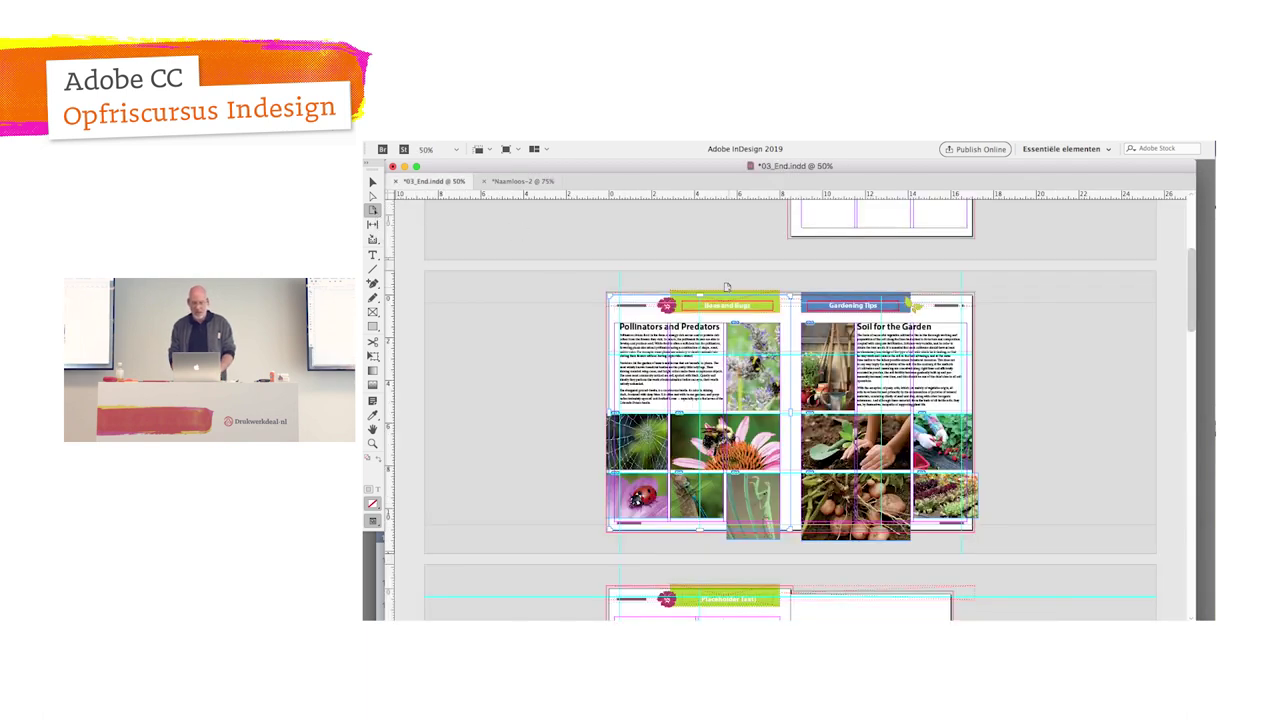
Step: Widen the next spread's right-hand page from 7.5 in to 8 in in Eigenschappen
{"action": "scroll", "coordinate": [770, 372], "scroll_direction": "down", "scroll_amount": 5}
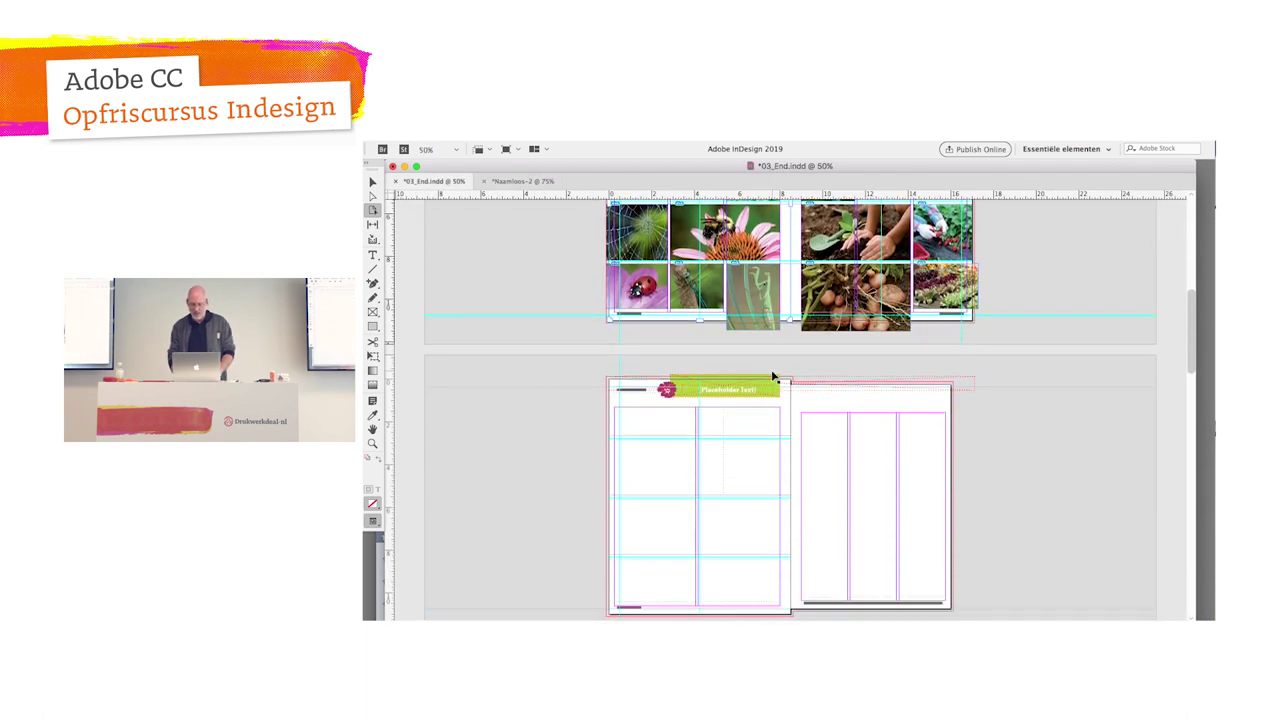
{"action": "left_click", "coordinate": [822, 440]}
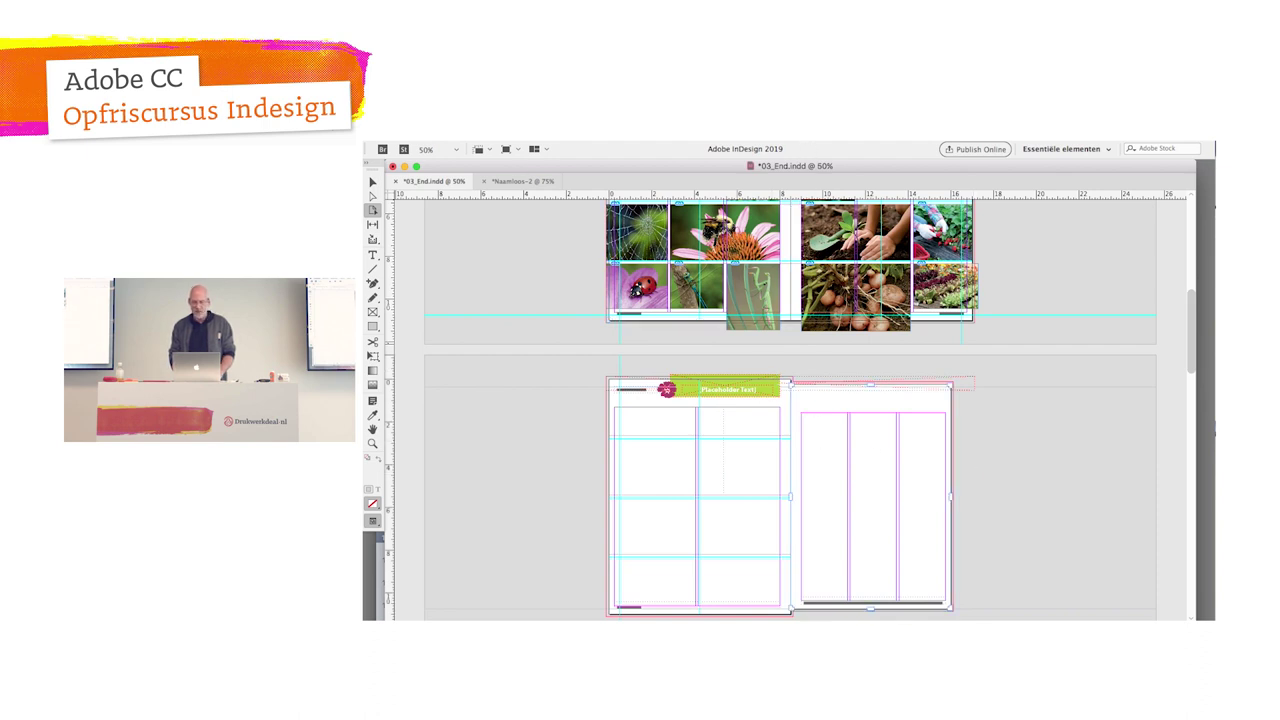
{"action": "left_click", "coordinate": [730, 141]}
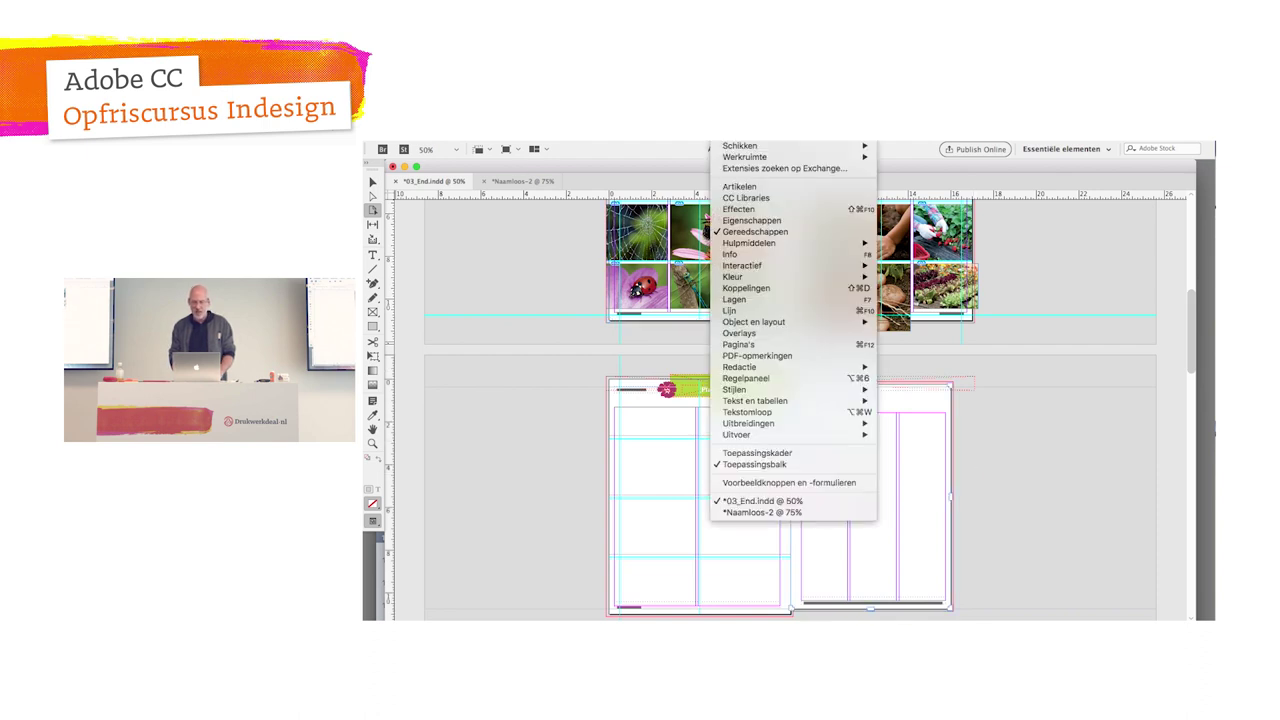
{"action": "left_click", "coordinate": [750, 220]}
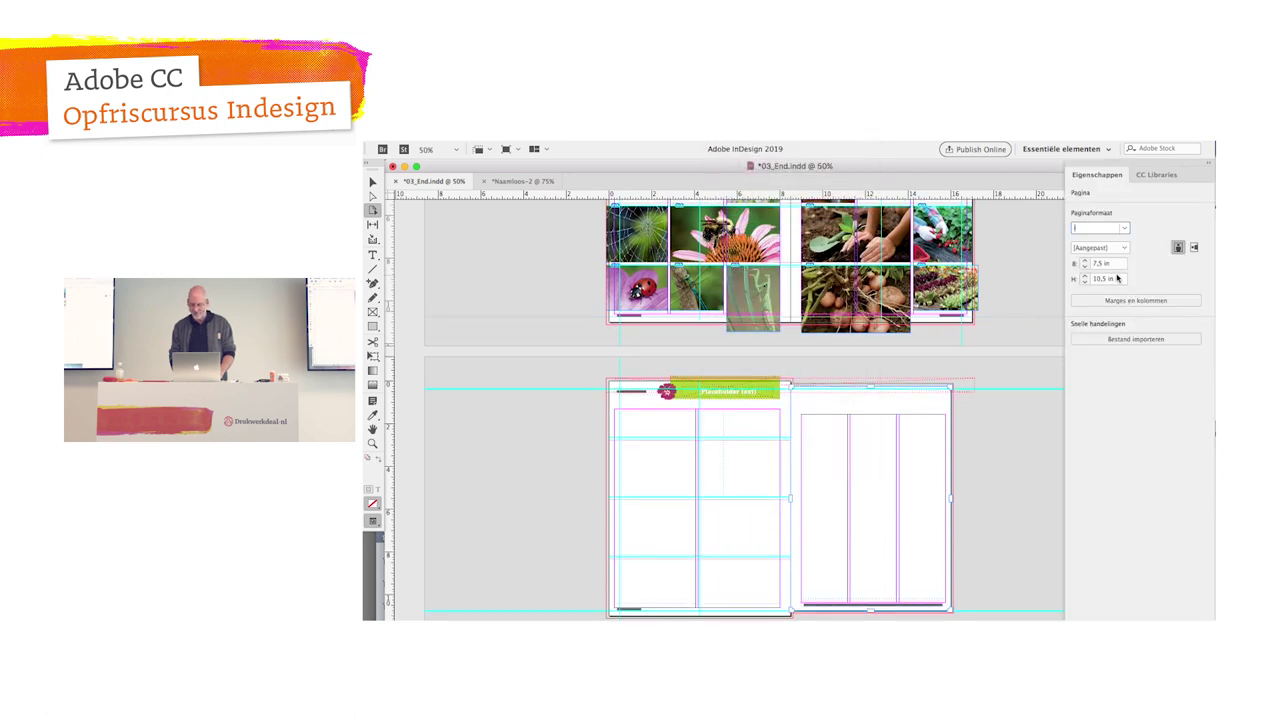
{"action": "left_click", "coordinate": [1086, 263]}
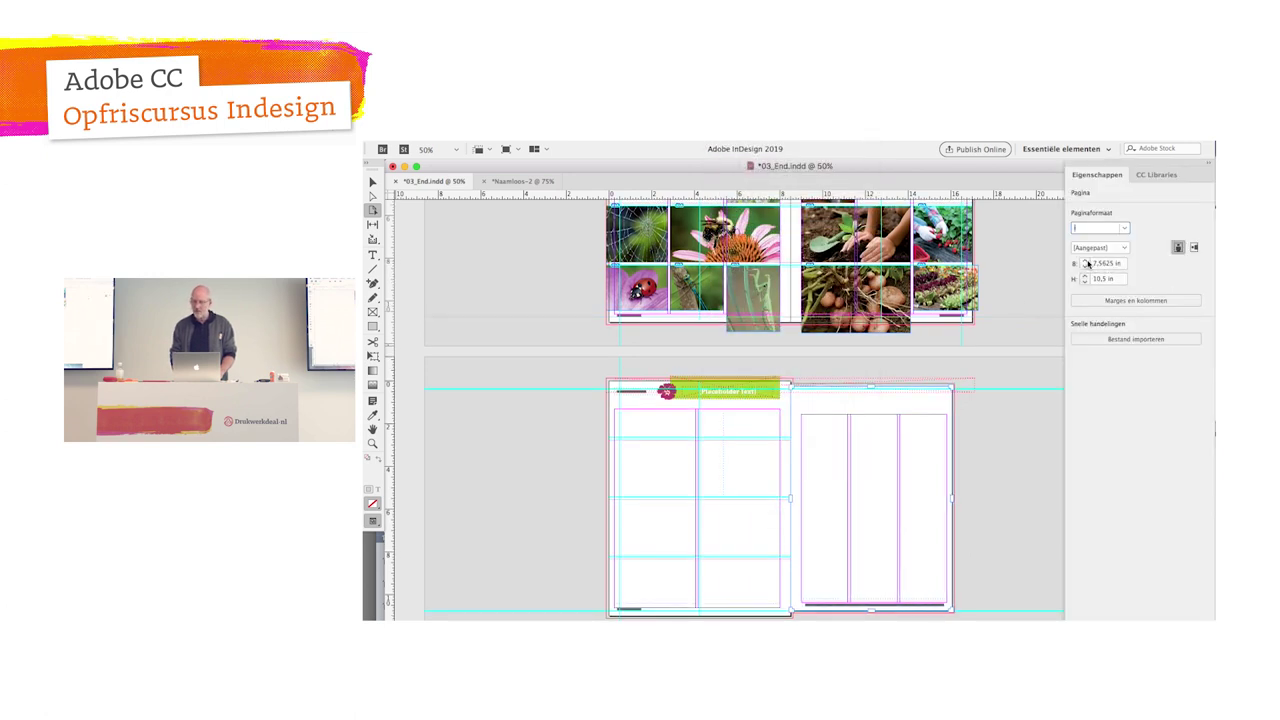
{"action": "left_click", "coordinate": [1086, 263]}
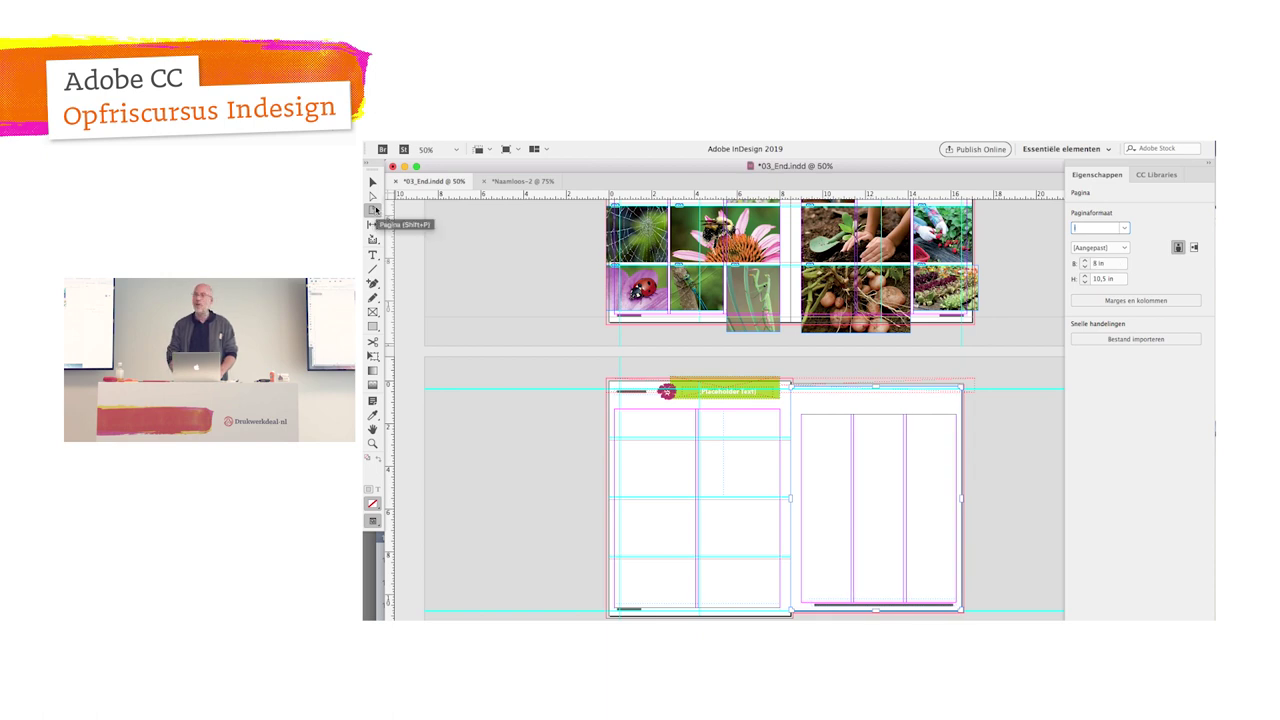
{"action": "left_click", "coordinate": [373, 183]}
{"action": "left_click", "coordinate": [373, 196]}
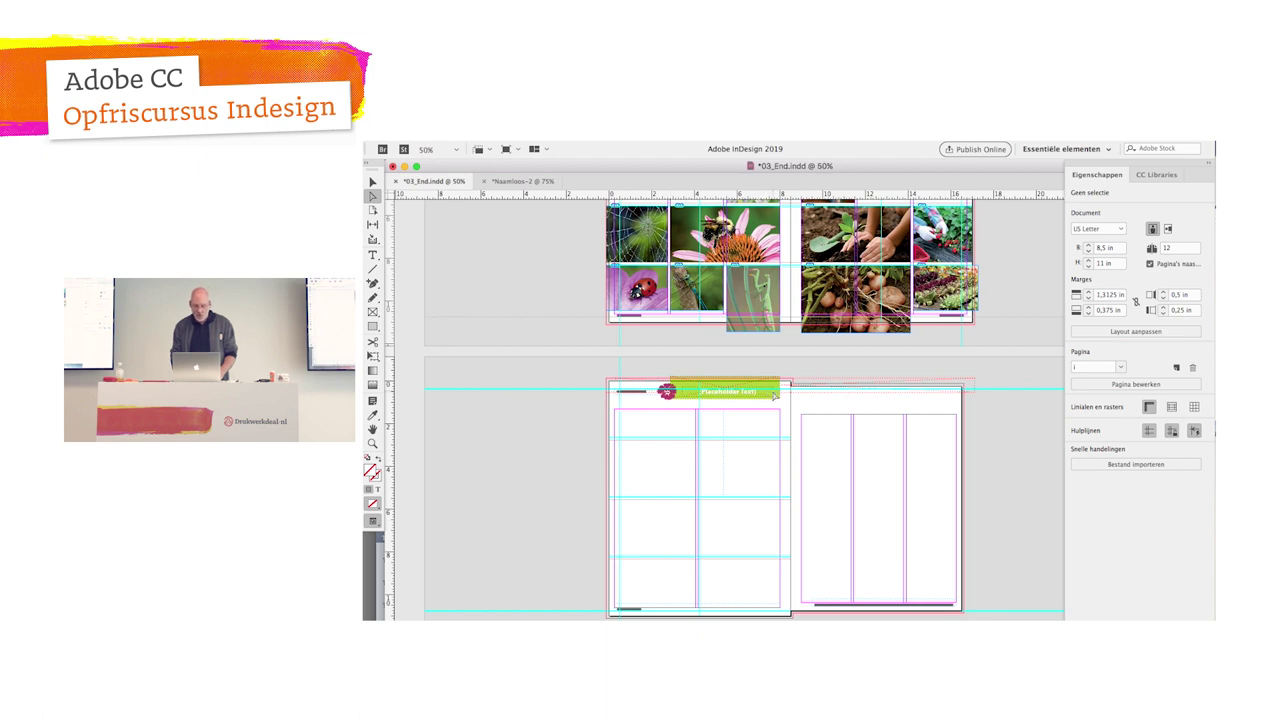
Step: Drag the green banner's bottom-right and right anchor points outward, widening it to about 6.39 in
{"action": "left_click", "coordinate": [774, 396]}
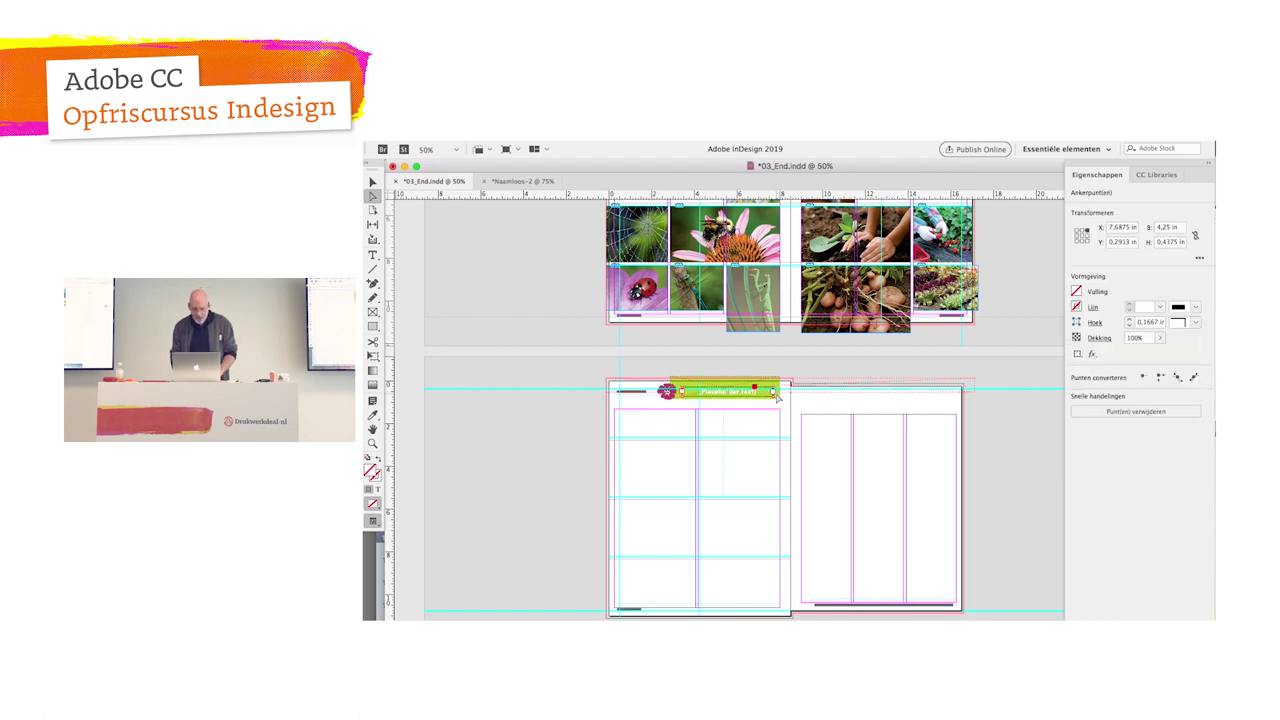
{"action": "left_click", "coordinate": [777, 397]}
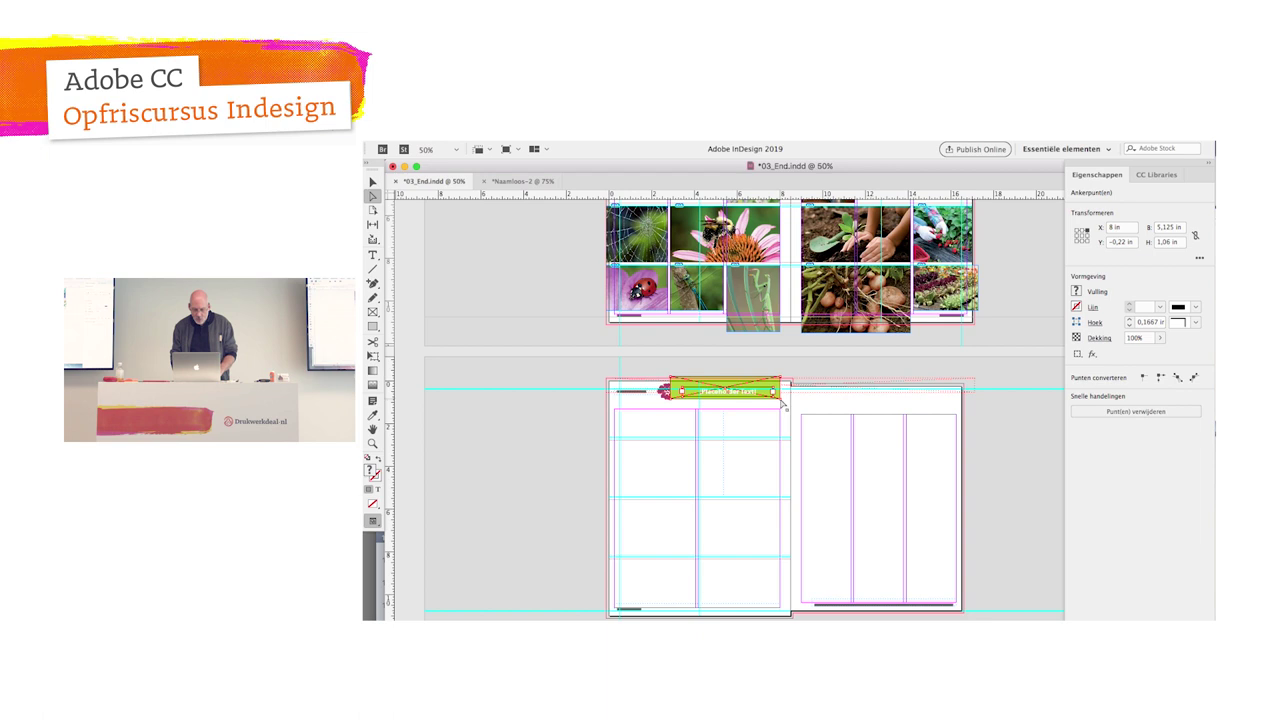
{"action": "left_click_drag", "start_coordinate": [782, 403], "coordinate": [790, 429]}
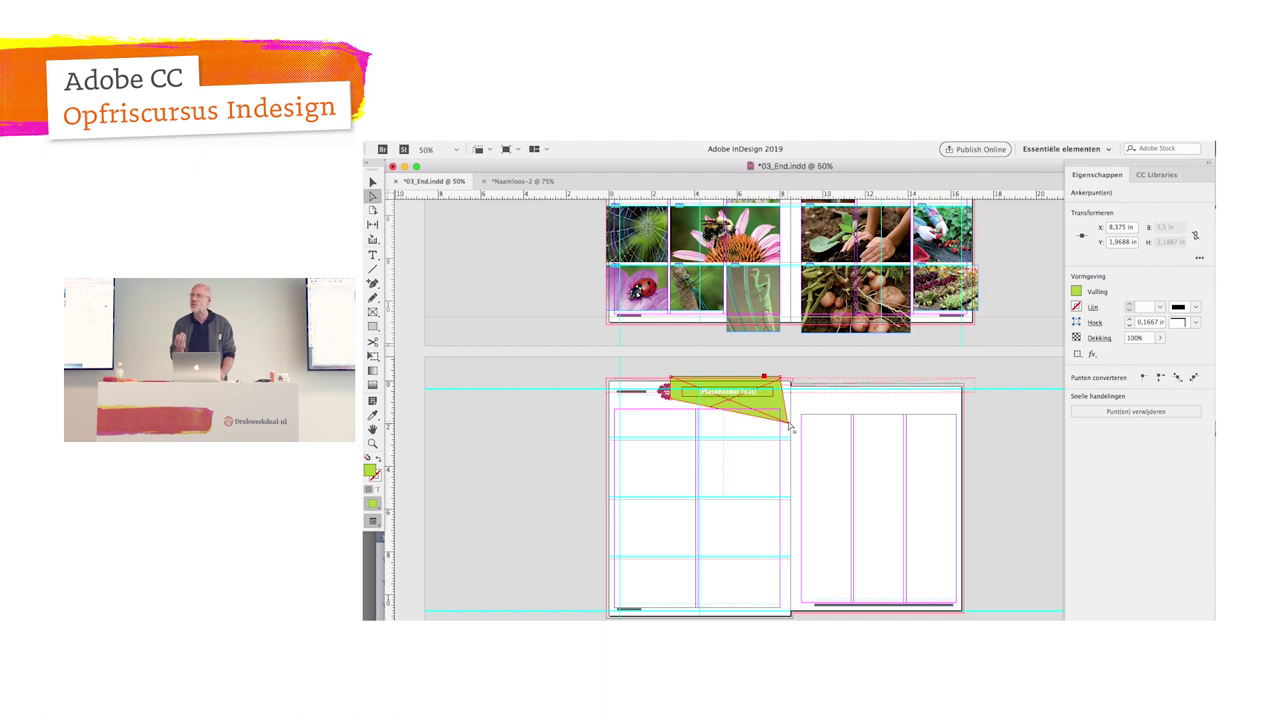
{"action": "left_click", "coordinate": [796, 413]}
{"action": "left_click_drag", "start_coordinate": [796, 413], "coordinate": [814, 415]}
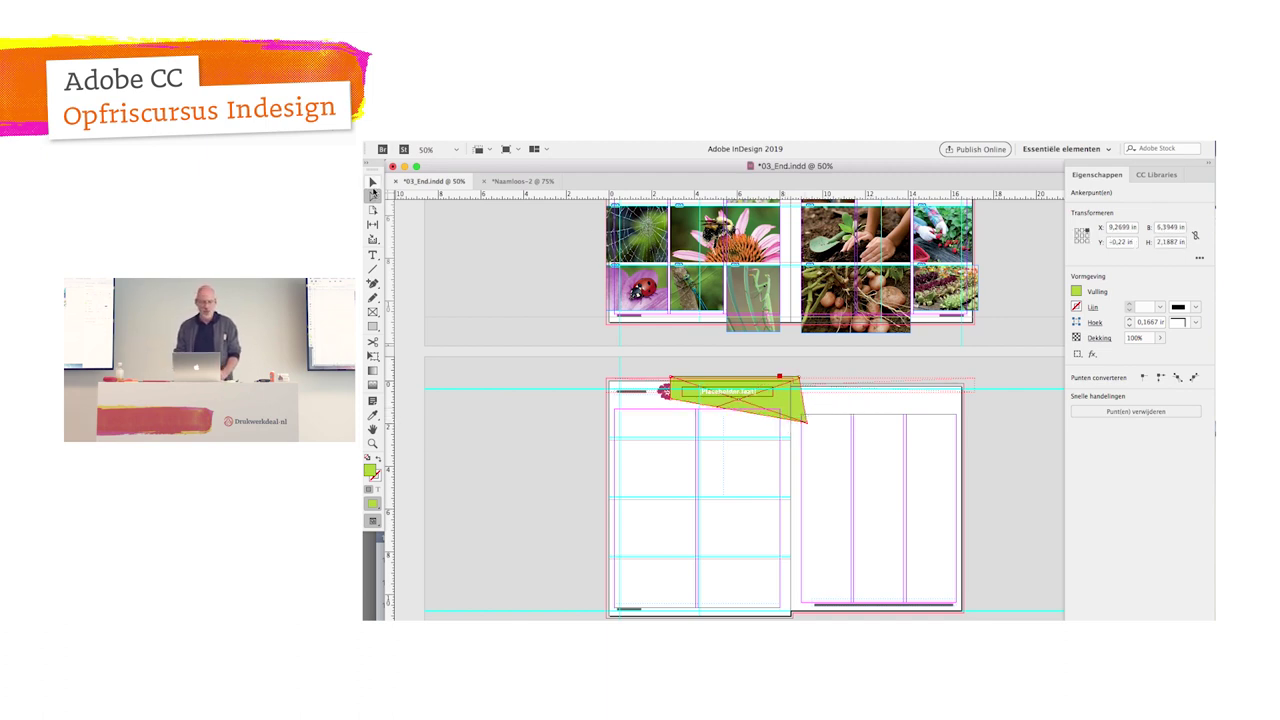
{"action": "left_click", "coordinate": [371, 182]}
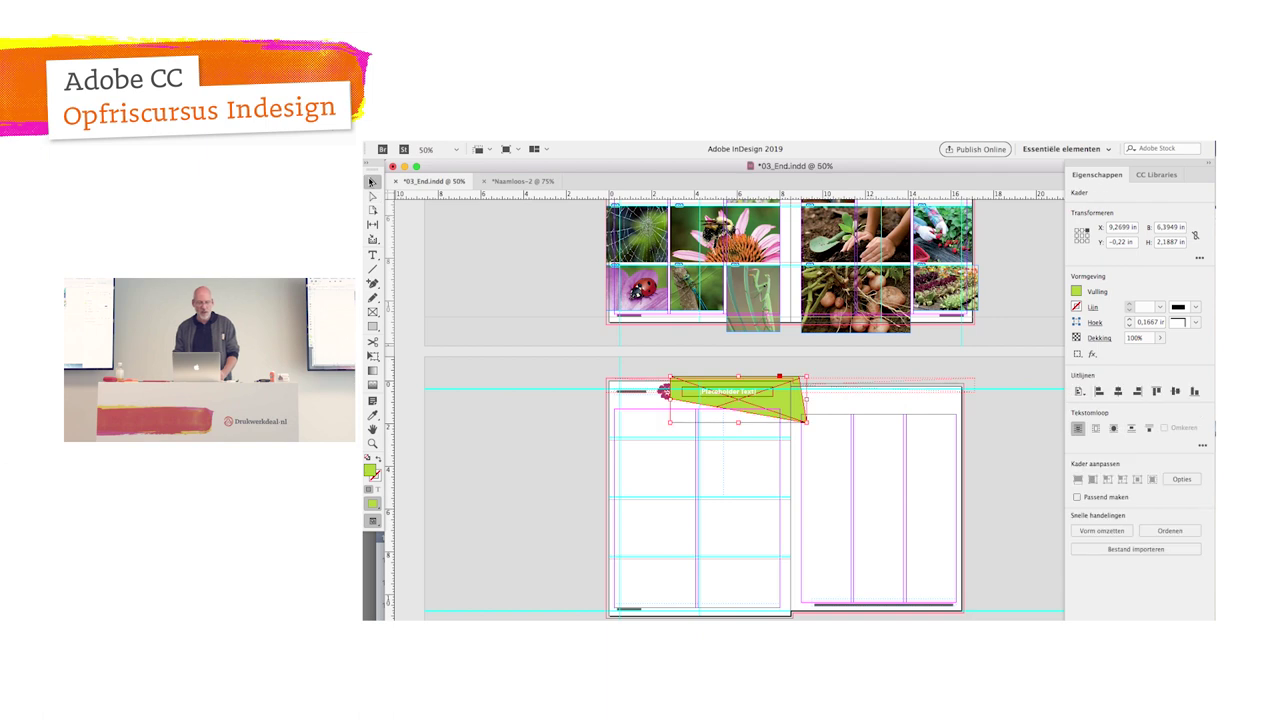
{"action": "left_click", "coordinate": [372, 196]}
{"action": "left_click", "coordinate": [372, 210]}
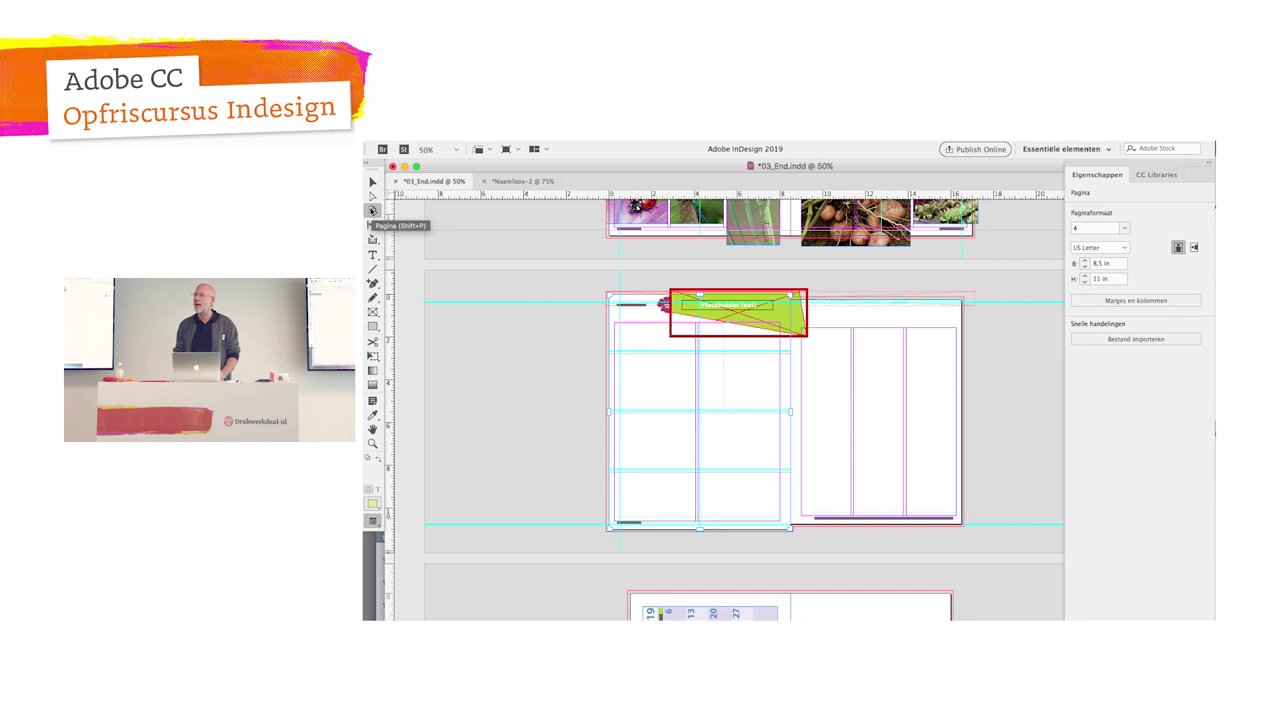
Step: Nudge the right-hand page's width up and back down, then choose the Gap tool
{"action": "left_click", "coordinate": [920, 443]}
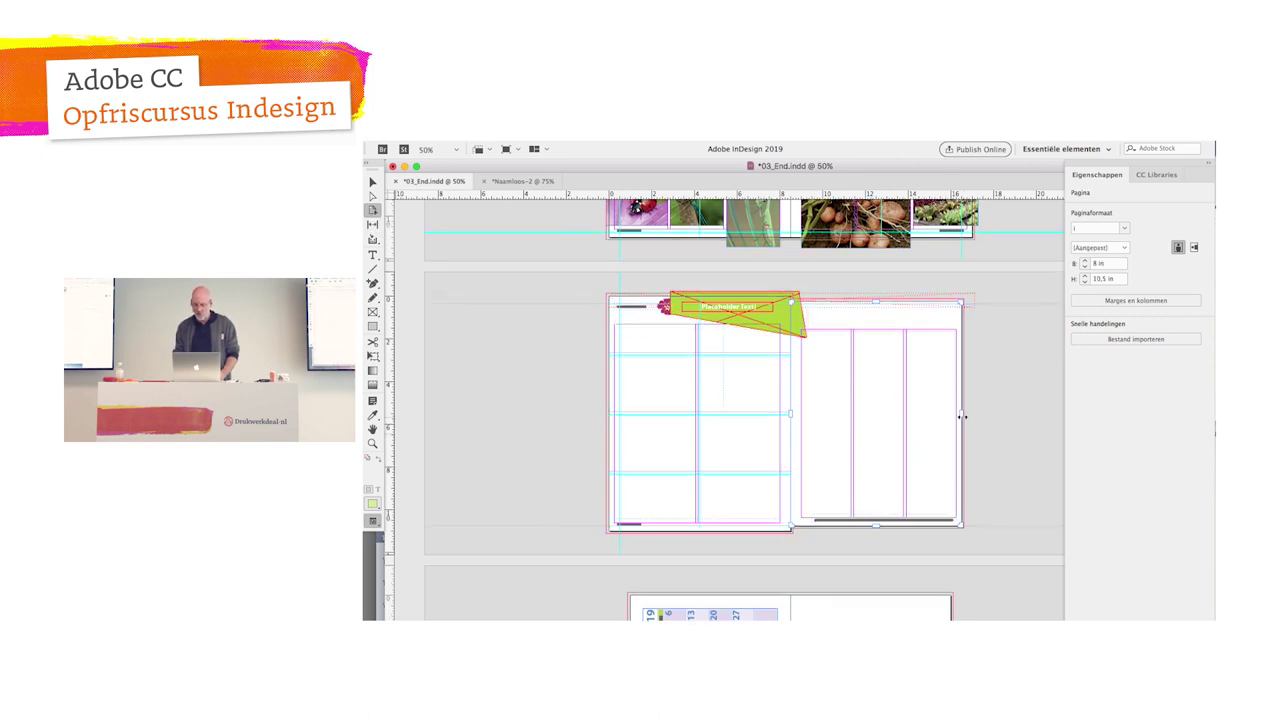
{"action": "left_click", "coordinate": [1085, 260]}
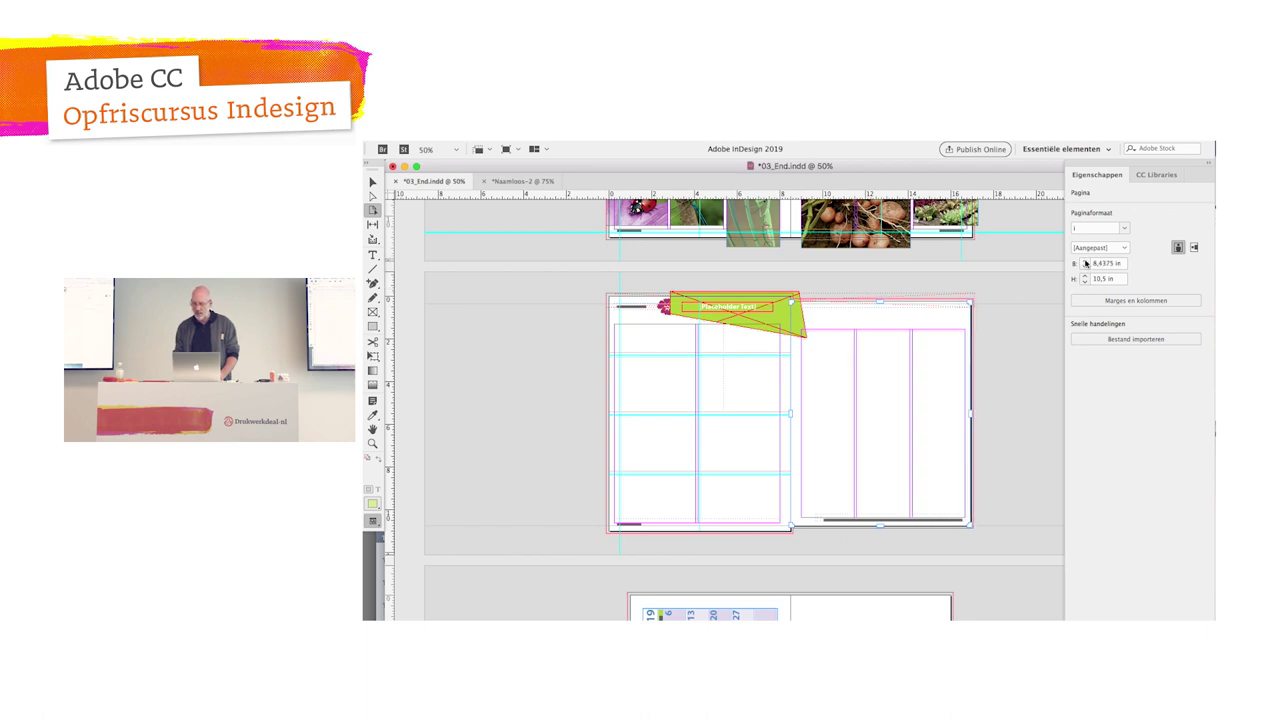
{"action": "left_click", "coordinate": [1085, 267]}
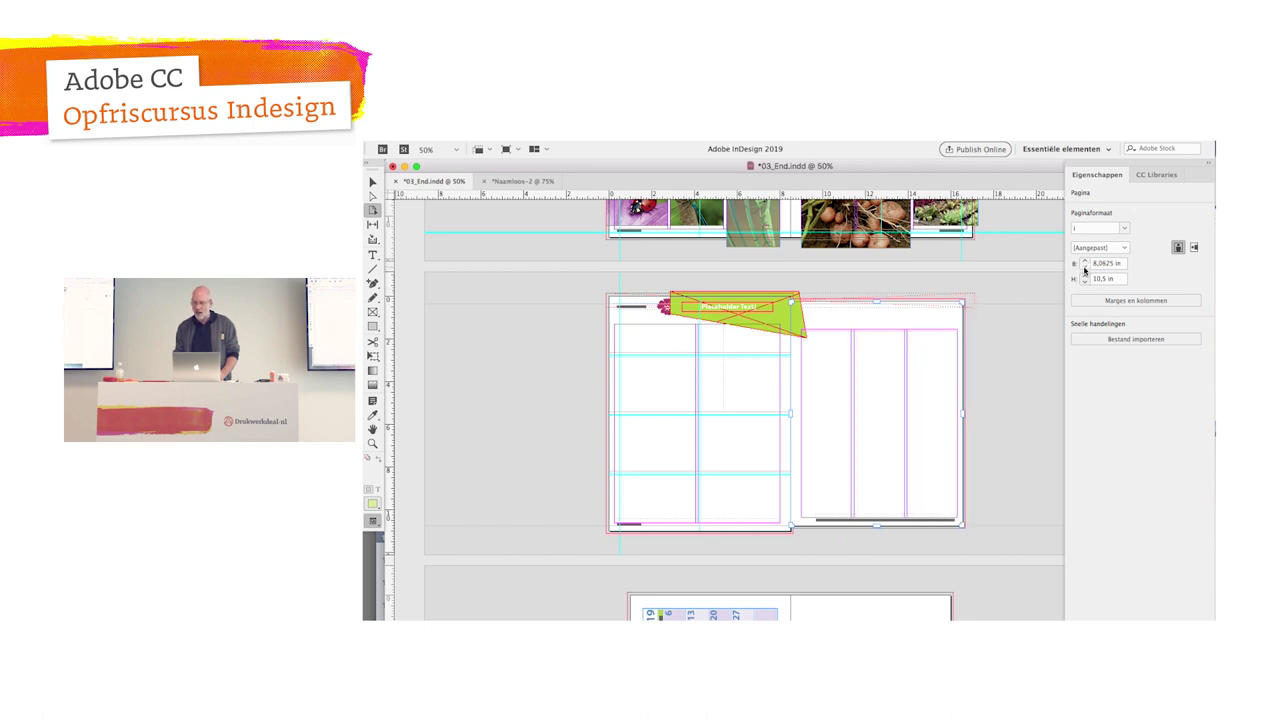
{"action": "left_click", "coordinate": [374, 226]}
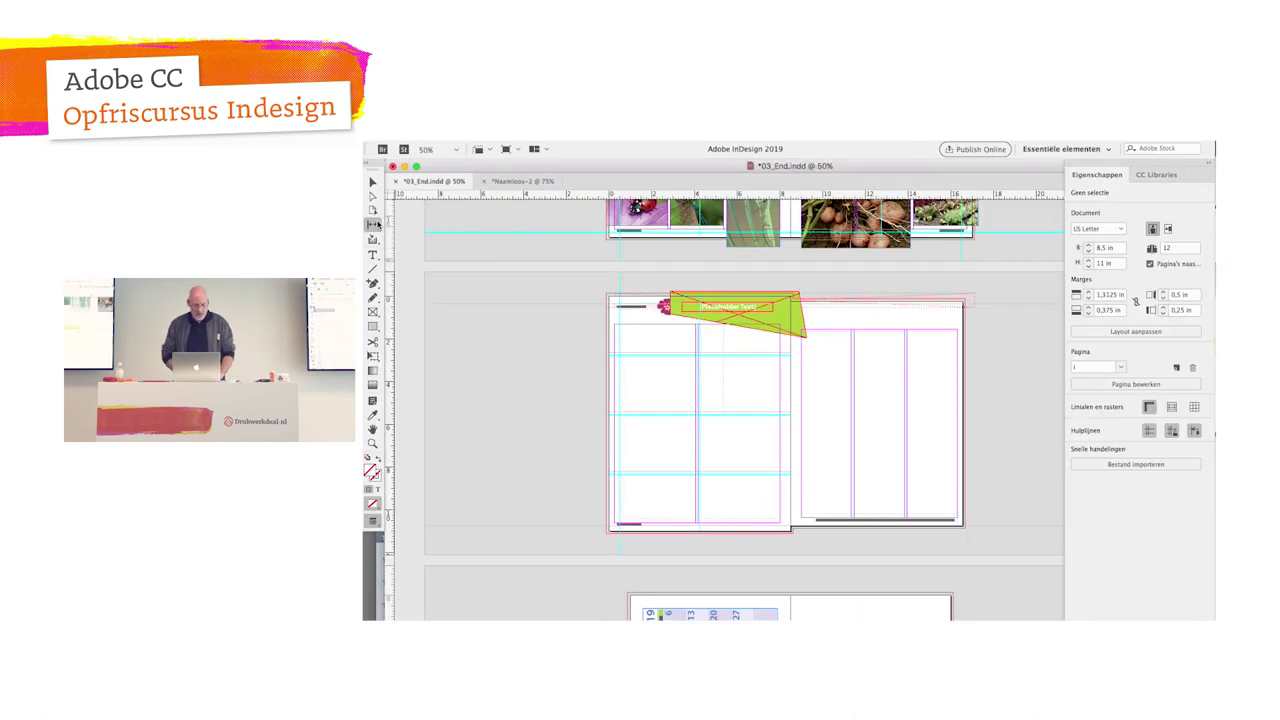
Step: Switch to the untitled grid document and fit the full spread in the window
{"action": "key", "text": "ctrl+Tab"}
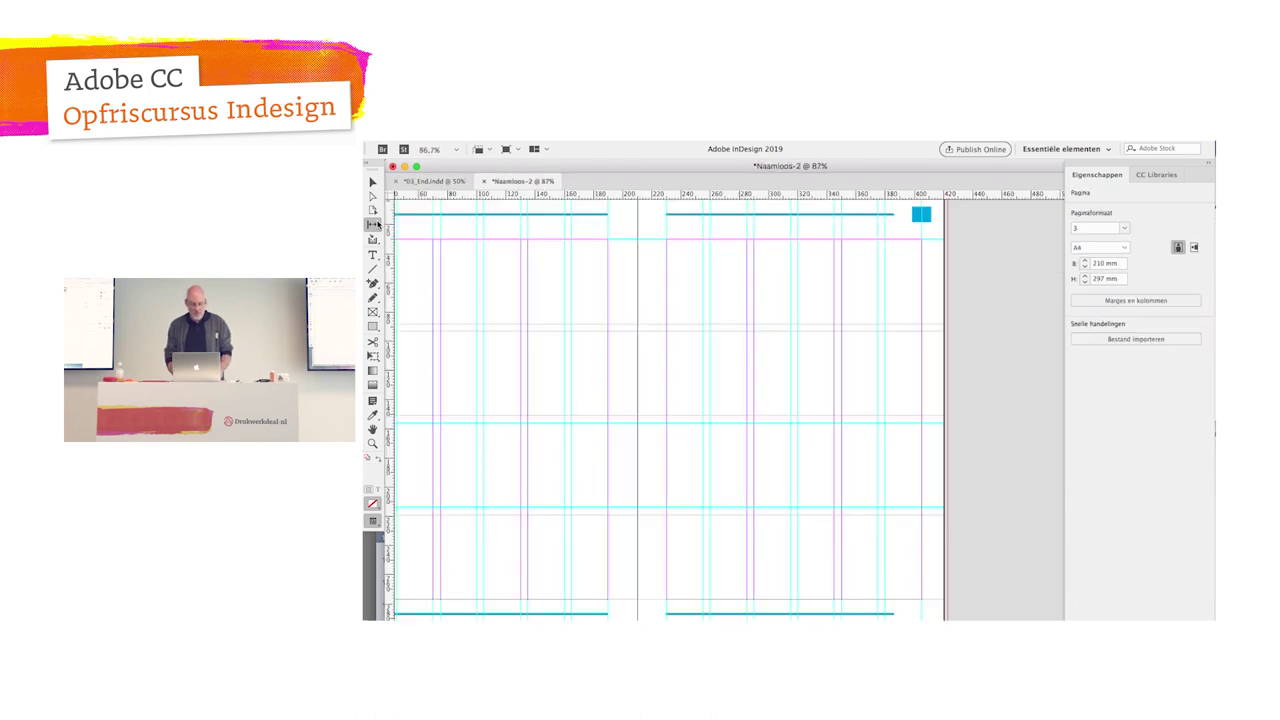
{"action": "key", "text": "ctrl+0"}
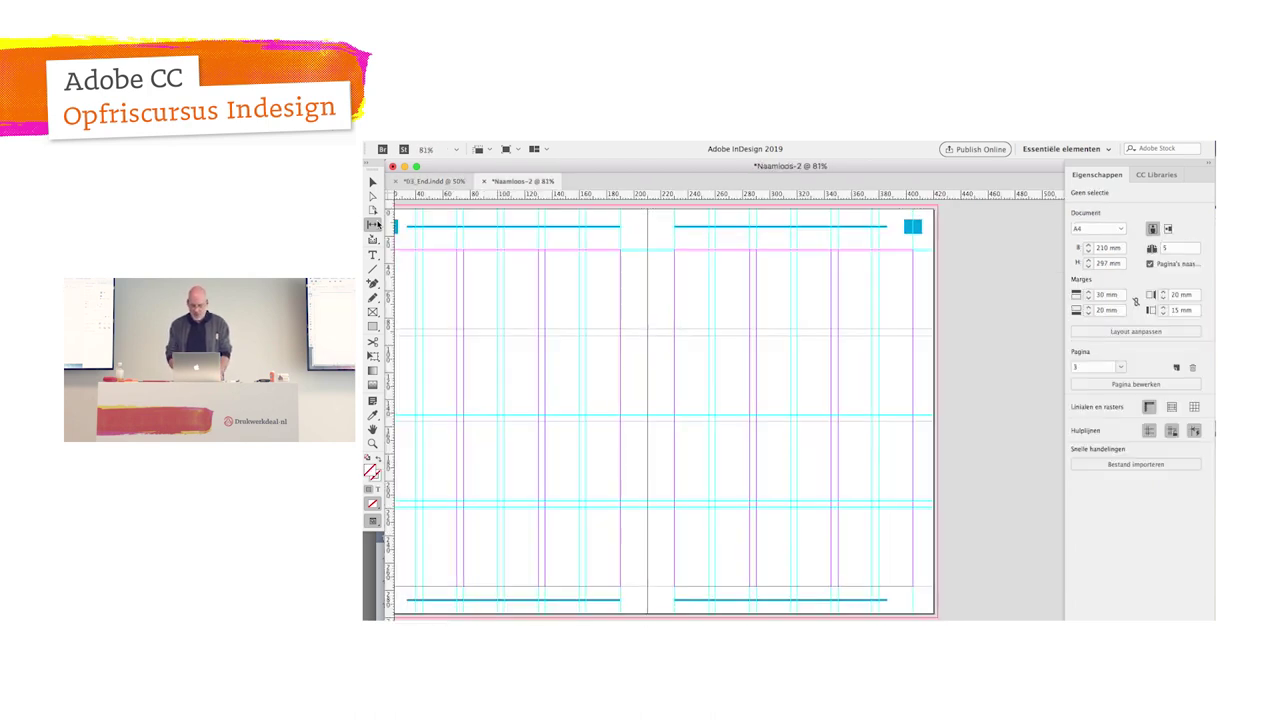
{"action": "key", "text": "shift+Page_Up"}
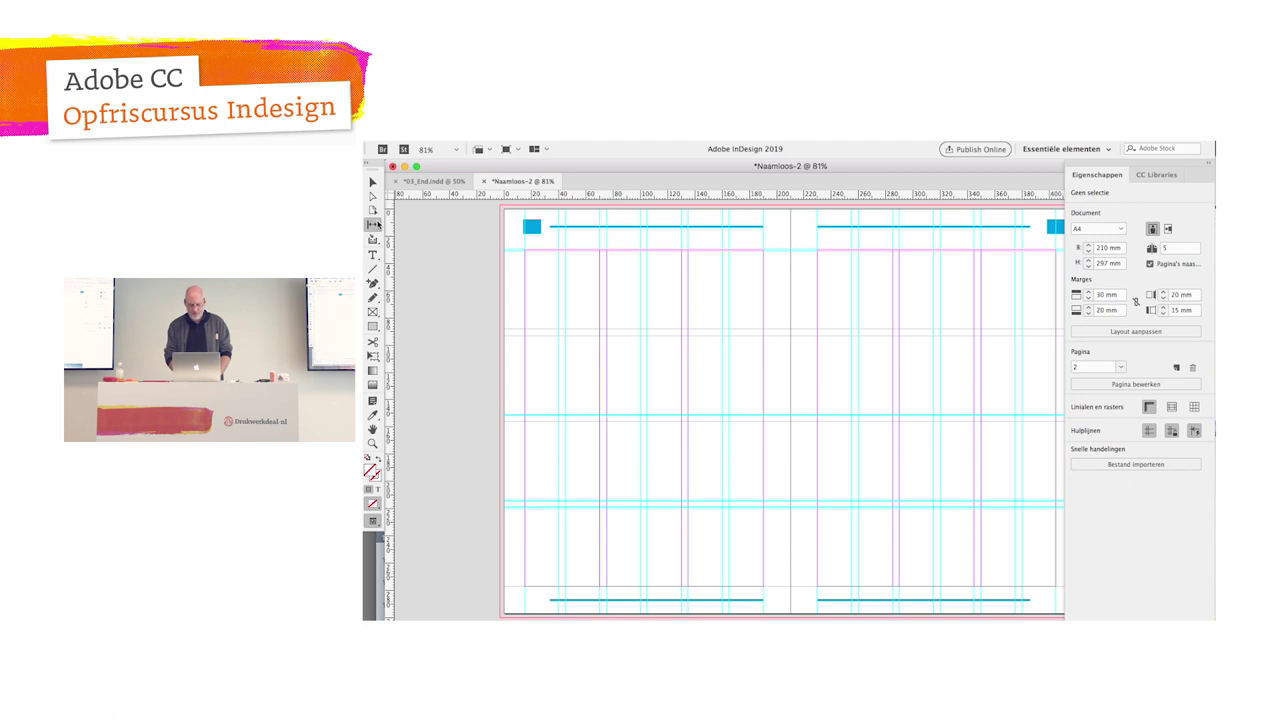
{"action": "key", "text": "shift+Page_Down"}
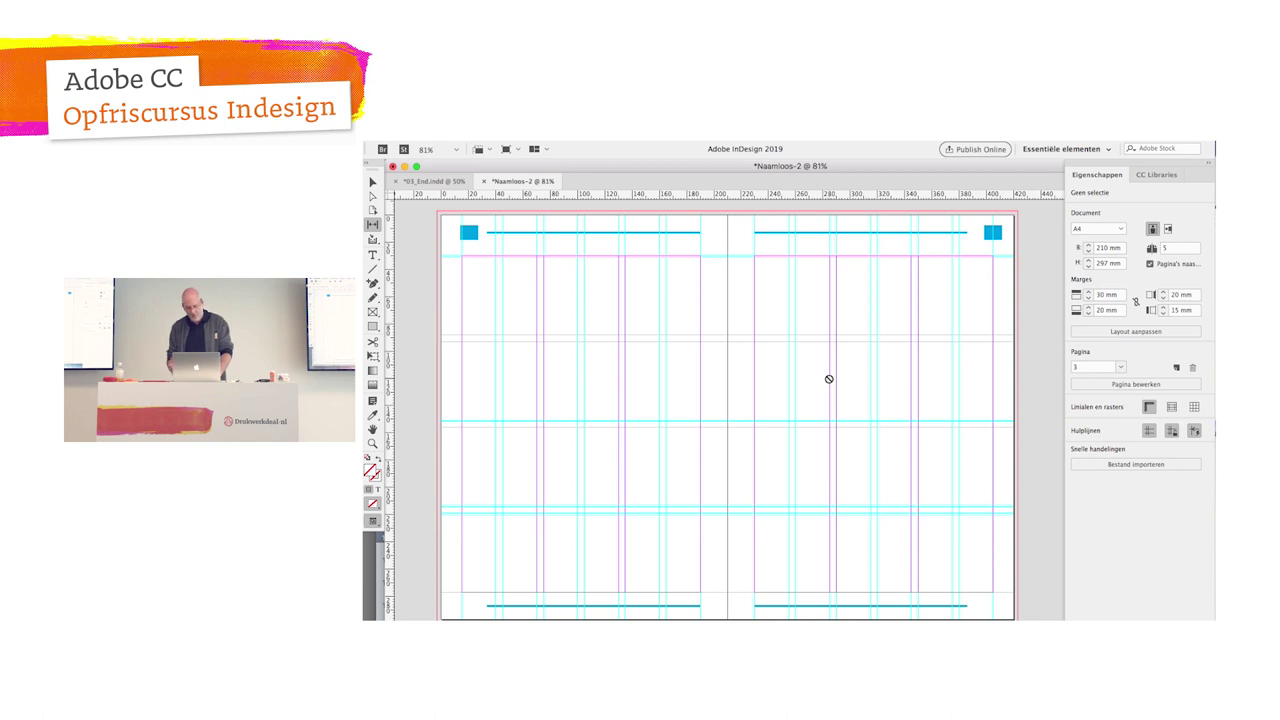
Step: Load a batch of photos from the Oefenmateriaal AID folder, starting at photo_by_night_square.jpg
{"action": "key", "text": "ctrl+d"}
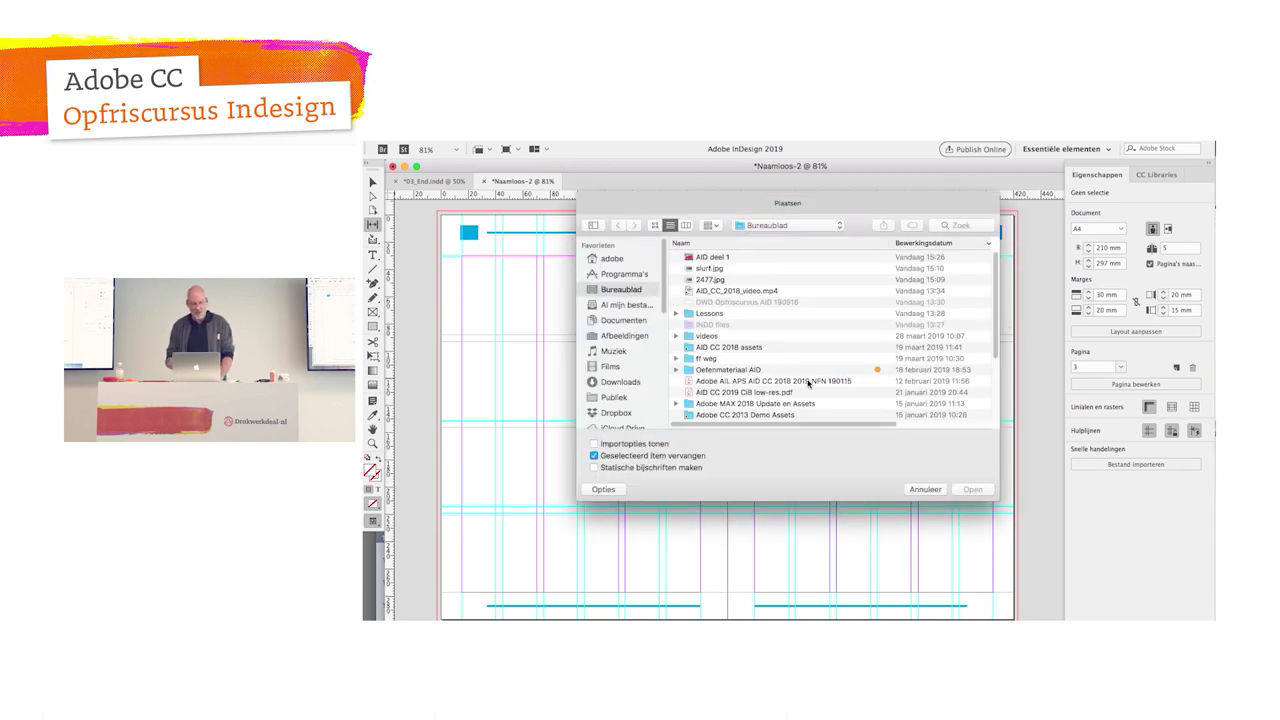
{"action": "double_click", "coordinate": [767, 370]}
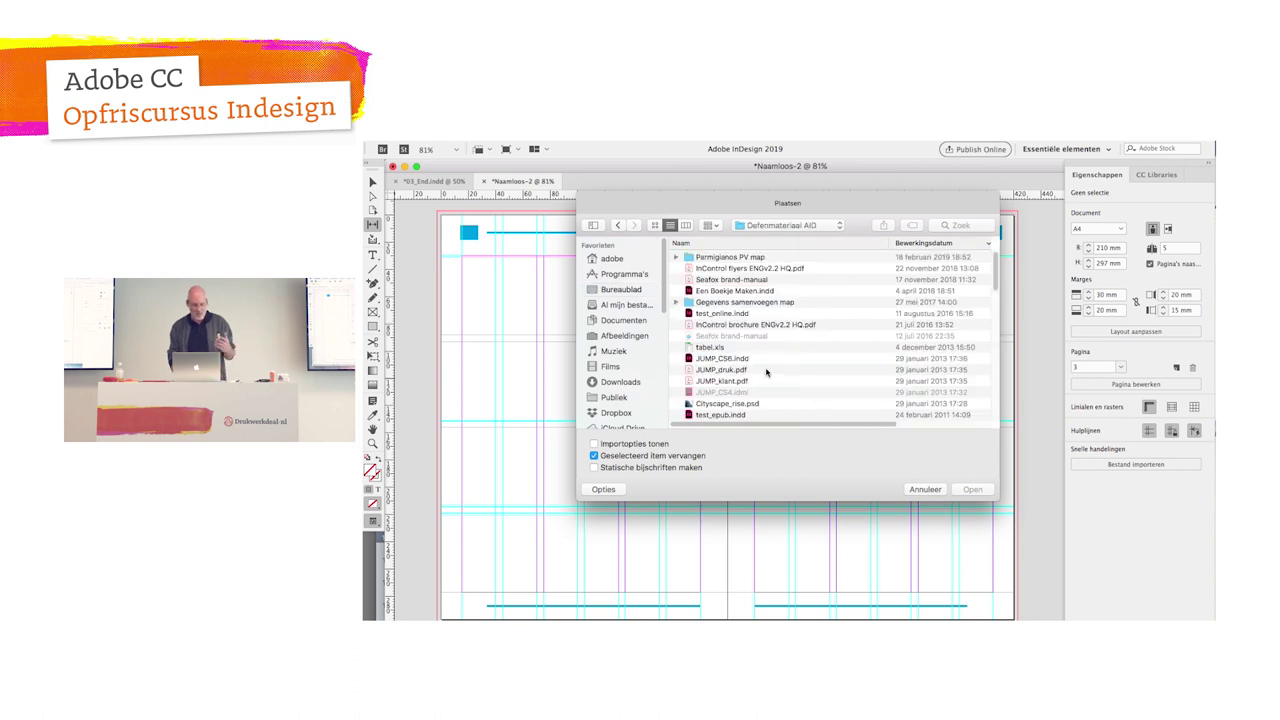
{"action": "scroll", "coordinate": [767, 372], "scroll_direction": "down", "scroll_amount": 5}
{"action": "scroll", "coordinate": [767, 372], "scroll_direction": "down", "scroll_amount": 5}
{"action": "scroll", "coordinate": [767, 372], "scroll_direction": "up", "scroll_amount": 5}
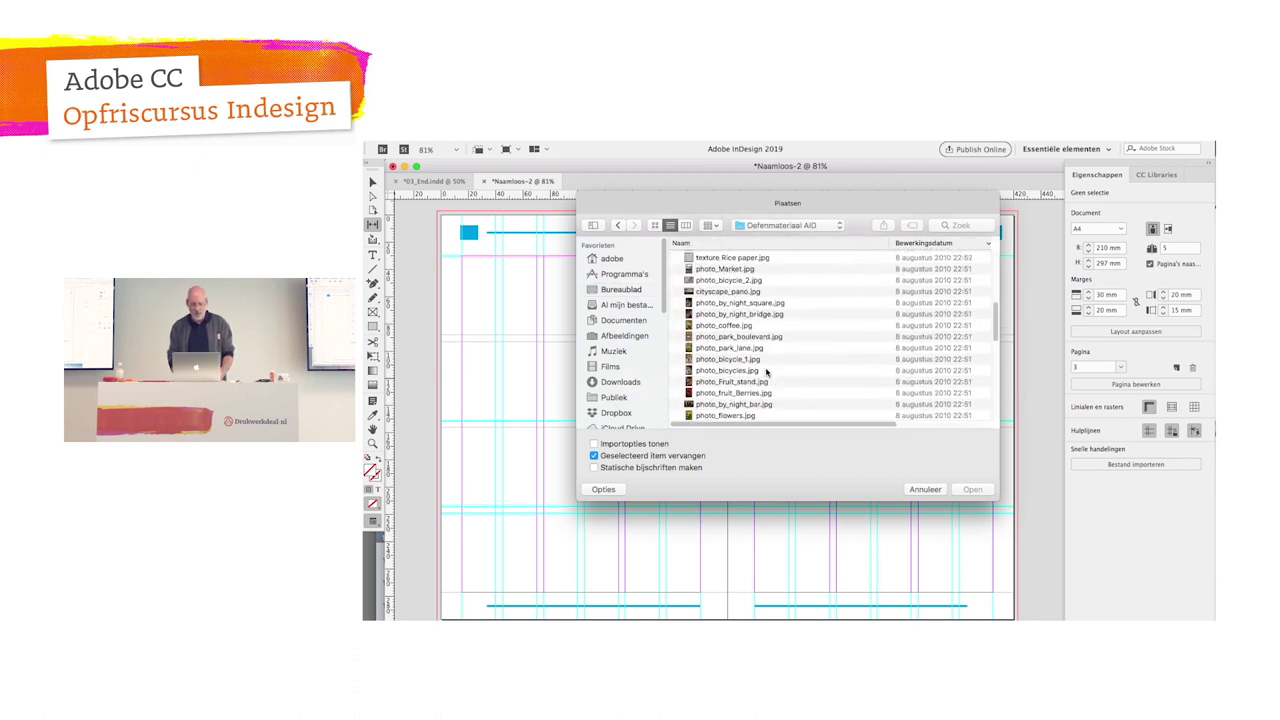
{"action": "left_click", "coordinate": [720, 306]}
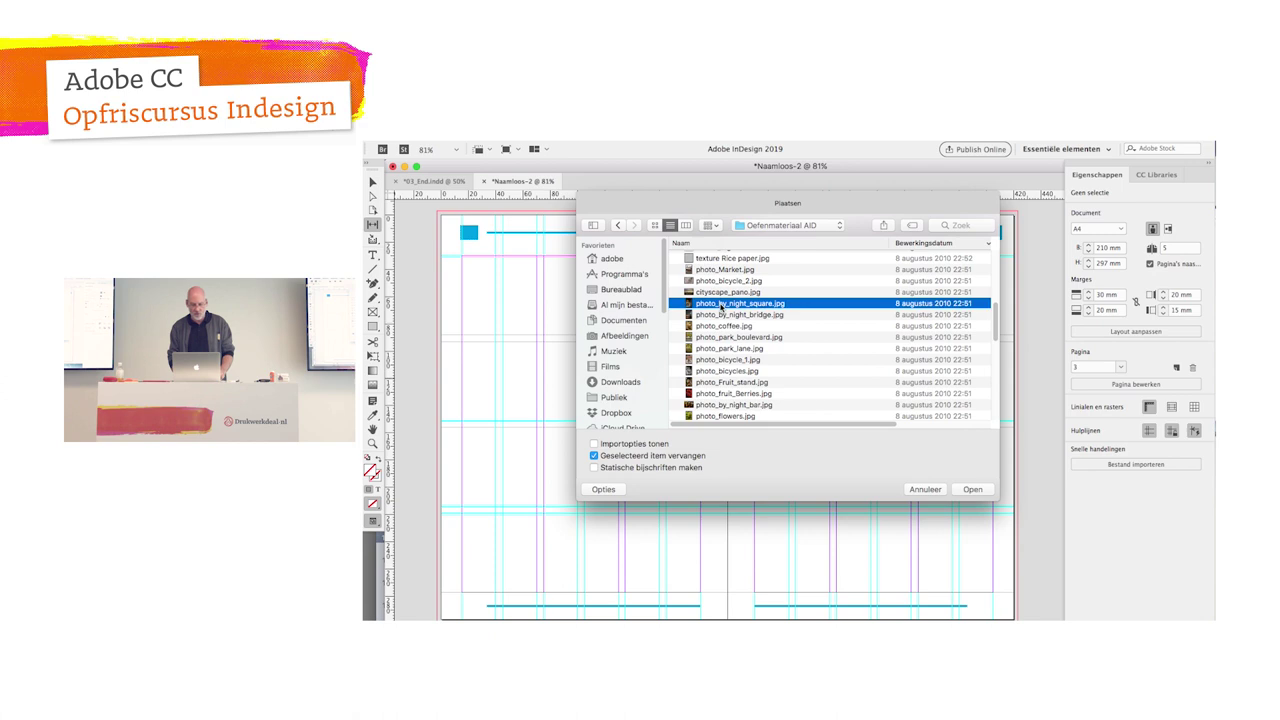
{"action": "key", "text": "shift+Down"}
{"action": "key", "text": "shift+Down"}
{"action": "key", "text": "shift+Down"}
{"action": "key", "text": "shift+Down"}
{"action": "key", "text": "shift+Down"}
{"action": "key", "text": "shift+Down"}
{"action": "key", "text": "shift+Down"}
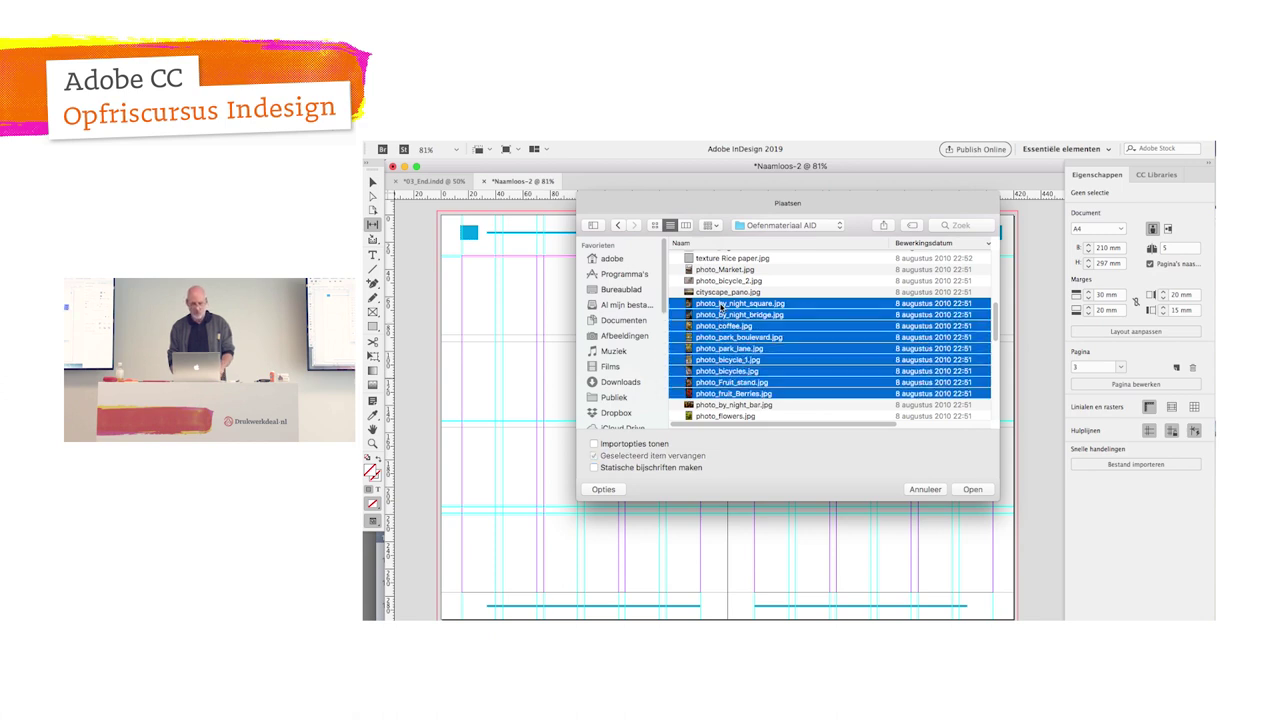
{"action": "key", "text": "shift+Down"}
{"action": "key", "text": "shift+Down"}
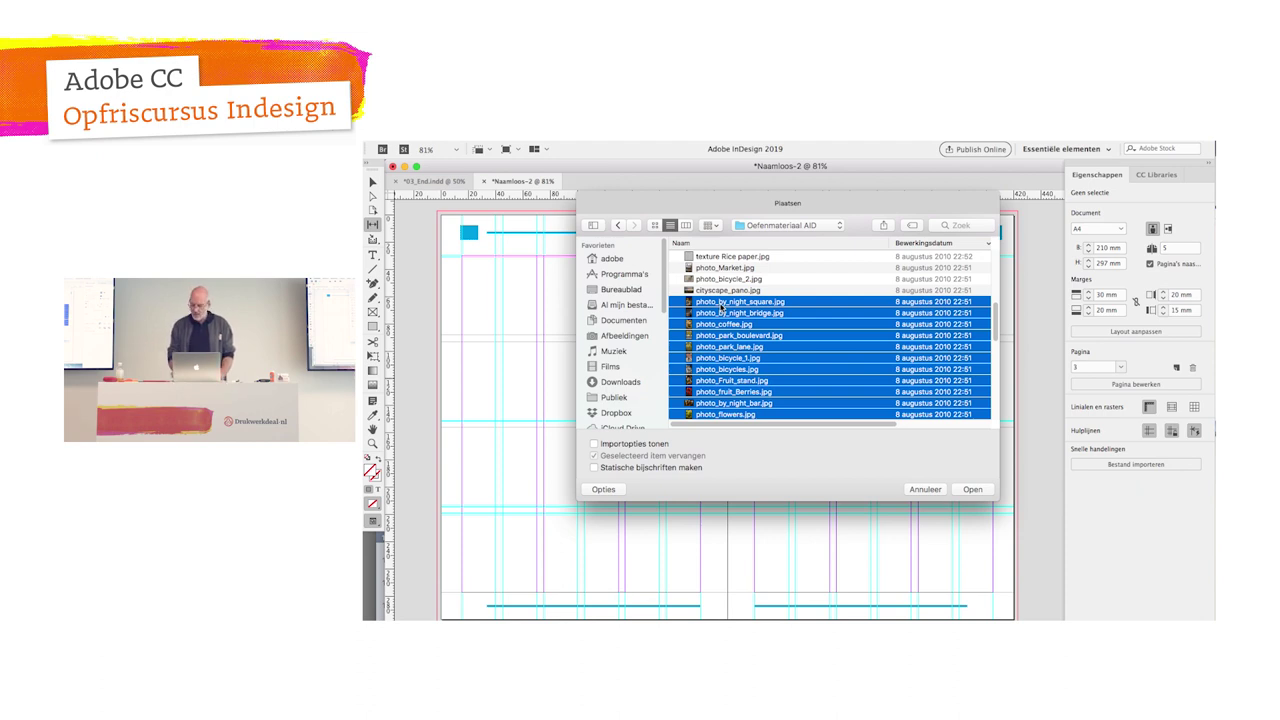
{"action": "key", "text": "Return"}
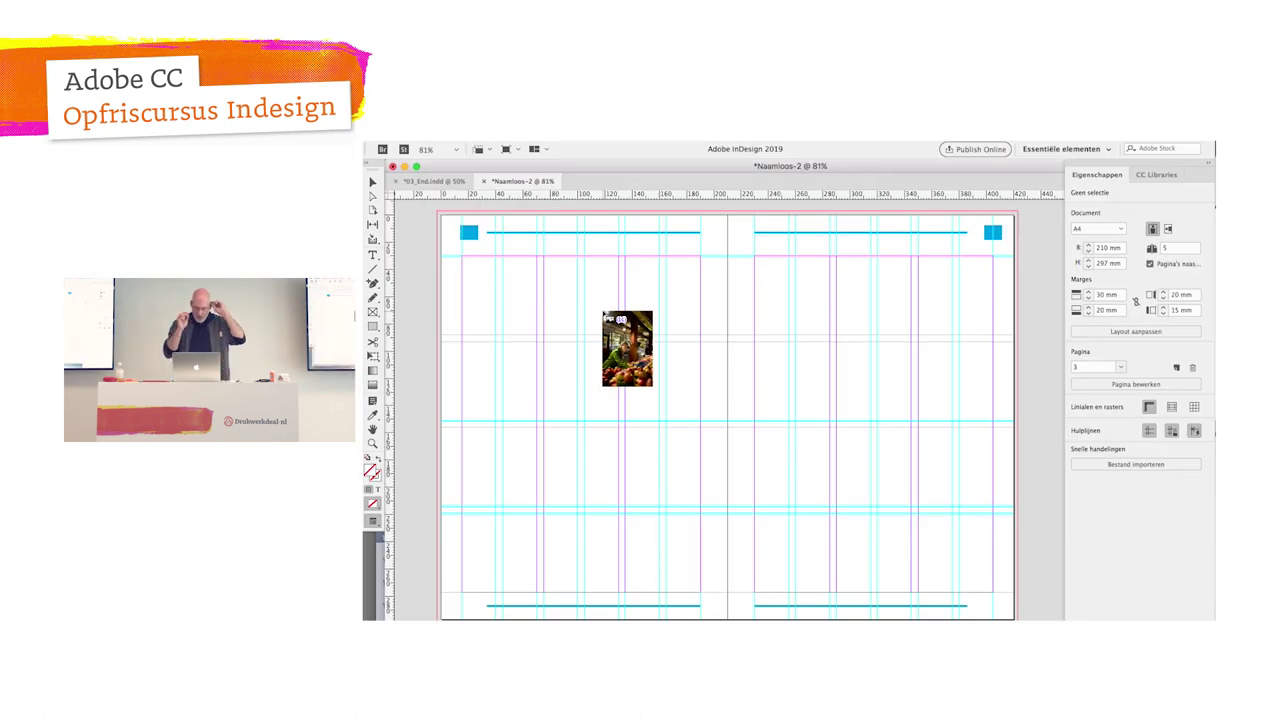
Step: Undo the trial placements and drag the loaded photos into a three-column grid on the left page
{"action": "mouse_move", "coordinate": [627, 349]}
{"action": "left_mouse_down"}
{"action": "mouse_move", "coordinate": [487, 293]}
{"action": "mouse_move", "coordinate": [557, 359]}
{"action": "left_mouse_up"}
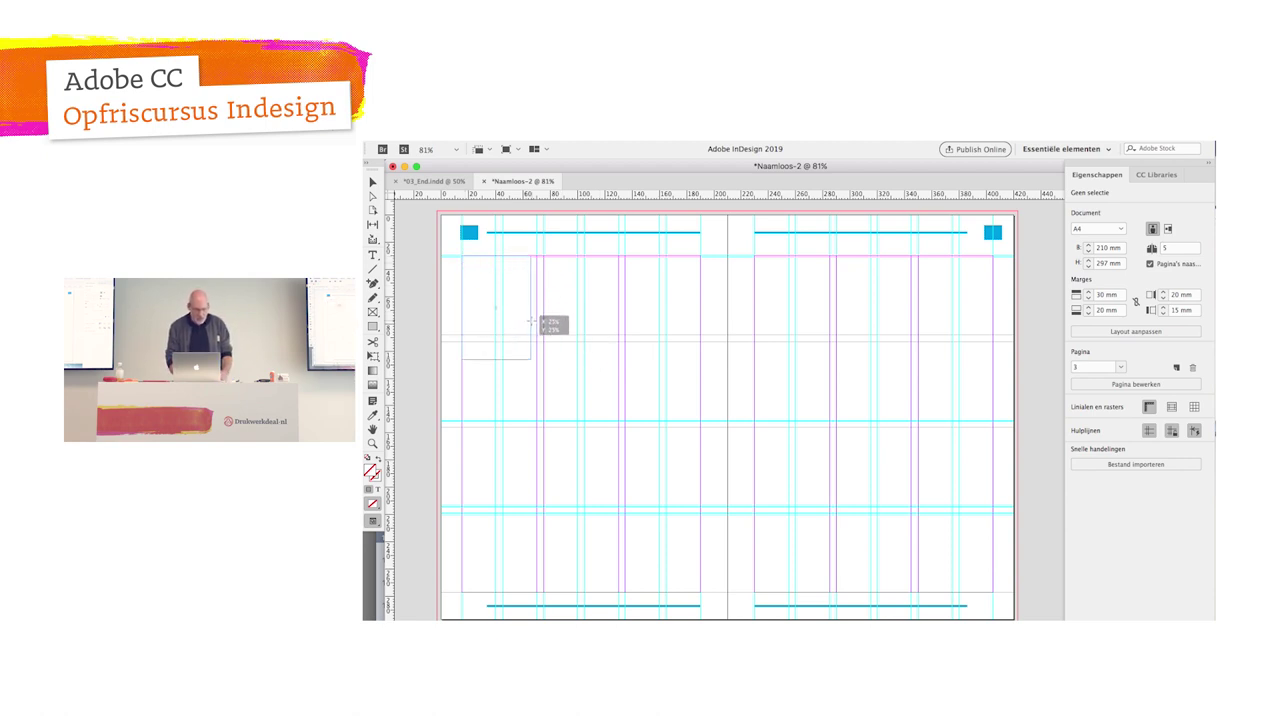
{"action": "left_click_drag", "start_coordinate": [462, 256], "coordinate": [534, 364]}
{"action": "left_click_drag", "start_coordinate": [548, 259], "coordinate": [569, 292]}
{"action": "key", "text": "ctrl+z"}
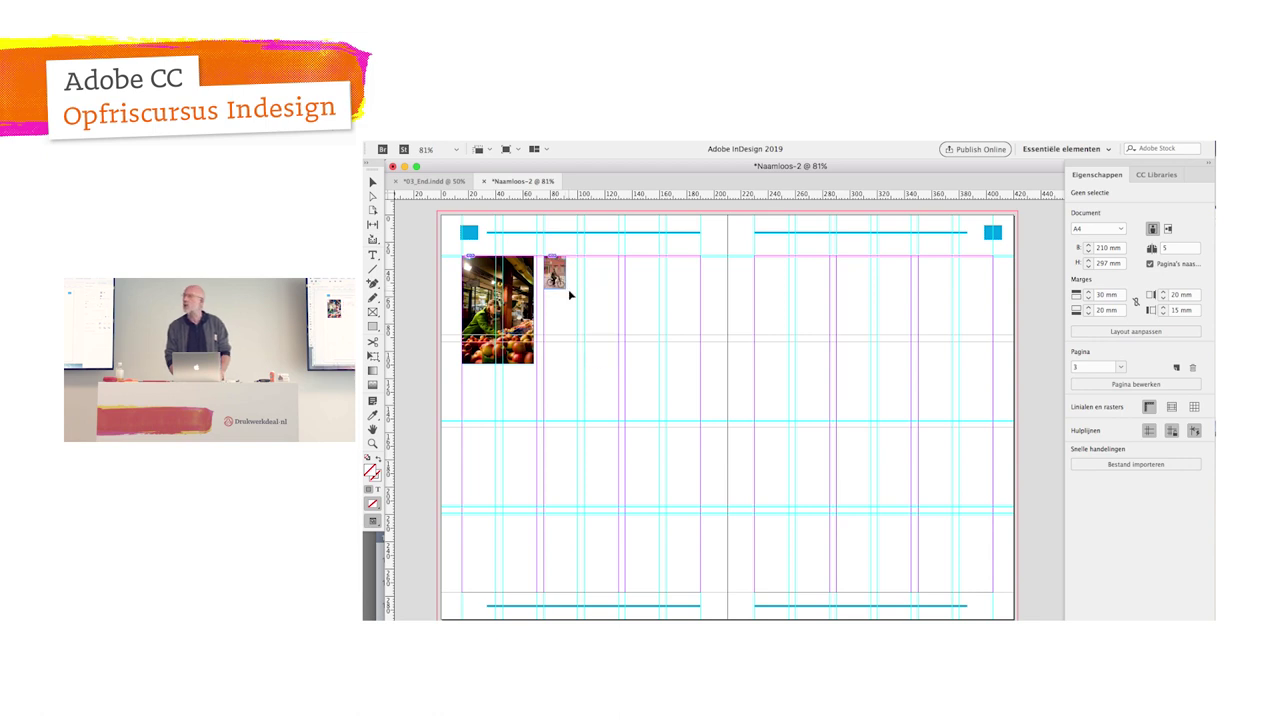
{"action": "key", "text": "ctrl+z"}
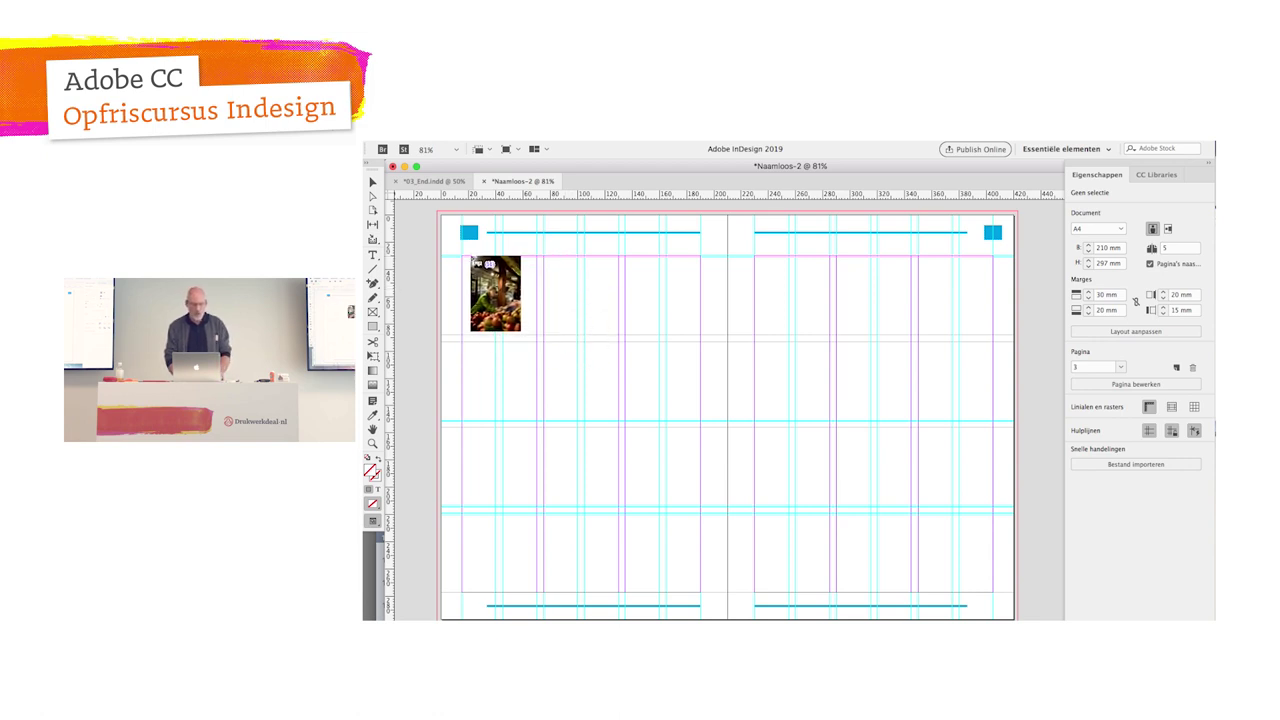
{"action": "mouse_move", "coordinate": [464, 258]}
{"action": "left_mouse_down"}
{"action": "mouse_move", "coordinate": [601, 403]}
{"action": "mouse_move", "coordinate": [619, 451]}
{"action": "left_mouse_up"}
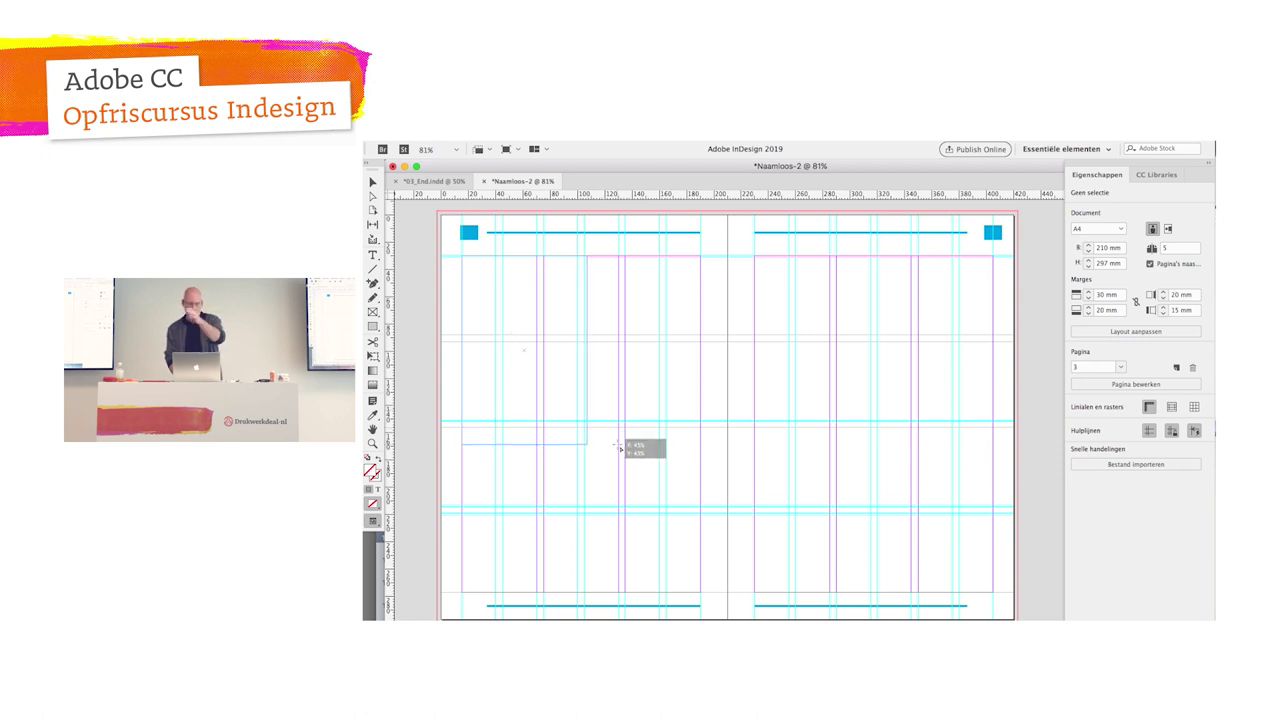
{"action": "mouse_move", "coordinate": [619, 451]}
{"action": "left_mouse_down"}
{"action": "mouse_move", "coordinate": [671, 522]}
{"action": "mouse_move", "coordinate": [700, 595]}
{"action": "left_mouse_up"}
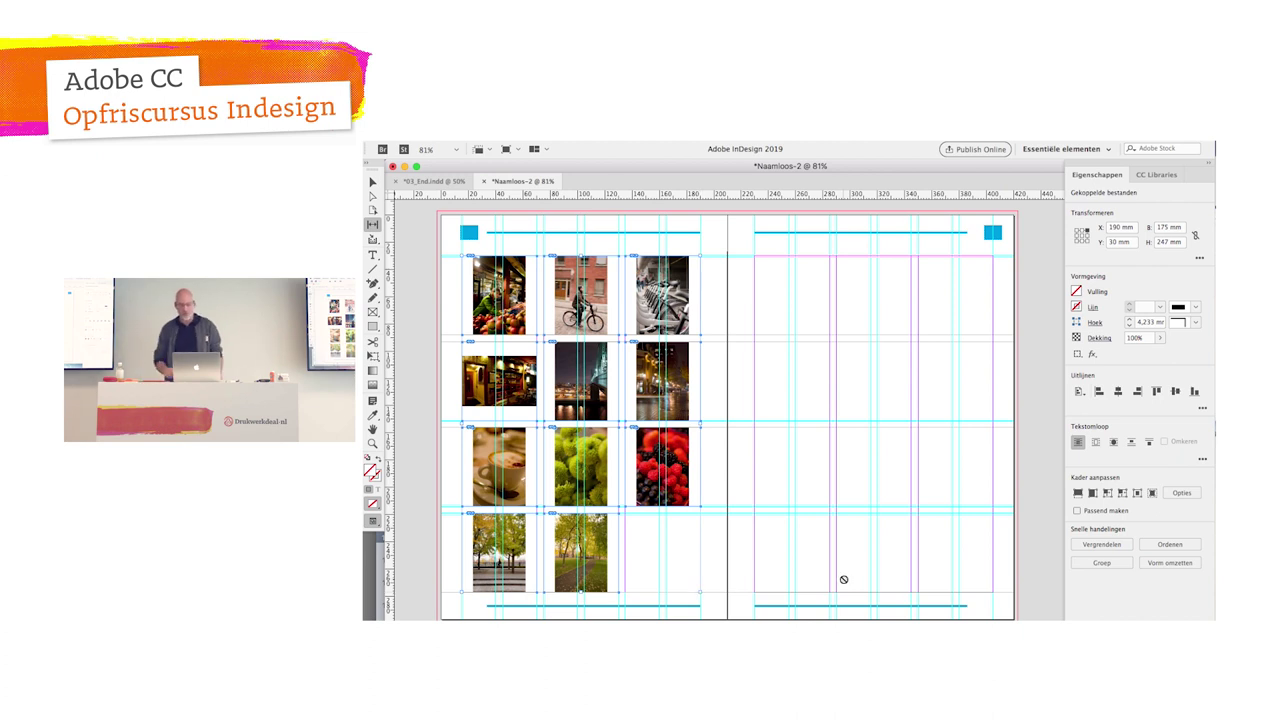
Step: Make the grid photos Fill Frame Proportionally, leaving Auto-Fit switched off
{"action": "left_click", "coordinate": [1078, 493]}
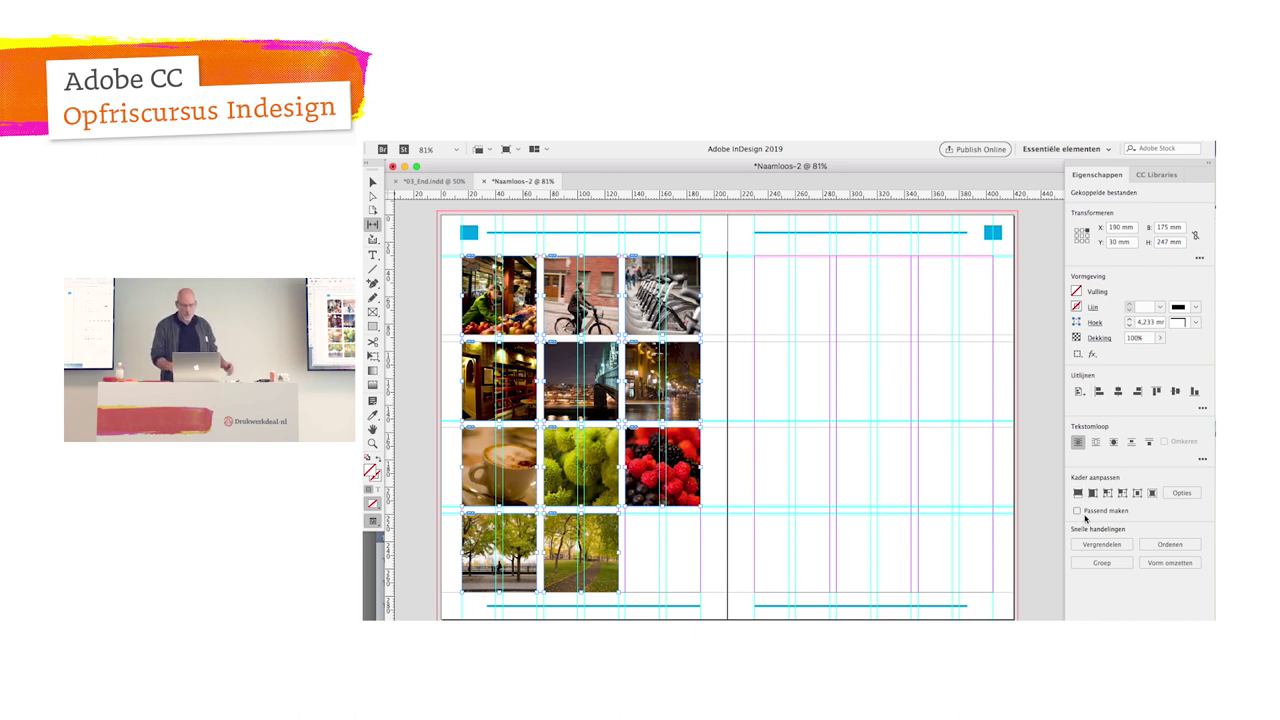
{"action": "left_click", "coordinate": [1077, 511]}
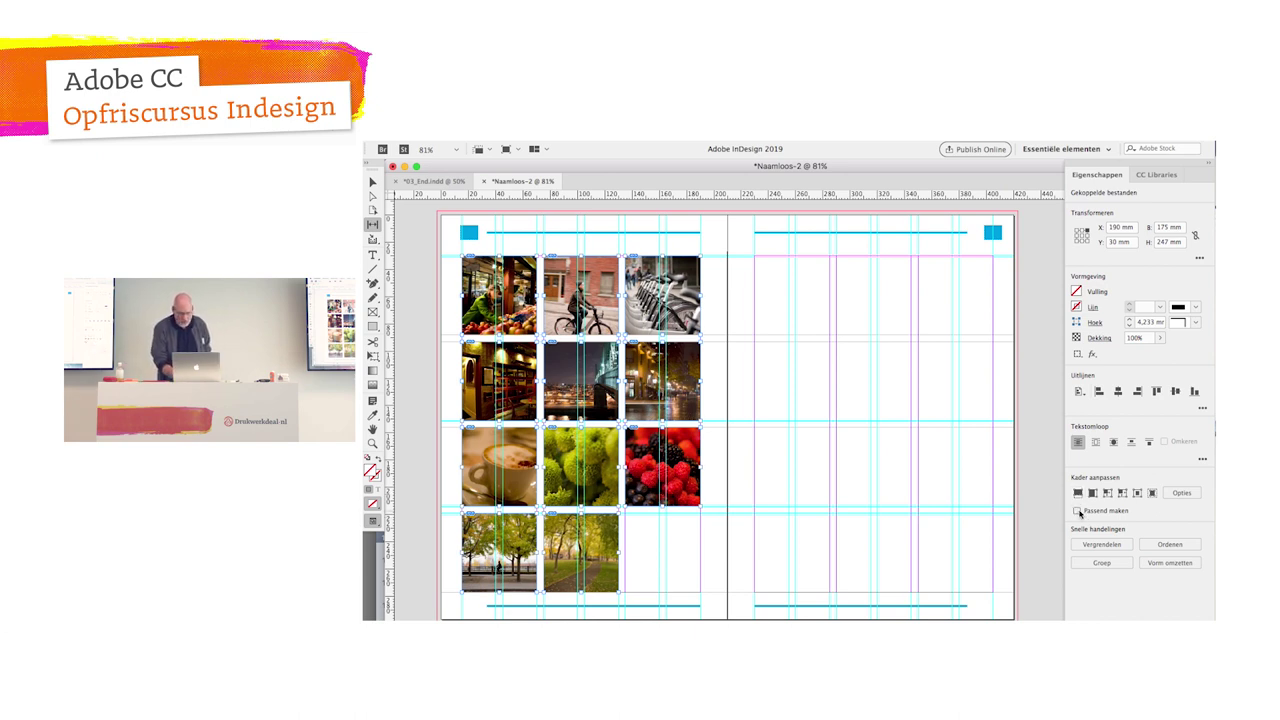
{"action": "left_click", "coordinate": [1077, 511]}
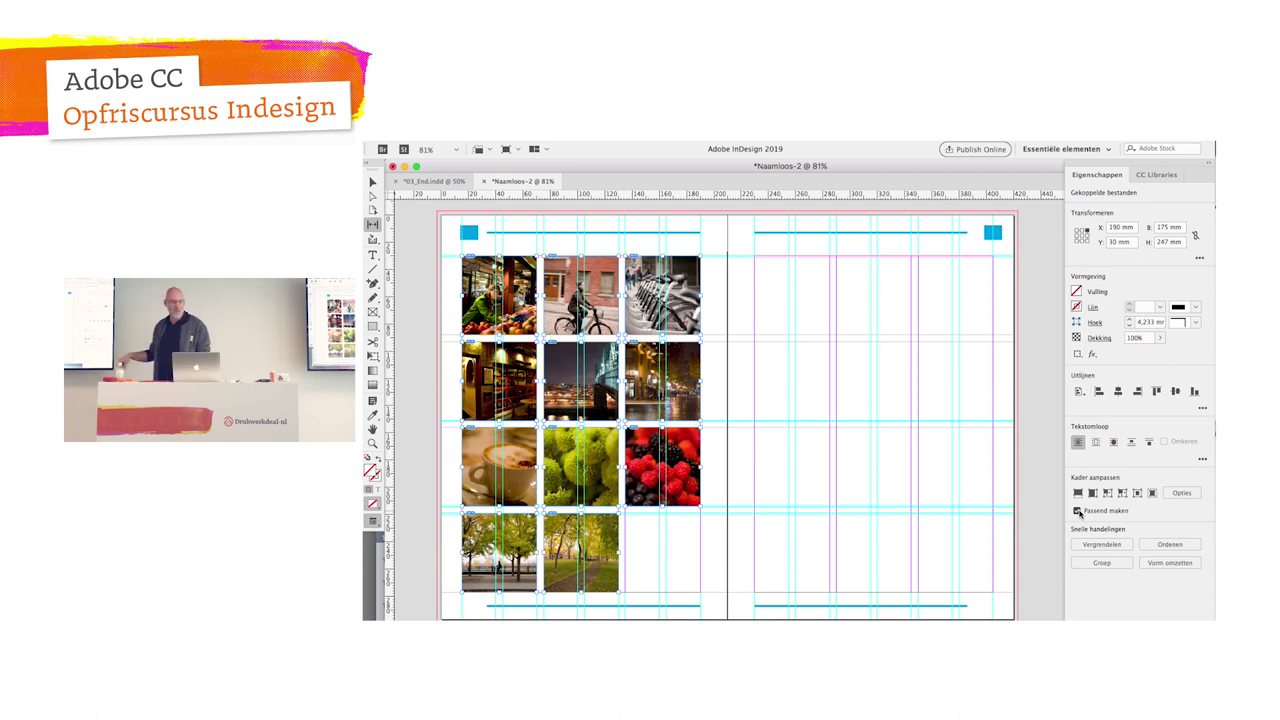
{"action": "left_click", "coordinate": [1078, 511]}
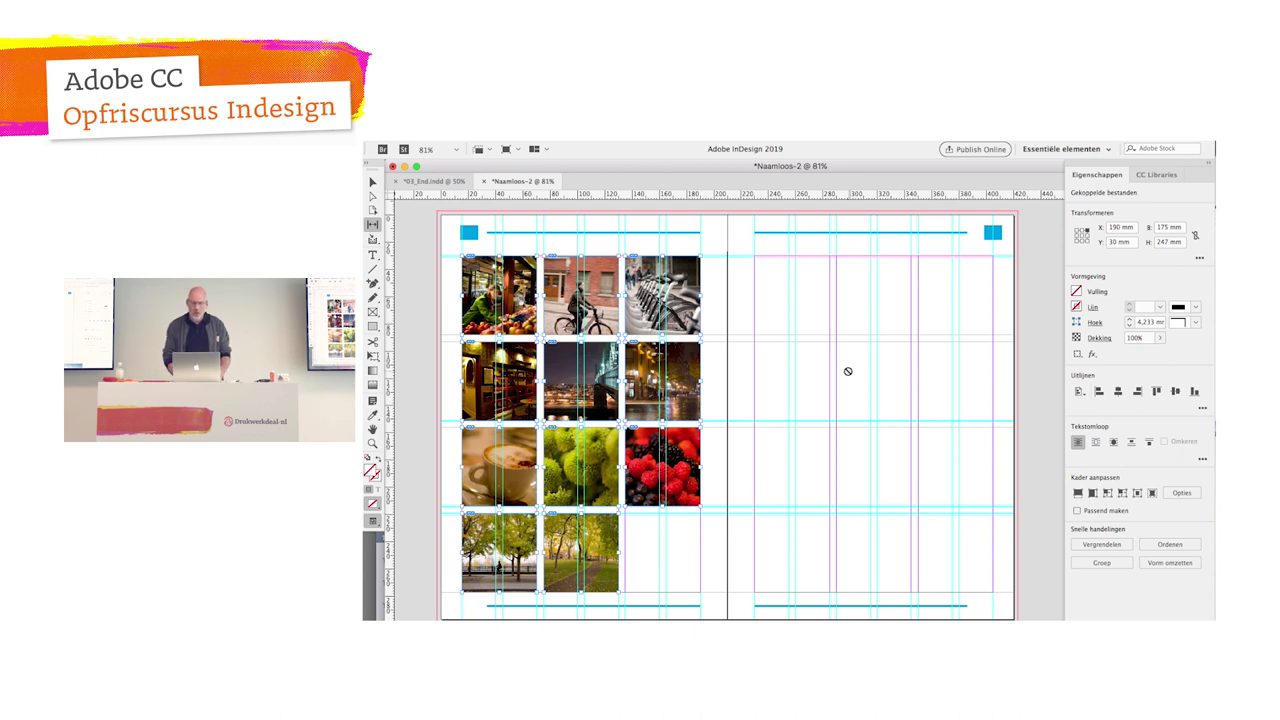
Step: Browse the place dialog to the Links folder inside the Parmigianos PV map folder
{"action": "key", "text": "ctrl+d"}
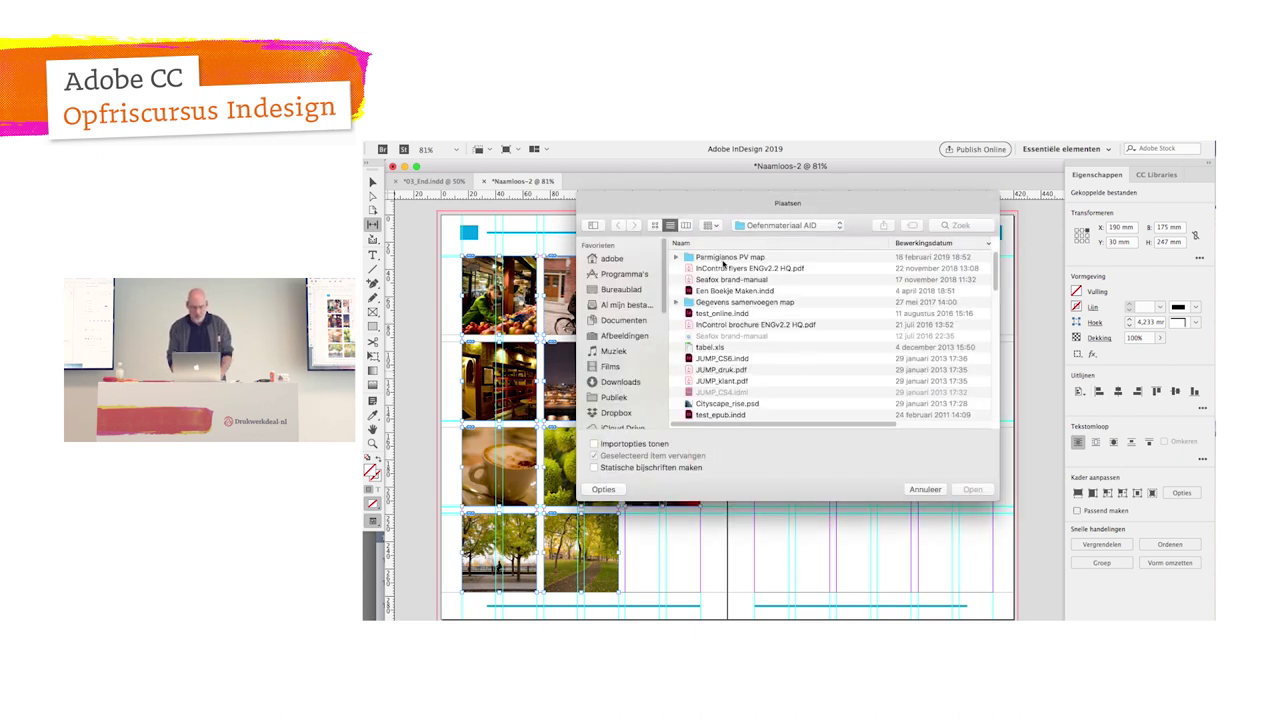
{"action": "double_click", "coordinate": [724, 260]}
{"action": "double_click", "coordinate": [706, 258]}
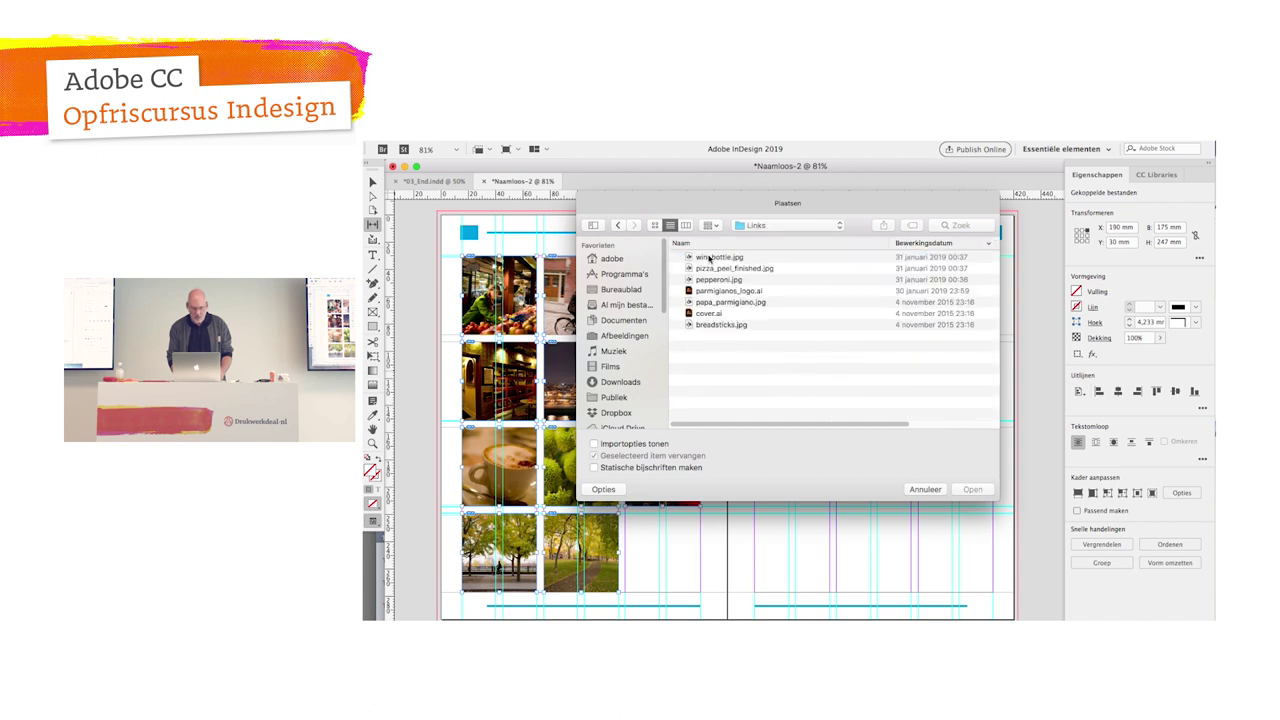
Step: Place pepperoni.jpg on the right page and enlarge its frame
{"action": "double_click", "coordinate": [712, 280]}
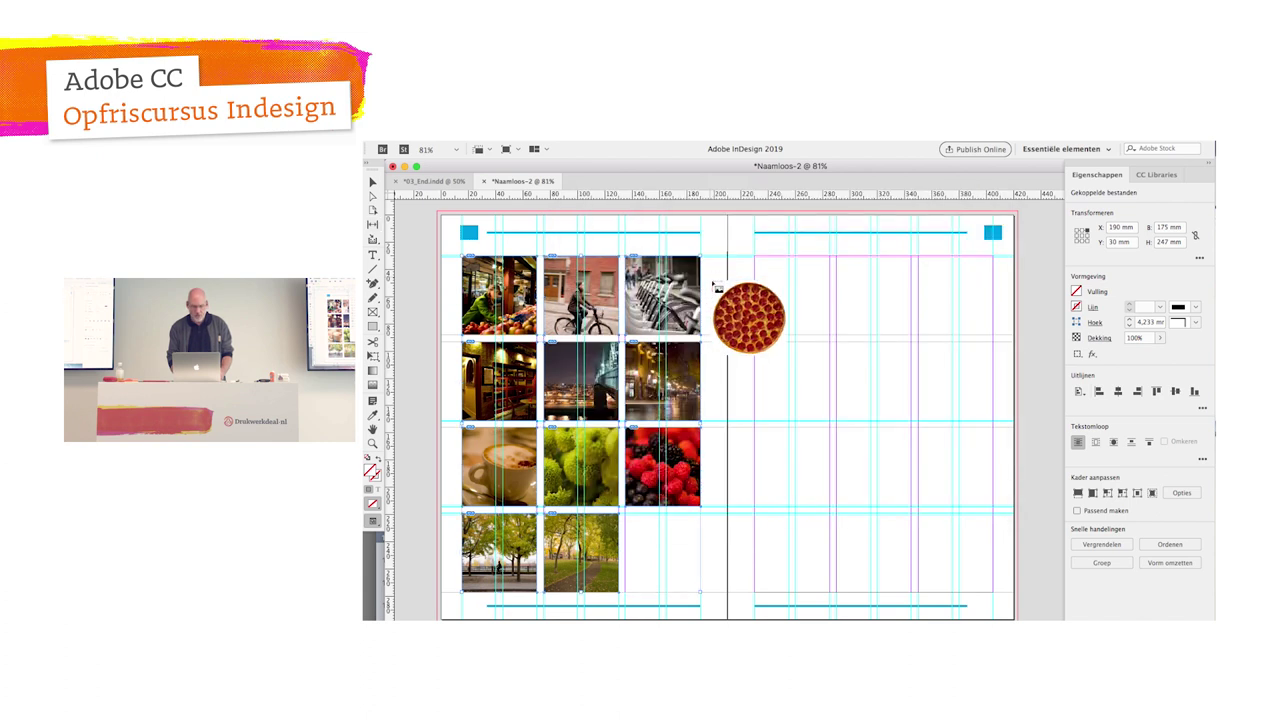
{"action": "left_click_drag", "start_coordinate": [775, 298], "coordinate": [890, 409]}
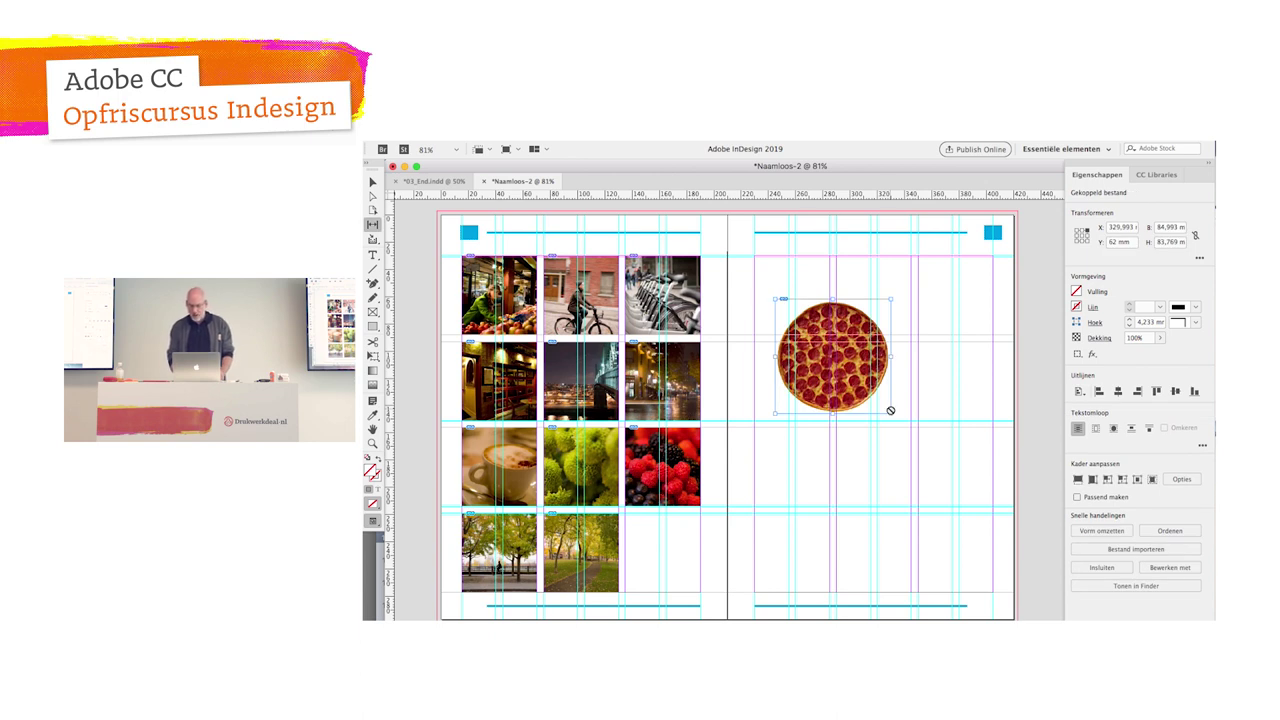
{"action": "left_click", "coordinate": [372, 181]}
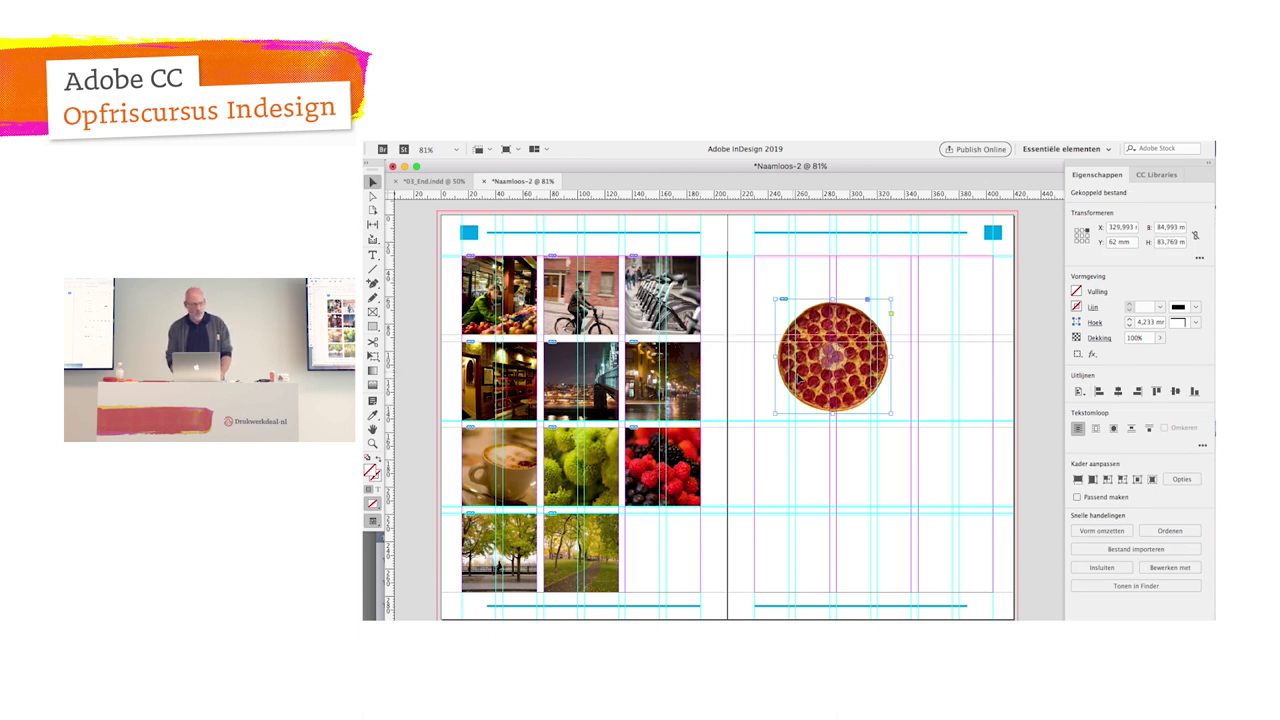
{"action": "mouse_move", "coordinate": [890, 412]}
{"action": "left_mouse_down"}
{"action": "mouse_move", "coordinate": [971, 517]}
{"action": "mouse_move", "coordinate": [896, 450]}
{"action": "mouse_move", "coordinate": [949, 506]}
{"action": "left_mouse_up"}
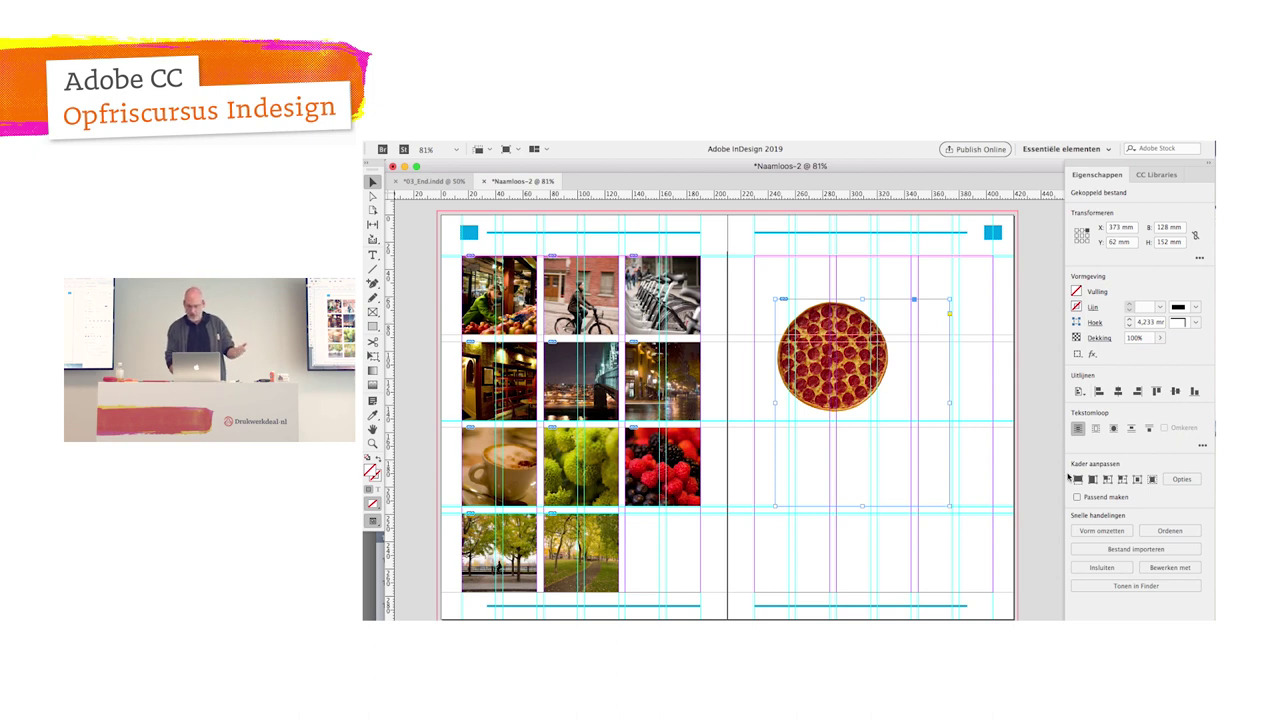
Step: Fit the pizza proportionally with Auto-Fit on, then shrink the frame to about 144 × 143 mm
{"action": "left_click", "coordinate": [1077, 479]}
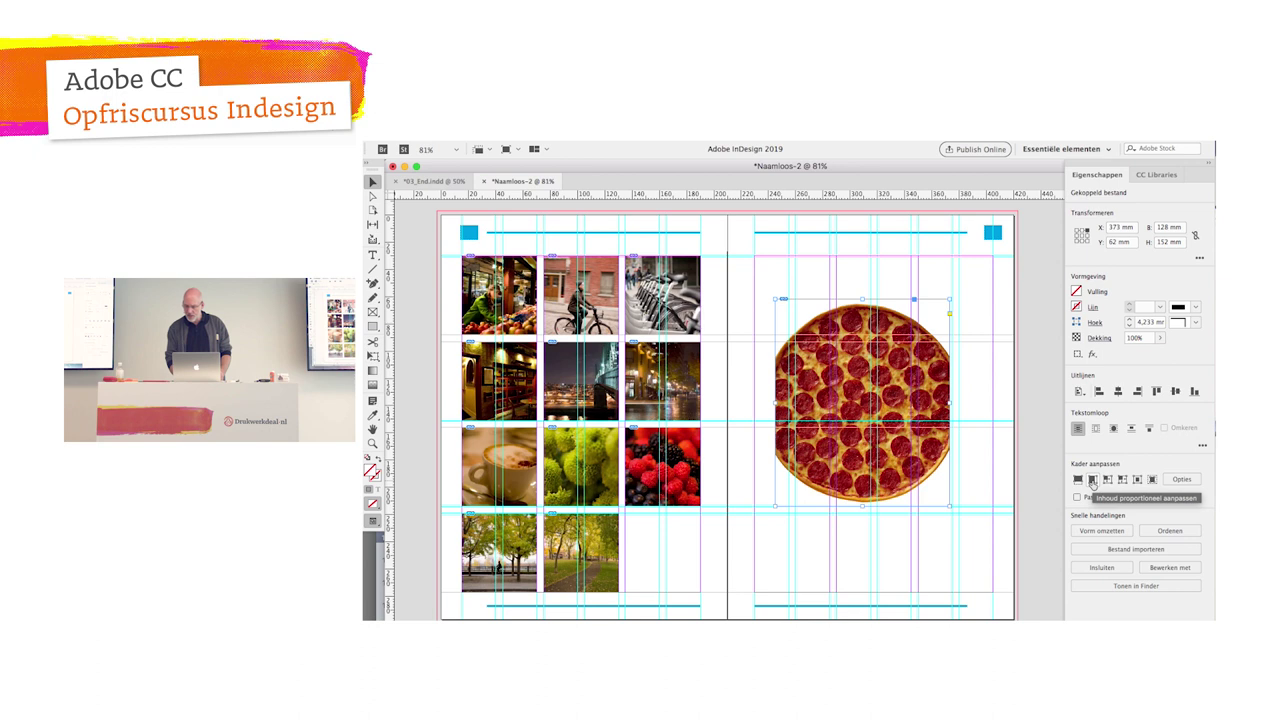
{"action": "left_click", "coordinate": [1092, 480]}
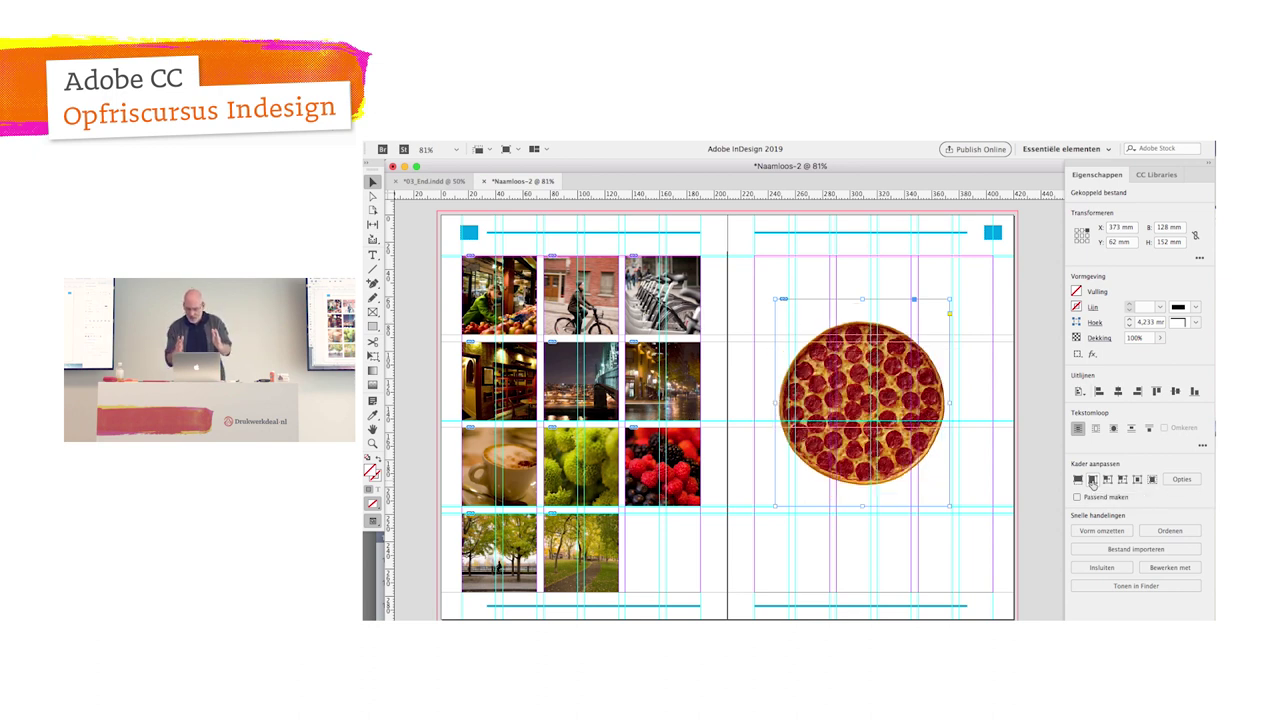
{"action": "left_click", "coordinate": [1078, 498]}
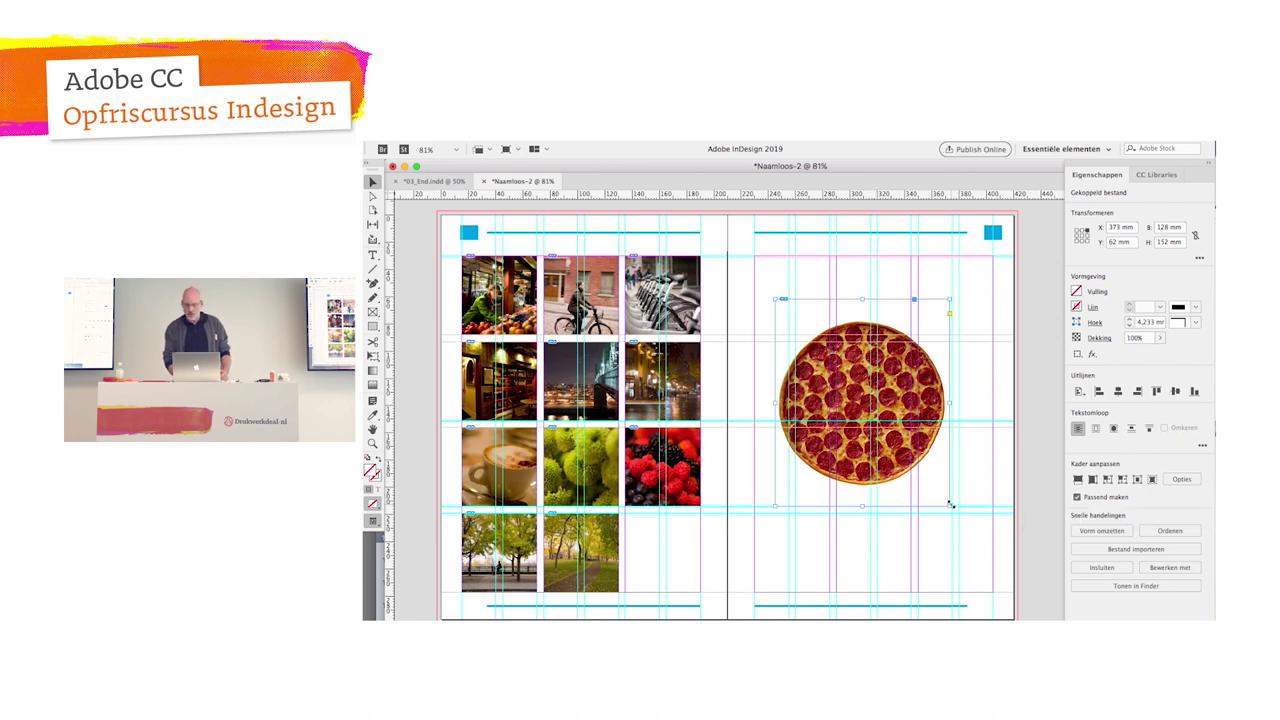
{"action": "mouse_move", "coordinate": [950, 505]}
{"action": "left_mouse_down"}
{"action": "mouse_move", "coordinate": [916, 432]}
{"action": "mouse_move", "coordinate": [960, 577]}
{"action": "mouse_move", "coordinate": [929, 483]}
{"action": "mouse_move", "coordinate": [920, 577]}
{"action": "mouse_move", "coordinate": [942, 444]}
{"action": "mouse_move", "coordinate": [957, 523]}
{"action": "mouse_move", "coordinate": [1000, 500]}
{"action": "mouse_move", "coordinate": [962, 474]}
{"action": "mouse_move", "coordinate": [970, 493]}
{"action": "left_mouse_up"}
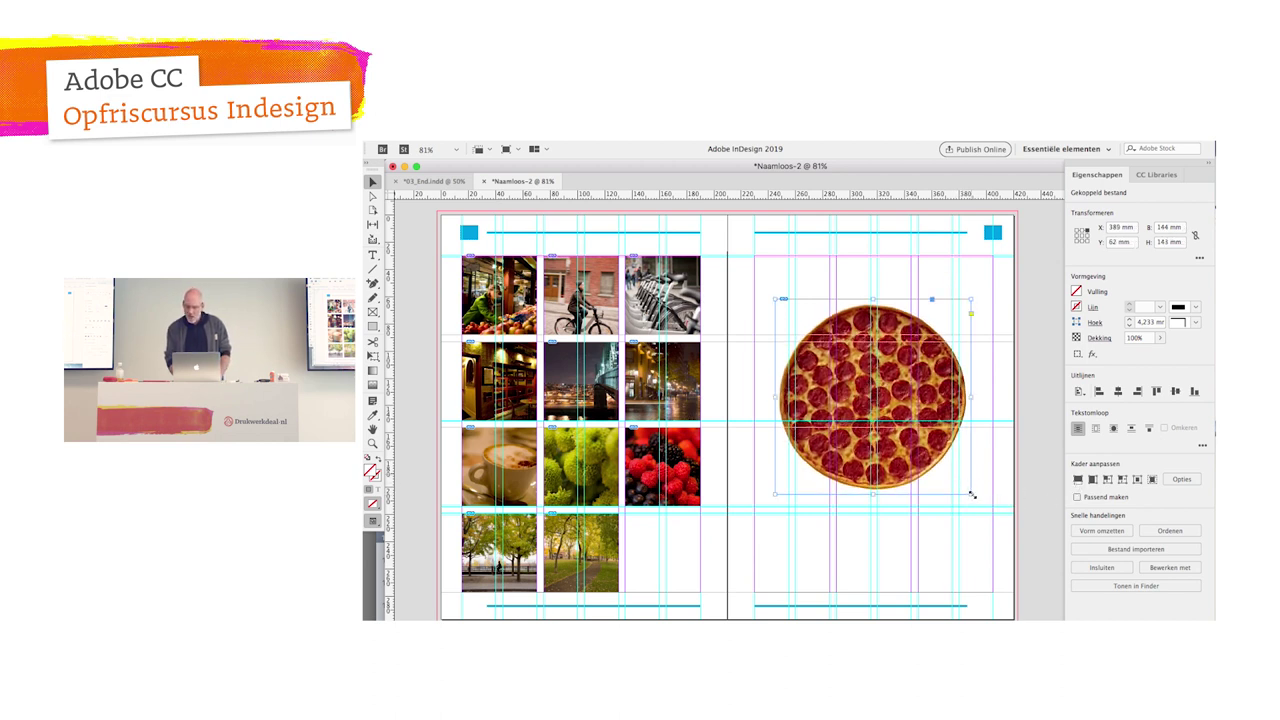
Step: Crop the pizza frame small, turn on Auto-Fit, and enlarge it with the image scaling along
{"action": "left_click_drag", "start_coordinate": [970, 493], "coordinate": [861, 391]}
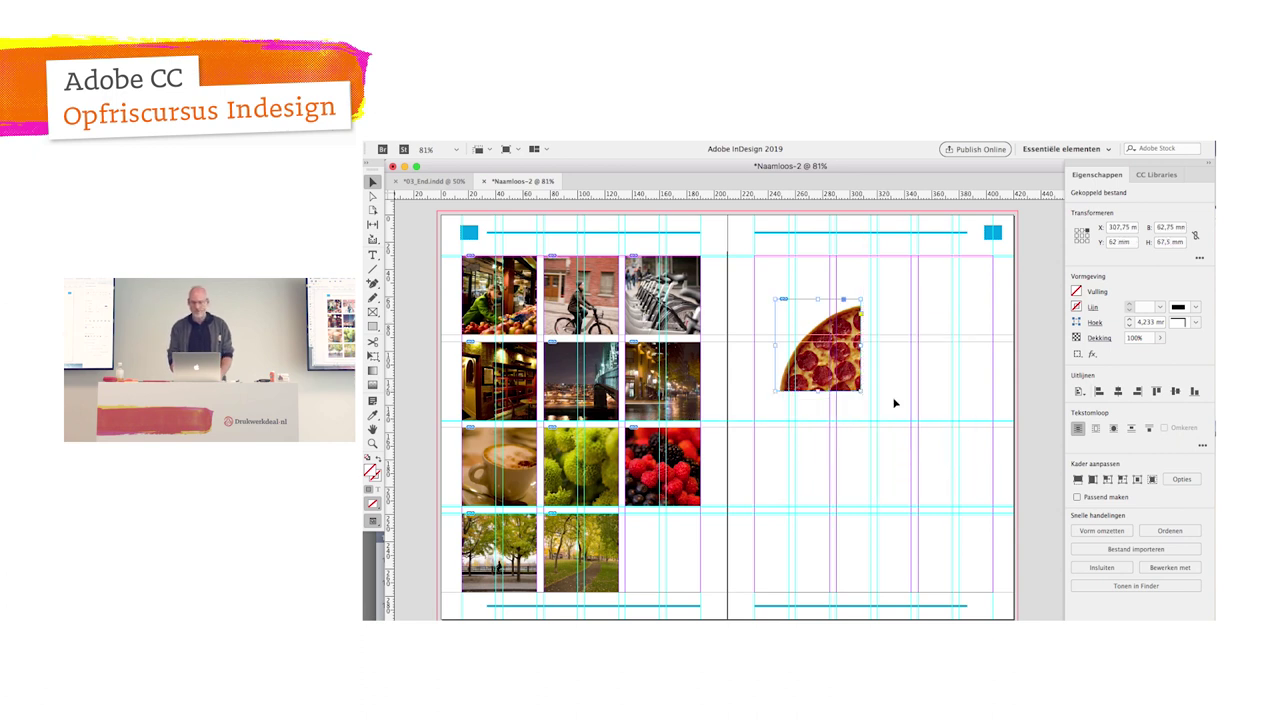
{"action": "left_click", "coordinate": [1077, 497]}
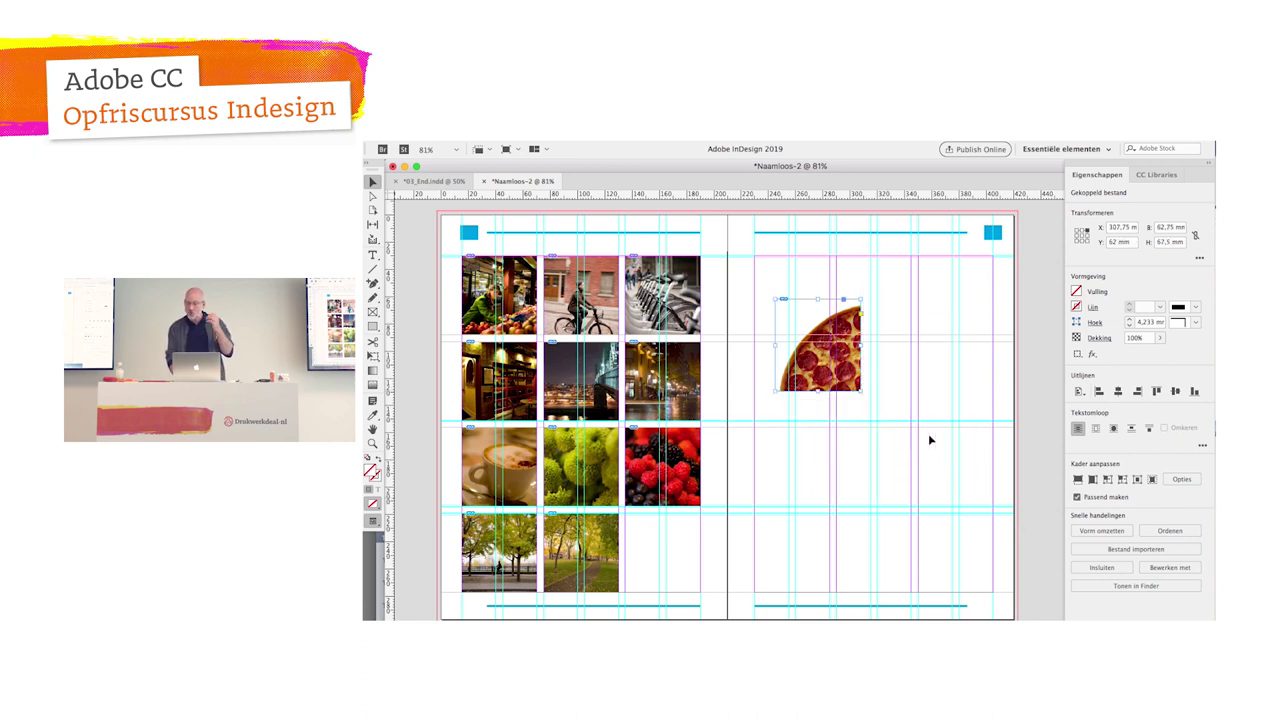
{"action": "mouse_move", "coordinate": [862, 392]}
{"action": "left_mouse_down"}
{"action": "mouse_move", "coordinate": [897, 432]}
{"action": "mouse_move", "coordinate": [909, 397]}
{"action": "mouse_move", "coordinate": [919, 411]}
{"action": "mouse_move", "coordinate": [874, 404]}
{"action": "mouse_move", "coordinate": [906, 447]}
{"action": "left_mouse_up"}
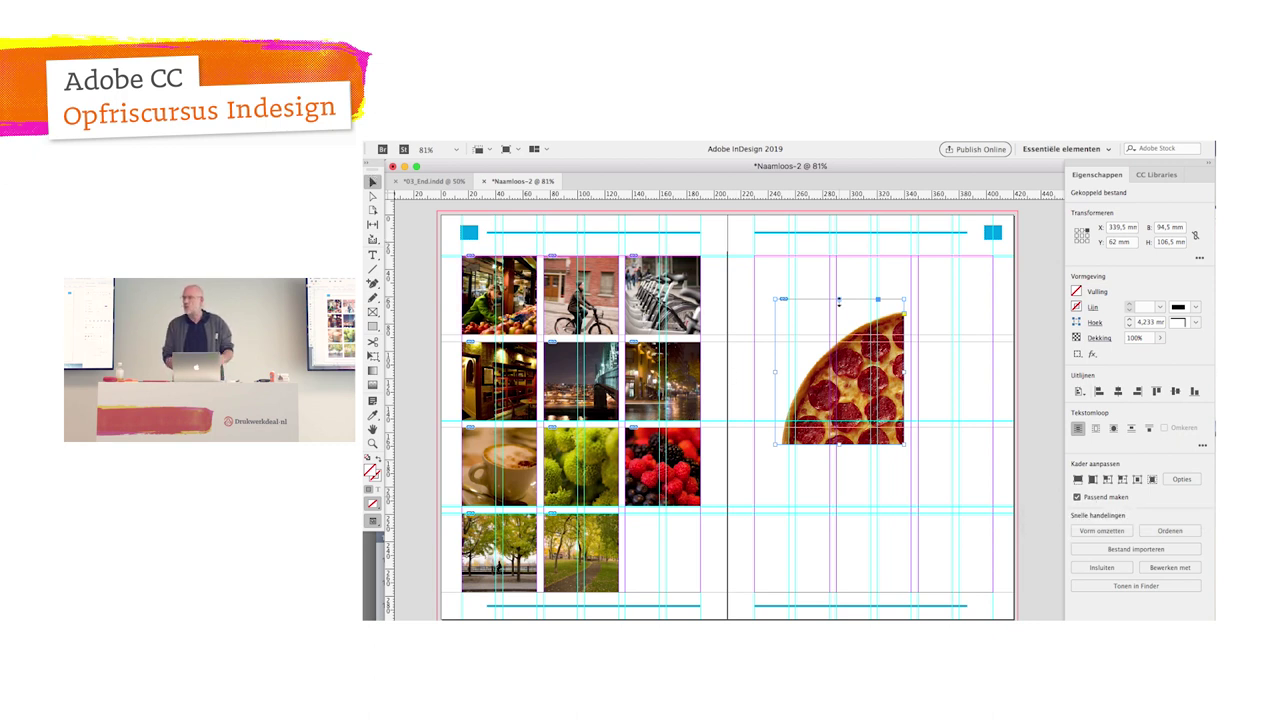
Step: Select the pepperoni pizza frame and delete it from the right page
{"action": "left_click", "coordinate": [861, 286]}
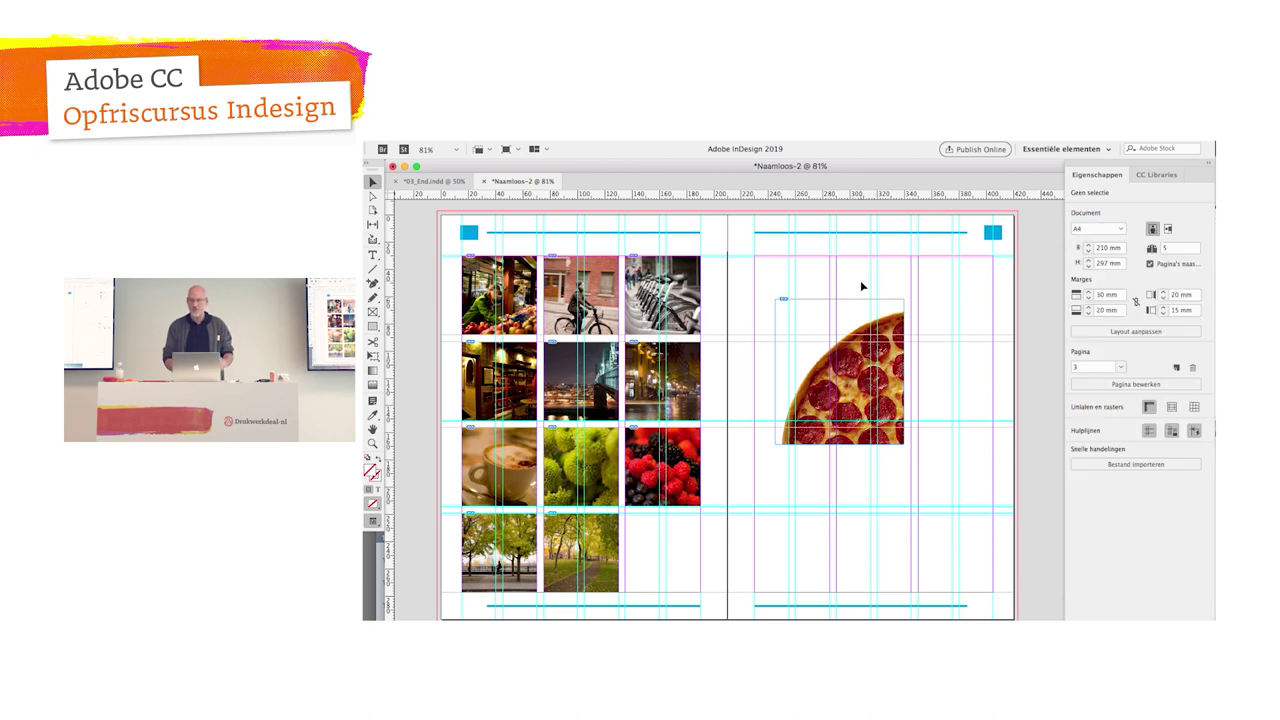
{"action": "left_click", "coordinate": [859, 372]}
{"action": "key", "text": "Delete"}
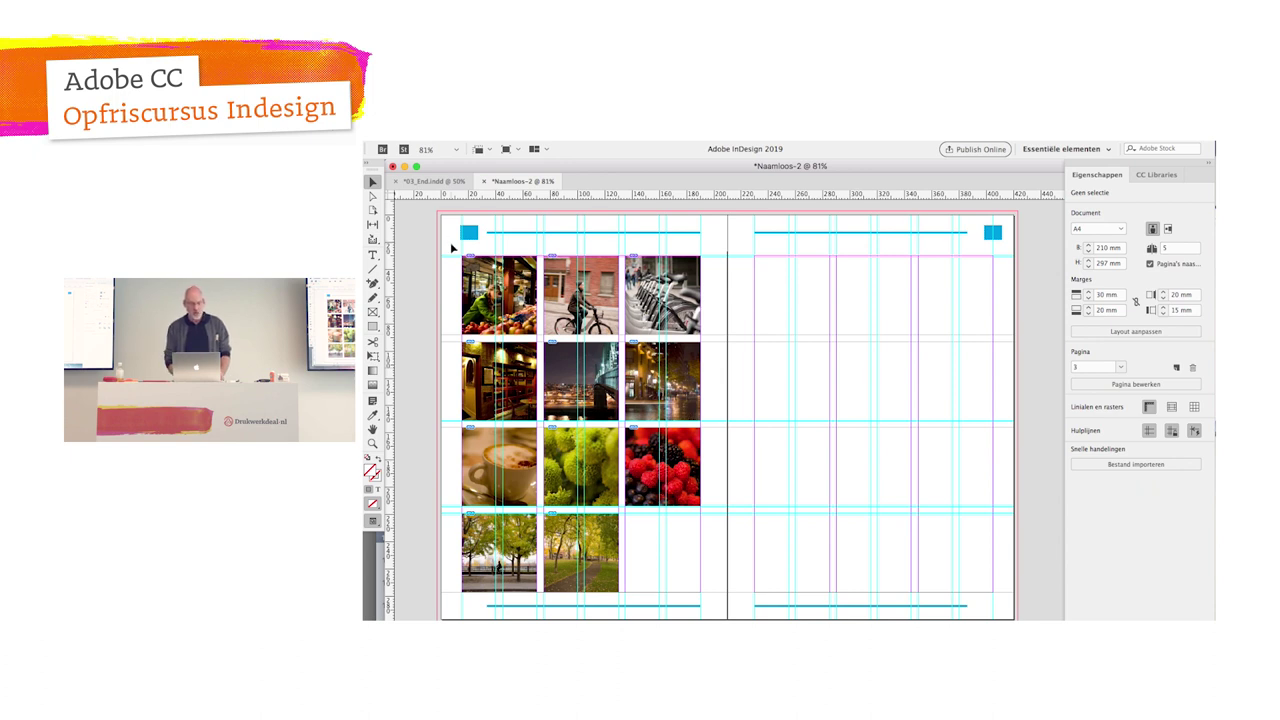
Step: Give the photo grid Auto-Fit and undo a trial widening, keeping it at 175 mm
{"action": "left_click_drag", "start_coordinate": [452, 248], "coordinate": [705, 595]}
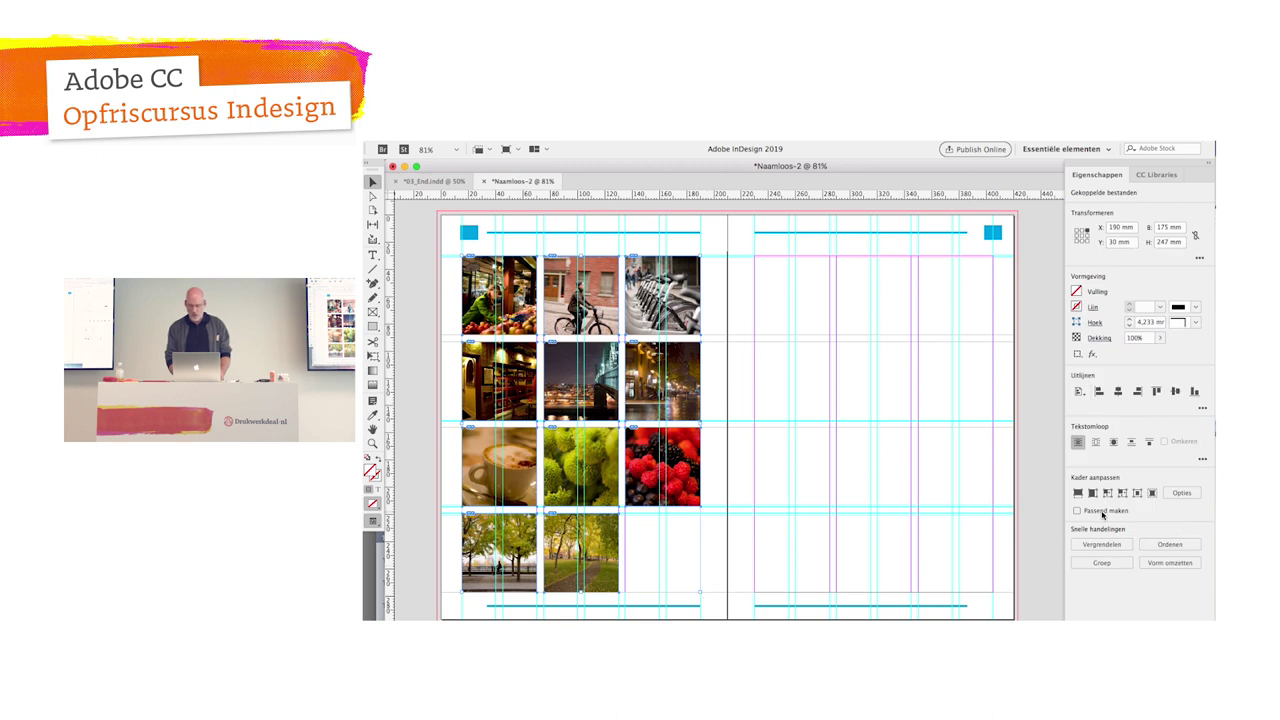
{"action": "left_click", "coordinate": [1103, 514]}
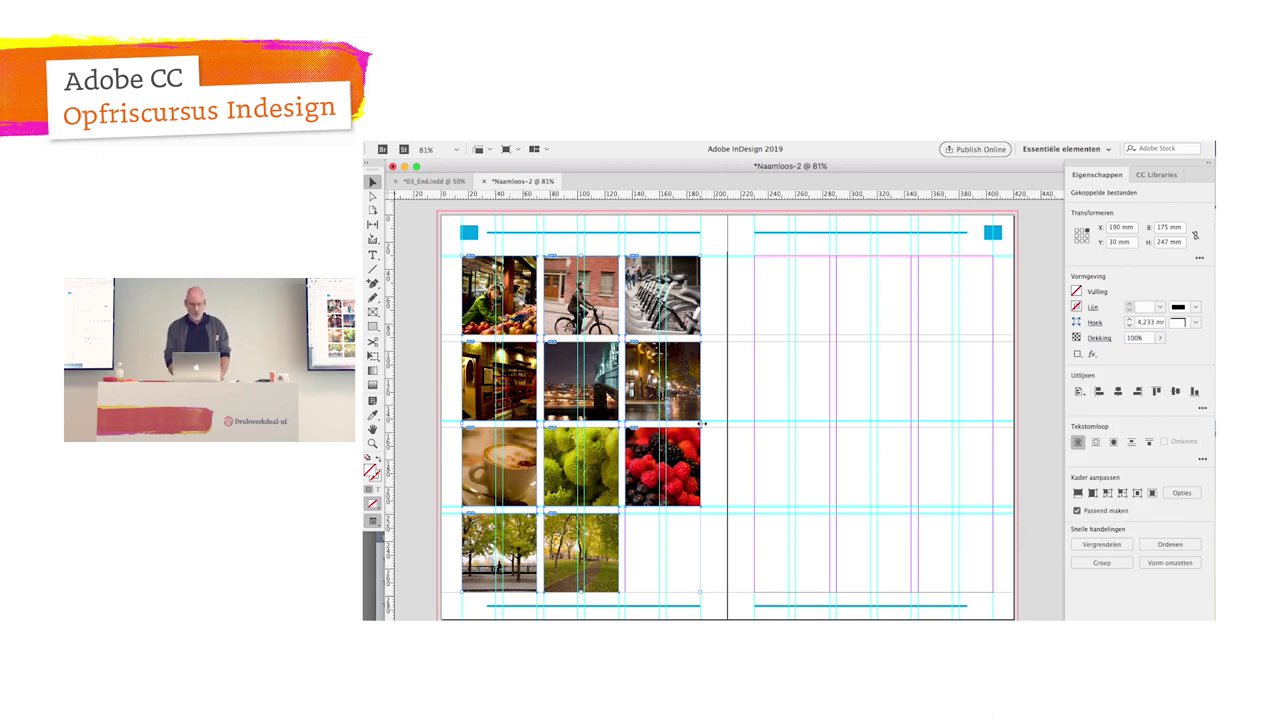
{"action": "left_click_drag", "start_coordinate": [702, 424], "coordinate": [958, 440]}
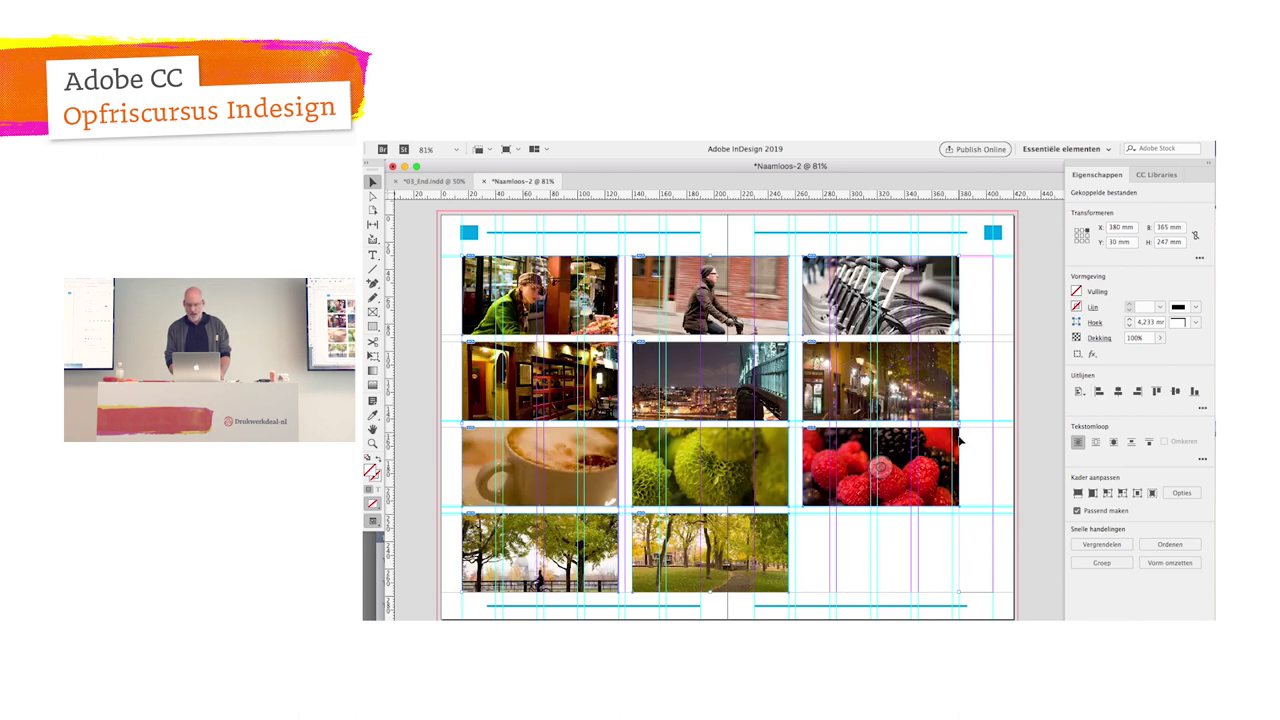
{"action": "key", "text": "ctrl+z"}
{"action": "key", "text": "ctrl+z"}
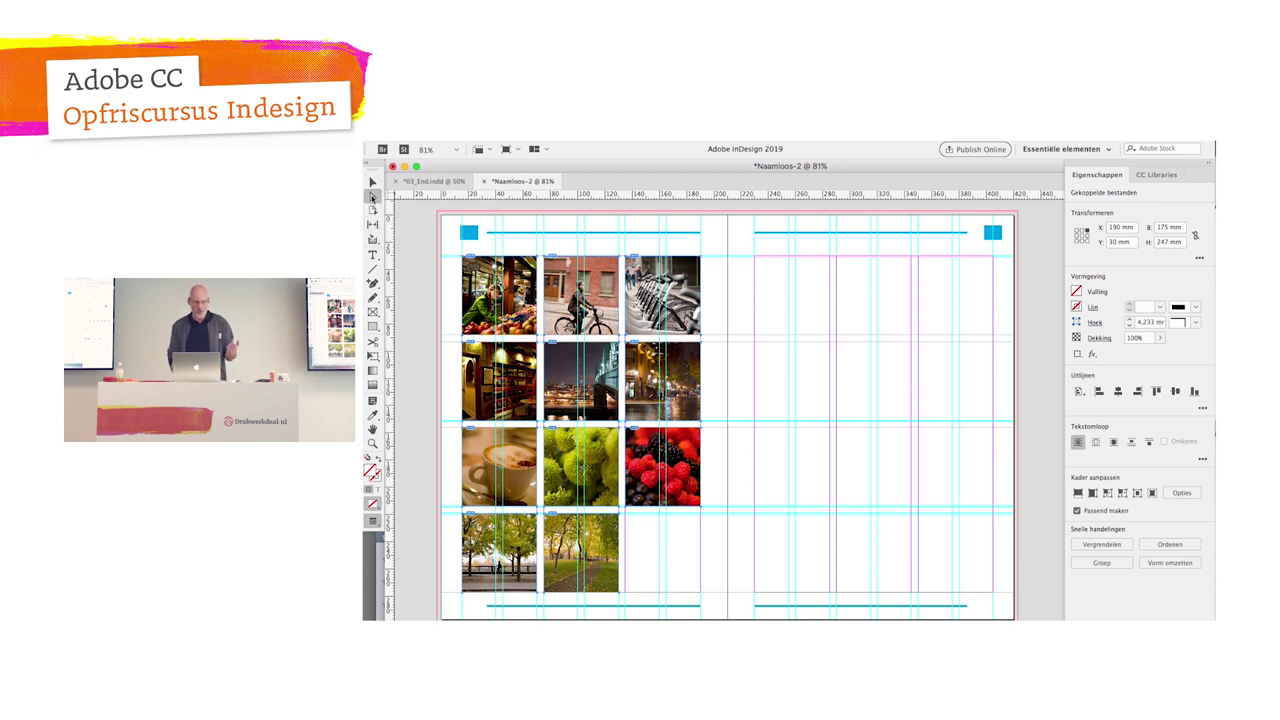
{"action": "left_click", "coordinate": [373, 195]}
Step: With the Gap tool, make the first row taller and rebalance the first columns' widths
{"action": "scroll", "coordinate": [373, 215], "scroll_direction": "left", "scroll_amount": 5}
{"action": "left_click", "coordinate": [373, 226]}
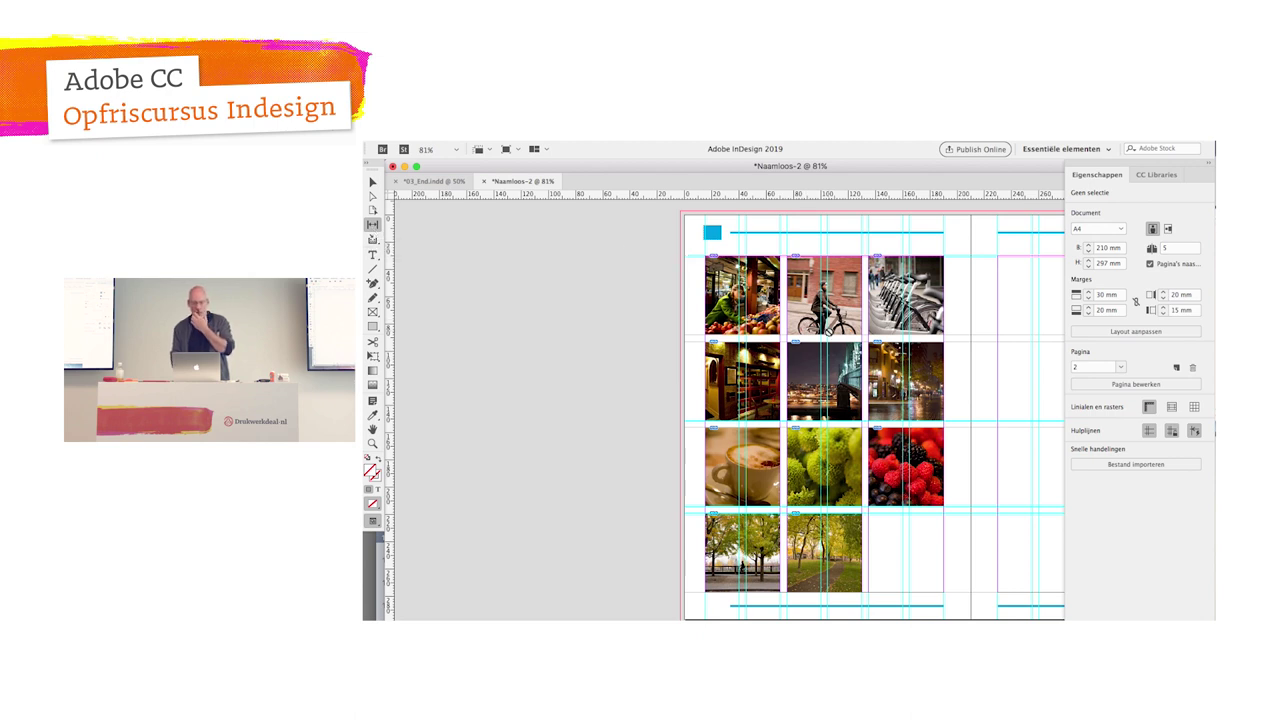
{"action": "left_click_drag", "start_coordinate": [838, 338], "coordinate": [836, 378]}
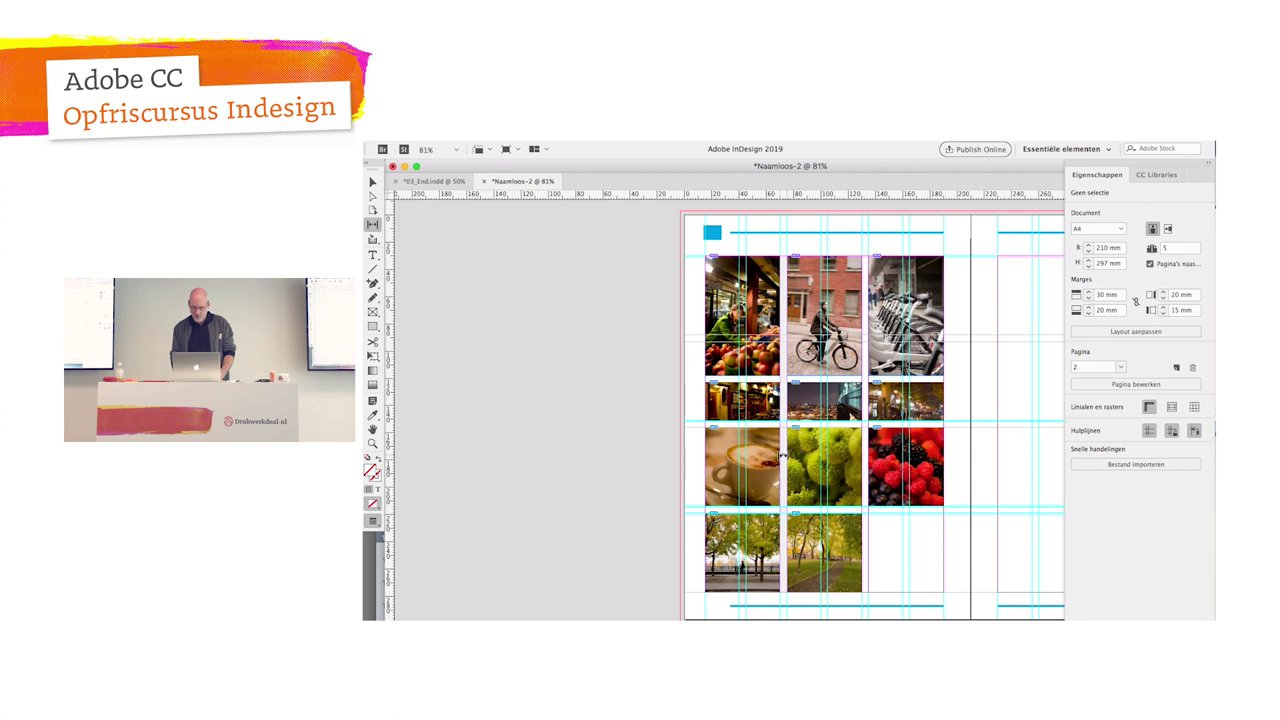
{"action": "left_click_drag", "start_coordinate": [784, 456], "coordinate": [806, 456]}
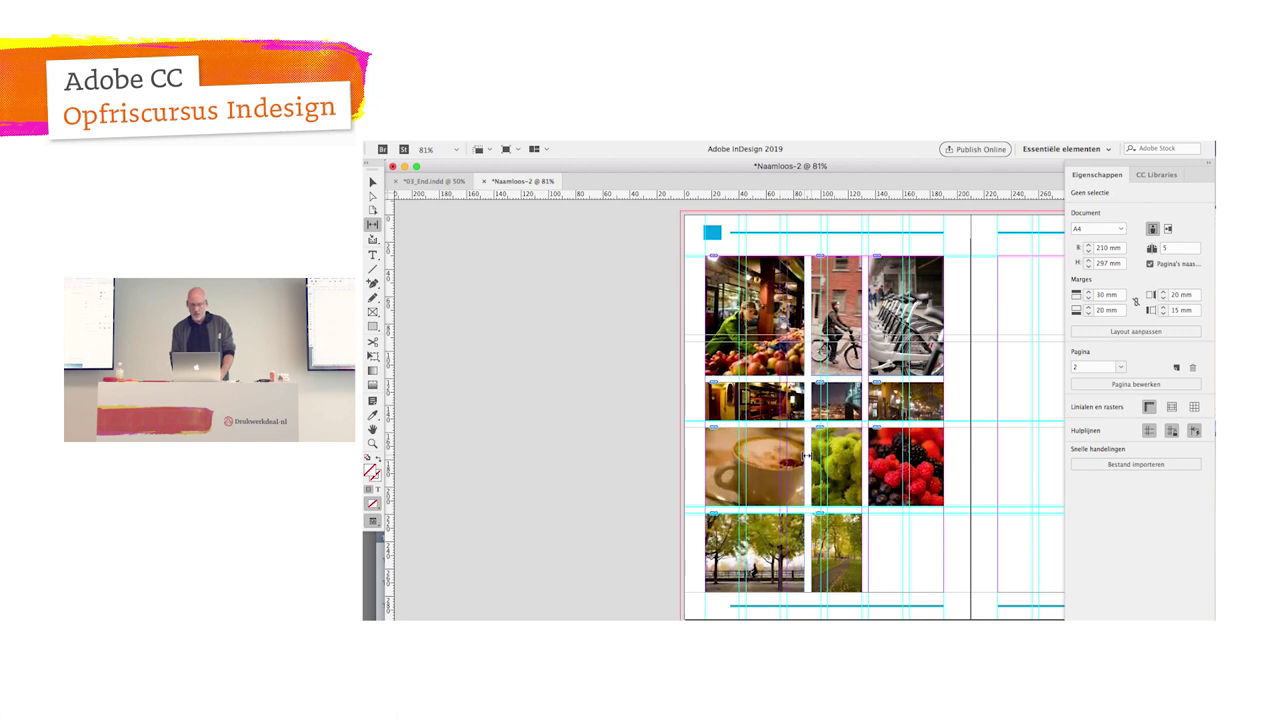
{"action": "left_click_drag", "start_coordinate": [806, 456], "coordinate": [674, 463]}
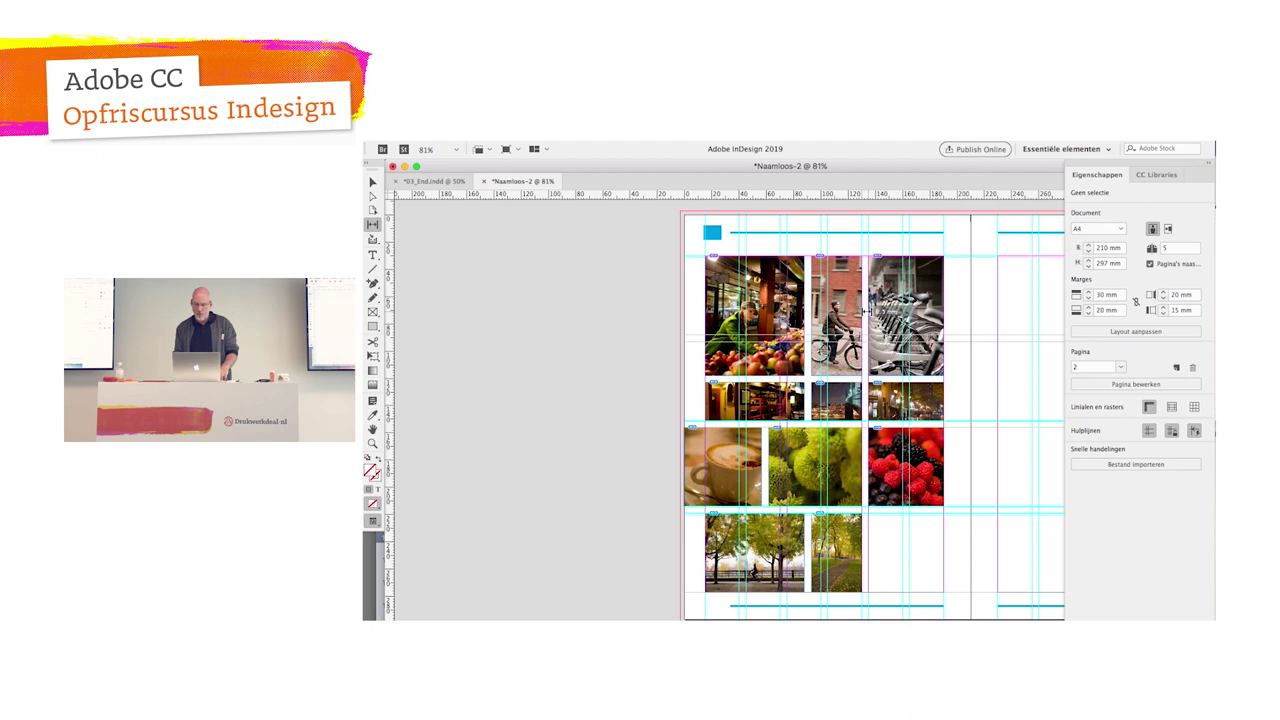
Step: Widen the cyclist and raspberry photos, heighten the middle row, and preview without guides
{"action": "left_click_drag", "start_coordinate": [865, 311], "coordinate": [905, 313]}
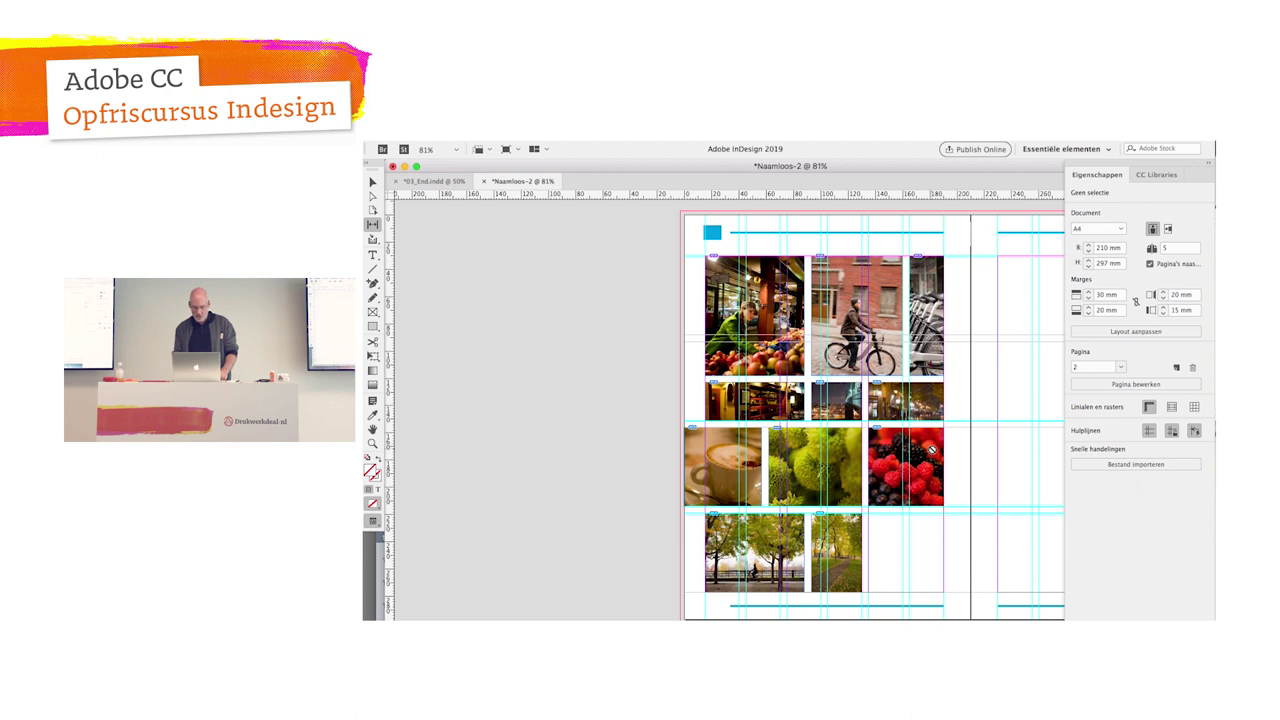
{"action": "left_click_drag", "start_coordinate": [945, 453], "coordinate": [973, 458]}
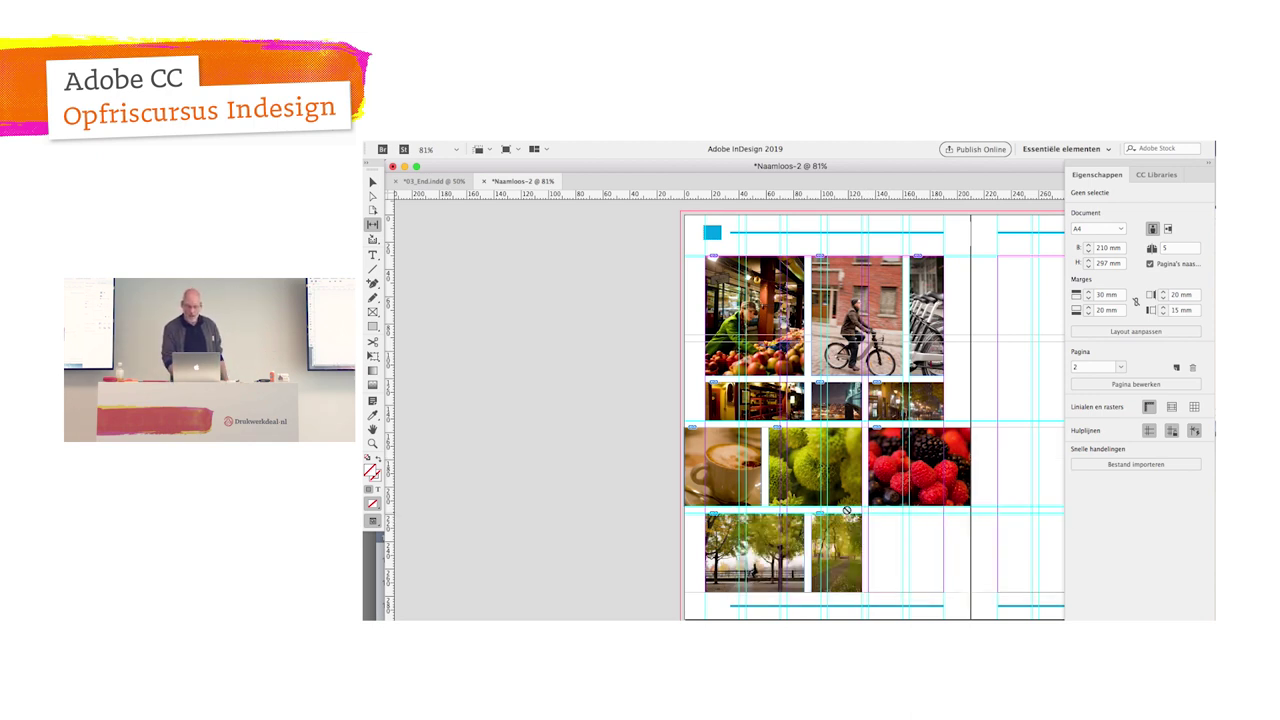
{"action": "left_click_drag", "start_coordinate": [850, 512], "coordinate": [846, 526]}
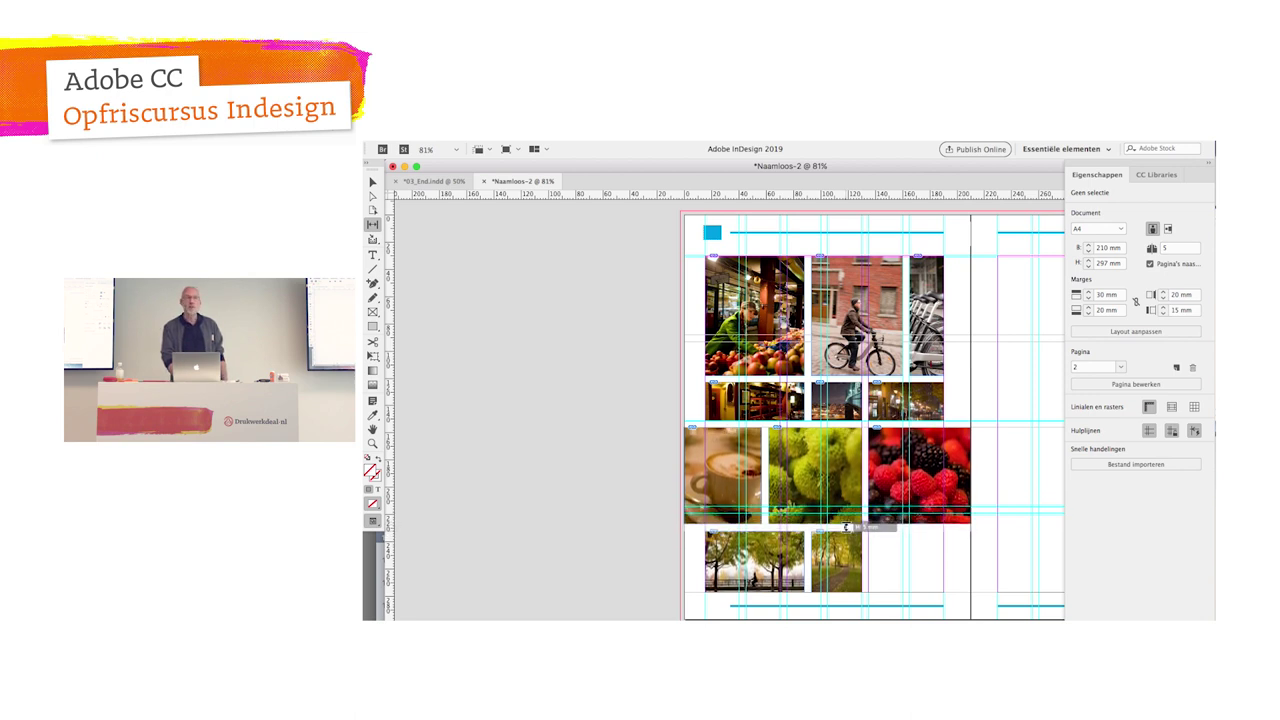
{"action": "left_click_drag", "start_coordinate": [846, 527], "coordinate": [846, 527]}
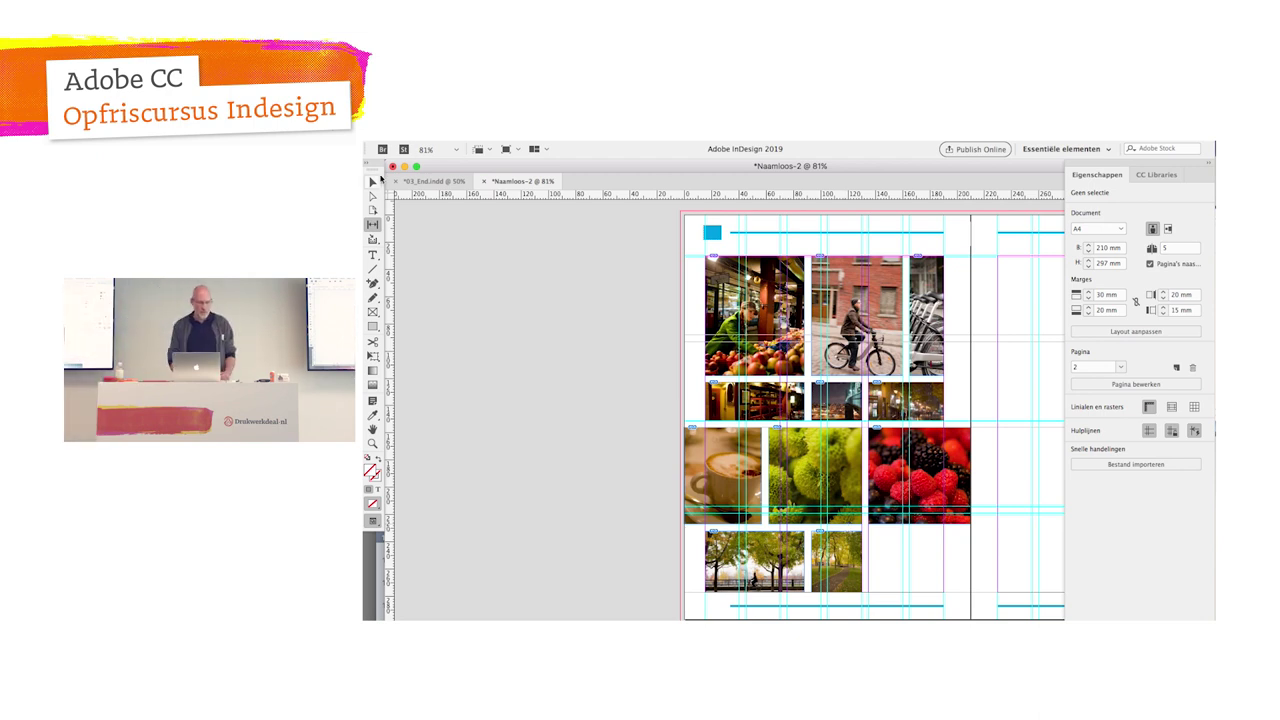
{"action": "left_click", "coordinate": [372, 181]}
{"action": "key", "text": "w"}
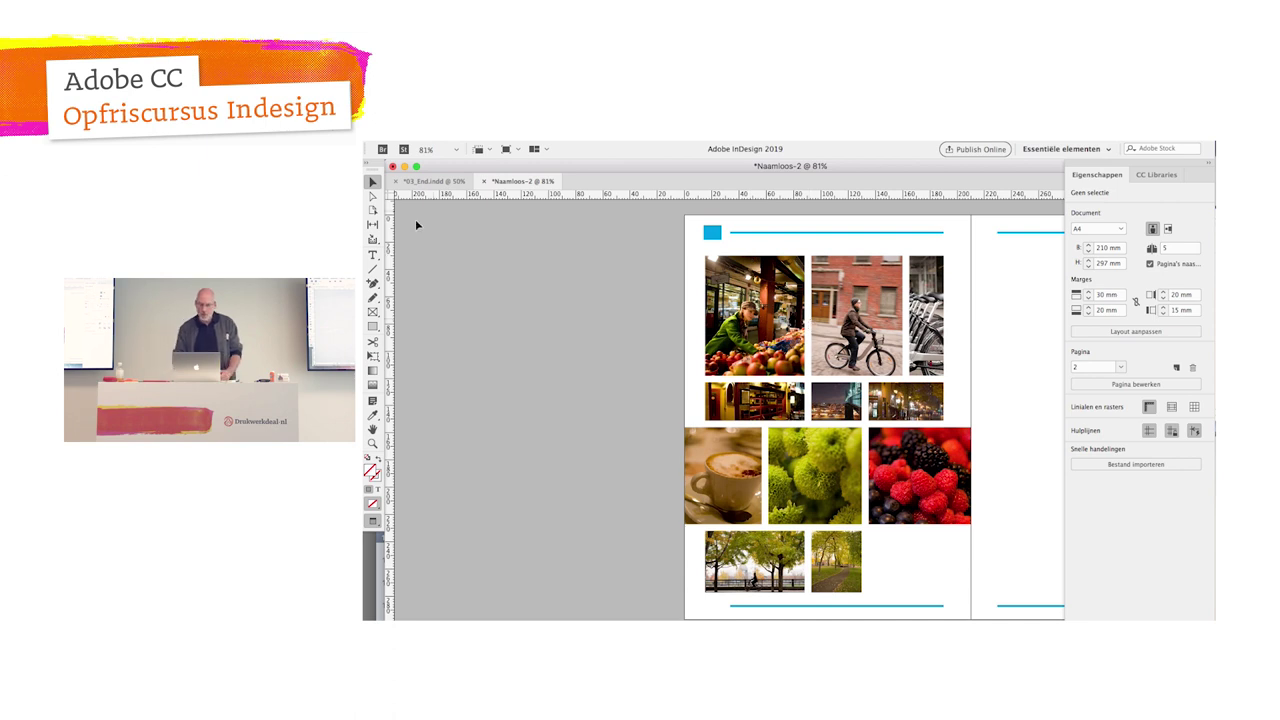
Step: Shorten the top-left photo with the Gap tool and delete the thin strip beneath it
{"action": "left_click", "coordinate": [372, 224]}
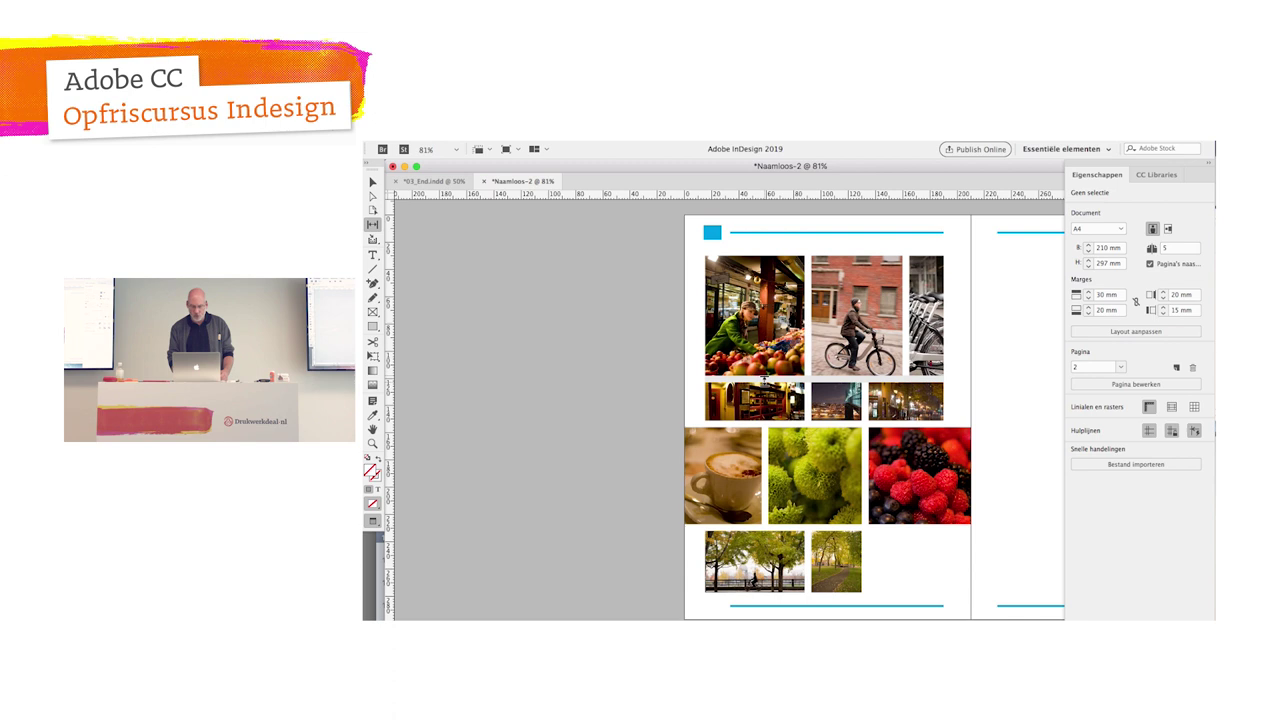
{"action": "left_click_drag", "start_coordinate": [762, 378], "coordinate": [720, 344]}
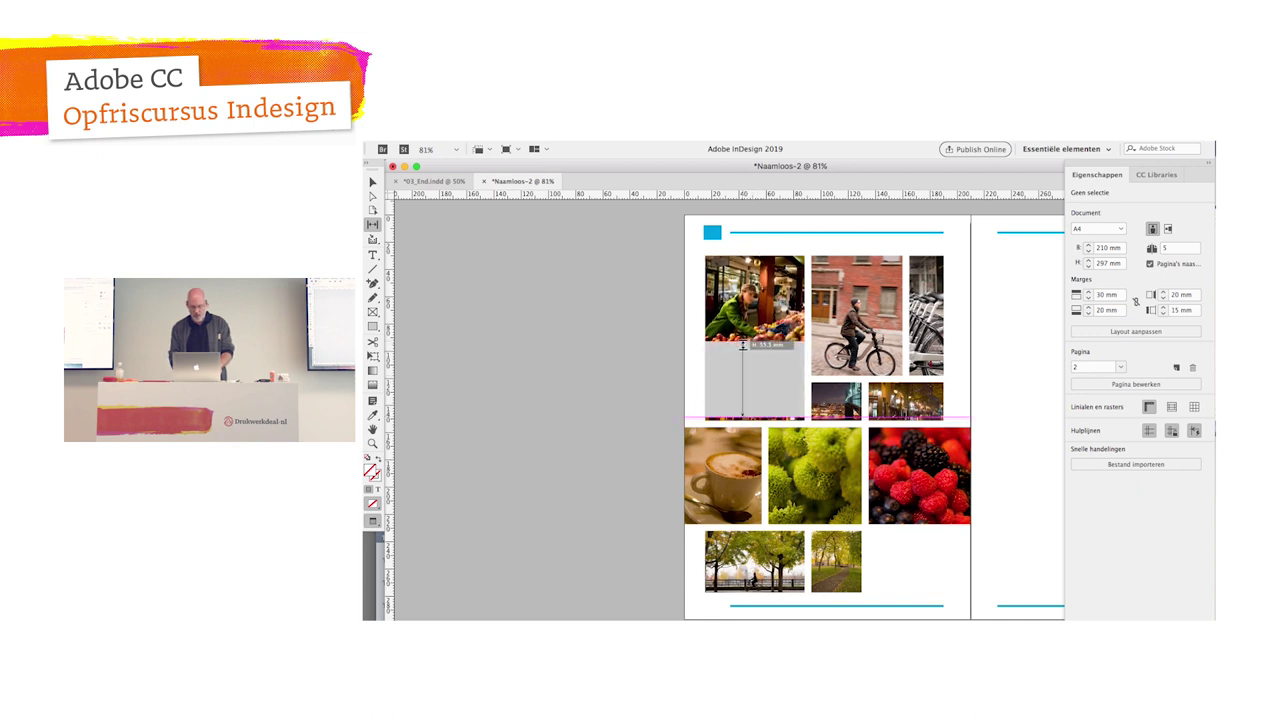
{"action": "key", "text": "v"}
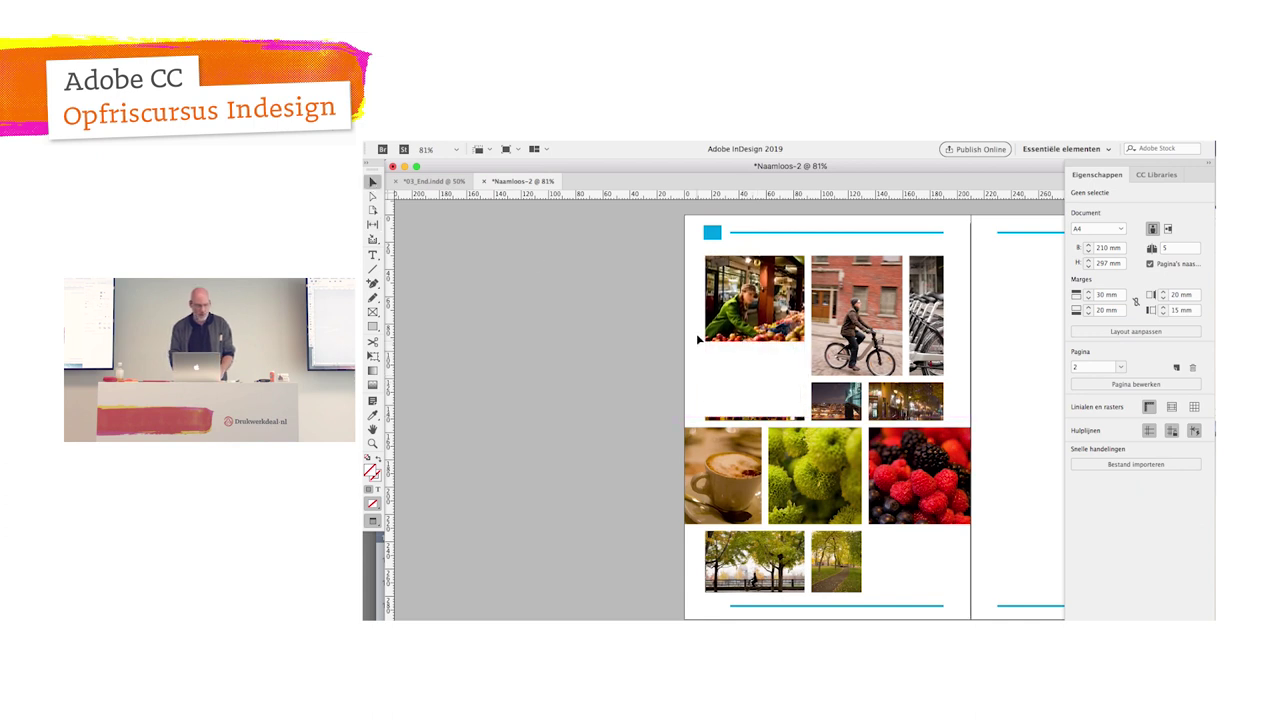
{"action": "left_click", "coordinate": [753, 420]}
{"action": "key", "text": "Delete"}
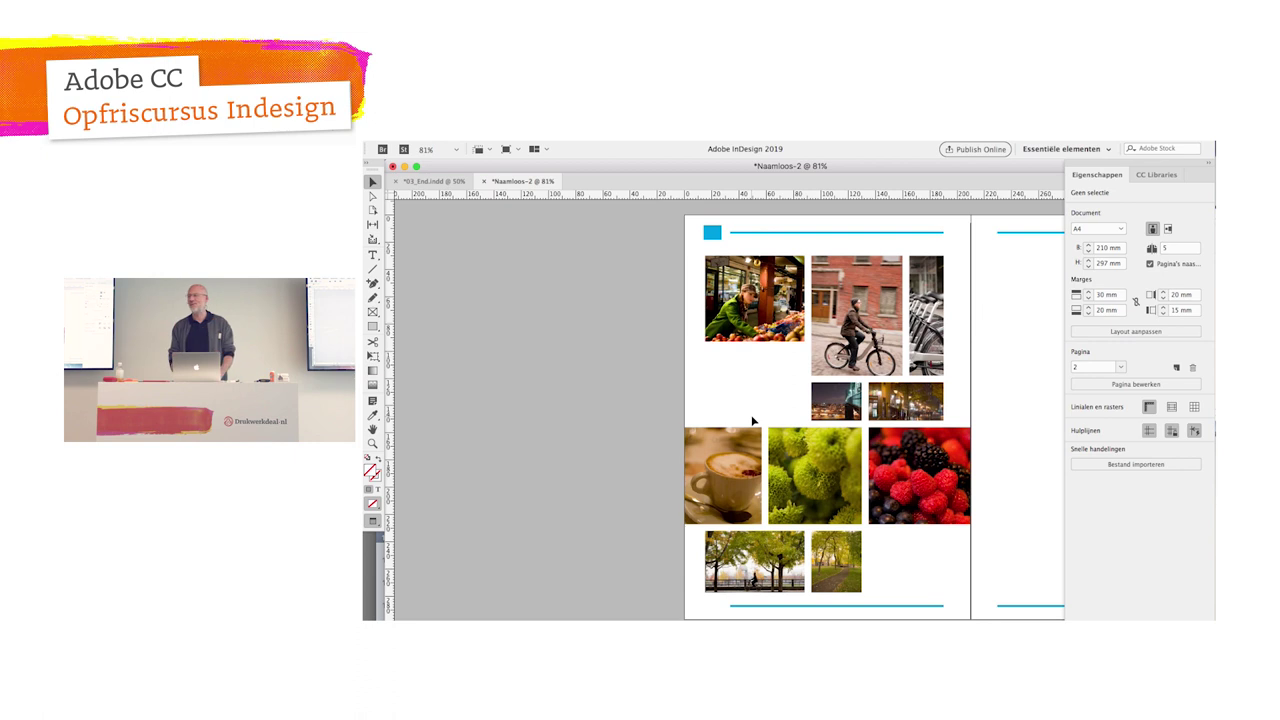
Step: Toggle guides on and off again, then bring 03_End.indd to the front
{"action": "key", "text": "w"}
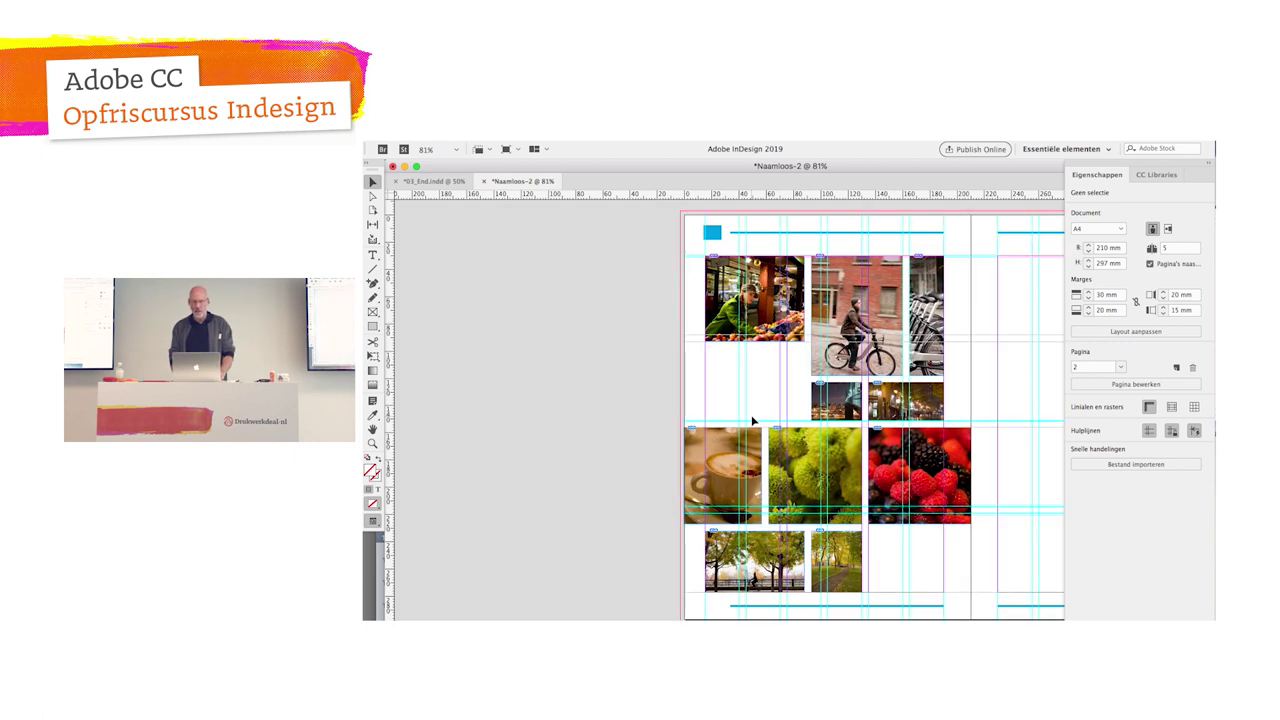
{"action": "key", "text": "w"}
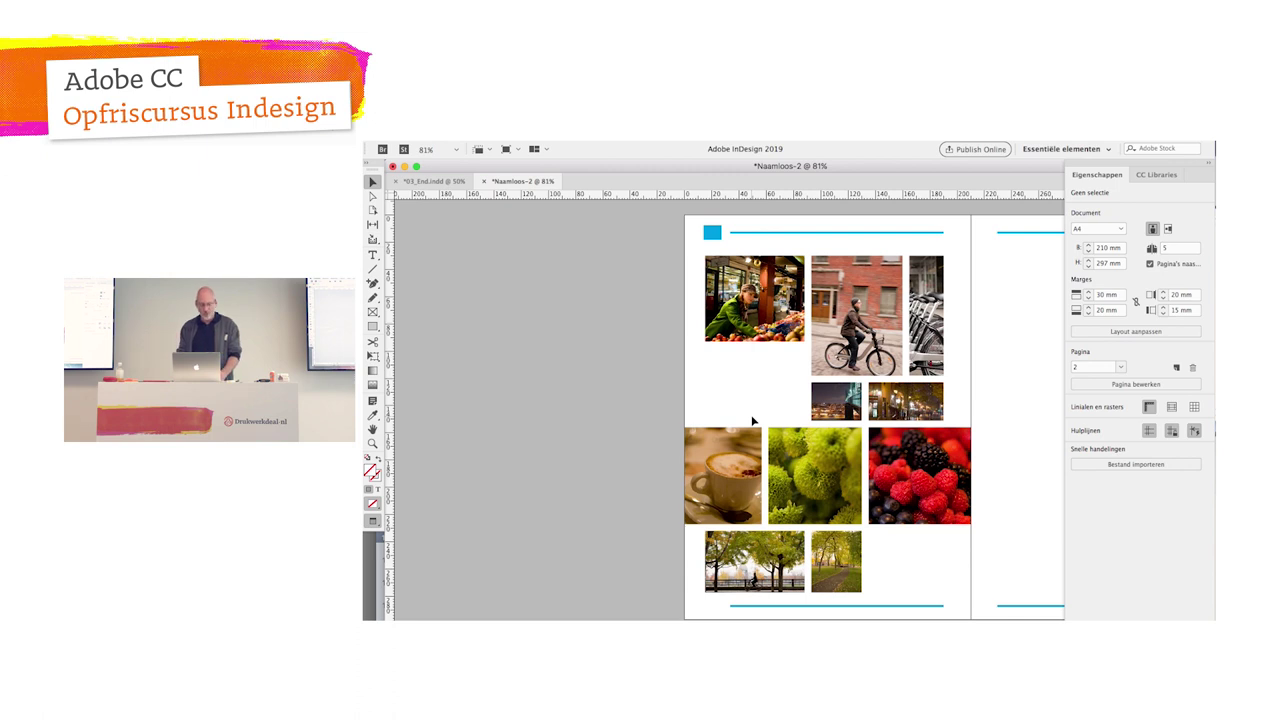
{"action": "key", "text": "ctrl+Tab"}
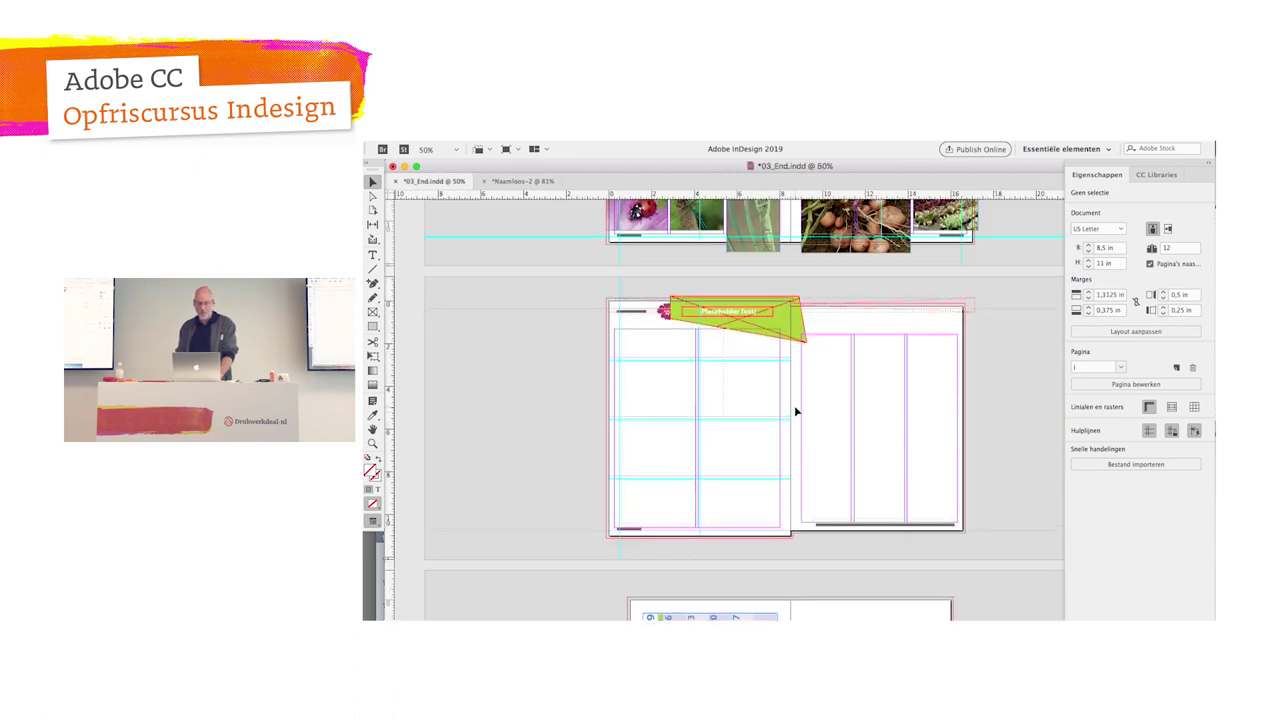
Step: Pan 03_End.indd's spread into view in preview, then return to the Naamloos-2 document
{"action": "scroll", "coordinate": [794, 405], "scroll_direction": "up", "scroll_amount": 5}
{"action": "scroll", "coordinate": [797, 410], "scroll_direction": "up", "scroll_amount": 1}
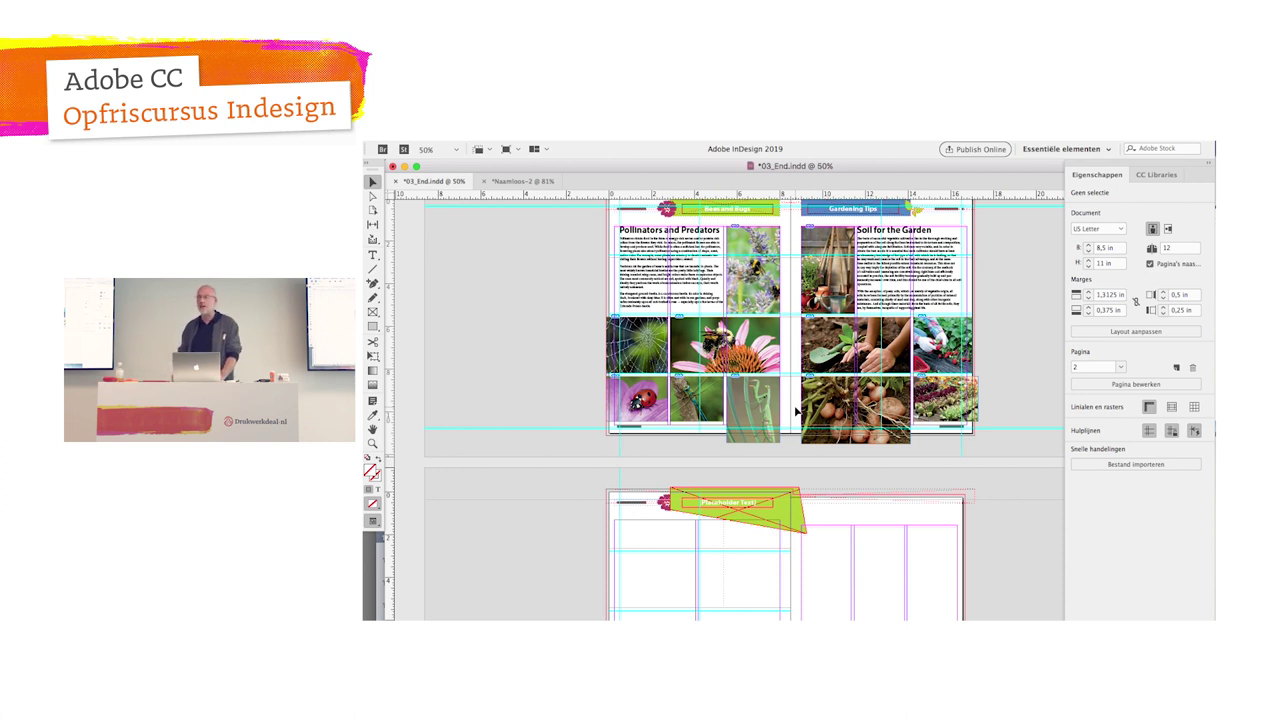
{"action": "scroll", "coordinate": [797, 410], "scroll_direction": "up", "scroll_amount": 1, "text": "alt"}
{"action": "left_click_drag", "start_coordinate": [841, 308], "coordinate": [816, 463]}
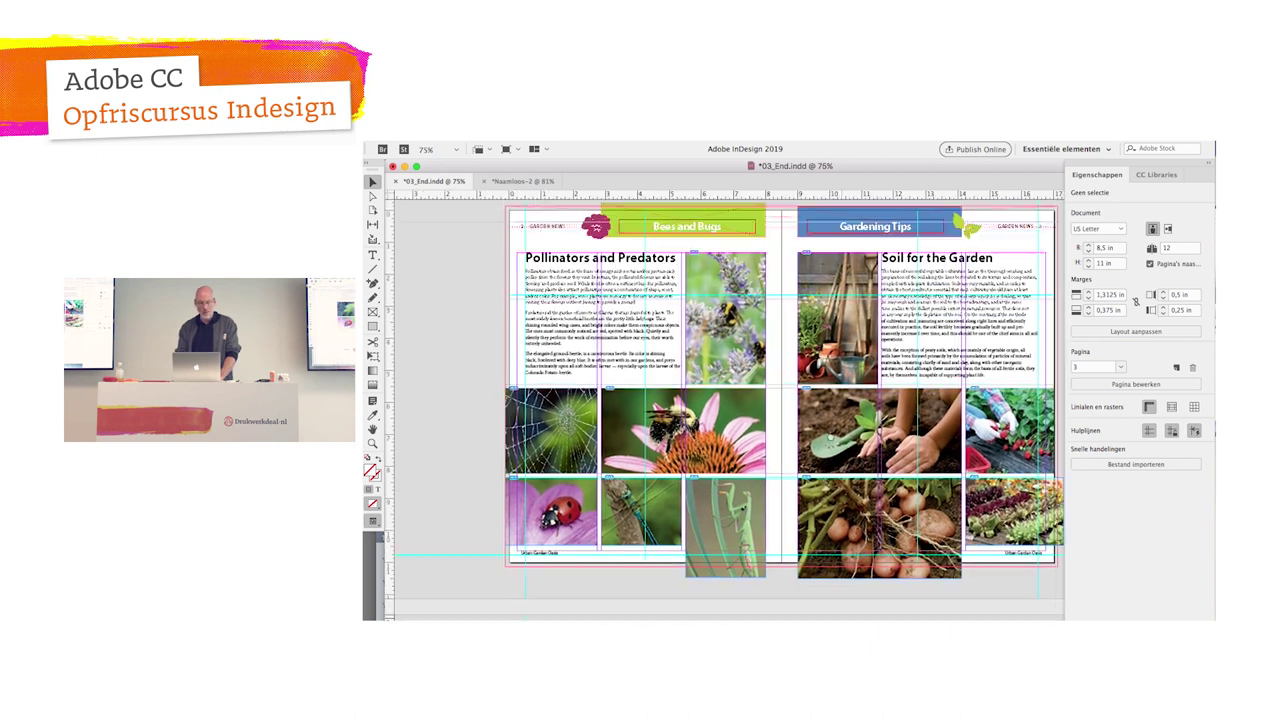
{"action": "key", "text": "w"}
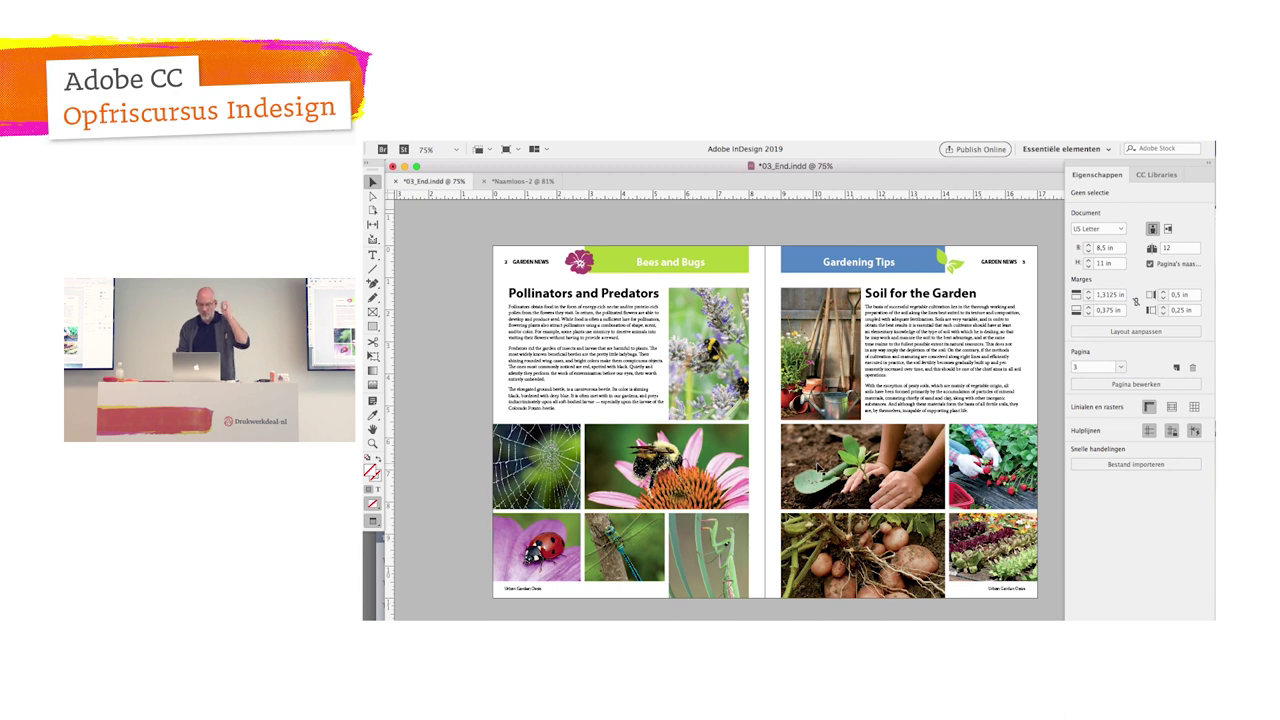
{"action": "key", "text": "super+Tab"}
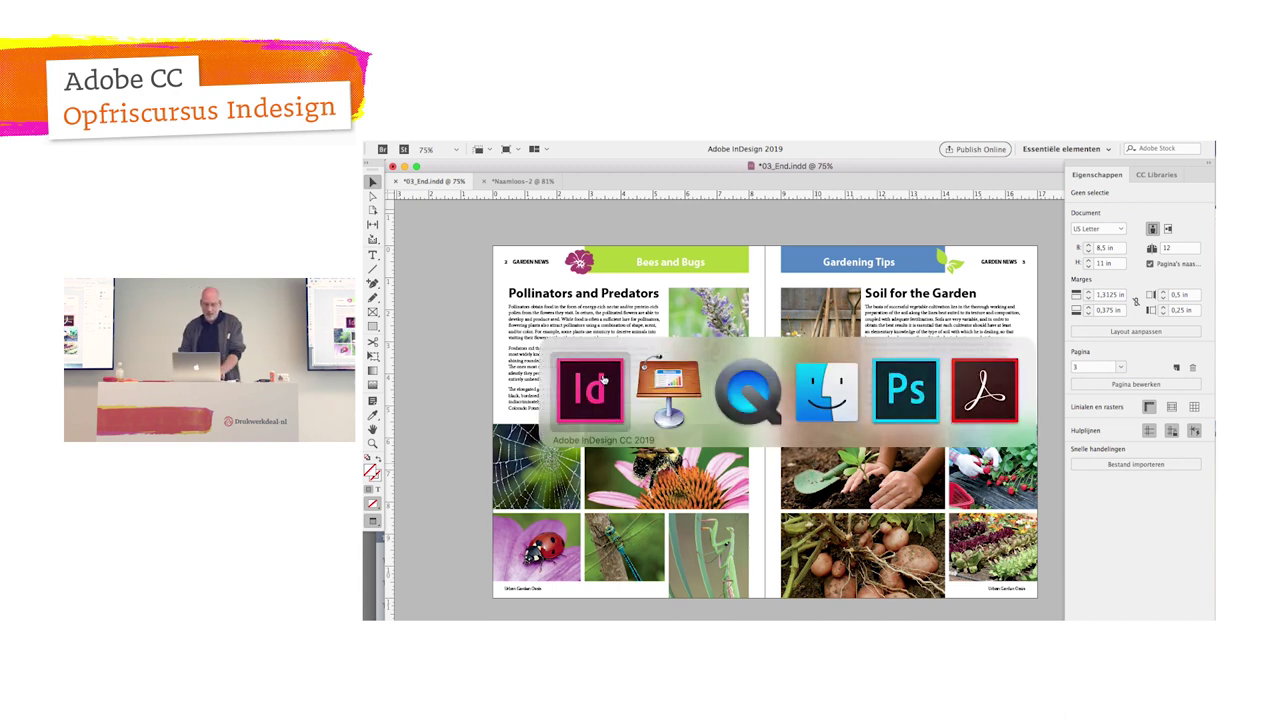
{"action": "key", "text": "Escape"}
{"action": "key", "text": "super+grave"}
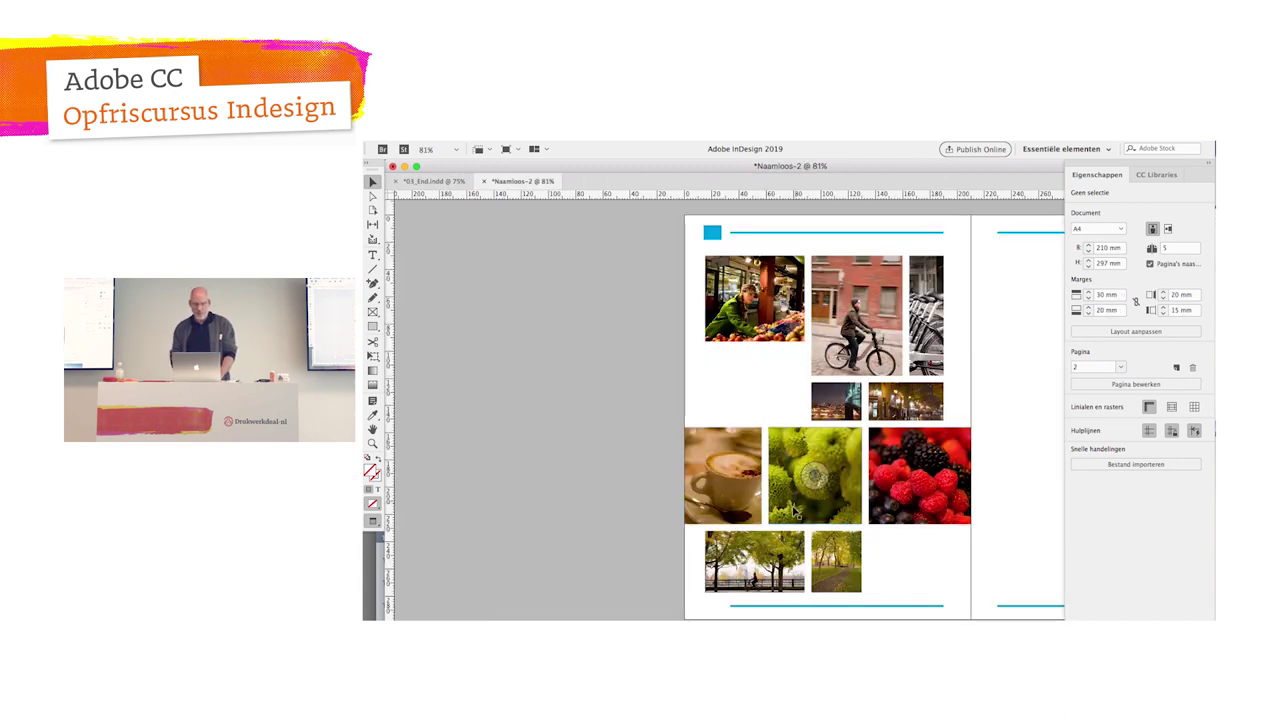
Step: With the Gap tool, raise the lower-row gap and shift the gap between the night photos
{"action": "left_click", "coordinate": [373, 224]}
{"action": "mouse_move", "coordinate": [848, 424]}
{"action": "left_mouse_down"}
{"action": "mouse_move", "coordinate": [843, 396]}
{"action": "mouse_move", "coordinate": [848, 460]}
{"action": "mouse_move", "coordinate": [844, 436]}
{"action": "left_mouse_up"}
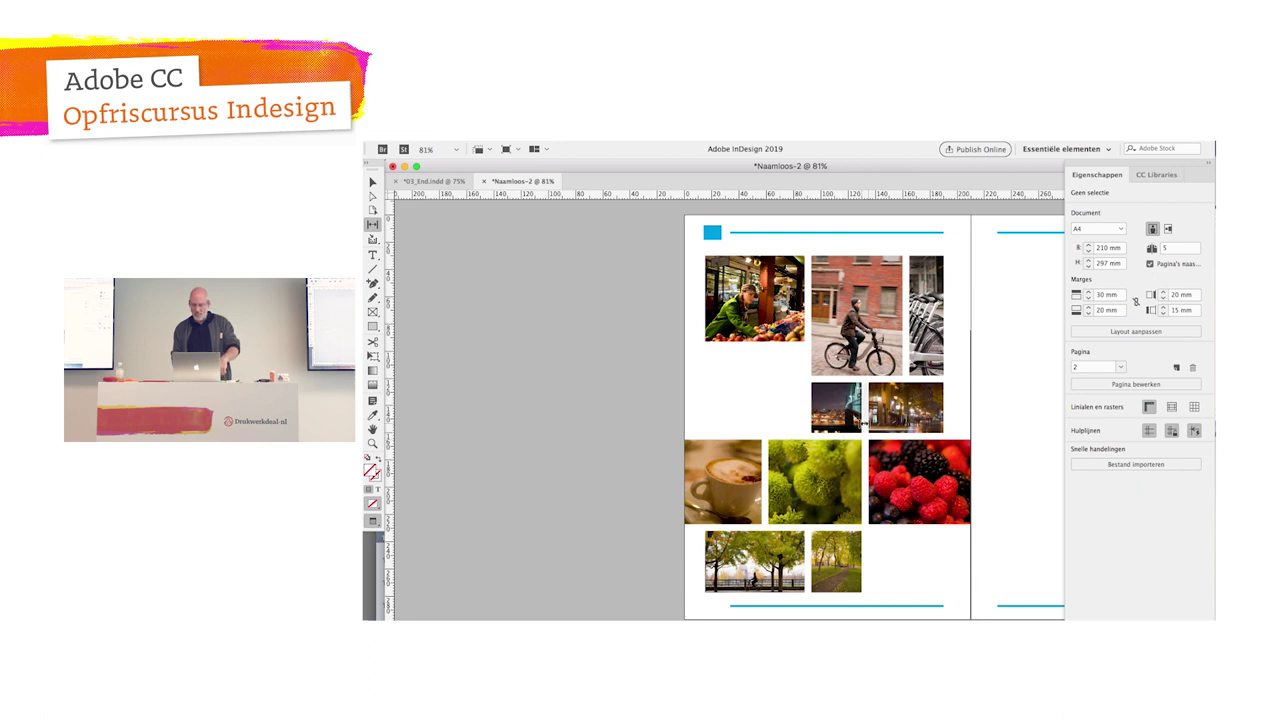
{"action": "left_click_drag", "start_coordinate": [864, 422], "coordinate": [905, 417]}
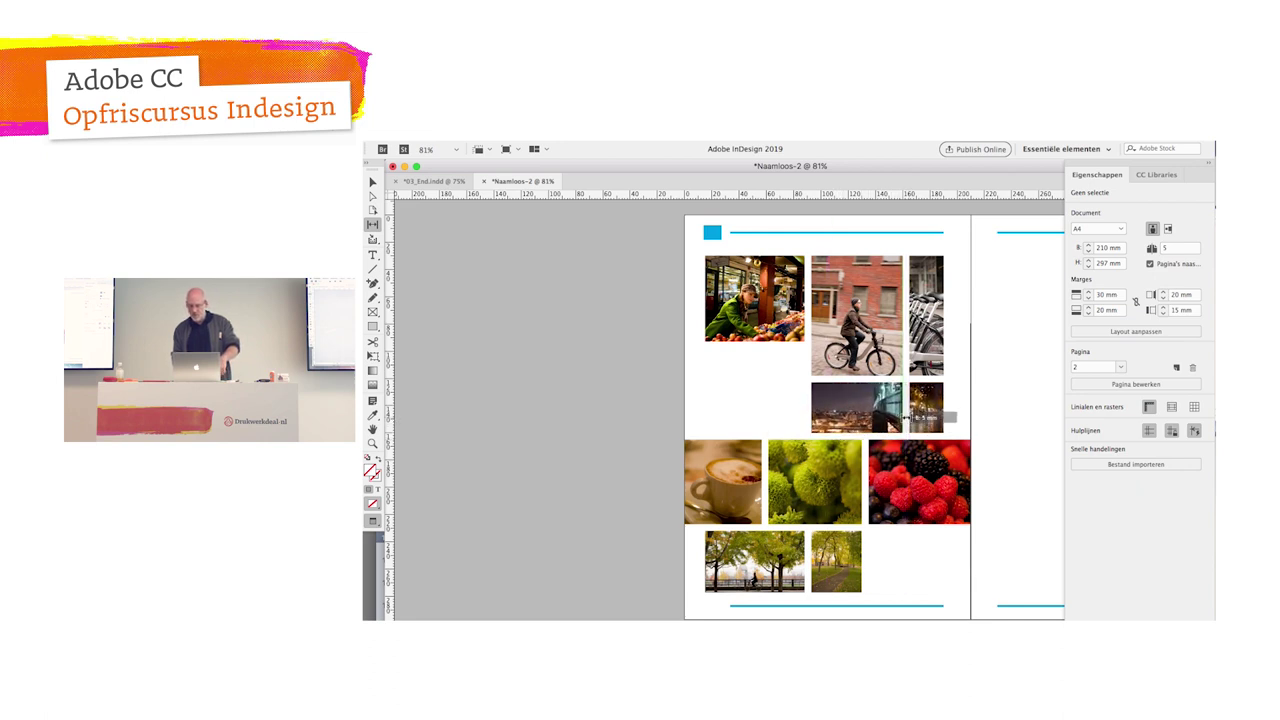
{"action": "left_click_drag", "start_coordinate": [905, 417], "coordinate": [862, 414]}
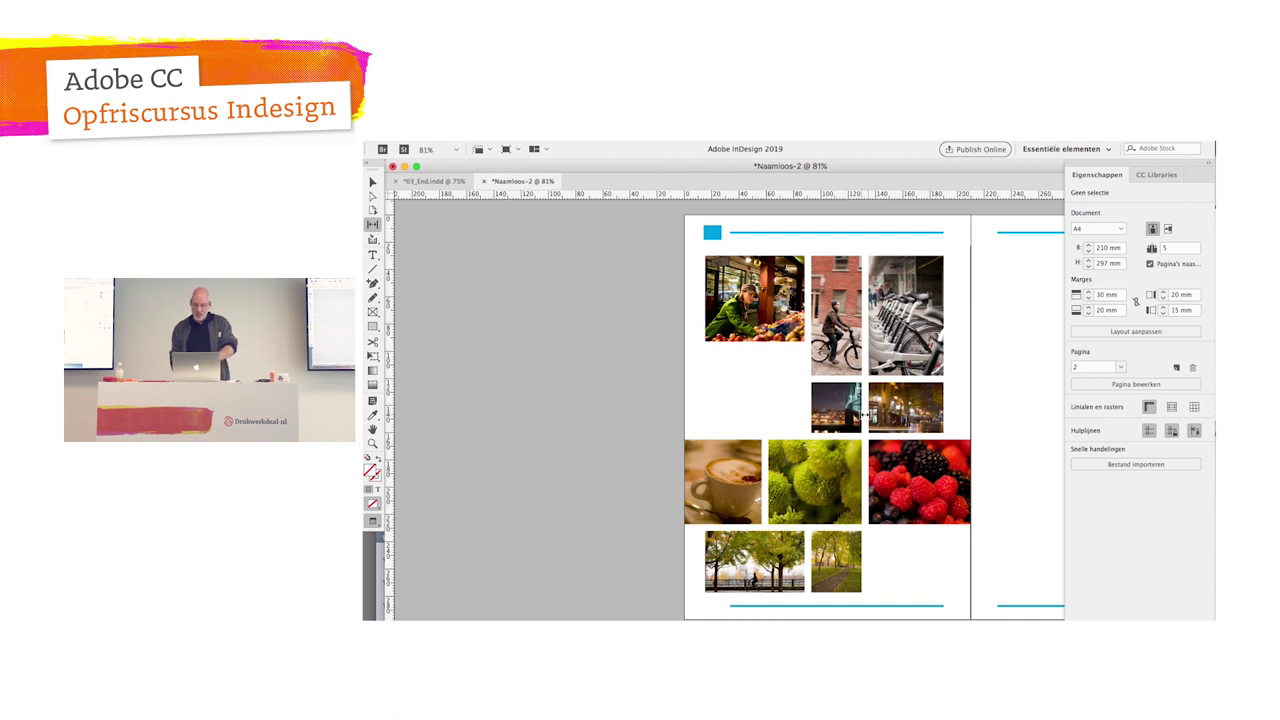
Step: Widen the cyclist photo, stretch the market photo to the left page edge, then switch to Keynote
{"action": "mouse_move", "coordinate": [808, 305]}
{"action": "left_mouse_down"}
{"action": "mouse_move", "coordinate": [814, 289]}
{"action": "mouse_move", "coordinate": [787, 294]}
{"action": "mouse_move", "coordinate": [806, 296]}
{"action": "left_mouse_up"}
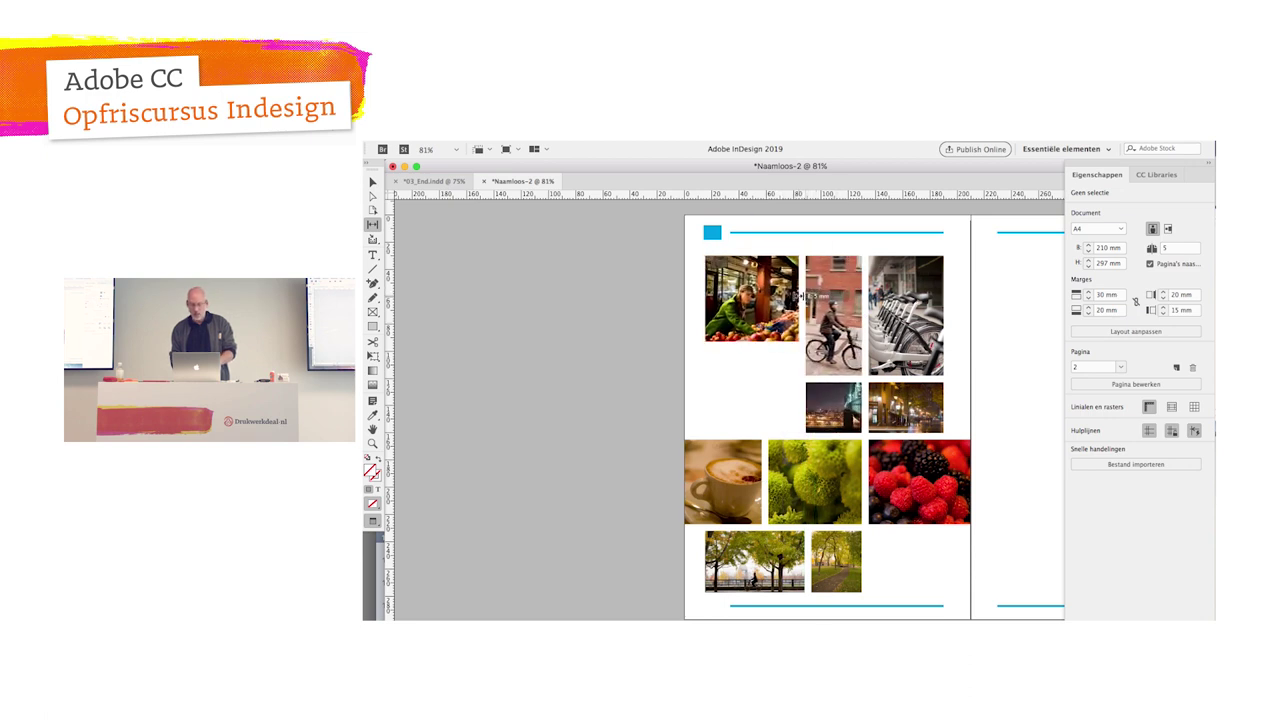
{"action": "mouse_move", "coordinate": [806, 296]}
{"action": "left_mouse_down"}
{"action": "mouse_move", "coordinate": [782, 302]}
{"action": "mouse_move", "coordinate": [802, 300]}
{"action": "left_mouse_up"}
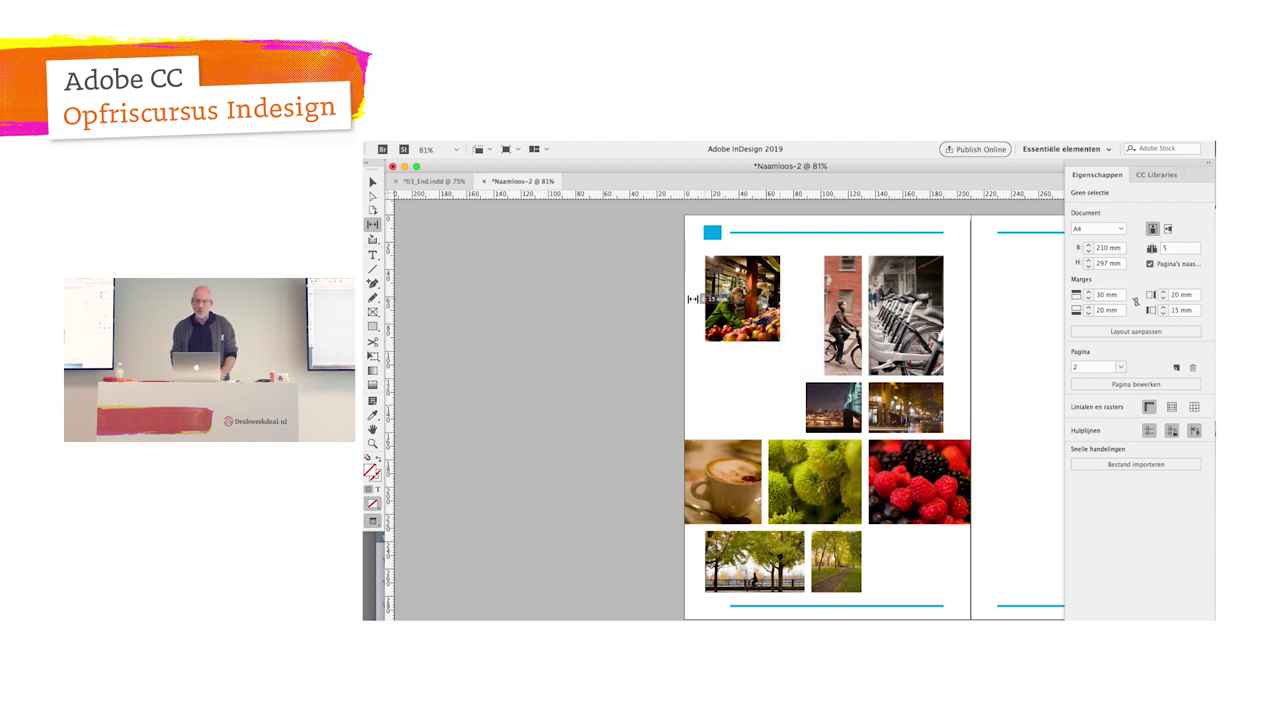
{"action": "mouse_move", "coordinate": [692, 298]}
{"action": "left_mouse_down"}
{"action": "mouse_move", "coordinate": [632, 303]}
{"action": "mouse_move", "coordinate": [644, 304]}
{"action": "left_mouse_up"}
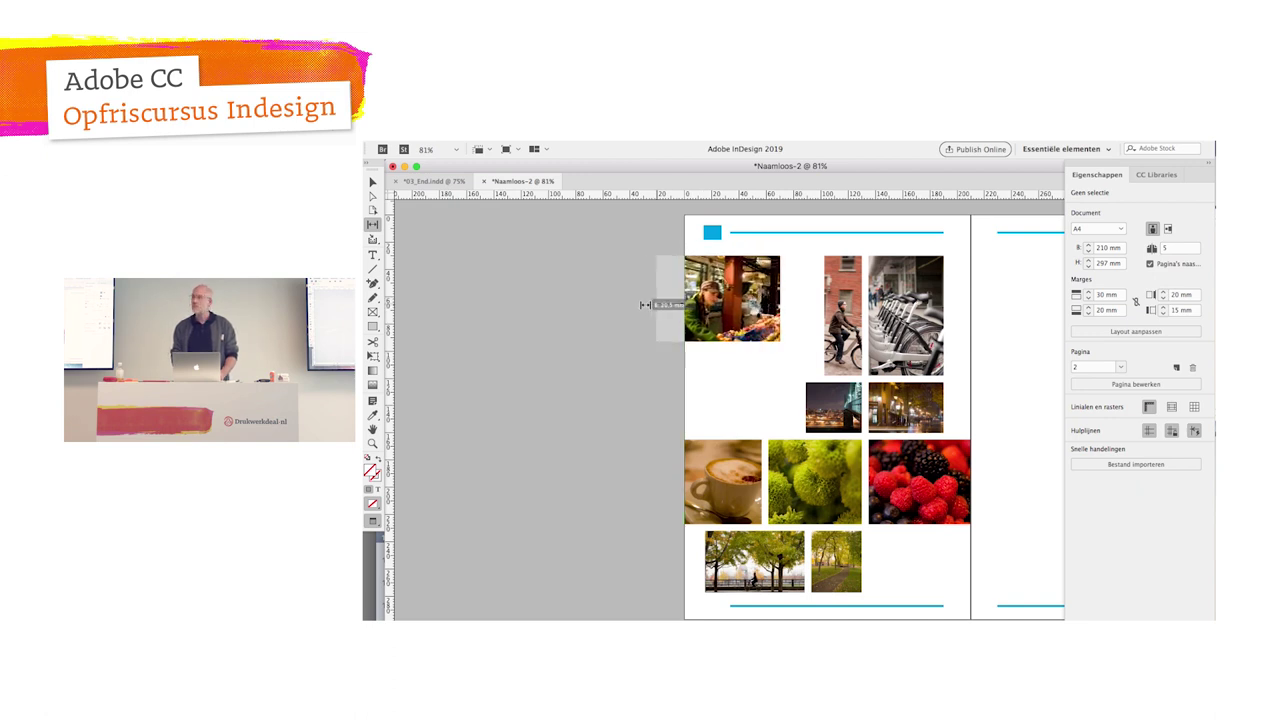
{"action": "left_click_drag", "start_coordinate": [644, 304], "coordinate": [664, 306]}
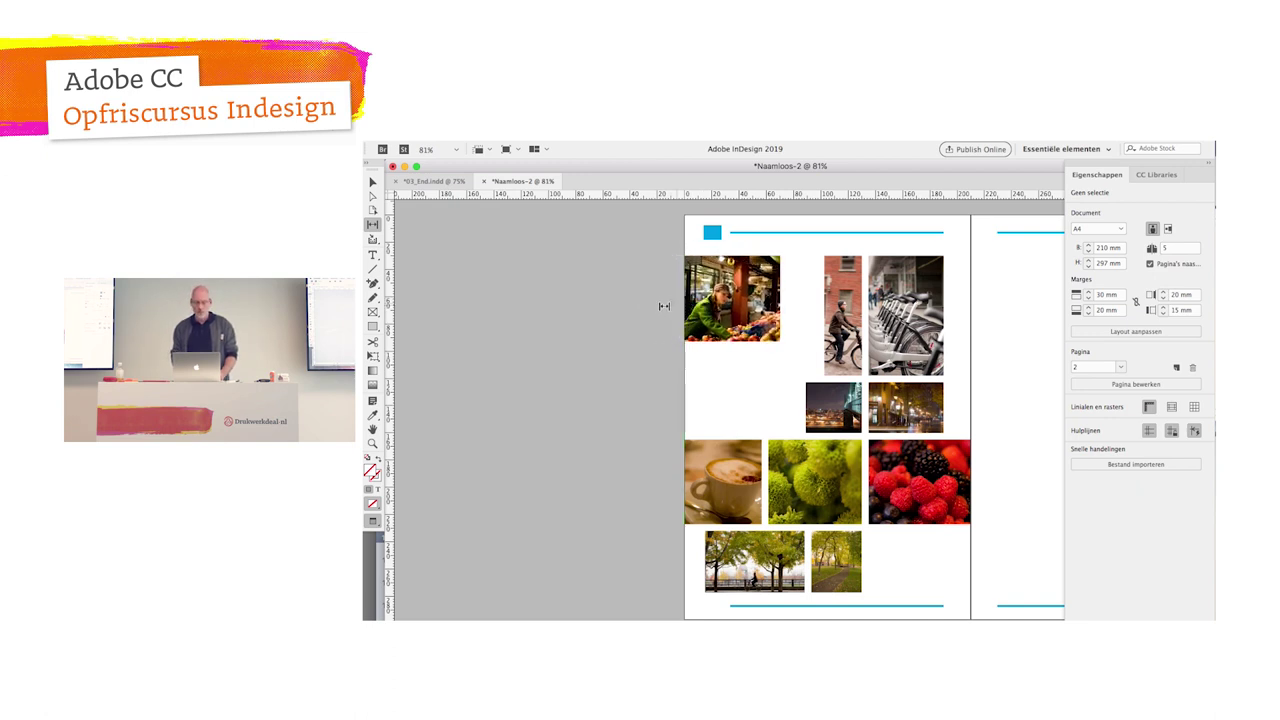
{"action": "key", "text": "super+Tab"}
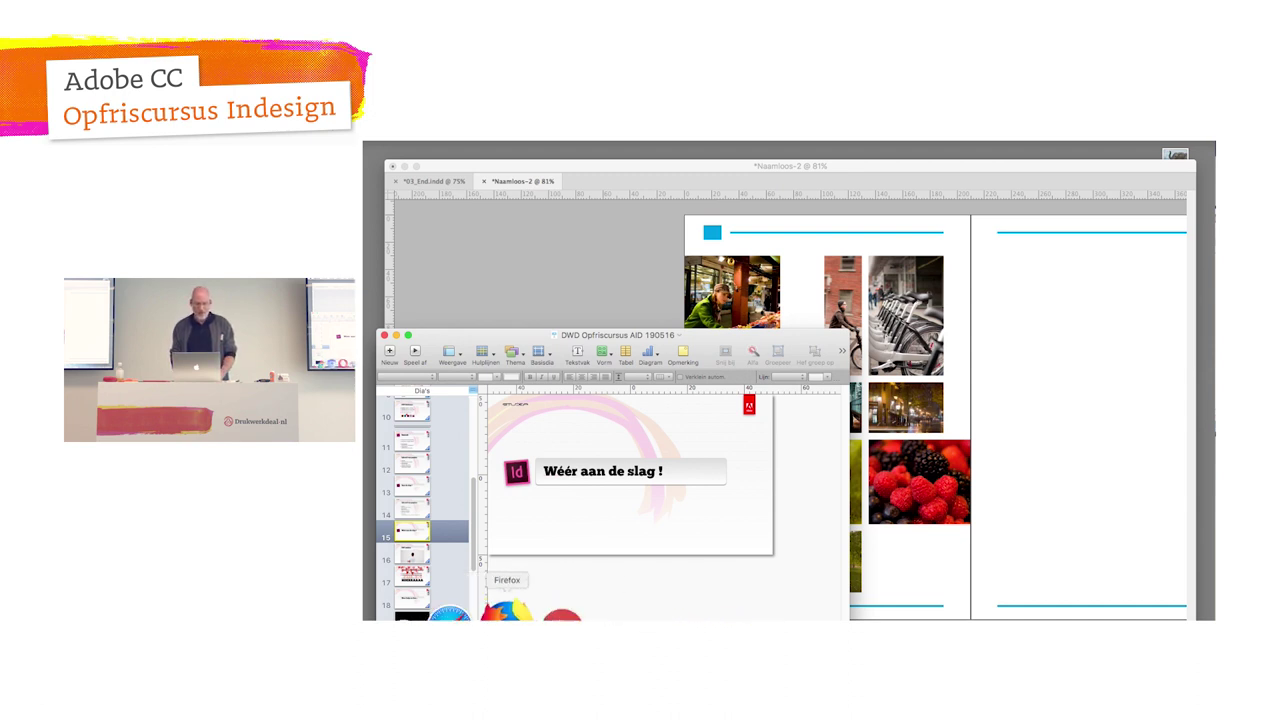
Step: Search Google in Safari for 'adobe help indesign tussseruimte'
{"action": "left_click", "coordinate": [478, 610]}
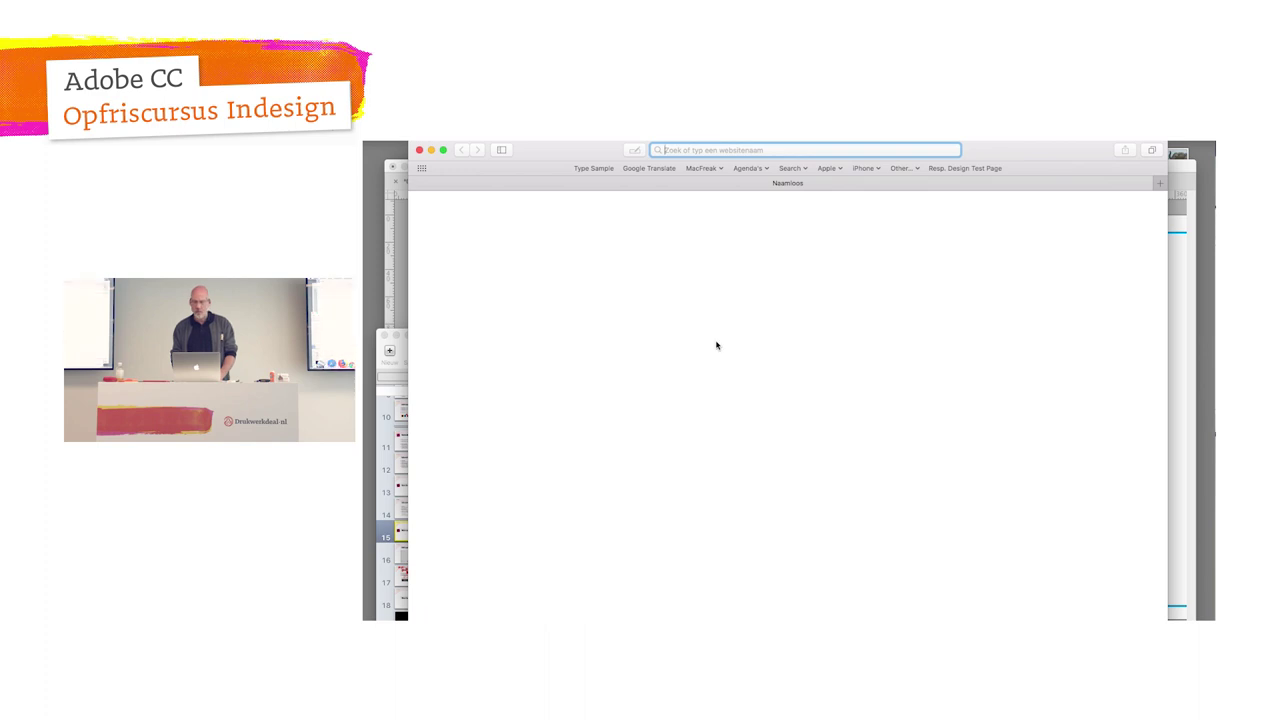
{"action": "type", "text": "adobe help in"}
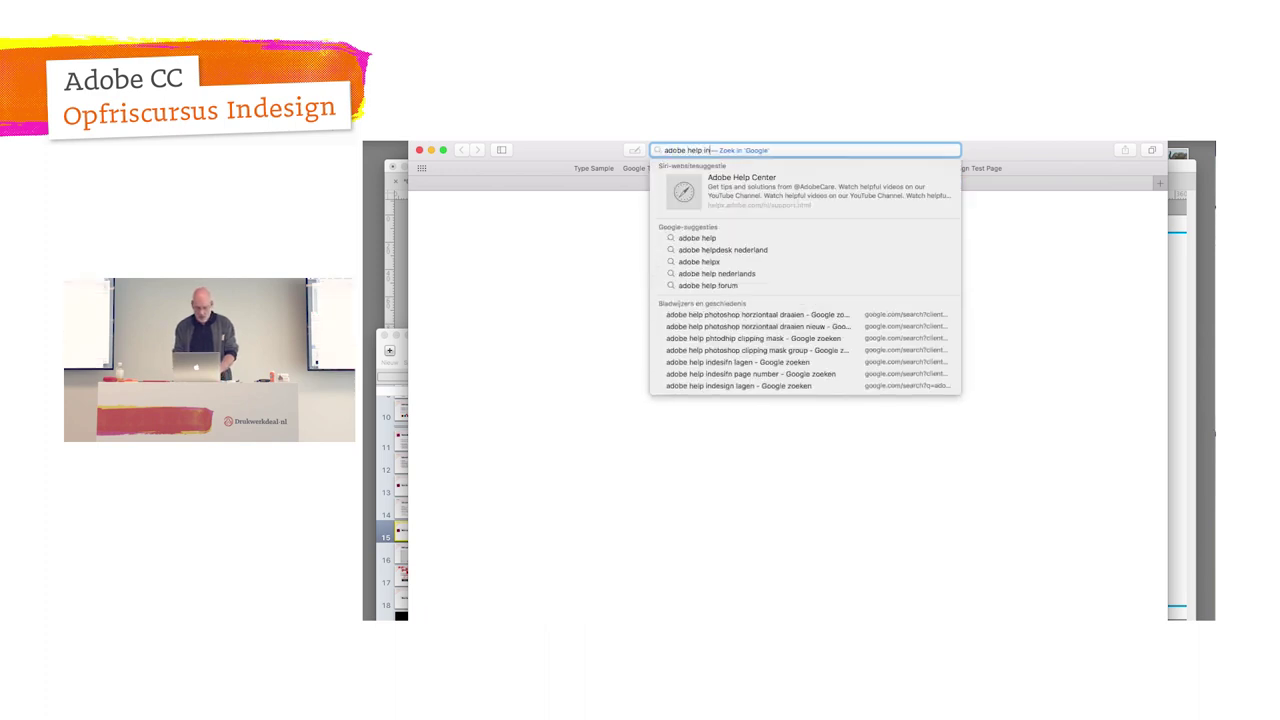
{"action": "type", "text": "design "}
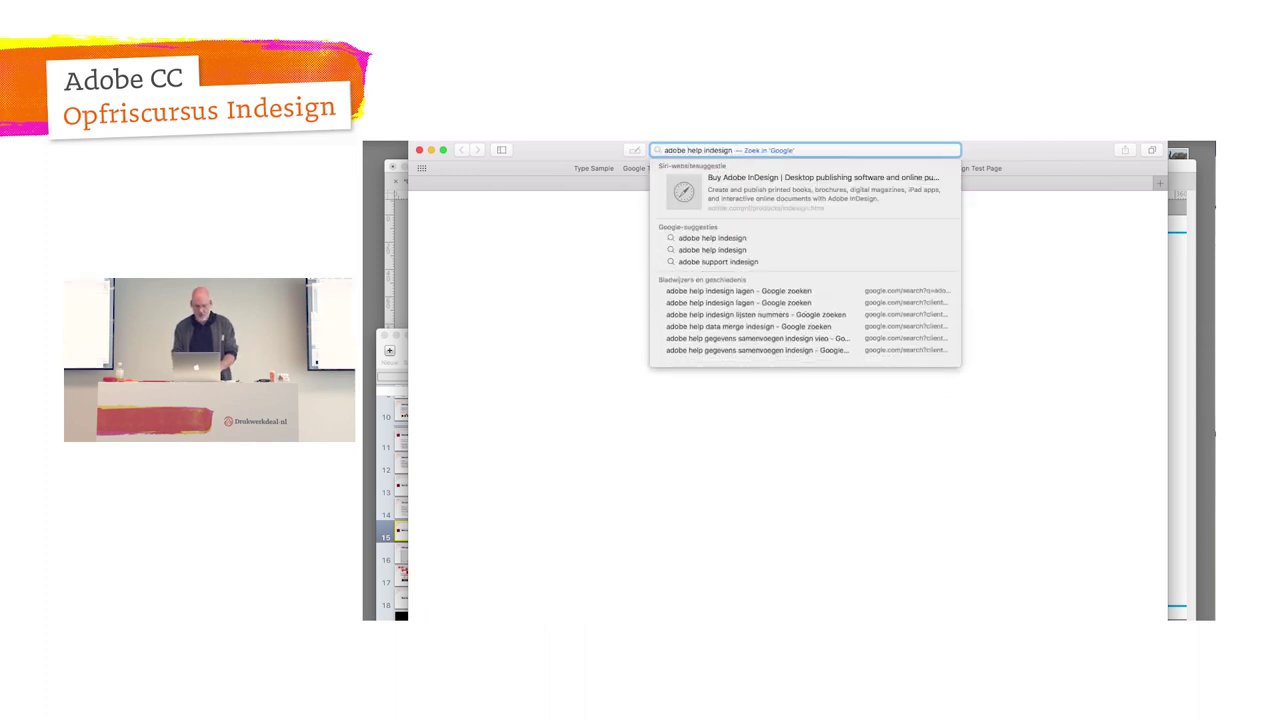
{"action": "type", "text": "tussse"}
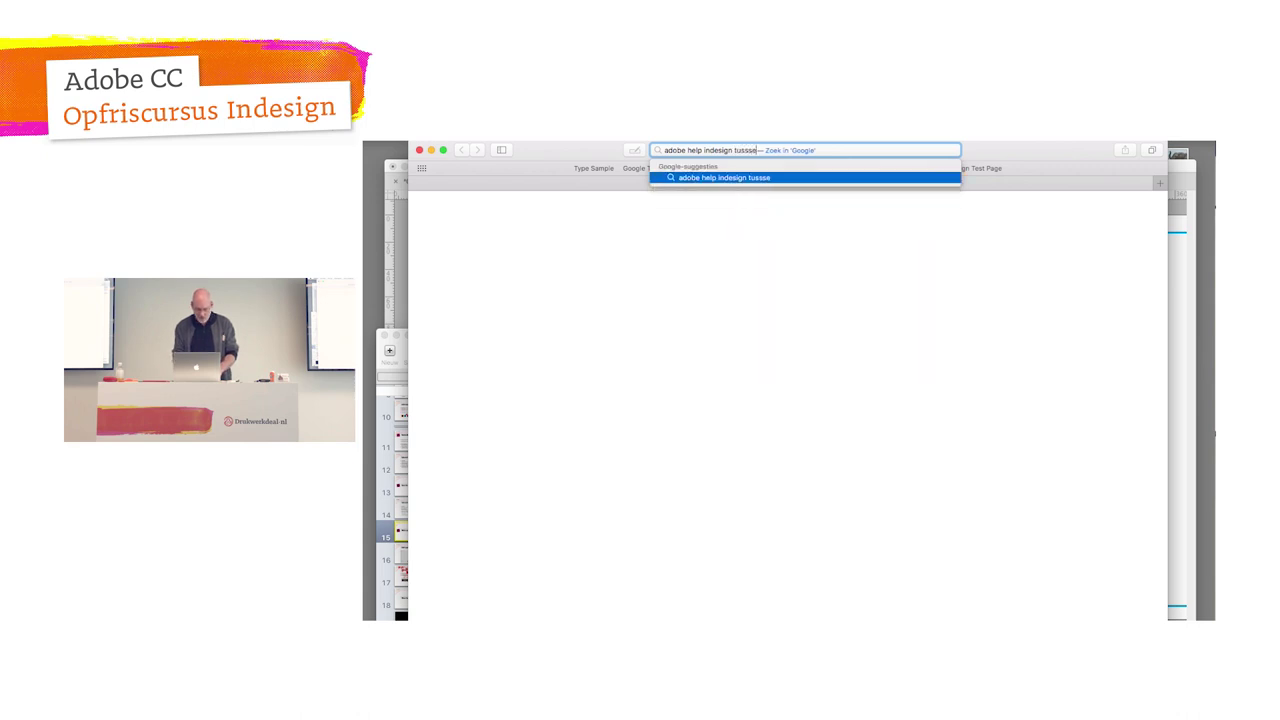
{"action": "type", "text": "ruimte"}
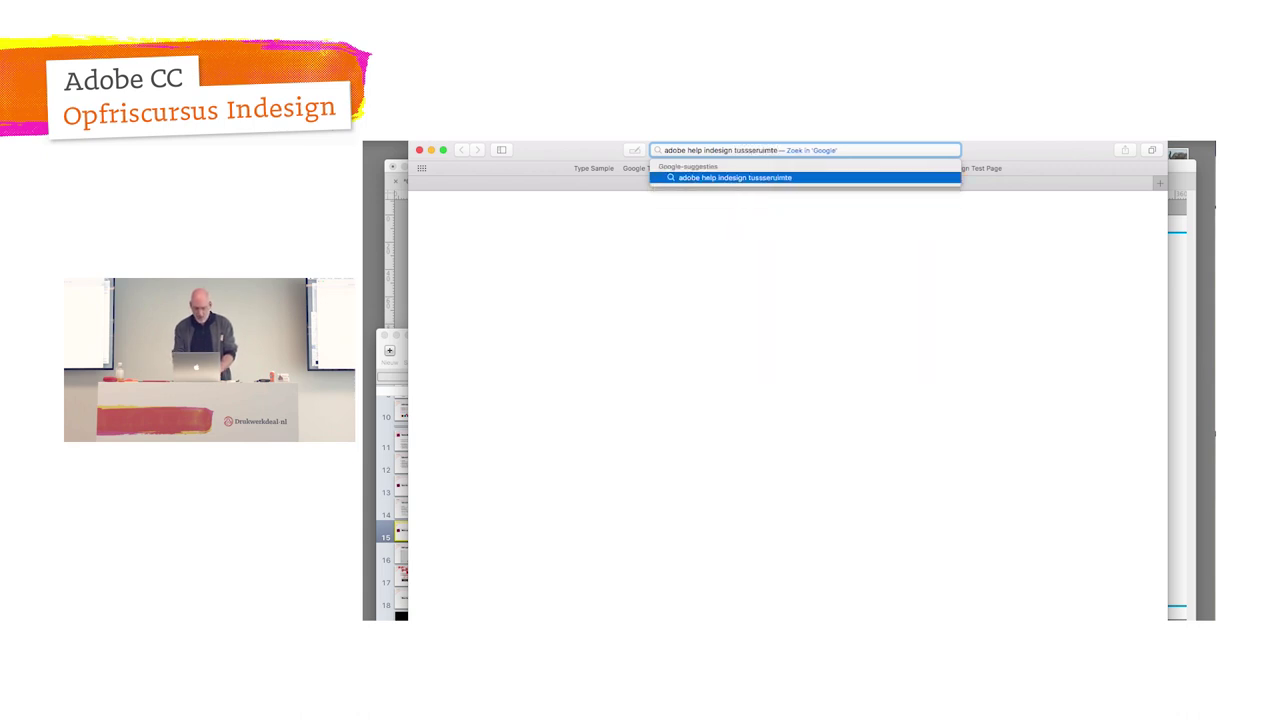
{"action": "key", "text": "Return"}
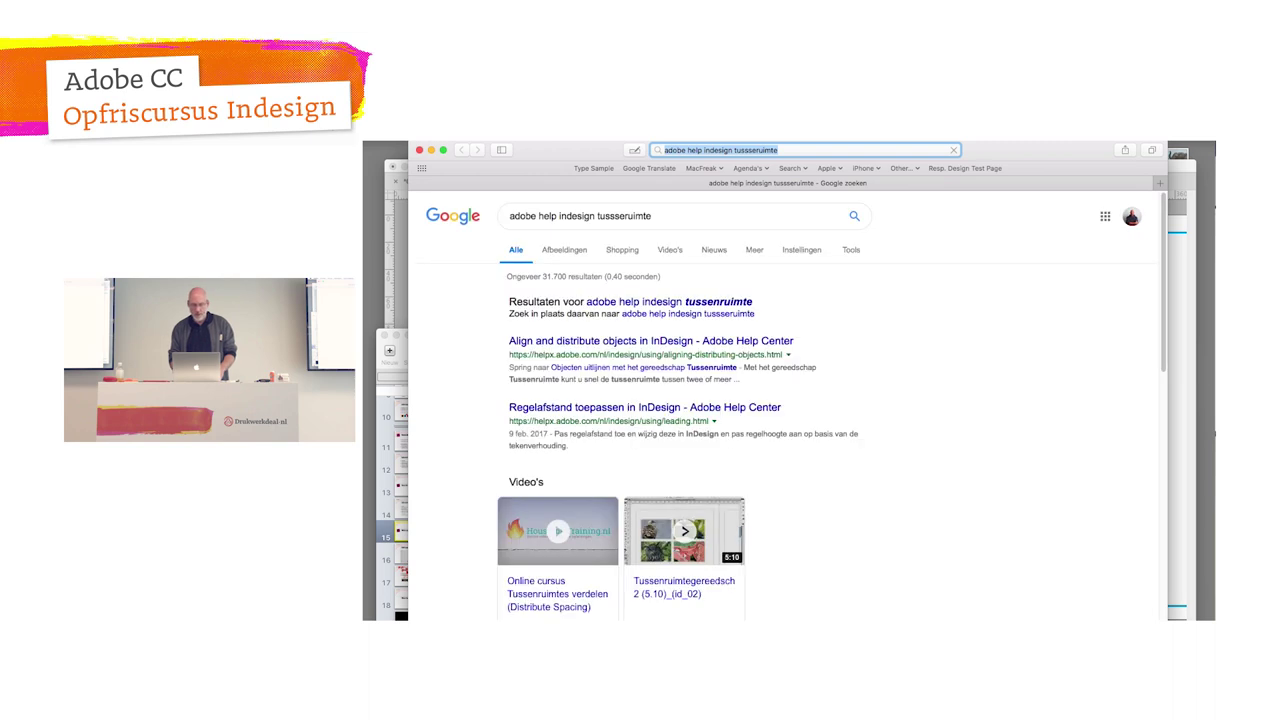
Step: Read through Adobe's help page on aligning and distributing objects, then go back to the results
{"action": "left_click", "coordinate": [612, 346]}
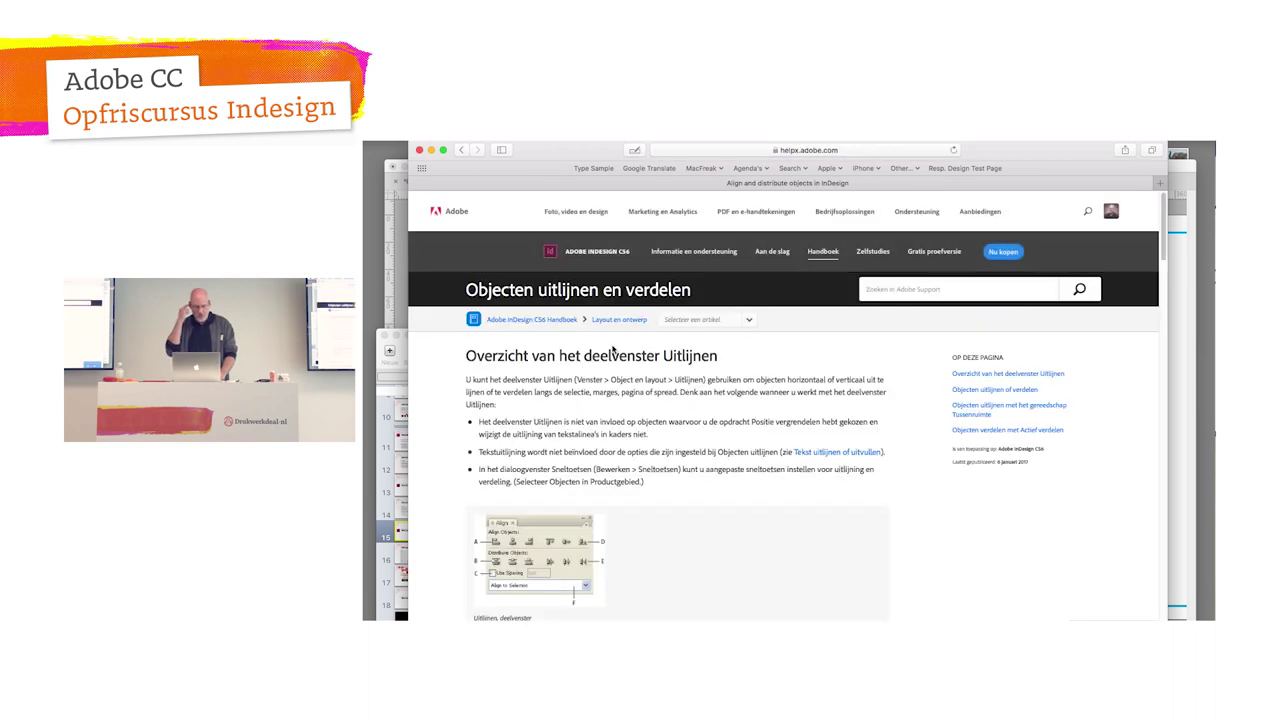
{"action": "scroll", "coordinate": [643, 405], "scroll_direction": "down", "scroll_amount": 3}
{"action": "scroll", "coordinate": [643, 405], "scroll_direction": "down", "scroll_amount": 3}
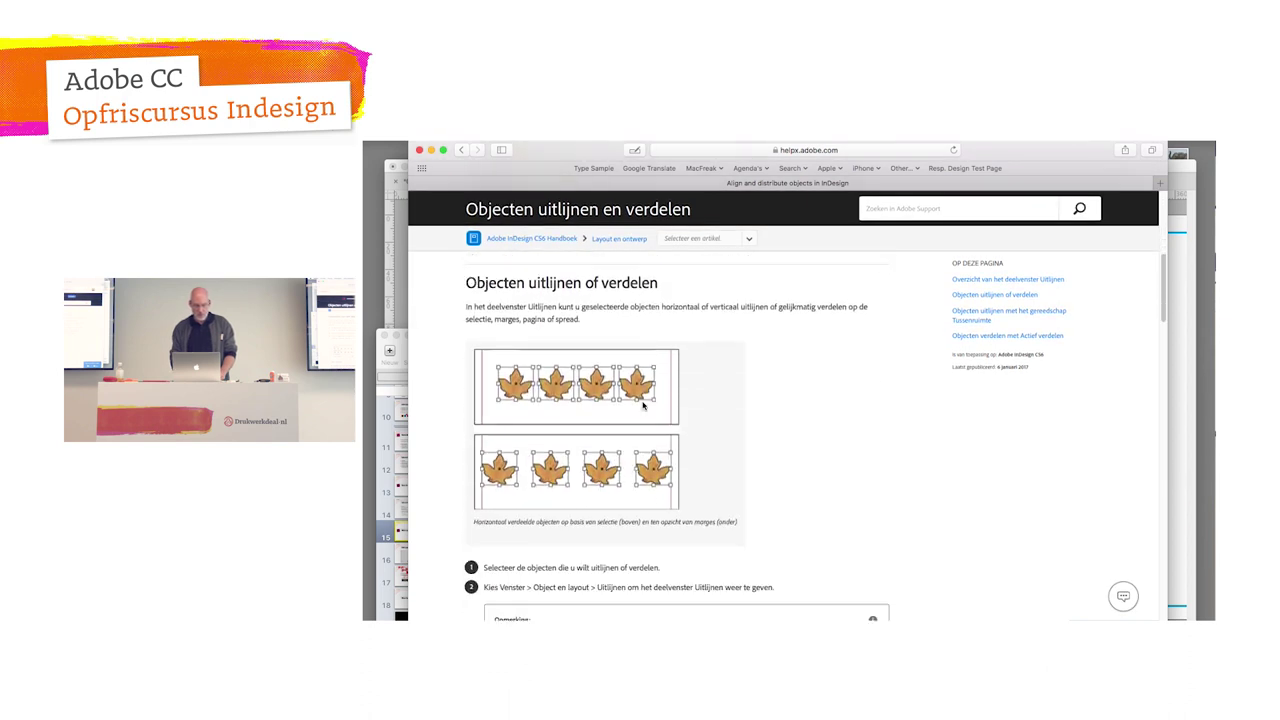
{"action": "scroll", "coordinate": [643, 405], "scroll_direction": "down", "scroll_amount": 3}
{"action": "scroll", "coordinate": [643, 405], "scroll_direction": "down", "scroll_amount": 3}
{"action": "scroll", "coordinate": [643, 405], "scroll_direction": "down", "scroll_amount": 2}
{"action": "scroll", "coordinate": [644, 405], "scroll_direction": "down", "scroll_amount": 3}
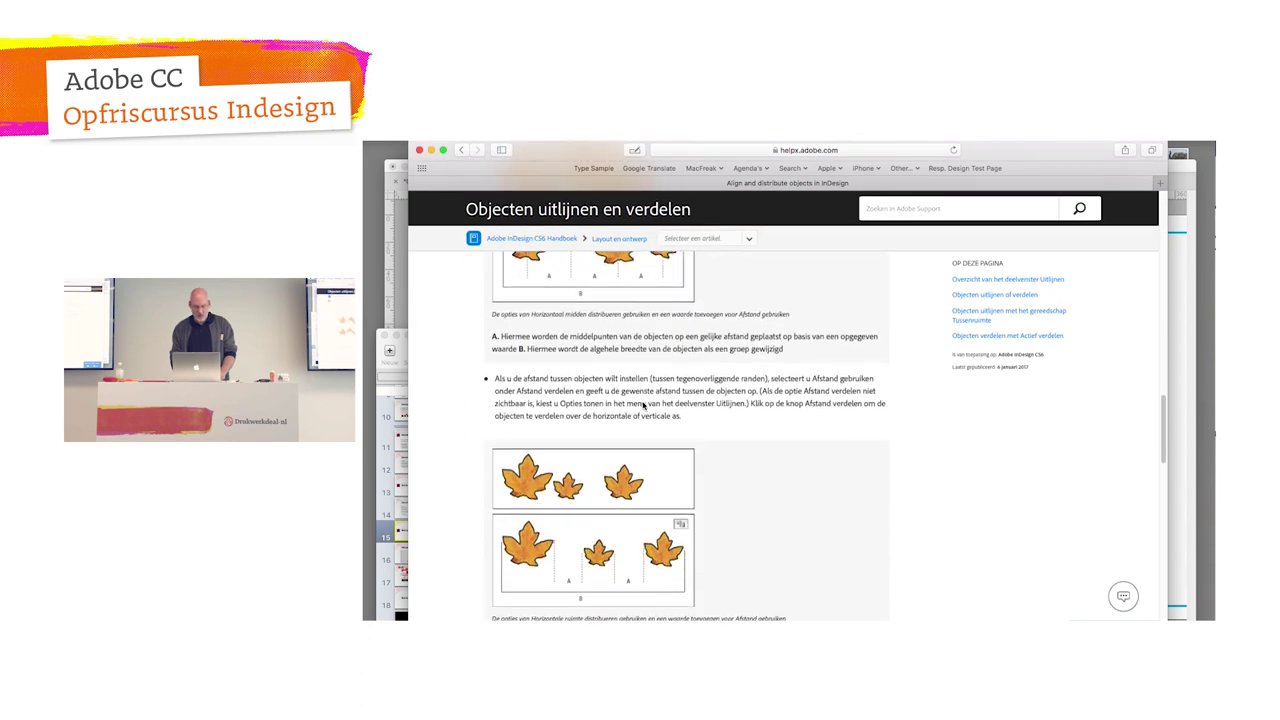
{"action": "scroll", "coordinate": [644, 405], "scroll_direction": "down", "scroll_amount": 4}
{"action": "scroll", "coordinate": [644, 405], "scroll_direction": "up", "scroll_amount": 1}
{"action": "left_click", "coordinate": [461, 149]}
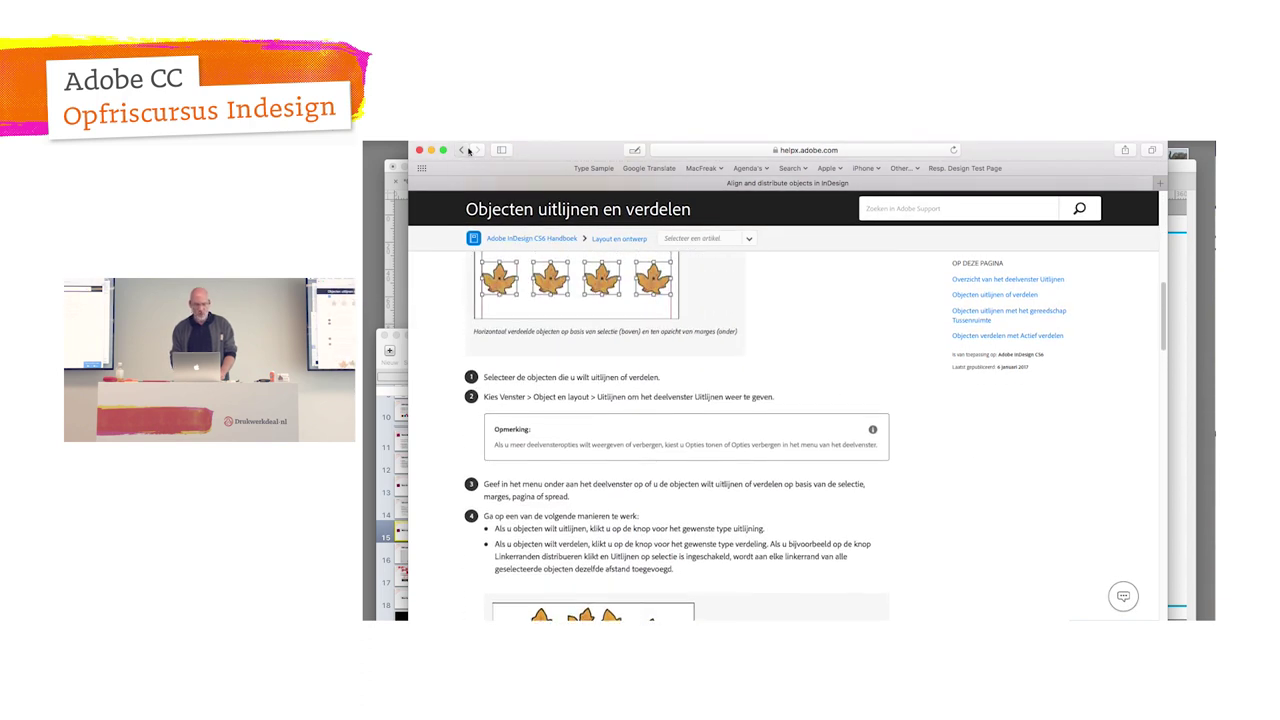
Step: Scroll through the Google results for the InDesign spacing query
{"action": "scroll", "coordinate": [620, 370], "scroll_direction": "down", "scroll_amount": 2}
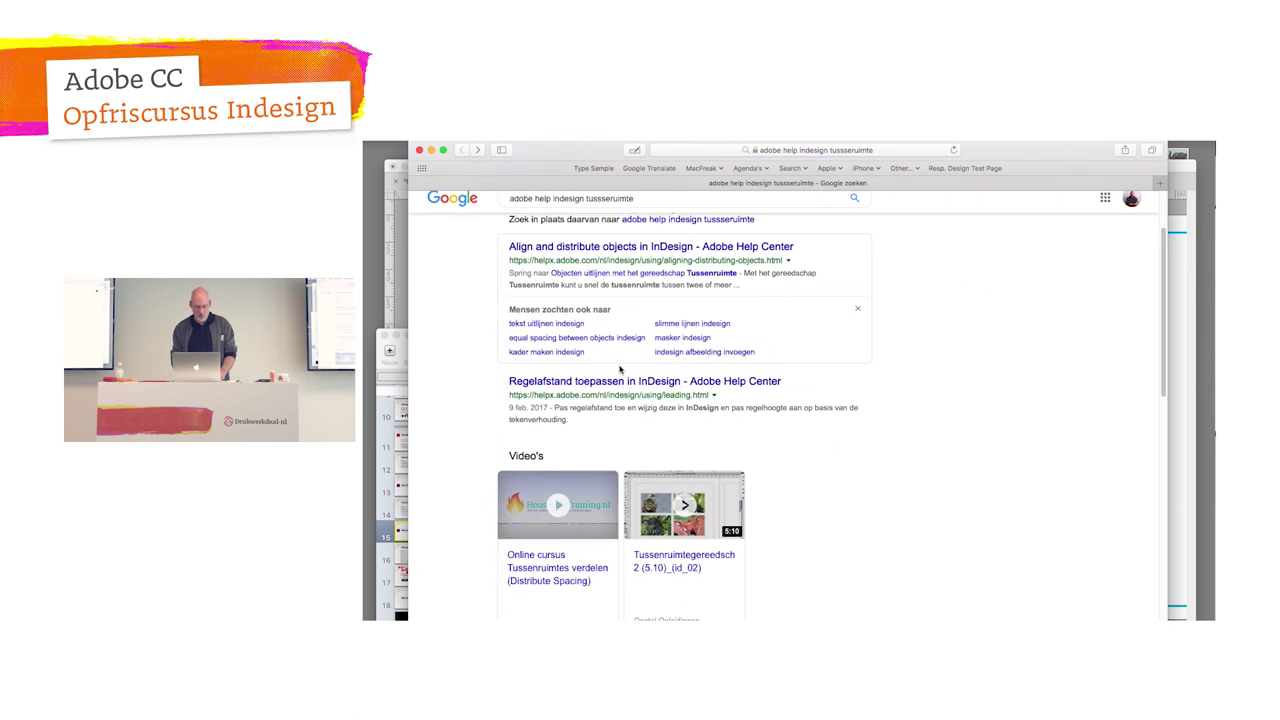
{"action": "scroll", "coordinate": [620, 369], "scroll_direction": "down", "scroll_amount": 1}
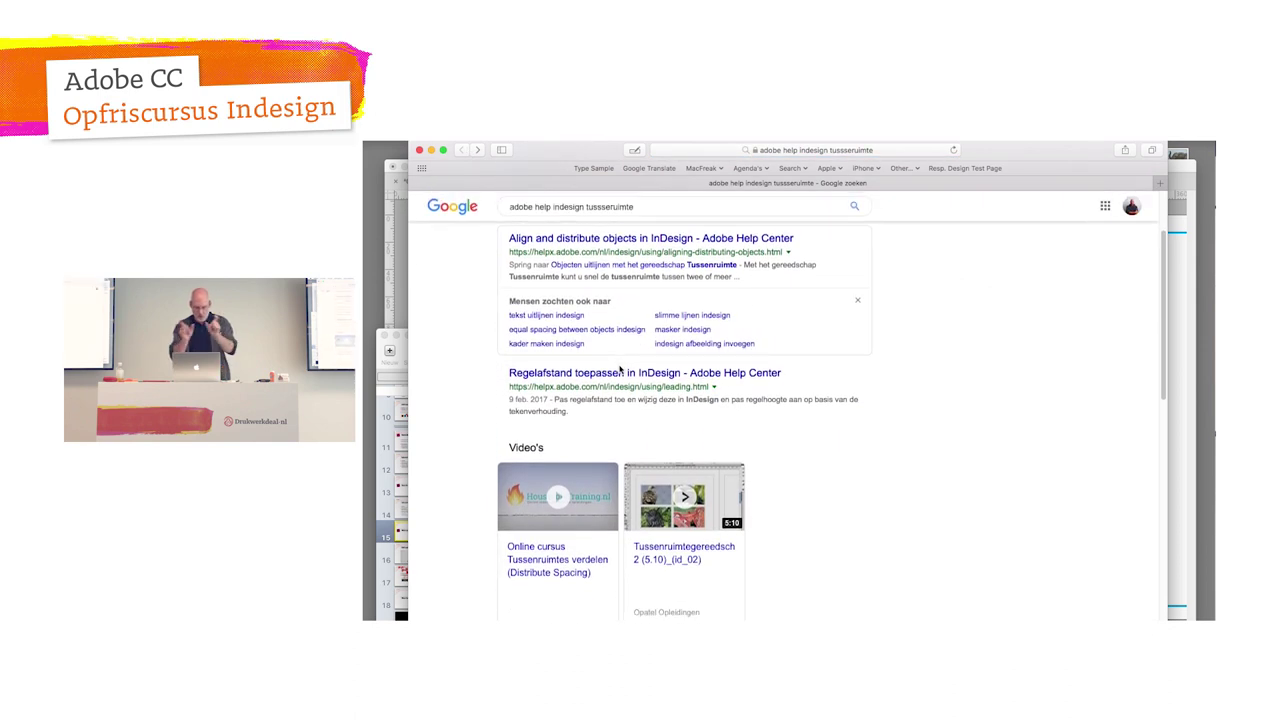
{"action": "scroll", "coordinate": [685, 511], "scroll_direction": "down", "scroll_amount": 3}
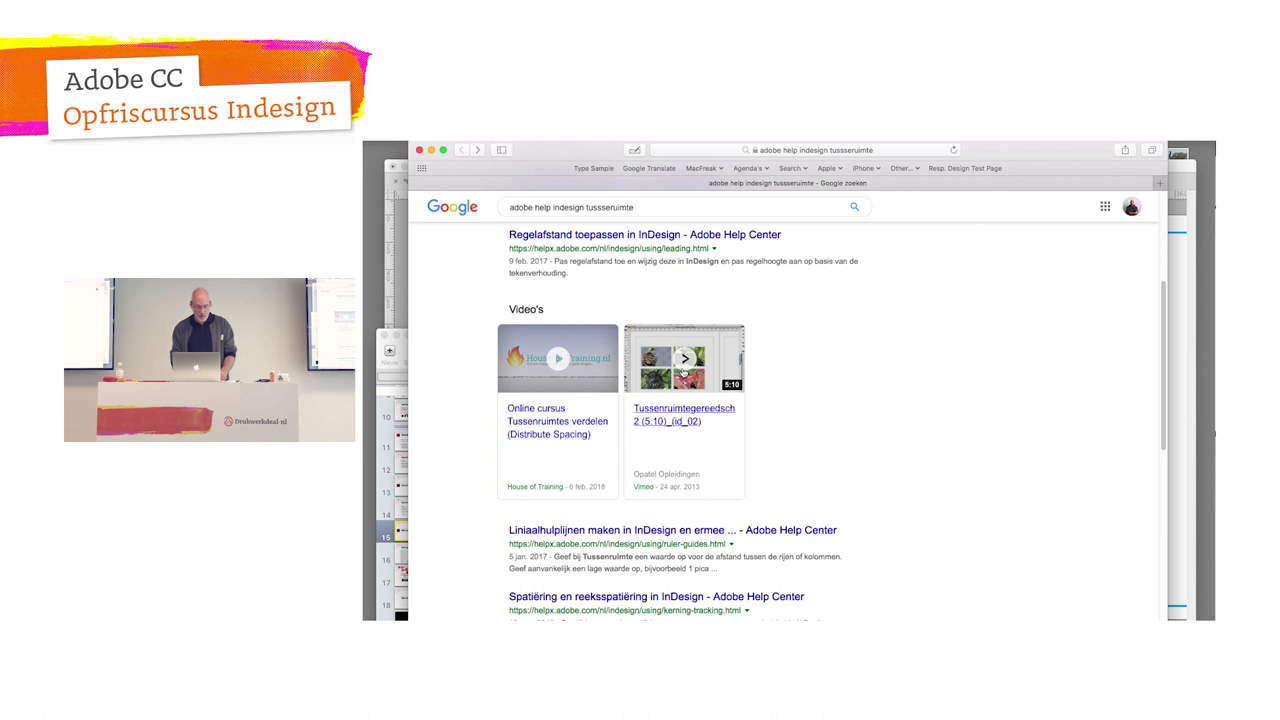
{"action": "scroll", "coordinate": [684, 372], "scroll_direction": "down", "scroll_amount": 1}
{"action": "scroll", "coordinate": [684, 372], "scroll_direction": "down", "scroll_amount": 2}
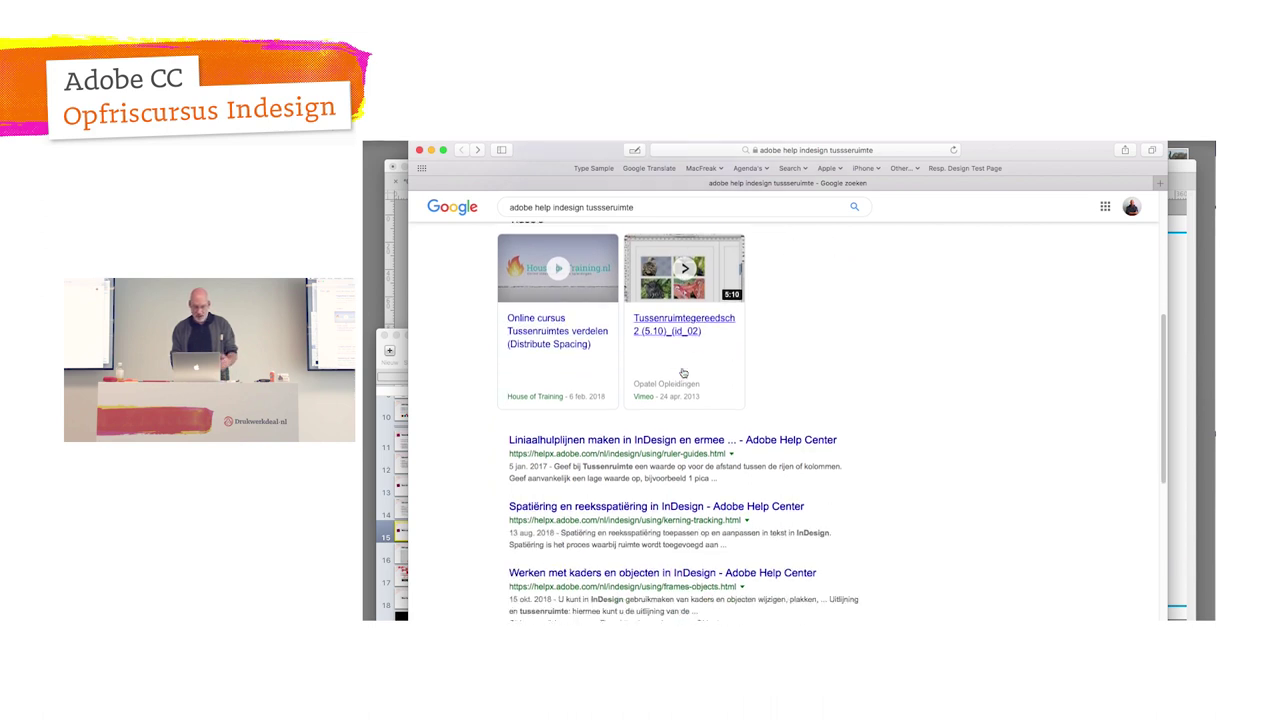
{"action": "scroll", "coordinate": [684, 372], "scroll_direction": "down", "scroll_amount": 5}
{"action": "scroll", "coordinate": [684, 371], "scroll_direction": "down", "scroll_amount": 1}
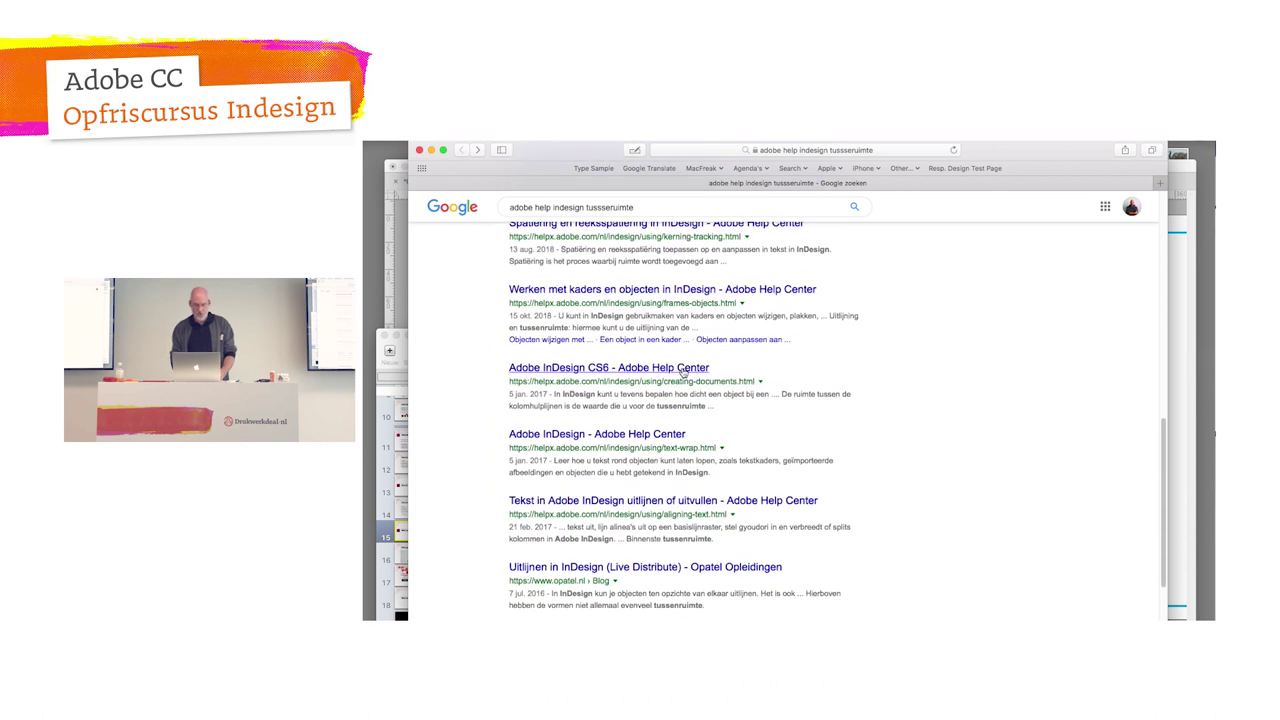
{"action": "scroll", "coordinate": [684, 372], "scroll_direction": "up", "scroll_amount": 1}
{"action": "scroll", "coordinate": [684, 372], "scroll_direction": "up", "scroll_amount": 4}
{"action": "scroll", "coordinate": [684, 372], "scroll_direction": "up", "scroll_amount": 4}
Step: Refine the search to 'adobe help indesign tussseruimte gereedschap' and scroll to the videos
{"action": "left_click", "coordinate": [676, 216]}
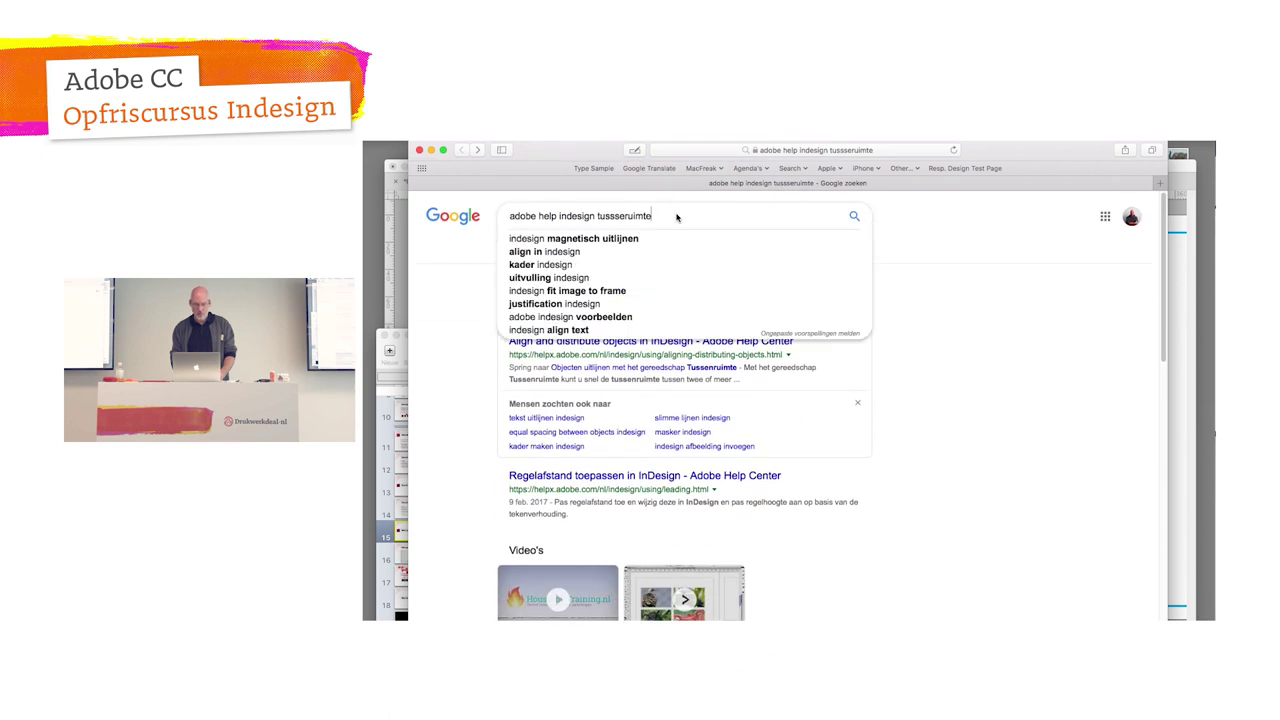
{"action": "type", "text": " gere"}
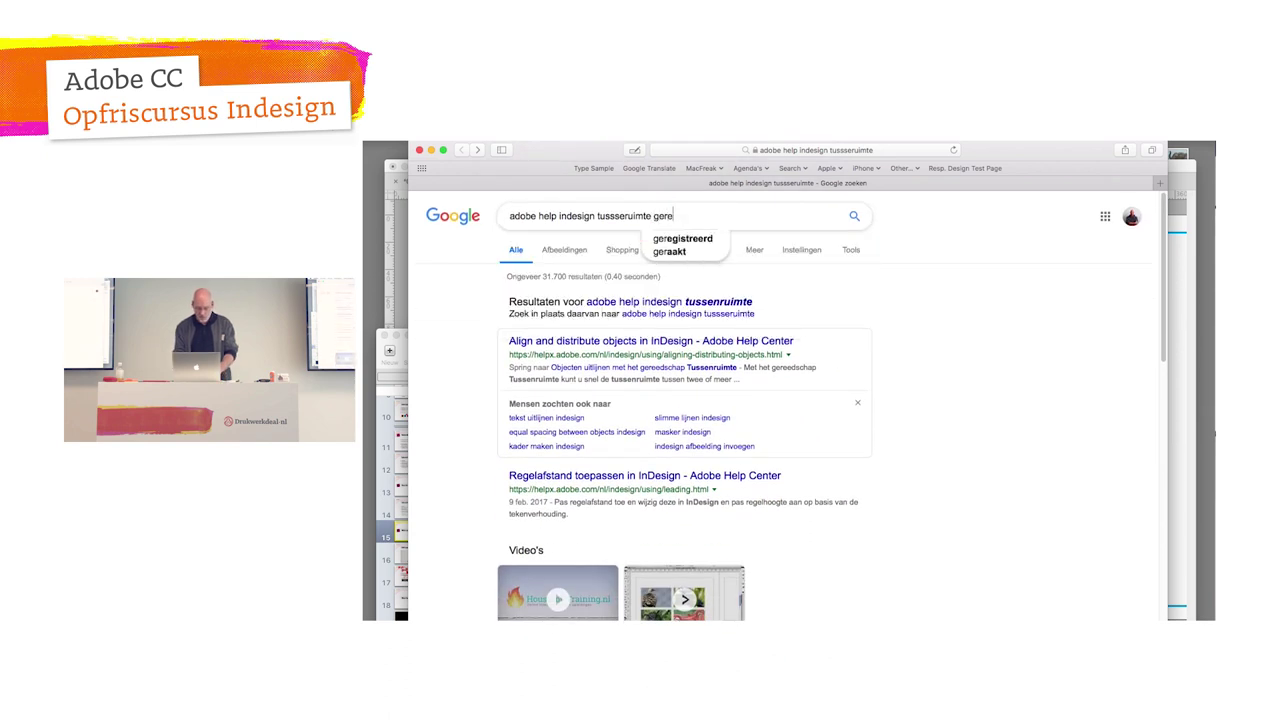
{"action": "type", "text": "edschap"}
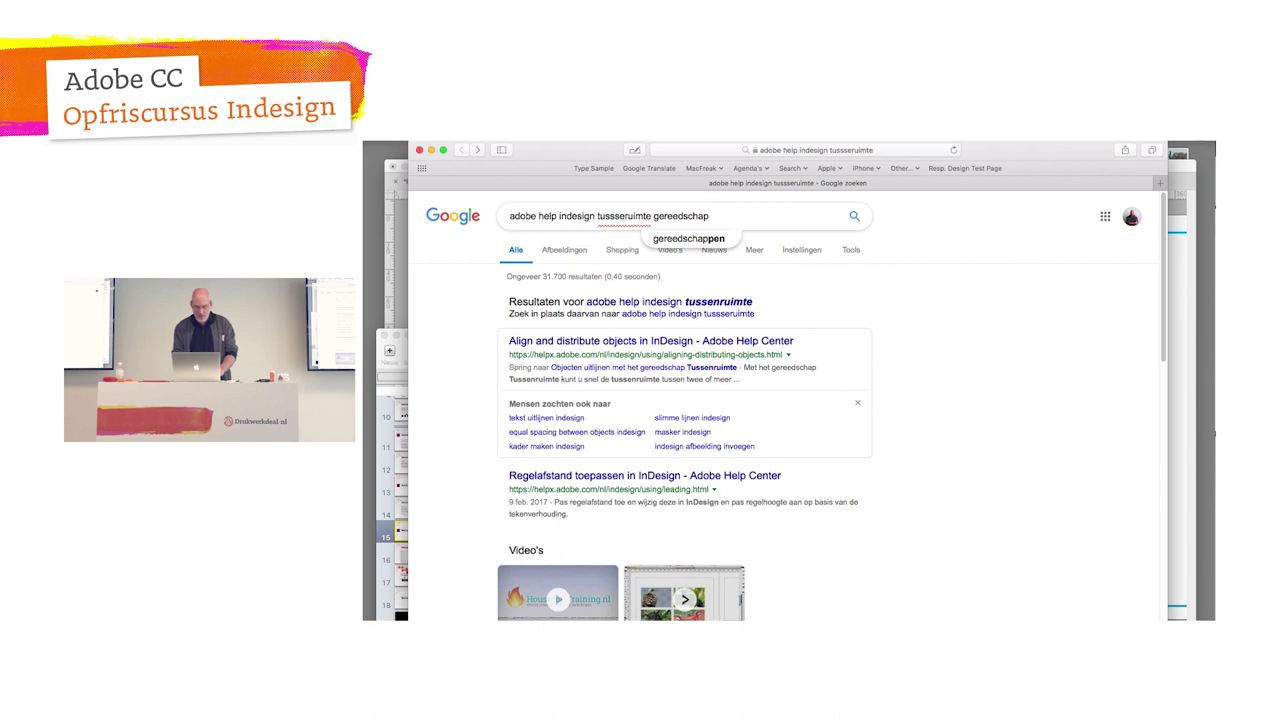
{"action": "key", "text": "Return"}
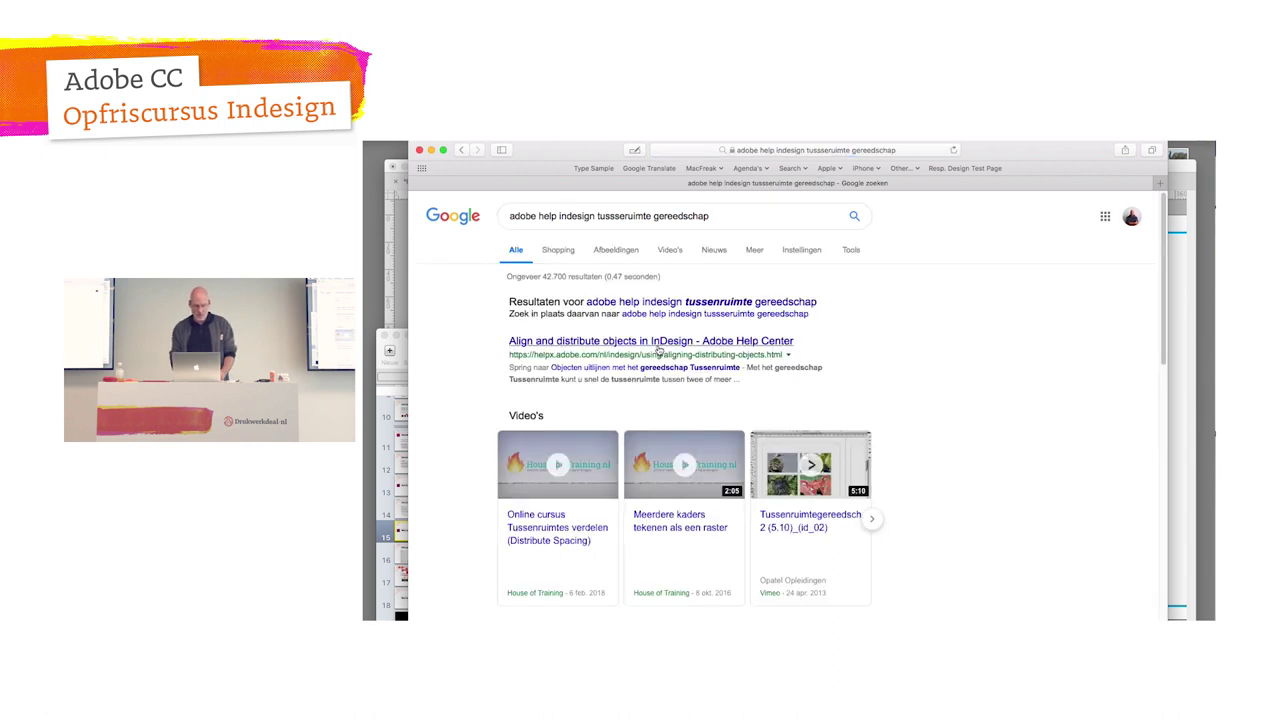
{"action": "scroll", "coordinate": [658, 350], "scroll_direction": "down", "scroll_amount": 3}
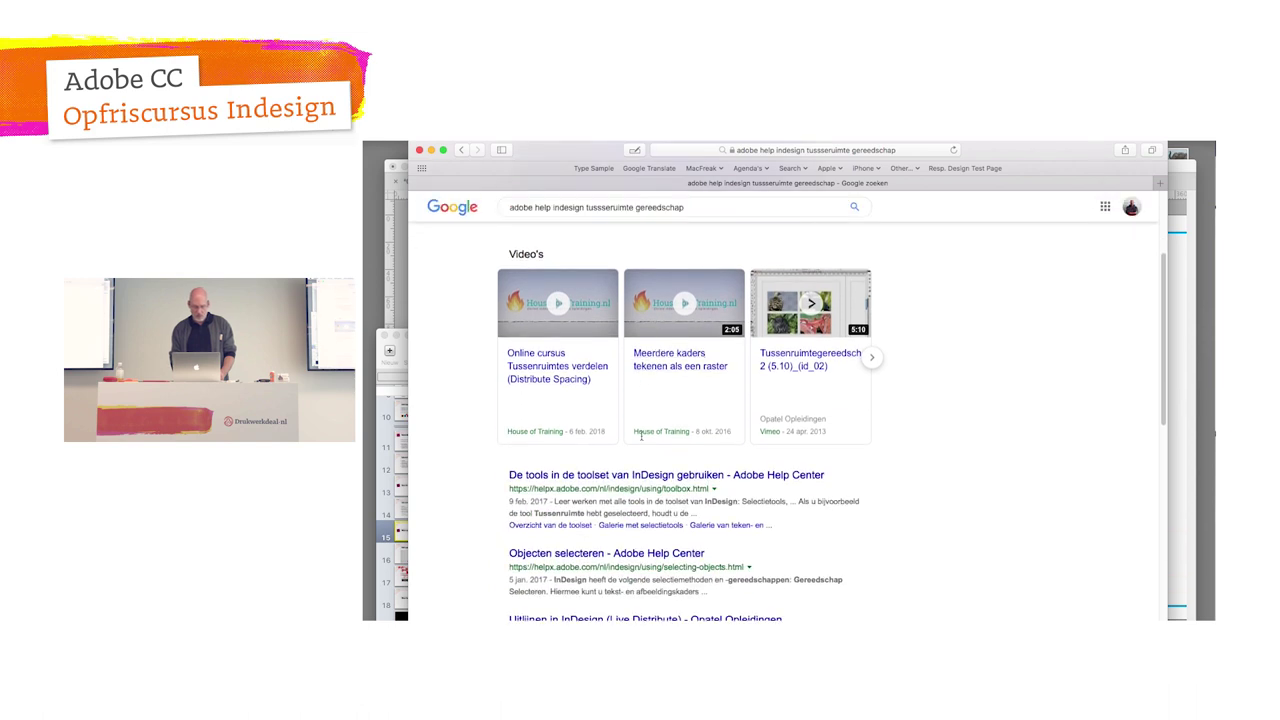
Step: Open and scroll through Adobe's help page on the InDesign toolset
{"action": "left_click", "coordinate": [643, 475]}
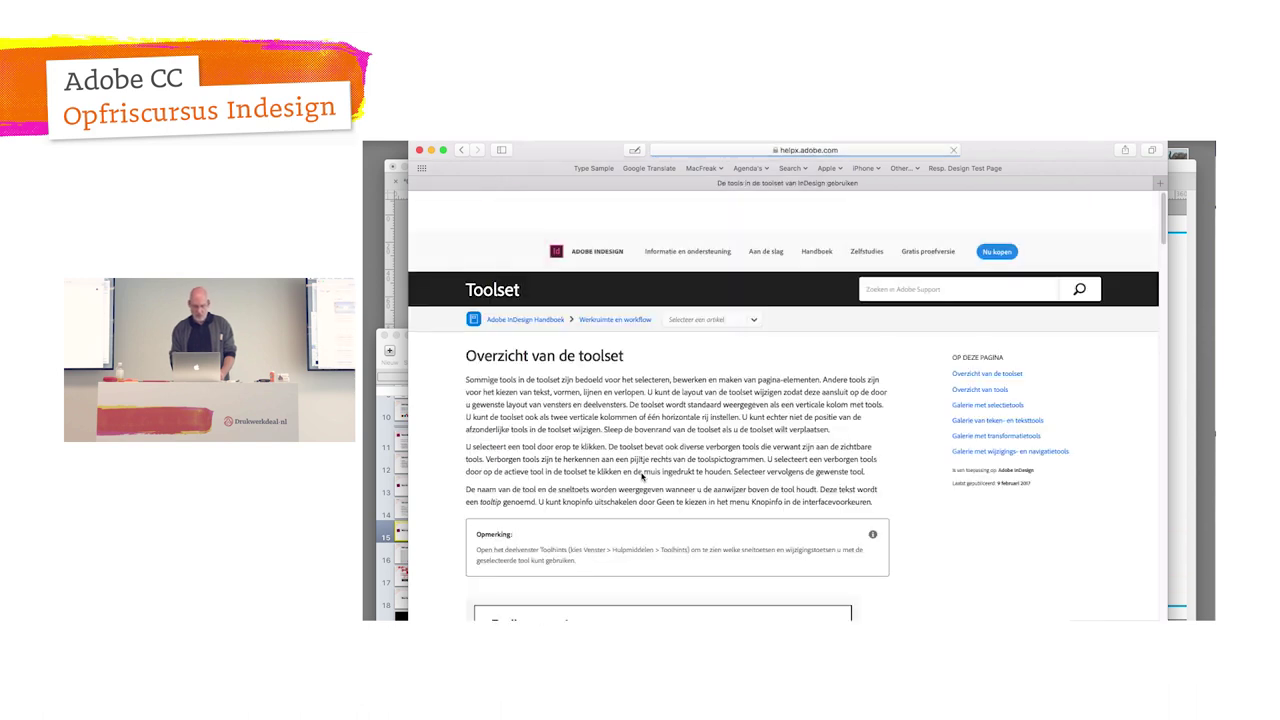
{"action": "scroll", "coordinate": [700, 460], "scroll_direction": "down", "scroll_amount": 5}
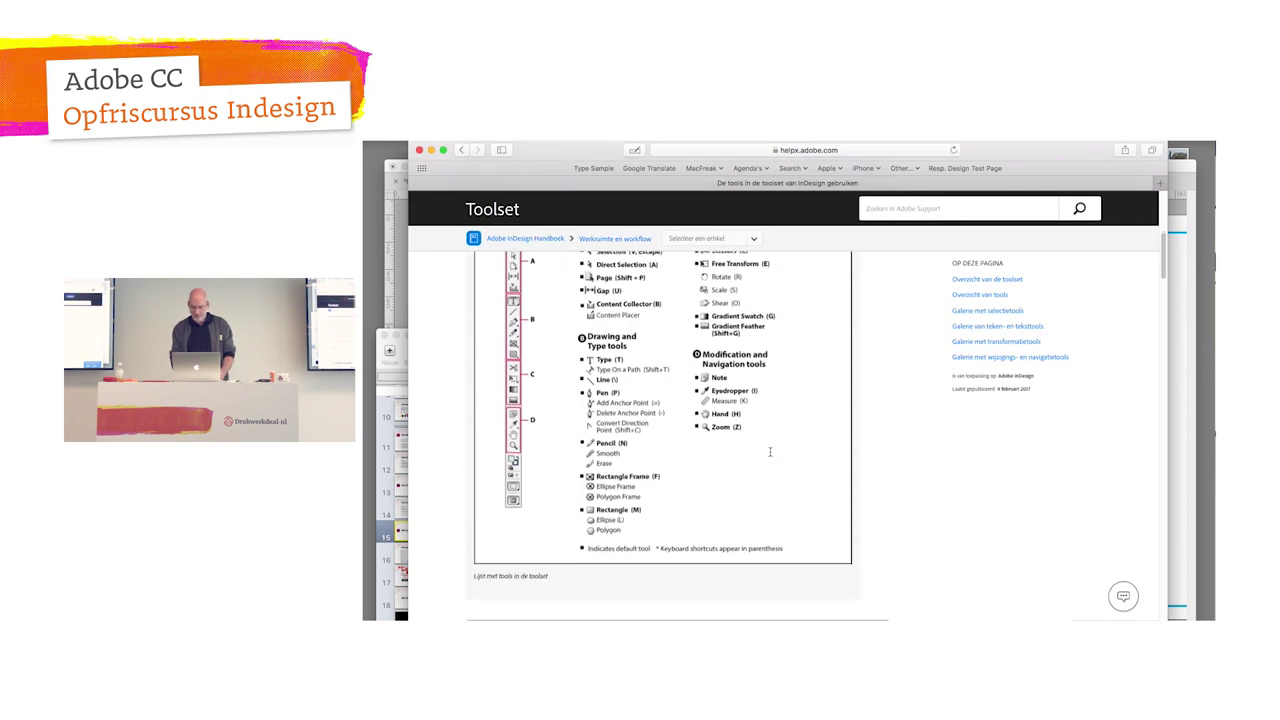
{"action": "scroll", "coordinate": [770, 456], "scroll_direction": "down", "scroll_amount": 3}
{"action": "scroll", "coordinate": [770, 456], "scroll_direction": "down", "scroll_amount": 3}
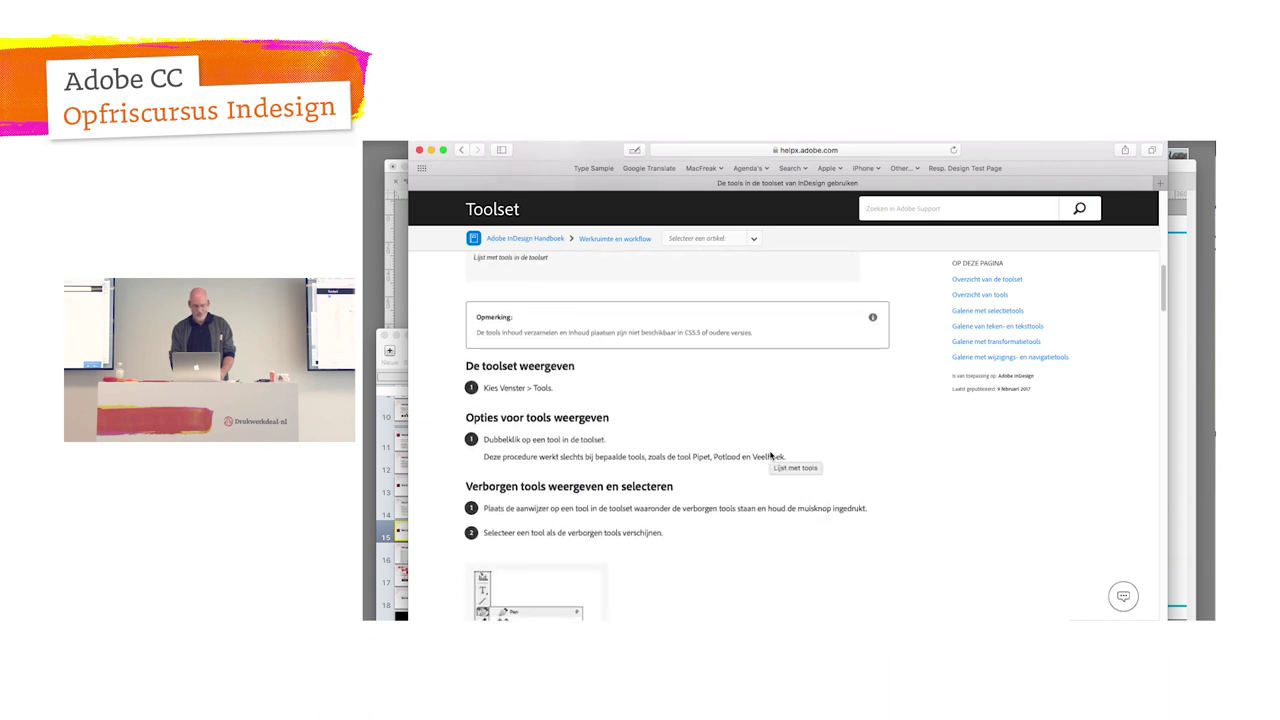
{"action": "scroll", "coordinate": [770, 456], "scroll_direction": "down", "scroll_amount": 3}
{"action": "scroll", "coordinate": [770, 456], "scroll_direction": "down", "scroll_amount": 1}
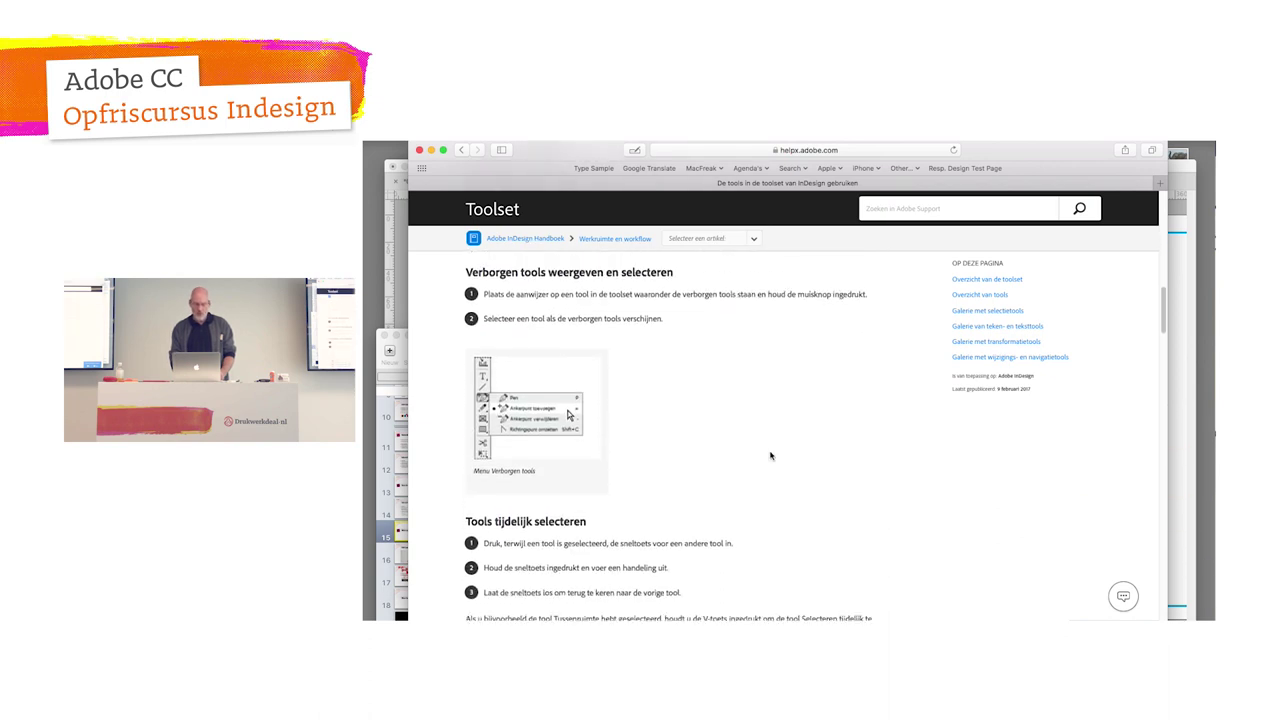
{"action": "scroll", "coordinate": [770, 456], "scroll_direction": "down", "scroll_amount": 2}
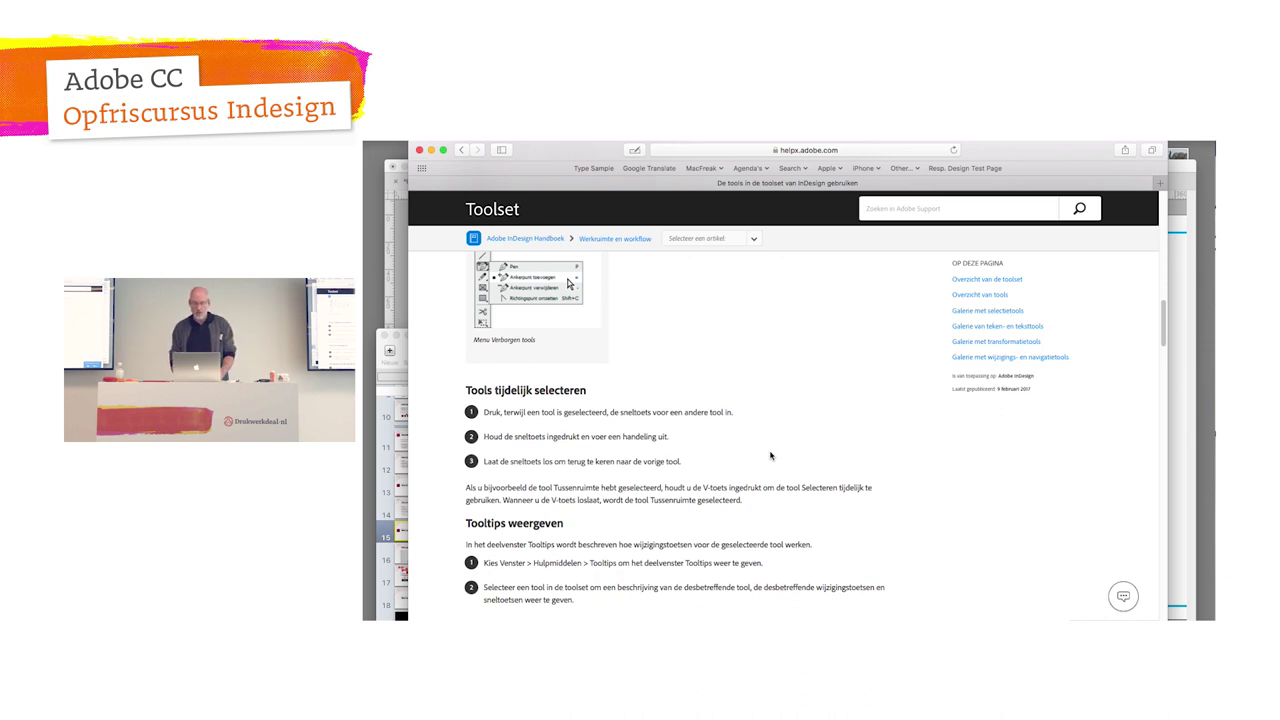
{"action": "scroll", "coordinate": [770, 456], "scroll_direction": "down", "scroll_amount": 2}
{"action": "scroll", "coordinate": [770, 456], "scroll_direction": "down", "scroll_amount": 3}
{"action": "scroll", "coordinate": [770, 456], "scroll_direction": "down", "scroll_amount": 3}
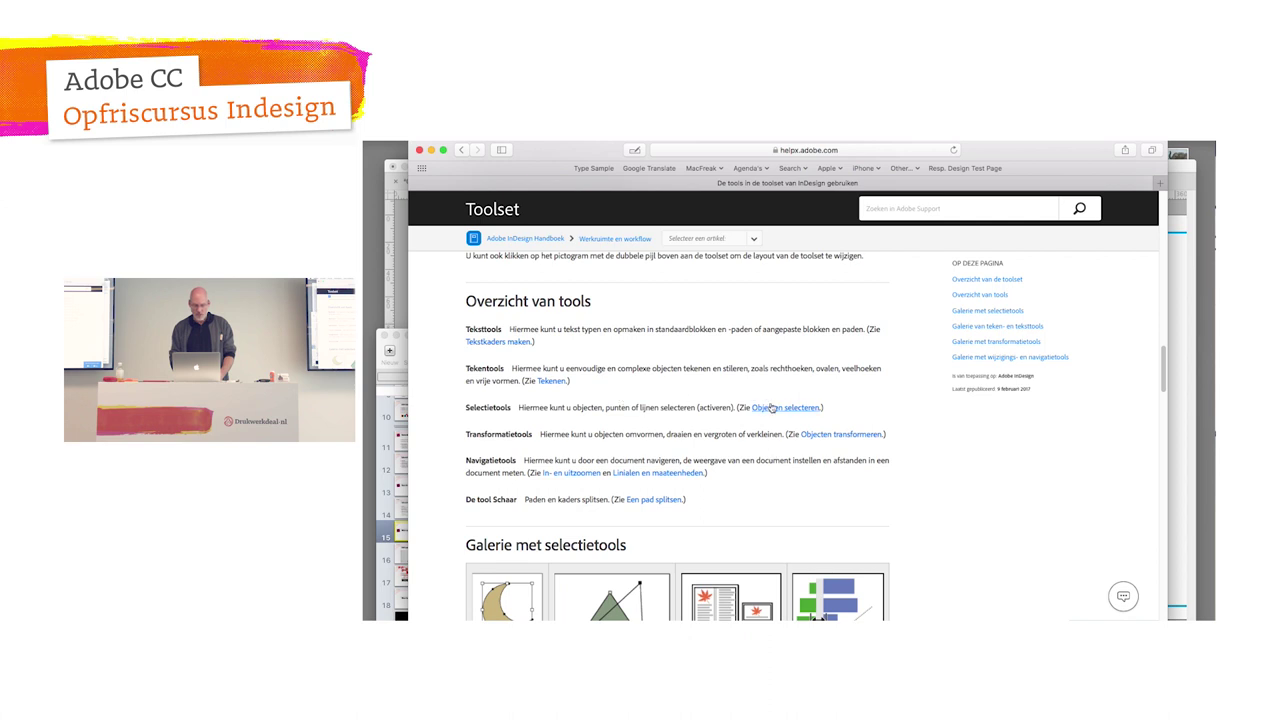
Step: Follow the 'Objecten selecteren' link and scroll to its Selectieopties section
{"action": "left_click", "coordinate": [774, 408]}
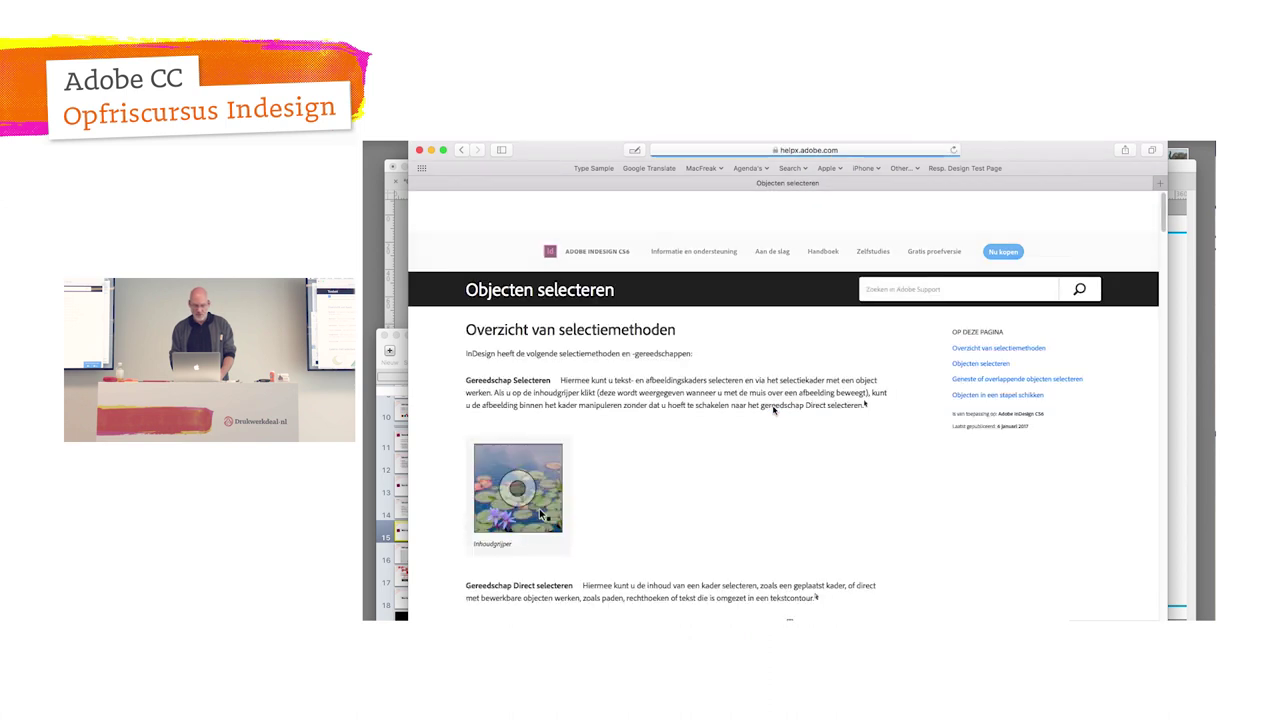
{"action": "scroll", "coordinate": [740, 444], "scroll_direction": "down", "scroll_amount": 3}
{"action": "scroll", "coordinate": [738, 444], "scroll_direction": "down", "scroll_amount": 3}
{"action": "scroll", "coordinate": [738, 444], "scroll_direction": "down", "scroll_amount": 3}
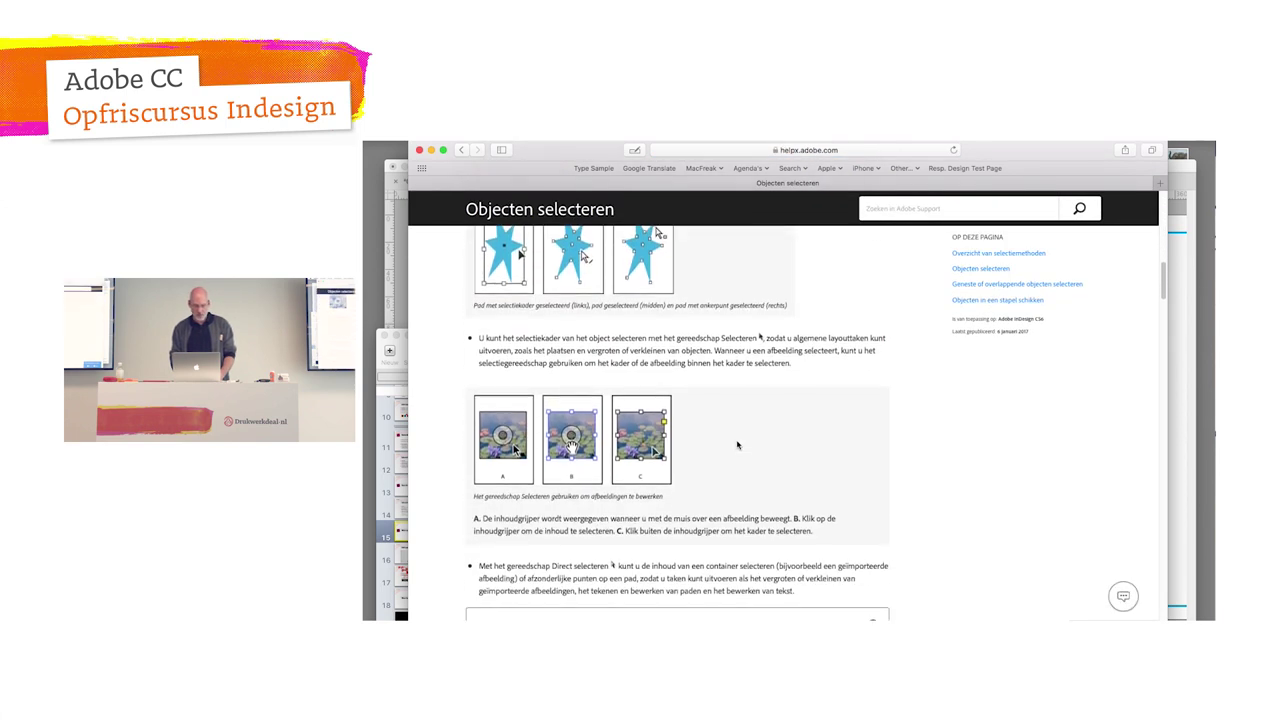
{"action": "scroll", "coordinate": [738, 444], "scroll_direction": "down", "scroll_amount": 3}
{"action": "scroll", "coordinate": [738, 444], "scroll_direction": "down", "scroll_amount": 3}
{"action": "scroll", "coordinate": [738, 444], "scroll_direction": "down", "scroll_amount": 3}
{"action": "scroll", "coordinate": [738, 444], "scroll_direction": "down", "scroll_amount": 3}
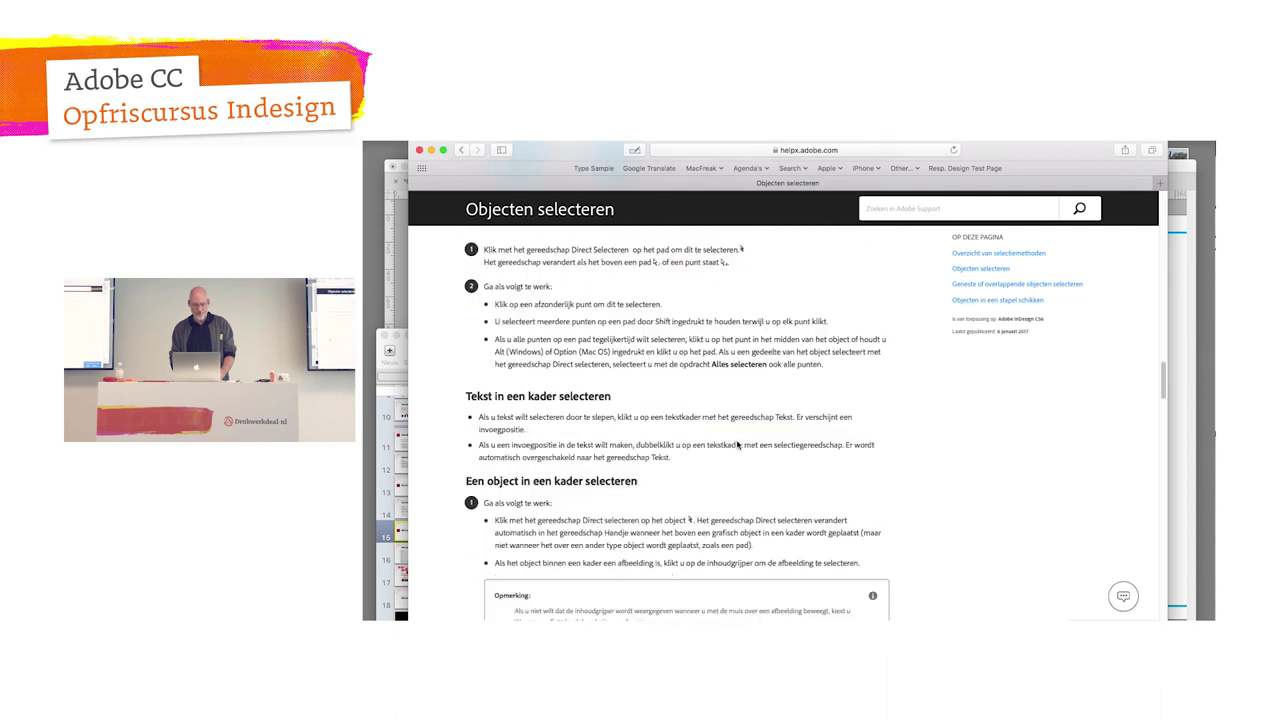
{"action": "scroll", "coordinate": [738, 444], "scroll_direction": "down", "scroll_amount": 3}
{"action": "scroll", "coordinate": [738, 444], "scroll_direction": "down", "scroll_amount": 3}
{"action": "scroll", "coordinate": [738, 444], "scroll_direction": "down", "scroll_amount": 3}
{"action": "scroll", "coordinate": [738, 444], "scroll_direction": "down", "scroll_amount": 3}
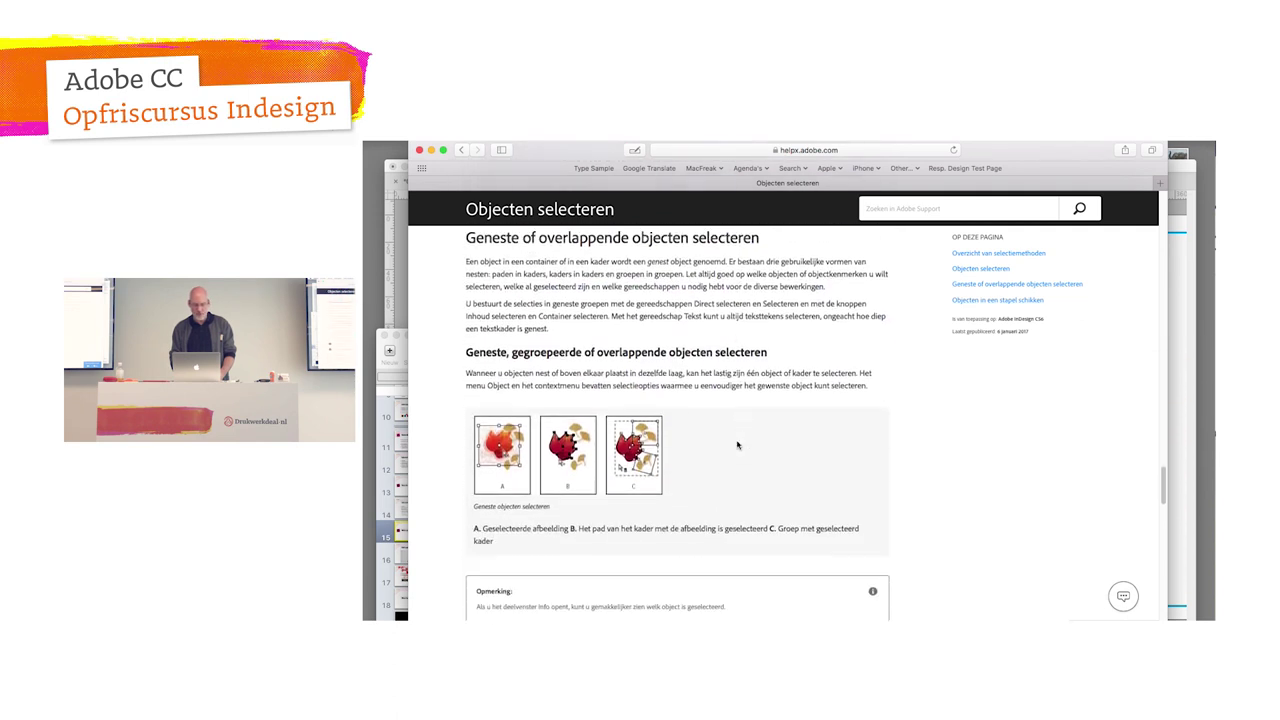
{"action": "scroll", "coordinate": [738, 444], "scroll_direction": "down", "scroll_amount": 3}
{"action": "scroll", "coordinate": [738, 444], "scroll_direction": "down", "scroll_amount": 3}
{"action": "scroll", "coordinate": [738, 444], "scroll_direction": "down", "scroll_amount": 3}
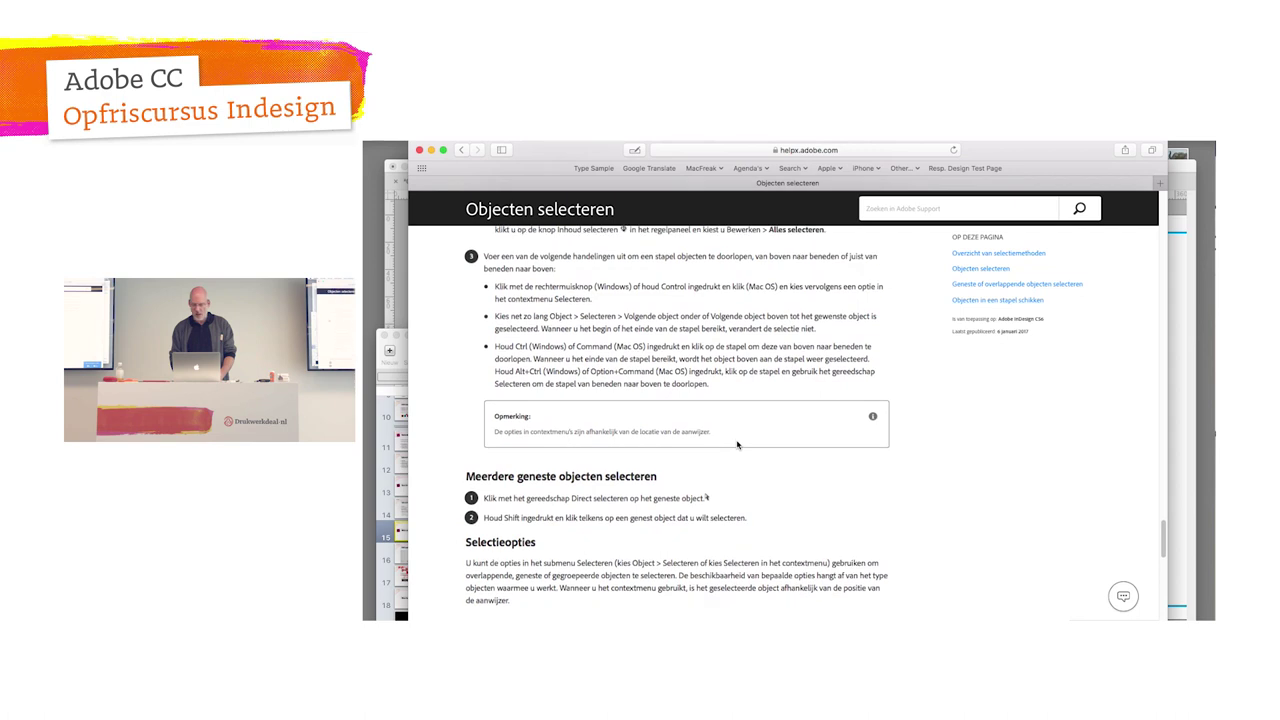
{"action": "scroll", "coordinate": [738, 444], "scroll_direction": "down", "scroll_amount": 3}
{"action": "scroll", "coordinate": [738, 444], "scroll_direction": "down", "scroll_amount": 3}
{"action": "scroll", "coordinate": [737, 444], "scroll_direction": "down", "scroll_amount": 3}
{"action": "scroll", "coordinate": [737, 444], "scroll_direction": "down", "scroll_amount": 3}
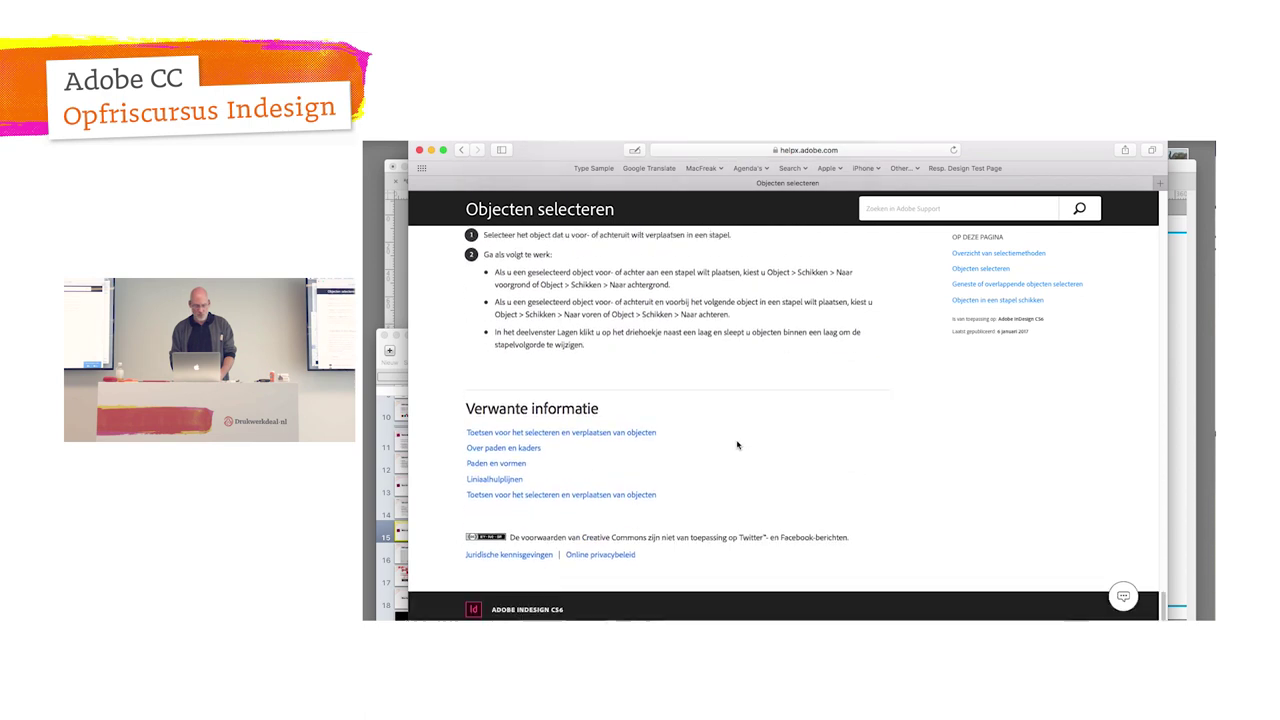
{"action": "scroll", "coordinate": [737, 444], "scroll_direction": "down", "scroll_amount": 2}
{"action": "scroll", "coordinate": [737, 444], "scroll_direction": "up", "scroll_amount": 10}
{"action": "scroll", "coordinate": [737, 444], "scroll_direction": "up", "scroll_amount": 3}
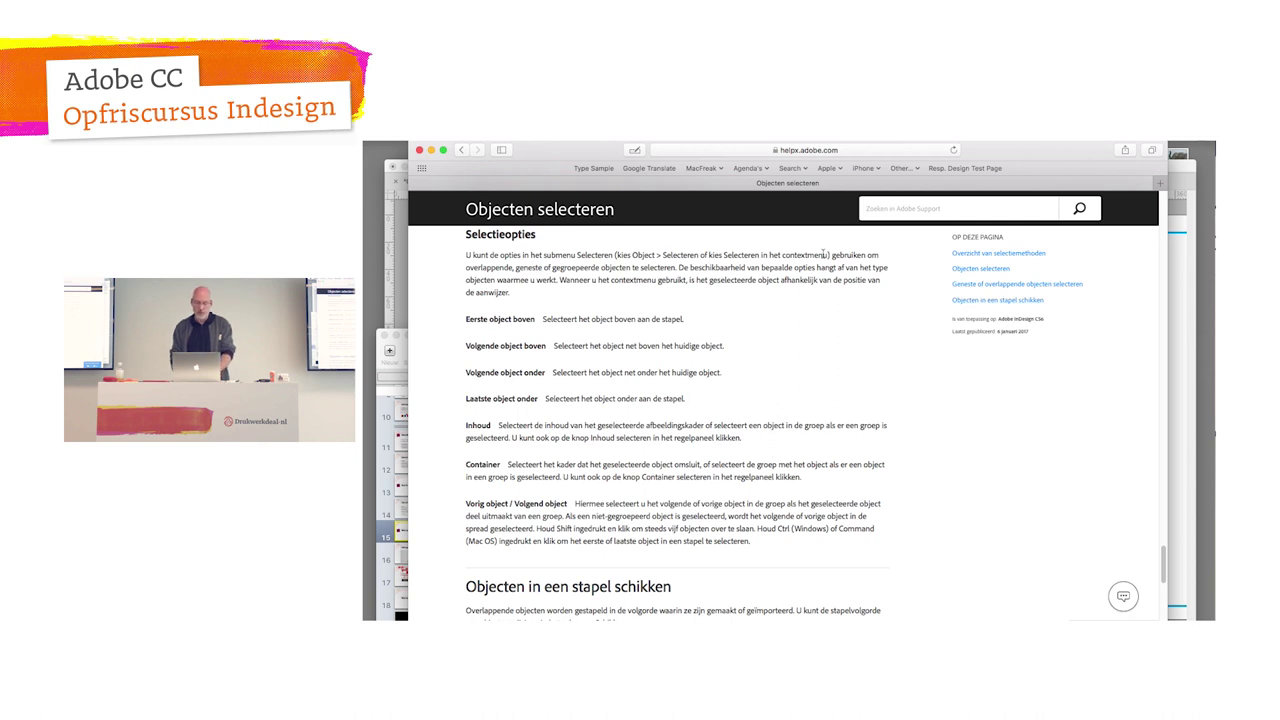
Step: Hide Safari and bring InDesign back with the Naamloos-2 photo layout
{"action": "key", "text": "super+w"}
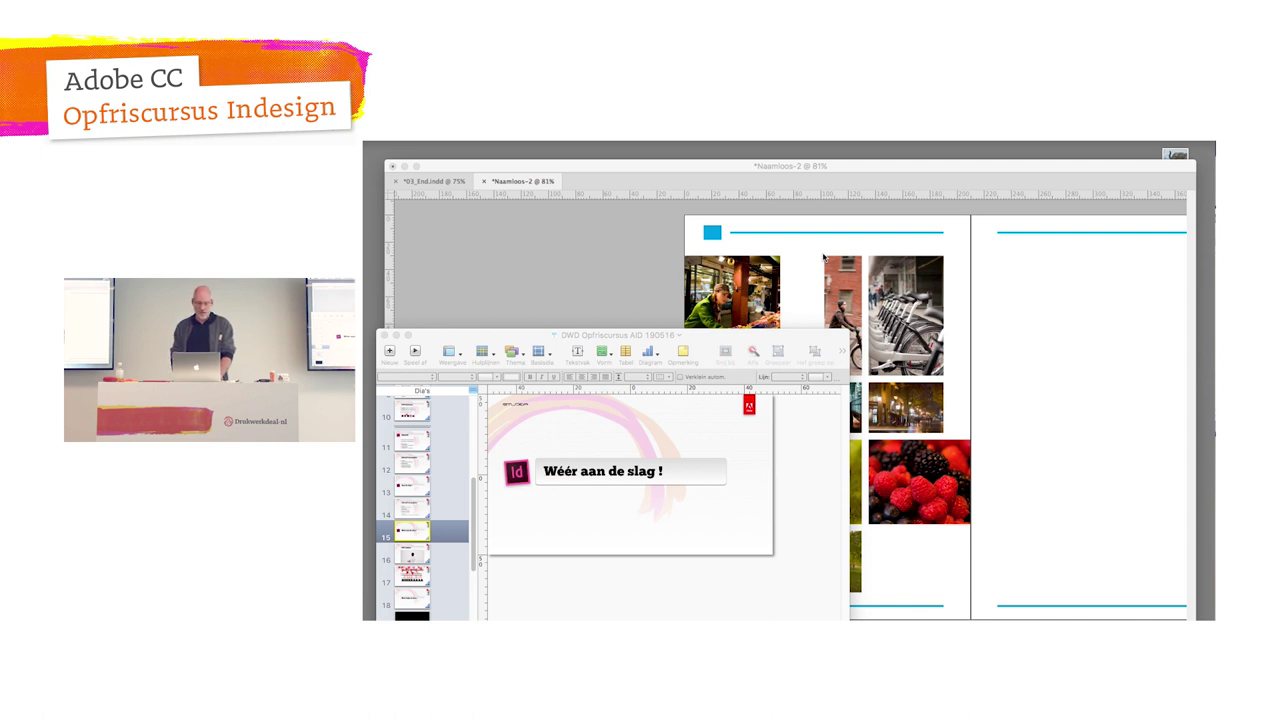
{"action": "key", "text": "super+Tab"}
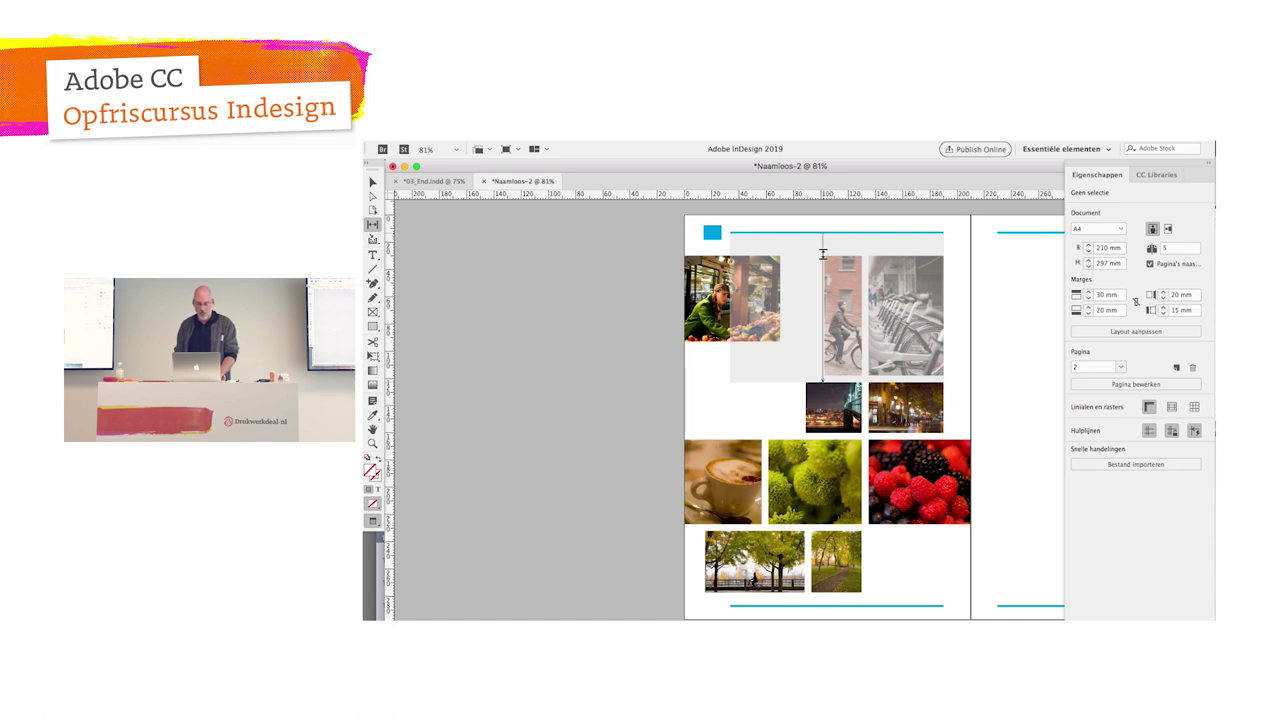
Step: Switch to the 03_End.indd garden document showing the Pollinators and Predators spread
{"action": "key", "text": "ctrl+Tab"}
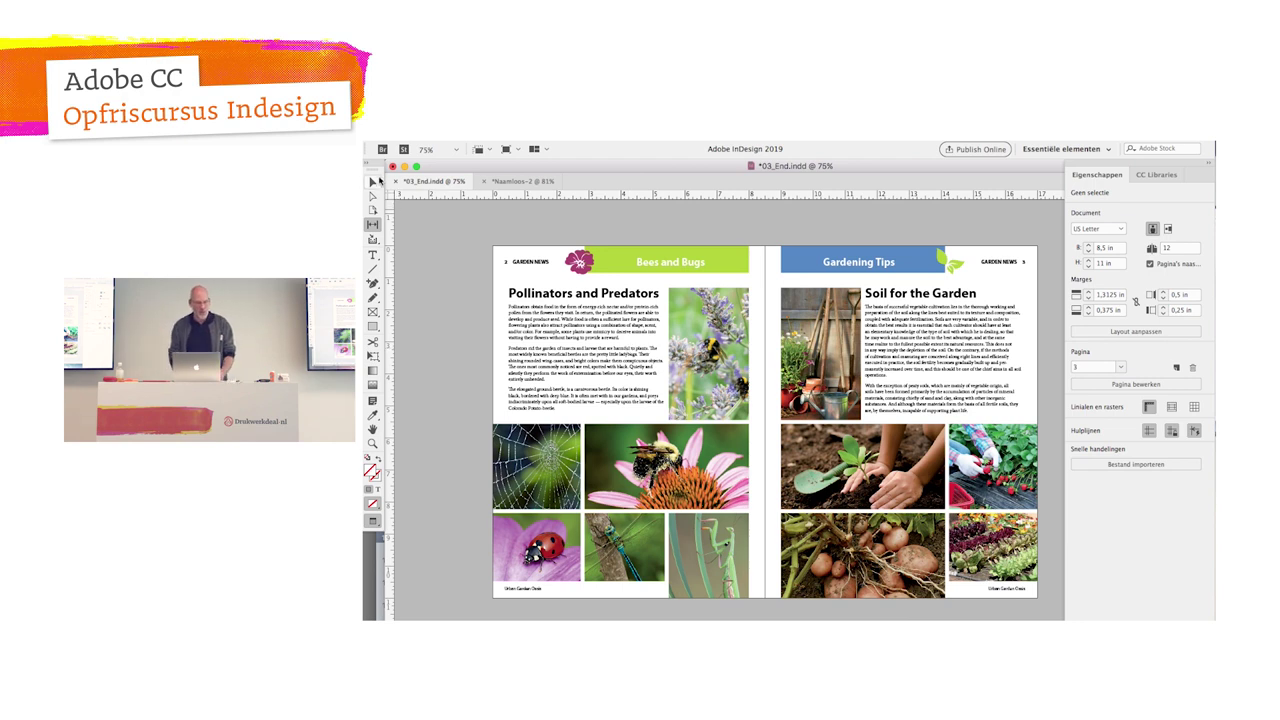
Step: With the Selection tool, scroll through 03_End.indd's later spreads, then return to Naamloos-2
{"action": "left_click", "coordinate": [376, 181]}
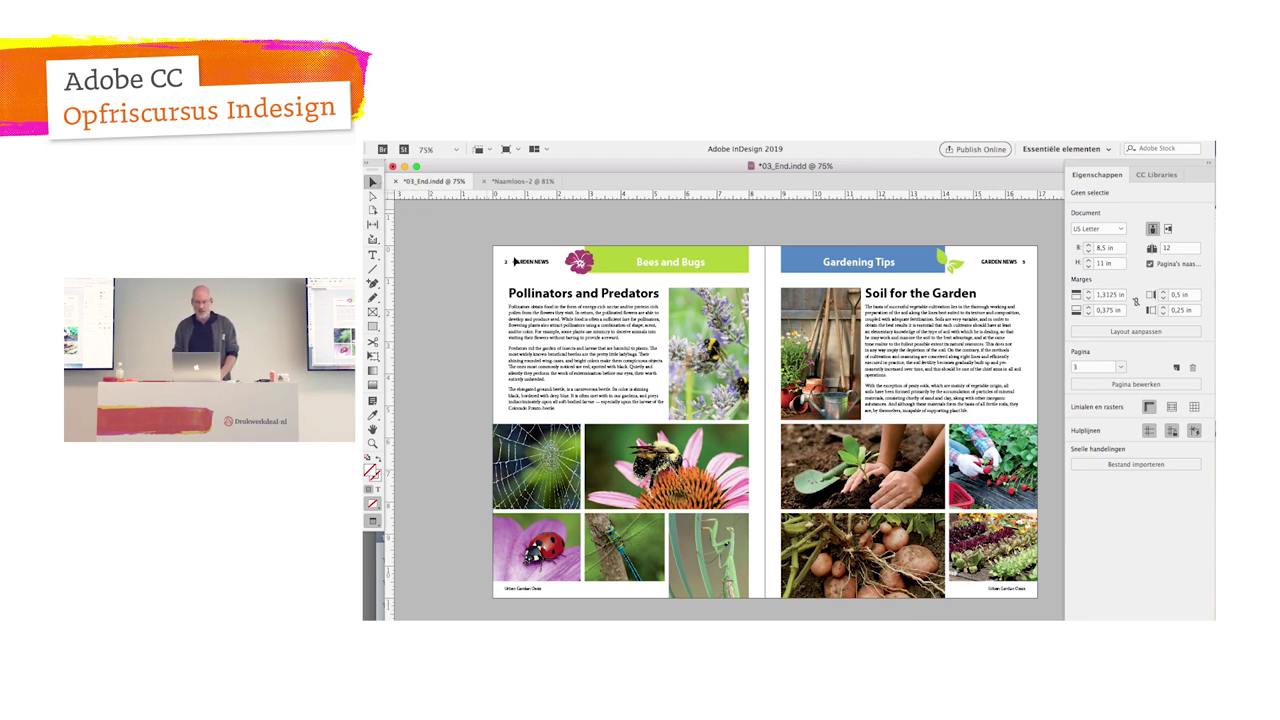
{"action": "scroll", "coordinate": [539, 318], "scroll_direction": "down", "scroll_amount": 3}
{"action": "scroll", "coordinate": [539, 318], "scroll_direction": "down", "scroll_amount": 5}
{"action": "scroll", "coordinate": [539, 318], "scroll_direction": "down", "scroll_amount": 5}
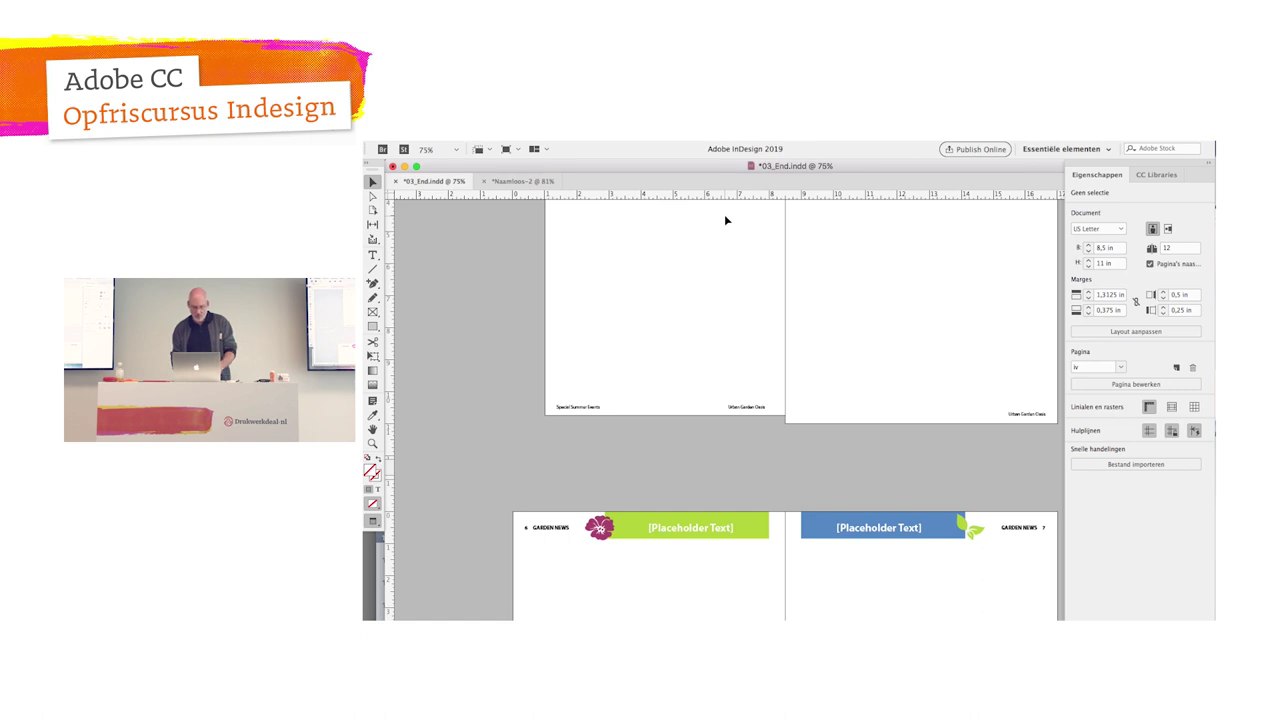
{"action": "key", "text": "ctrl+Tab"}
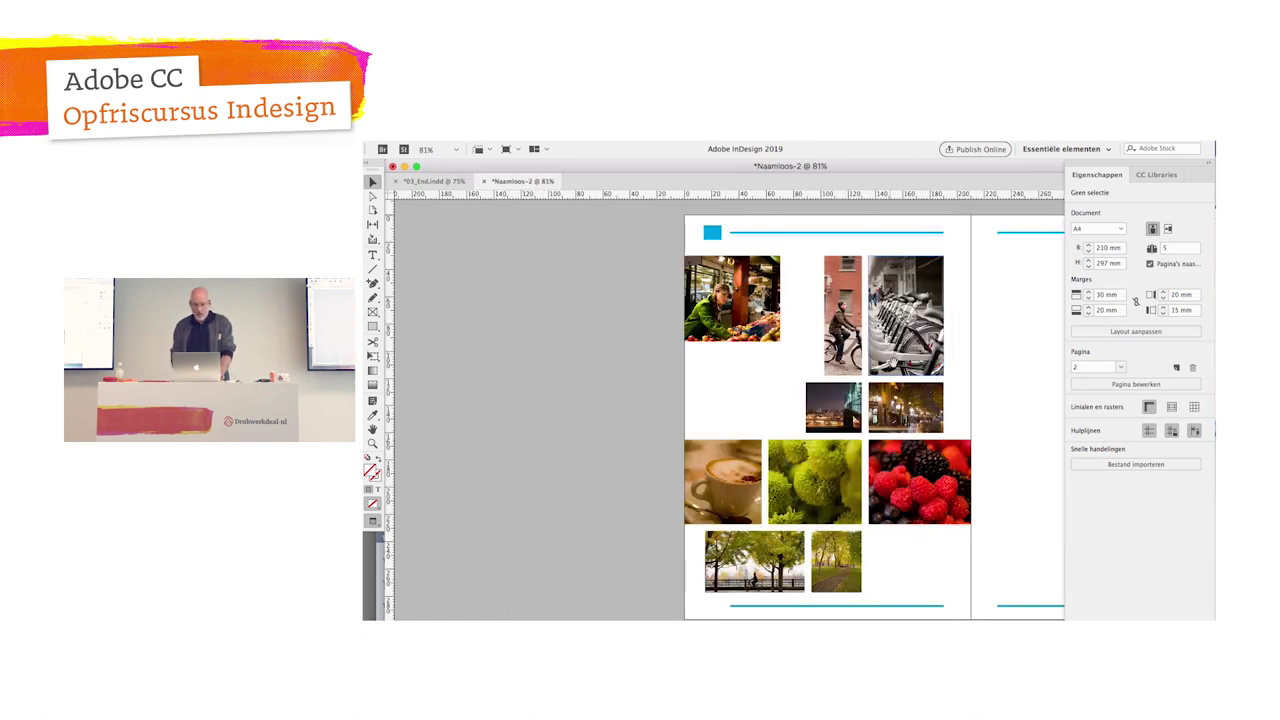
Step: In Normal view, draw two linked 55 mm text frames in the right page's first two columns
{"action": "left_click_drag", "start_coordinate": [900, 362], "coordinate": [616, 361]}
{"action": "key", "text": "w"}
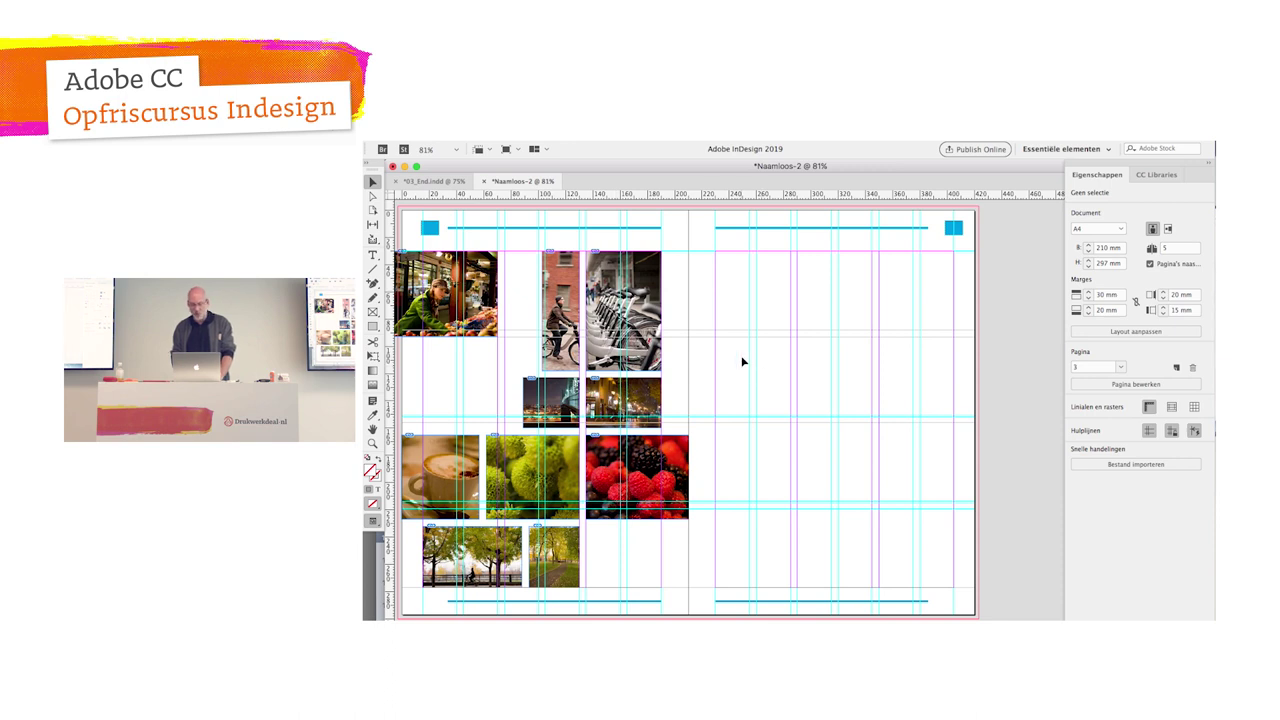
{"action": "left_click", "coordinate": [373, 255]}
{"action": "left_click_drag", "start_coordinate": [717, 257], "coordinate": [792, 591]}
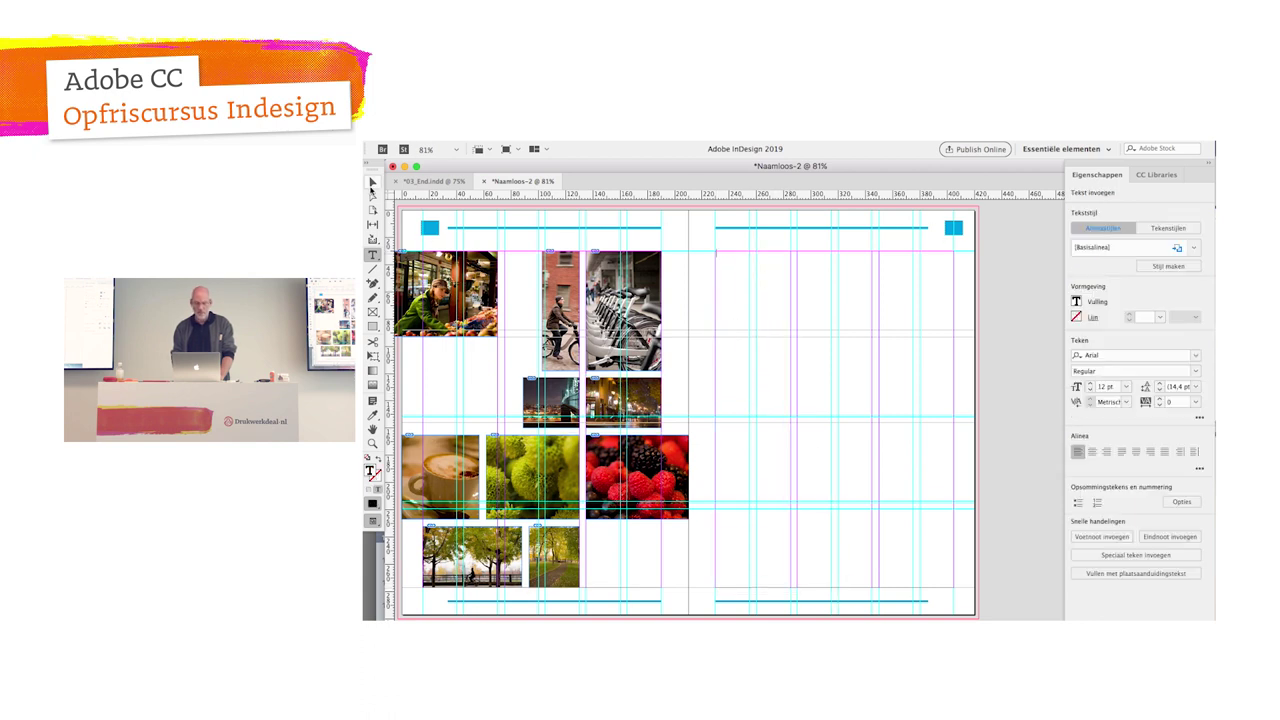
{"action": "left_click", "coordinate": [372, 183]}
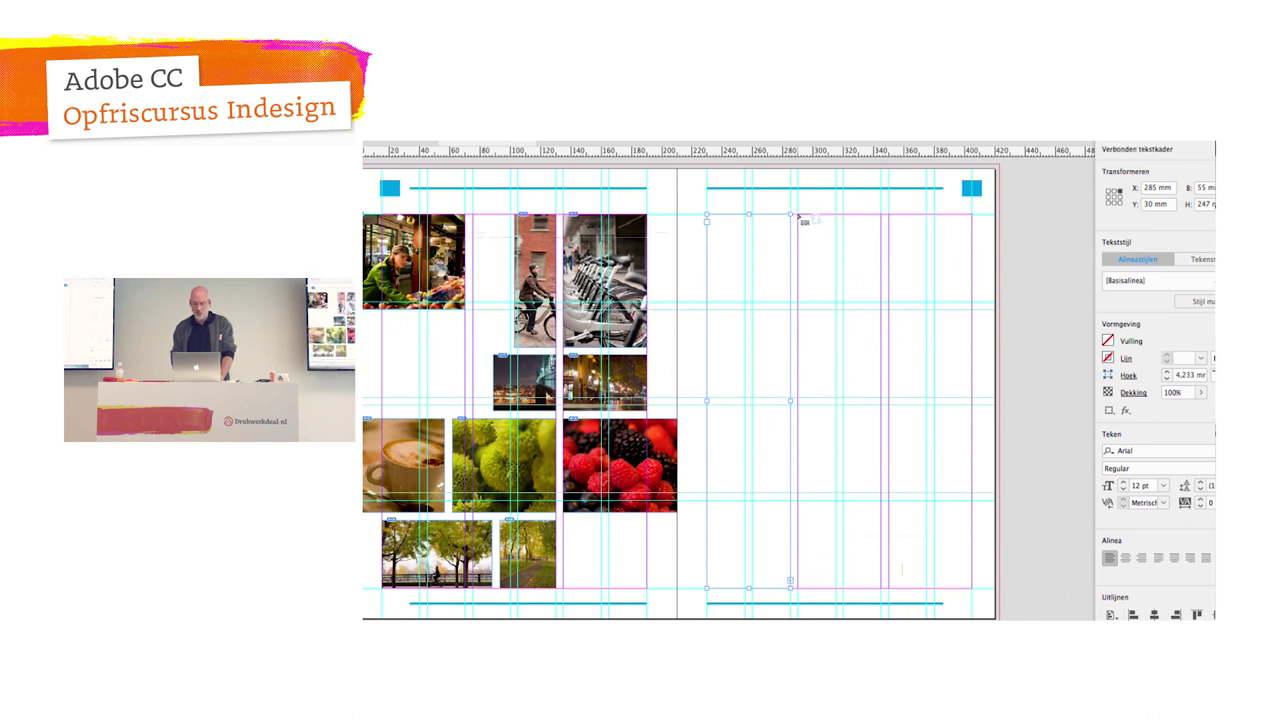
{"action": "left_click_drag", "start_coordinate": [800, 217], "coordinate": [880, 587]}
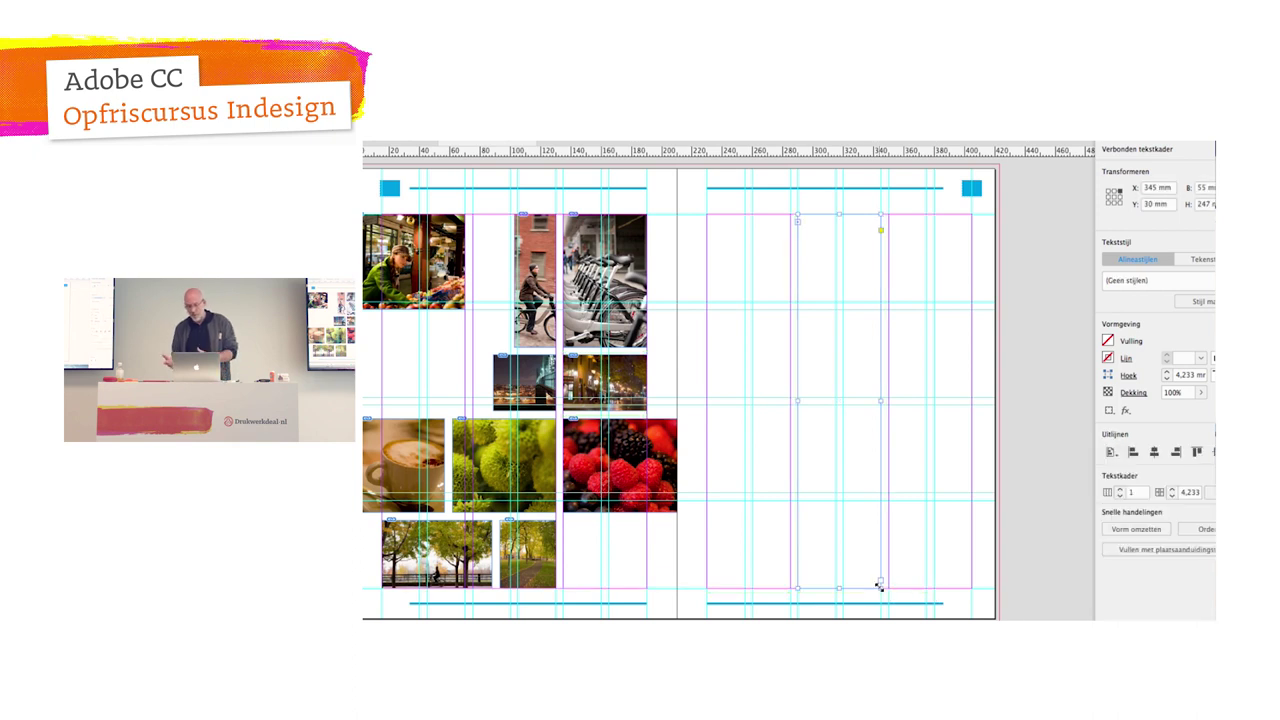
{"action": "left_click", "coordinate": [766, 275]}
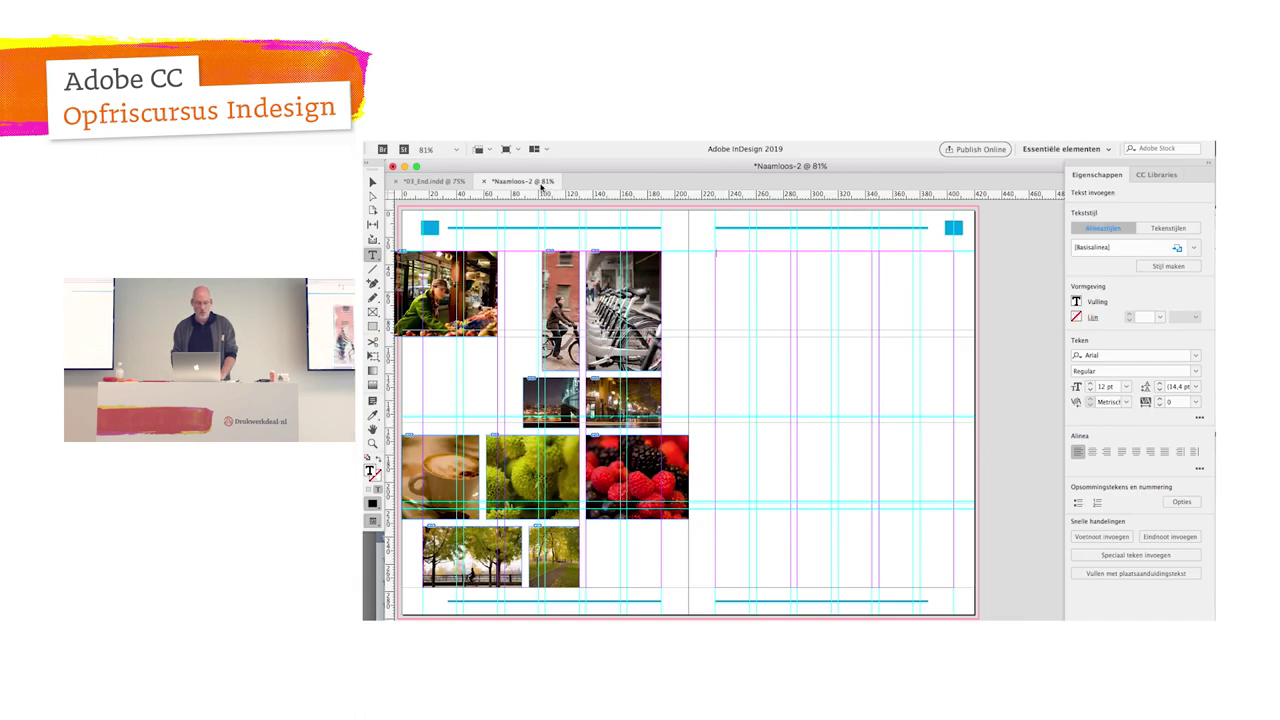
Step: Fill the linked frames with placeholder text and delete a selected block of it
{"action": "left_click", "coordinate": [500, 137]}
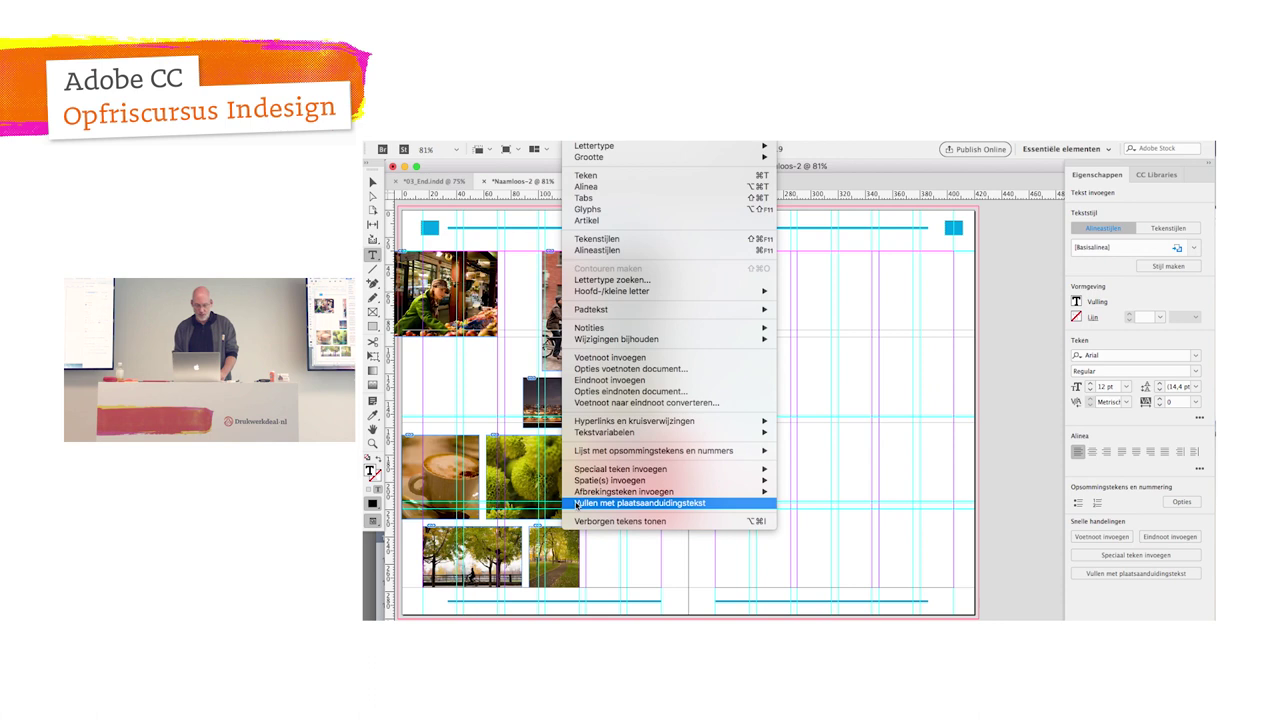
{"action": "left_click", "coordinate": [577, 505]}
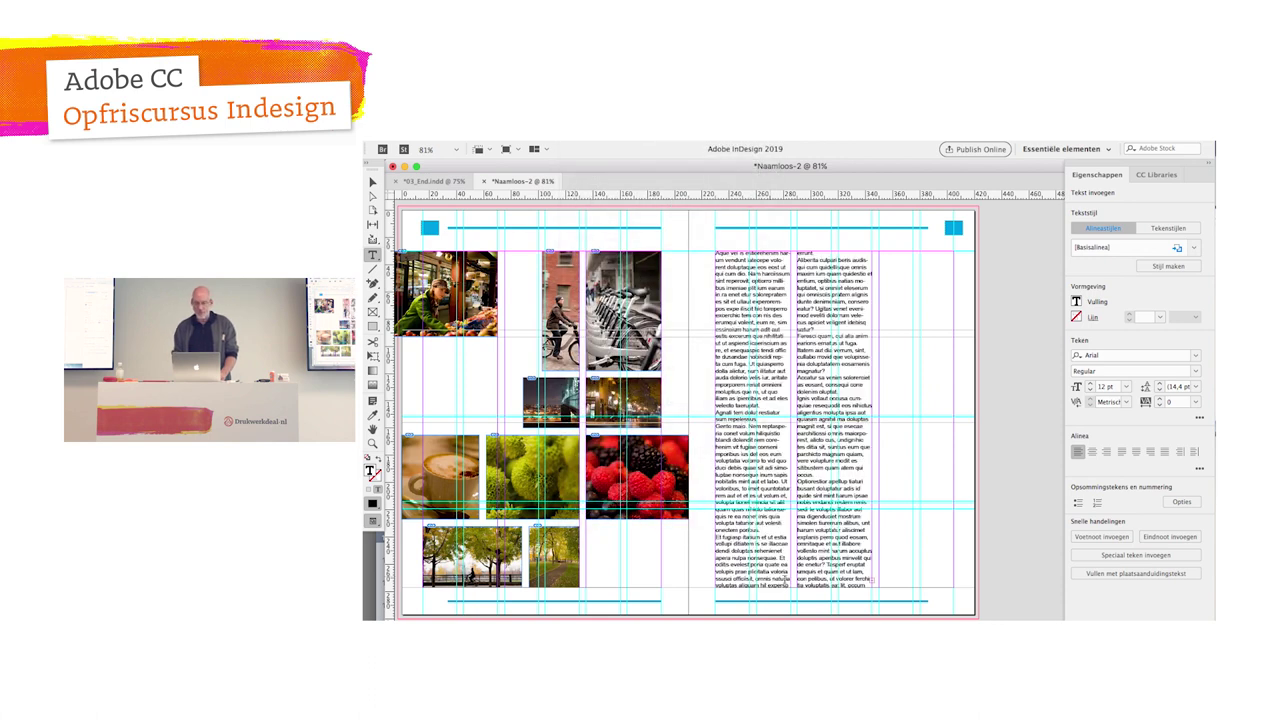
{"action": "left_click_drag", "start_coordinate": [752, 301], "coordinate": [840, 508]}
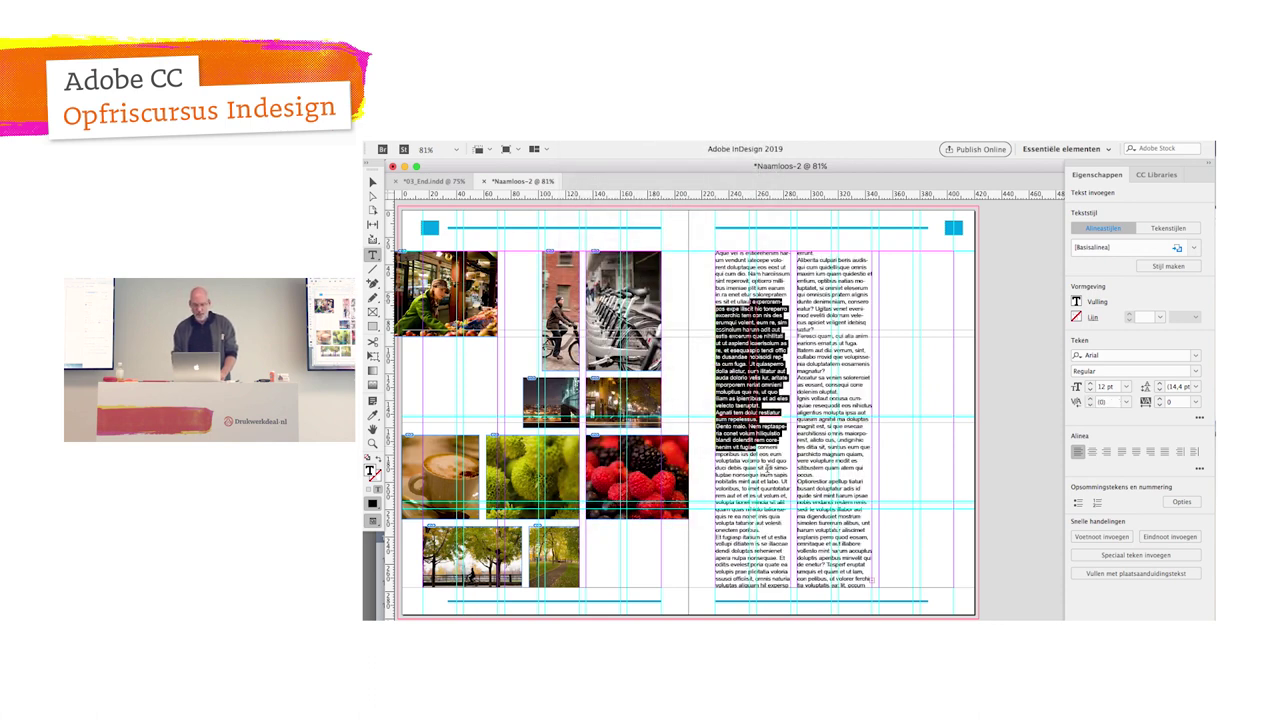
{"action": "key", "text": "BackSpace"}
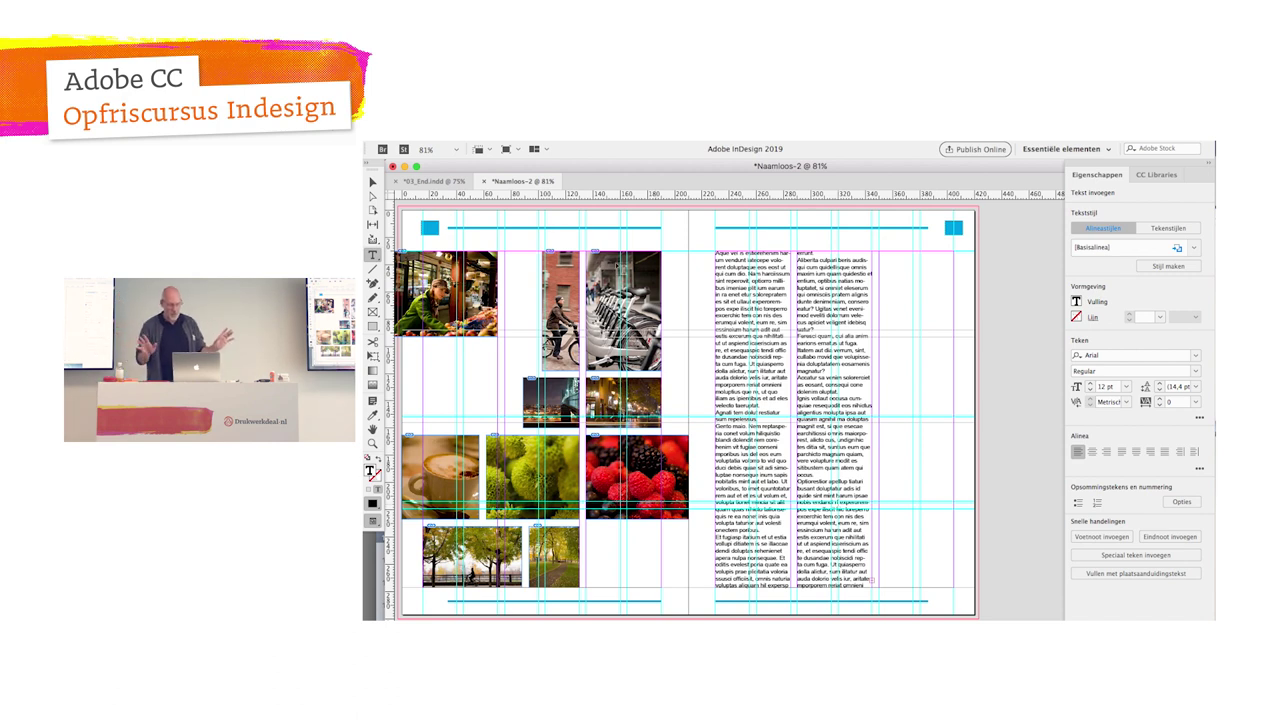
Step: Flow the overflowing text into a full-height third-column frame on the right page
{"action": "left_click", "coordinate": [373, 182]}
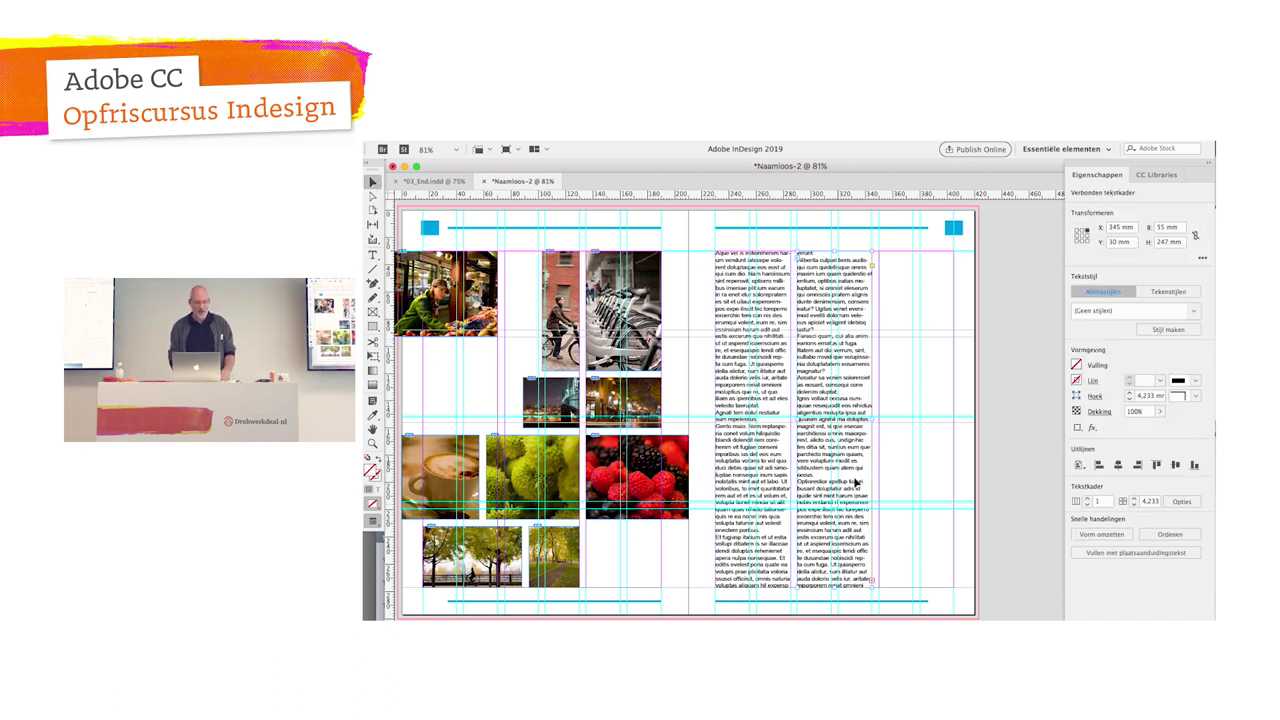
{"action": "left_click", "coordinate": [873, 582]}
{"action": "left_click", "coordinate": [880, 254]}
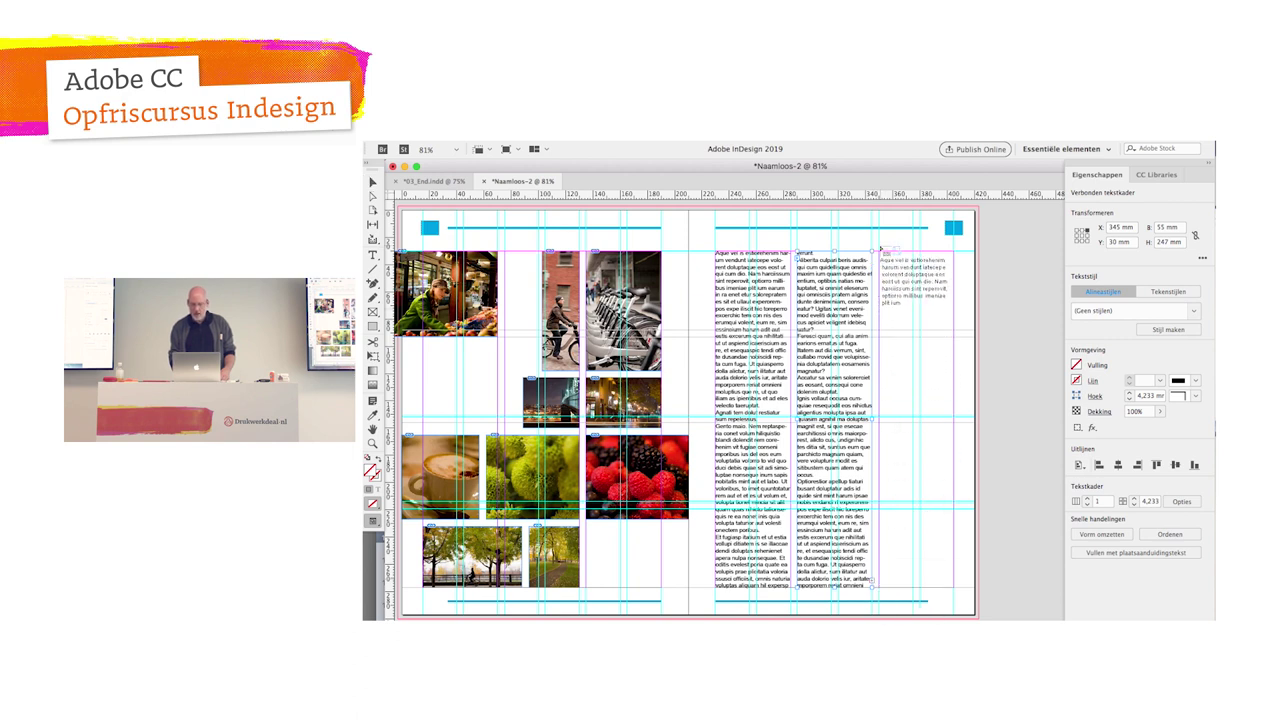
{"action": "left_click", "coordinate": [879, 253]}
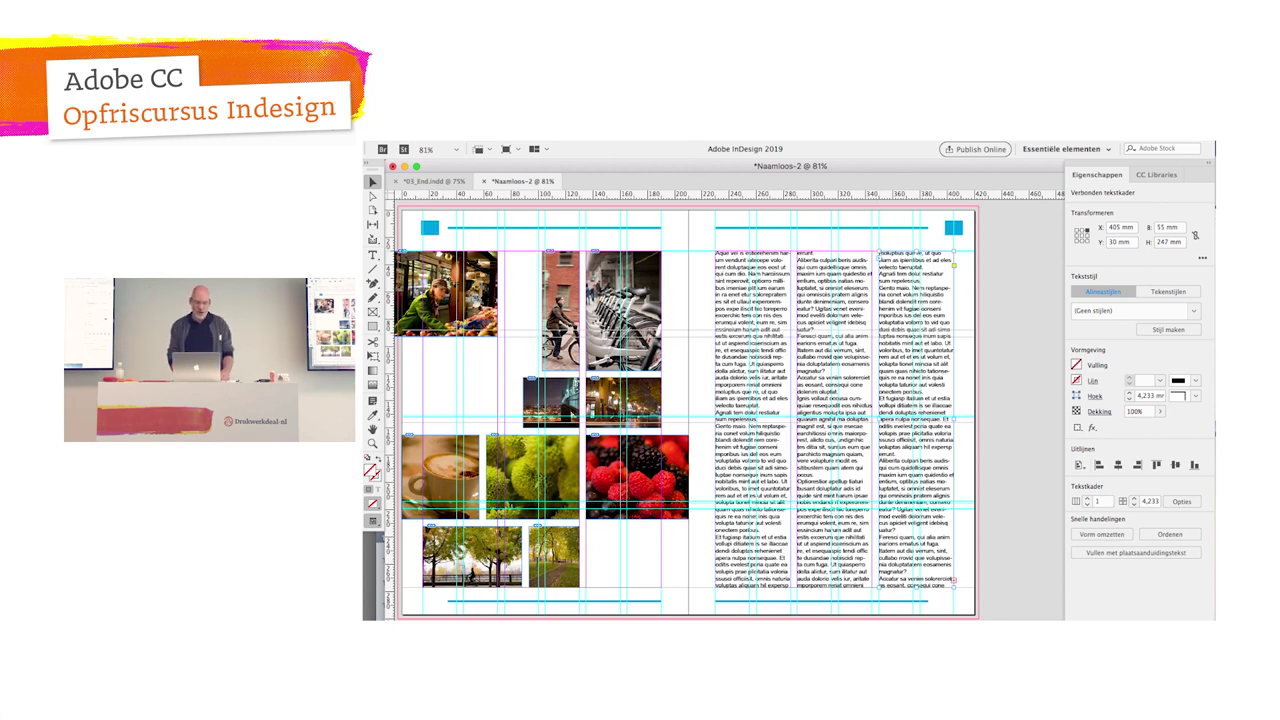
{"action": "left_click", "coordinate": [702, 142]}
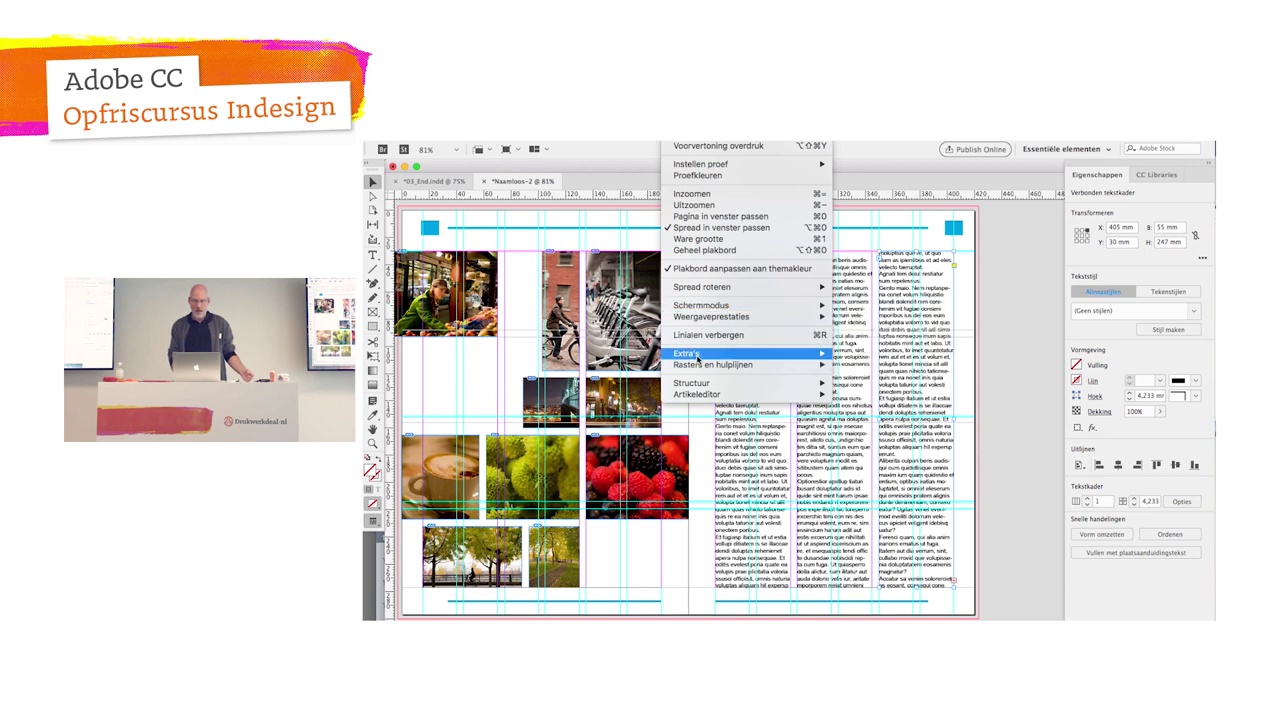
{"action": "mouse_move", "coordinate": [688, 353]}
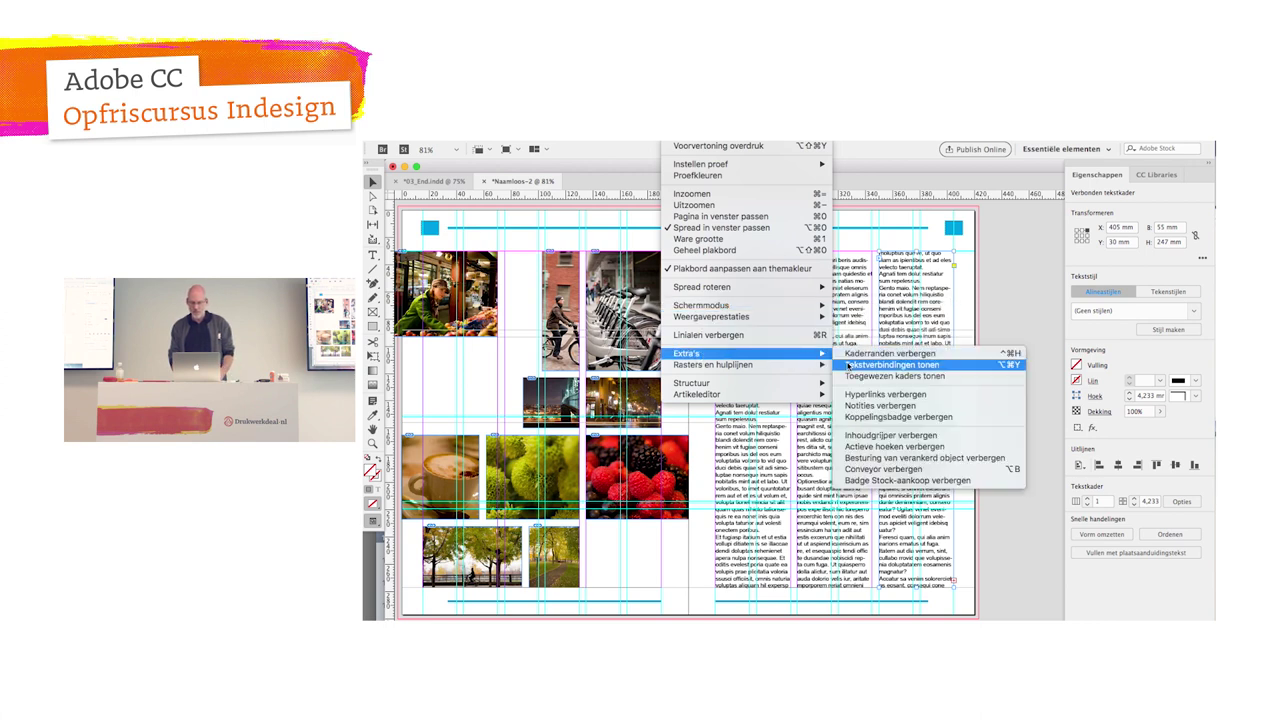
Step: Show text threads, then move the third-column frame and undo the move
{"action": "left_click", "coordinate": [848, 366]}
{"action": "left_click_drag", "start_coordinate": [940, 410], "coordinate": [1004, 405]}
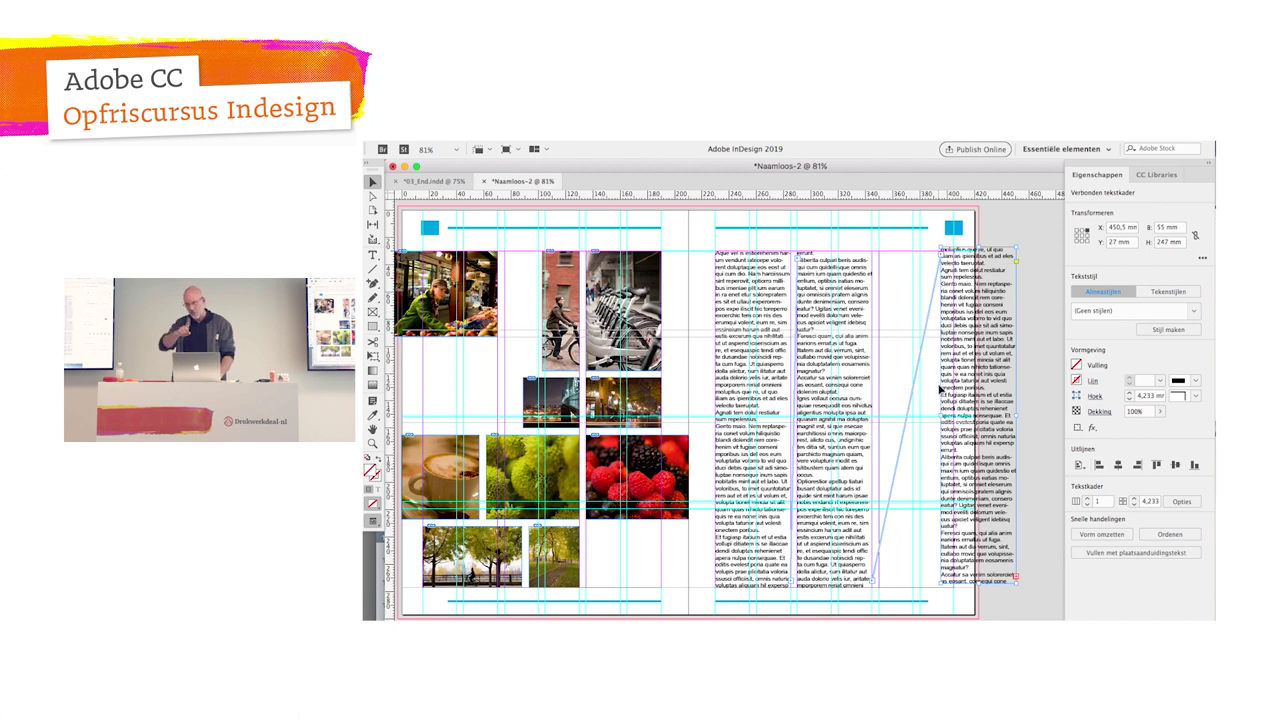
{"action": "key", "text": "ctrl+z"}
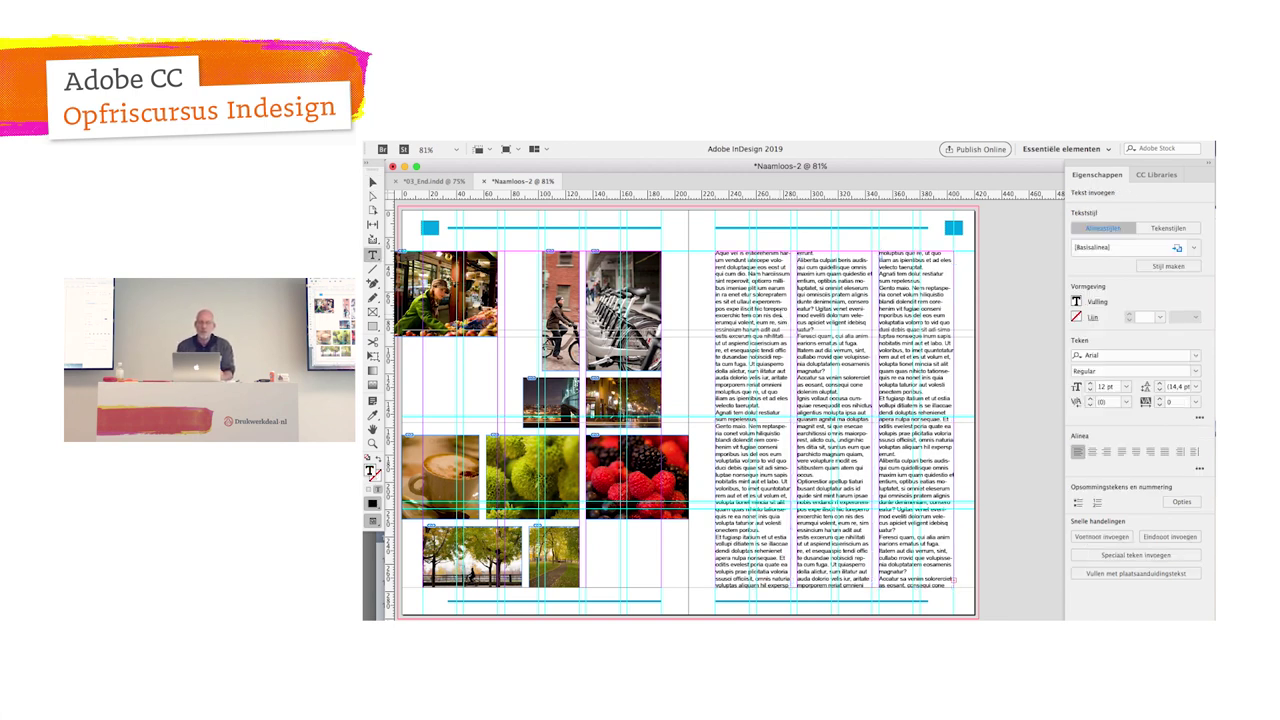
Step: Select the first lines of body text in the first column and zoom in
{"action": "double_click", "coordinate": [778, 311]}
{"action": "left_click_drag", "start_coordinate": [768, 306], "coordinate": [740, 274]}
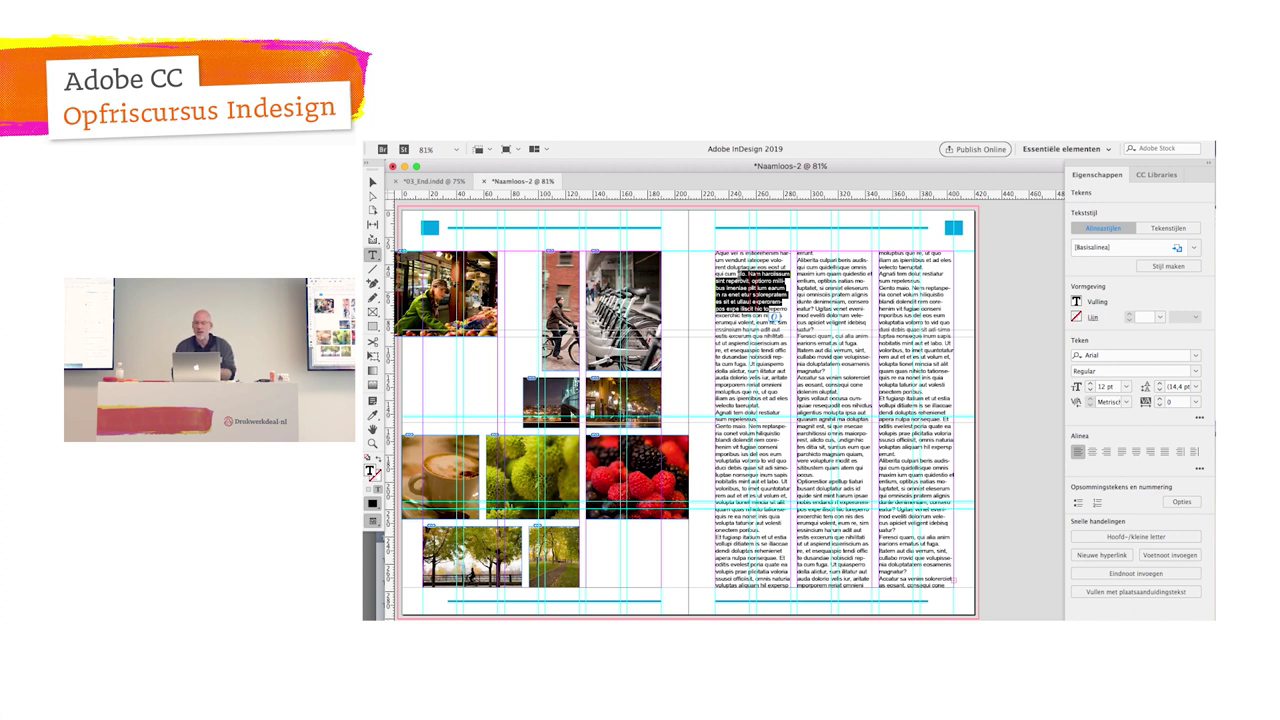
{"action": "key", "text": "ctrl+equal"}
{"action": "key", "text": "ctrl+equal"}
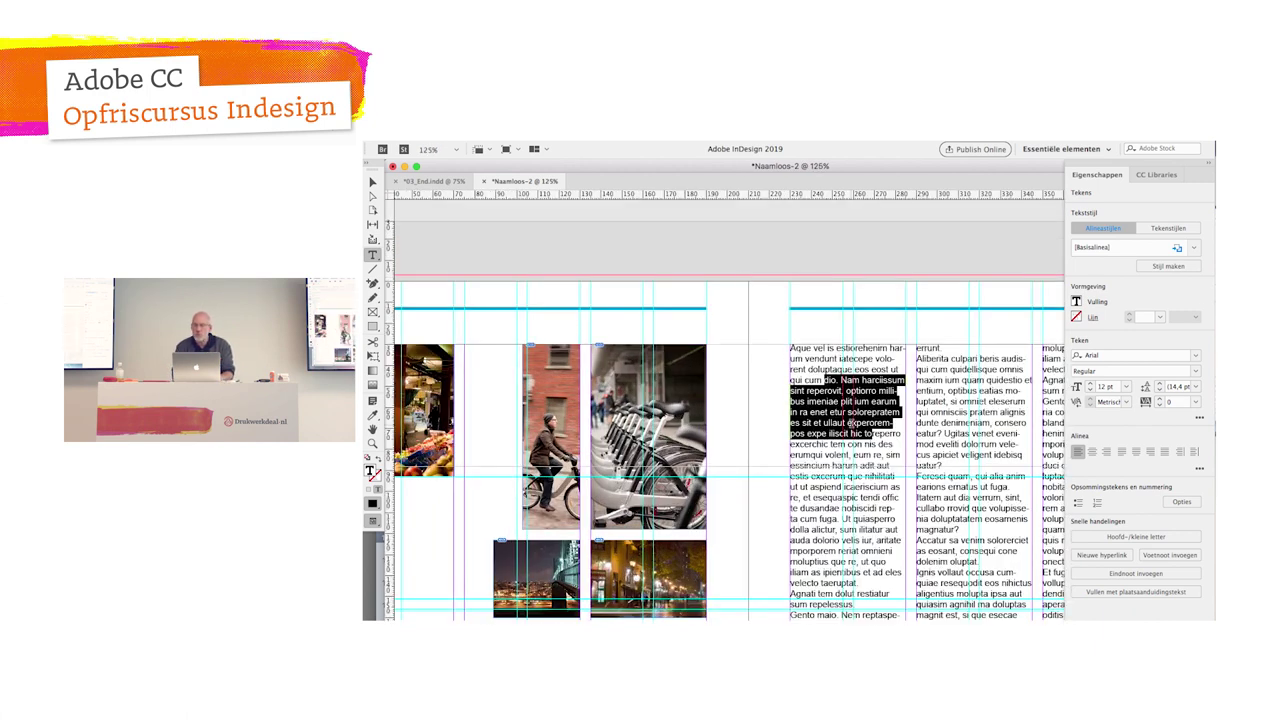
Step: Start a new paragraph at 'Nam harcissum' and select the opening lines
{"action": "left_click", "coordinate": [843, 381]}
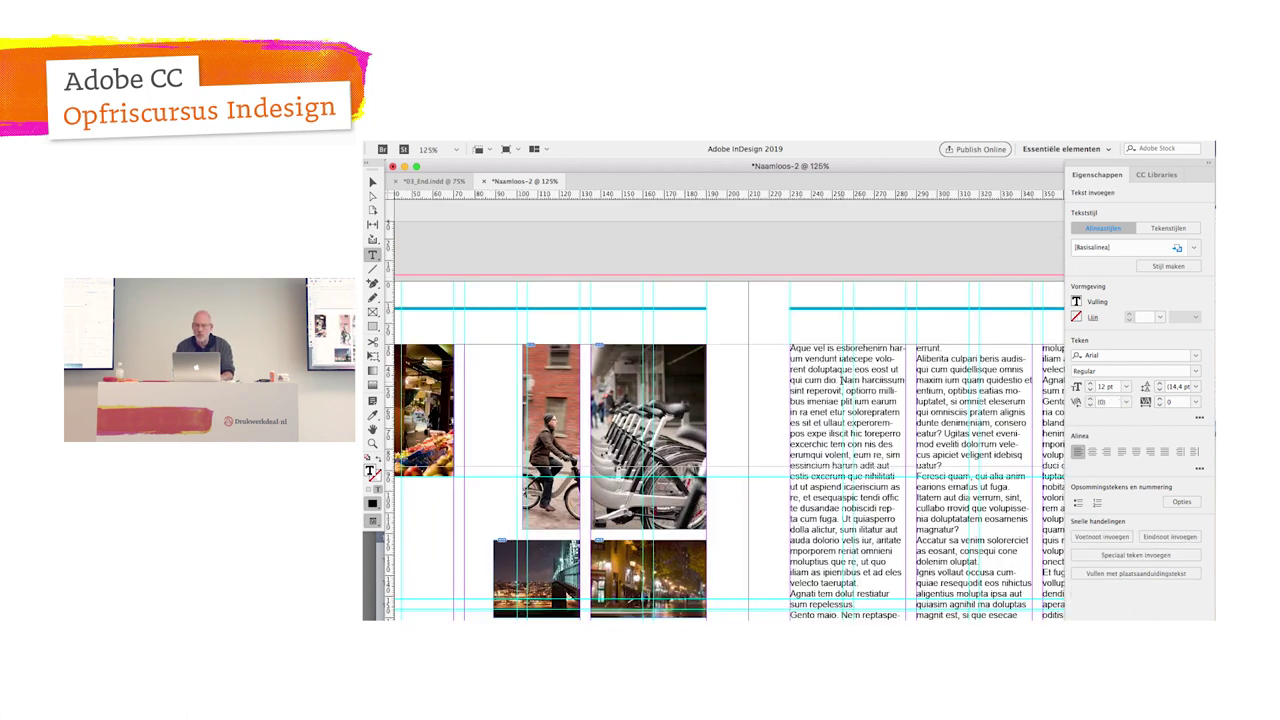
{"action": "key", "text": "Return"}
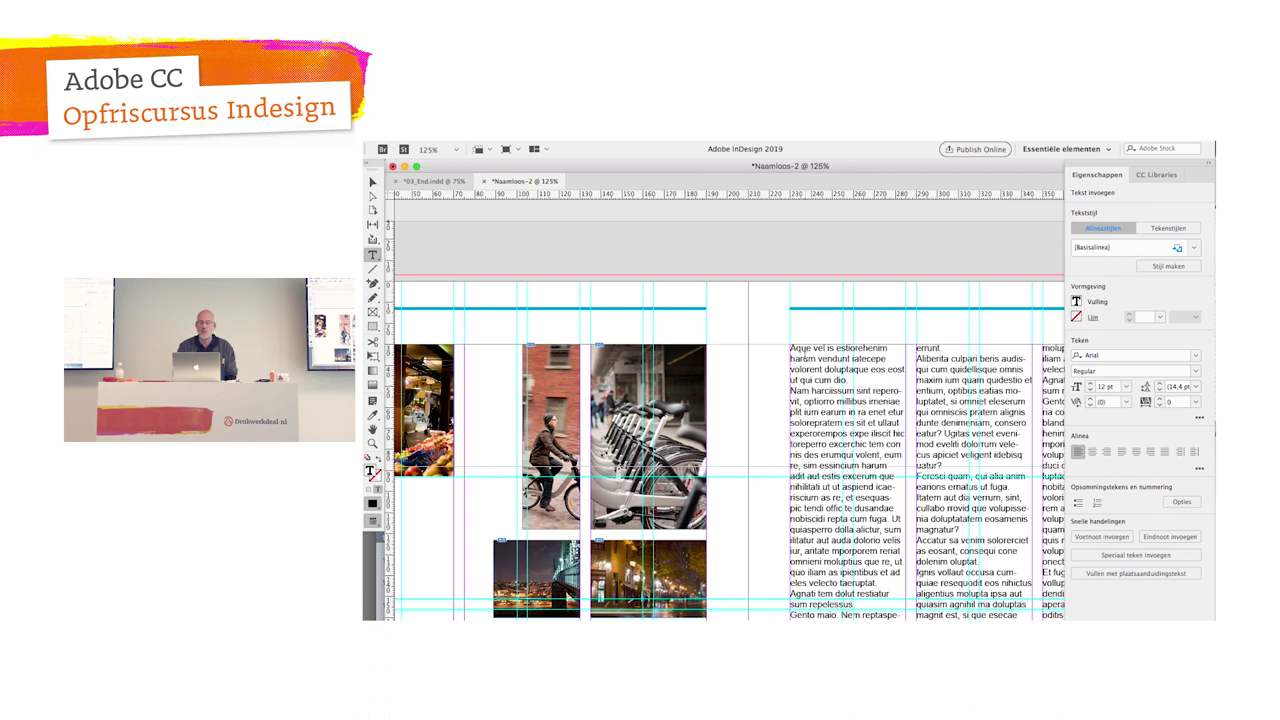
{"action": "mouse_move", "coordinate": [790, 348]}
{"action": "left_mouse_down"}
{"action": "mouse_move", "coordinate": [888, 358]}
{"action": "mouse_move", "coordinate": [840, 370]}
{"action": "mouse_move", "coordinate": [848, 380]}
{"action": "left_mouse_up"}
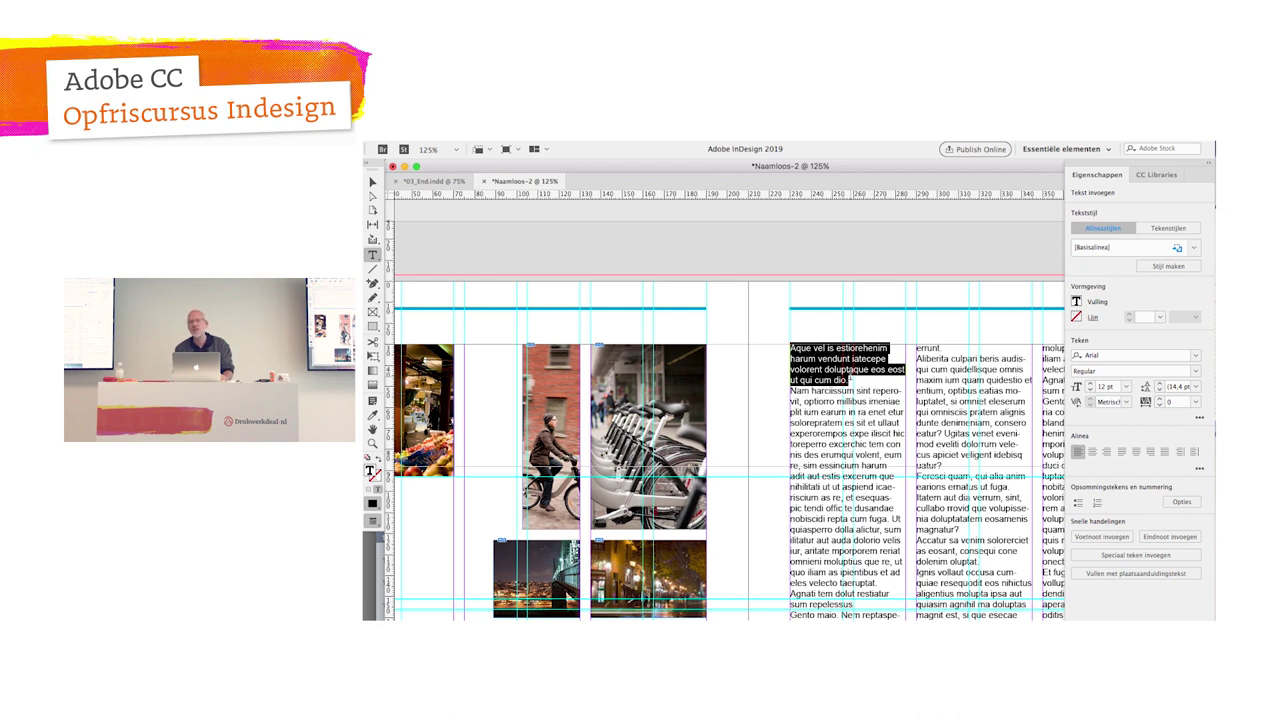
{"action": "left_click", "coordinate": [849, 357]}
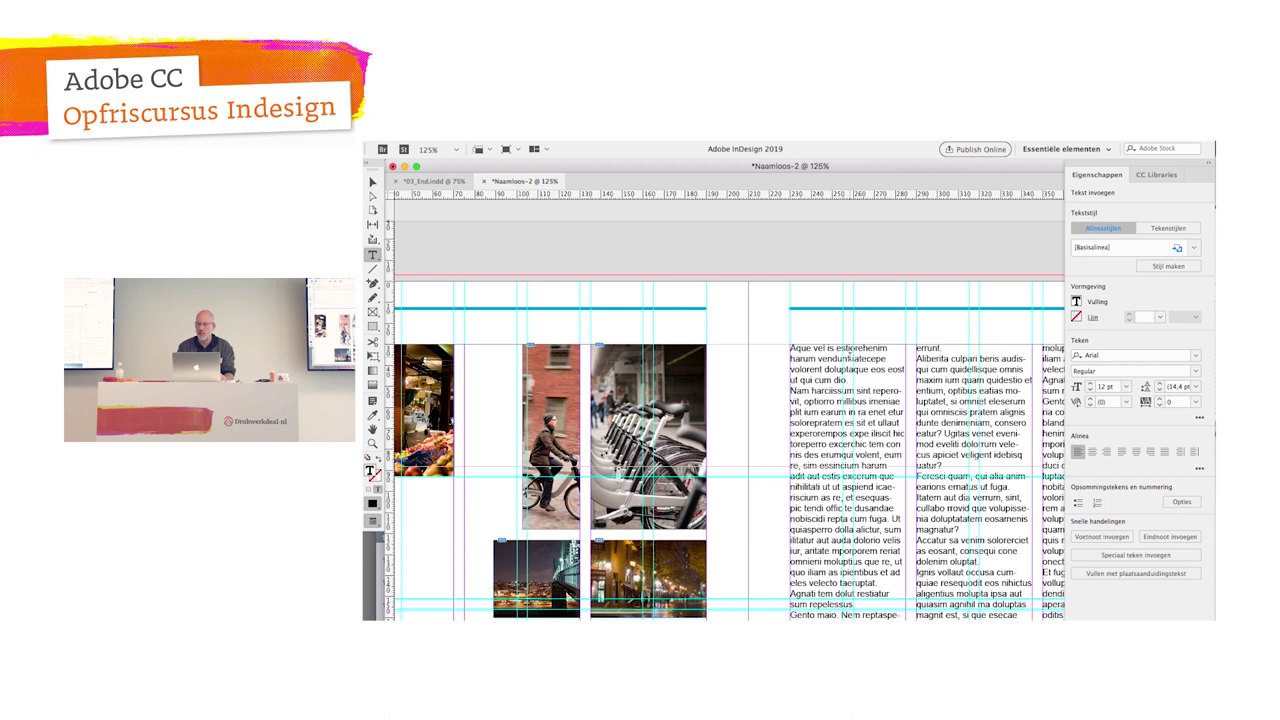
Step: Practise selecting a word, line, paragraph, whole story and Select All, ending with an insertion point
{"action": "left_click_drag", "start_coordinate": [849, 357], "coordinate": [869, 370]}
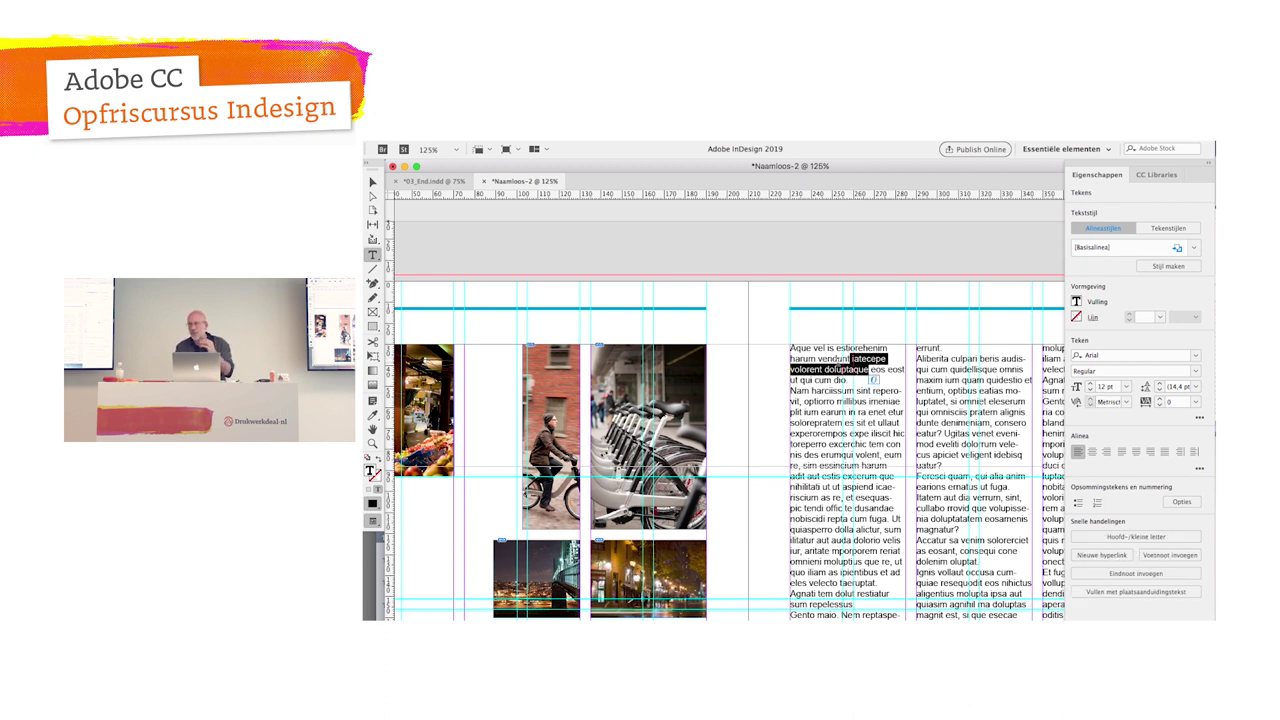
{"action": "double_click", "coordinate": [845, 359]}
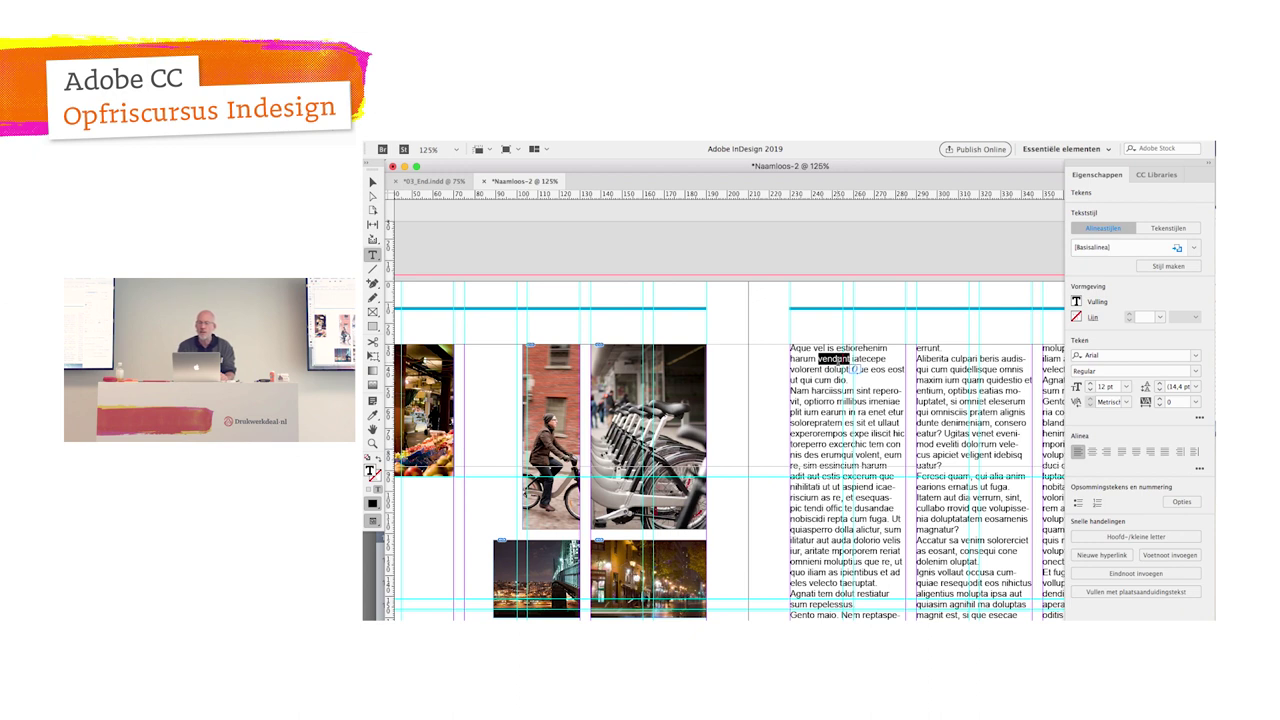
{"action": "triple_click", "coordinate": [853, 361]}
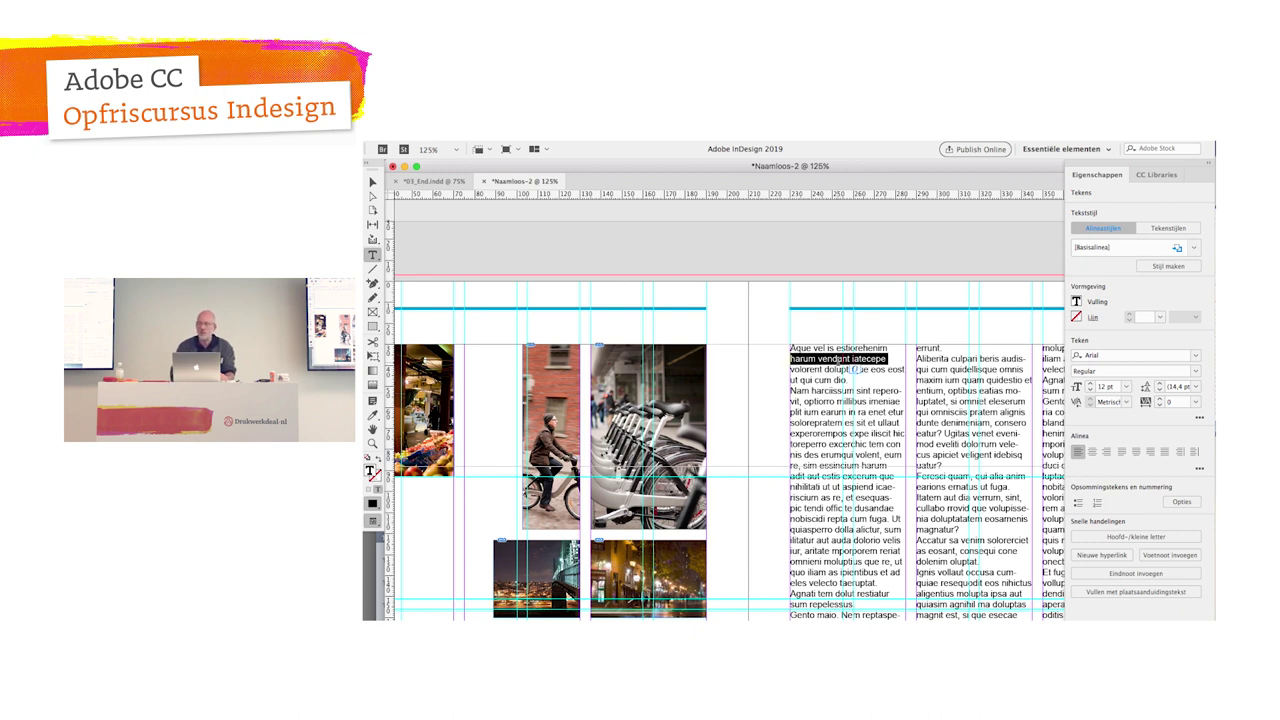
{"action": "double_click", "coordinate": [856, 369]}
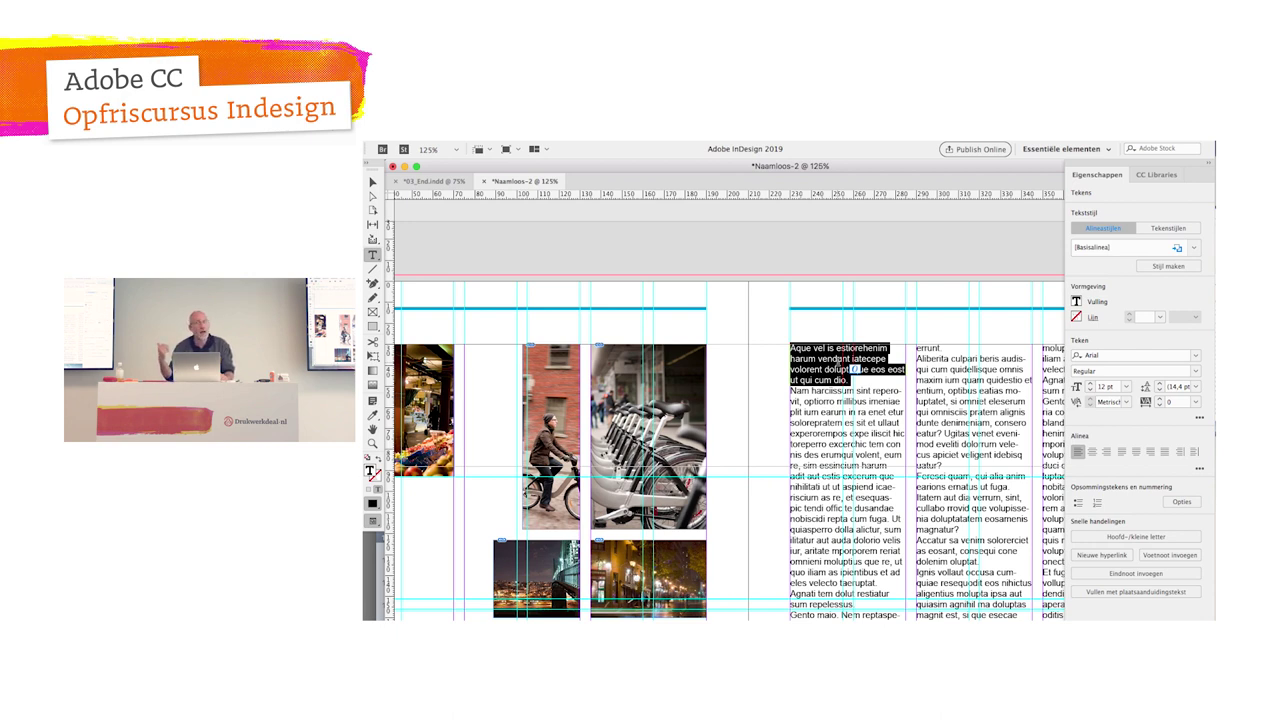
{"action": "double_click", "coordinate": [856, 369]}
{"action": "triple_click", "coordinate": [856, 369]}
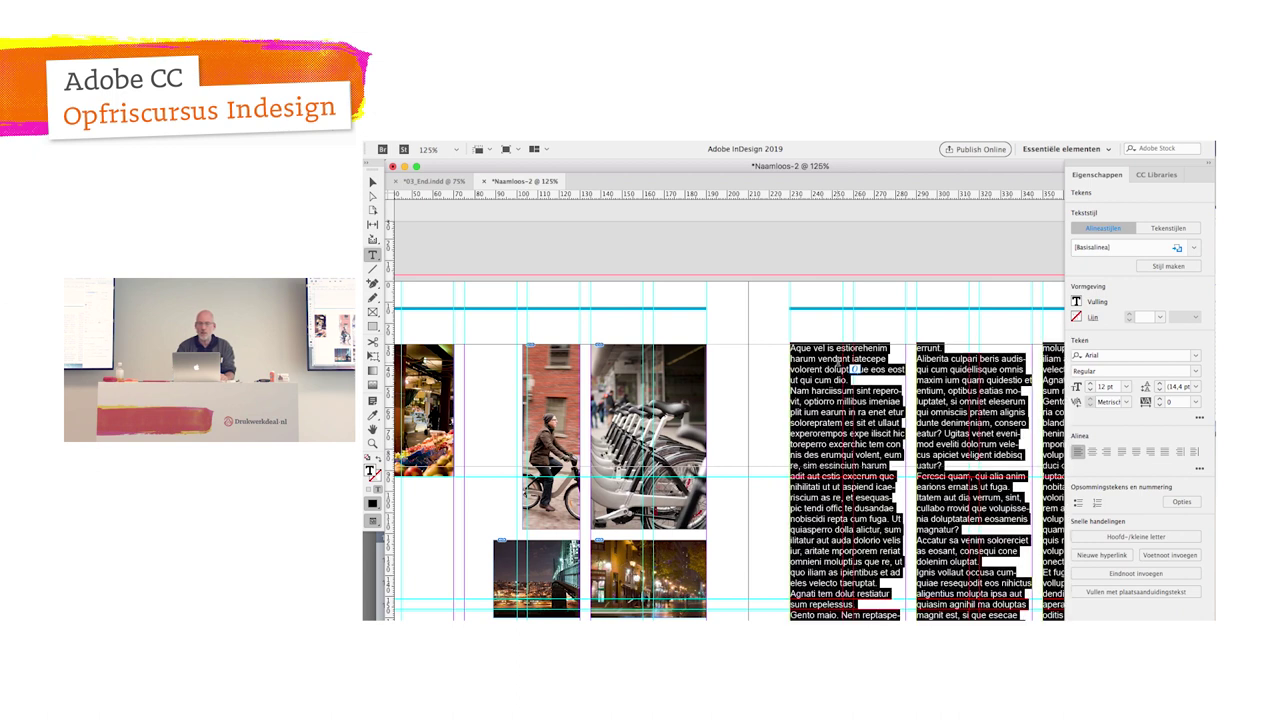
{"action": "left_click", "coordinate": [827, 454]}
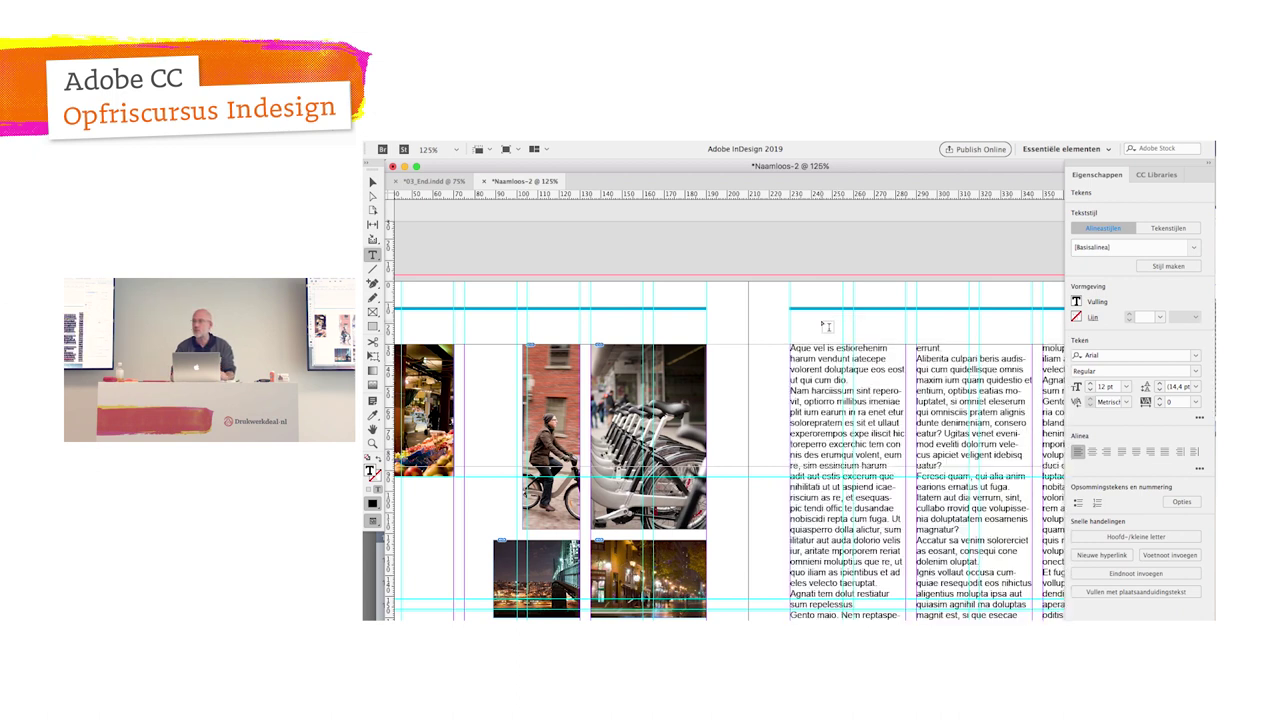
{"action": "key", "text": "ctrl+a"}
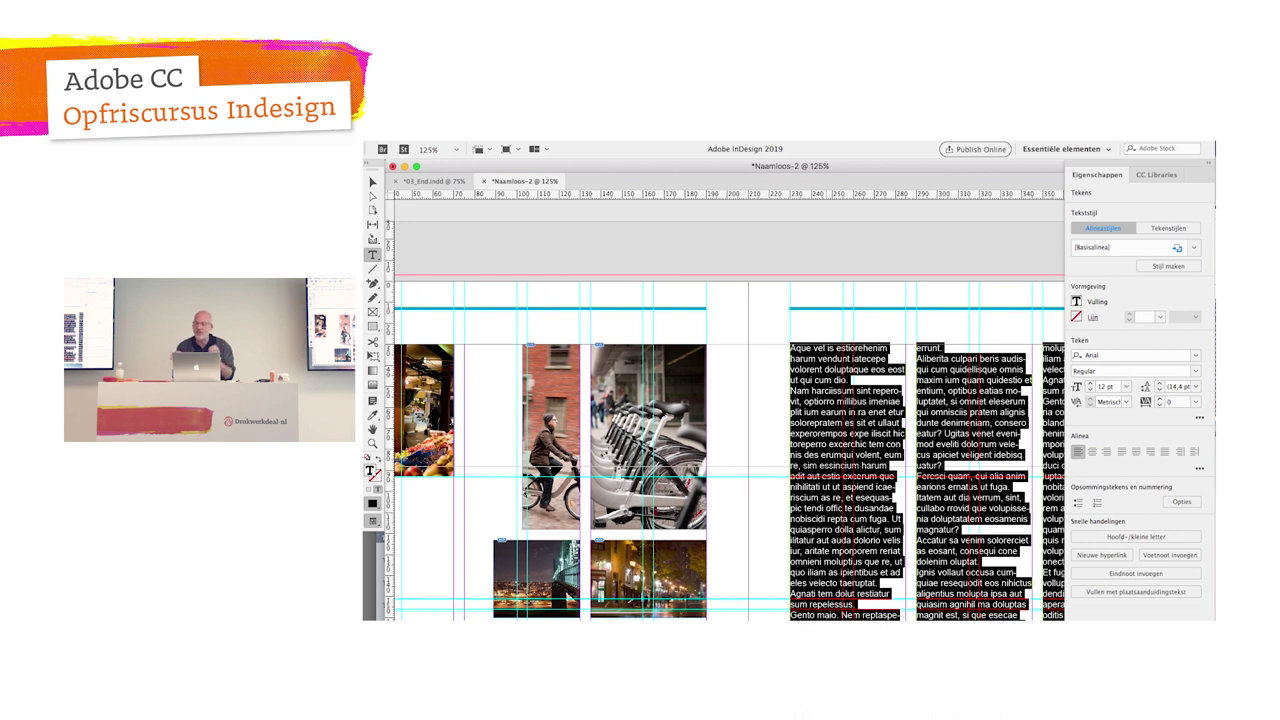
{"action": "left_click", "coordinate": [823, 440]}
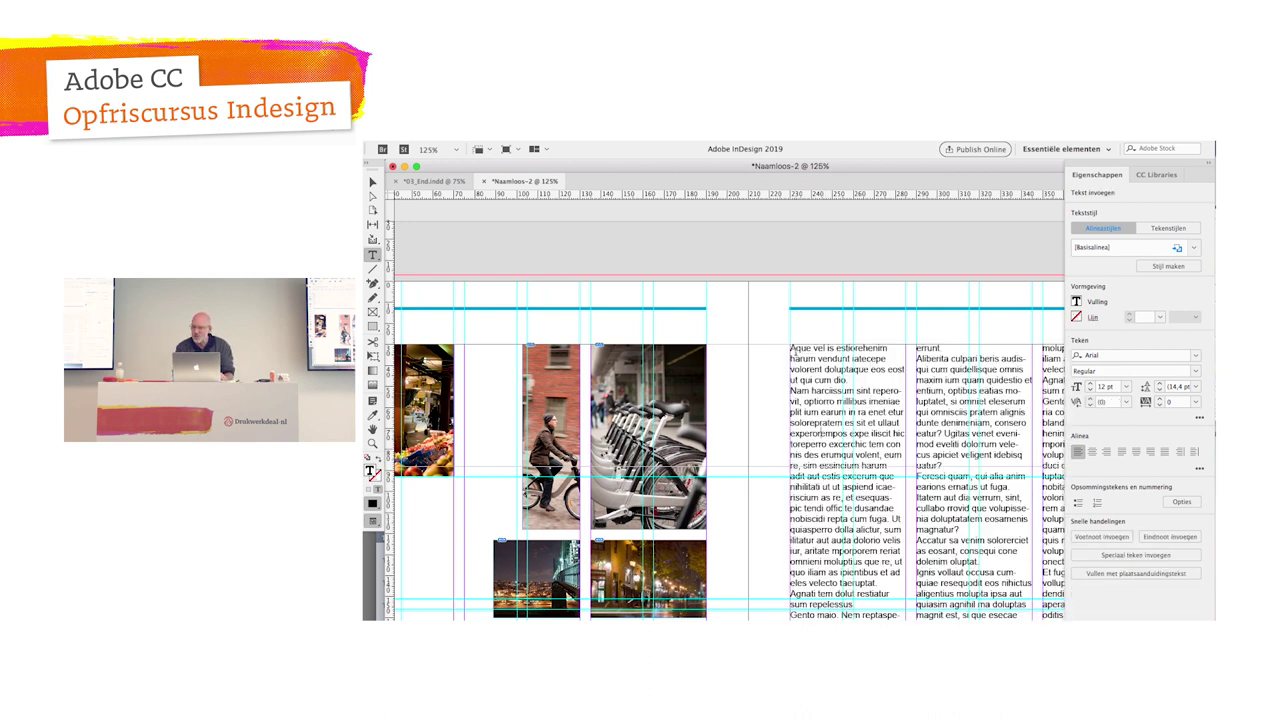
{"action": "left_click", "coordinate": [852, 376]}
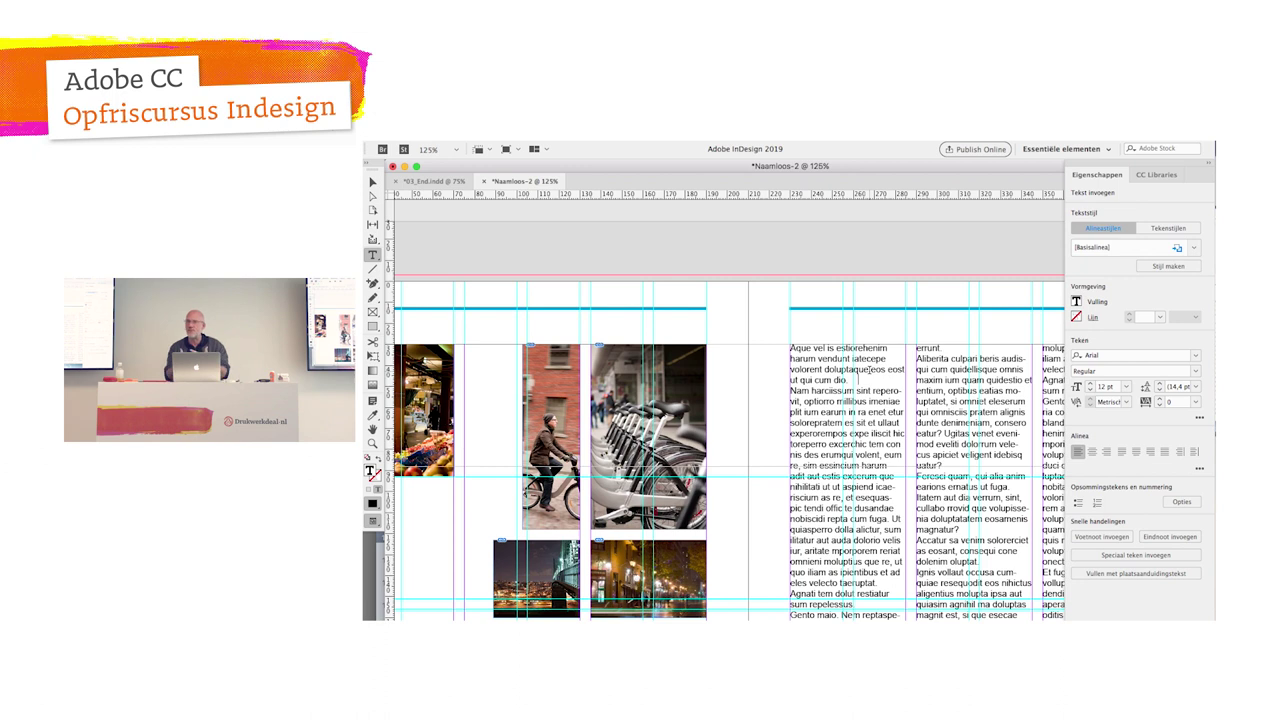
Step: Set the opening paragraph 'Aque vel is…' in Clarendon LT Std at 10 pt
{"action": "triple_click", "coordinate": [869, 369]}
{"action": "left_click", "coordinate": [869, 369]}
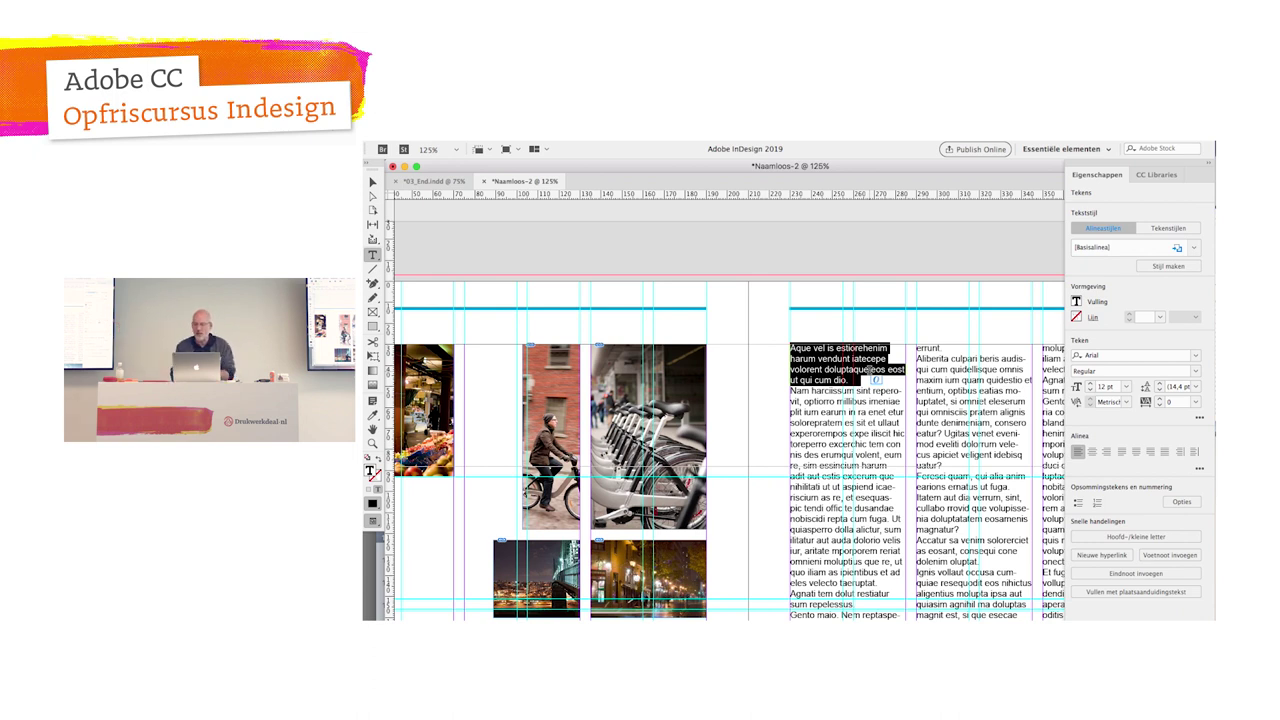
{"action": "left_click", "coordinate": [1128, 386]}
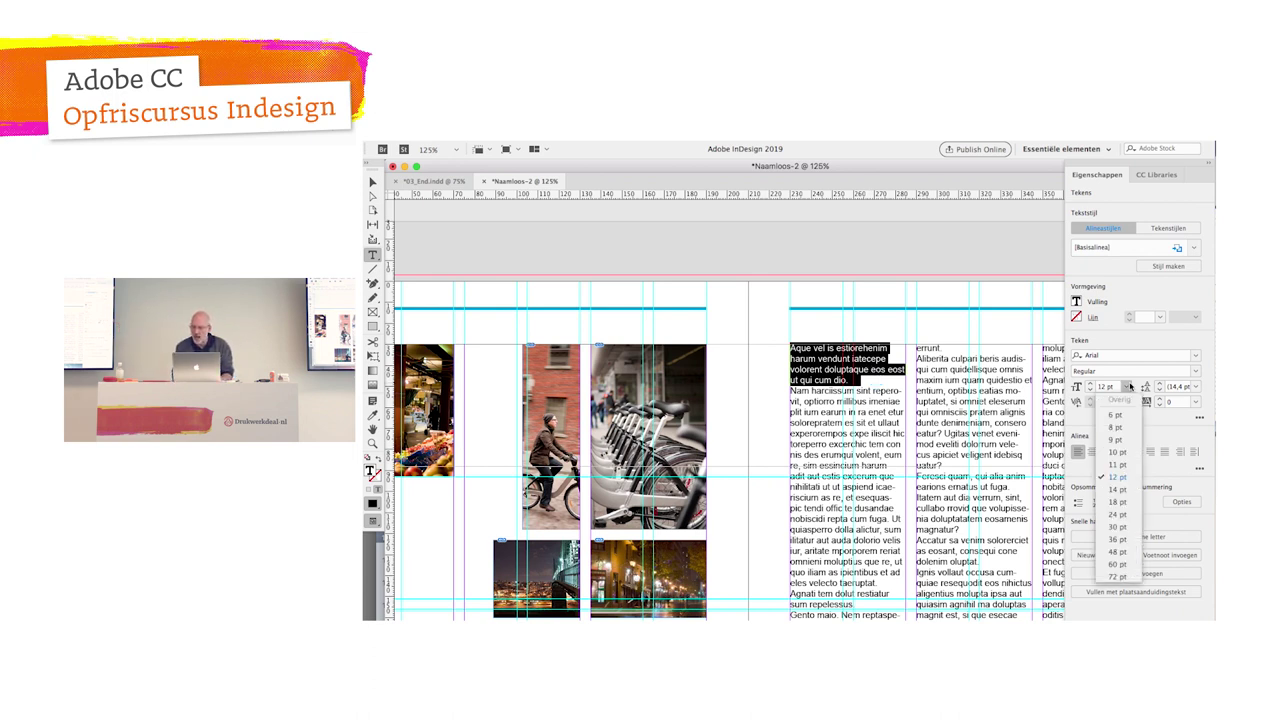
{"action": "left_click", "coordinate": [1117, 452]}
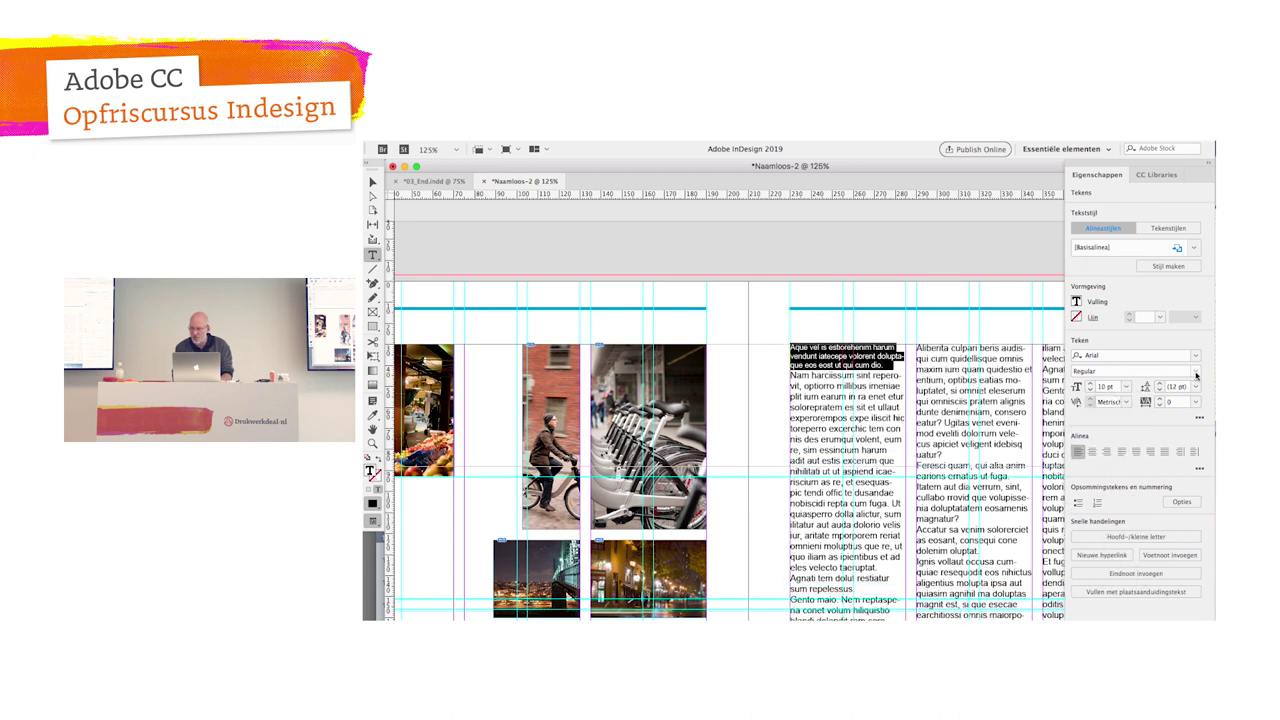
{"action": "left_click", "coordinate": [1196, 357]}
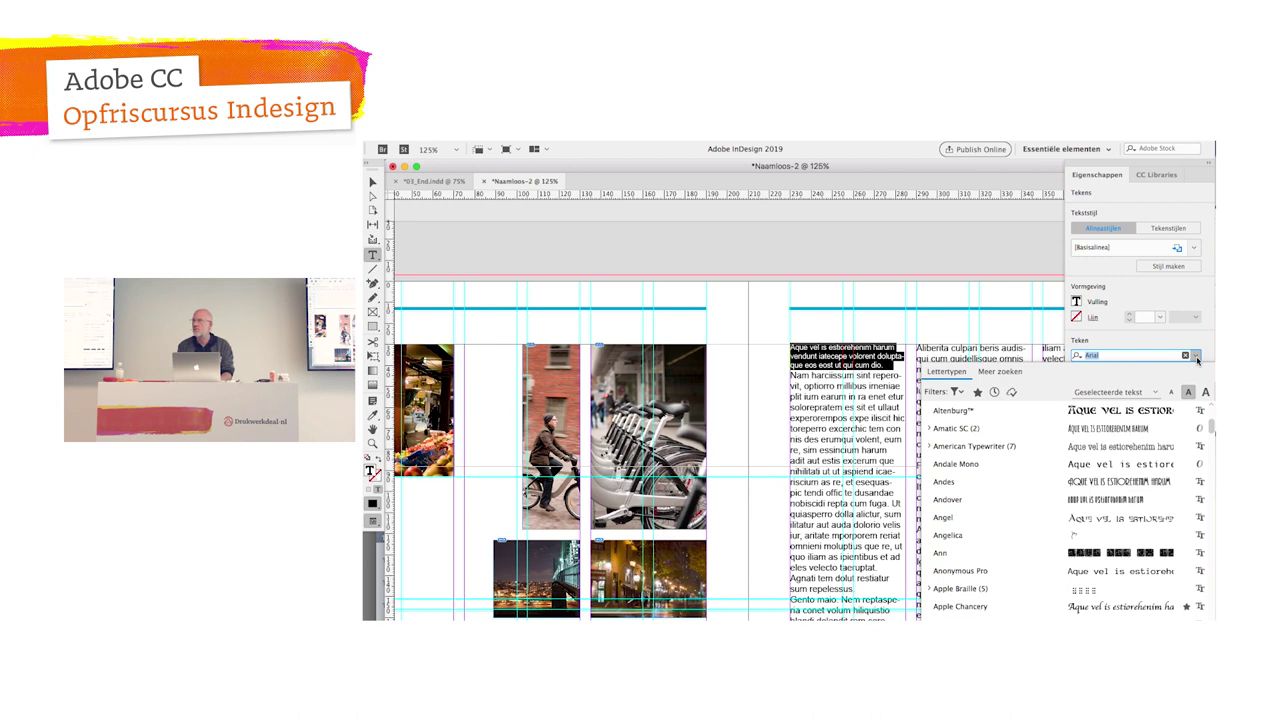
{"action": "scroll", "coordinate": [1020, 510], "scroll_direction": "down", "scroll_amount": 3}
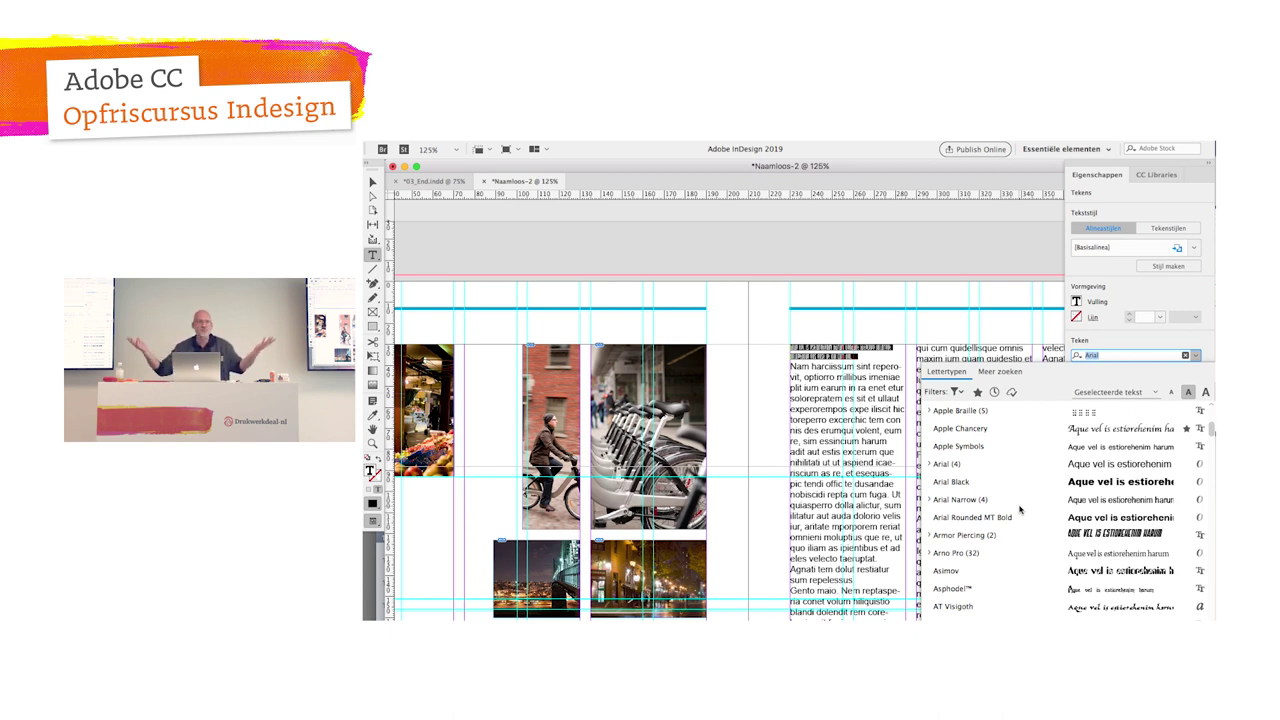
{"action": "type", "text": "cl"}
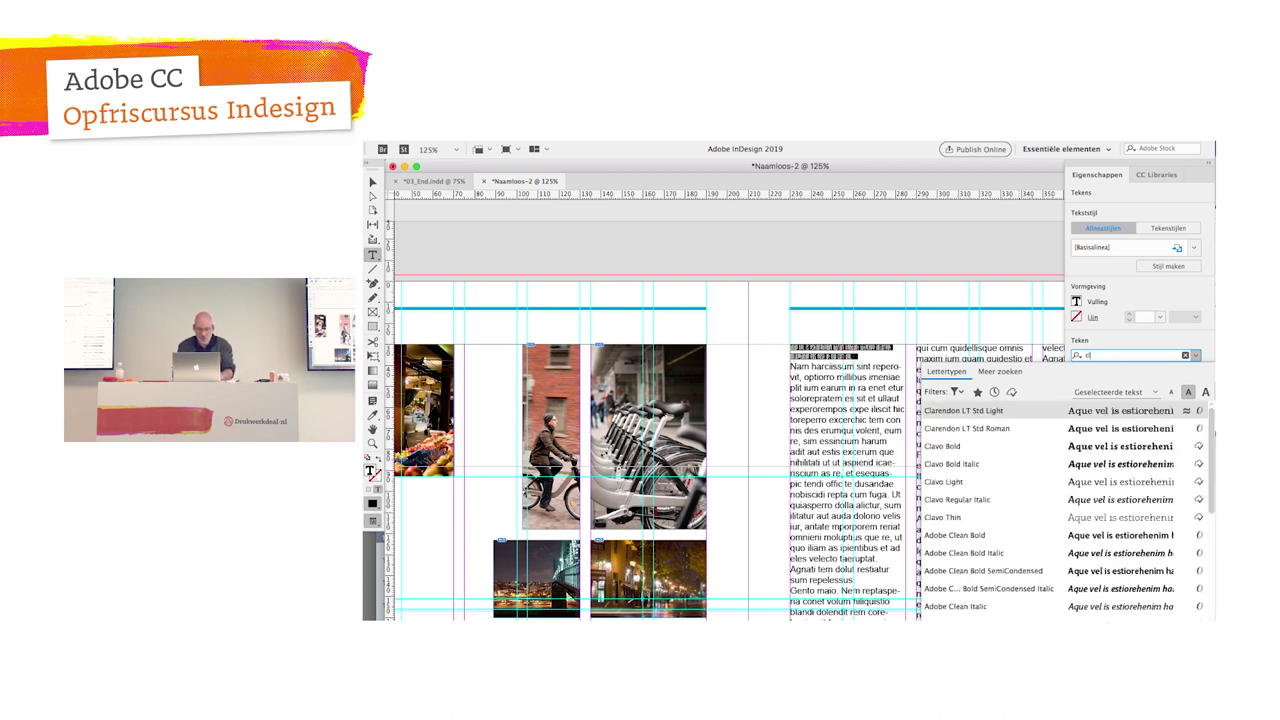
{"action": "type", "text": "ar"}
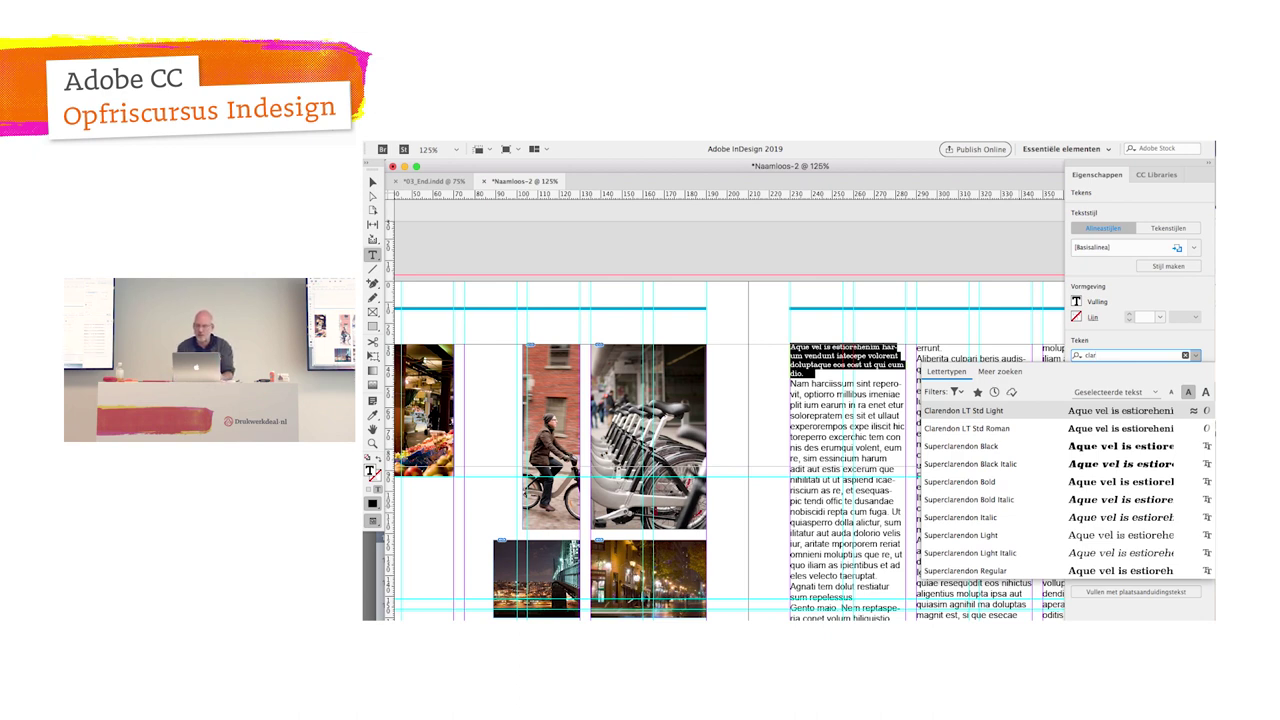
{"action": "left_click", "coordinate": [990, 428]}
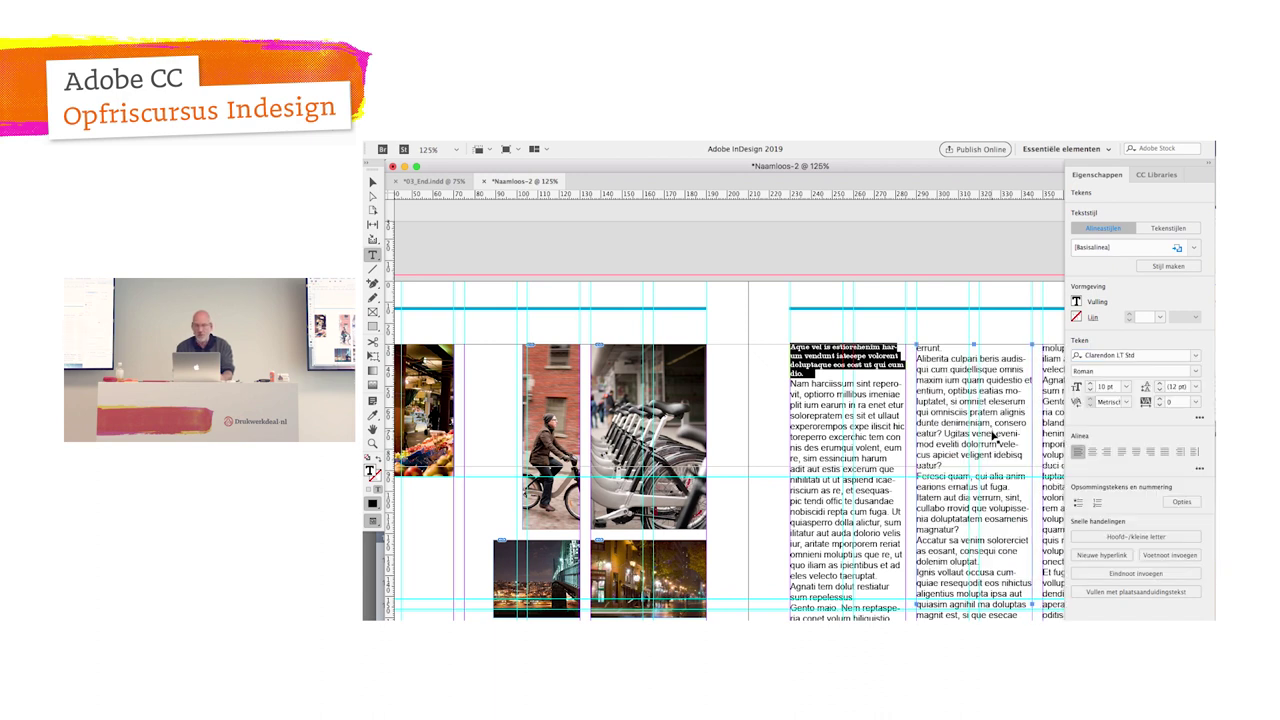
{"action": "key", "text": "ctrl+2"}
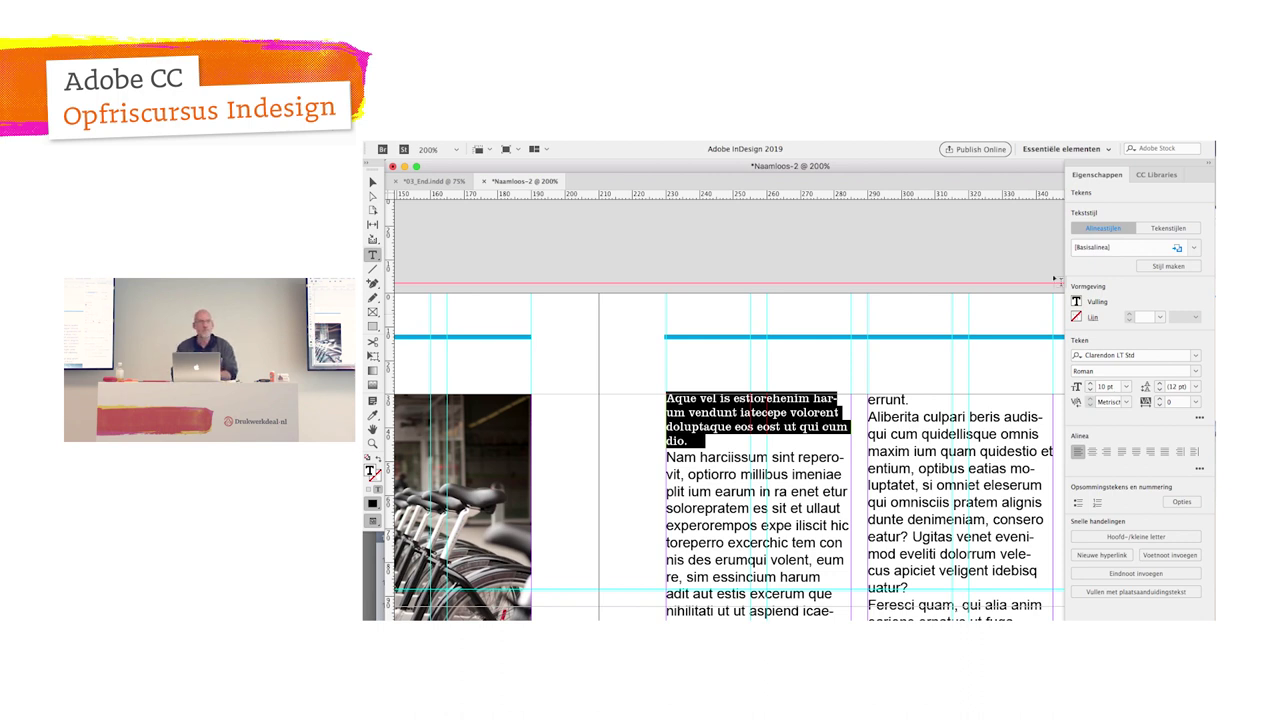
Step: Open the Alineastijlen paragraph styles panel and move it off the text
{"action": "left_click", "coordinate": [716, 140]}
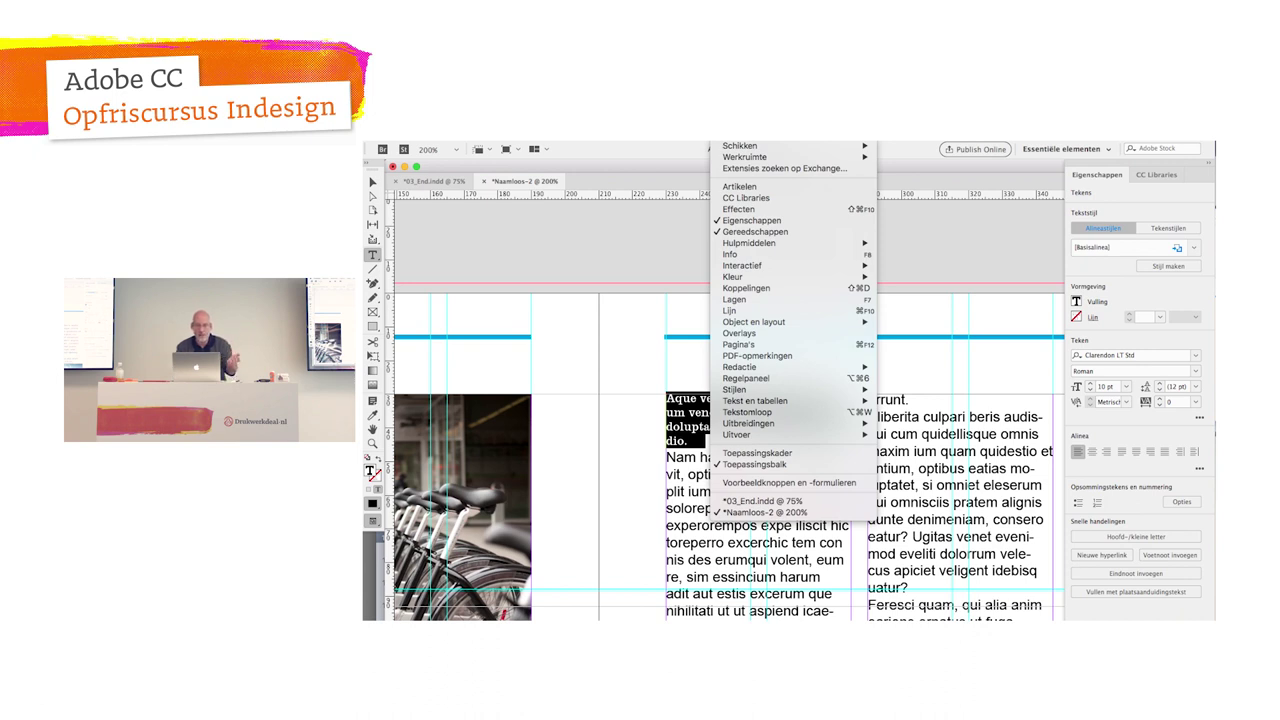
{"action": "mouse_move", "coordinate": [740, 389]}
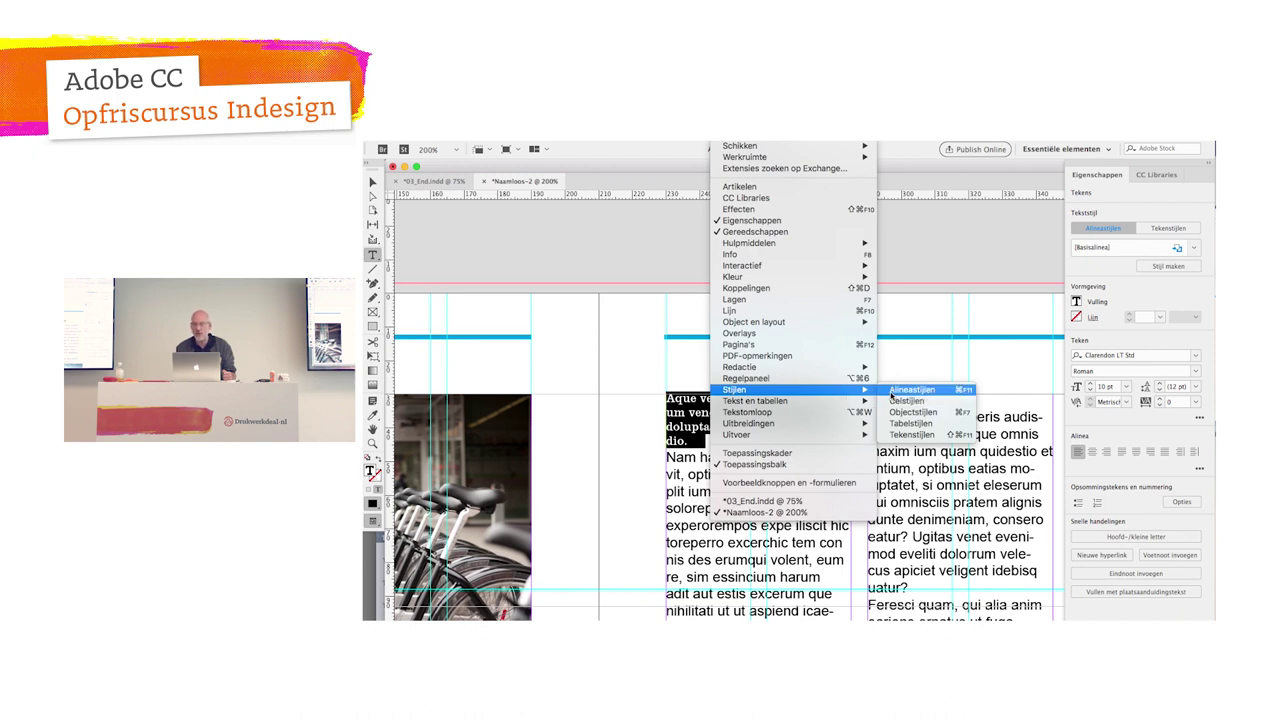
{"action": "left_click", "coordinate": [891, 394]}
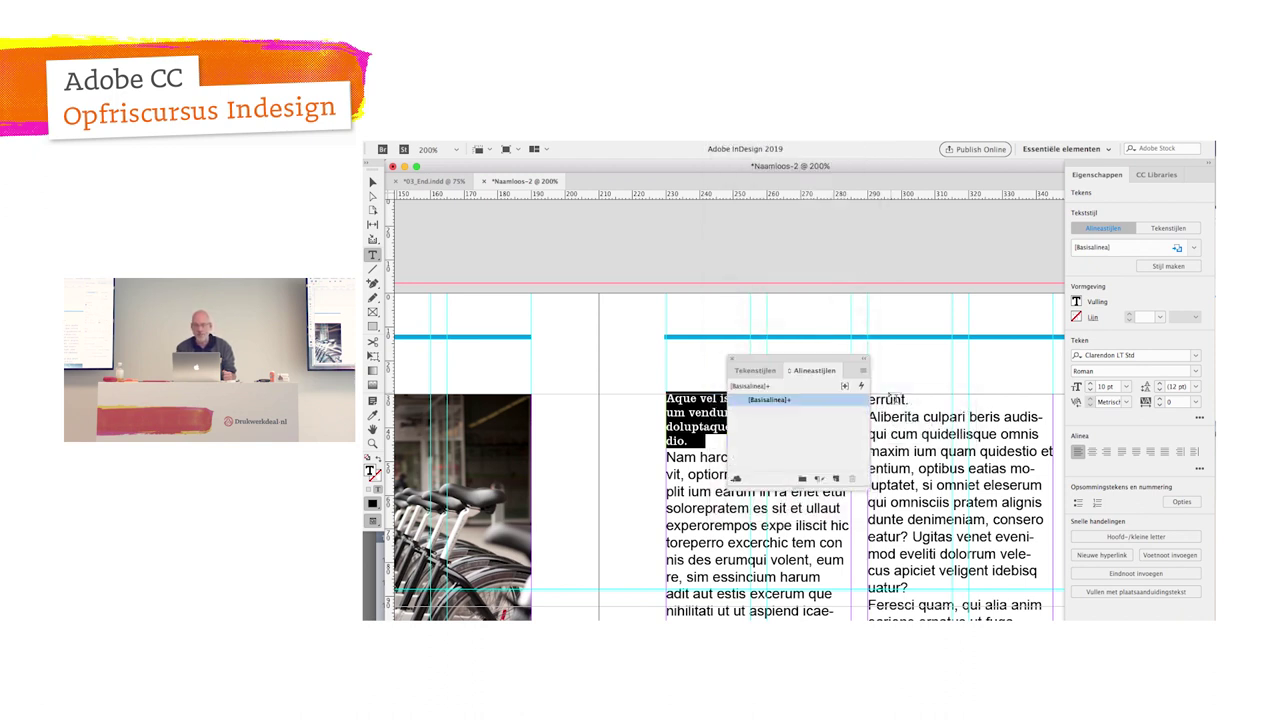
{"action": "left_click_drag", "start_coordinate": [840, 360], "coordinate": [622, 240]}
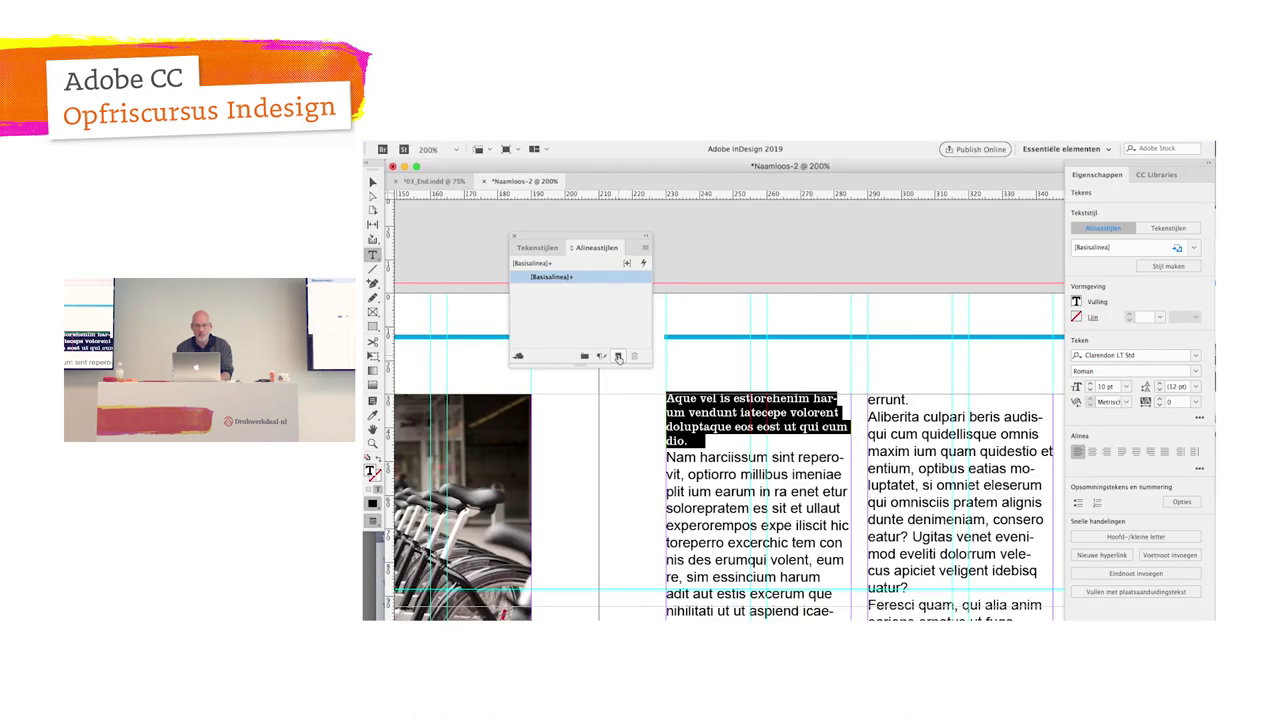
Step: Create a paragraph style named 'gewone tekst' from the Clarendon 10 pt paragraph
{"action": "left_click", "coordinate": [618, 356]}
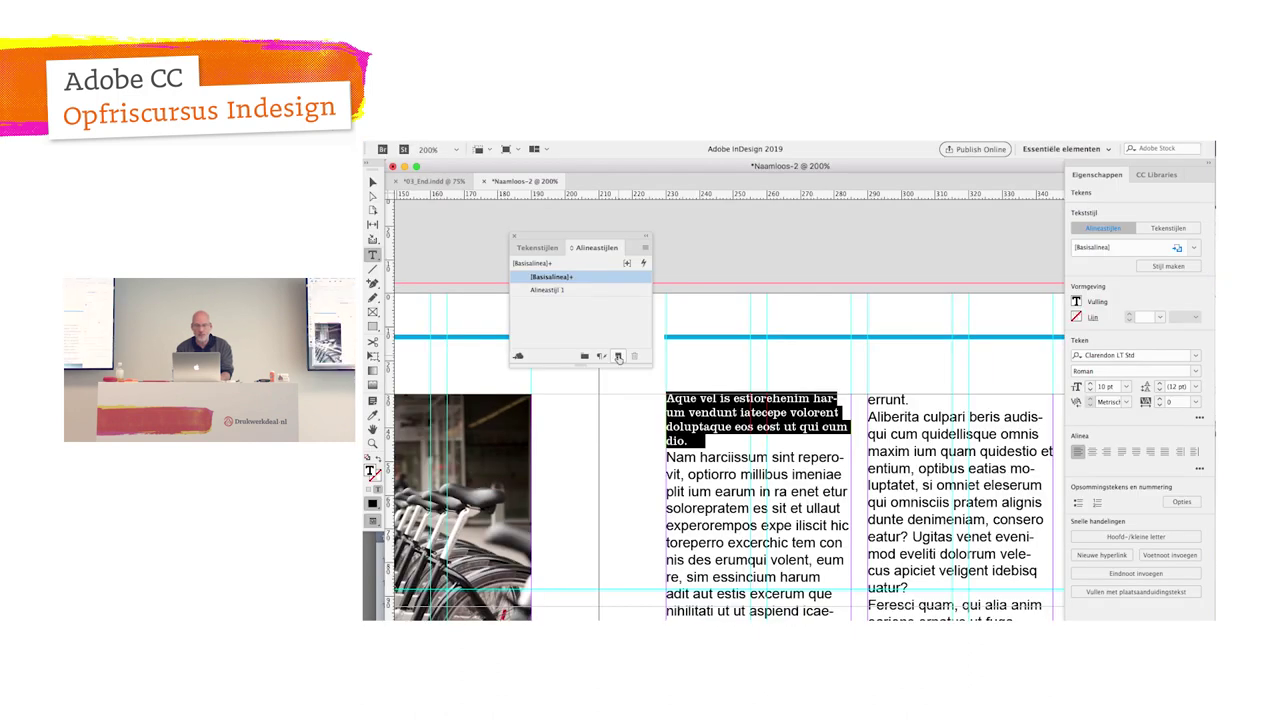
{"action": "double_click", "coordinate": [560, 290]}
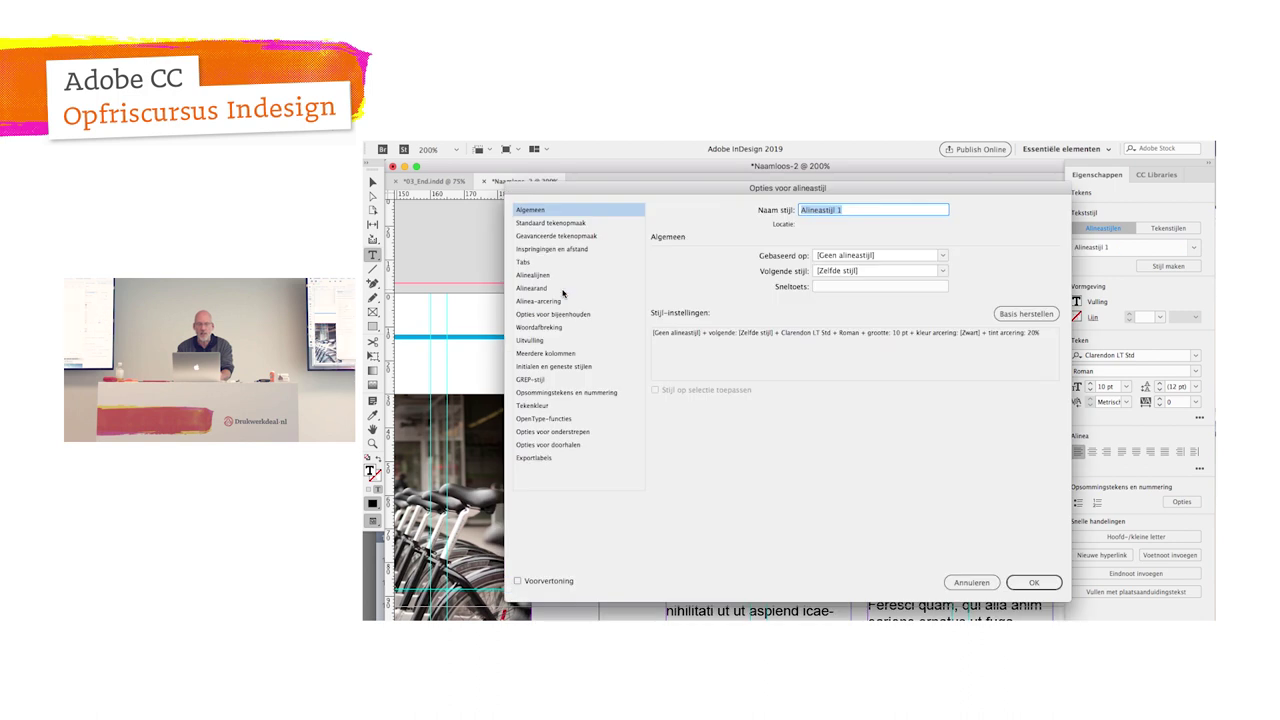
{"action": "type", "text": "gewone tekst"}
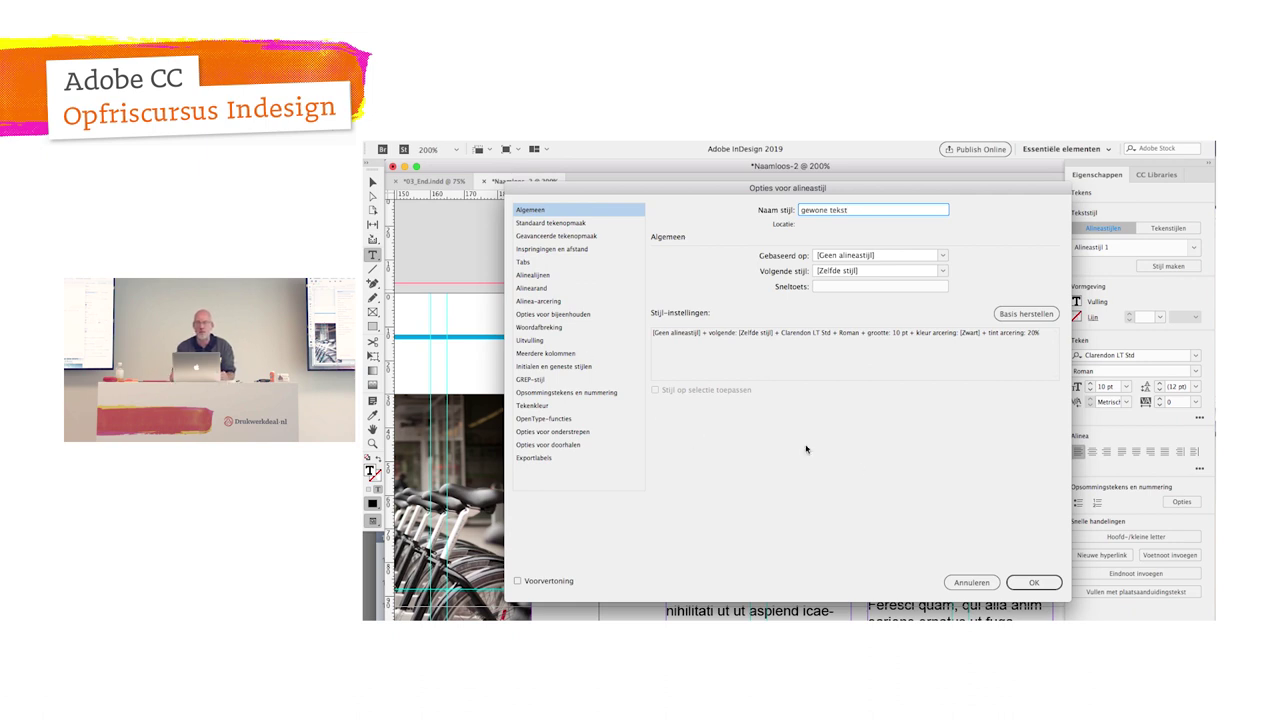
{"action": "left_click", "coordinate": [550, 215]}
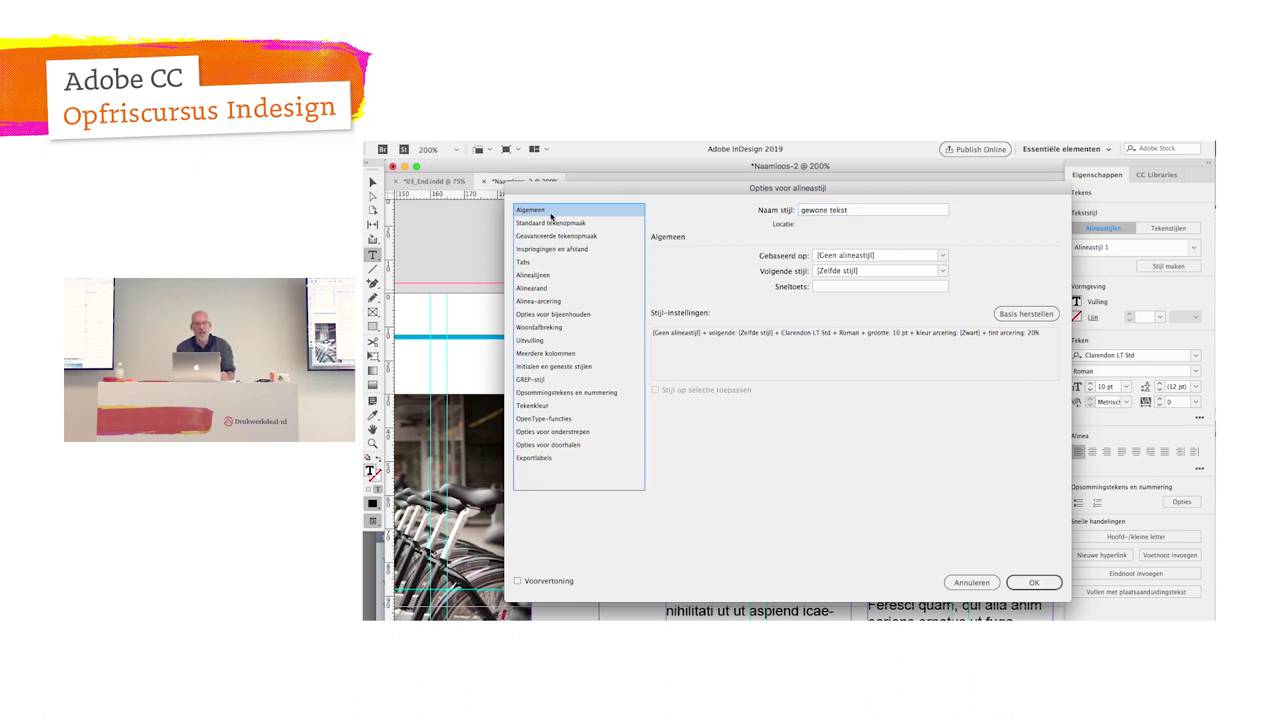
{"action": "key", "text": "Down"}
{"action": "key", "text": "Down"}
{"action": "key", "text": "Down"}
{"action": "key", "text": "Down"}
{"action": "key", "text": "Down"}
{"action": "key", "text": "Down"}
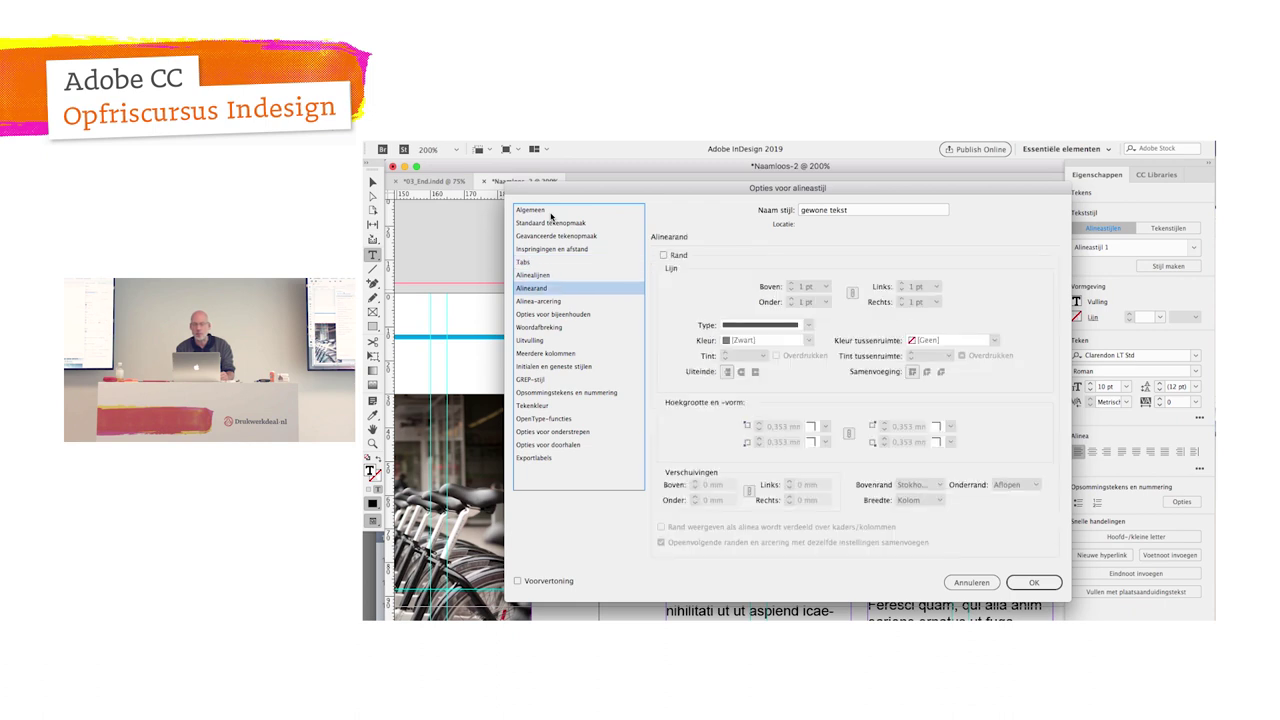
{"action": "key", "text": "Down"}
{"action": "key", "text": "Down"}
{"action": "key", "text": "Down"}
{"action": "key", "text": "Down"}
{"action": "key", "text": "Down"}
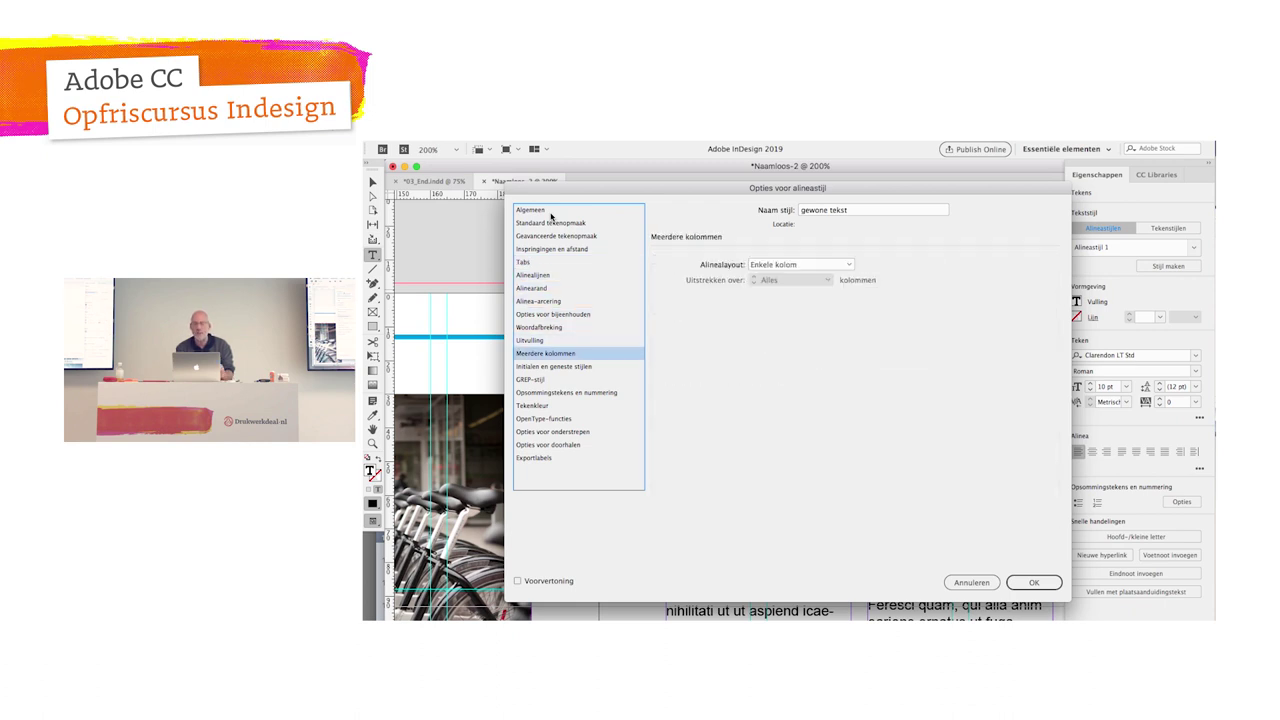
{"action": "left_click", "coordinate": [1038, 582]}
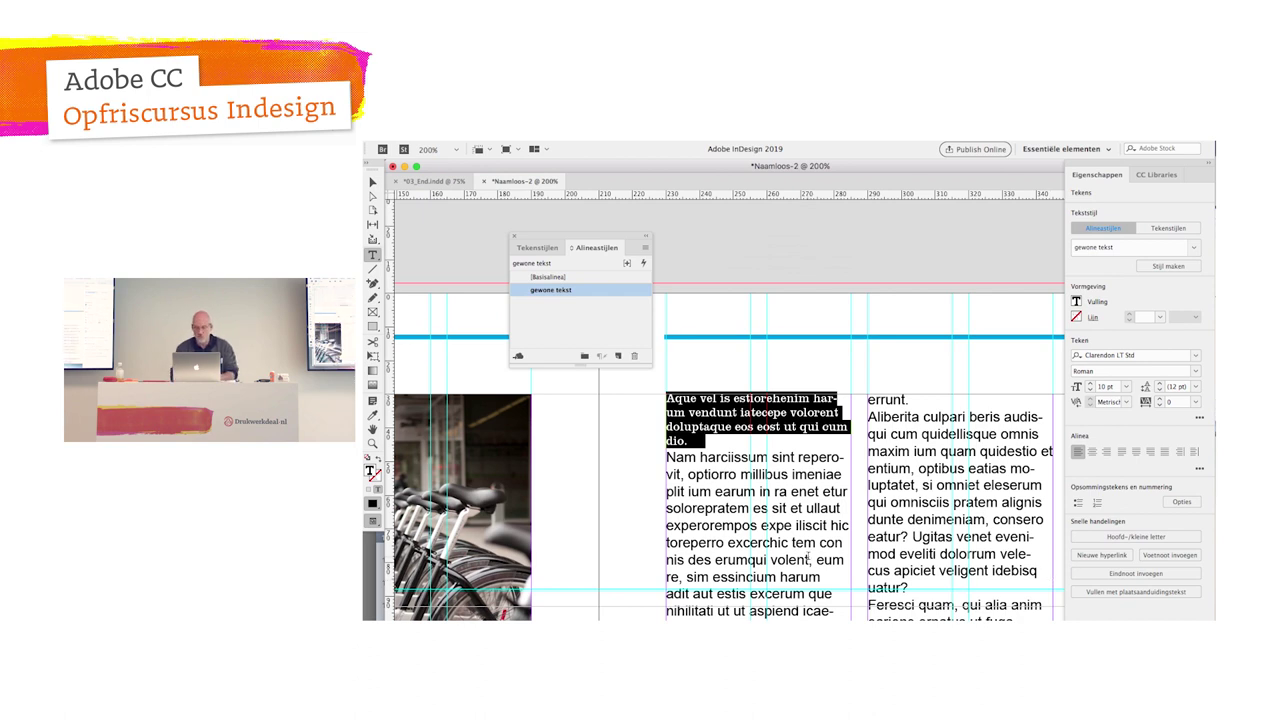
Step: Apply the 'gewone tekst' style to the whole threaded story in both columns
{"action": "left_click", "coordinate": [807, 558]}
{"action": "key", "text": "ctrl+a"}
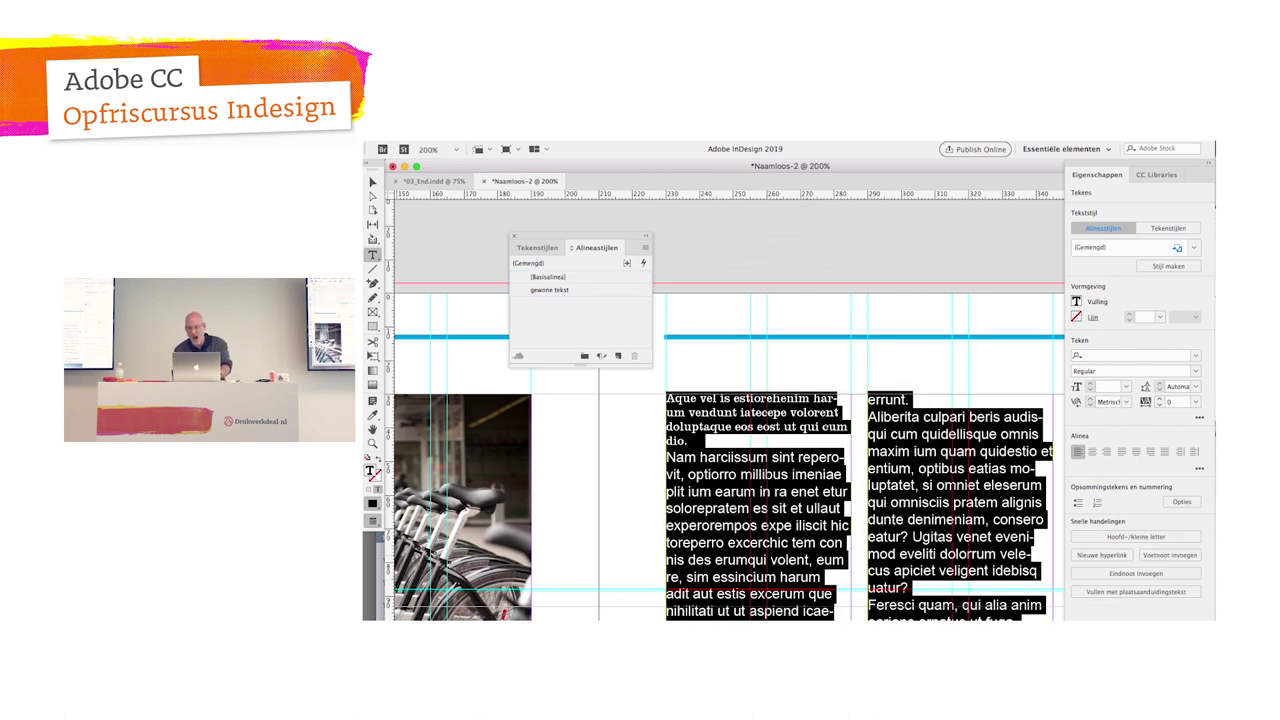
{"action": "left_click", "coordinate": [560, 291]}
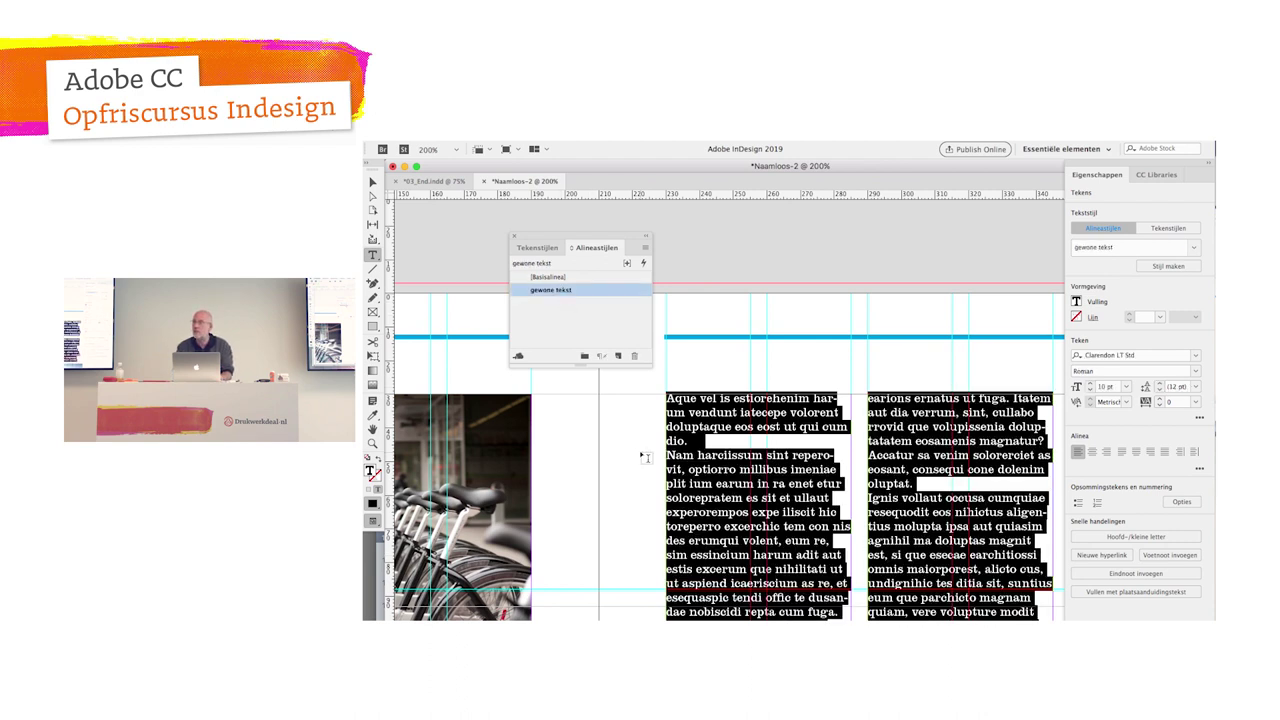
{"action": "left_click", "coordinate": [694, 456]}
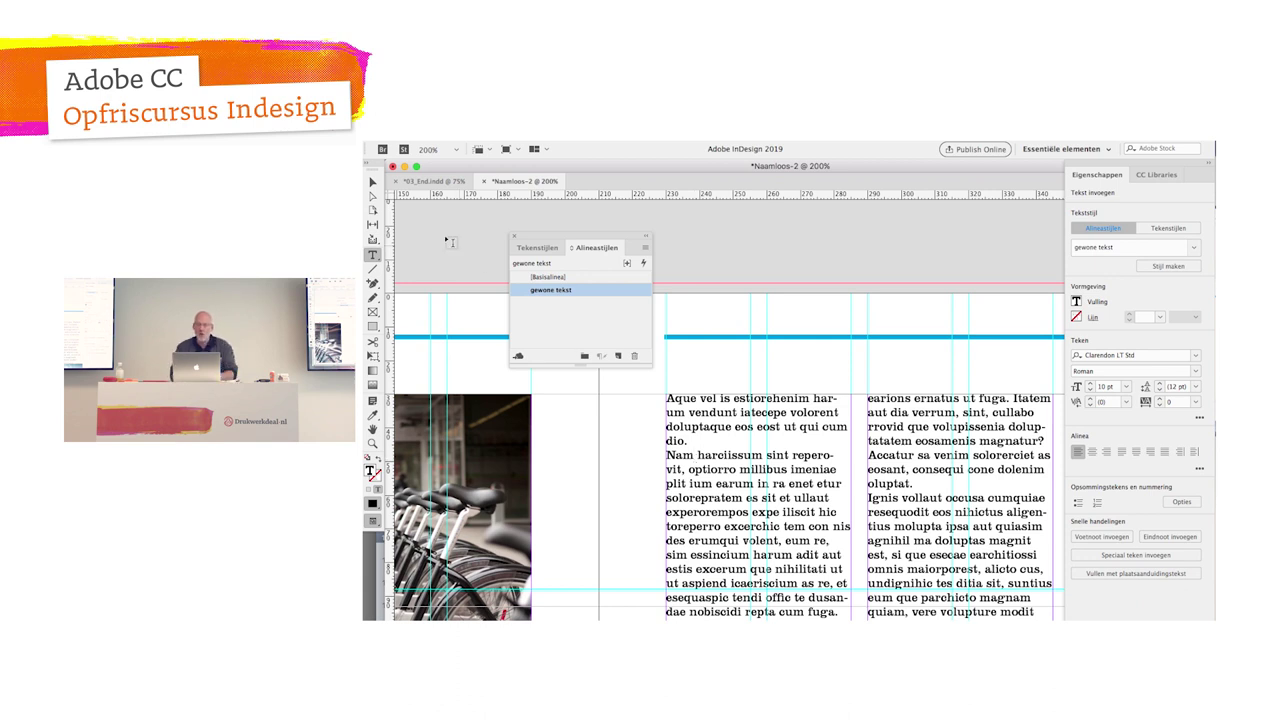
{"action": "key", "text": "Escape"}
{"action": "left_click", "coordinate": [559, 291]}
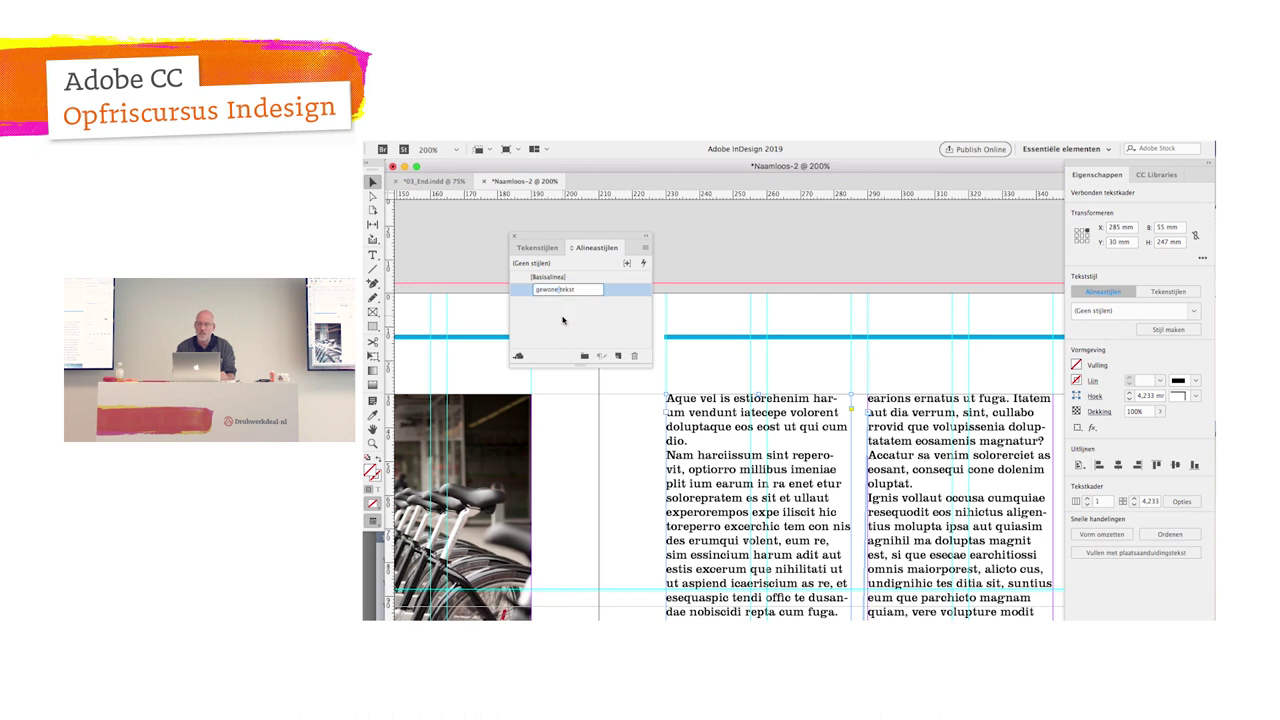
Step: Change the 'gewone tekst' style to 8 pt type with 10 pt leading
{"action": "left_click", "coordinate": [565, 320]}
{"action": "double_click", "coordinate": [593, 293]}
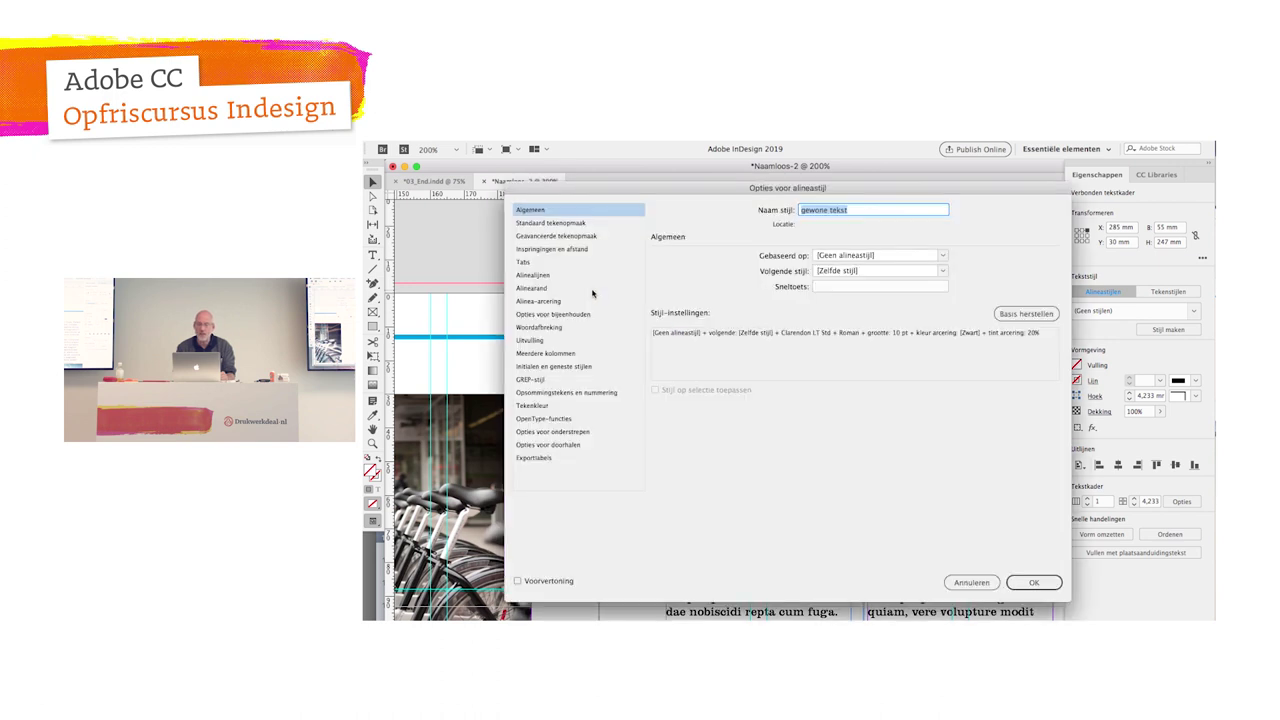
{"action": "left_click", "coordinate": [550, 223]}
{"action": "left_click", "coordinate": [759, 295]}
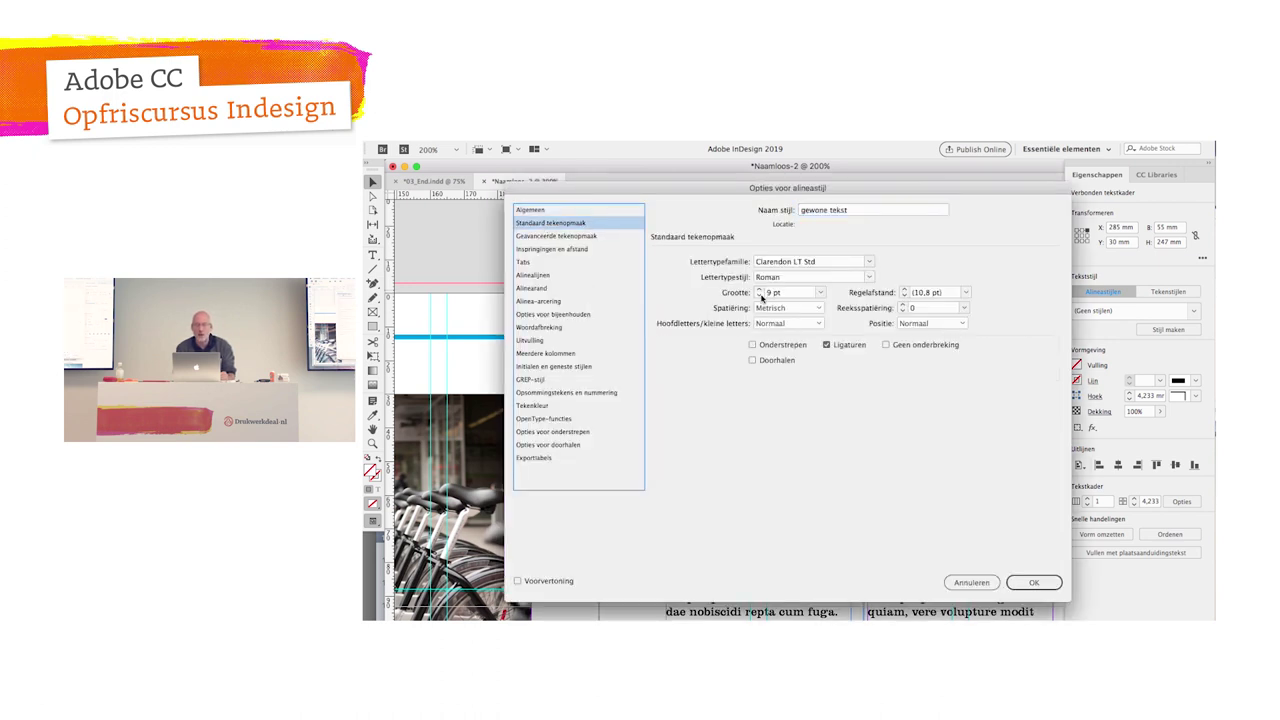
{"action": "left_click", "coordinate": [761, 296]}
{"action": "left_click", "coordinate": [916, 293]}
{"action": "type", "text": "10"}
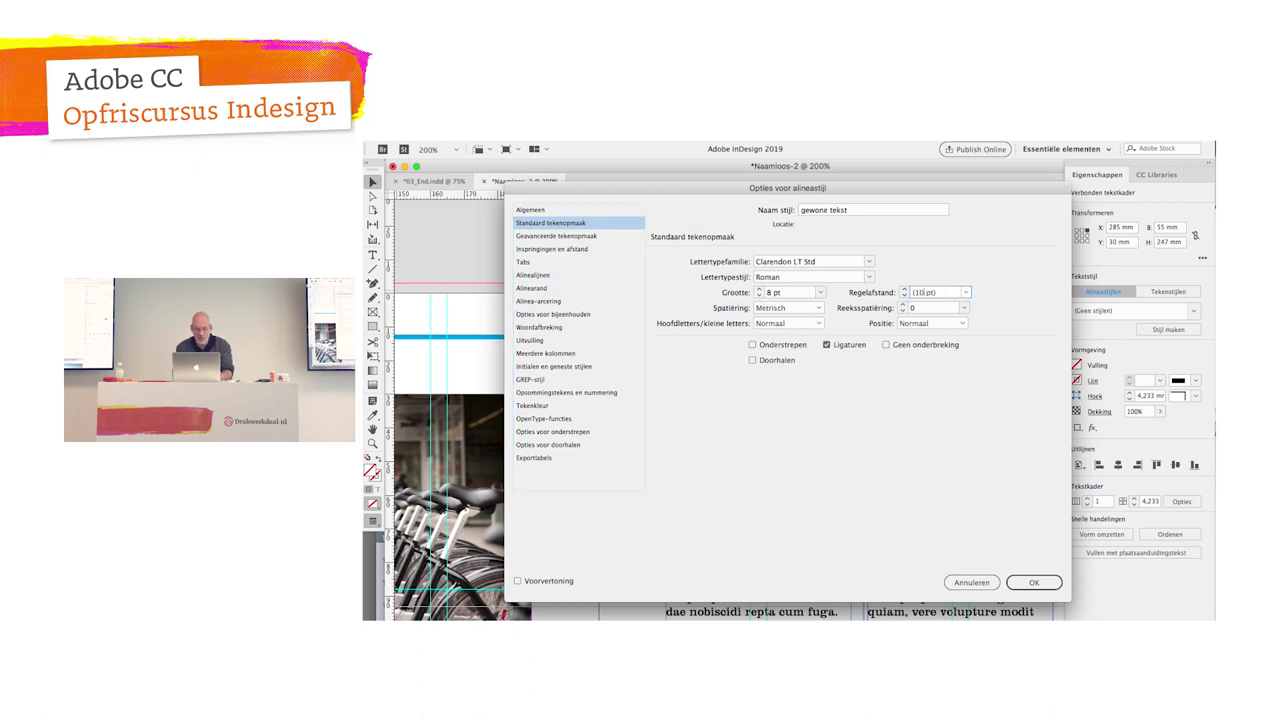
{"action": "key", "text": "Return"}
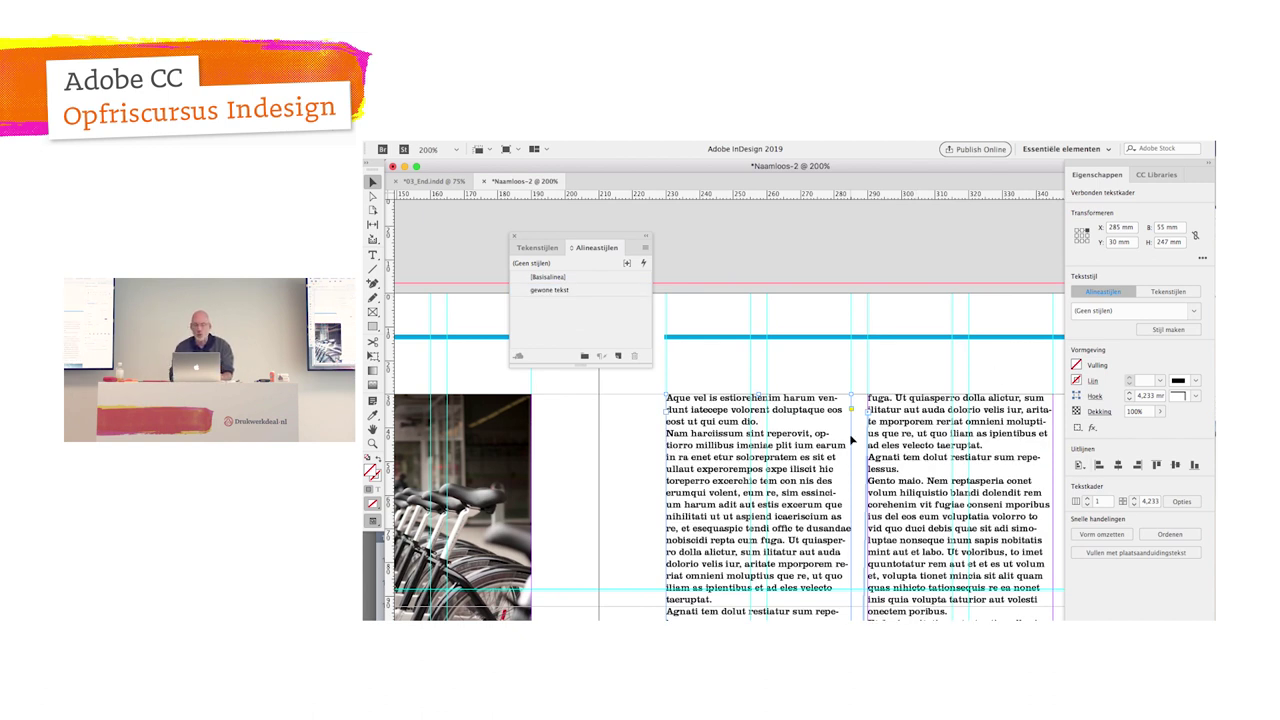
Step: Give the first body paragraph 12 mm same-style spacing and 3 mm space after
{"action": "double_click", "coordinate": [798, 422]}
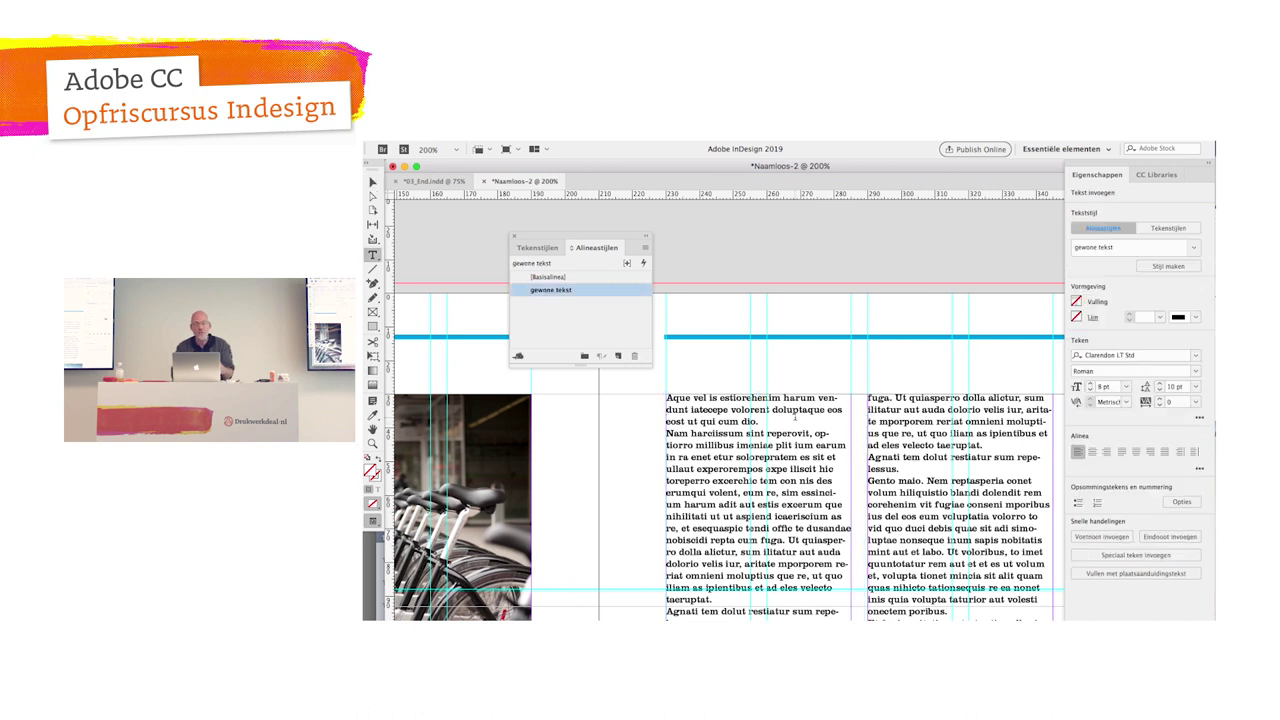
{"action": "triple_click", "coordinate": [792, 412]}
{"action": "left_click", "coordinate": [792, 412]}
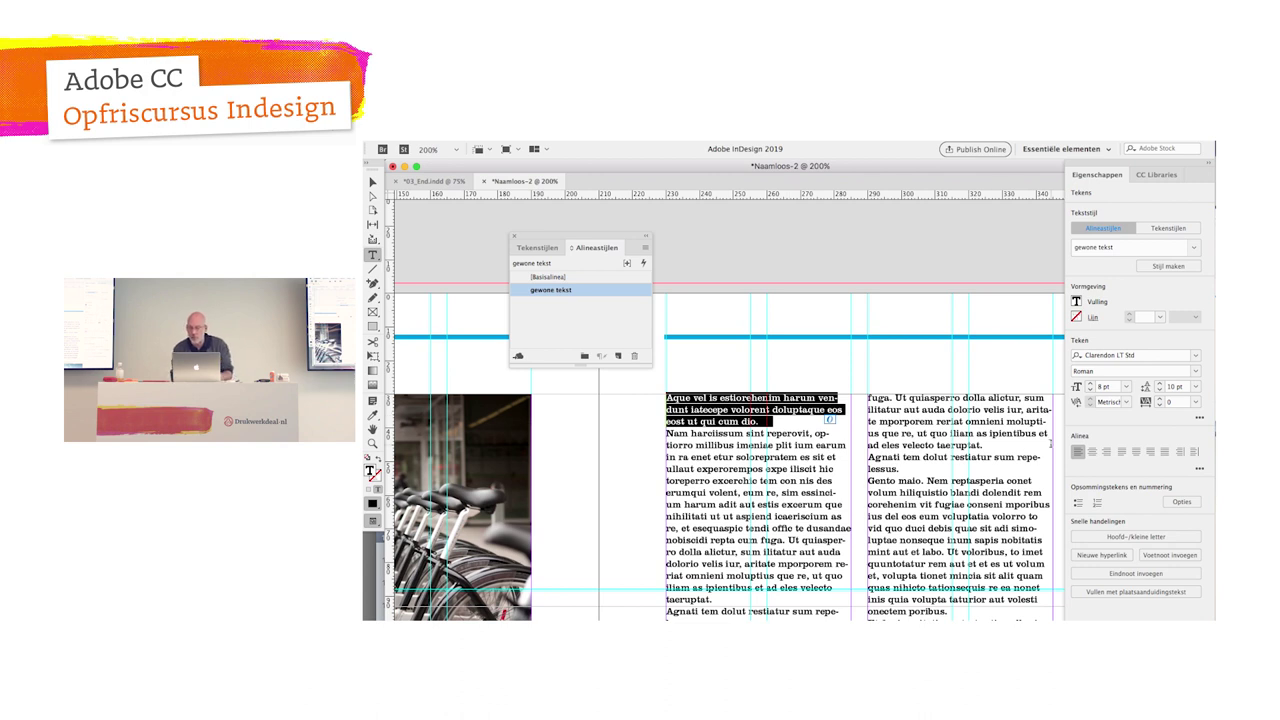
{"action": "left_click", "coordinate": [1199, 468]}
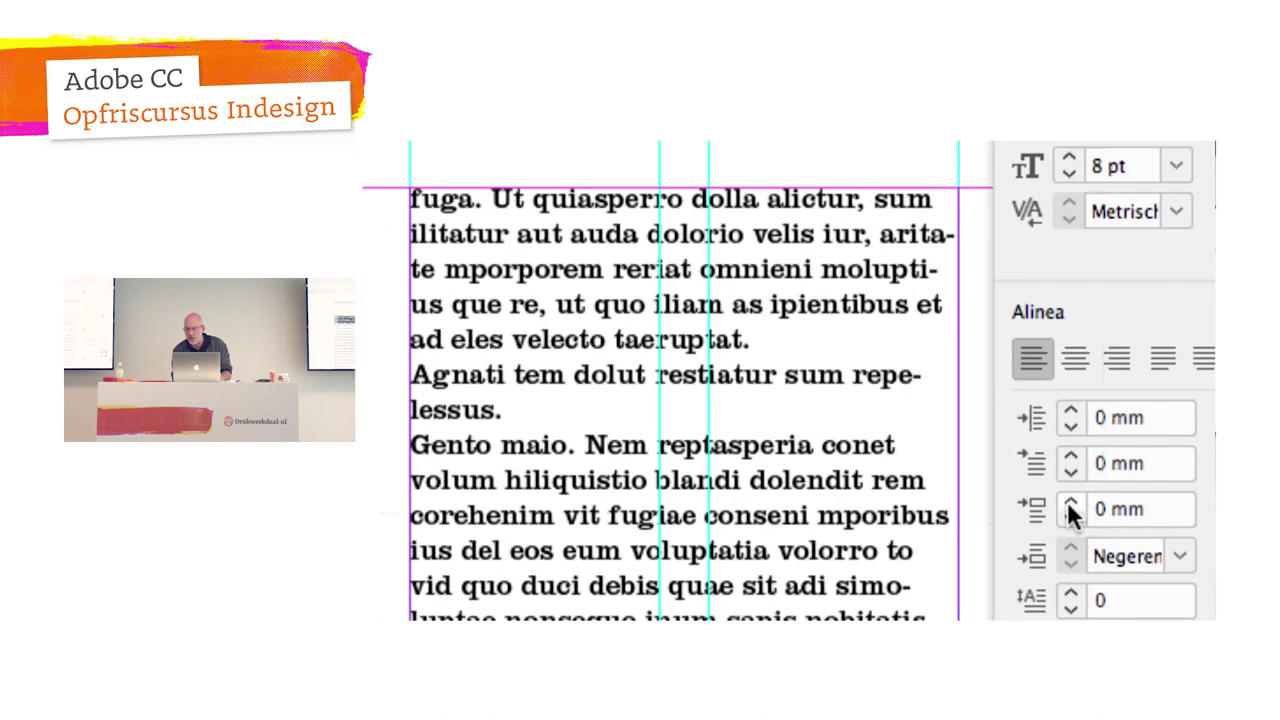
{"action": "double_click", "coordinate": [1111, 552]}
{"action": "type", "text": "20"}
{"action": "key", "text": "Return"}
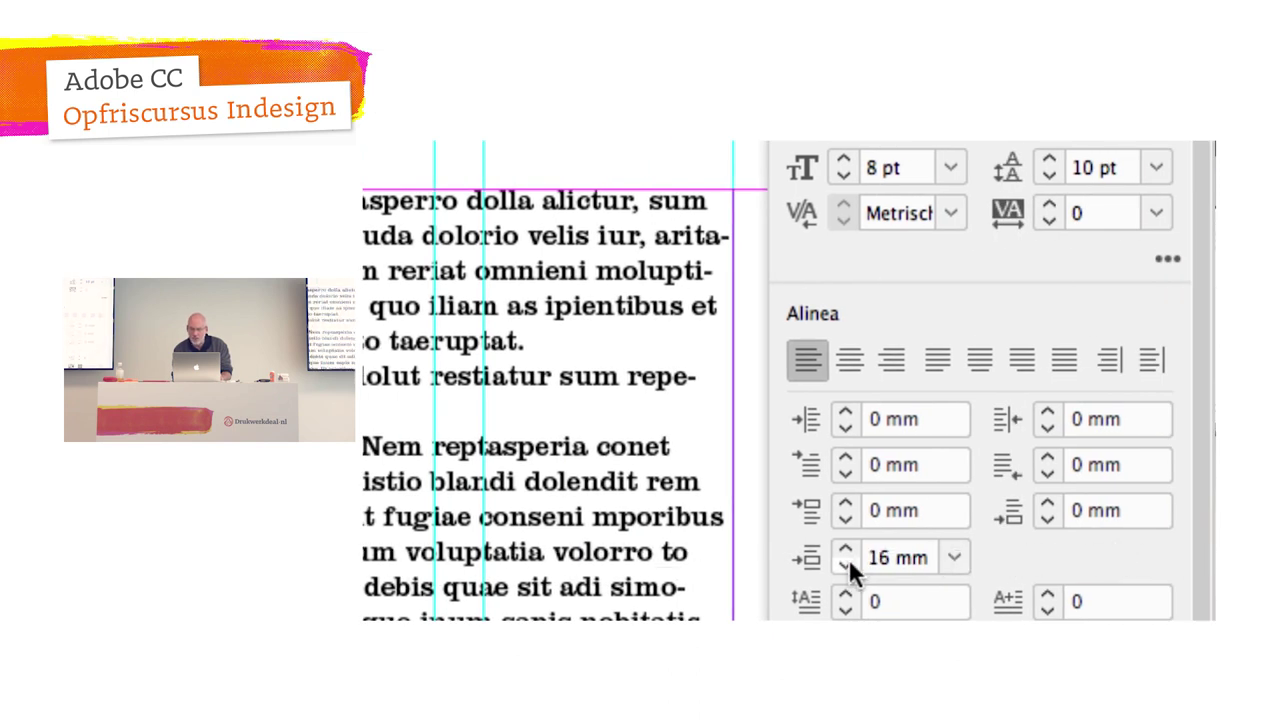
{"action": "left_click", "coordinate": [846, 566]}
{"action": "left_click", "coordinate": [846, 566]}
{"action": "double_click", "coordinate": [877, 557]}
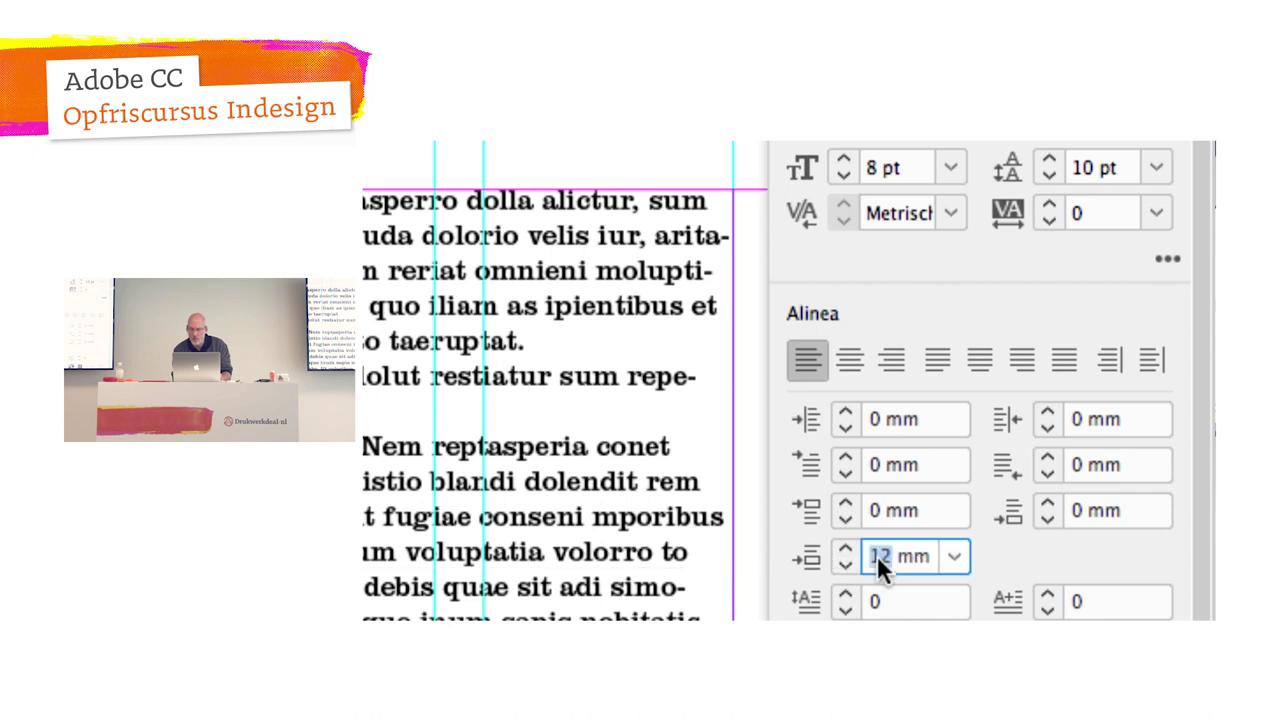
{"action": "key", "text": "Return"}
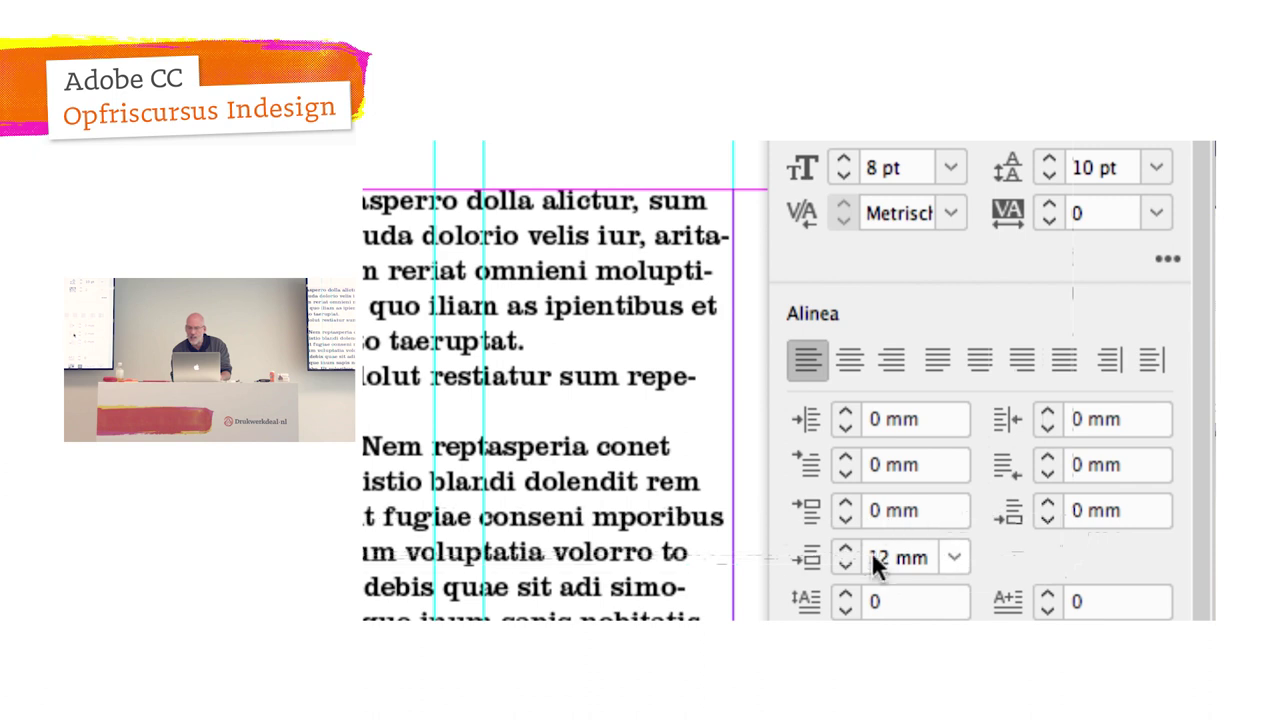
{"action": "left_click", "coordinate": [1048, 502]}
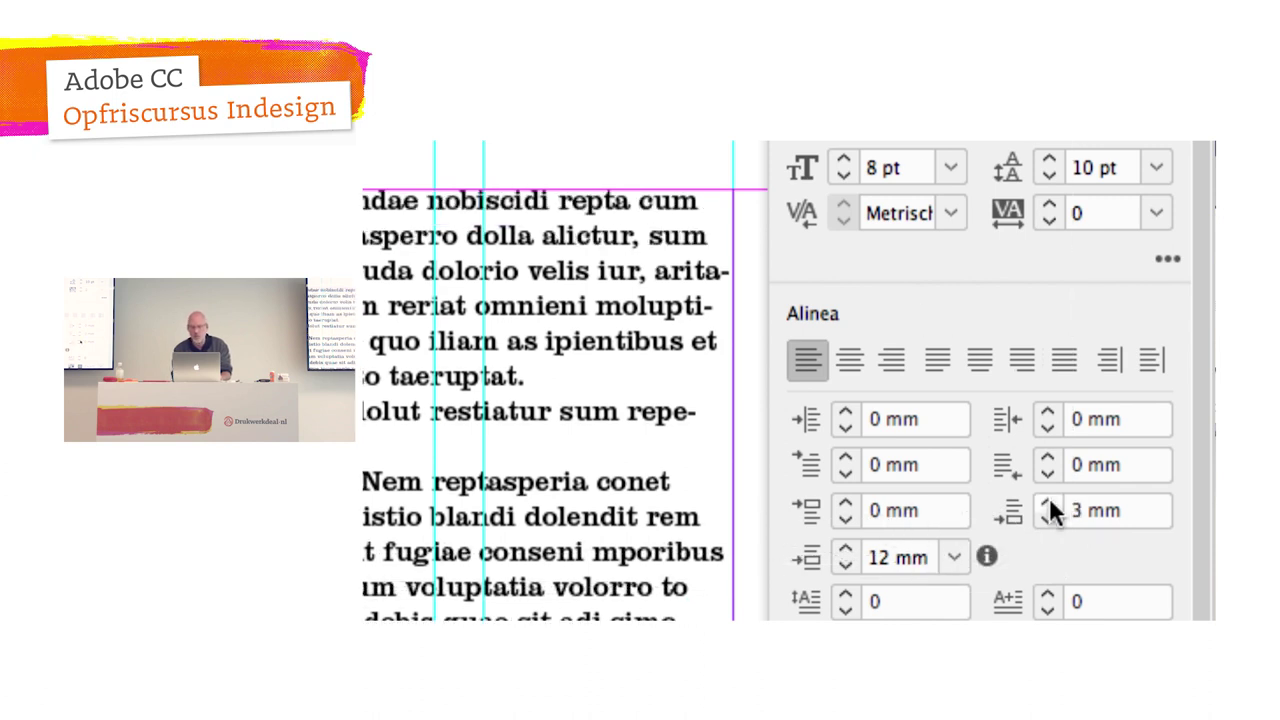
{"action": "key", "text": "ctrl+minus"}
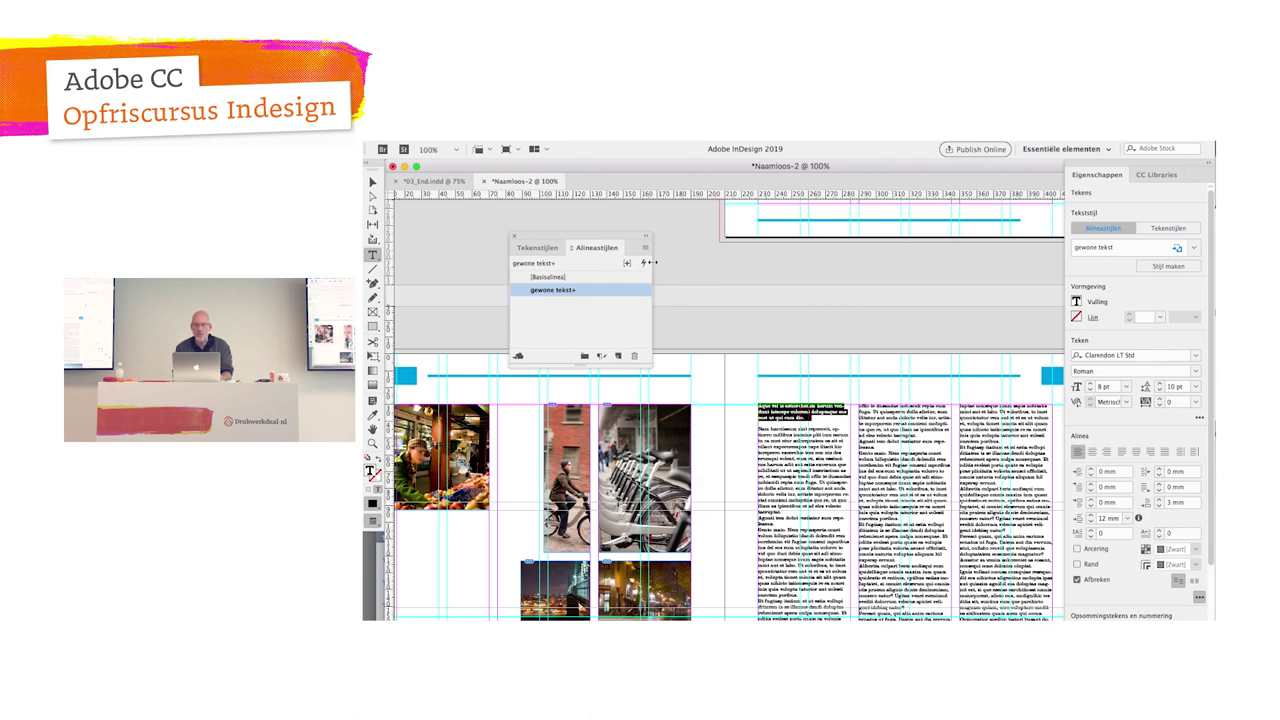
Step: Redefine 'gewone tekst' from the paragraph, then try 0 mm spacing and 8 mm space after
{"action": "left_click", "coordinate": [645, 248]}
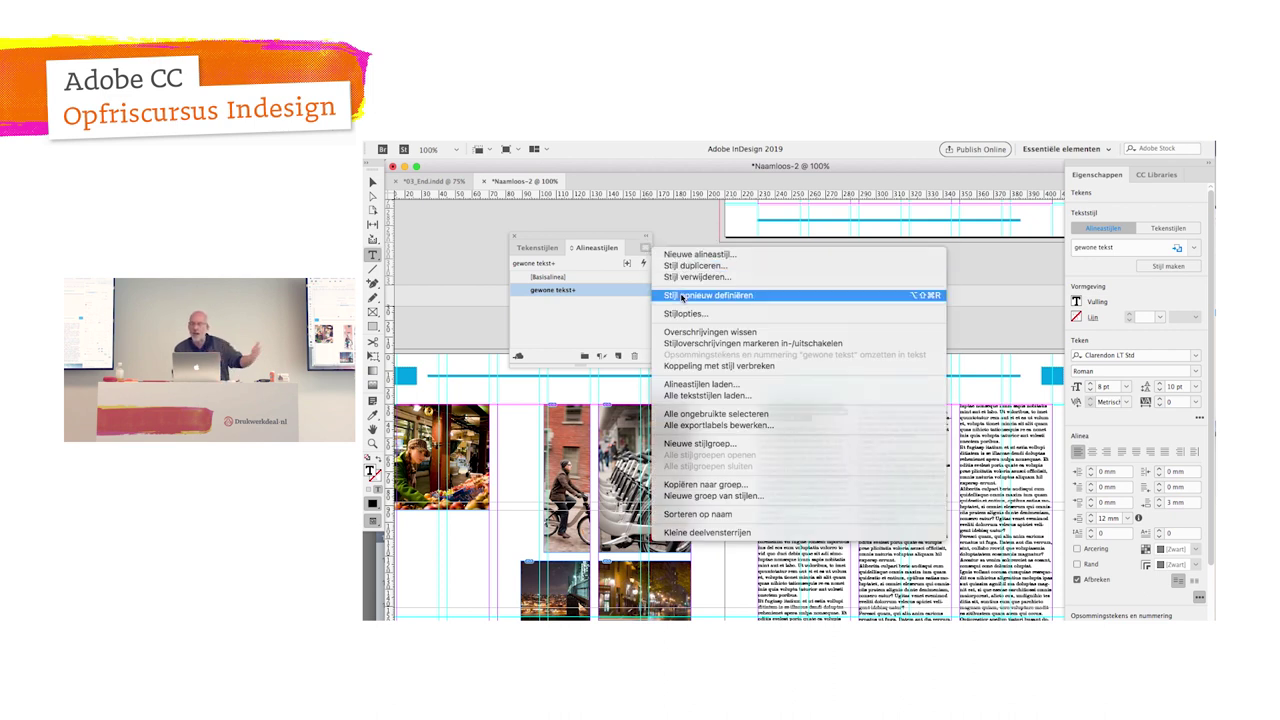
{"action": "left_click", "coordinate": [682, 296]}
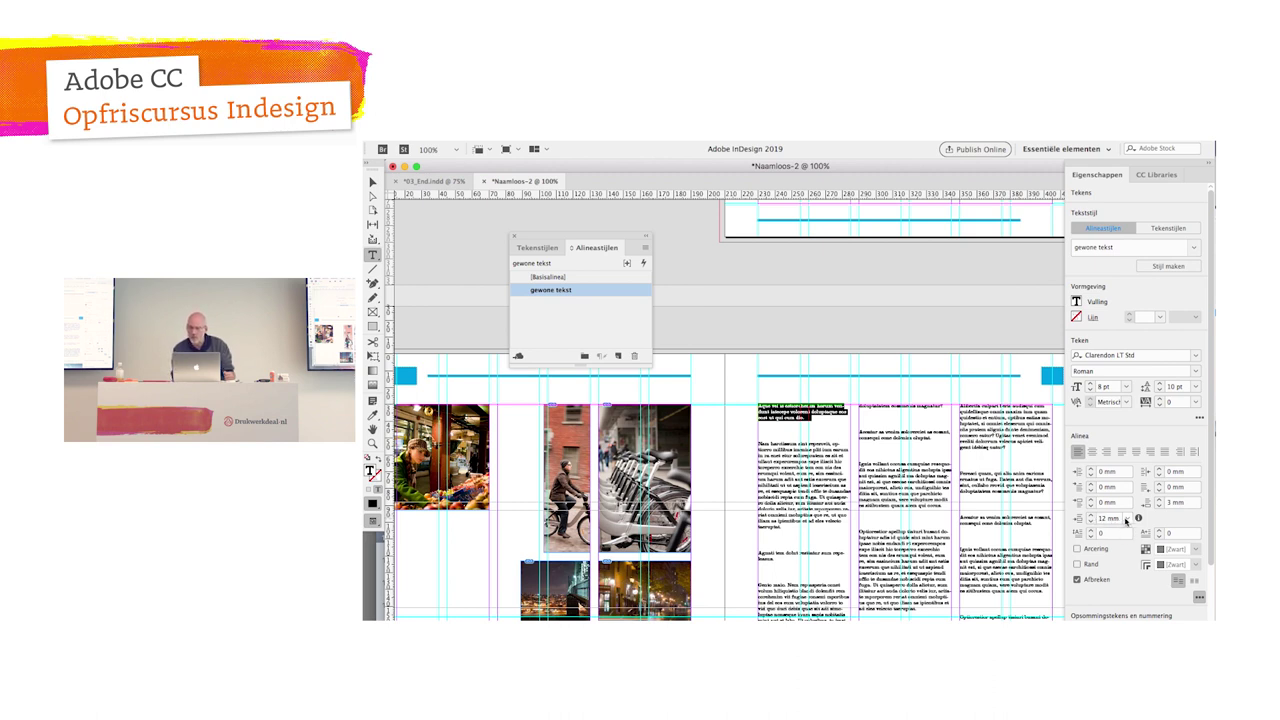
{"action": "left_click", "coordinate": [1127, 518]}
{"action": "left_click", "coordinate": [1124, 382]}
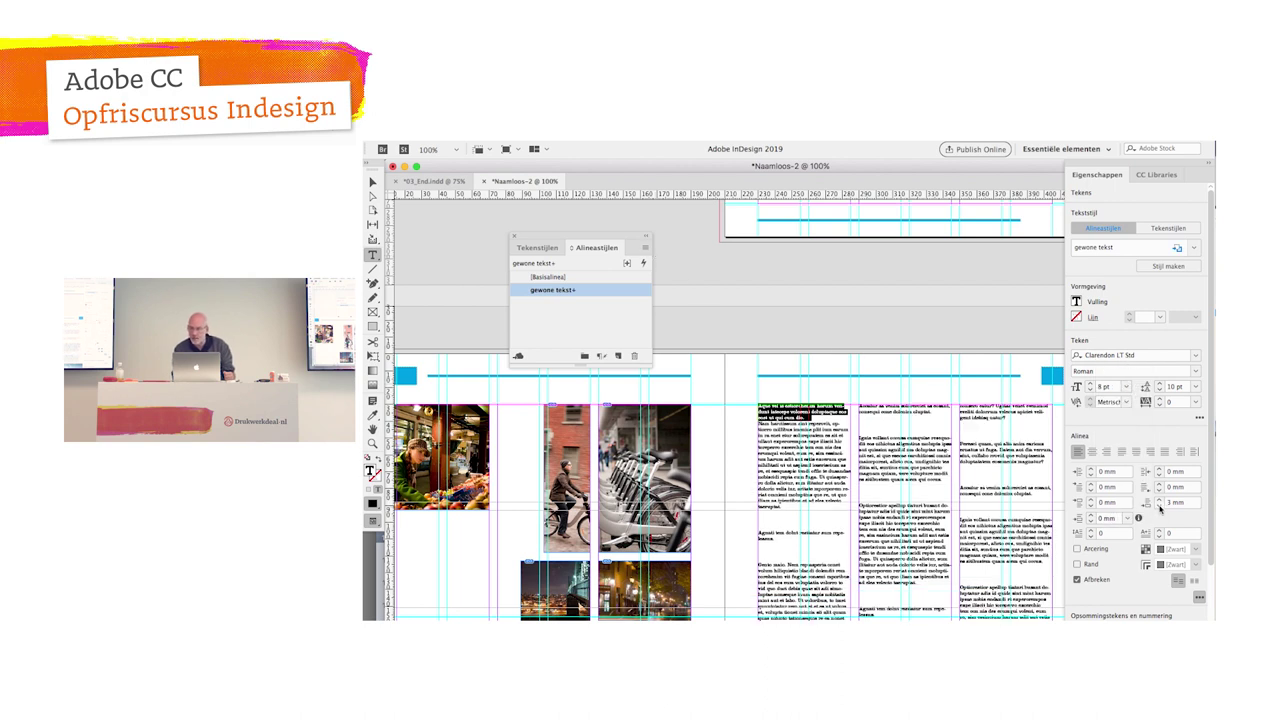
{"action": "left_click", "coordinate": [1160, 499]}
{"action": "left_click", "coordinate": [1160, 500]}
{"action": "left_click", "coordinate": [1160, 500]}
{"action": "left_click", "coordinate": [1160, 500]}
Step: Set paragraph spacing to Negeren and space after to 3 mm, then redefine 'gewone tekst'
{"action": "left_click", "coordinate": [1127, 519]}
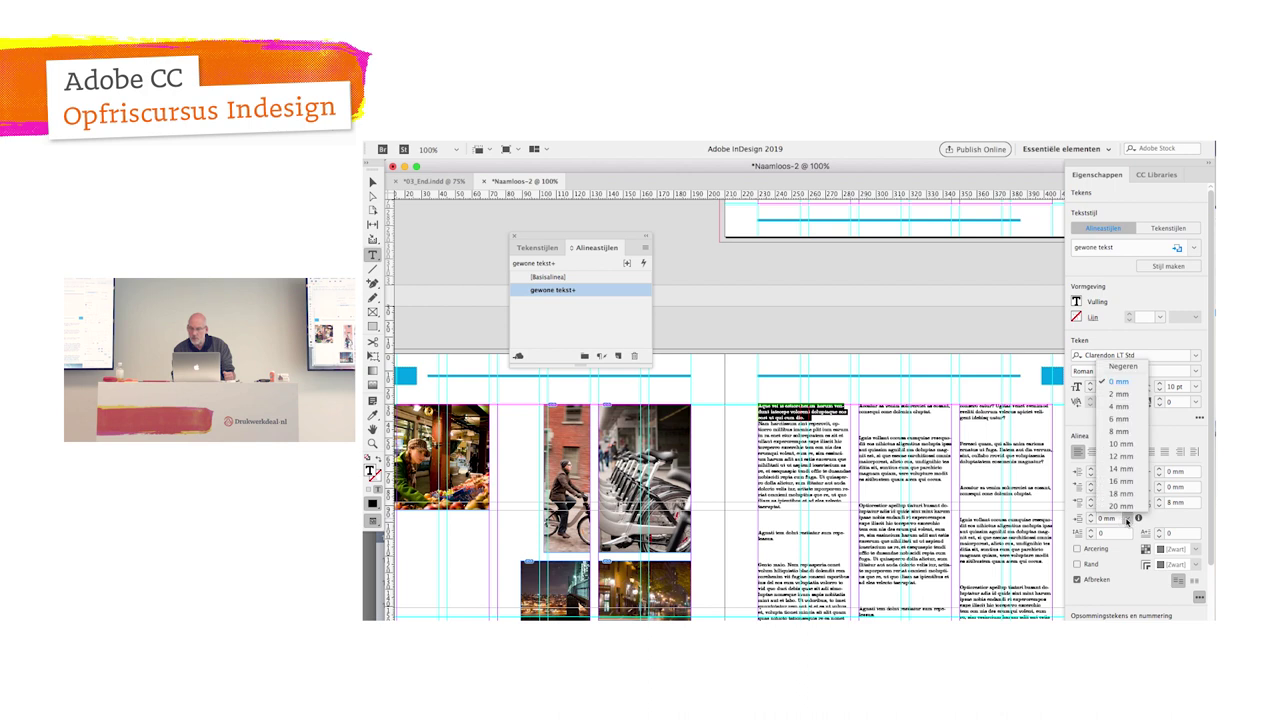
{"action": "left_click", "coordinate": [1122, 367]}
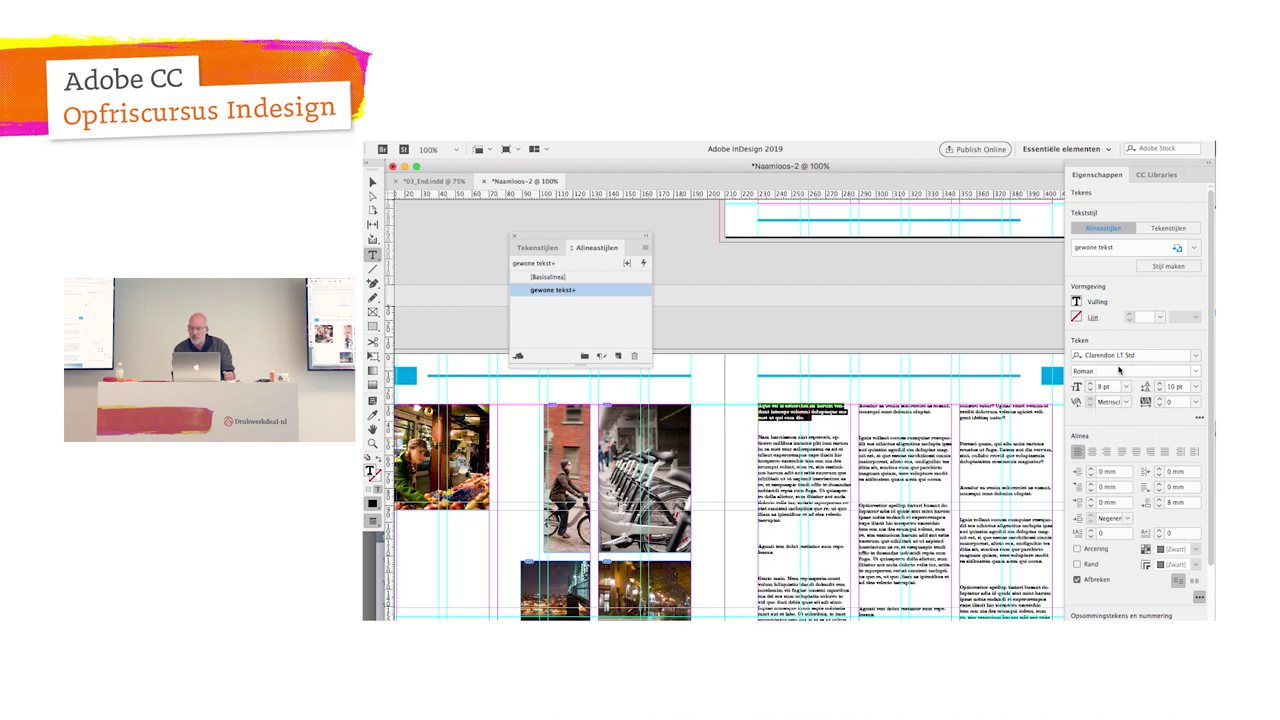
{"action": "left_click", "coordinate": [1160, 506]}
{"action": "left_click", "coordinate": [1160, 506]}
{"action": "left_click", "coordinate": [1160, 506]}
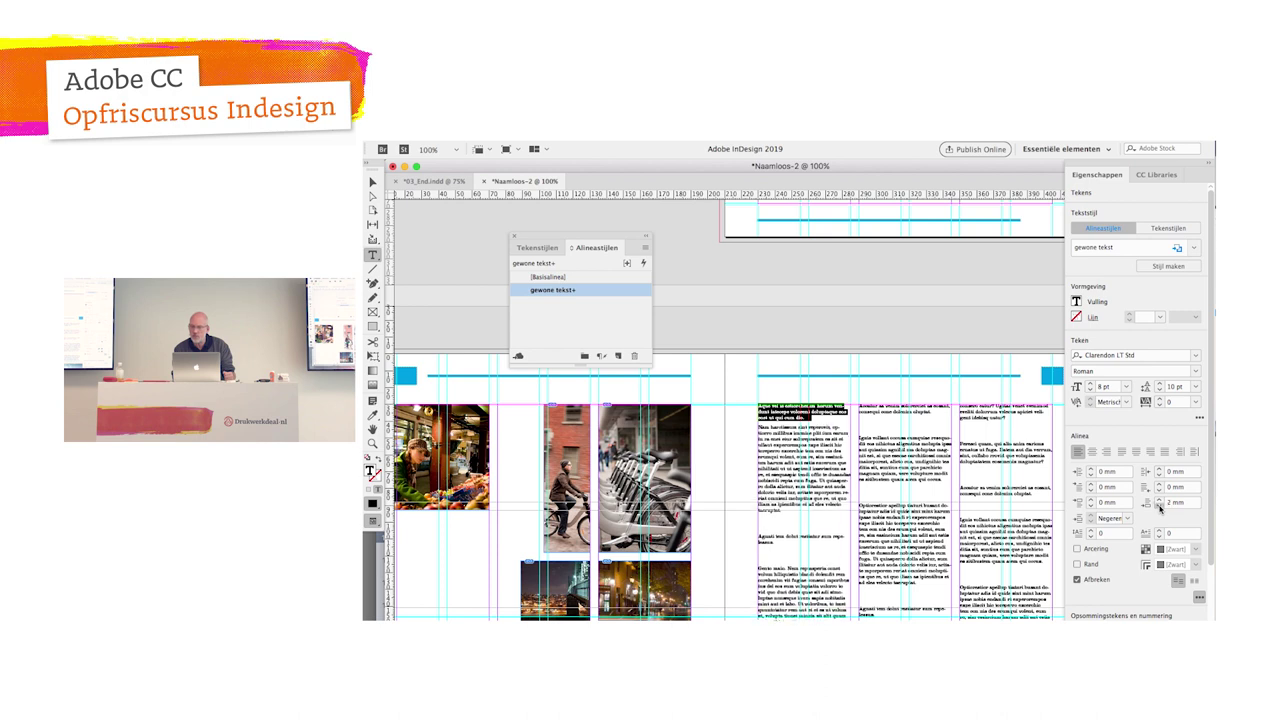
{"action": "left_click", "coordinate": [1160, 499]}
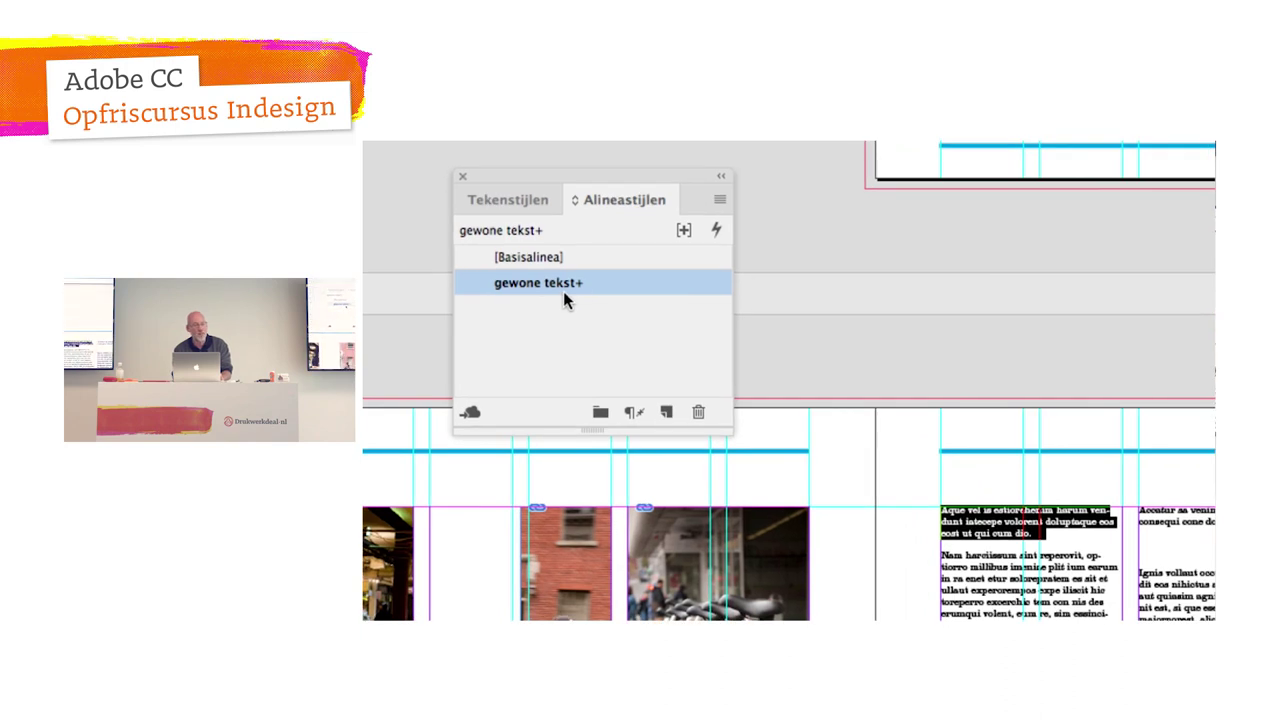
{"action": "mouse_move", "coordinate": [556, 289]}
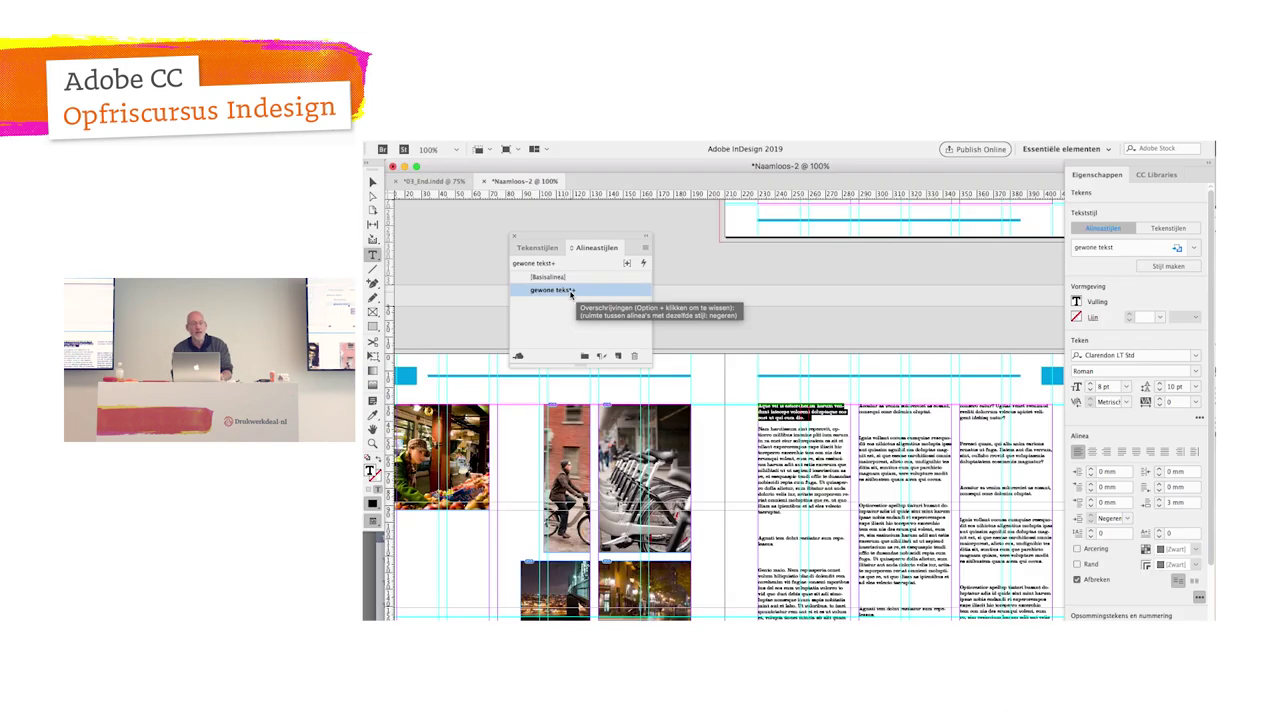
{"action": "left_click", "coordinate": [645, 248]}
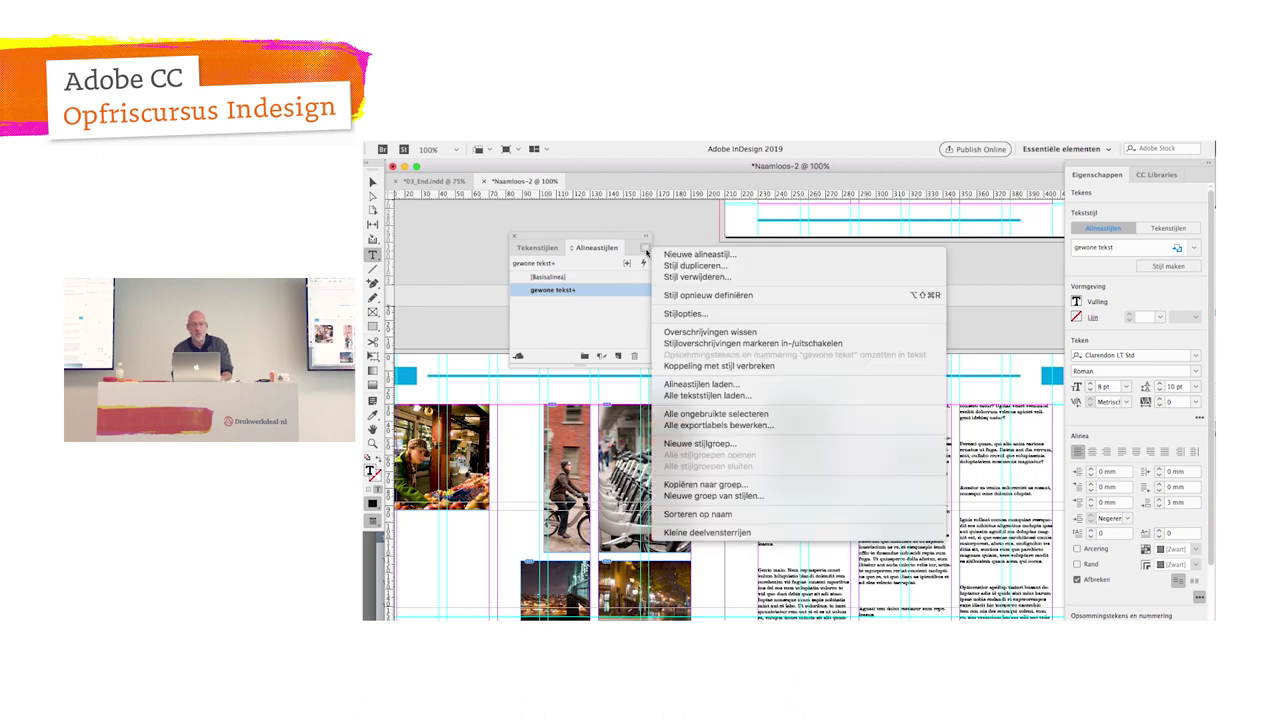
{"action": "left_click", "coordinate": [684, 297]}
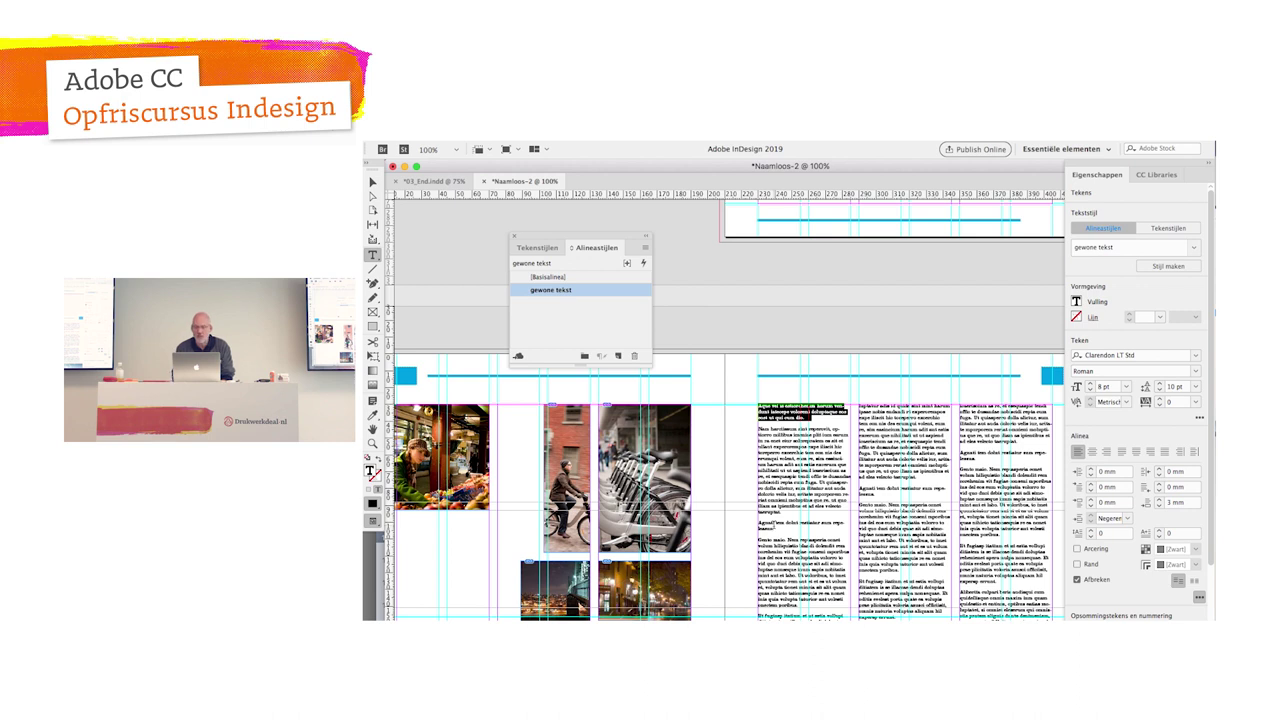
Step: Set the 'Agnati tem dolut…' heading to 14 pt with 15 pt leading and show Swatches
{"action": "triple_click", "coordinate": [765, 524]}
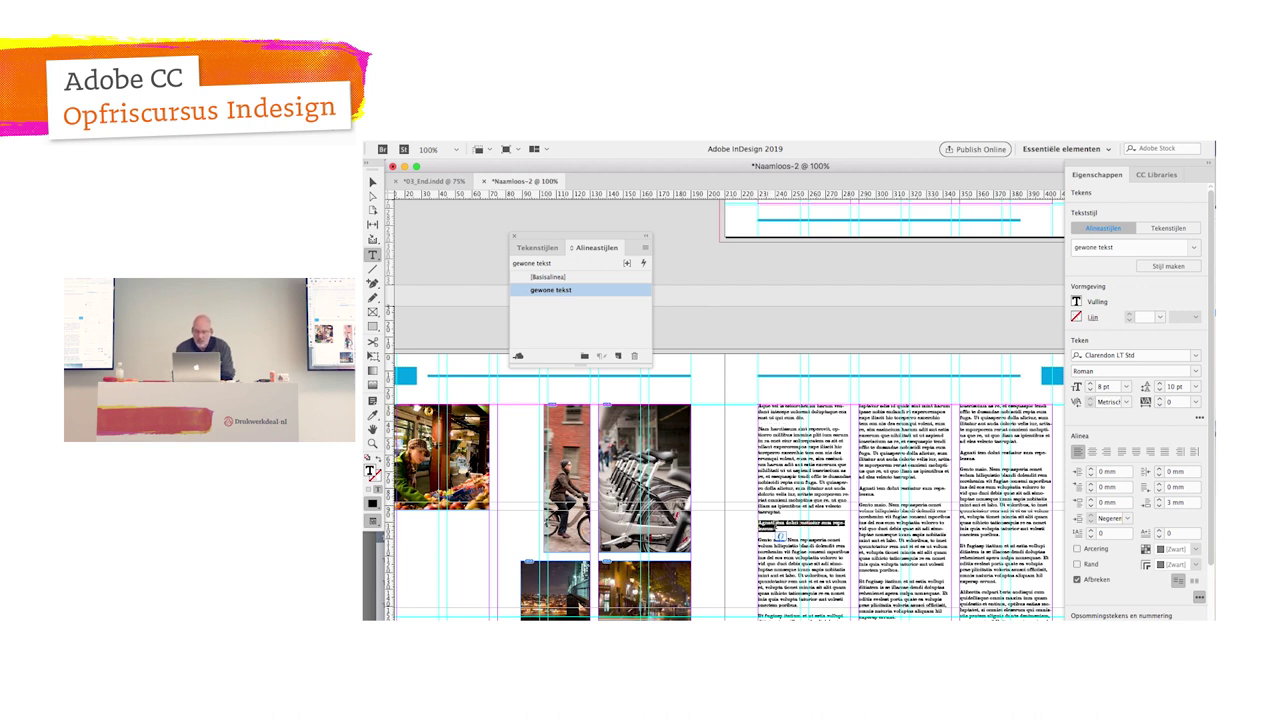
{"action": "key", "text": "super+equal"}
{"action": "key", "text": "super+equal"}
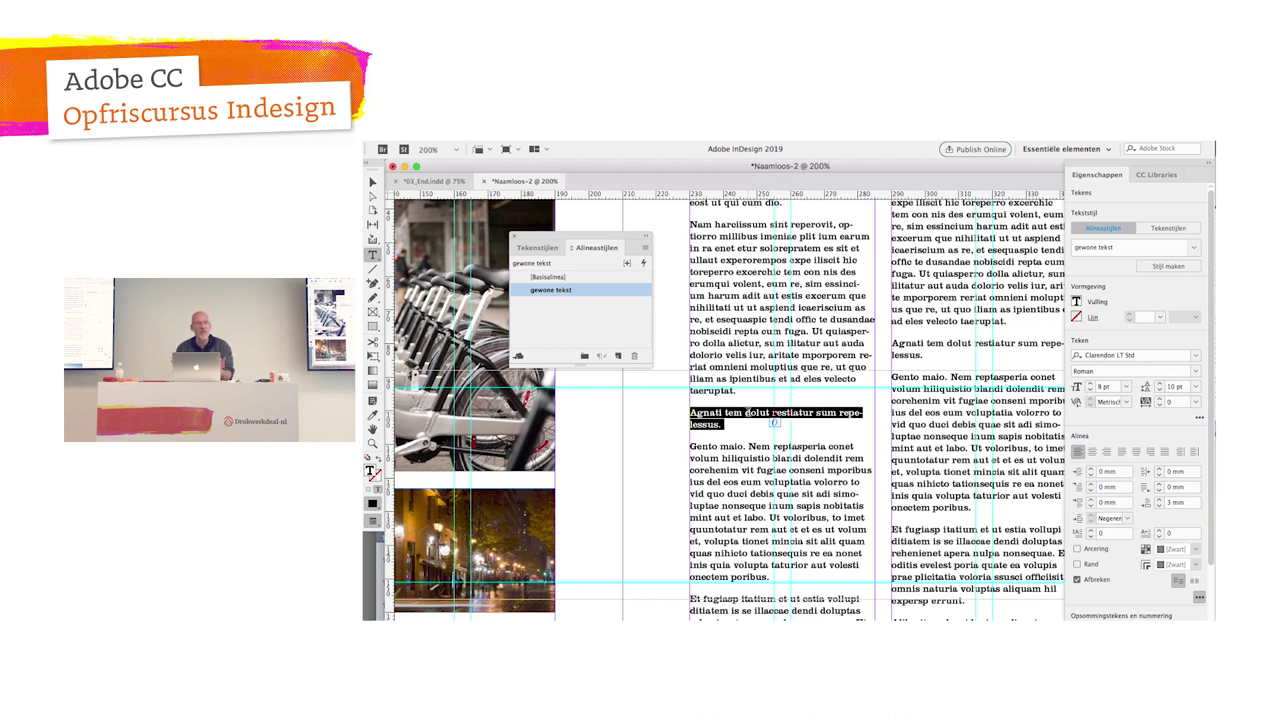
{"action": "key", "text": "super+shift+period"}
{"action": "key", "text": "super+shift+period"}
{"action": "key", "text": "super+shift+period"}
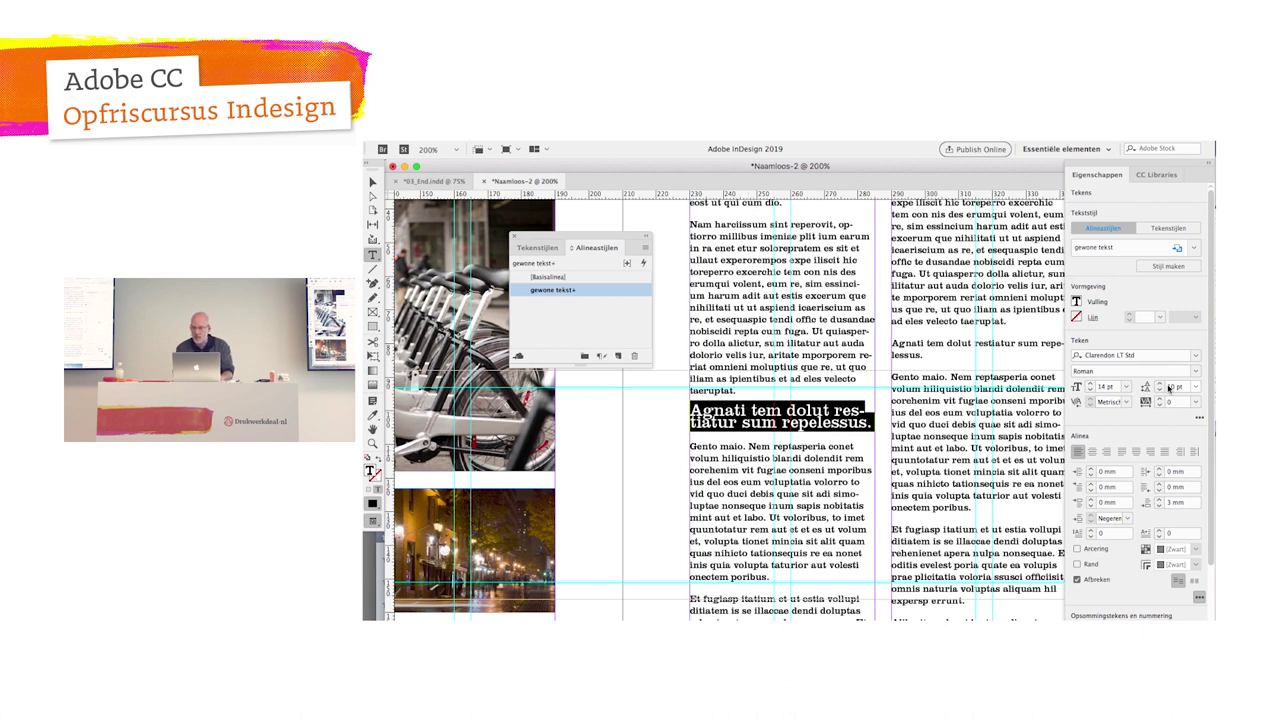
{"action": "left_click", "coordinate": [1160, 384]}
{"action": "left_click", "coordinate": [1160, 384]}
{"action": "left_click", "coordinate": [1160, 384]}
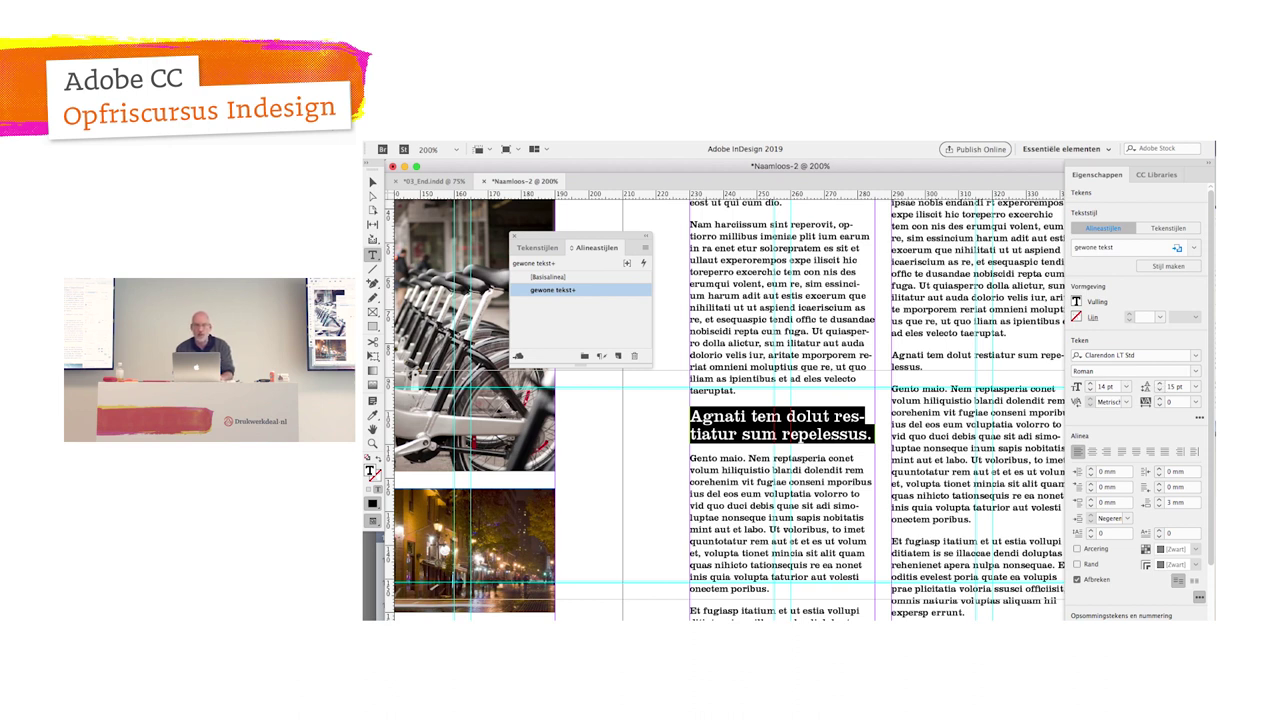
{"action": "key", "text": "F5"}
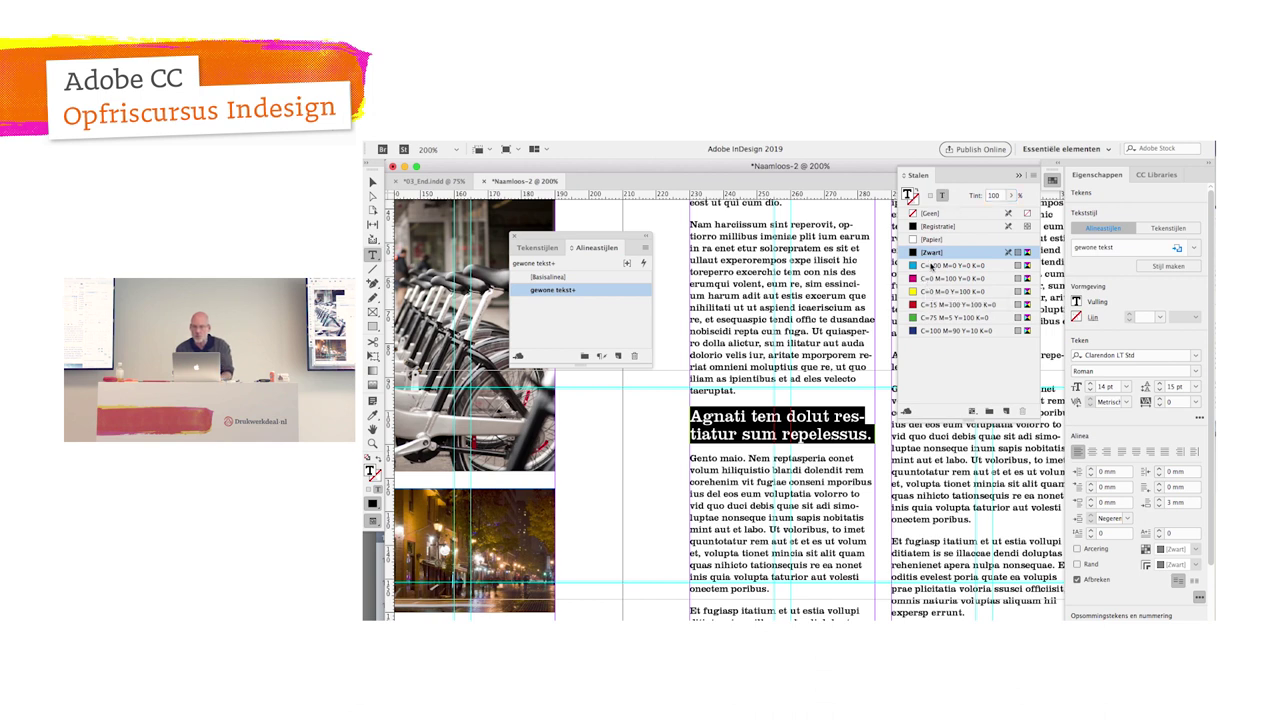
Step: Colour the Agnati heading magenta and create paragraph style Alineastijl 1 from it
{"action": "left_click", "coordinate": [930, 279]}
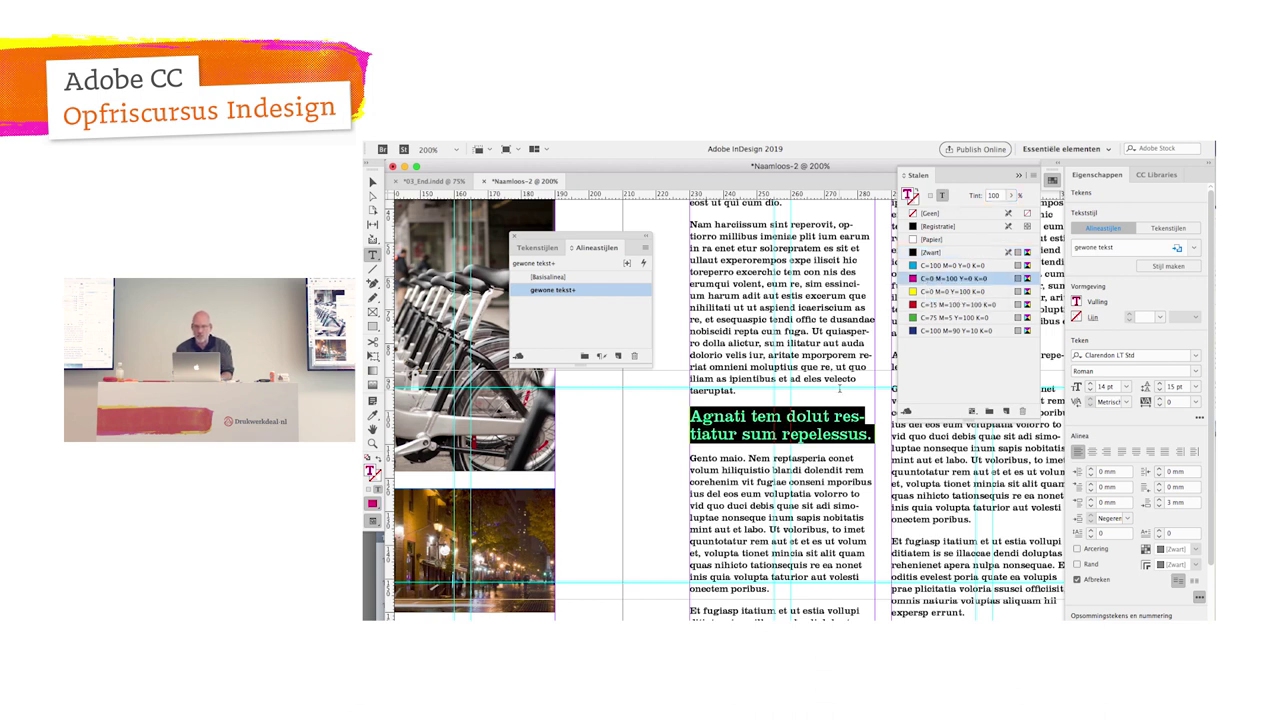
{"action": "left_click", "coordinate": [840, 389]}
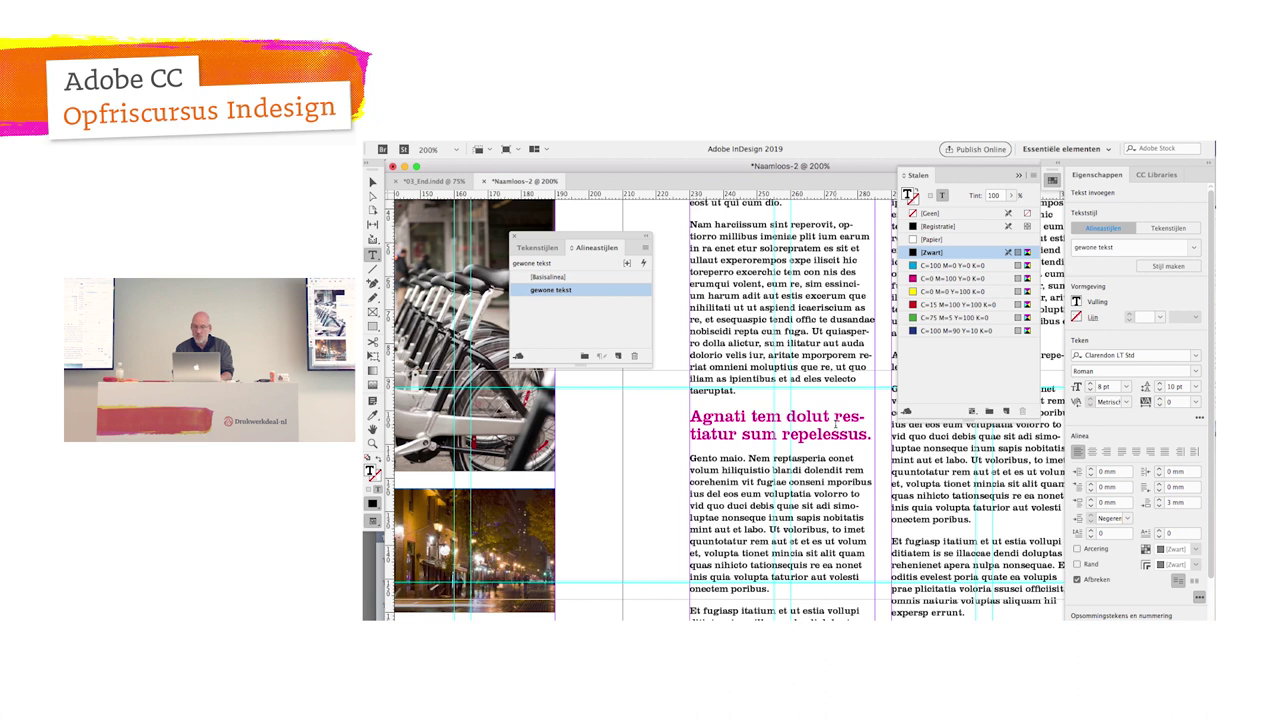
{"action": "triple_click", "coordinate": [835, 425]}
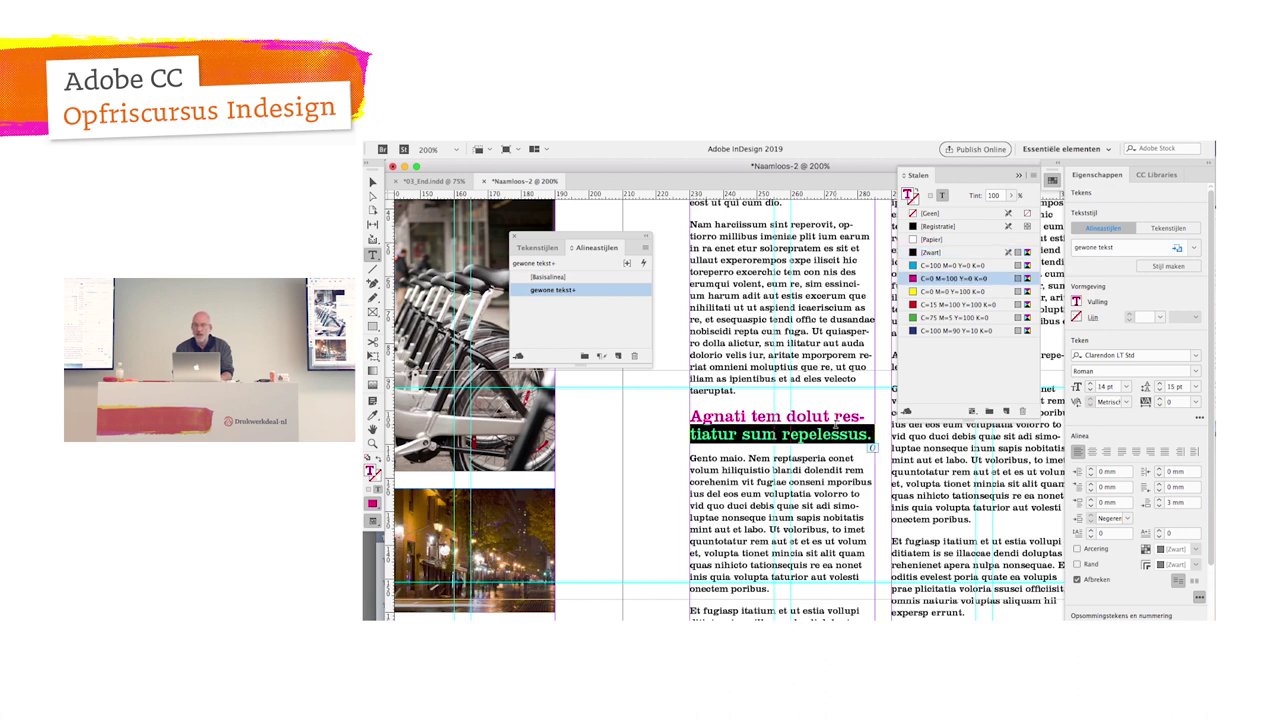
{"action": "left_click", "coordinate": [634, 357]}
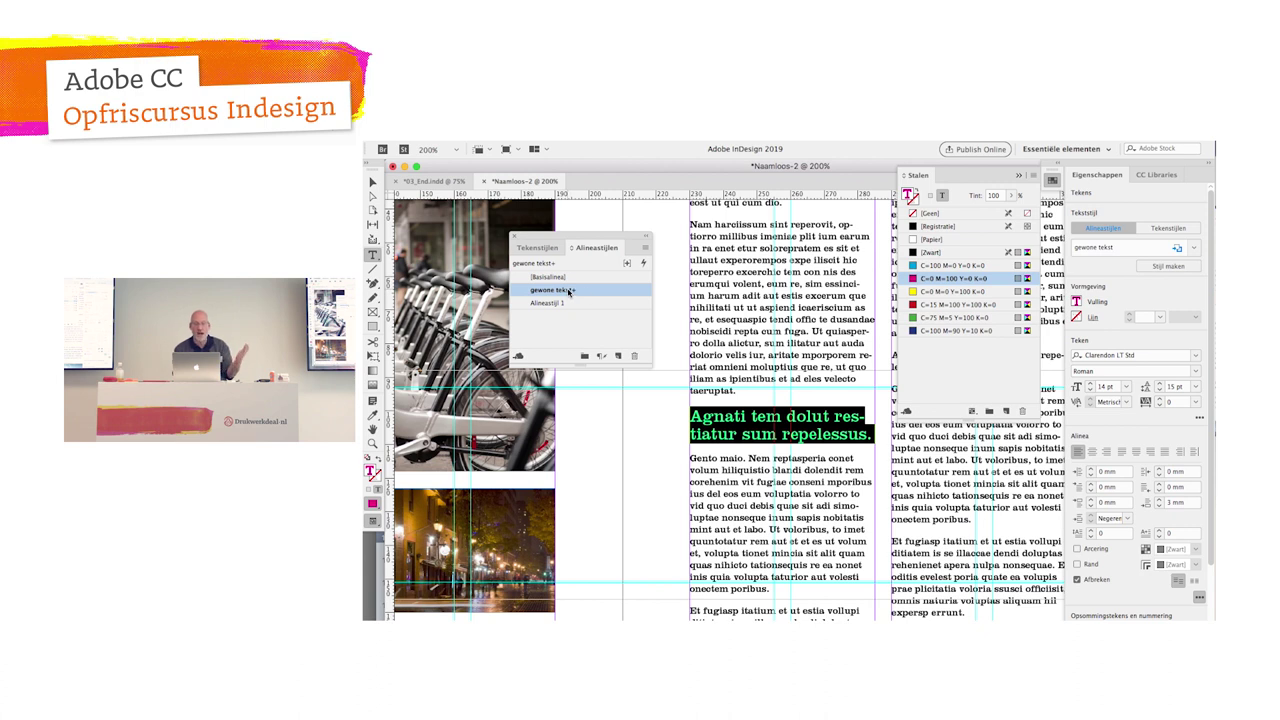
Step: Rename the Alineastijl 1 paragraph style to 'kopje 1'
{"action": "left_click", "coordinate": [557, 306]}
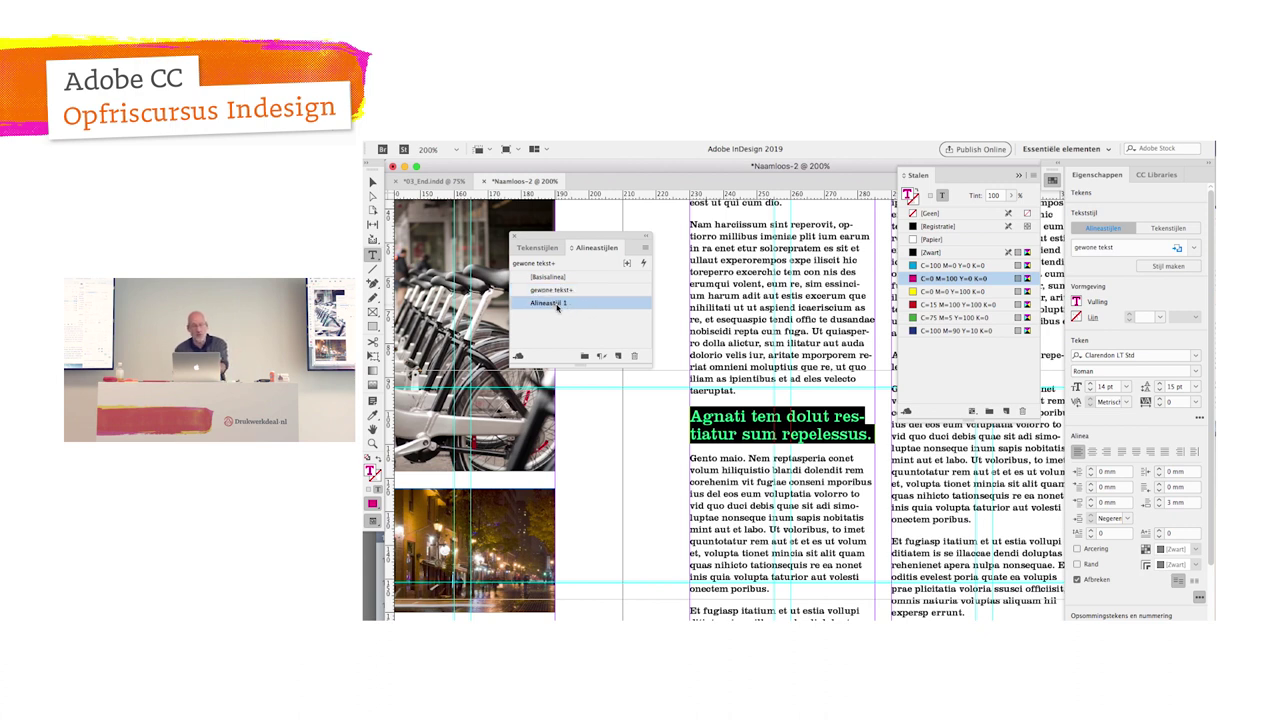
{"action": "left_click", "coordinate": [557, 306]}
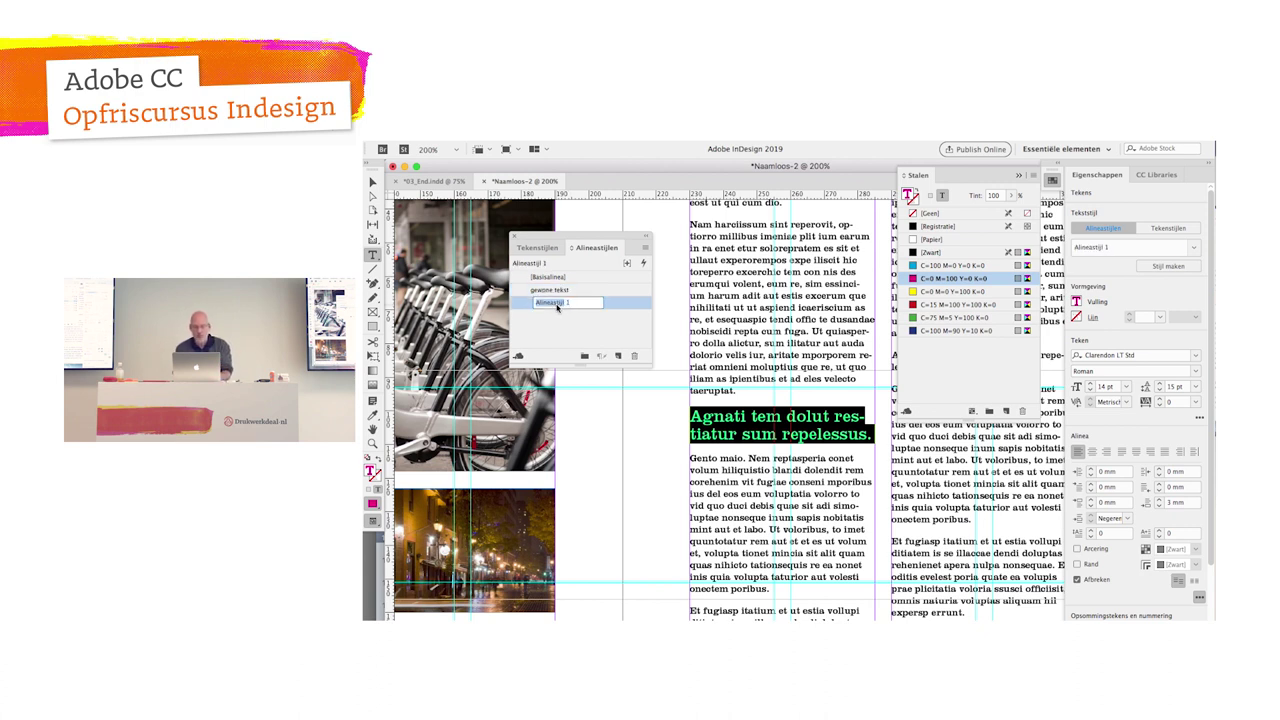
{"action": "type", "text": "kopje 1"}
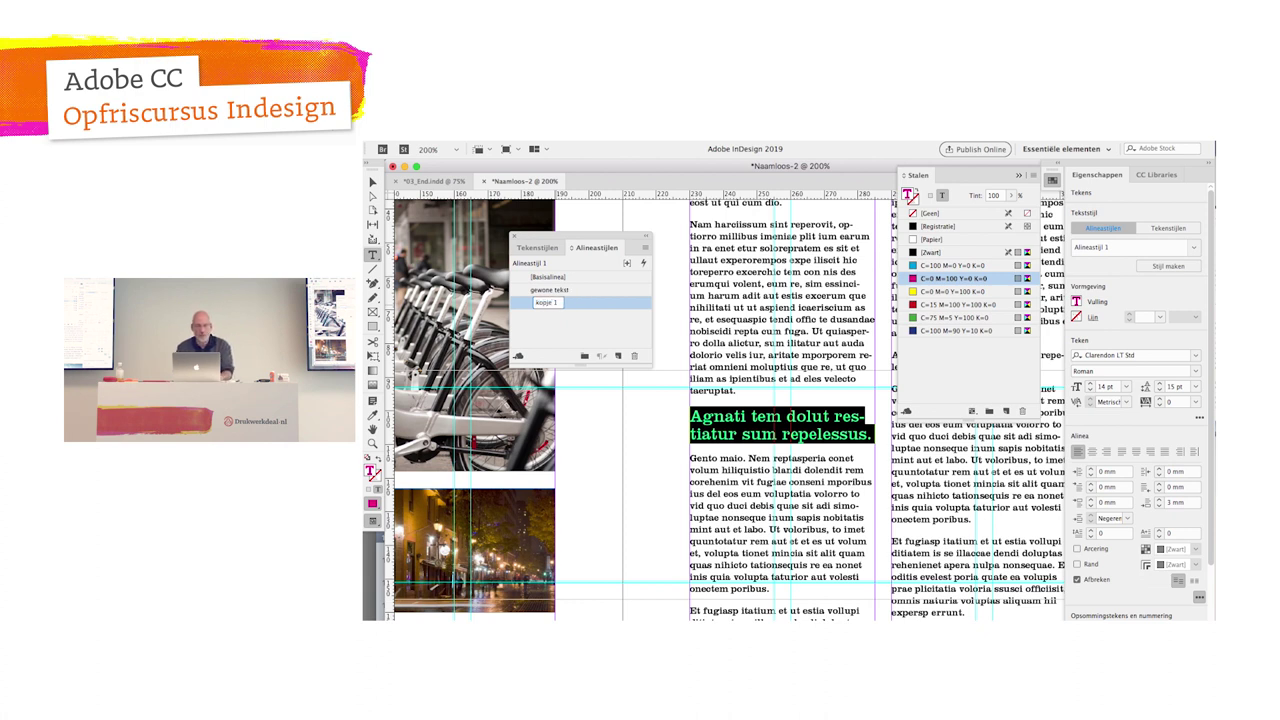
{"action": "key", "text": "Return"}
Step: Split 'Et fugiasp' into its own paragraph and apply the kopje 1 style to it
{"action": "left_click", "coordinate": [935, 495]}
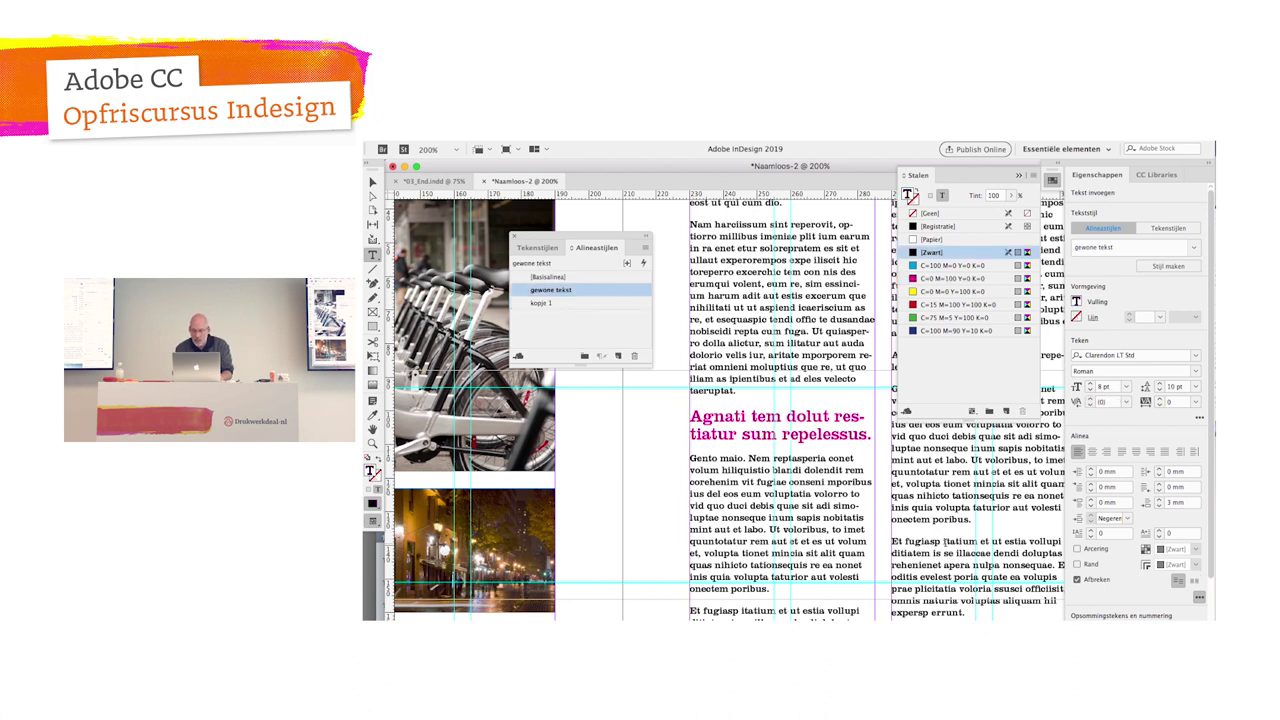
{"action": "left_click", "coordinate": [945, 541]}
{"action": "key", "text": "Return"}
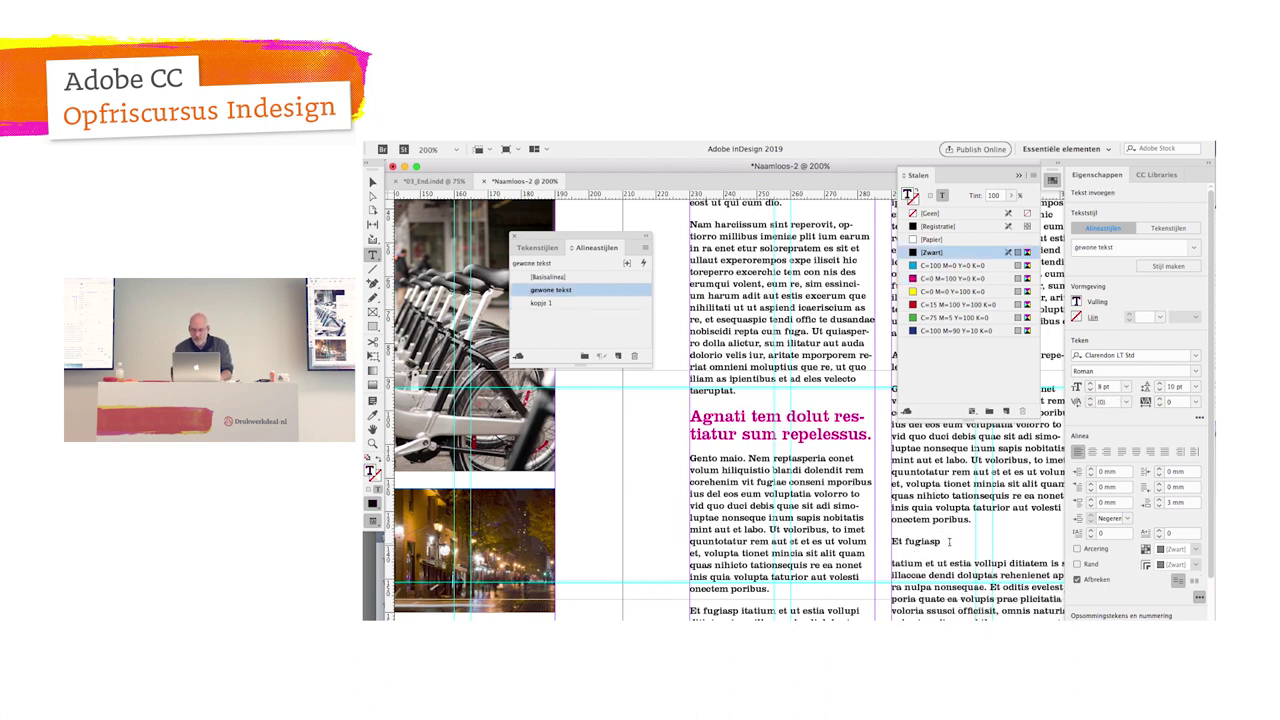
{"action": "triple_click", "coordinate": [947, 542]}
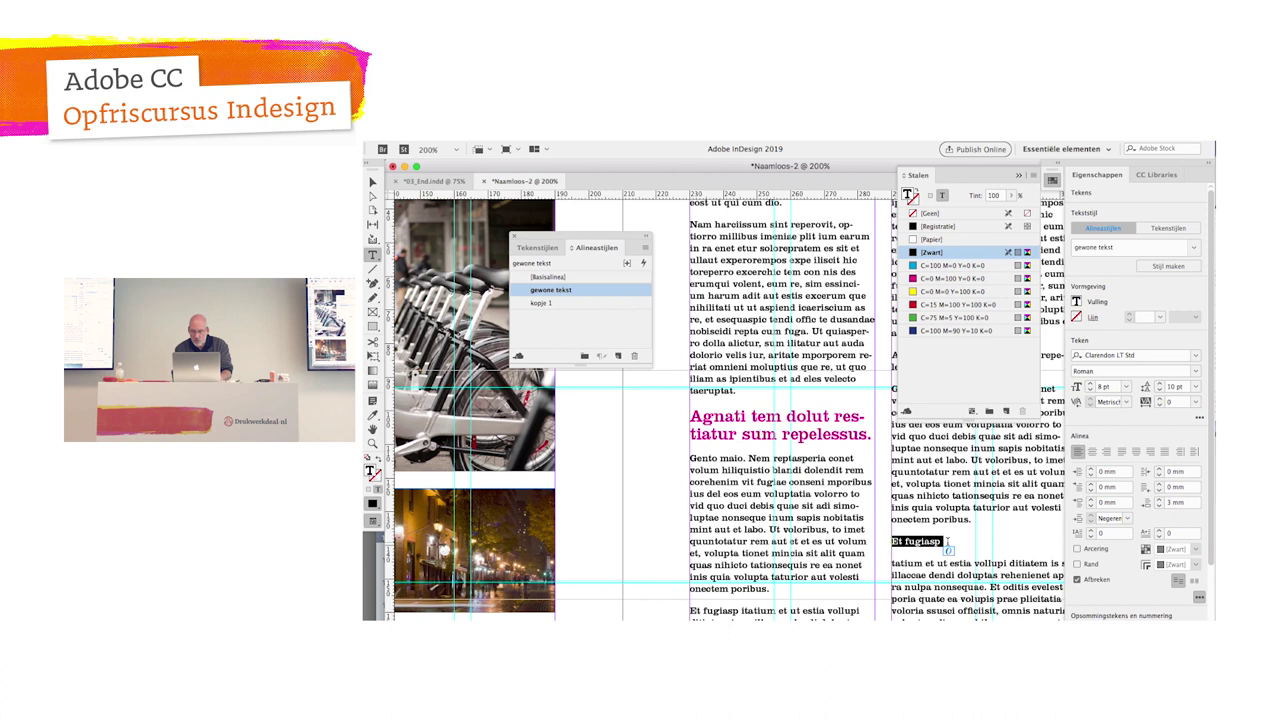
{"action": "left_click", "coordinate": [561, 304]}
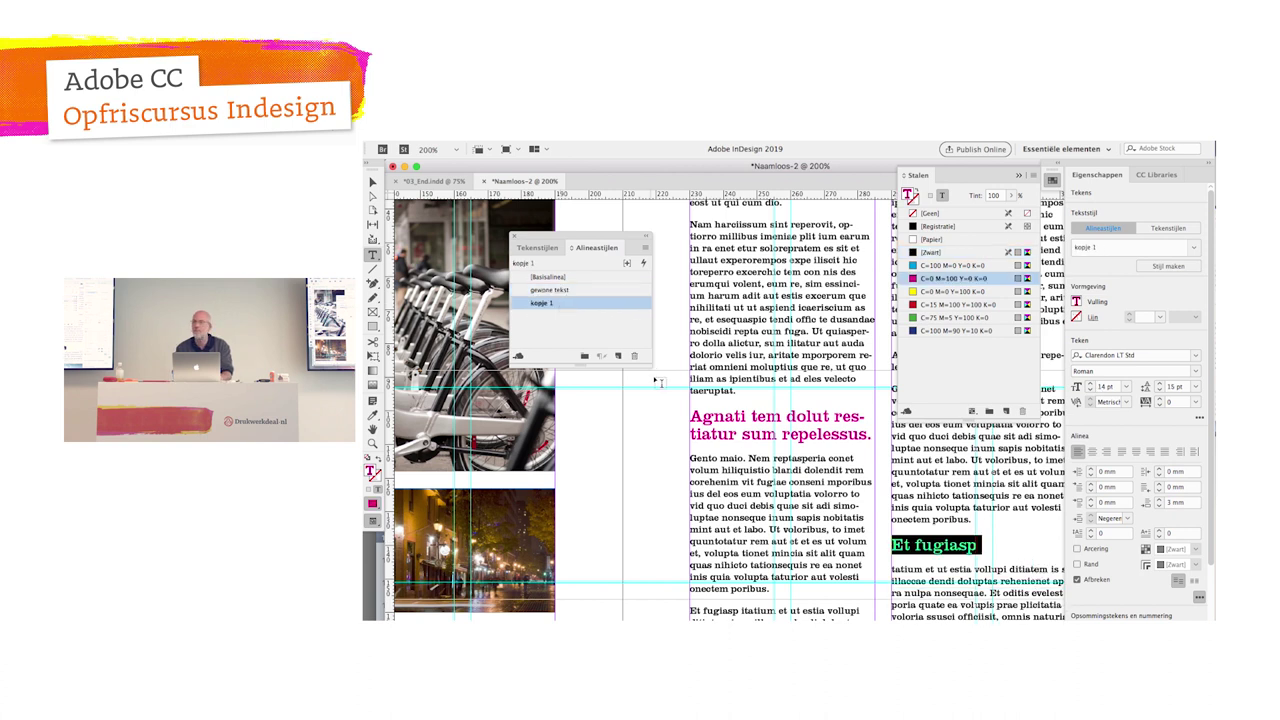
{"action": "left_click", "coordinate": [794, 380]}
{"action": "key", "text": "ctrl+minus"}
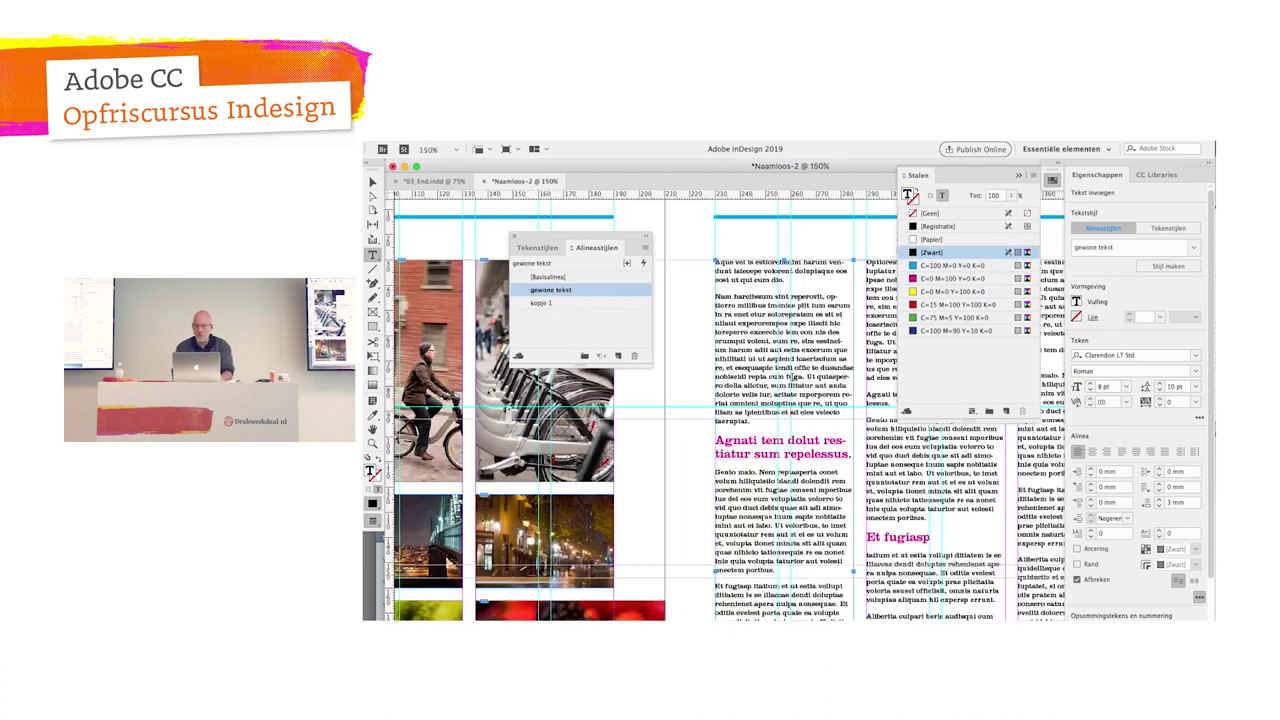
{"action": "key", "text": "ctrl+minus"}
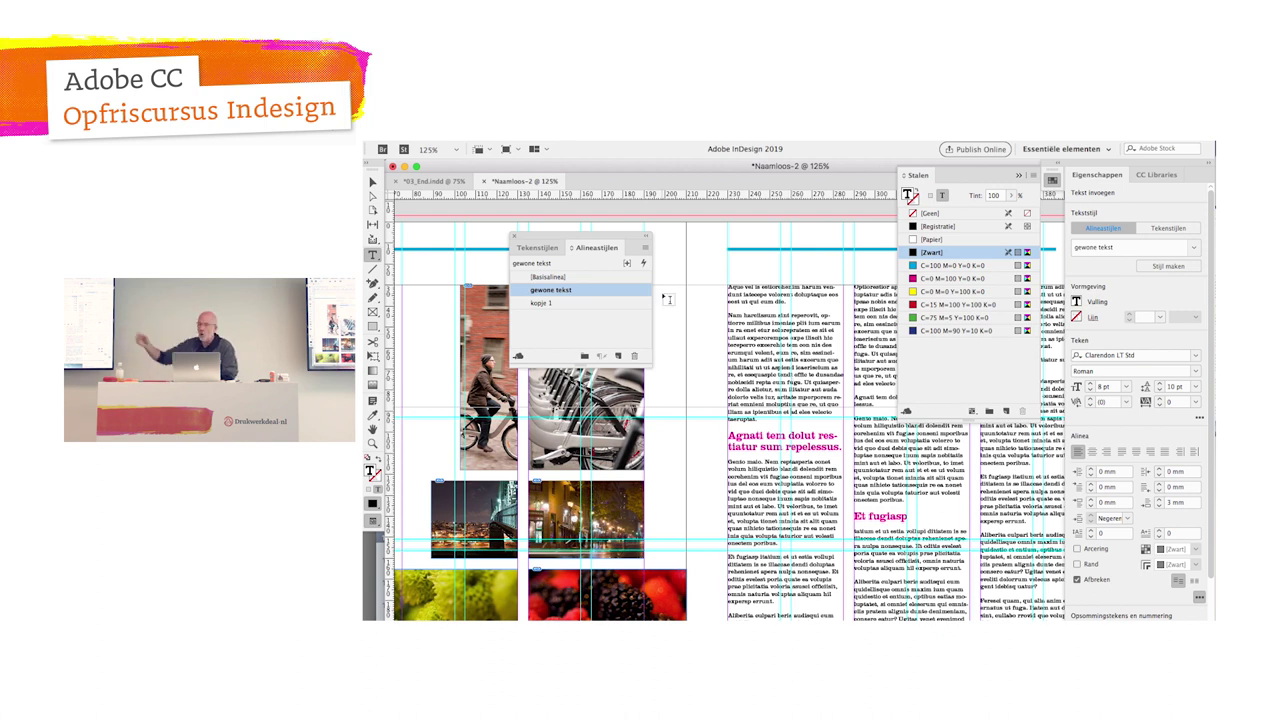
{"action": "double_click", "coordinate": [548, 290]}
{"action": "left_click", "coordinate": [571, 222]}
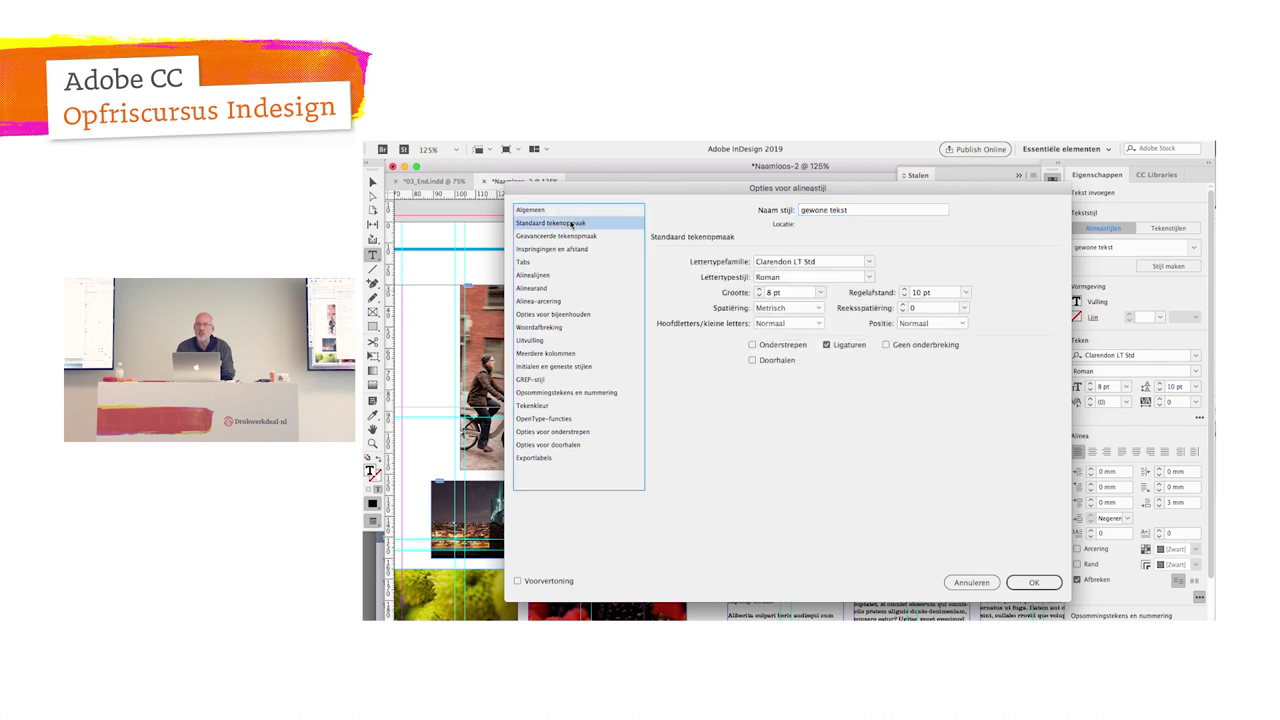
{"action": "left_click", "coordinate": [571, 248]}
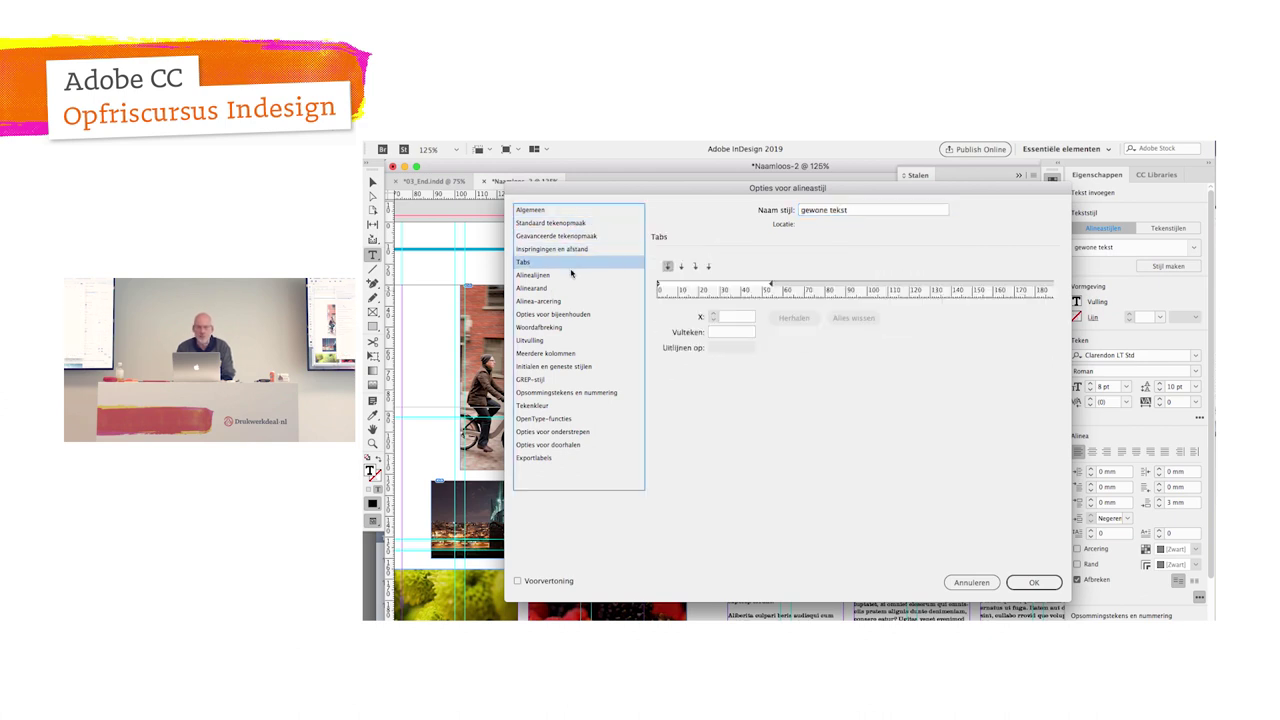
{"action": "key", "text": "Down"}
{"action": "key", "text": "Down"}
{"action": "key", "text": "Down"}
{"action": "key", "text": "Down"}
{"action": "key", "text": "Down"}
{"action": "key", "text": "Down"}
{"action": "key", "text": "Down"}
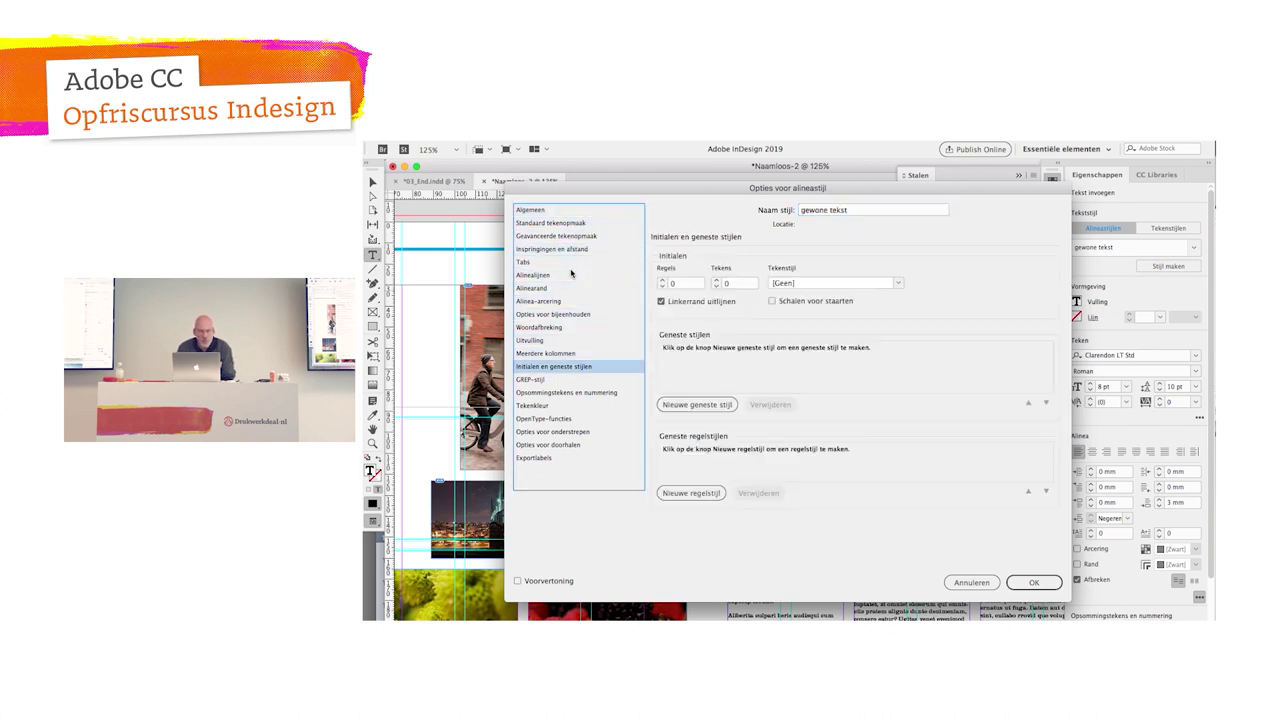
{"action": "key", "text": "Down"}
{"action": "key", "text": "Down"}
{"action": "key", "text": "Down"}
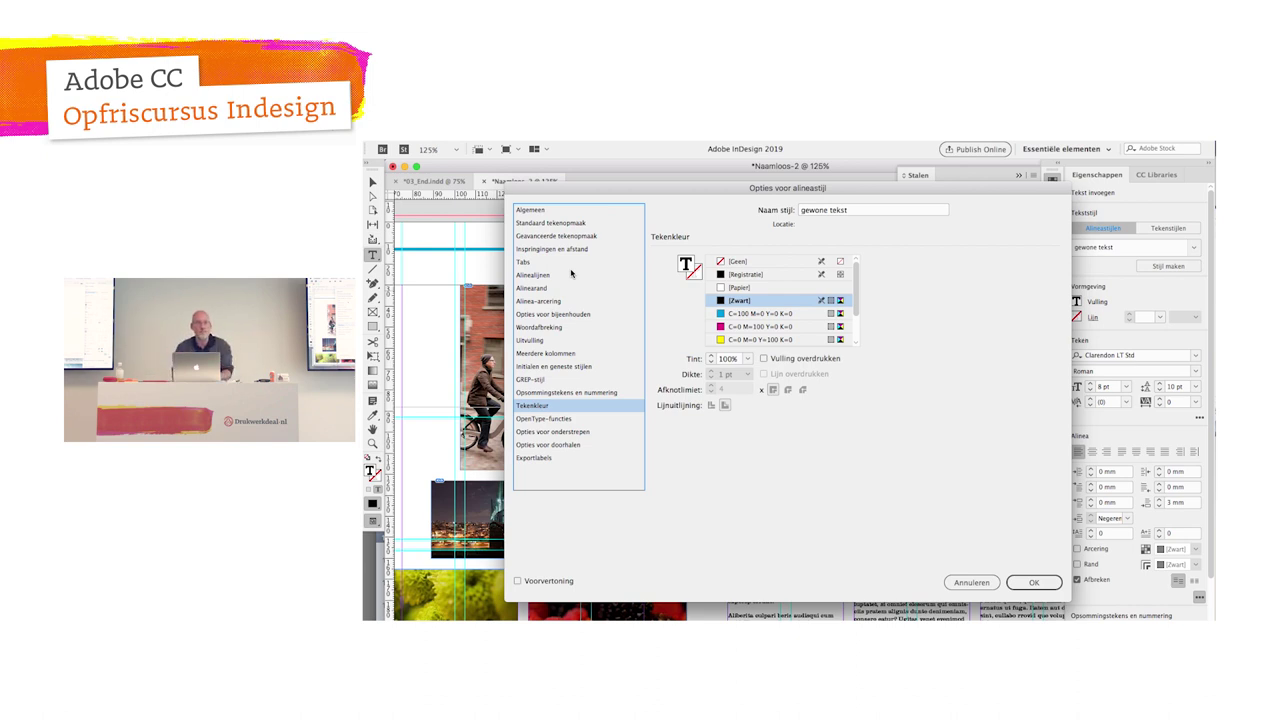
{"action": "left_click", "coordinate": [966, 580]}
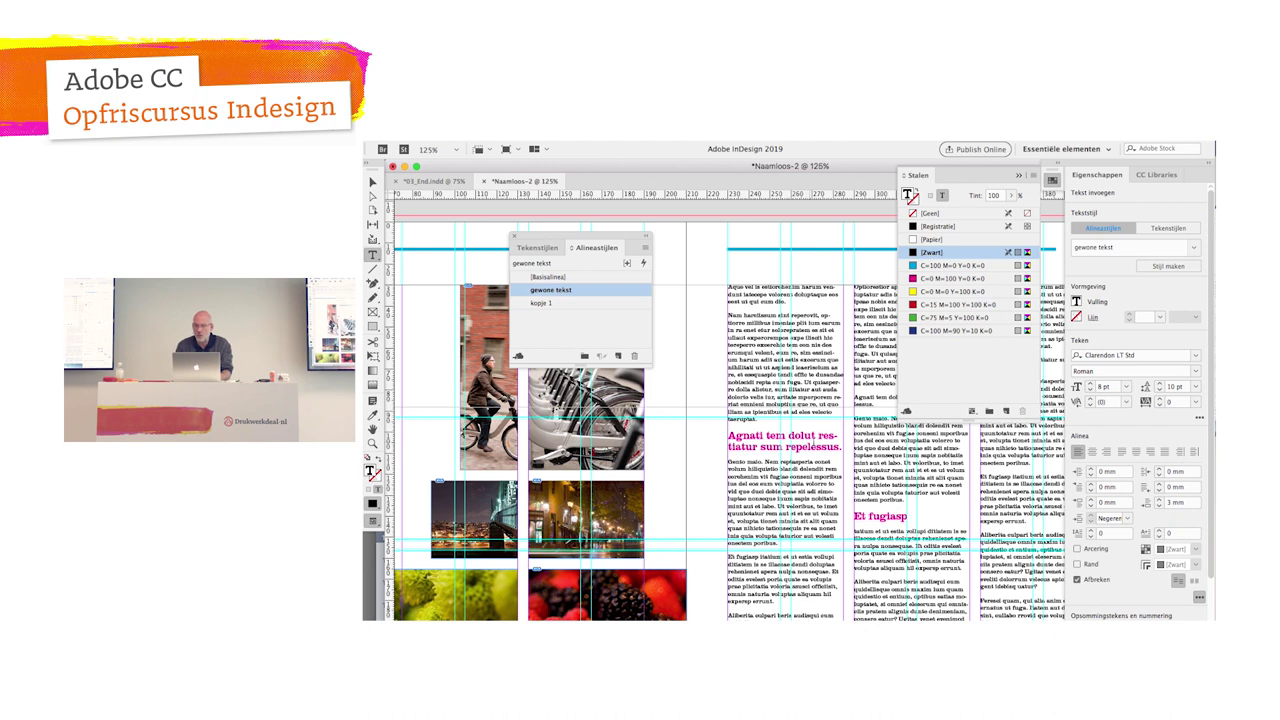
Step: Center the Et fugiasp heading and turn on yellow paragraph shading
{"action": "triple_click", "coordinate": [905, 516]}
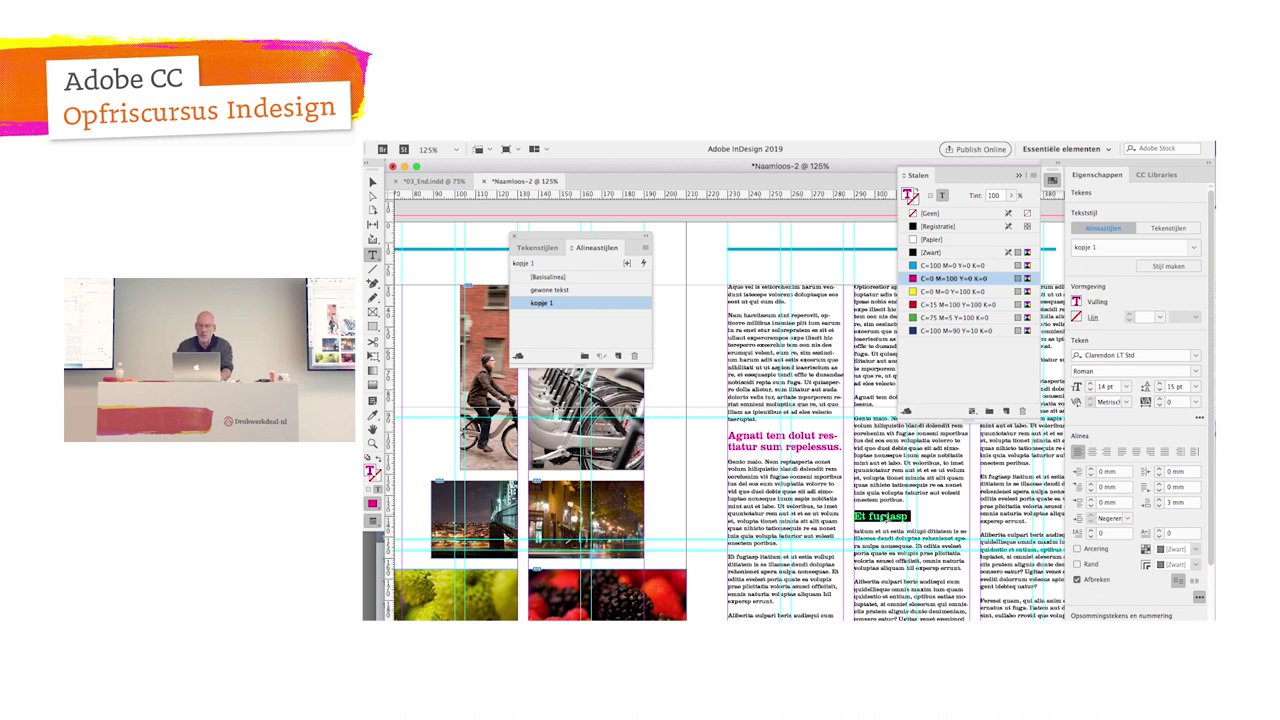
{"action": "key", "text": "ctrl+alt+t"}
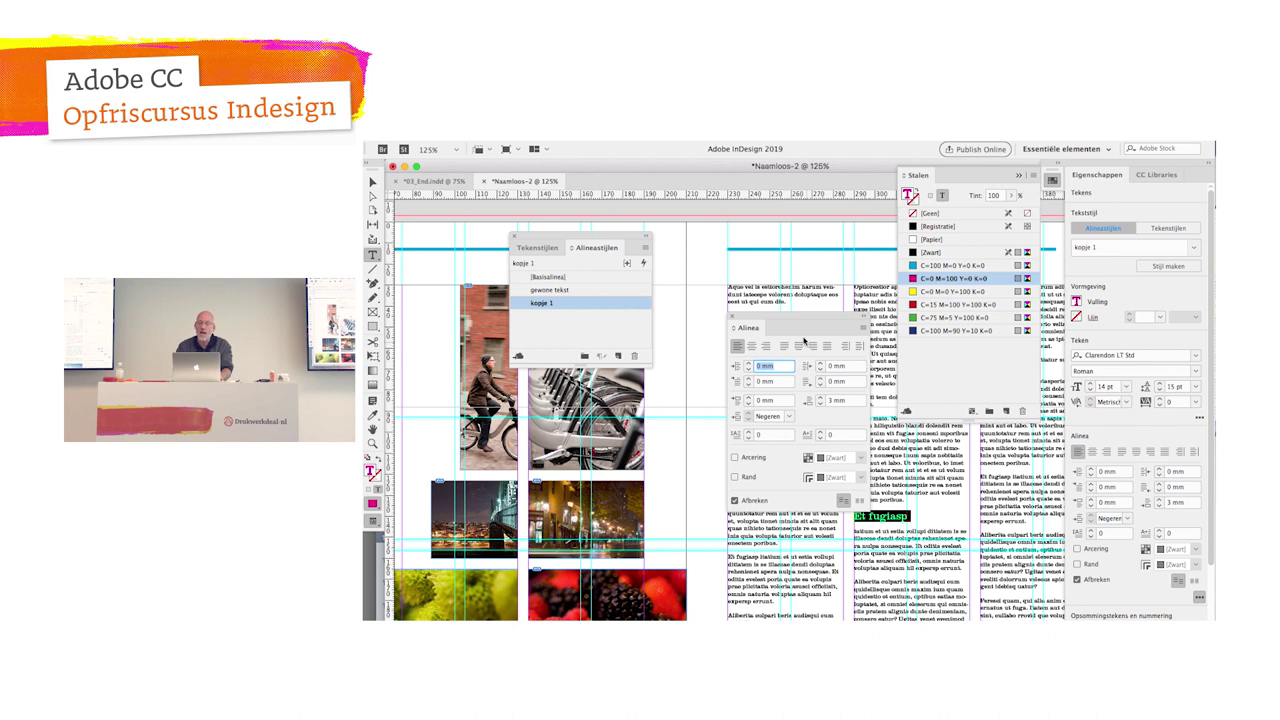
{"action": "left_click_drag", "start_coordinate": [791, 320], "coordinate": [655, 332]}
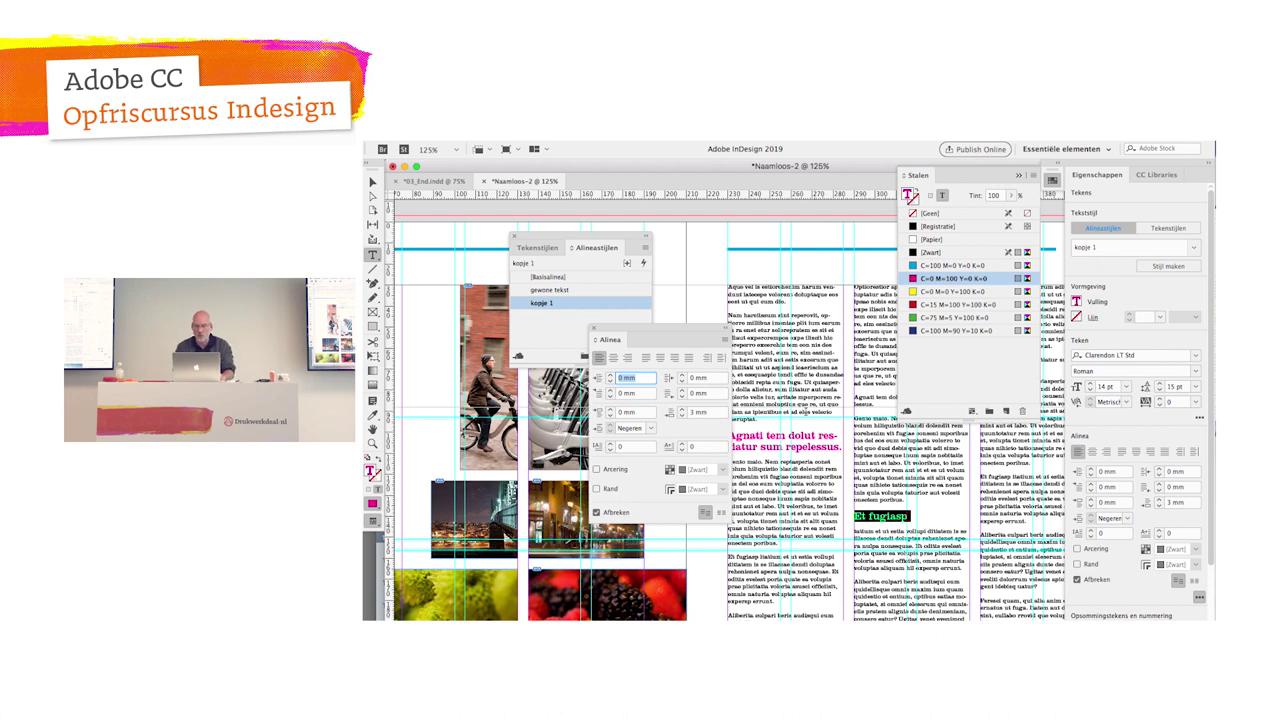
{"action": "left_click", "coordinate": [613, 358]}
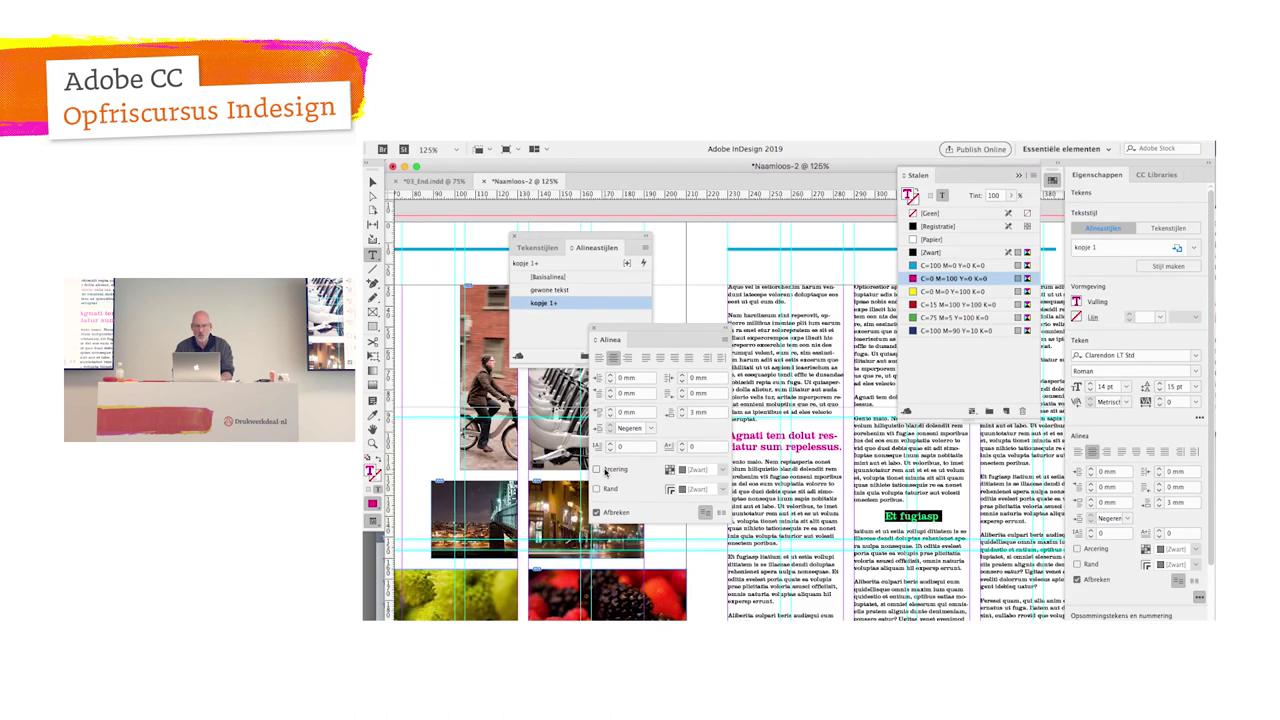
{"action": "left_click", "coordinate": [597, 470]}
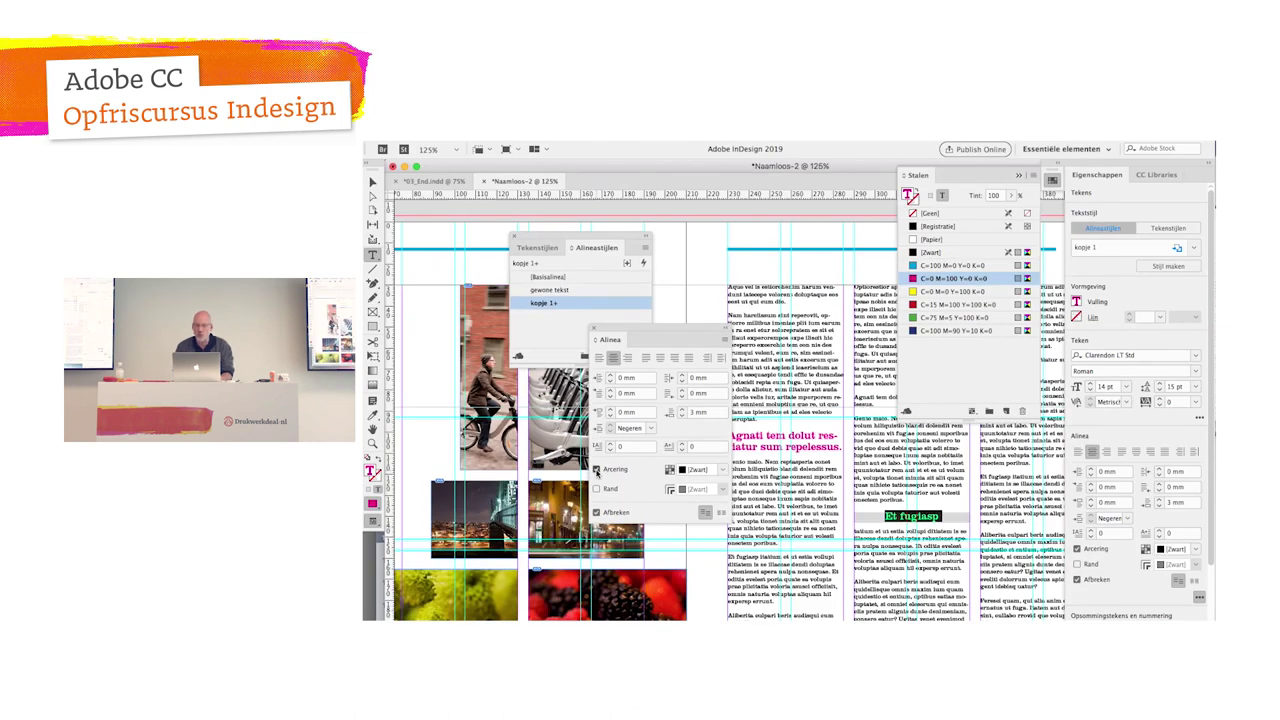
{"action": "left_click", "coordinate": [724, 471]}
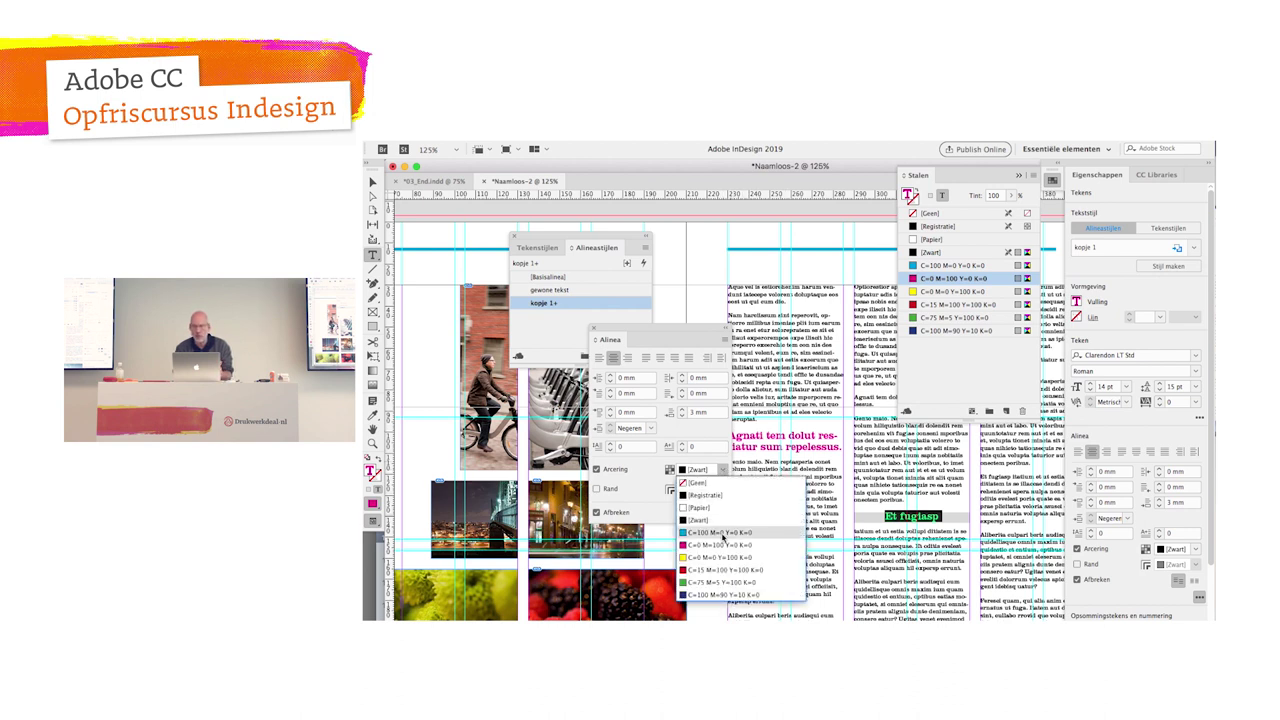
{"action": "left_click", "coordinate": [722, 557]}
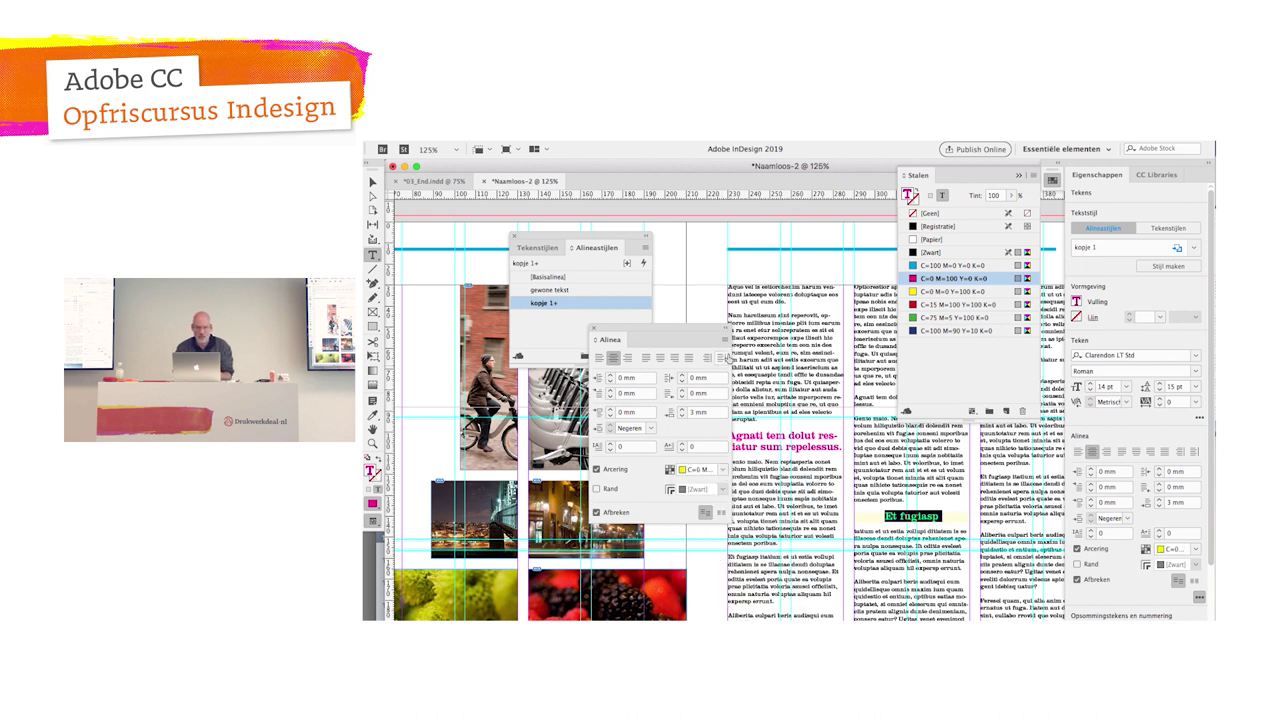
Step: Set the heading's yellow shading tint to 100% in Paragraph Borders and Shading
{"action": "left_click", "coordinate": [725, 340]}
{"action": "left_click", "coordinate": [698, 446]}
{"action": "left_click", "coordinate": [726, 344]}
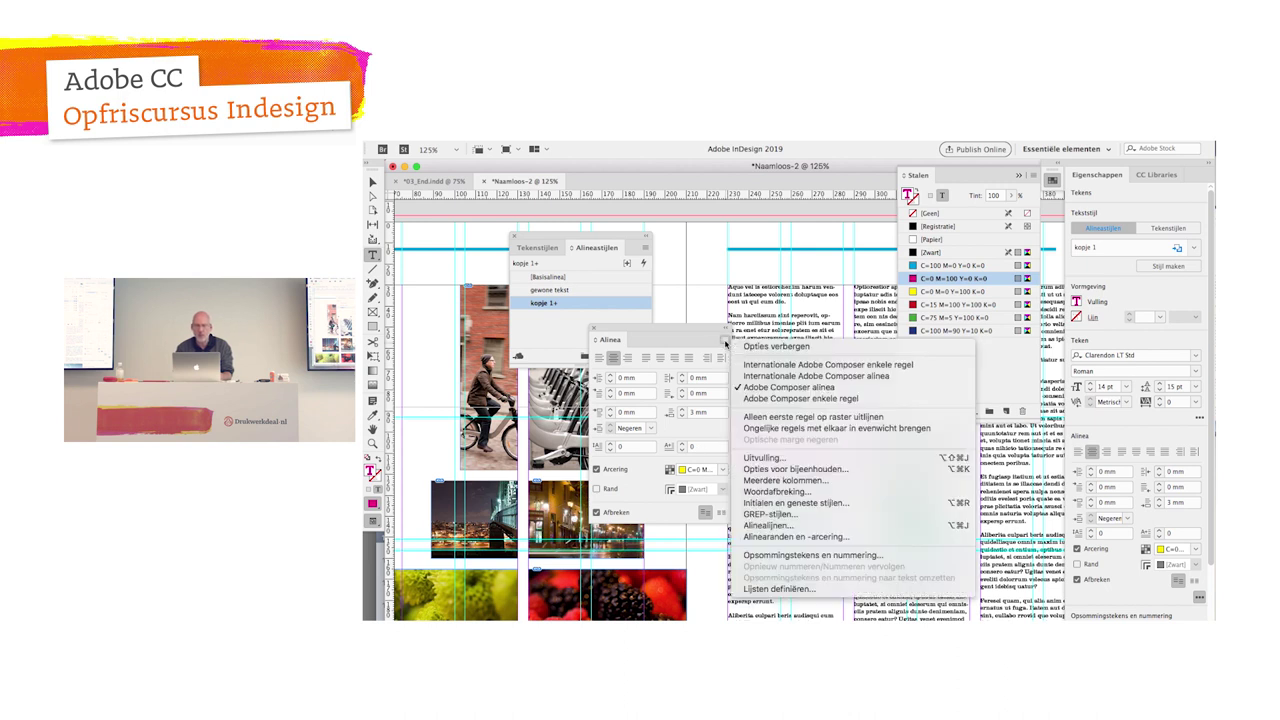
{"action": "left_click", "coordinate": [772, 538]}
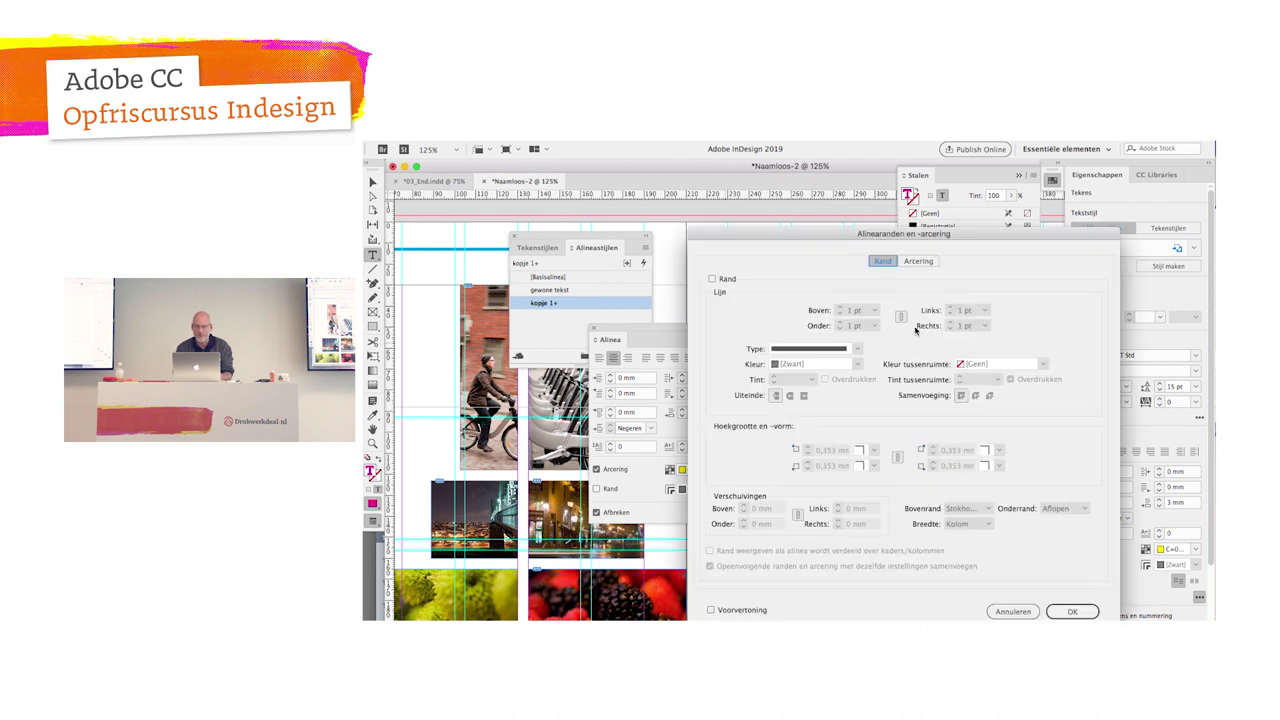
{"action": "left_click", "coordinate": [932, 263]}
{"action": "left_click", "coordinate": [904, 313]}
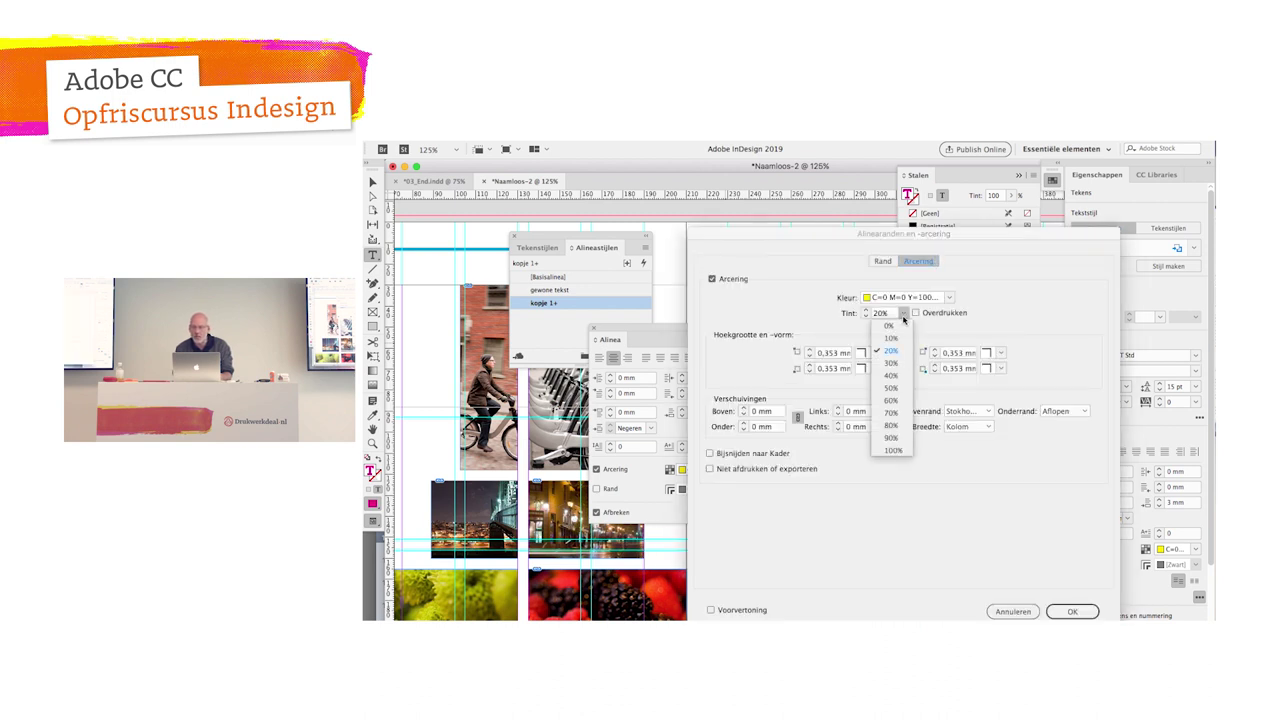
{"action": "left_click", "coordinate": [896, 452]}
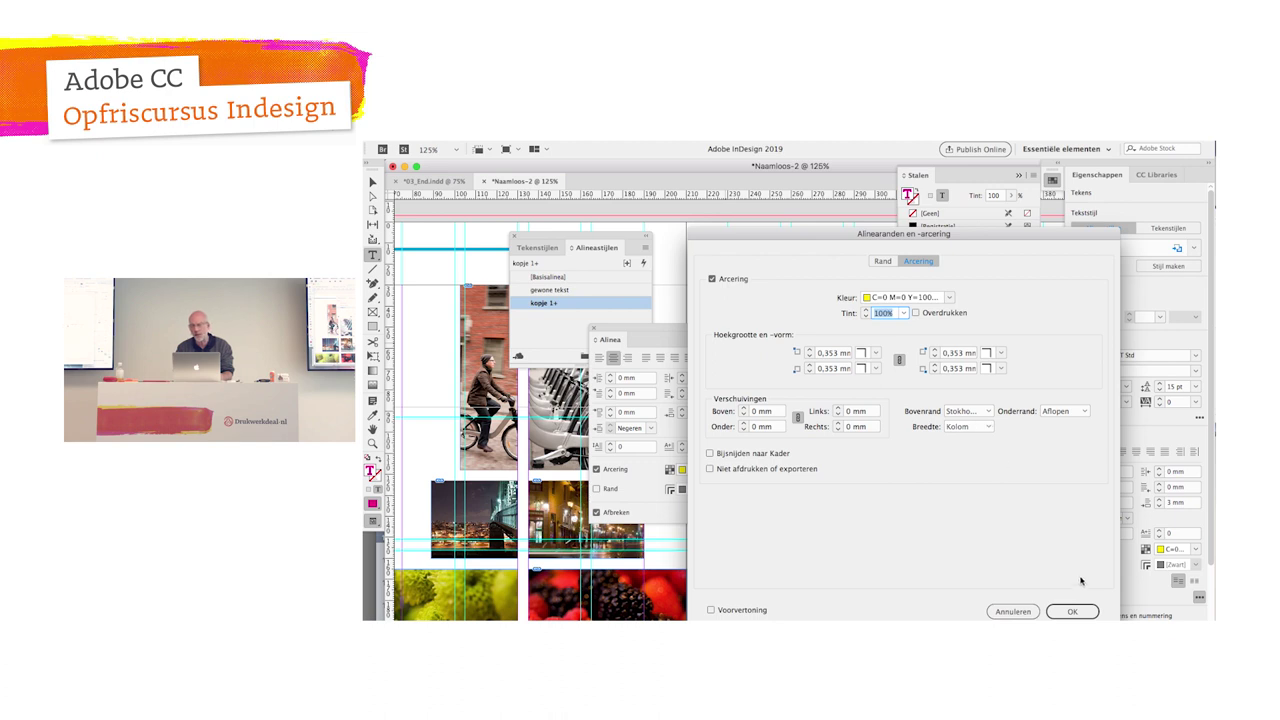
{"action": "left_click", "coordinate": [1070, 611]}
{"action": "left_click", "coordinate": [924, 514]}
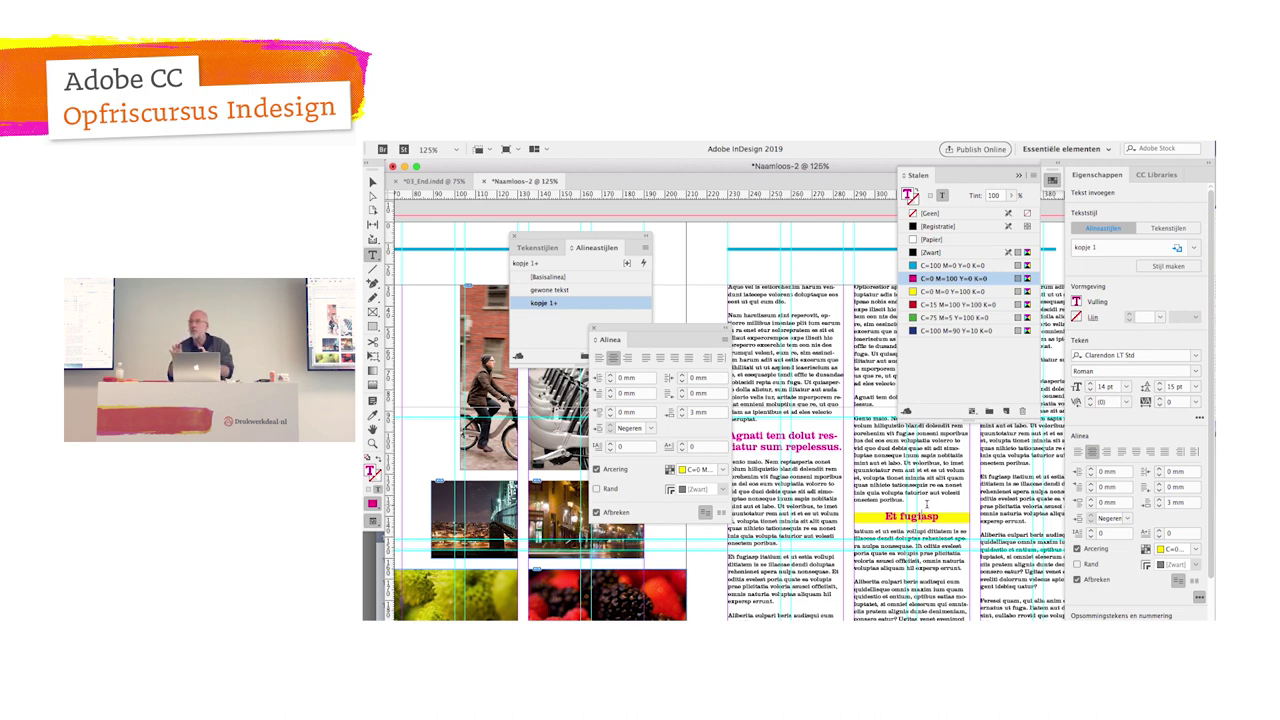
Step: Redefine the kopje 1 paragraph style from the yellow-shaded Et fugiasp heading
{"action": "left_click", "coordinate": [917, 474]}
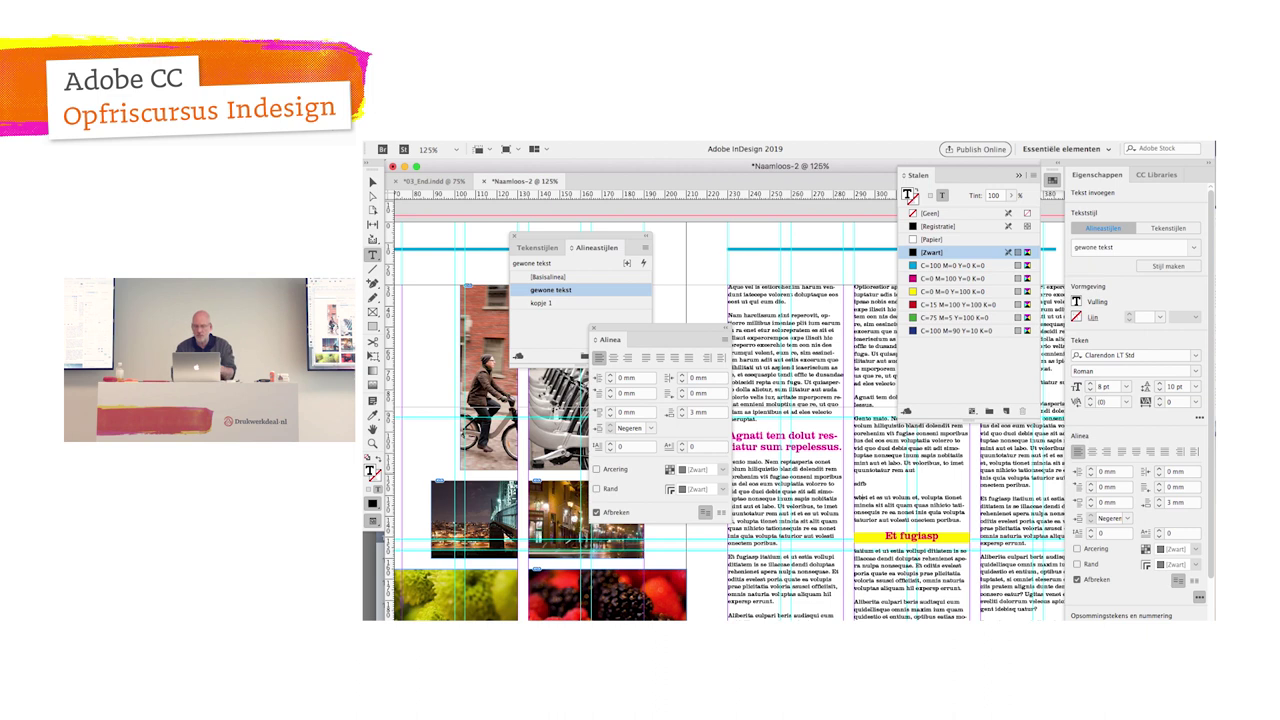
{"action": "left_click_drag", "start_coordinate": [940, 537], "coordinate": [886, 537]}
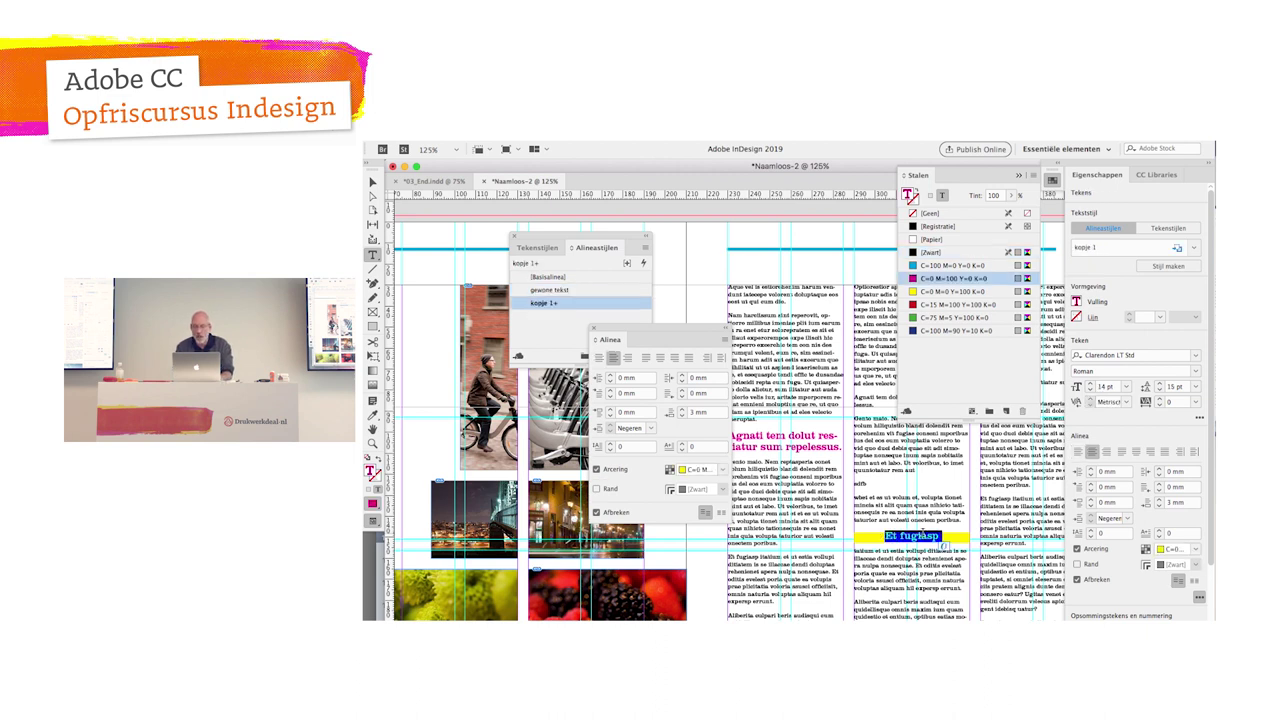
{"action": "left_click", "coordinate": [646, 248]}
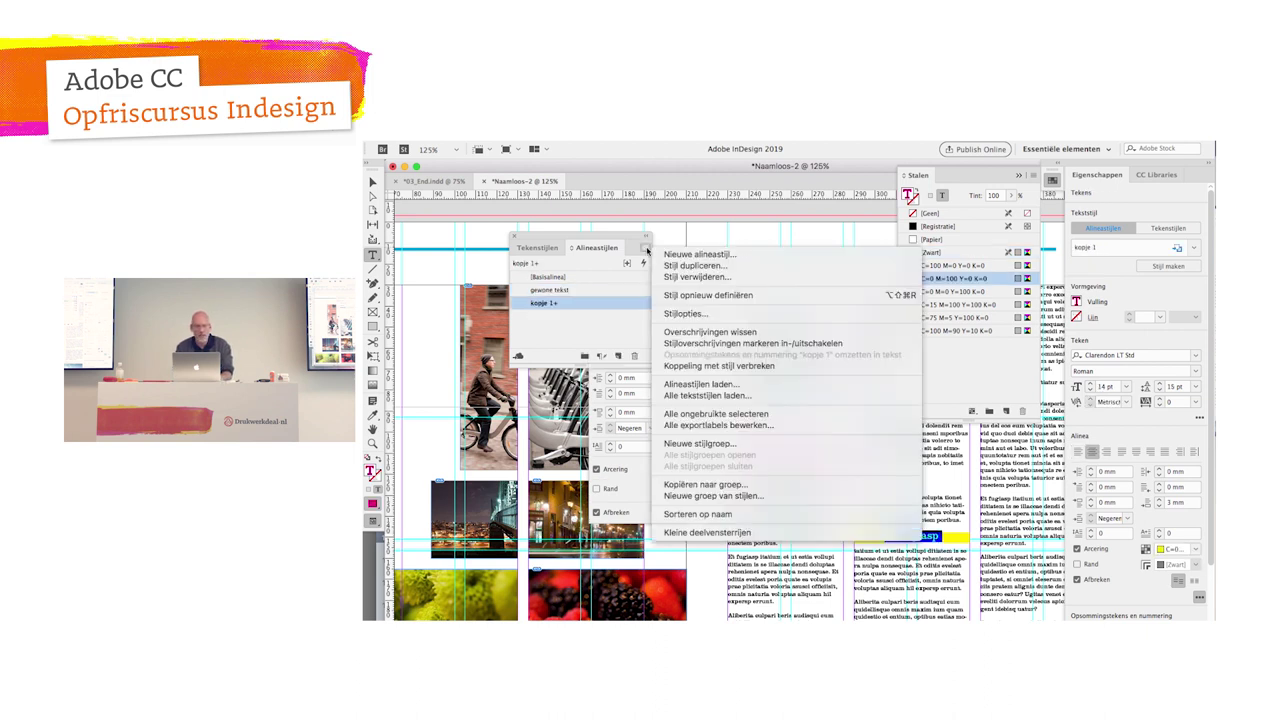
{"action": "left_click", "coordinate": [678, 296]}
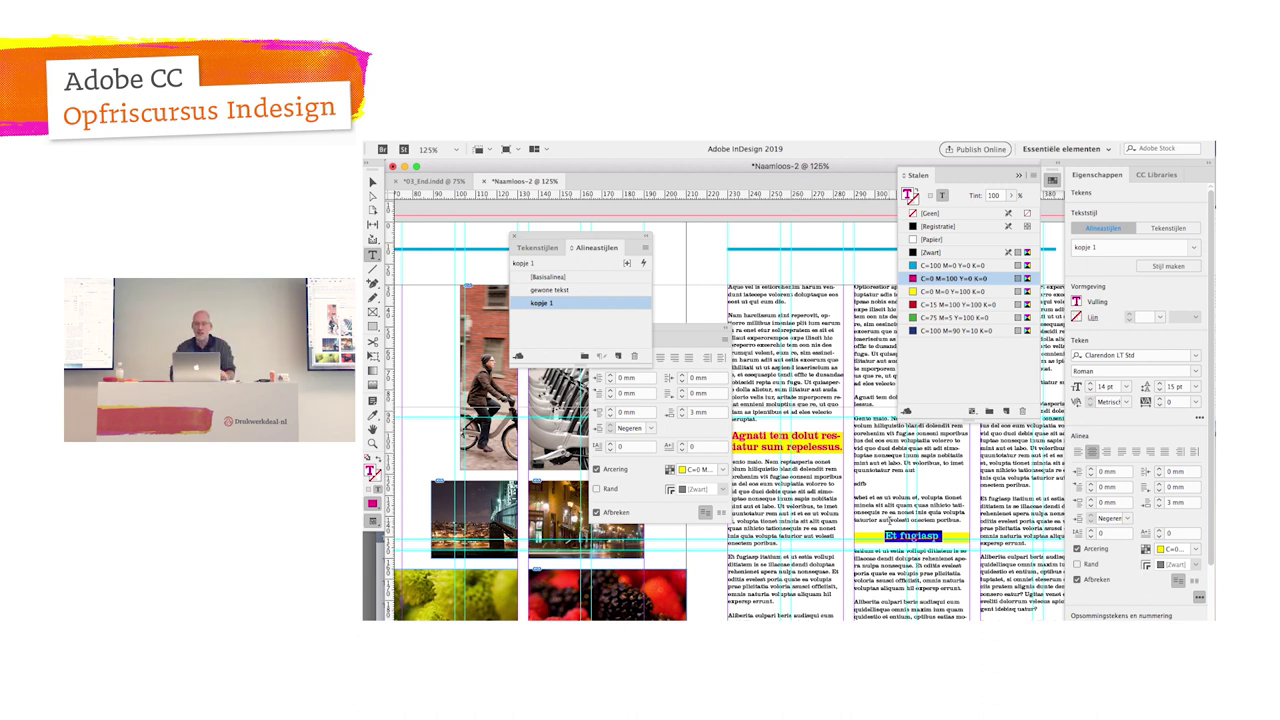
Step: Centre the second-column body paragraph as a trial
{"action": "triple_click", "coordinate": [805, 436]}
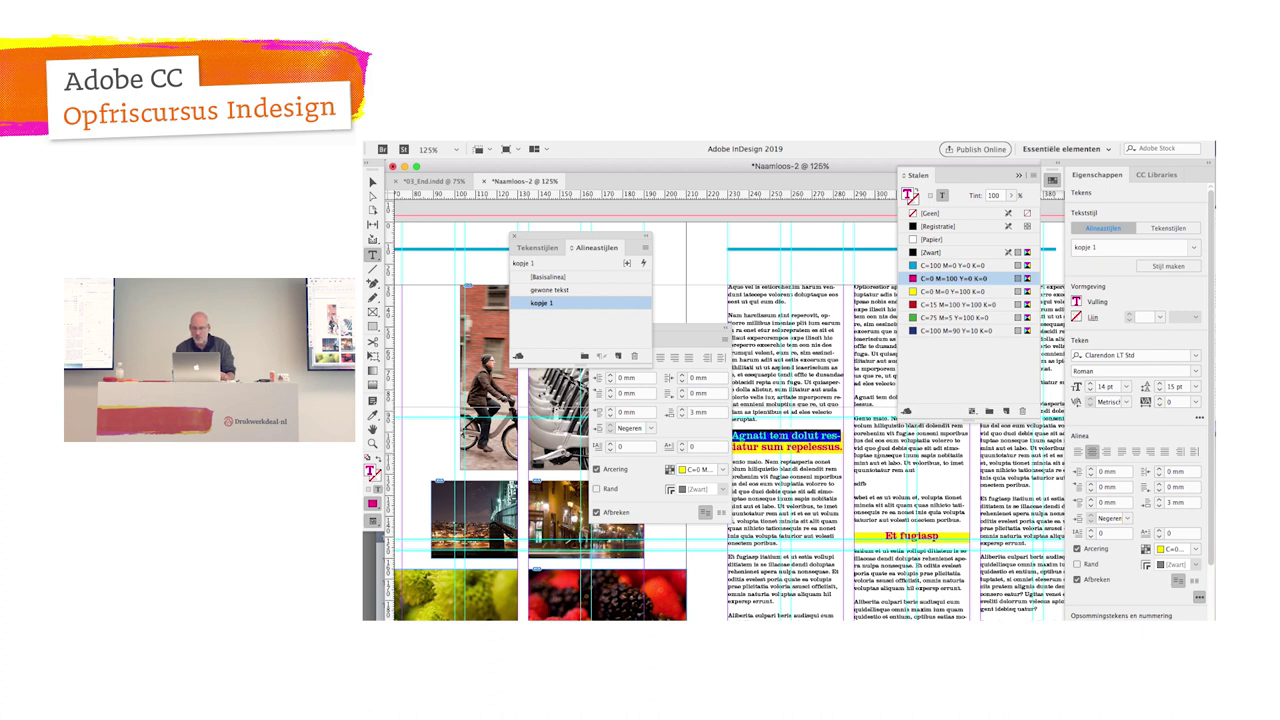
{"action": "triple_click", "coordinate": [905, 463]}
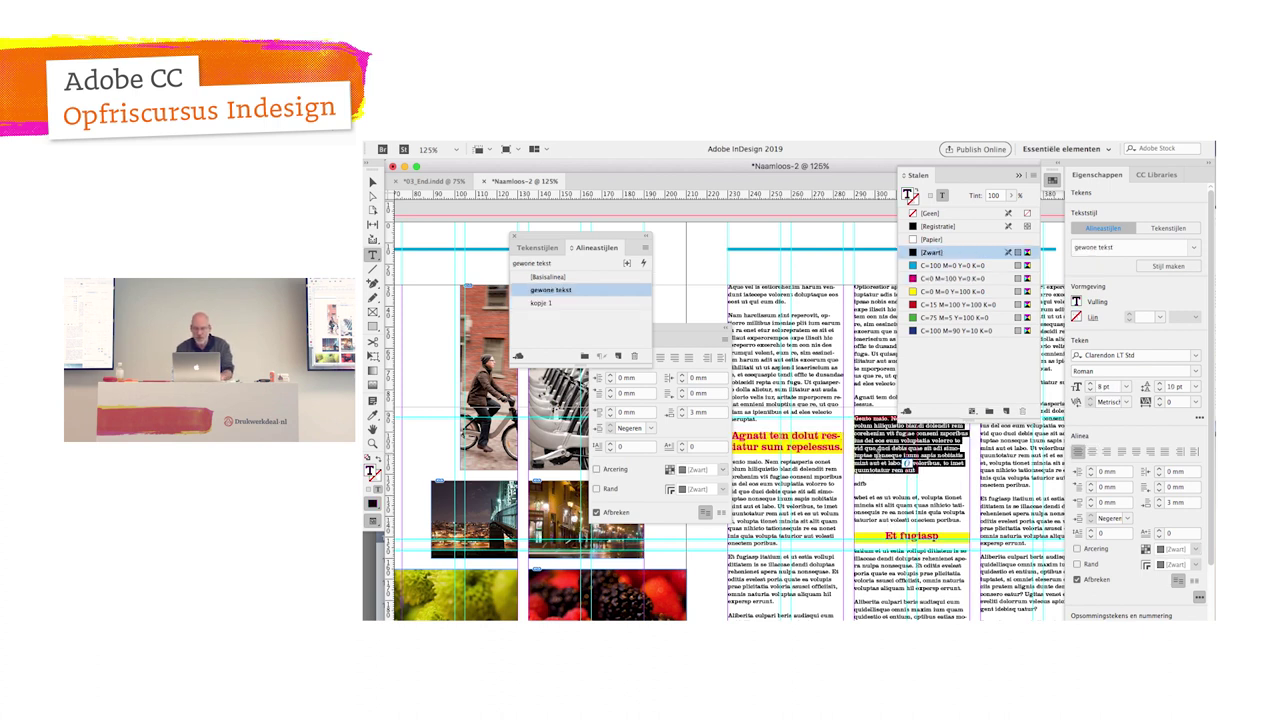
{"action": "key", "text": "ctrl+shift+c"}
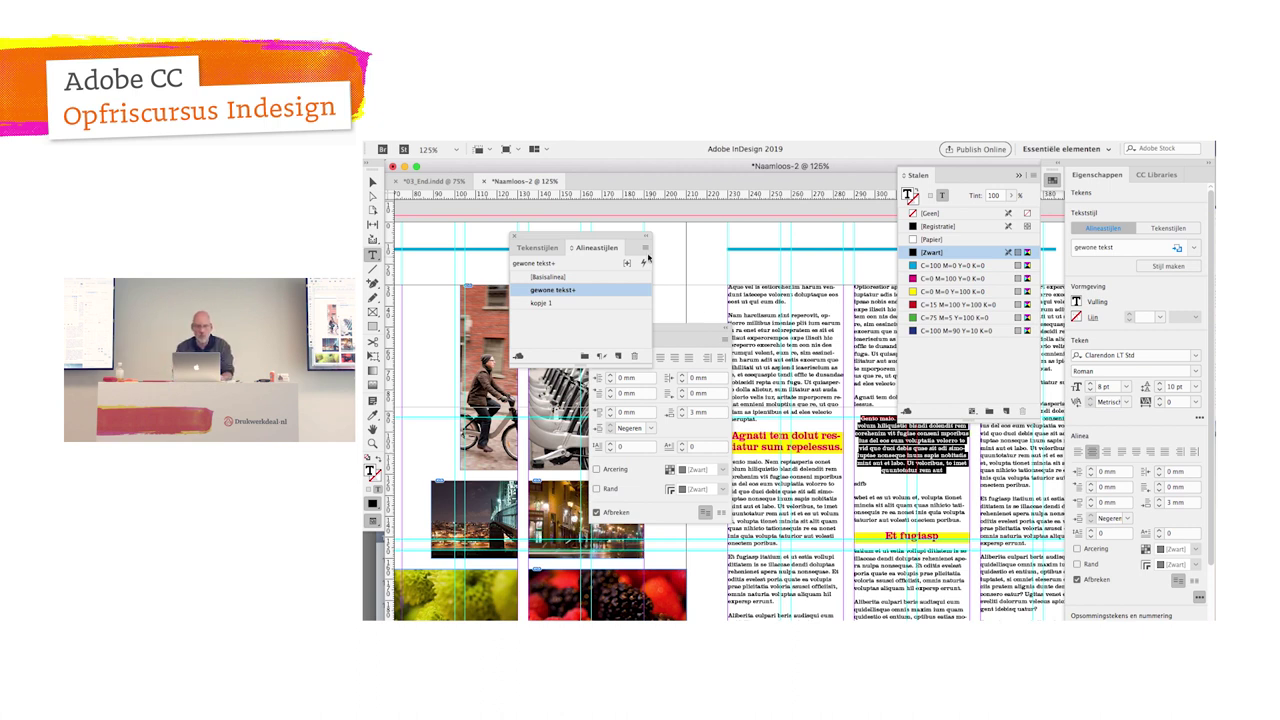
{"action": "left_click", "coordinate": [688, 334]}
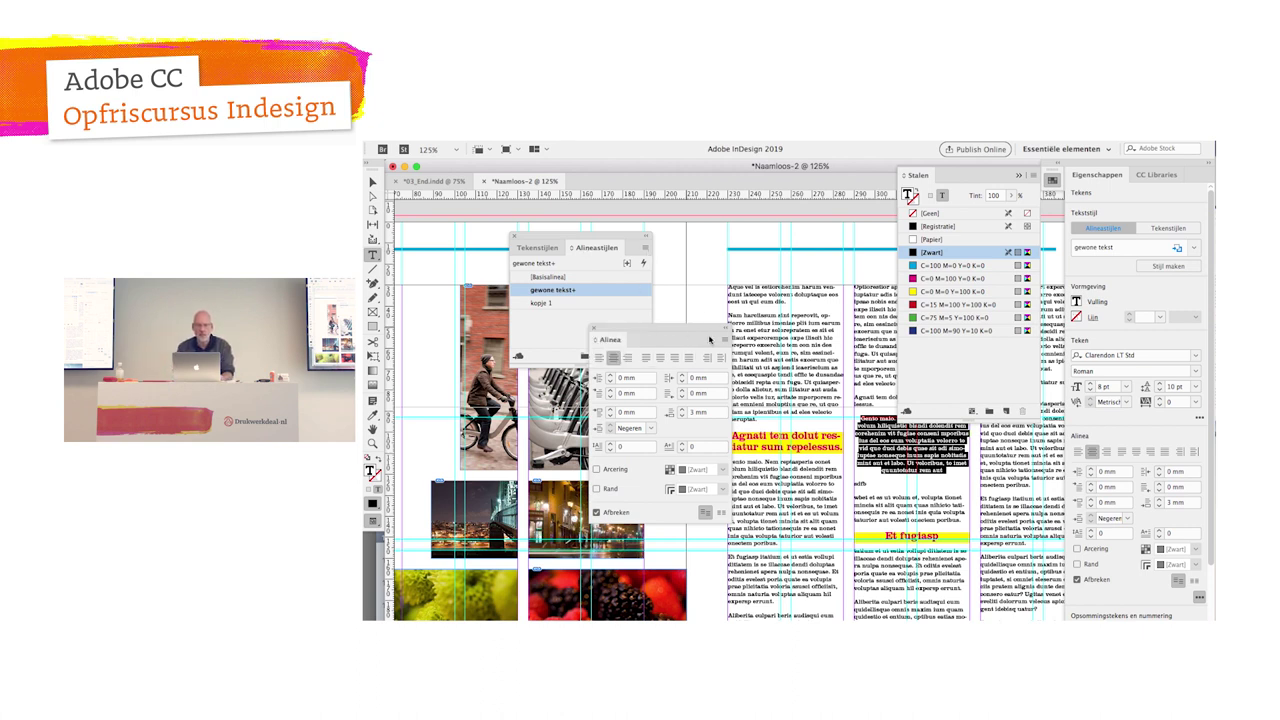
Step: Try a 1 pt paragraph border, then clear overrides back to plain gewone tekst
{"action": "left_click", "coordinate": [723, 340]}
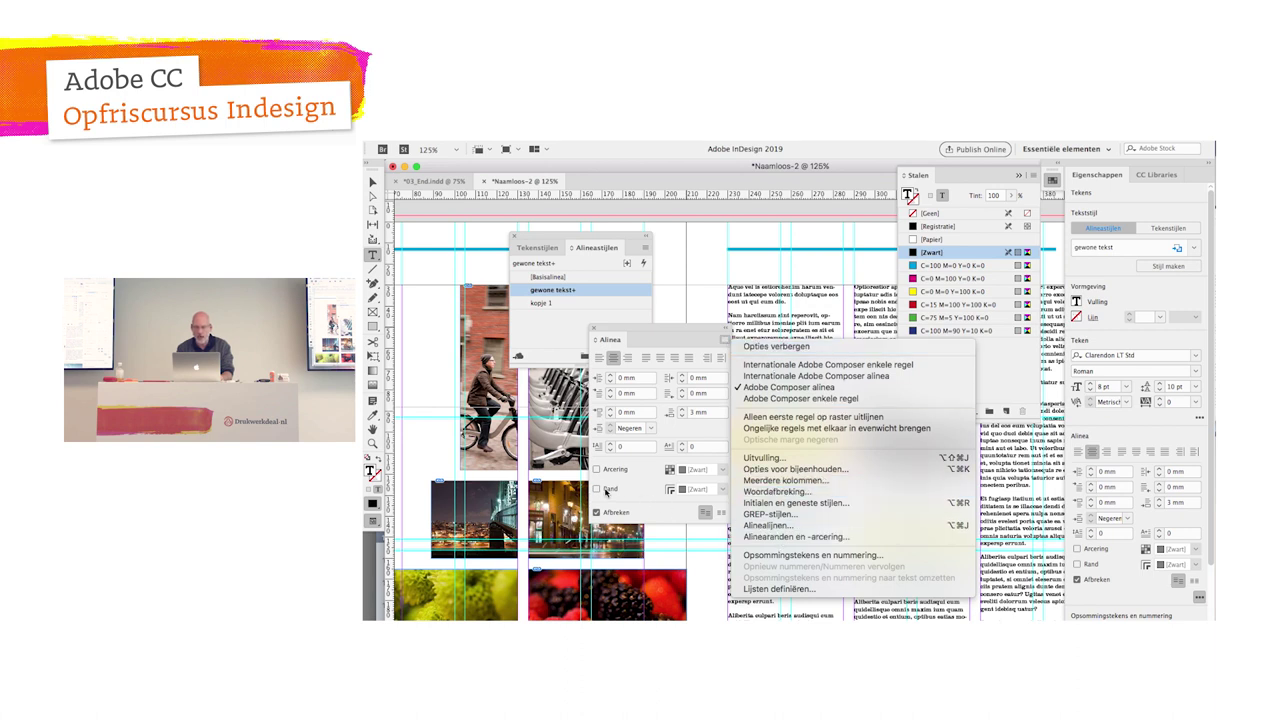
{"action": "left_click", "coordinate": [750, 537]}
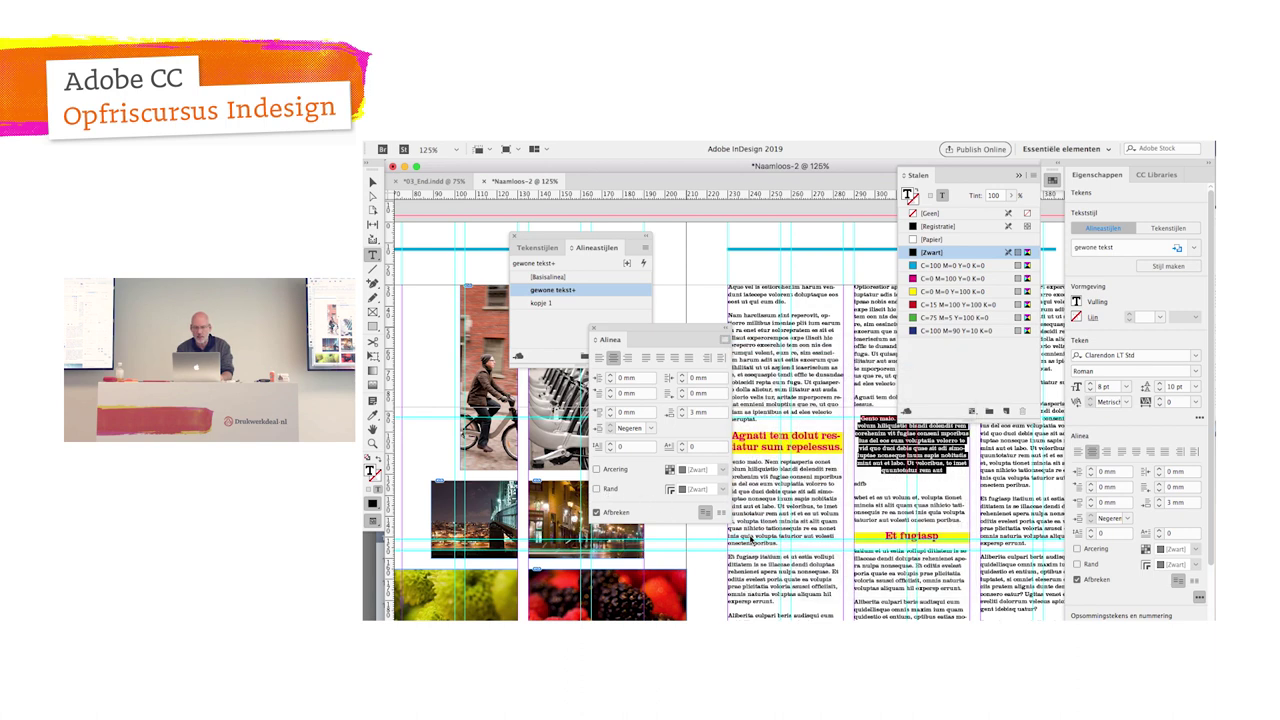
{"action": "left_click", "coordinate": [713, 279]}
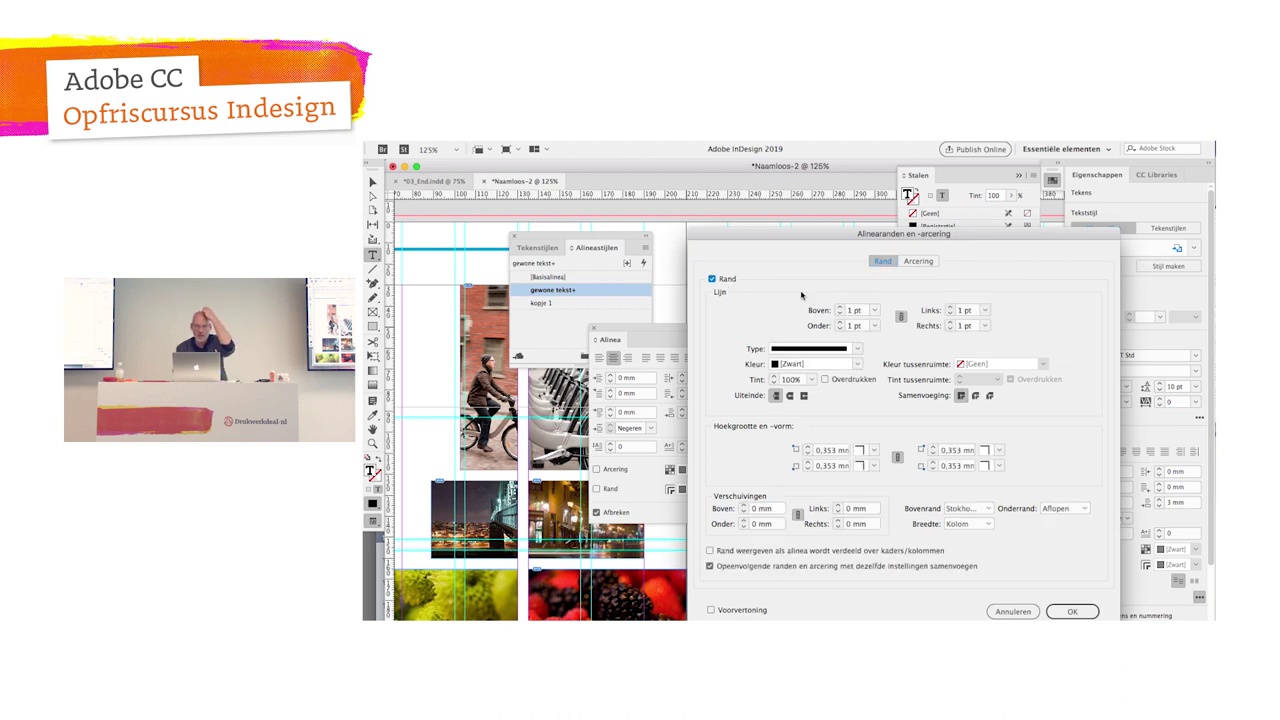
{"action": "left_click", "coordinate": [711, 610]}
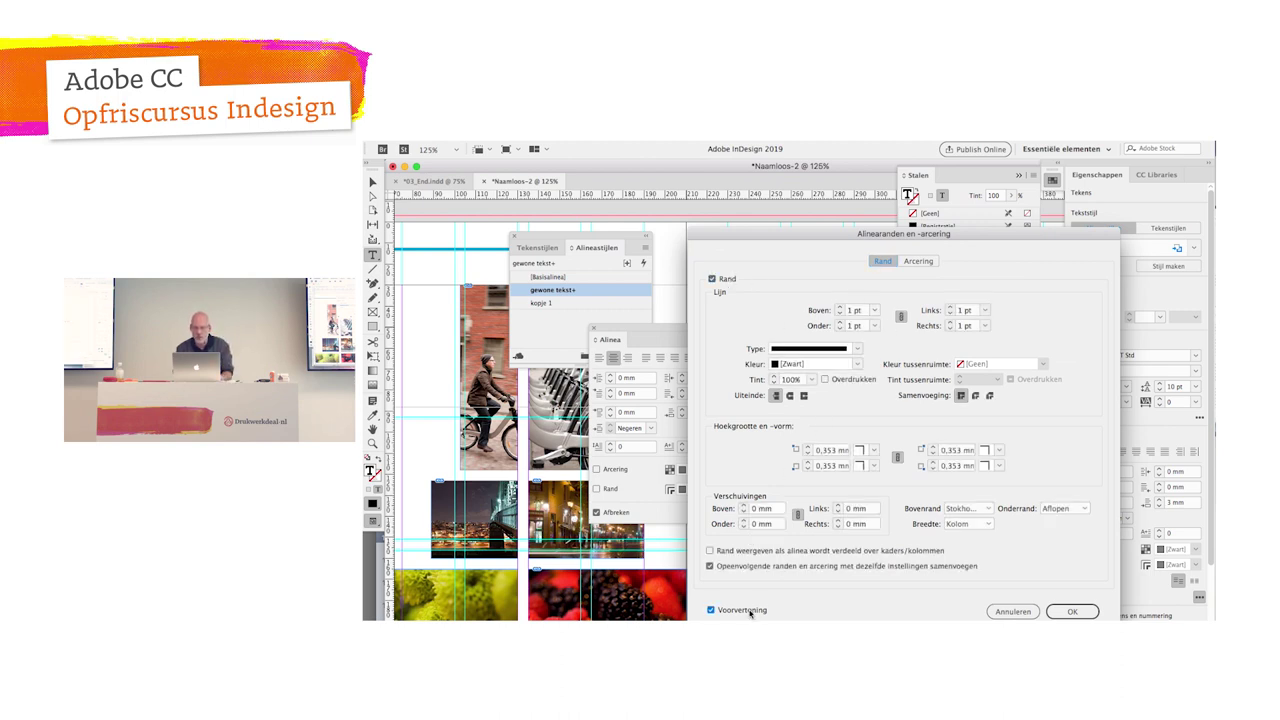
{"action": "mouse_move", "coordinate": [764, 236]}
{"action": "left_mouse_down"}
{"action": "mouse_move", "coordinate": [1082, 225]}
{"action": "mouse_move", "coordinate": [919, 235]}
{"action": "left_mouse_up"}
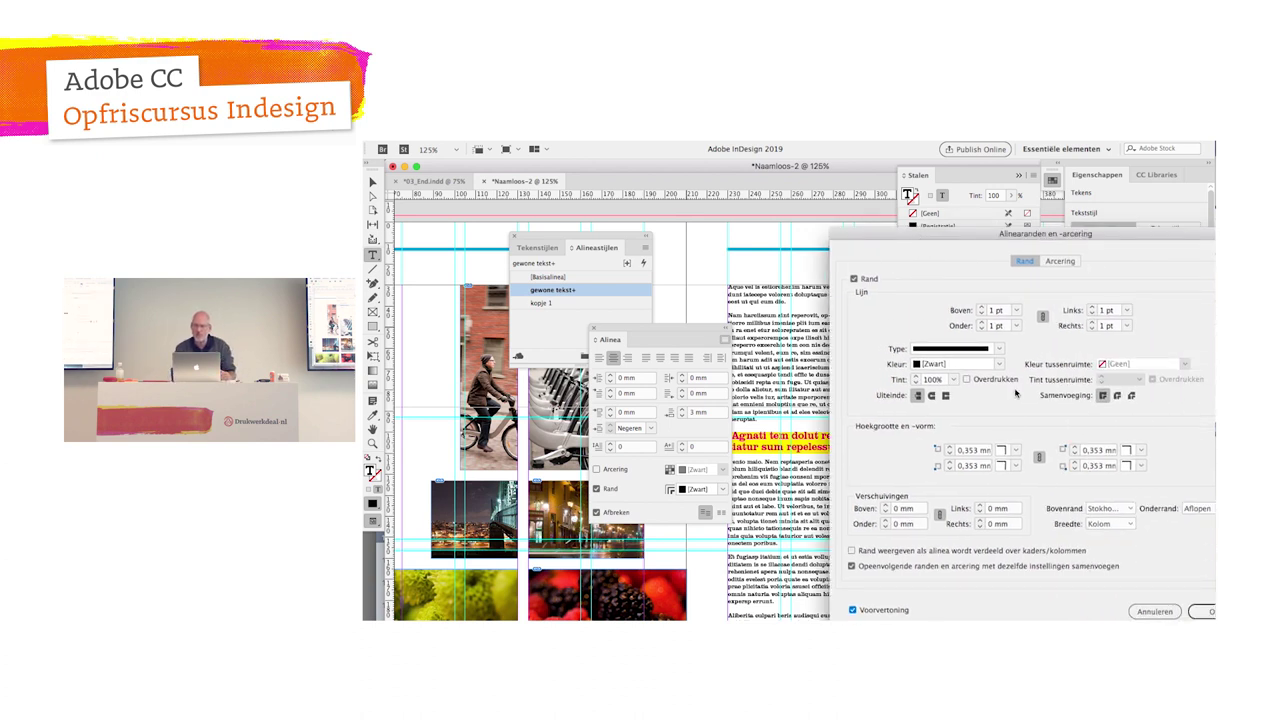
{"action": "left_click", "coordinate": [1200, 612]}
{"action": "key", "text": "Right"}
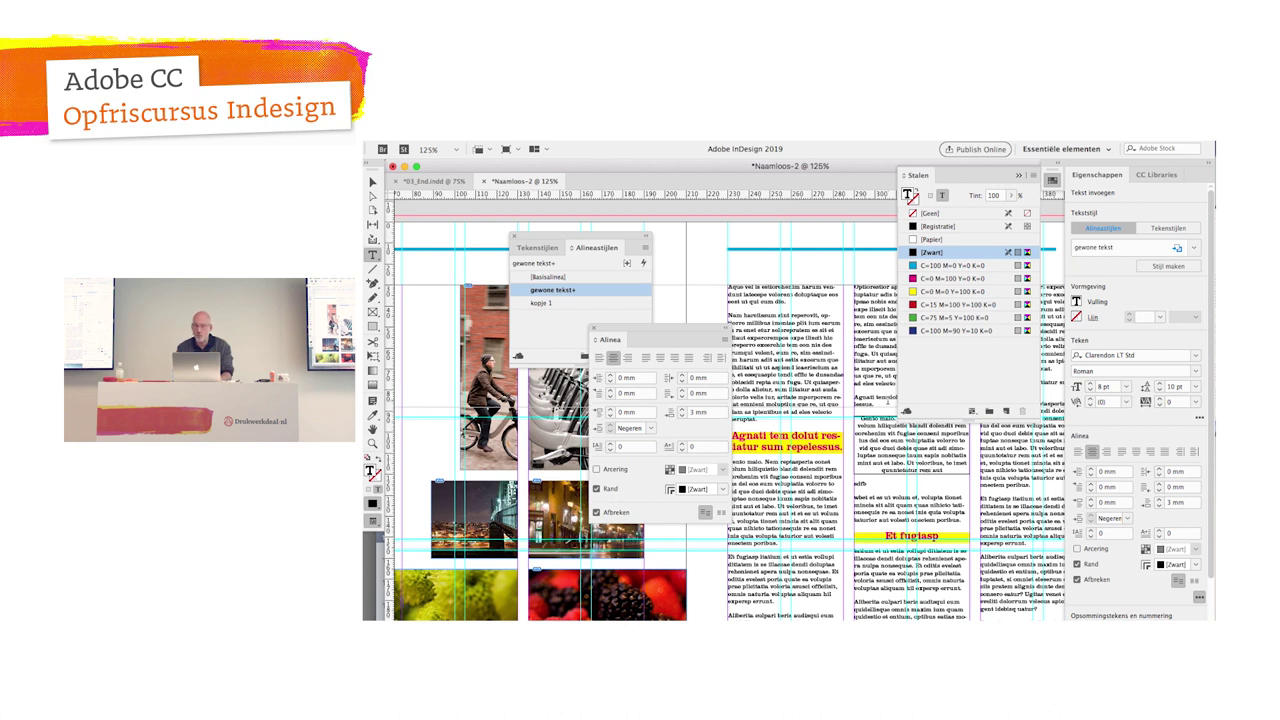
{"action": "left_click", "coordinate": [552, 289], "text": "alt"}
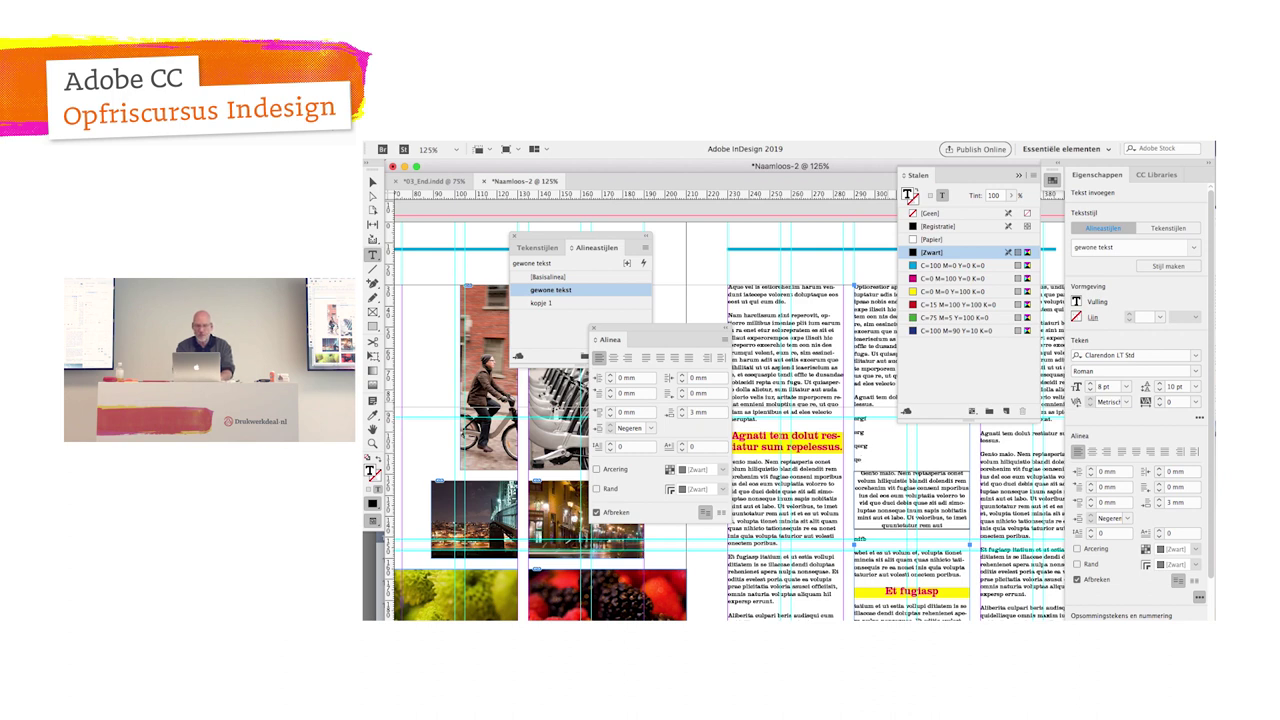
Step: Fit the whole spread in the window, swap the frame's fill and stroke, and hide all panels
{"action": "key", "text": "ctrl+alt+0"}
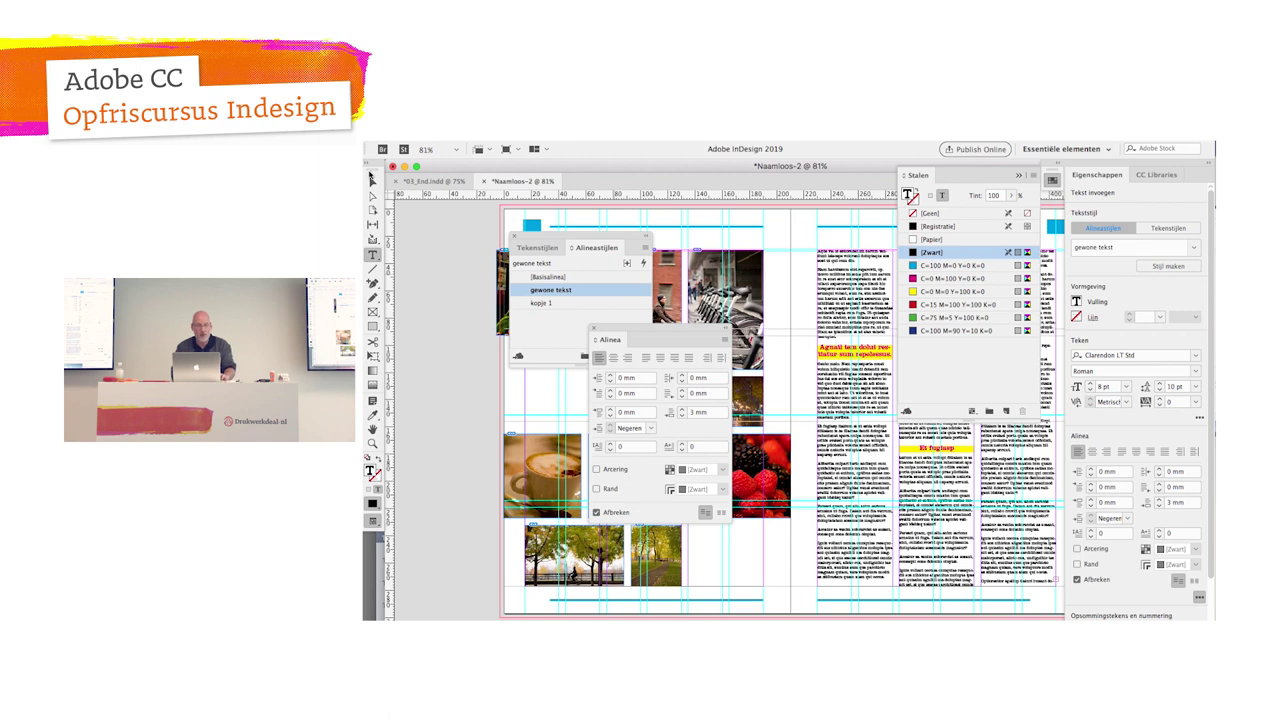
{"action": "left_click", "coordinate": [372, 181]}
{"action": "key", "text": "shift+x"}
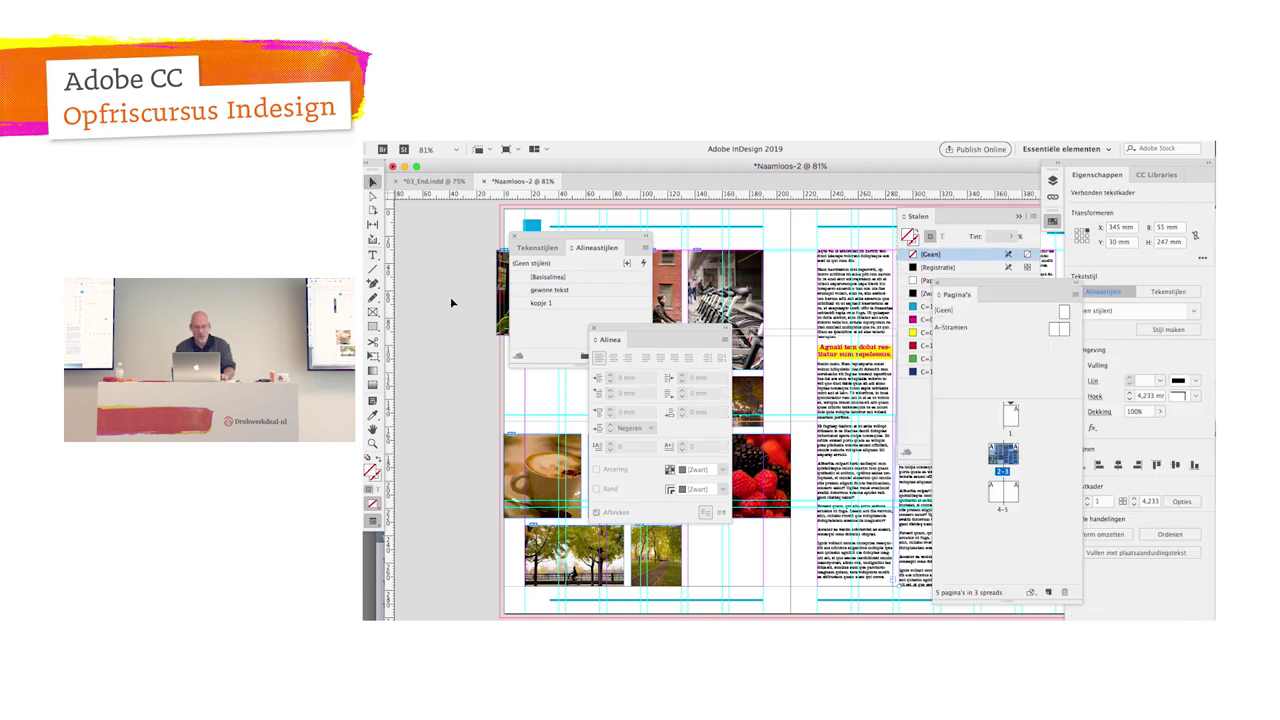
{"action": "key", "text": "Tab"}
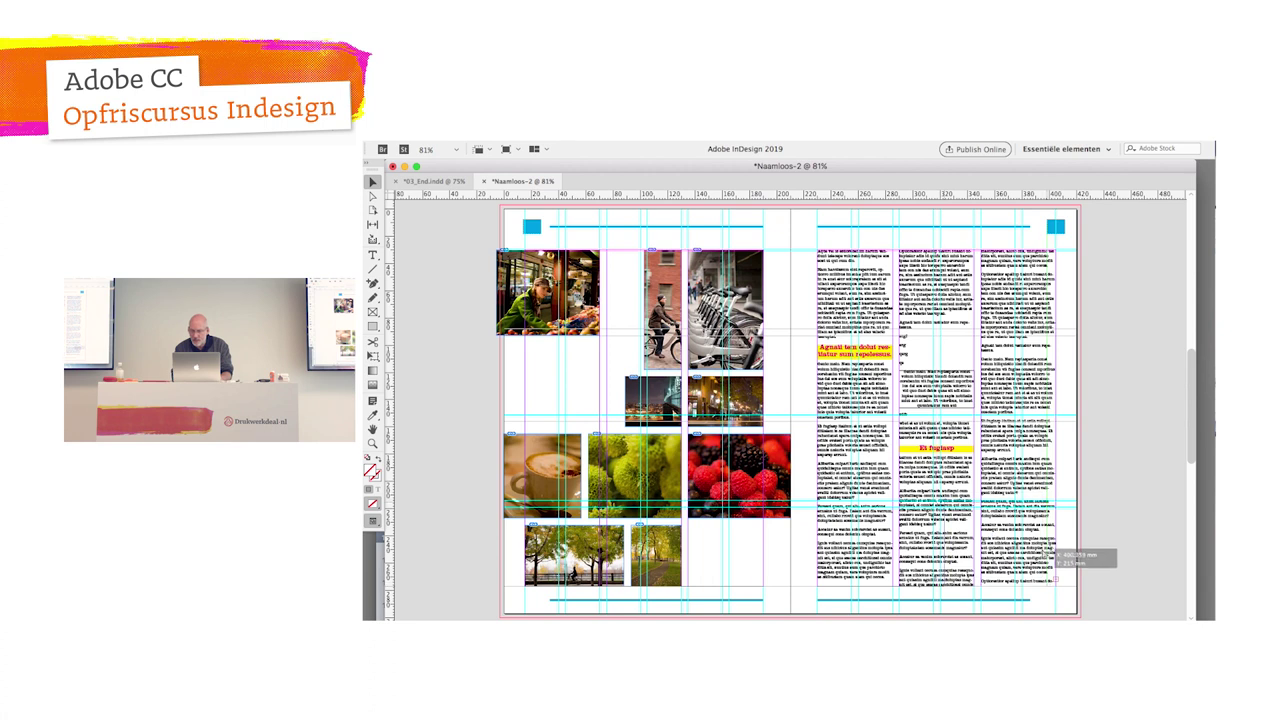
Step: Move the berries photo into the right text column and wrap text around its bounding box
{"action": "left_click_drag", "start_coordinate": [1052, 553], "coordinate": [1048, 555]}
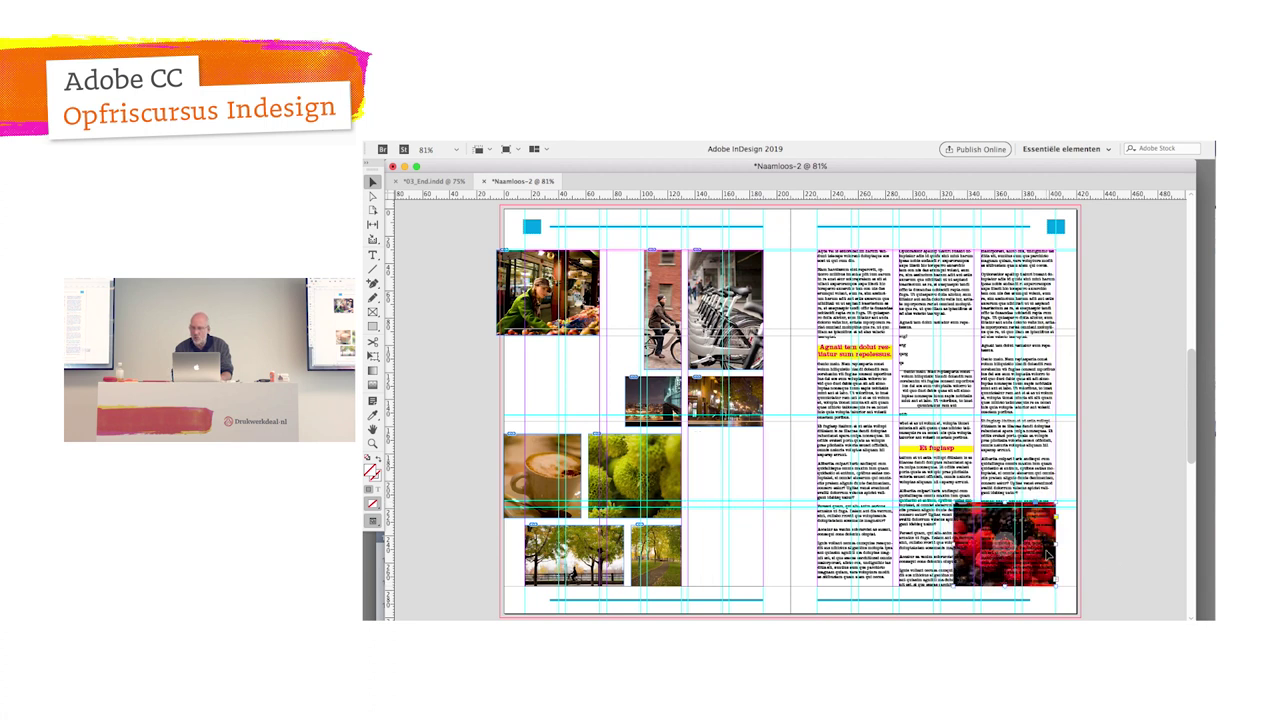
{"action": "left_click", "coordinate": [728, 141]}
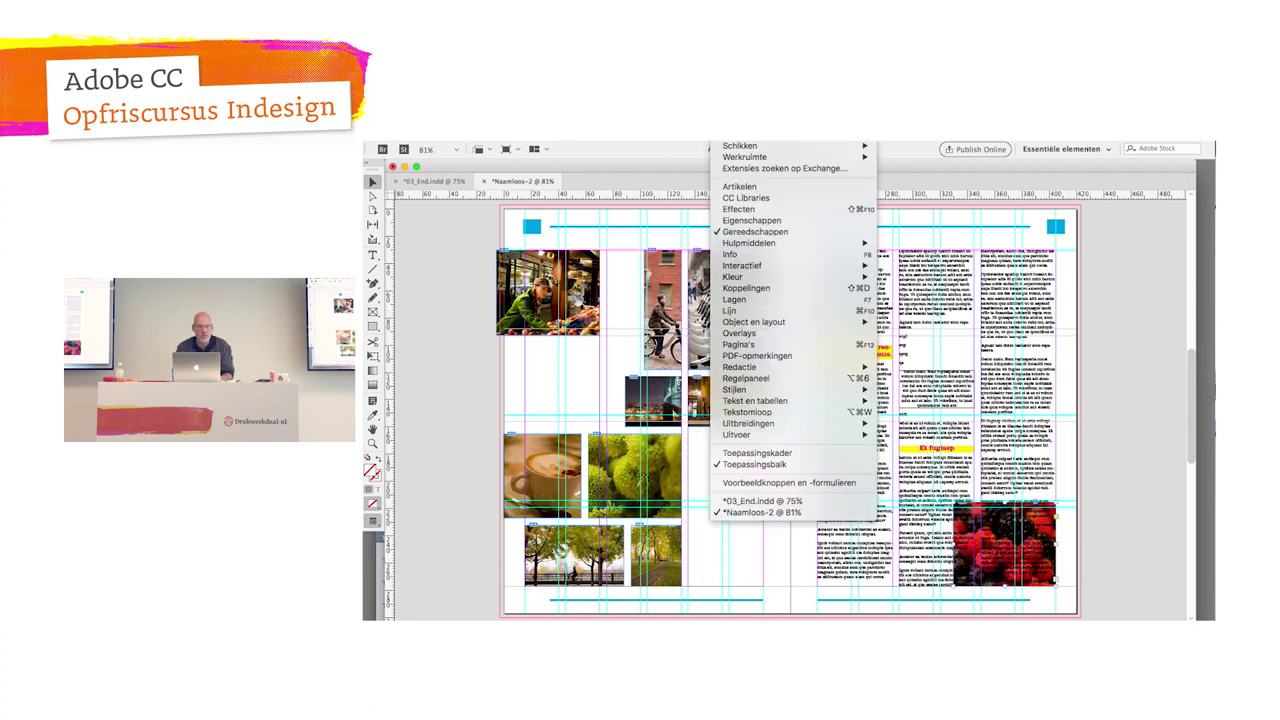
{"action": "left_click", "coordinate": [741, 411]}
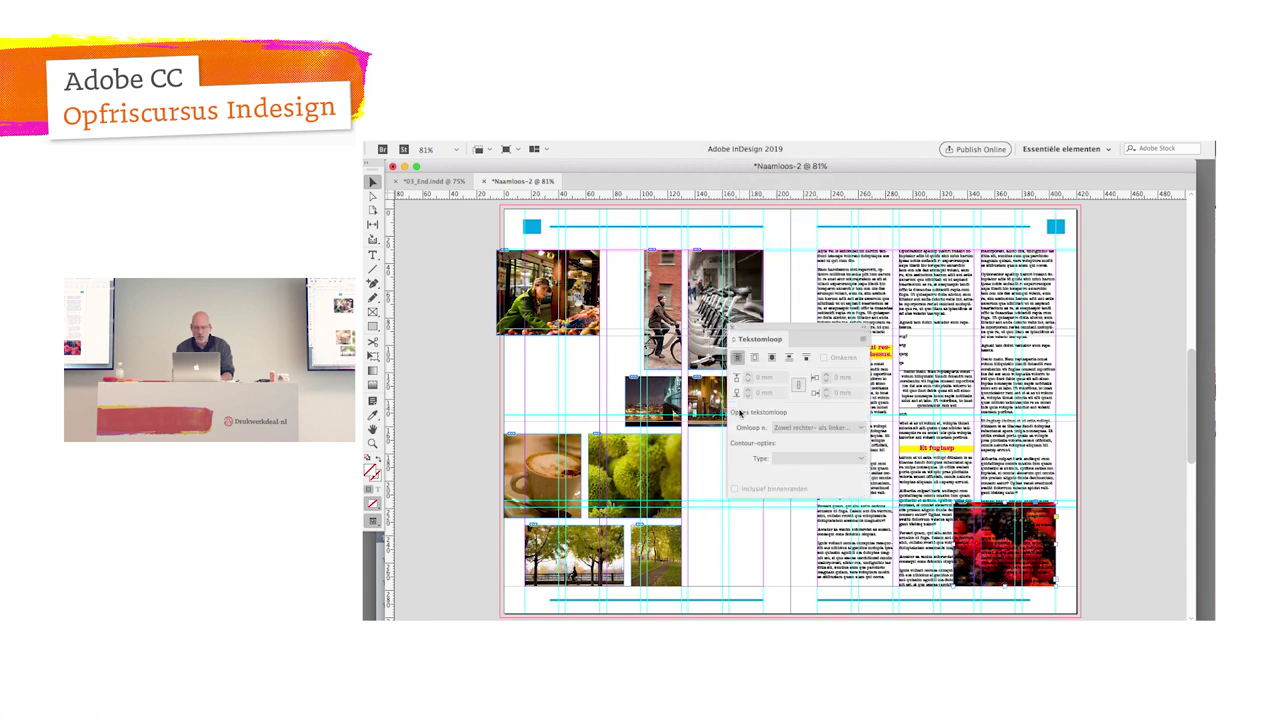
{"action": "left_click_drag", "start_coordinate": [795, 334], "coordinate": [1120, 285]}
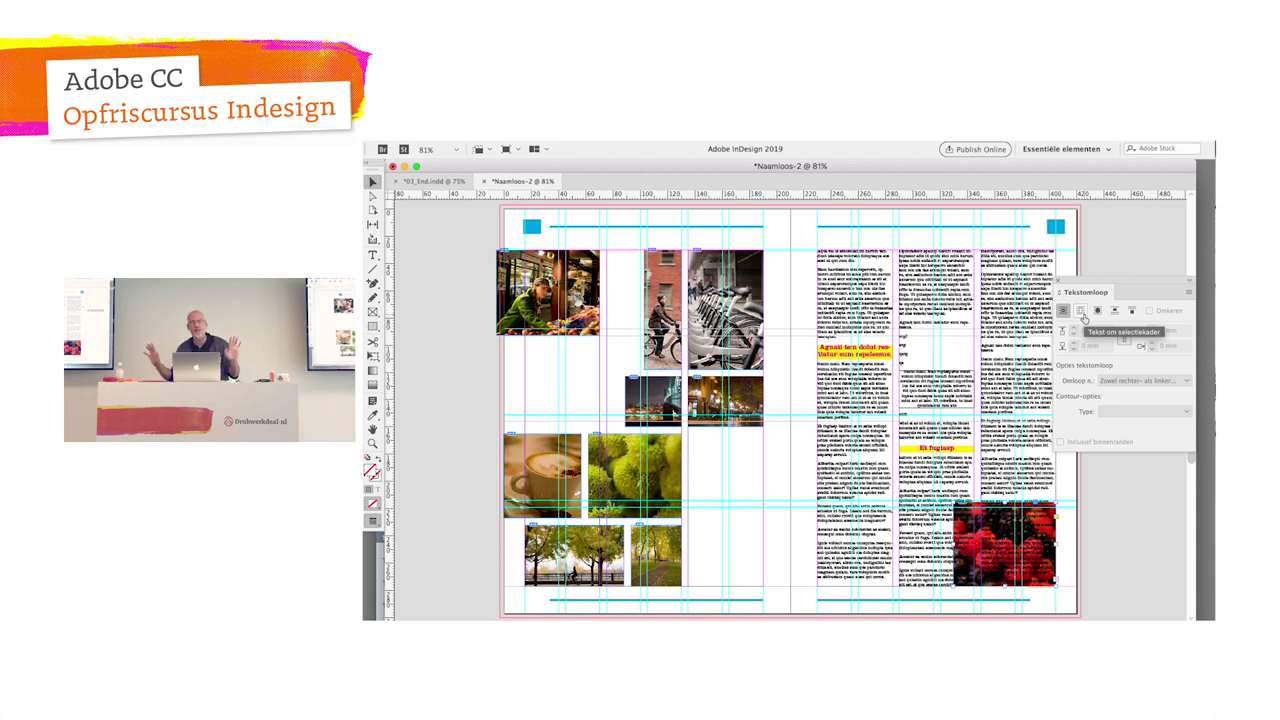
{"action": "left_click", "coordinate": [1084, 316]}
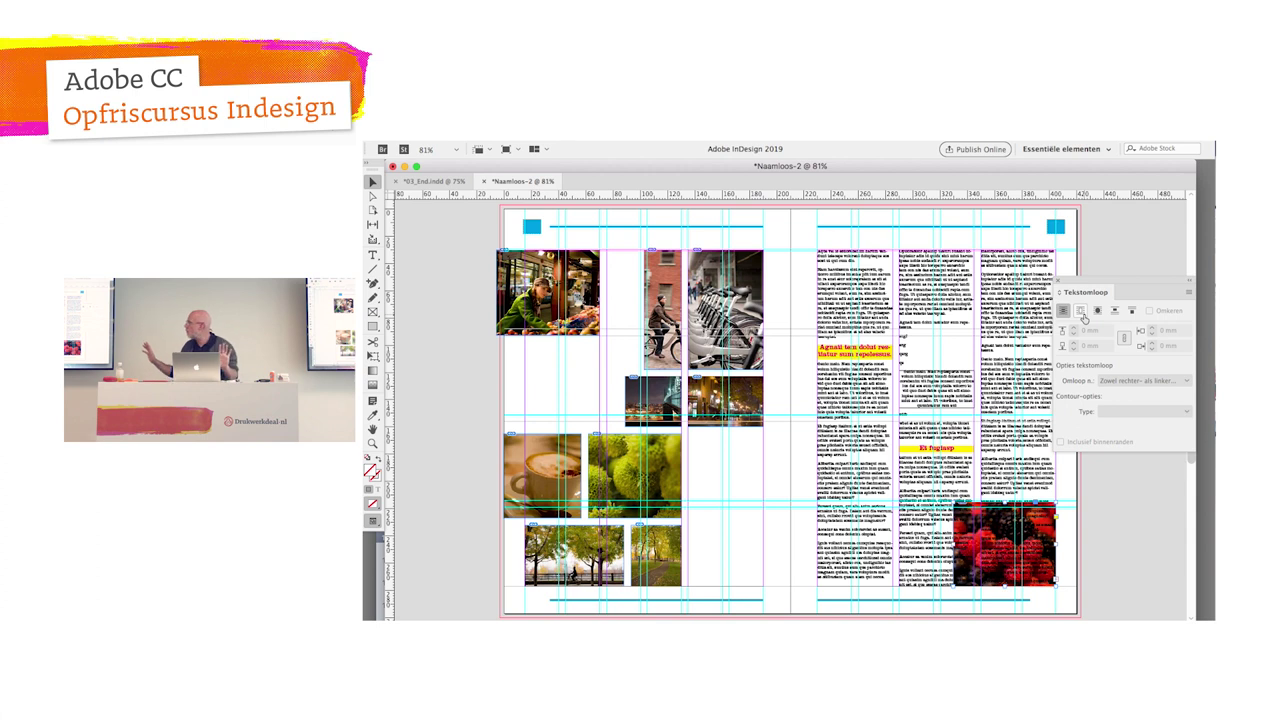
{"action": "left_click", "coordinate": [1084, 316]}
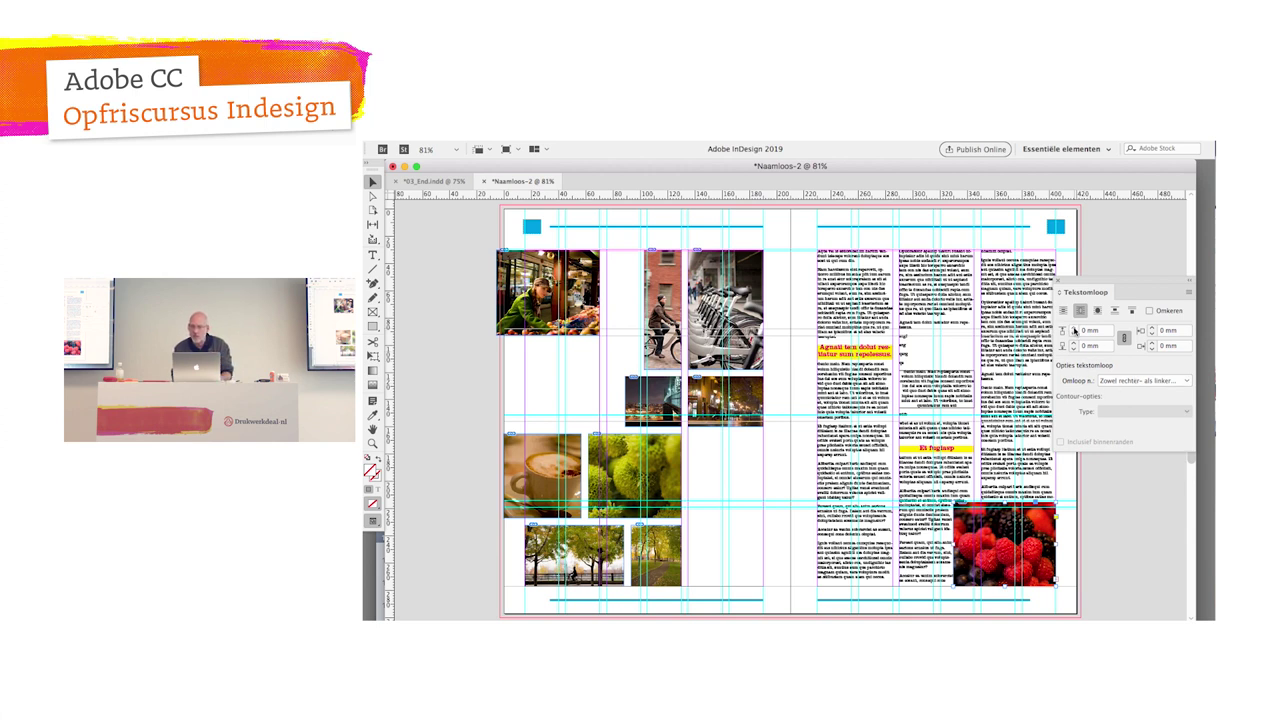
Step: Set the text wrap offset to 6, deselect the photo, and switch to 03_End.indd
{"action": "type", "text": "6"}
{"action": "key", "text": "Return"}
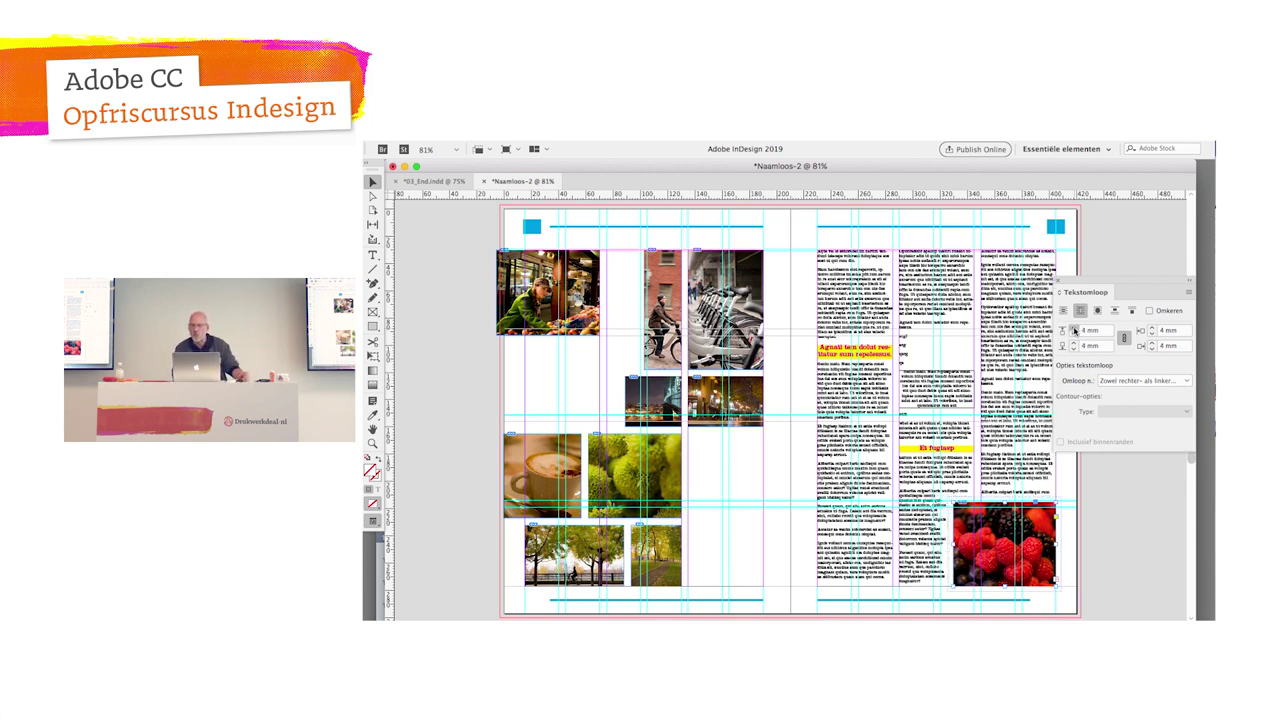
{"action": "left_click", "coordinate": [1088, 500]}
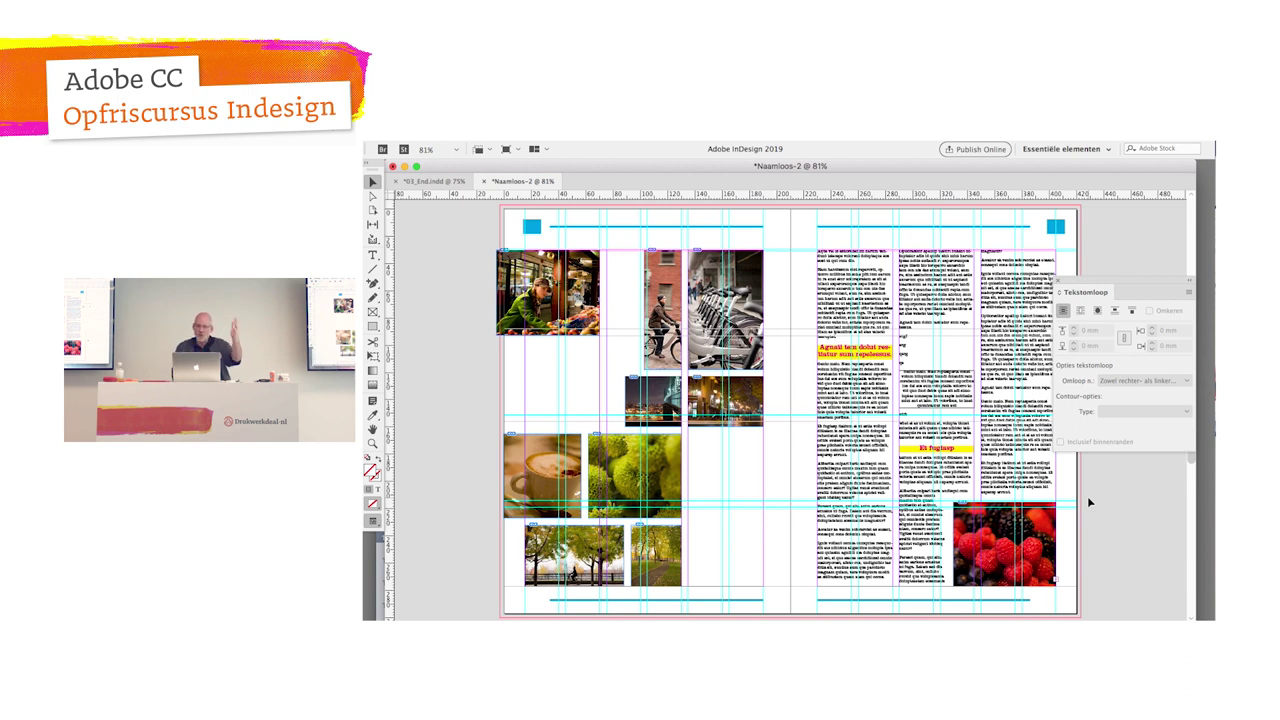
{"action": "key", "text": "ctrl+grave"}
{"action": "key", "text": "ctrl+grave"}
{"action": "key", "text": "ctrl+grave"}
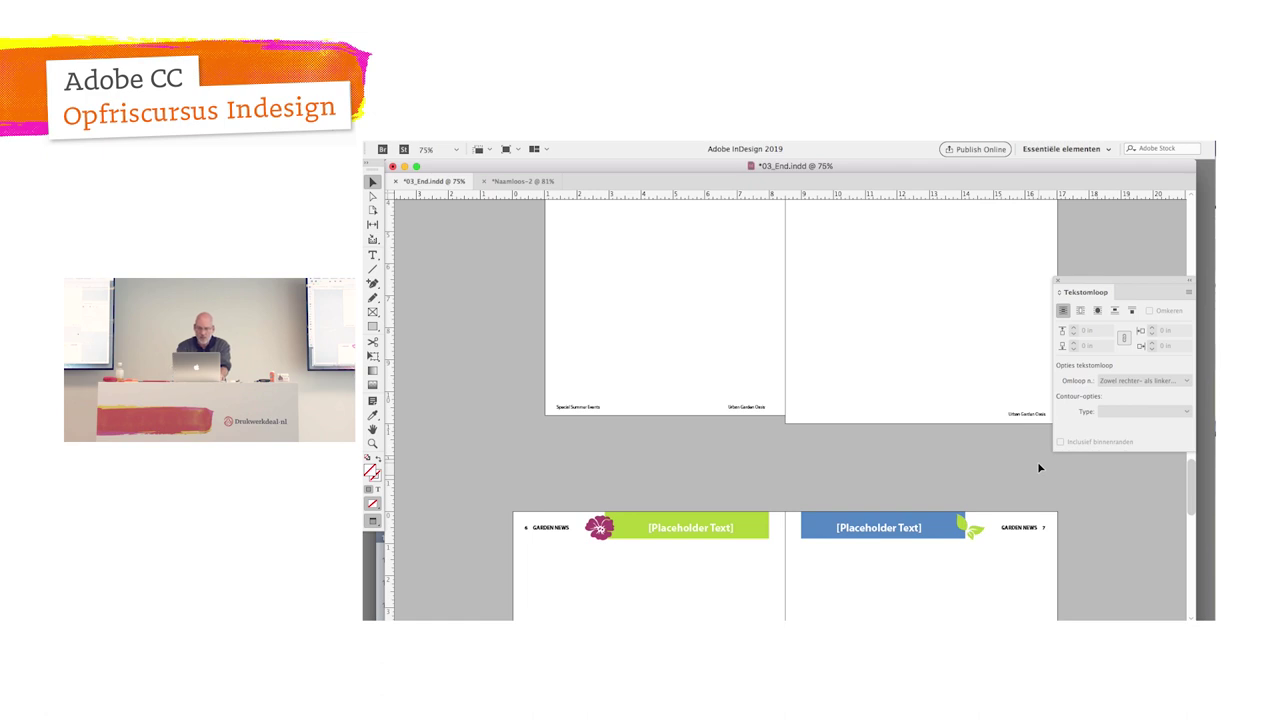
Step: Go to the Pollinators and Predators / Soil for the Garden spread and centre it in view
{"action": "key", "text": "ctrl+j"}
{"action": "key", "text": "Return"}
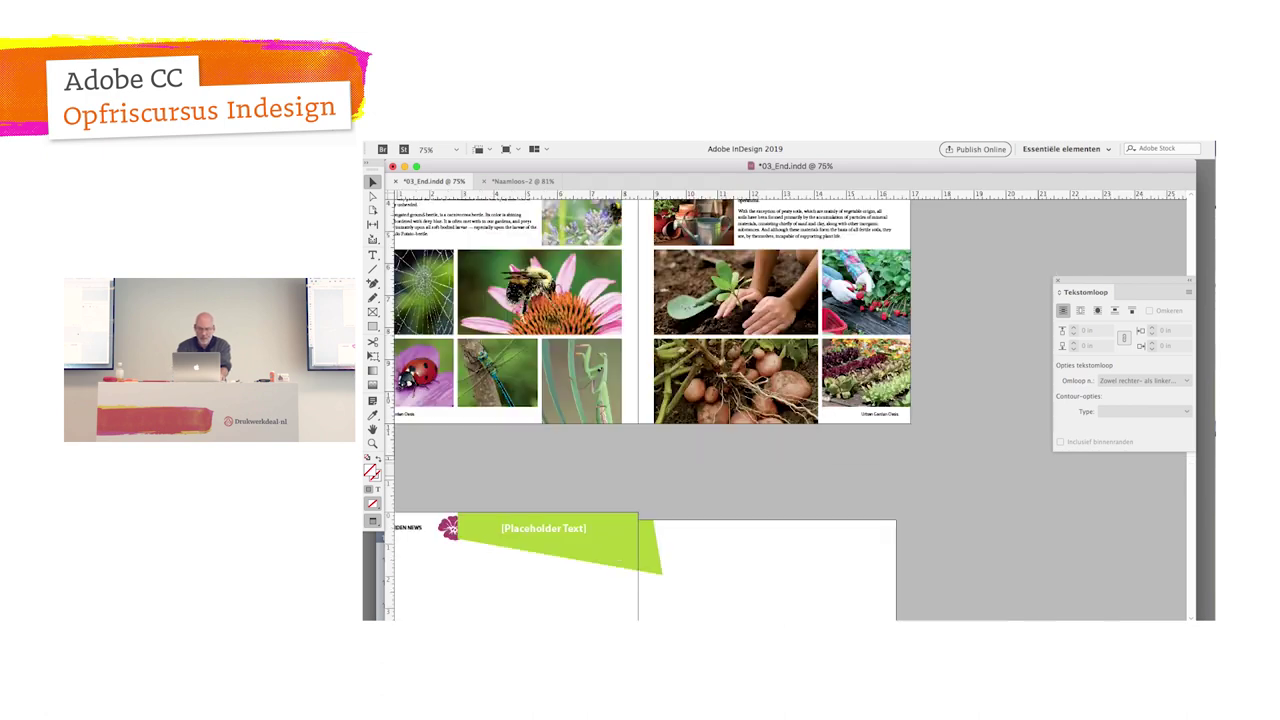
{"action": "scroll", "coordinate": [770, 357], "scroll_direction": "up", "scroll_amount": 5}
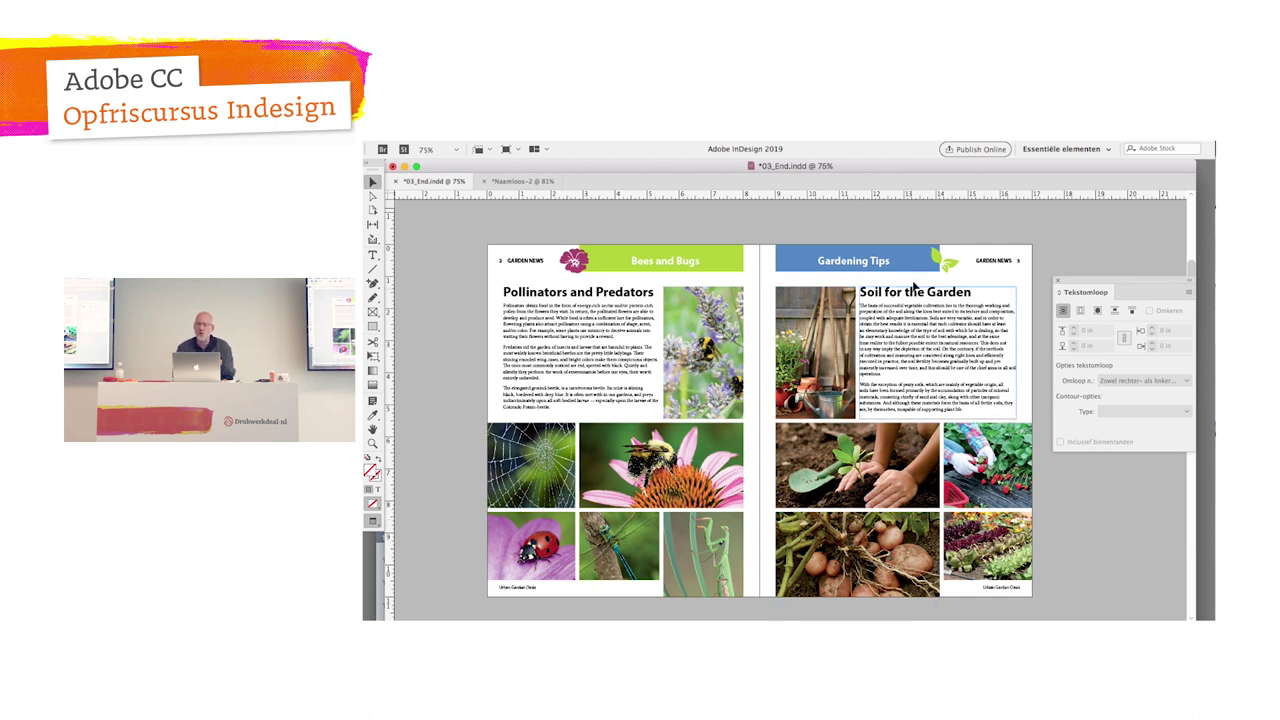
{"action": "left_click", "coordinate": [910, 264]}
{"action": "key", "text": "ctrl+shift+a"}
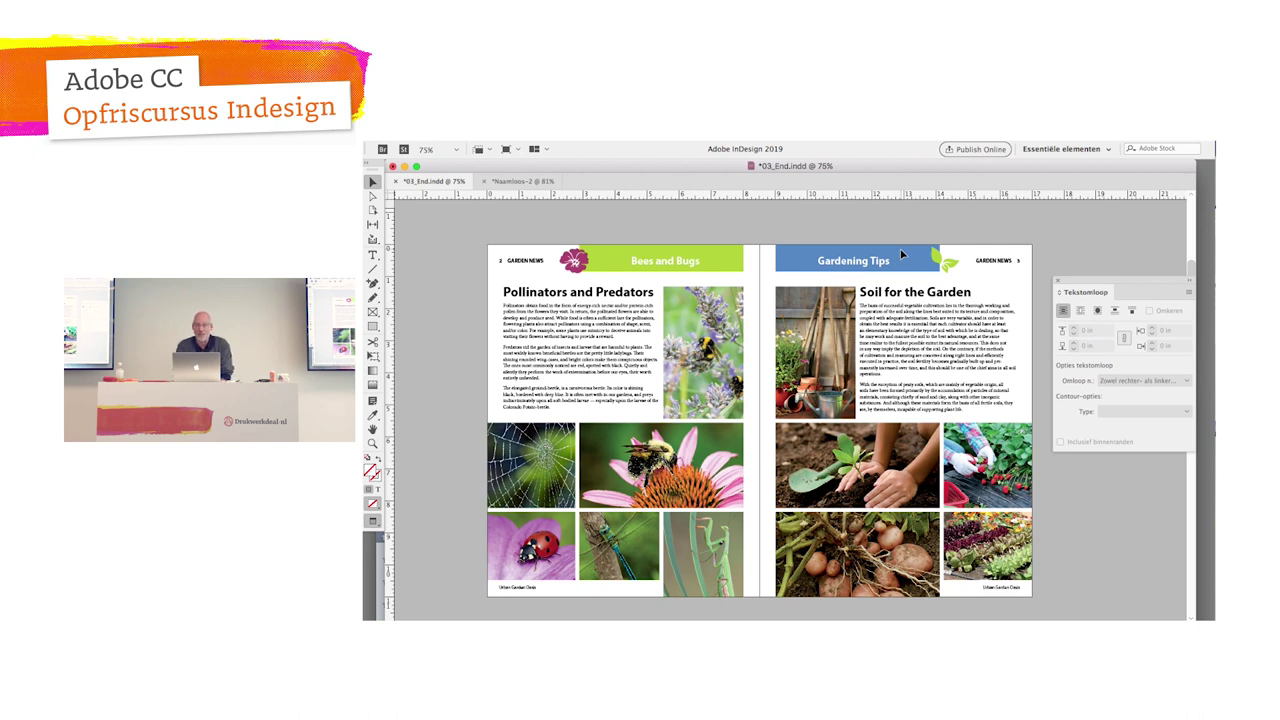
Step: Select the blue Gardening Tips rectangle inside the header group and switch to the Eyedropper
{"action": "left_click", "coordinate": [901, 254]}
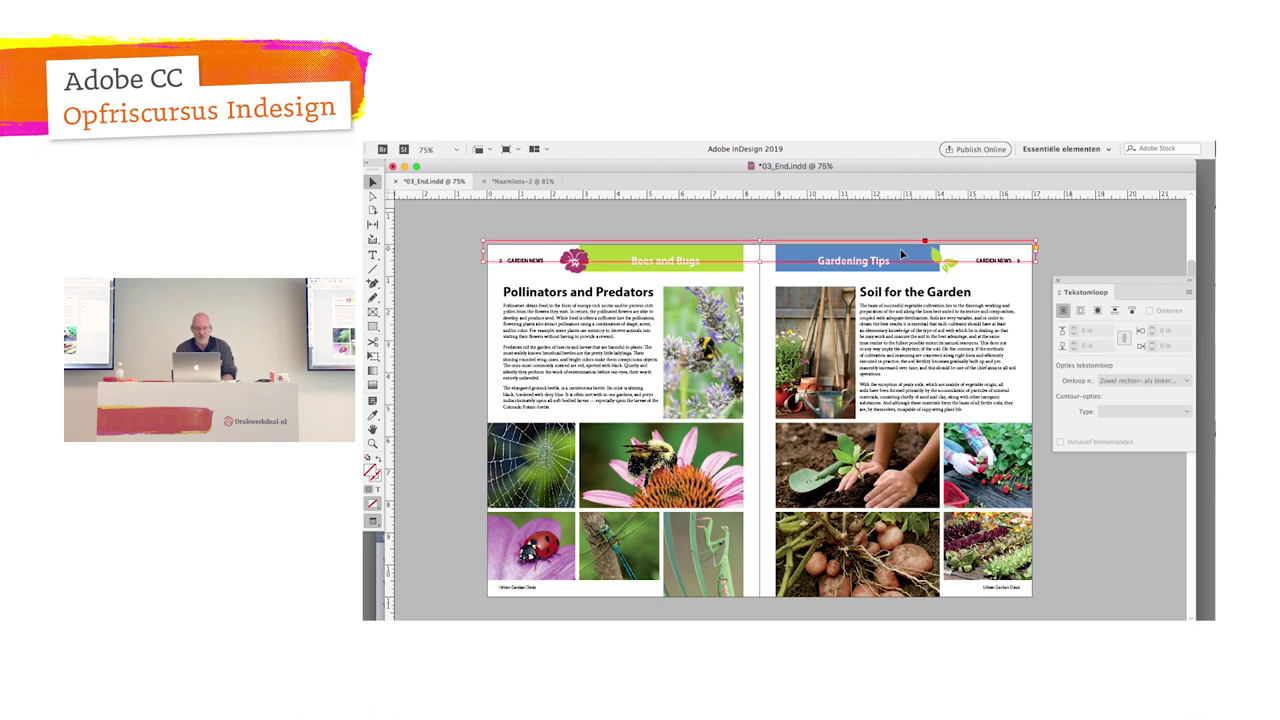
{"action": "double_click", "coordinate": [904, 262]}
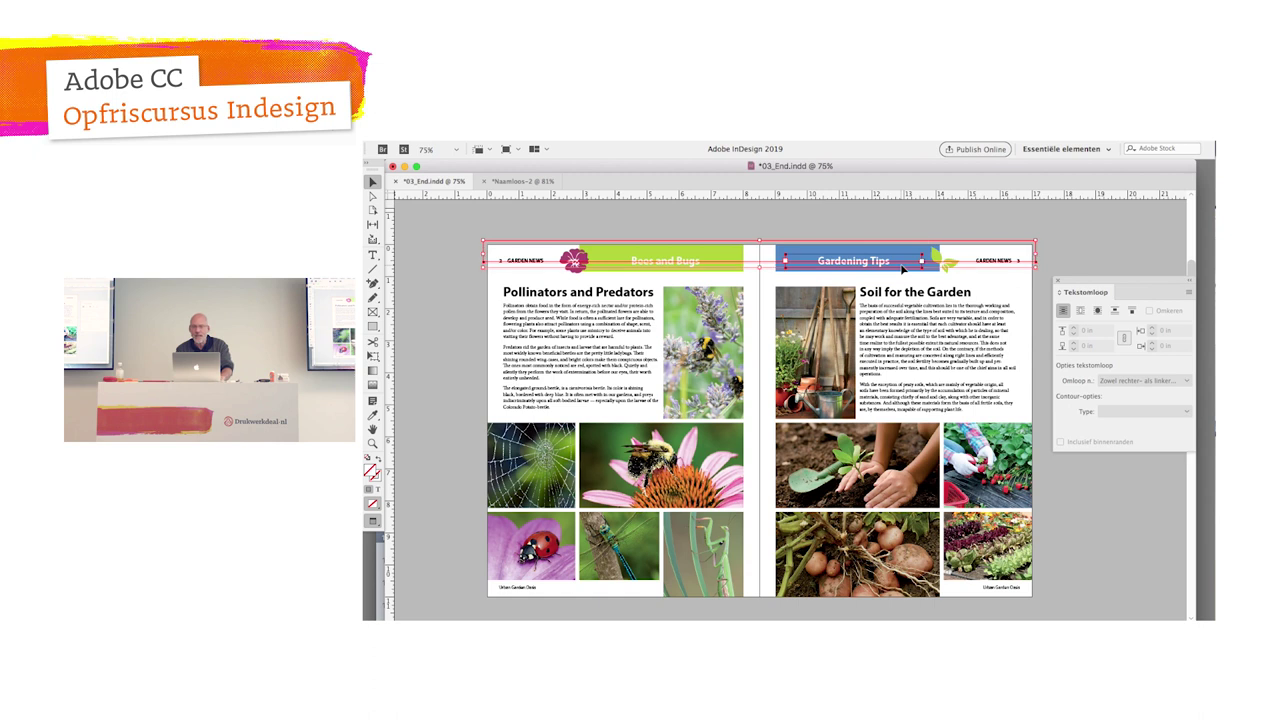
{"action": "left_click", "coordinate": [896, 251]}
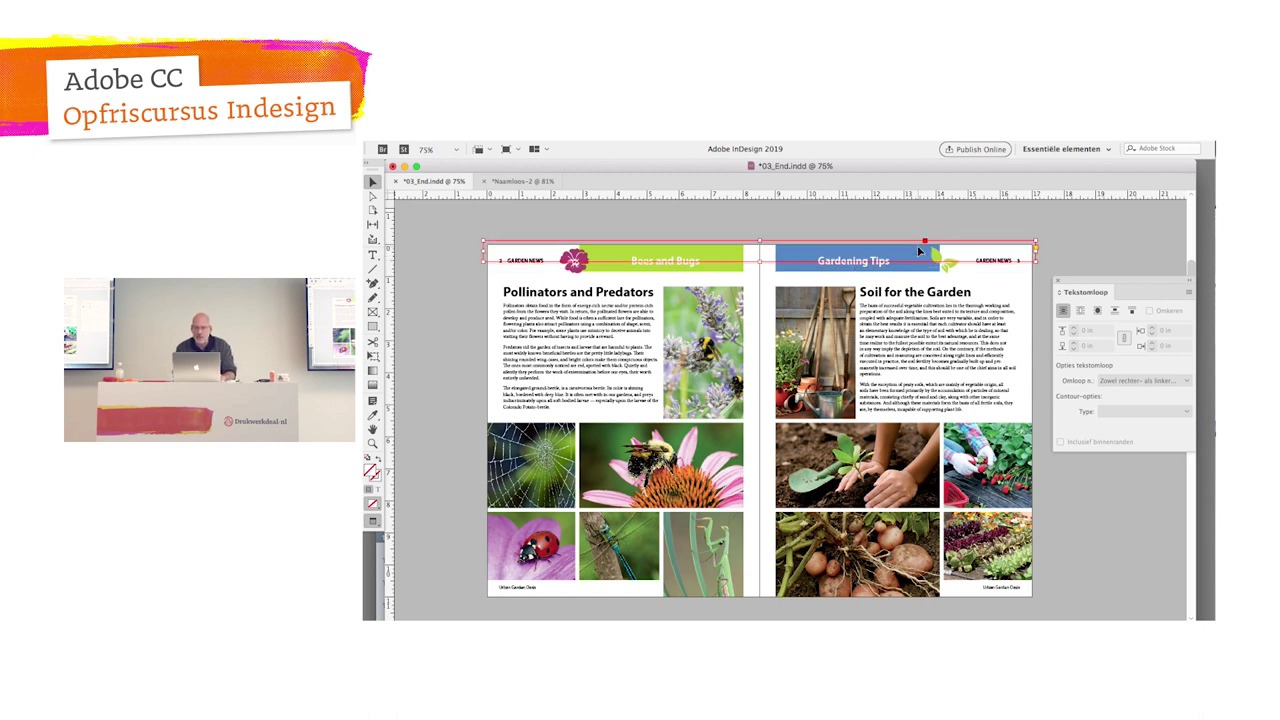
{"action": "double_click", "coordinate": [898, 260]}
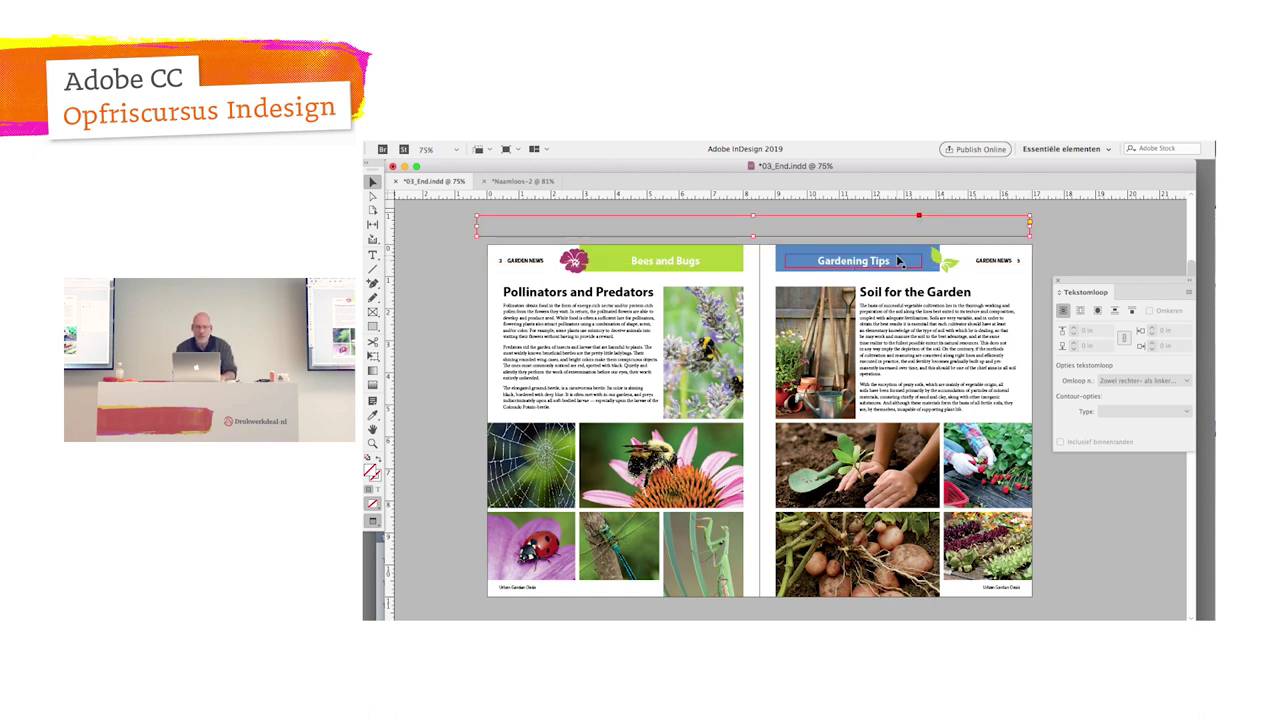
{"action": "left_click", "coordinate": [898, 260]}
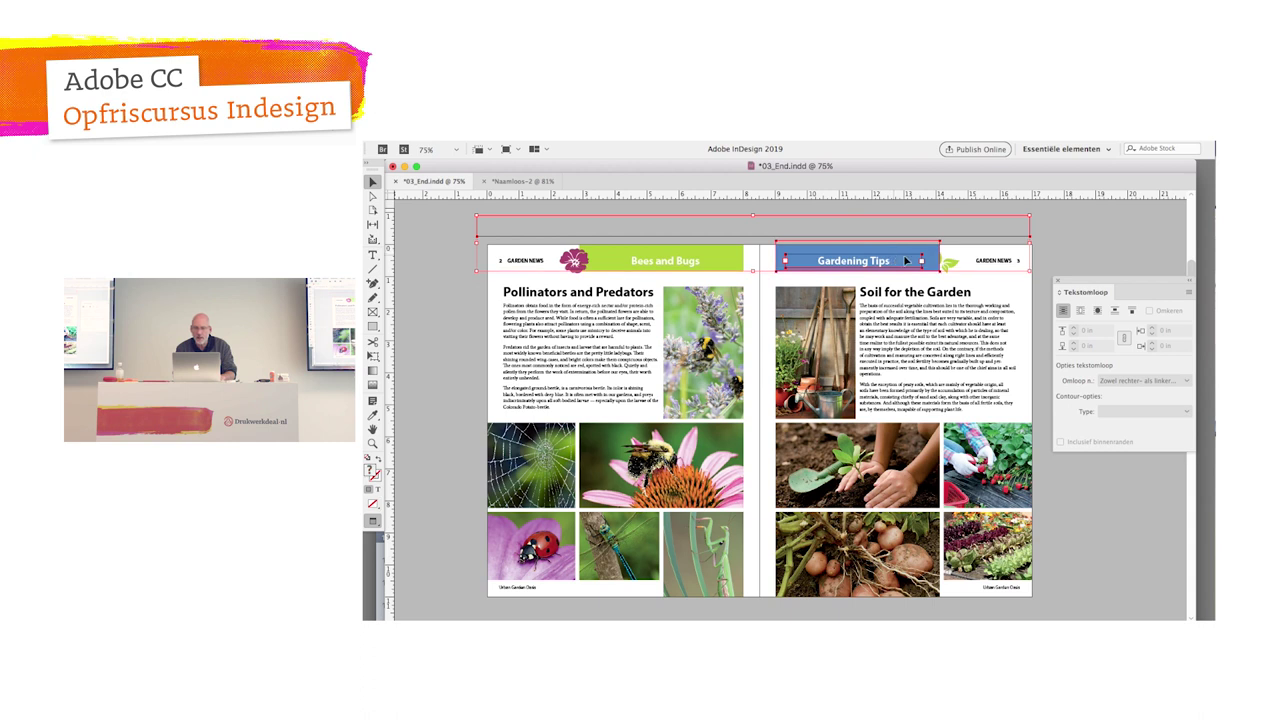
{"action": "left_click", "coordinate": [1107, 250]}
{"action": "left_click", "coordinate": [940, 254]}
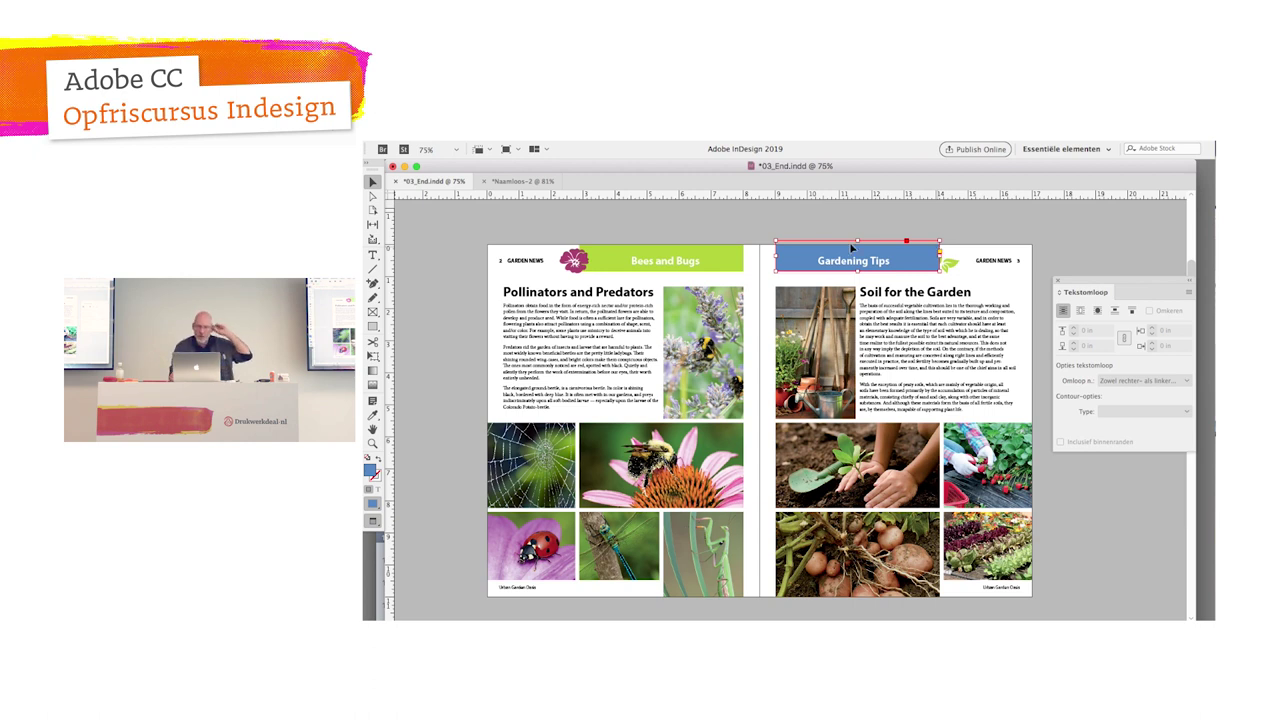
{"action": "key", "text": "i"}
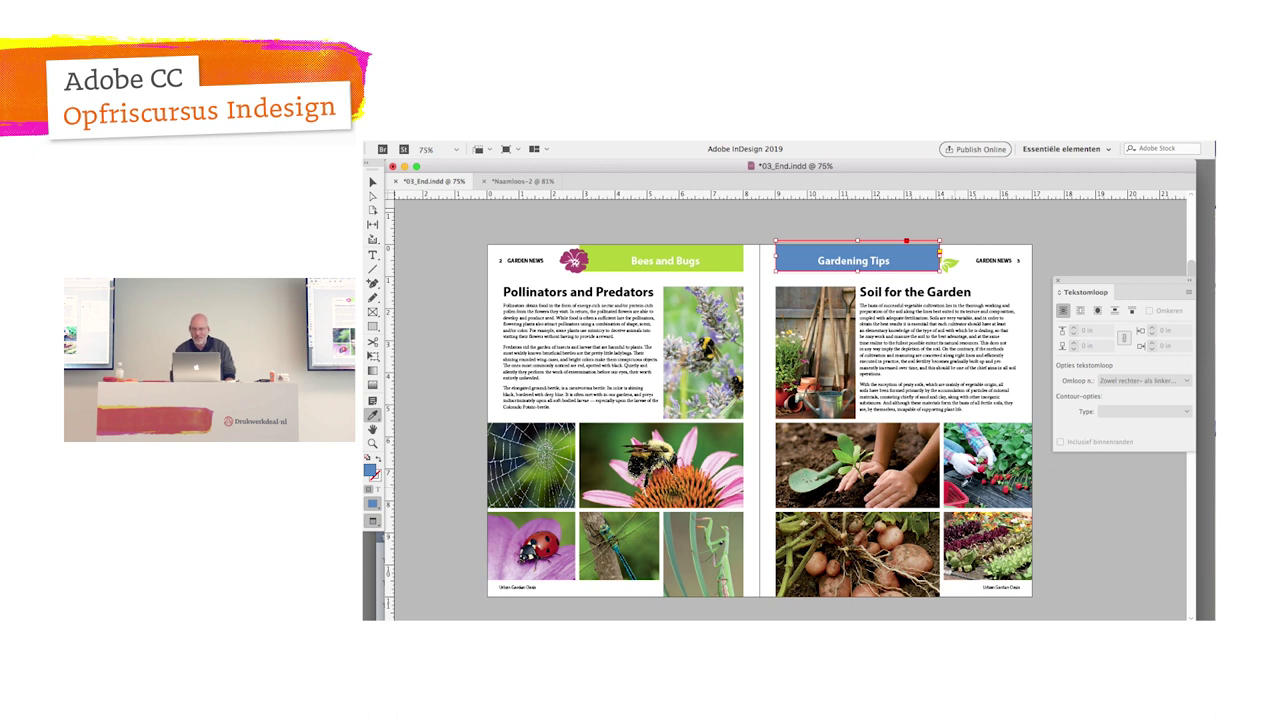
Step: Fill the Gardening Tips header with pink sampled from the strawberries photo
{"action": "left_click", "coordinate": [986, 483]}
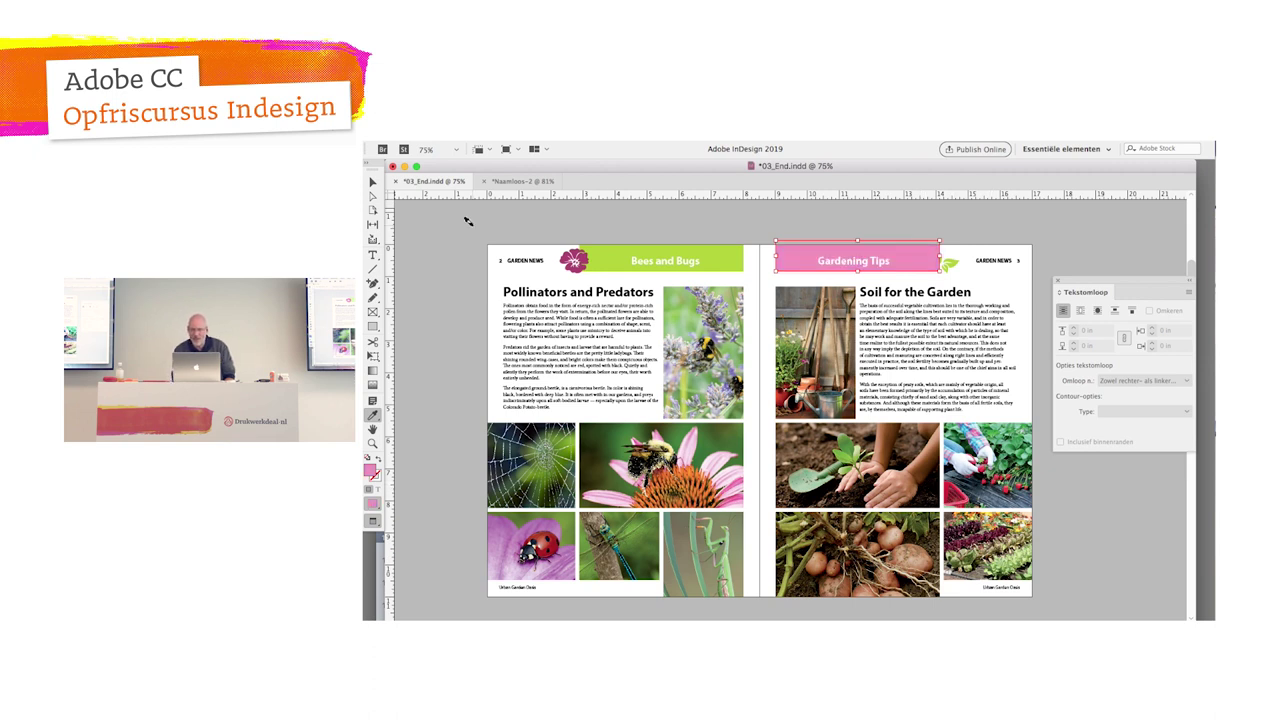
{"action": "left_click", "coordinate": [372, 182]}
{"action": "left_click", "coordinate": [431, 250]}
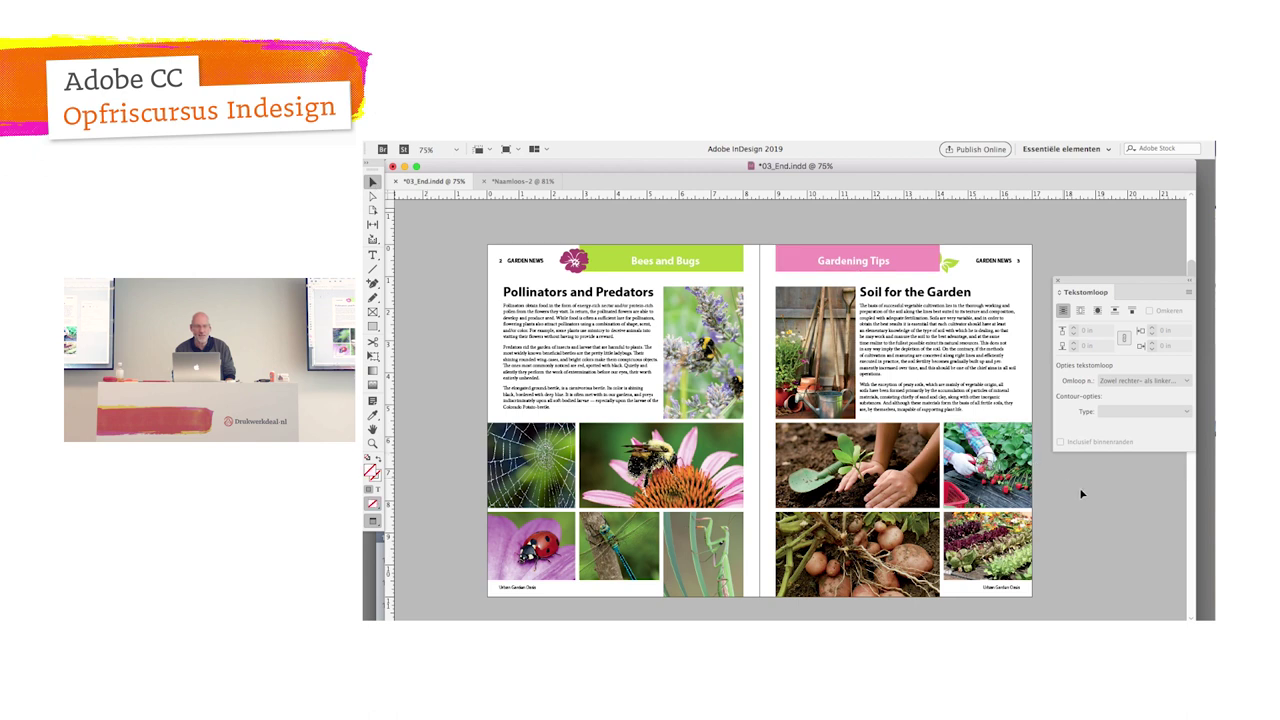
{"action": "left_click", "coordinate": [930, 267]}
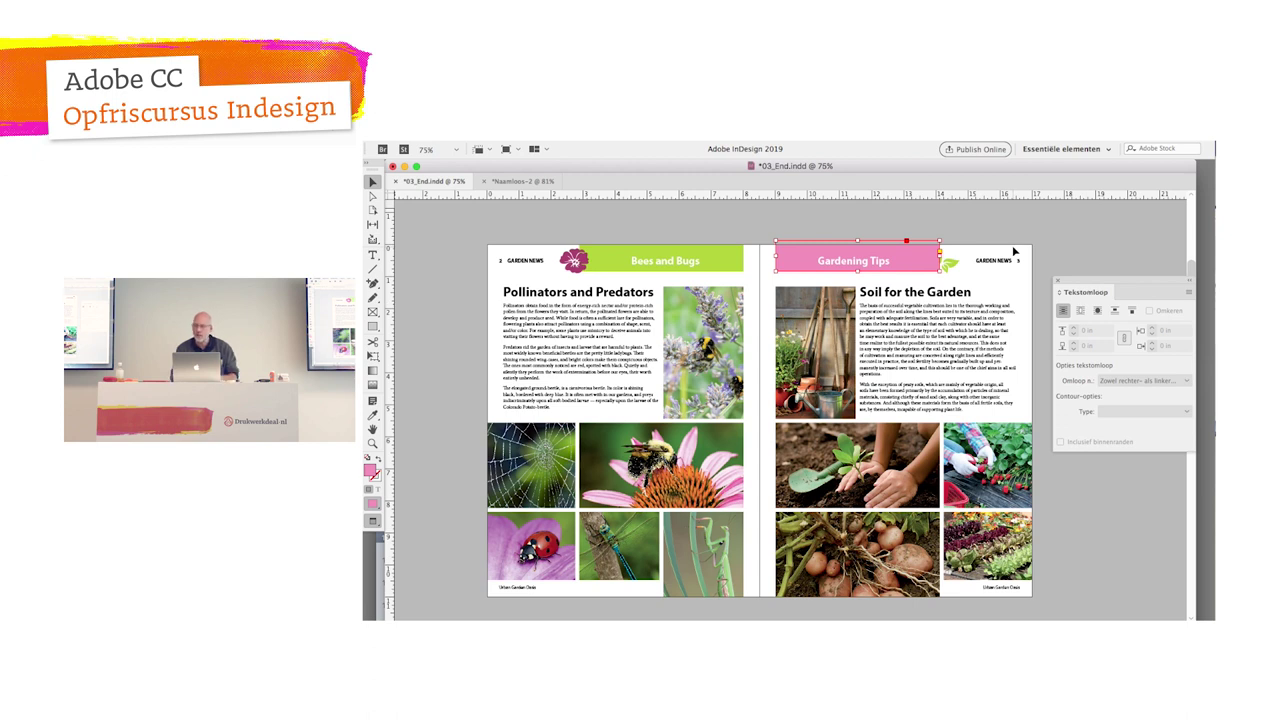
Step: Colour the Bees and Bugs header red from the ladybug, then reselect the pink Gardening Tips frame
{"action": "left_click", "coordinate": [734, 254]}
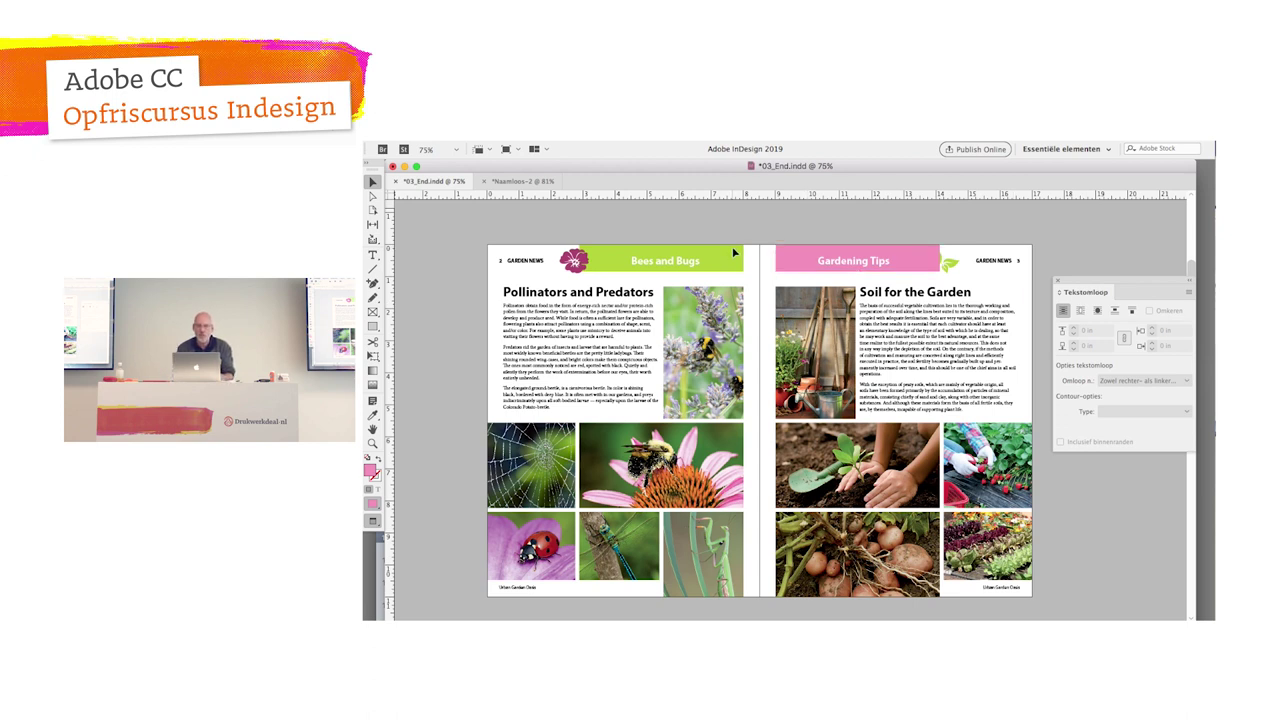
{"action": "left_click", "coordinate": [734, 254], "text": "shift+super"}
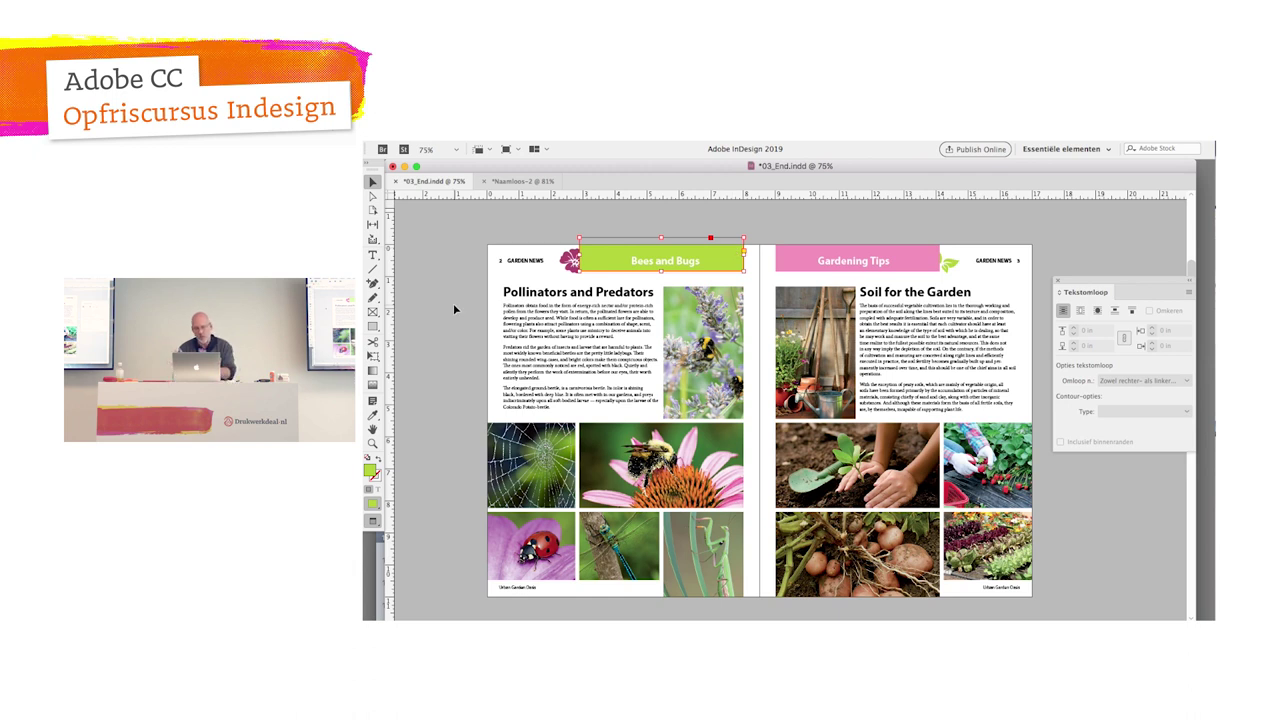
{"action": "left_click", "coordinate": [373, 415]}
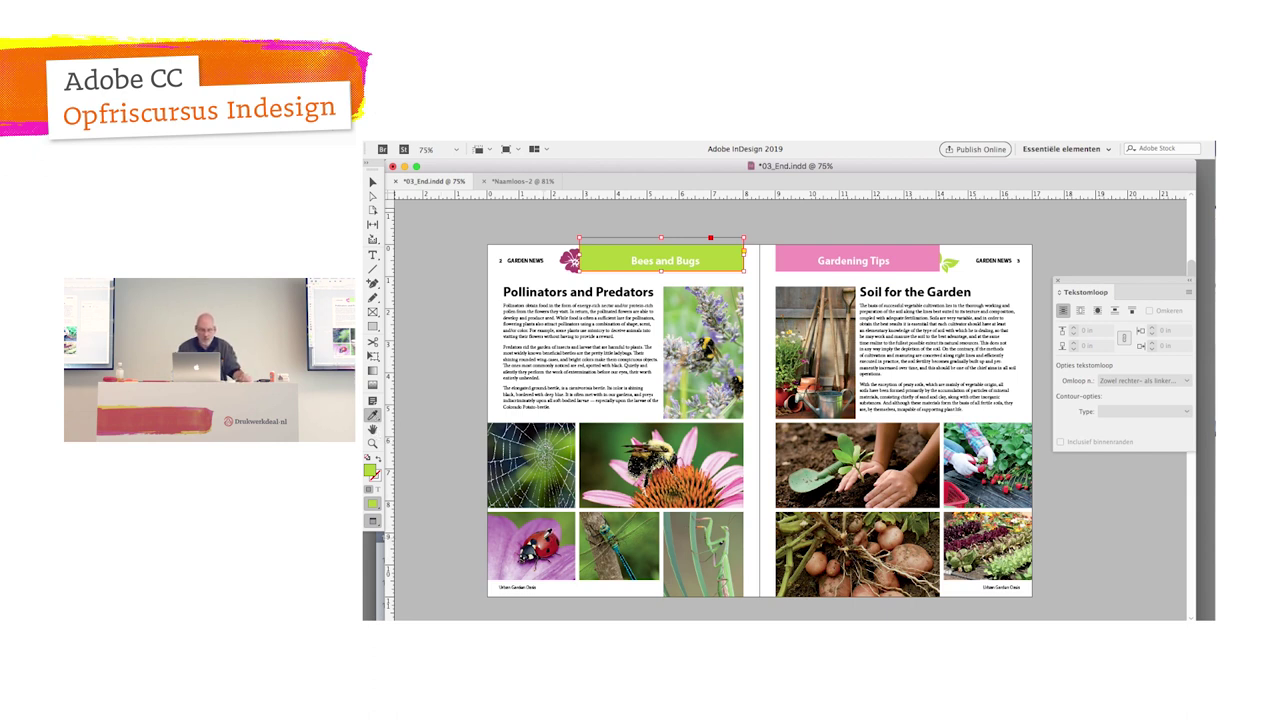
{"action": "left_click", "coordinate": [540, 534]}
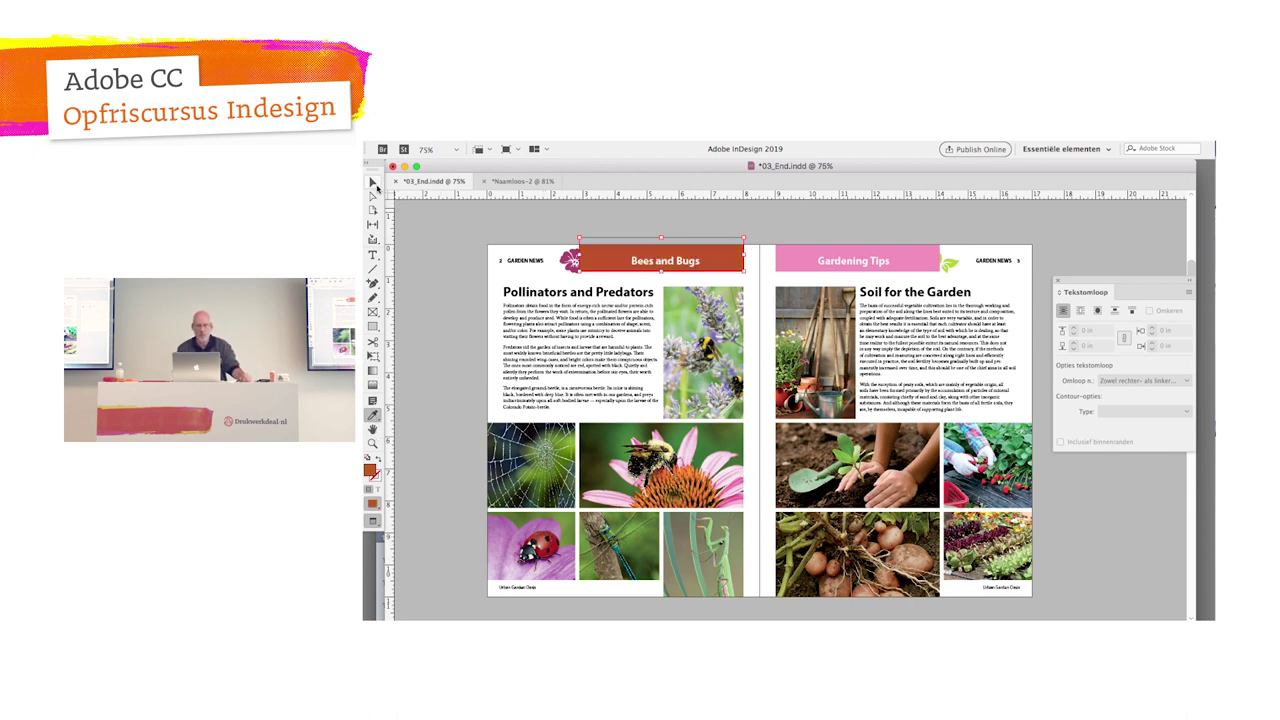
{"action": "left_click", "coordinate": [372, 181]}
{"action": "left_click", "coordinate": [431, 250]}
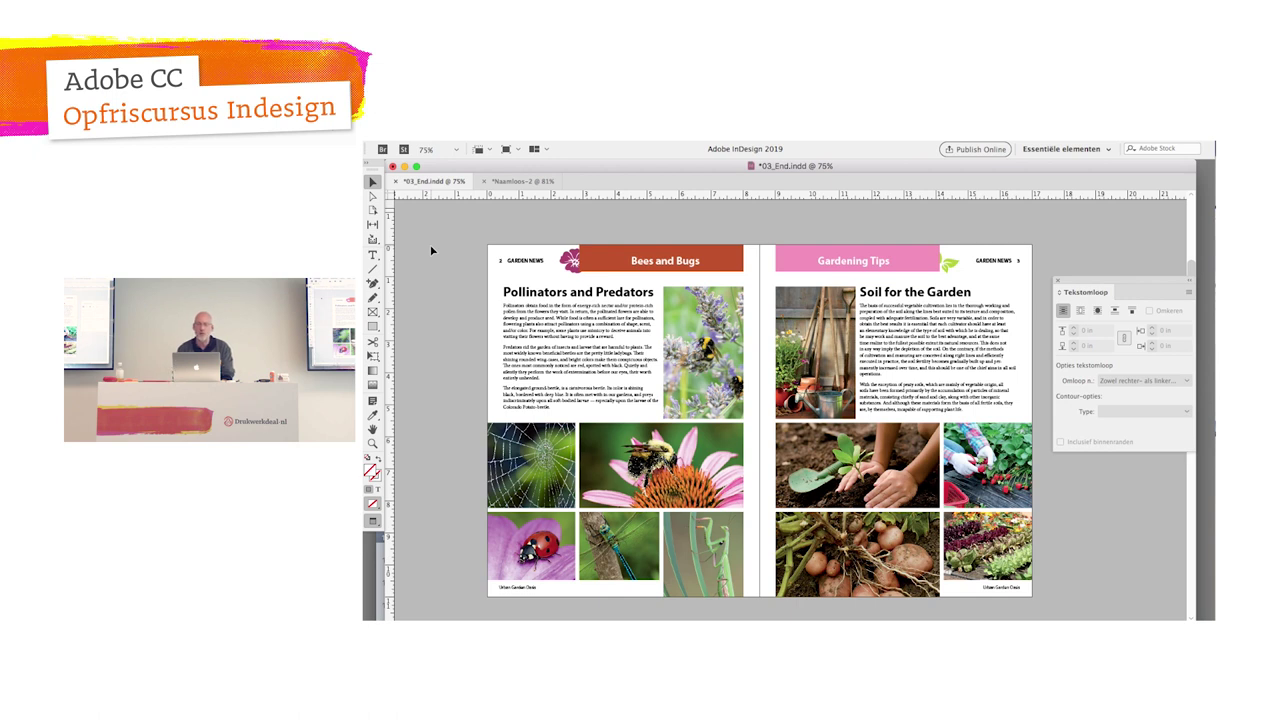
{"action": "left_click", "coordinate": [898, 253]}
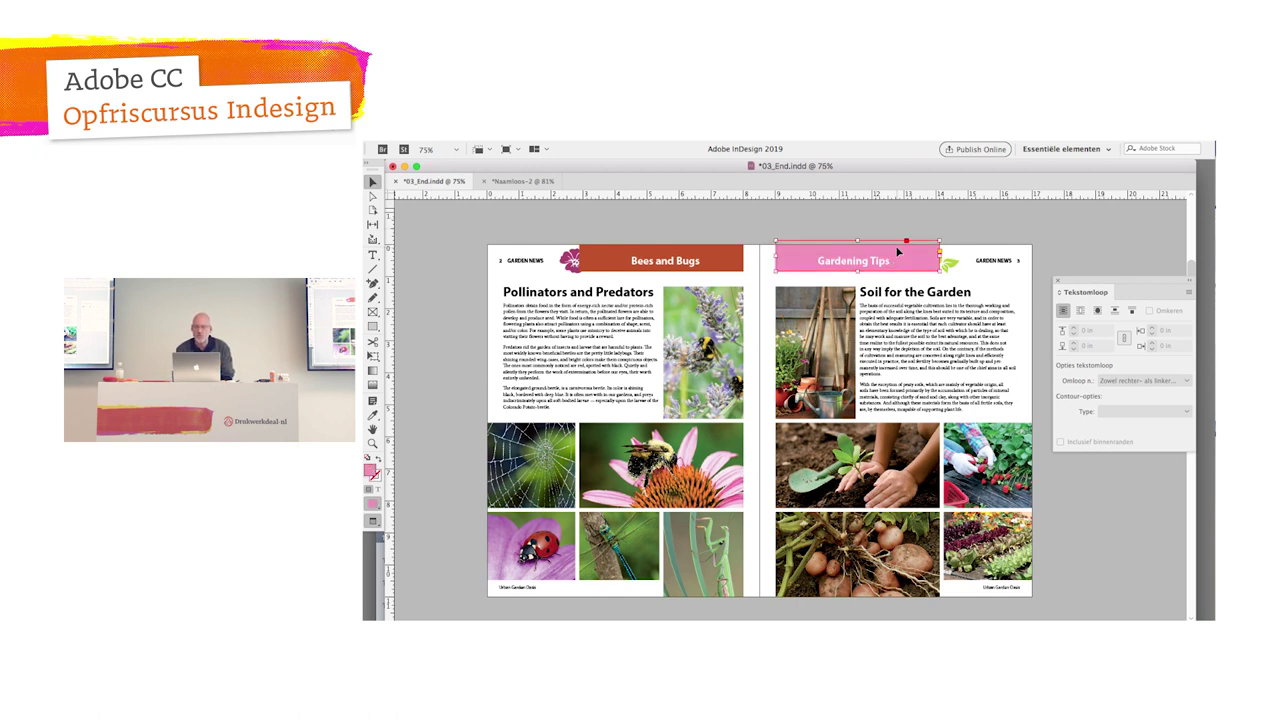
Step: Show the Properties panel, review the header's fill colours, and close the Text Wrap panel
{"action": "left_click", "coordinate": [728, 140]}
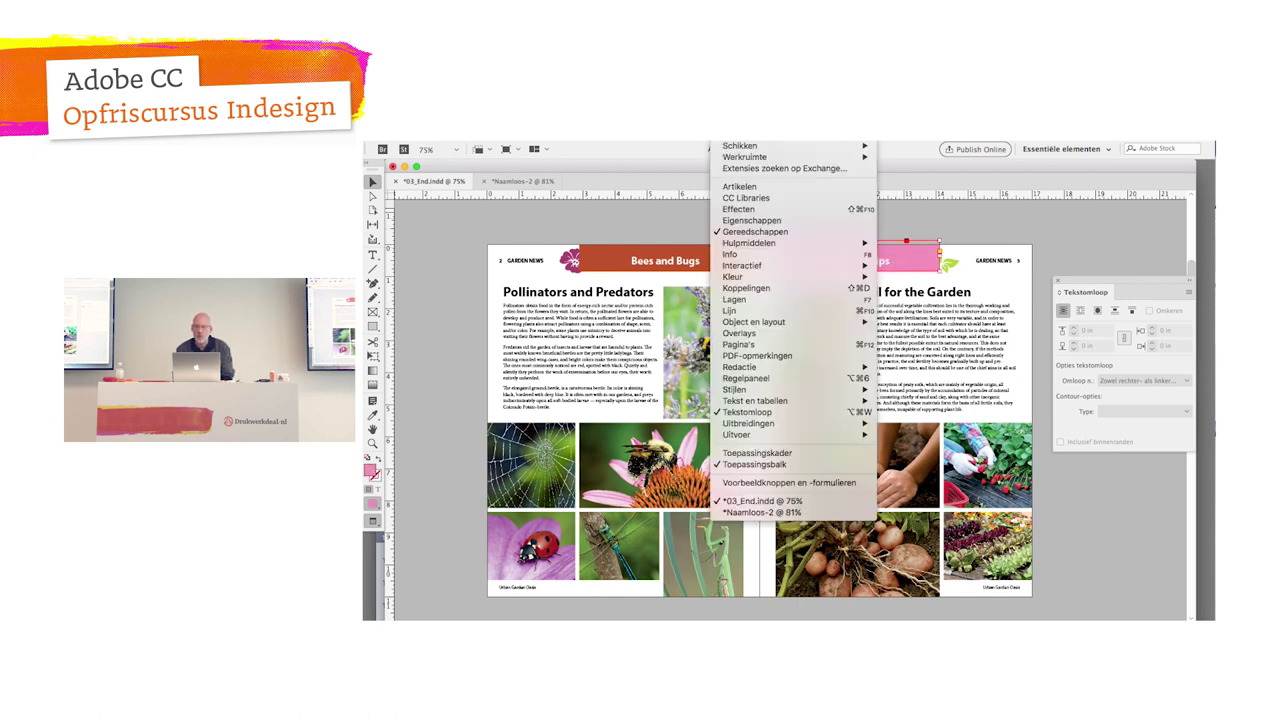
{"action": "left_click", "coordinate": [750, 220]}
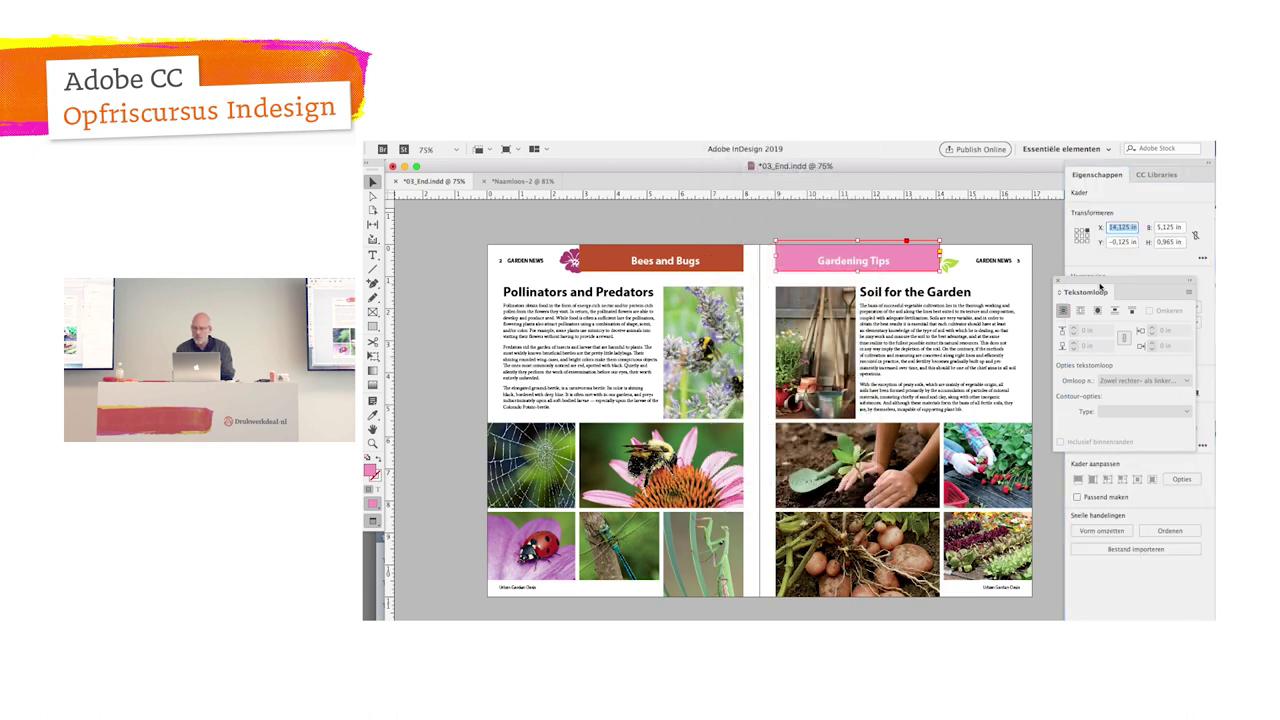
{"action": "left_click_drag", "start_coordinate": [1102, 285], "coordinate": [720, 492]}
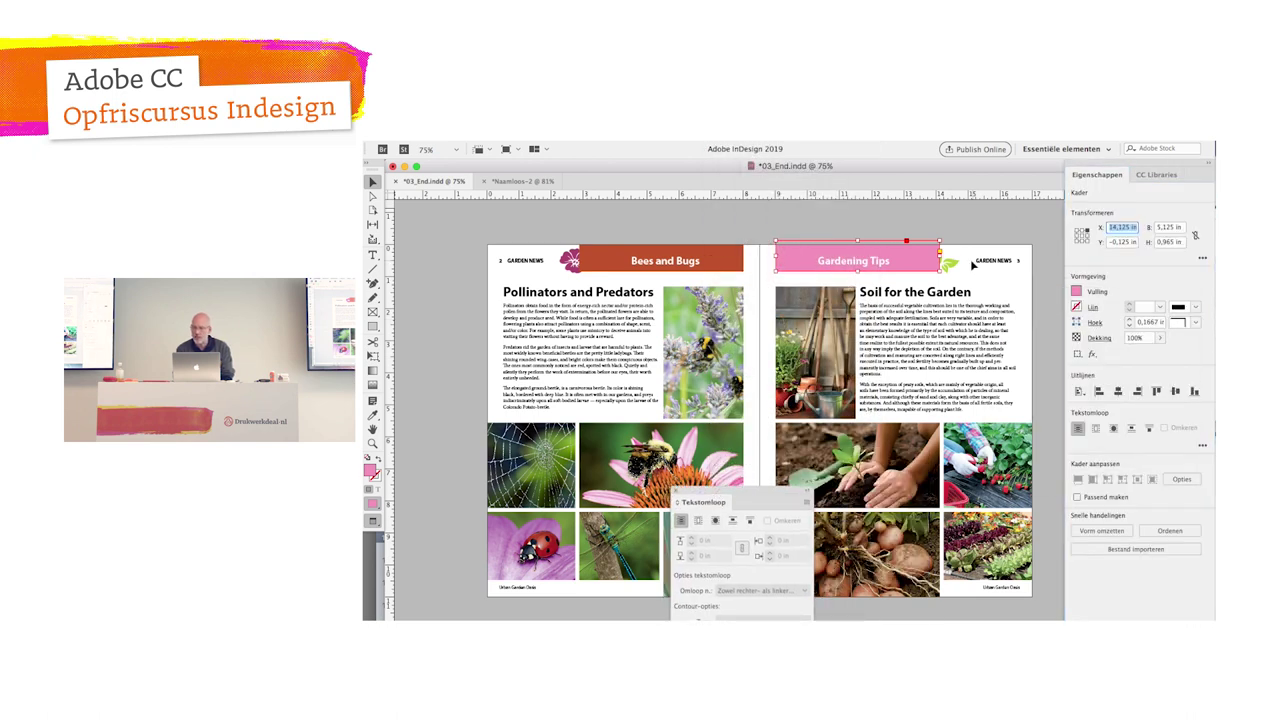
{"action": "left_click", "coordinate": [1076, 291]}
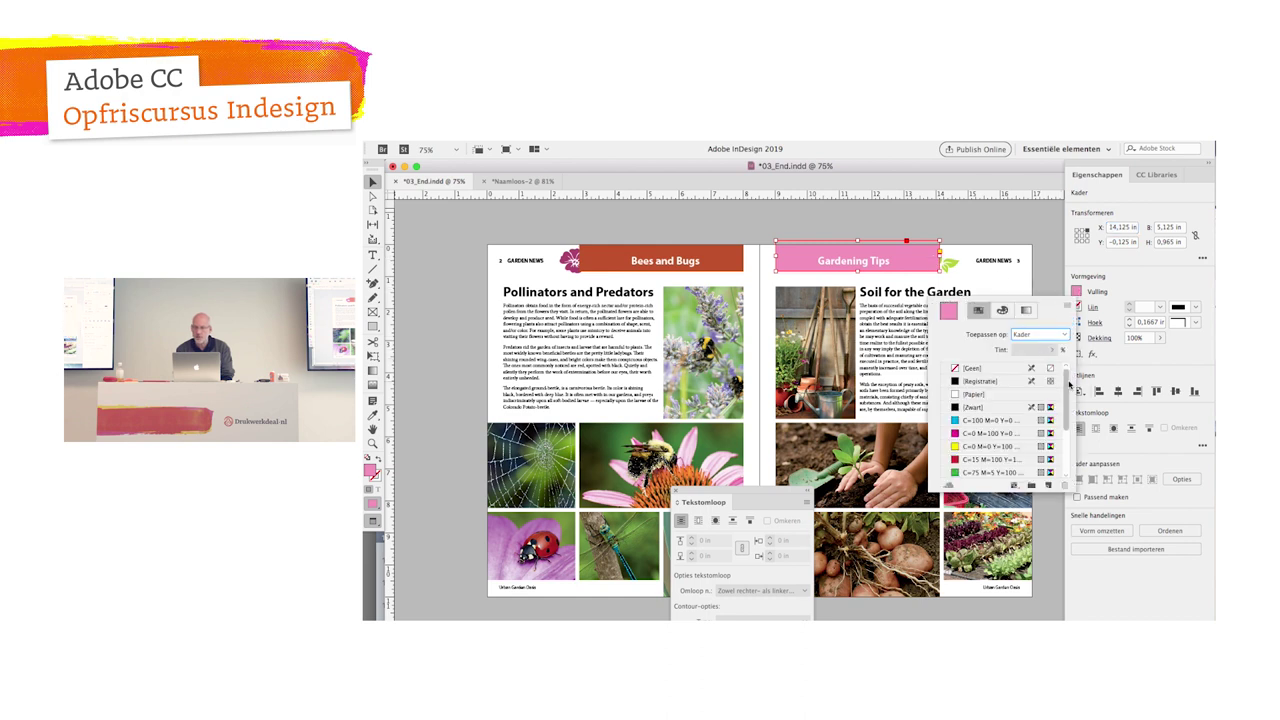
{"action": "scroll", "coordinate": [1069, 383], "scroll_direction": "down", "scroll_amount": 2}
{"action": "scroll", "coordinate": [1069, 383], "scroll_direction": "up", "scroll_amount": 2}
{"action": "left_click", "coordinate": [984, 237]}
{"action": "left_click", "coordinate": [676, 491]}
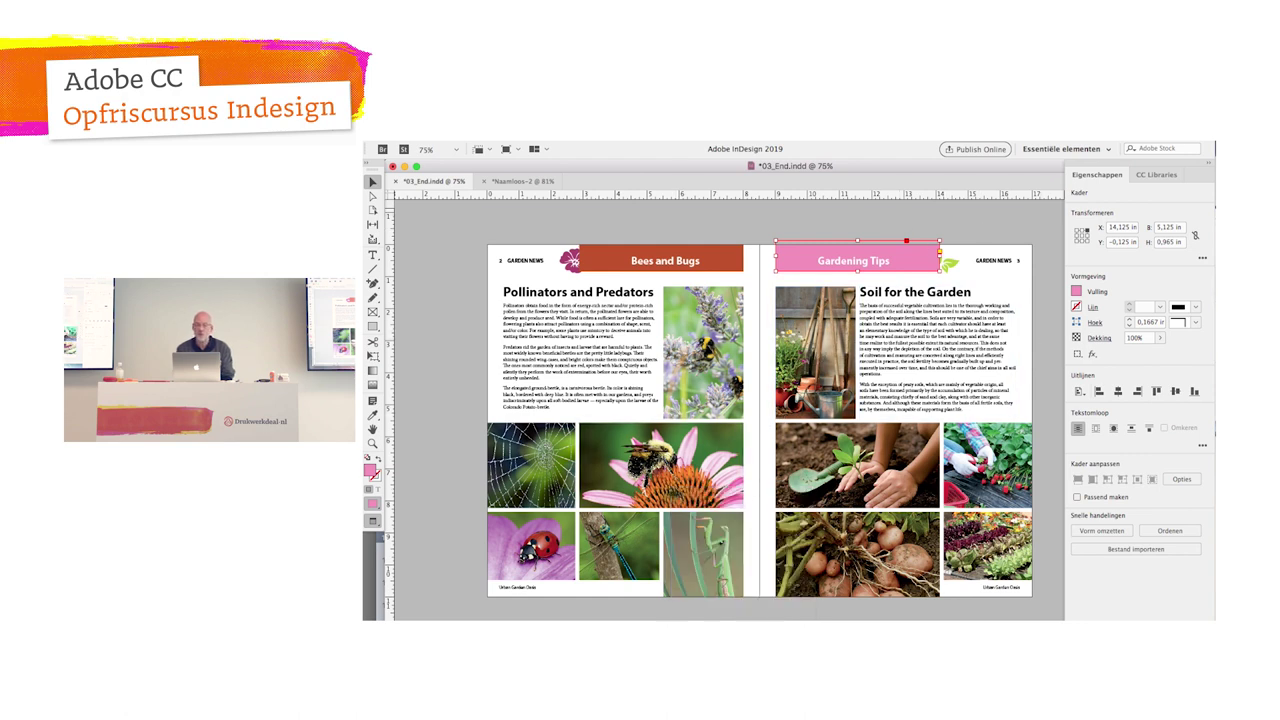
Step: Save the header's pink as new swatch C=0 M=53 Y=1 K=0 in an enlarged Swatches panel
{"action": "left_click", "coordinate": [724, 138]}
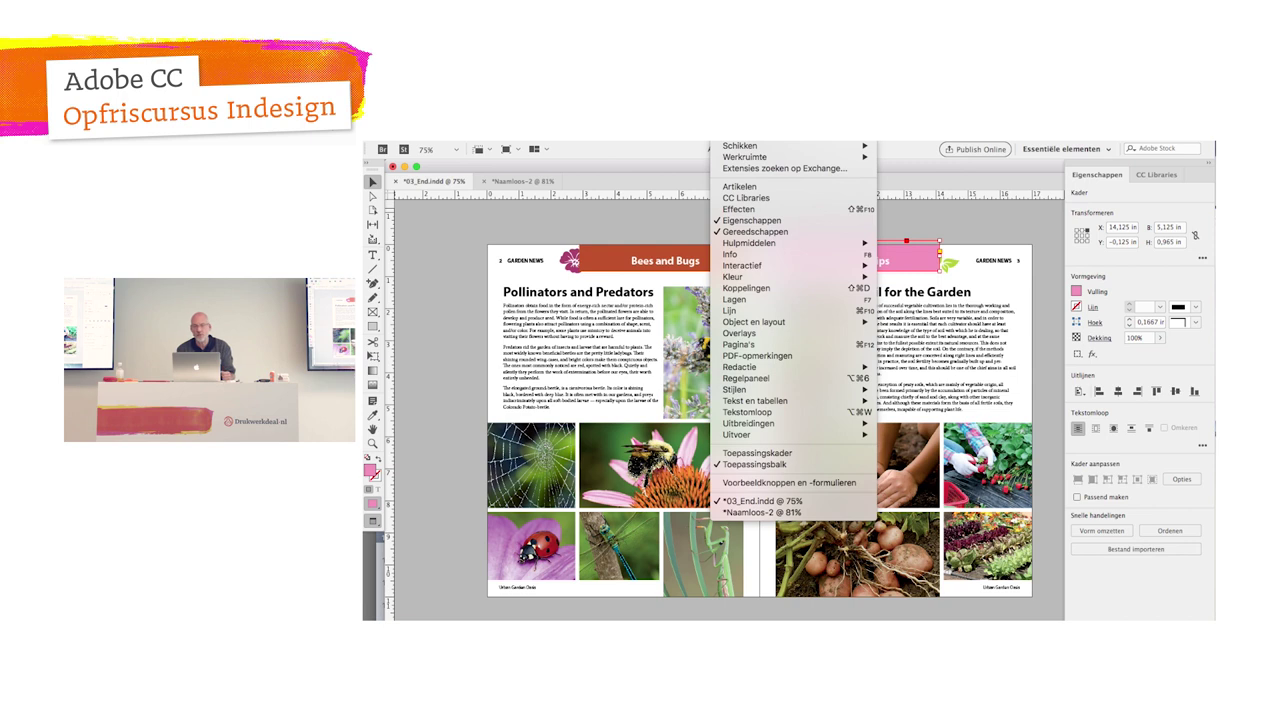
{"action": "mouse_move", "coordinate": [733, 277]}
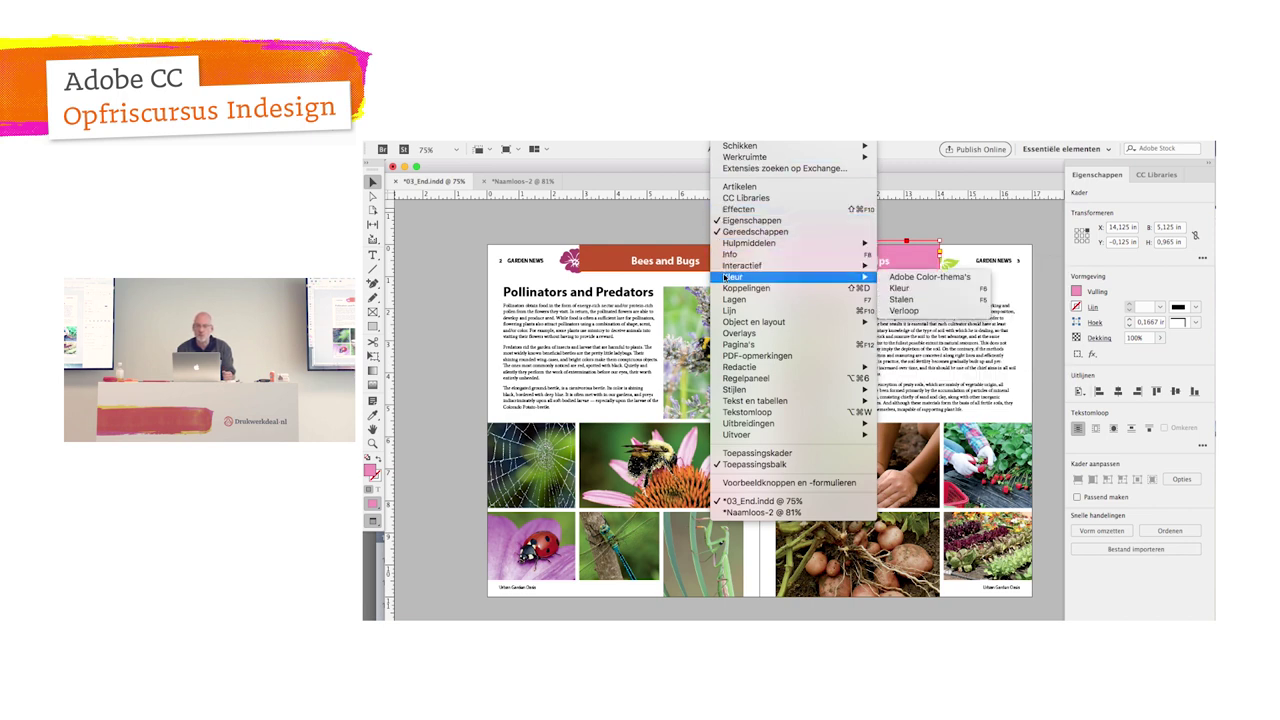
{"action": "left_click", "coordinate": [901, 299]}
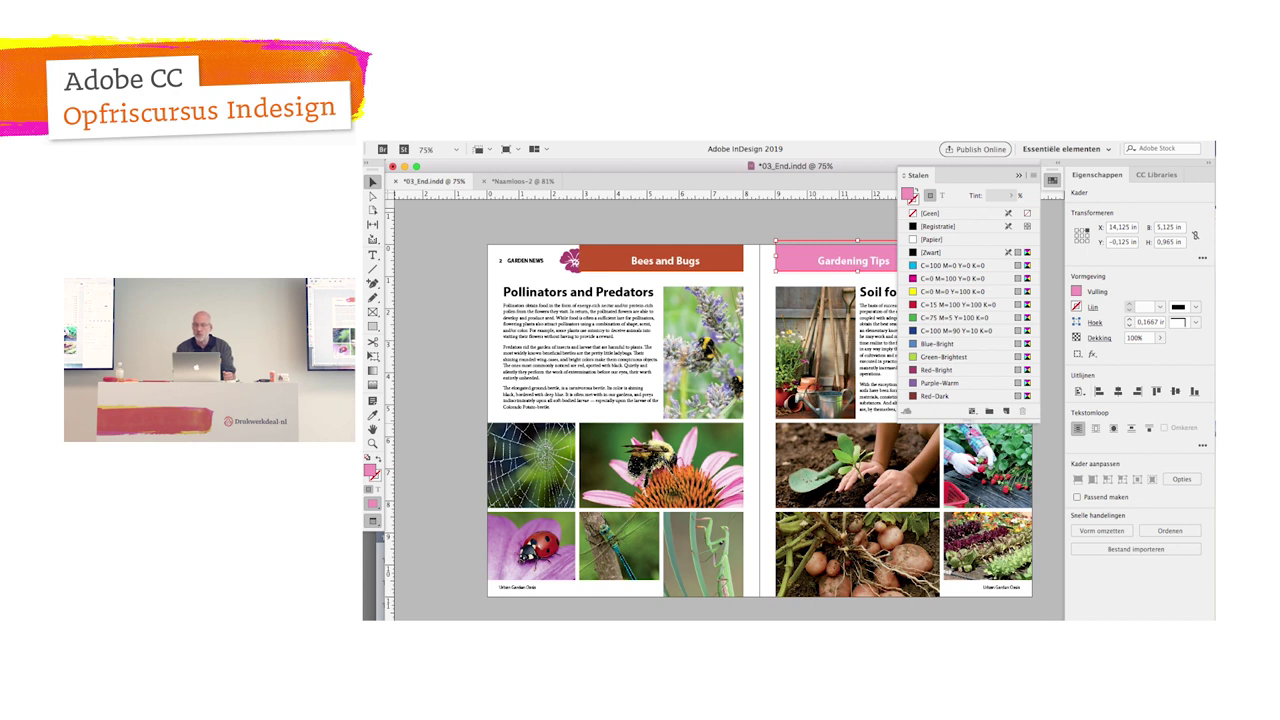
{"action": "left_click_drag", "start_coordinate": [989, 413], "coordinate": [993, 505]}
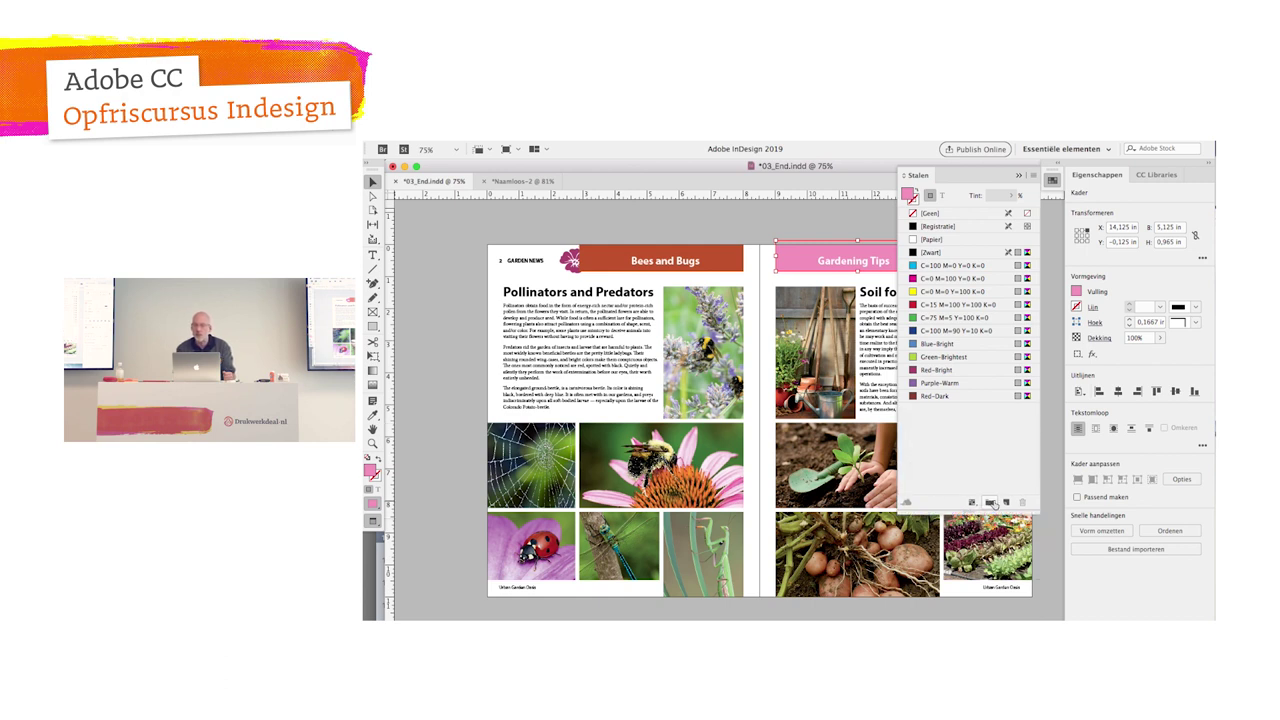
{"action": "left_click", "coordinate": [1007, 502]}
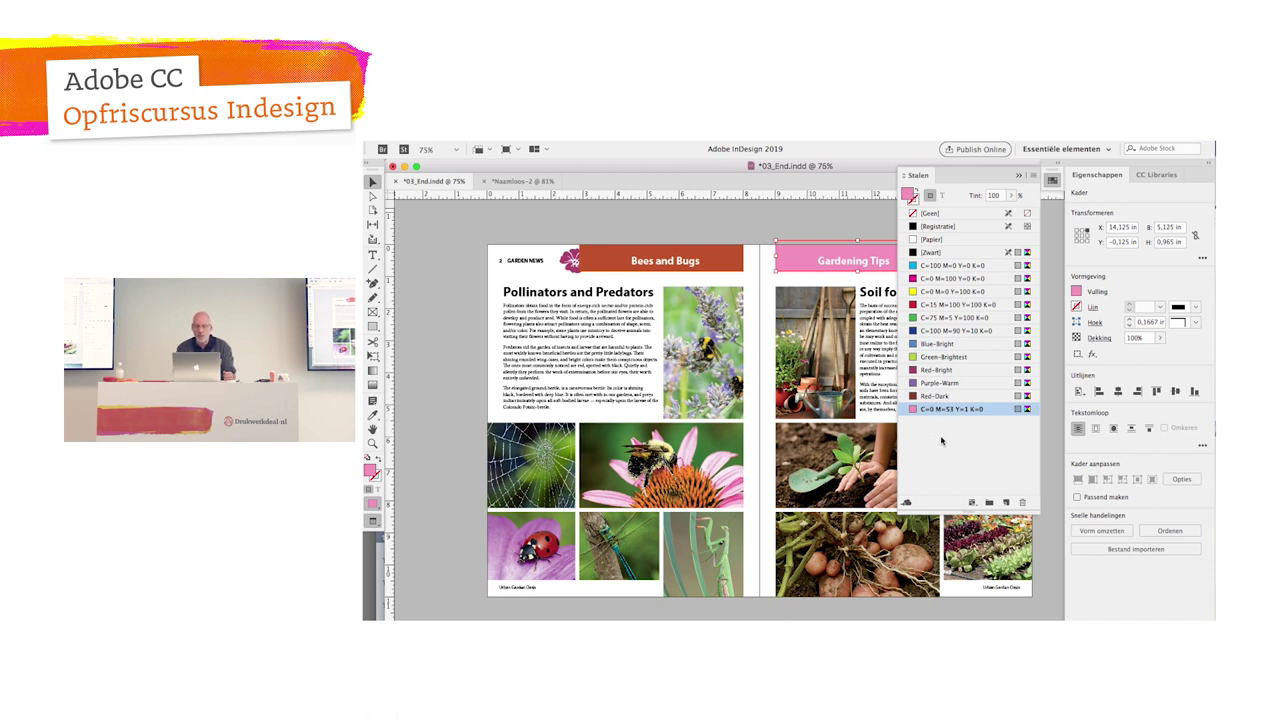
{"action": "left_click", "coordinate": [733, 460]}
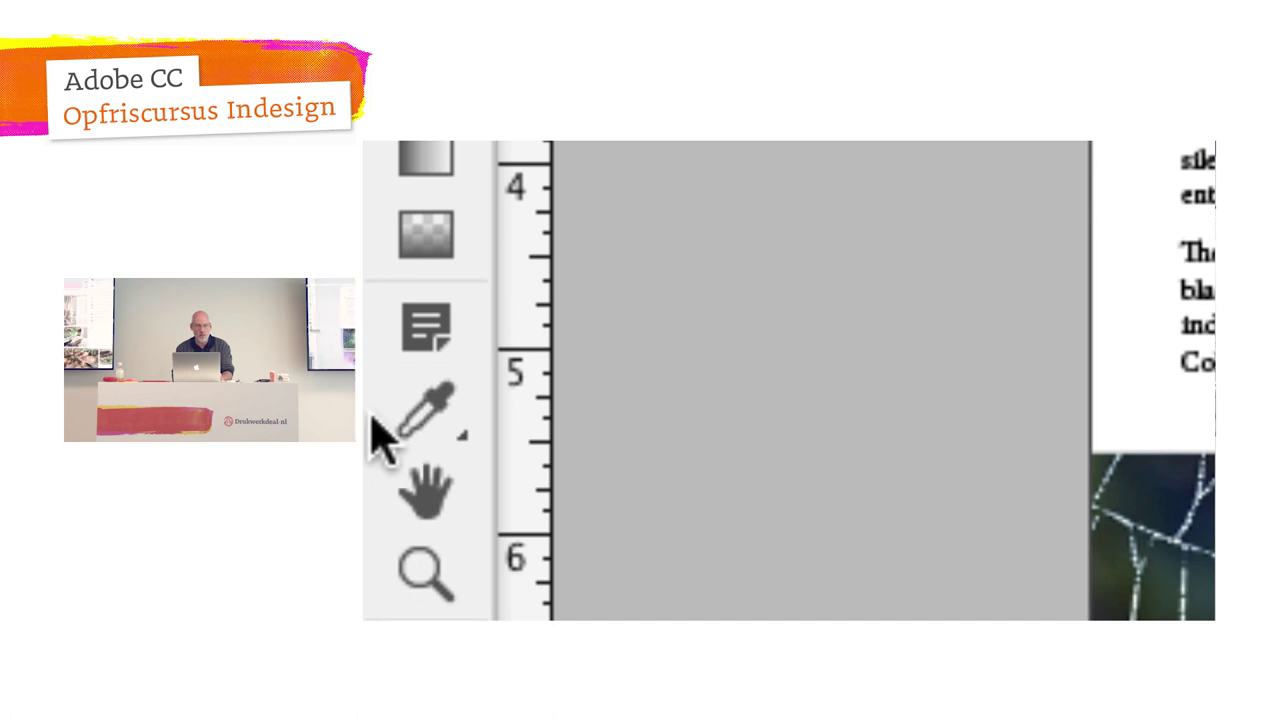
Step: Sample a five-colour theme from the bee photo and add it to Swatches as Kleurrijk_Thema
{"action": "left_click", "coordinate": [371, 419]}
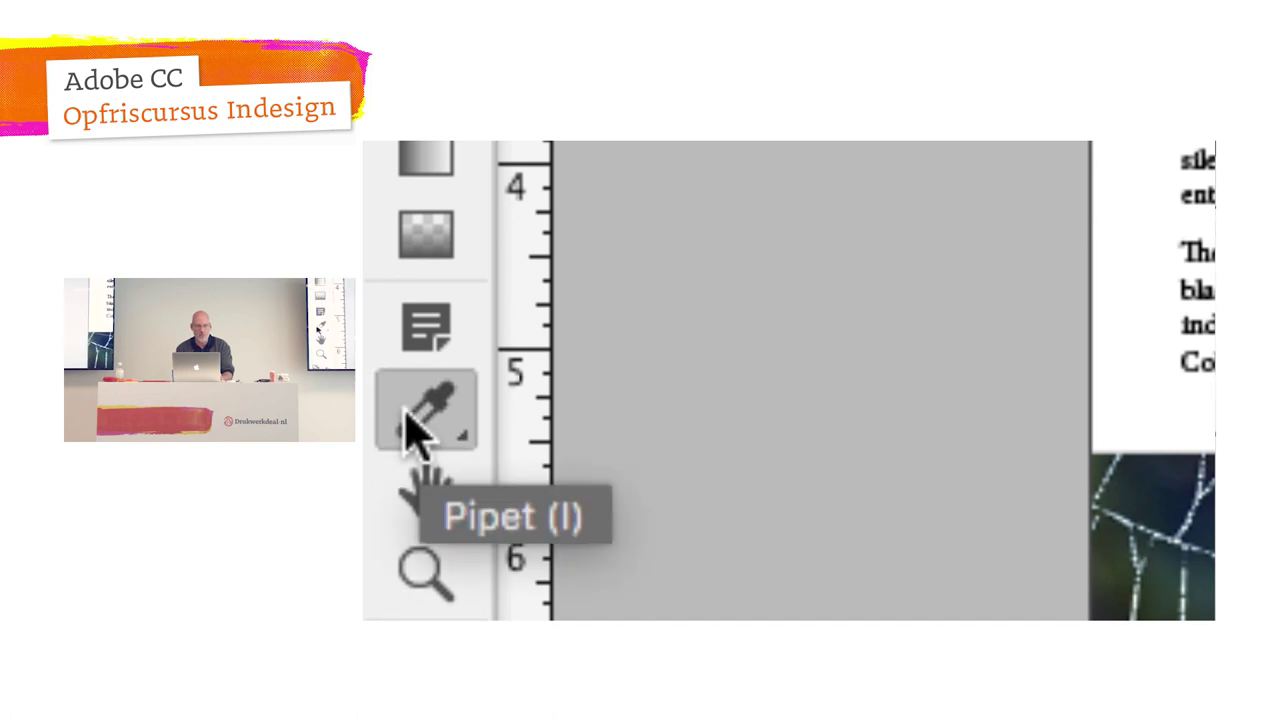
{"action": "left_click", "coordinate": [409, 420]}
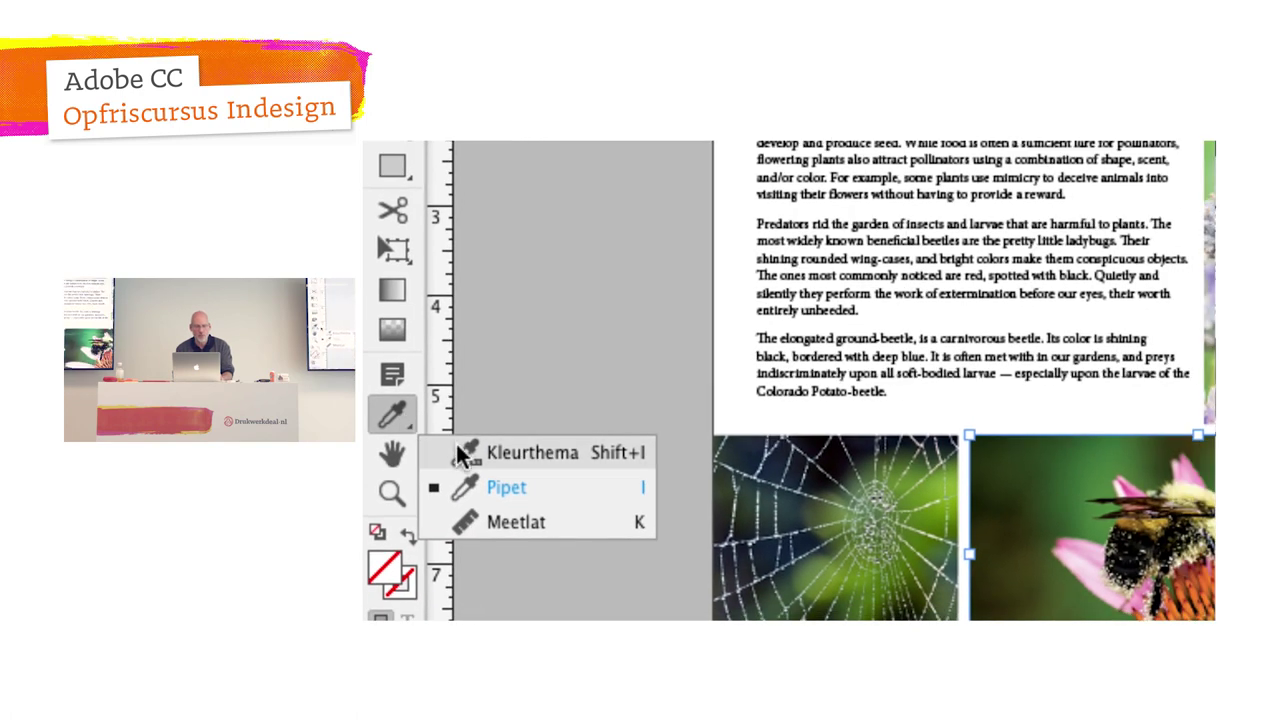
{"action": "left_click", "coordinate": [462, 455]}
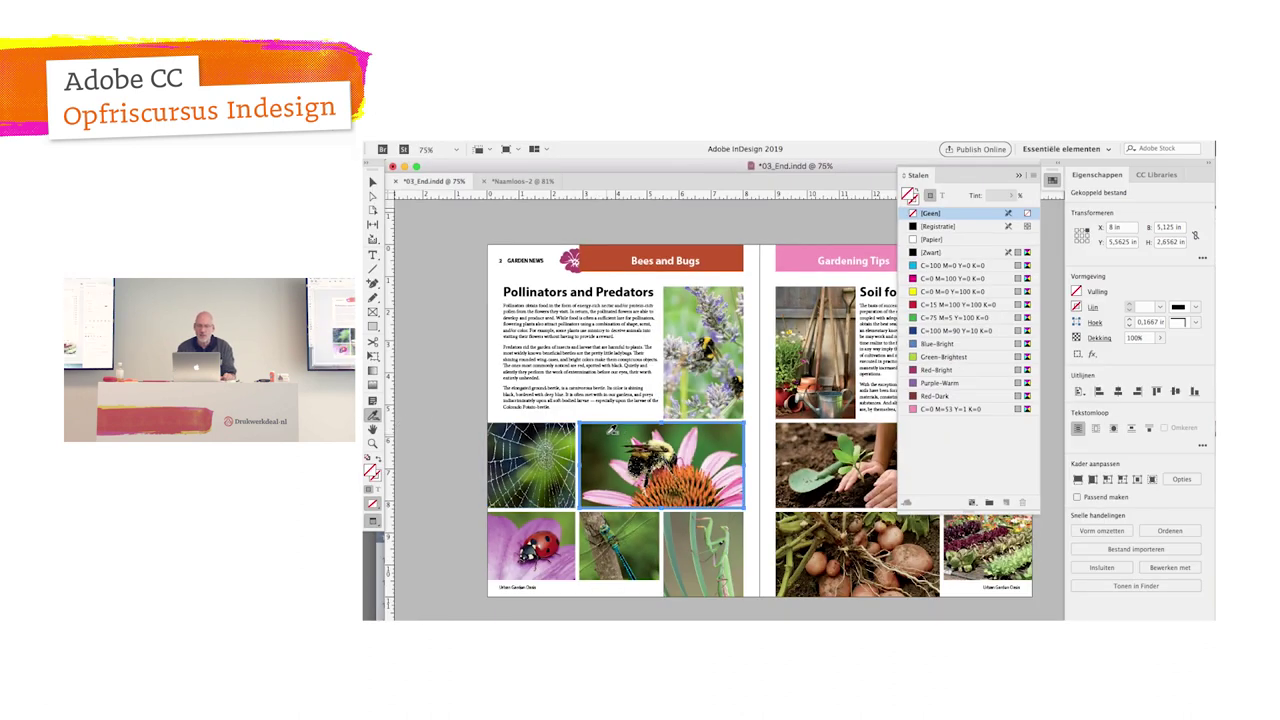
{"action": "left_click_drag", "start_coordinate": [612, 430], "coordinate": [730, 495]}
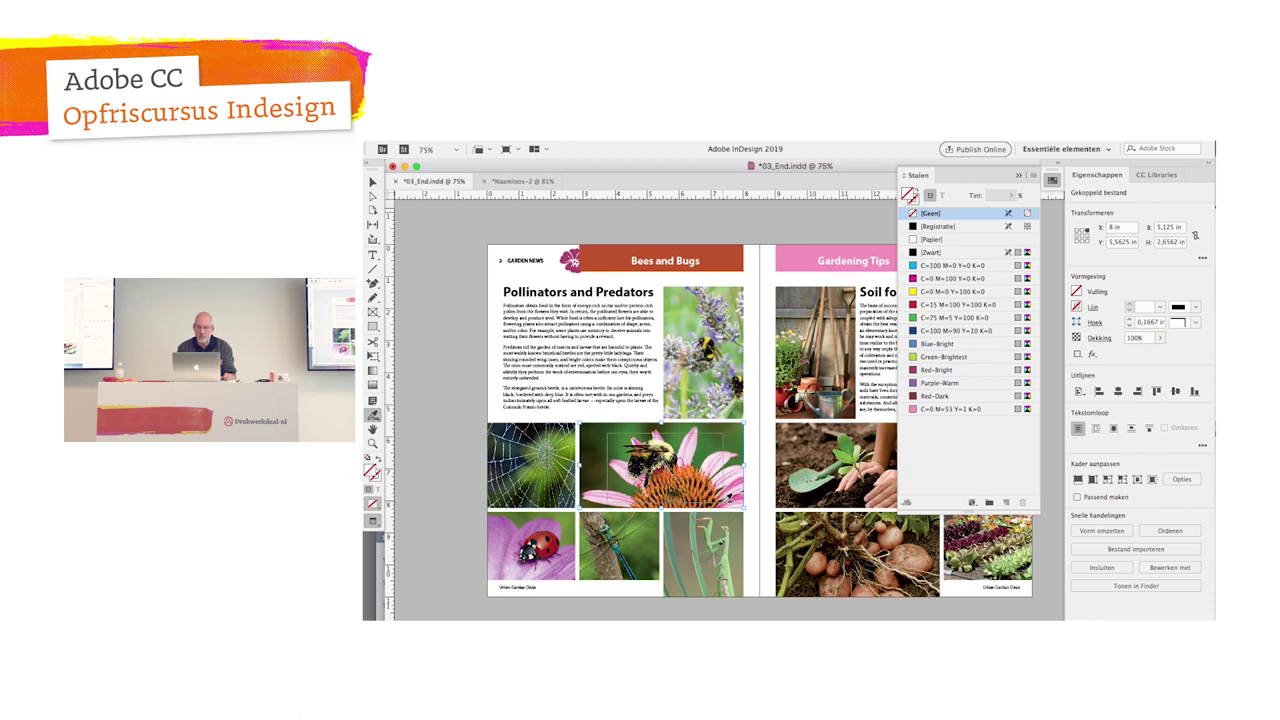
{"action": "left_click_drag", "start_coordinate": [730, 497], "coordinate": [731, 498]}
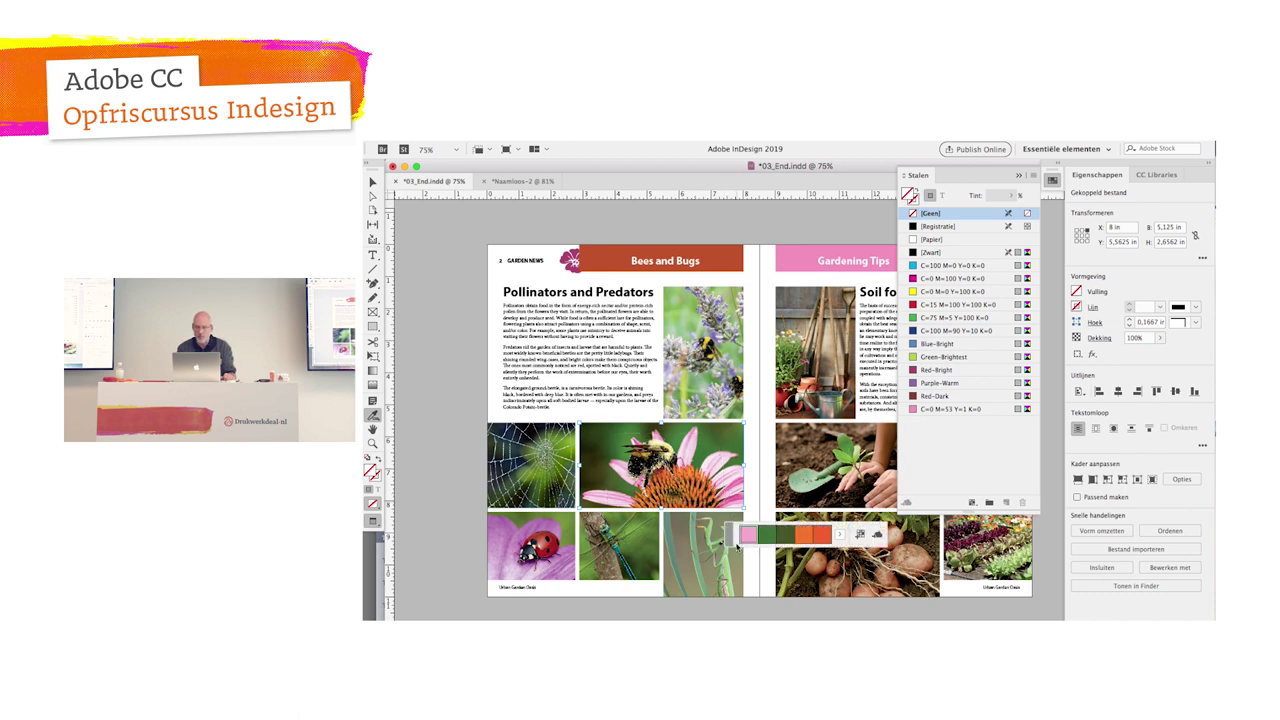
{"action": "mouse_move", "coordinate": [733, 545]}
{"action": "left_mouse_down"}
{"action": "mouse_move", "coordinate": [471, 297]}
{"action": "mouse_move", "coordinate": [421, 368]}
{"action": "left_mouse_up"}
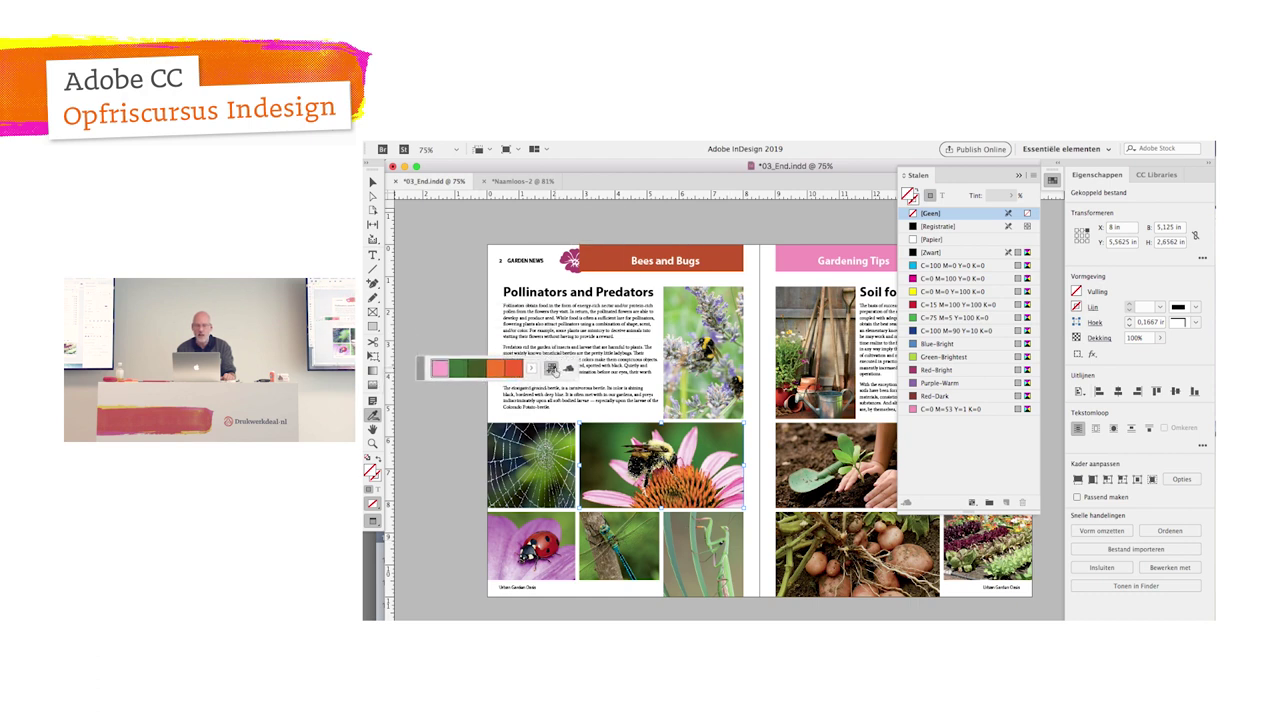
{"action": "left_click", "coordinate": [552, 369]}
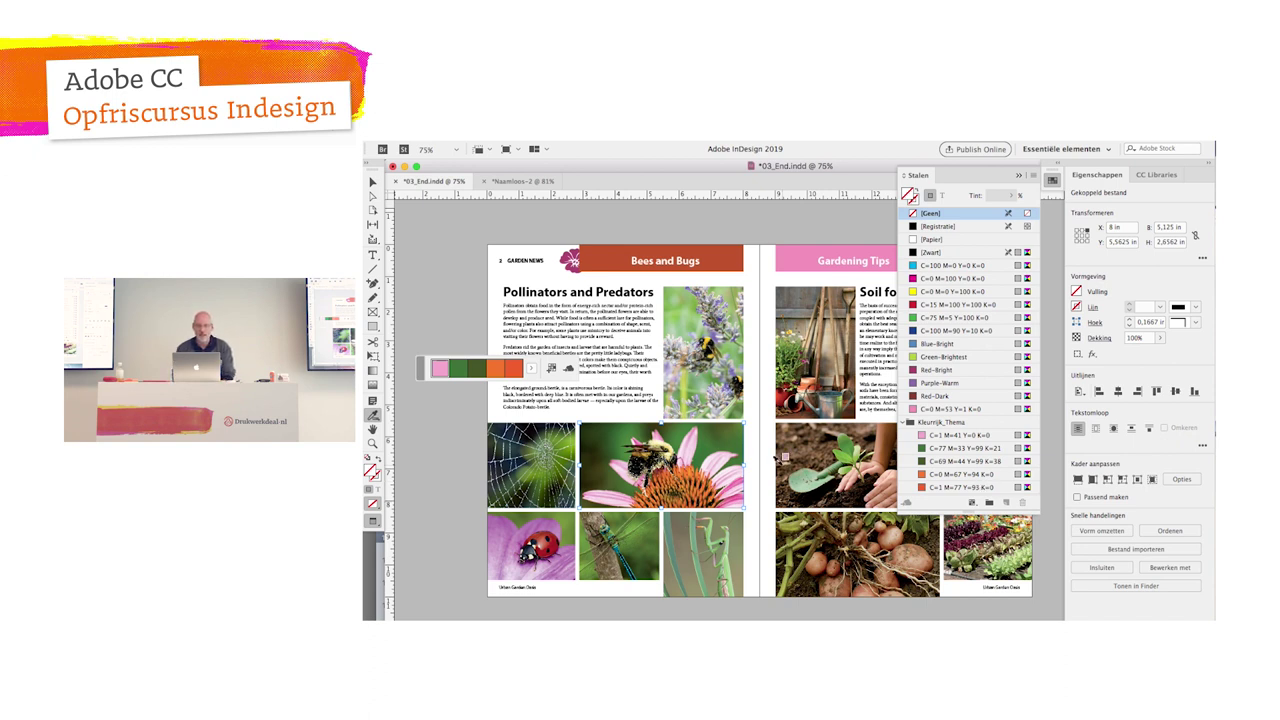
{"action": "left_click_drag", "start_coordinate": [880, 555], "coordinate": [762, 433]}
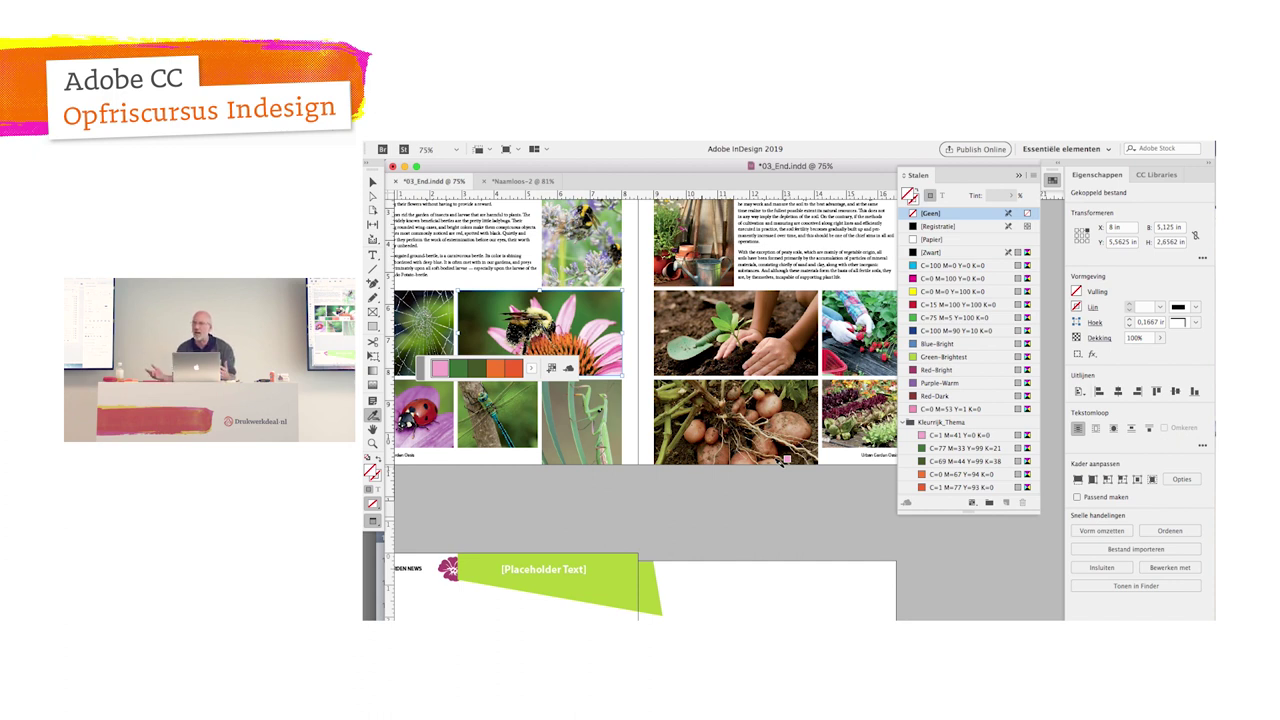
Step: Sample the potato photo's olive and brown theme and add it to Swatches as Kleurrijk_Thema 2
{"action": "left_click", "coordinate": [373, 418]}
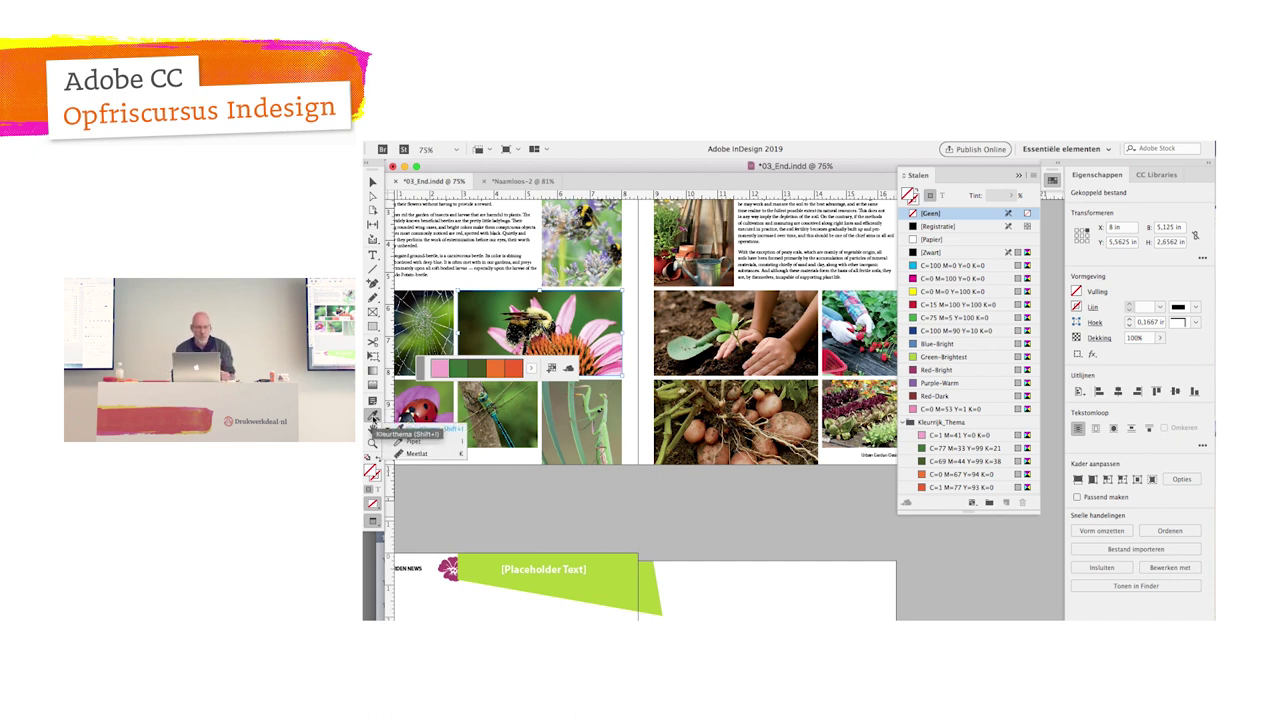
{"action": "left_click", "coordinate": [682, 383]}
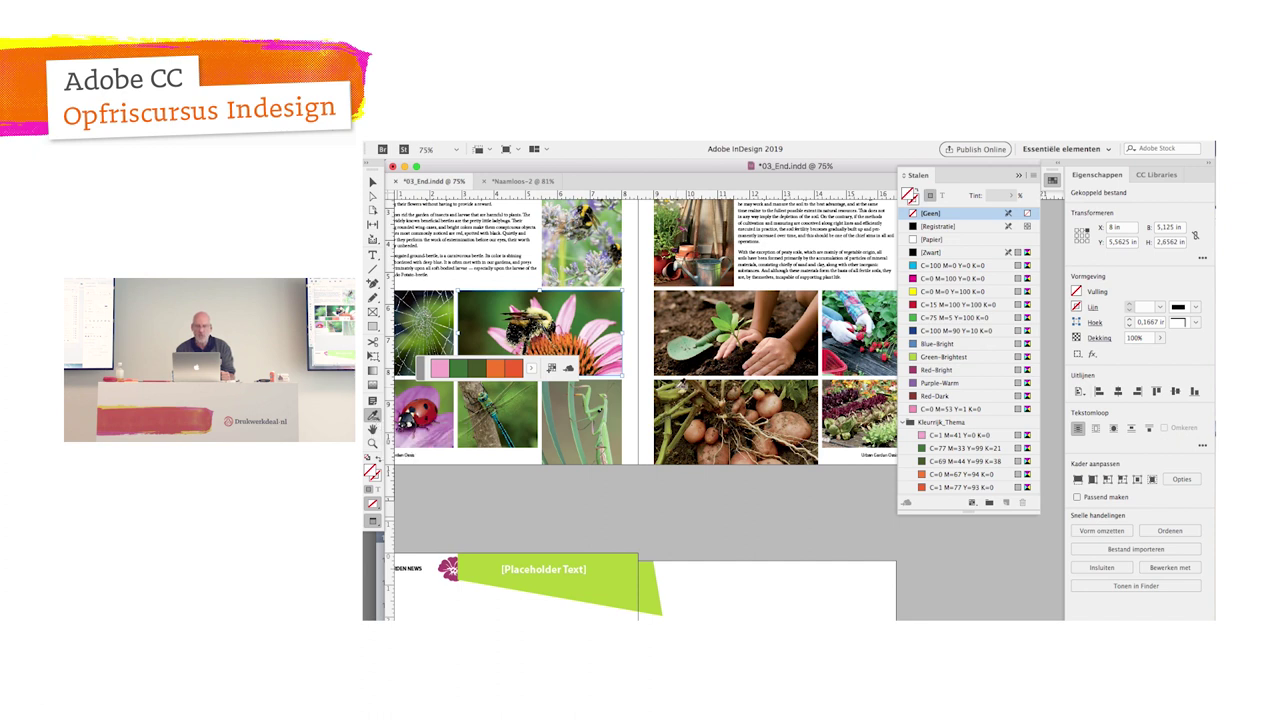
{"action": "left_click", "coordinate": [800, 453]}
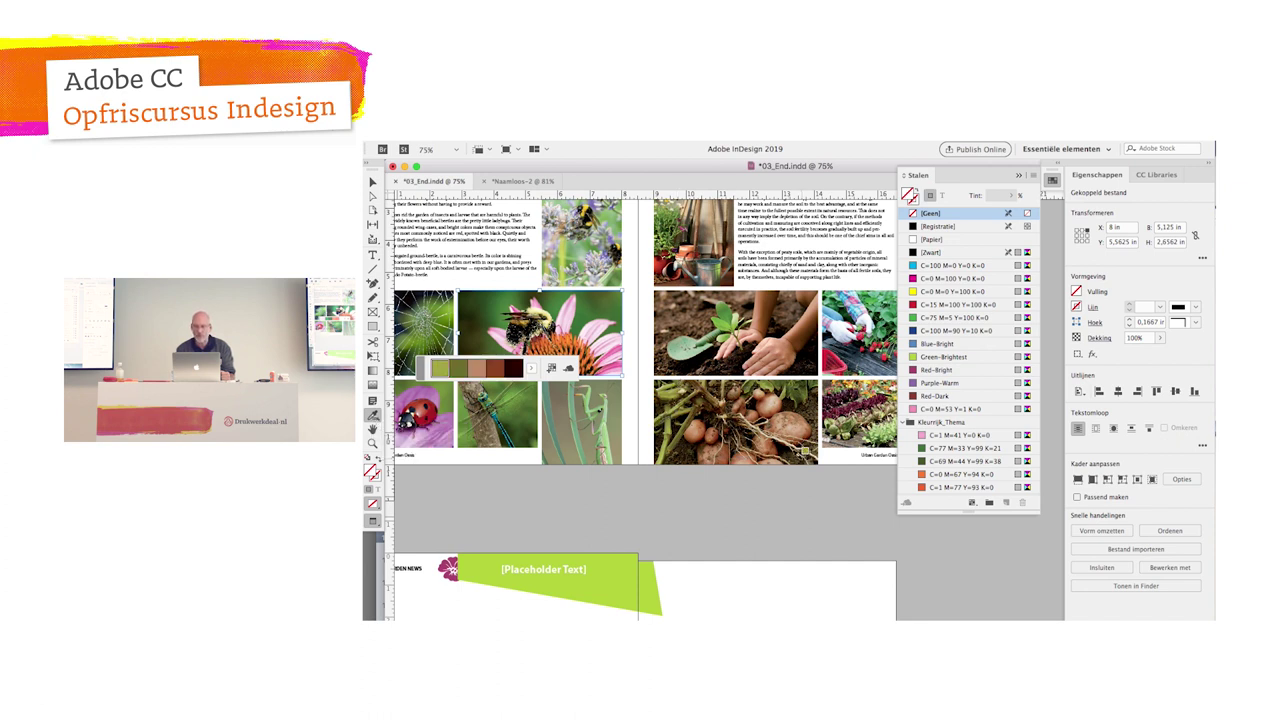
{"action": "left_click_drag", "start_coordinate": [419, 373], "coordinate": [664, 497]}
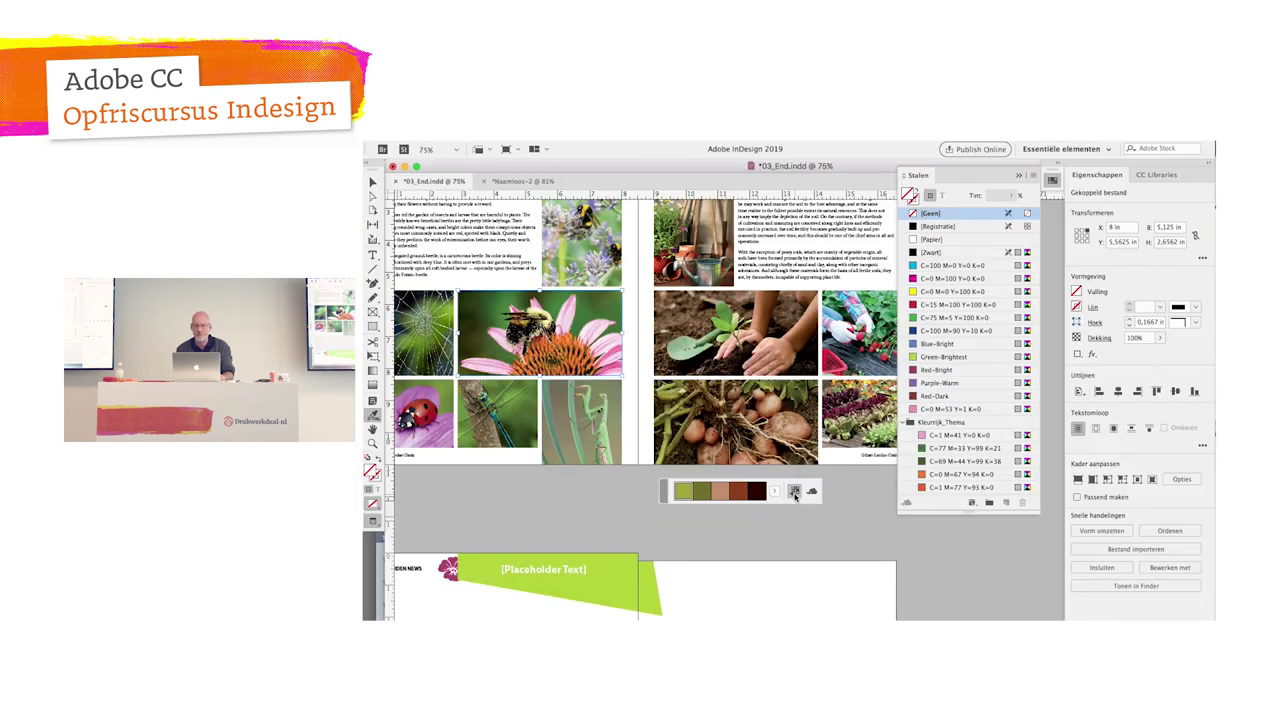
{"action": "left_click", "coordinate": [795, 491]}
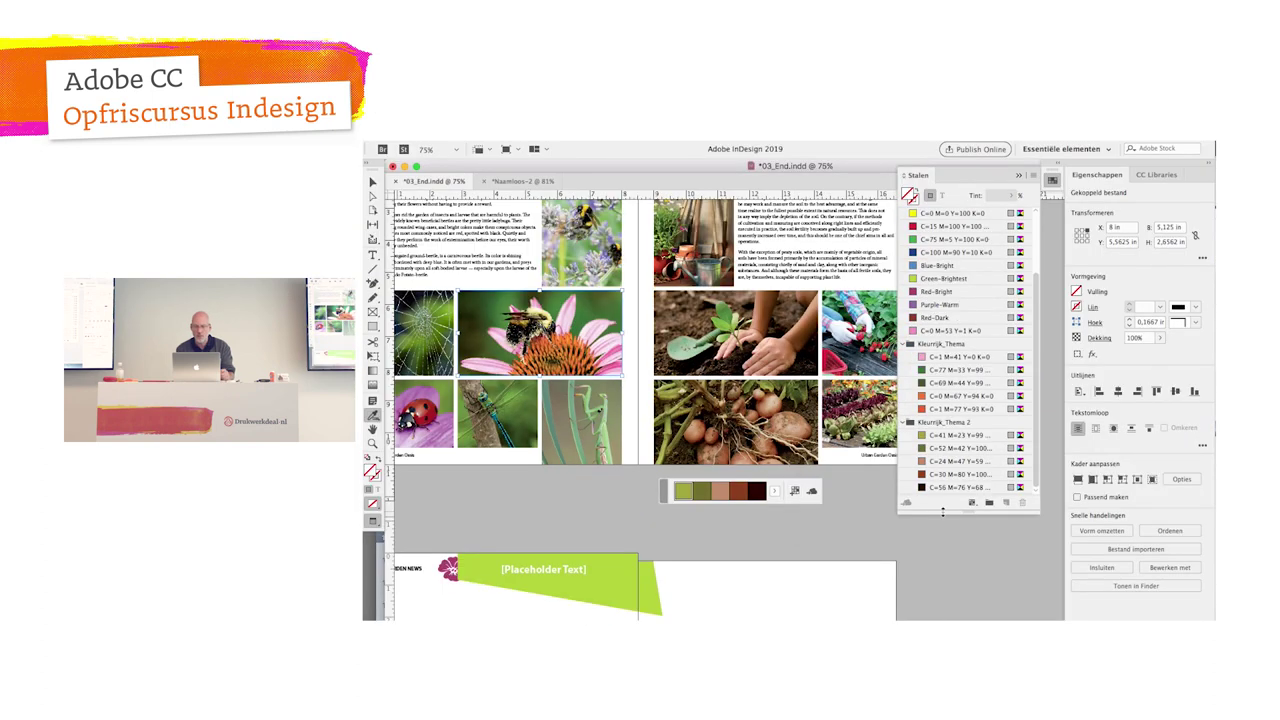
{"action": "left_click_drag", "start_coordinate": [967, 513], "coordinate": [959, 548]}
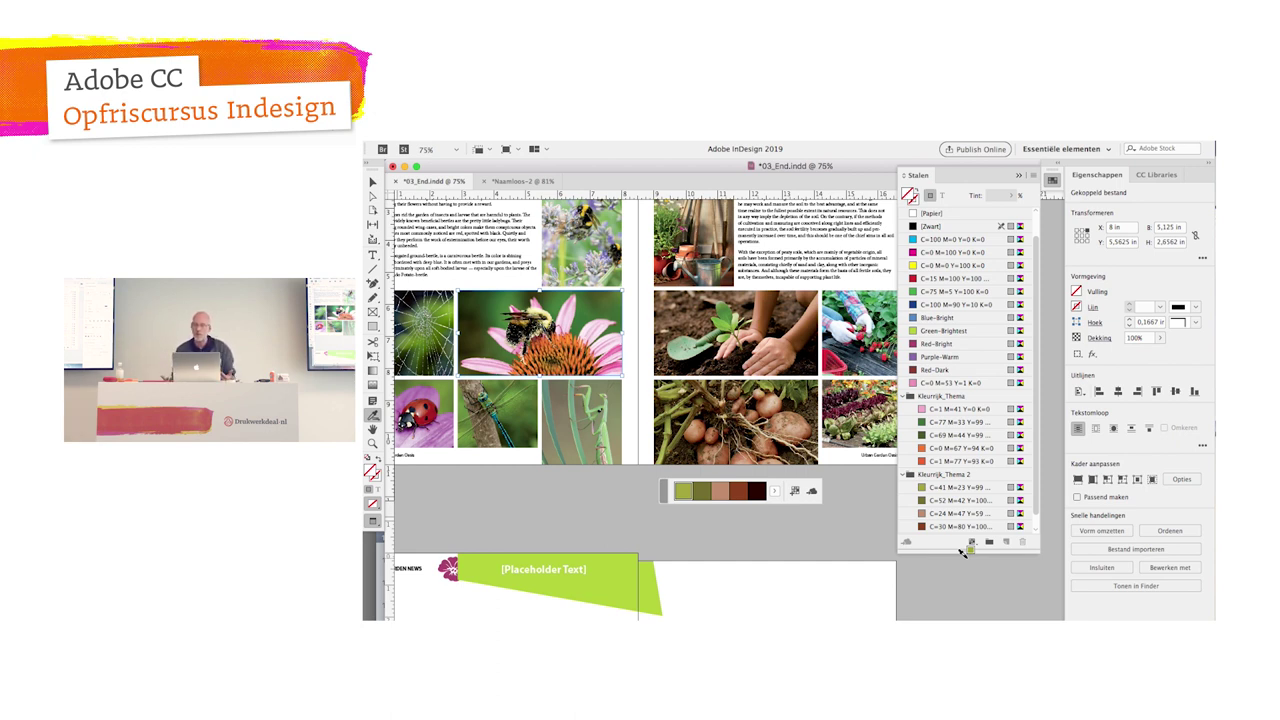
Step: Create the CC library 'DWD BioWise folder' and add the potato colour theme to it
{"action": "left_click", "coordinate": [795, 141]}
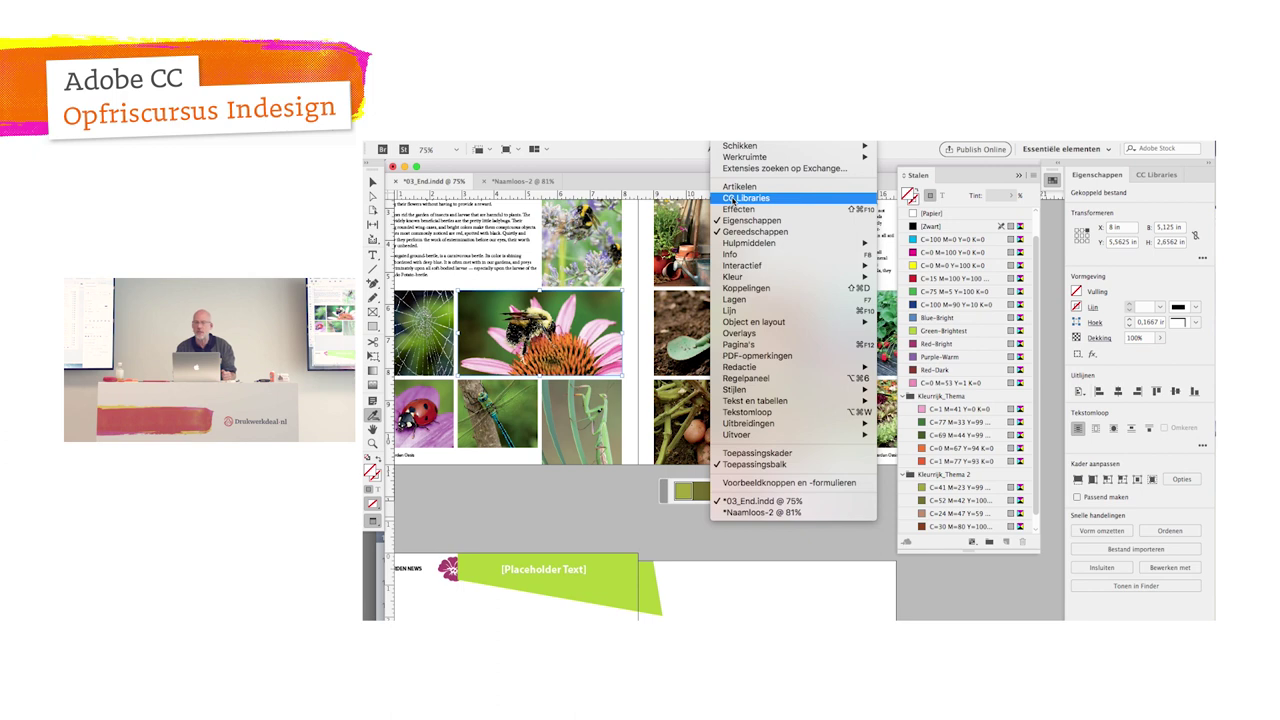
{"action": "left_click", "coordinate": [735, 201]}
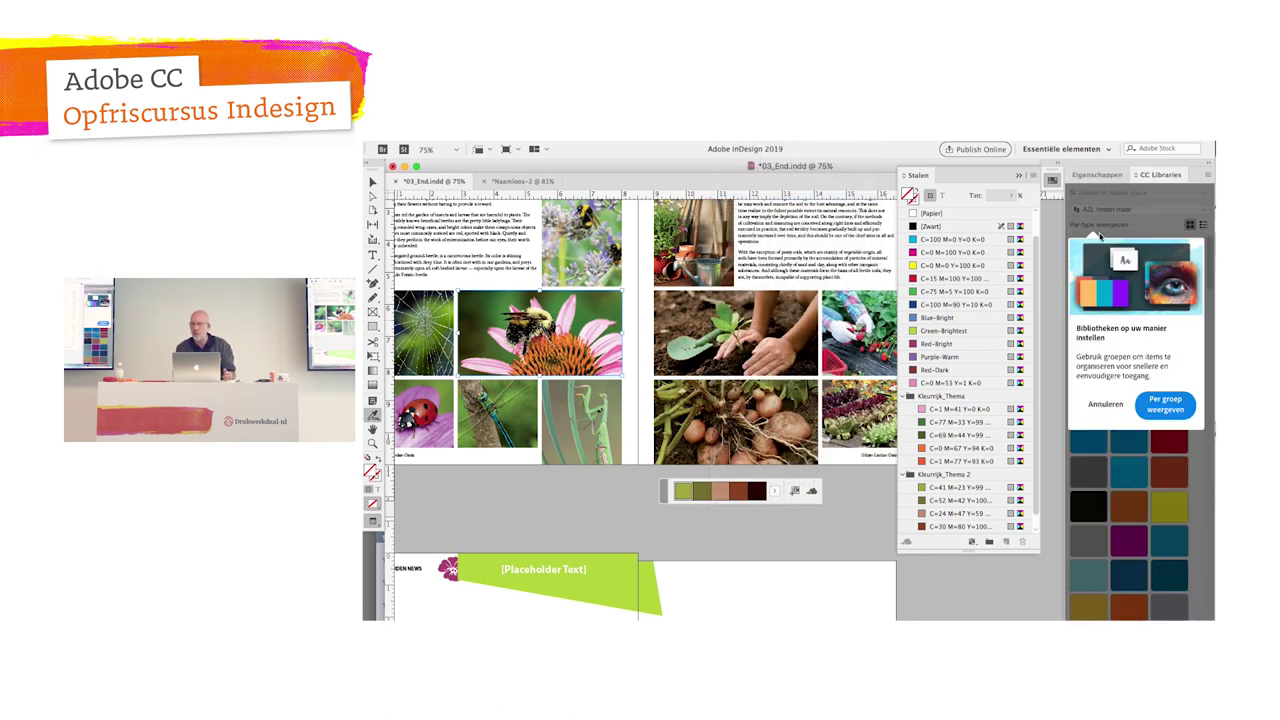
{"action": "left_click", "coordinate": [1114, 236]}
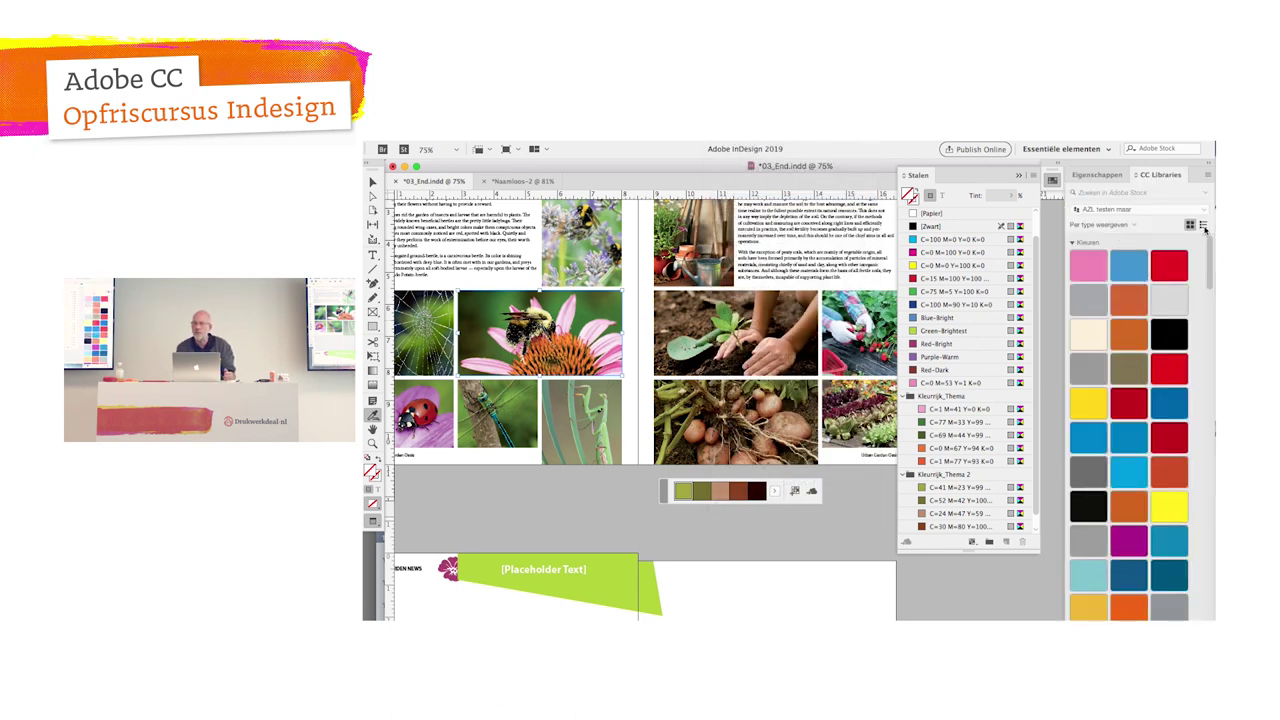
{"action": "left_click", "coordinate": [1205, 211]}
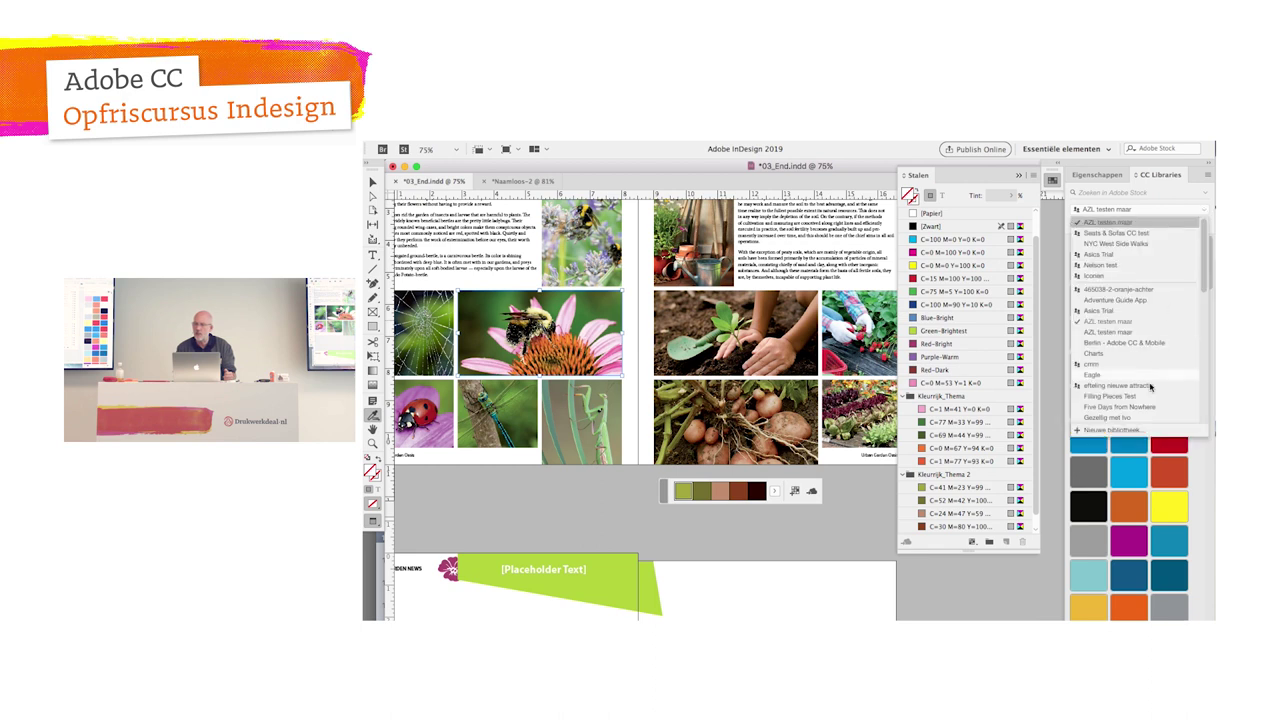
{"action": "left_click", "coordinate": [1145, 429]}
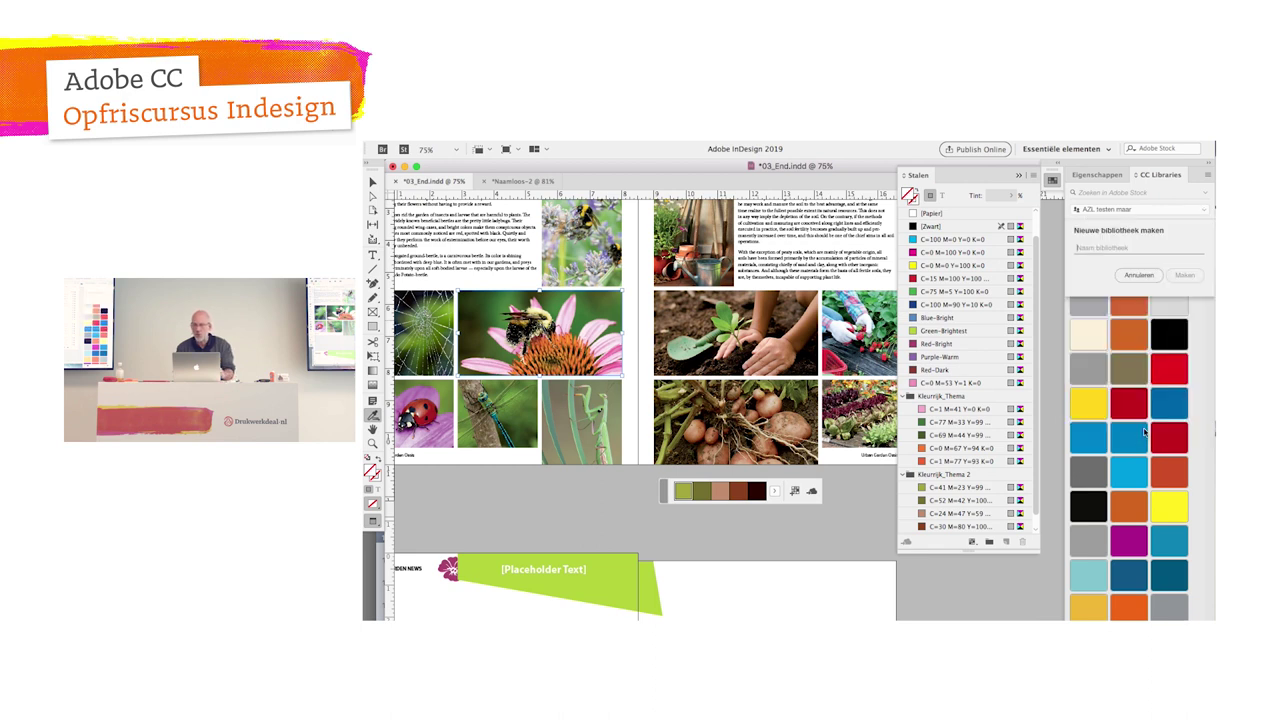
{"action": "type", "text": "DWD BioWise folder"}
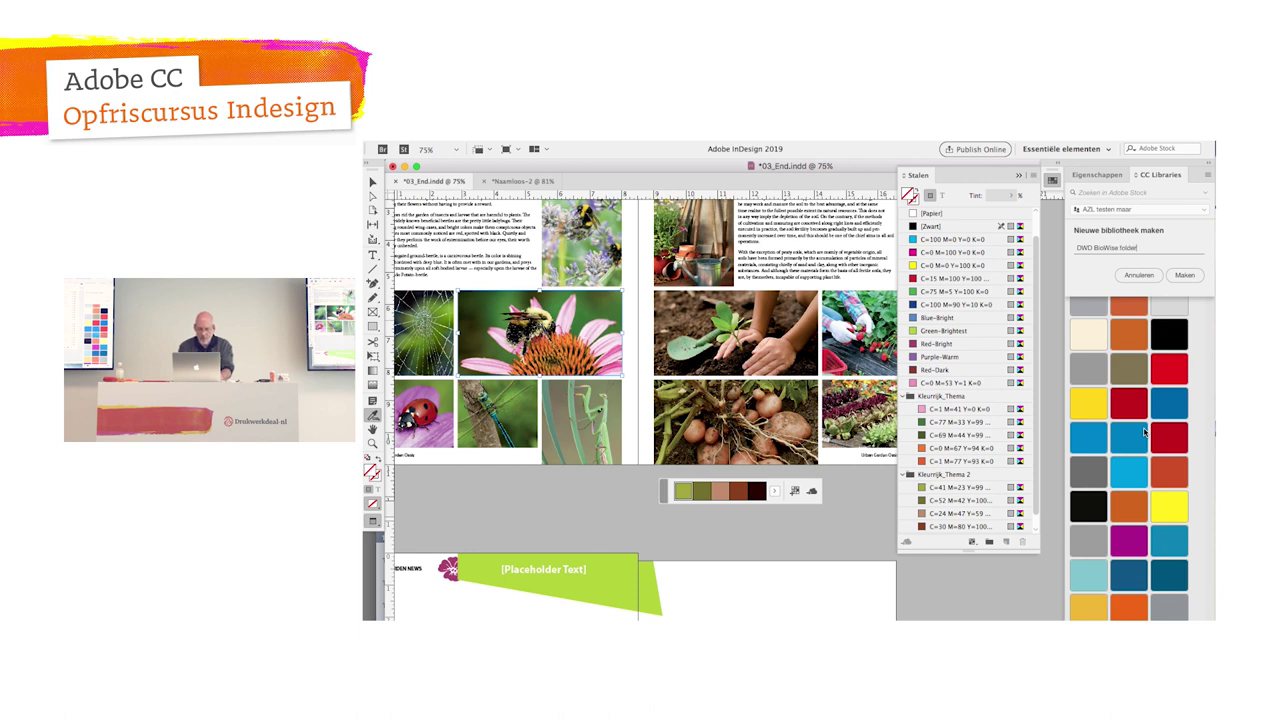
{"action": "key", "text": "Return"}
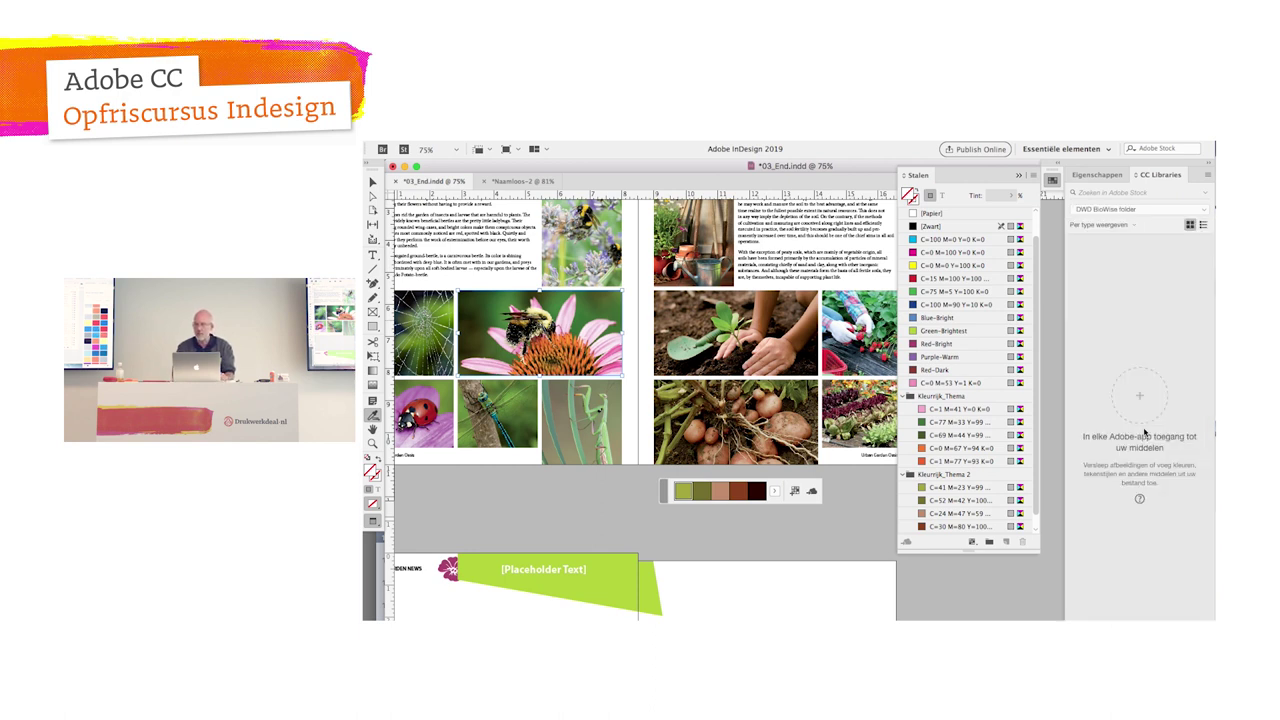
{"action": "left_click", "coordinate": [811, 493]}
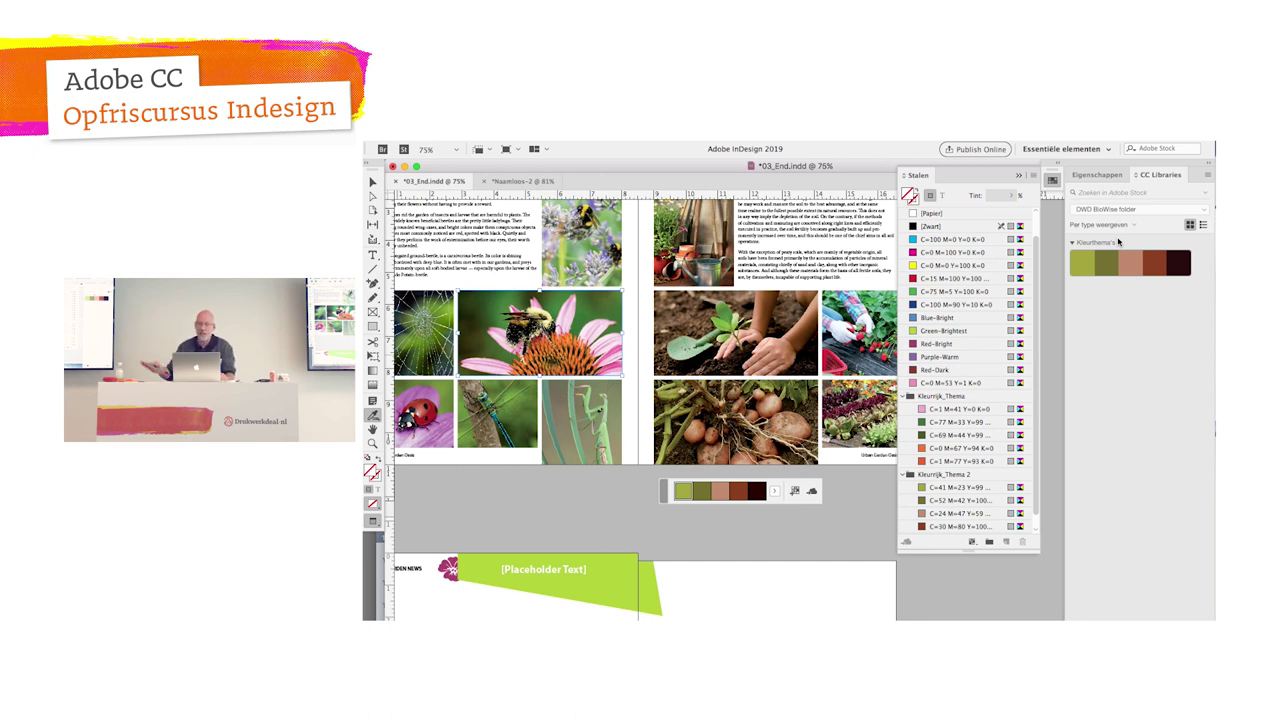
{"action": "key", "text": "super+Tab"}
{"action": "key", "text": "super+Tab"}
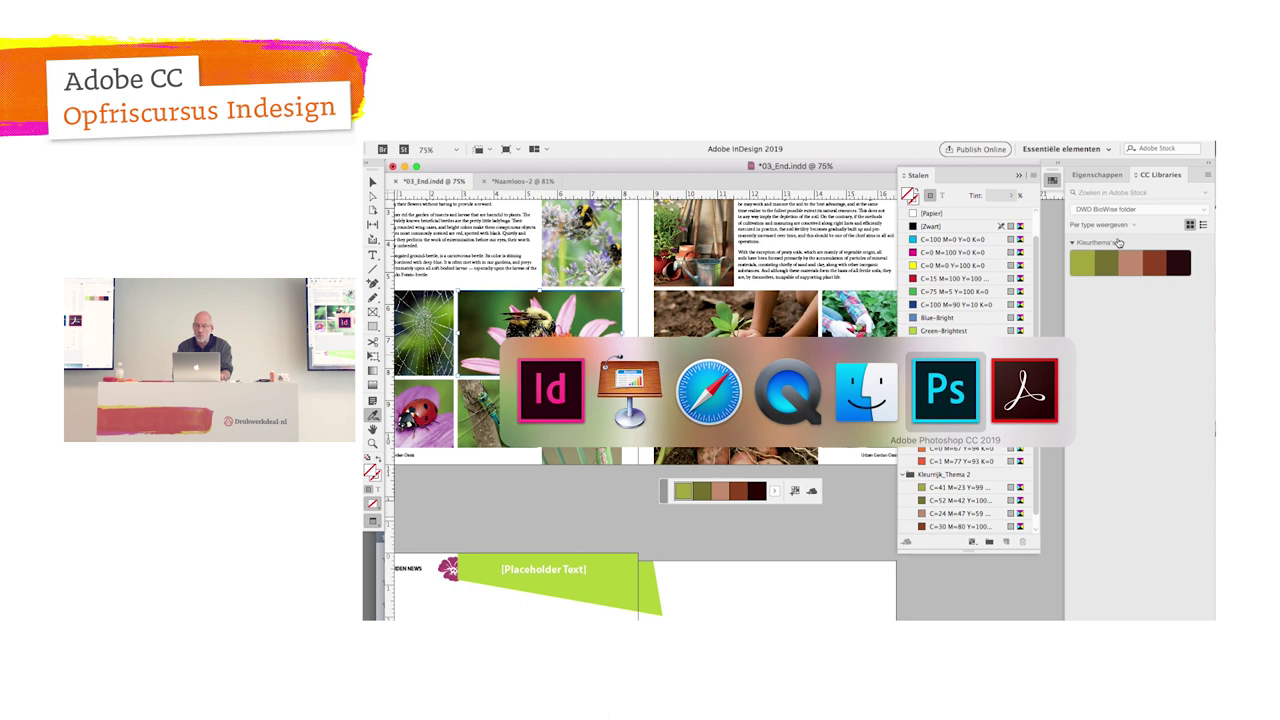
Step: In Photoshop, dock the Libraries panel and display the DWD BioWise folder library's colour theme
{"action": "left_click", "coordinate": [845, 140]}
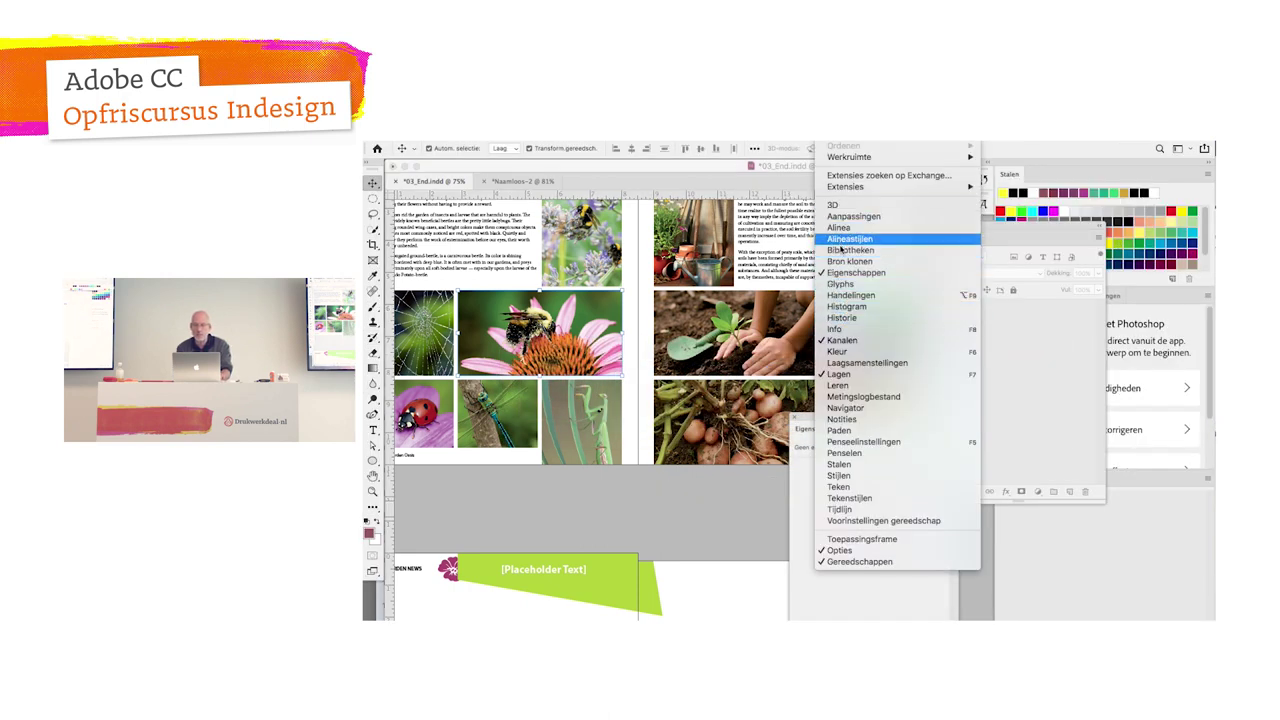
{"action": "left_click", "coordinate": [841, 250]}
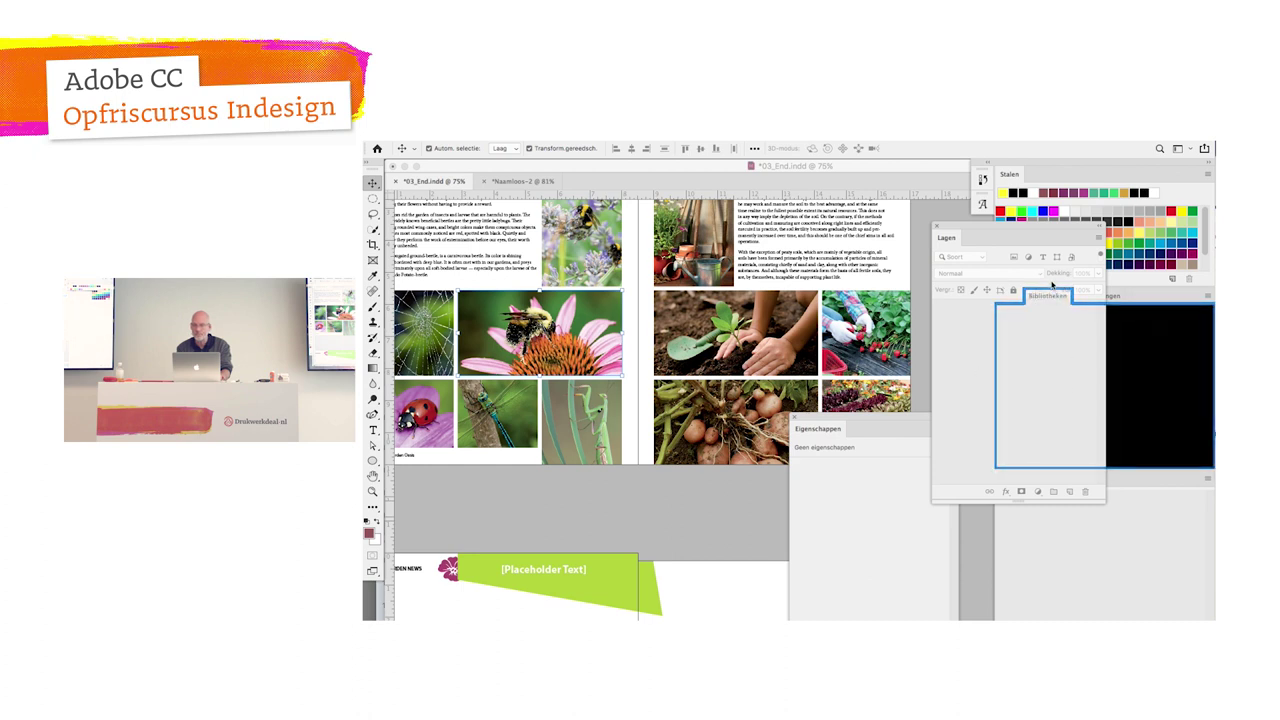
{"action": "left_click_drag", "start_coordinate": [1052, 287], "coordinate": [1052, 292]}
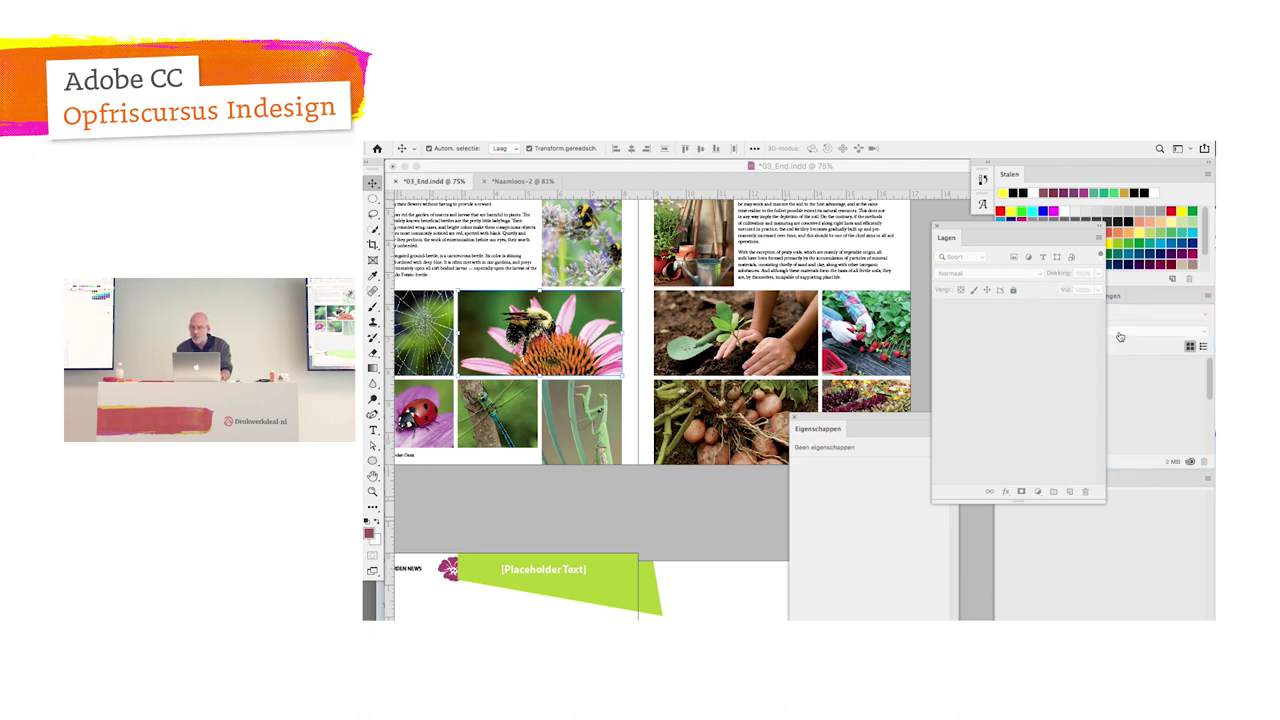
{"action": "left_click_drag", "start_coordinate": [1000, 230], "coordinate": [810, 260]}
{"action": "left_click", "coordinate": [1047, 296]}
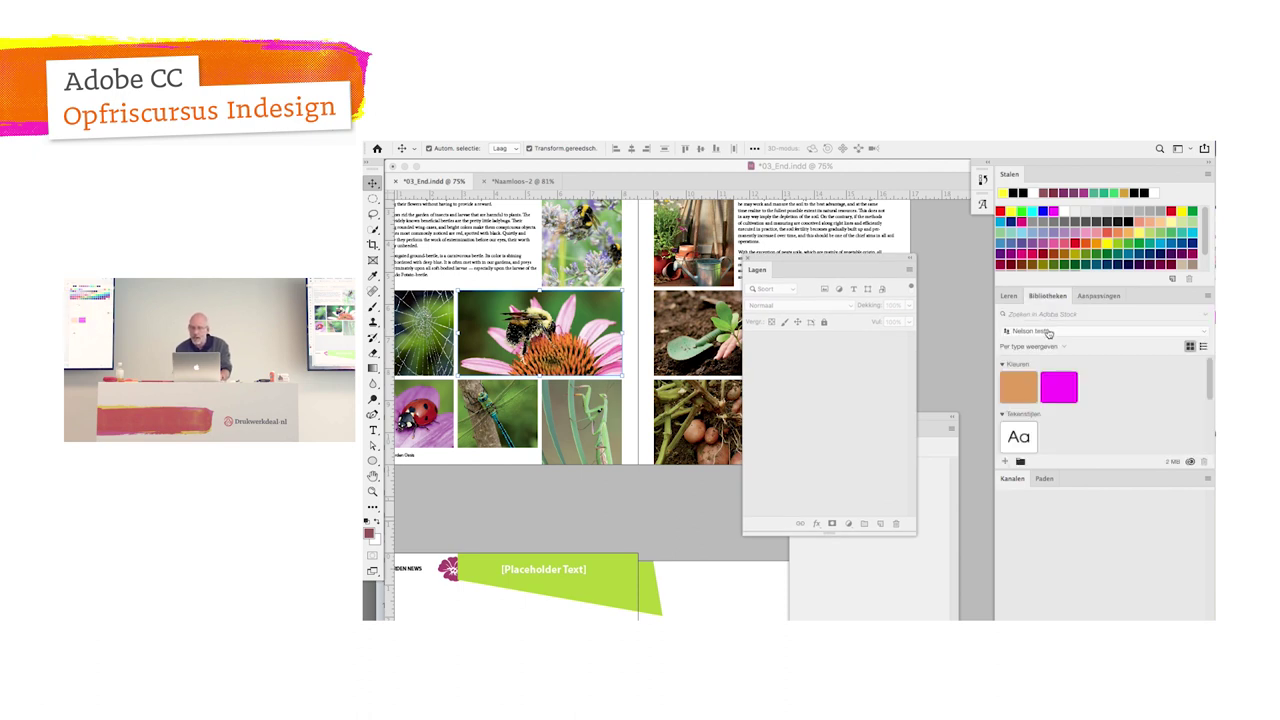
{"action": "left_click", "coordinate": [1203, 331]}
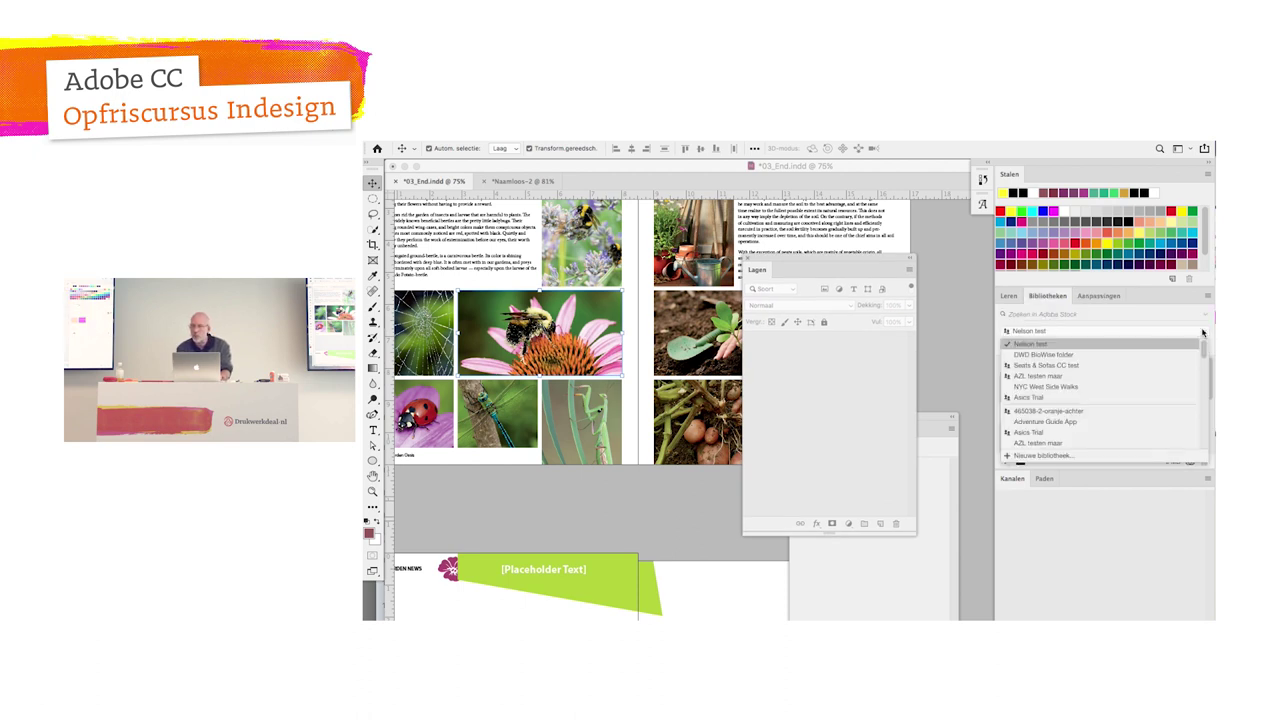
{"action": "left_click", "coordinate": [1080, 355]}
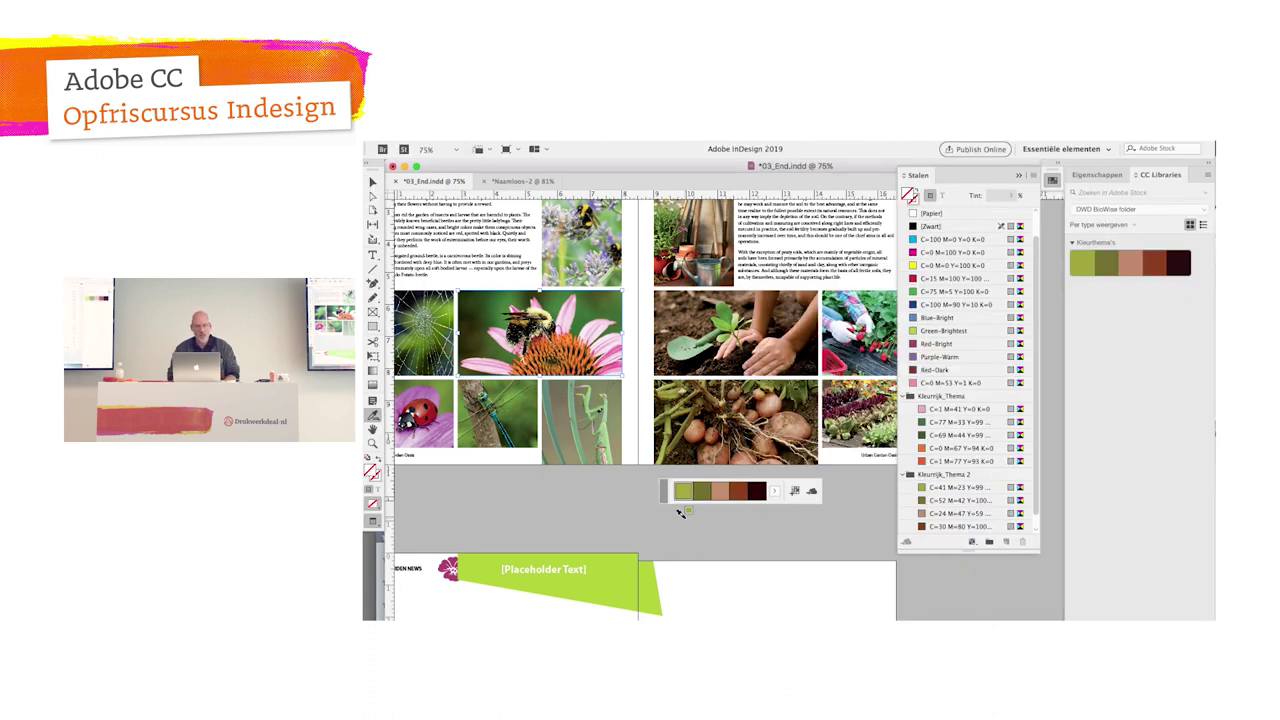
Step: Fit the Bees and Bugs spread in the window and view it in Preview mode for export
{"action": "key", "text": "ctrl+0"}
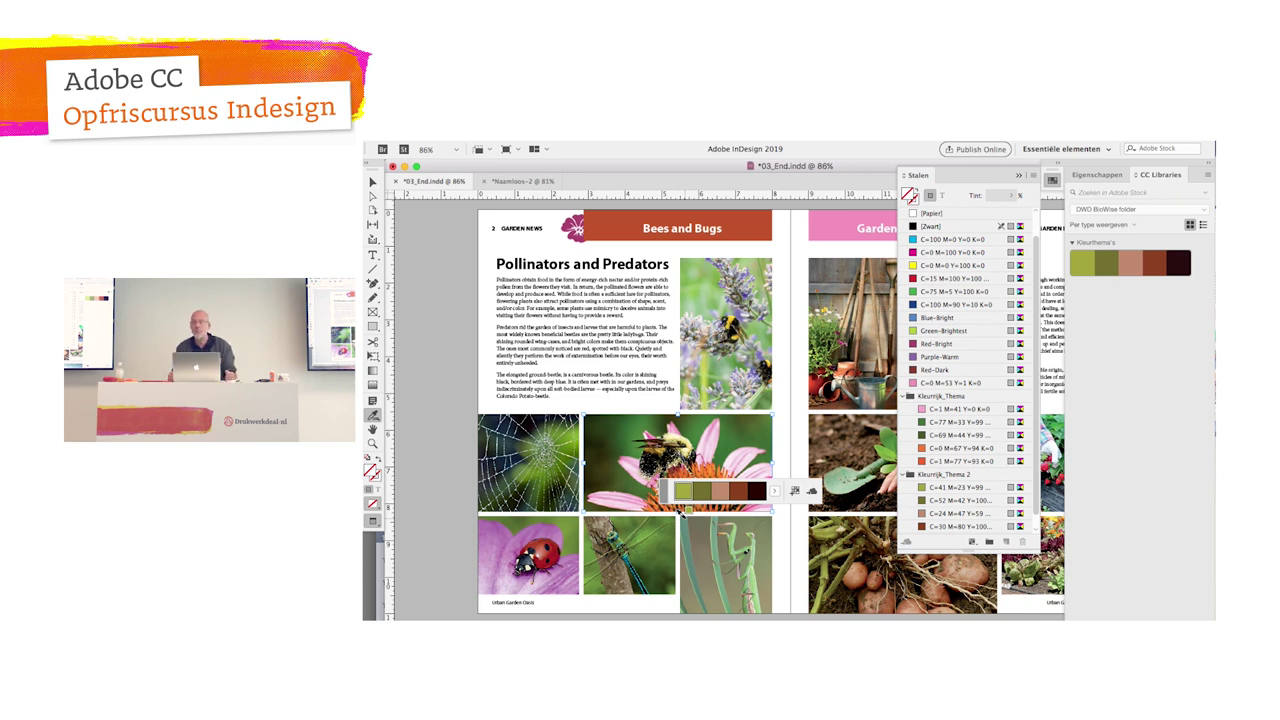
{"action": "key", "text": "ctrl+a"}
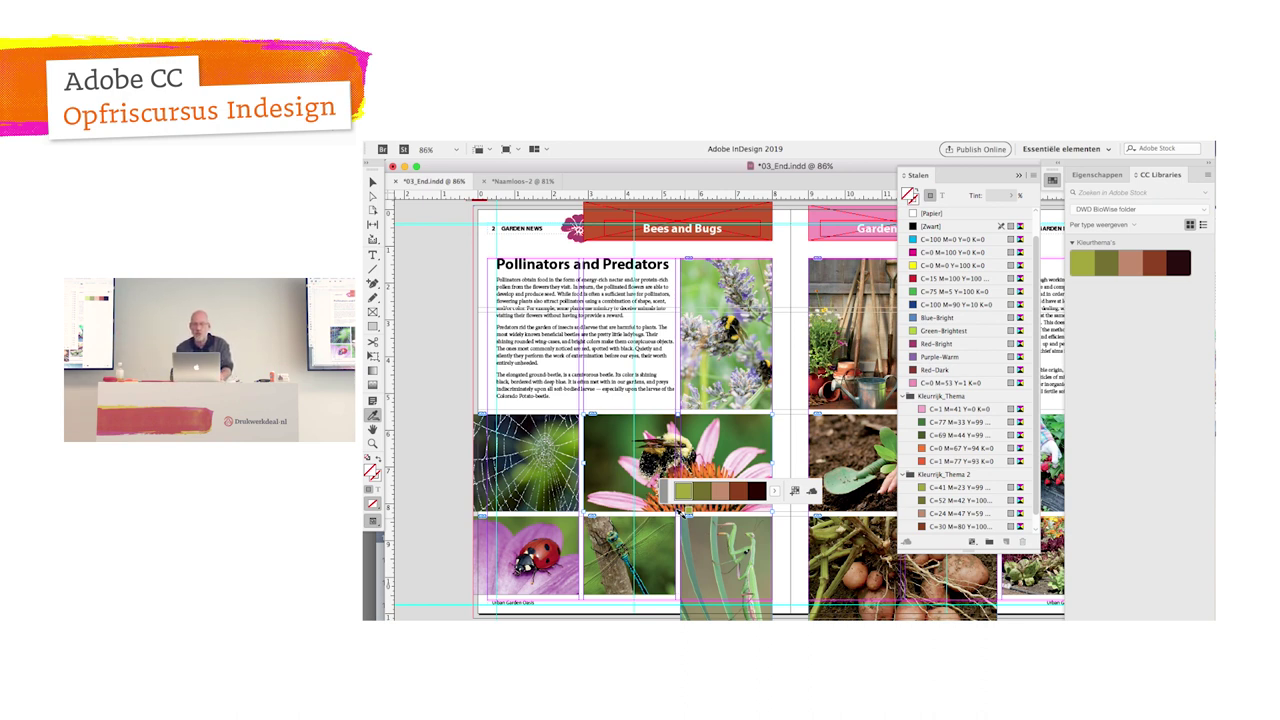
{"action": "key", "text": "w"}
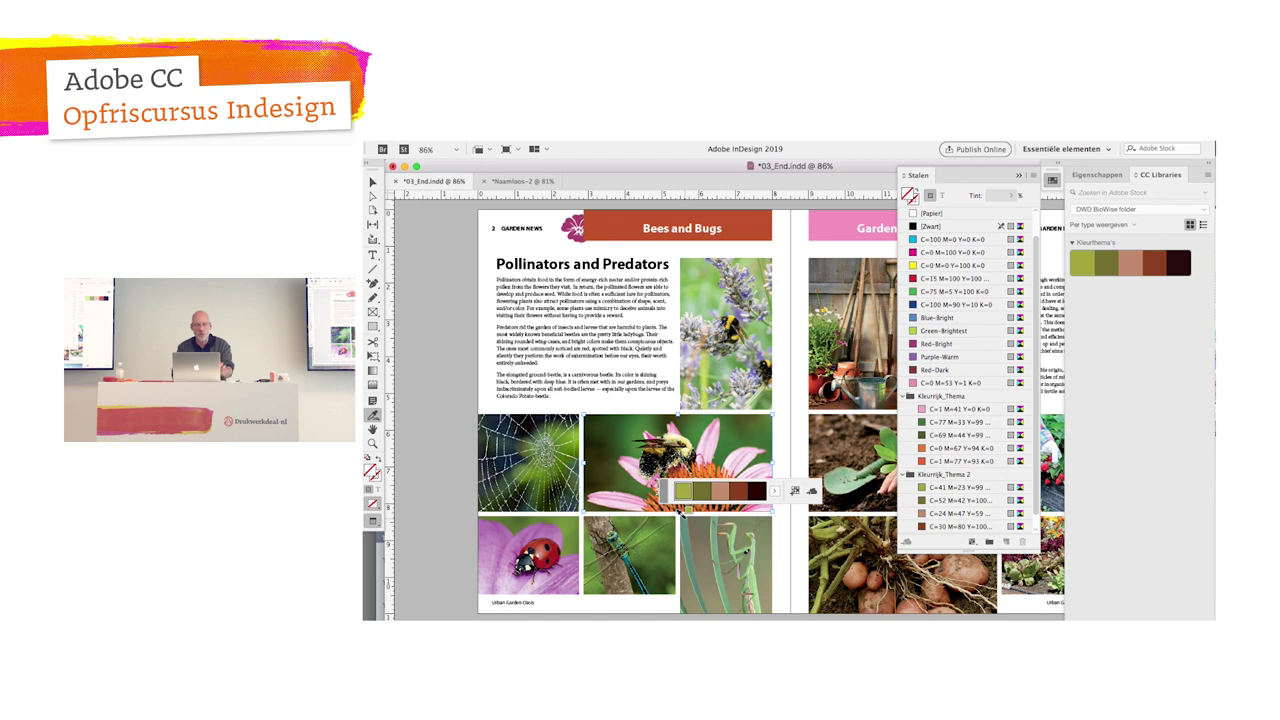
{"action": "key", "text": "ctrl+e"}
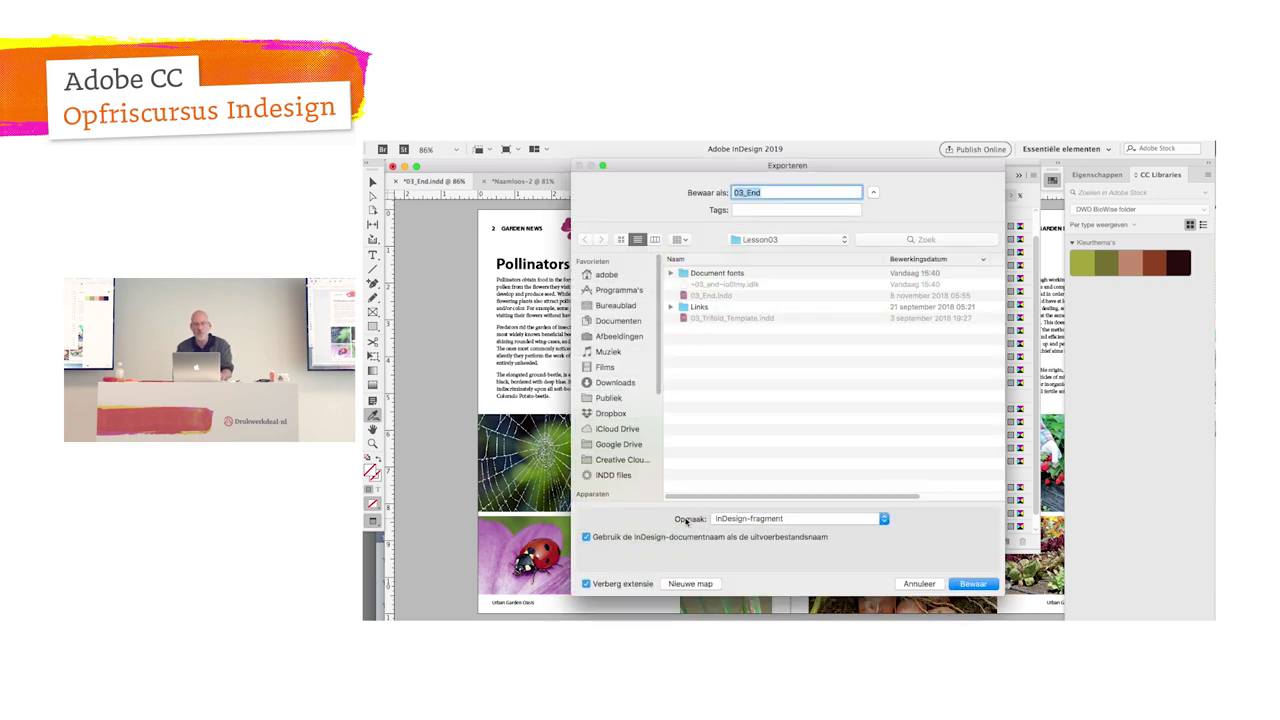
Step: Pick Adobe PDF (afdrukken) as the export format, then cancel the export
{"action": "left_click", "coordinate": [794, 519]}
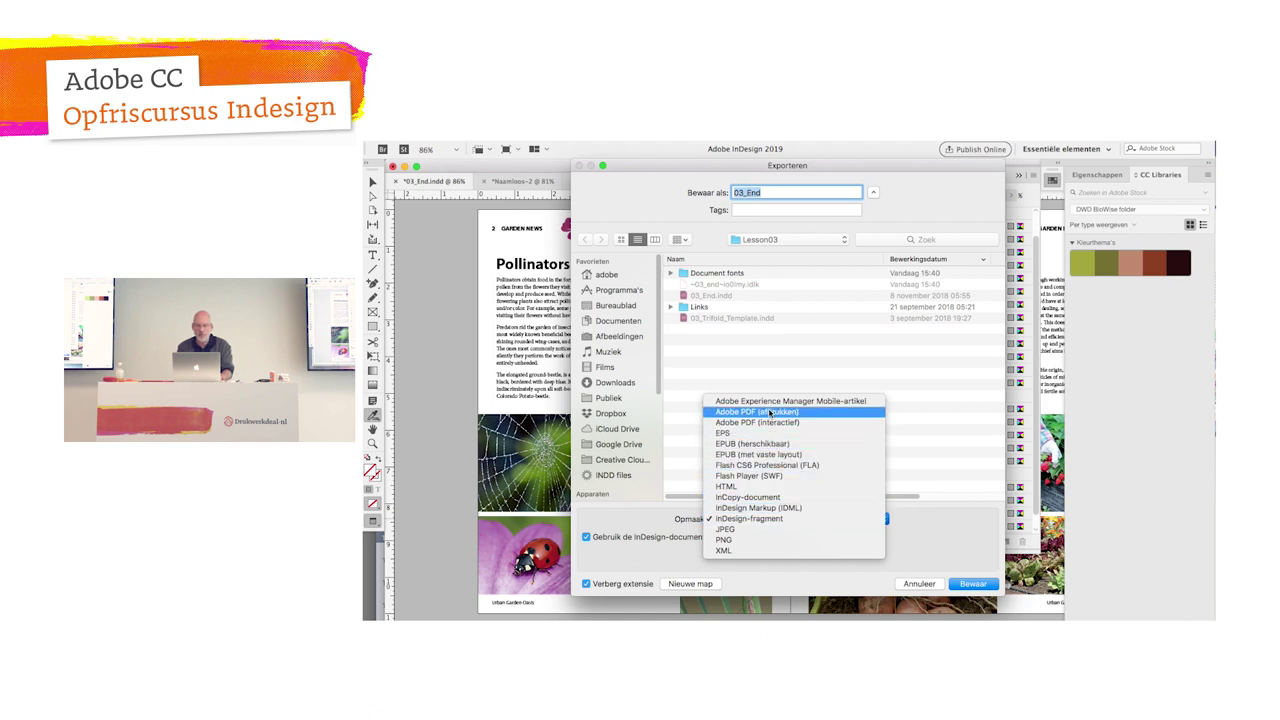
{"action": "left_click", "coordinate": [769, 413]}
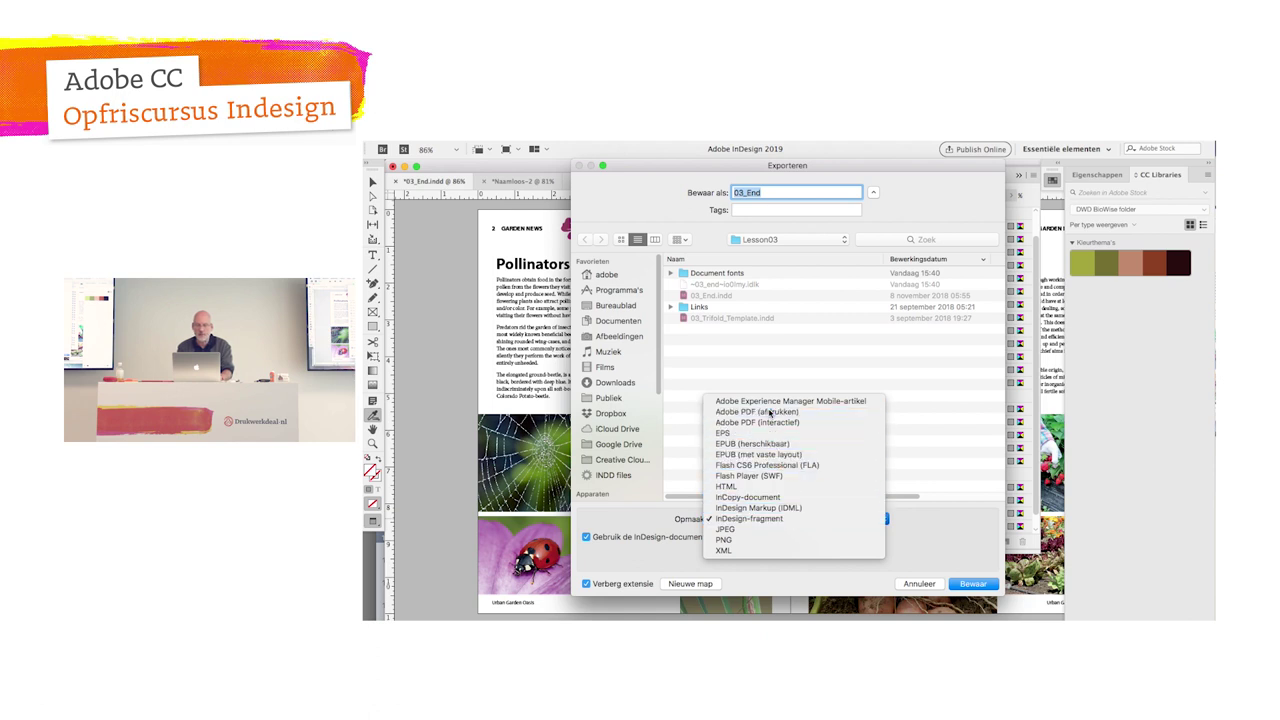
{"action": "left_click", "coordinate": [919, 584]}
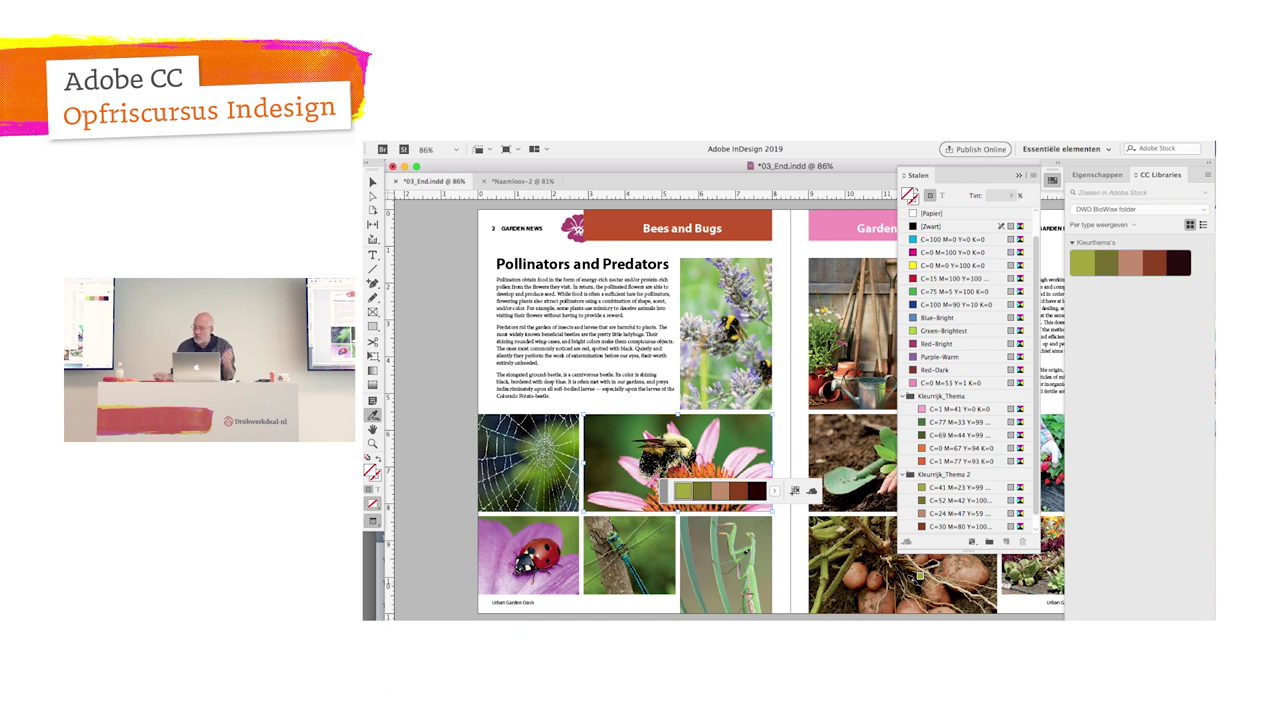
Step: Review the document's package summary, close it without packaging, and return to Export
{"action": "left_click", "coordinate": [455, 139]}
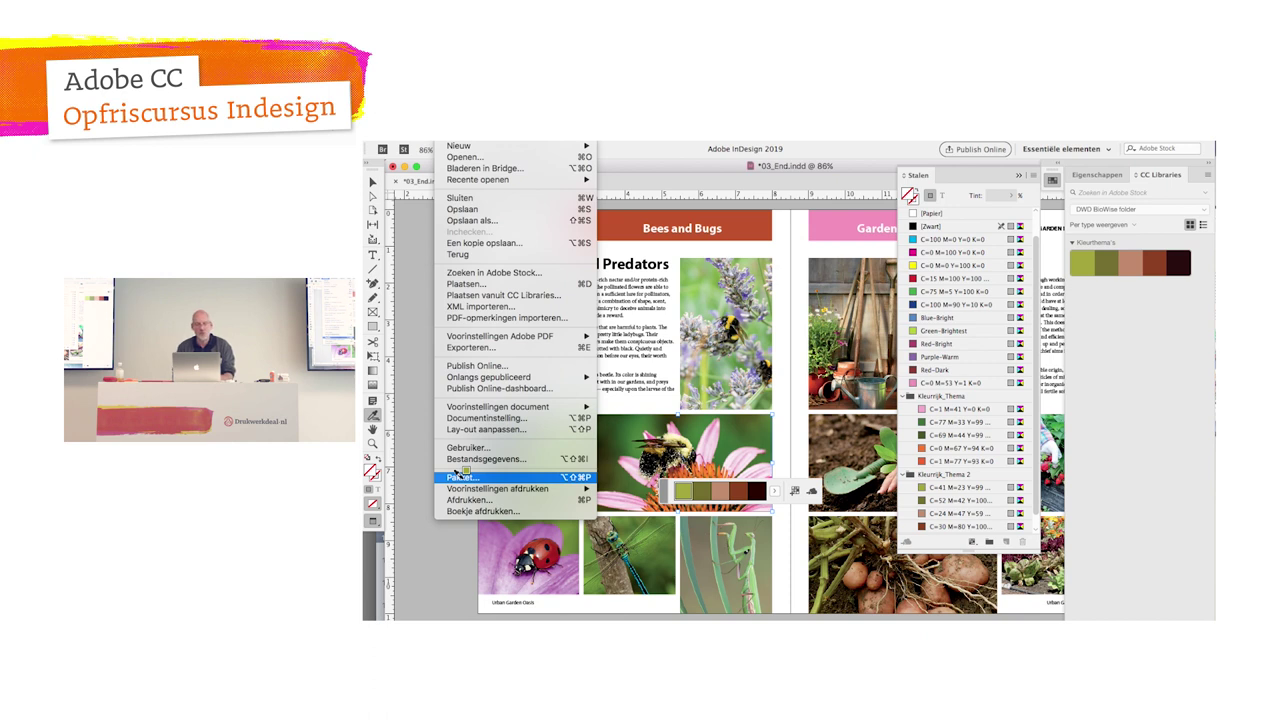
{"action": "left_click", "coordinate": [459, 476]}
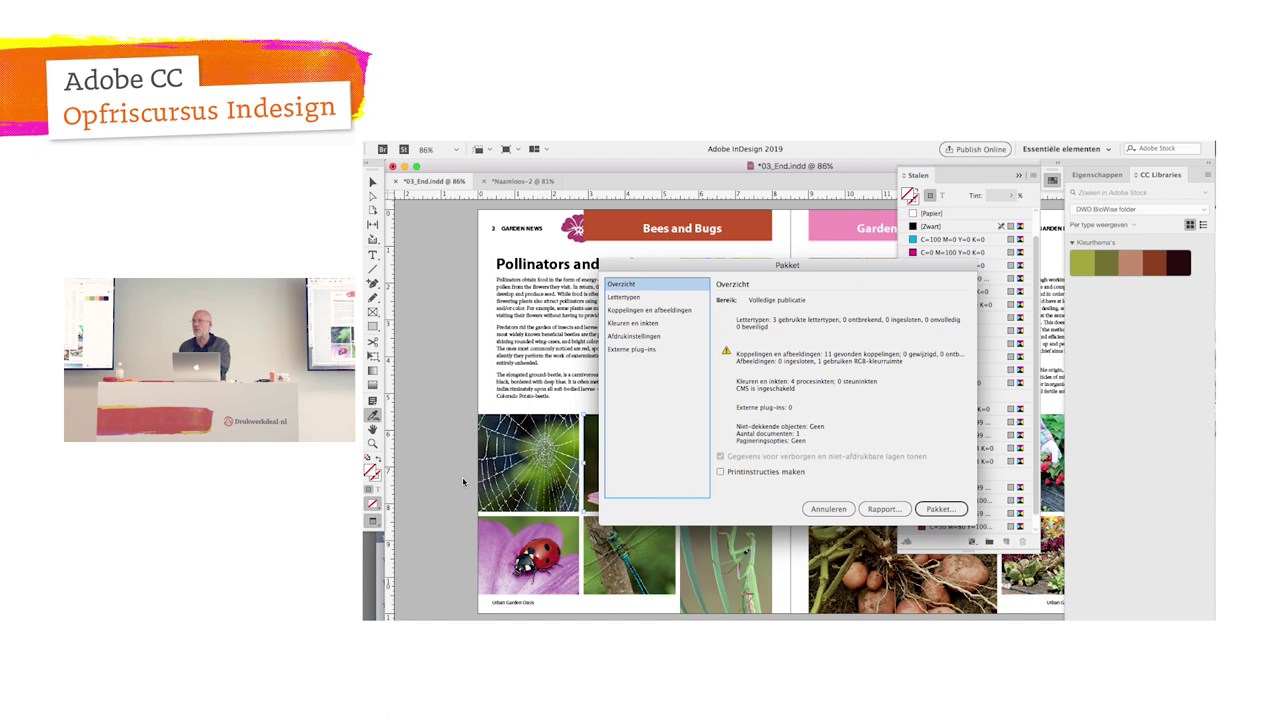
{"action": "left_click", "coordinate": [845, 511]}
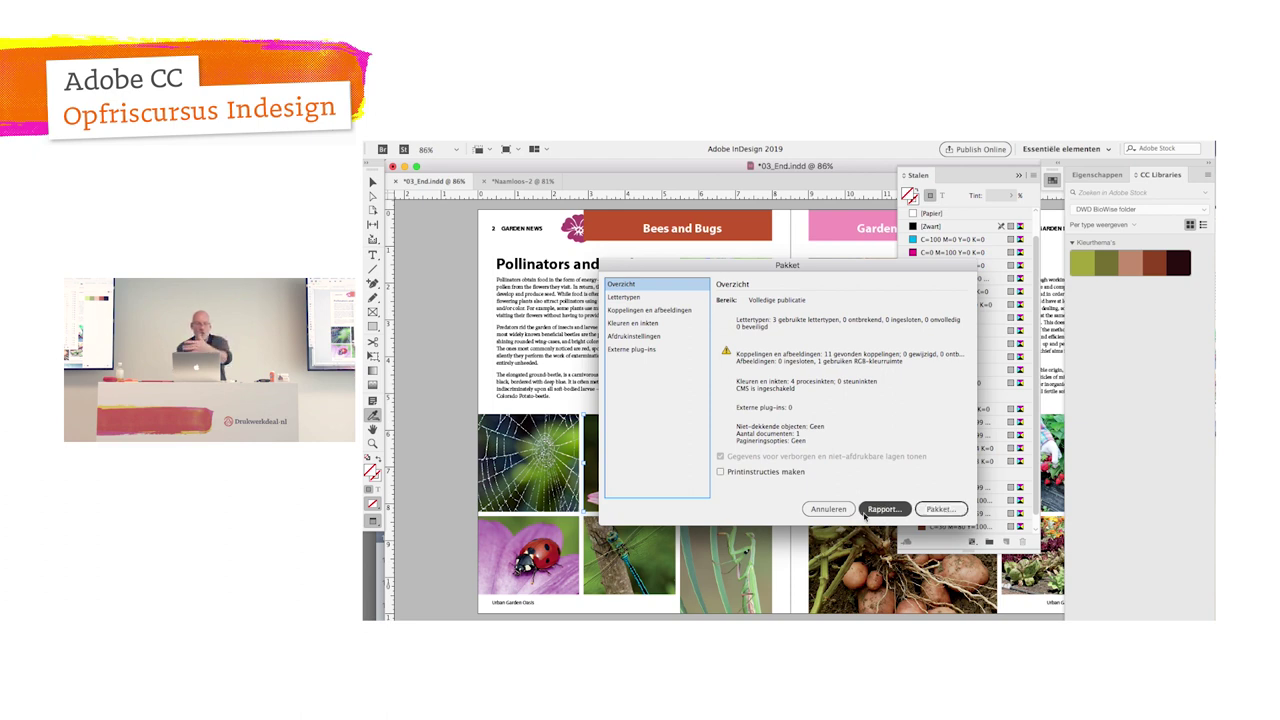
{"action": "left_click", "coordinate": [829, 509]}
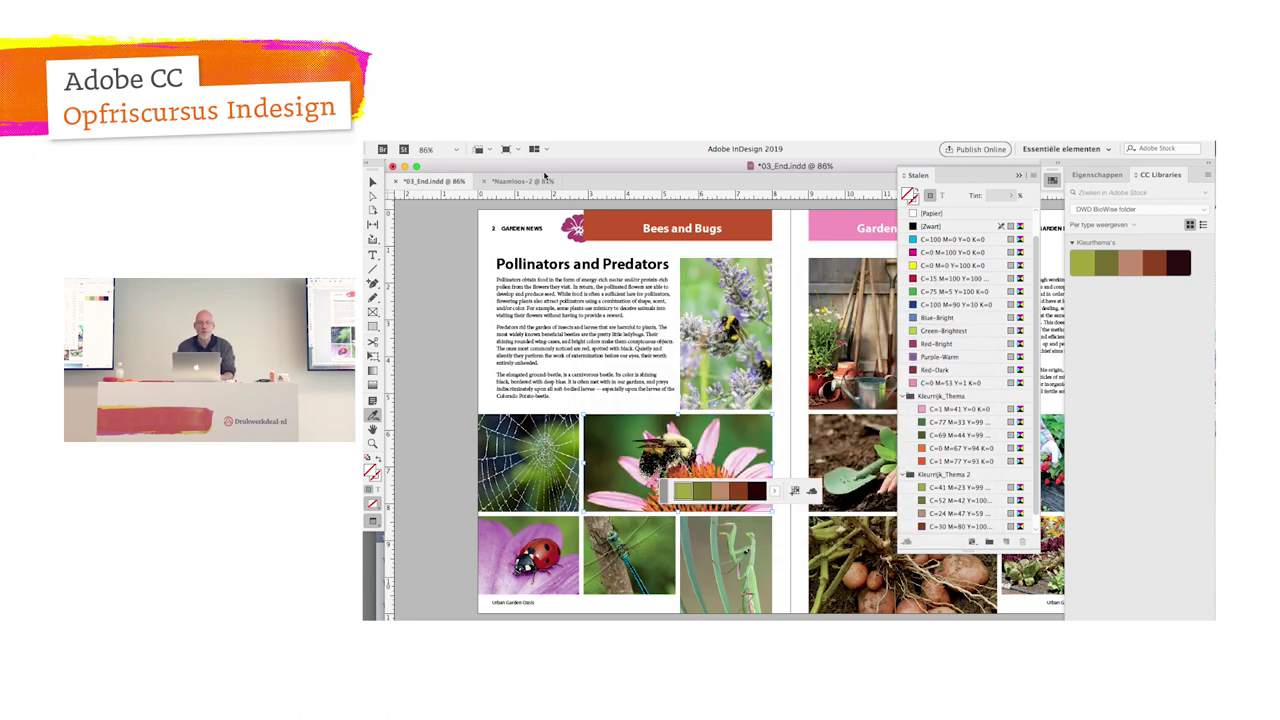
{"action": "key", "text": "ctrl+e"}
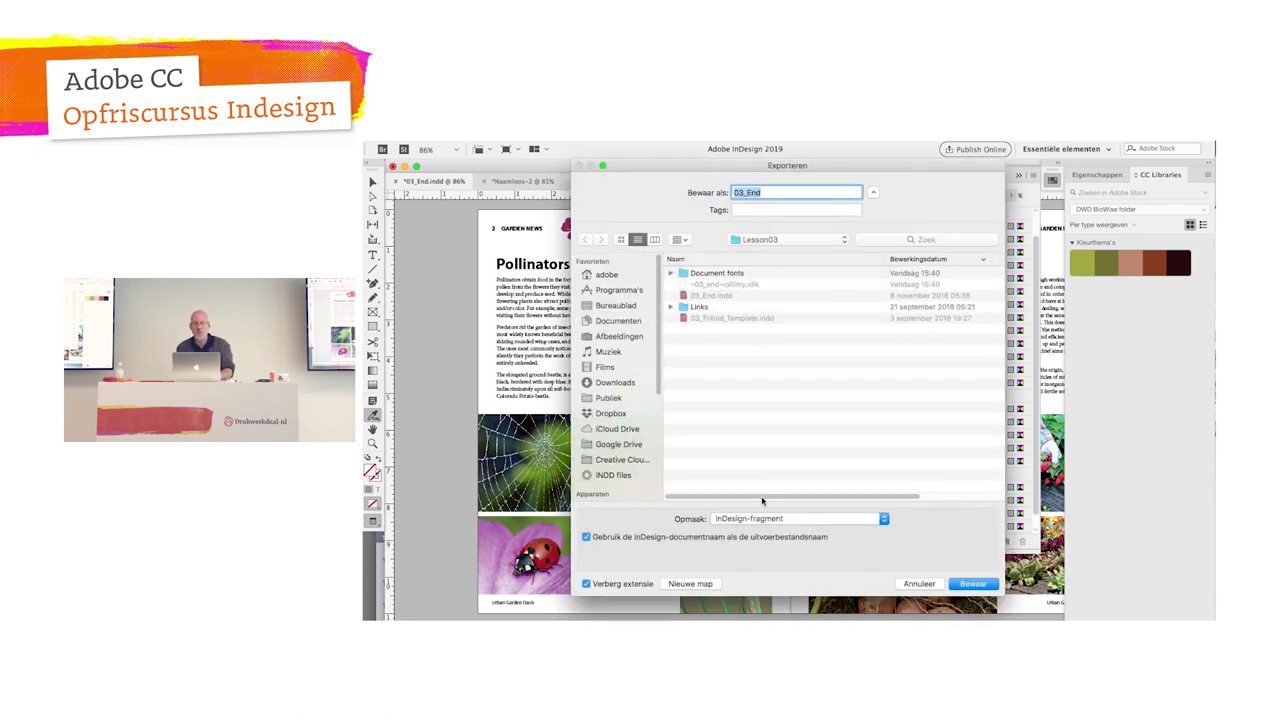
Step: Export as Adobe PDF (afdrukken) named 'voor klant' to the desktop
{"action": "left_click", "coordinate": [765, 519]}
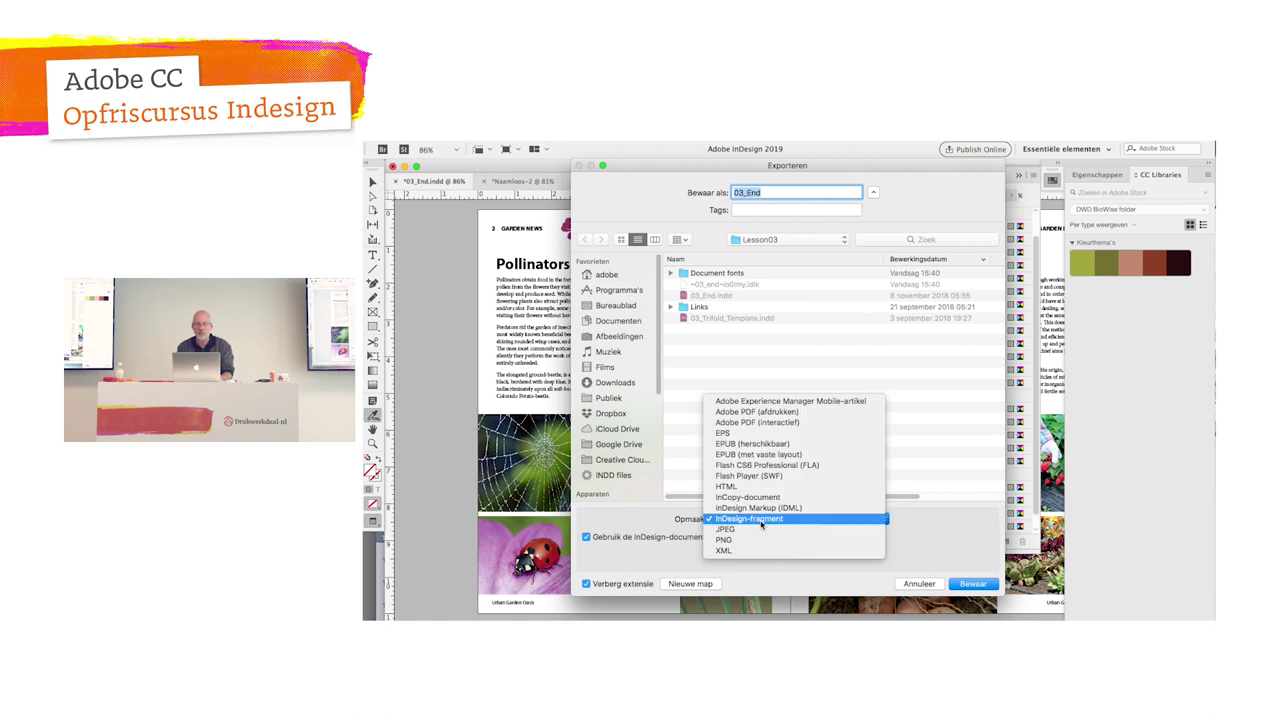
{"action": "left_click", "coordinate": [745, 412]}
{"action": "key", "text": "ctrl+shift+d"}
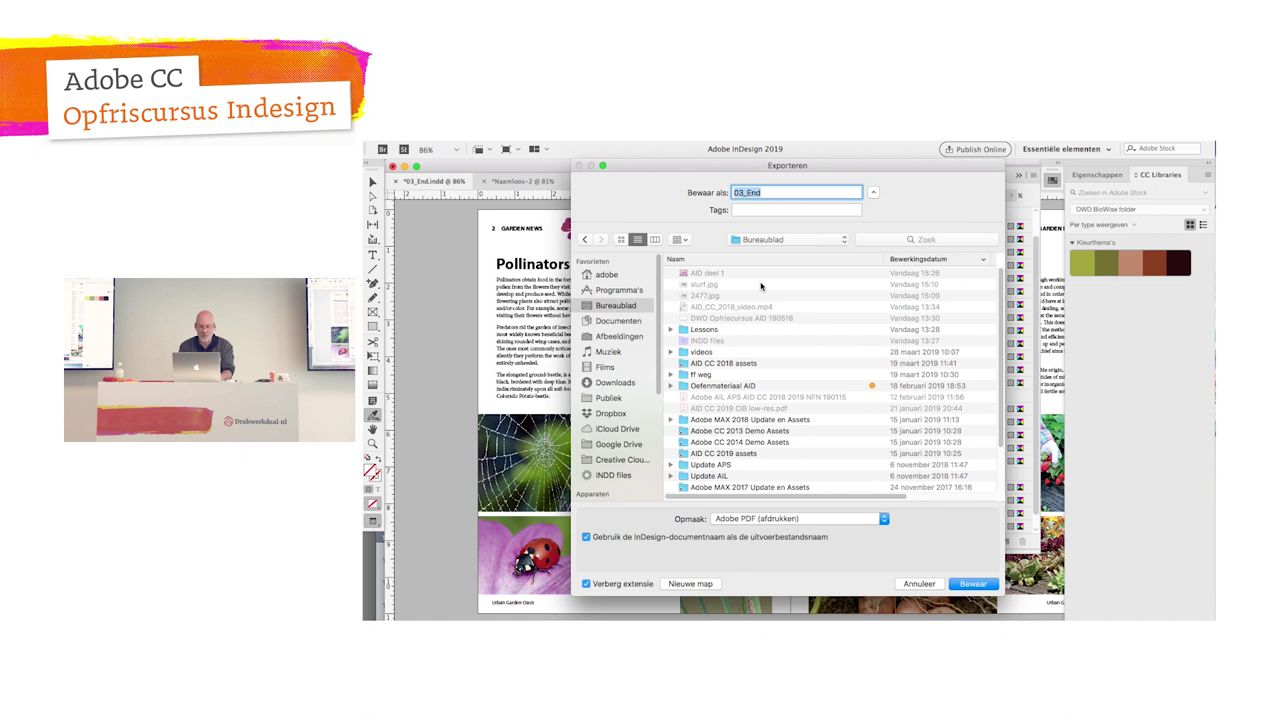
{"action": "type", "text": "voor klant"}
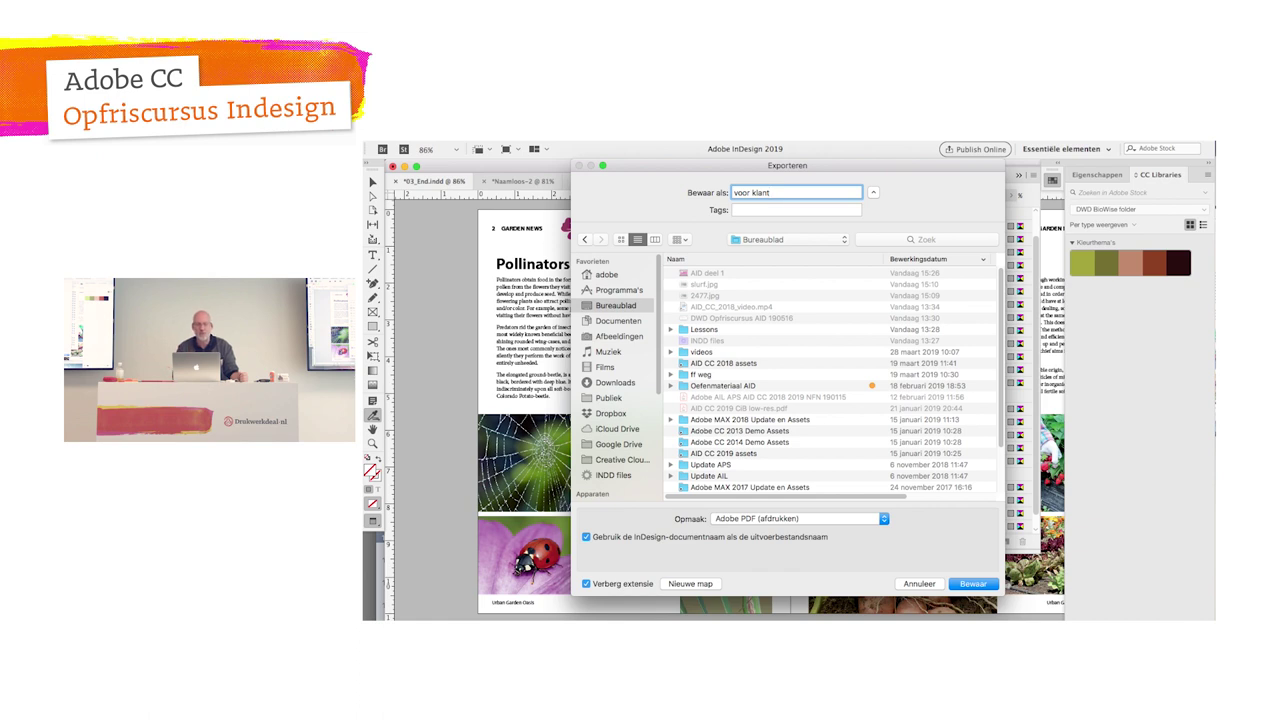
{"action": "key", "text": "Return"}
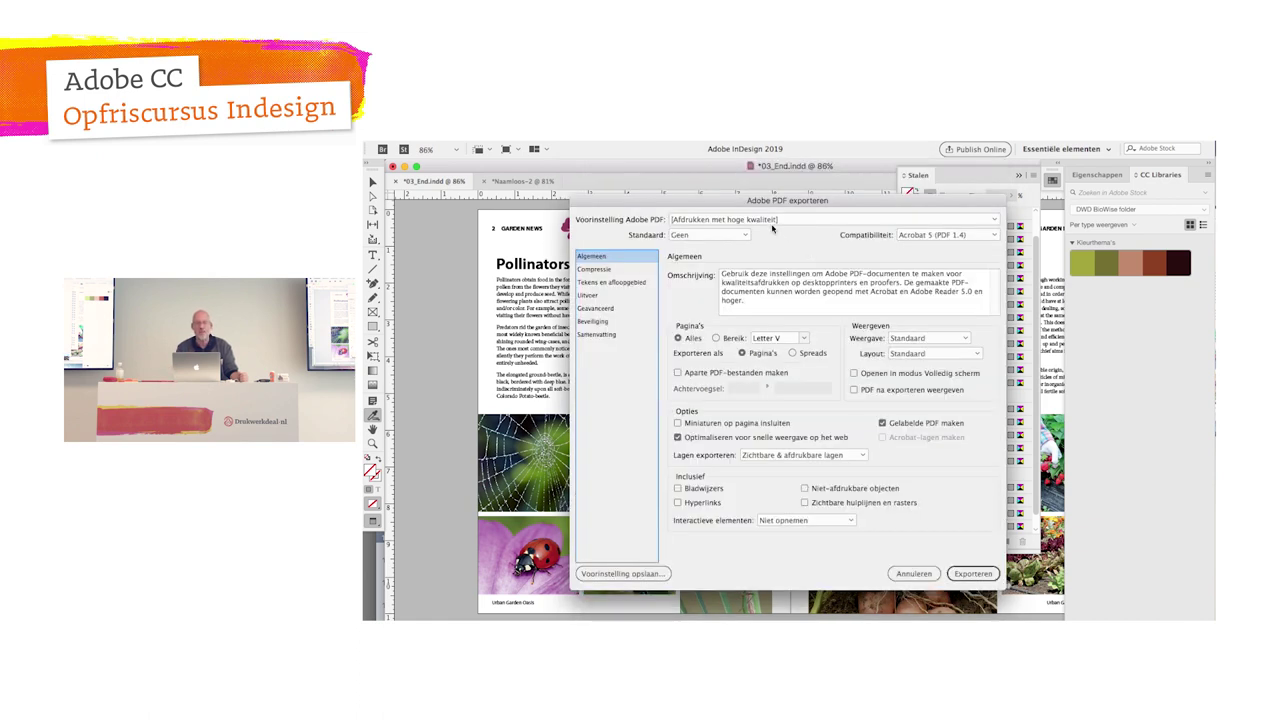
Step: Export the PDF as spreads with the [Kleinste bestandsgrootte] preset
{"action": "left_click", "coordinate": [767, 220]}
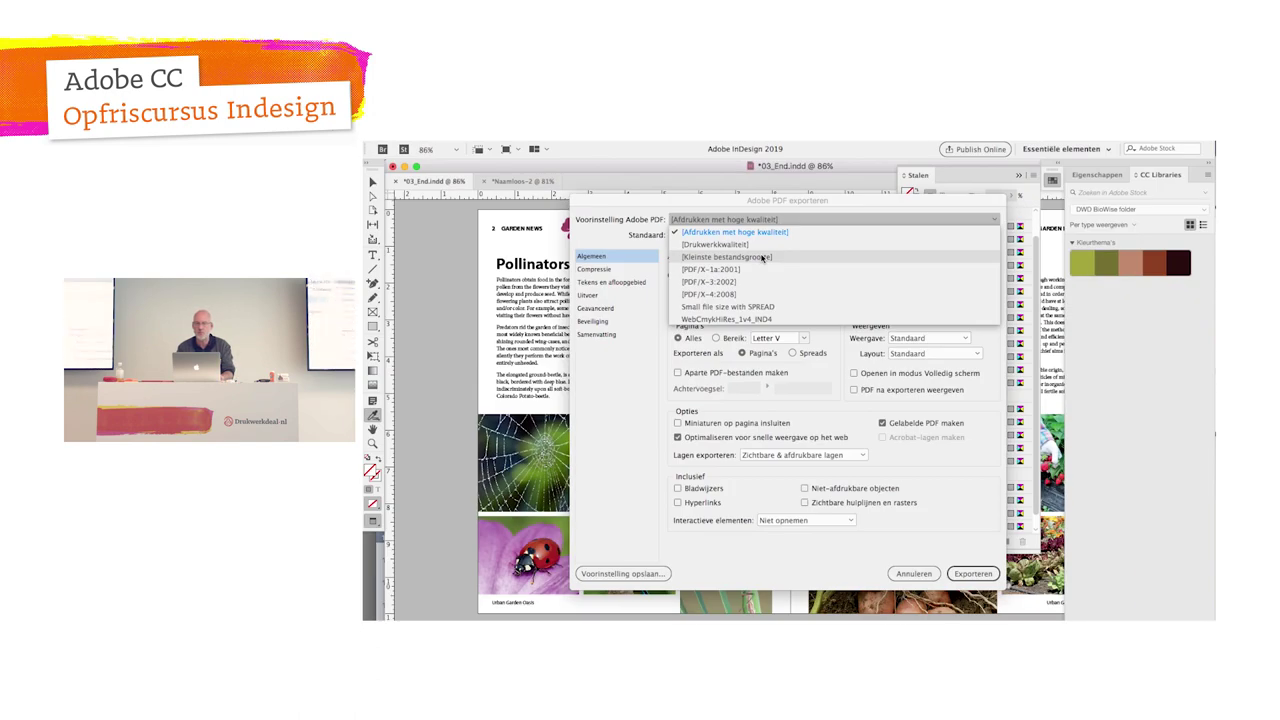
{"action": "left_click", "coordinate": [762, 258]}
{"action": "left_click", "coordinate": [616, 272]}
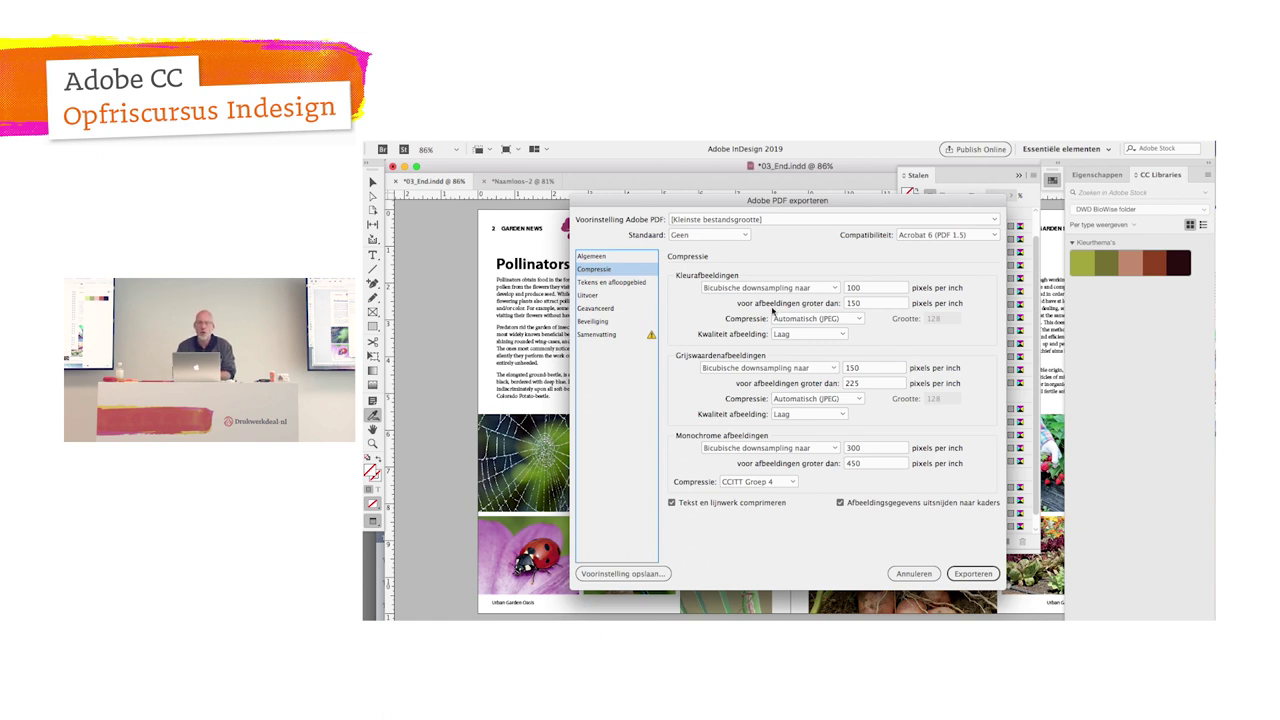
{"action": "left_click", "coordinate": [636, 258]}
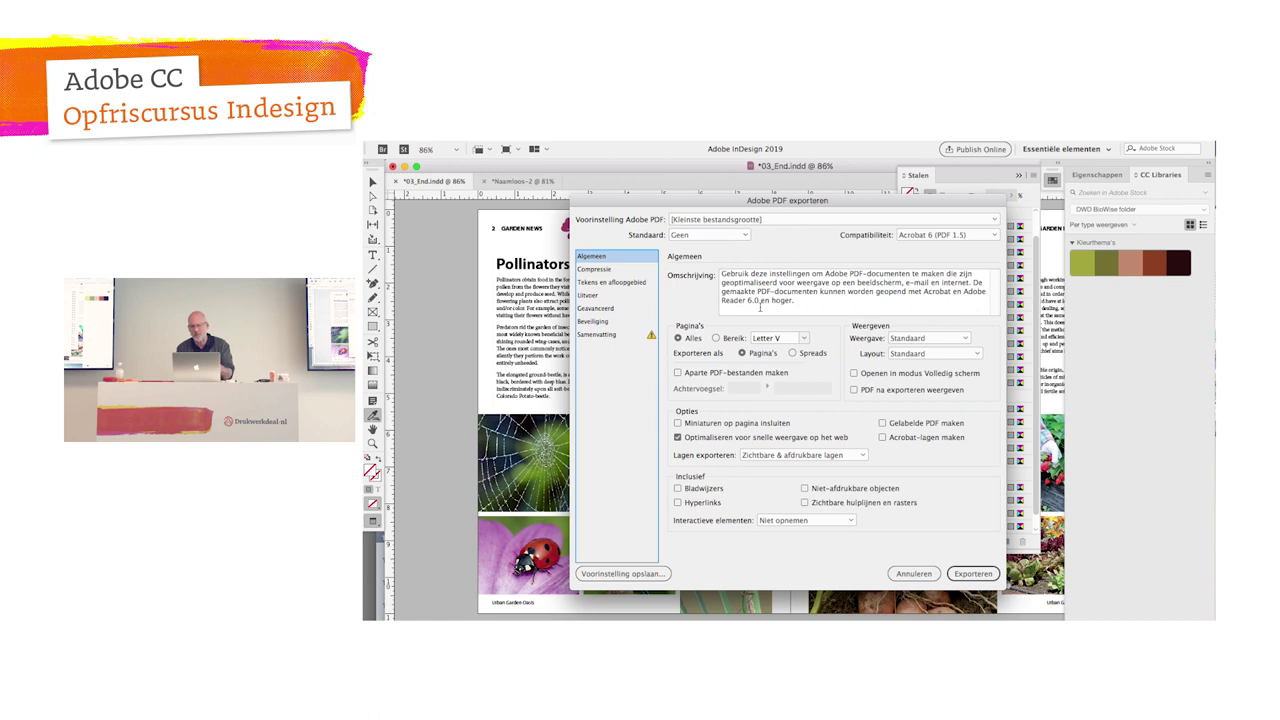
{"action": "left_click", "coordinate": [792, 353]}
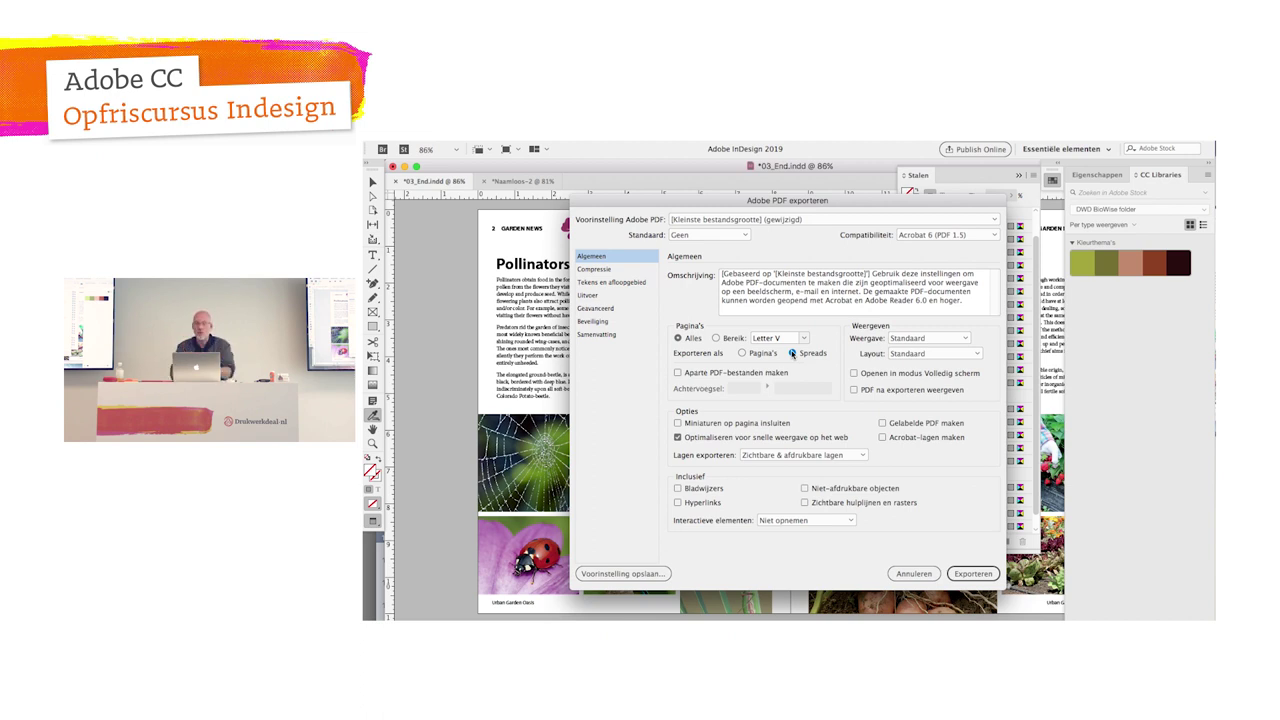
{"action": "key", "text": "Return"}
Step: Open voor klant.pdf from the desktop in Acrobat
{"action": "key", "text": "super+h"}
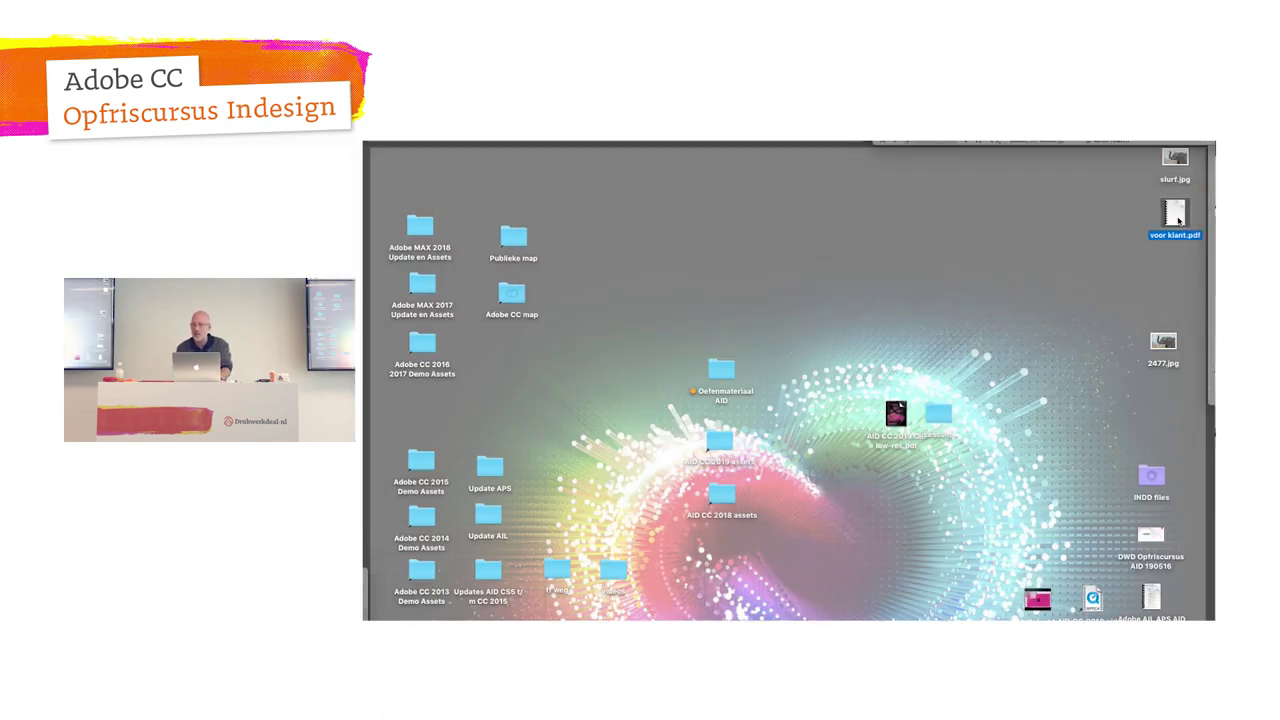
{"action": "left_click_drag", "start_coordinate": [1168, 232], "coordinate": [963, 226]}
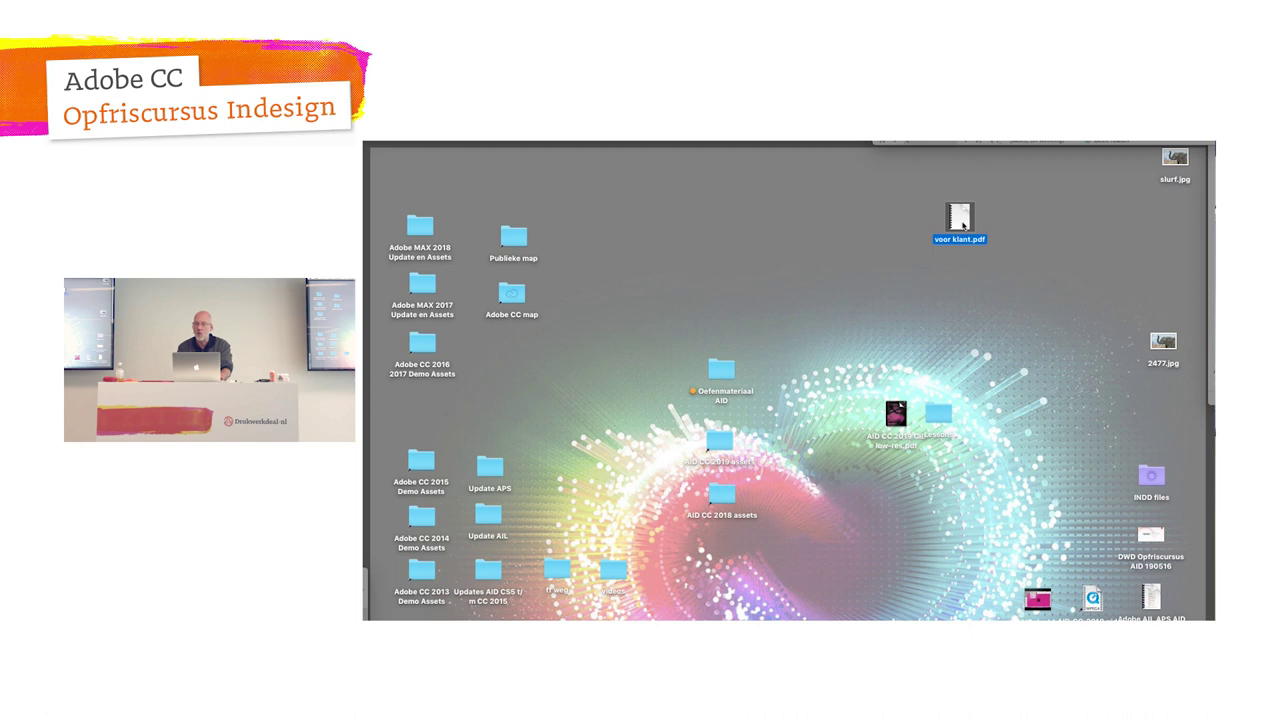
{"action": "double_click", "coordinate": [961, 222]}
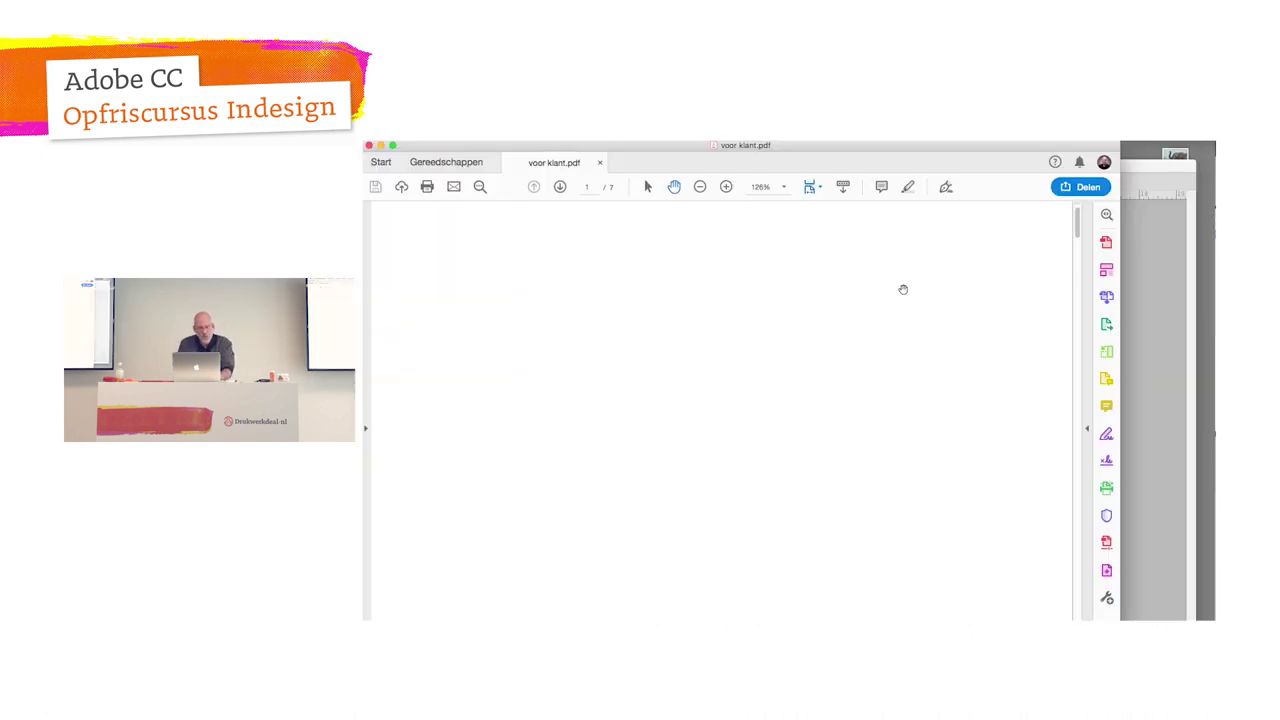
{"action": "scroll", "coordinate": [903, 289], "scroll_direction": "down", "scroll_amount": 5}
{"action": "scroll", "coordinate": [903, 289], "scroll_direction": "down", "scroll_amount": 2}
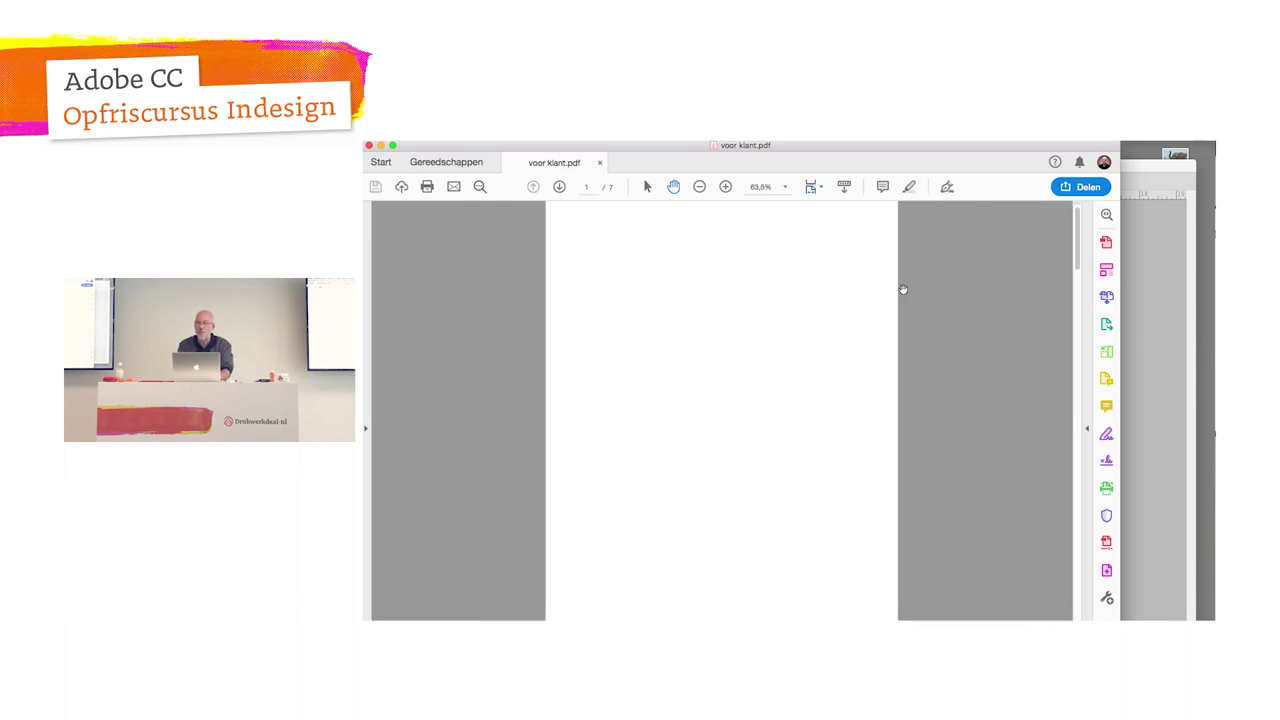
{"action": "scroll", "coordinate": [903, 289], "scroll_direction": "down", "scroll_amount": 3}
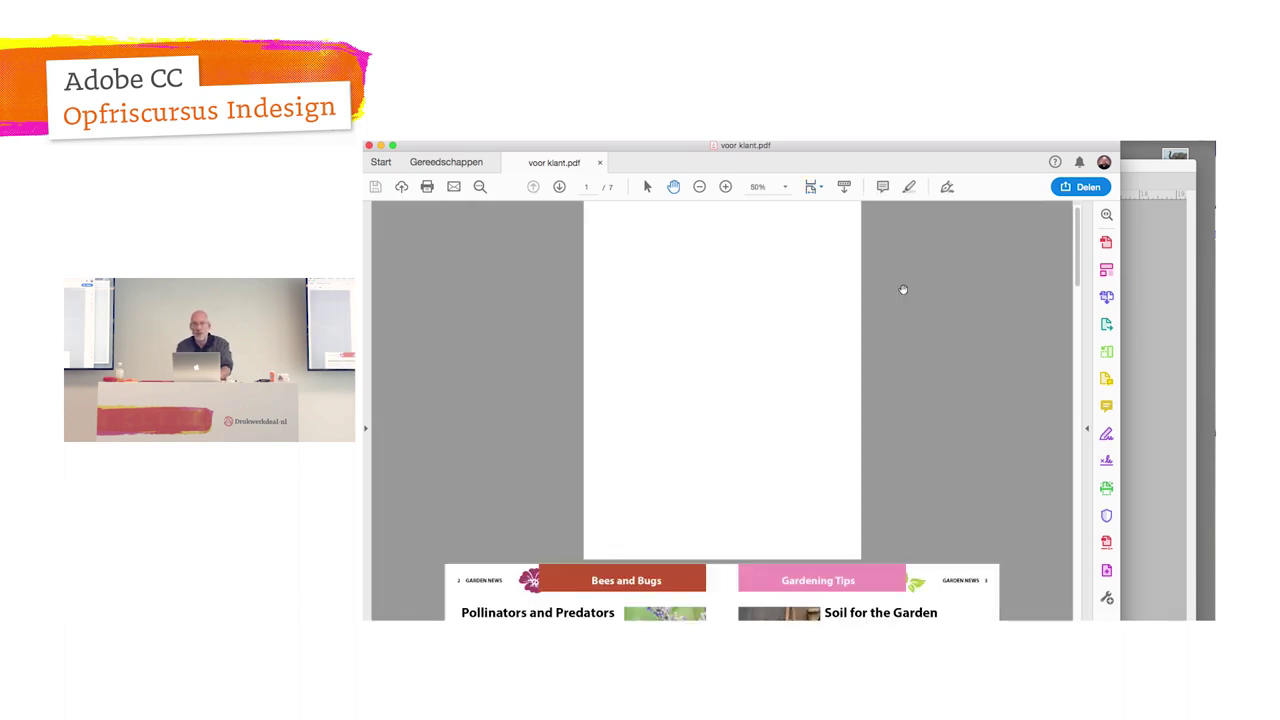
{"action": "scroll", "coordinate": [882, 381], "scroll_direction": "down", "scroll_amount": 3}
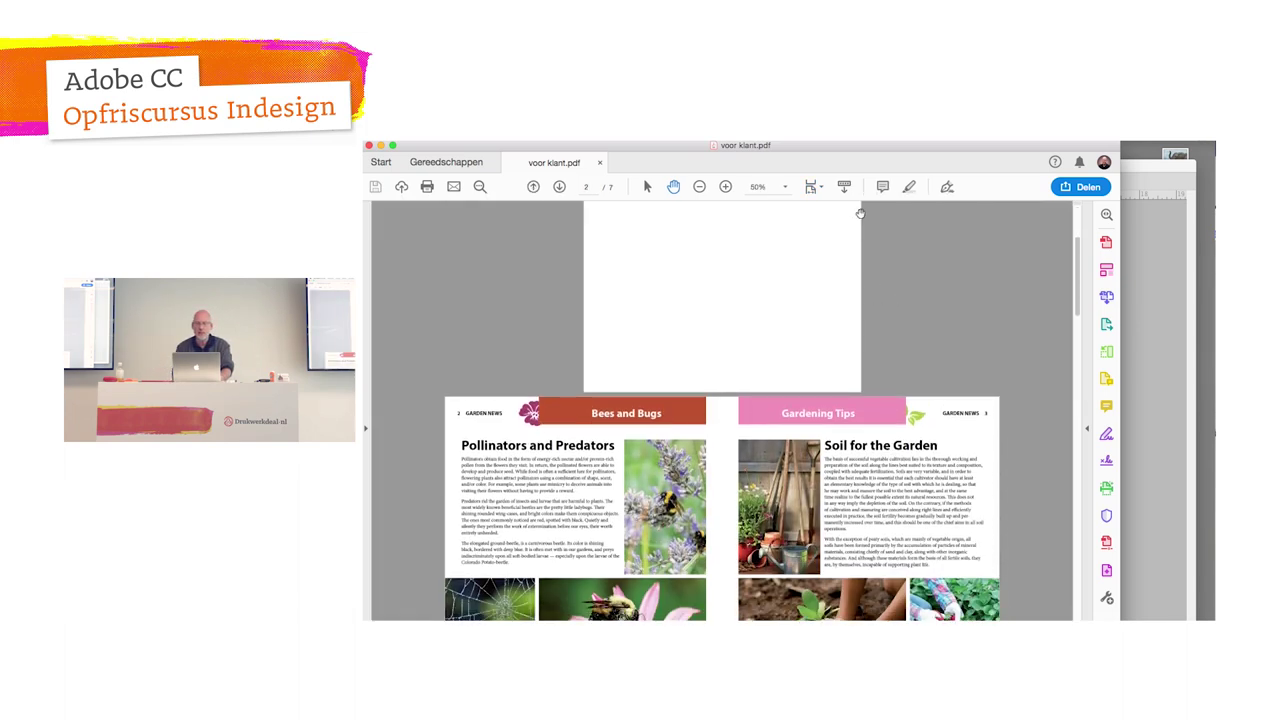
{"action": "scroll", "coordinate": [840, 330], "scroll_direction": "down", "scroll_amount": 1}
{"action": "scroll", "coordinate": [814, 302], "scroll_direction": "down", "scroll_amount": 2}
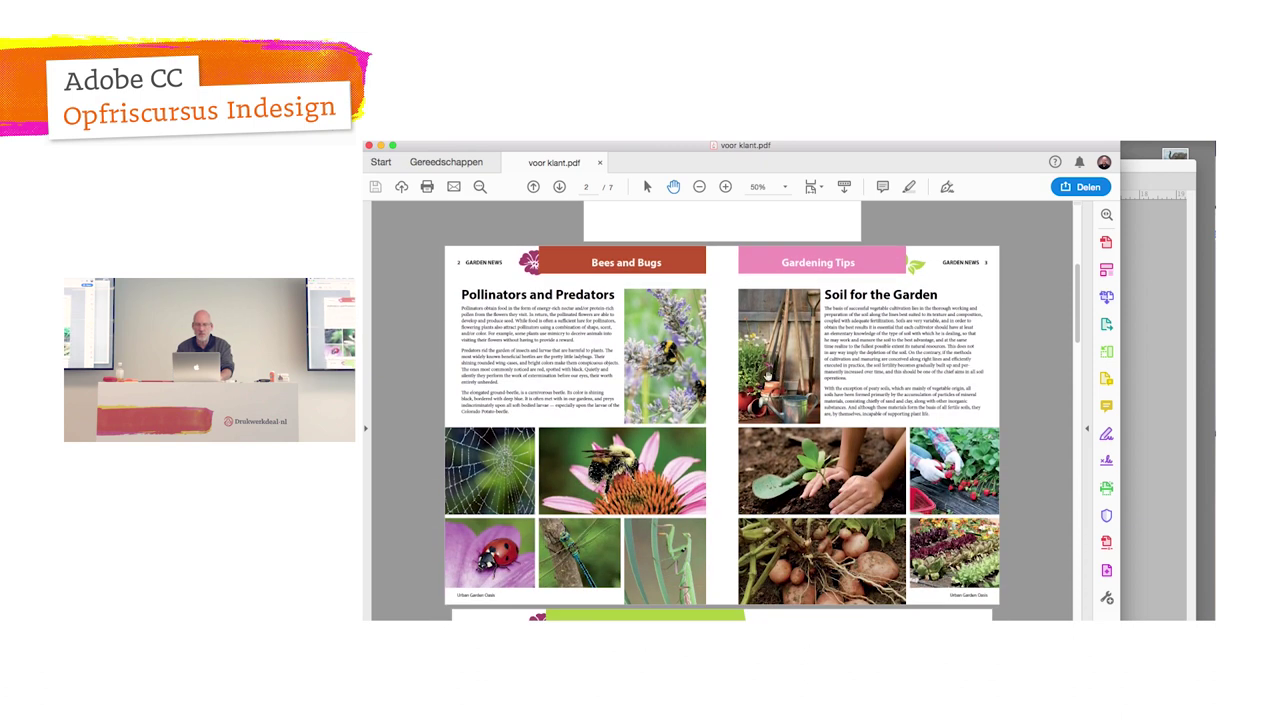
{"action": "key", "text": "ctrl+equal"}
{"action": "key", "text": "ctrl+equal"}
{"action": "key", "text": "ctrl+equal"}
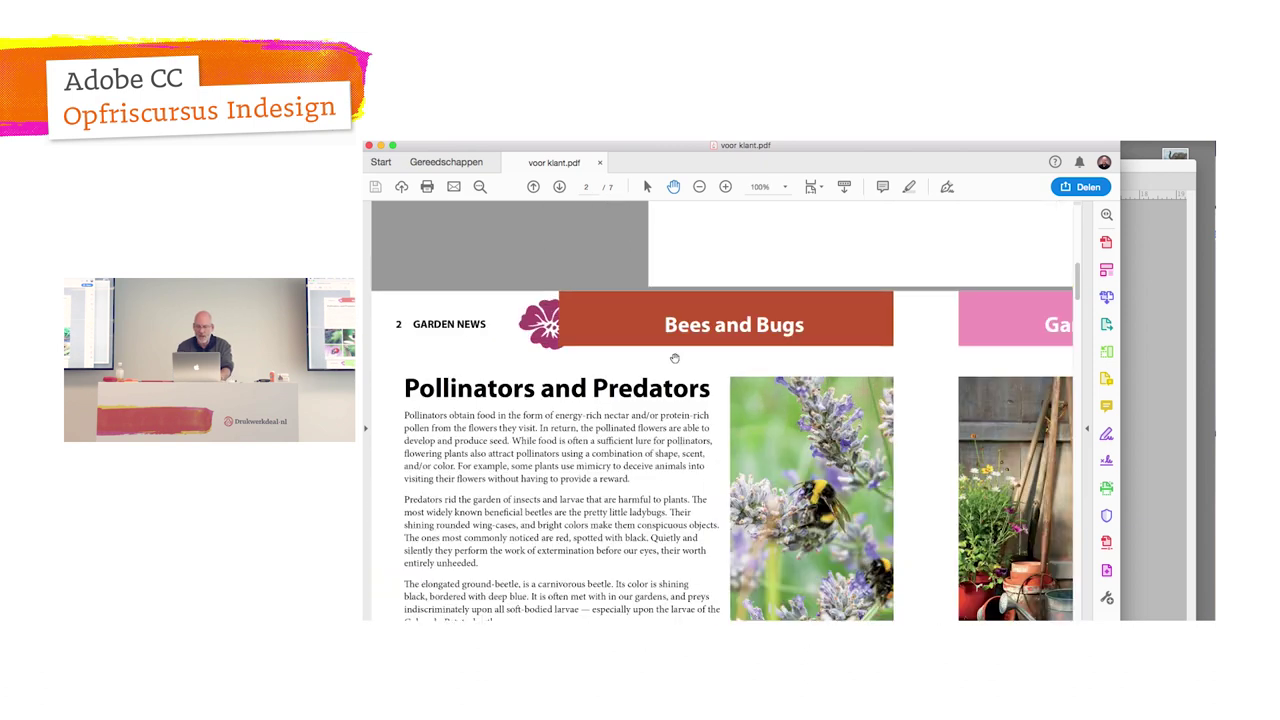
{"action": "key", "text": "ctrl+equal"}
{"action": "key", "text": "ctrl+equal"}
{"action": "left_click_drag", "start_coordinate": [935, 526], "coordinate": [704, 363]}
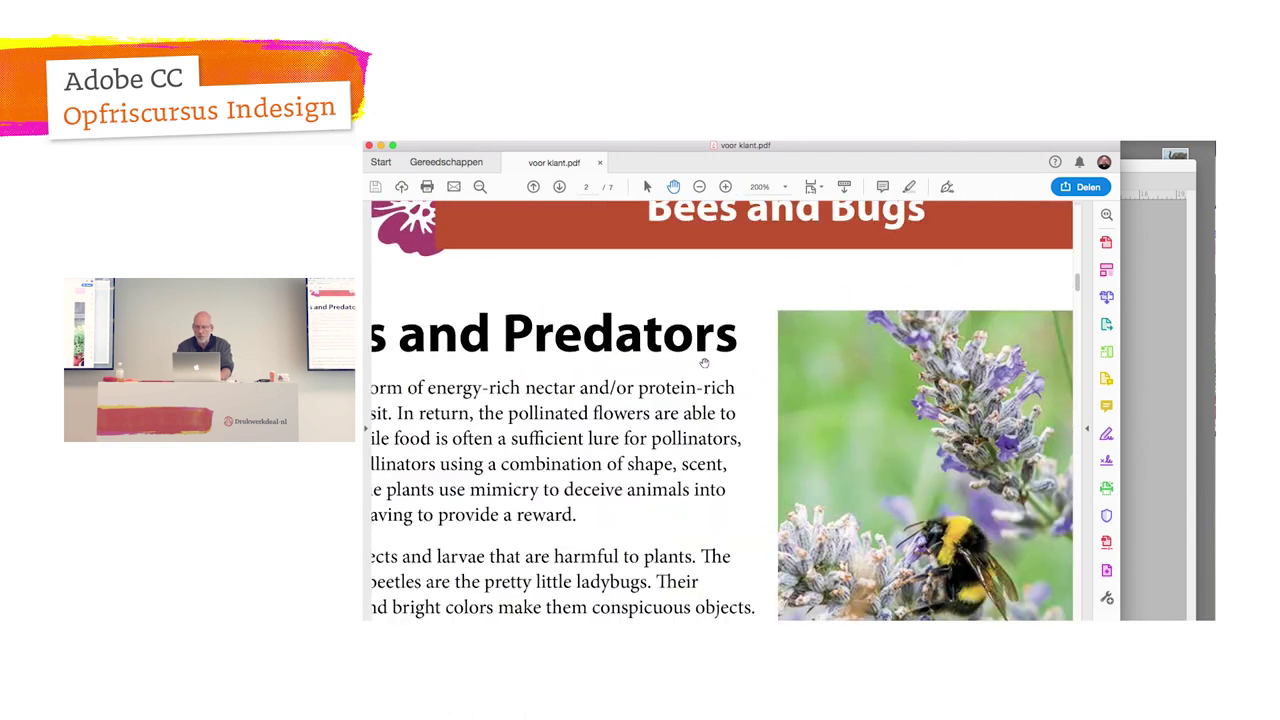
{"action": "key", "text": "ctrl+equal"}
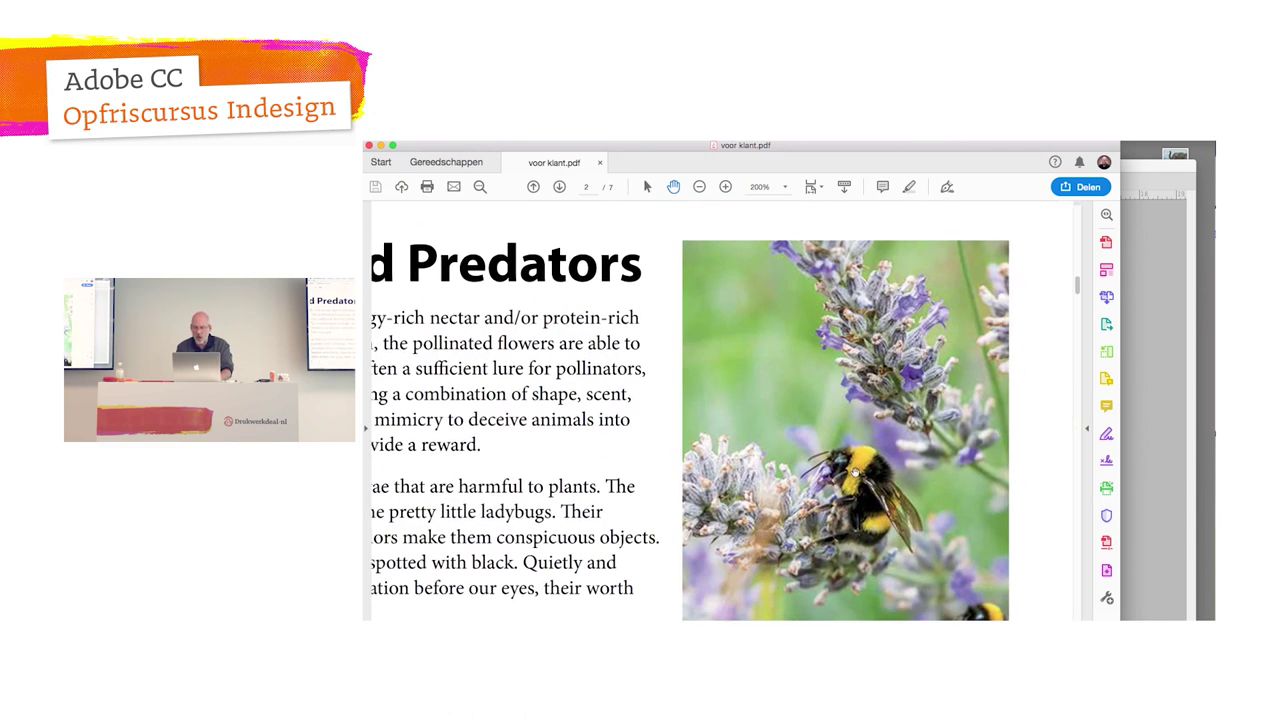
{"action": "key", "text": "ctrl+equal"}
{"action": "left_click_drag", "start_coordinate": [894, 513], "coordinate": [686, 389]}
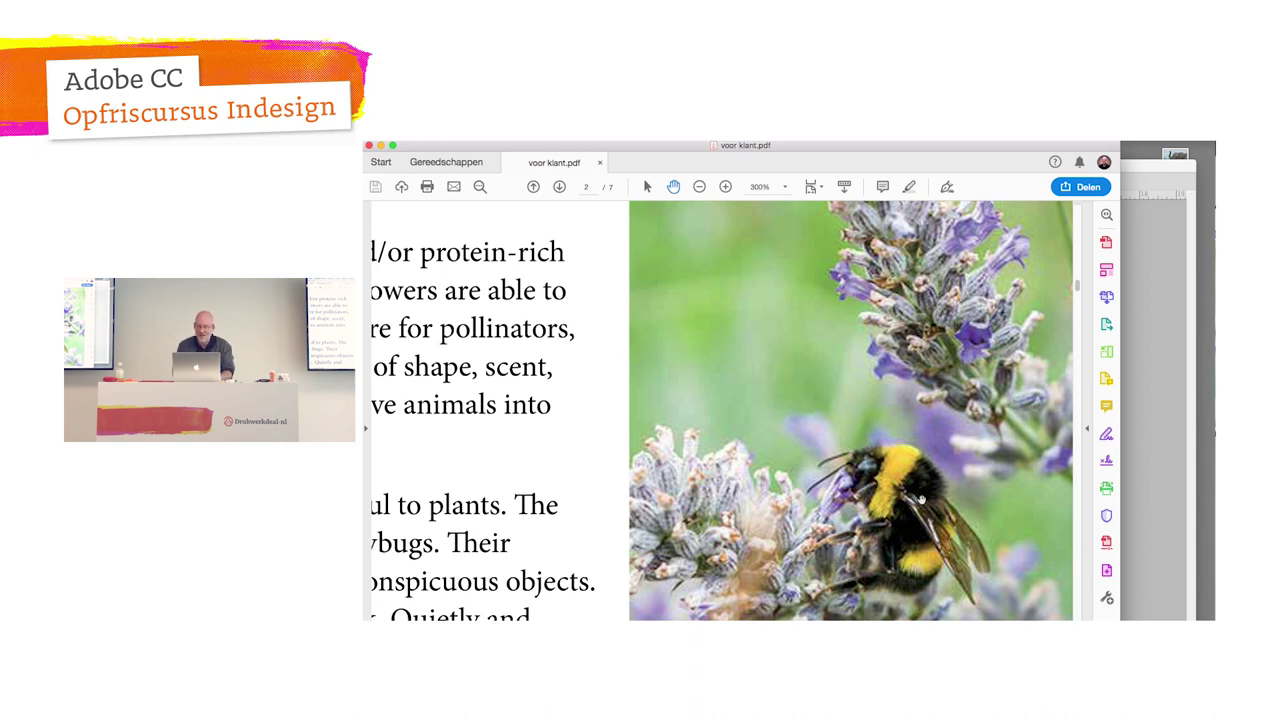
{"action": "scroll", "coordinate": [921, 497], "scroll_direction": "down", "scroll_amount": 2}
{"action": "scroll", "coordinate": [921, 497], "scroll_direction": "down", "scroll_amount": 2}
{"action": "scroll", "coordinate": [921, 497], "scroll_direction": "down", "scroll_amount": 1}
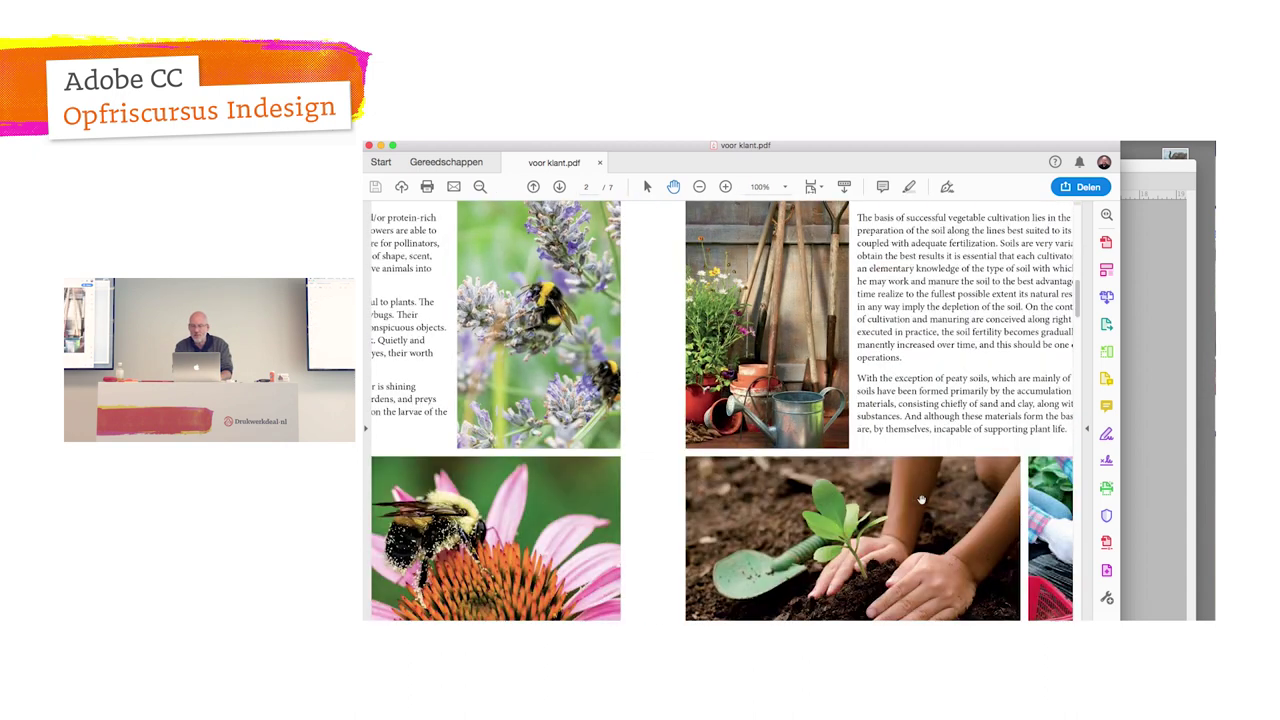
{"action": "scroll", "coordinate": [921, 497], "scroll_direction": "down", "scroll_amount": 1}
{"action": "scroll", "coordinate": [921, 497], "scroll_direction": "down", "scroll_amount": 1}
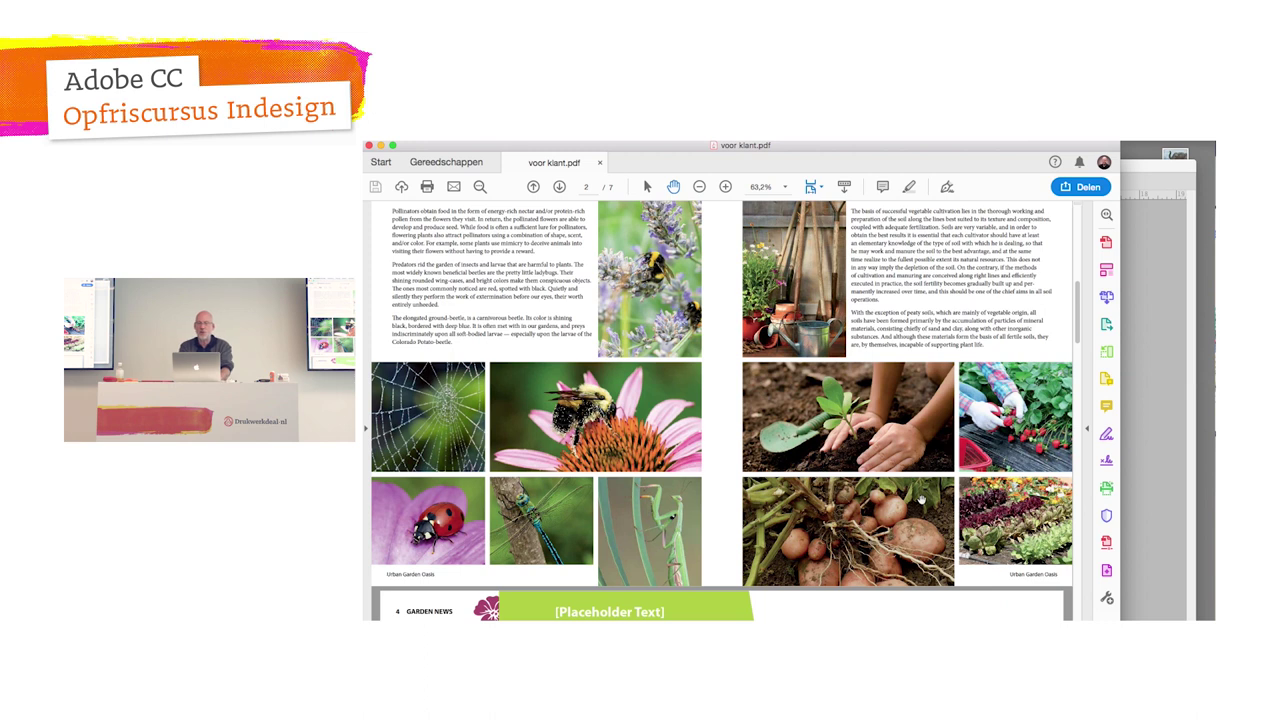
{"action": "key", "text": "super+Tab"}
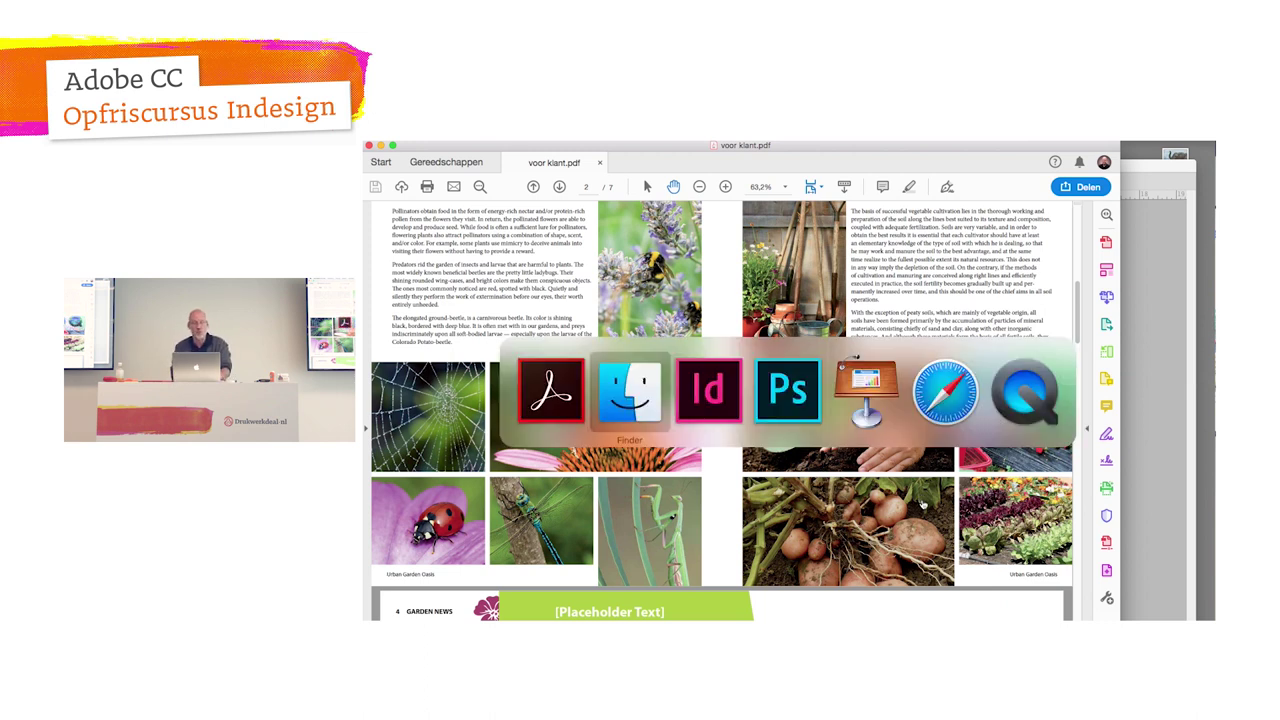
Step: Back in InDesign, start a second Adobe PDF (afdrukken) export named 'voor DWD'
{"action": "key", "text": "super+Tab"}
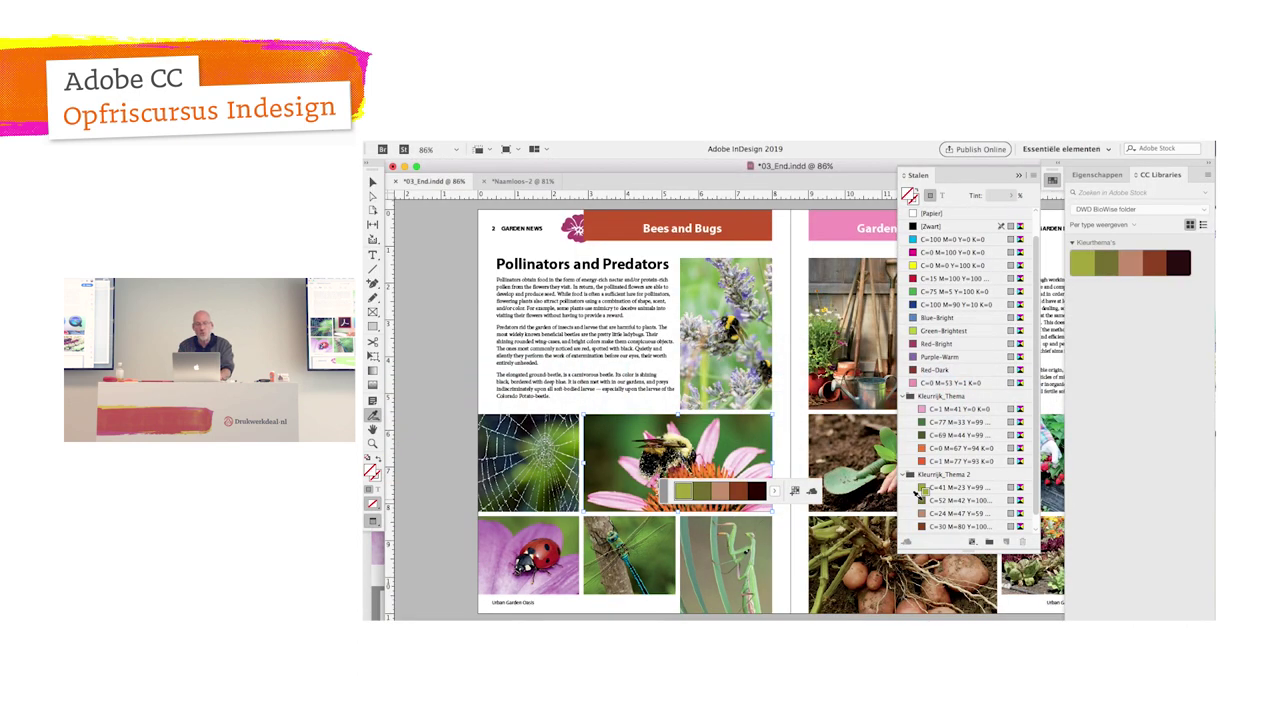
{"action": "key", "text": "super+e"}
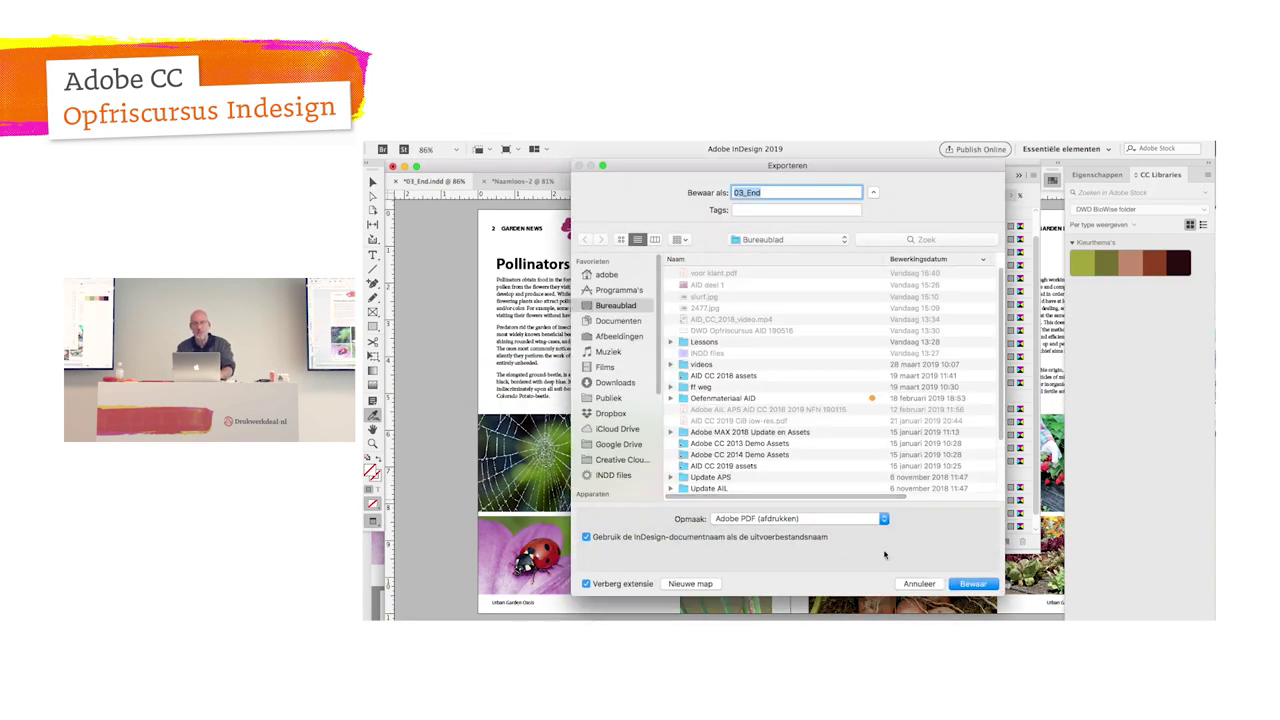
{"action": "left_click", "coordinate": [821, 519]}
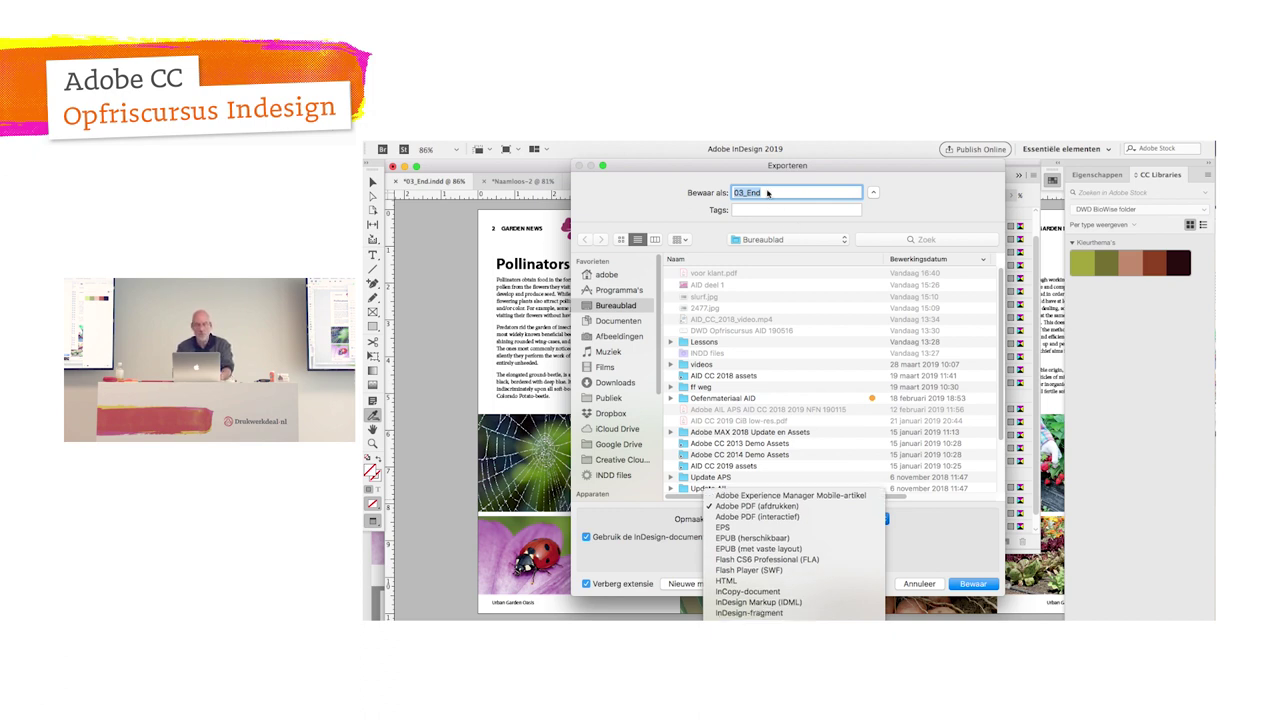
{"action": "left_click", "coordinate": [767, 193]}
{"action": "type", "text": "voor "}
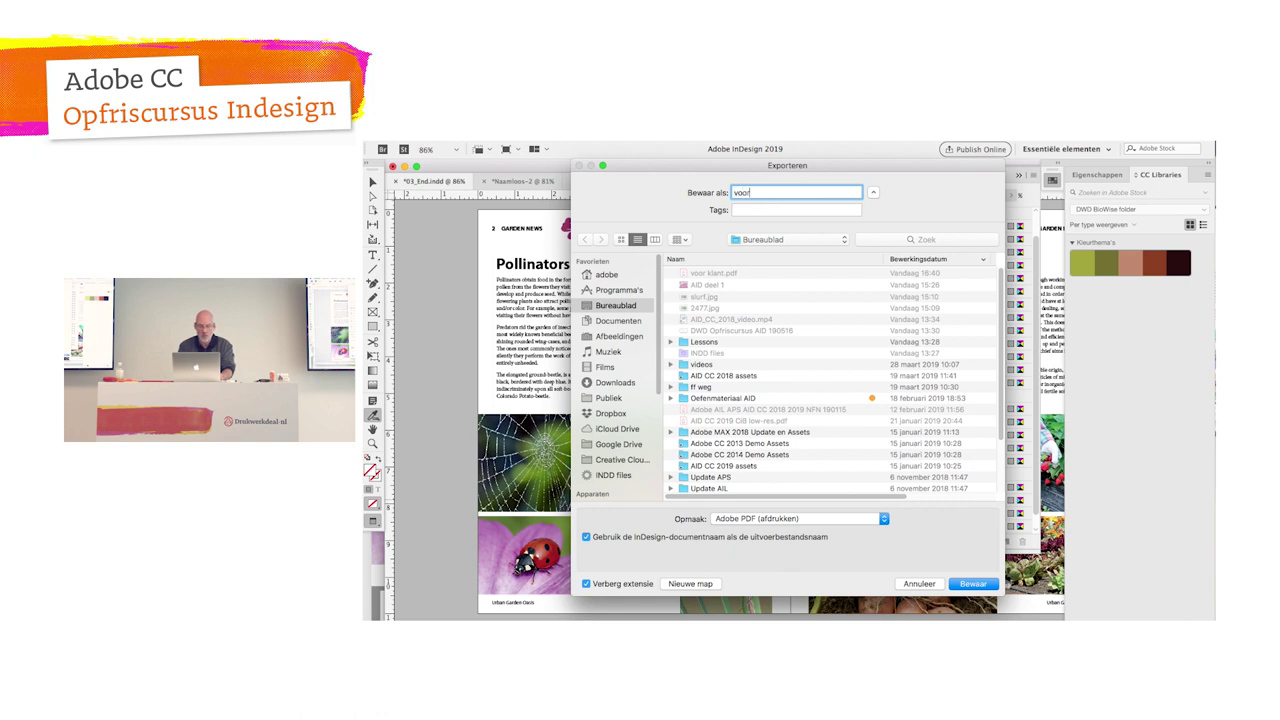
{"action": "type", "text": "DWD"}
{"action": "left_click", "coordinate": [985, 589]}
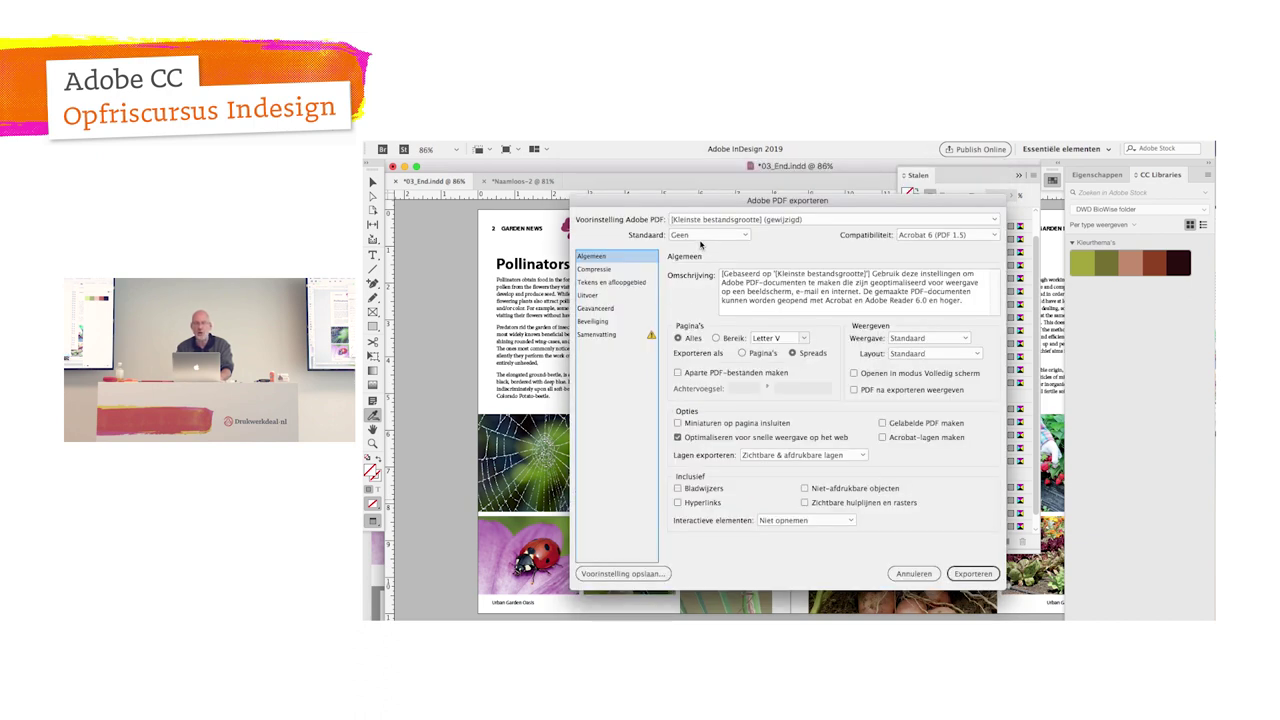
Step: In Keynote, play slide 16 'PDF maken' full-screen to show its video
{"action": "key", "text": "super+Tab"}
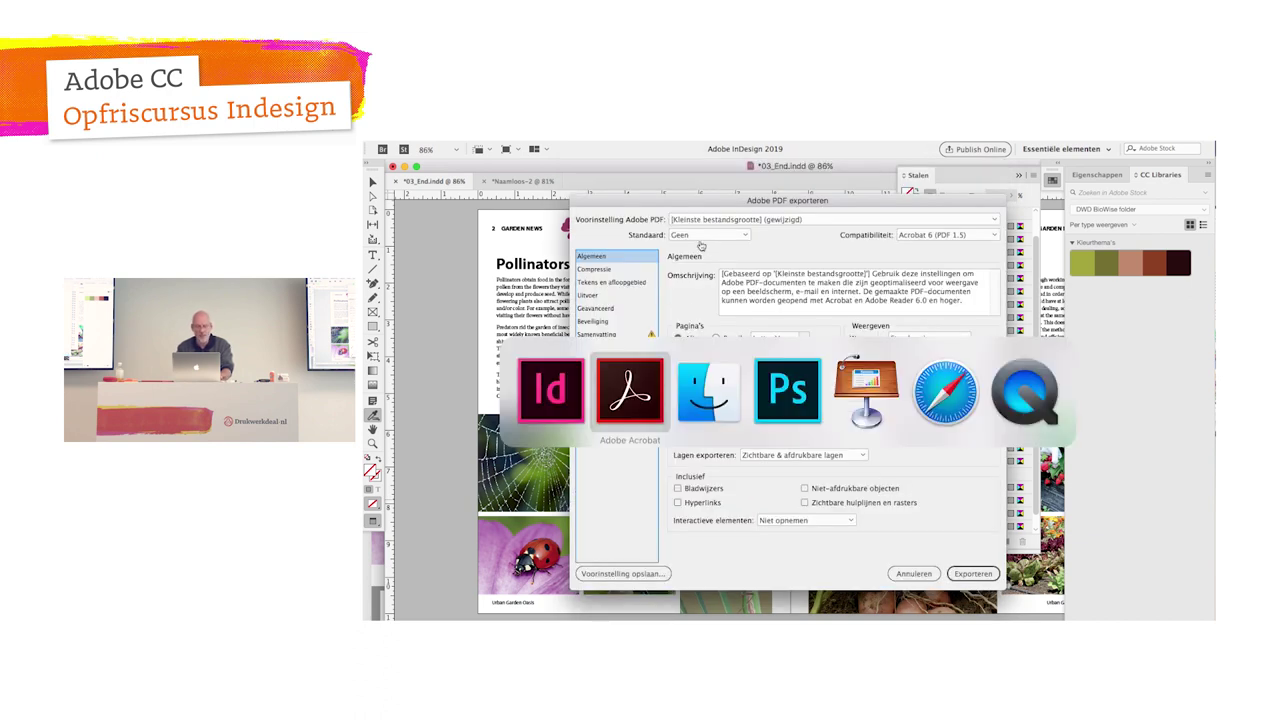
{"action": "key", "text": "super+Tab"}
{"action": "key", "text": "super+Tab"}
{"action": "key", "text": "super+Tab"}
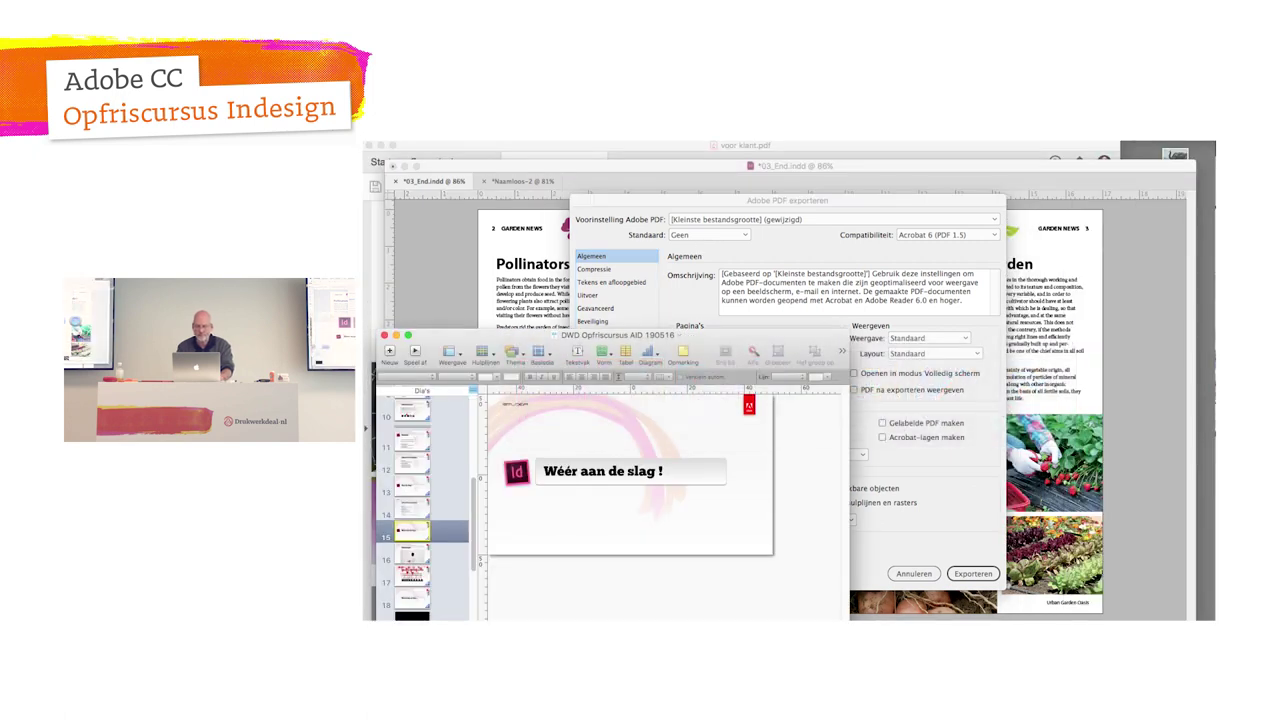
{"action": "key", "text": "super+alt+p"}
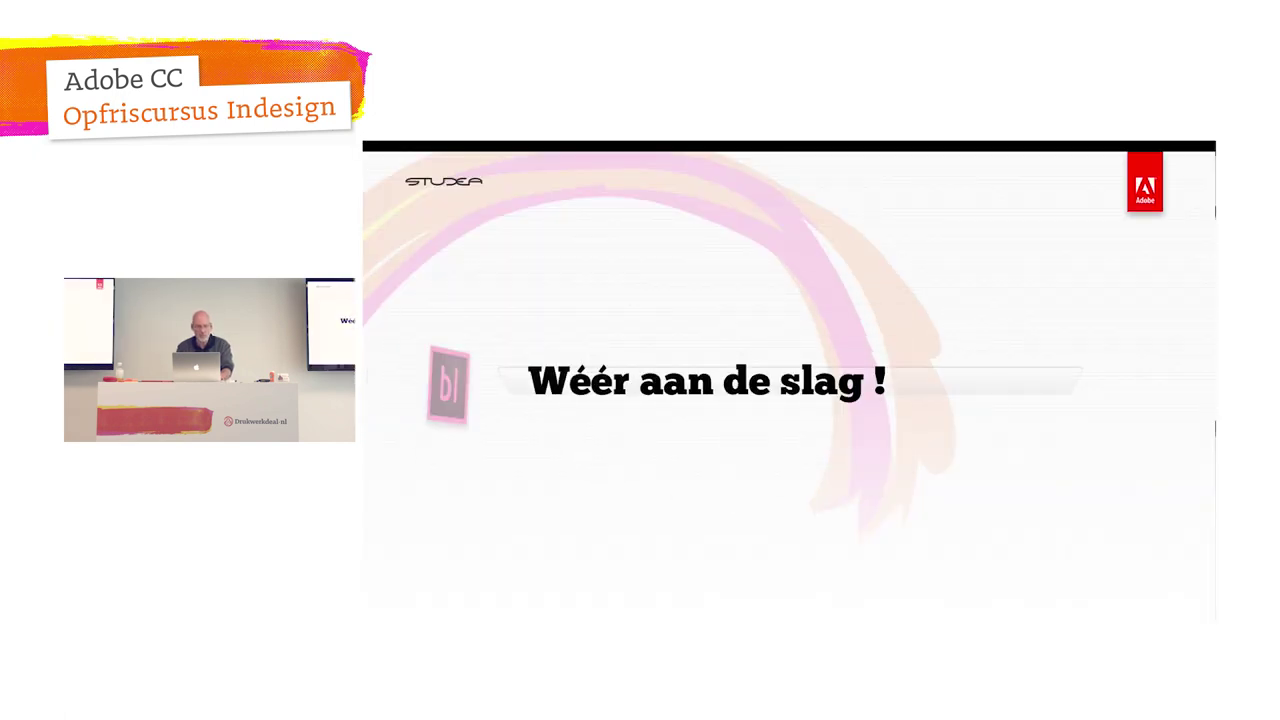
{"action": "key", "text": "Escape"}
{"action": "left_click", "coordinate": [409, 556]}
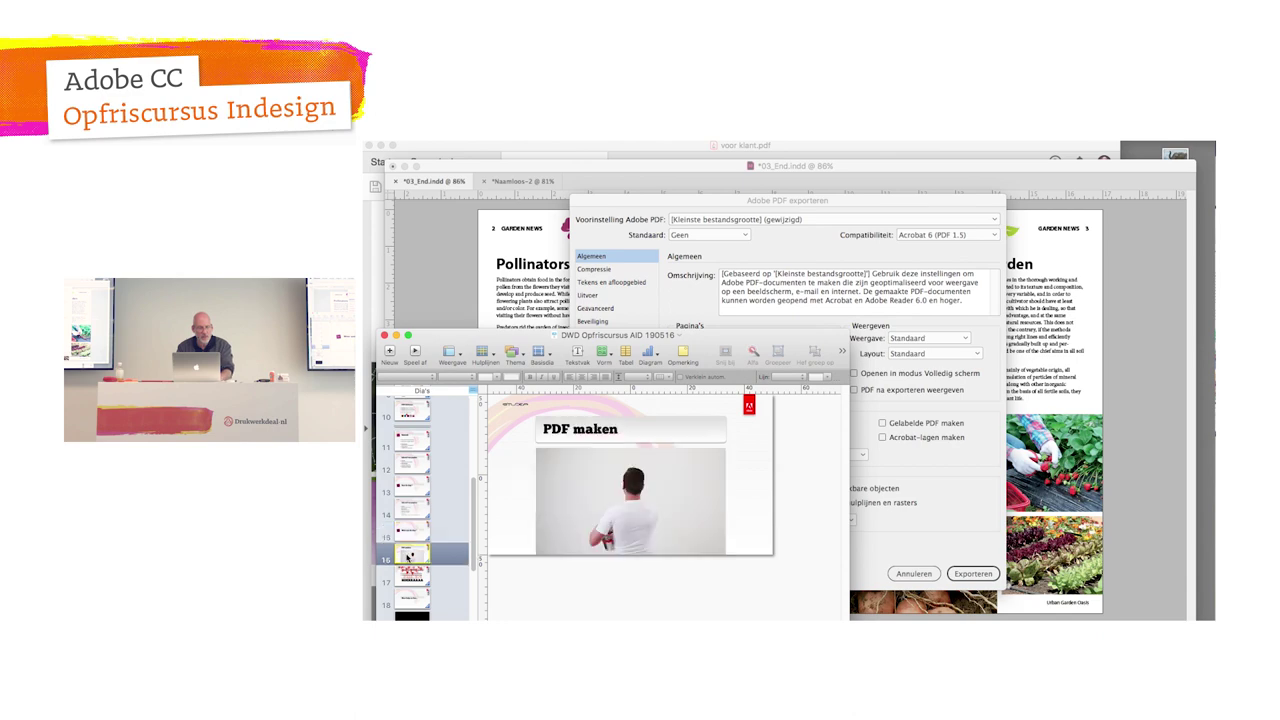
{"action": "key", "text": "super+alt+p"}
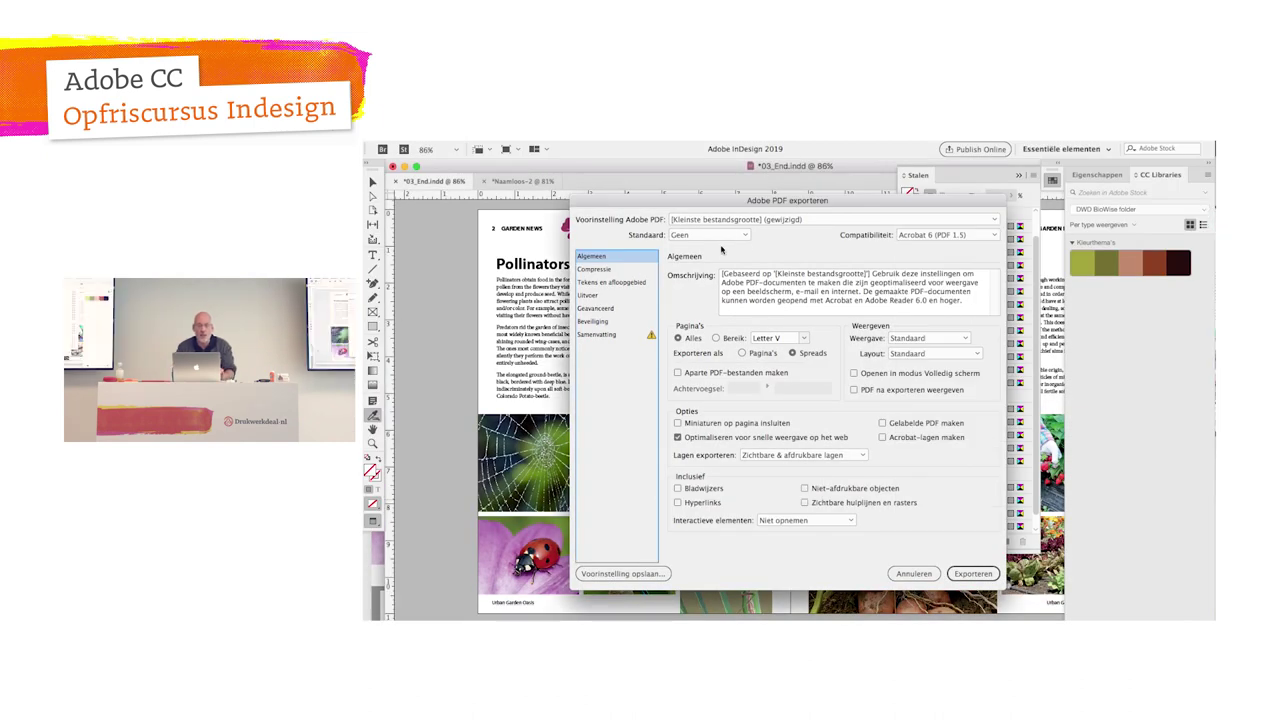
Step: Set the PDF standard to PDF/X-1a:2001 and compatibility to Acrobat 5 (PDF 1.4)
{"action": "left_click", "coordinate": [740, 240]}
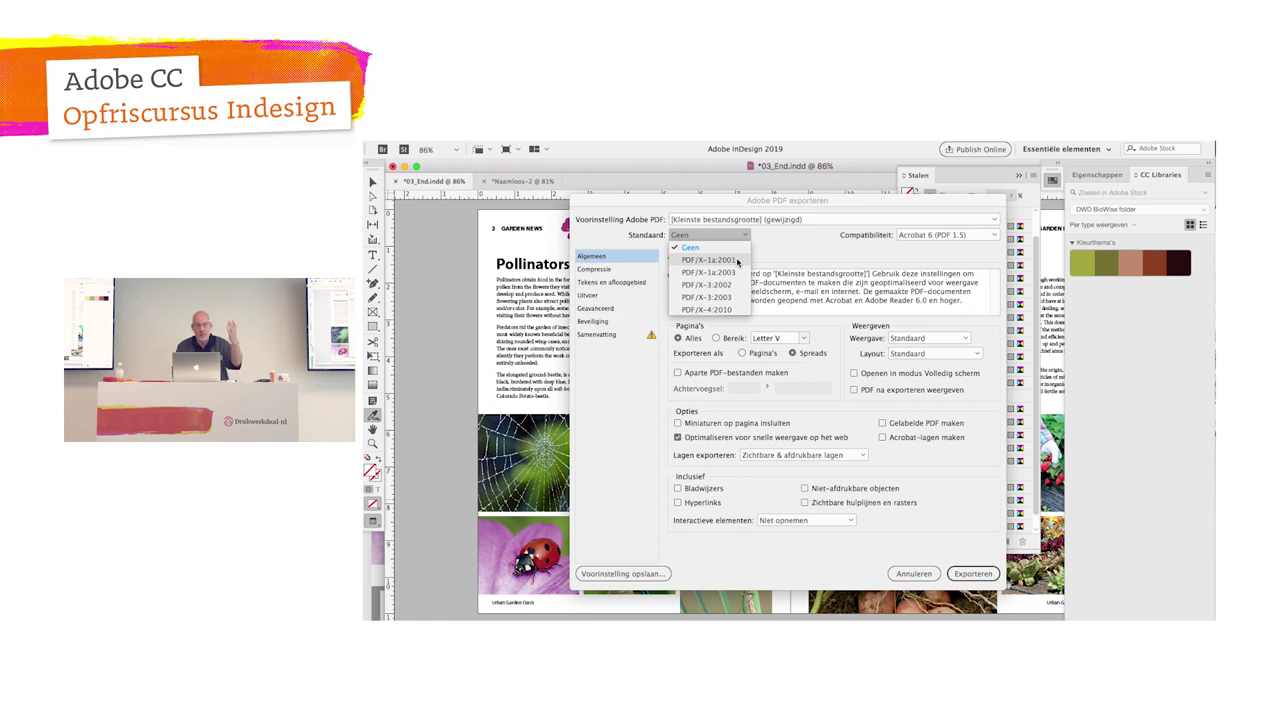
{"action": "left_click", "coordinate": [738, 260]}
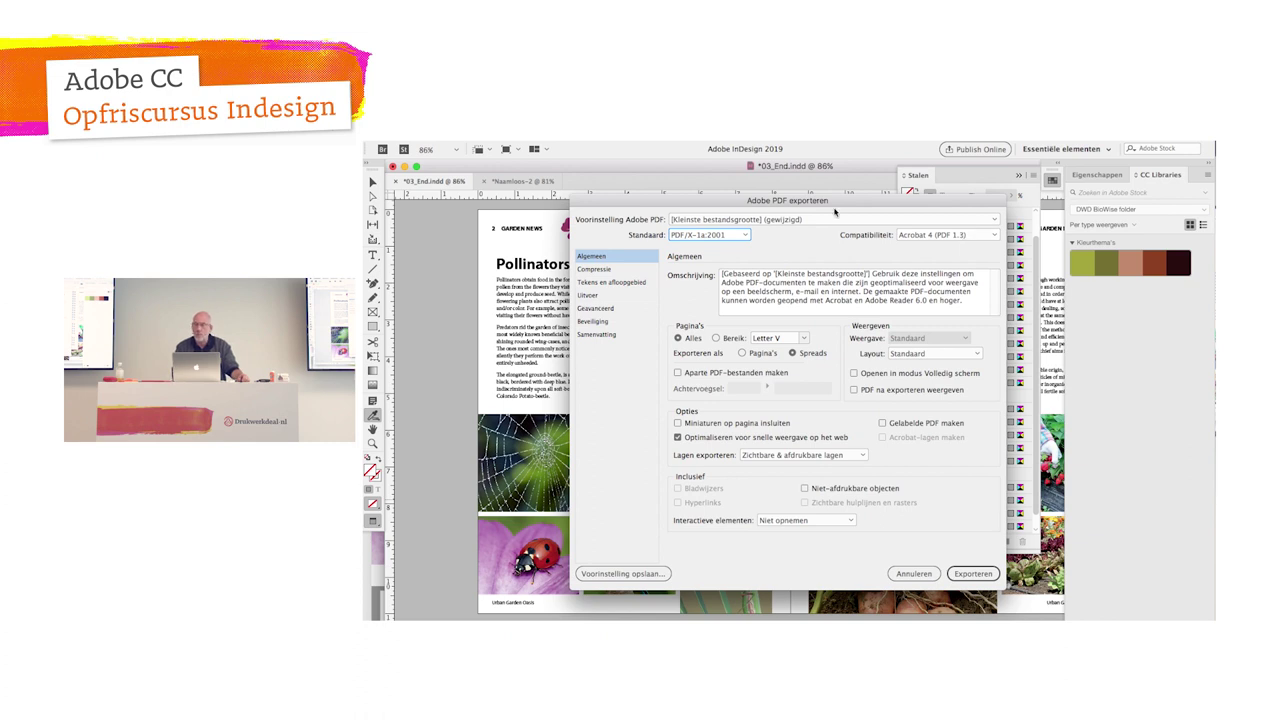
{"action": "left_click", "coordinate": [906, 238]}
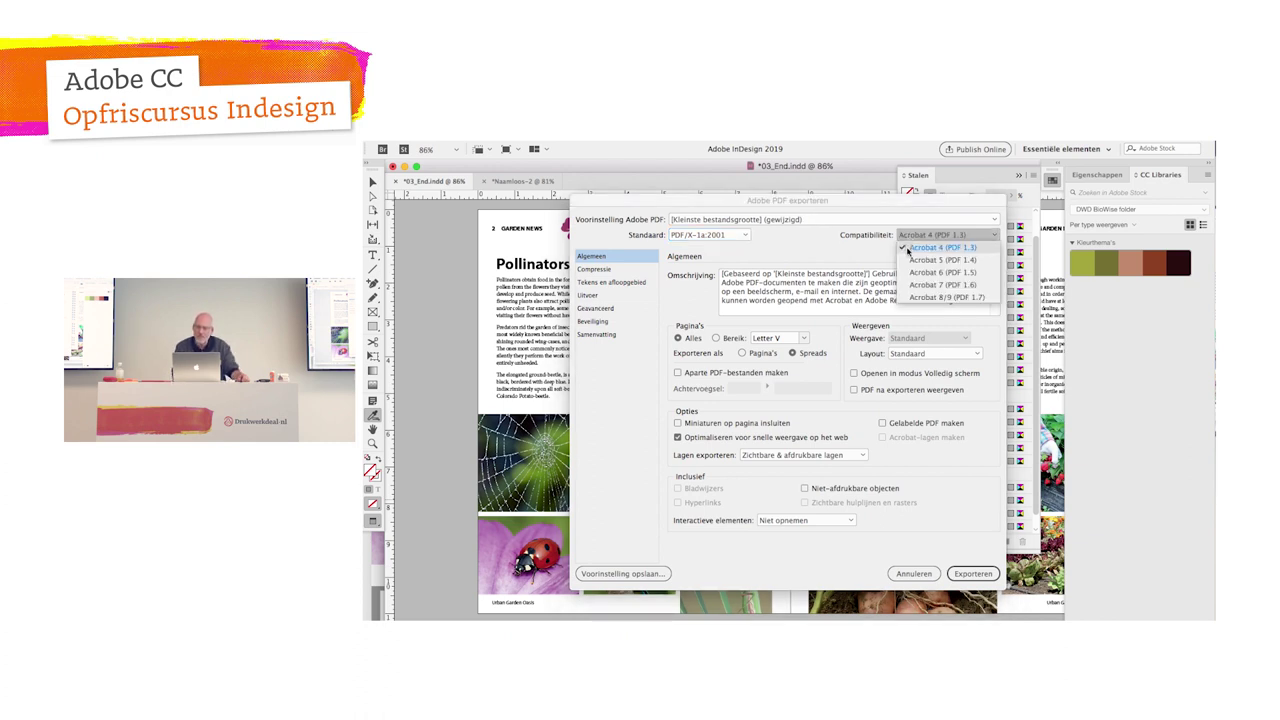
{"action": "left_click", "coordinate": [909, 248]}
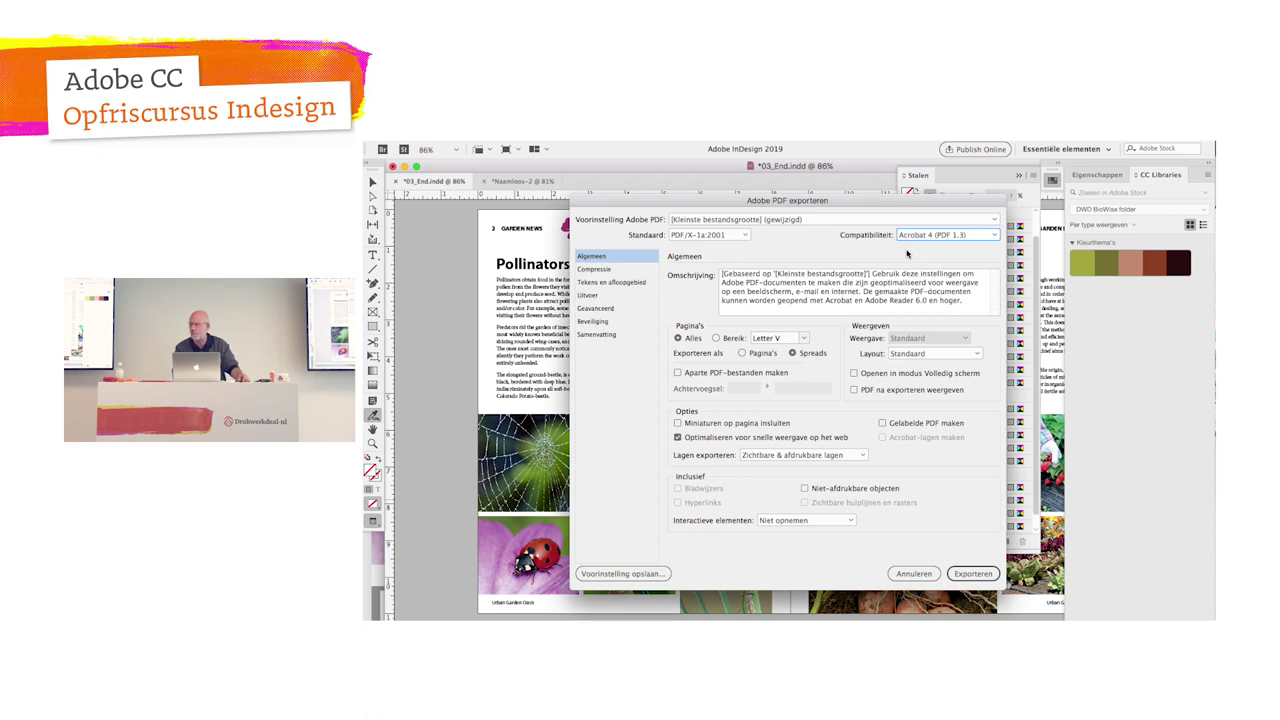
{"action": "left_click", "coordinate": [904, 238]}
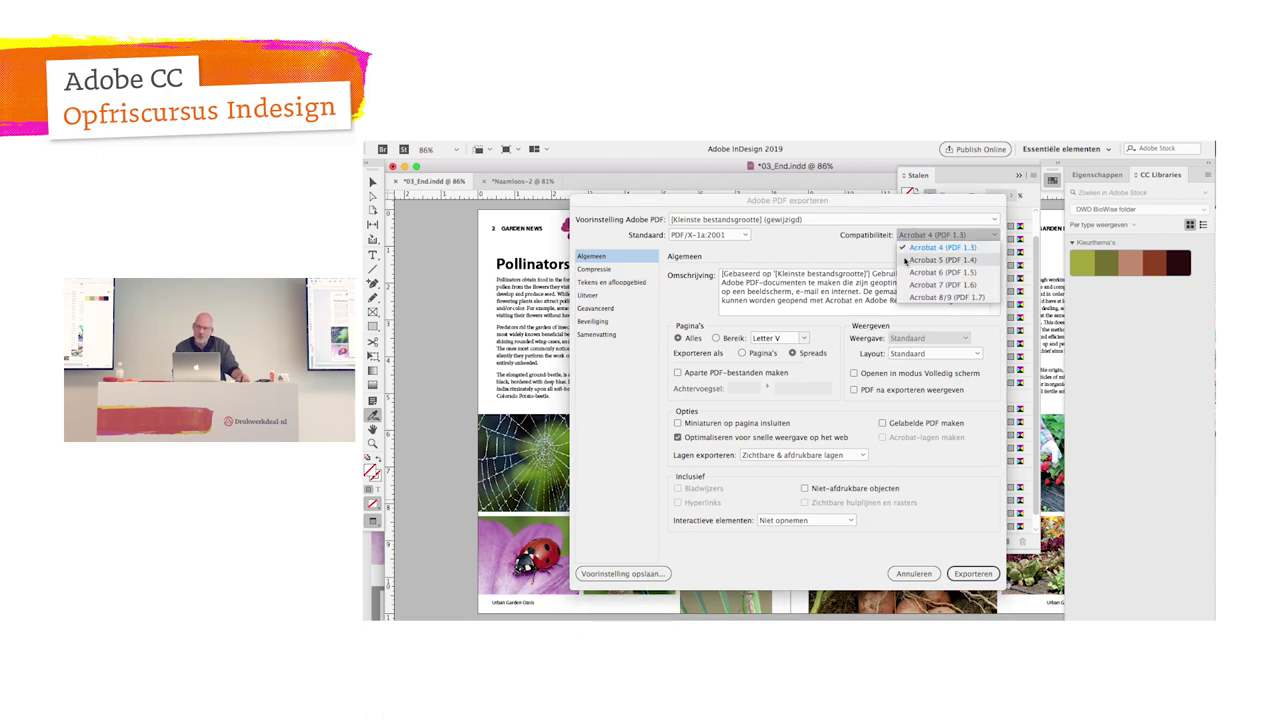
{"action": "left_click", "coordinate": [905, 261]}
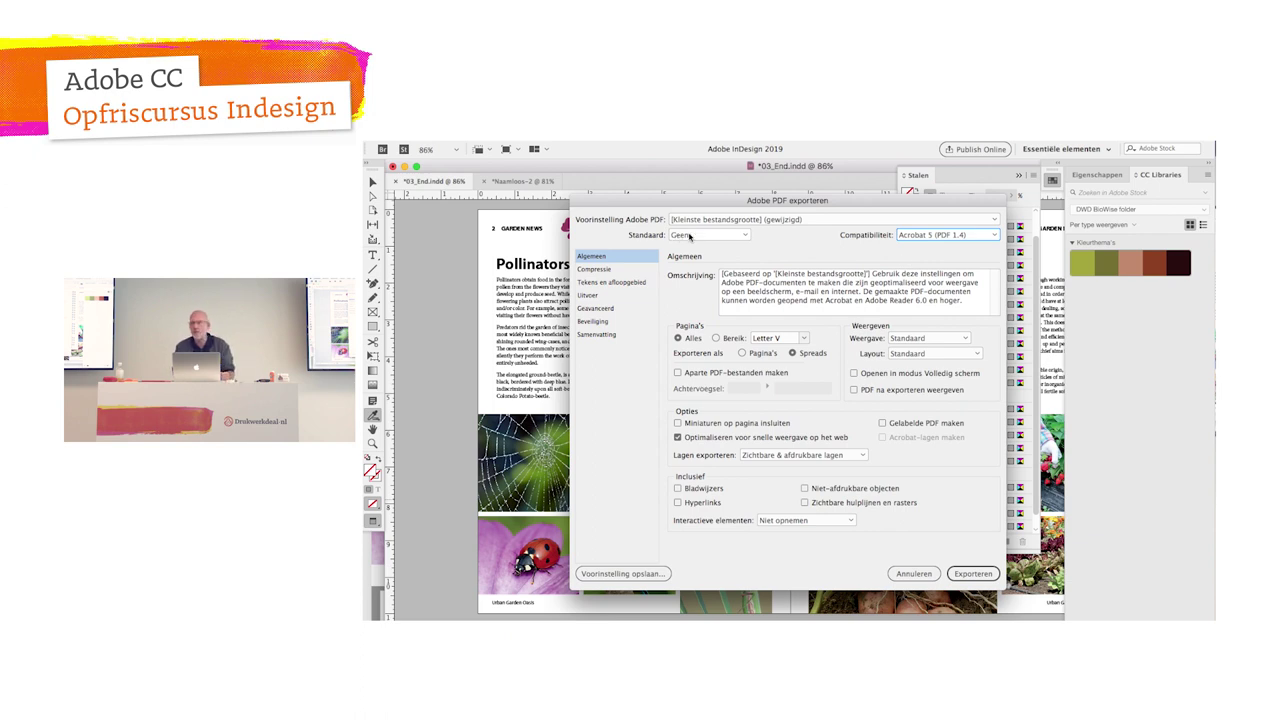
Step: Choose the [Drukwerkkwaliteit] preset for the voor DWD export
{"action": "left_click", "coordinate": [730, 221]}
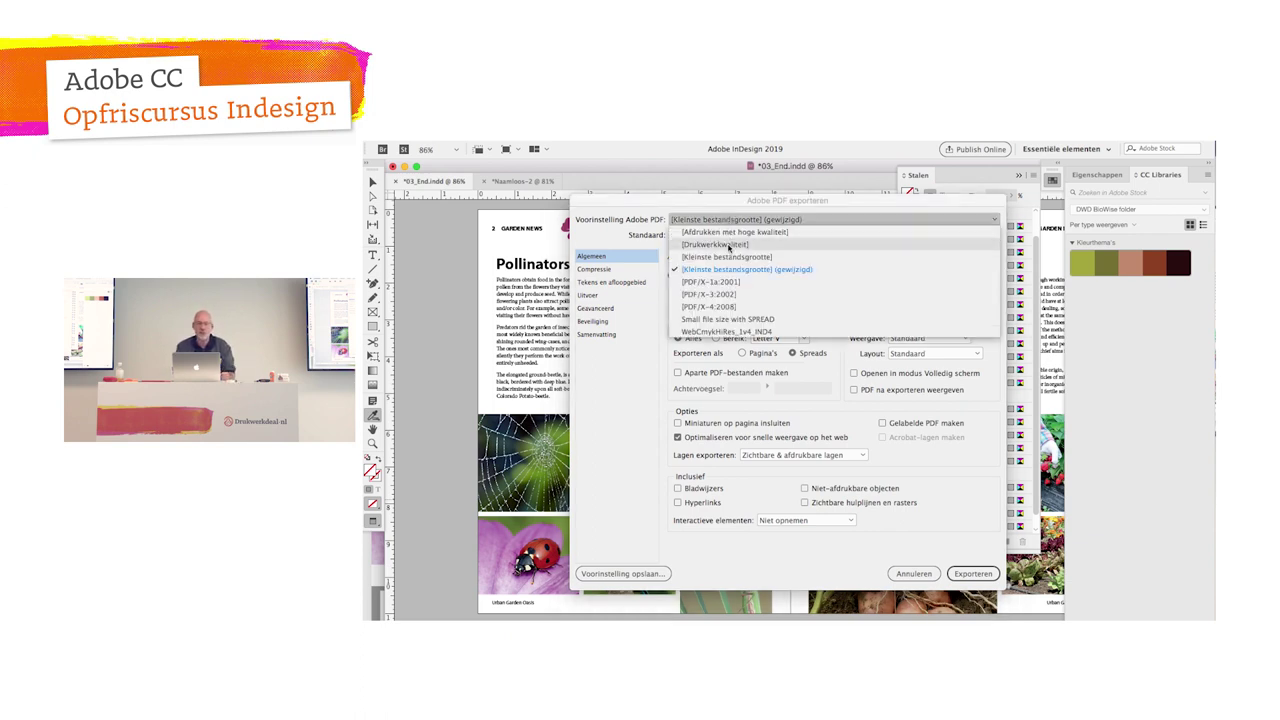
{"action": "left_click", "coordinate": [730, 244]}
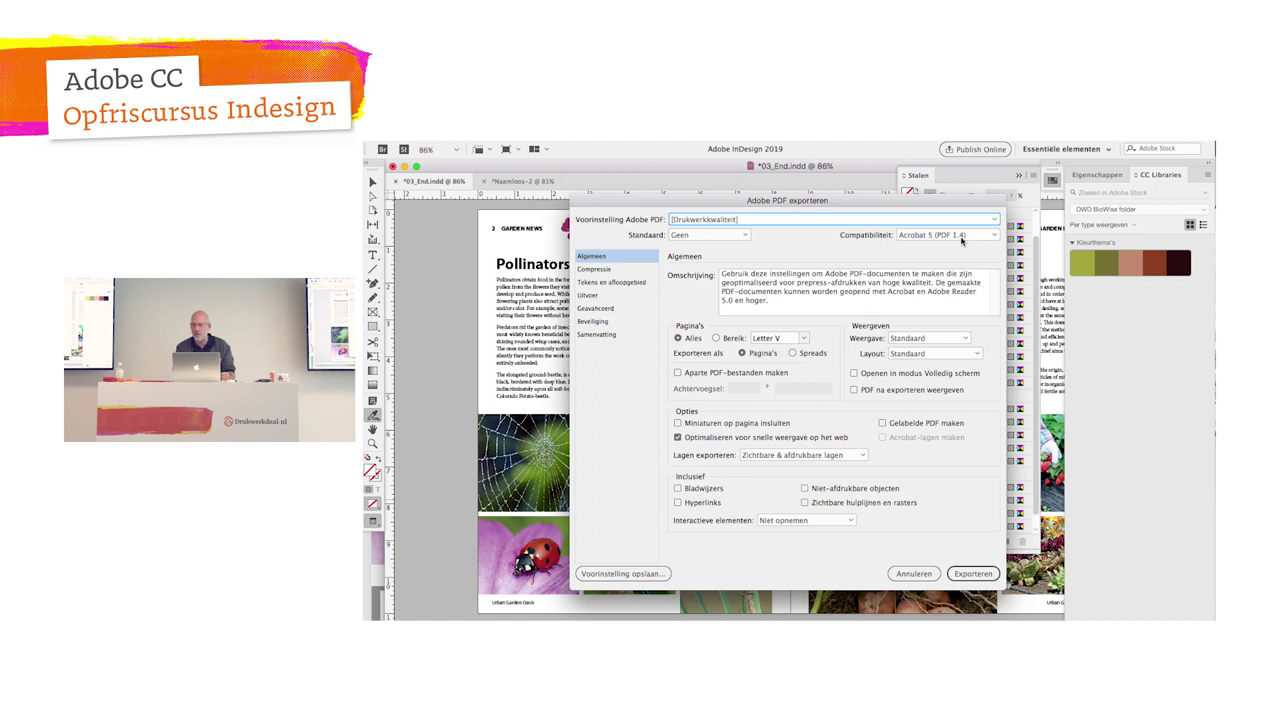
{"action": "left_click", "coordinate": [705, 221]}
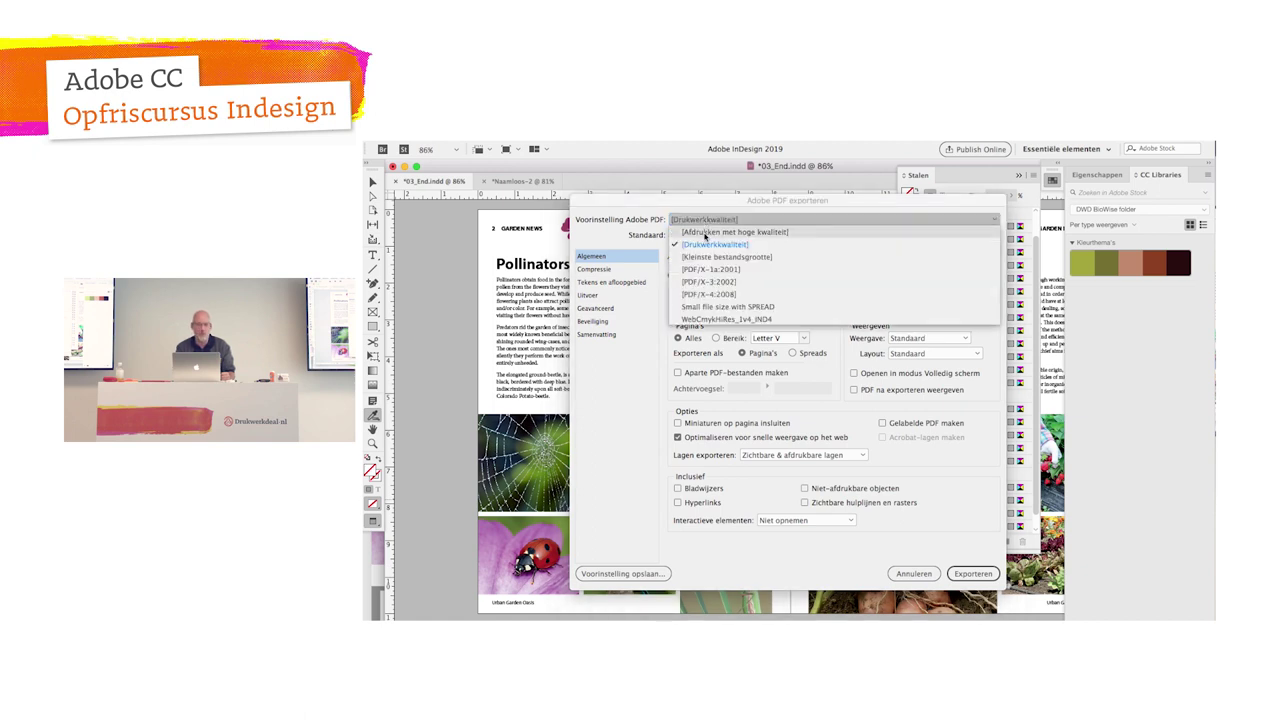
{"action": "left_click", "coordinate": [705, 245]}
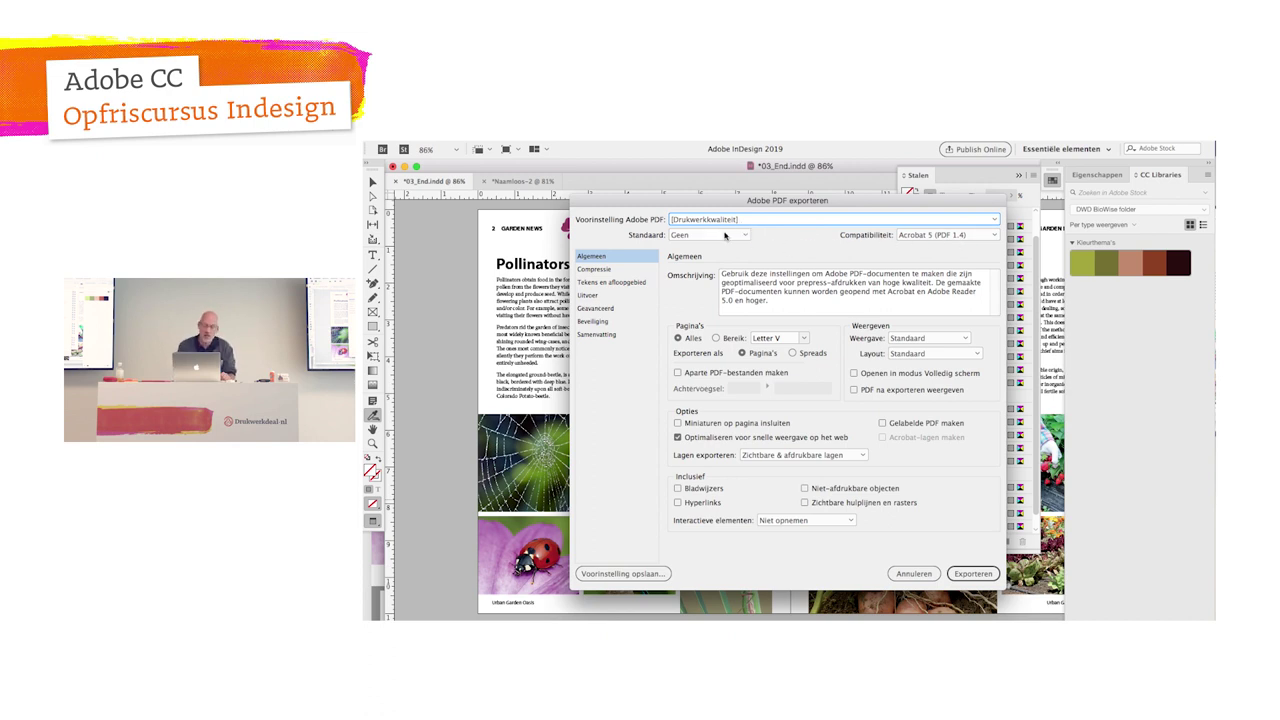
Step: In the Uitvoer settings, set Kleuromzetting to Omzetten in doel
{"action": "left_click", "coordinate": [611, 296]}
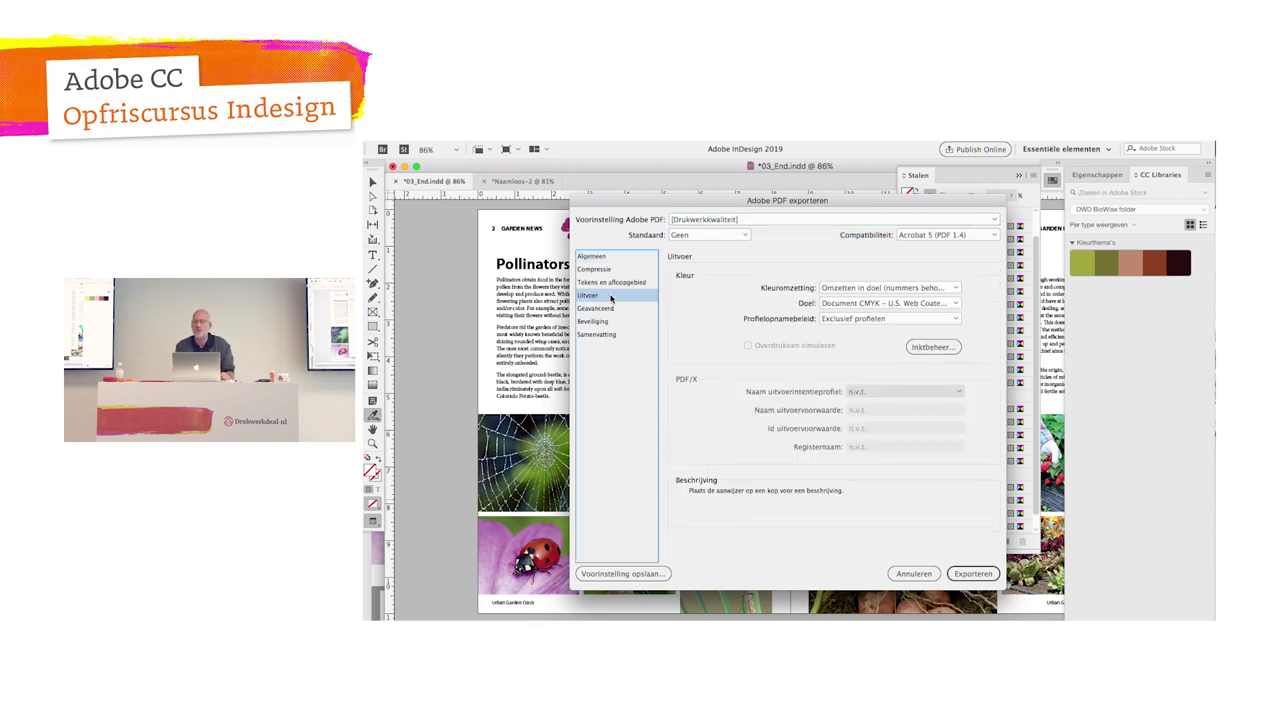
{"action": "left_click", "coordinate": [844, 288]}
{"action": "mouse_move", "coordinate": [886, 288]}
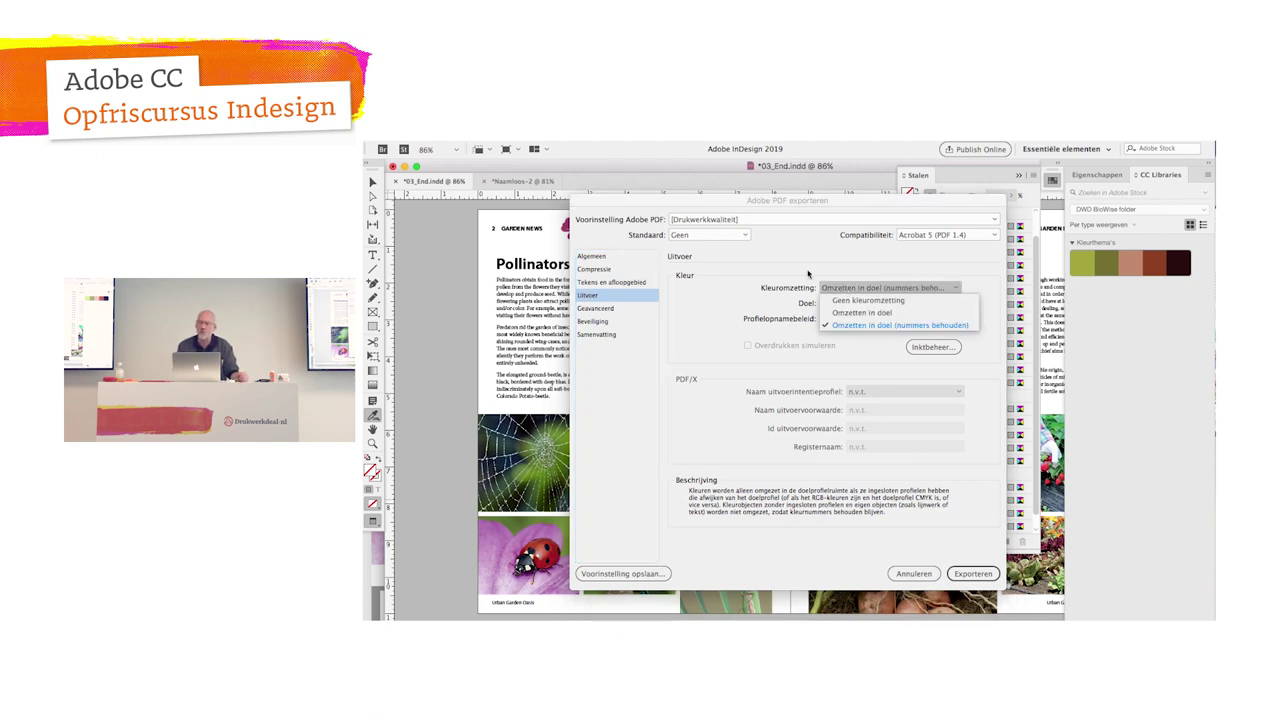
{"action": "left_click", "coordinate": [844, 288]}
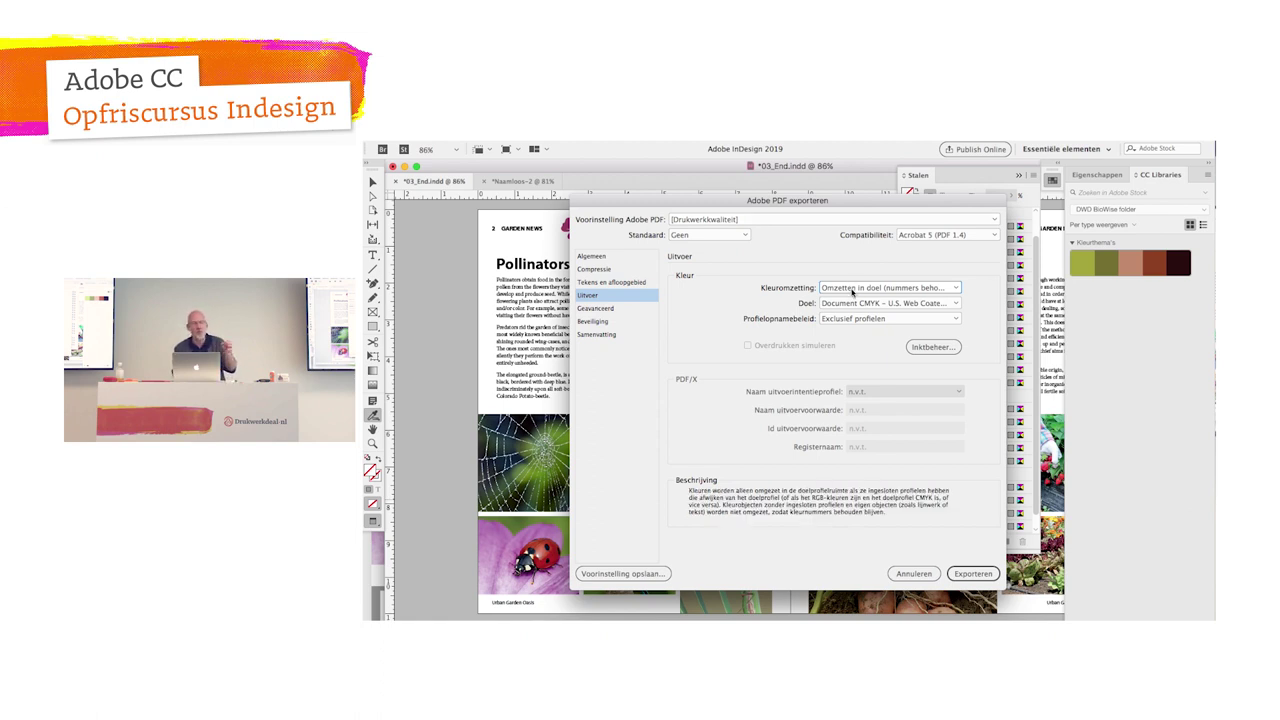
{"action": "left_click", "coordinate": [853, 289]}
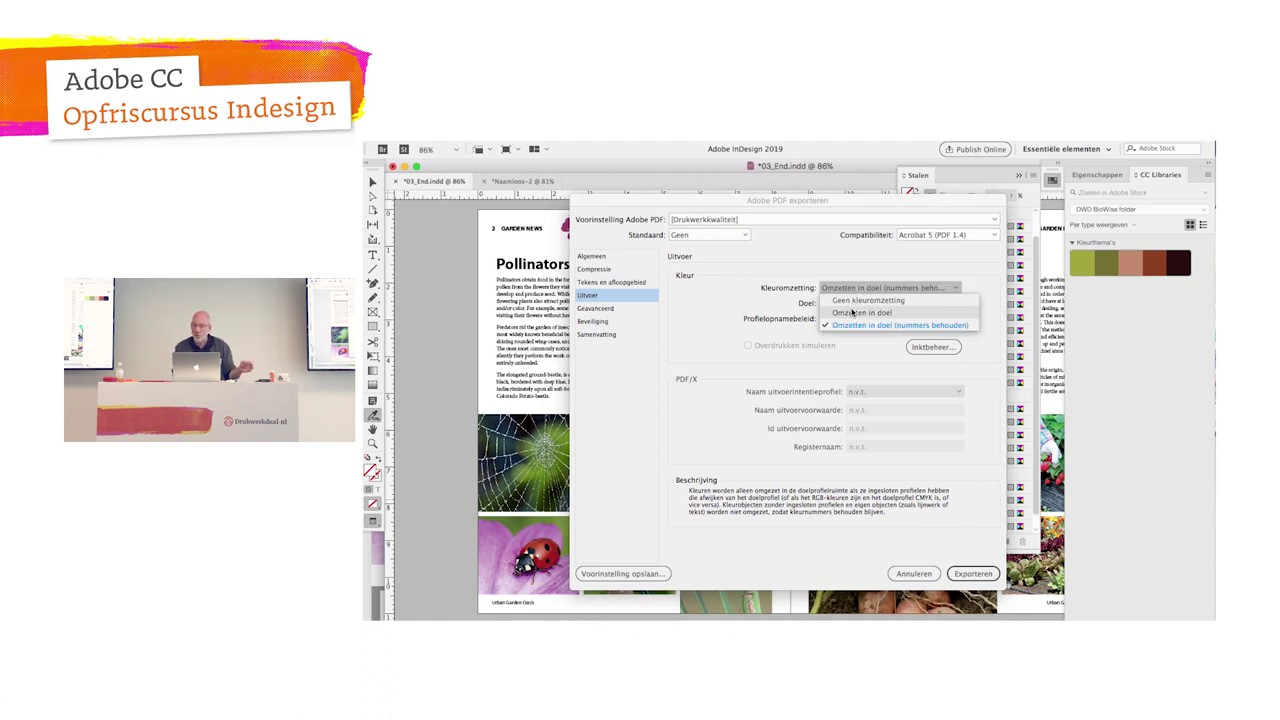
{"action": "left_click", "coordinate": [853, 313]}
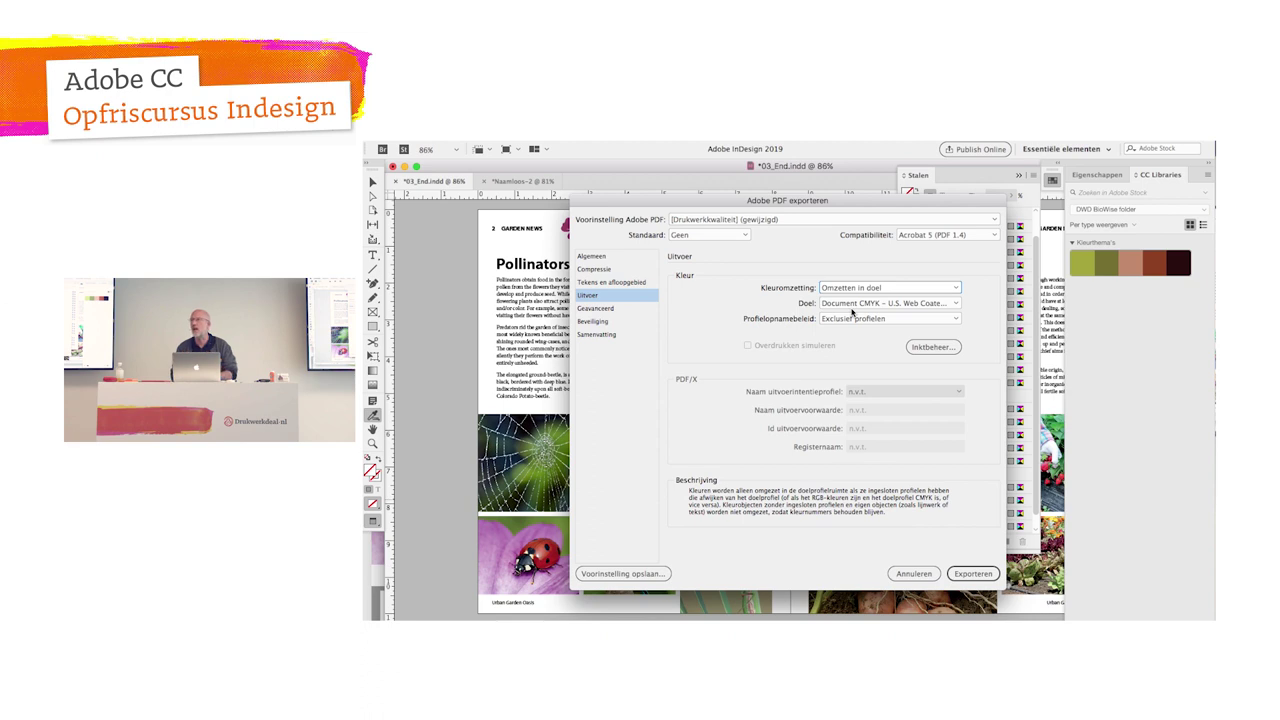
{"action": "left_click", "coordinate": [856, 304]}
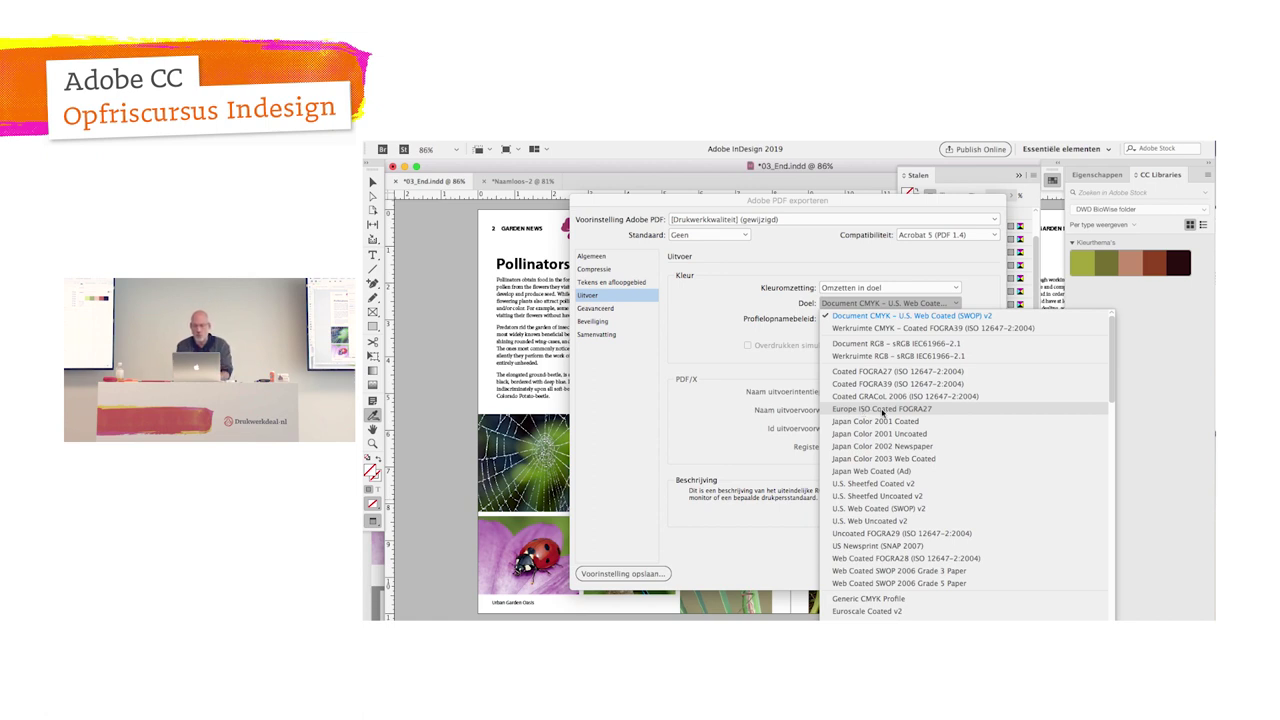
Step: Set the Doel profile to Europe ISO Coated FOGRA27, leaving the modified preset as is
{"action": "left_click", "coordinate": [882, 409]}
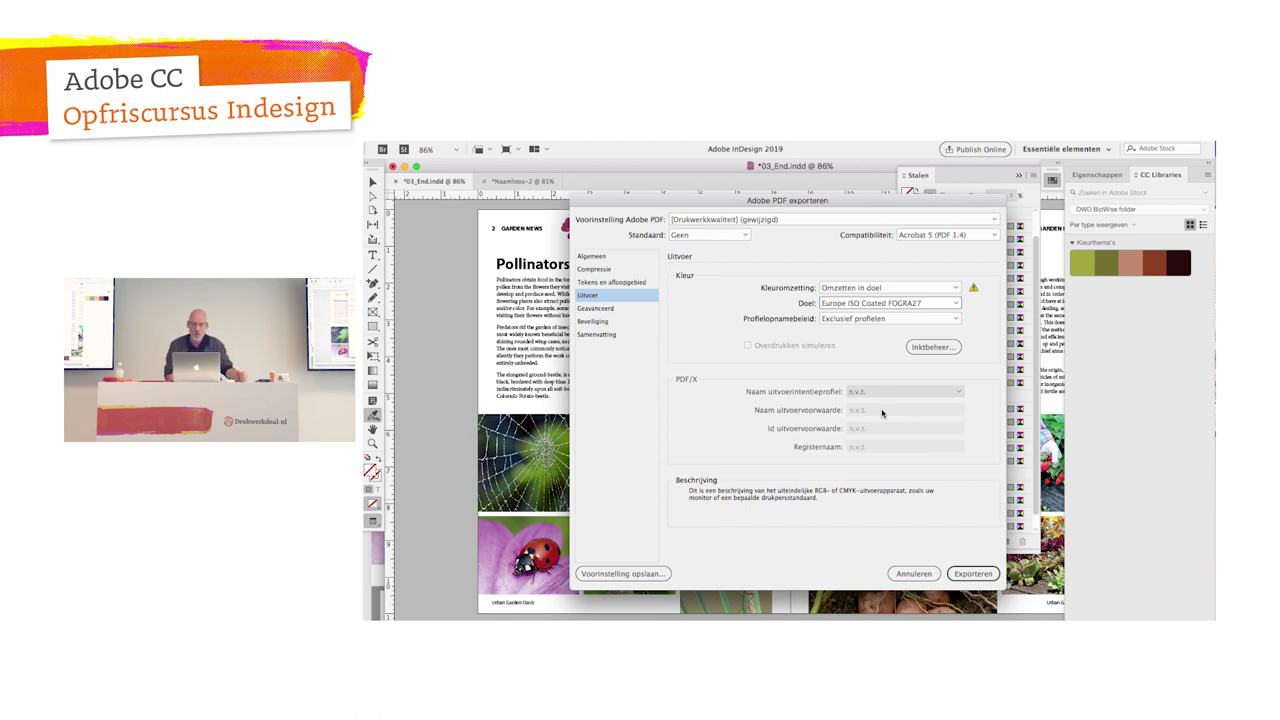
{"action": "left_click", "coordinate": [731, 220]}
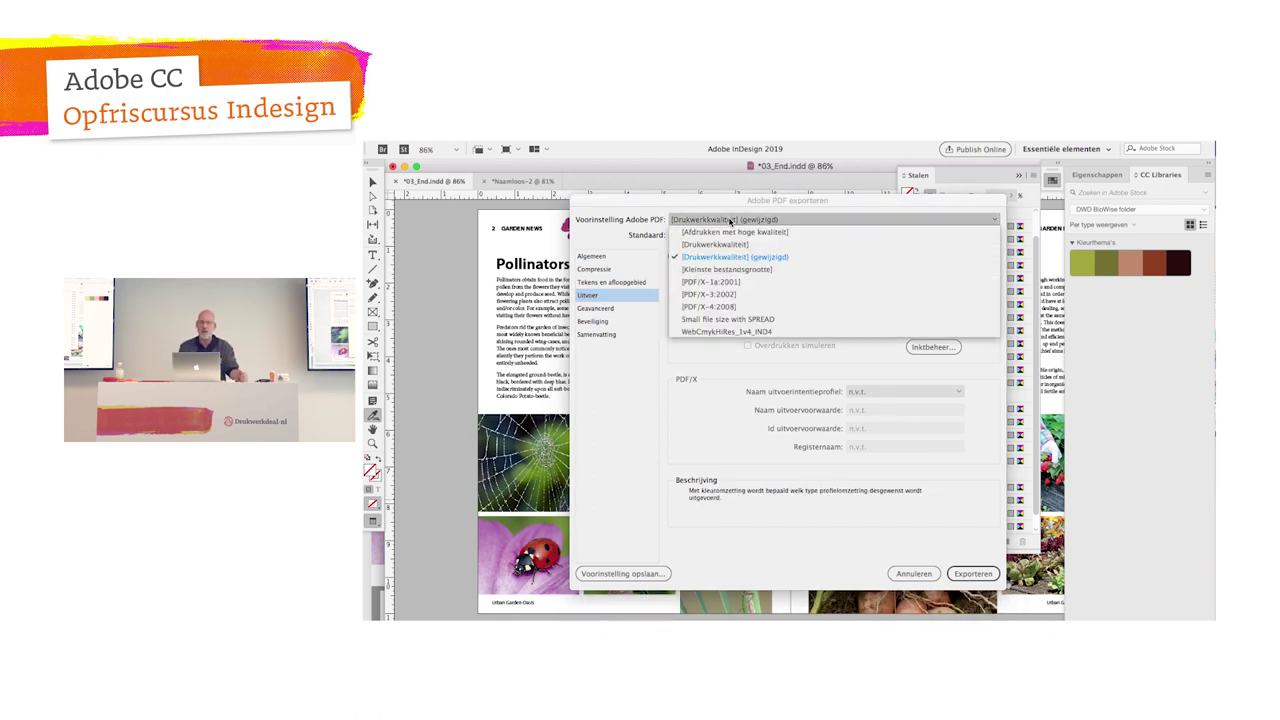
{"action": "left_click", "coordinate": [731, 220]}
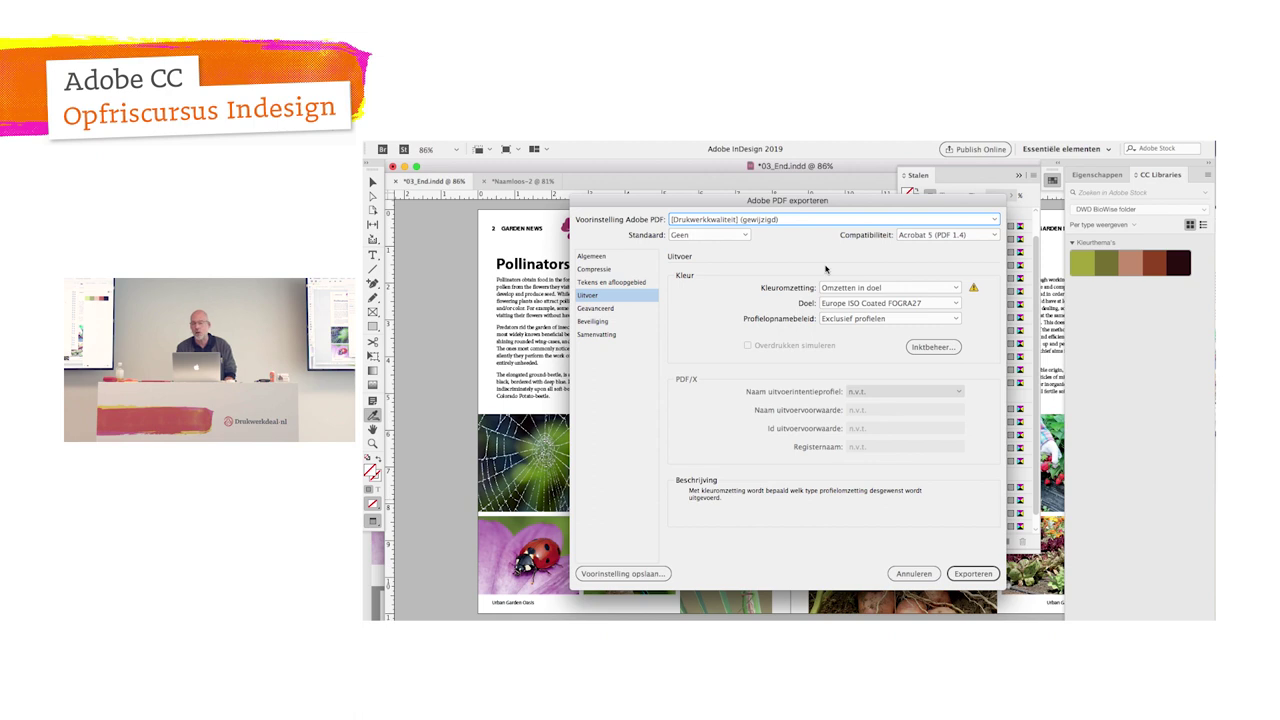
{"action": "left_click", "coordinate": [586, 298]}
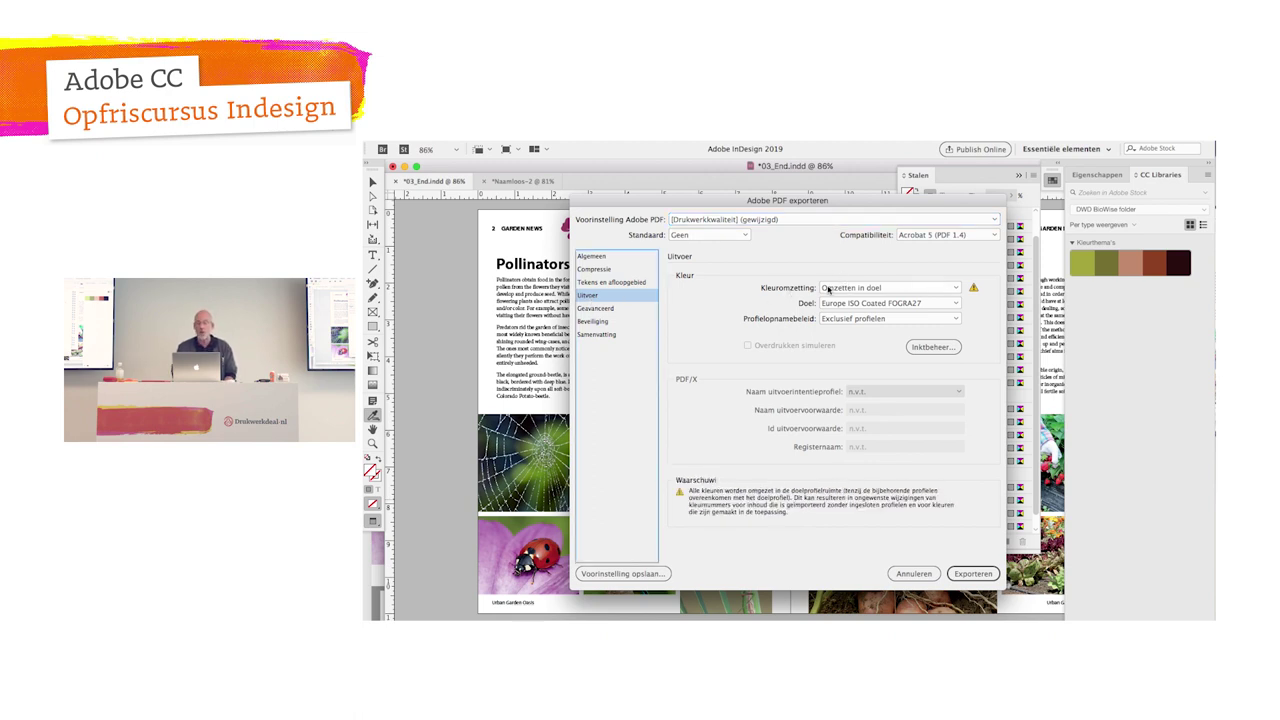
{"action": "left_click", "coordinate": [933, 347]}
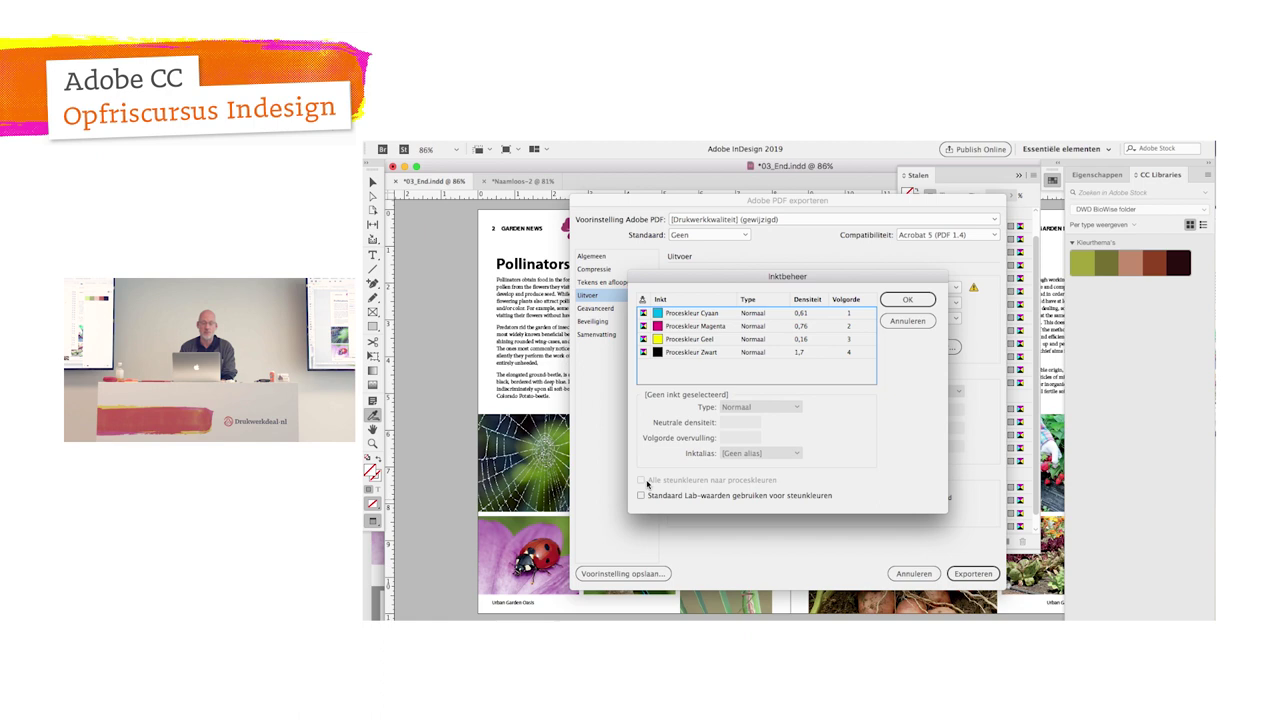
{"action": "left_click", "coordinate": [907, 300]}
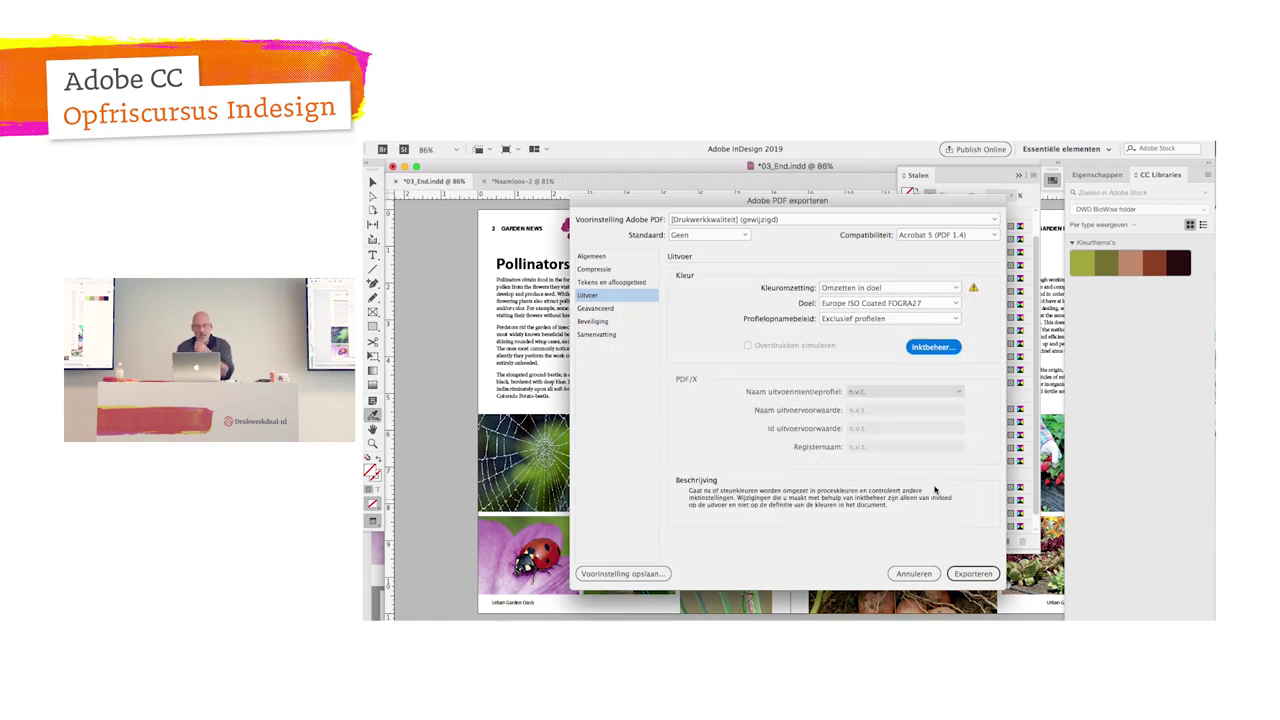
Step: Export voor DWD.pdf using the modified [Drukwerkkwaliteit] preset
{"action": "left_click", "coordinate": [722, 221]}
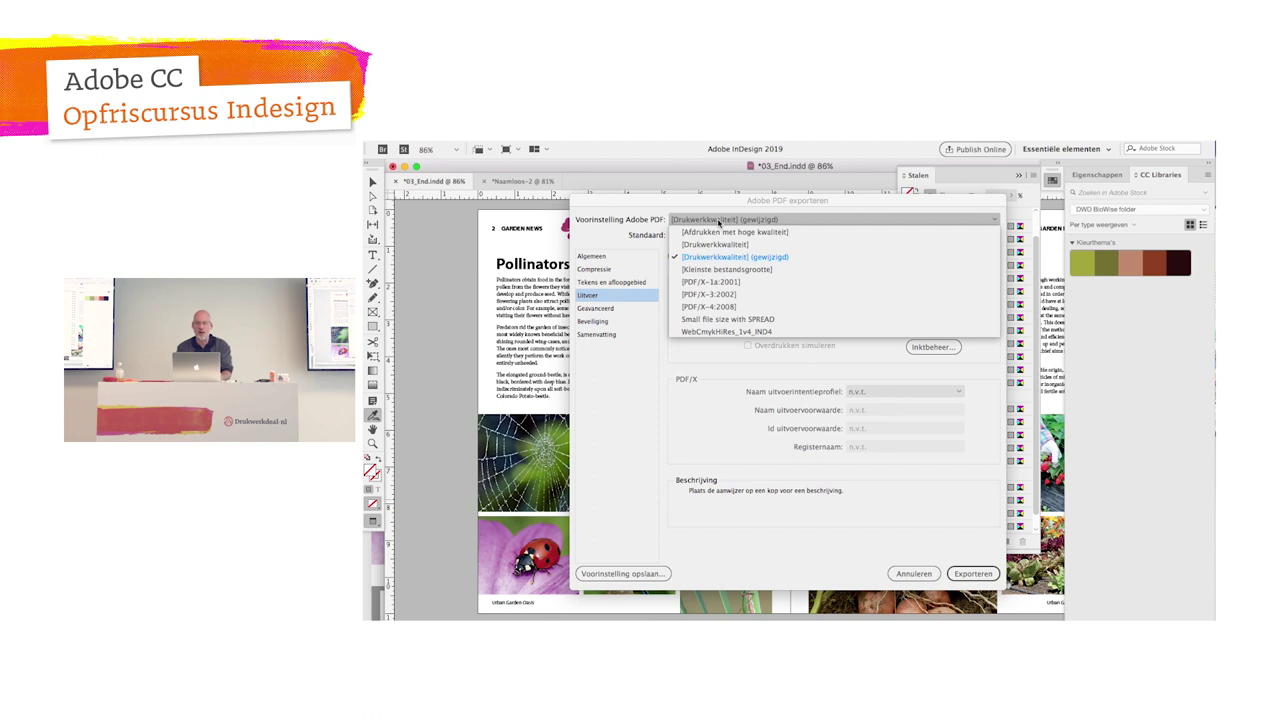
{"action": "left_click", "coordinate": [718, 221]}
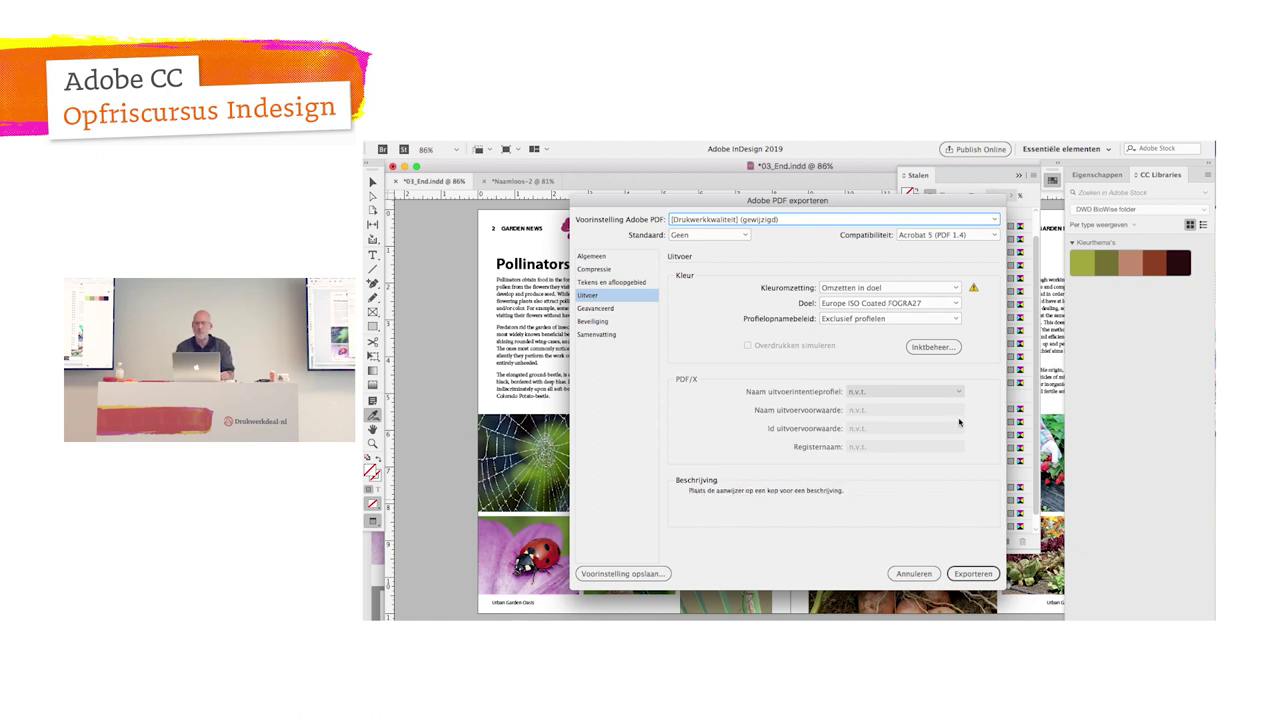
{"action": "left_click", "coordinate": [972, 575]}
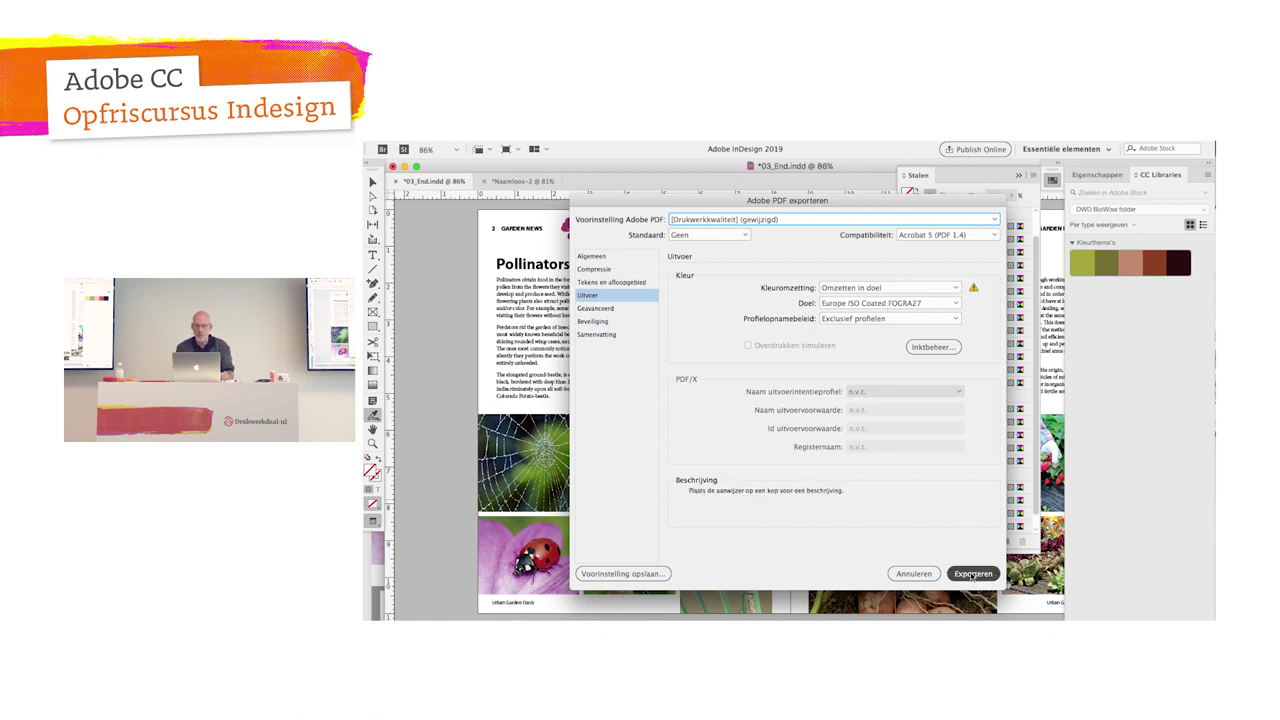
{"action": "left_click", "coordinate": [972, 574]}
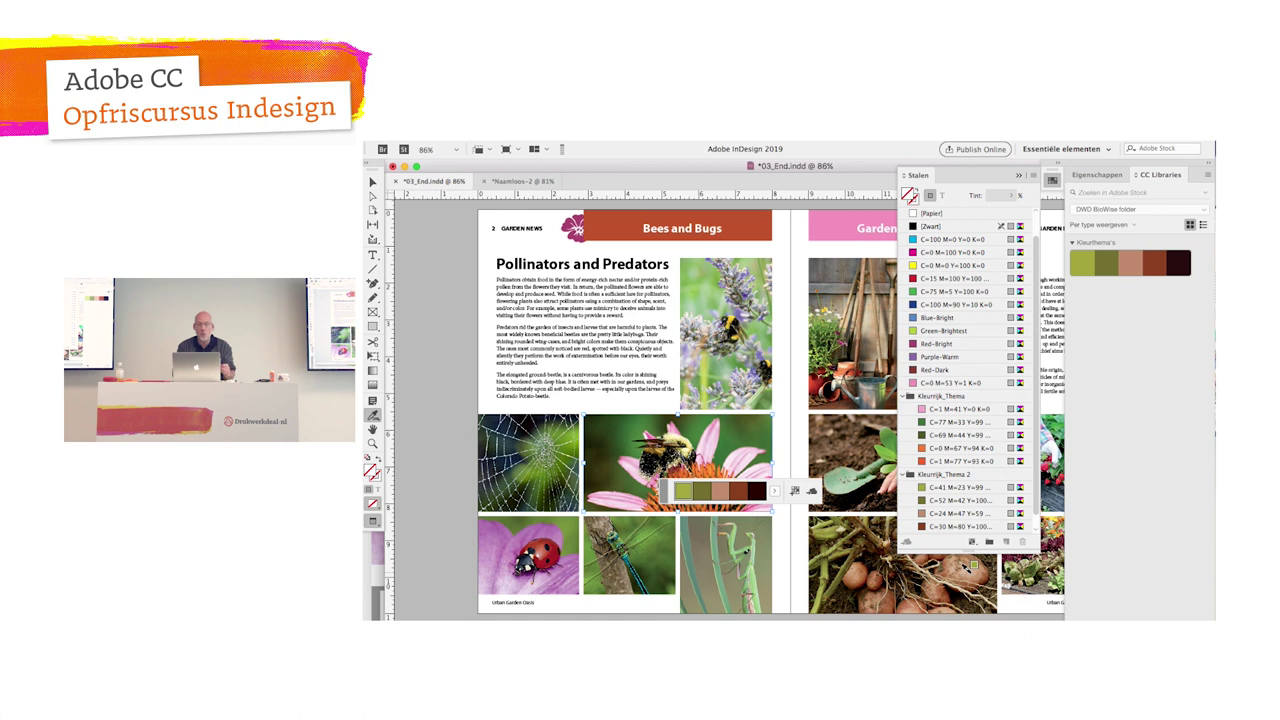
Step: Start a new PDF export named 'voor druk' and reach its Adobe PDF settings
{"action": "key", "text": "super+e"}
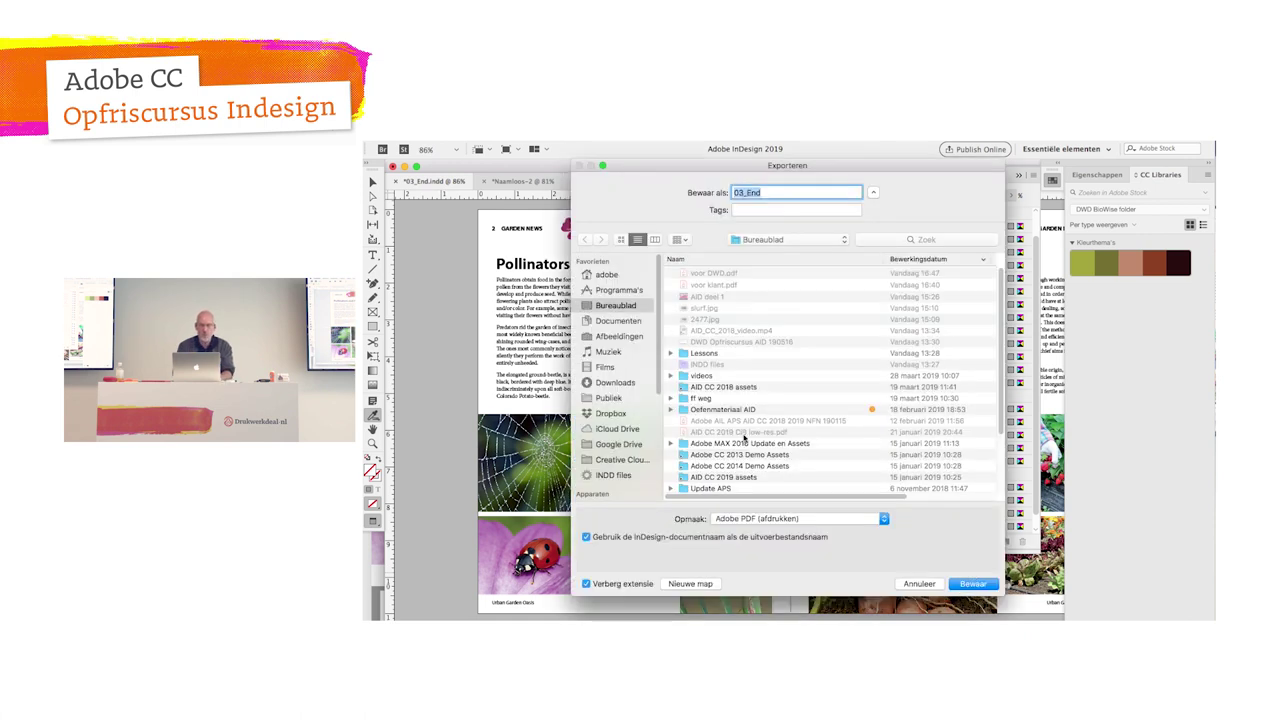
{"action": "type", "text": "voor"}
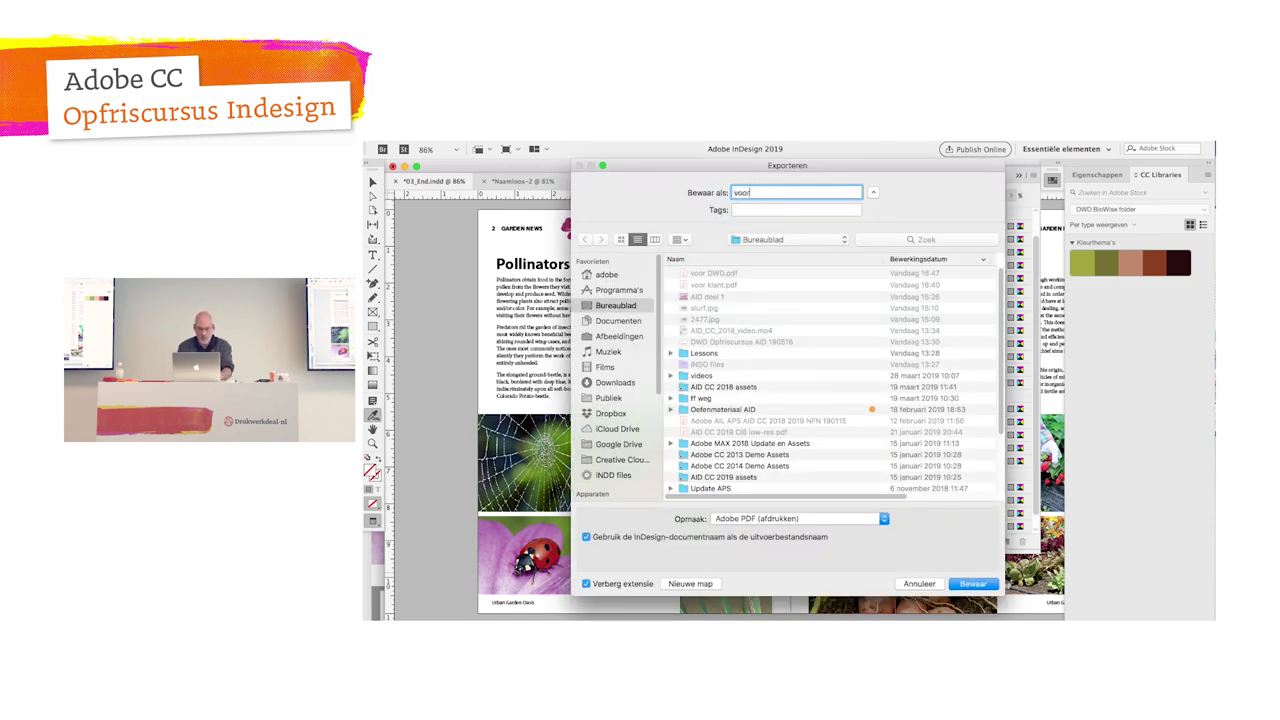
{"action": "type", "text": " druk"}
{"action": "key", "text": "Return"}
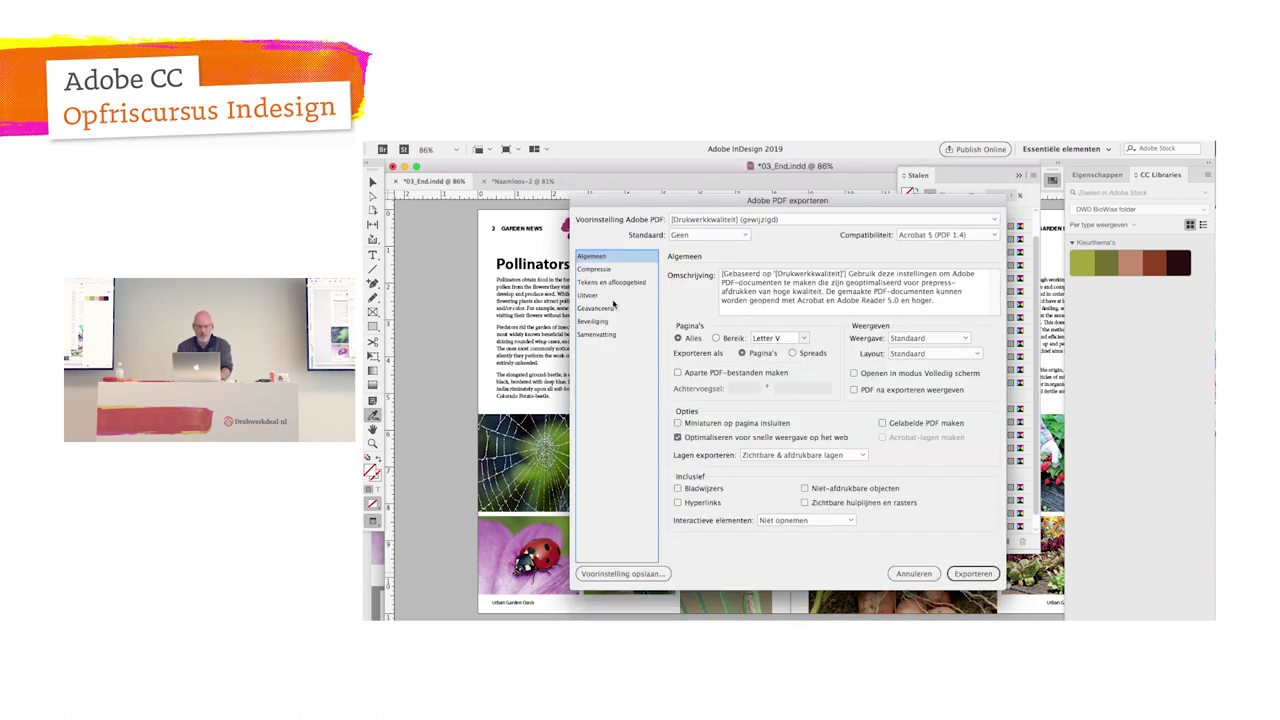
Step: Export voor druk with the document's bleed settings and no printer's marks
{"action": "left_click", "coordinate": [612, 283]}
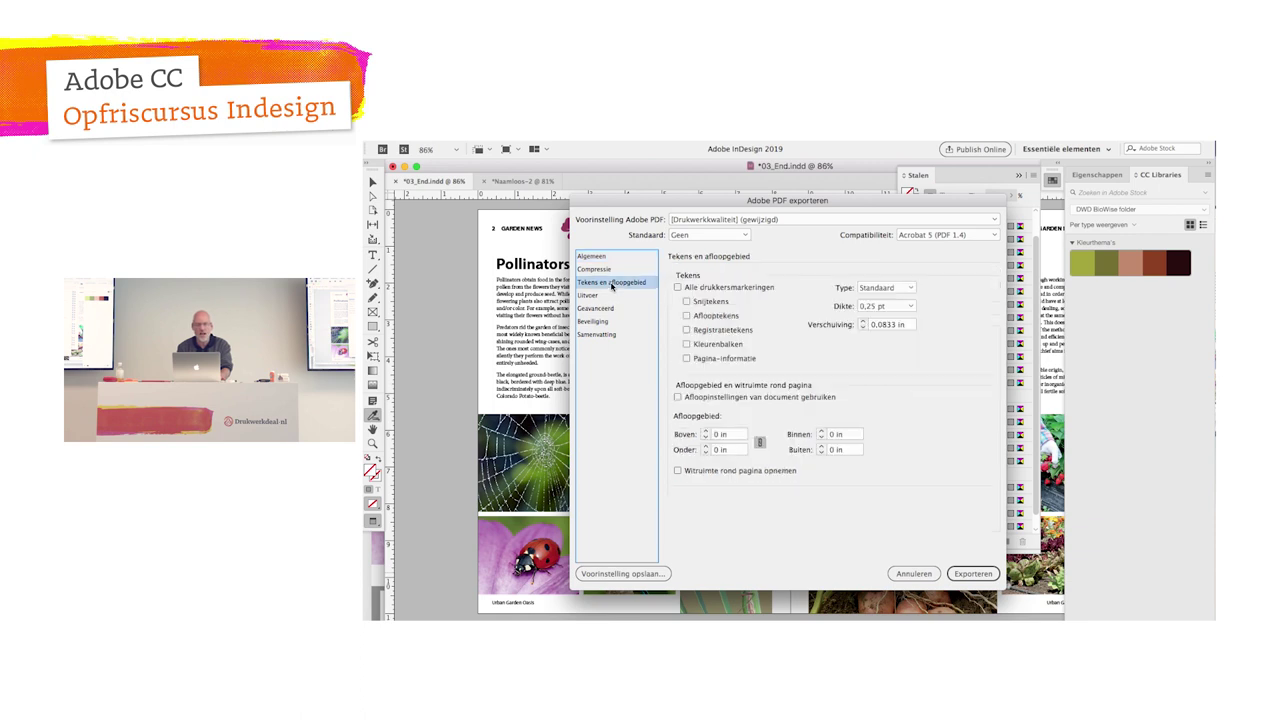
{"action": "left_click", "coordinate": [677, 288]}
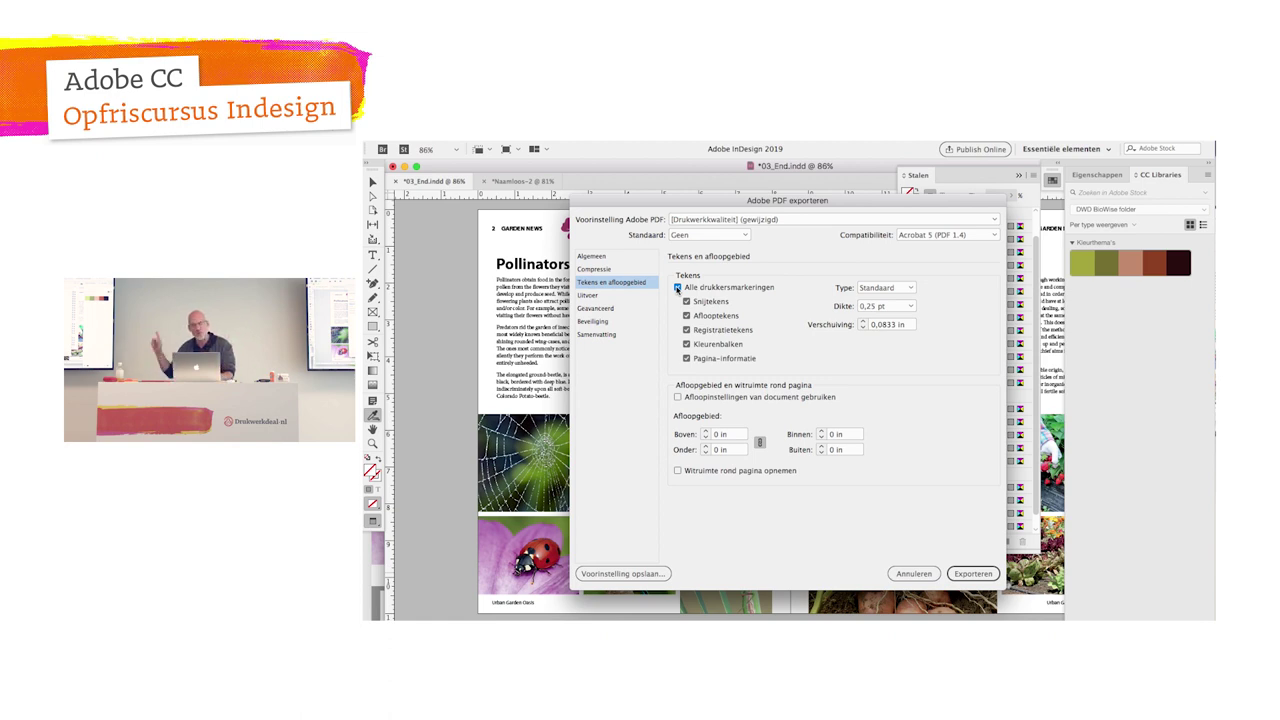
{"action": "left_click", "coordinate": [678, 397]}
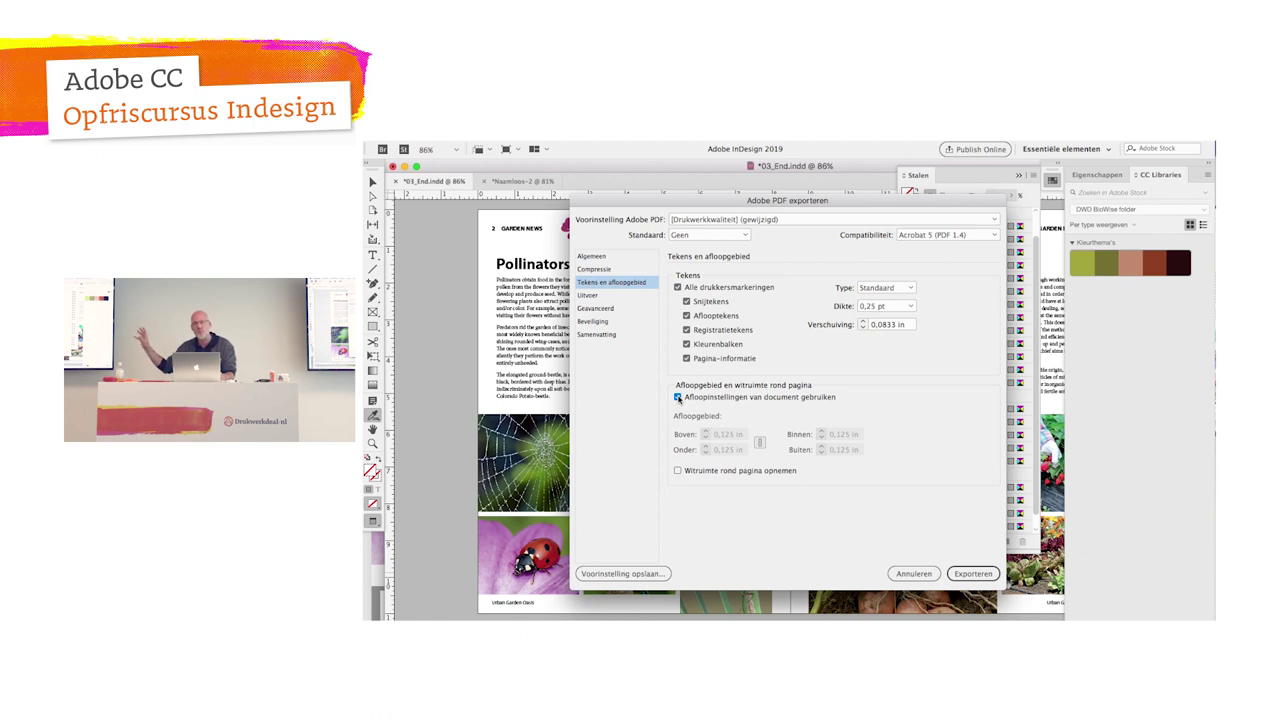
{"action": "left_click", "coordinate": [678, 397]}
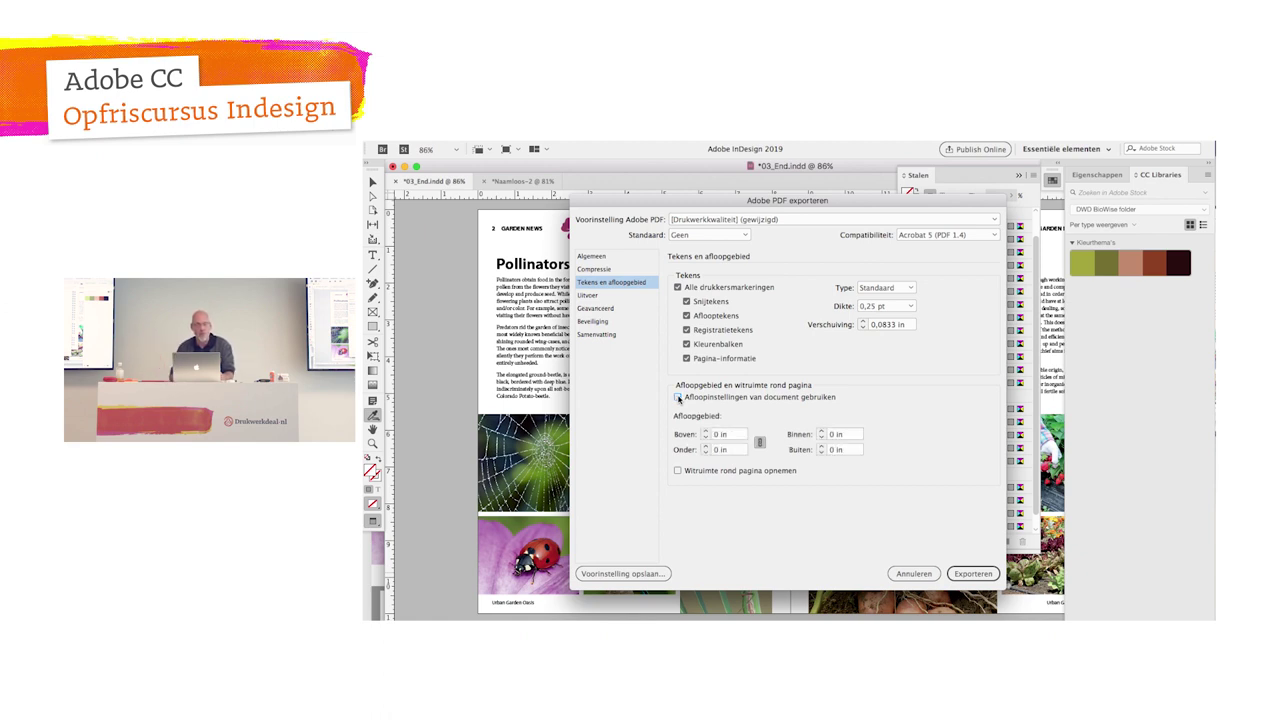
{"action": "left_click", "coordinate": [678, 288]}
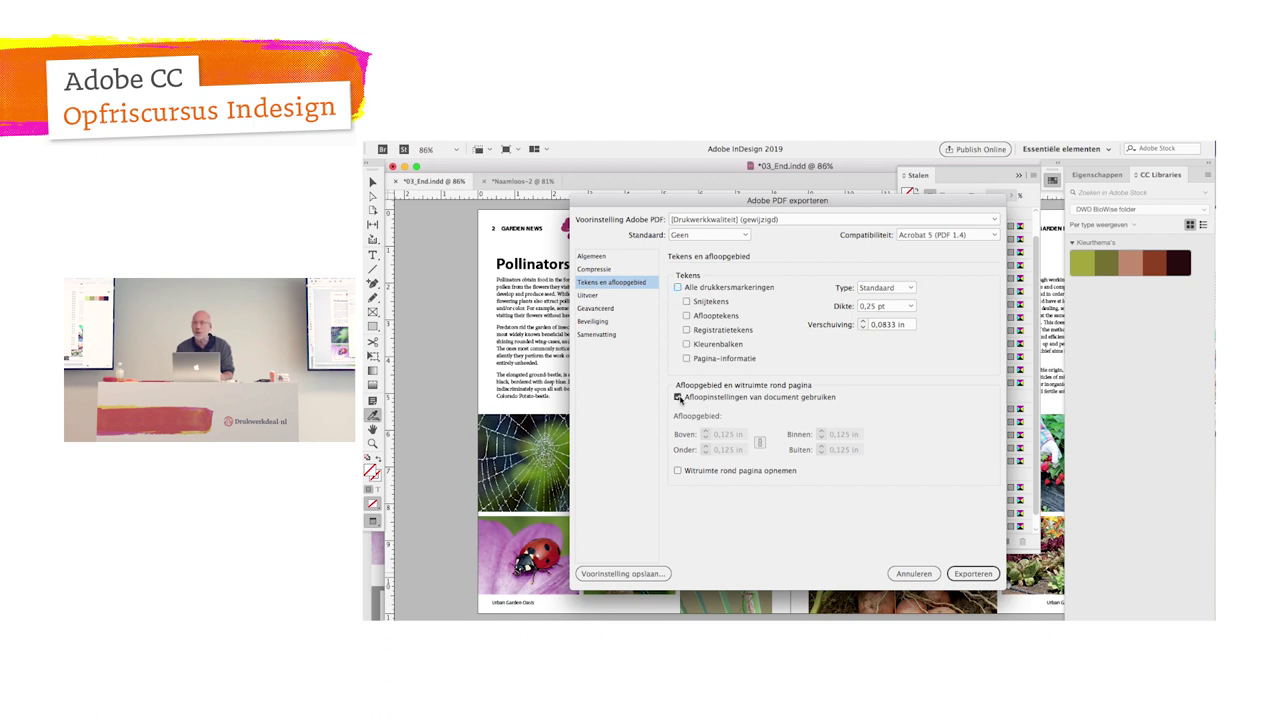
{"action": "left_click", "coordinate": [678, 397]}
{"action": "left_click", "coordinate": [972, 575]}
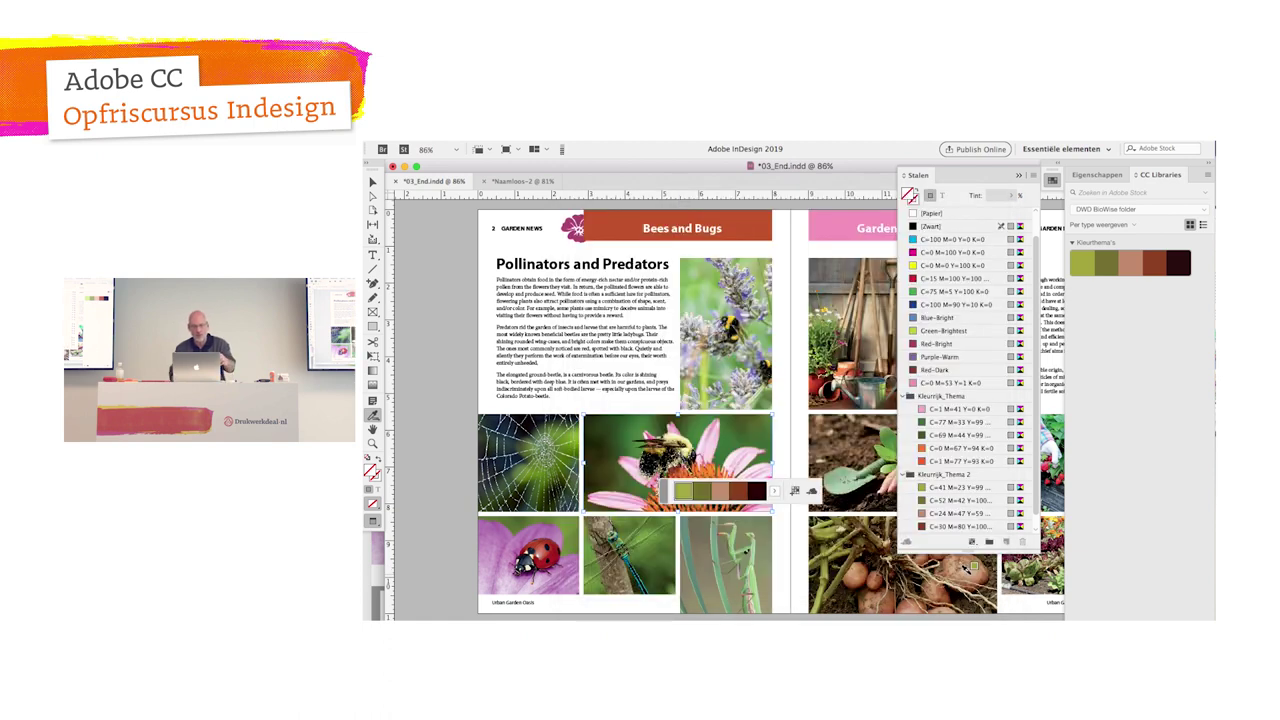
Step: Reveal the desktop and show file info for voor DWD.pdf and voor klant.pdf
{"action": "key", "text": "Tab"}
{"action": "key", "text": "Tab"}
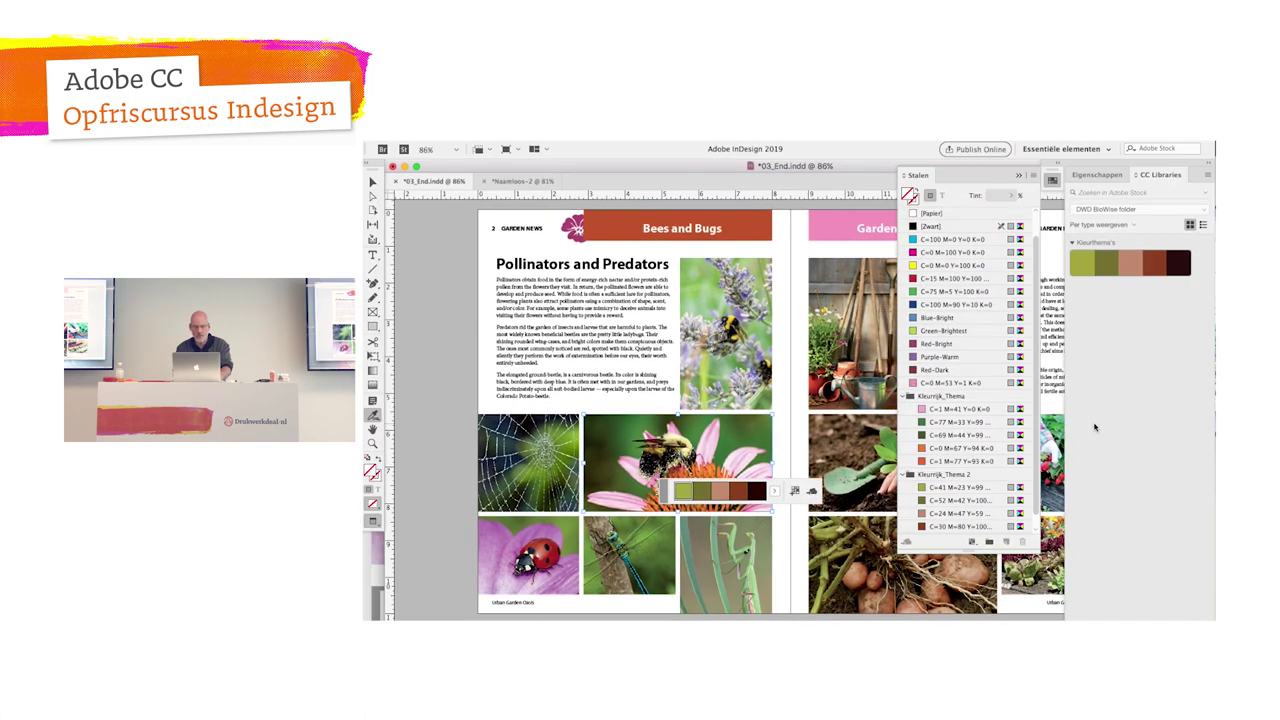
{"action": "key", "text": "super+h"}
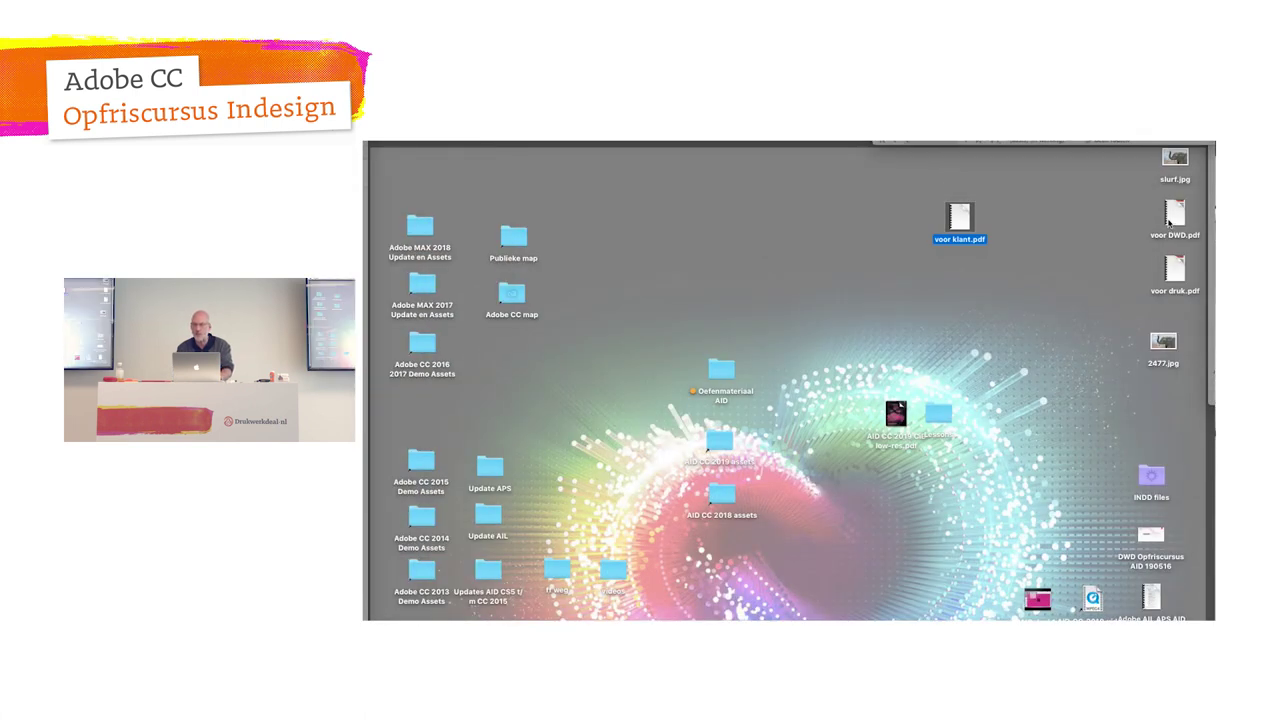
{"action": "left_click", "coordinate": [1168, 222]}
{"action": "key", "text": "super+i"}
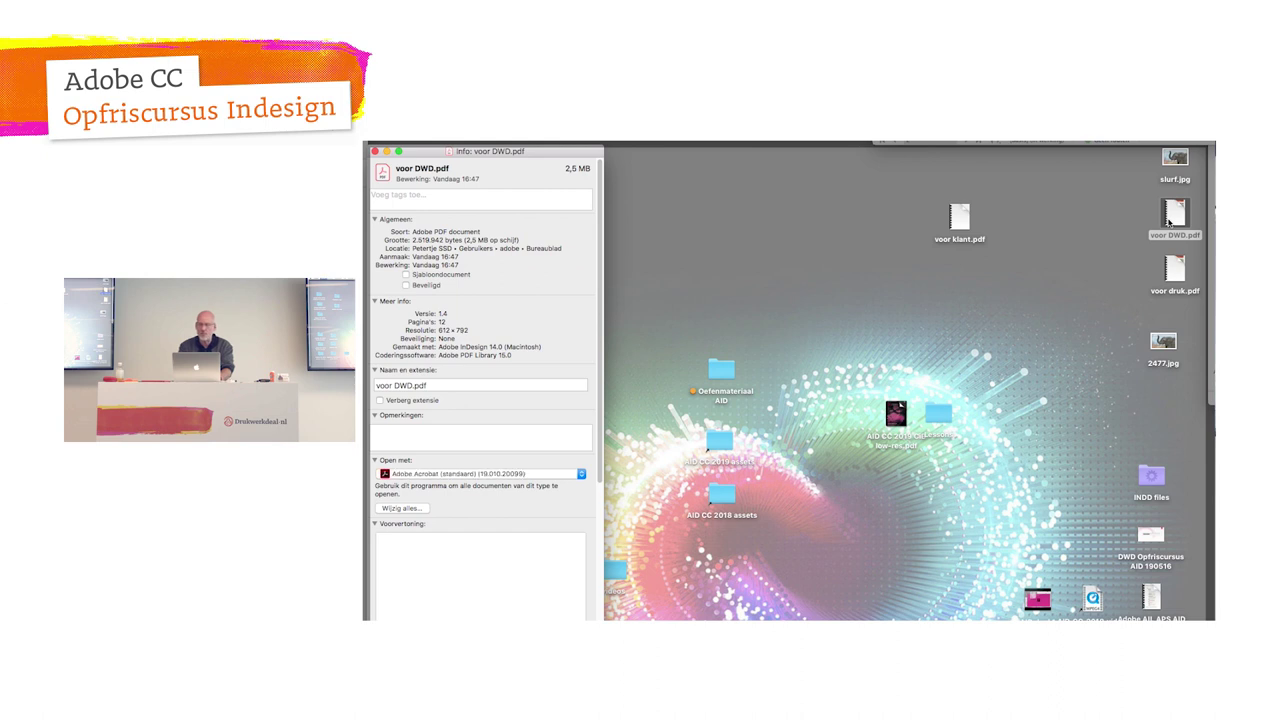
{"action": "left_click", "coordinate": [961, 218]}
{"action": "key", "text": "super+i"}
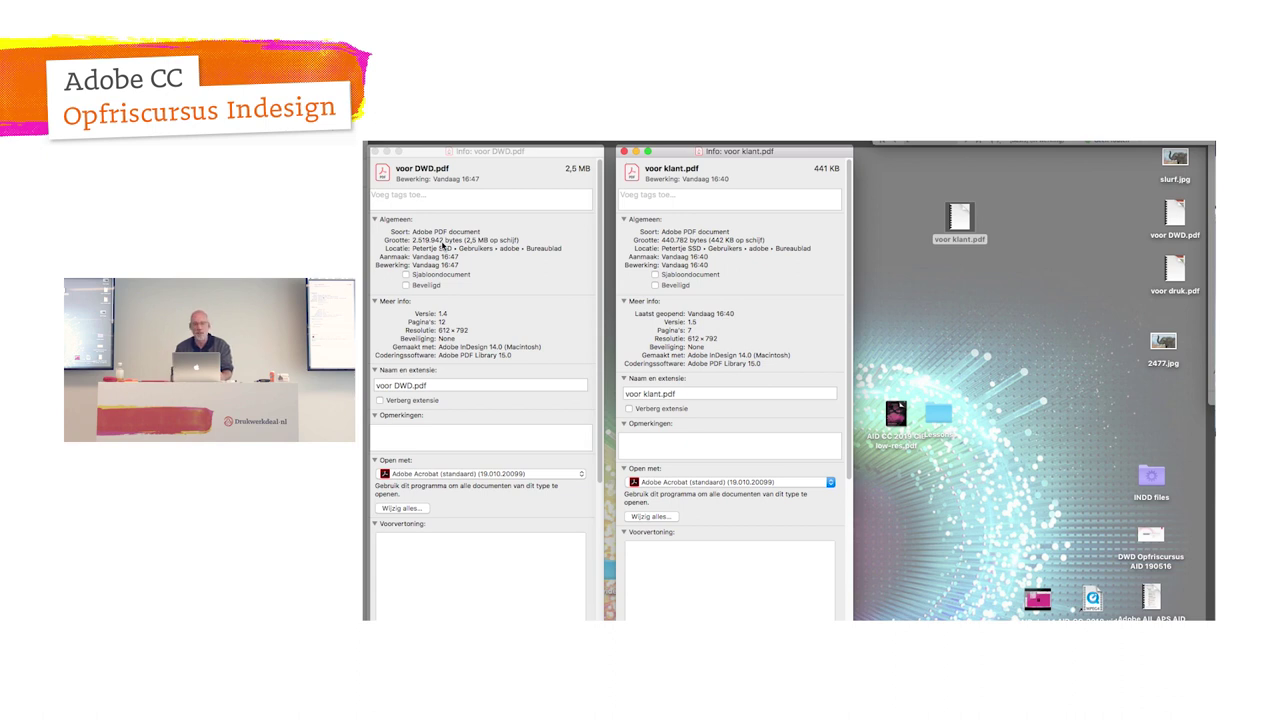
Step: Close the Info windows and move voor DWD.pdf and voor druk.pdf beside voor klant.pdf
{"action": "left_click", "coordinate": [375, 151]}
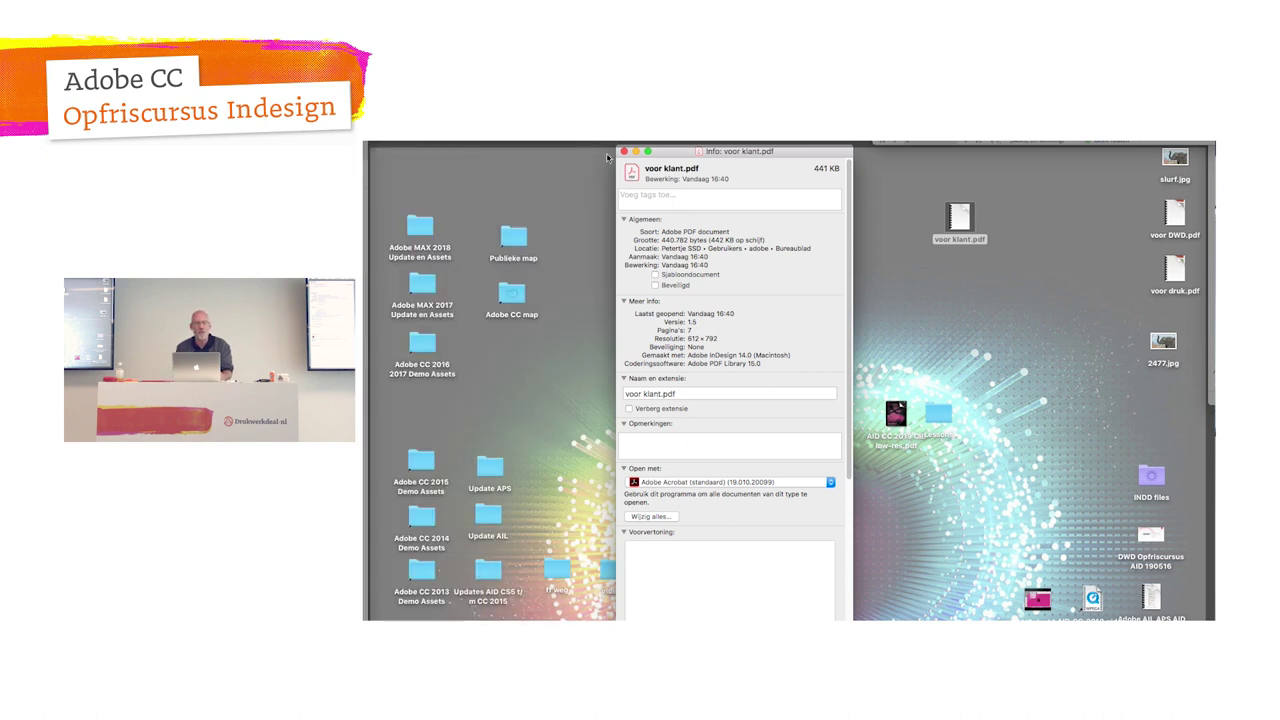
{"action": "left_click_drag", "start_coordinate": [675, 157], "coordinate": [651, 157]}
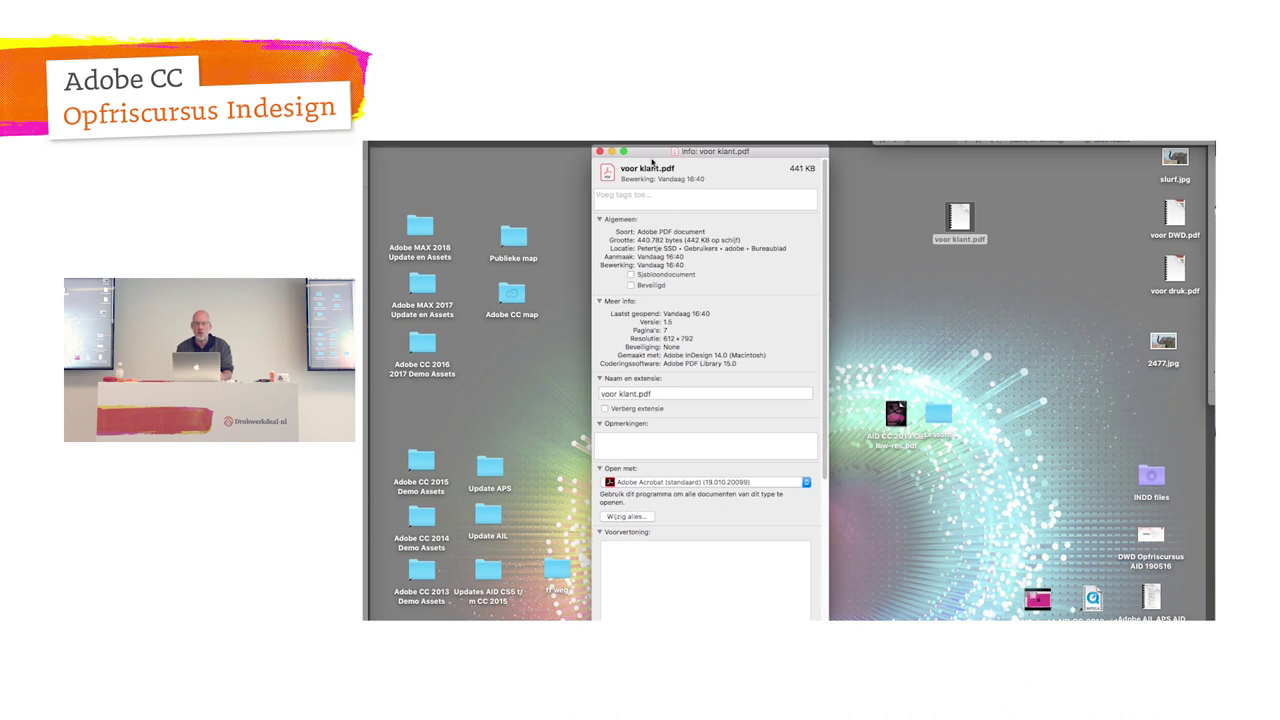
{"action": "left_click", "coordinate": [600, 151]}
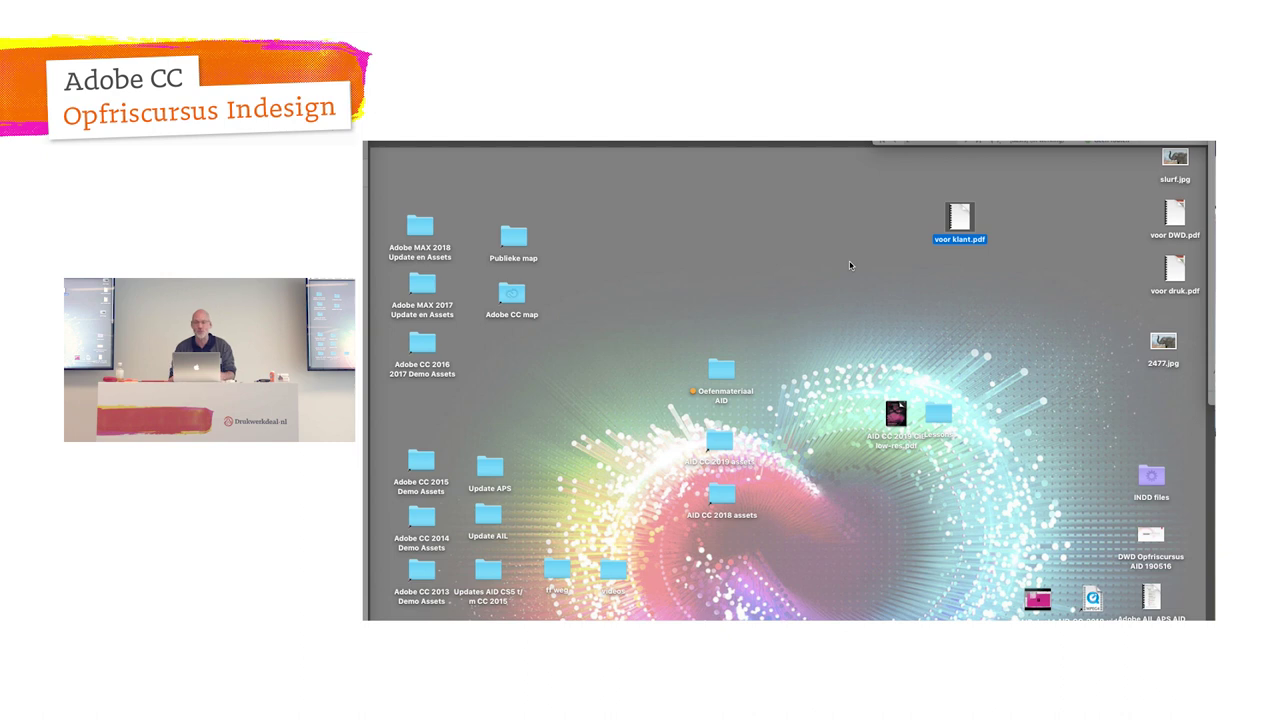
{"action": "mouse_move", "coordinate": [1145, 198]}
{"action": "left_mouse_down"}
{"action": "mouse_move", "coordinate": [1177, 285]}
{"action": "mouse_move", "coordinate": [1039, 293]}
{"action": "left_mouse_up"}
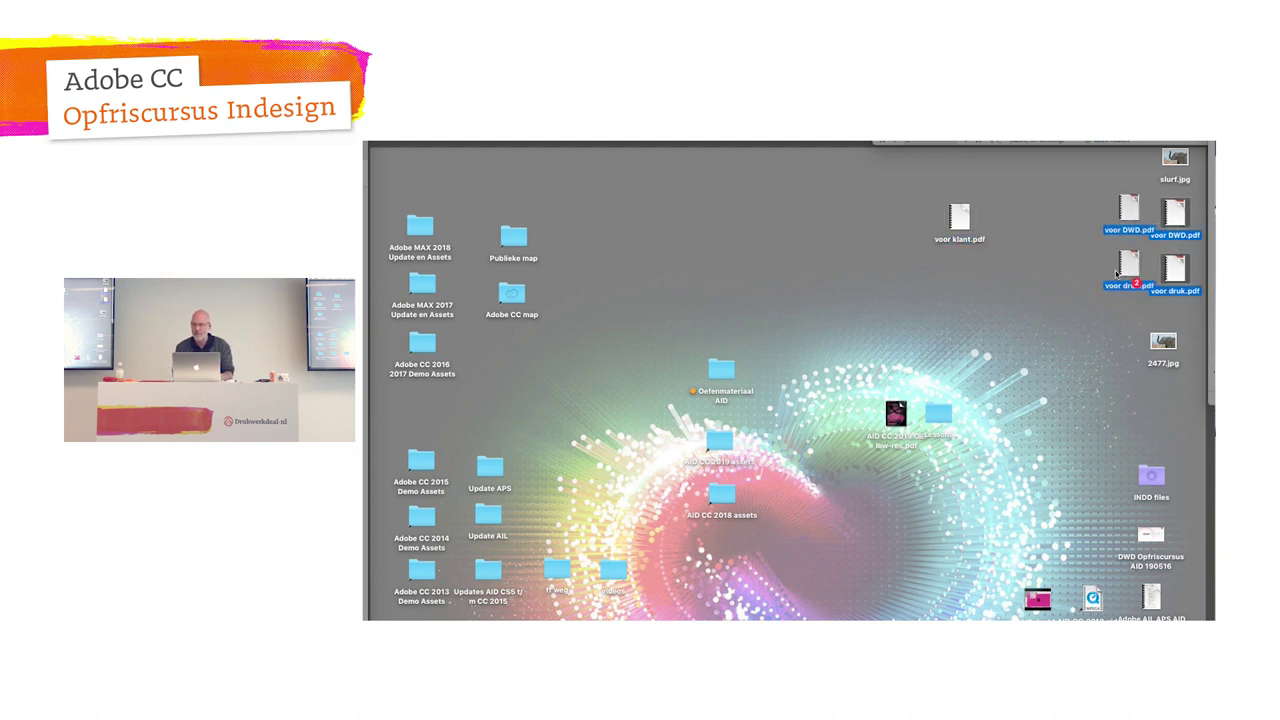
{"action": "left_click", "coordinate": [1043, 307]}
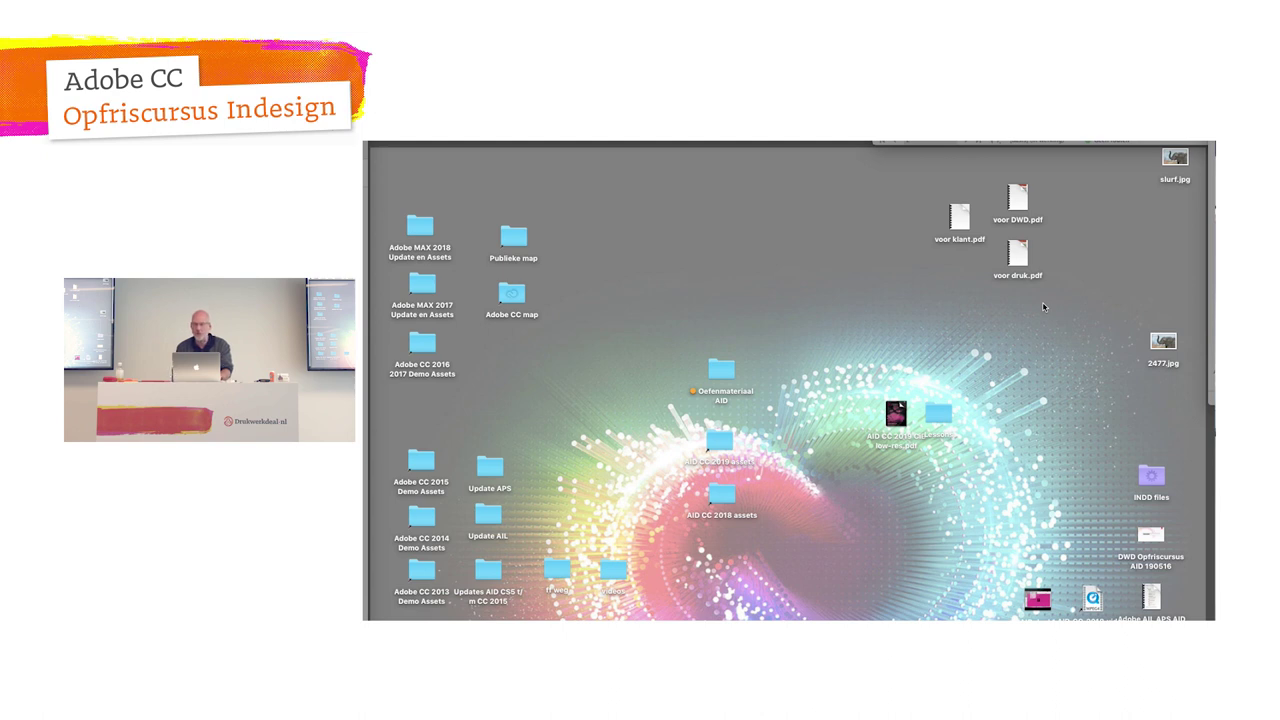
Step: Close the Lessons folder window and return to InDesign with panels hidden
{"action": "key", "text": "F11"}
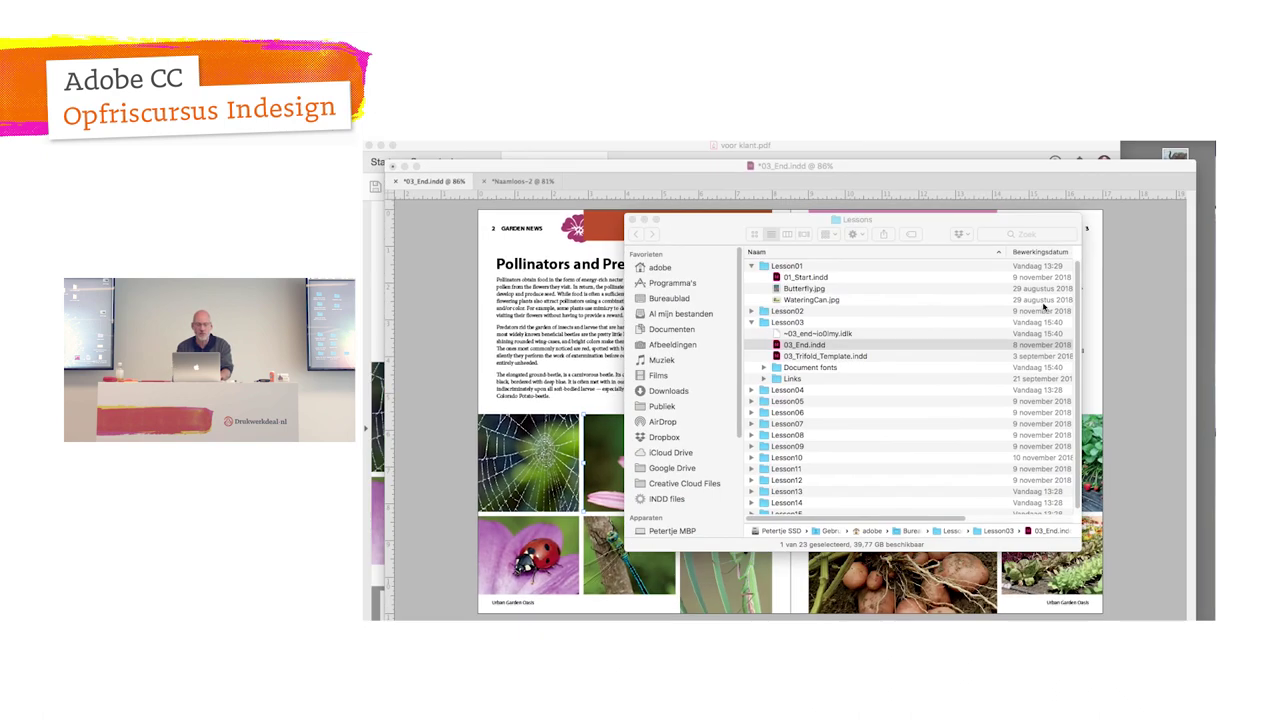
{"action": "left_click", "coordinate": [703, 221]}
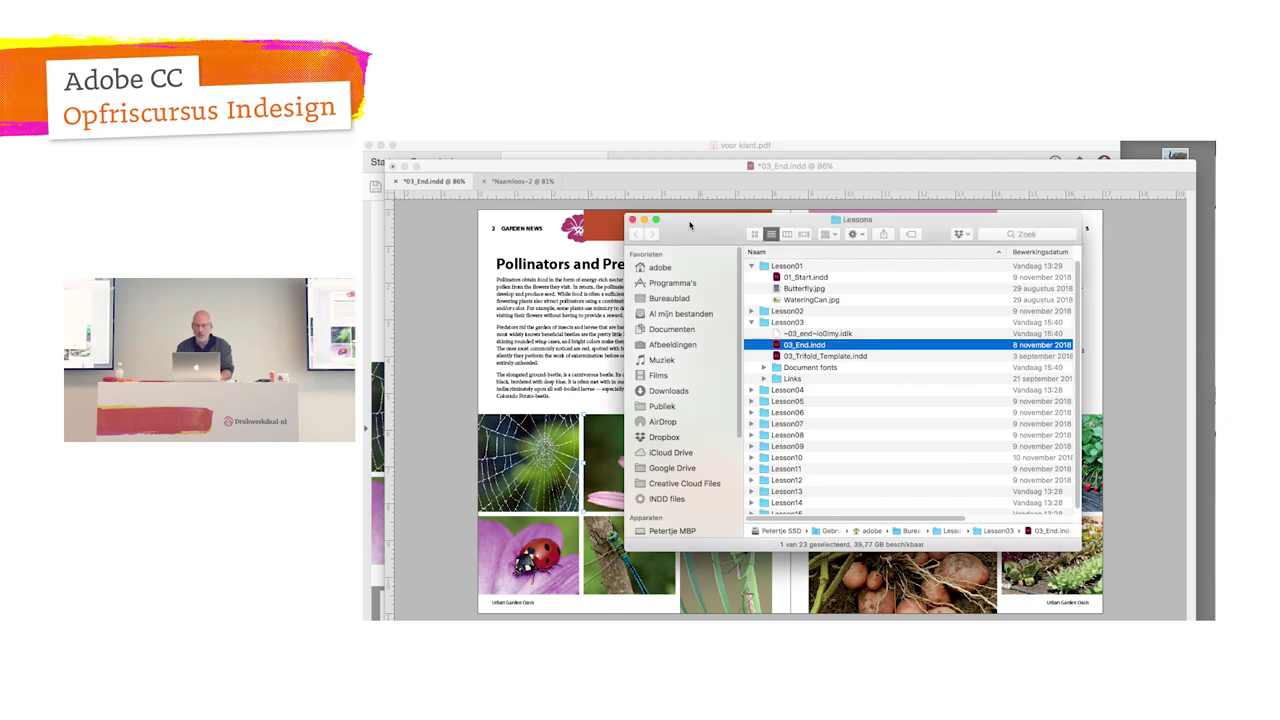
{"action": "left_click", "coordinate": [632, 219]}
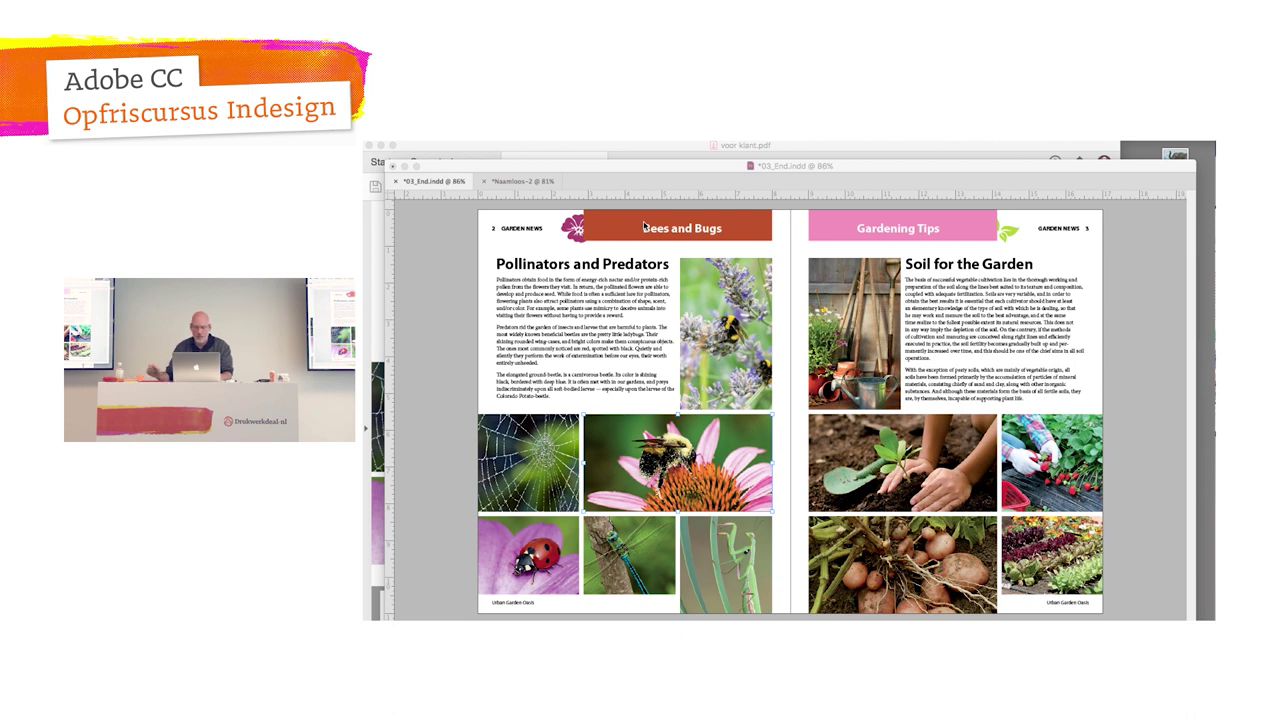
{"action": "key", "text": "super+Tab"}
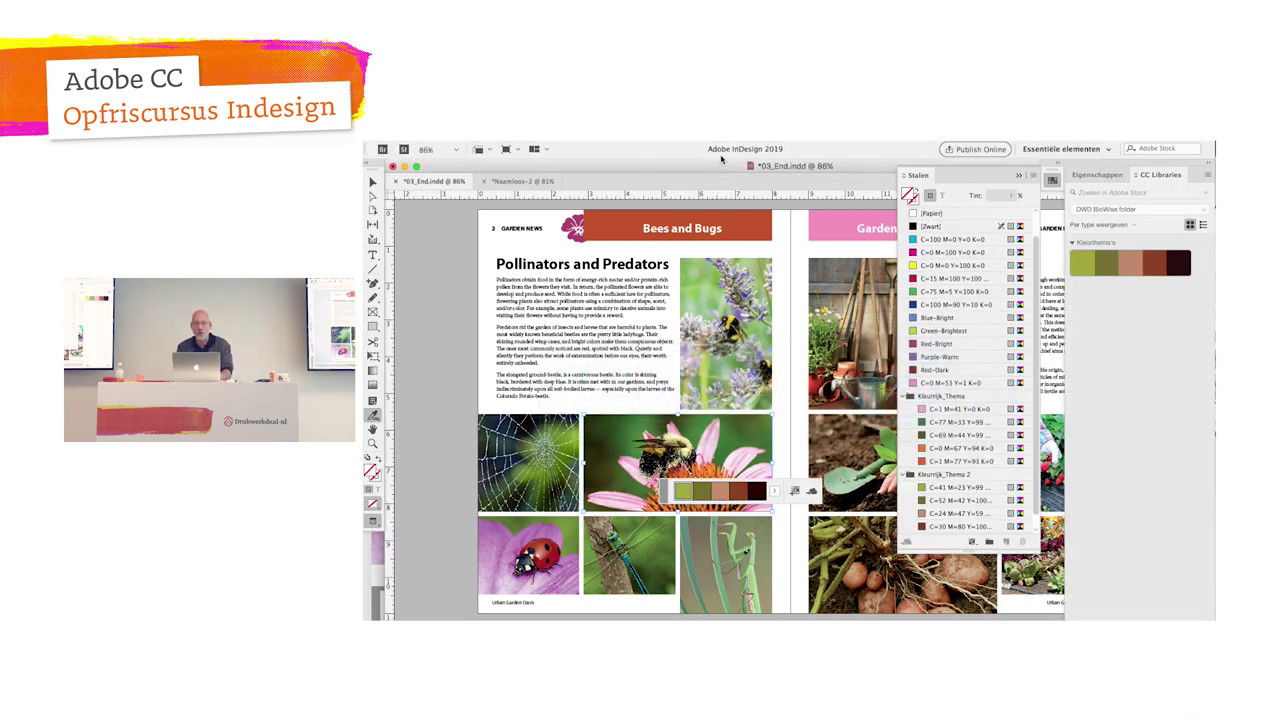
{"action": "key", "text": "shift+Tab"}
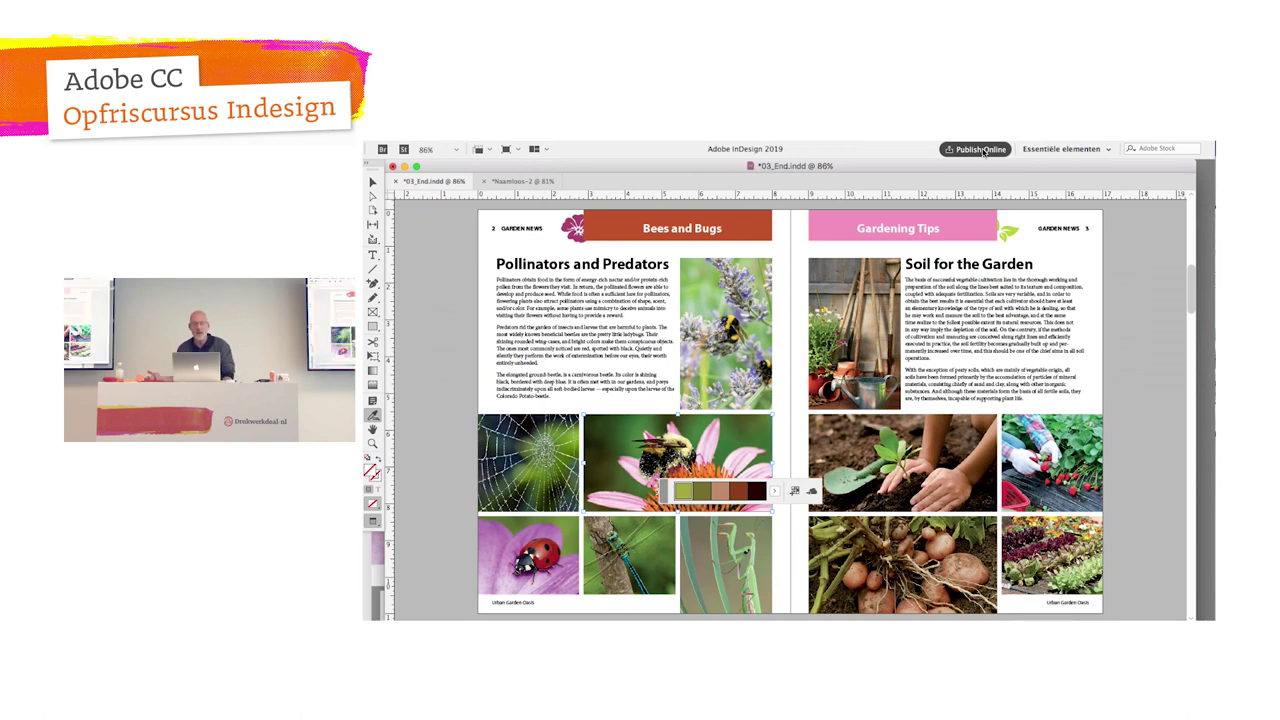
Step: Publish the spread online titled 'voor julie', letting viewers download it as PDF
{"action": "left_click", "coordinate": [980, 149]}
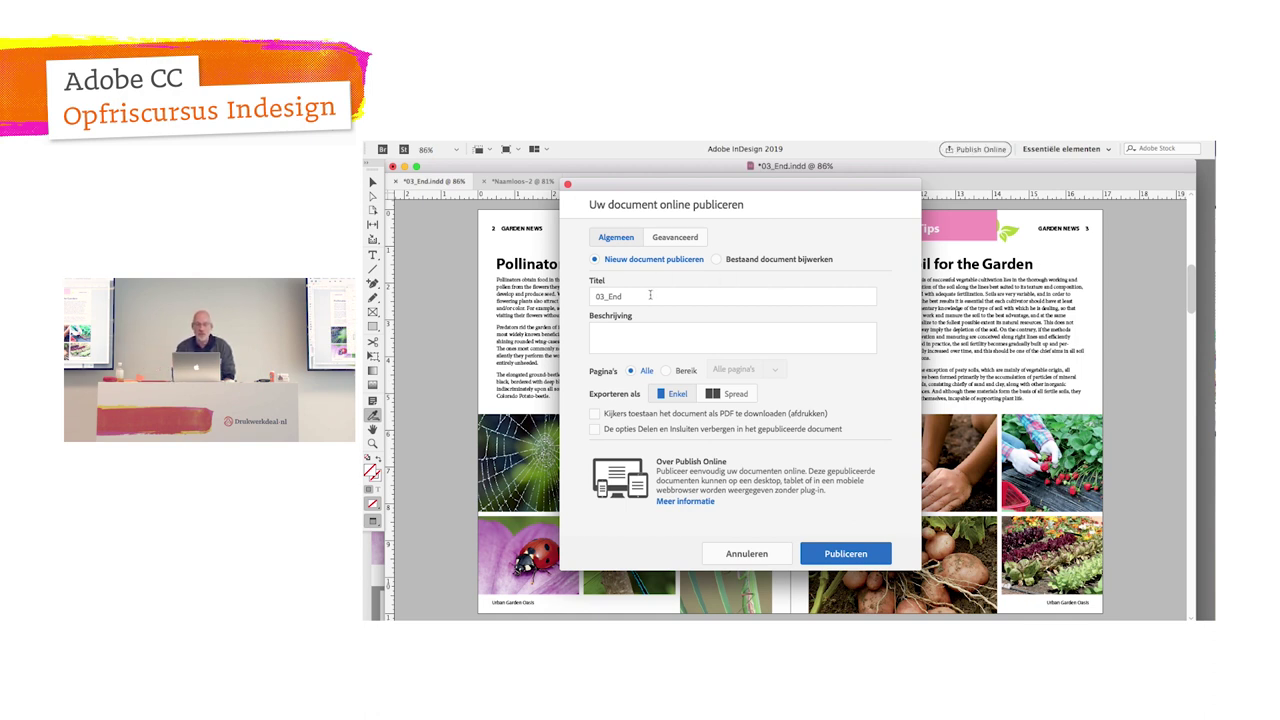
{"action": "double_click", "coordinate": [650, 295]}
{"action": "type", "text": "voor julie"}
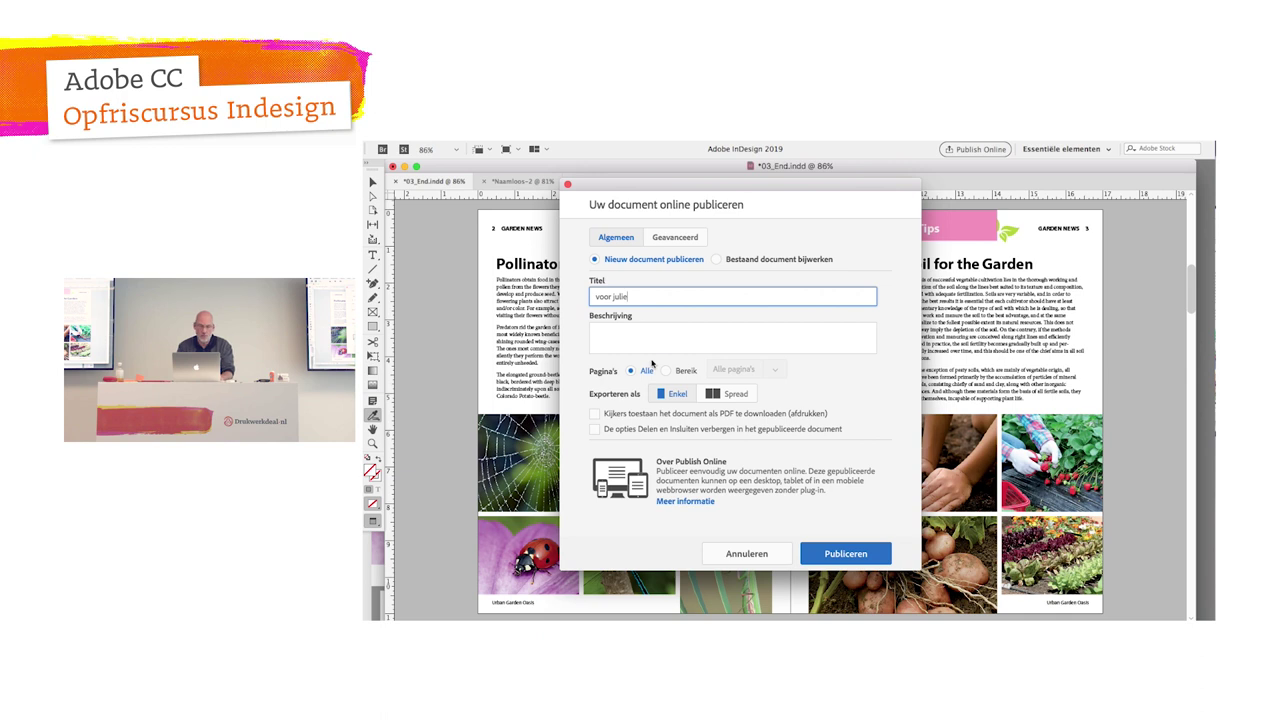
{"action": "left_click", "coordinate": [687, 416]}
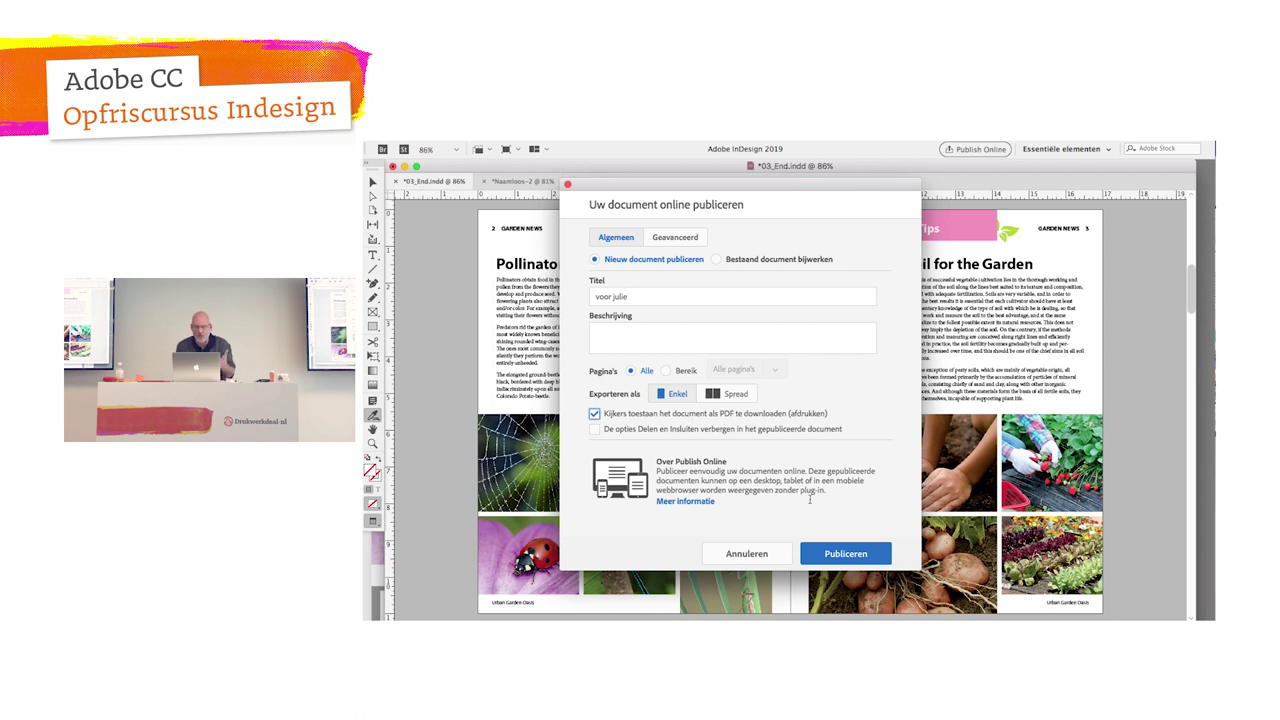
{"action": "left_click", "coordinate": [857, 555]}
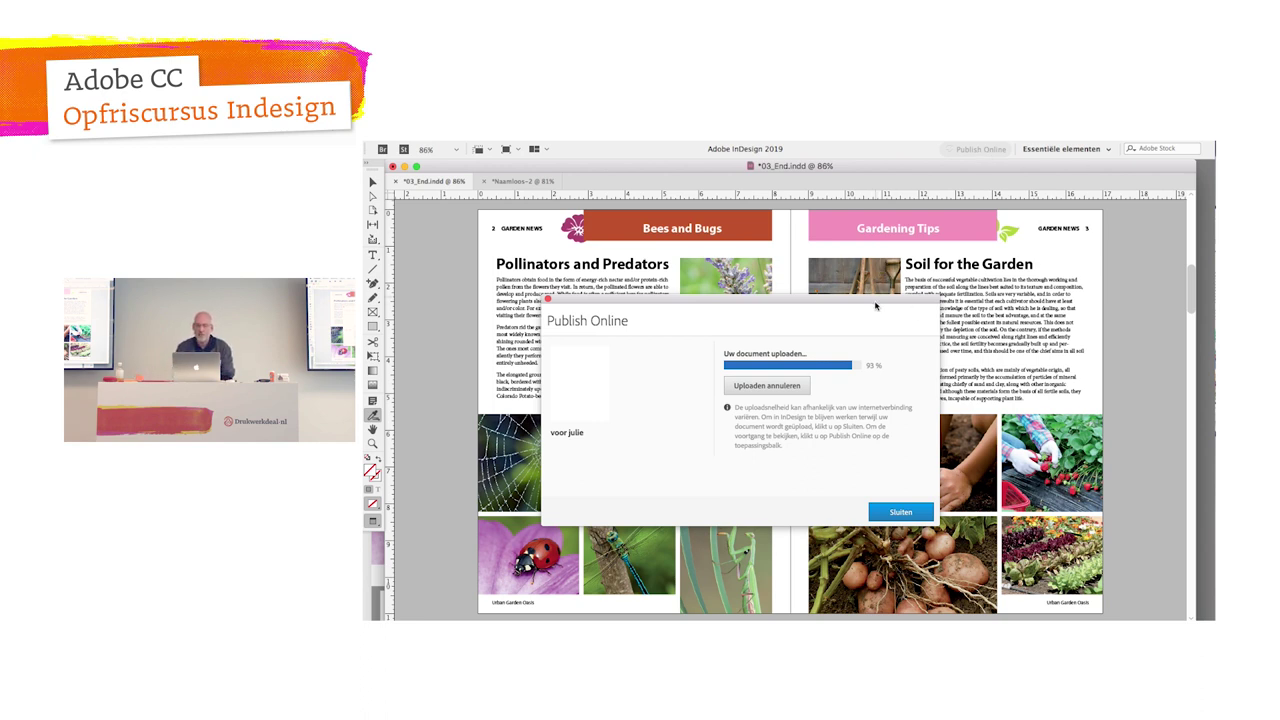
Step: Move the upload window aside and copy the published document's share link
{"action": "left_click_drag", "start_coordinate": [877, 305], "coordinate": [1079, 336]}
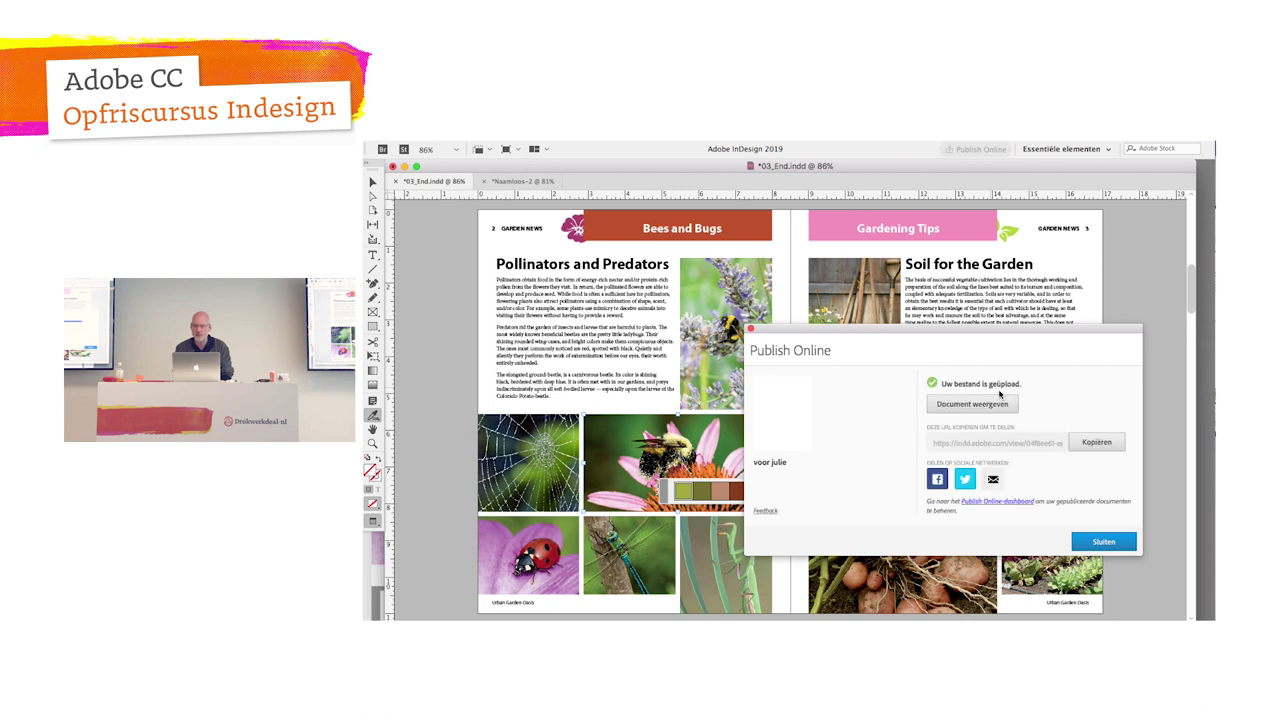
{"action": "left_click", "coordinate": [1077, 441]}
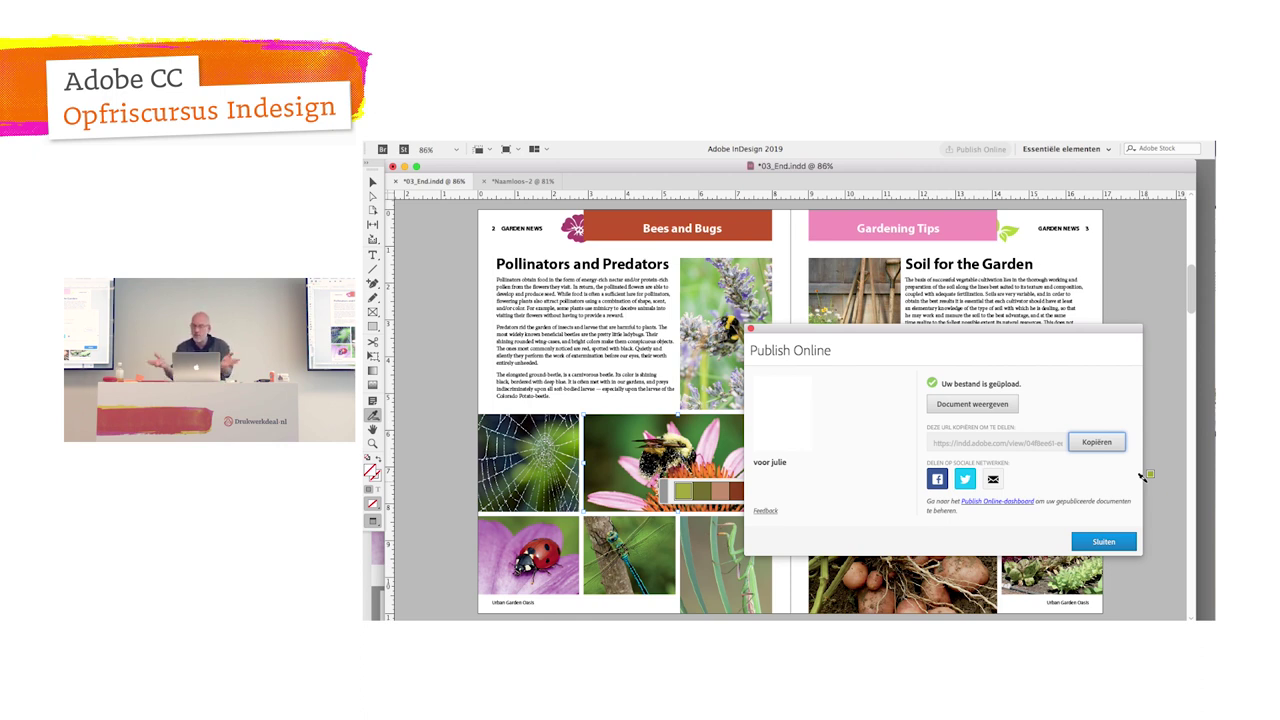
{"action": "left_click", "coordinate": [985, 404]}
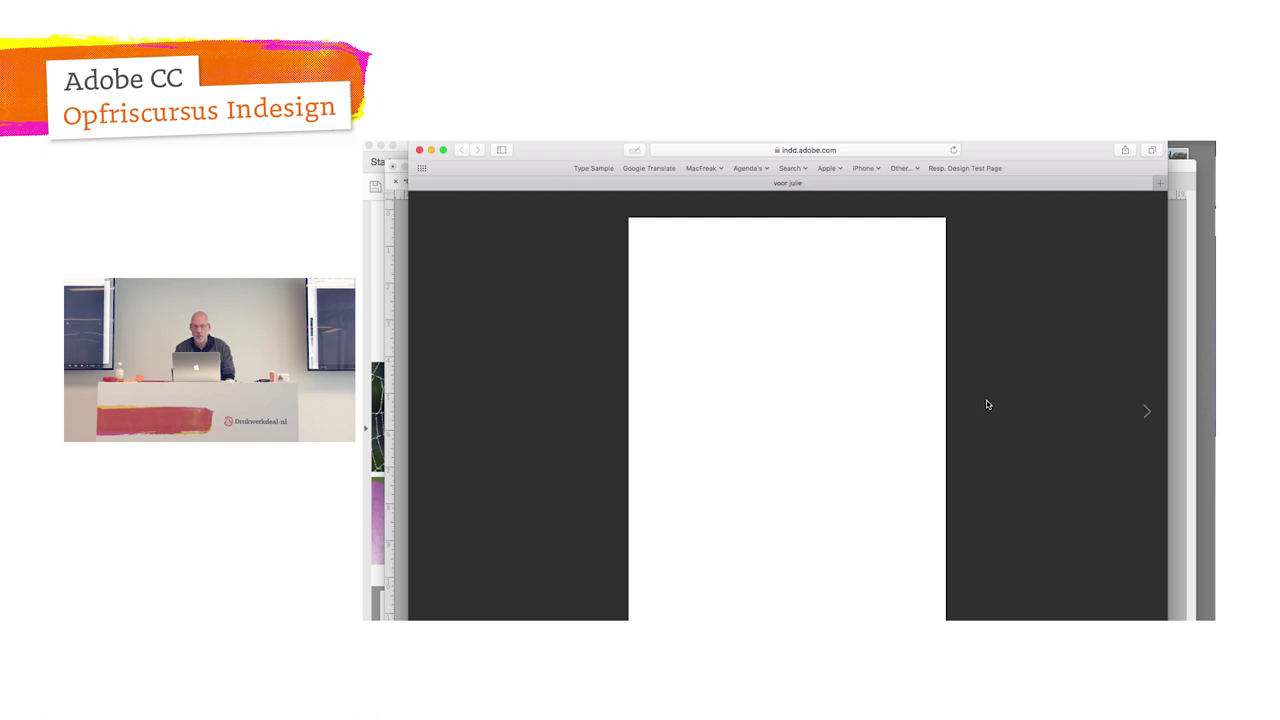
{"action": "left_click", "coordinate": [1147, 412]}
{"action": "left_click", "coordinate": [1148, 412]}
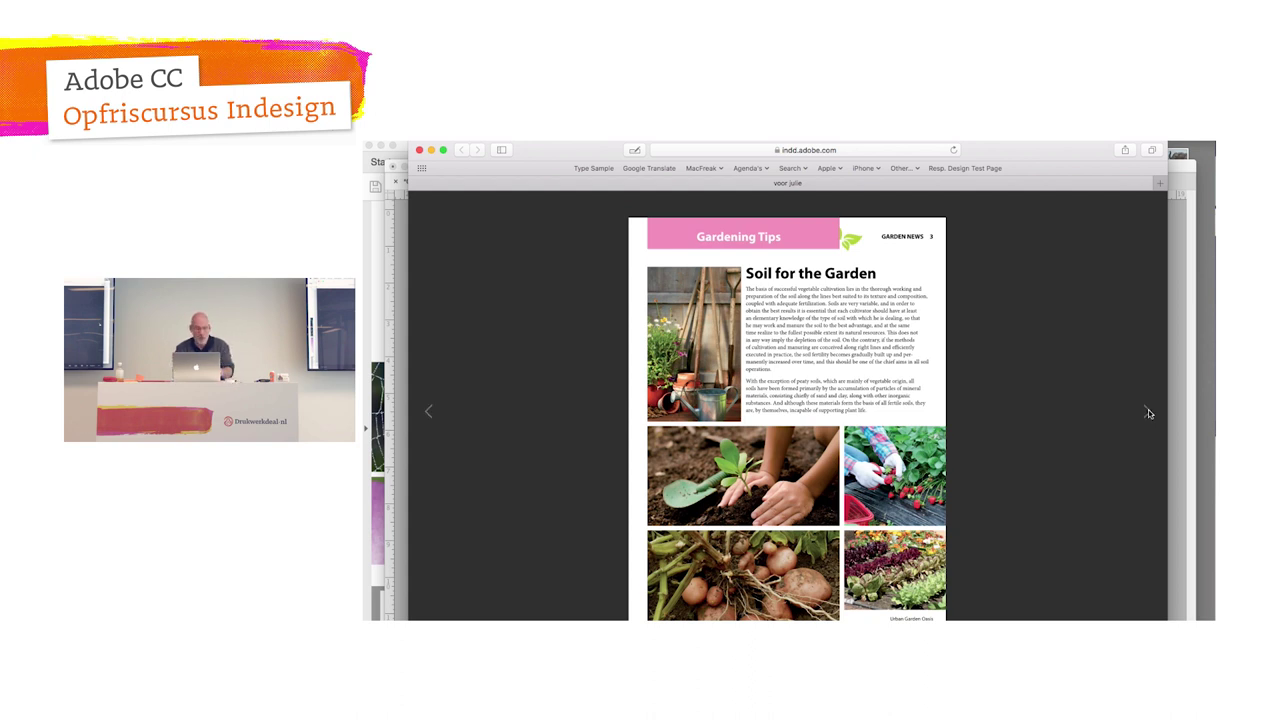
{"action": "key", "text": "super+Tab"}
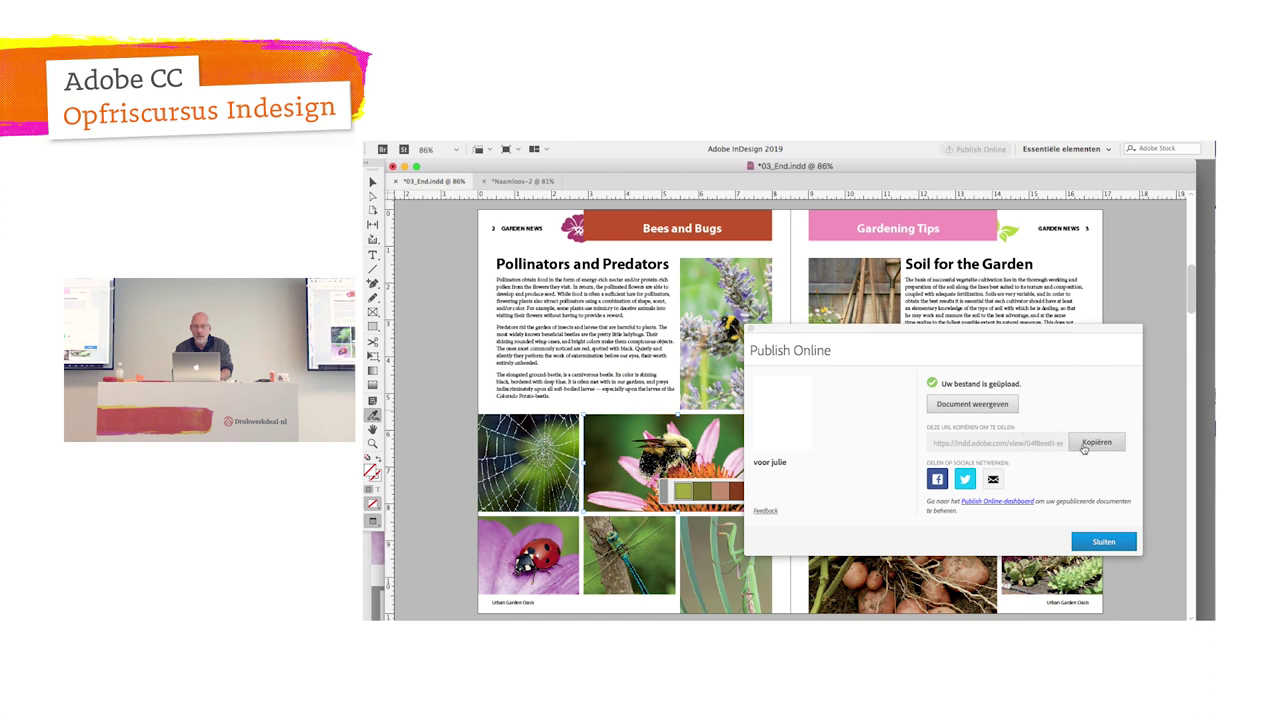
Step: Try updating the published voor julie document as spreads, then cancel without publishing
{"action": "left_click", "coordinate": [1103, 541]}
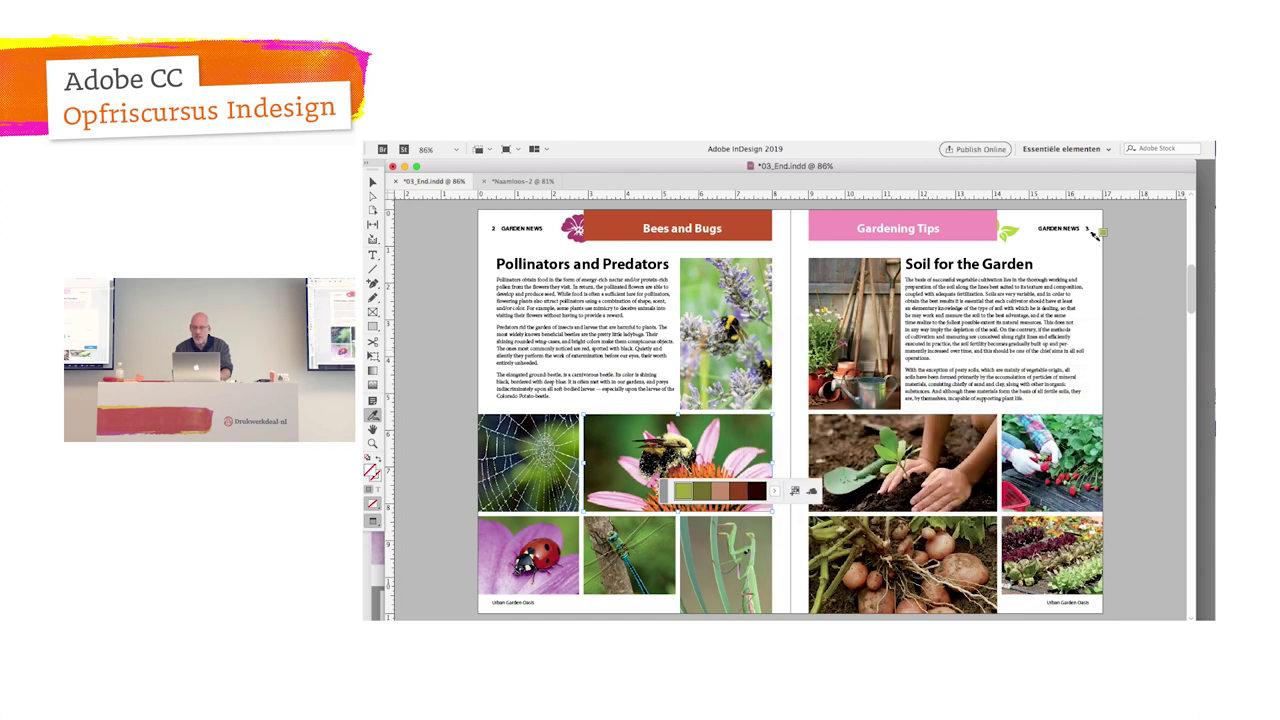
{"action": "left_click", "coordinate": [1001, 150]}
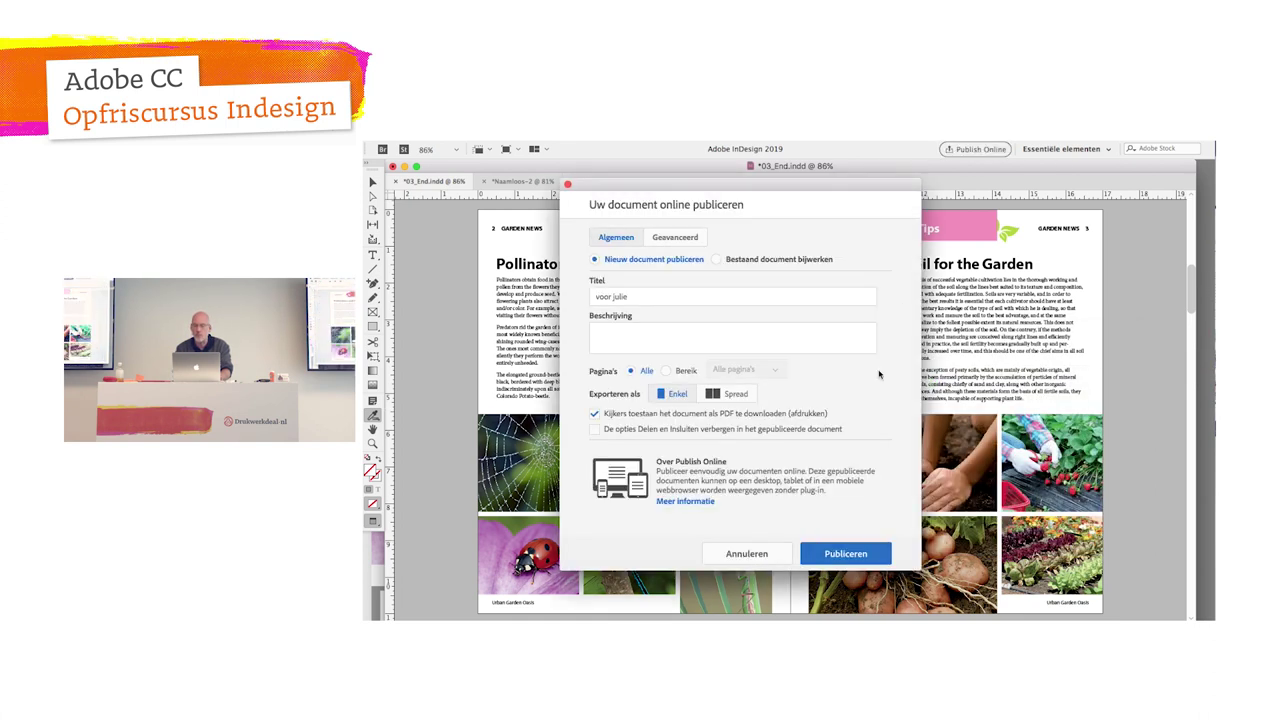
{"action": "left_click", "coordinate": [735, 394]}
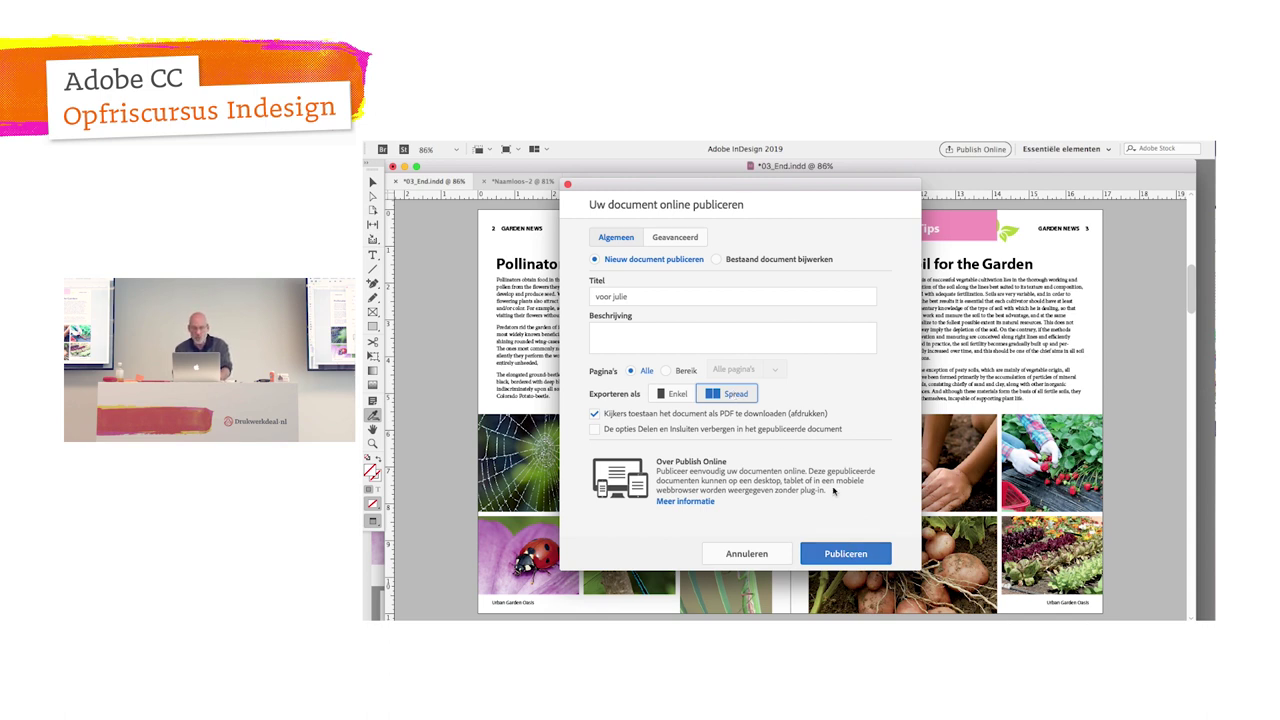
{"action": "left_click", "coordinate": [750, 261]}
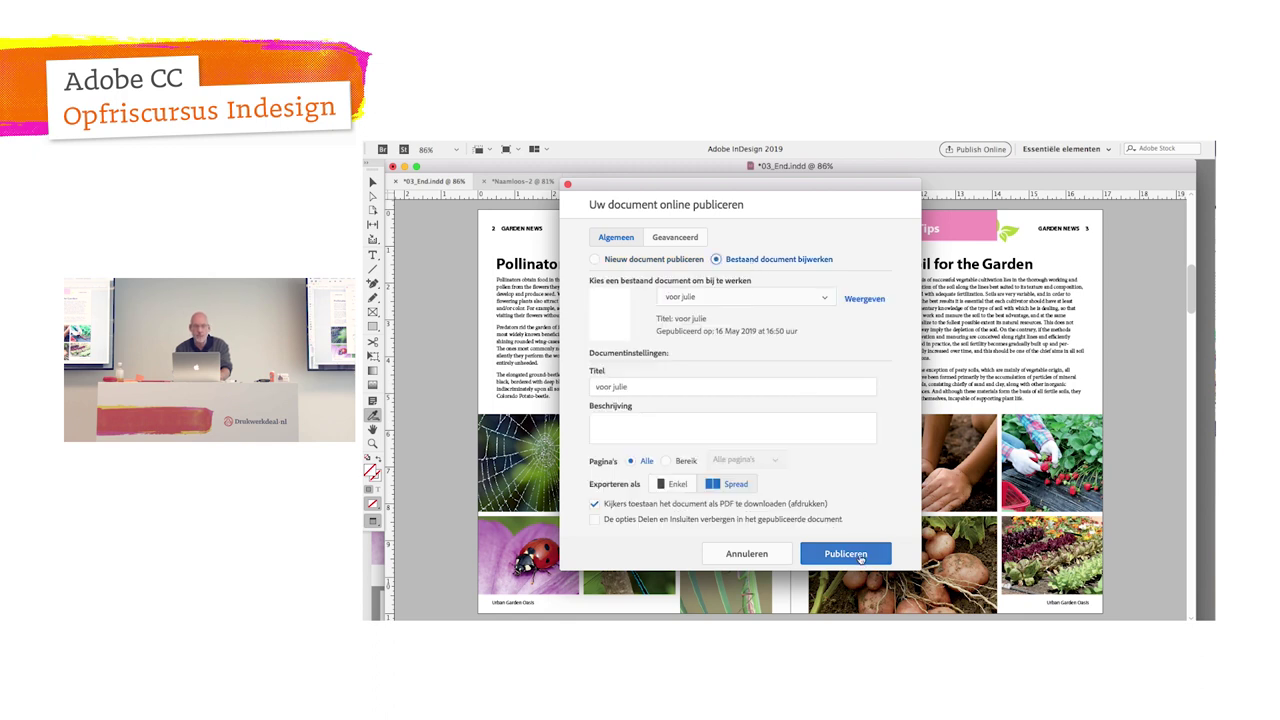
{"action": "left_click", "coordinate": [860, 556]}
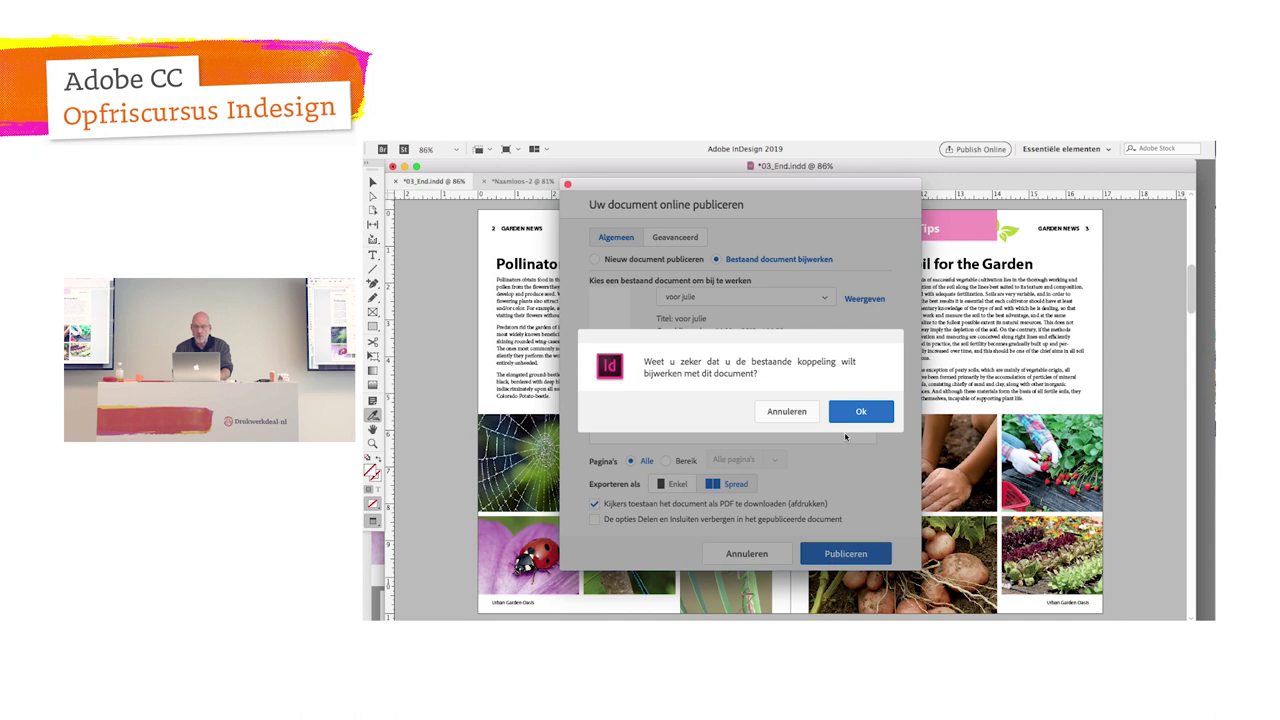
{"action": "left_click", "coordinate": [798, 414]}
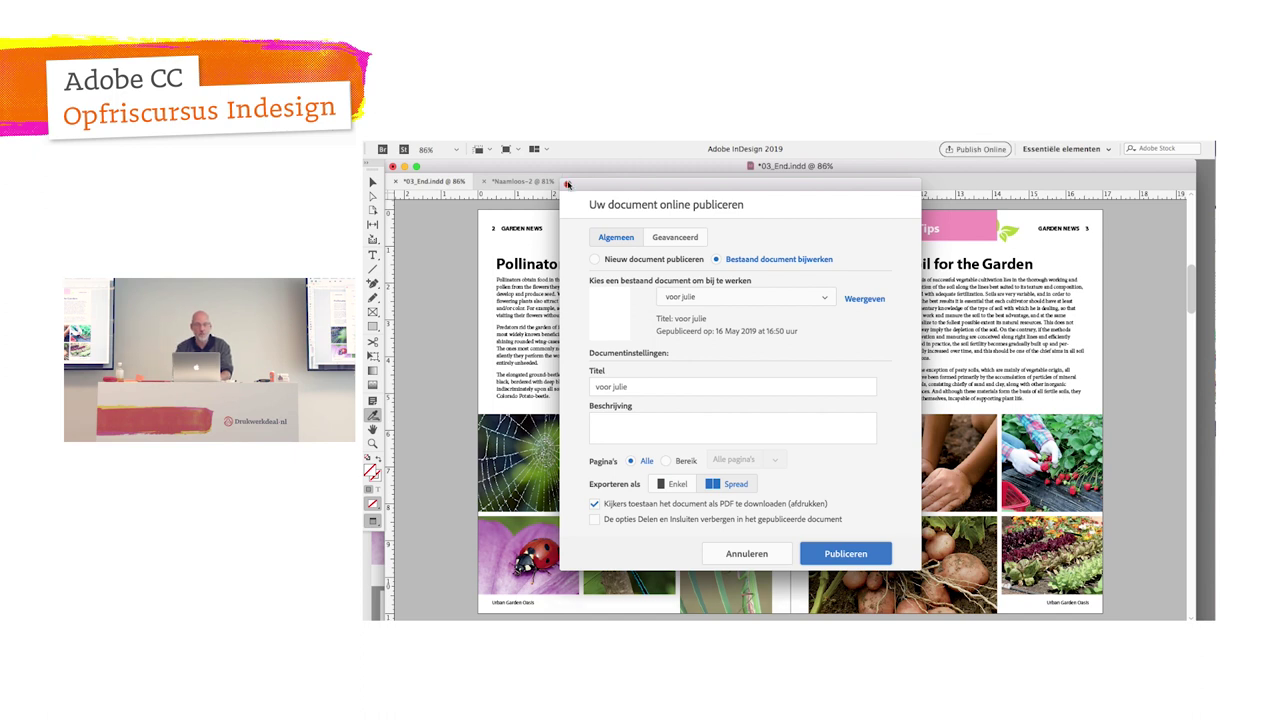
{"action": "left_click", "coordinate": [567, 184]}
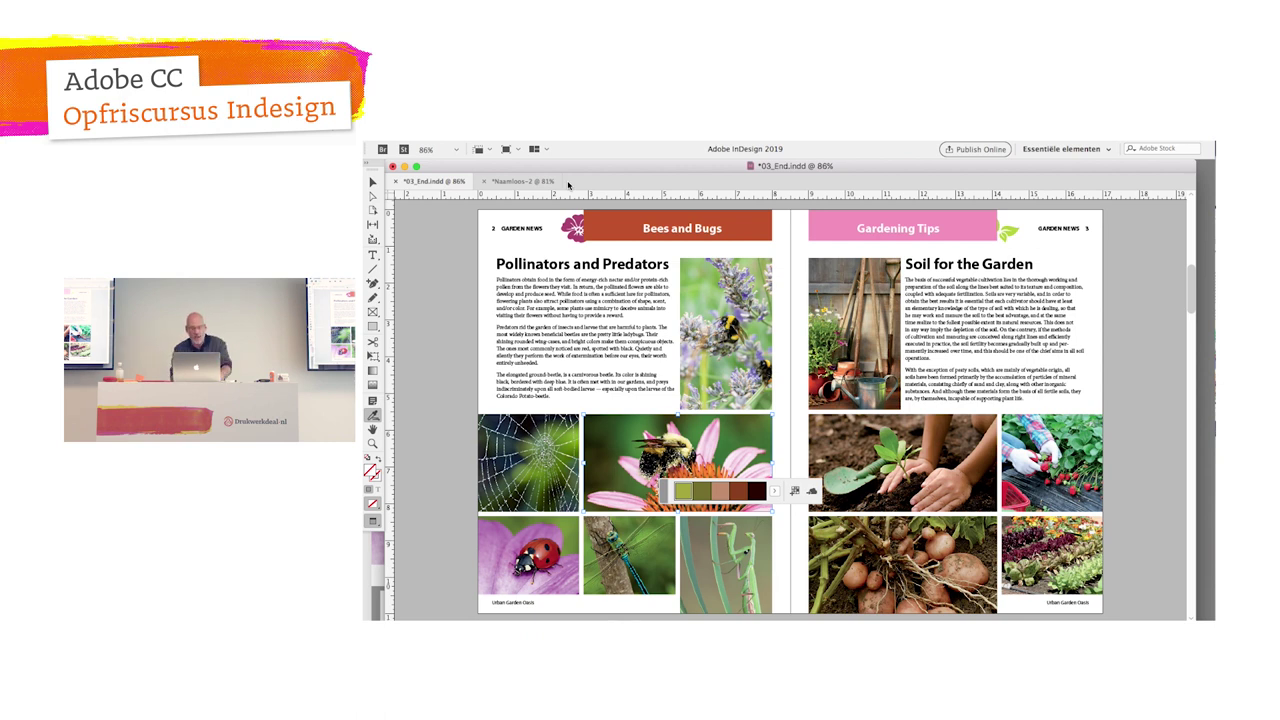
Step: Open the issuu.com home page in a new Safari window
{"action": "key", "text": "super+Tab"}
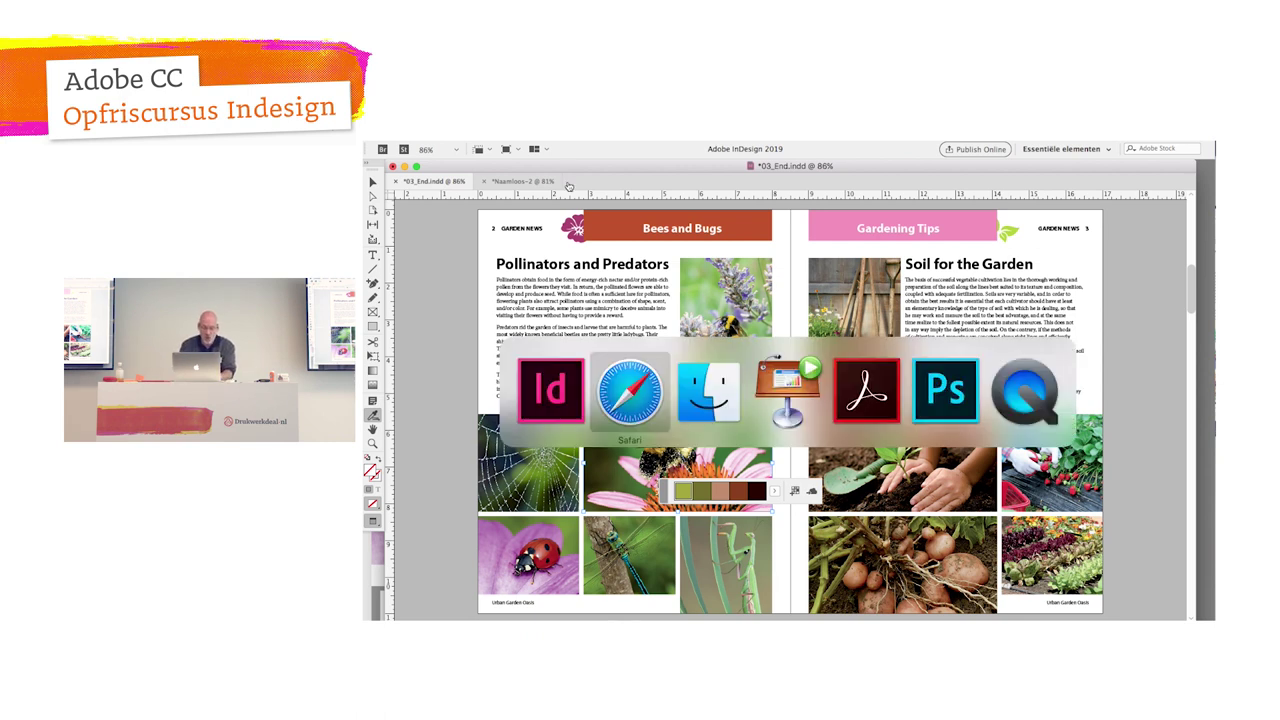
{"action": "key", "text": "super+n"}
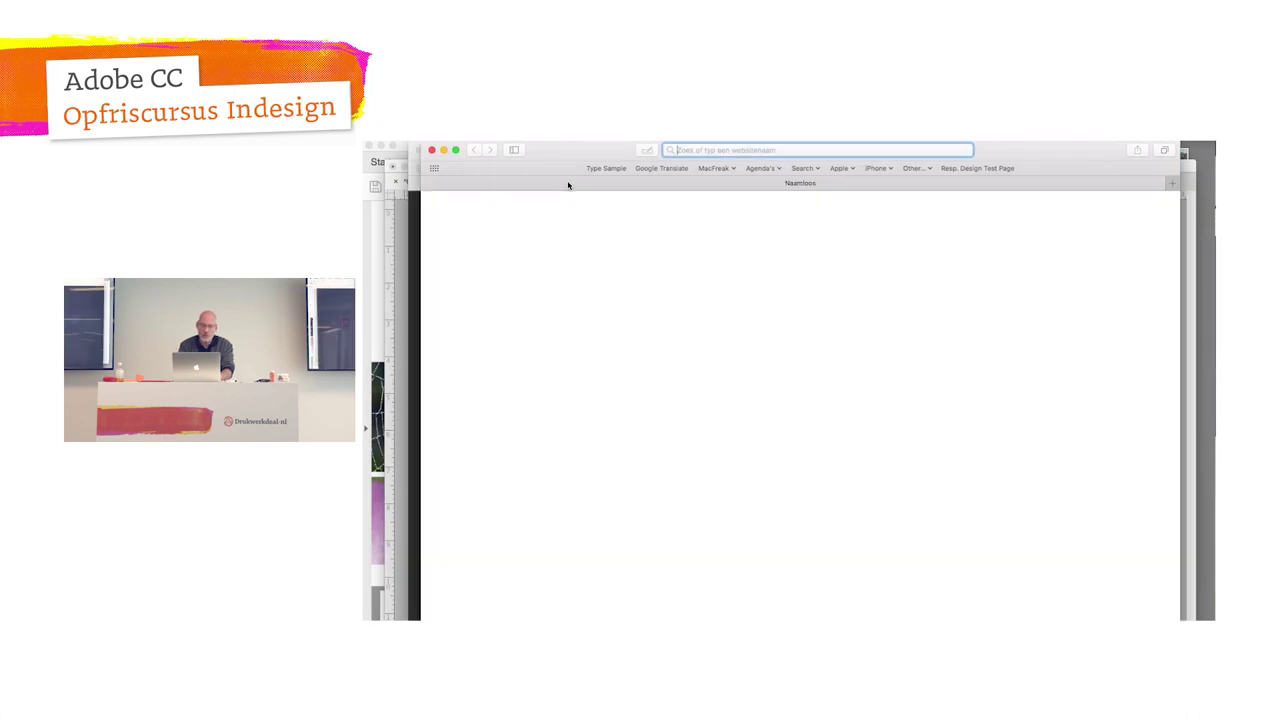
{"action": "type", "text": "issuu"}
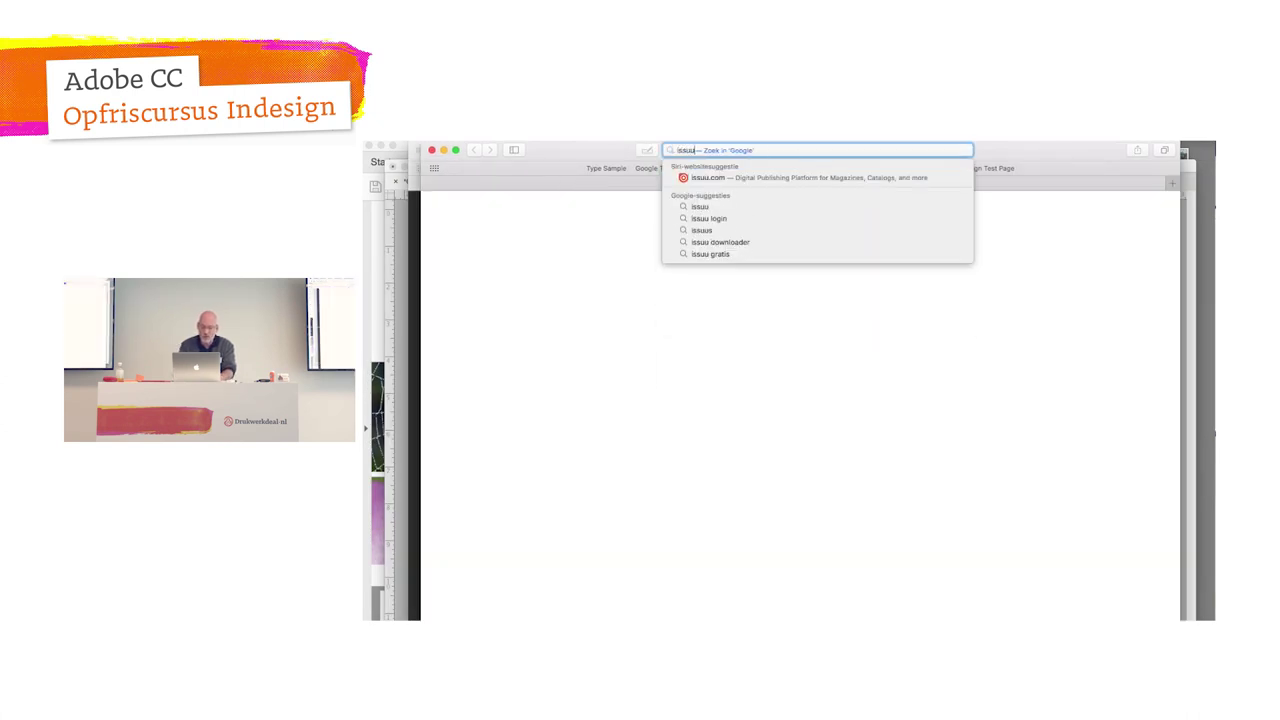
{"action": "key", "text": "Down"}
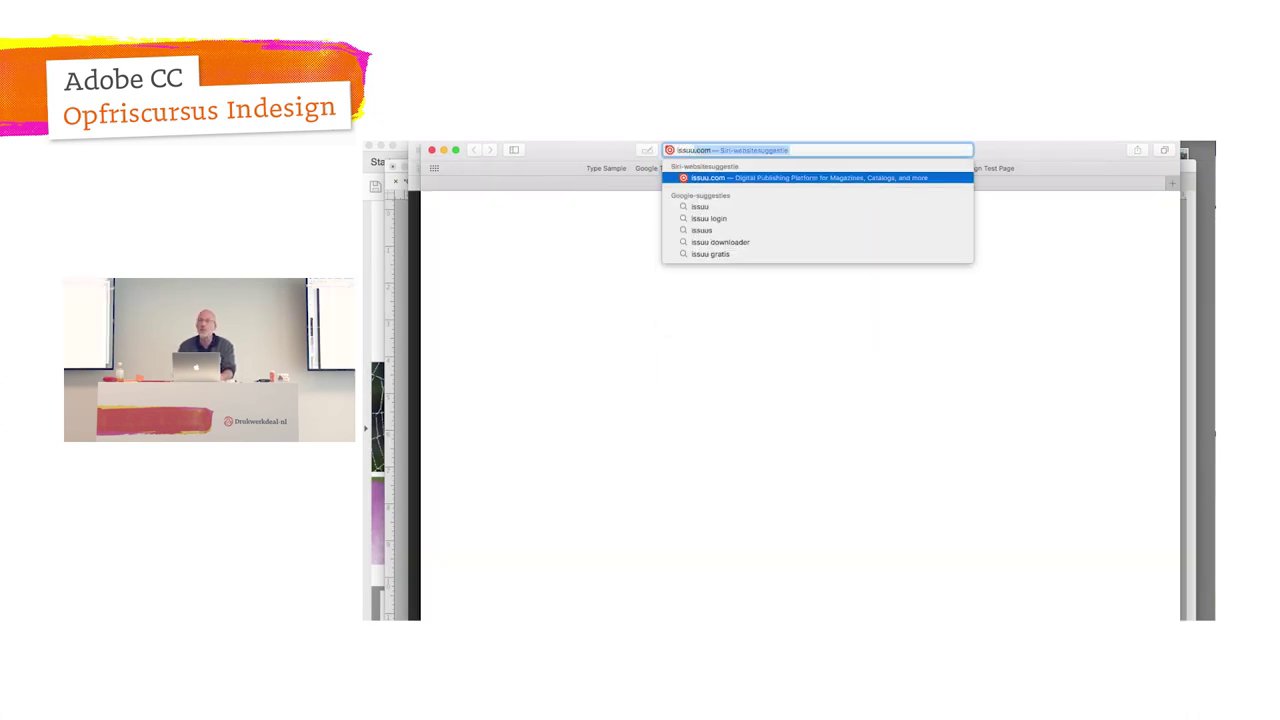
{"action": "key", "text": "Return"}
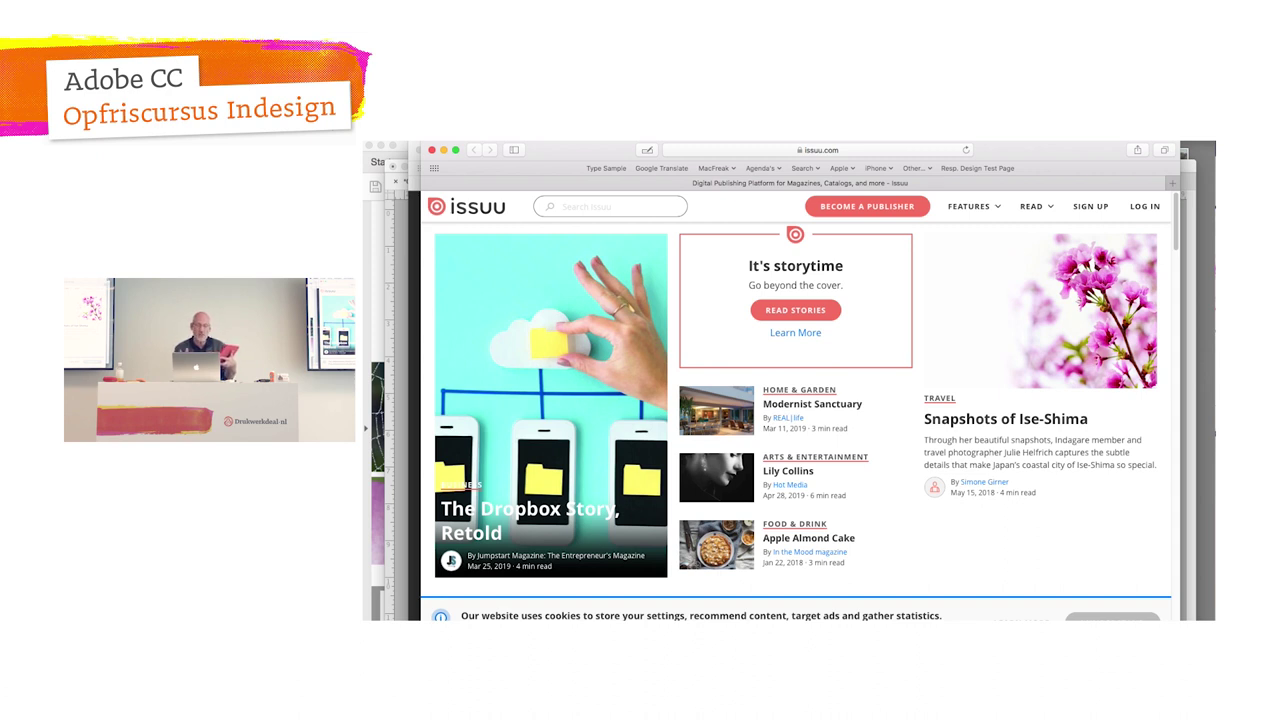
{"action": "key", "text": "super+Tab"}
{"action": "key", "text": "super+Tab"}
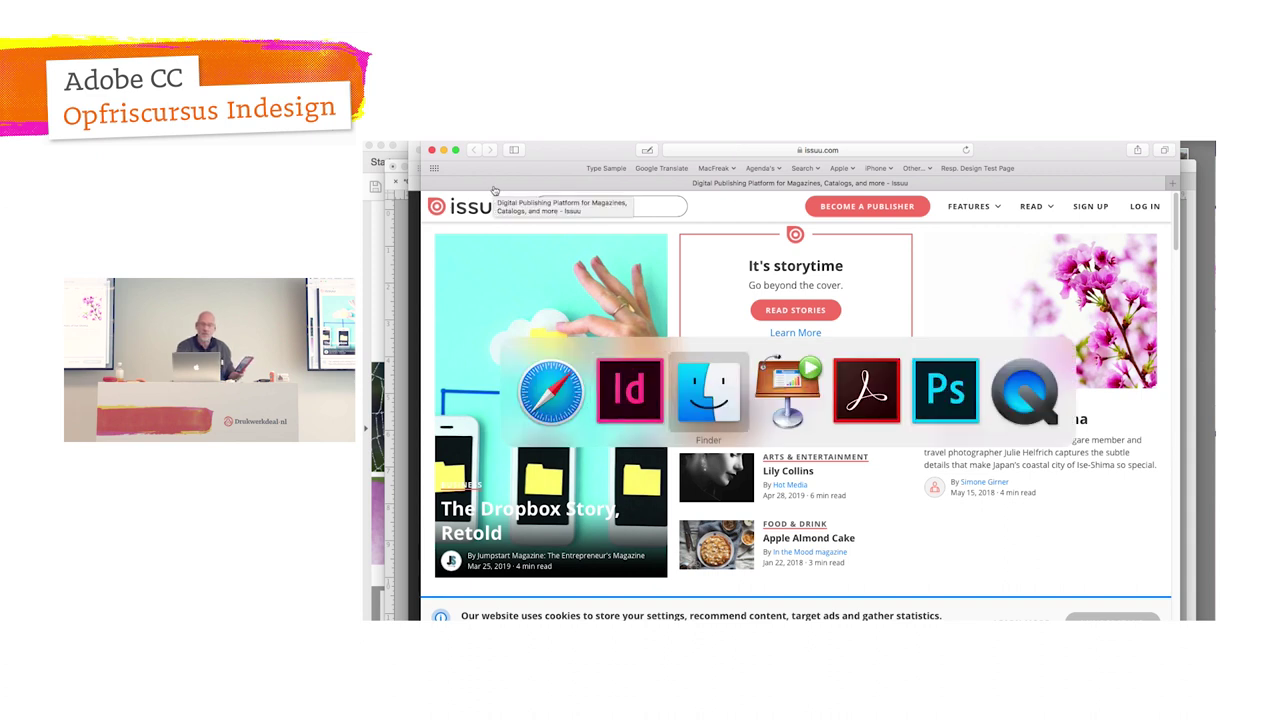
Step: Back in InDesign, show the Venster > Interactief panel list over the spread
{"action": "key", "text": "super+shift+Tab"}
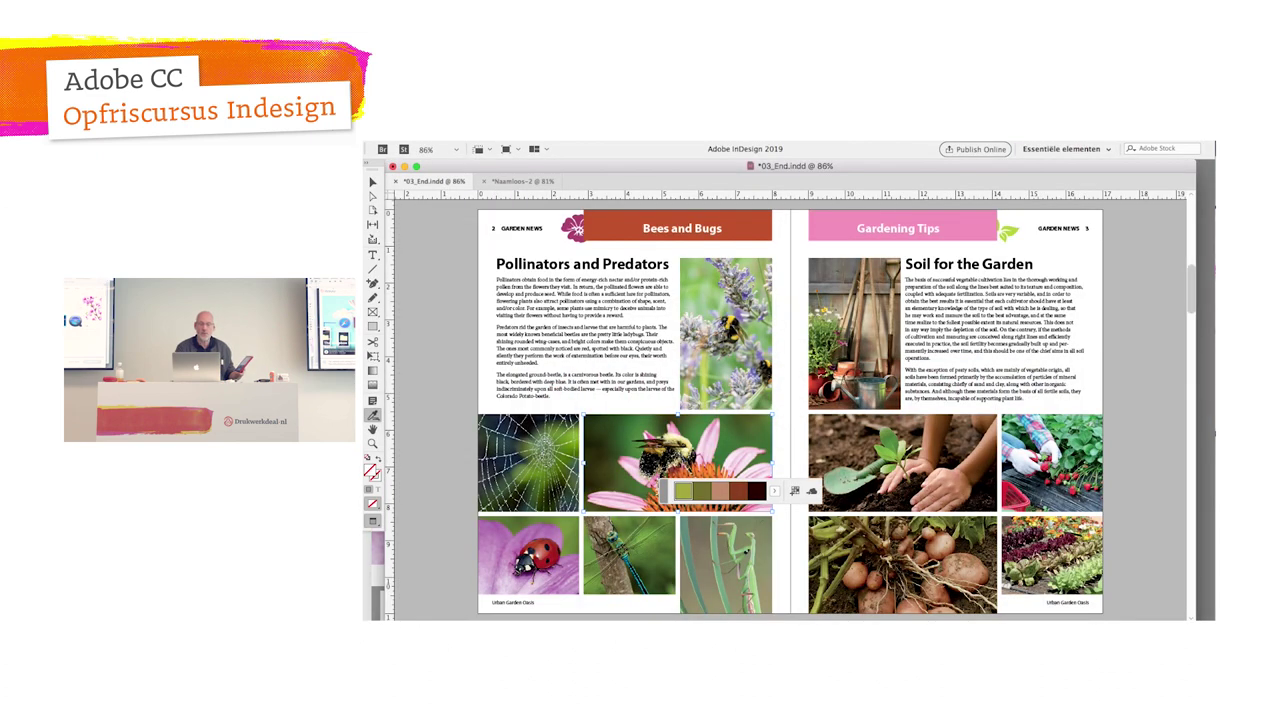
{"action": "left_click", "coordinate": [735, 141]}
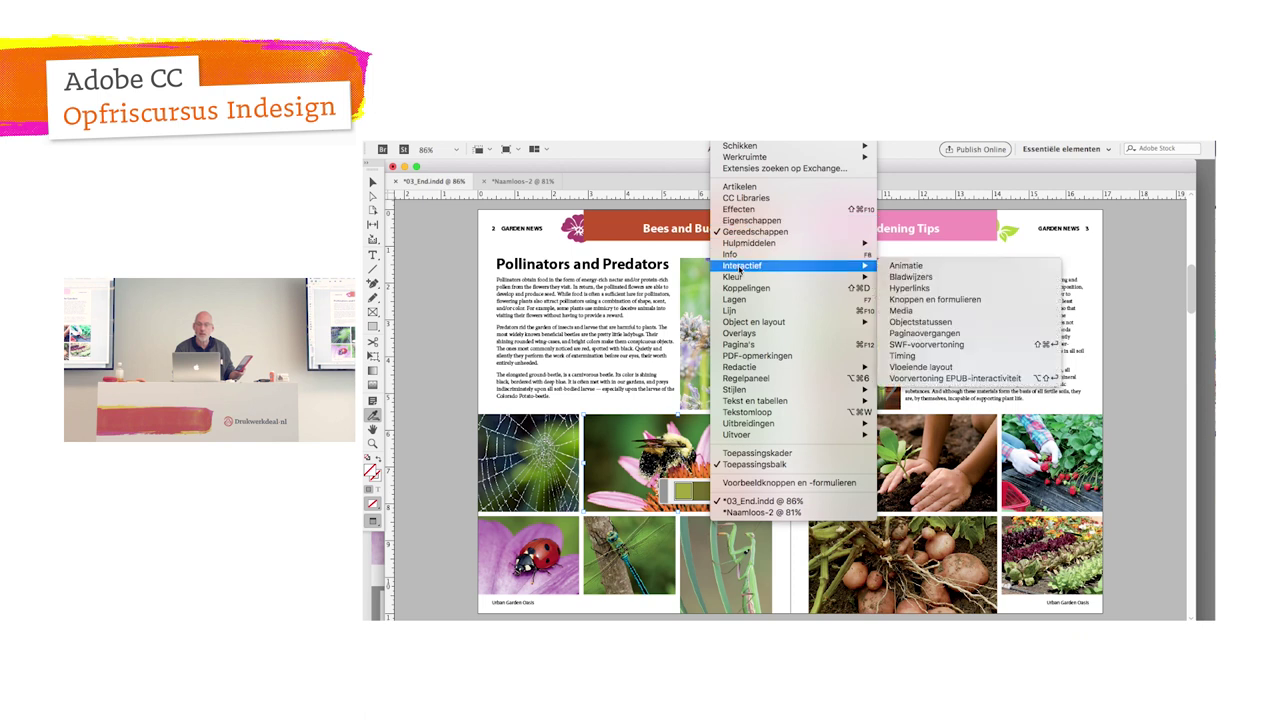
{"action": "mouse_move", "coordinate": [742, 265]}
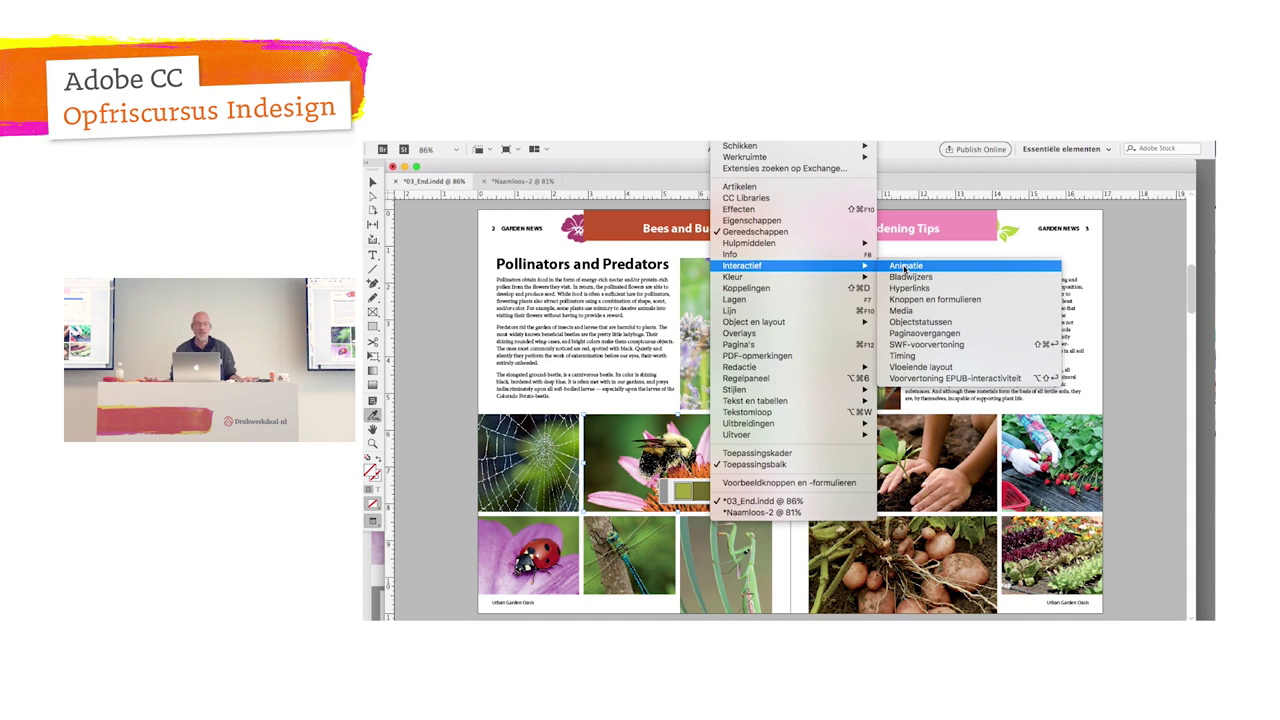
{"action": "key", "text": "super+Tab"}
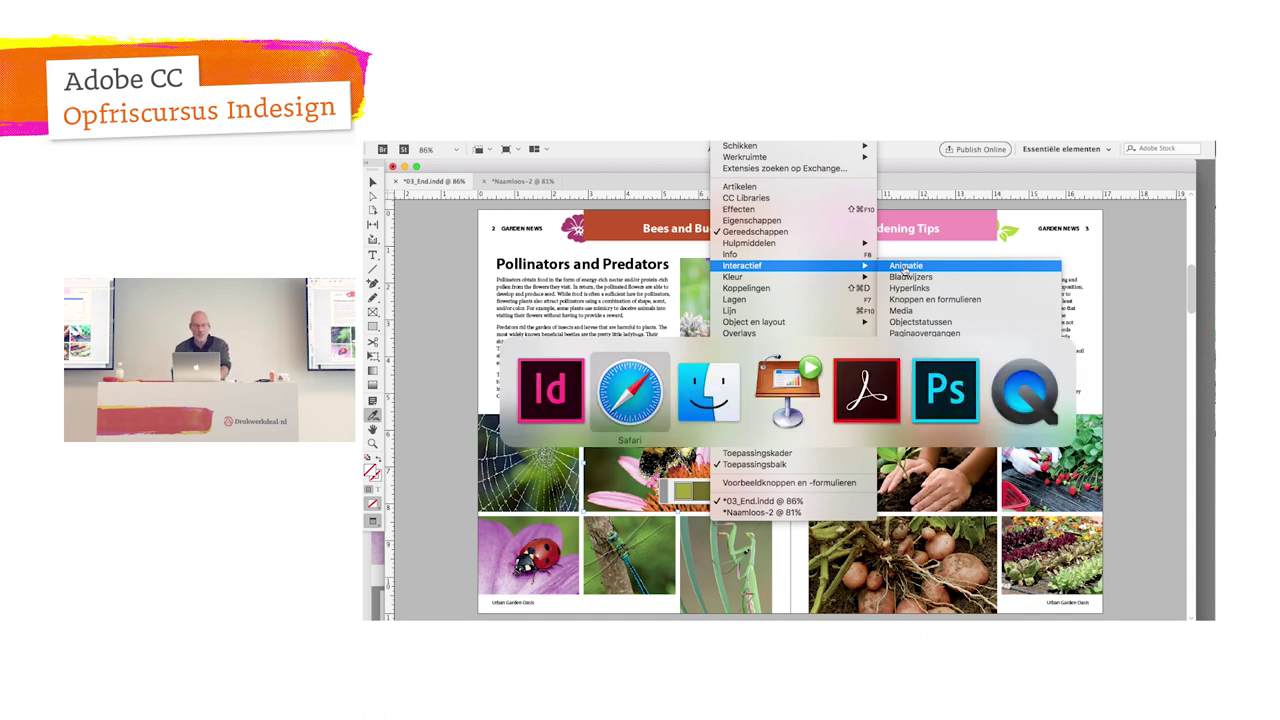
Step: Play the Keynote presentation full-screen from slide 18, Meer hulp on-line..
{"action": "key", "text": "super+Tab"}
{"action": "key", "text": "super+Tab"}
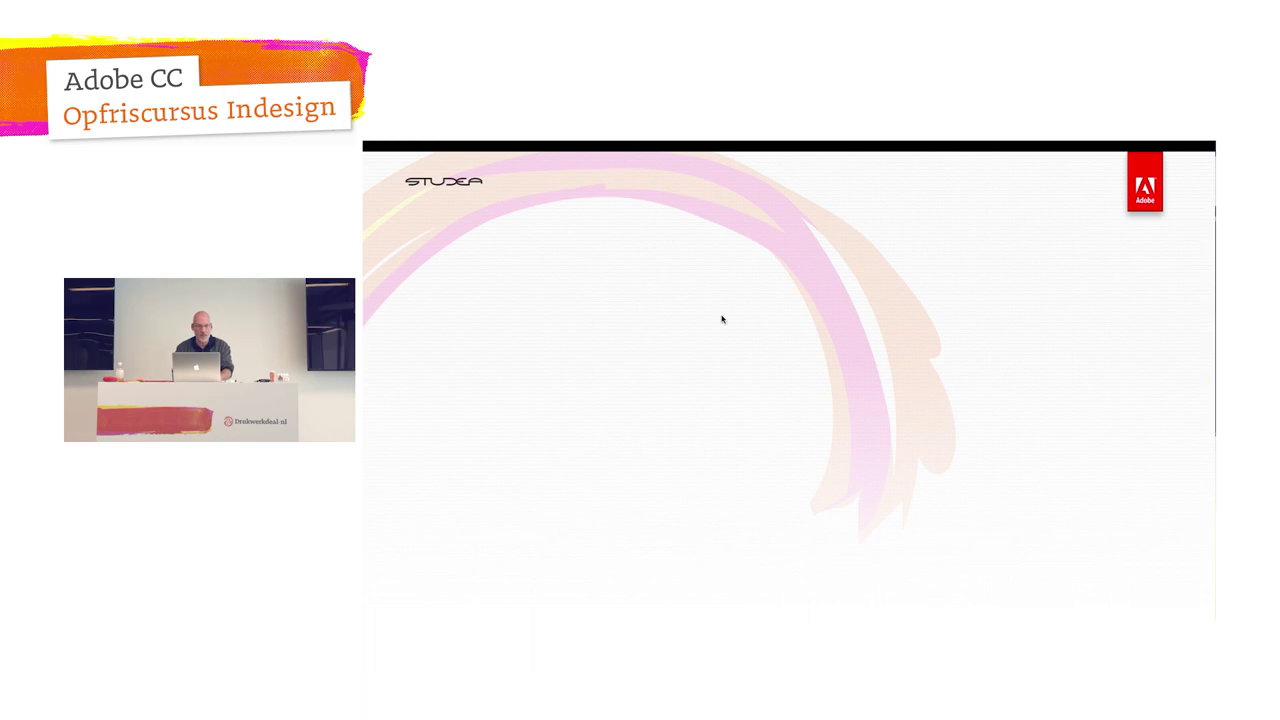
{"action": "key", "text": "Escape"}
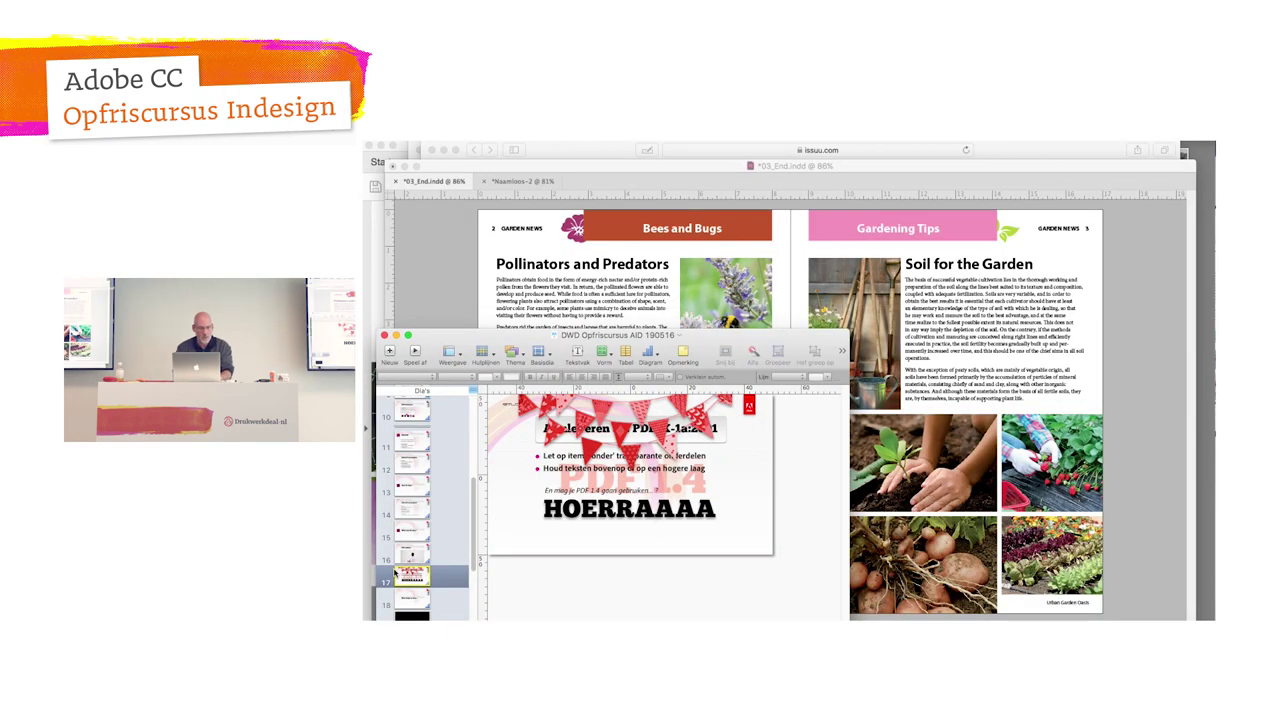
{"action": "left_click", "coordinate": [420, 605]}
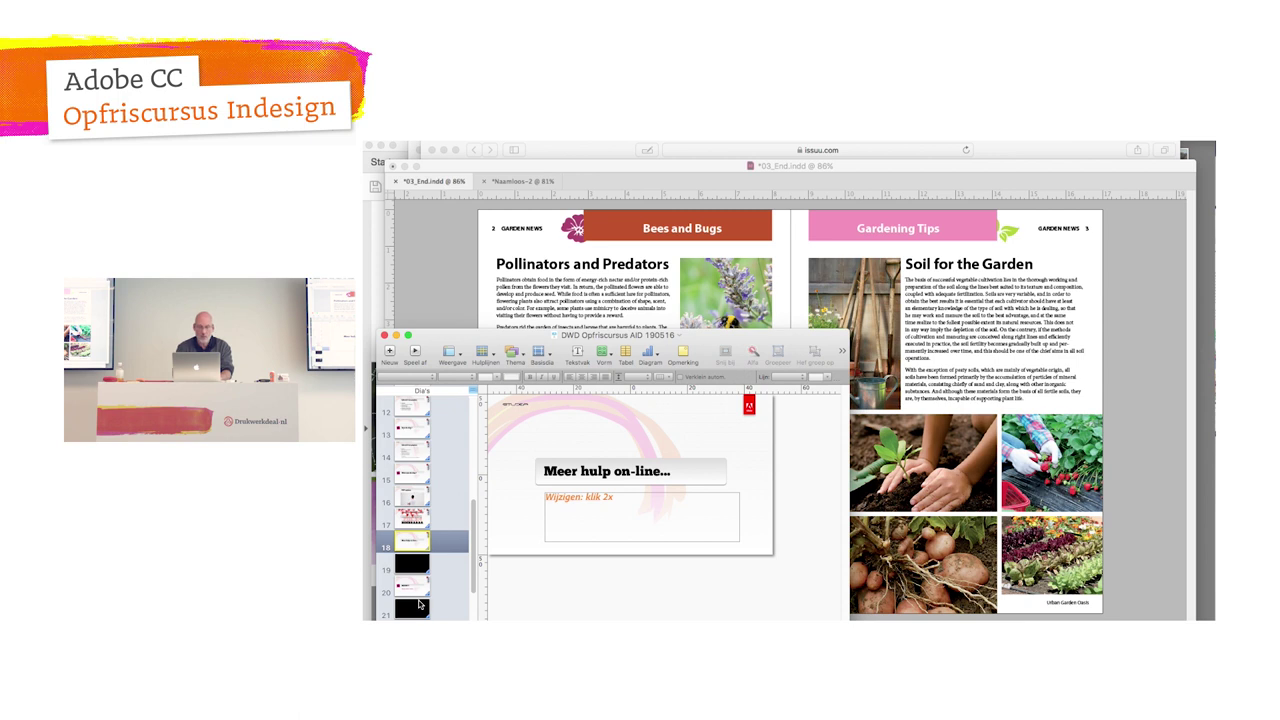
{"action": "key", "text": "alt+super+p"}
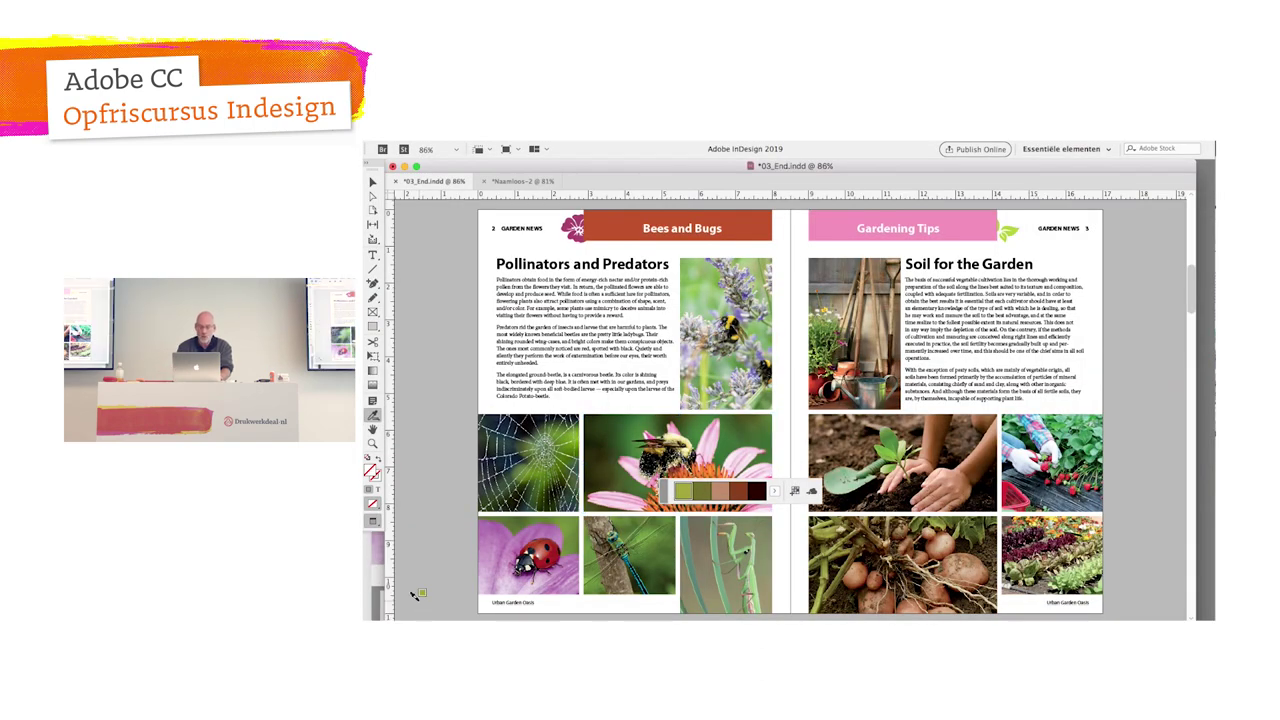
{"action": "key", "text": "super+Tab"}
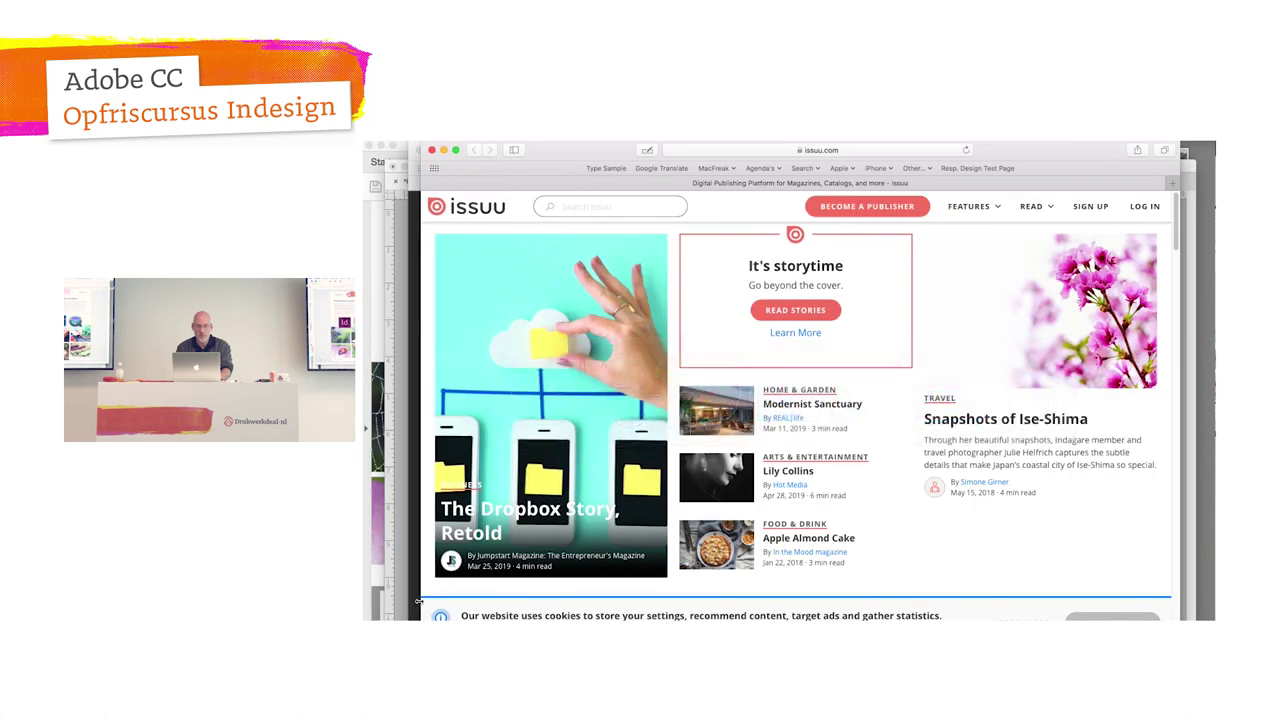
Step: Open drukwerkdeal.nl in Safari, close its newsletter pop-up, then return to Keynote
{"action": "key", "text": "super+l"}
{"action": "type", "text": "druk"}
{"action": "key", "text": "Return"}
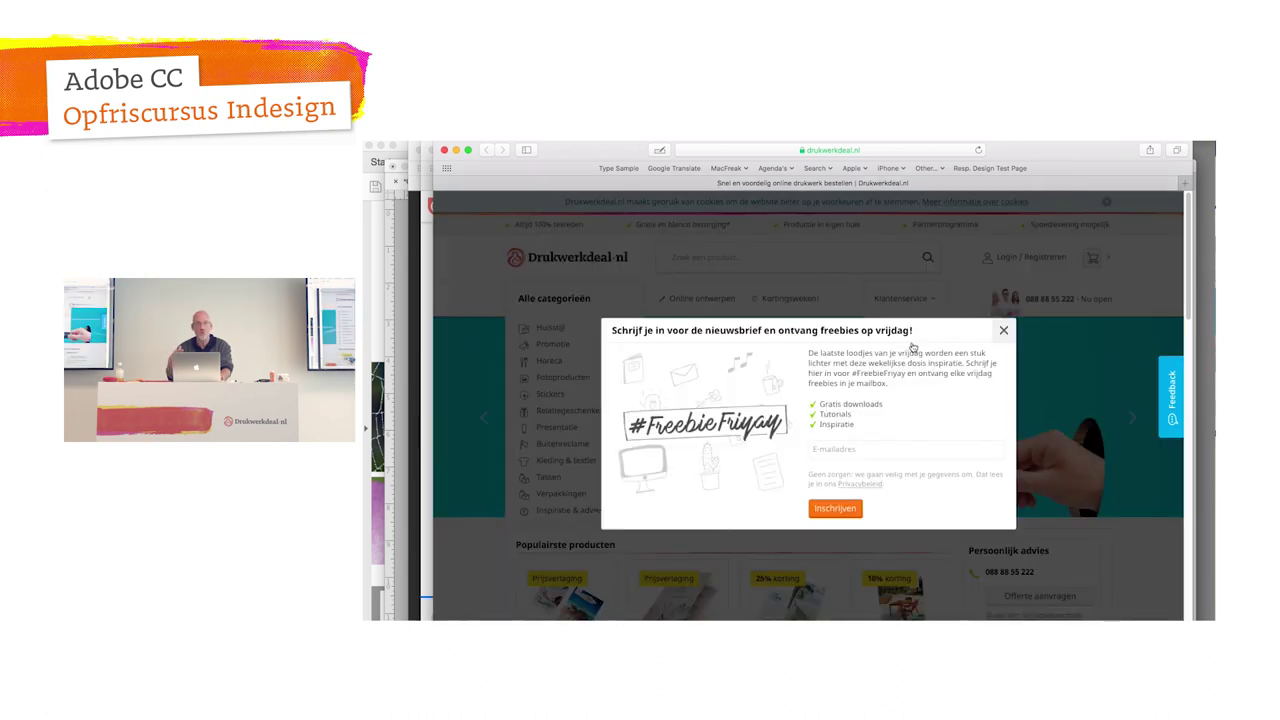
{"action": "left_click", "coordinate": [1004, 330]}
{"action": "mouse_move", "coordinate": [903, 298]}
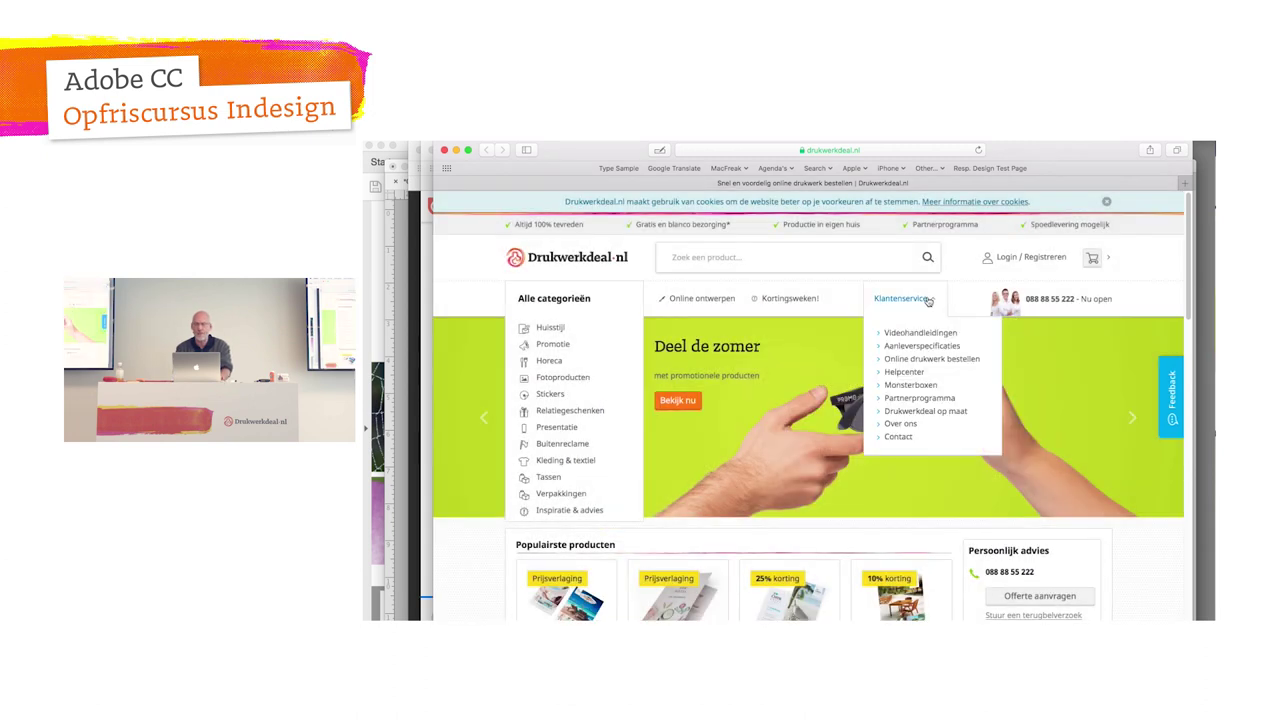
{"action": "key", "text": "super+Tab"}
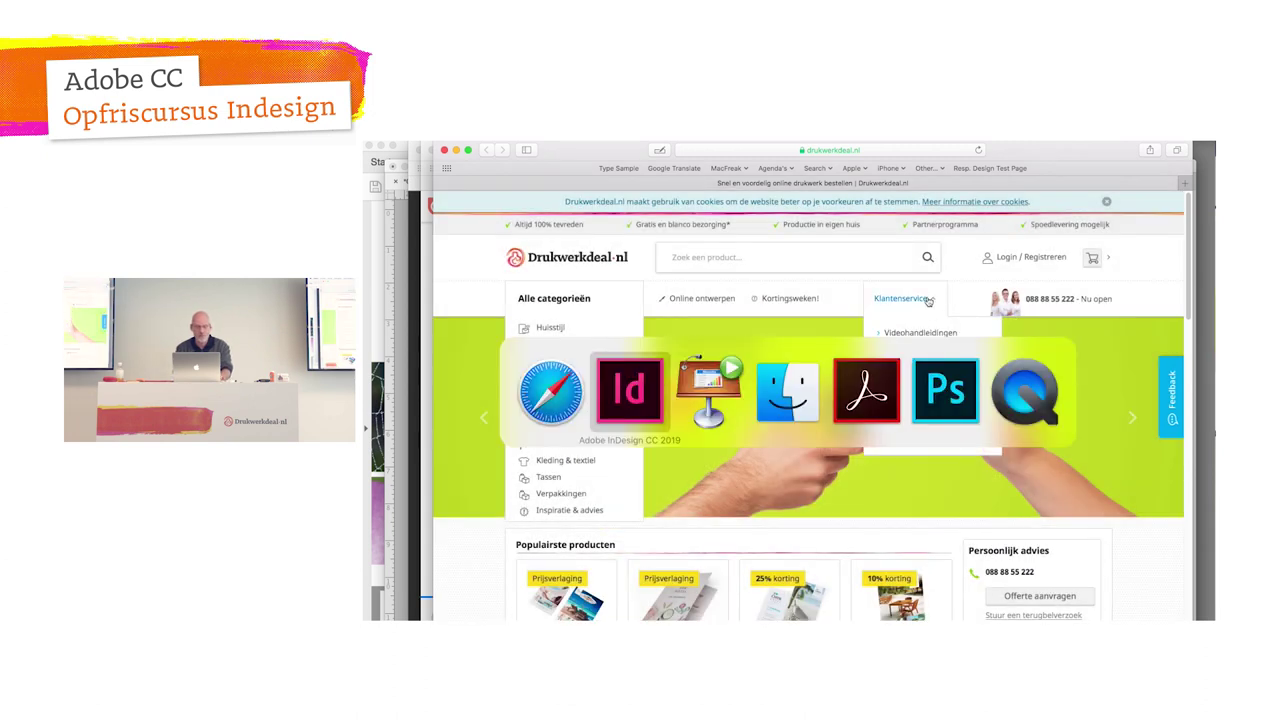
{"action": "key", "text": "super+Tab"}
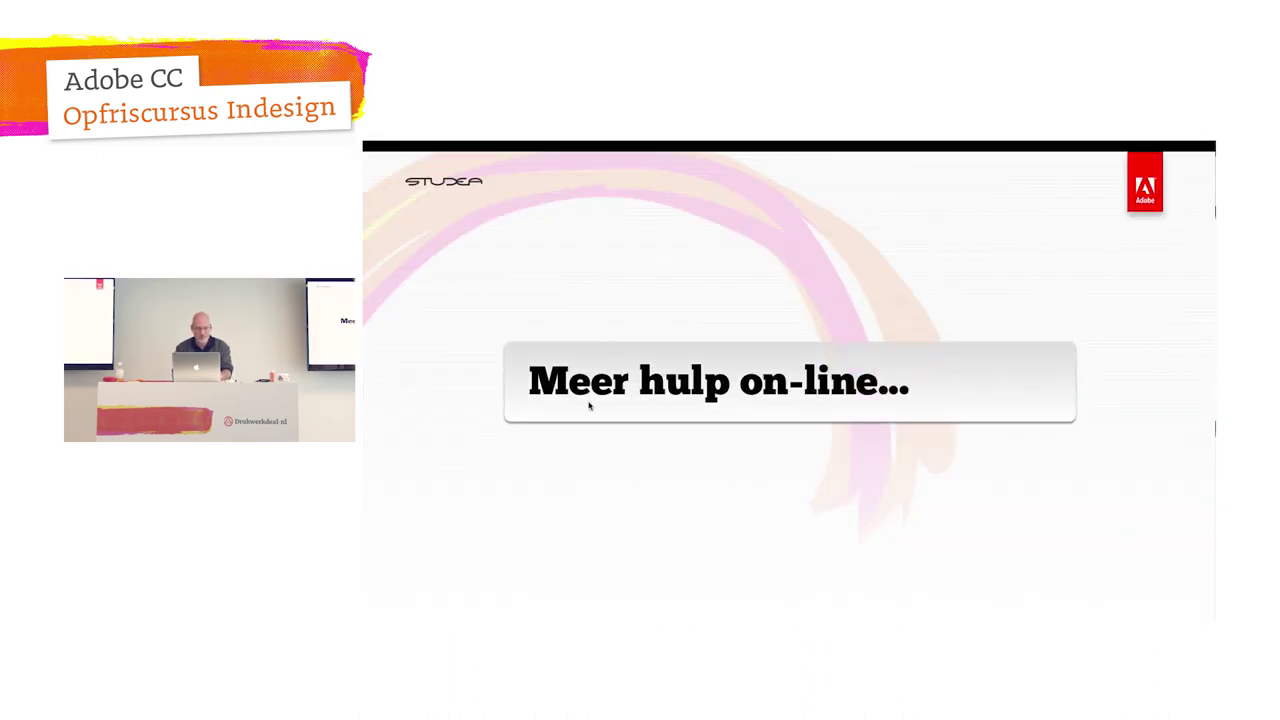
Step: Leave the slideshow, browse slides 20 and 18, and play the Photoshop/InDesign/Illustrator shortcuts slide full-screen
{"action": "key", "text": "Escape"}
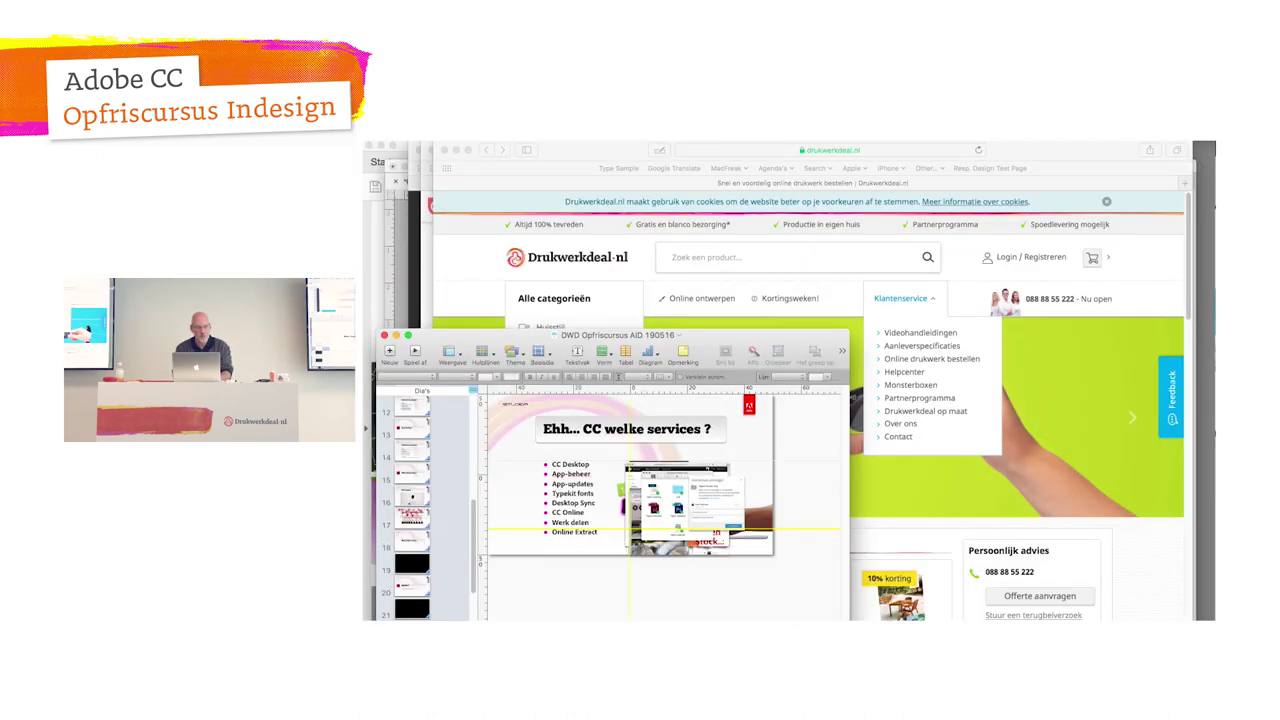
{"action": "left_click", "coordinate": [410, 590]}
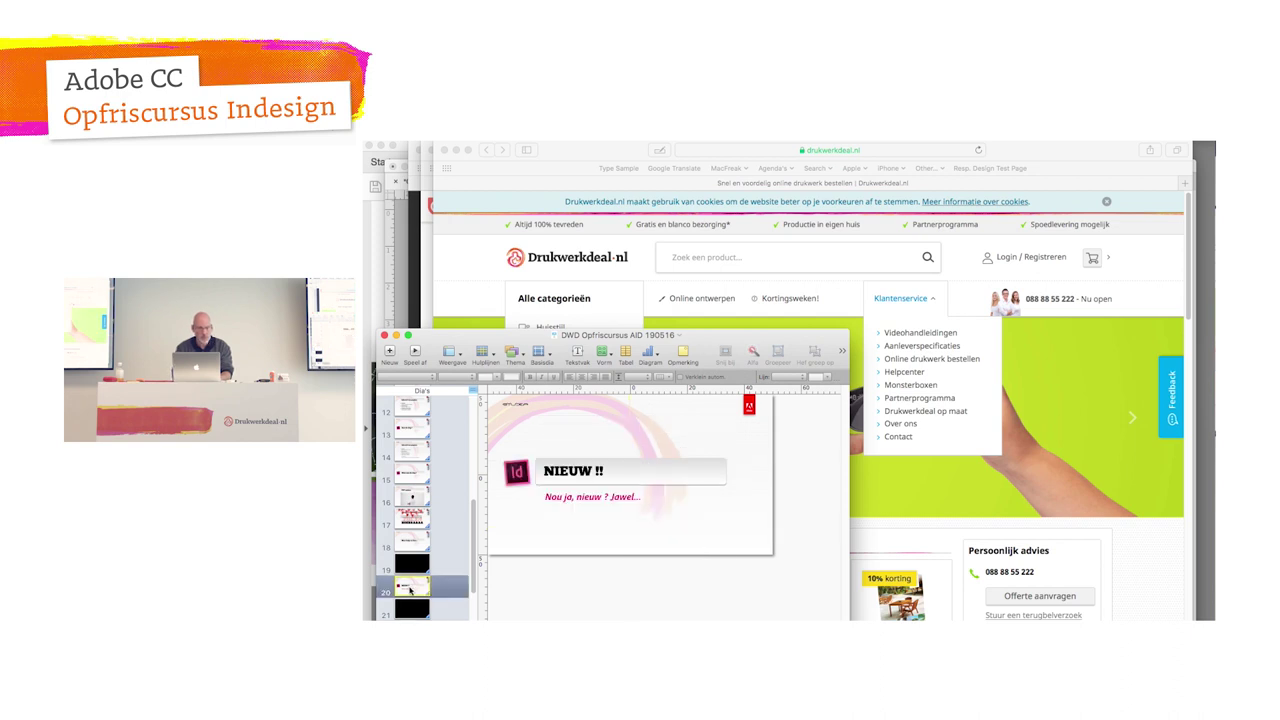
{"action": "left_click", "coordinate": [410, 542]}
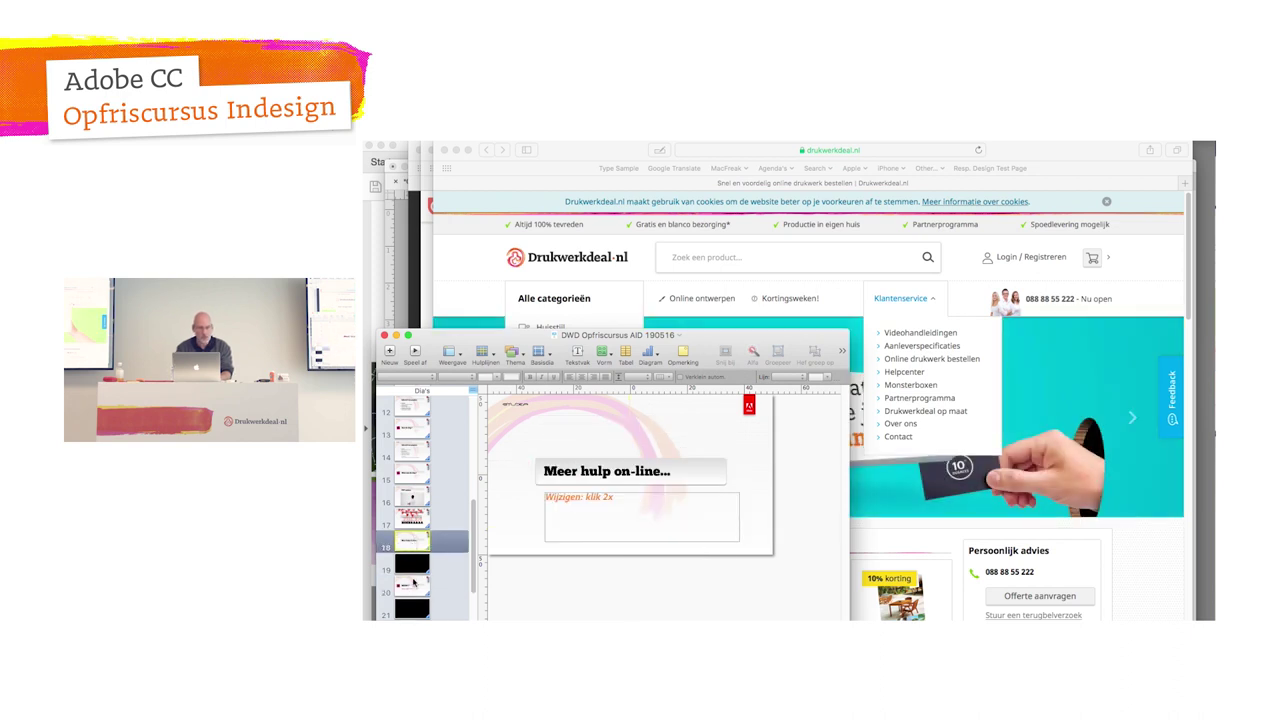
{"action": "scroll", "coordinate": [412, 550], "scroll_direction": "down", "scroll_amount": 3}
{"action": "left_click", "coordinate": [416, 598]}
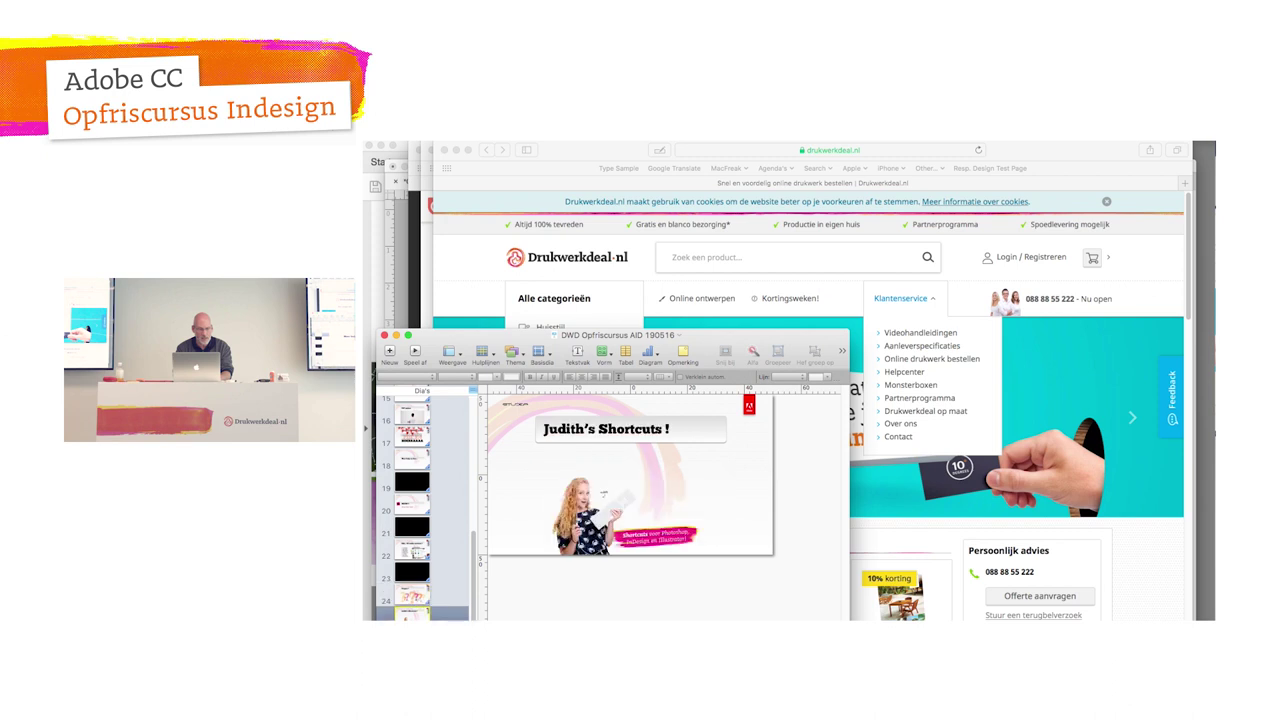
{"action": "key", "text": "alt+super+p"}
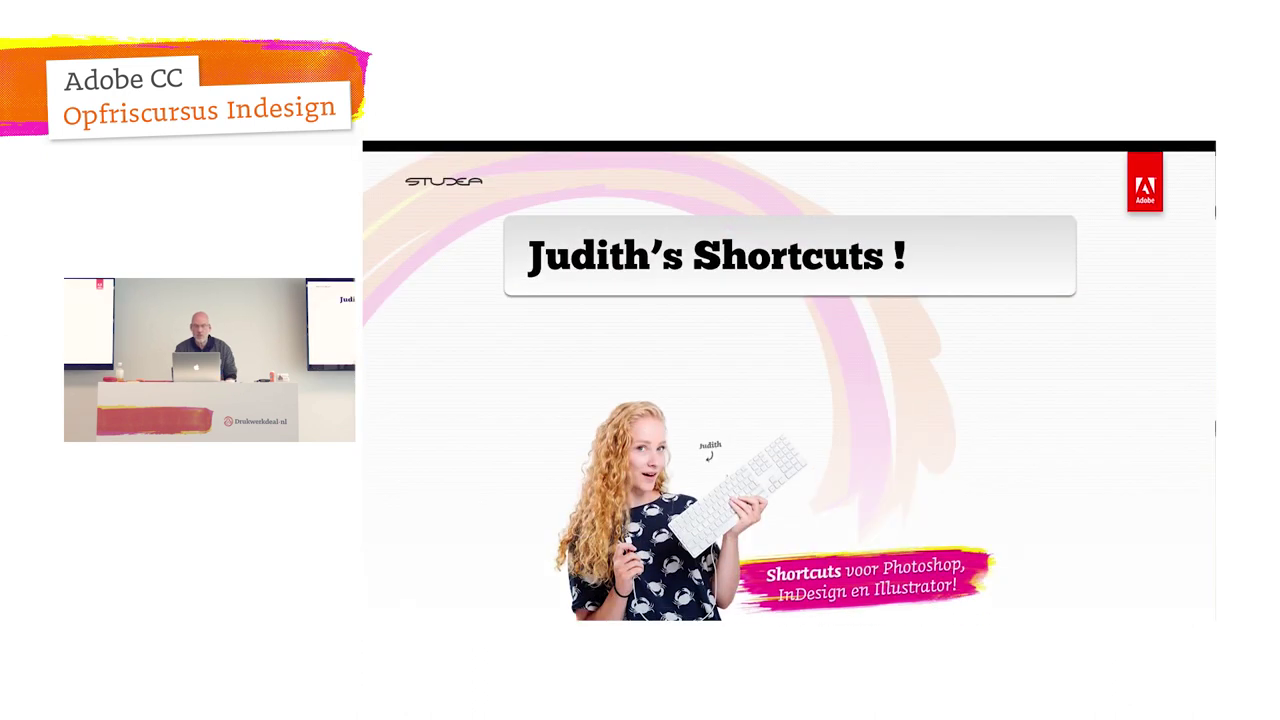